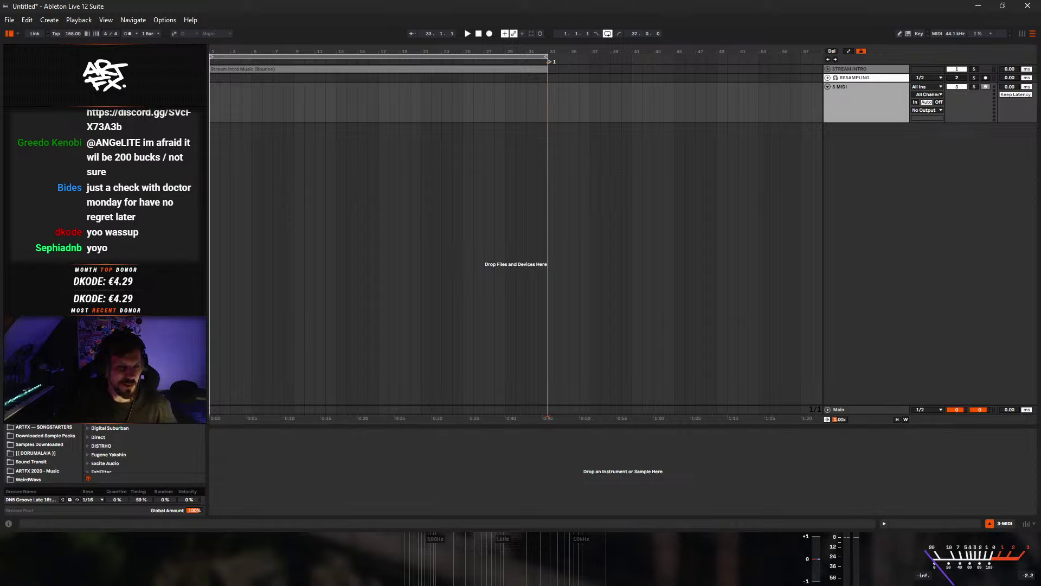
- Load Serum 2 onto the empty MIDI track from the plug-in browser and place its window over the empty arrangement area
{"action": "scroll", "coordinate": [144, 450], "scroll_direction": "down", "scroll_amount": 3}
{"action": "scroll", "coordinate": [143, 450], "scroll_direction": "down", "scroll_amount": 10}
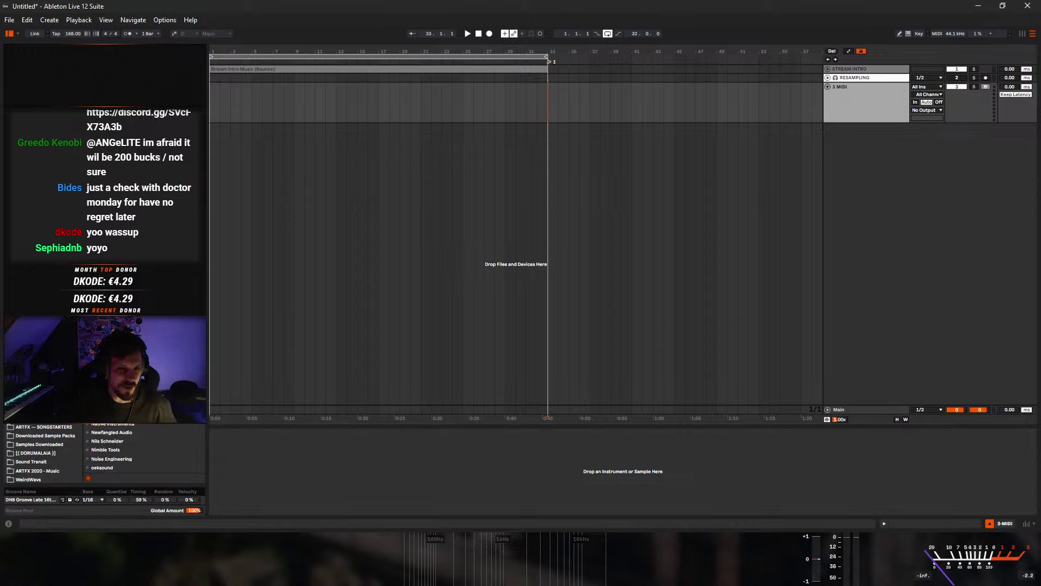
{"action": "scroll", "coordinate": [144, 450], "scroll_direction": "down", "scroll_amount": 8}
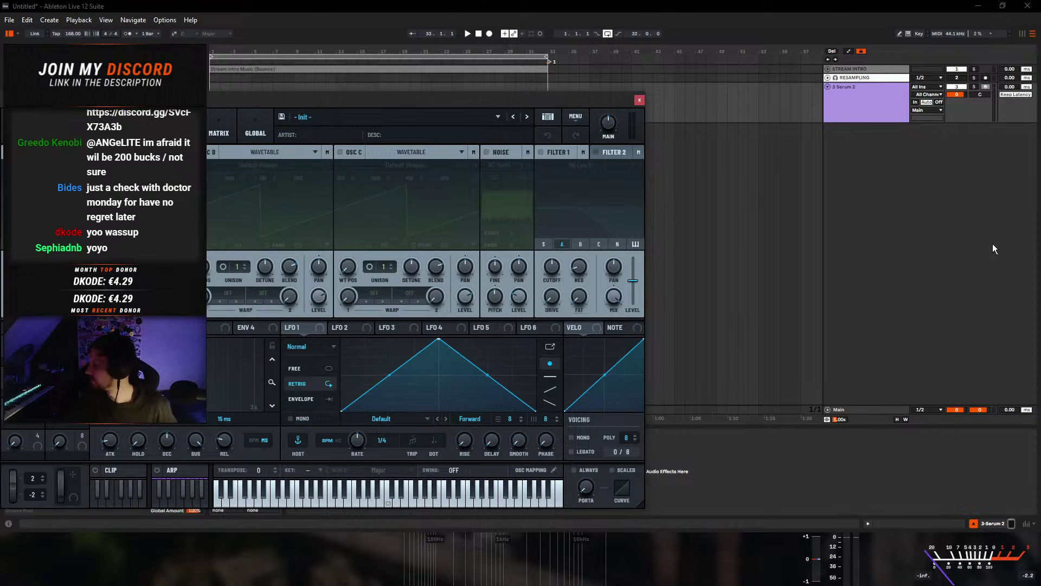
{"action": "left_click_drag", "start_coordinate": [570, 101], "coordinate": [861, 153]}
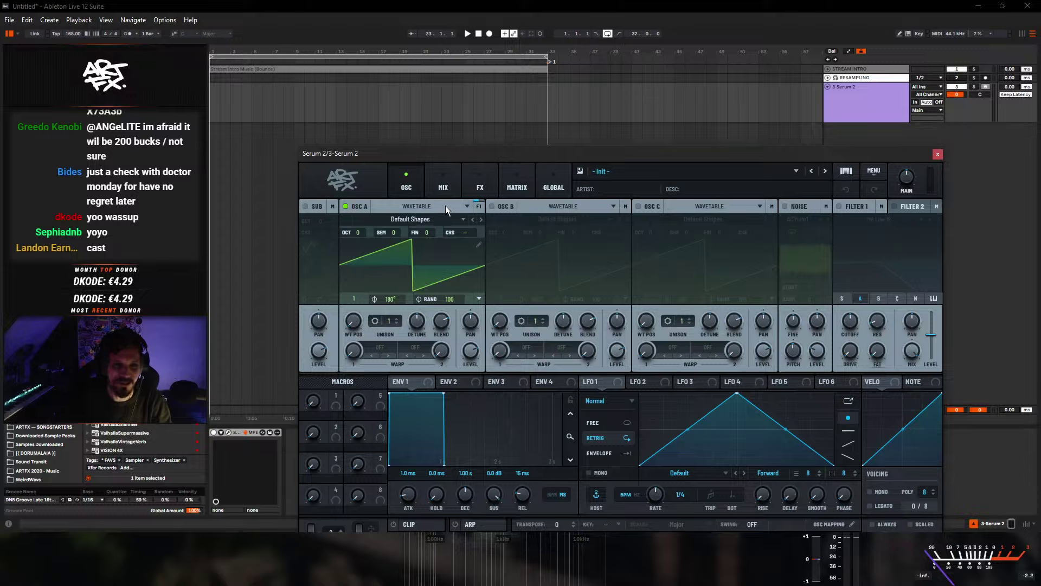
{"action": "left_click_drag", "start_coordinate": [613, 154], "coordinate": [674, 155]}
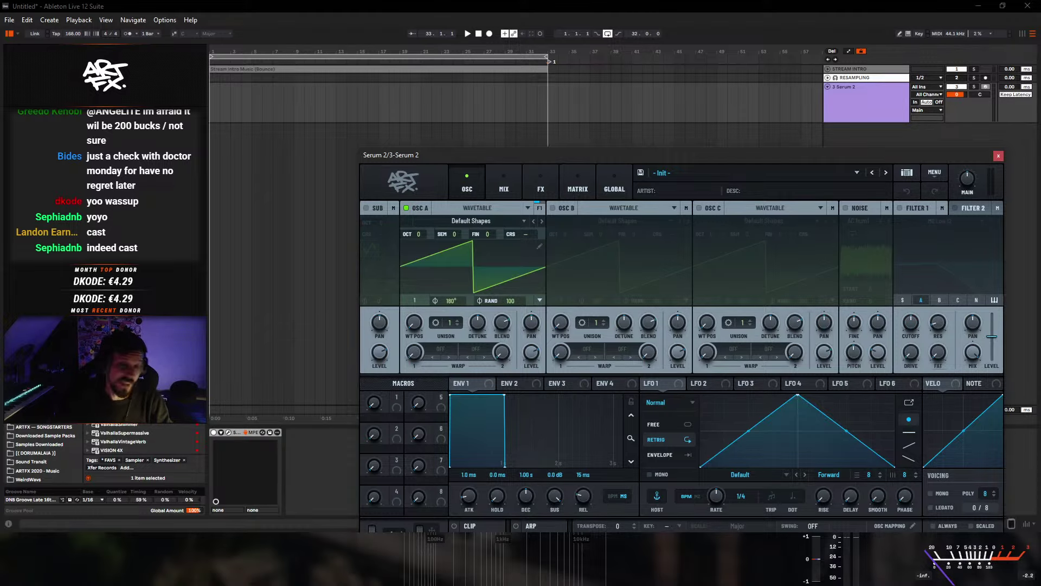
{"action": "left_click_drag", "start_coordinate": [529, 155], "coordinate": [511, 108]}
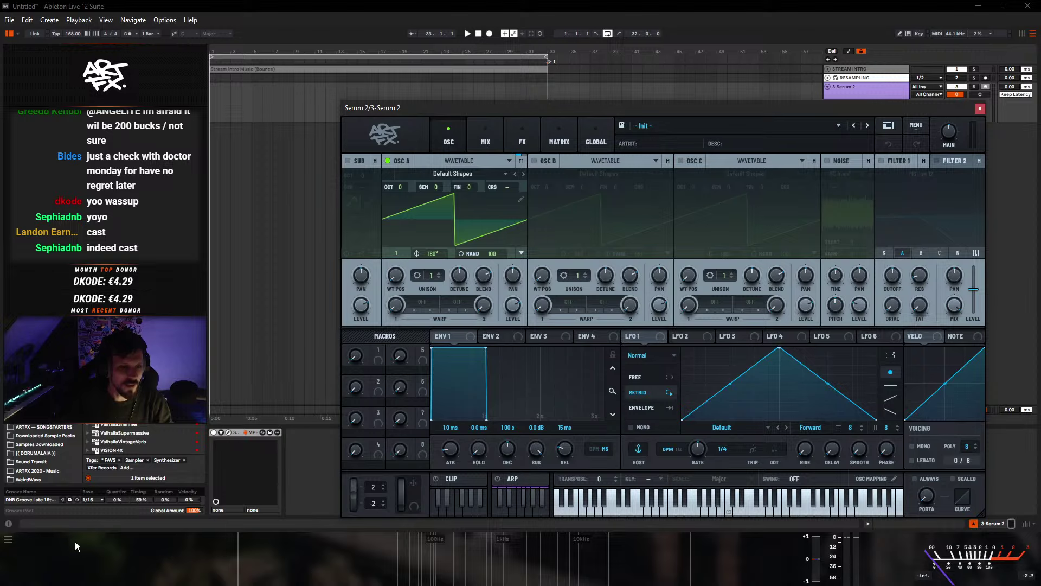
{"action": "left_click", "coordinate": [9, 541]}
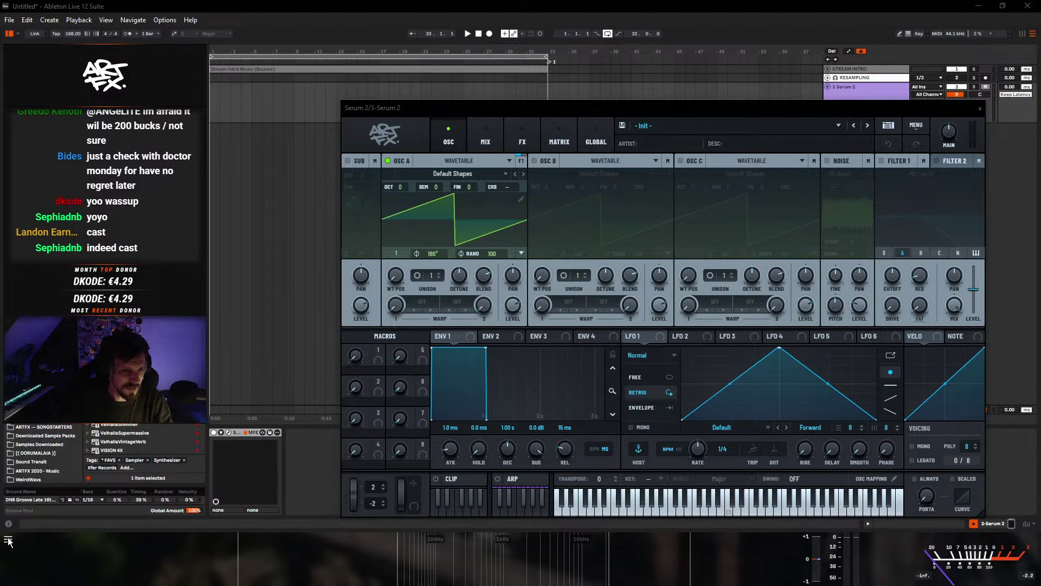
{"action": "left_click", "coordinate": [8, 540]}
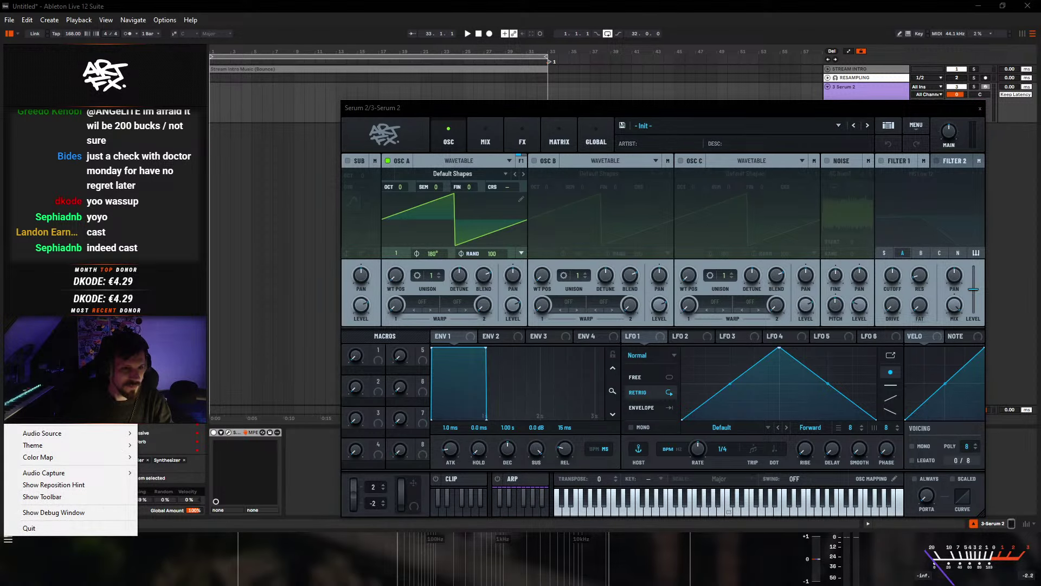
{"action": "left_click", "coordinate": [584, 103]}
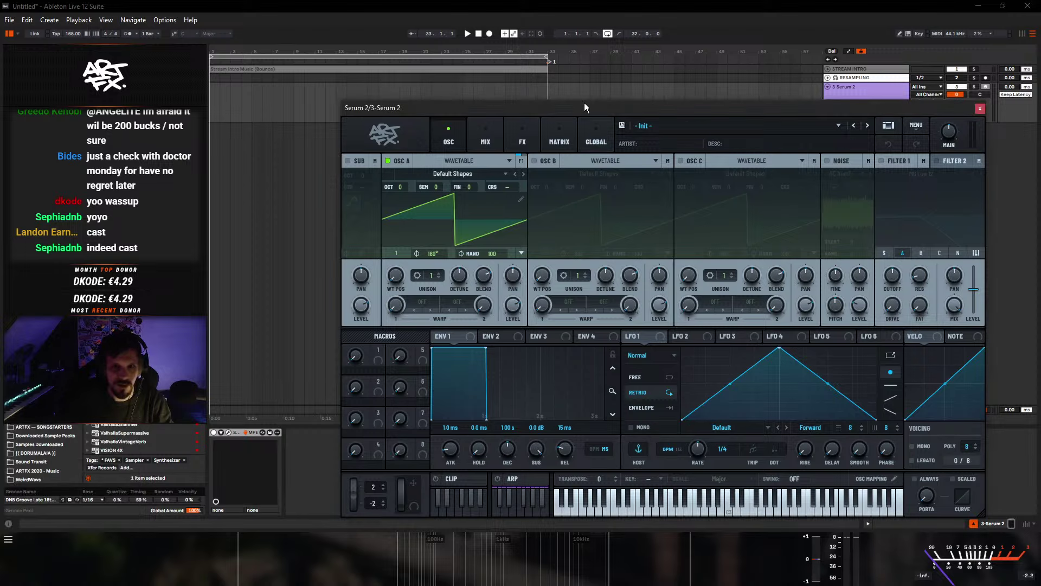
{"action": "left_click_drag", "start_coordinate": [584, 102], "coordinate": [551, 70]}
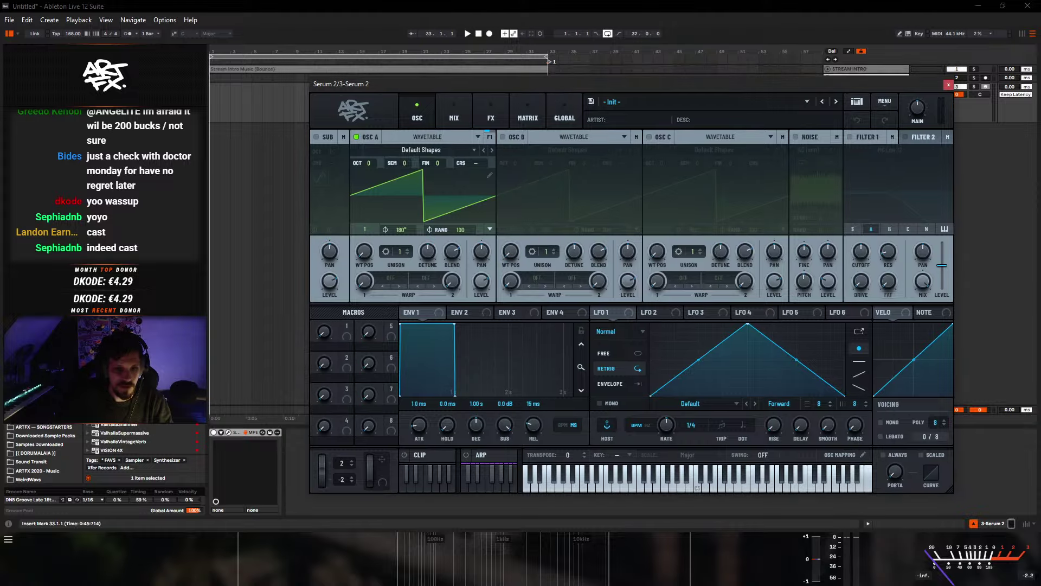
{"action": "left_click", "coordinate": [8, 541]}
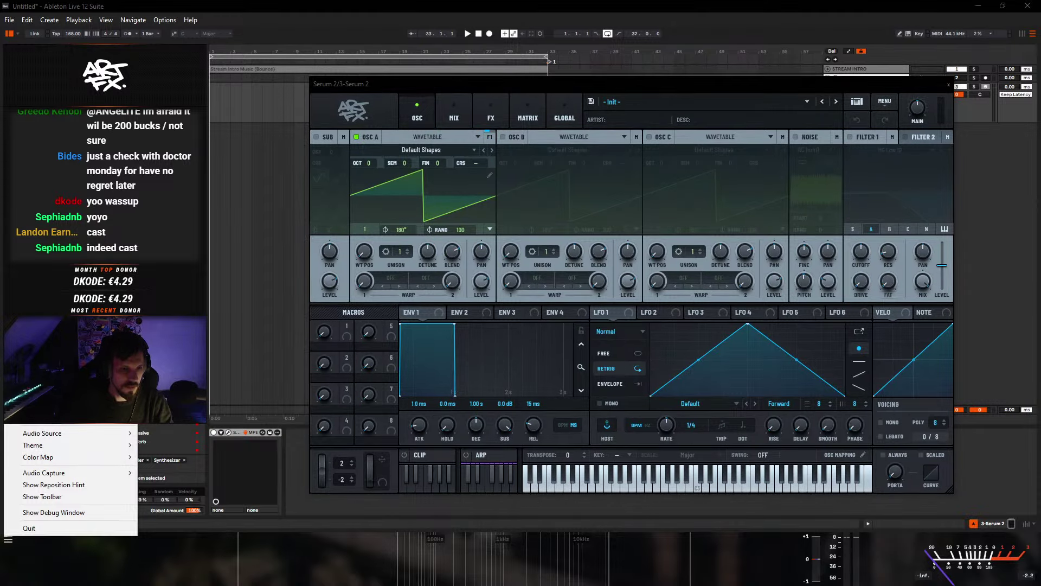
{"action": "left_click", "coordinate": [323, 237]}
{"action": "left_click_drag", "start_coordinate": [516, 84], "coordinate": [532, 102]}
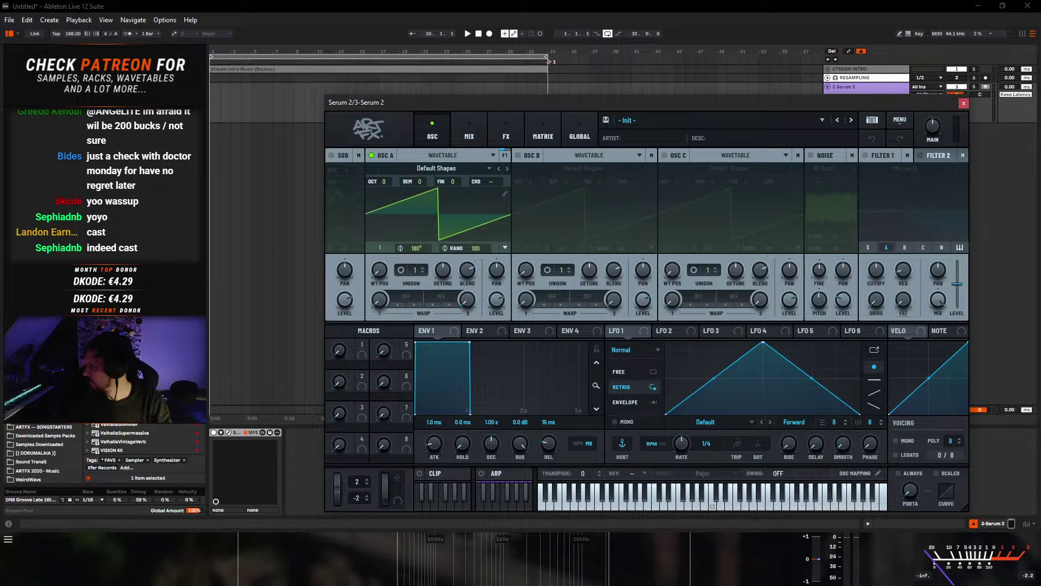
{"action": "left_click_drag", "start_coordinate": [547, 94], "coordinate": [520, 136]}
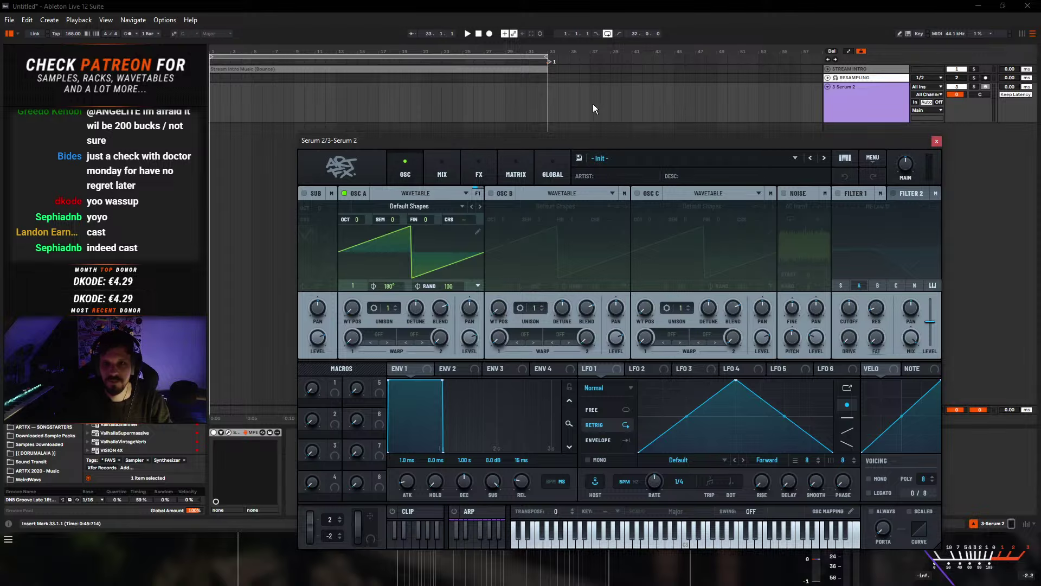
- Insert an empty four-bar MIDI clip at bar 33 on the Serum 2 track and loop that range
{"action": "key", "text": "space"}
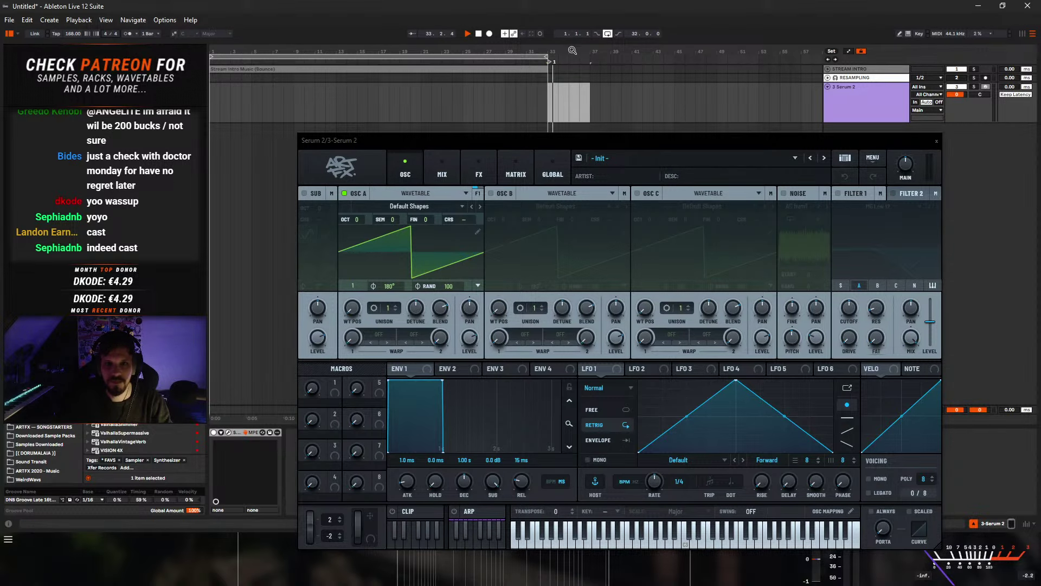
{"action": "left_click_drag", "start_coordinate": [567, 53], "coordinate": [455, 105]}
{"action": "key", "text": "space"}
{"action": "left_click", "coordinate": [385, 104]}
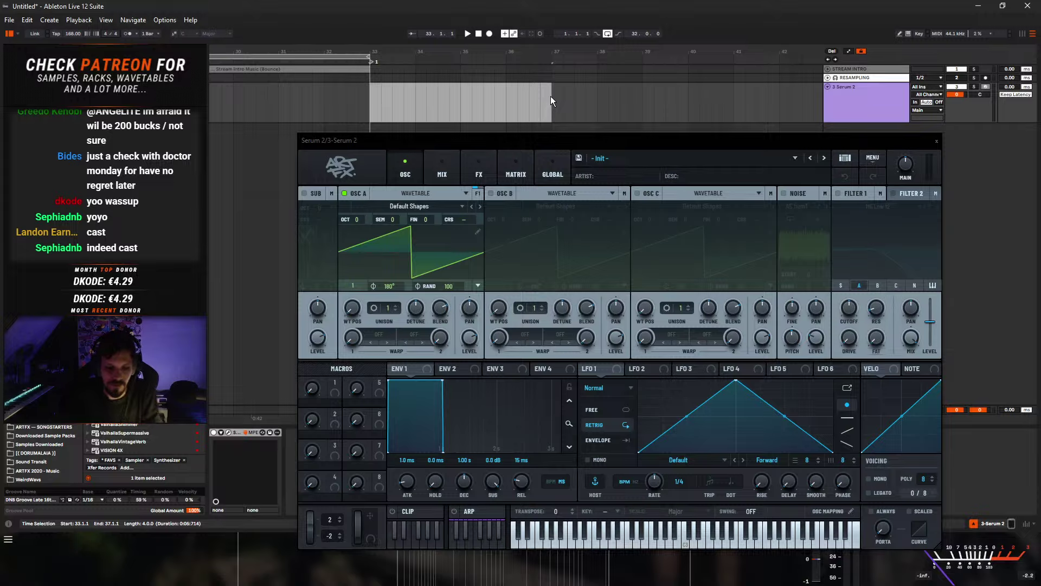
{"action": "key", "text": "ctrl+shift+m"}
{"action": "key", "text": "ctrl+l"}
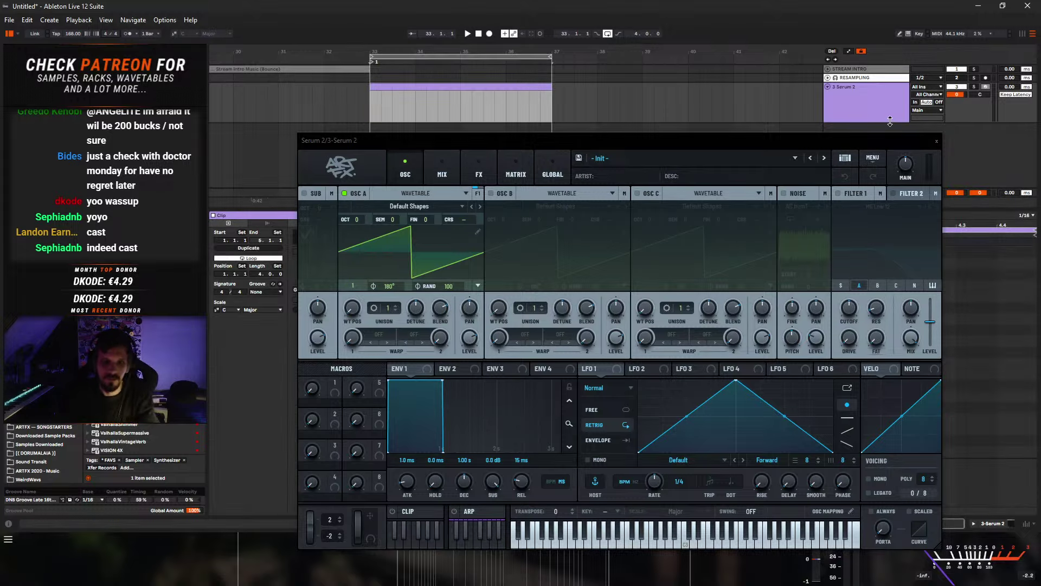
- Draw a sustained C#3 note from the clip's start to 4.3.1
{"action": "left_click", "coordinate": [937, 141]}
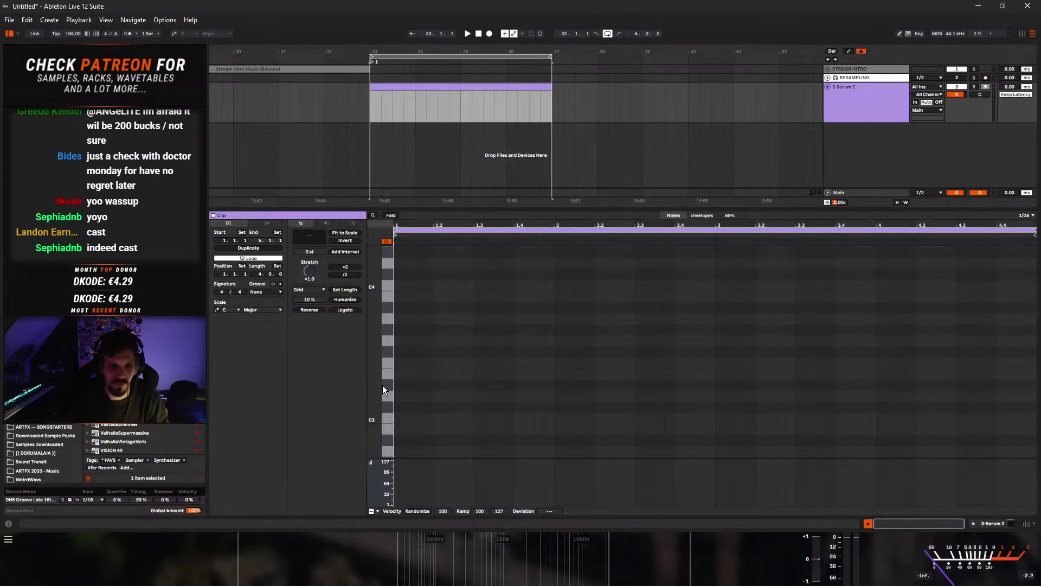
{"action": "mouse_move", "coordinate": [398, 408]}
{"action": "left_mouse_down"}
{"action": "mouse_move", "coordinate": [929, 404]}
{"action": "mouse_move", "coordinate": [969, 393]}
{"action": "mouse_move", "coordinate": [907, 402]}
{"action": "mouse_move", "coordinate": [956, 402]}
{"action": "left_mouse_up"}
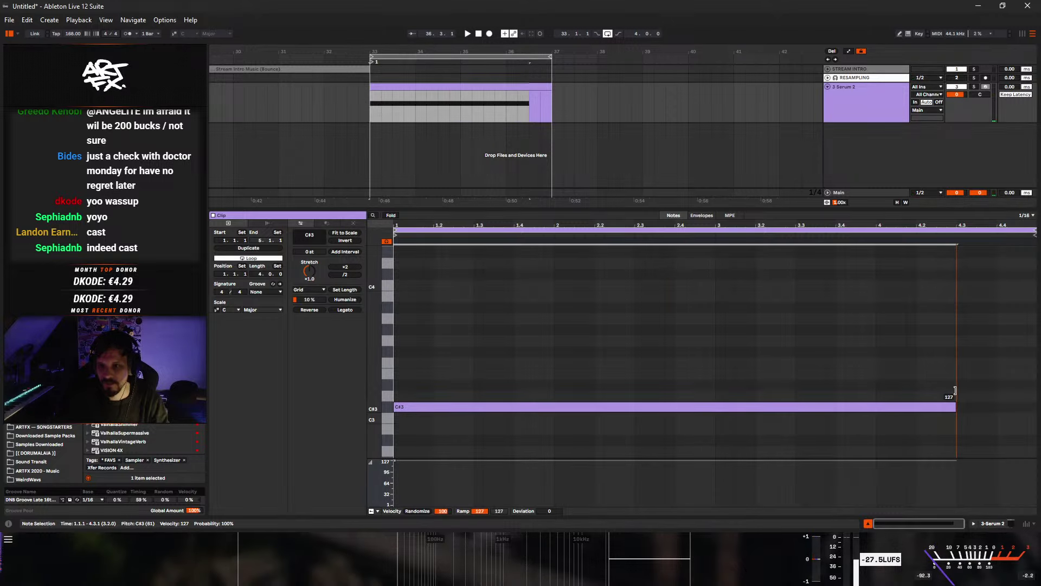
{"action": "key", "text": "space"}
- Reopen the Serum 2 window and set OSC A's octave to -3 while playing the loop
{"action": "key", "text": "shift+Tab"}
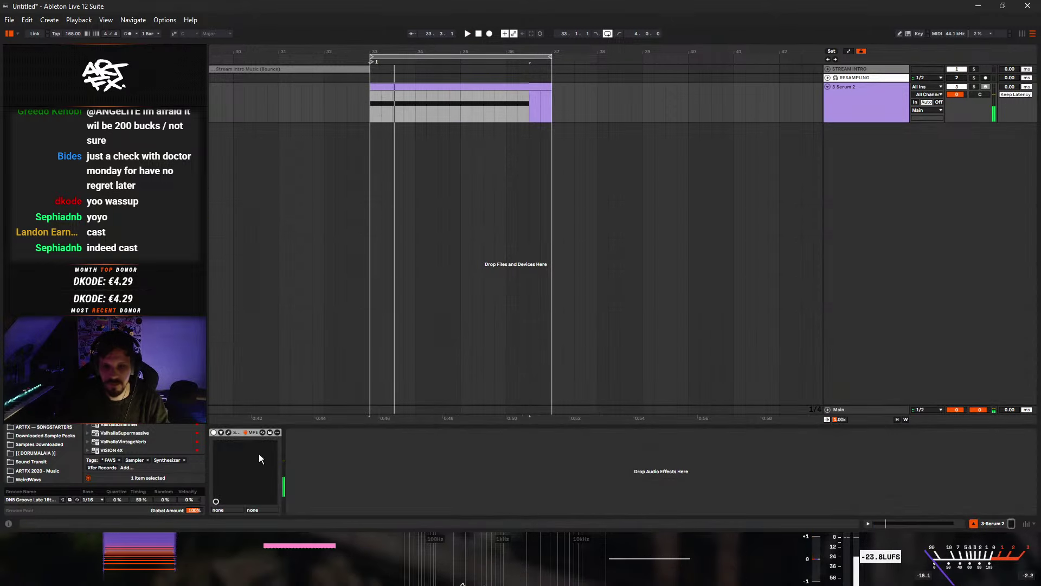
{"action": "left_click", "coordinate": [232, 431]}
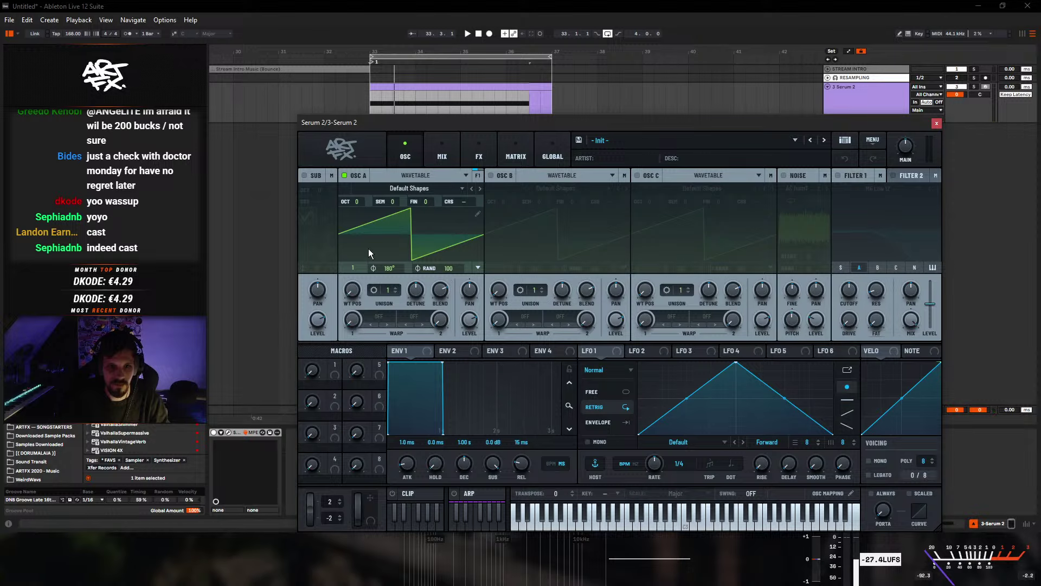
{"action": "key", "text": "space"}
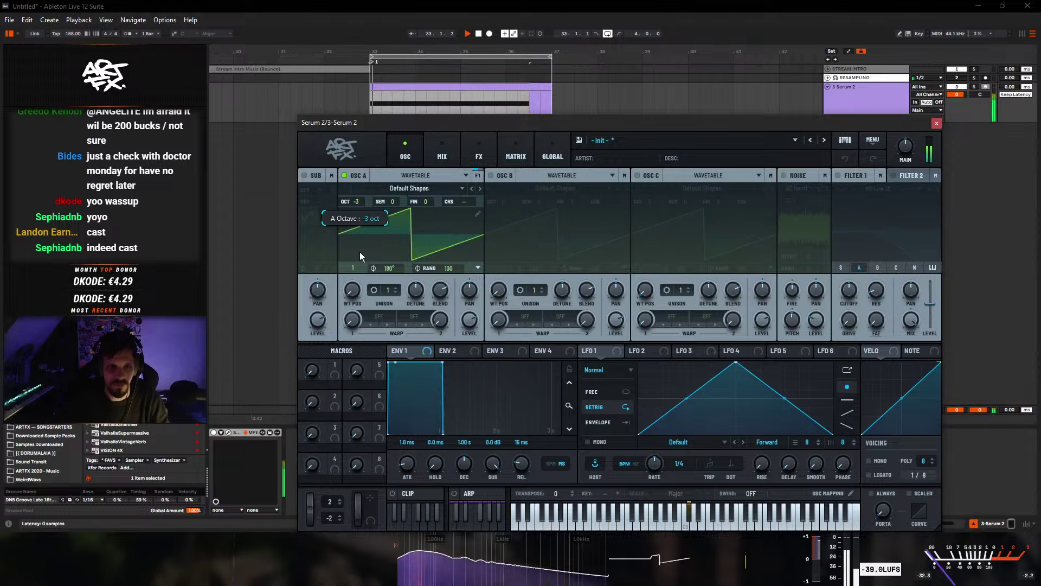
{"action": "key", "text": "space"}
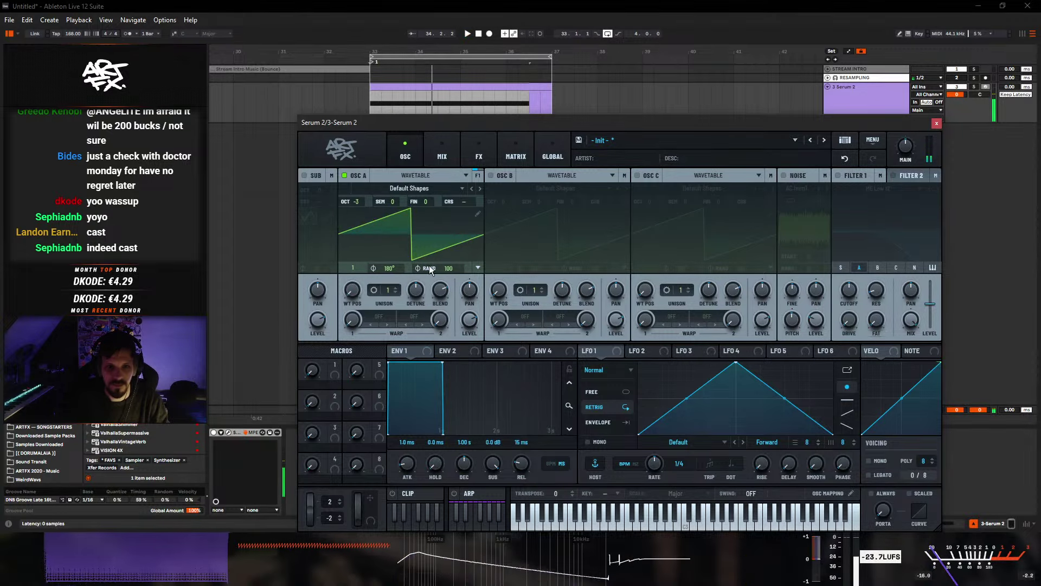
- Set OSC A's unison to 5 voices and its unison width to about 52 while listening to the loop
{"action": "left_click_drag", "start_coordinate": [385, 290], "coordinate": [386, 259]}
{"action": "key", "text": "space"}
{"action": "left_click", "coordinate": [374, 290]}
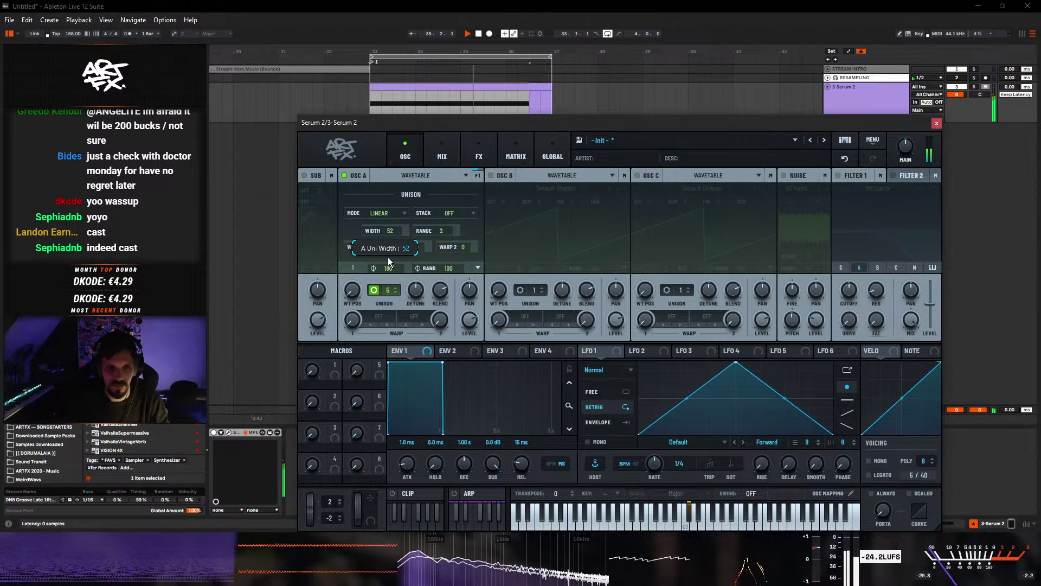
{"action": "left_click", "coordinate": [376, 290]}
{"action": "key", "text": "space"}
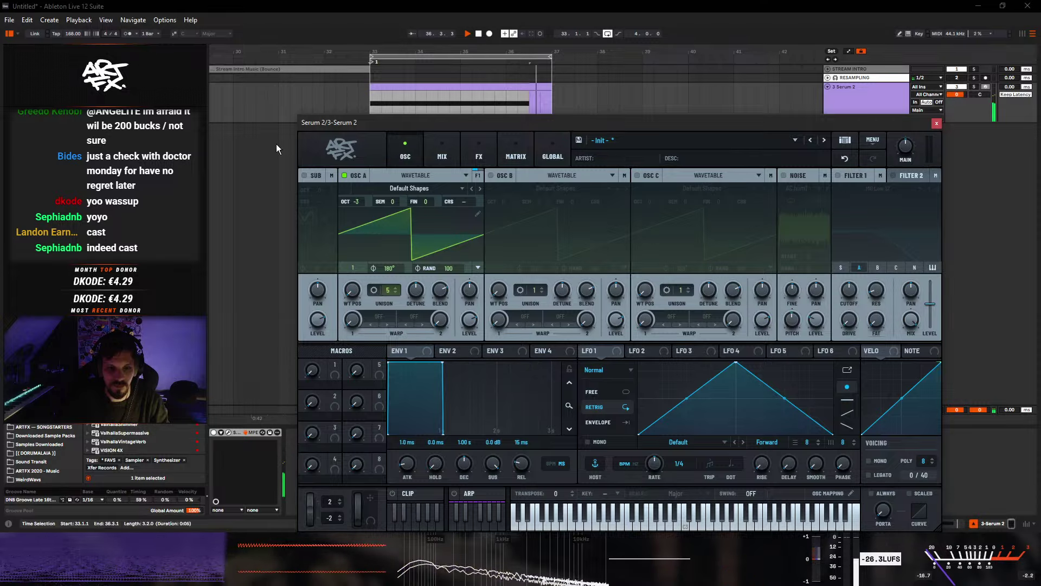
- Extend the C#3 note in the MIDI clip to 4.4.4
{"action": "left_click", "coordinate": [533, 88]}
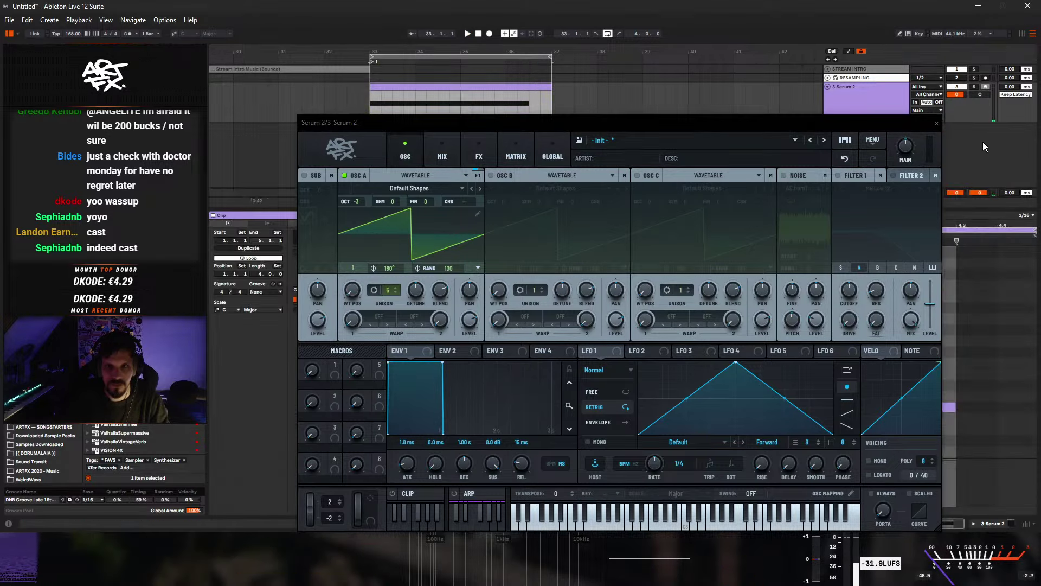
{"action": "left_click", "coordinate": [936, 123]}
{"action": "key", "text": "space"}
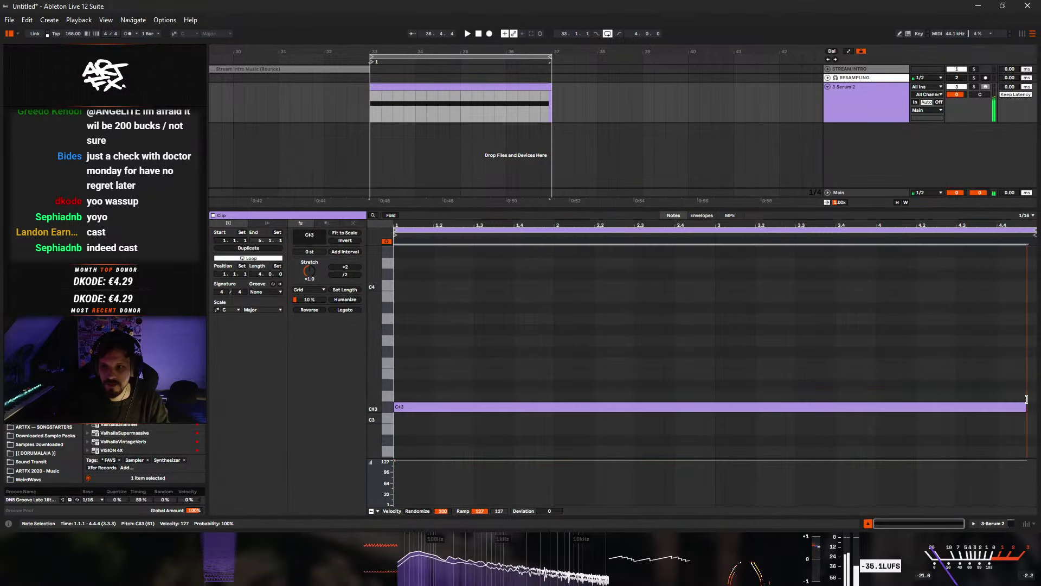
- Load the ARTFX_Bass FM Tones 3 wavetable into Serum 2's OSC A and set the wavetable position to frame 35
{"action": "key", "text": "shift+Tab"}
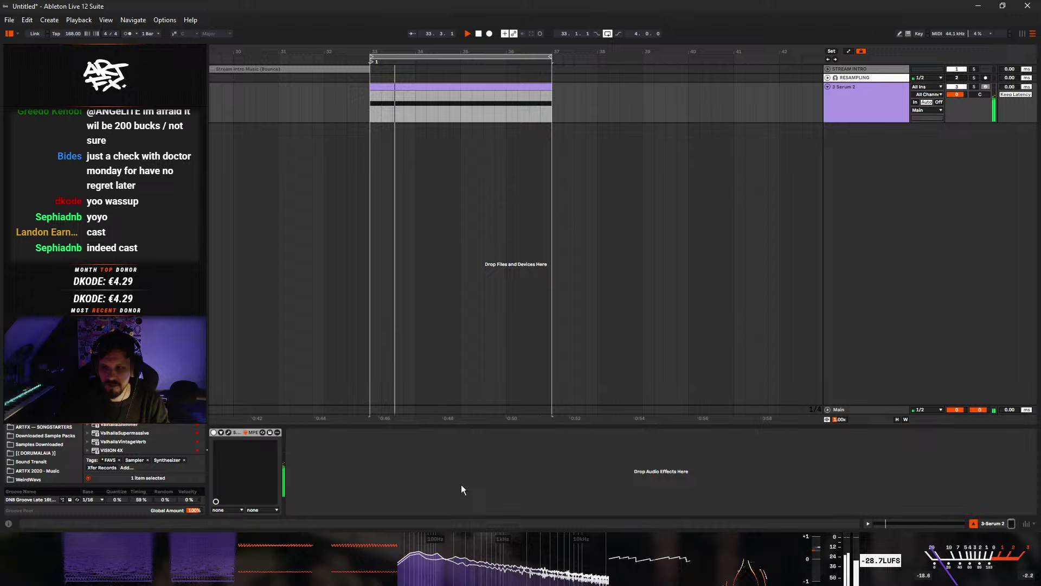
{"action": "left_click", "coordinate": [227, 433]}
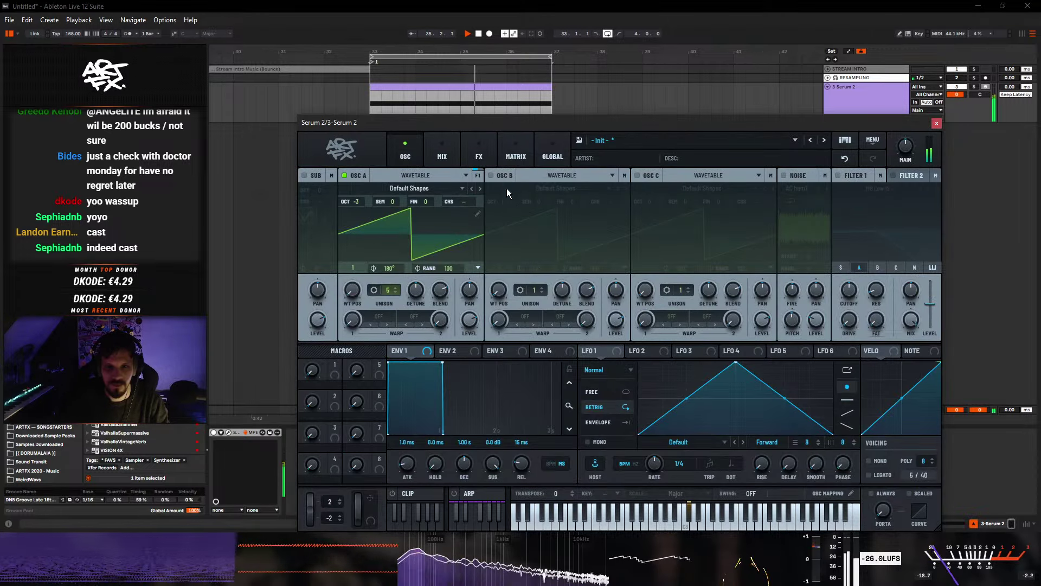
{"action": "key", "text": "space"}
{"action": "left_click", "coordinate": [420, 189]}
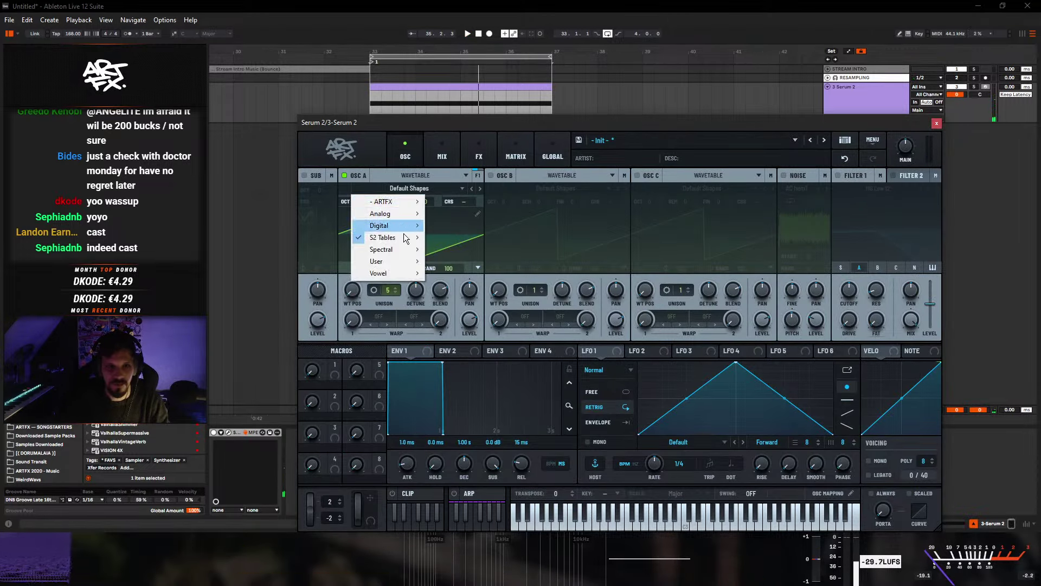
{"action": "mouse_move", "coordinate": [385, 237]}
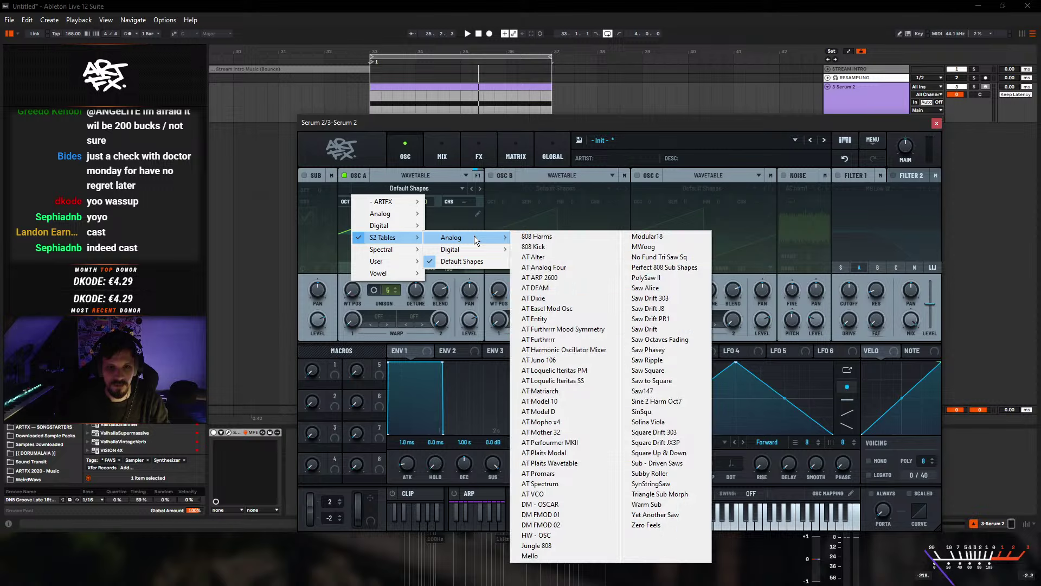
{"action": "mouse_move", "coordinate": [471, 249]}
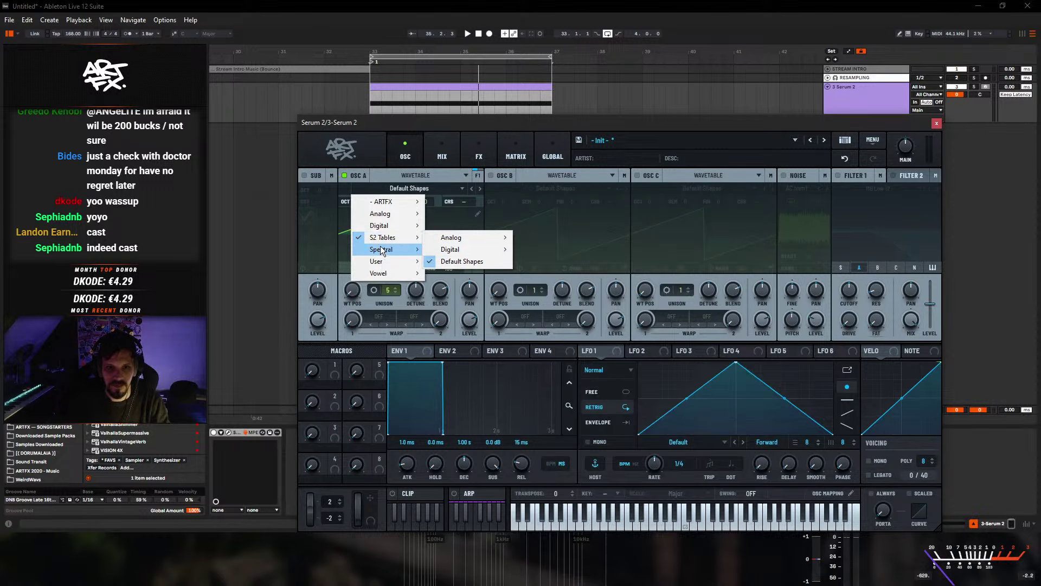
{"action": "mouse_move", "coordinate": [385, 201]}
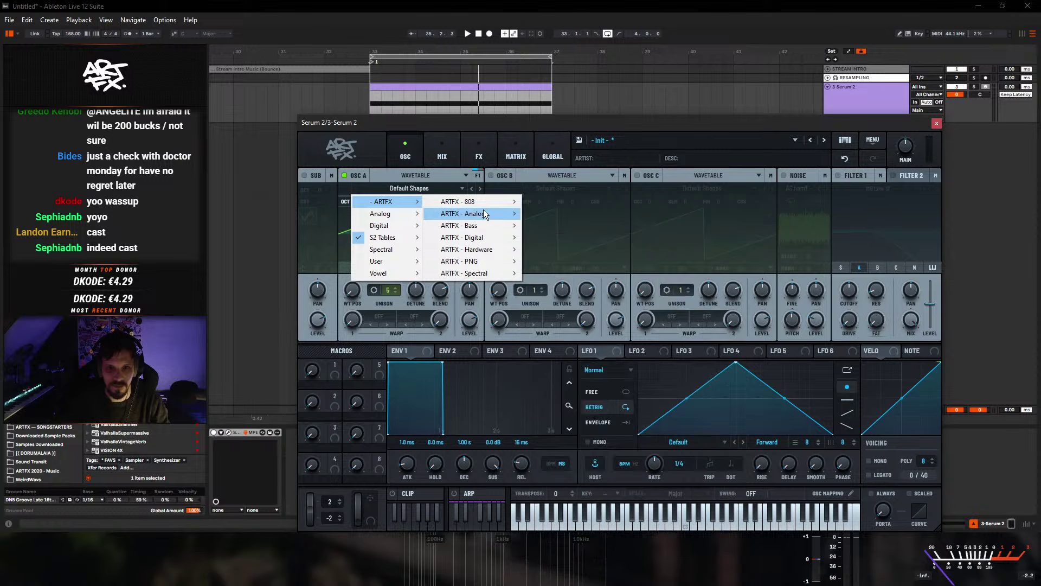
{"action": "mouse_move", "coordinate": [487, 273]}
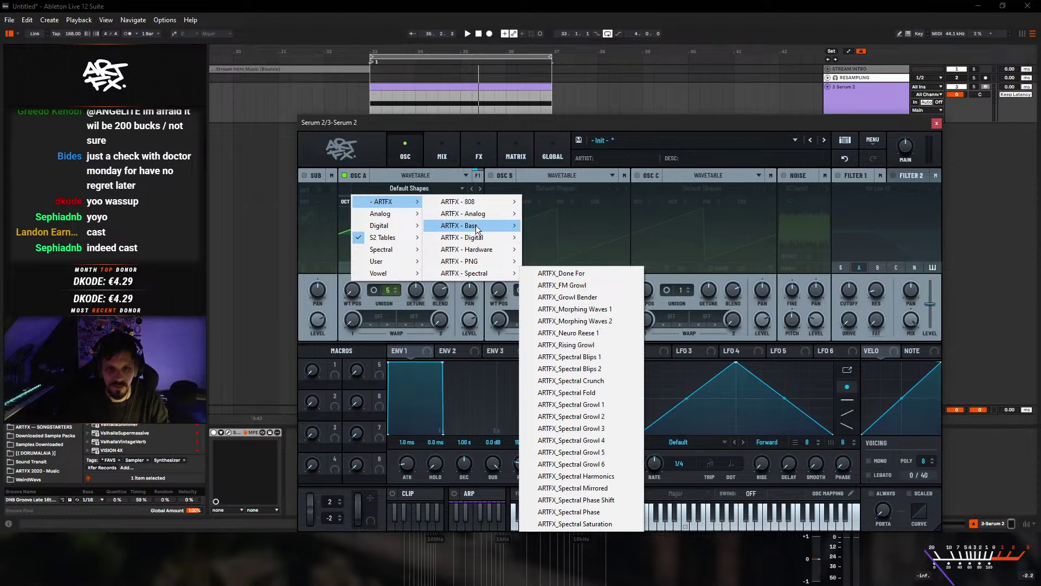
{"action": "mouse_move", "coordinate": [477, 225]}
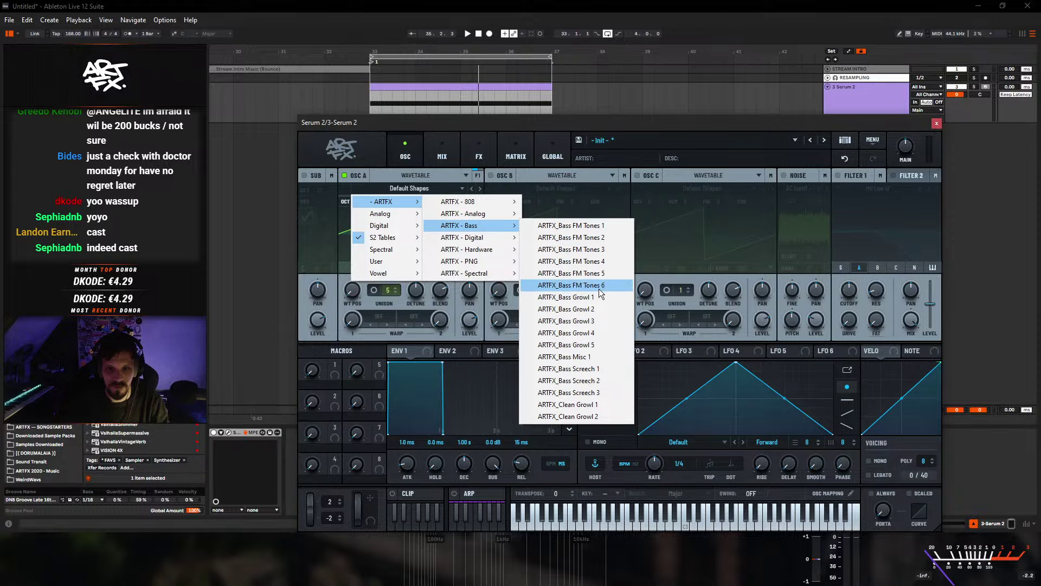
{"action": "left_click", "coordinate": [595, 249]}
{"action": "left_click_drag", "start_coordinate": [363, 294], "coordinate": [422, 199]}
- Audition the following bass wavetables in OSC A over the playing loop, advancing to ARTFX_Bass Growl 4
{"action": "left_click", "coordinate": [479, 187]}
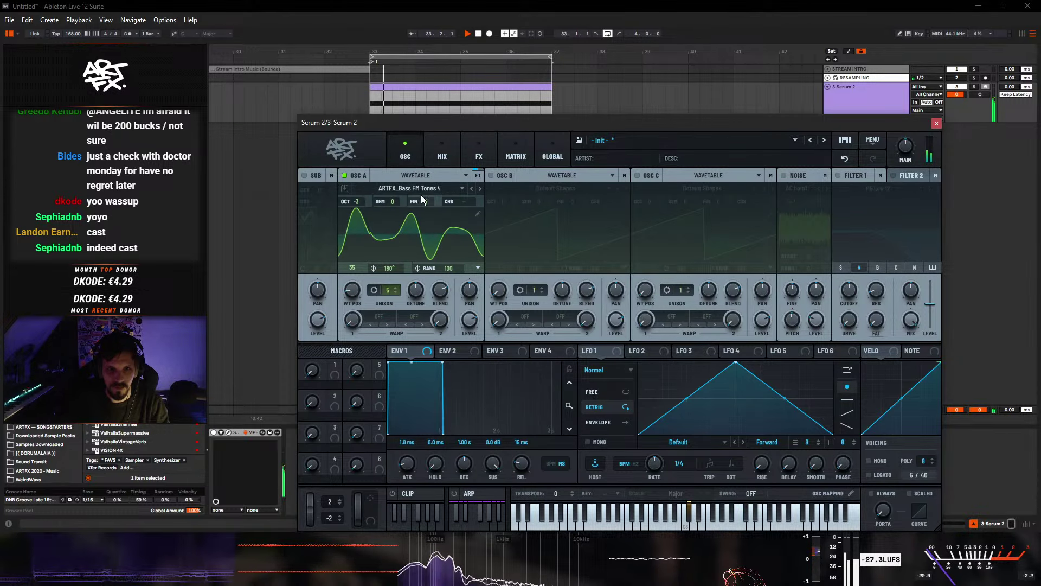
{"action": "left_click", "coordinate": [480, 189]}
{"action": "left_click", "coordinate": [480, 189]}
{"action": "left_click", "coordinate": [481, 189]}
{"action": "left_click", "coordinate": [480, 190]}
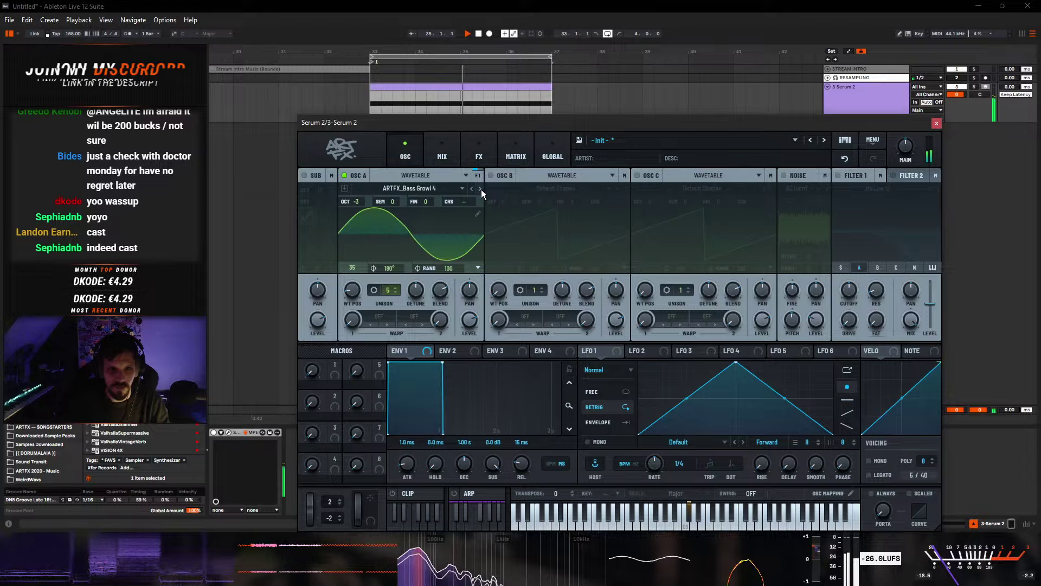
- Audition the next ARTFX wavetables in OSC A over the playing loop, from Bass Growl 4 through Bass Screech 1 and Acoustic Fretless to FFT_Atonal Sines
{"action": "left_click", "coordinate": [481, 189]}
{"action": "left_click", "coordinate": [481, 189]}
{"action": "left_click", "coordinate": [480, 188]}
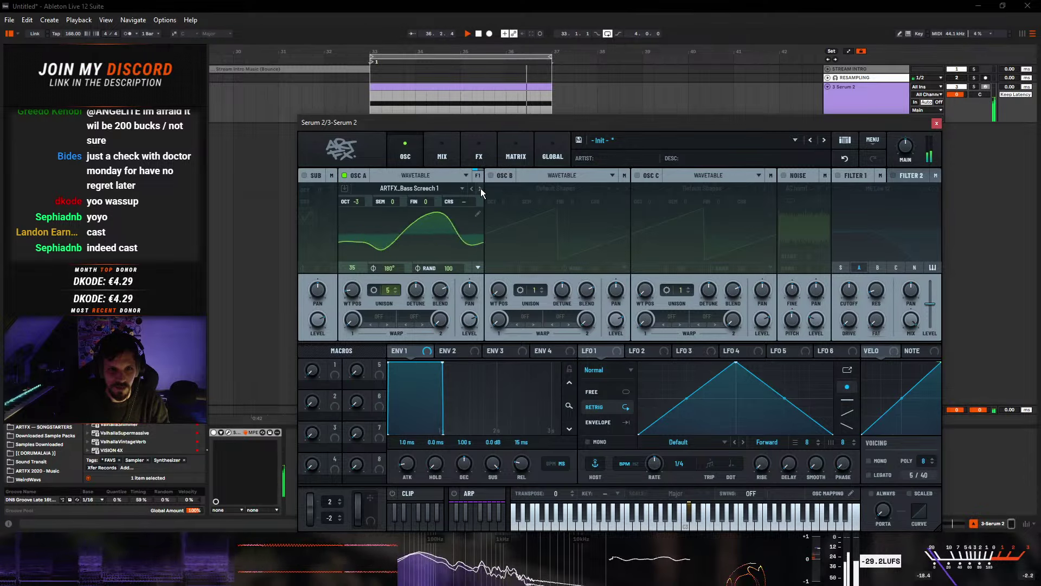
{"action": "left_click", "coordinate": [481, 188]}
{"action": "left_click", "coordinate": [480, 189]}
{"action": "left_click", "coordinate": [481, 188]}
{"action": "left_click", "coordinate": [481, 189]}
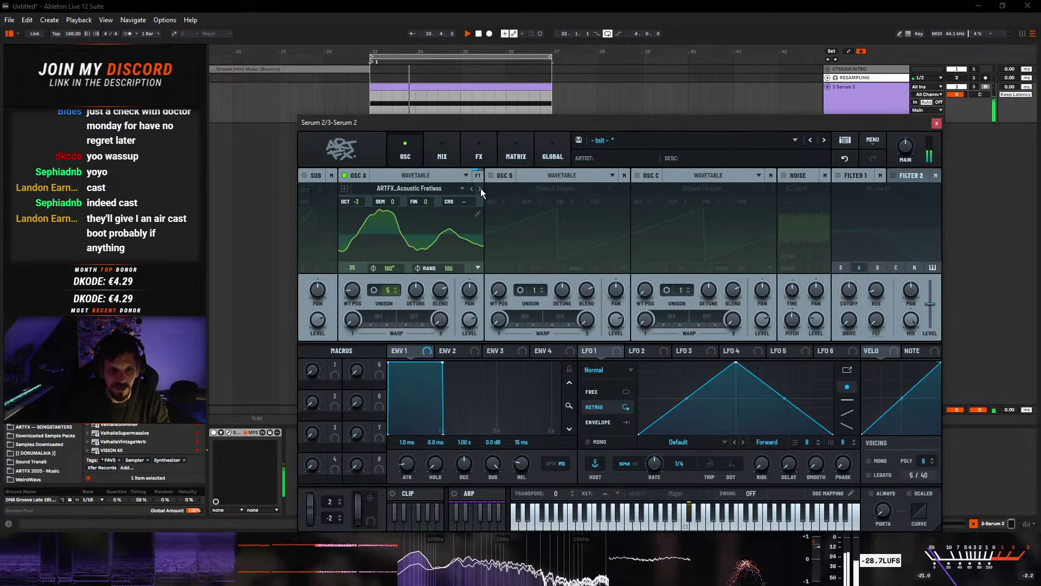
{"action": "left_click", "coordinate": [480, 188]}
{"action": "left_click", "coordinate": [481, 189]}
{"action": "left_click", "coordinate": [480, 188]}
{"action": "left_click", "coordinate": [480, 188]}
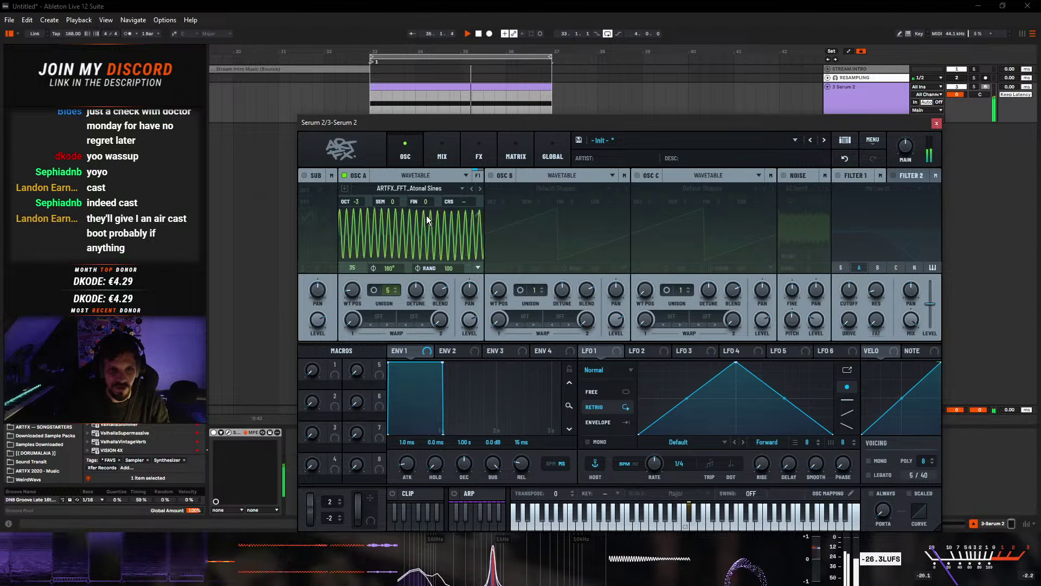
- Continue auditioning OSC A wavetables past ARTFX_FFT_Morphing Sines and ARTFX_FFT_Saw HP to ARTFX_FM Gargle
{"action": "left_click", "coordinate": [480, 189]}
{"action": "left_click", "coordinate": [479, 190]}
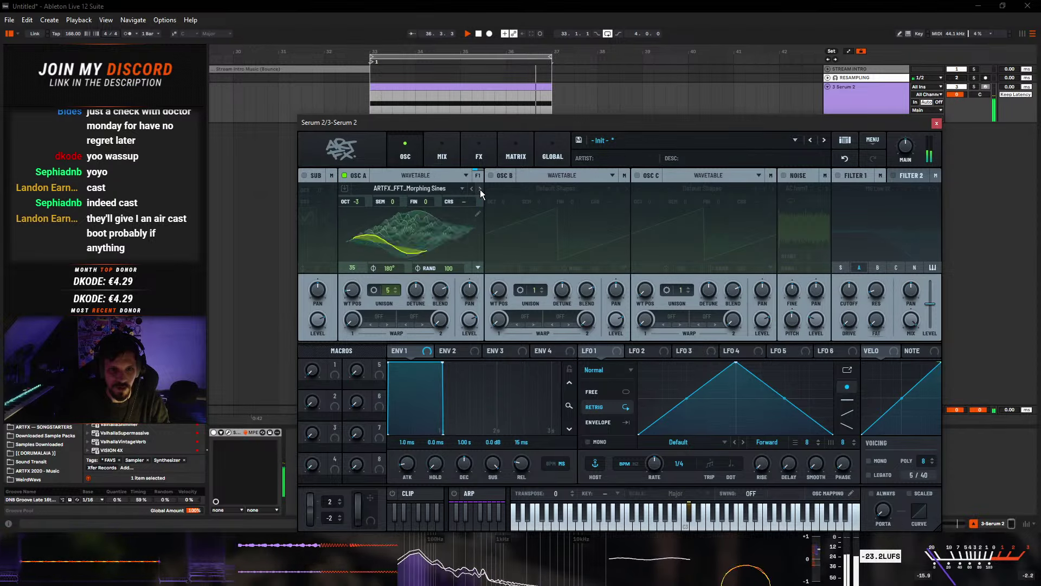
{"action": "left_click", "coordinate": [479, 190]}
{"action": "left_click", "coordinate": [480, 189]}
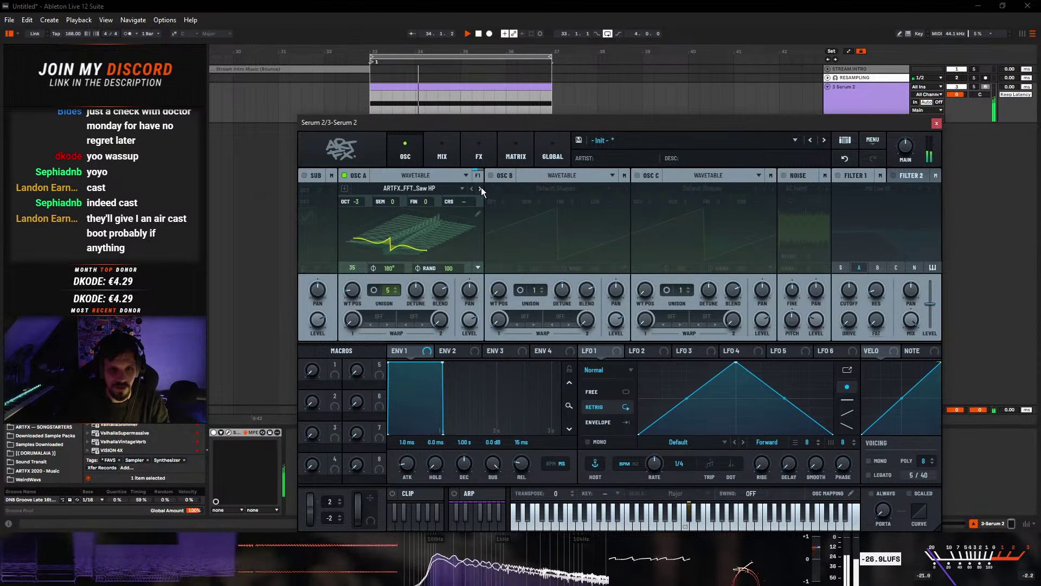
{"action": "left_click", "coordinate": [480, 188]}
{"action": "left_click", "coordinate": [481, 188]}
{"action": "left_click", "coordinate": [480, 188]}
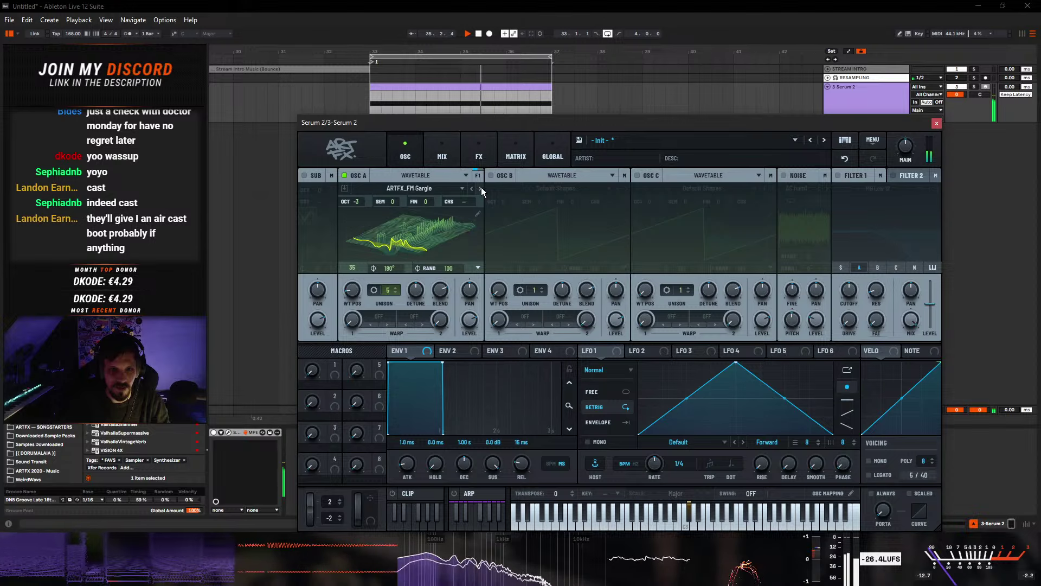
- Try ARTFX_FM Dist Screech 2 in OSC A at wavetable position 105, and advance to ARTFX_Harmonic Series_Saw
{"action": "left_click", "coordinate": [471, 189]}
{"action": "scroll", "coordinate": [353, 292], "scroll_direction": "up", "scroll_amount": 1}
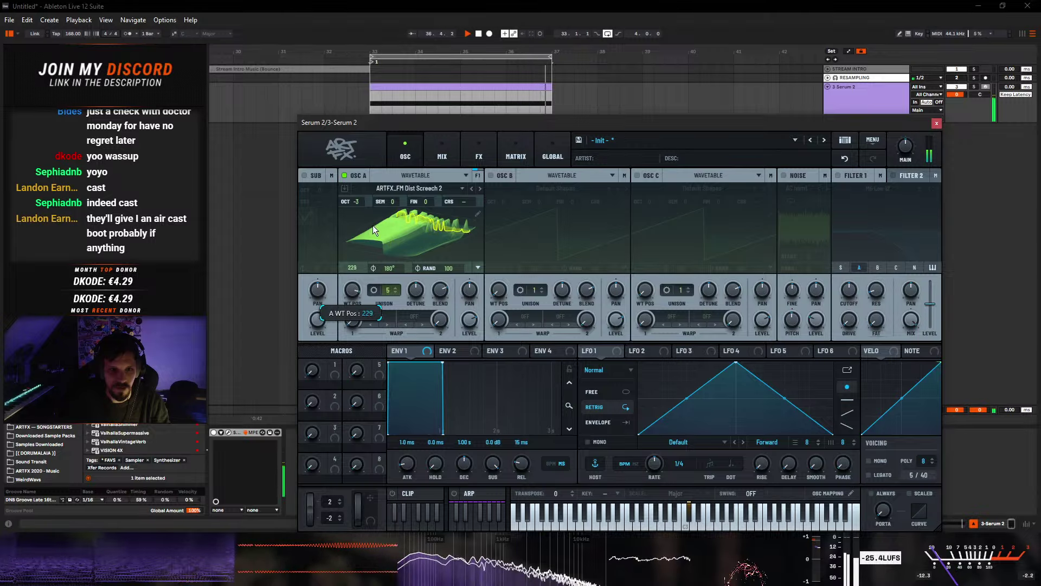
{"action": "scroll", "coordinate": [352, 292], "scroll_direction": "up", "scroll_amount": 5}
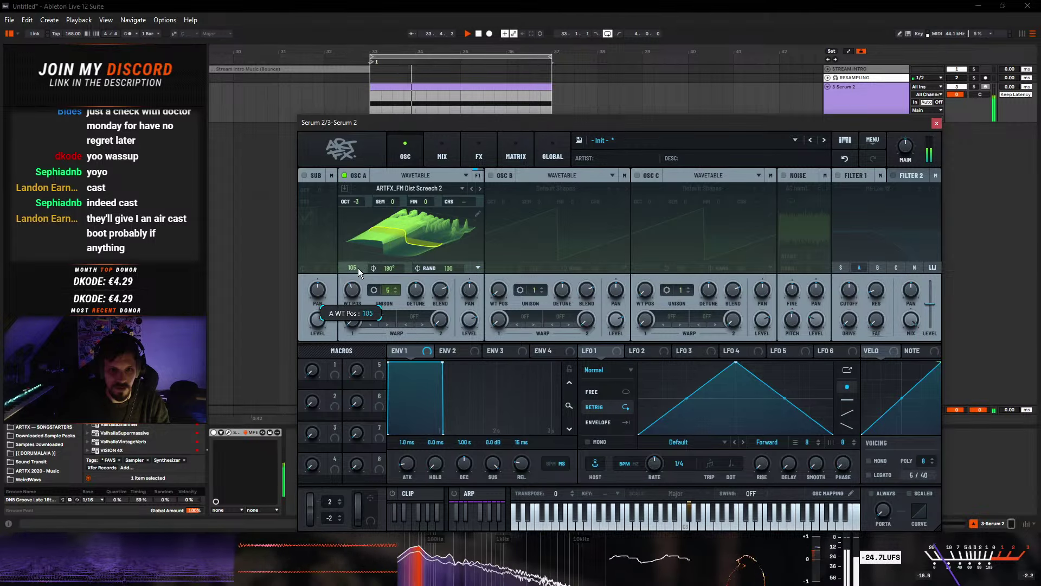
{"action": "left_click", "coordinate": [480, 188]}
{"action": "left_click", "coordinate": [479, 187]}
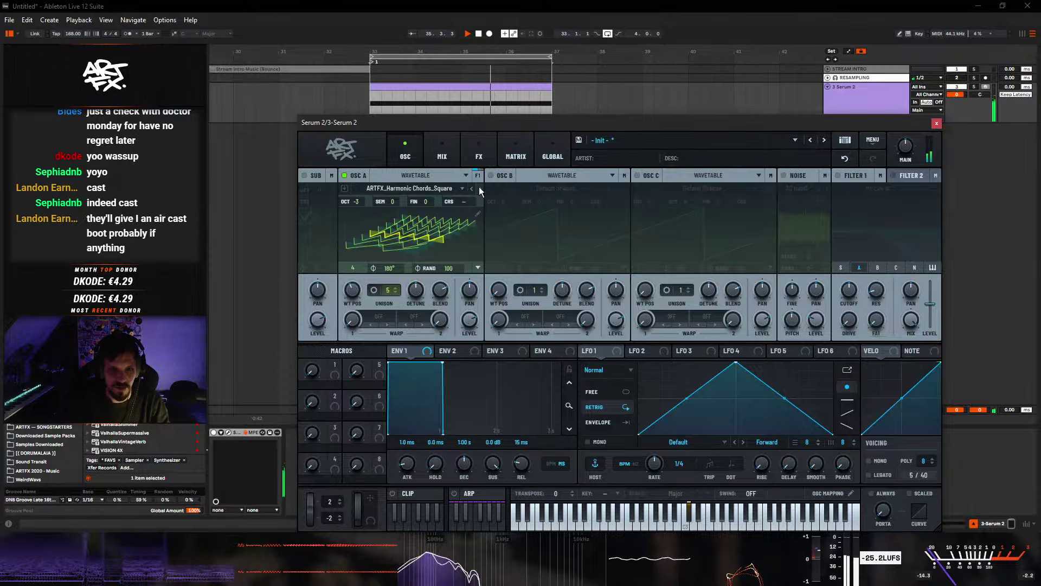
- Load the Xylo Pluck wavetable from the S2 Tables Digital category into OSC A
{"action": "left_click", "coordinate": [462, 188]}
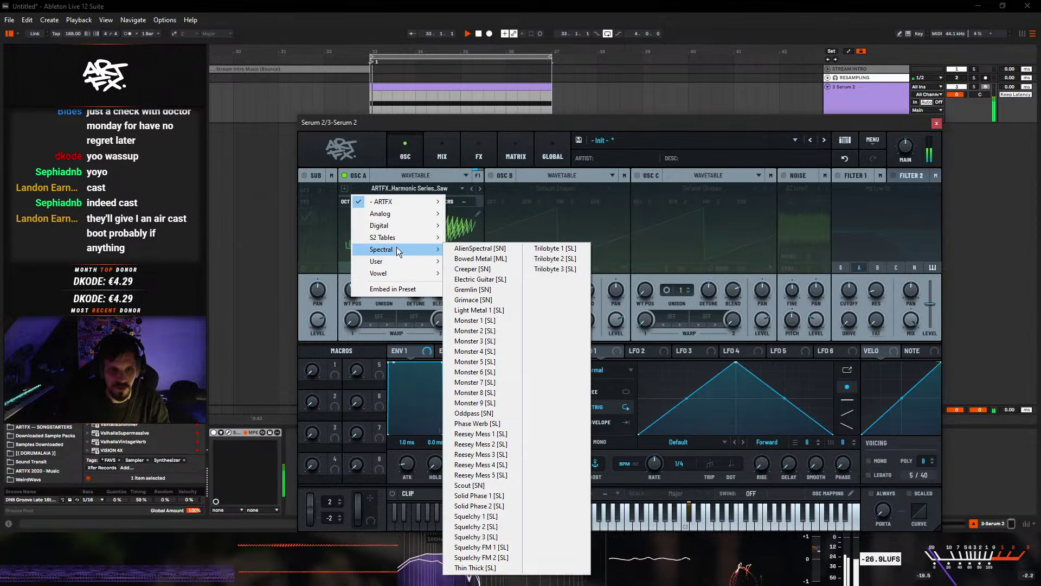
{"action": "mouse_move", "coordinate": [490, 240]}
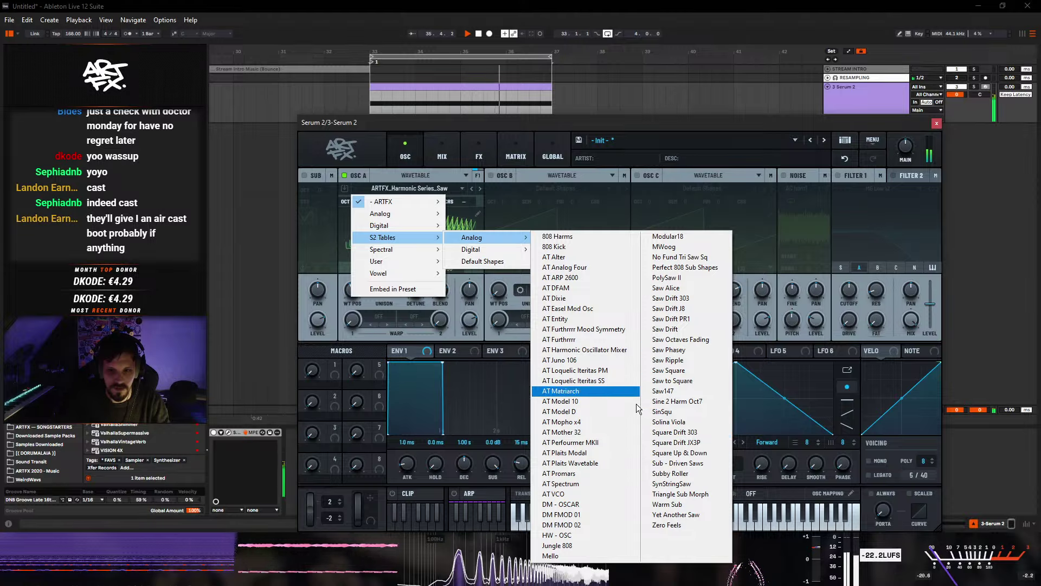
{"action": "mouse_move", "coordinate": [531, 255]}
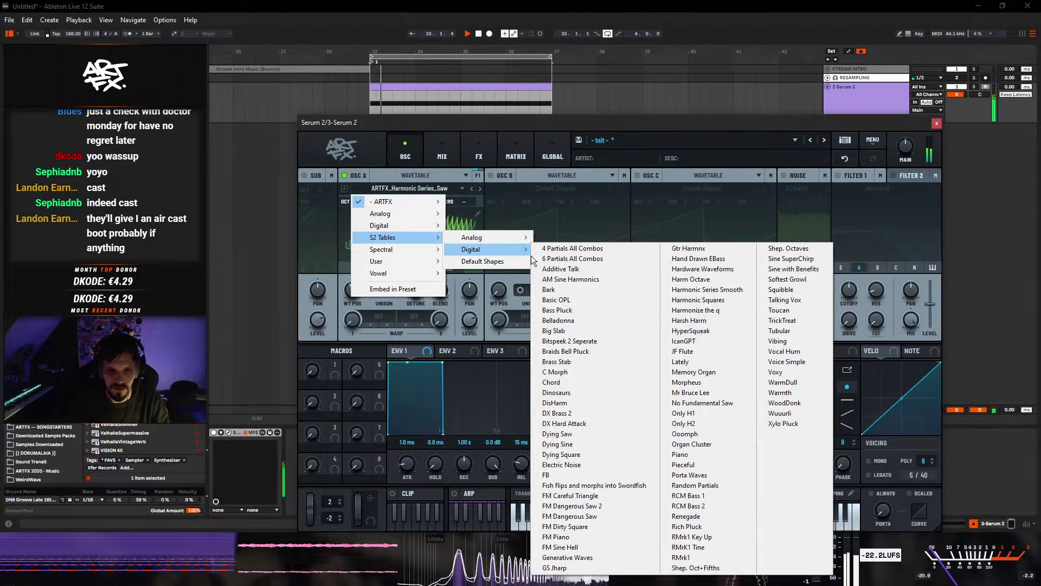
{"action": "left_click", "coordinate": [801, 422]}
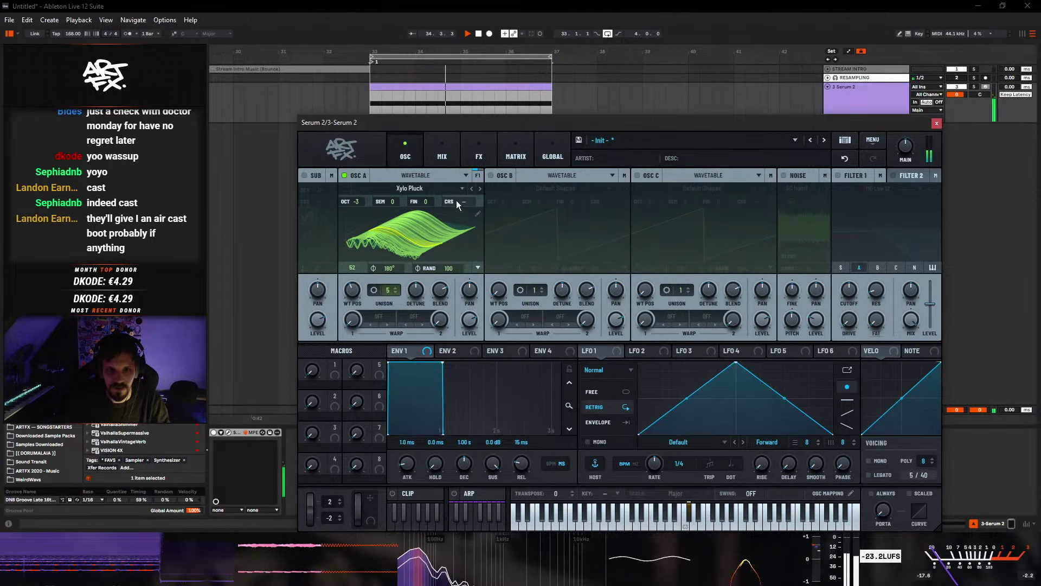
- Audition backward through the digital wavetables to Talking Vox in OSC A and set its wavetable position to about frame 94
{"action": "left_click", "coordinate": [470, 188]}
{"action": "left_click", "coordinate": [470, 187]}
{"action": "left_click", "coordinate": [470, 187]}
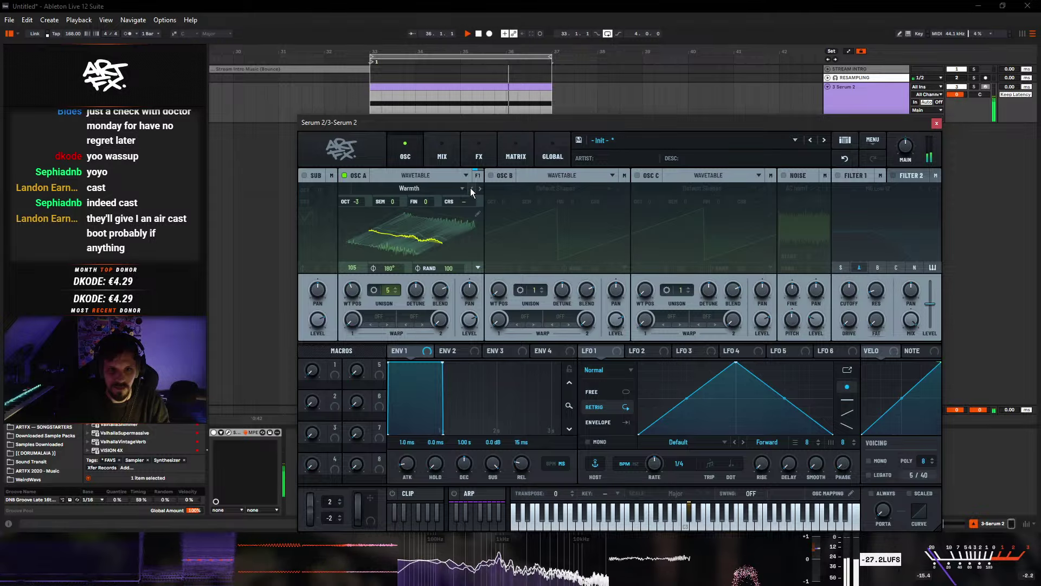
{"action": "left_click", "coordinate": [470, 188]}
{"action": "left_click", "coordinate": [470, 187]}
{"action": "left_click", "coordinate": [470, 188]}
{"action": "left_click", "coordinate": [470, 187]}
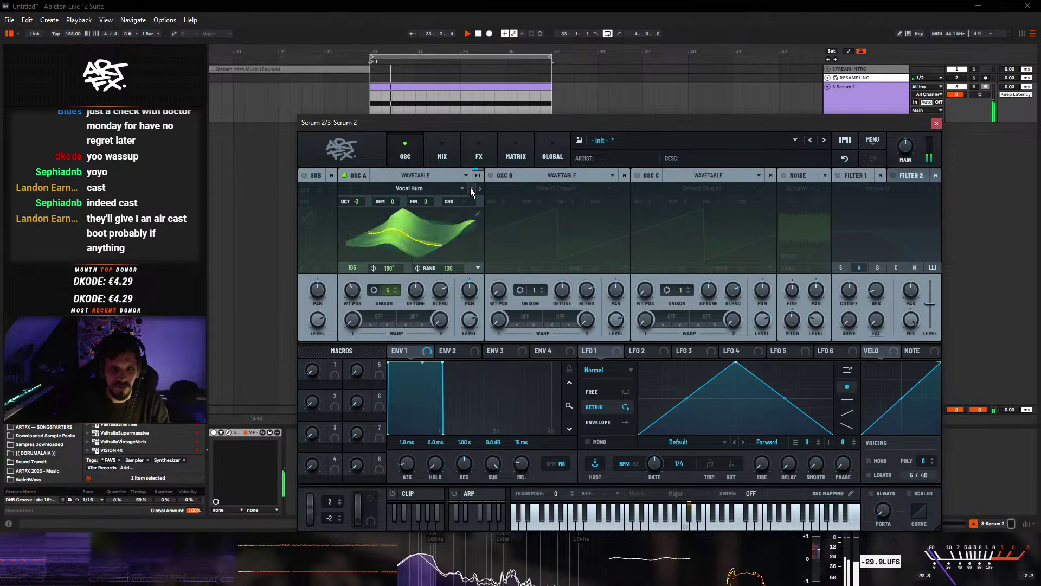
{"action": "left_click", "coordinate": [470, 188]}
{"action": "left_click", "coordinate": [470, 187]}
{"action": "left_click", "coordinate": [470, 187]}
{"action": "left_click", "coordinate": [471, 188]}
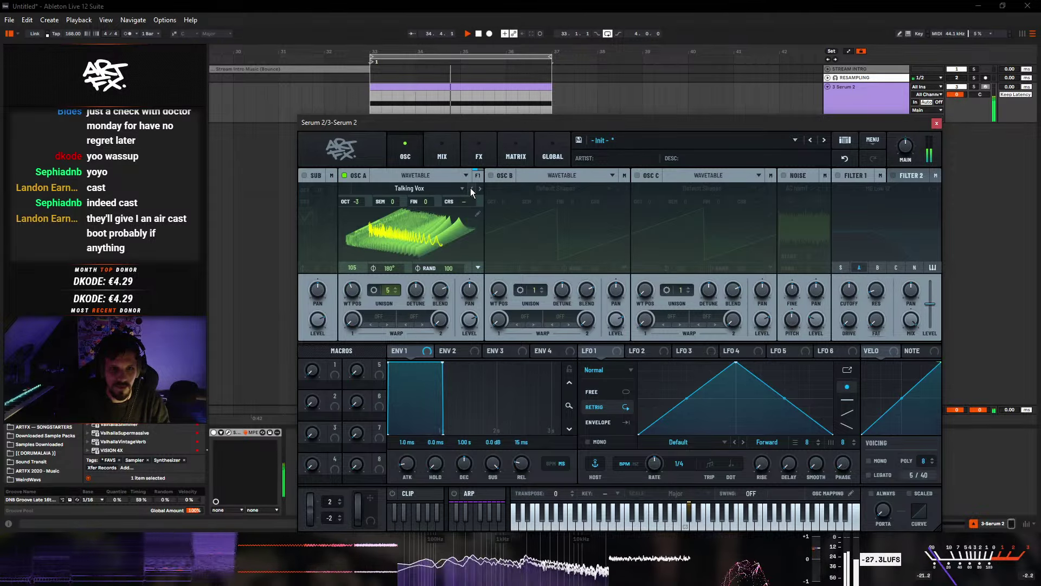
{"action": "left_click", "coordinate": [471, 188]}
{"action": "left_click_drag", "start_coordinate": [353, 290], "coordinate": [341, 272]}
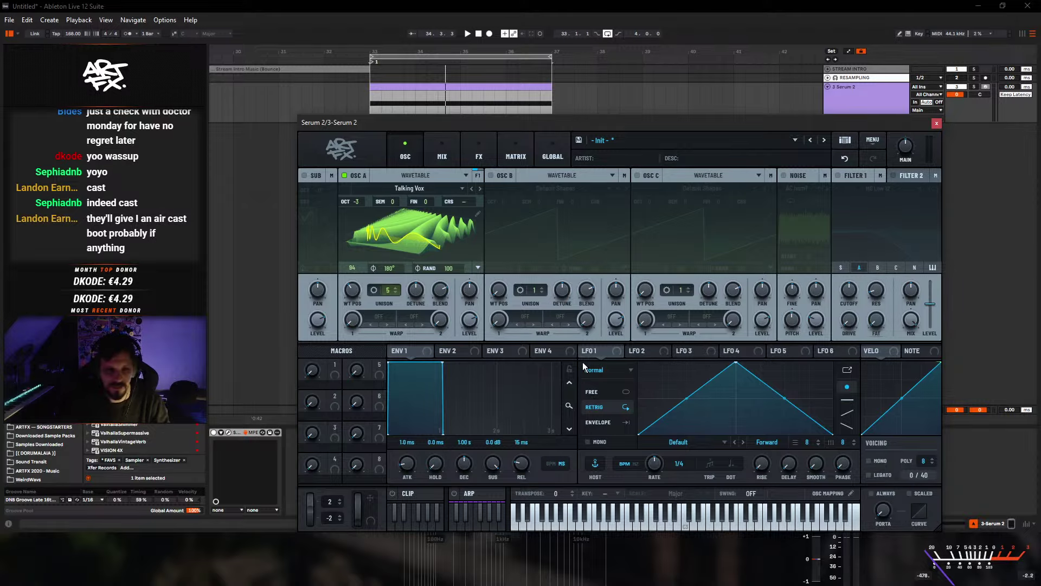
- Assign LFO 2 to OSC A's wavetable position, set the LFO type to S&H, and start loop playback
{"action": "left_click", "coordinate": [616, 372]}
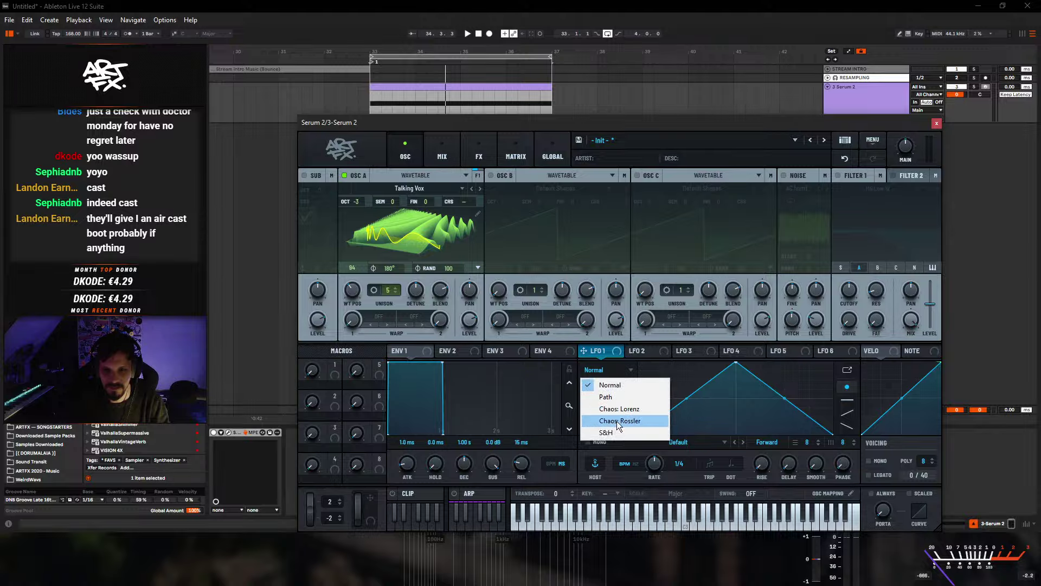
{"action": "left_click", "coordinate": [652, 354]}
{"action": "left_click_drag", "start_coordinate": [634, 351], "coordinate": [347, 285]}
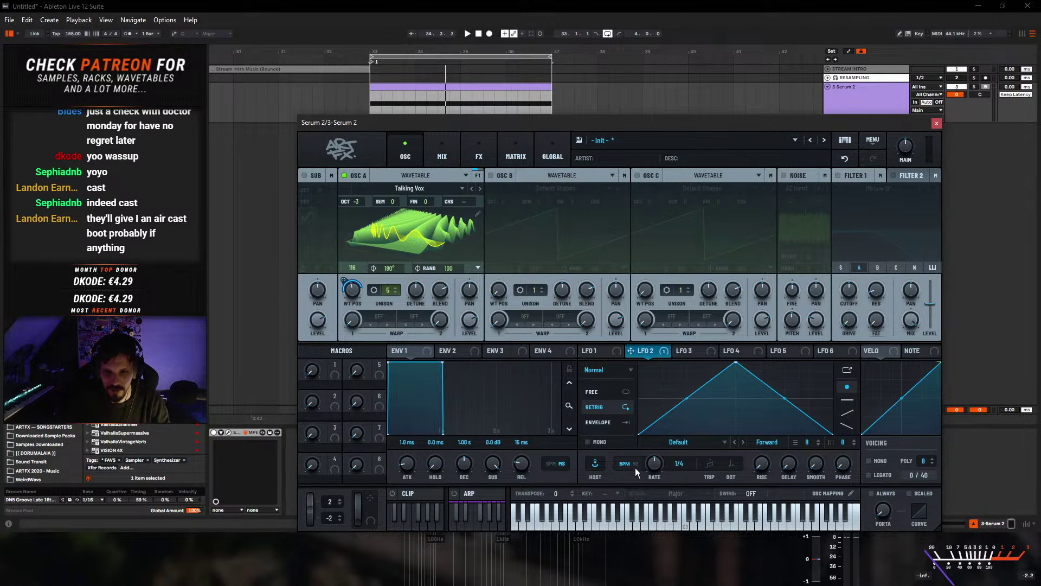
{"action": "left_click", "coordinate": [600, 368]}
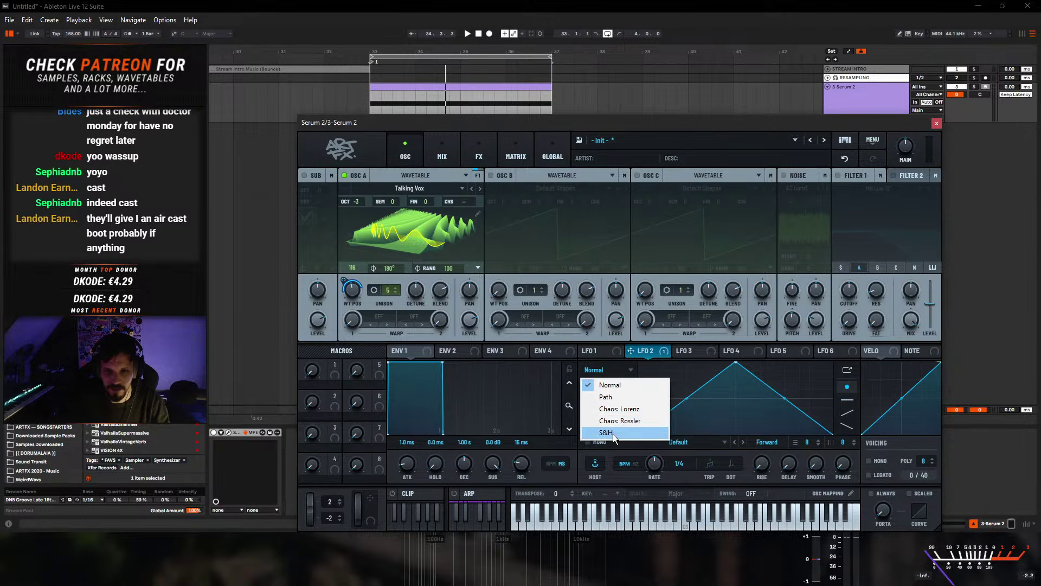
{"action": "left_click", "coordinate": [613, 434]}
{"action": "key", "text": "space"}
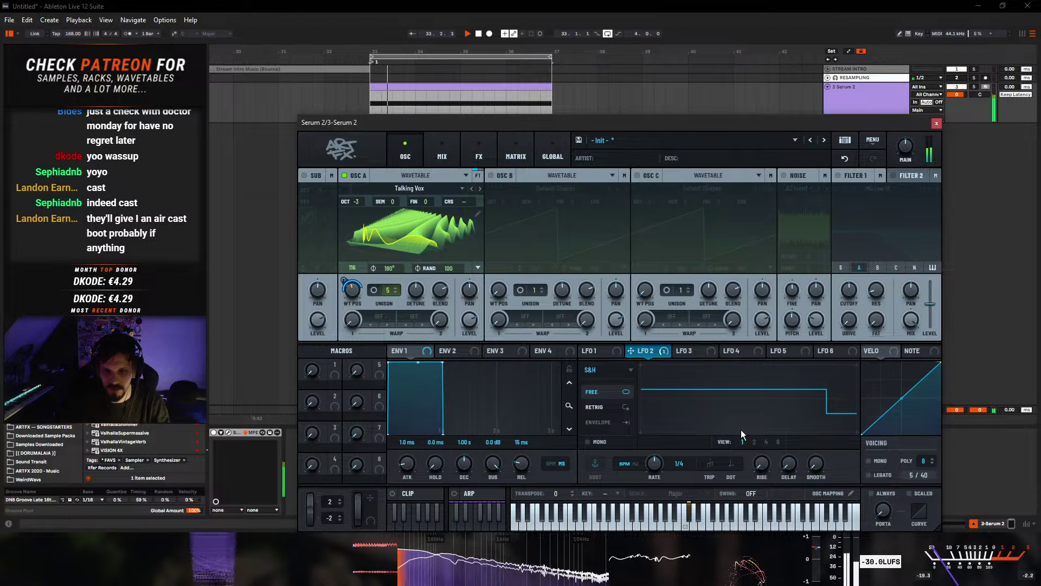
- Raise LFO 2's smoothing and set its rate to 1/2, with OSC A's wavetable position at frame 134
{"action": "left_click_drag", "start_coordinate": [823, 468], "coordinate": [767, 420]}
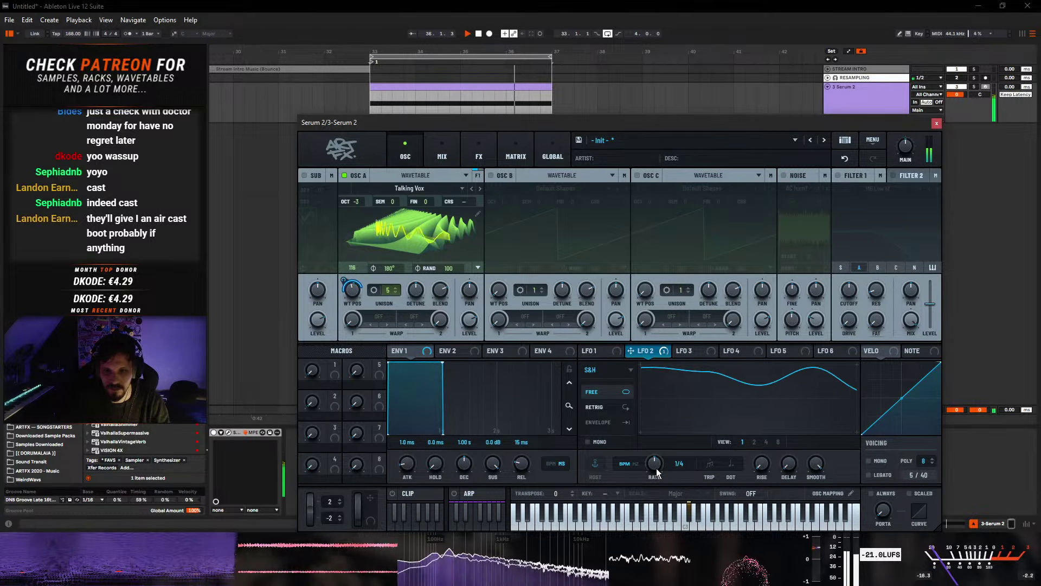
{"action": "left_click_drag", "start_coordinate": [656, 478], "coordinate": [657, 480]}
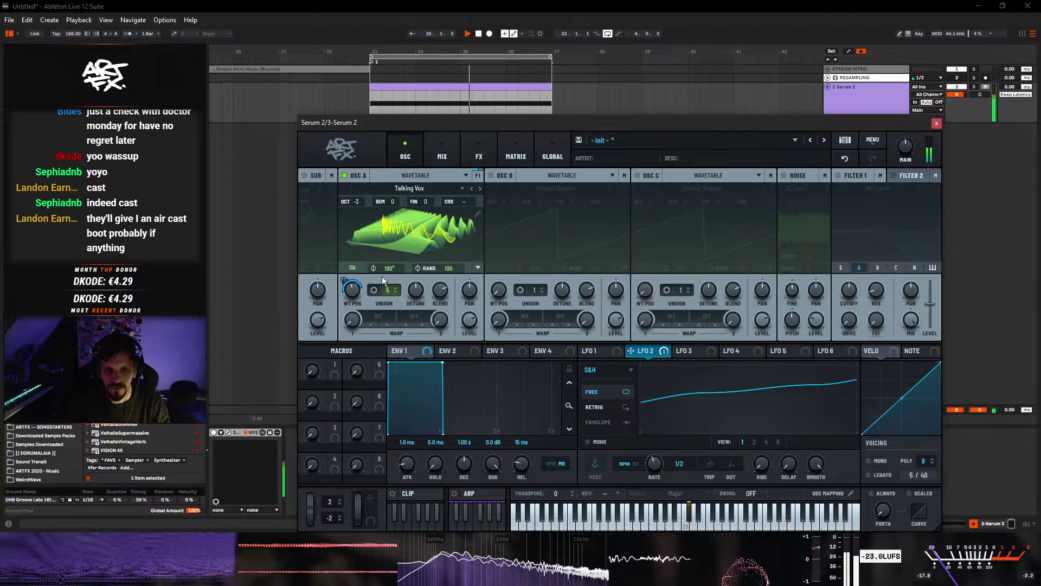
{"action": "left_click_drag", "start_coordinate": [352, 287], "coordinate": [353, 280]}
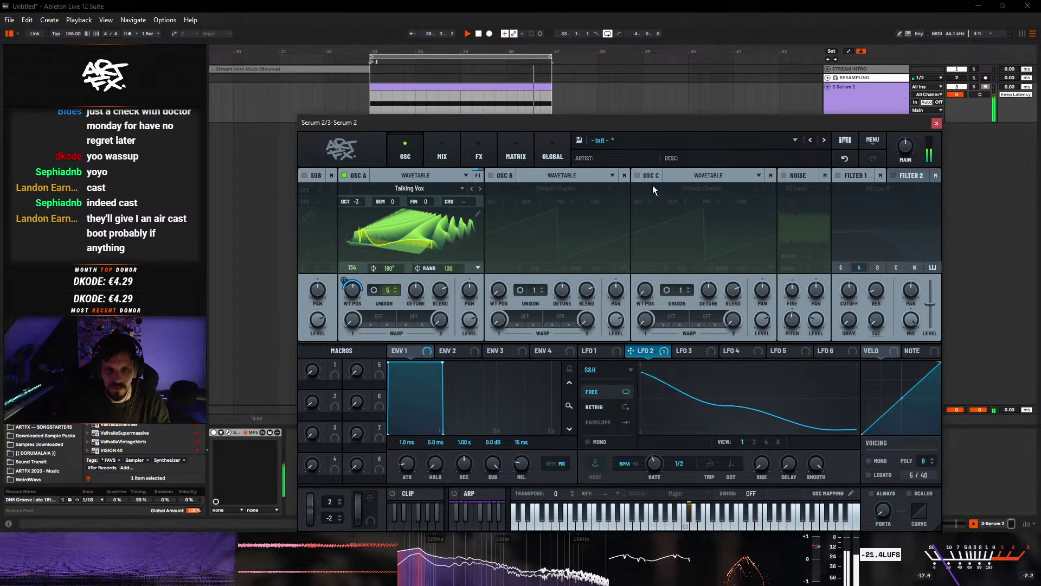
- Enable Filter 1 and change its type to the multi filter BN 12
{"action": "left_click", "coordinate": [859, 197]}
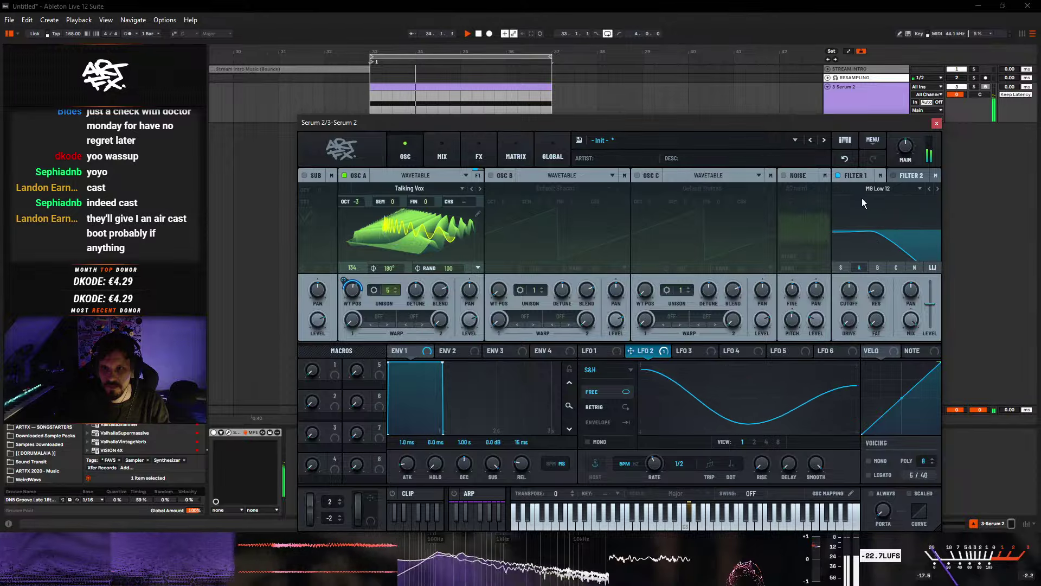
{"action": "left_click", "coordinate": [878, 188]}
{"action": "mouse_move", "coordinate": [862, 214]}
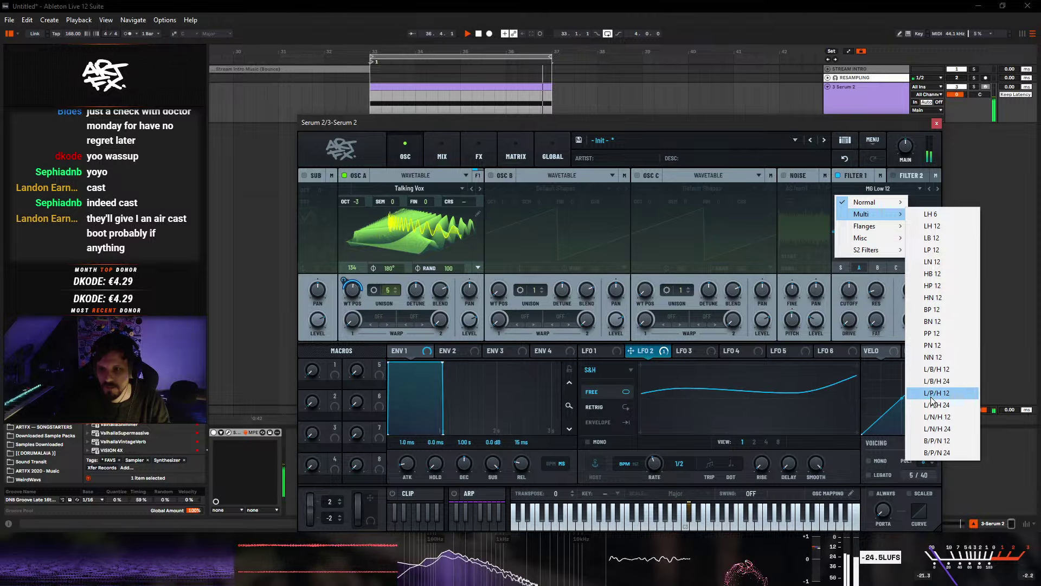
{"action": "left_click", "coordinate": [949, 319]}
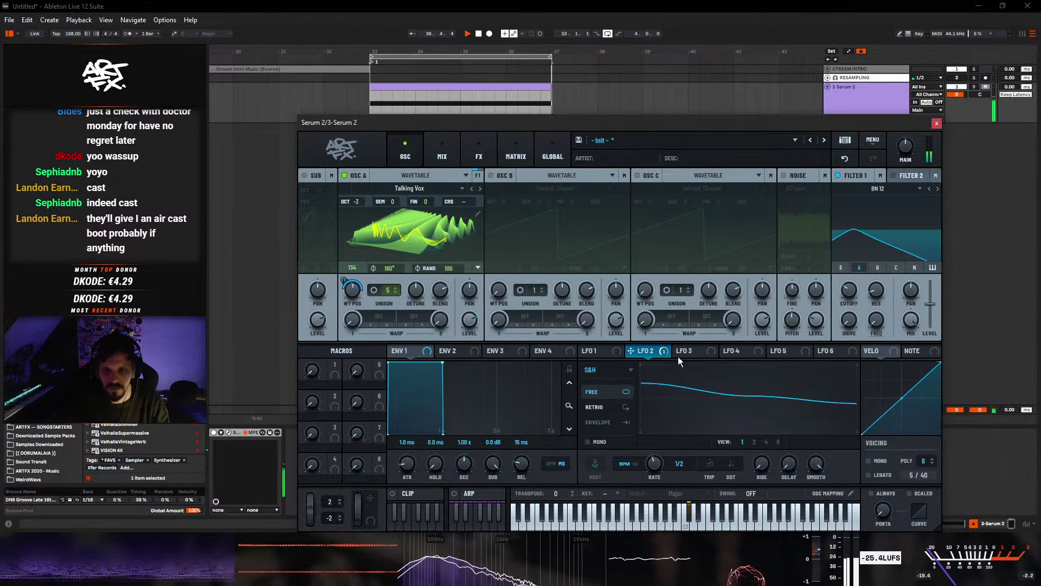
{"action": "left_click_drag", "start_coordinate": [632, 349], "coordinate": [838, 293]}
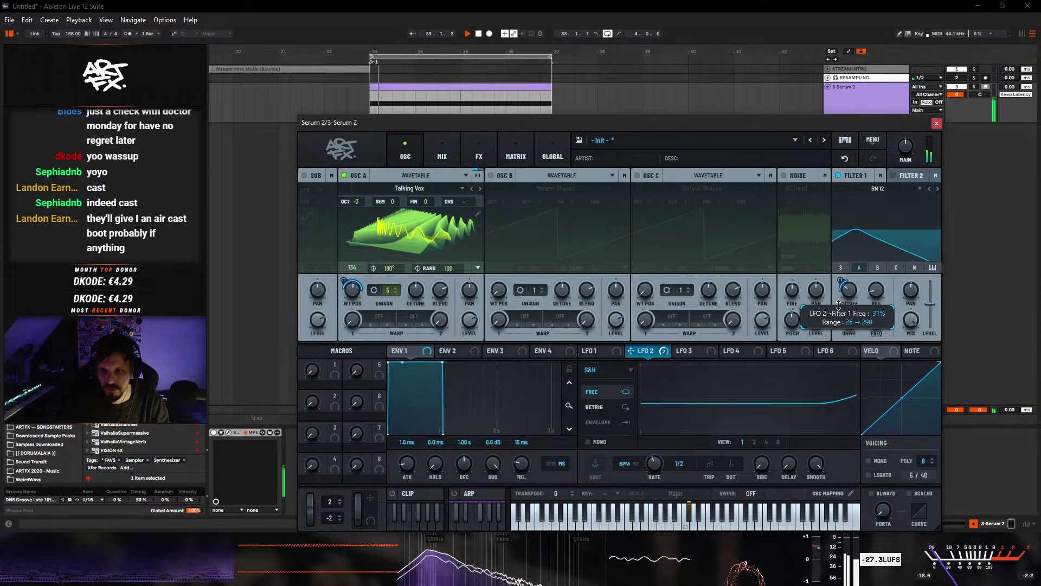
{"action": "left_click_drag", "start_coordinate": [839, 308], "coordinate": [839, 307]}
{"action": "right_click", "coordinate": [841, 283]}
{"action": "left_click", "coordinate": [870, 353]}
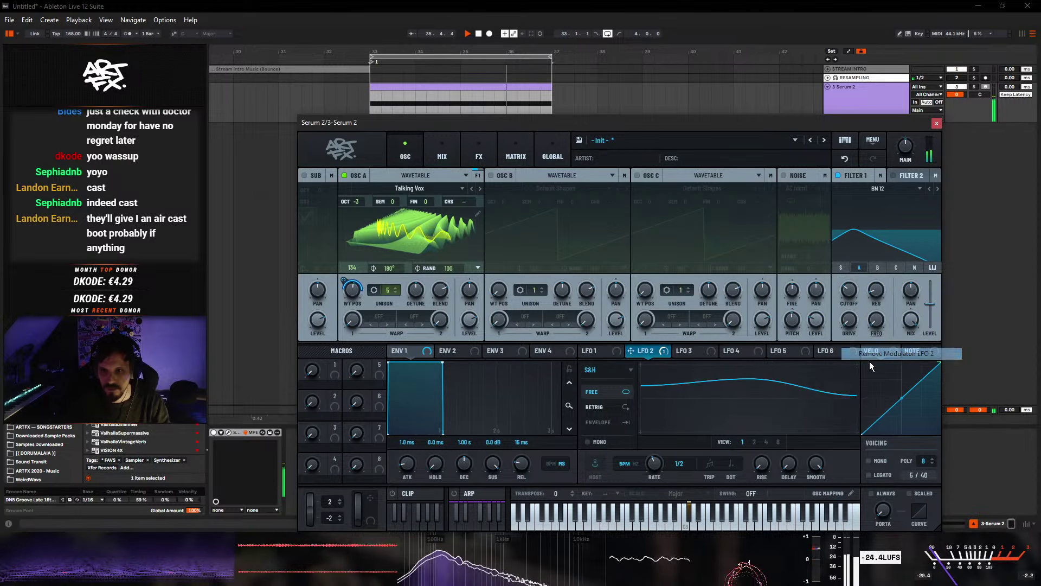
- Give LFO 3 and LFO 4 the same smoothed 1/2 S&H settings, assigning LFO 3 to Filter 1's cutoff and LFO 4 to its second frequency
{"action": "left_click", "coordinate": [684, 351]}
{"action": "mouse_move", "coordinate": [685, 349]}
{"action": "left_mouse_down"}
{"action": "mouse_move", "coordinate": [844, 306]}
{"action": "mouse_move", "coordinate": [849, 290]}
{"action": "mouse_move", "coordinate": [840, 307]}
{"action": "left_mouse_up"}
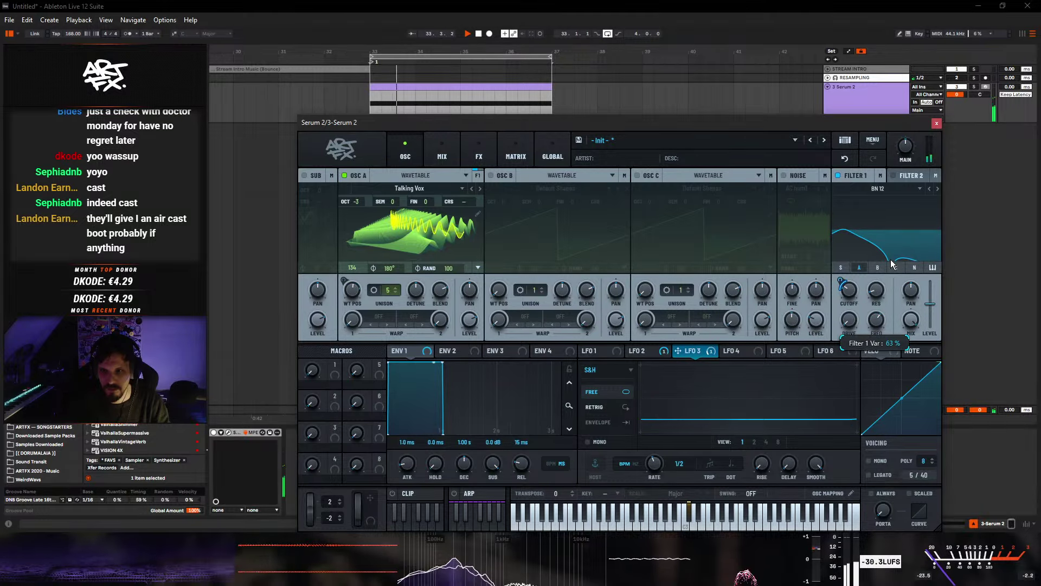
{"action": "left_click", "coordinate": [741, 351]}
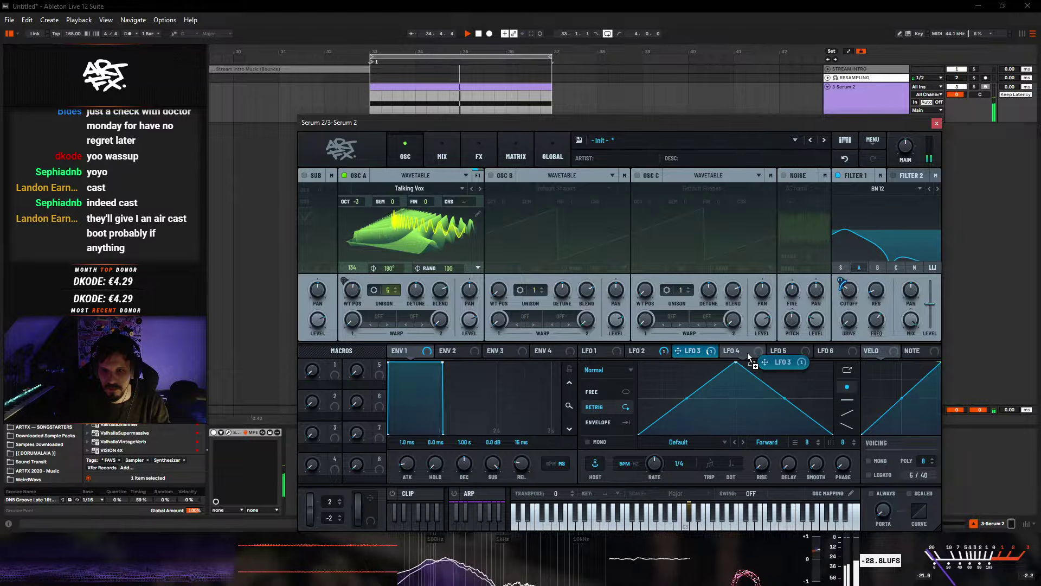
{"action": "left_click_drag", "start_coordinate": [733, 350], "coordinate": [880, 320]}
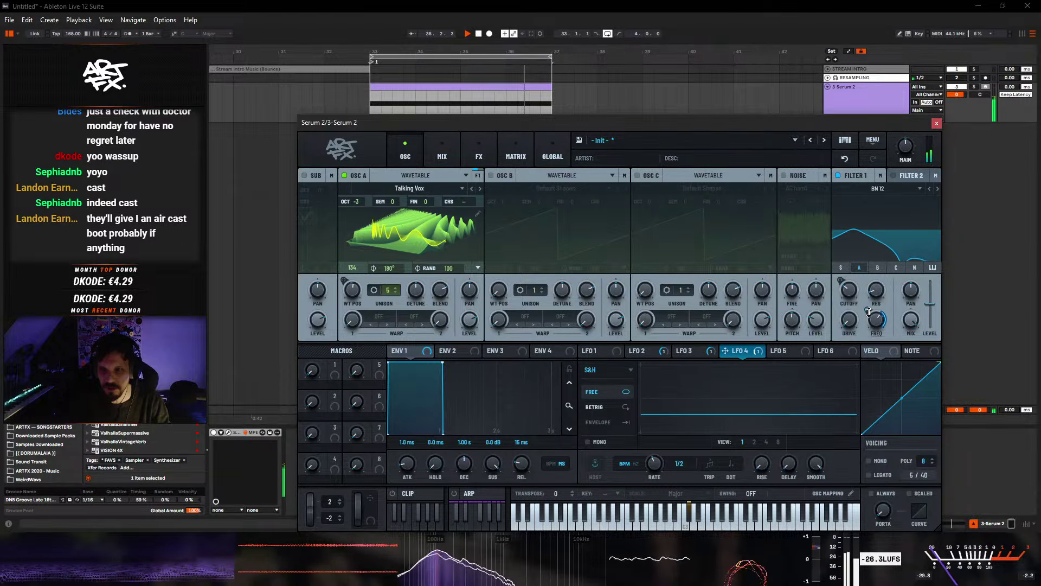
{"action": "mouse_move", "coordinate": [866, 315]}
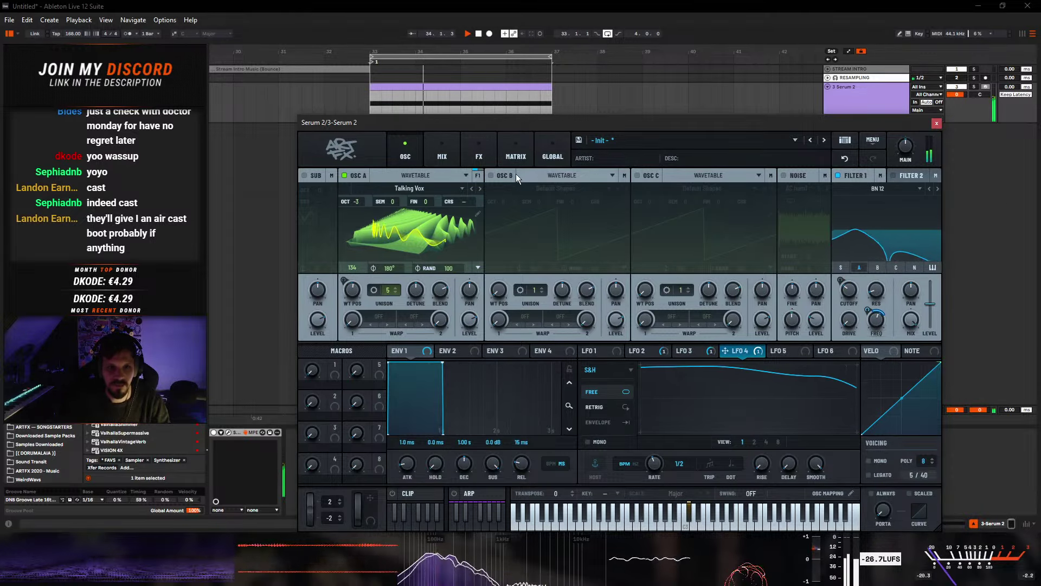
- Enable OSC B with the Default Shapes wavetable, set its octave to -3, and route it into Filter 1
{"action": "left_click", "coordinate": [491, 175]}
{"action": "left_click_drag", "start_coordinate": [507, 198], "coordinate": [509, 239]}
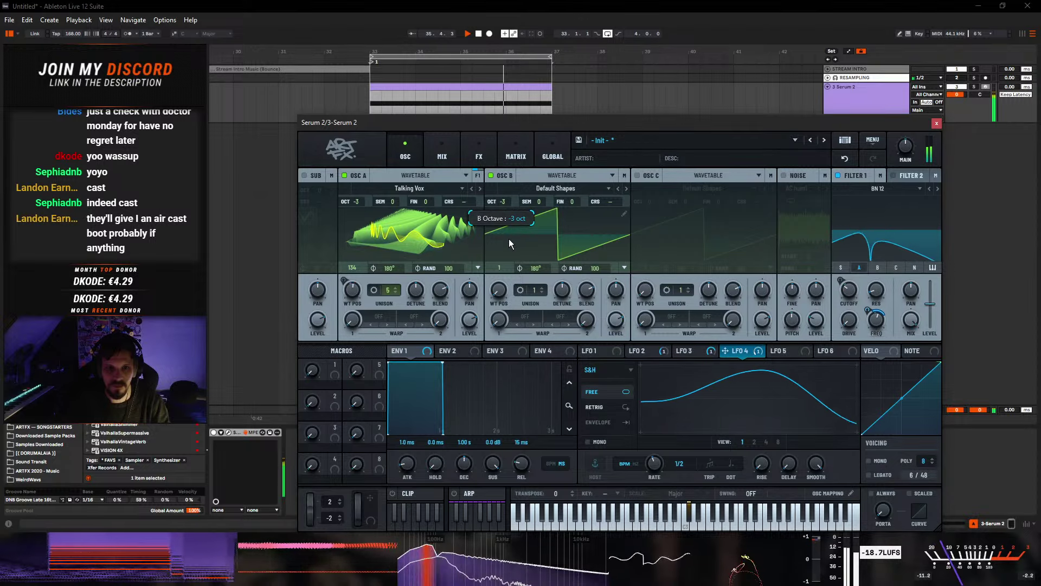
{"action": "left_click", "coordinate": [877, 267]}
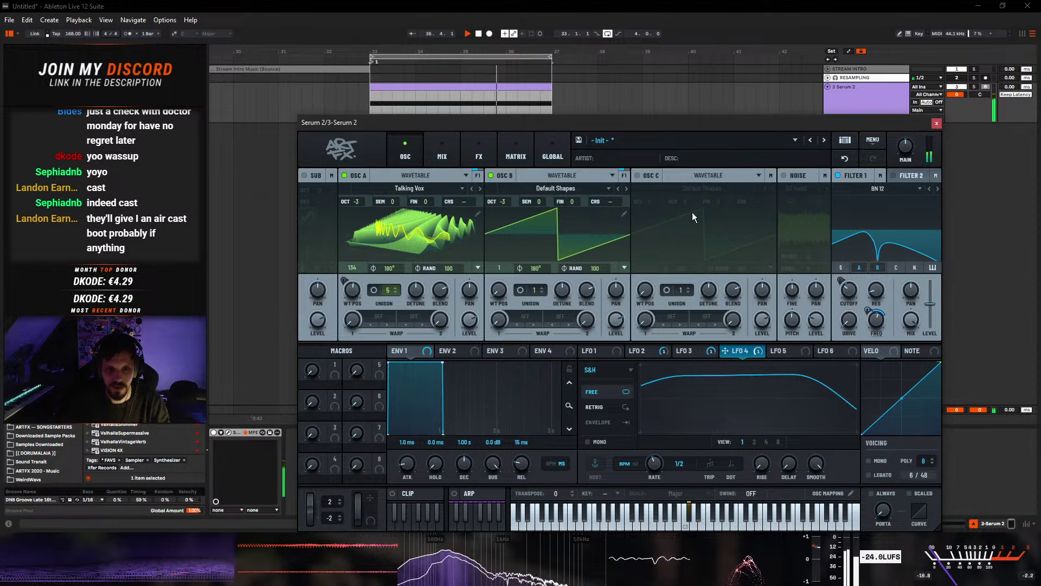
- Set OSC B's first warp to phase distortion from OSC A, PD (A), with the amount at about 29%
{"action": "left_click", "coordinate": [529, 316]}
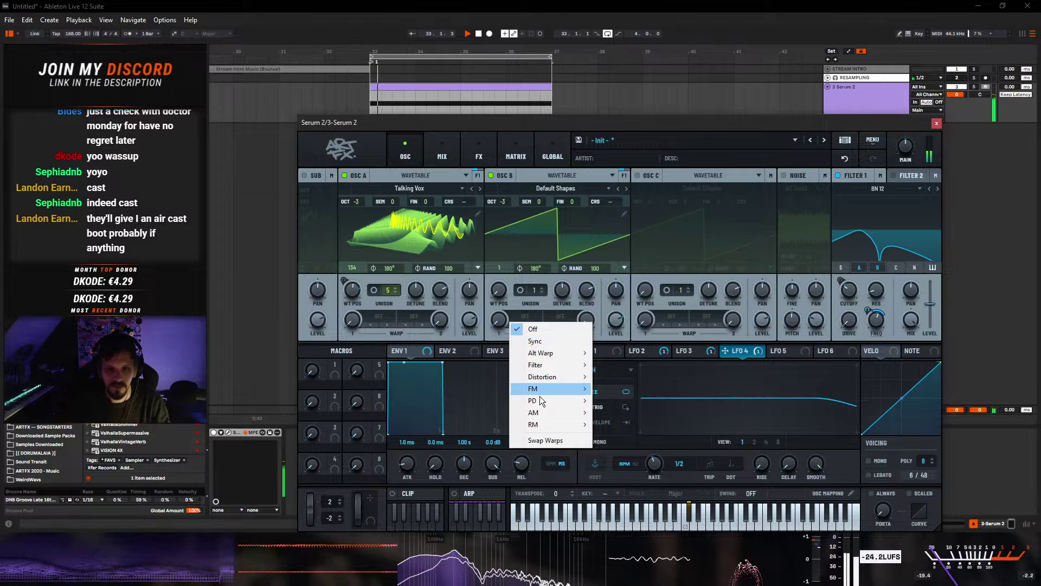
{"action": "mouse_move", "coordinate": [568, 405]}
{"action": "left_click", "coordinate": [616, 400]}
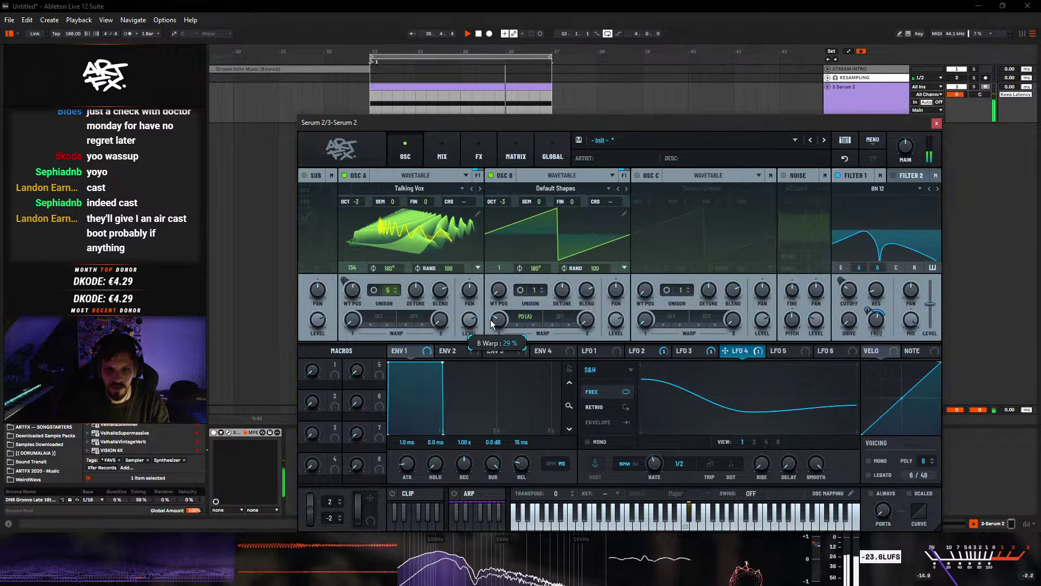
{"action": "left_click_drag", "start_coordinate": [491, 320], "coordinate": [491, 320]}
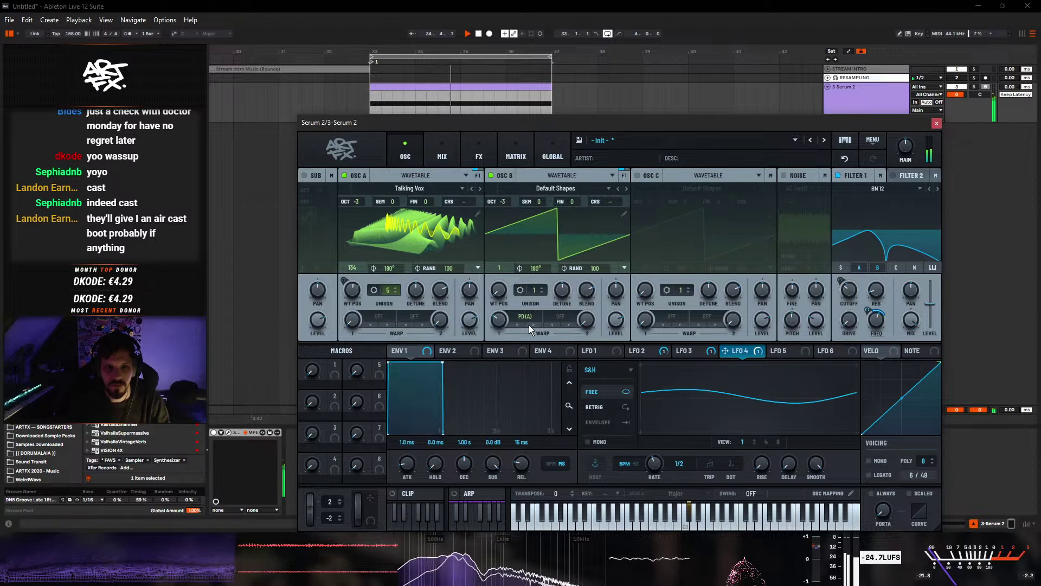
{"action": "mouse_move", "coordinate": [358, 201]}
{"action": "left_mouse_down"}
{"action": "mouse_move", "coordinate": [363, 185]}
{"action": "mouse_move", "coordinate": [363, 209]}
{"action": "left_mouse_up"}
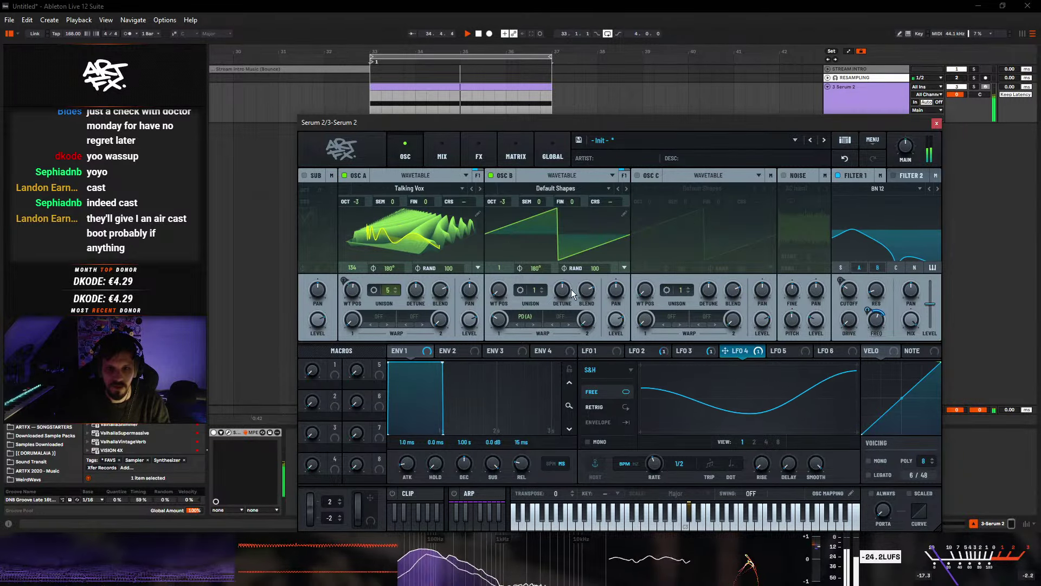
- Assign LFO 1 to Filter 1's cutoff, switch its rate from tempo sync to Hz, and set it to 0.9 Hz
{"action": "left_click", "coordinate": [618, 355]}
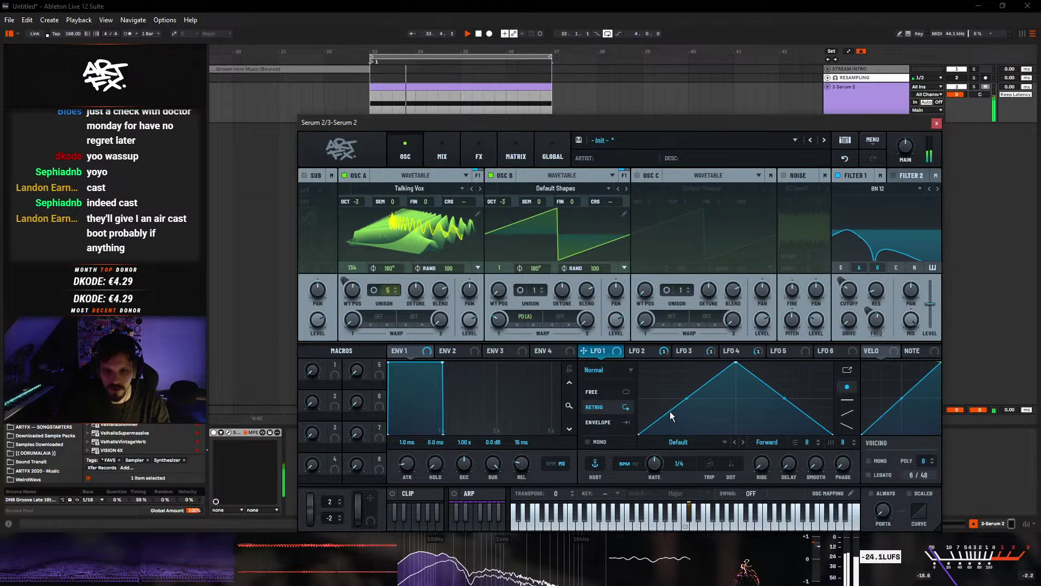
{"action": "left_click_drag", "start_coordinate": [593, 353], "coordinate": [847, 291]}
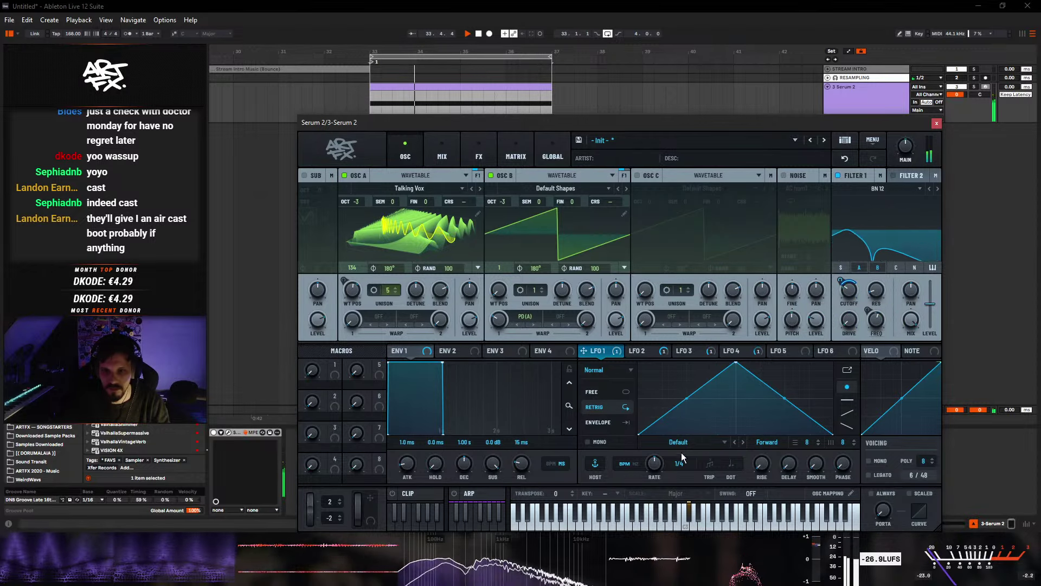
{"action": "left_click", "coordinate": [635, 465]}
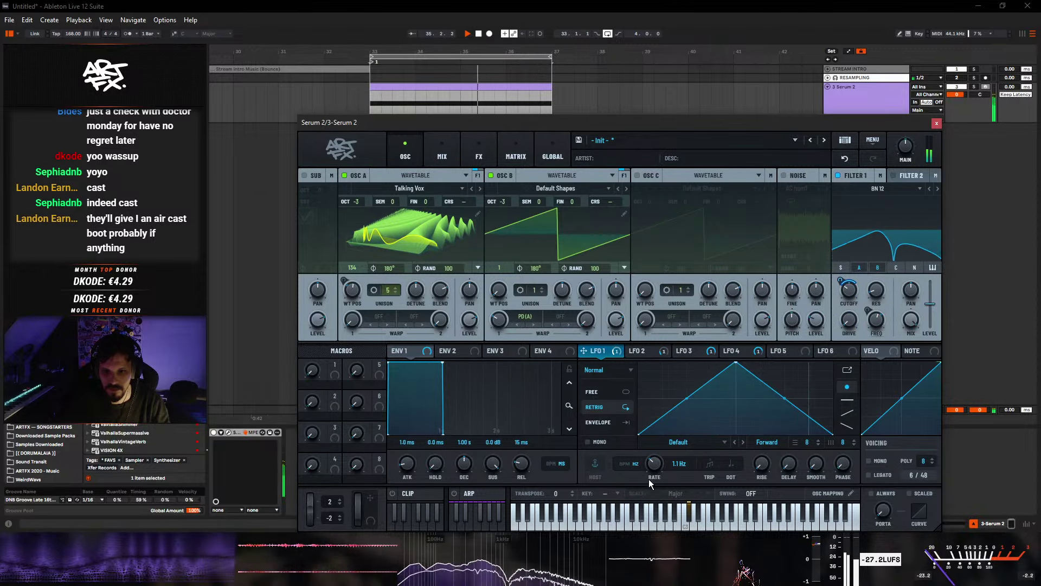
{"action": "left_click_drag", "start_coordinate": [649, 479], "coordinate": [649, 481]}
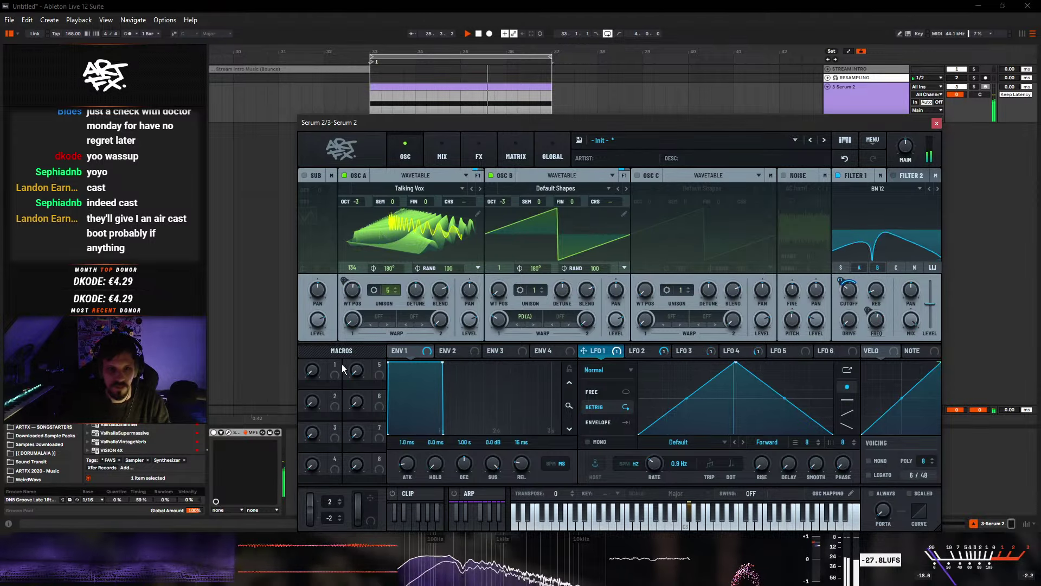
- Lower OSC A's level and assign LFO 1 to the levels of OSC A and OSC B, with OSC A's depth at about 50%
{"action": "key", "text": "space"}
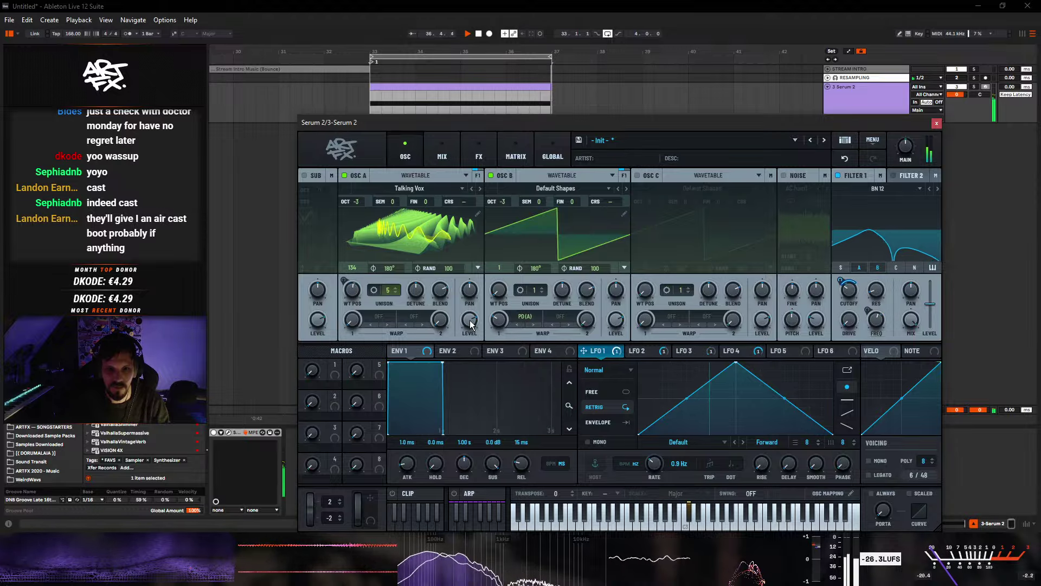
{"action": "mouse_move", "coordinate": [470, 320]}
{"action": "left_click_drag", "start_coordinate": [470, 320], "coordinate": [460, 366]}
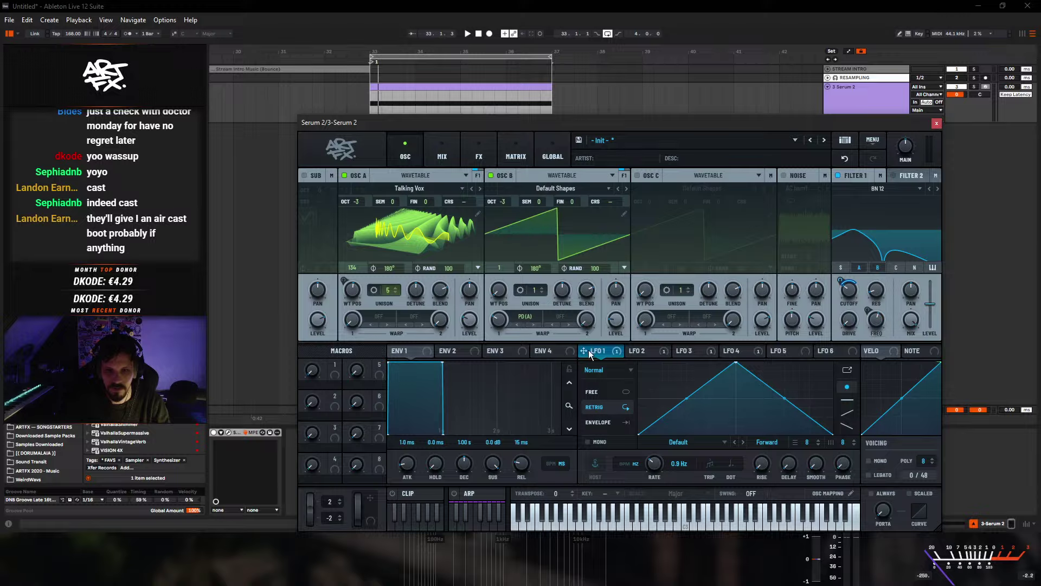
{"action": "left_click_drag", "start_coordinate": [584, 350], "coordinate": [469, 320]}
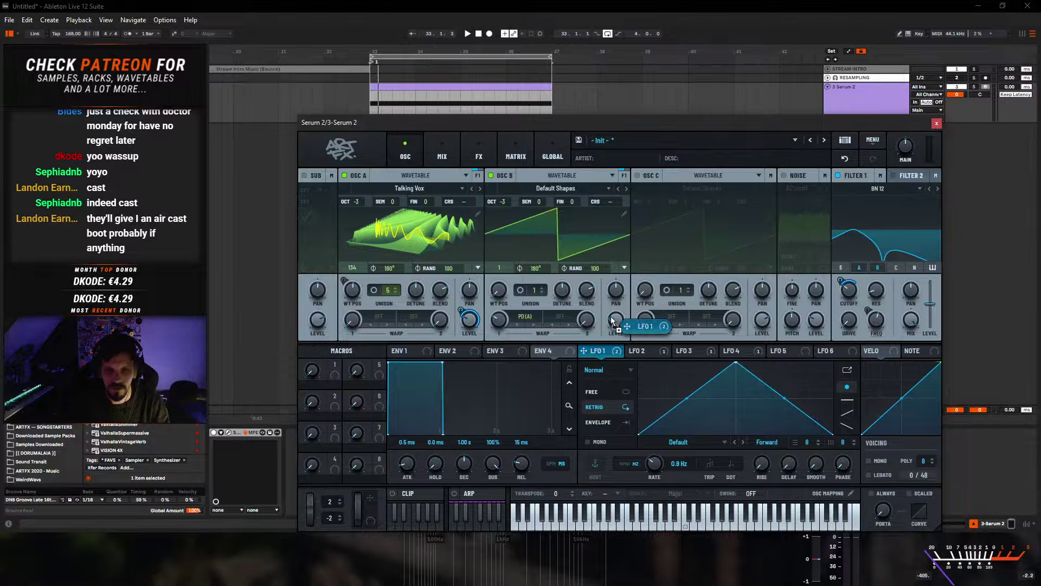
{"action": "left_click_drag", "start_coordinate": [613, 321], "coordinate": [615, 320]}
{"action": "key", "text": "space"}
{"action": "mouse_move", "coordinate": [459, 321]}
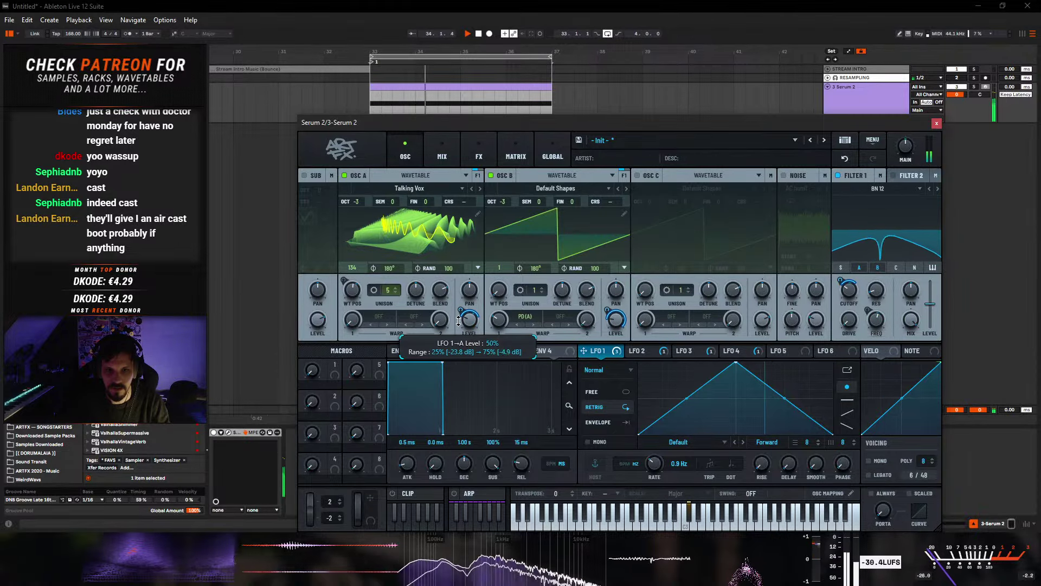
{"action": "left_click_drag", "start_coordinate": [459, 321], "coordinate": [459, 321]}
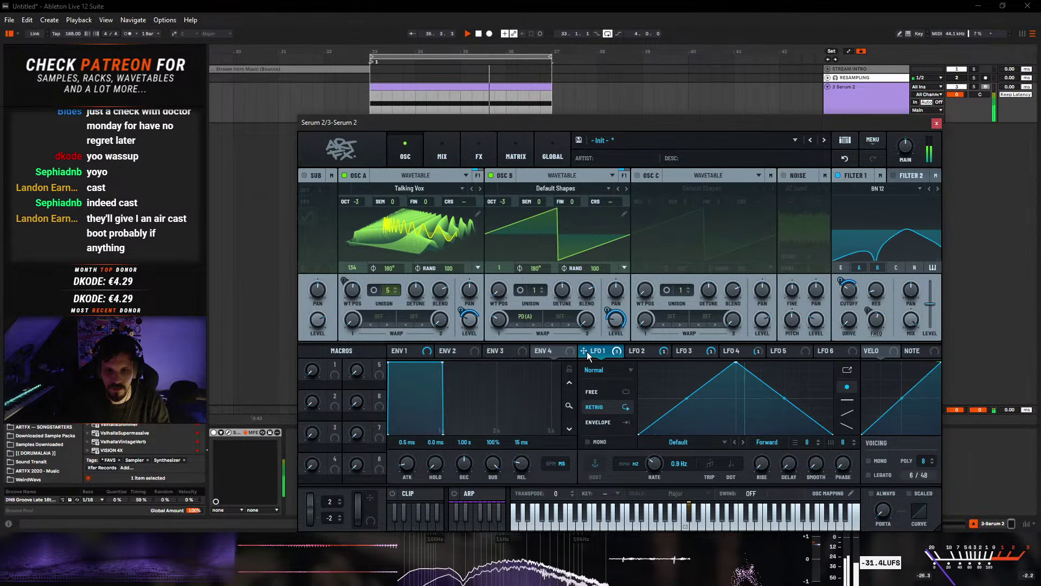
{"action": "mouse_move", "coordinate": [612, 307]}
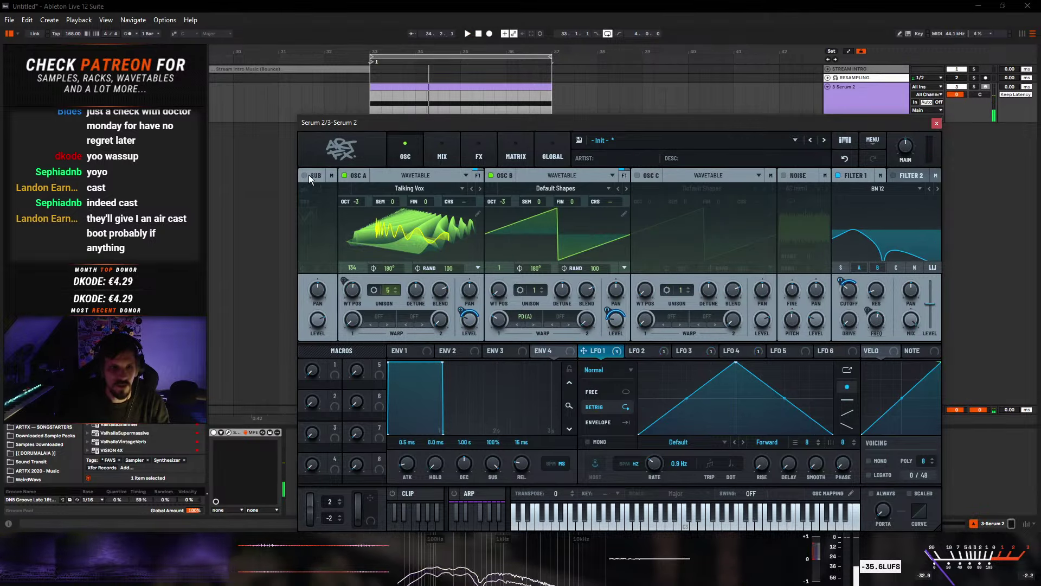
- Enable the sub oscillator, set its octave to -3, and restart the loop
{"action": "left_click_drag", "start_coordinate": [324, 208], "coordinate": [326, 206]}
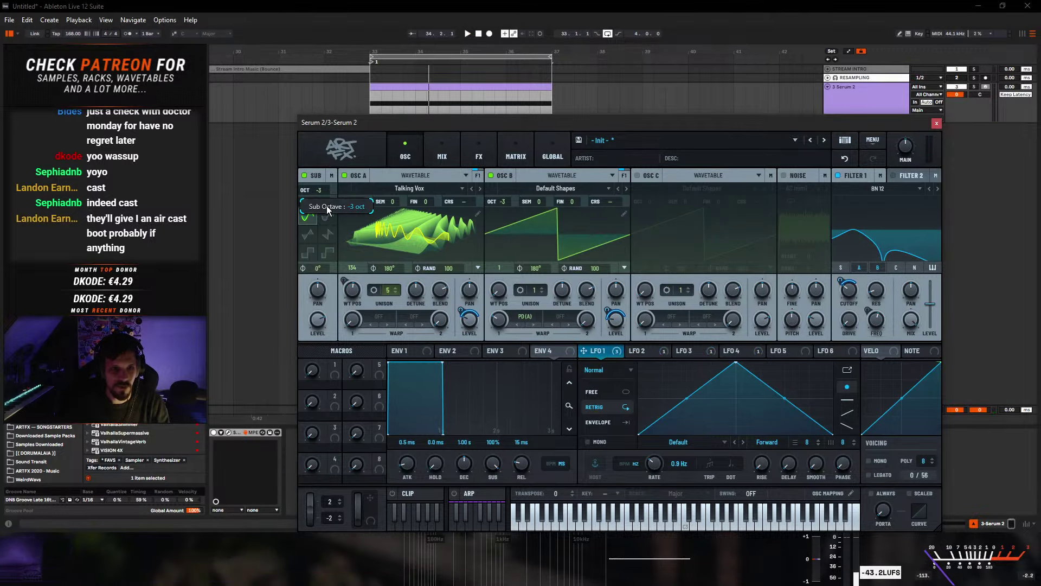
{"action": "key", "text": "space"}
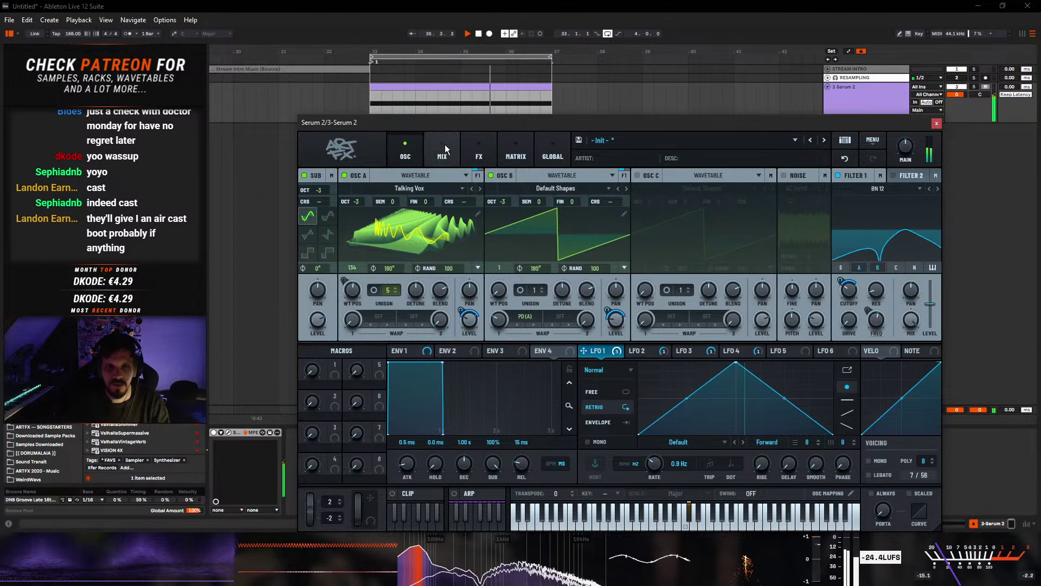
- Add a Phaser to the main effects chain with its mix at about 37%
{"action": "left_click", "coordinate": [478, 153]}
{"action": "left_click", "coordinate": [311, 194]}
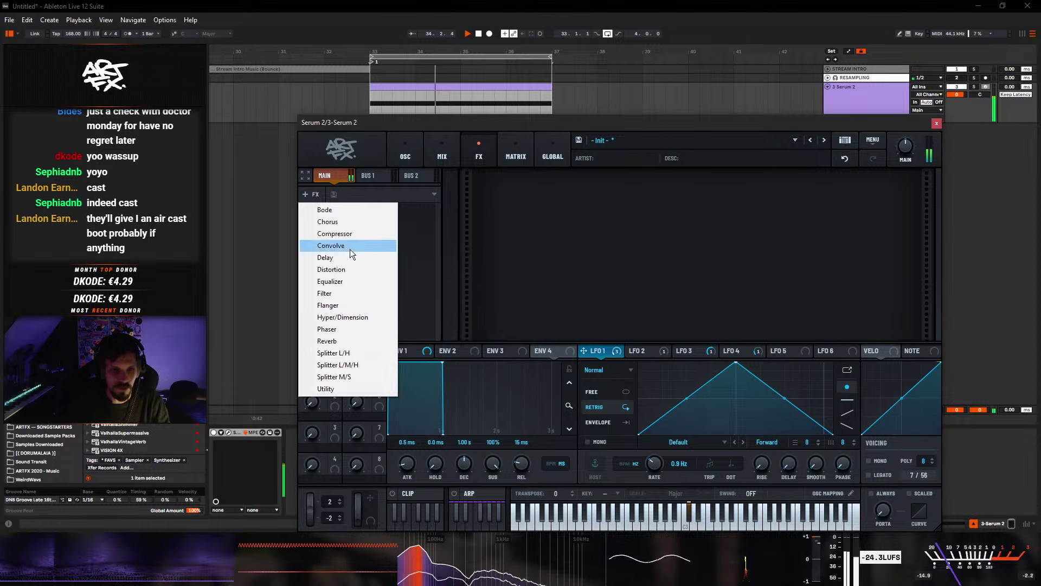
{"action": "left_click", "coordinate": [330, 329]}
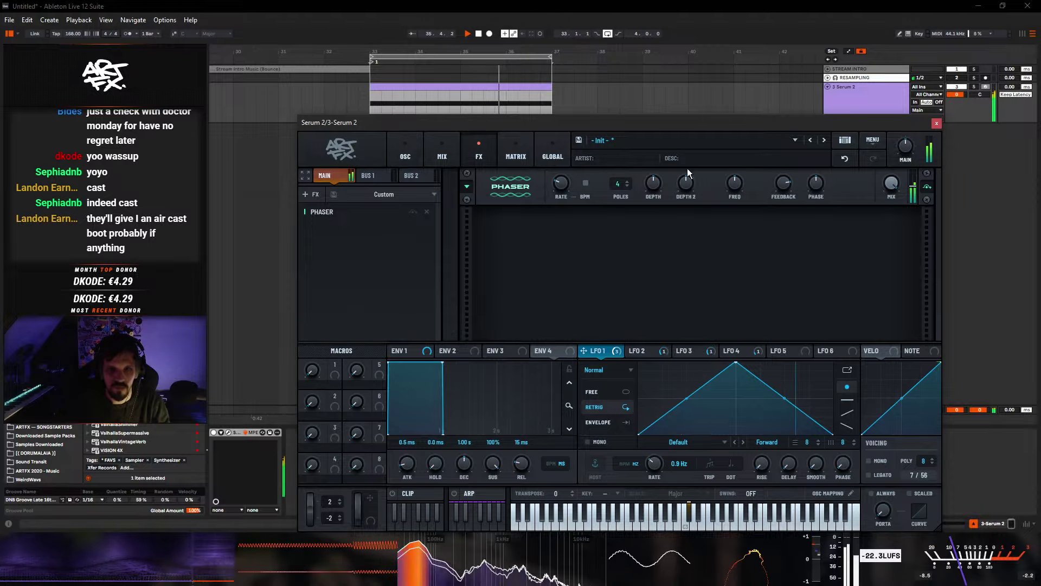
{"action": "mouse_move", "coordinate": [874, 236]}
{"action": "left_mouse_down"}
{"action": "mouse_move", "coordinate": [874, 217]}
{"action": "mouse_move", "coordinate": [871, 243]}
{"action": "left_mouse_up"}
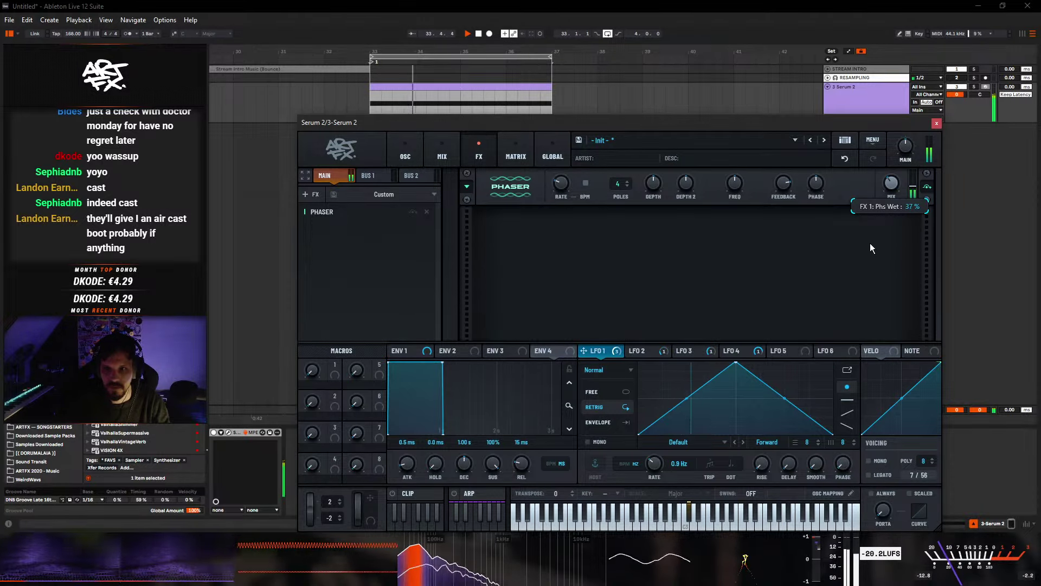
- Add a Chorus and a Tube Distortion after the Phaser, raising the distortion drive to about 82%
{"action": "left_click", "coordinate": [312, 194]}
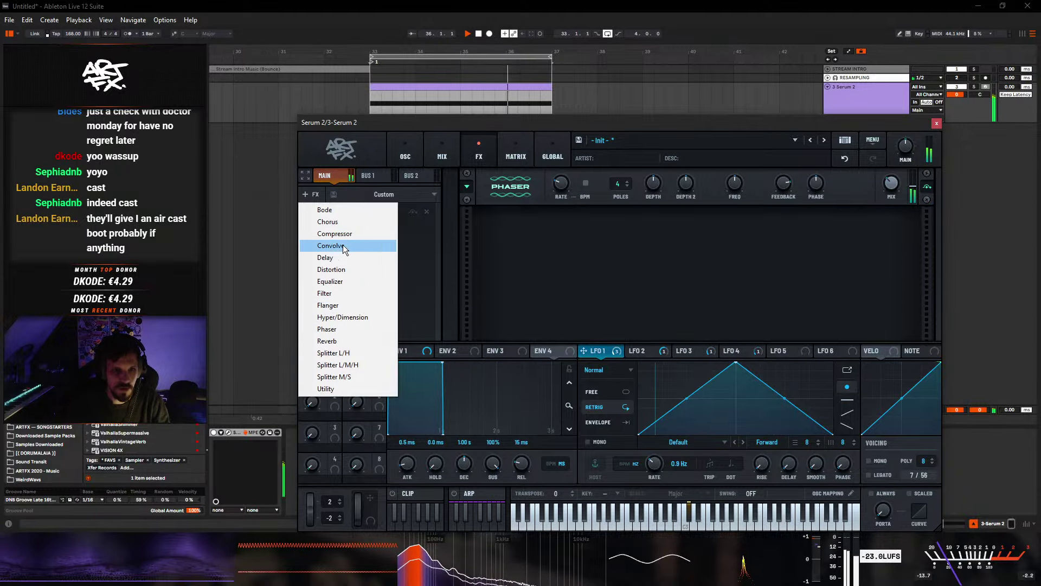
{"action": "left_click", "coordinate": [328, 222]}
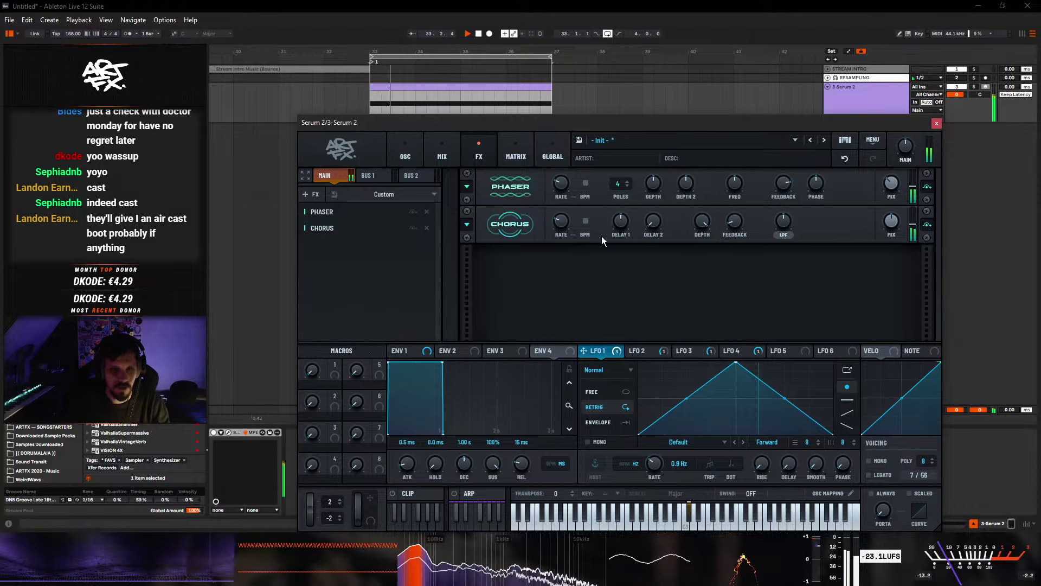
{"action": "left_click", "coordinate": [311, 194]}
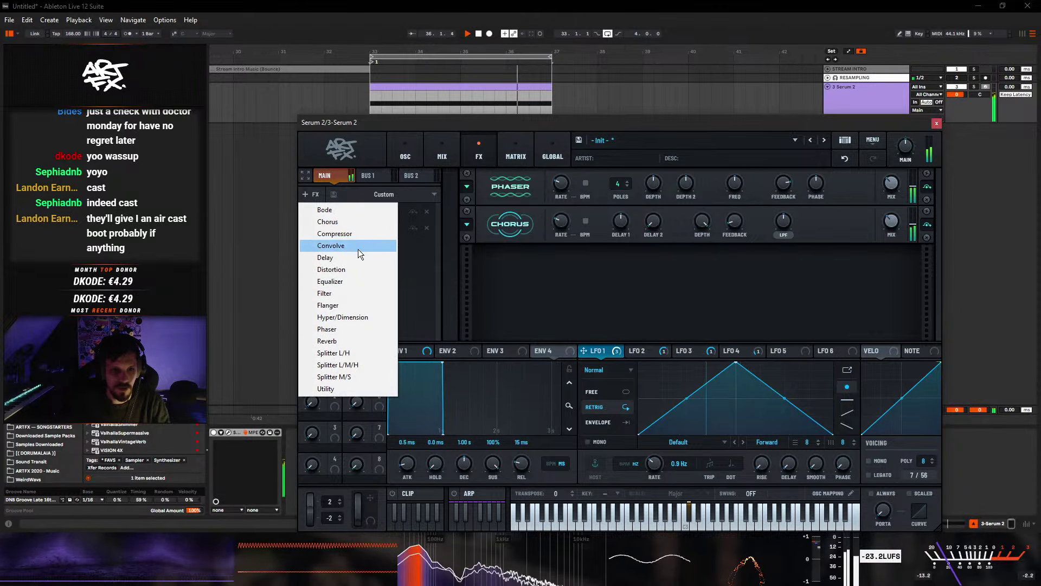
{"action": "left_click", "coordinate": [347, 269]}
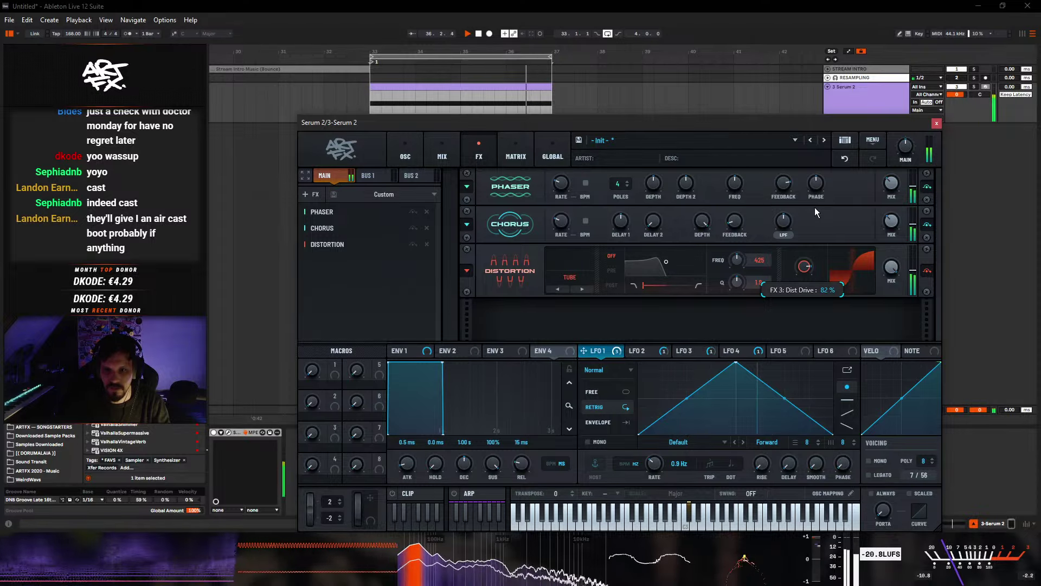
- Lower the sub oscillator's level to about 48% and assign LFO 1 to it with a depth of about 33%
{"action": "left_click", "coordinate": [390, 148]}
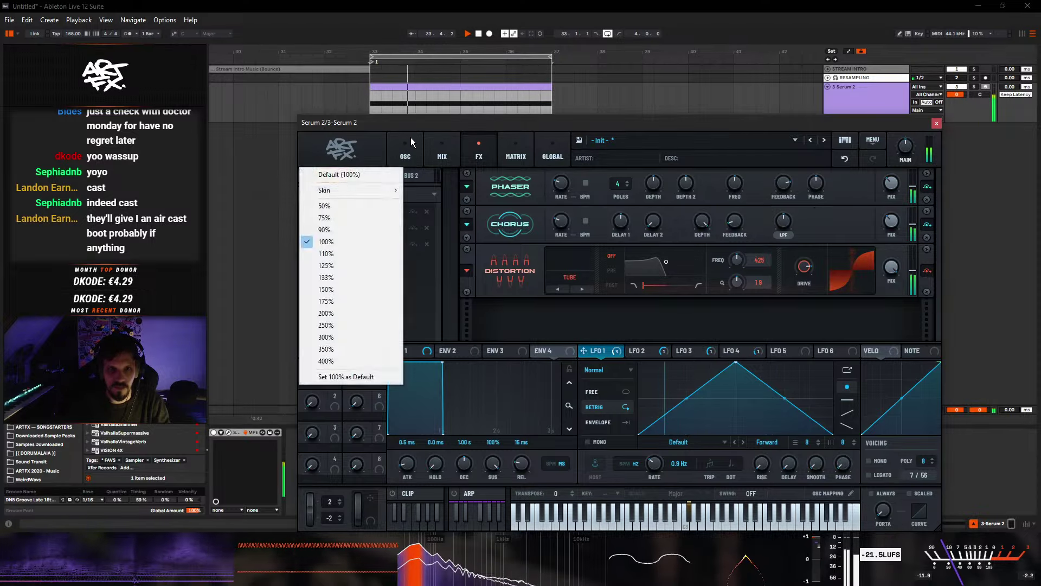
{"action": "left_click", "coordinate": [412, 145]}
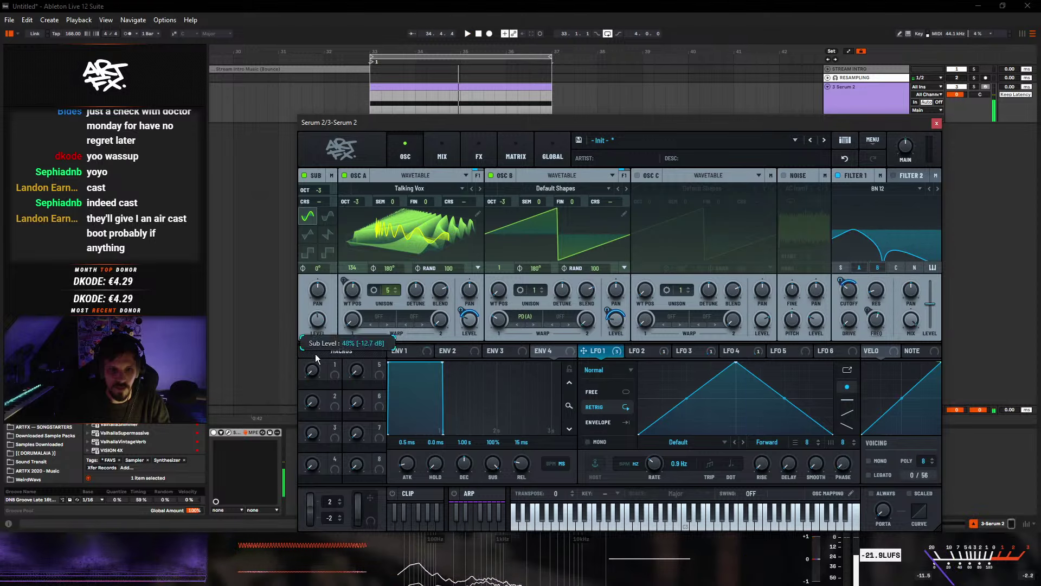
{"action": "left_click_drag", "start_coordinate": [529, 358], "coordinate": [318, 322]}
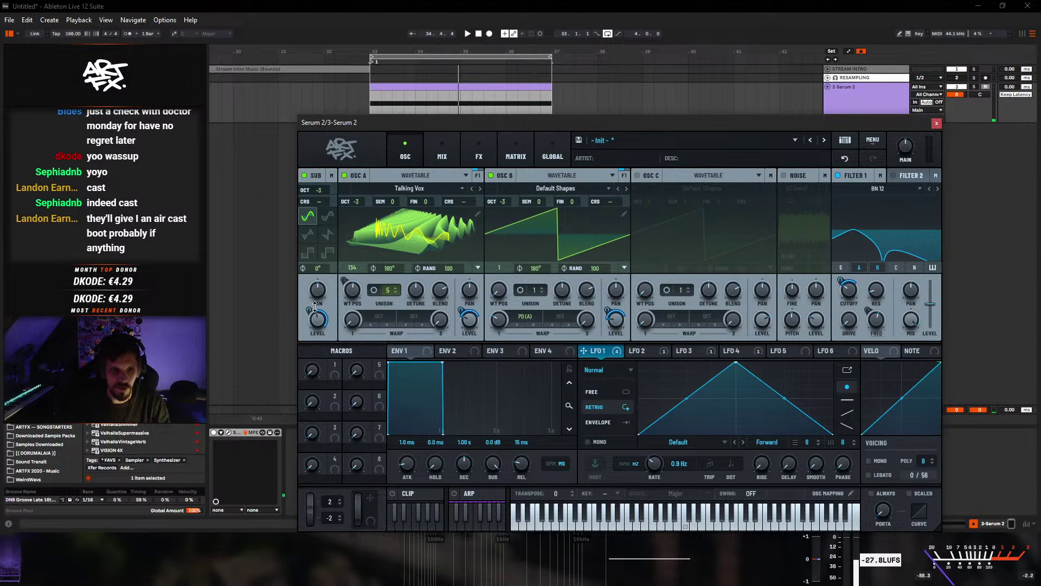
{"action": "key", "text": "space"}
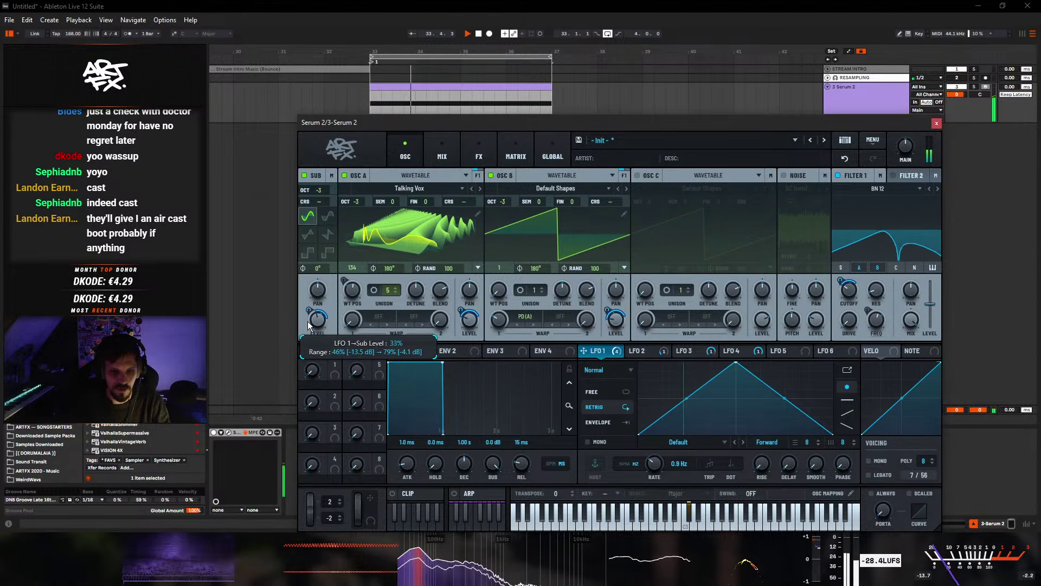
{"action": "left_click_drag", "start_coordinate": [310, 324], "coordinate": [309, 332]}
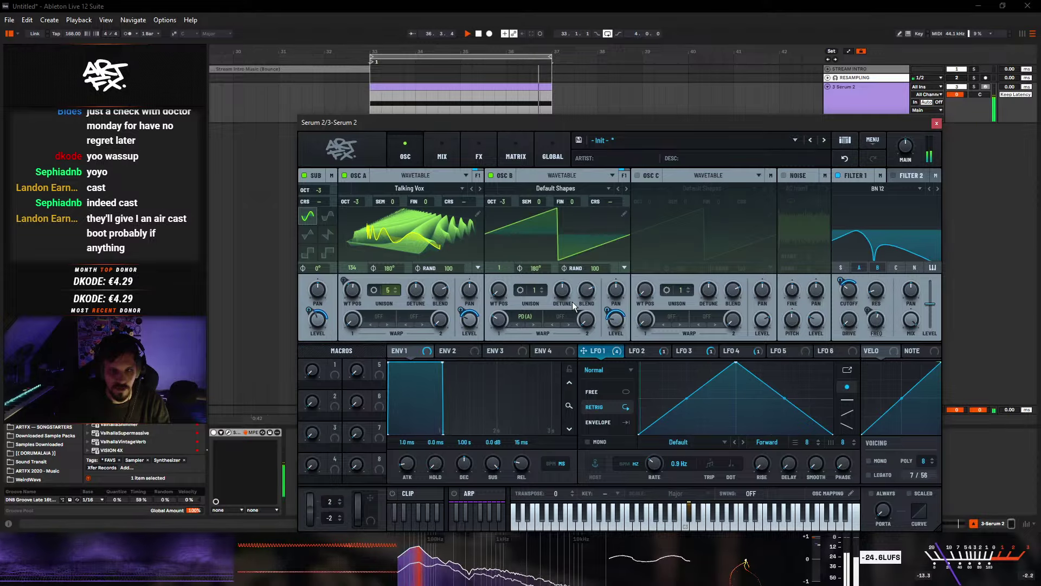
- Adjust Filter 1's base cutoff frequency to about 86 Hz
{"action": "mouse_move", "coordinate": [841, 282]}
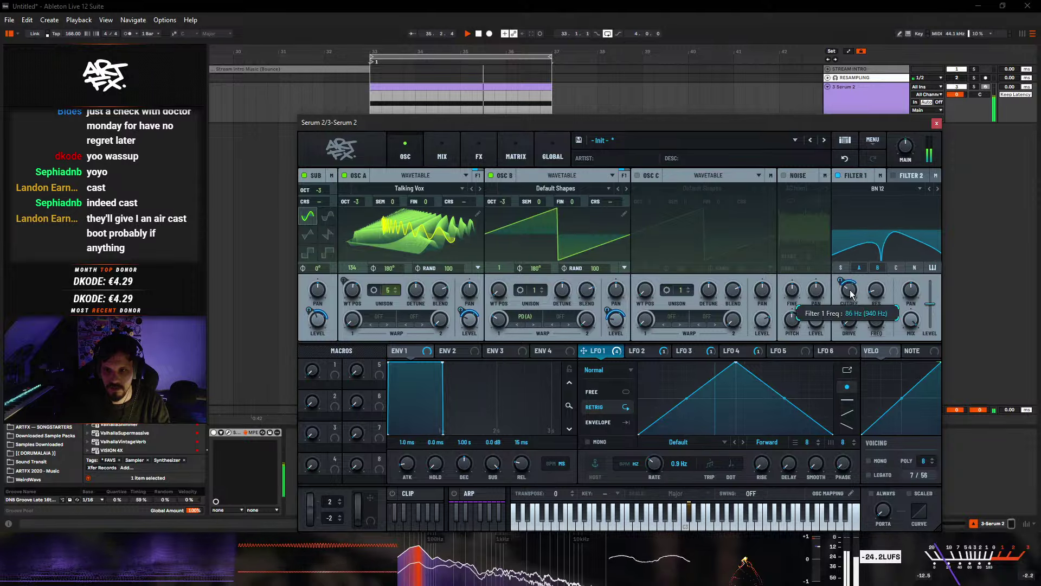
{"action": "left_click_drag", "start_coordinate": [852, 295], "coordinate": [847, 295]}
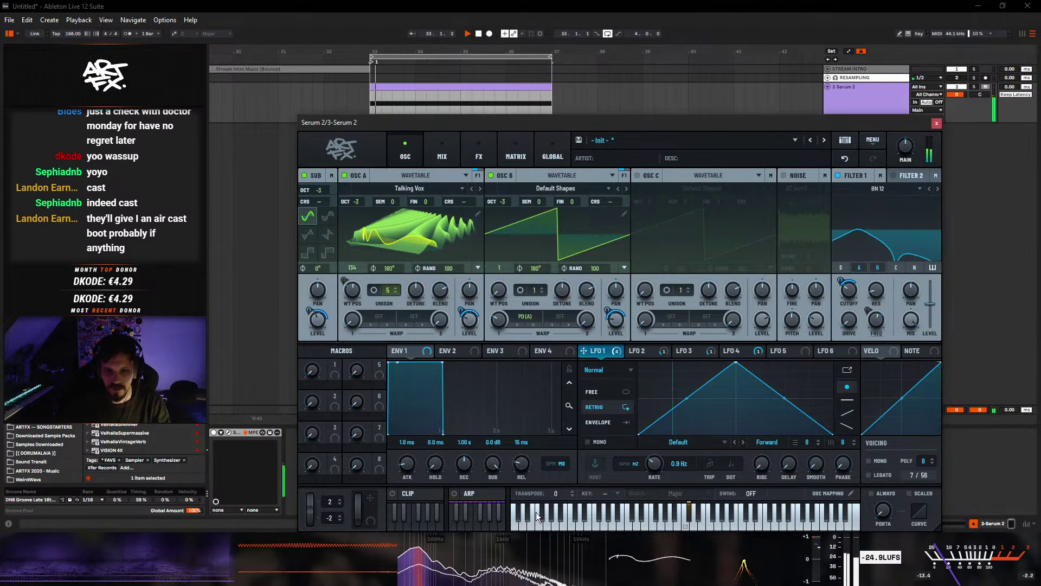
- Turn on mono and legato voicing and set the octaves of the sub, OSC A and OSC B to -1
{"action": "left_click", "coordinate": [876, 462]}
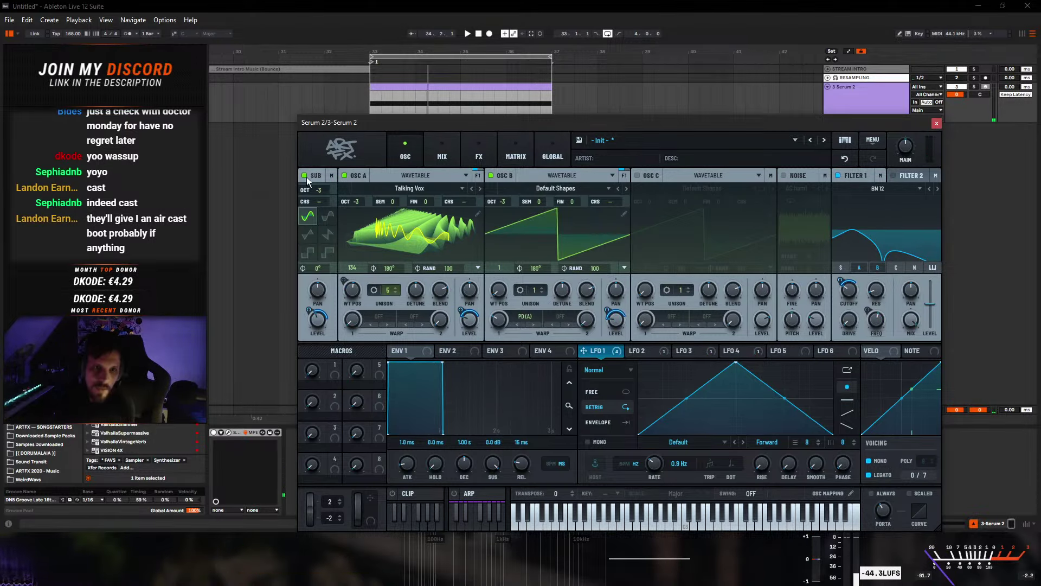
{"action": "left_click_drag", "start_coordinate": [325, 180], "coordinate": [367, 189]}
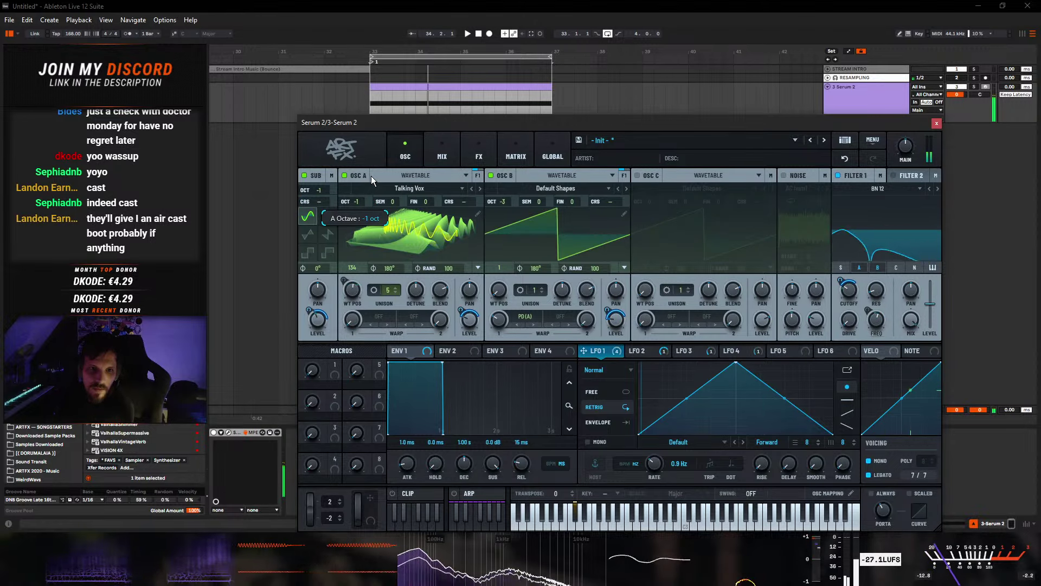
{"action": "left_click_drag", "start_coordinate": [502, 201], "coordinate": [519, 180]}
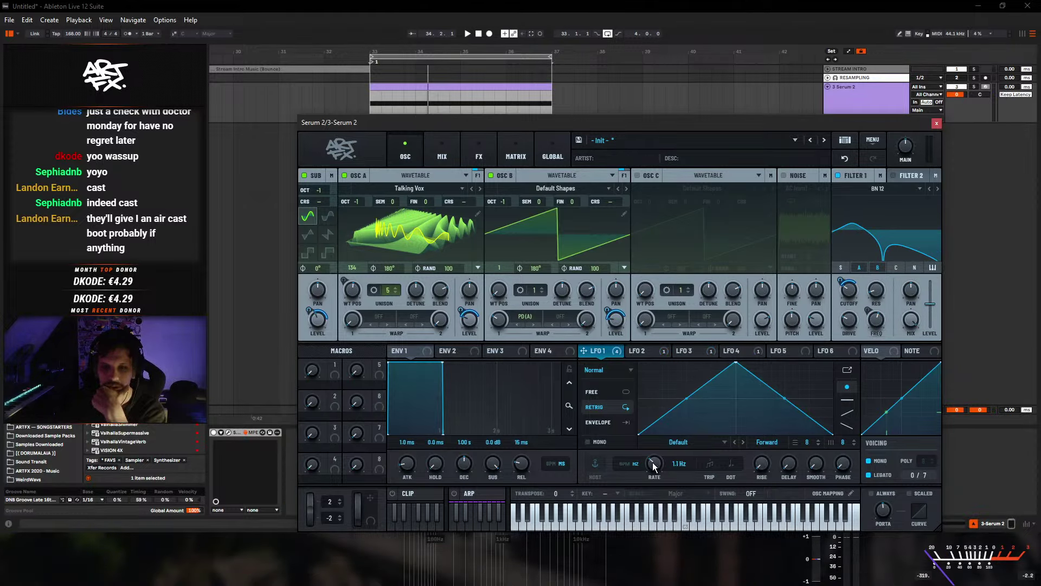
- Set LFO 1's rate to 1.2 Hz and assign the Note modulation source to that rate
{"action": "left_click_drag", "start_coordinate": [653, 463], "coordinate": [653, 467]}
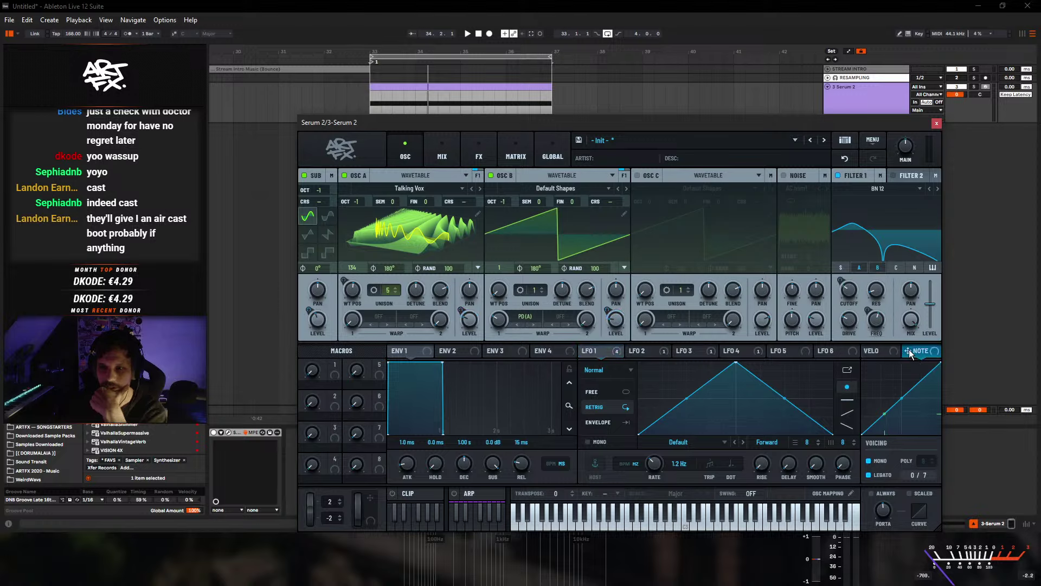
{"action": "left_click_drag", "start_coordinate": [909, 349], "coordinate": [649, 468]}
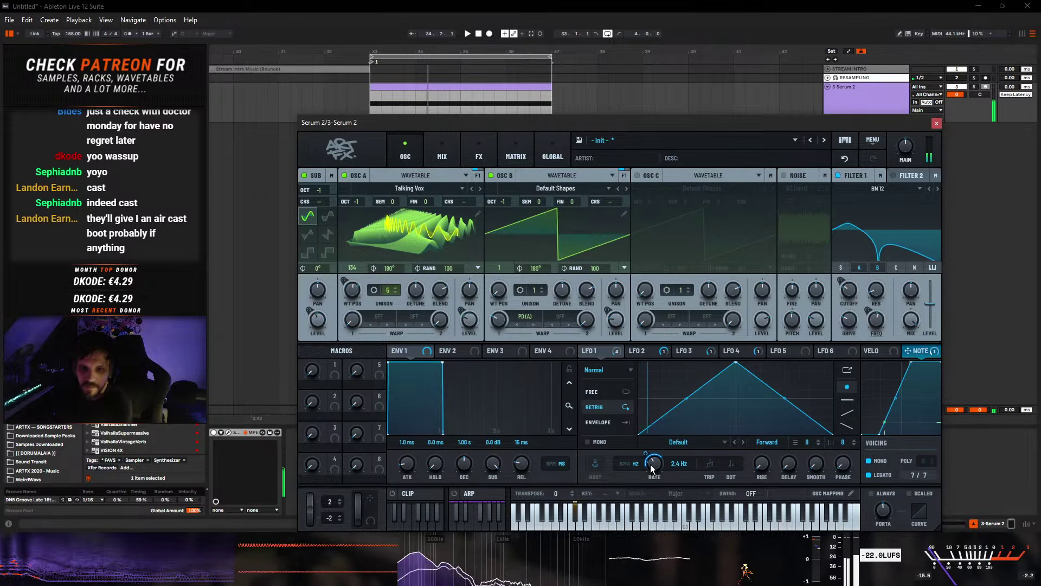
- Set LFO 1's rate to 6.5 Hz and assign LFO 1 to Filter 1's secondary FREQ control
{"action": "left_click_drag", "start_coordinate": [652, 467], "coordinate": [656, 458]}
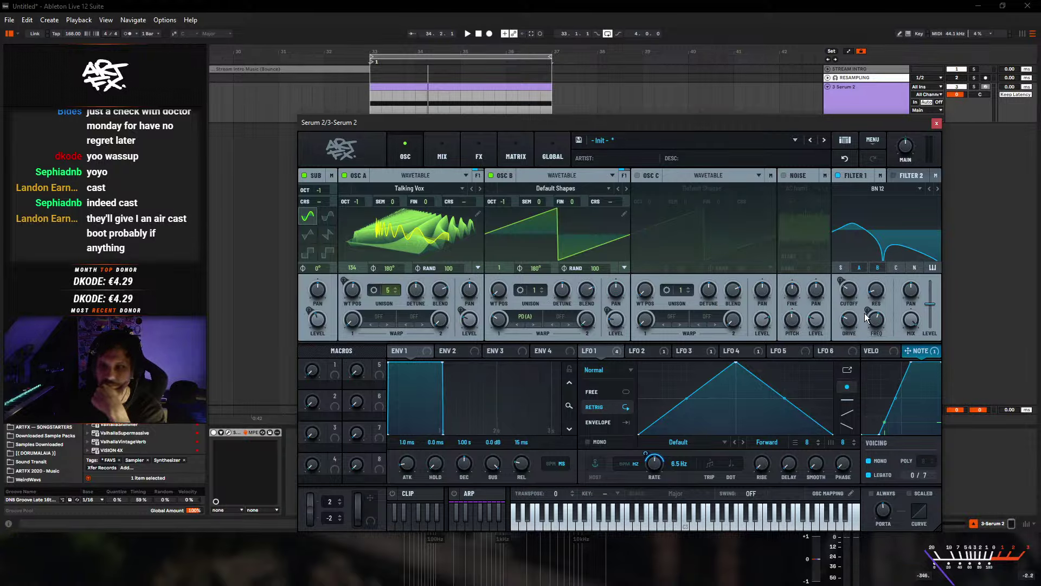
{"action": "left_click", "coordinate": [678, 351]}
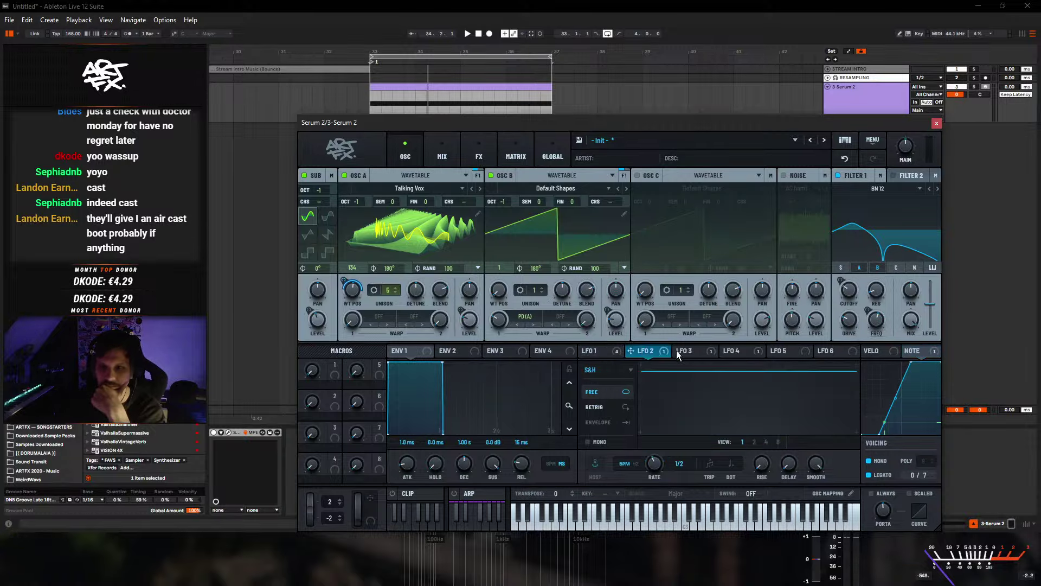
{"action": "left_click", "coordinate": [742, 351]}
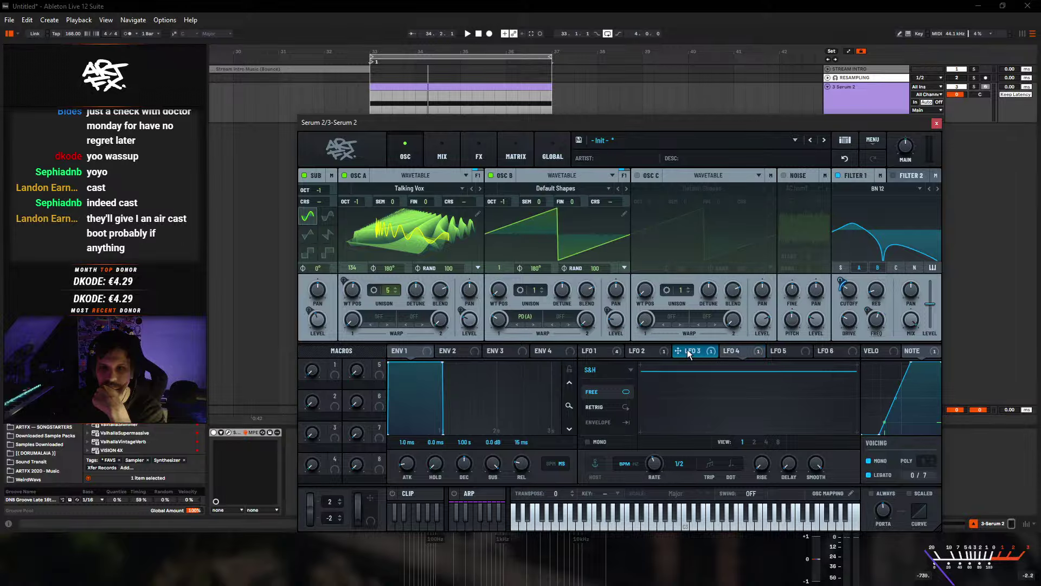
{"action": "mouse_move", "coordinate": [688, 349]}
{"action": "left_mouse_down"}
{"action": "mouse_move", "coordinate": [888, 320]}
{"action": "mouse_move", "coordinate": [702, 351]}
{"action": "left_mouse_up"}
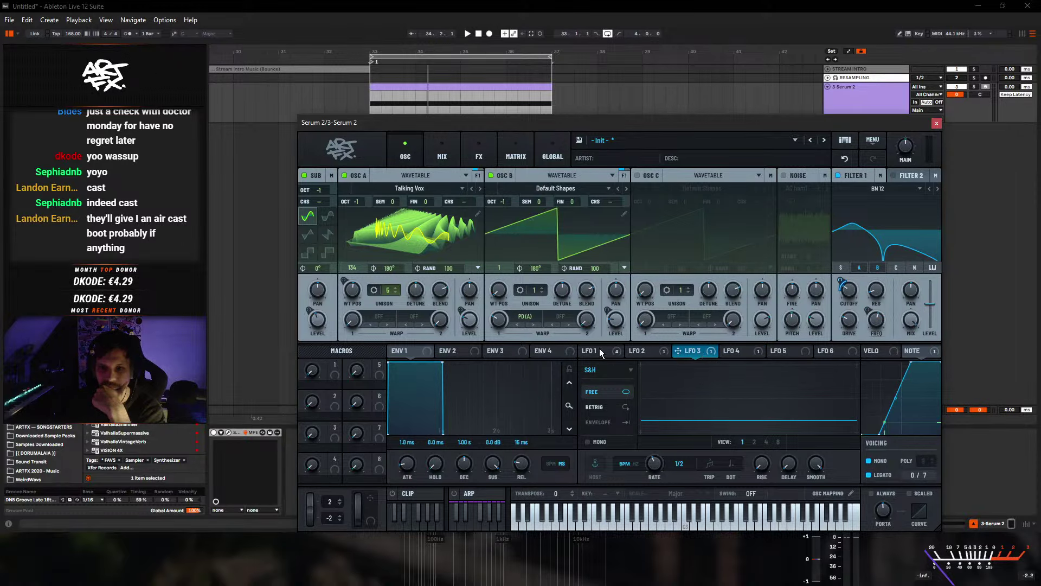
{"action": "left_click_drag", "start_coordinate": [623, 350], "coordinate": [862, 326]}
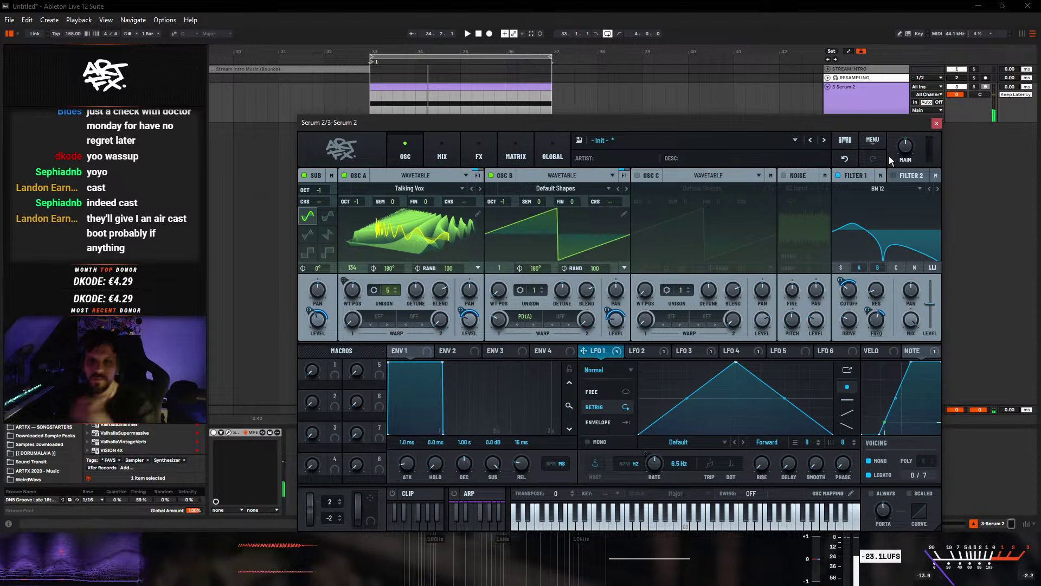
- Add a Compressor to the end of the main effects chain and load its factory preset MB OTT
{"action": "left_click", "coordinate": [464, 144]}
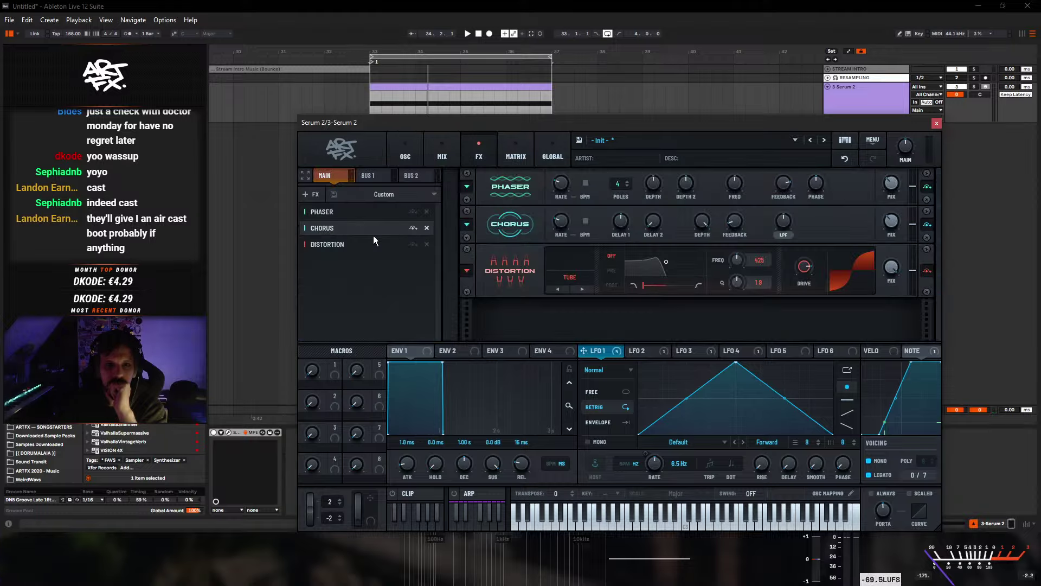
{"action": "left_click", "coordinate": [312, 194]}
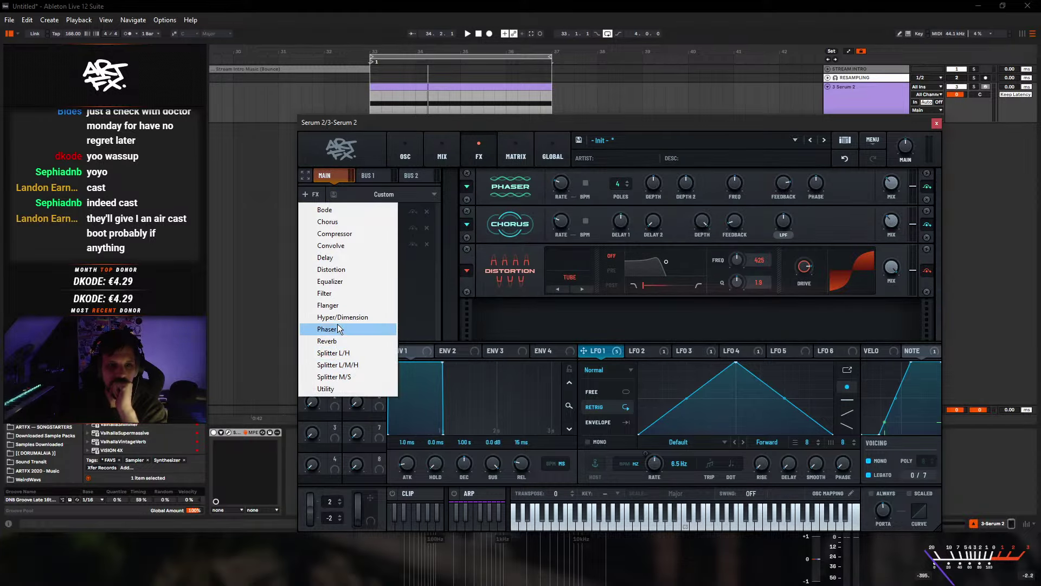
{"action": "left_click", "coordinate": [351, 234]}
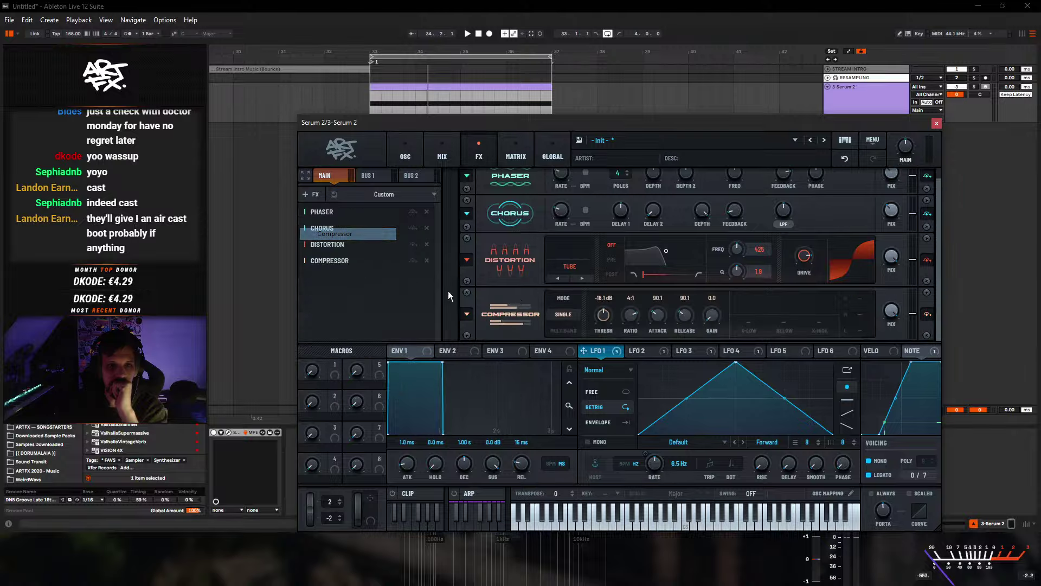
{"action": "left_click", "coordinate": [466, 314]}
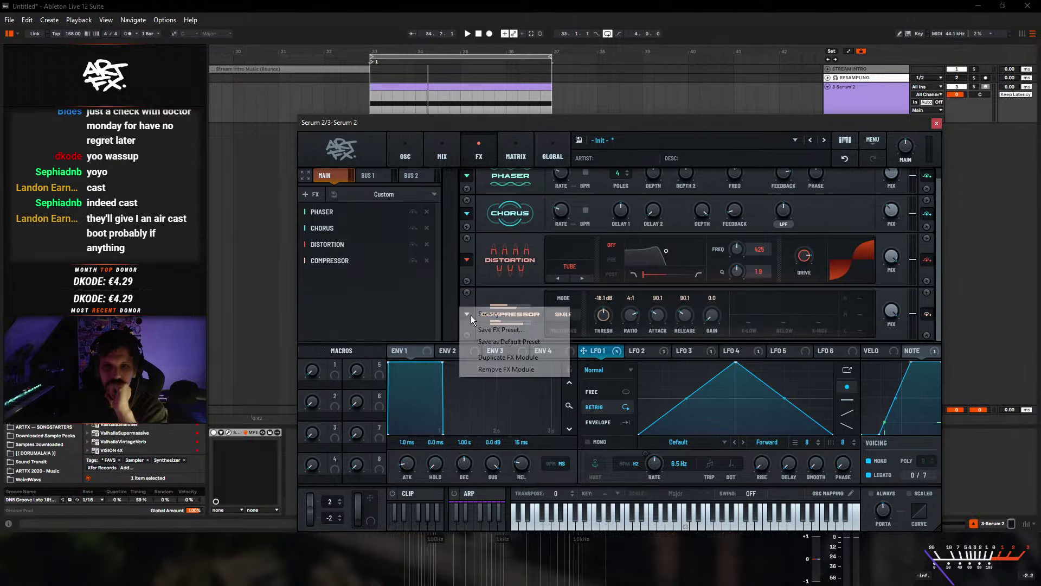
{"action": "mouse_move", "coordinate": [522, 314]}
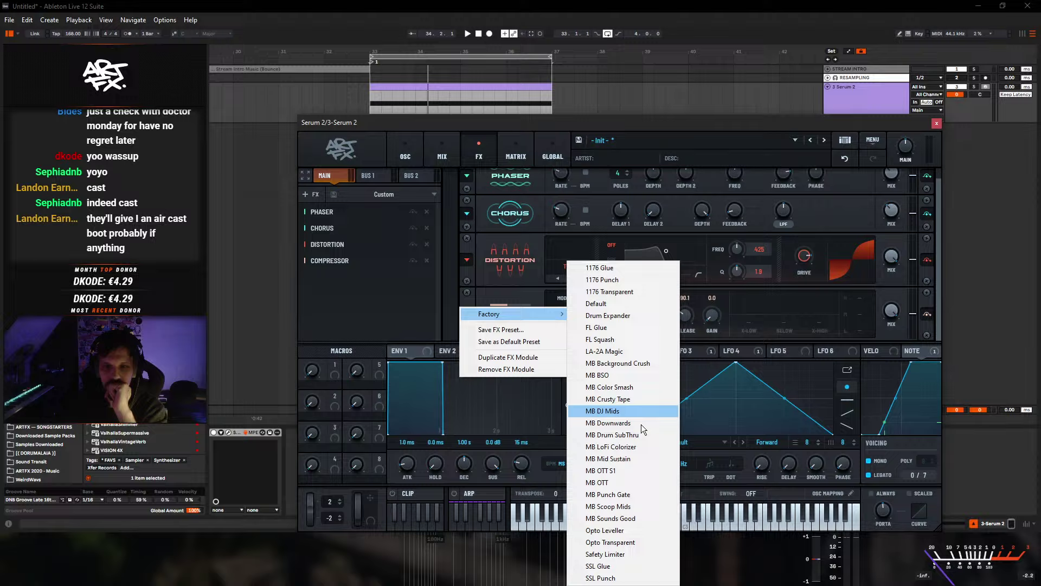
{"action": "left_click", "coordinate": [617, 485]}
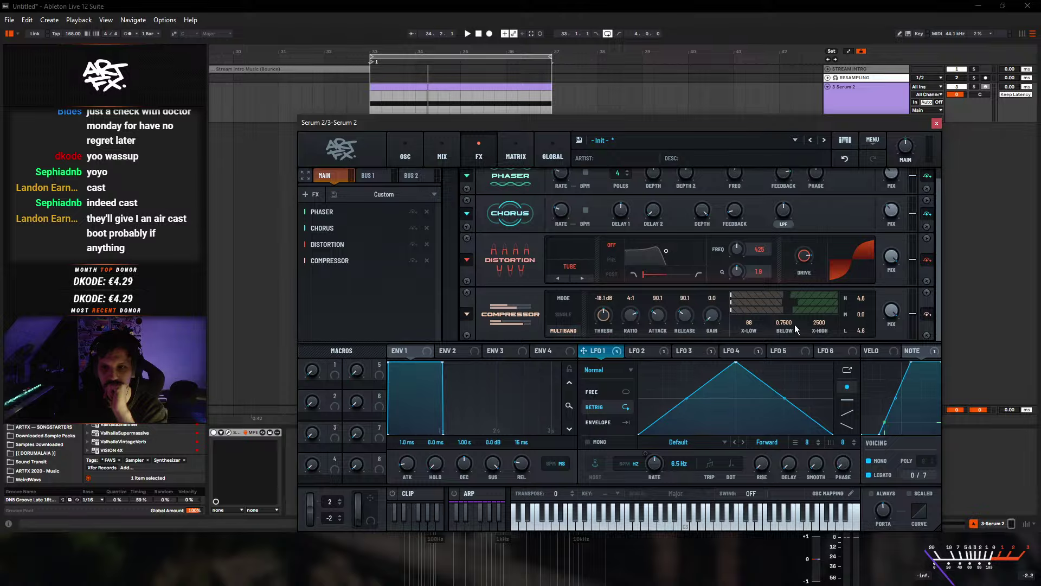
- Set the multiband compressor's threshold to -8.1 dB and its gain to 3.1 dB
{"action": "scroll", "coordinate": [601, 315], "scroll_direction": "up", "scroll_amount": 2}
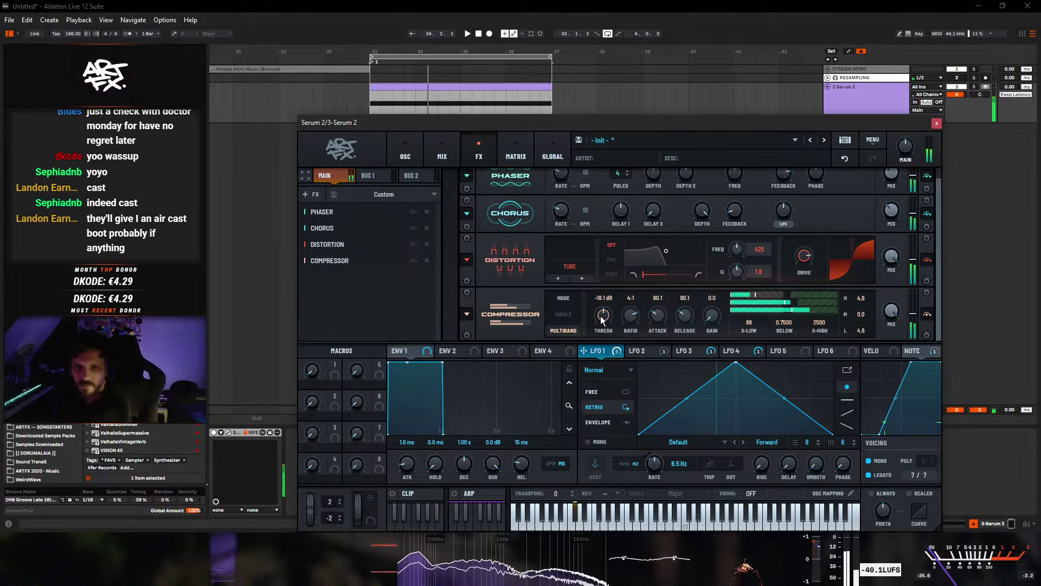
{"action": "scroll", "coordinate": [603, 316], "scroll_direction": "up", "scroll_amount": 6}
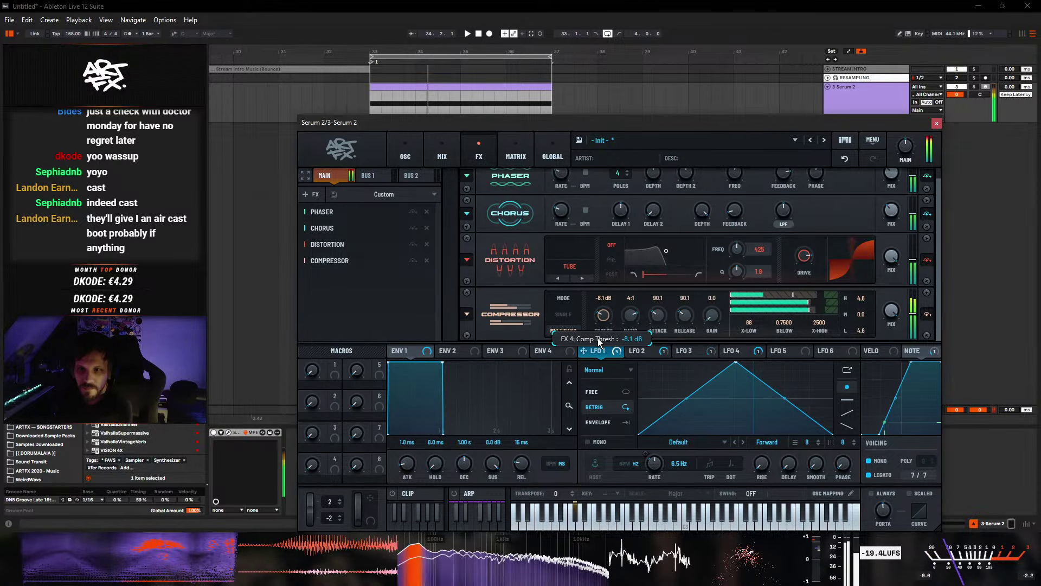
{"action": "scroll", "coordinate": [808, 309], "scroll_direction": "up", "scroll_amount": 1}
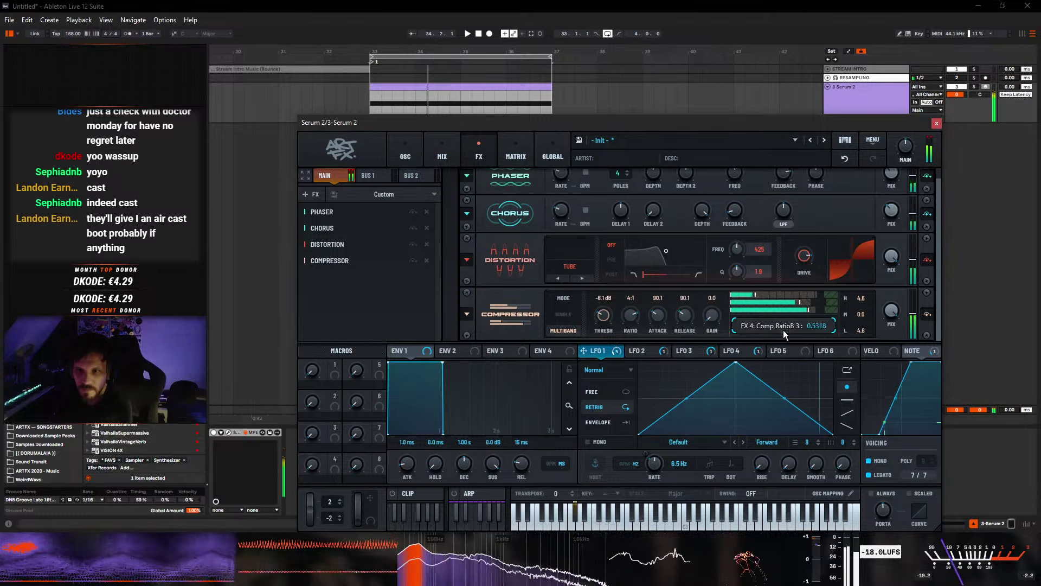
{"action": "scroll", "coordinate": [722, 313], "scroll_direction": "up", "scroll_amount": 3}
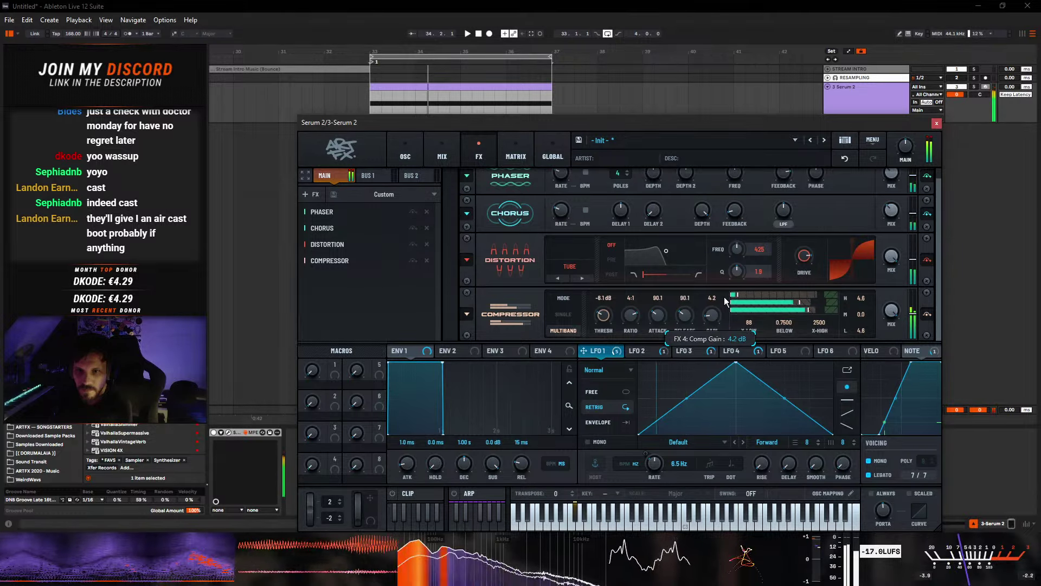
{"action": "scroll", "coordinate": [724, 307], "scroll_direction": "down", "scroll_amount": 1}
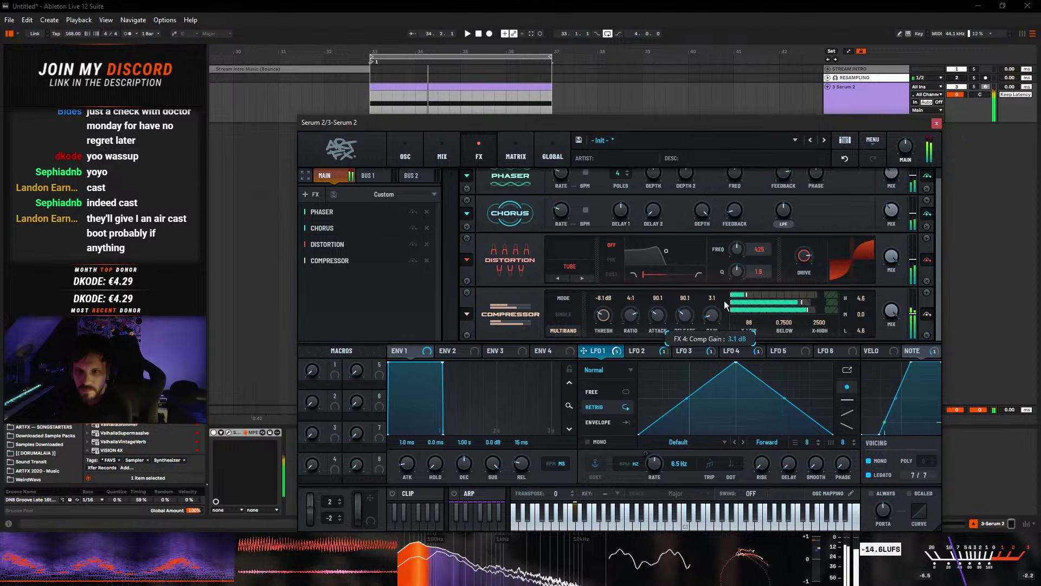
- Close the synth window and insert the Pro-L 2 limiter after the first device on the Main track
{"action": "left_click", "coordinate": [937, 123]}
{"action": "left_click", "coordinate": [847, 408]}
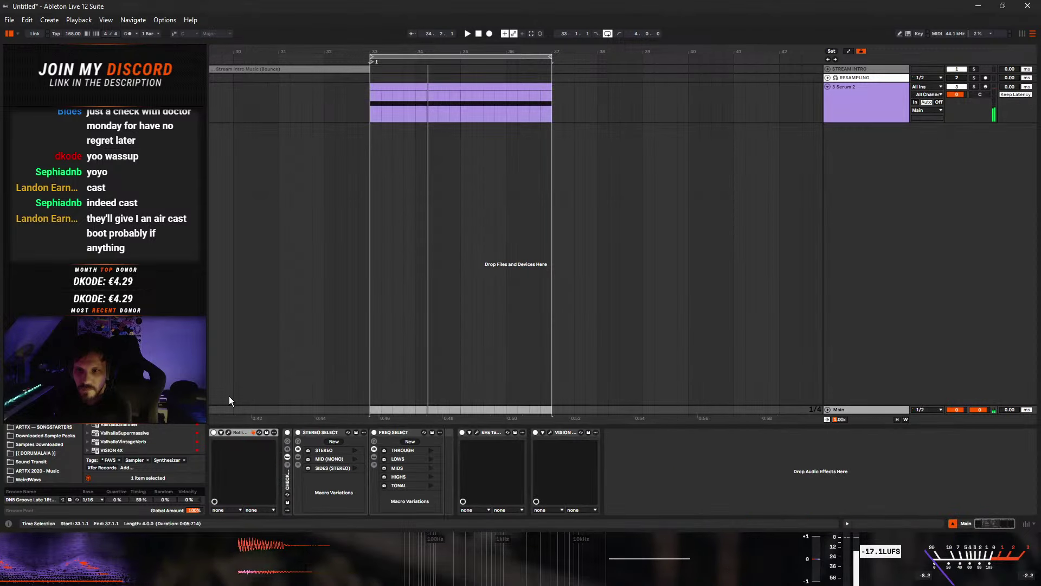
{"action": "scroll", "coordinate": [144, 439], "scroll_direction": "up", "scroll_amount": 3}
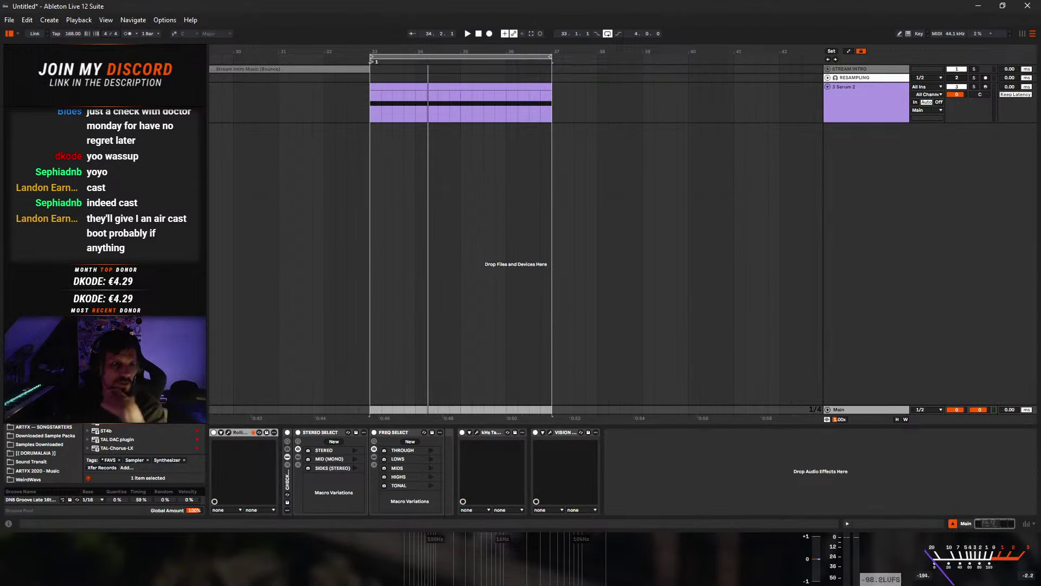
{"action": "left_click_drag", "start_coordinate": [108, 422], "coordinate": [280, 461]}
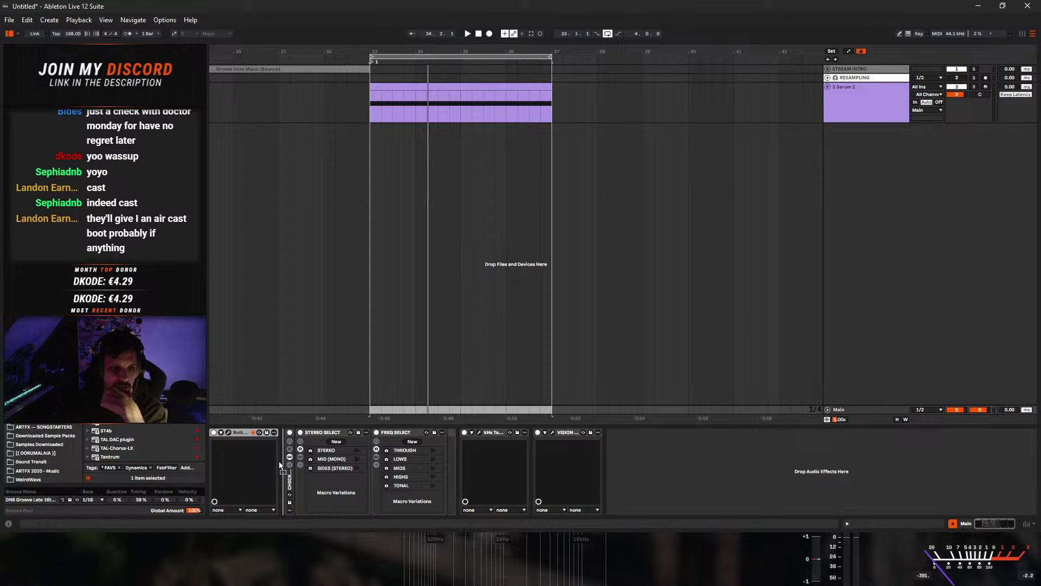
{"action": "left_click", "coordinate": [509, 48]}
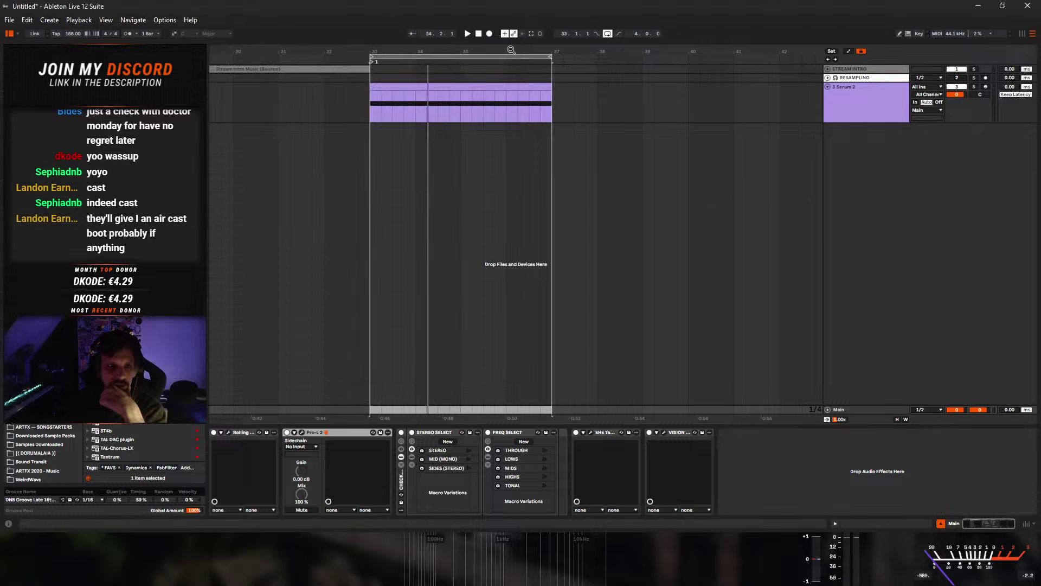
- Reopen Serum 2 from its track on the oscillator page and set Filter 1's base cutoff to about 57 Hz
{"action": "left_click", "coordinate": [855, 109]}
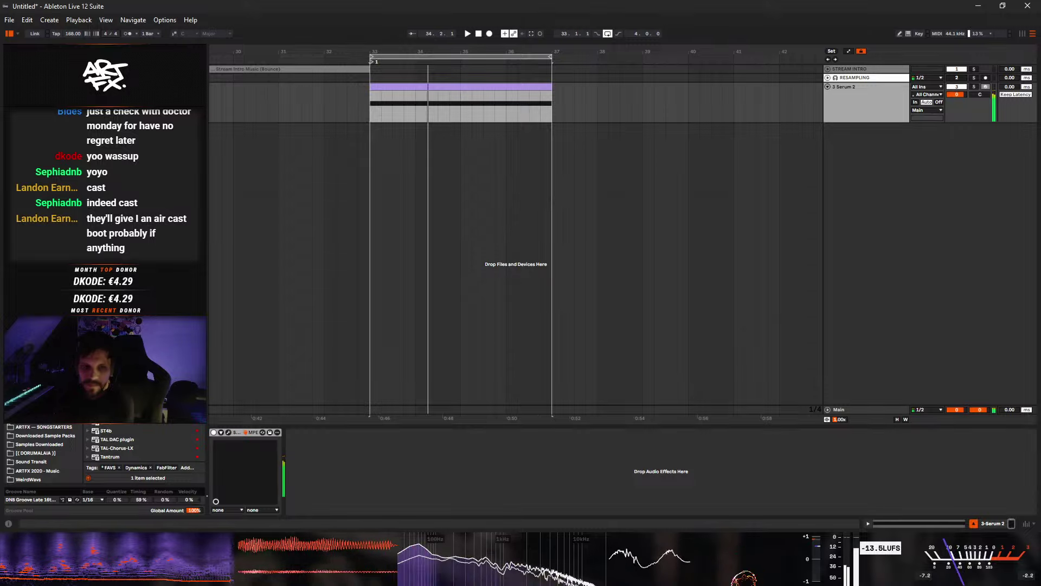
{"action": "left_click", "coordinate": [228, 431]}
{"action": "left_click", "coordinate": [405, 156]}
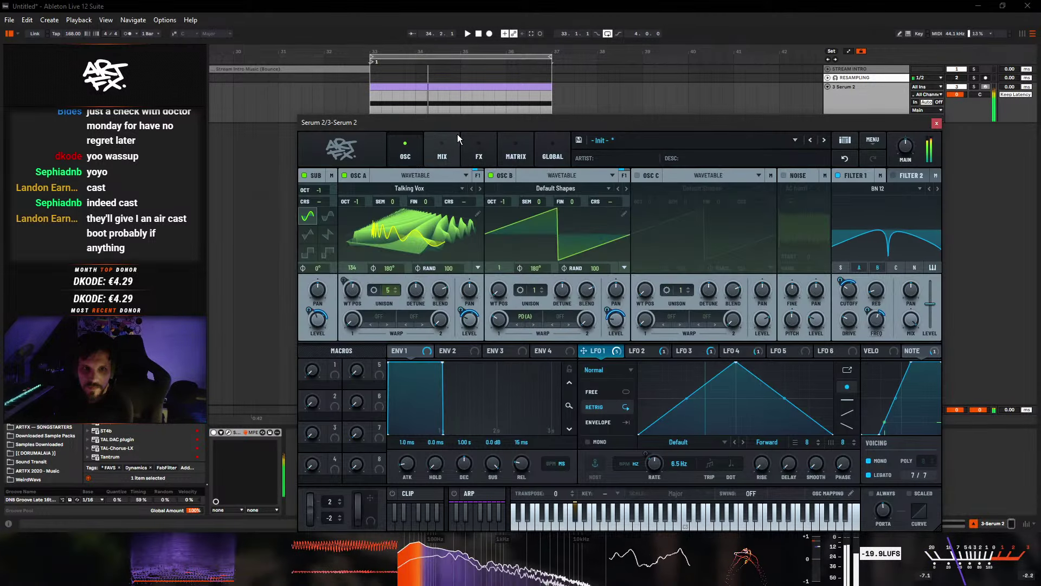
{"action": "double_click", "coordinate": [357, 202]}
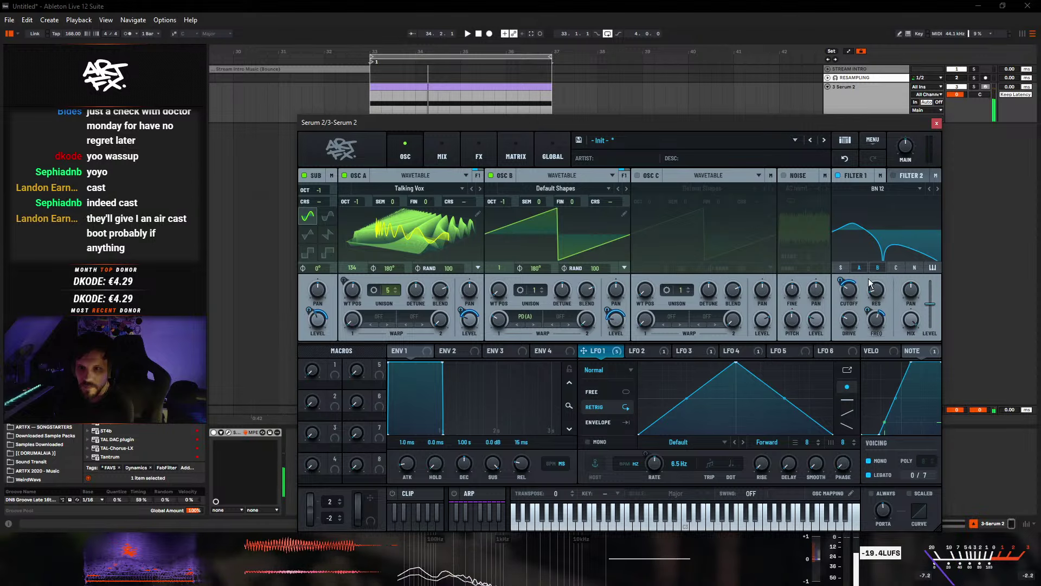
{"action": "left_click_drag", "start_coordinate": [843, 295], "coordinate": [844, 278]}
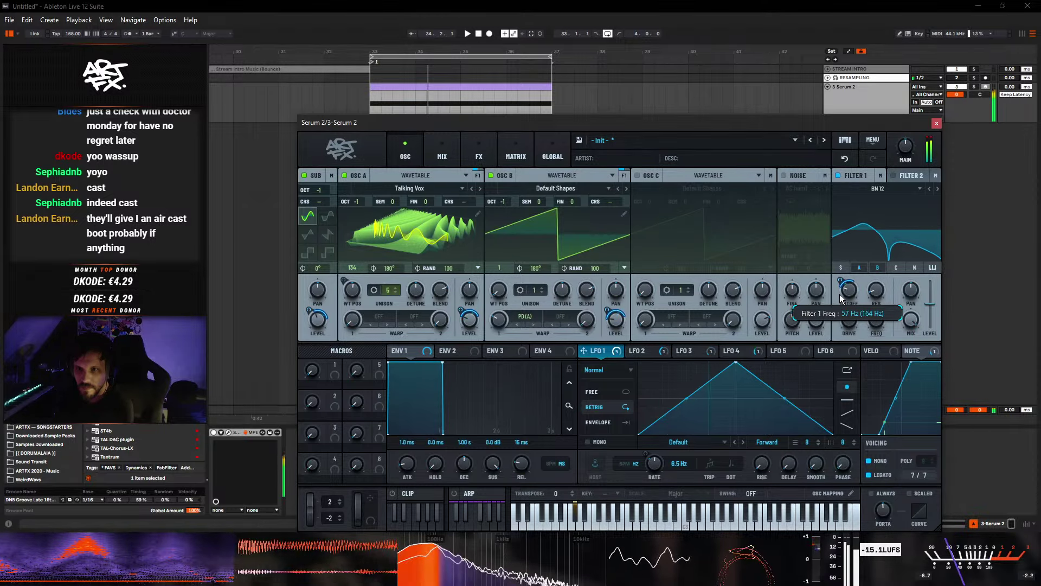
- Route Filter 1 into Filter 2, then enable Filter 2 with the Bandreject type
{"action": "left_click", "coordinate": [880, 186]}
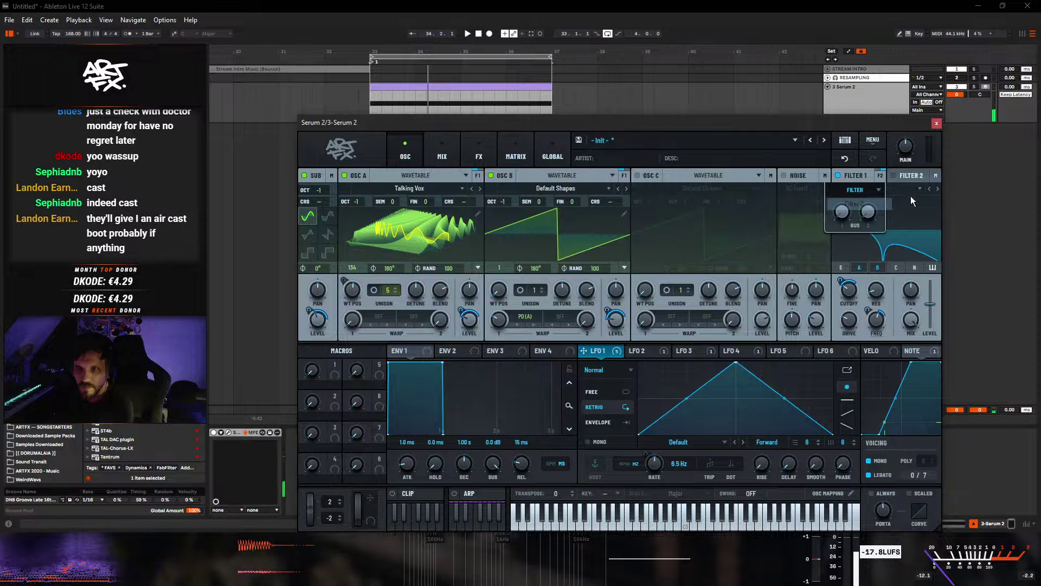
{"action": "left_click", "coordinate": [912, 175]}
{"action": "left_click", "coordinate": [893, 175]}
{"action": "left_click", "coordinate": [880, 189]}
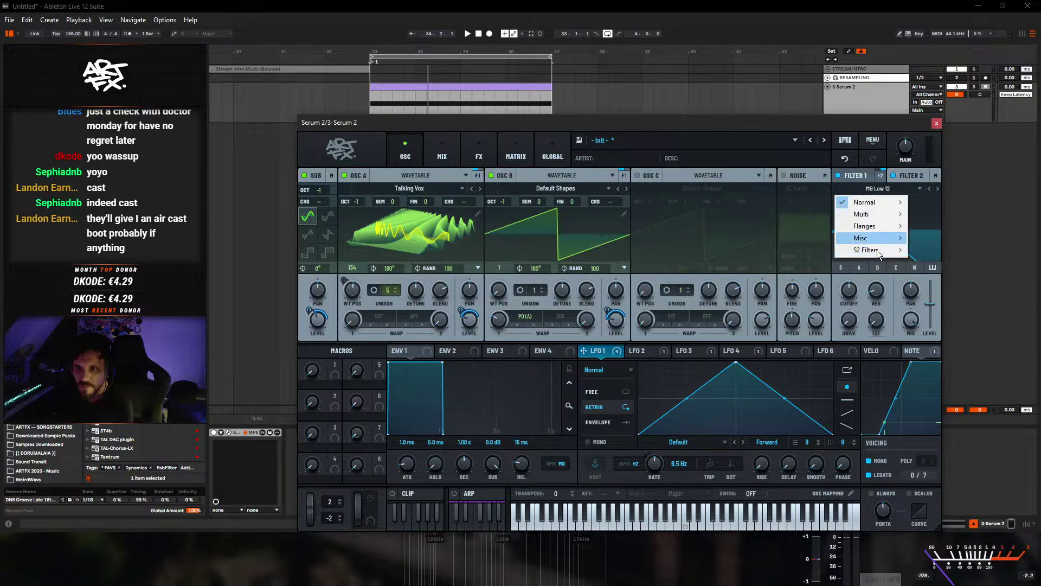
{"action": "mouse_move", "coordinate": [870, 236]}
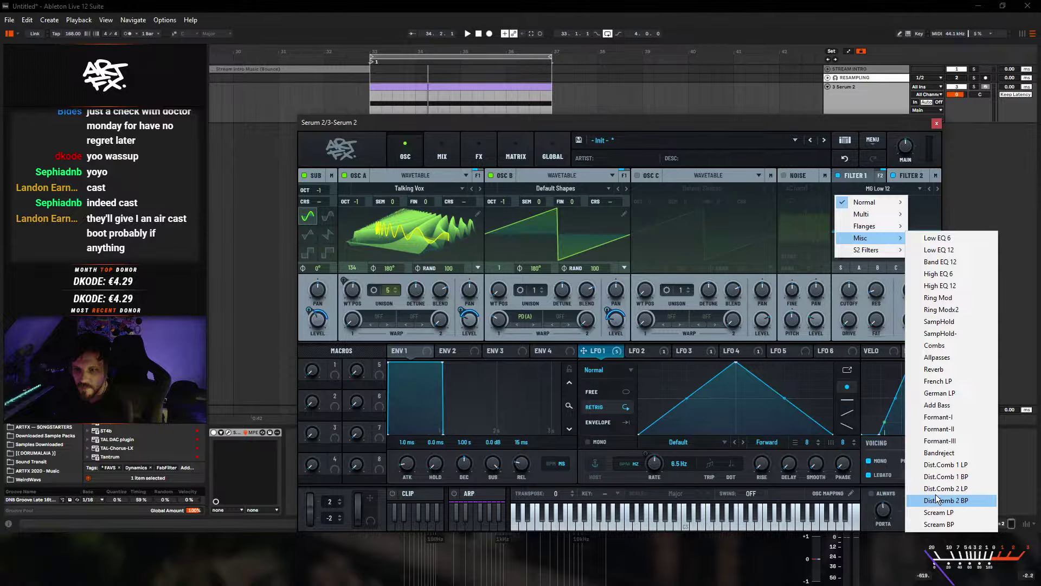
{"action": "left_click", "coordinate": [939, 453]}
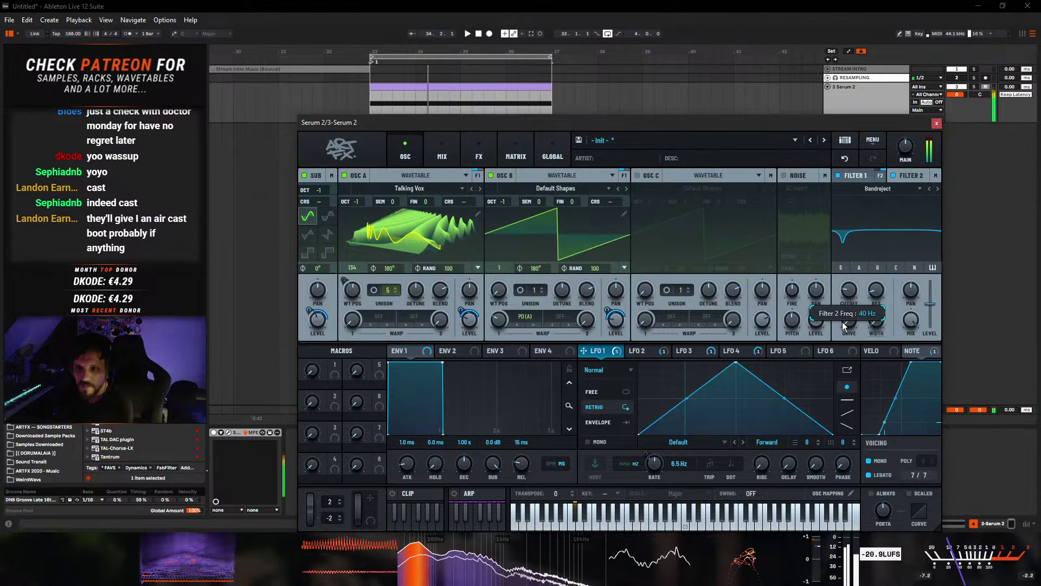
- Widen Filter 2's notch and tune its cutoff down into the low frequencies
{"action": "left_click_drag", "start_coordinate": [881, 328], "coordinate": [888, 259]}
{"action": "mouse_move", "coordinate": [853, 295]}
{"action": "left_mouse_down"}
{"action": "mouse_move", "coordinate": [863, 248]}
{"action": "mouse_move", "coordinate": [852, 293]}
{"action": "left_mouse_up"}
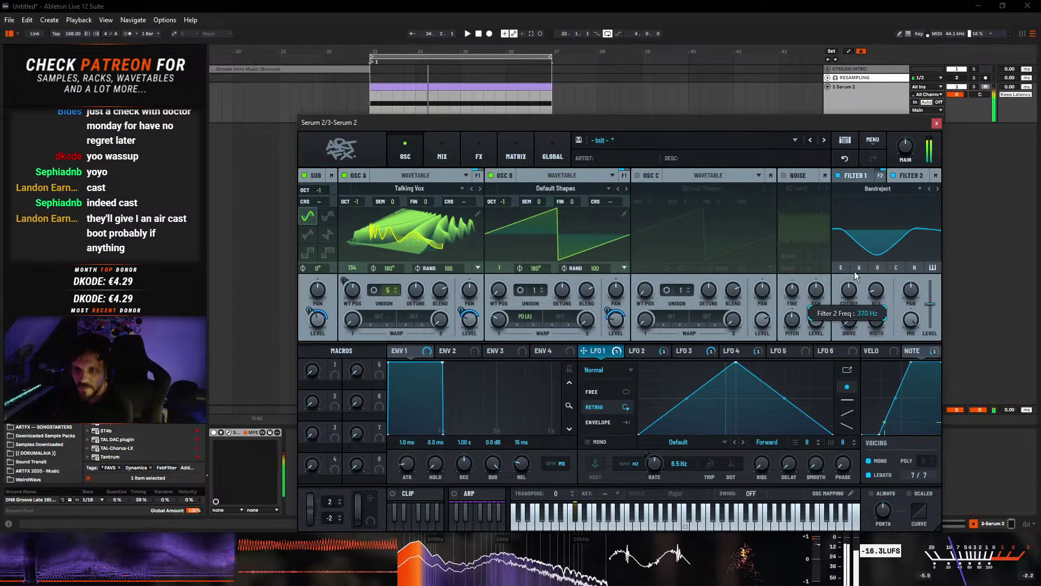
{"action": "left_click_drag", "start_coordinate": [858, 246], "coordinate": [829, 312]}
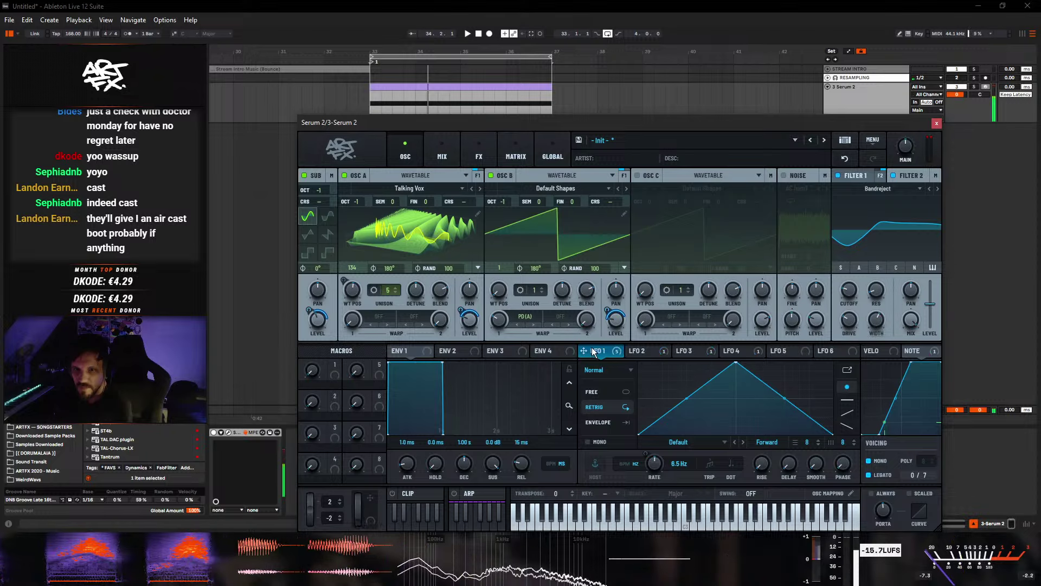
- Assign LFO 1 to Filter 2's cutoff, reduce the filter's width, and assign LFO 1 to that width
{"action": "left_click_drag", "start_coordinate": [594, 351], "coordinate": [849, 290]}
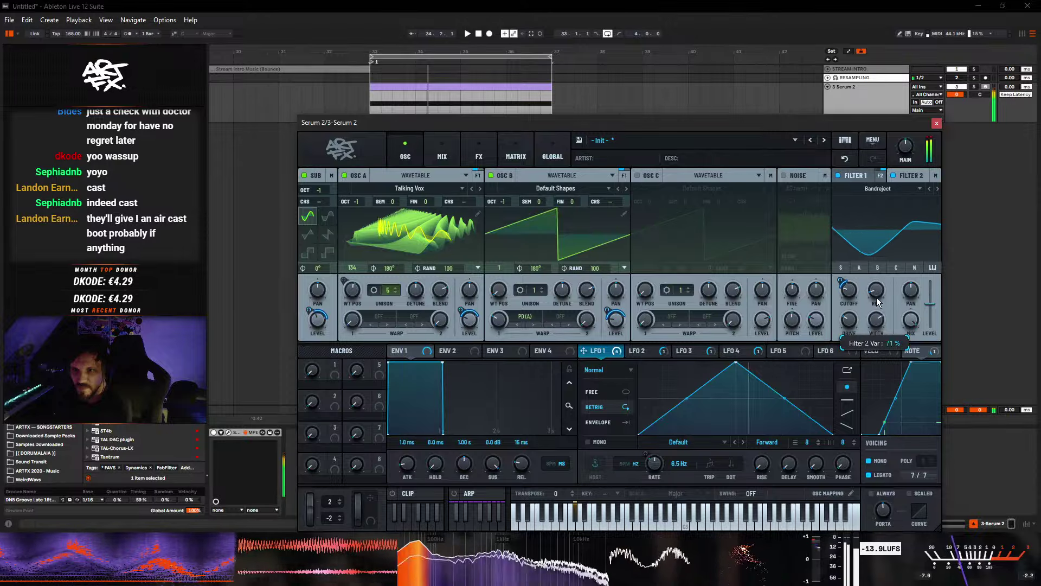
{"action": "mouse_move", "coordinate": [866, 353]}
{"action": "left_mouse_down"}
{"action": "mouse_move", "coordinate": [866, 368]}
{"action": "mouse_move", "coordinate": [868, 302]}
{"action": "mouse_move", "coordinate": [863, 346]}
{"action": "left_mouse_up"}
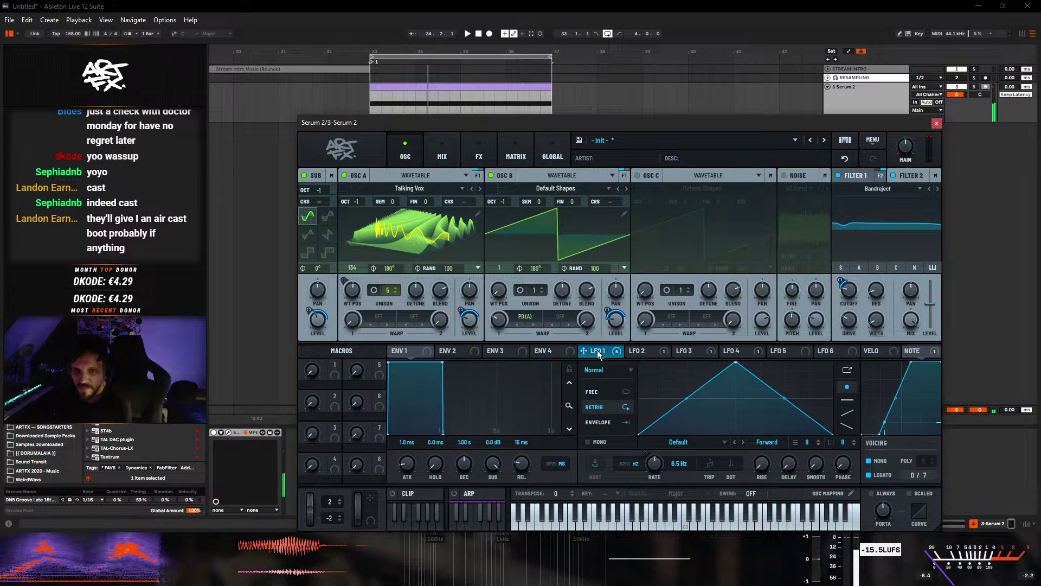
{"action": "left_click_drag", "start_coordinate": [598, 353], "coordinate": [861, 343]}
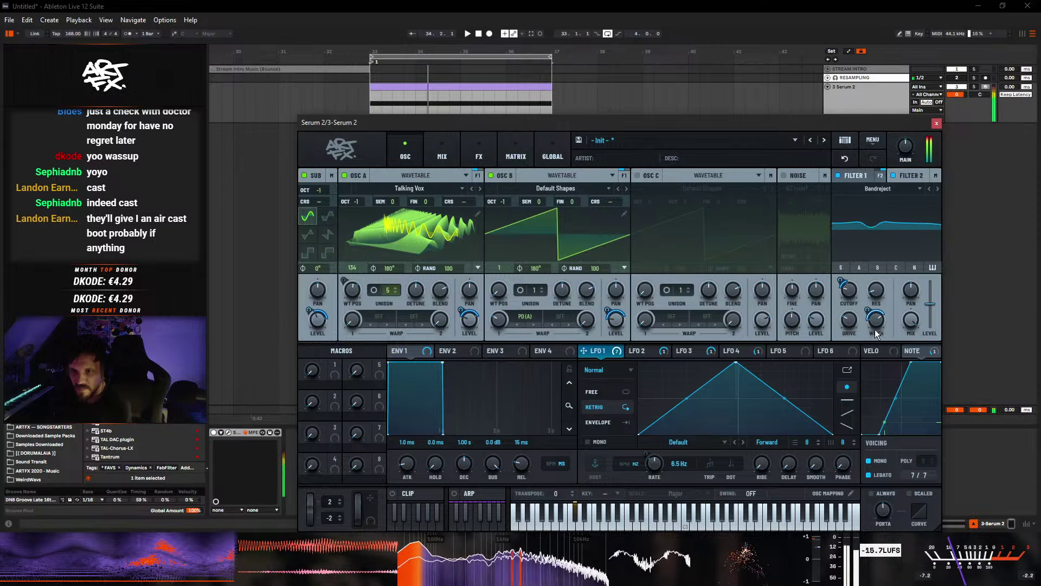
- Set Filter 2's base cutoff to about 131 Hz and increase LFO 1's modulation depth on that cutoff
{"action": "mouse_move", "coordinate": [848, 294]}
{"action": "left_mouse_down"}
{"action": "mouse_move", "coordinate": [850, 309]}
{"action": "mouse_move", "coordinate": [863, 252]}
{"action": "mouse_move", "coordinate": [864, 295]}
{"action": "left_mouse_up"}
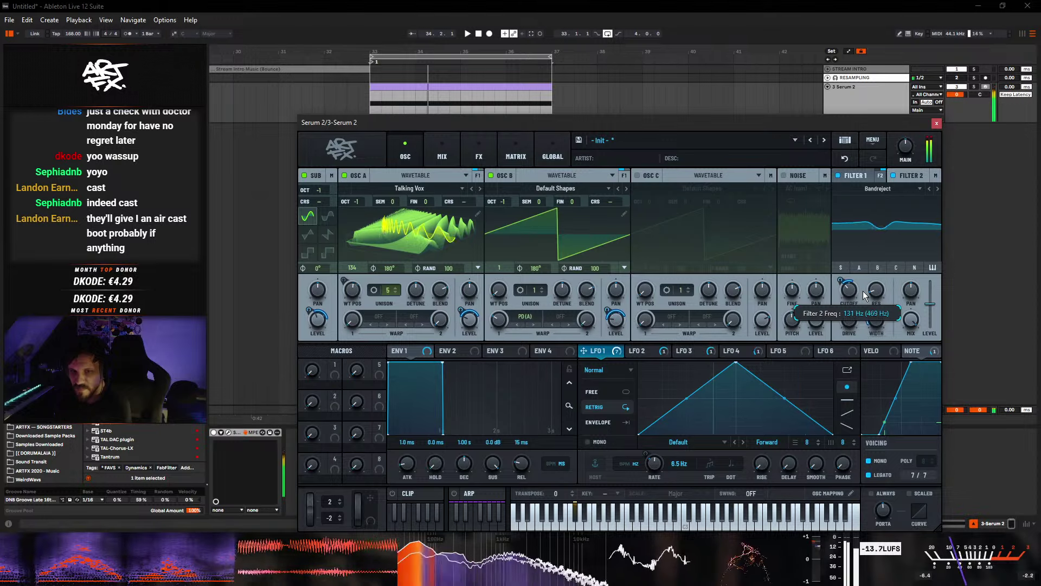
{"action": "right_click", "coordinate": [848, 287]}
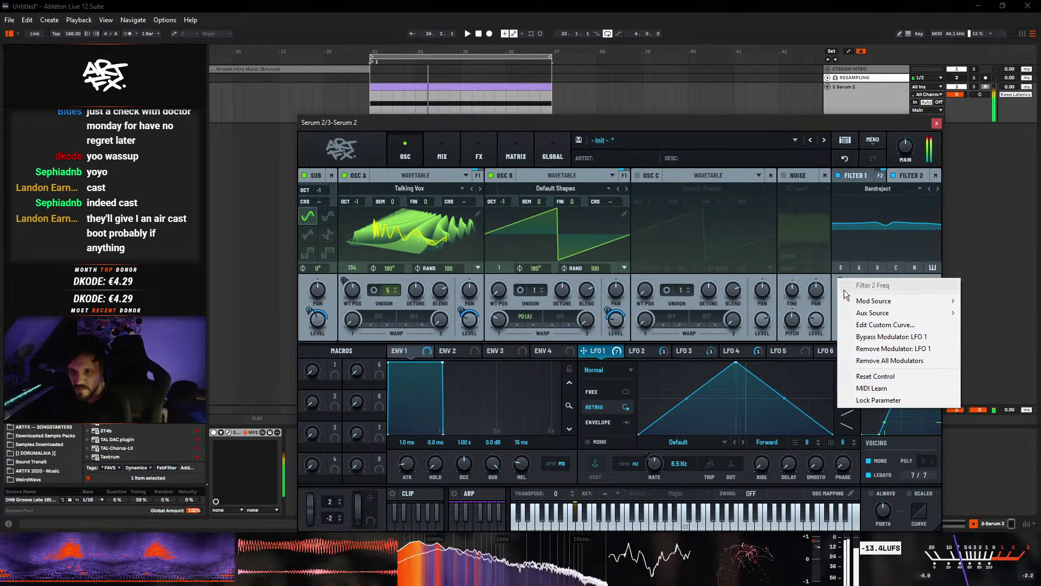
{"action": "left_click", "coordinate": [843, 281]}
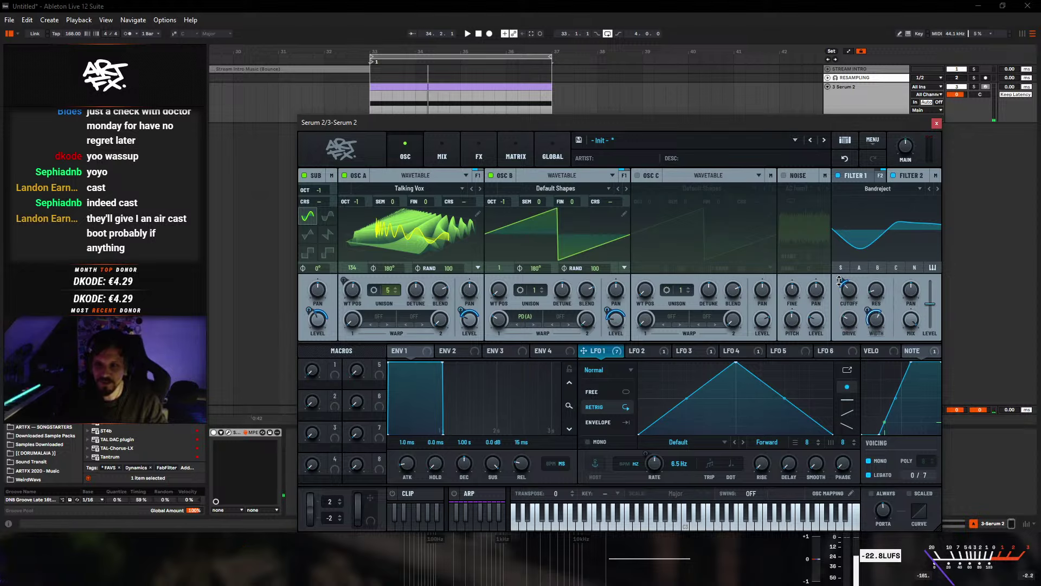
{"action": "left_click_drag", "start_coordinate": [840, 280], "coordinate": [840, 260]}
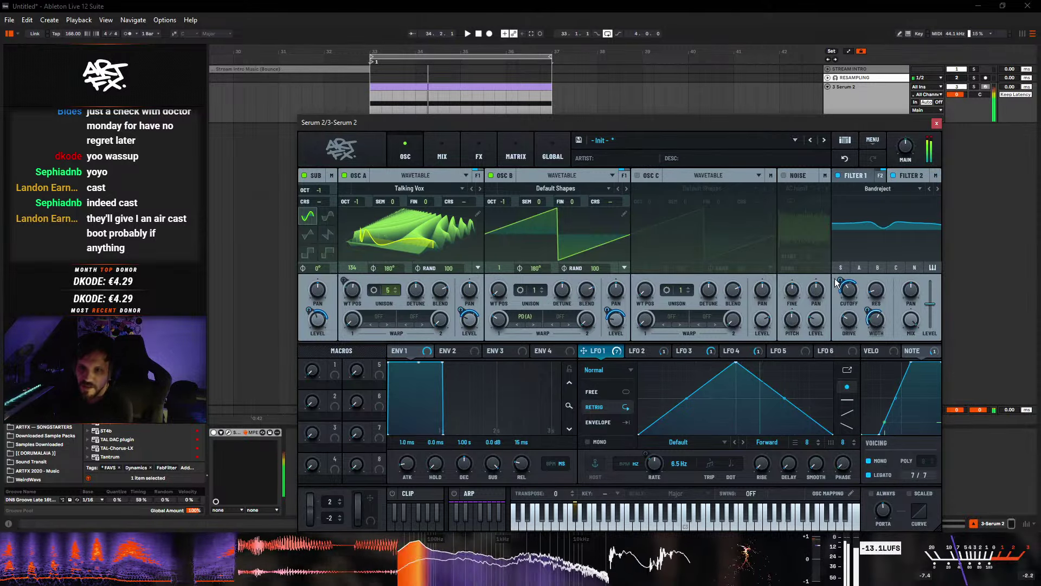
{"action": "mouse_move", "coordinate": [850, 312]}
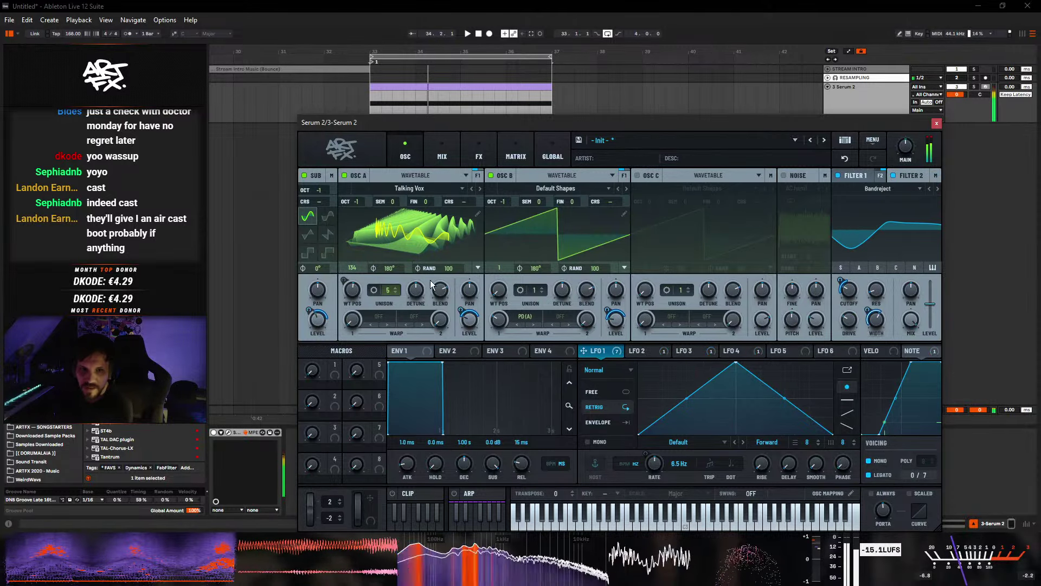
- Set Oscillator A's unison detune to 0.11 and rework LFO 1 with an adjusted Filter 2 width depth and a 4.0 Hz rate
{"action": "left_click_drag", "start_coordinate": [406, 311], "coordinate": [408, 318]}
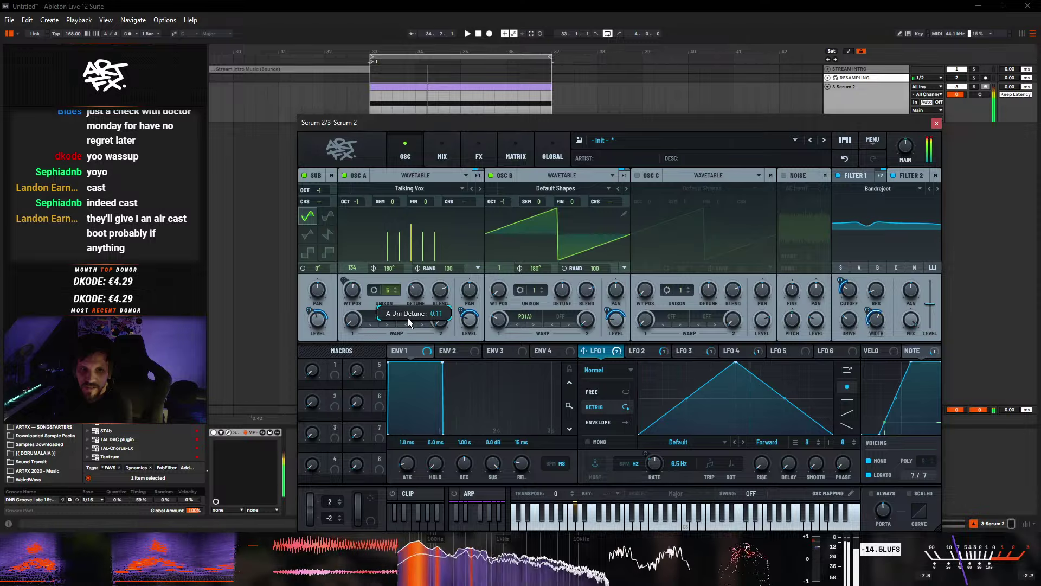
{"action": "left_click_drag", "start_coordinate": [868, 311], "coordinate": [879, 271]}
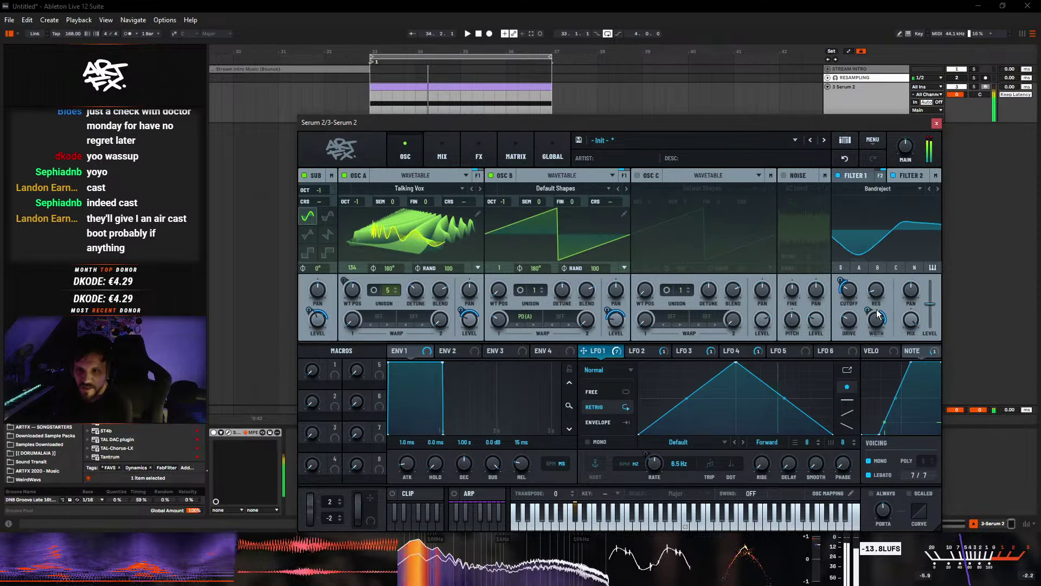
{"action": "left_click_drag", "start_coordinate": [911, 319], "coordinate": [903, 387]}
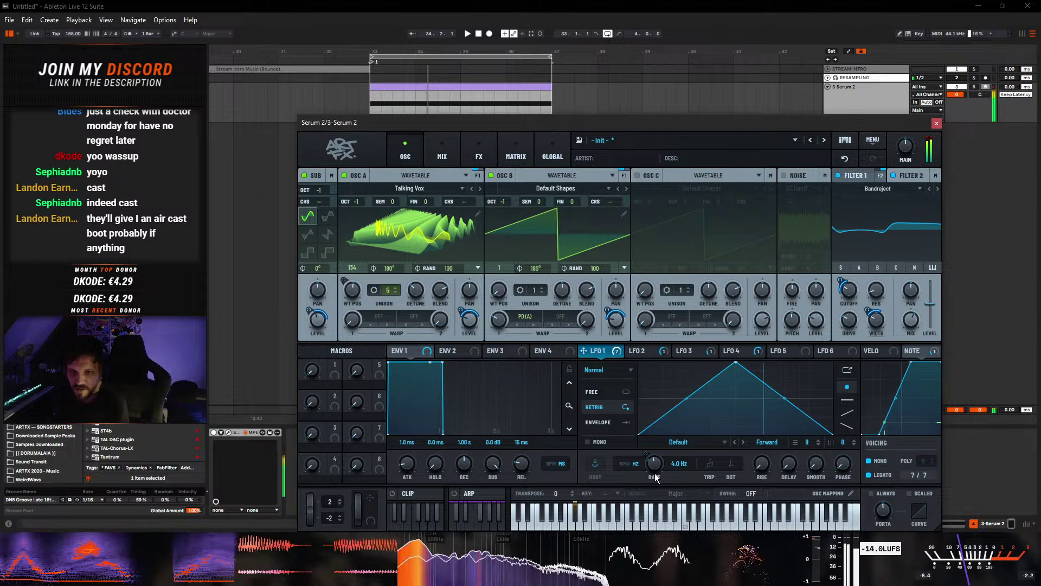
{"action": "mouse_move", "coordinate": [645, 453]}
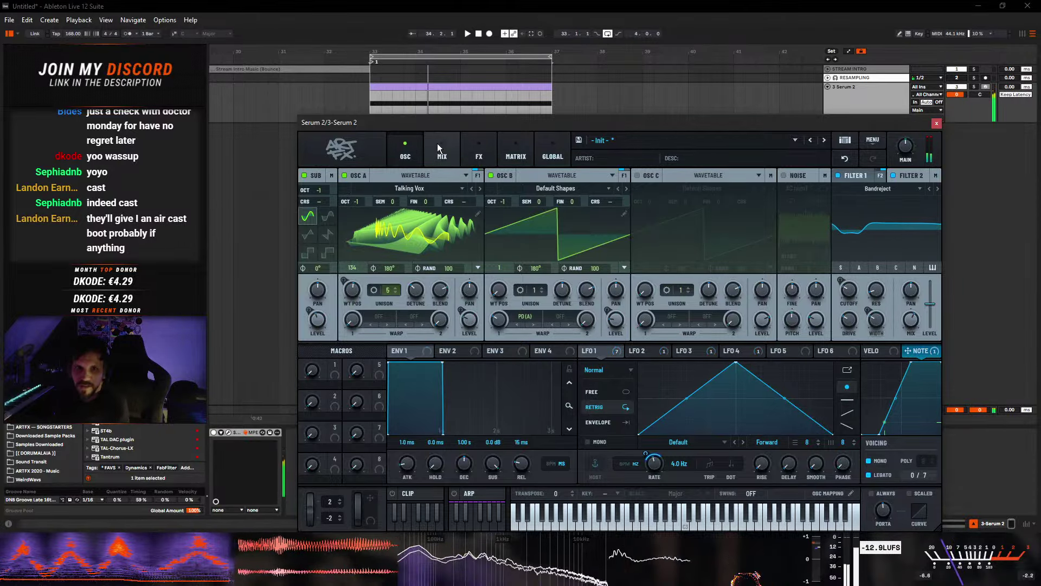
- Move the Compressor ahead of the Distortion in the main effects chain
{"action": "left_click", "coordinate": [478, 162]}
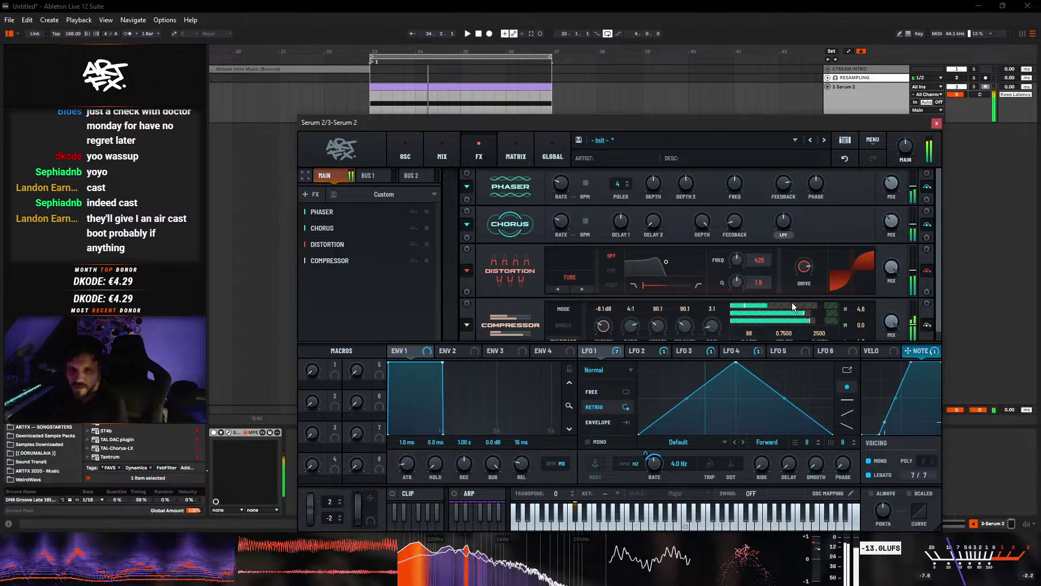
{"action": "left_click_drag", "start_coordinate": [331, 260], "coordinate": [359, 240]}
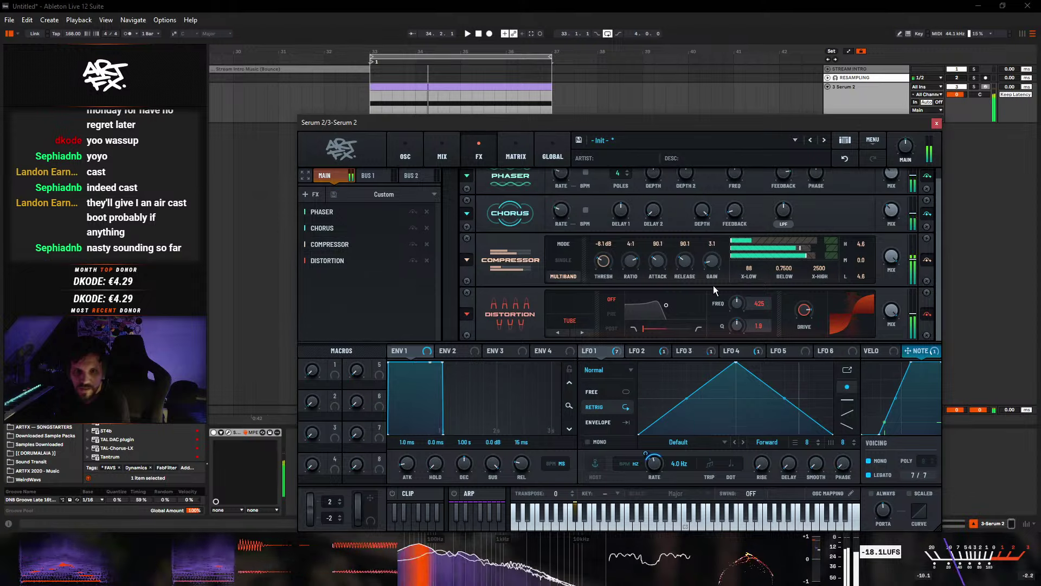
{"action": "mouse_move", "coordinate": [810, 297]}
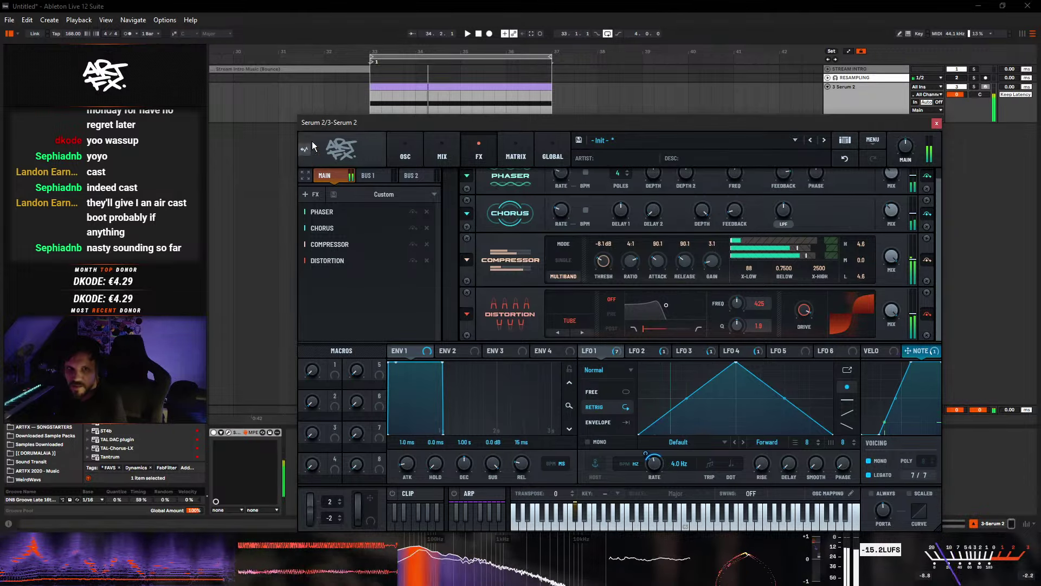
- Adjust Oscillator A's level and reshape LFO 1 with a gently curved rise to an earlier peak
{"action": "left_click", "coordinate": [401, 152]}
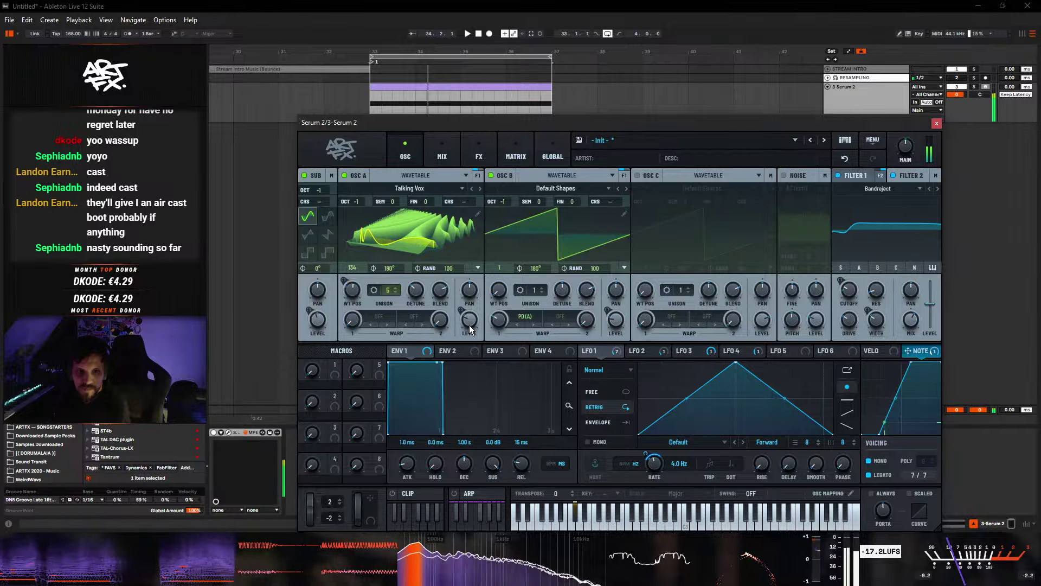
{"action": "mouse_move", "coordinate": [470, 324]}
{"action": "left_mouse_down"}
{"action": "mouse_move", "coordinate": [473, 357]}
{"action": "mouse_move", "coordinate": [472, 330]}
{"action": "left_mouse_up"}
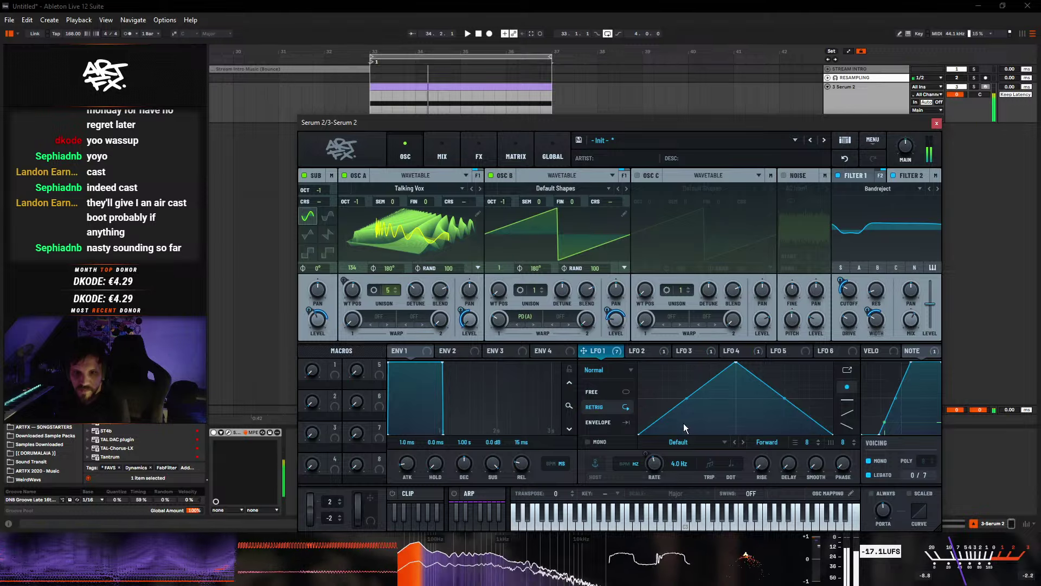
{"action": "left_click_drag", "start_coordinate": [691, 398], "coordinate": [690, 414]}
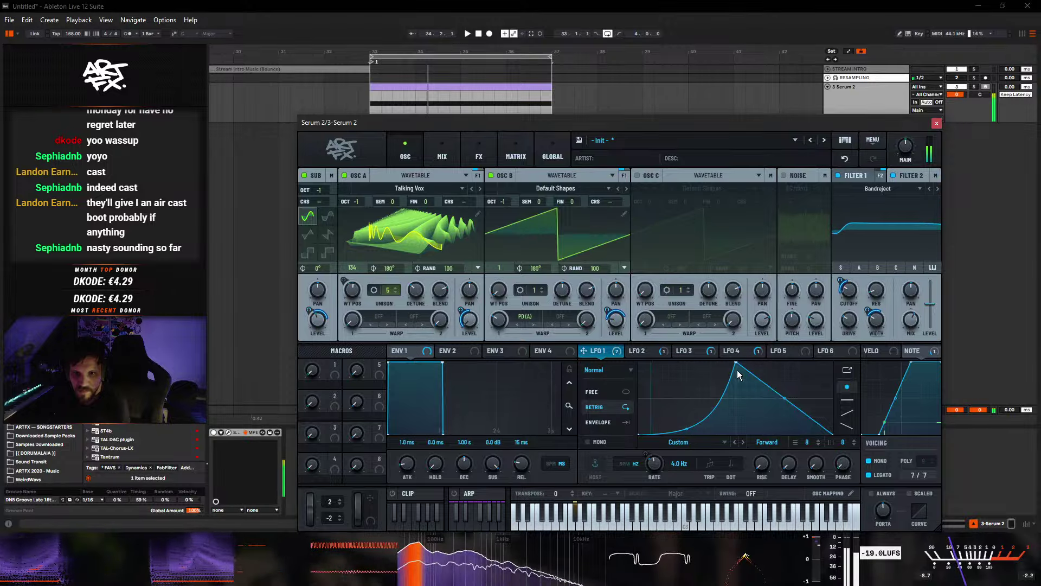
{"action": "left_click_drag", "start_coordinate": [737, 363], "coordinate": [685, 347]}
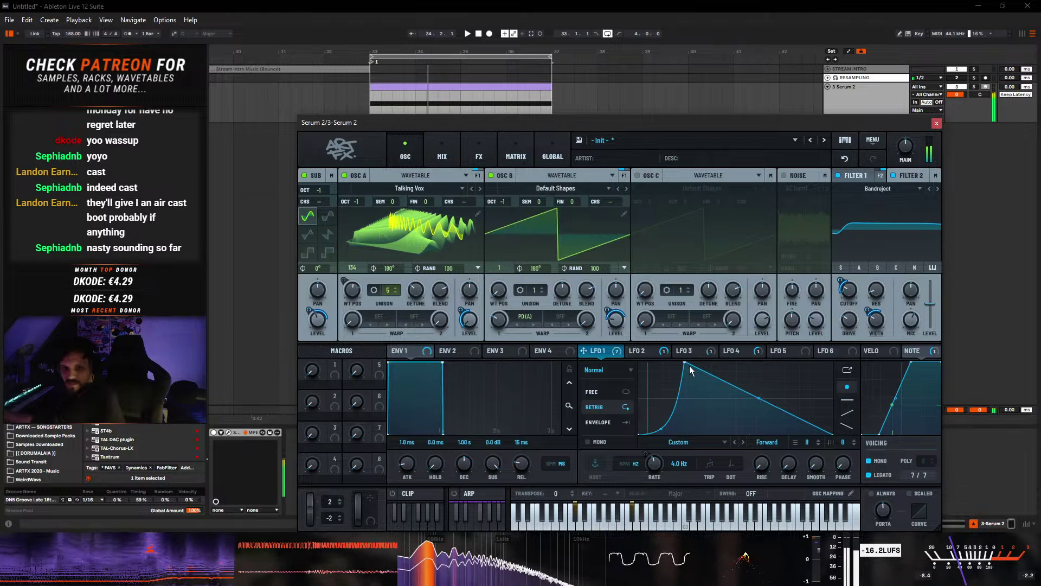
{"action": "left_click_drag", "start_coordinate": [660, 429], "coordinate": [658, 422]}
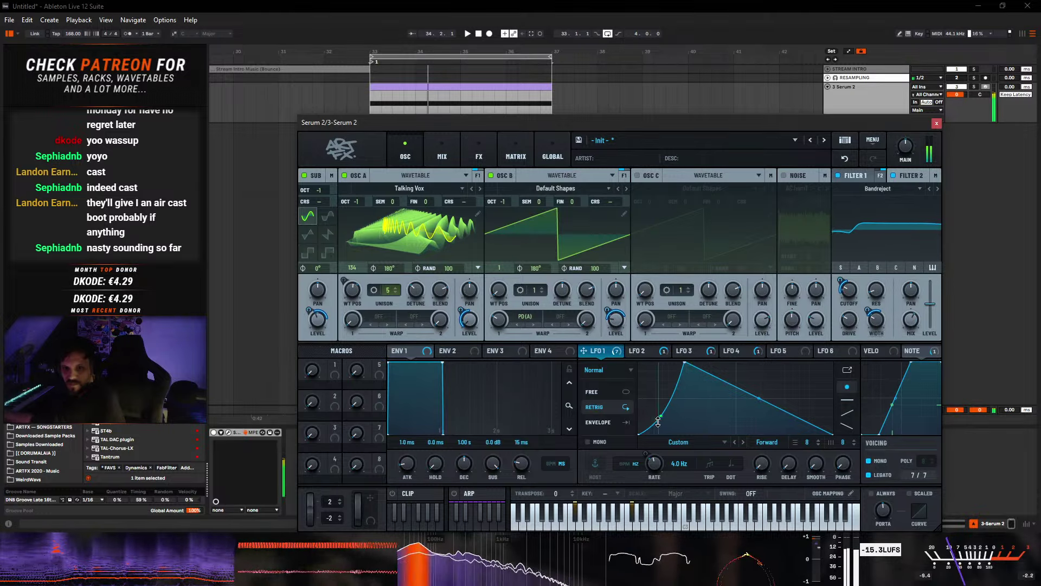
- Return to Filter 1's settings and set its Freq control to about 51%
{"action": "left_click", "coordinate": [891, 184]}
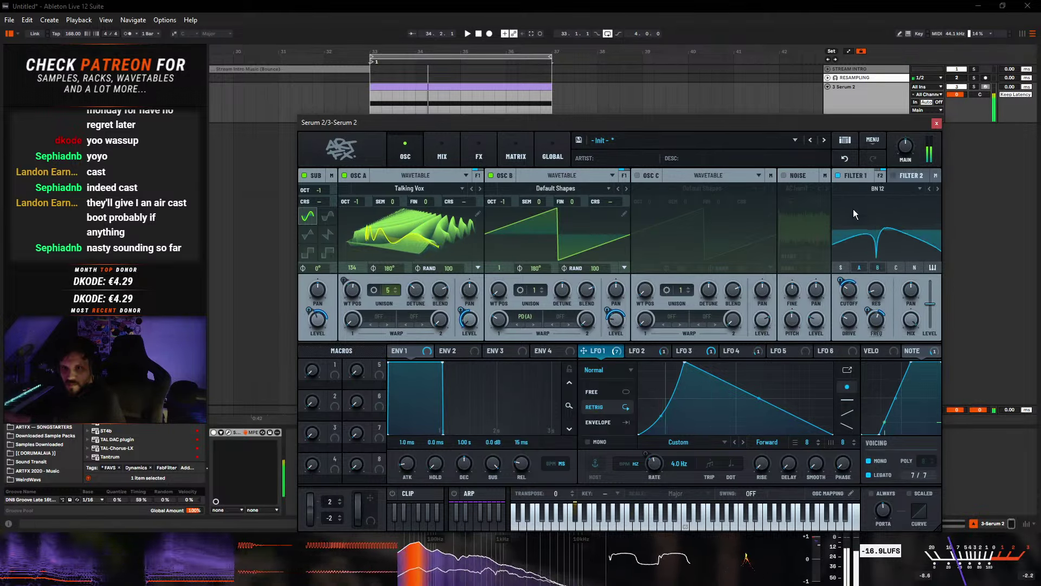
{"action": "scroll", "coordinate": [849, 298], "scroll_direction": "down", "scroll_amount": 4}
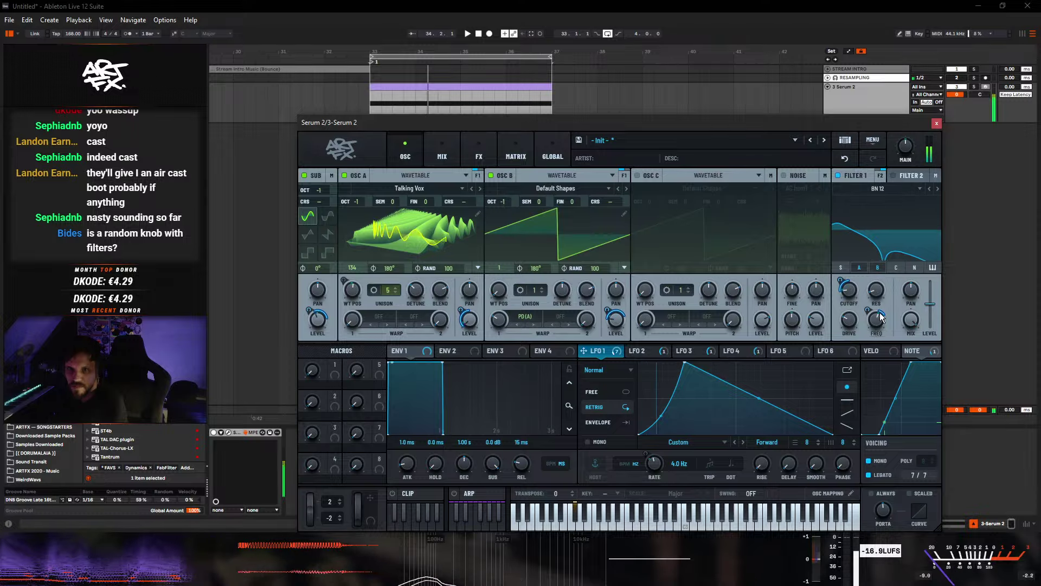
{"action": "left_click_drag", "start_coordinate": [881, 311], "coordinate": [874, 353]}
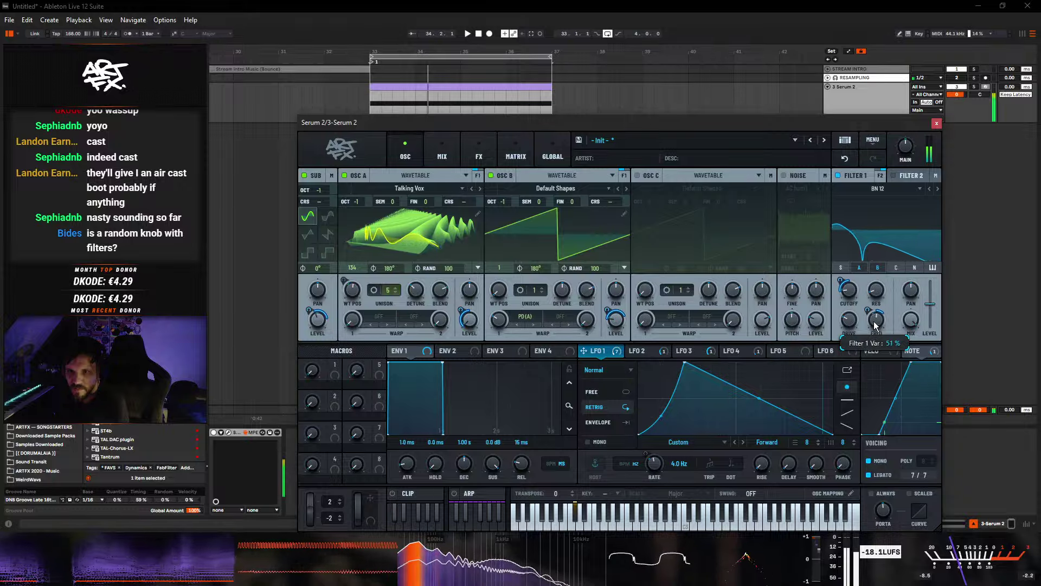
- Try the LN 12 multi type on Filter 1
{"action": "left_click", "coordinate": [893, 190]}
{"action": "mouse_move", "coordinate": [870, 217]}
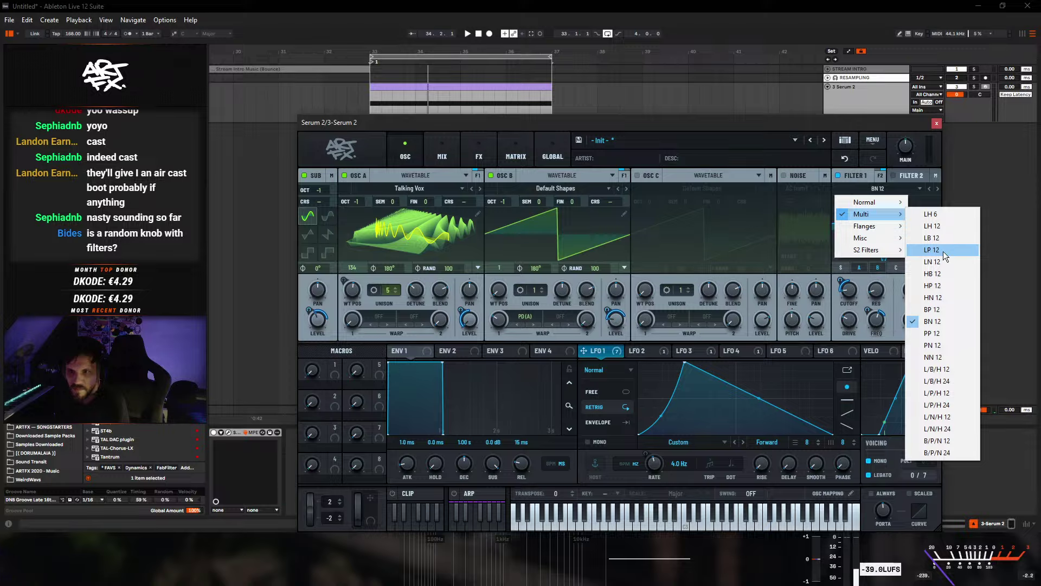
{"action": "left_click", "coordinate": [941, 262]}
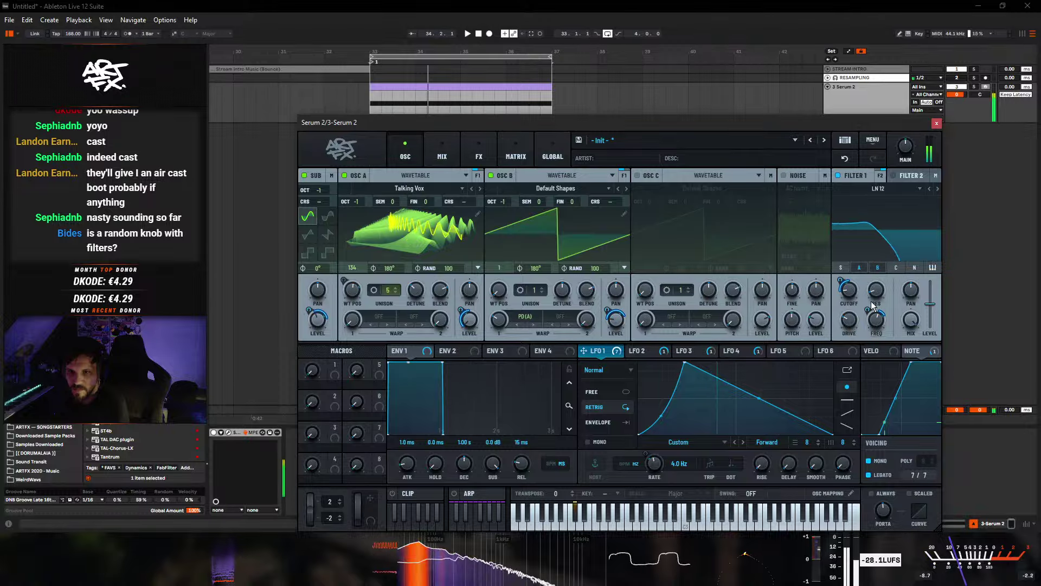
{"action": "left_click", "coordinate": [858, 267]}
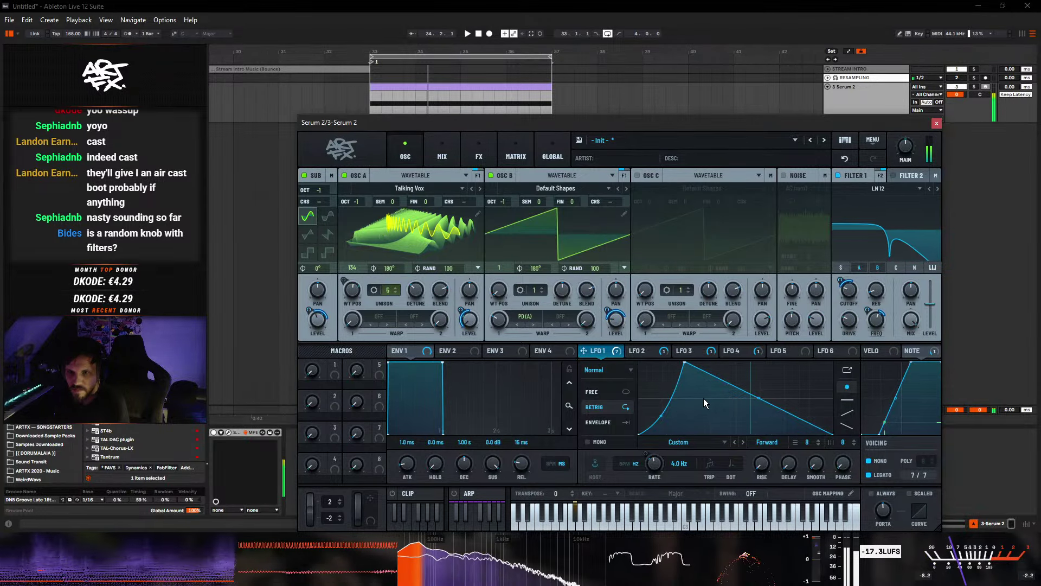
- Look through LFOs 2 to 5, and slightly deepen the curve of LFO 1's rising segment
{"action": "left_click", "coordinate": [646, 351]}
{"action": "left_click", "coordinate": [694, 353]}
{"action": "left_click", "coordinate": [761, 351]}
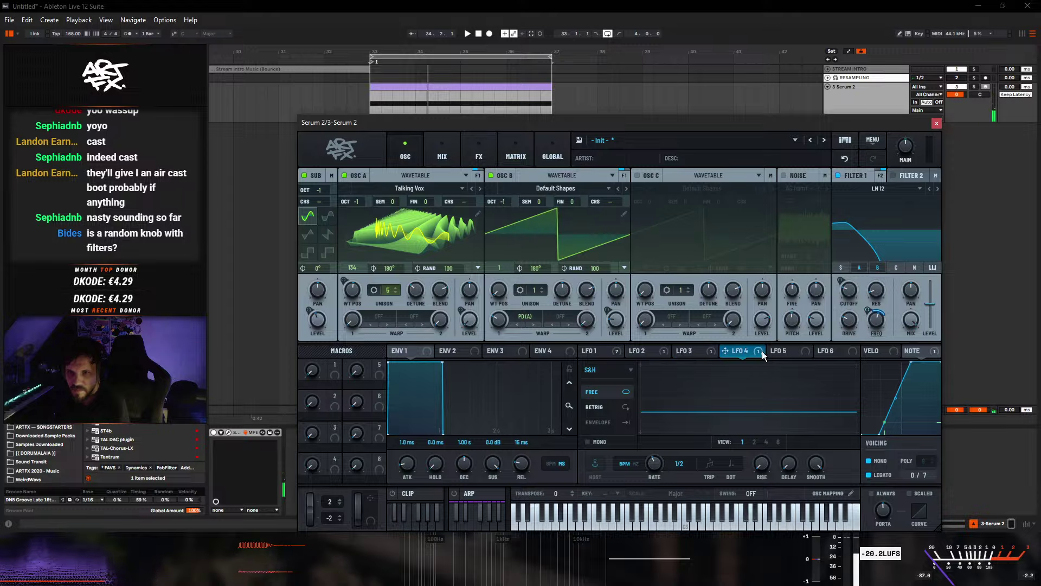
{"action": "left_click", "coordinate": [783, 350]}
{"action": "left_click", "coordinate": [599, 350]}
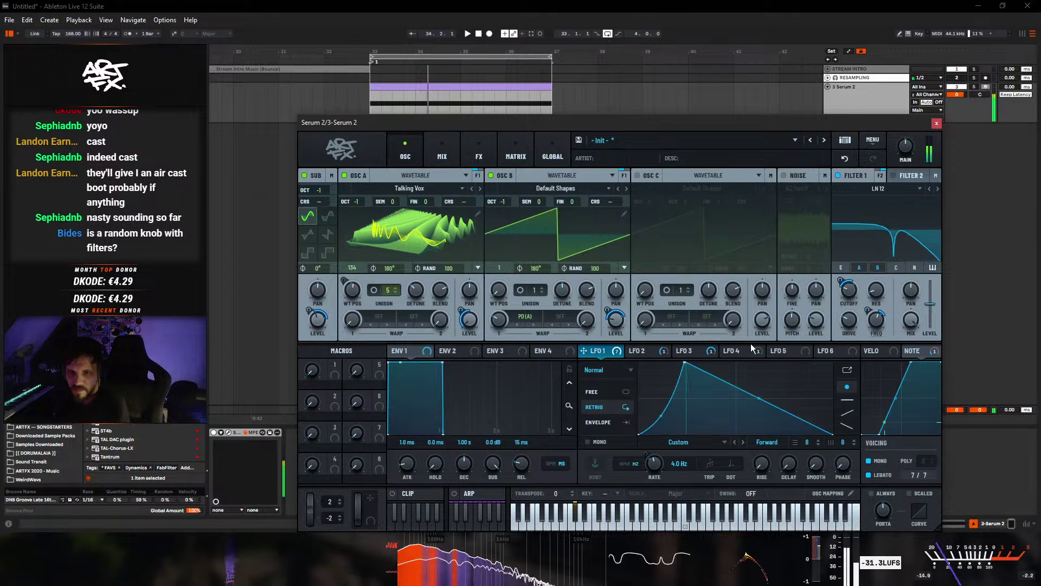
{"action": "left_click_drag", "start_coordinate": [661, 416], "coordinate": [661, 421]}
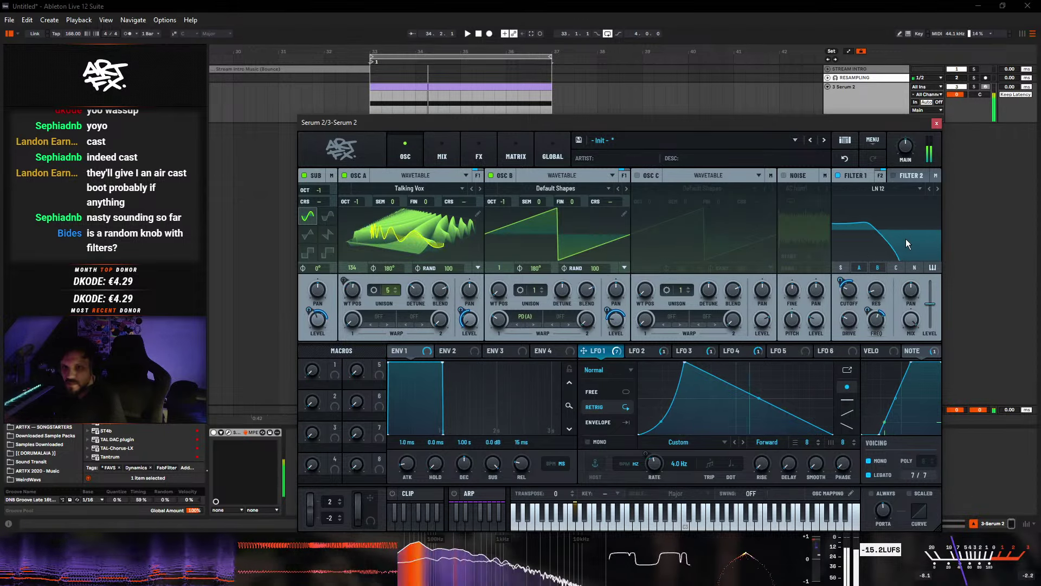
- Toggle Filter 1's key tracking and set its type to BN 12 from the Multi group
{"action": "left_click", "coordinate": [932, 268]}
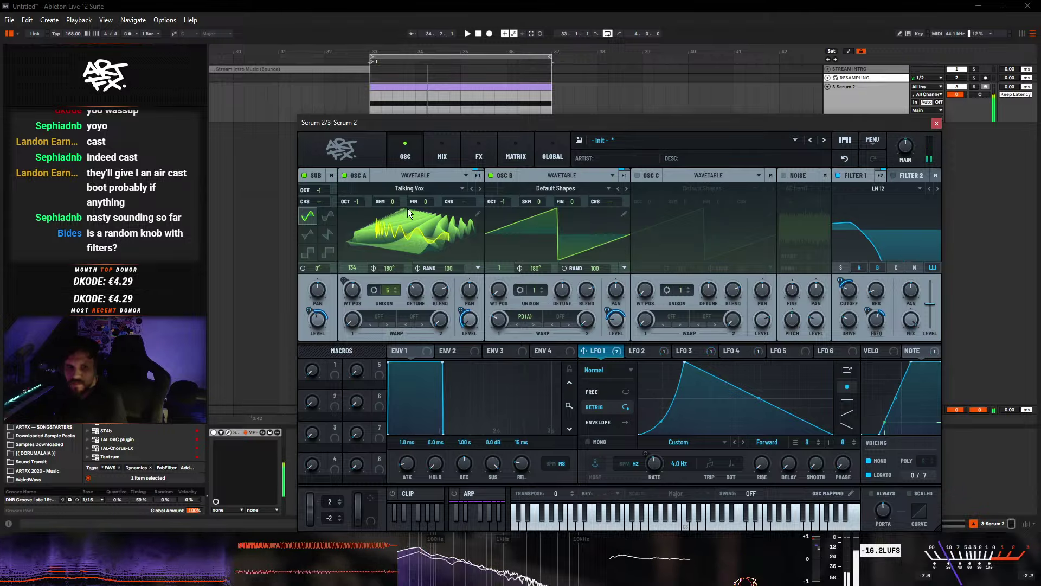
{"action": "left_click", "coordinate": [870, 187]}
{"action": "mouse_move", "coordinate": [873, 214]}
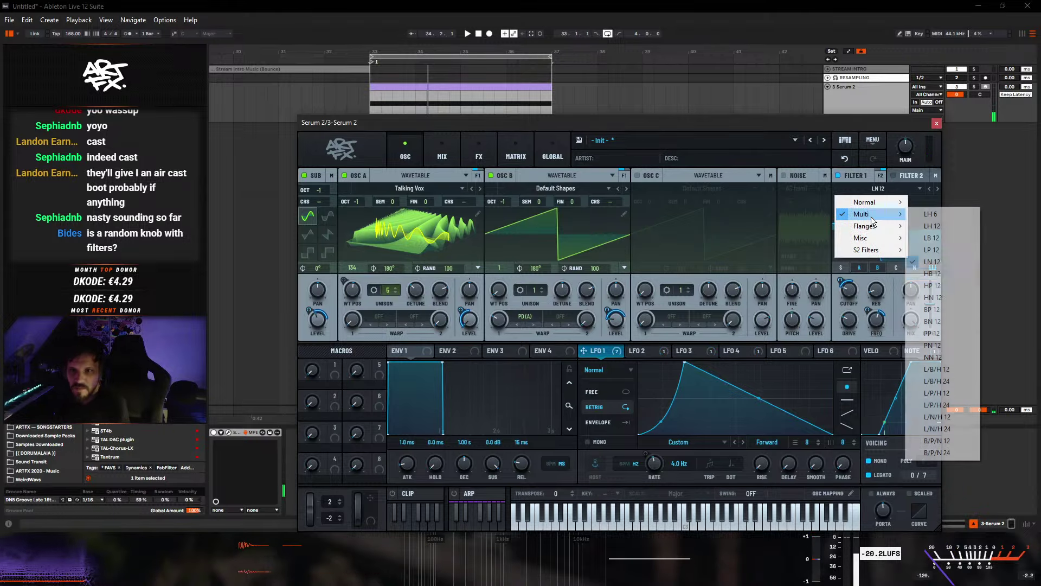
{"action": "left_click", "coordinate": [936, 322]}
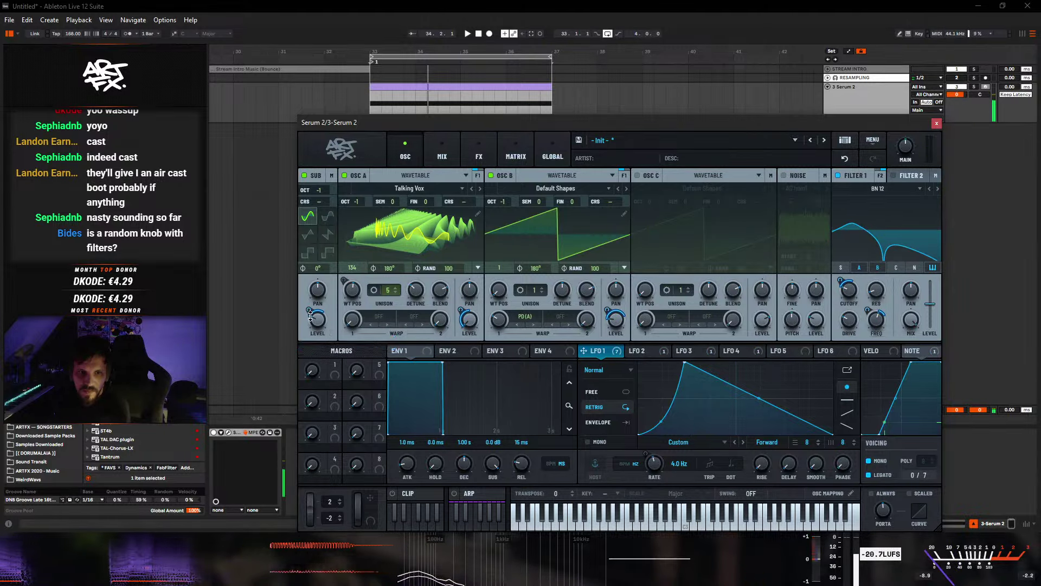
- Set LFO 1's modulation depth on the sub level to about 83% and adjust Oscillator B's level
{"action": "left_click_drag", "start_coordinate": [310, 315], "coordinate": [316, 279]}
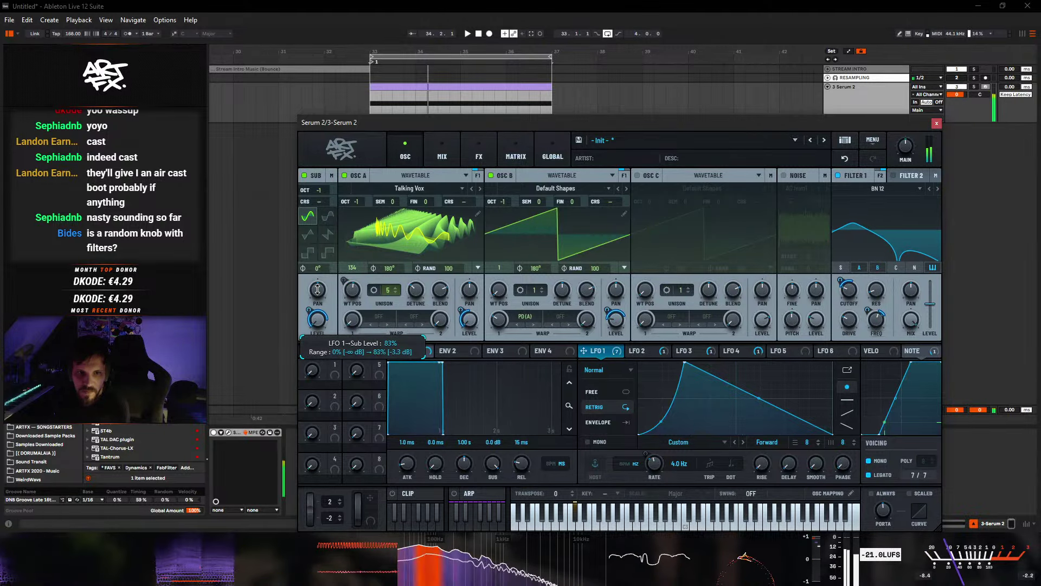
{"action": "left_click_drag", "start_coordinate": [613, 330], "coordinate": [615, 301]}
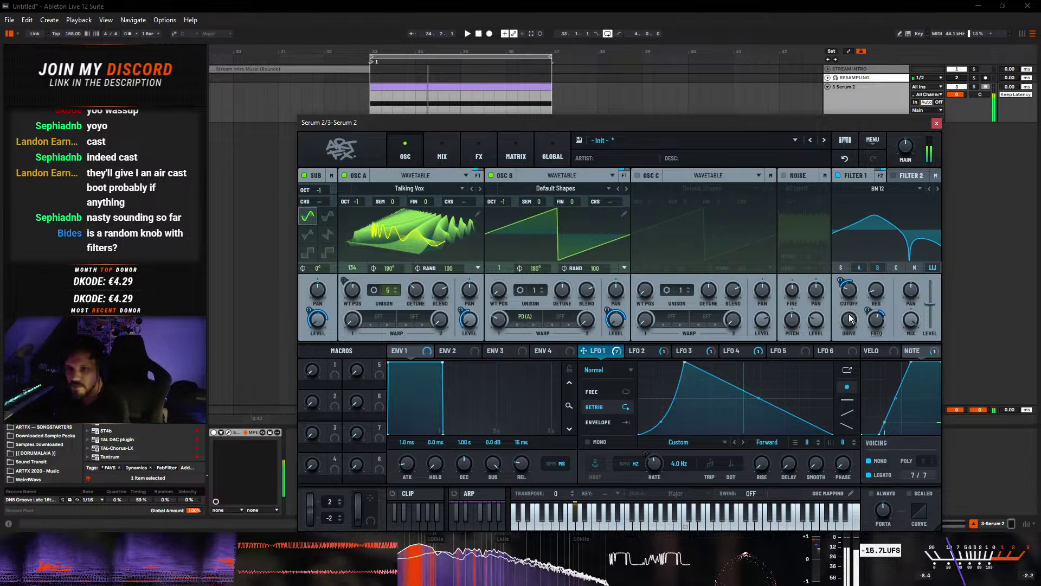
{"action": "mouse_move", "coordinate": [850, 320]}
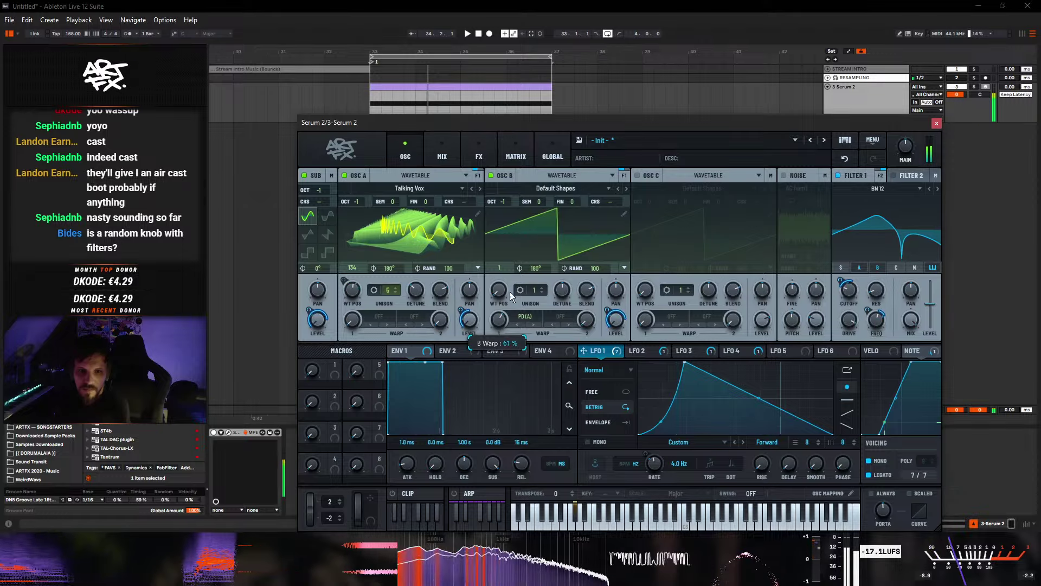
- Adjust Oscillator B's PD warp amount and reduce Oscillator A's unison to 3 voices
{"action": "mouse_move", "coordinate": [510, 323]}
{"action": "scroll", "coordinate": [508, 323], "scroll_direction": "down", "scroll_amount": 1}
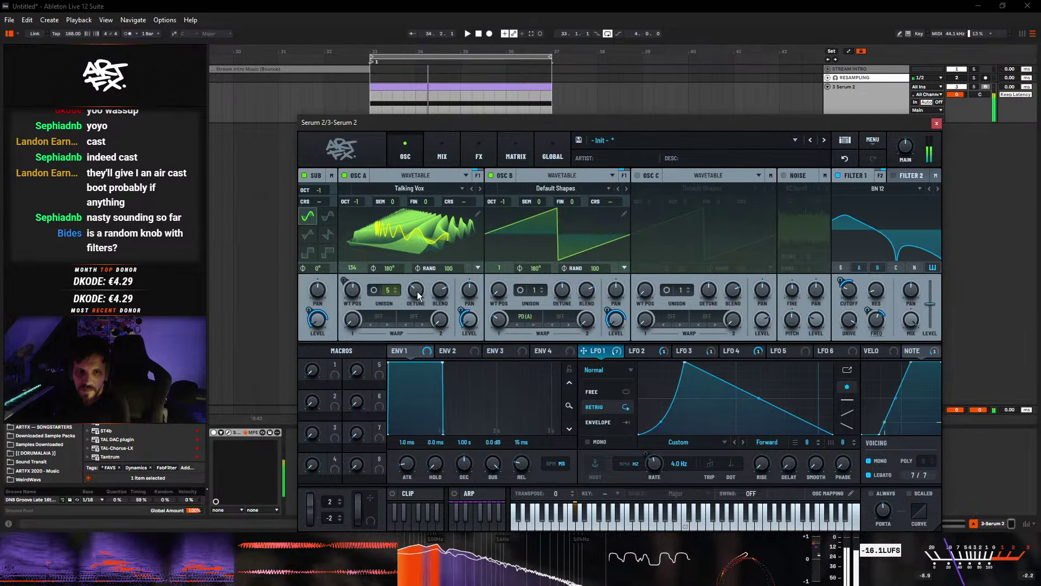
{"action": "mouse_move", "coordinate": [418, 313]}
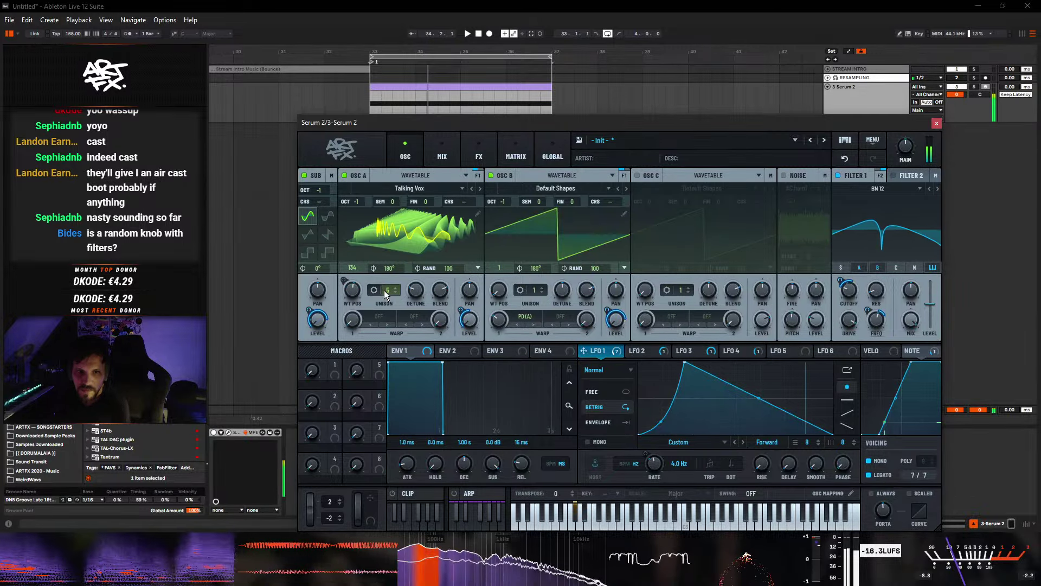
{"action": "left_click_drag", "start_coordinate": [384, 291], "coordinate": [422, 280]}
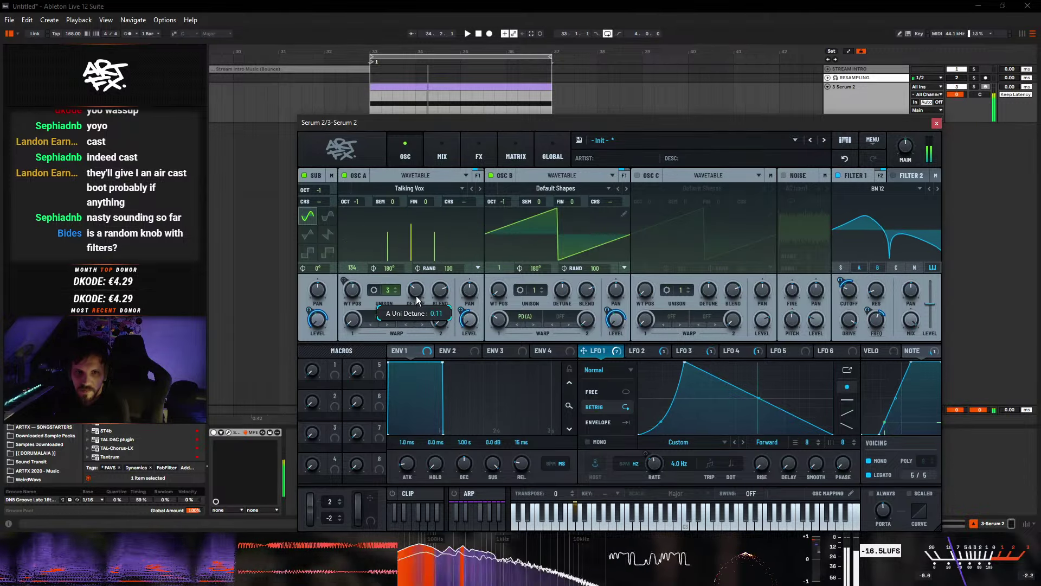
- Check the effects chain, close Serum 2, and add a Vocoder after it with its carrier set to Modulator
{"action": "left_click", "coordinate": [479, 151]}
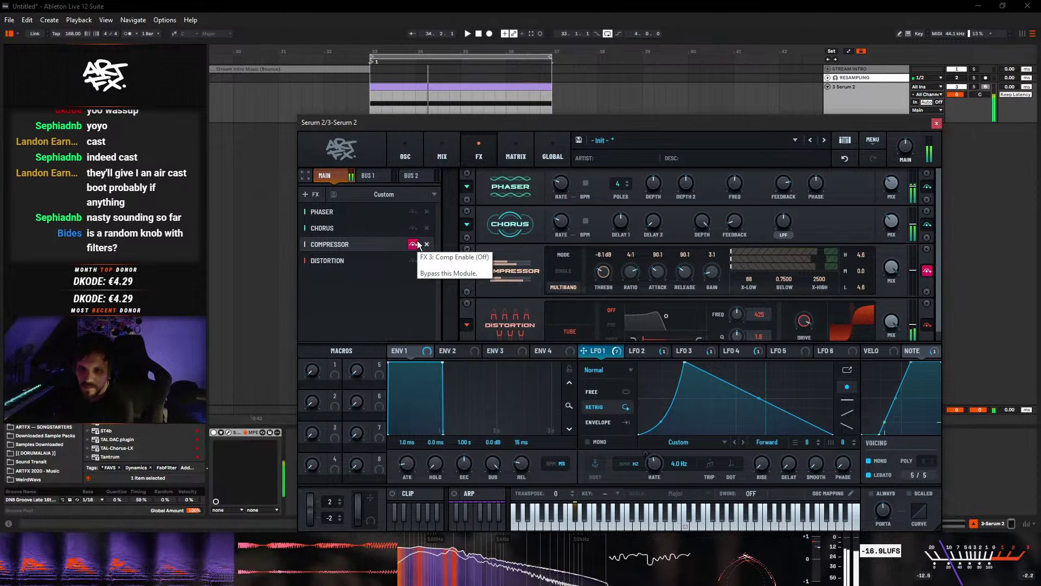
{"action": "left_click", "coordinate": [411, 151]}
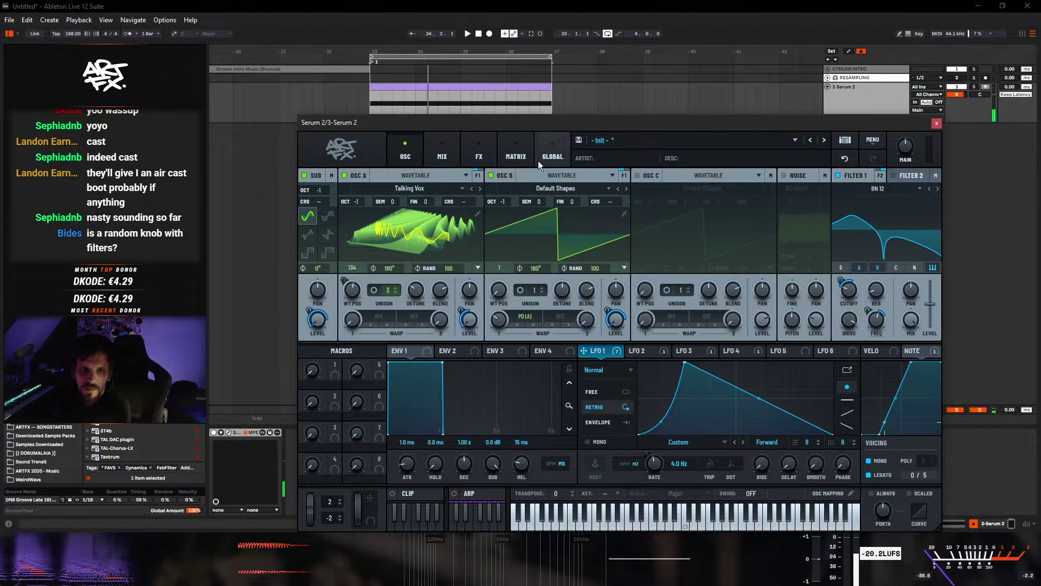
{"action": "left_click", "coordinate": [936, 124]}
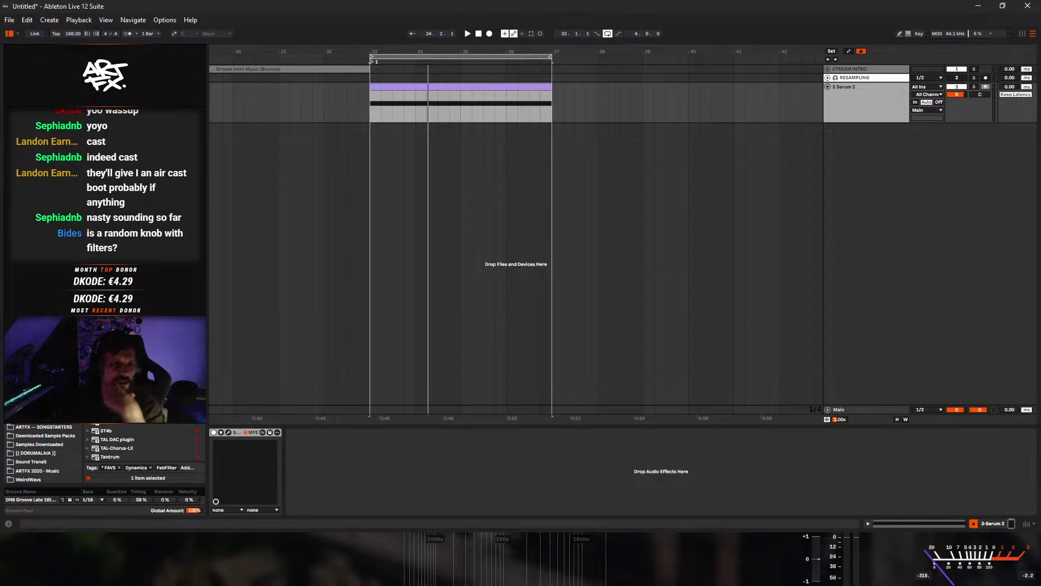
{"action": "scroll", "coordinate": [141, 443], "scroll_direction": "up", "scroll_amount": 4}
{"action": "scroll", "coordinate": [141, 443], "scroll_direction": "up", "scroll_amount": 5}
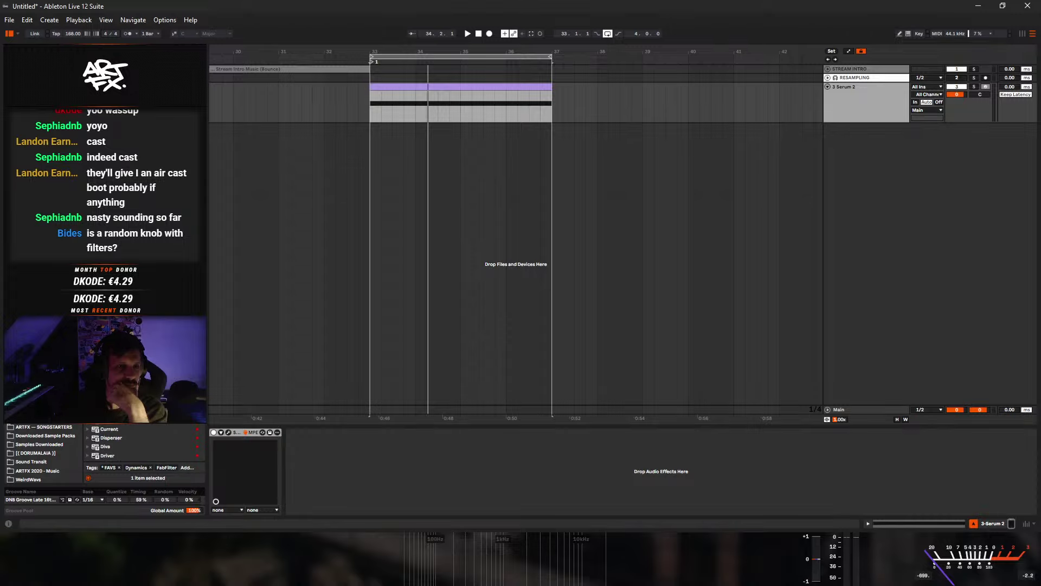
{"action": "scroll", "coordinate": [141, 444], "scroll_direction": "up", "scroll_amount": 3}
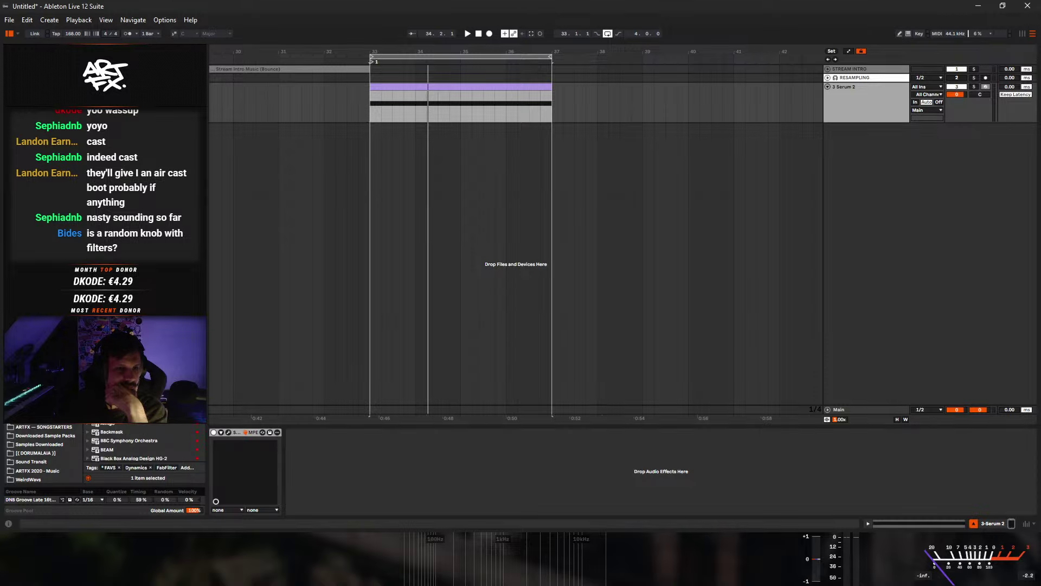
{"action": "key", "text": "Return"}
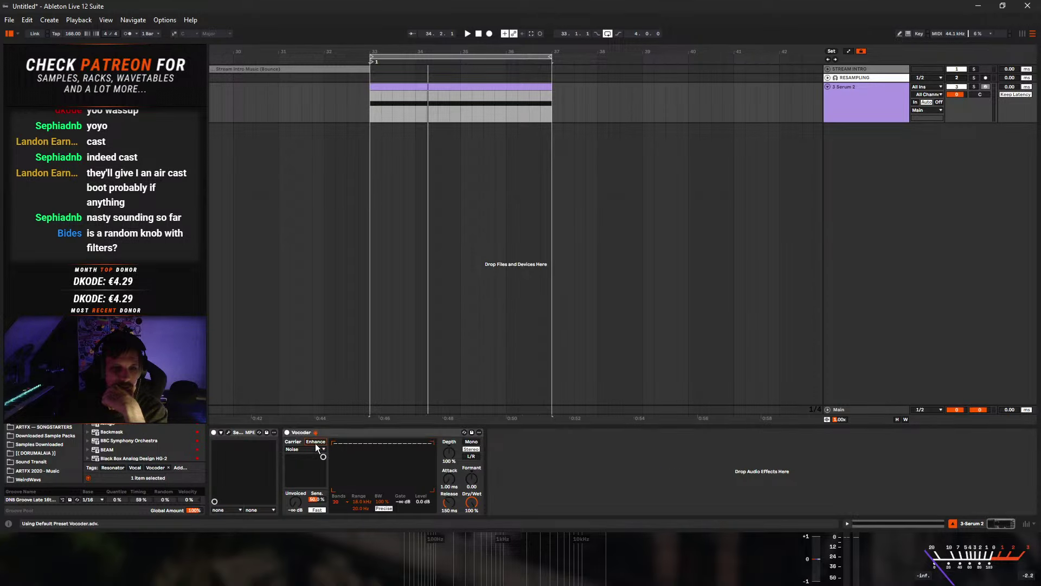
{"action": "left_click", "coordinate": [307, 455]}
{"action": "left_click", "coordinate": [301, 470]}
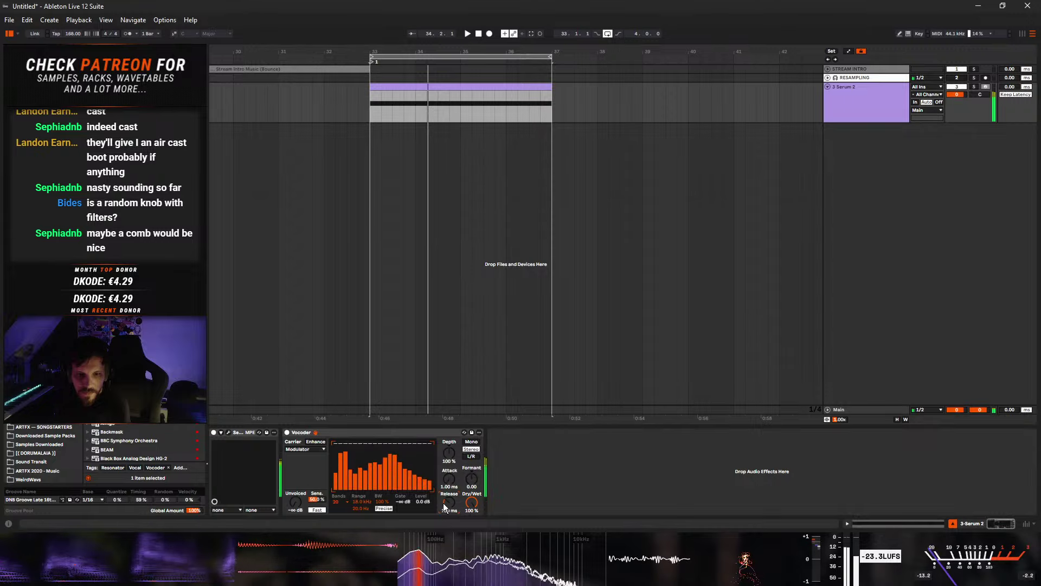
- Set the Vocoder to 40 bands and its release to 10 ms
{"action": "left_click_drag", "start_coordinate": [447, 503], "coordinate": [447, 521]}
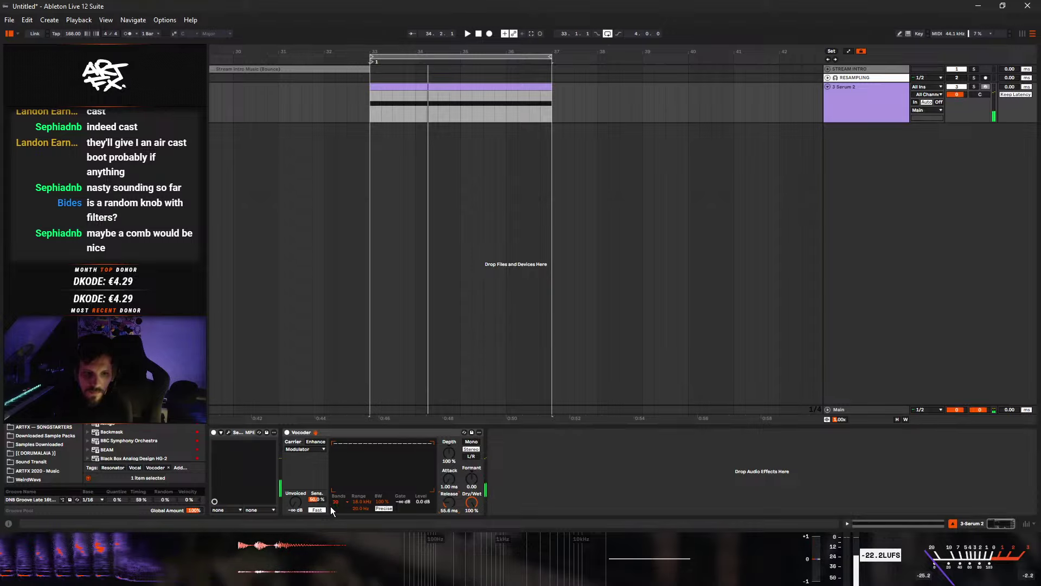
{"action": "scroll", "coordinate": [341, 502], "scroll_direction": "up", "scroll_amount": 3}
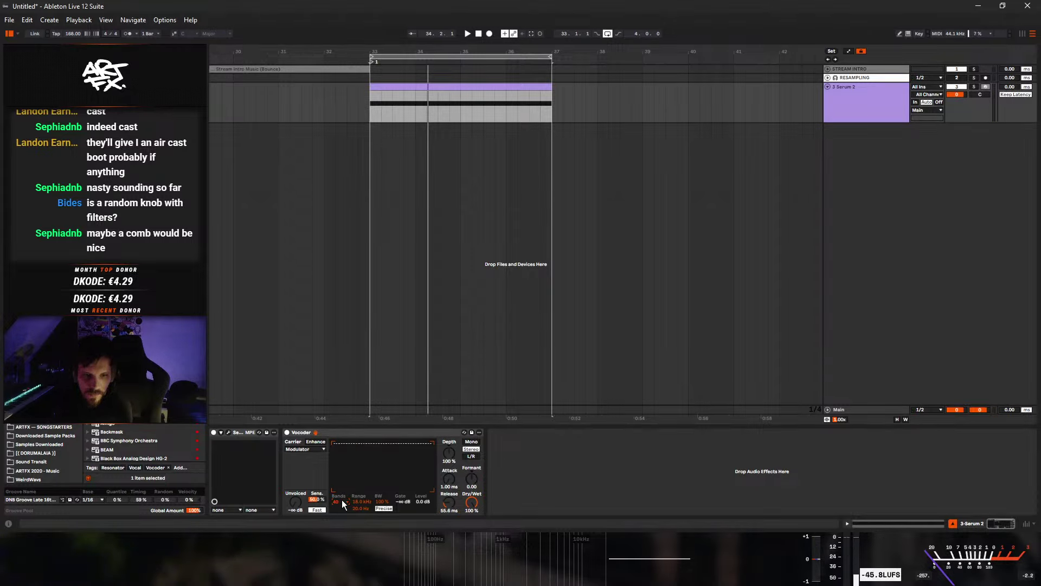
{"action": "left_click", "coordinate": [341, 495]}
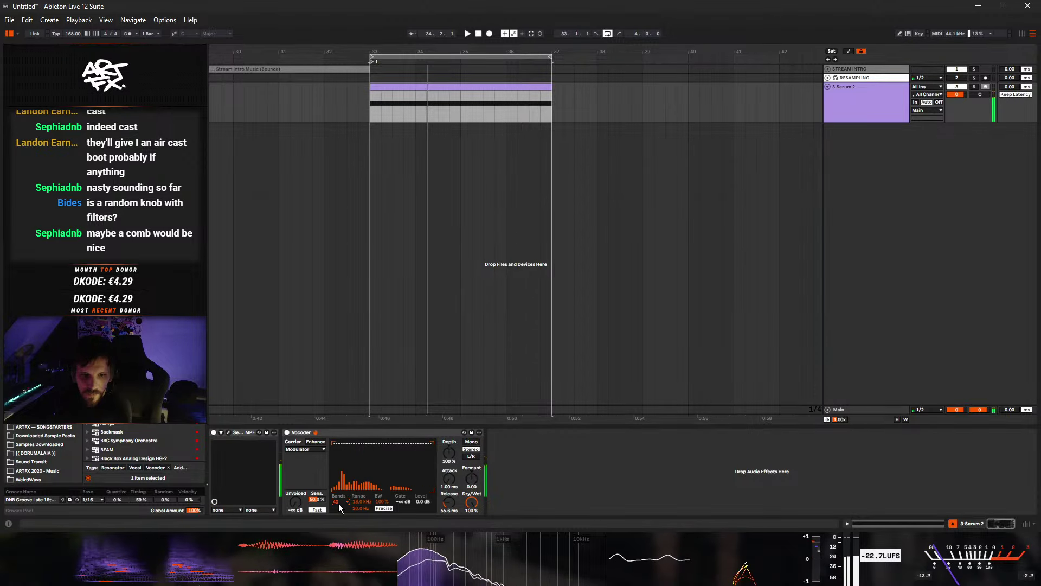
{"action": "left_click_drag", "start_coordinate": [452, 489], "coordinate": [453, 510]}
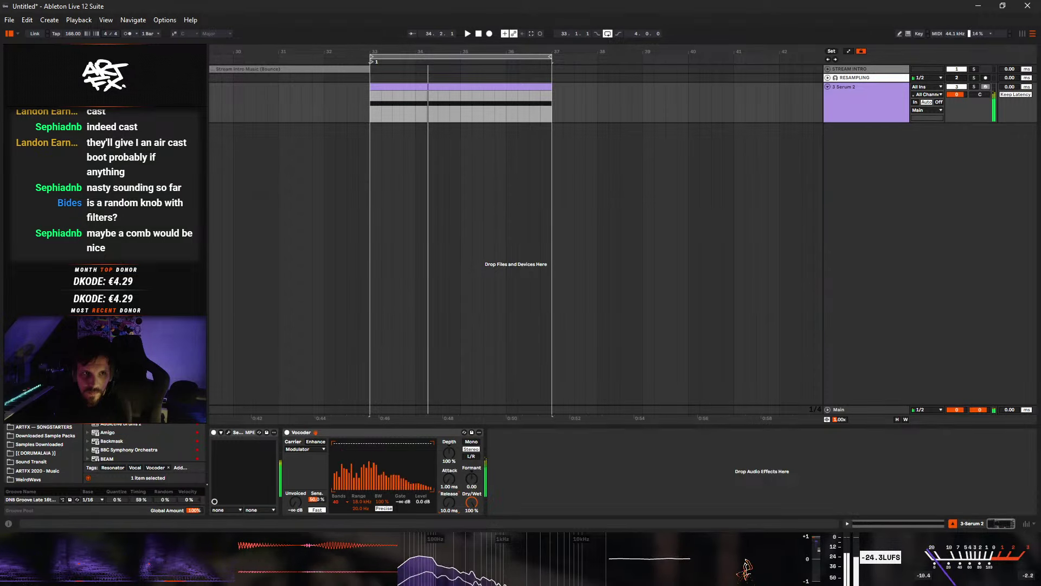
- Add OTT after the Vocoder and set its overall output gain to about 12.2 dB
{"action": "scroll", "coordinate": [143, 326], "scroll_direction": "up", "scroll_amount": 5}
{"action": "left_click", "coordinate": [117, 325]}
{"action": "key", "text": "Return"}
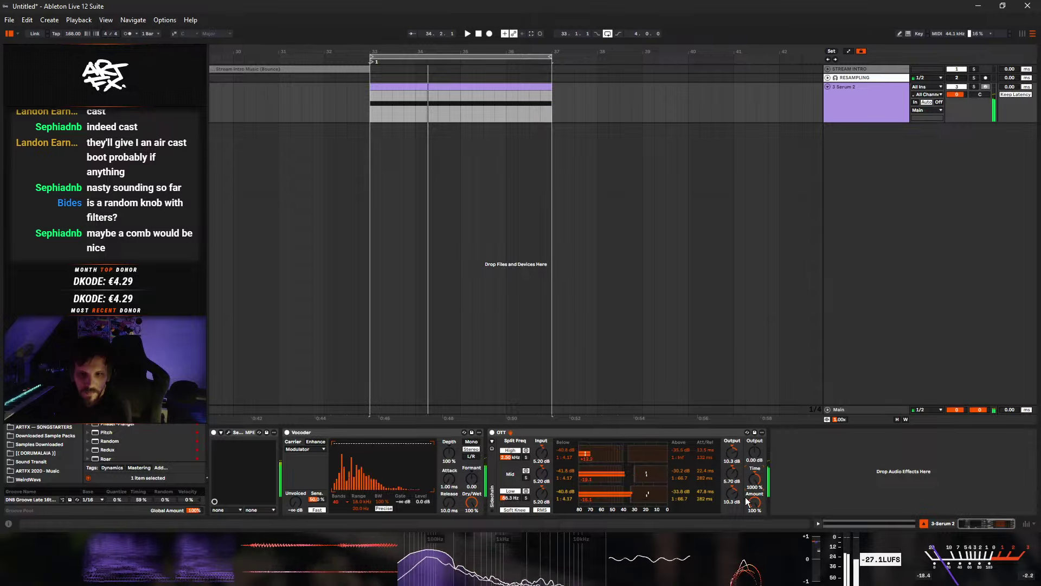
{"action": "left_click_drag", "start_coordinate": [753, 457], "coordinate": [754, 431]}
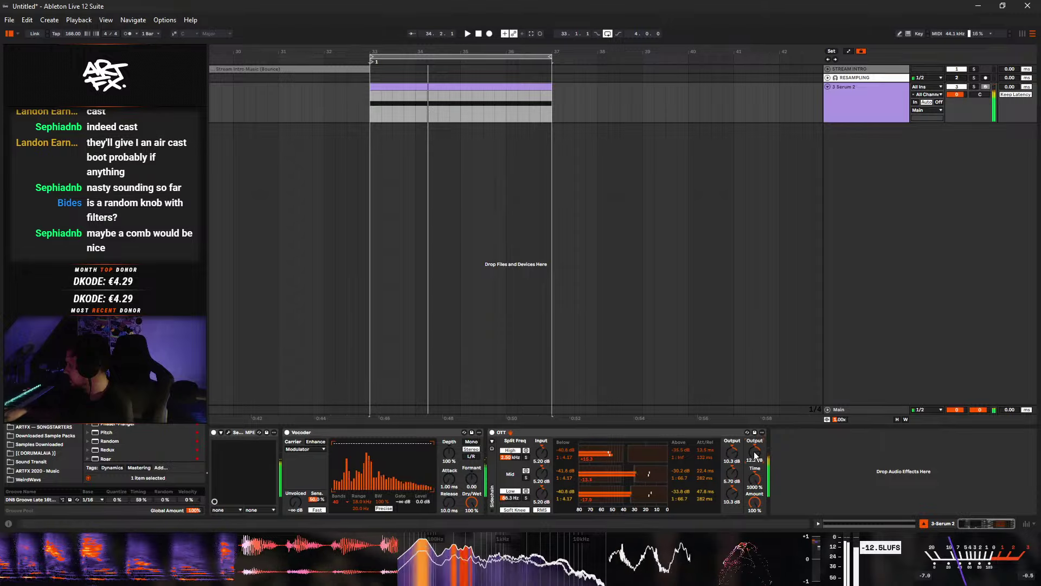
- Reopen Serum 2 and move Distortion to the start of the main effects chain, ahead of the Phaser
{"action": "left_click", "coordinate": [229, 433]}
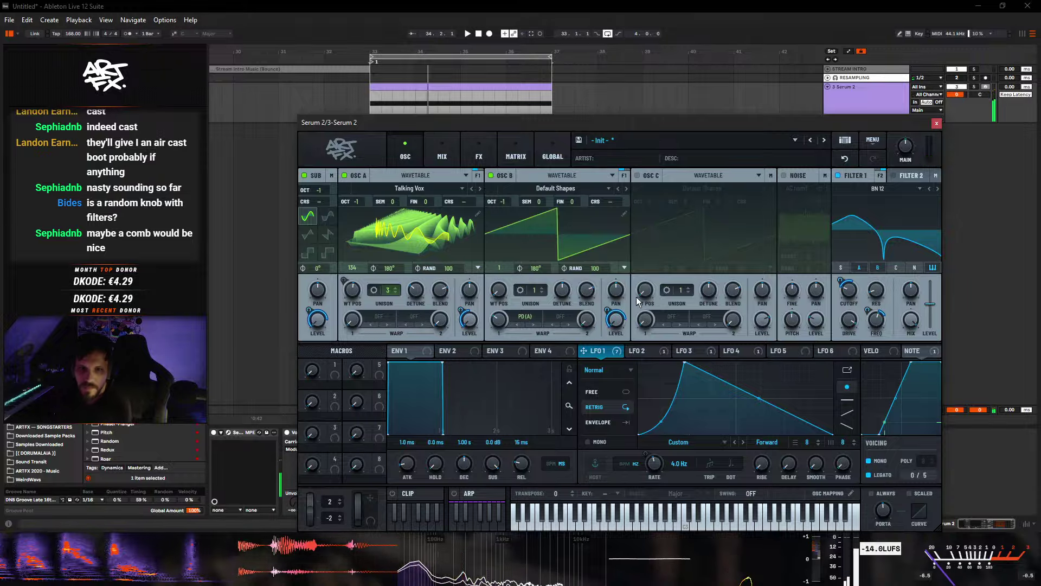
{"action": "left_click", "coordinate": [477, 156]}
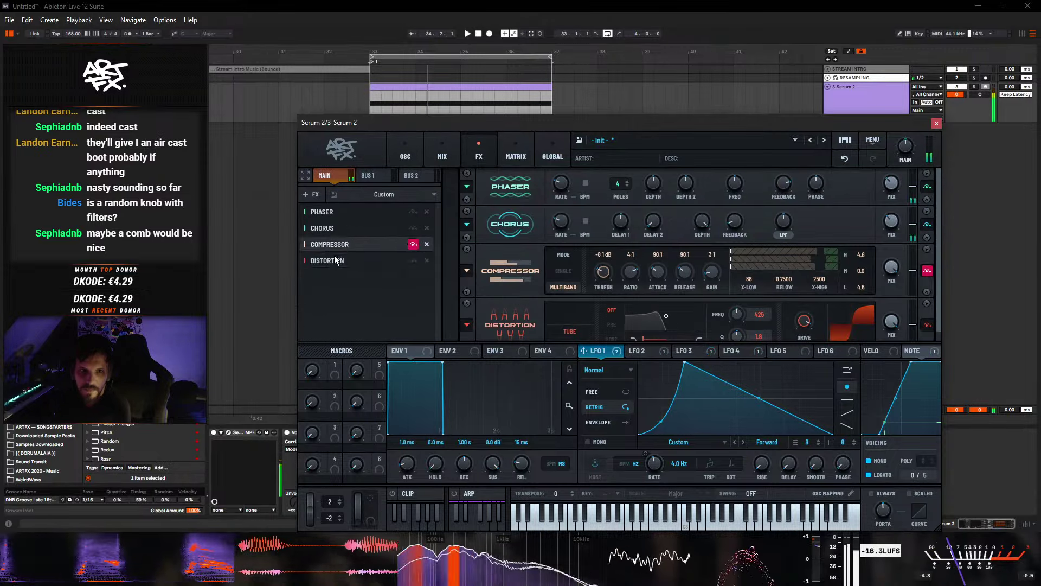
{"action": "left_click_drag", "start_coordinate": [334, 256], "coordinate": [344, 207]}
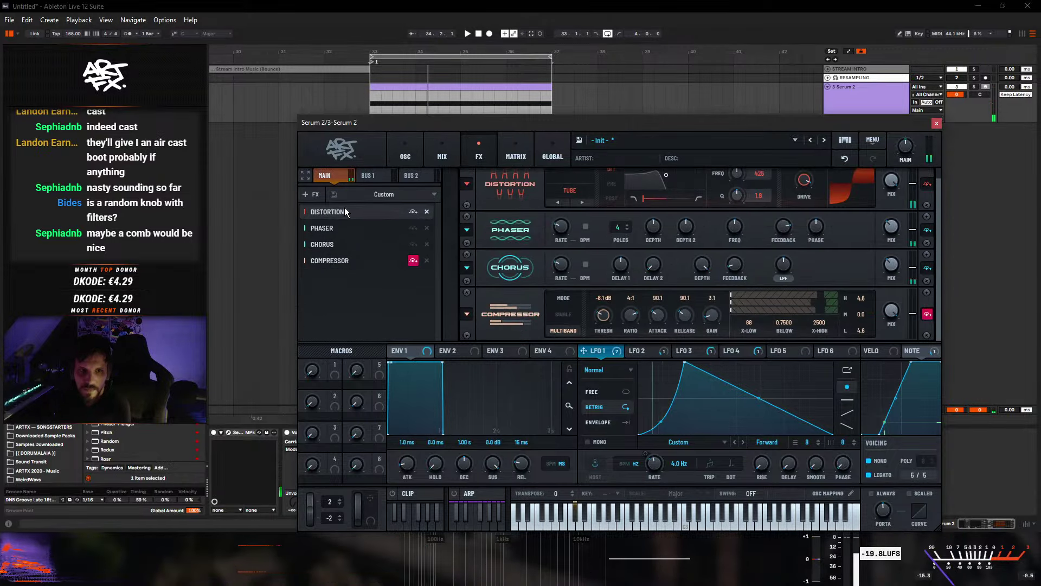
{"action": "scroll", "coordinate": [519, 214], "scroll_direction": "up", "scroll_amount": 1}
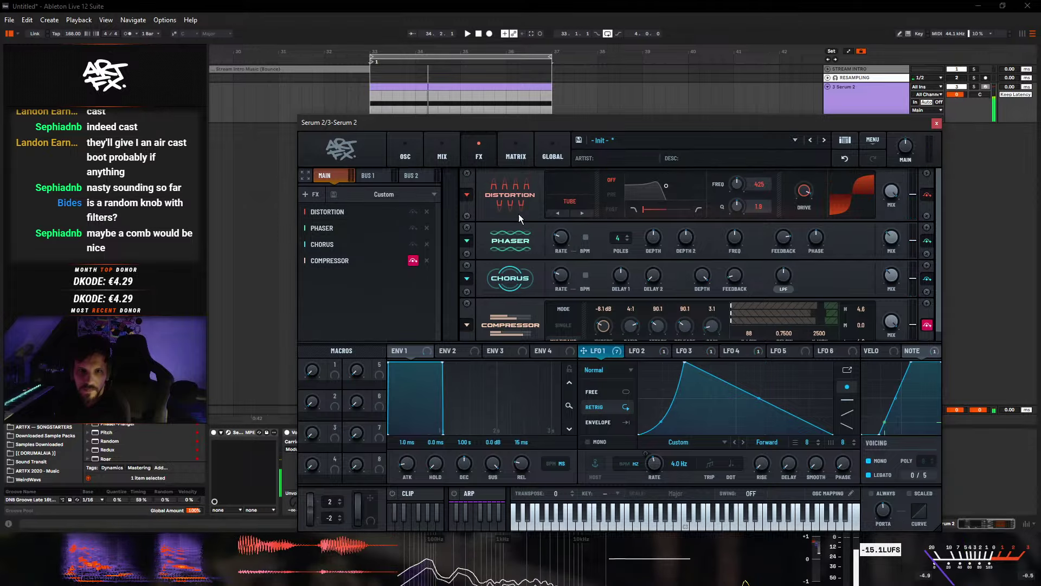
- Try the Asym distortion type and Overdrive with a stack of 2, then restore the Tube type
{"action": "left_click", "coordinate": [569, 195]}
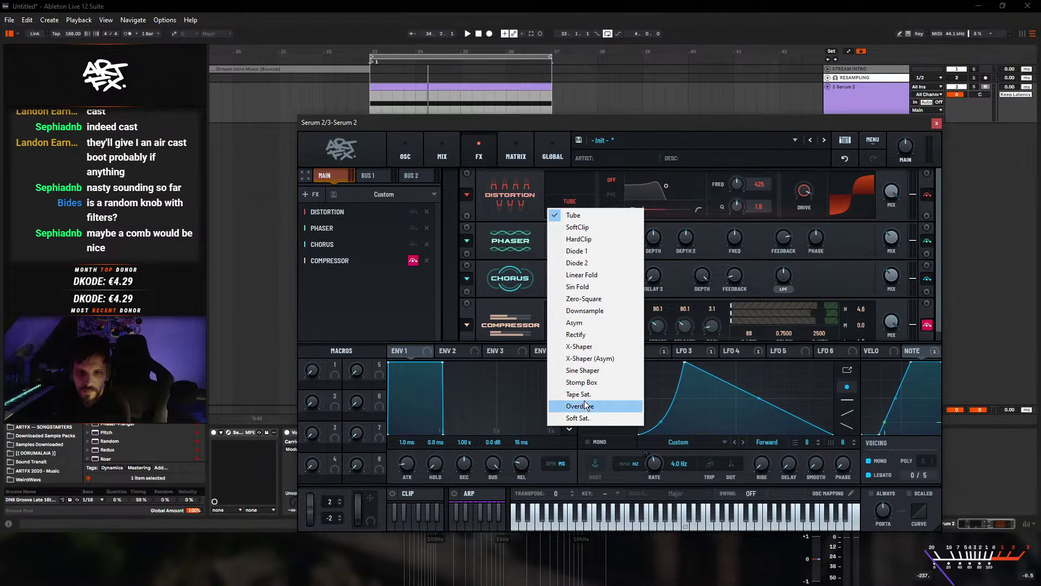
{"action": "left_click", "coordinate": [576, 322]}
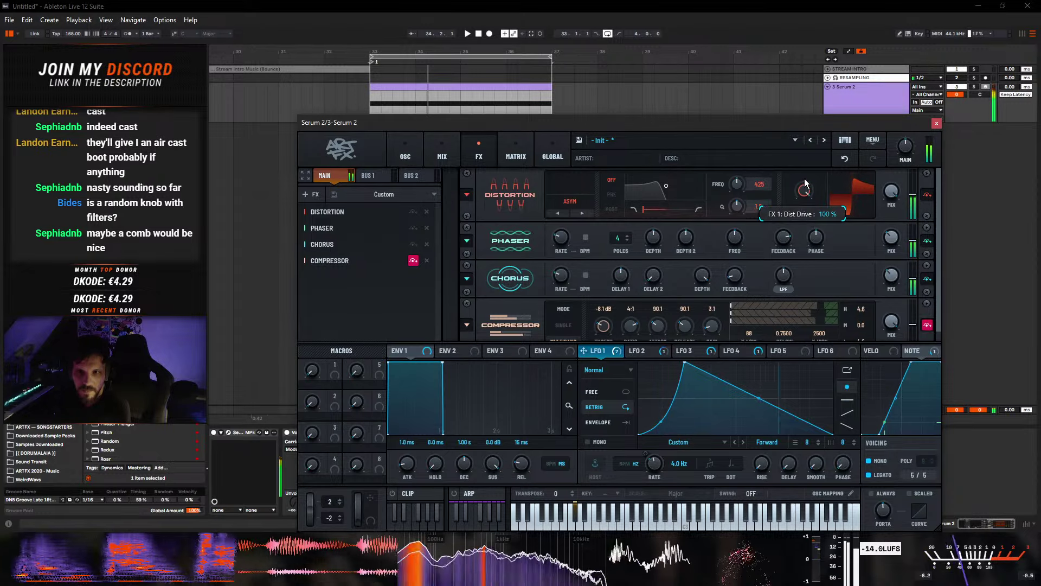
{"action": "left_click", "coordinate": [572, 198]}
{"action": "left_click", "coordinate": [580, 413]}
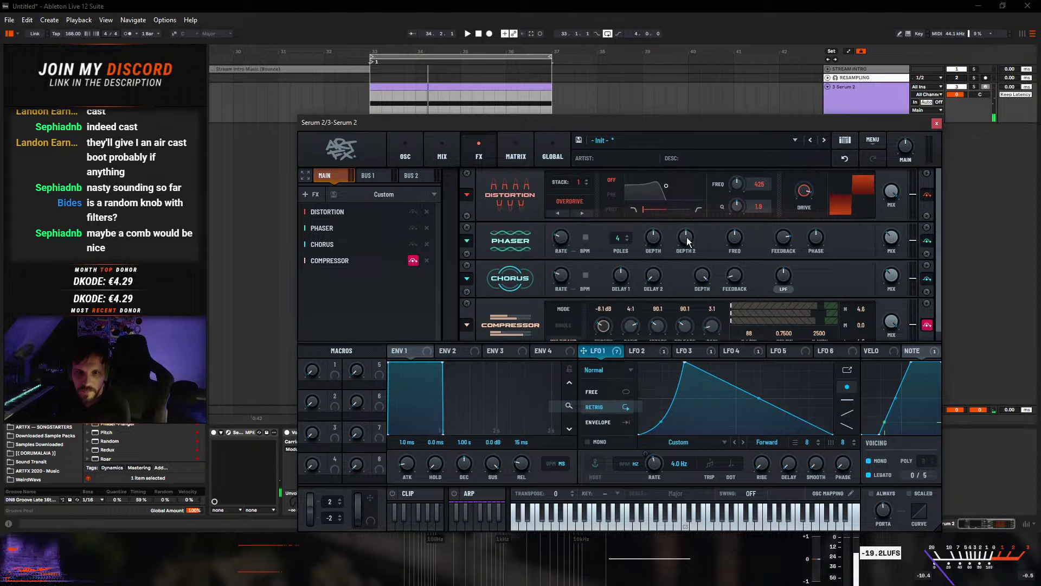
{"action": "left_click", "coordinate": [587, 180]}
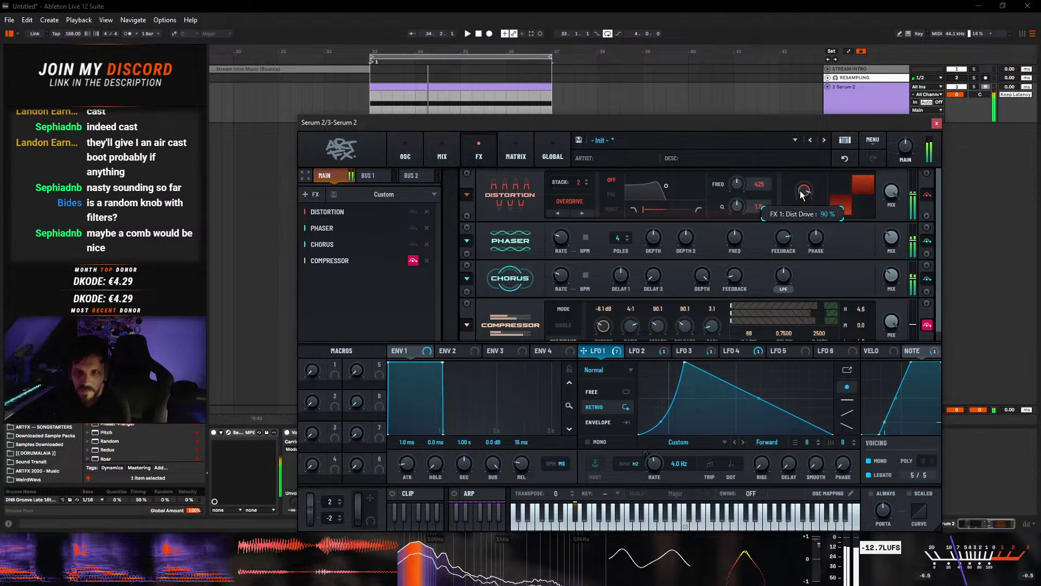
{"action": "left_click", "coordinate": [573, 200]}
{"action": "left_click", "coordinate": [581, 210]}
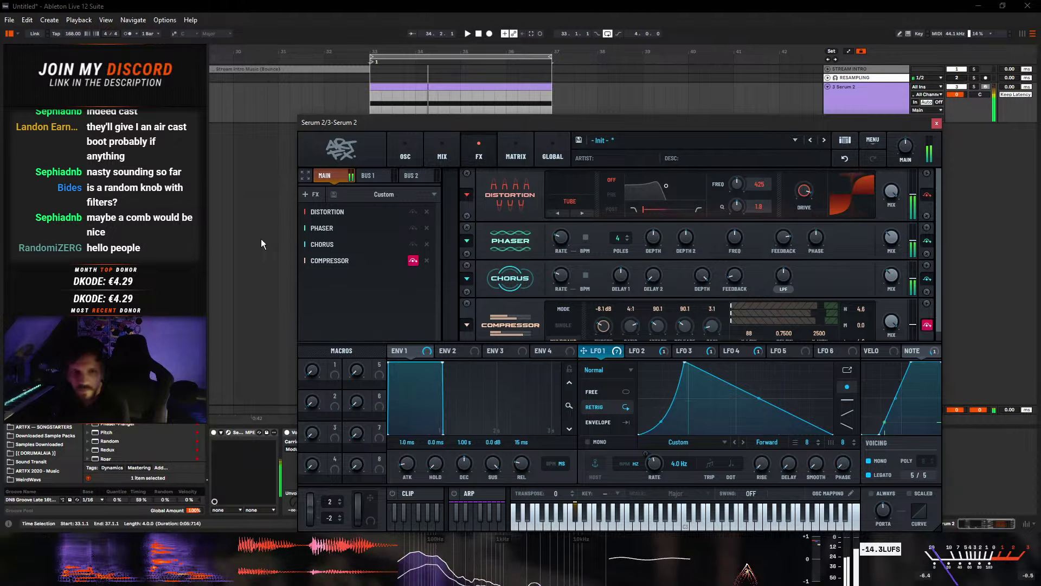
- Browse neighbouring wavetables for Oscillator A and load Softest Growl
{"action": "left_click", "coordinate": [417, 161]}
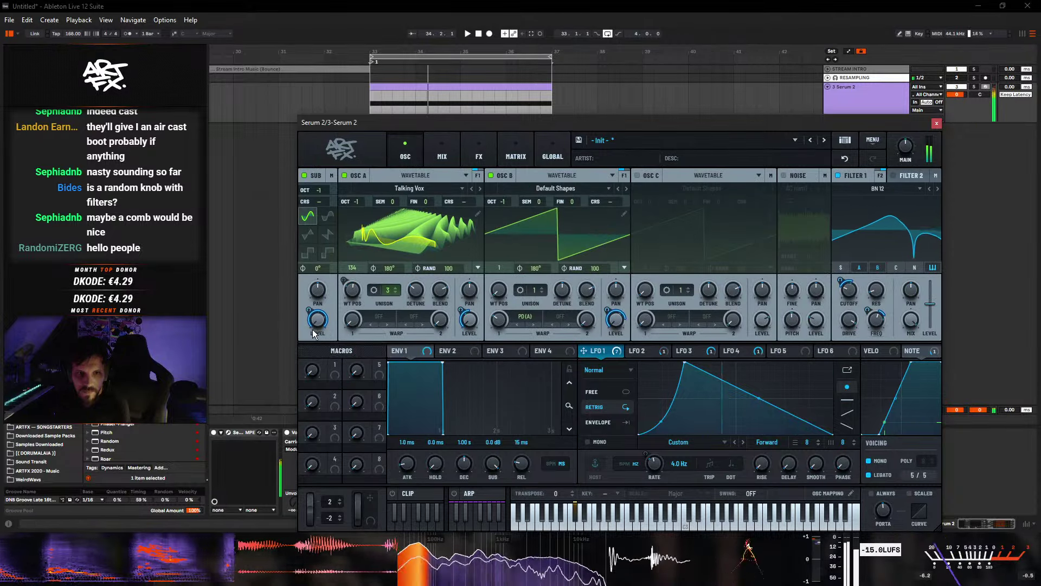
{"action": "mouse_move", "coordinate": [320, 301]}
{"action": "mouse_move", "coordinate": [308, 326]}
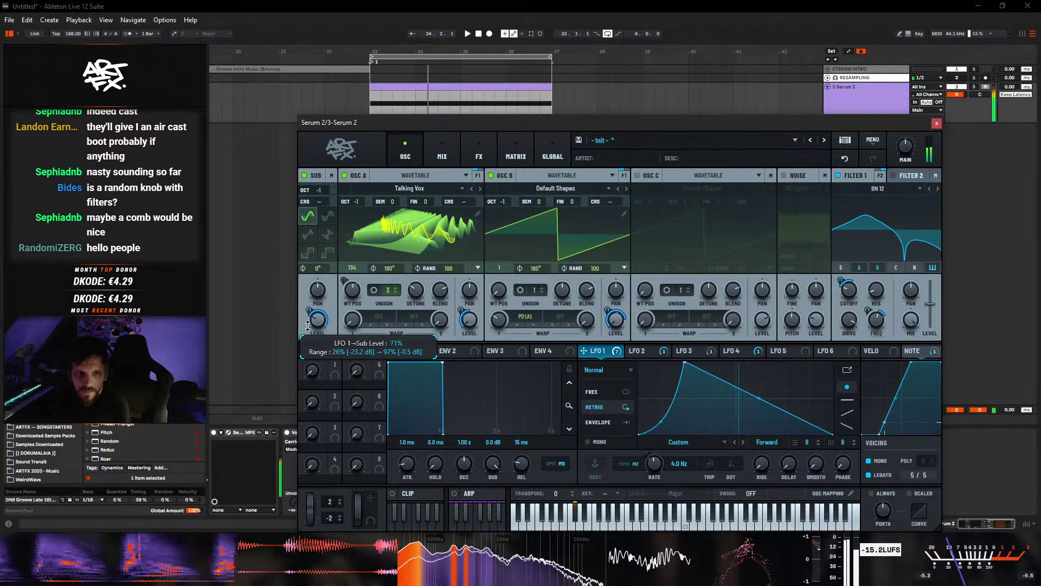
{"action": "left_click", "coordinate": [472, 188]}
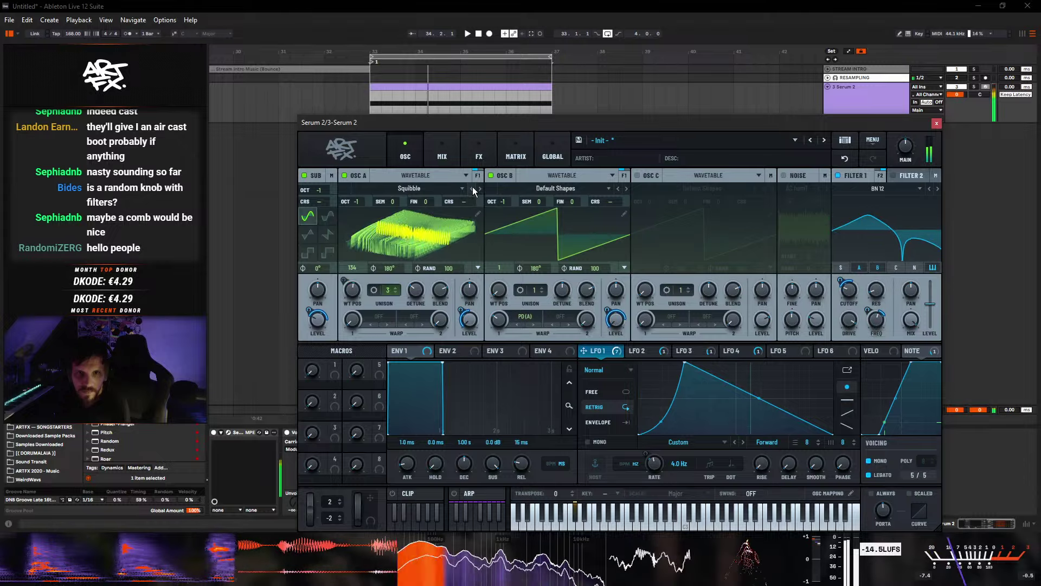
{"action": "left_click", "coordinate": [479, 188]}
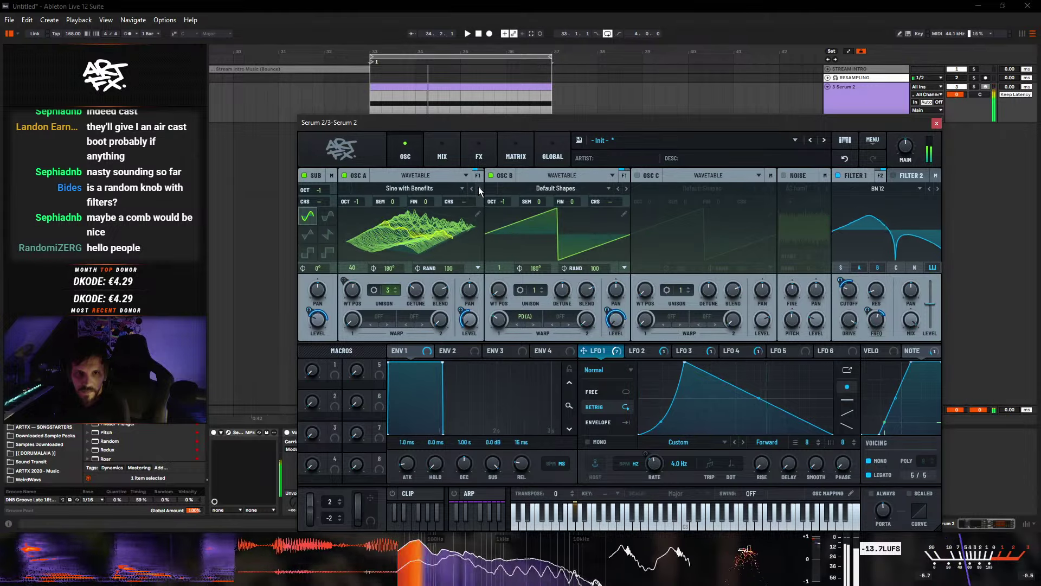
{"action": "left_click", "coordinate": [479, 188]}
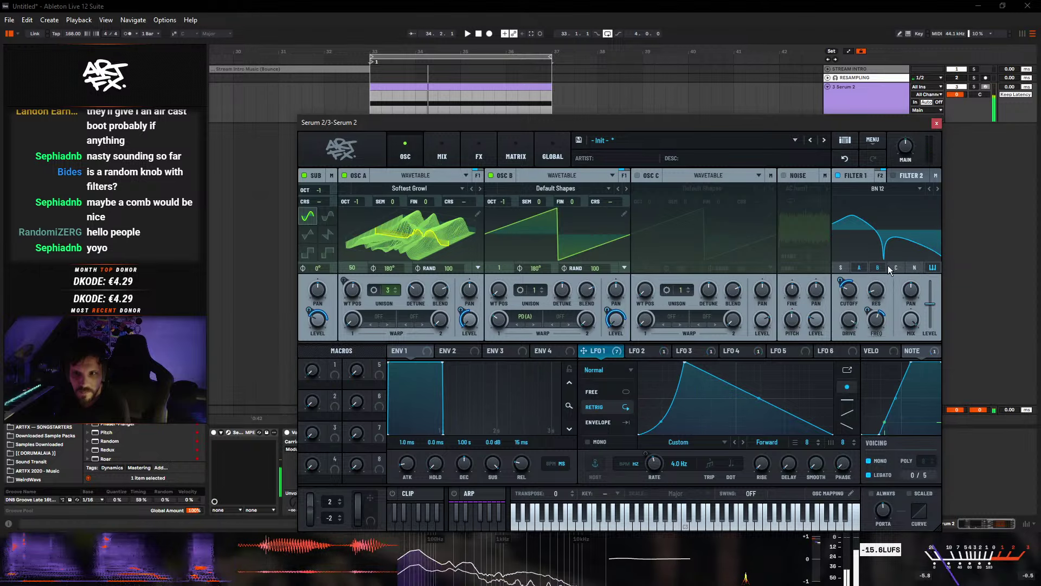
- Inspect Filter 2's cutoff and its modulators, and look over the mixer and the effects chain
{"action": "left_click", "coordinate": [911, 177]}
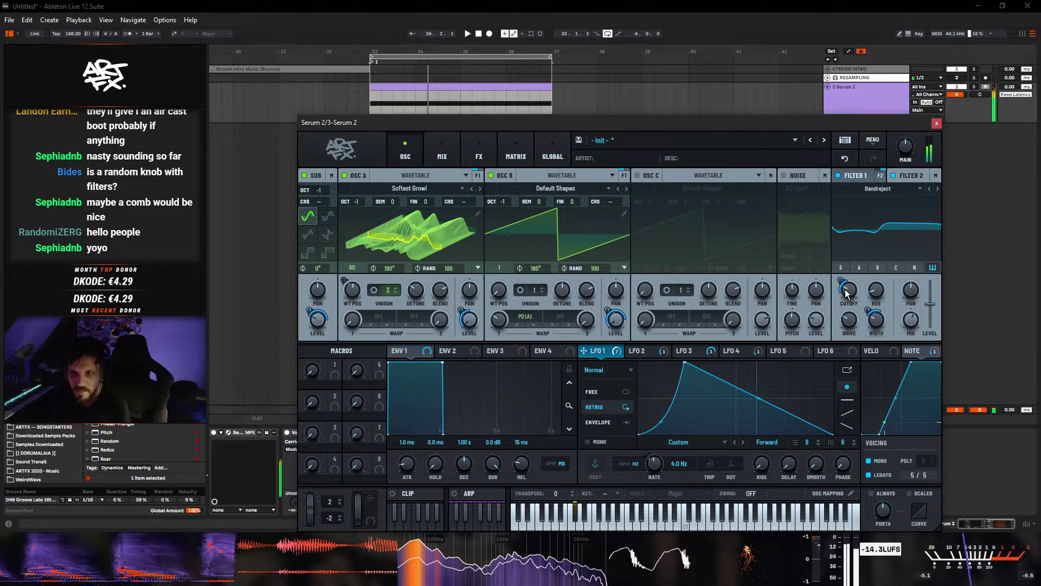
{"action": "mouse_move", "coordinate": [848, 294]}
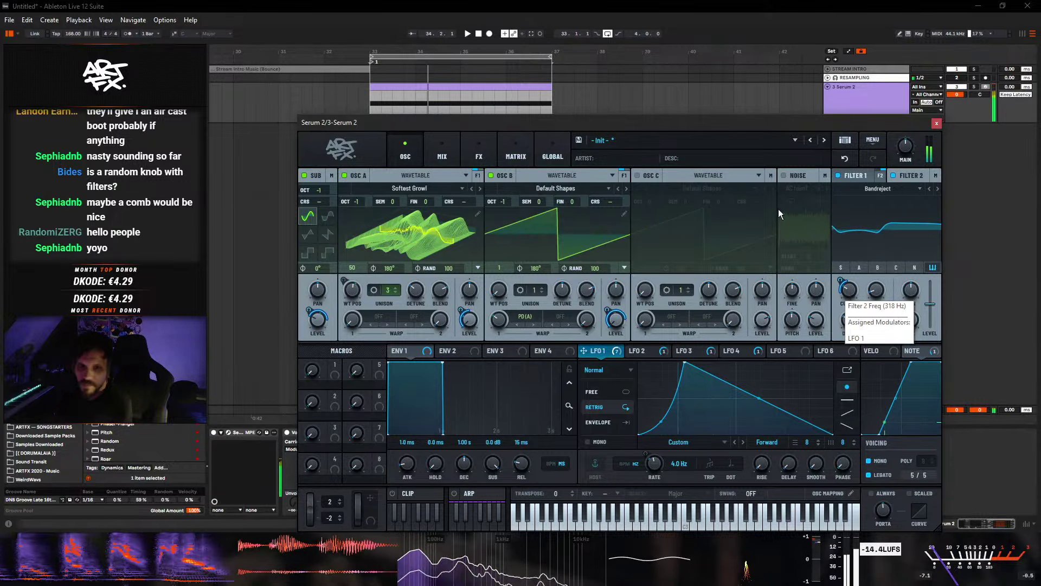
{"action": "left_click", "coordinate": [441, 152]}
{"action": "left_click", "coordinate": [479, 153]}
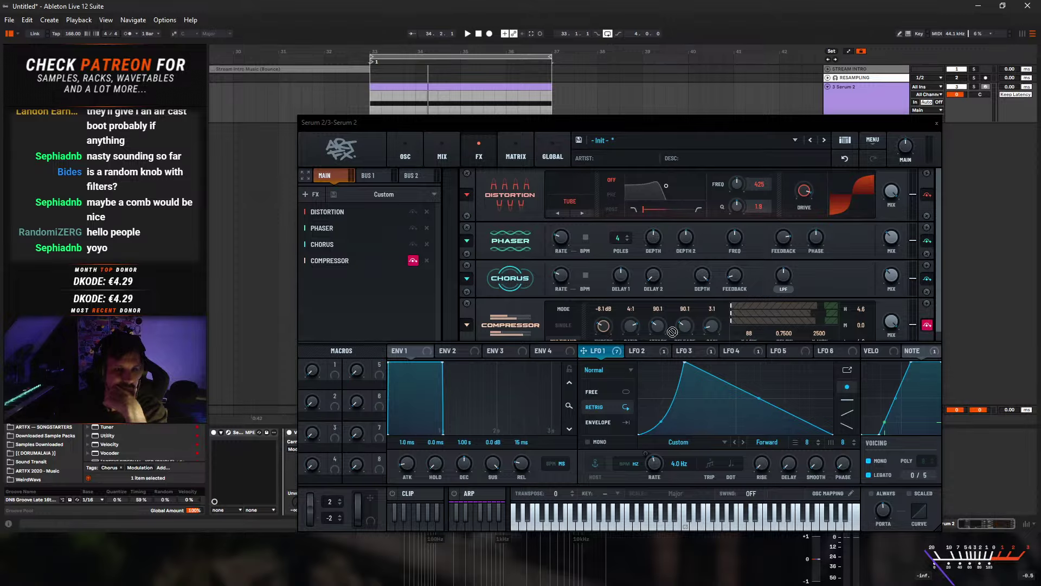
- Insert a Phaser-Flanger followed by a Chorus-Ensemble between the Vocoder and OTT, and play the loop
{"action": "scroll", "coordinate": [672, 331], "scroll_direction": "down", "scroll_amount": 1}
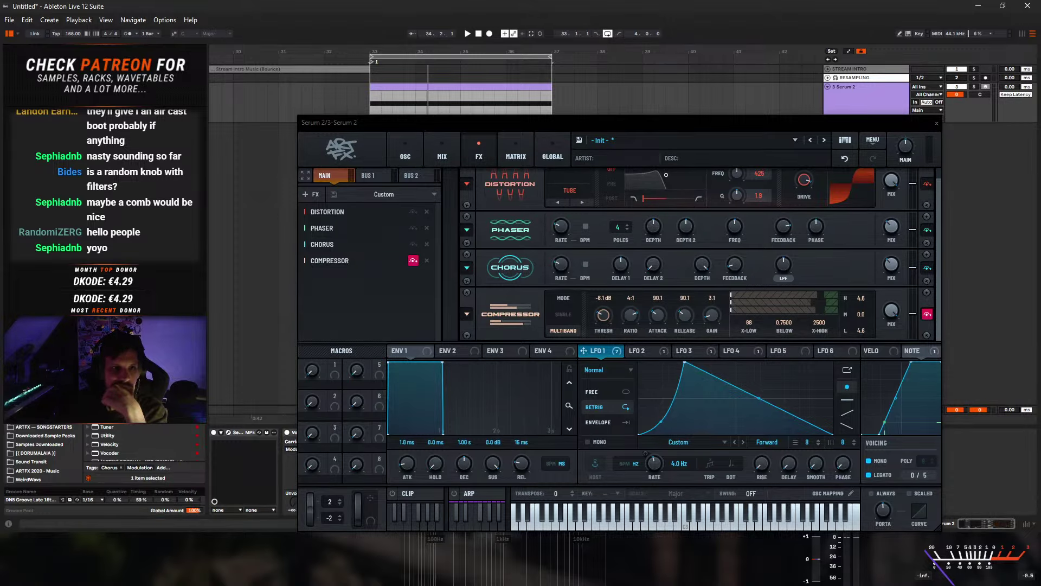
{"action": "left_click", "coordinate": [935, 124]}
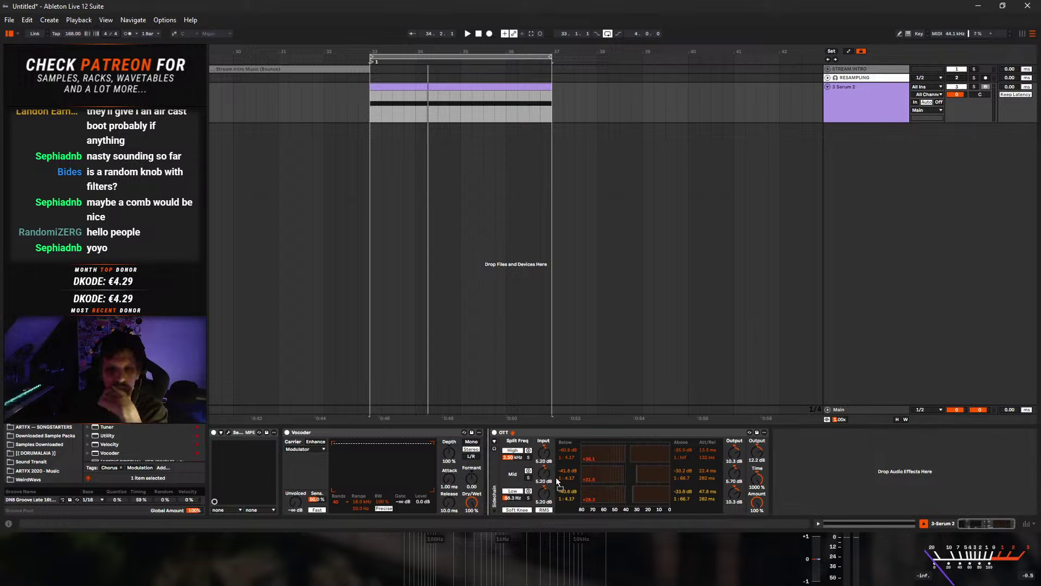
{"action": "left_click_drag", "start_coordinate": [559, 481], "coordinate": [546, 452]}
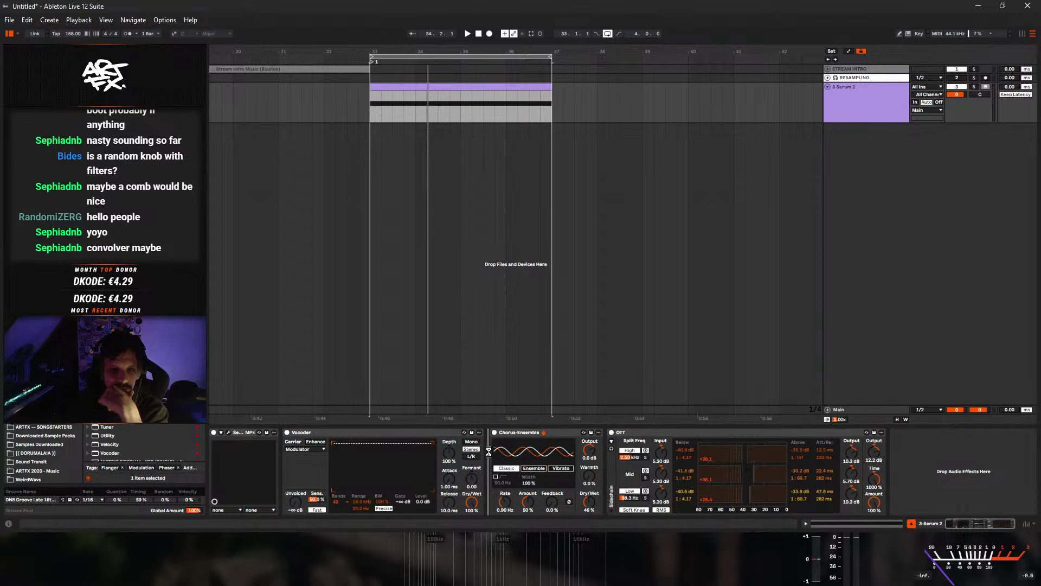
{"action": "left_click_drag", "start_coordinate": [489, 450], "coordinate": [544, 476]}
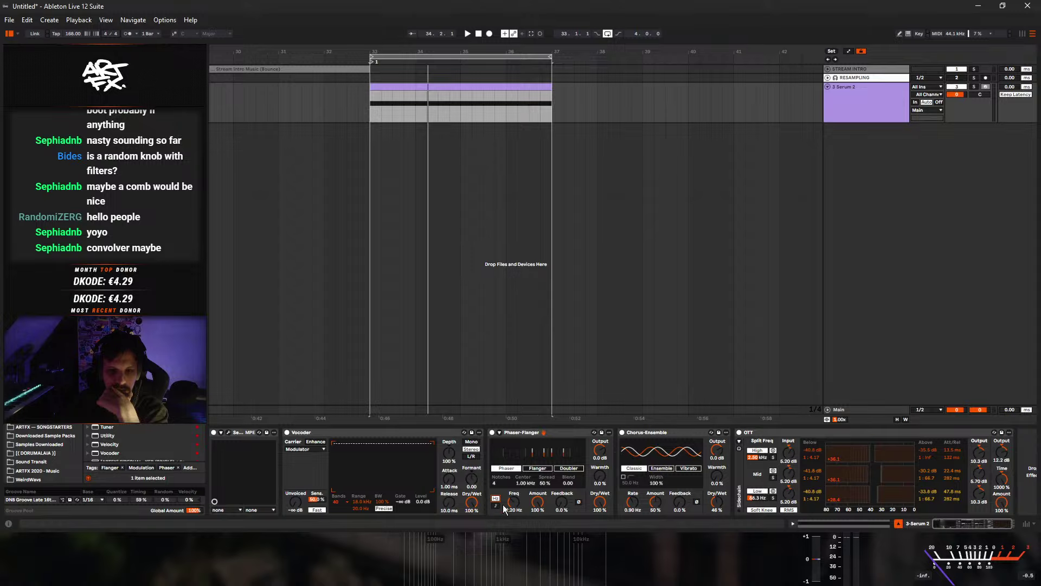
{"action": "left_click", "coordinate": [467, 34]}
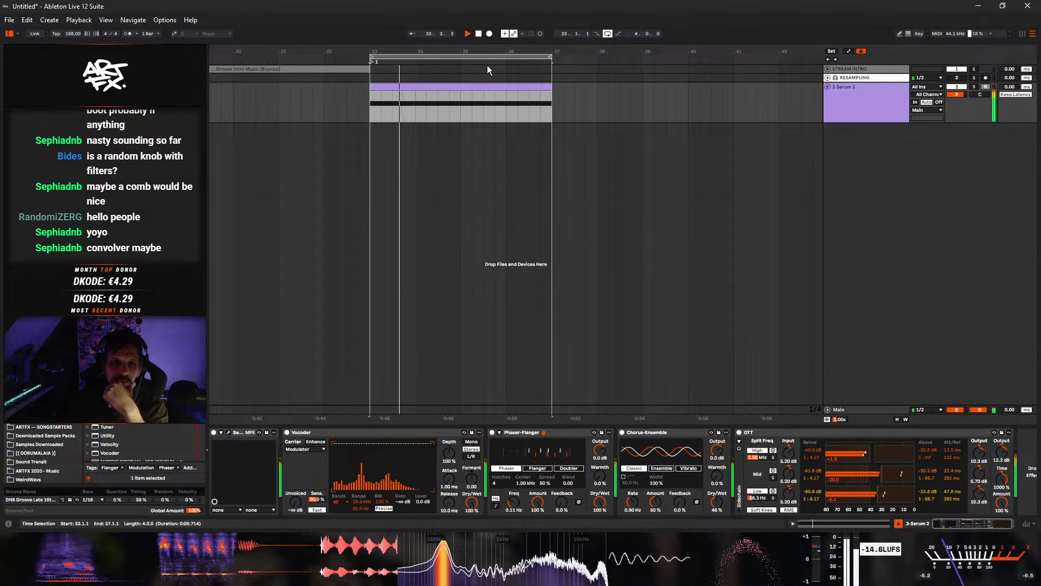
- Transpose the Serum 2 clip's C#3 note down two octaves to C#1 and play the loop
{"action": "double_click", "coordinate": [471, 86]}
{"action": "left_click_drag", "start_coordinate": [511, 350], "coordinate": [524, 438]}
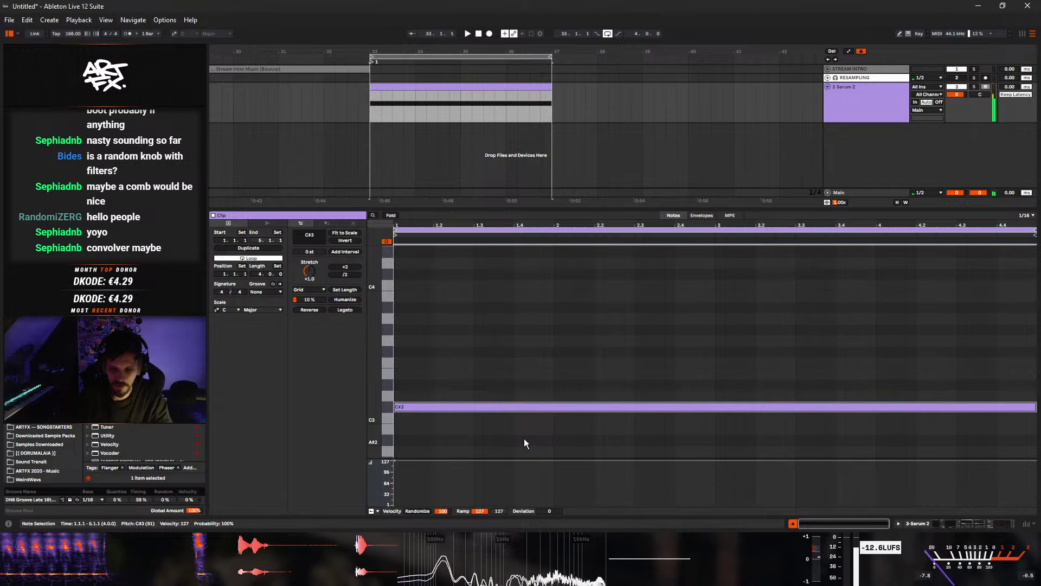
{"action": "key", "text": "shift+Down"}
{"action": "key", "text": "shift+Down"}
{"action": "key", "text": "space"}
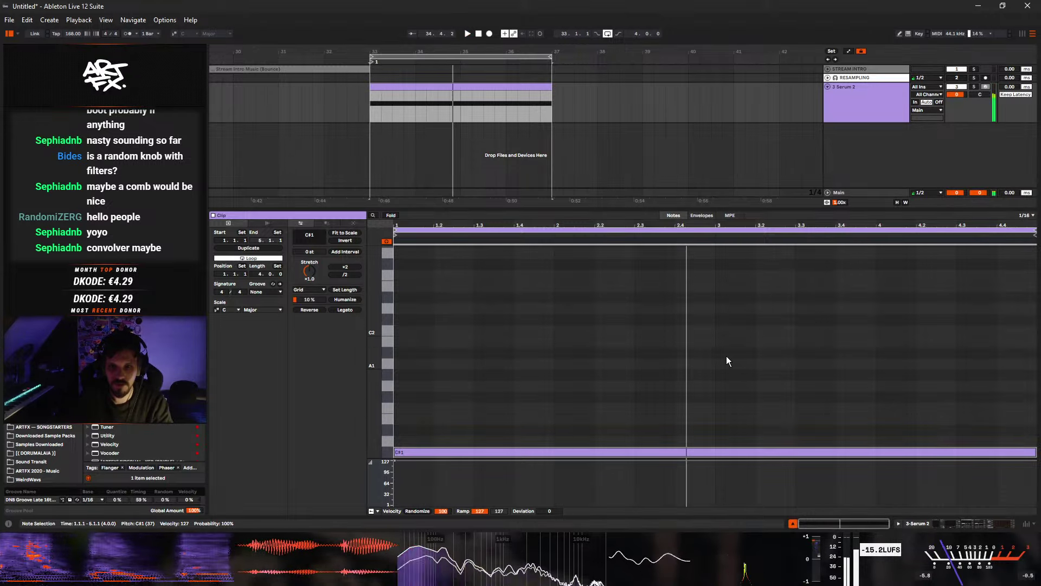
- Add an A1 note starting at bar 3 and a G#1 note filling bar 4, and return to the device chain
{"action": "key", "text": "space"}
{"action": "left_click_drag", "start_coordinate": [719, 363], "coordinate": [1017, 366]}
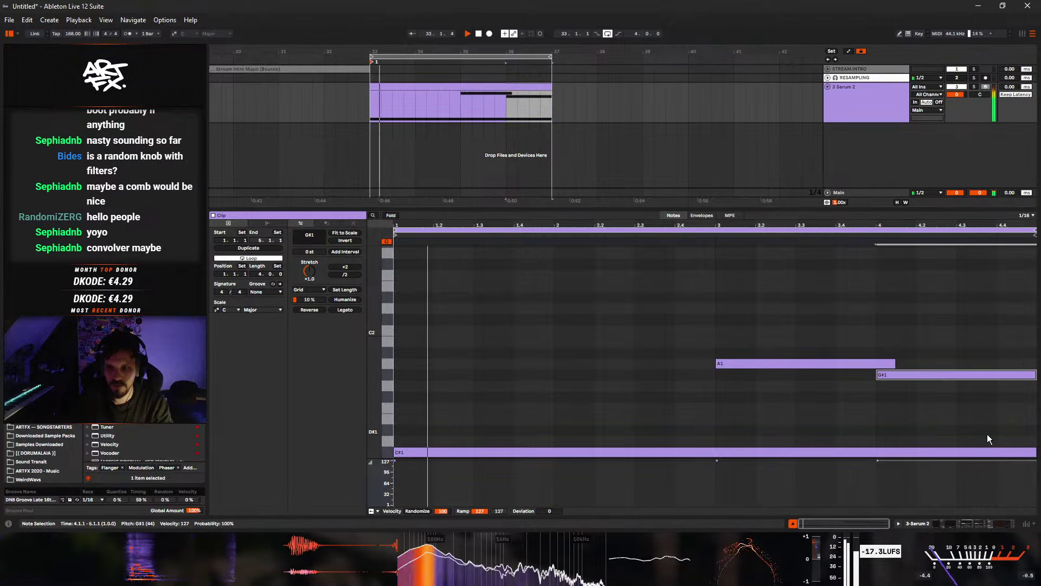
{"action": "left_click", "coordinate": [988, 526]}
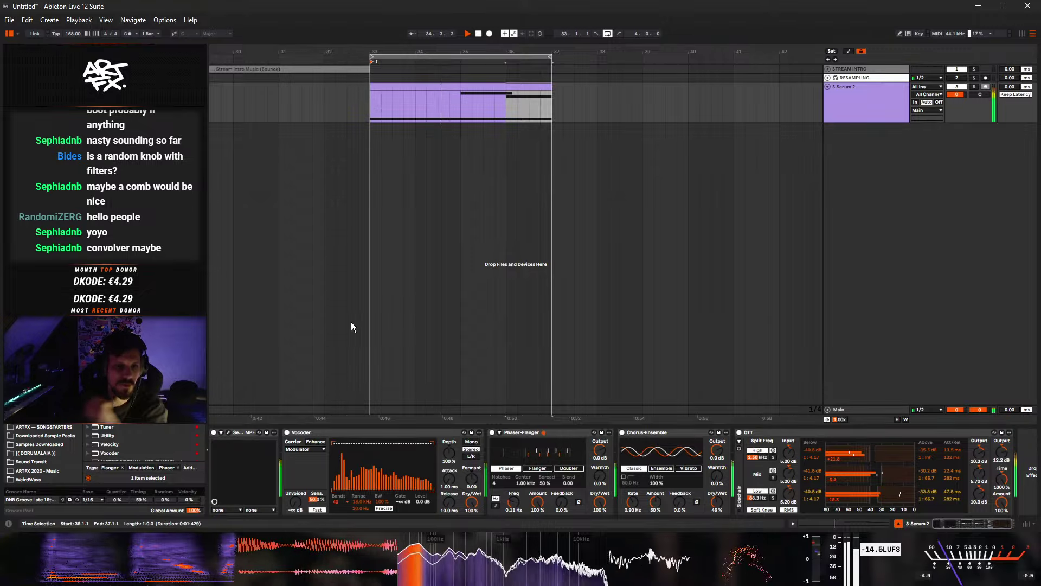
- Activate the Compressor in Serum 2's main effects to compare the sound, and remove it from the chain
{"action": "left_click", "coordinate": [228, 432]}
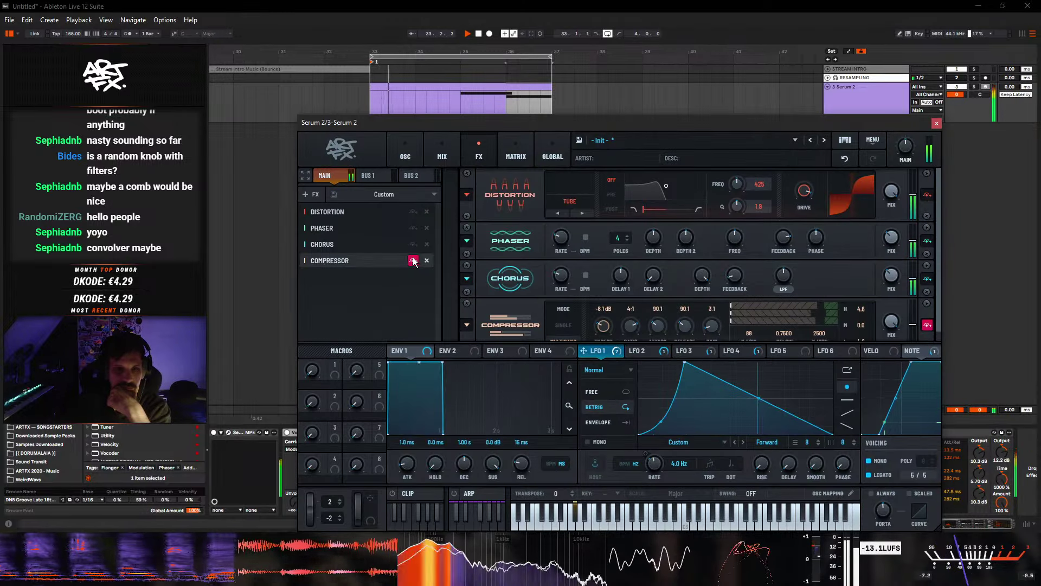
{"action": "left_click", "coordinate": [413, 261]}
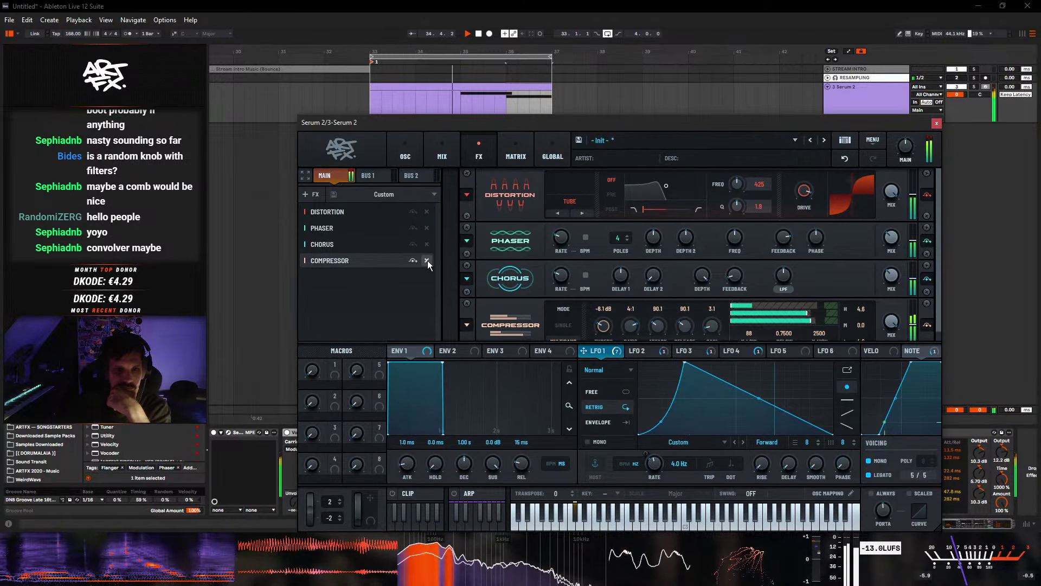
{"action": "left_click", "coordinate": [427, 260]}
{"action": "left_click", "coordinate": [936, 124]}
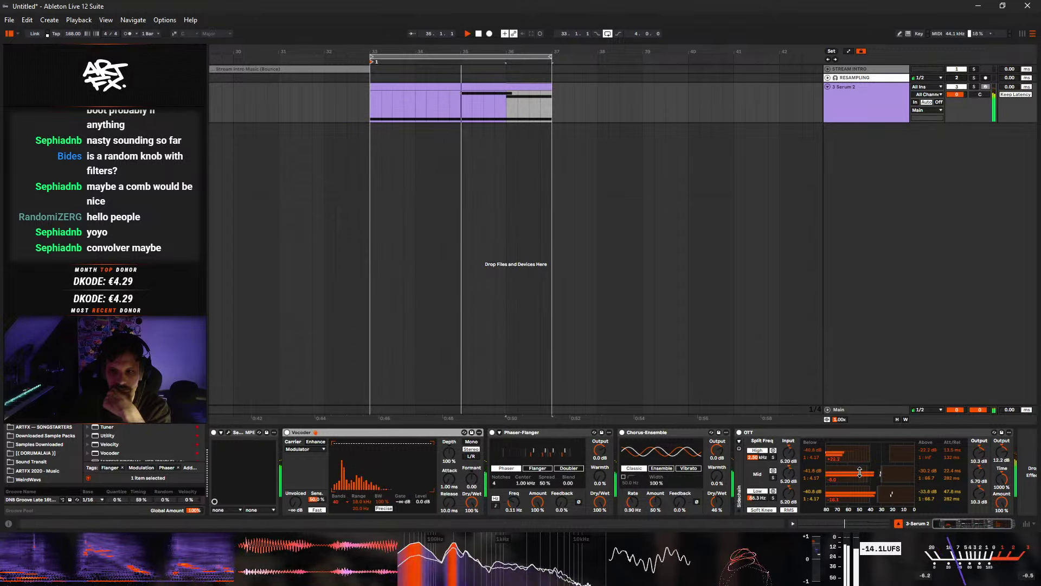
- Raise OTT's Below thresholds and insert a Utility with Bass Mono on between Chorus-Ensemble and OTT
{"action": "mouse_move", "coordinate": [882, 475]}
{"action": "left_mouse_down"}
{"action": "mouse_move", "coordinate": [901, 474]}
{"action": "mouse_move", "coordinate": [890, 492]}
{"action": "mouse_move", "coordinate": [900, 493]}
{"action": "mouse_move", "coordinate": [890, 493]}
{"action": "left_mouse_up"}
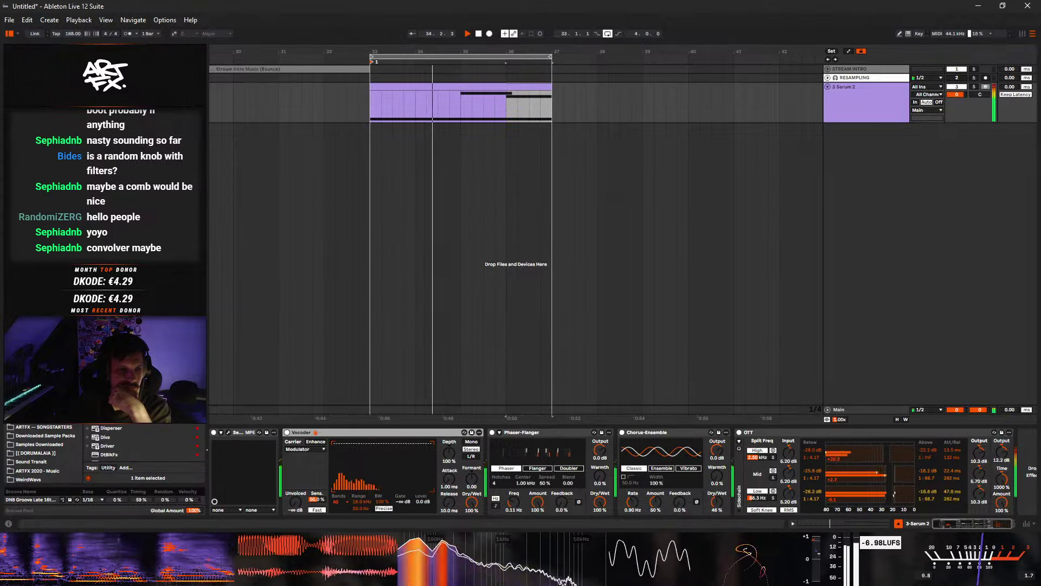
{"action": "scroll", "coordinate": [1034, 477], "scroll_direction": "down", "scroll_amount": 1}
{"action": "left_click_drag", "start_coordinate": [1035, 478], "coordinate": [762, 455]}
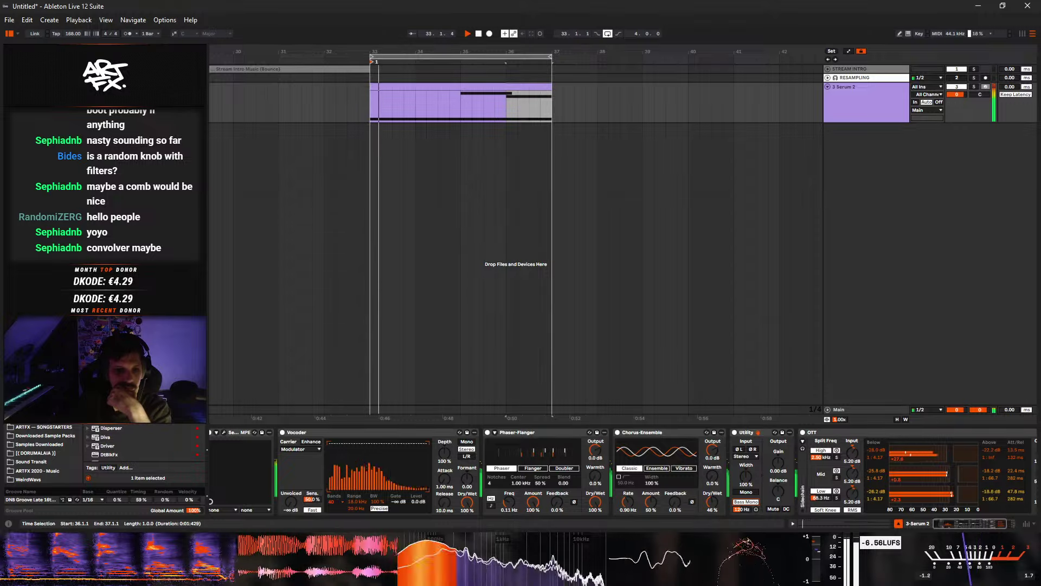
- Insert an Erosion in Wide Noise mode between Serum 2 and the Vocoder, and adjust its frequency, width and amount
{"action": "scroll", "coordinate": [141, 444], "scroll_direction": "up", "scroll_amount": 5}
{"action": "scroll", "coordinate": [141, 442], "scroll_direction": "up", "scroll_amount": 2}
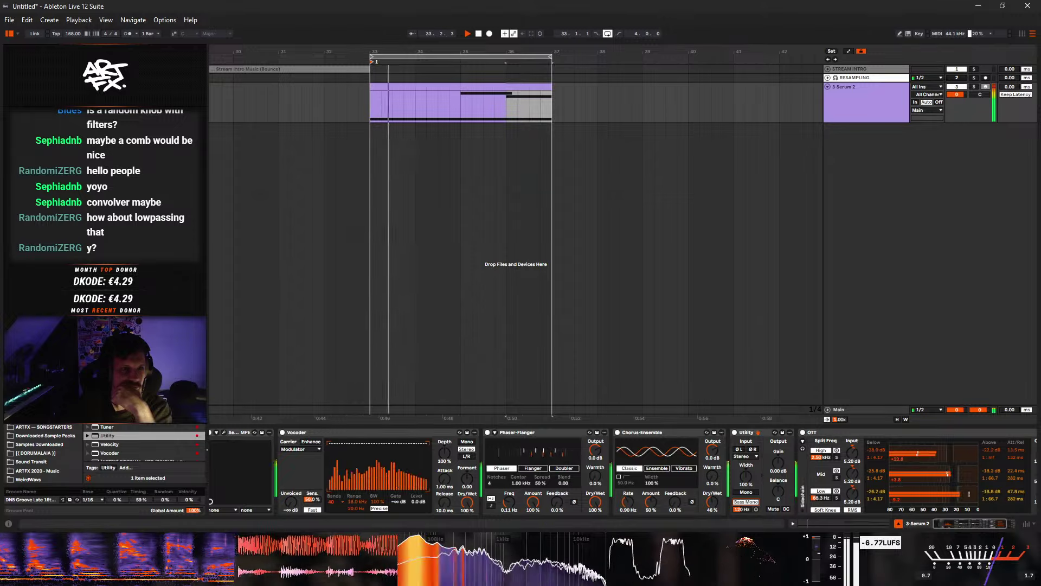
{"action": "left_click", "coordinate": [362, 465]}
{"action": "left_click_drag", "start_coordinate": [362, 466], "coordinate": [349, 469]}
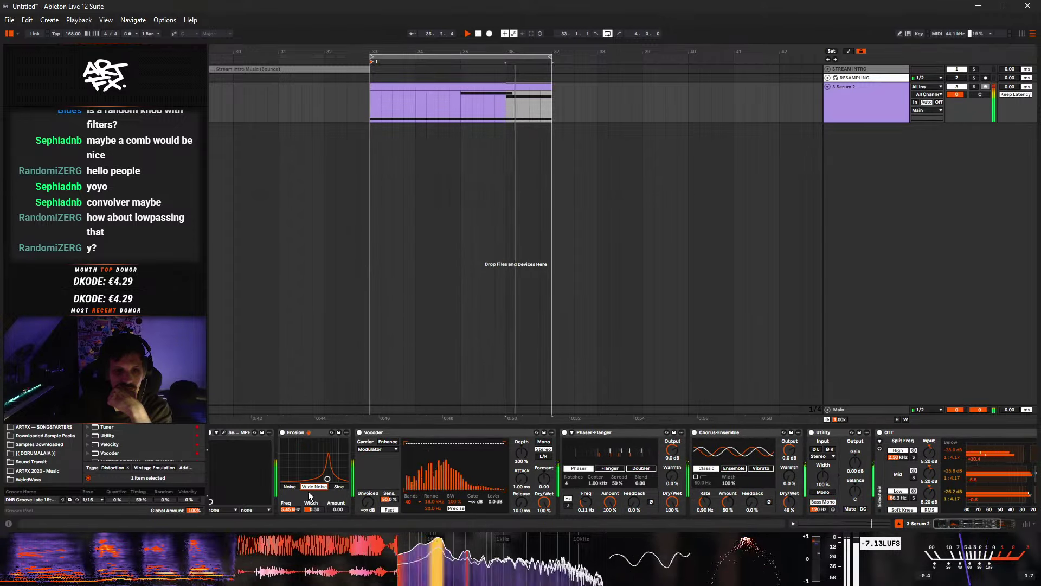
{"action": "left_click_drag", "start_coordinate": [331, 512], "coordinate": [317, 472]}
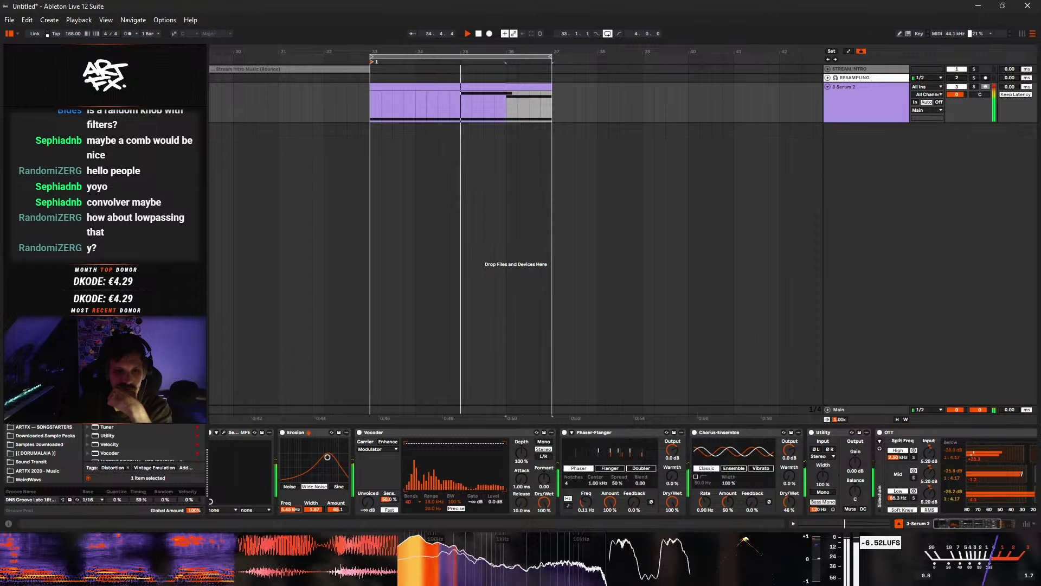
{"action": "left_click_drag", "start_coordinate": [290, 510], "coordinate": [336, 505]}
{"action": "left_click_drag", "start_coordinate": [311, 455], "coordinate": [312, 459]}
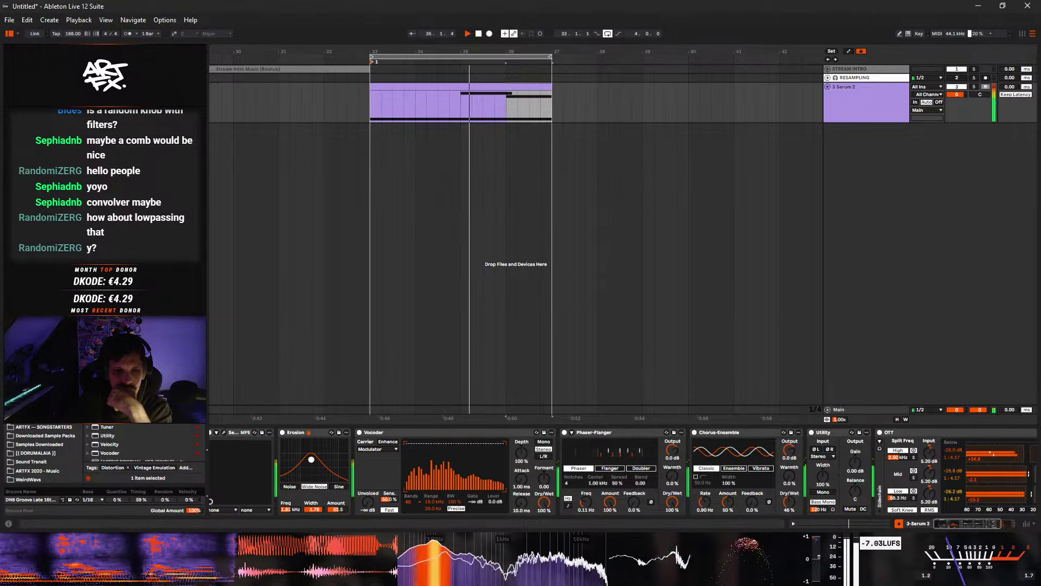
- Move the Phaser-Flanger ahead of the Vocoder with 42 notches and a 0.04 Hz rate, and lower its amount and dry/wet
{"action": "left_click_drag", "start_coordinate": [587, 428], "coordinate": [380, 432]}
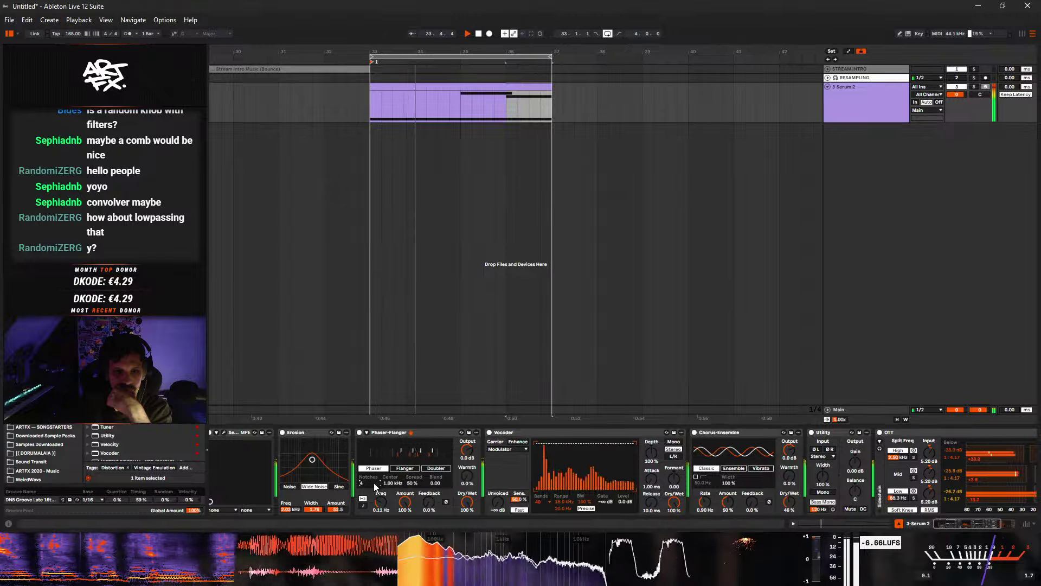
{"action": "left_click_drag", "start_coordinate": [371, 484], "coordinate": [372, 461]}
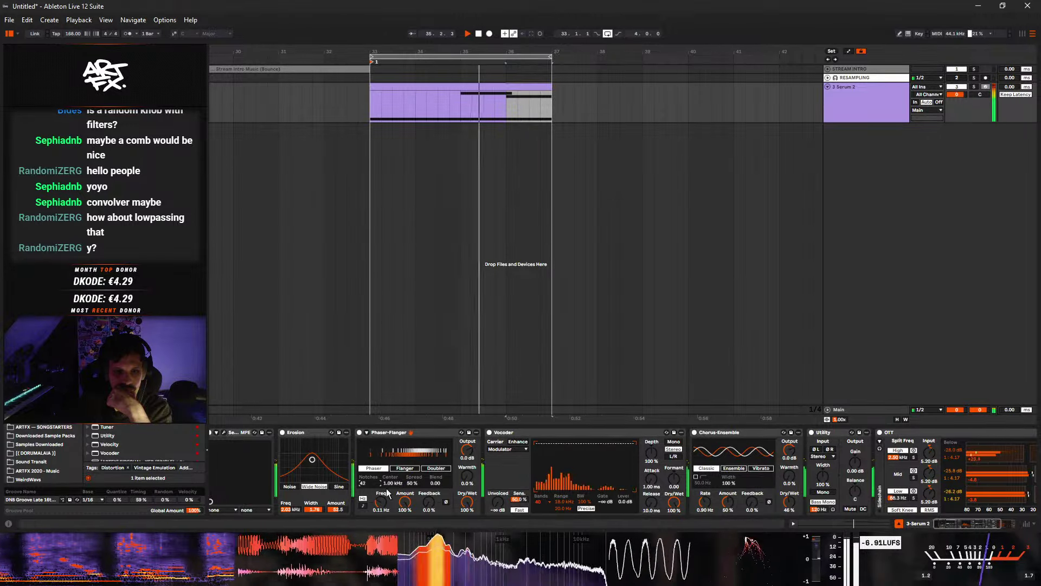
{"action": "left_click_drag", "start_coordinate": [467, 502], "coordinate": [467, 521]}
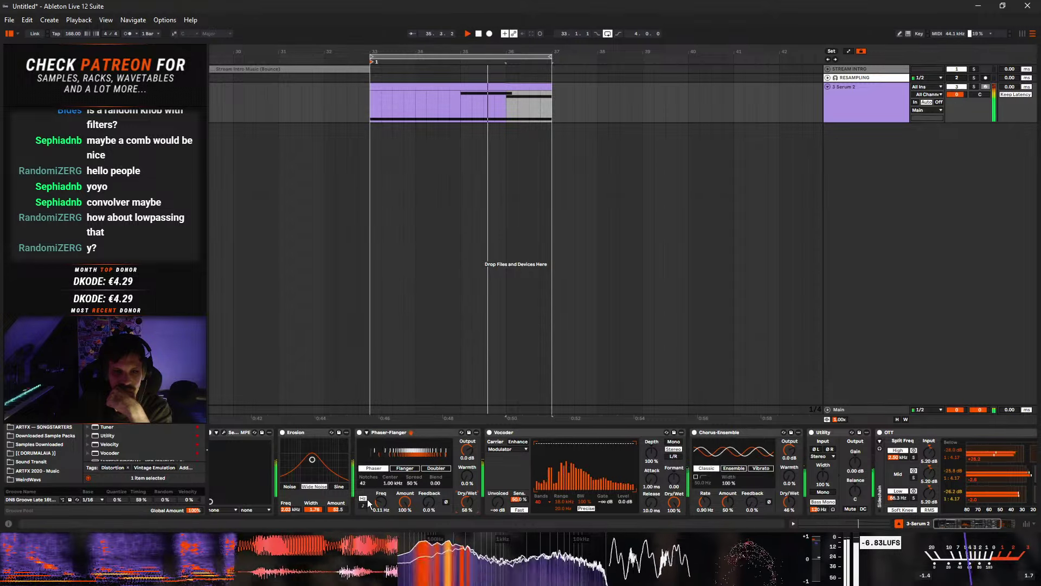
{"action": "mouse_move", "coordinate": [381, 502]}
{"action": "left_mouse_down"}
{"action": "mouse_move", "coordinate": [381, 484]}
{"action": "mouse_move", "coordinate": [381, 508]}
{"action": "left_mouse_up"}
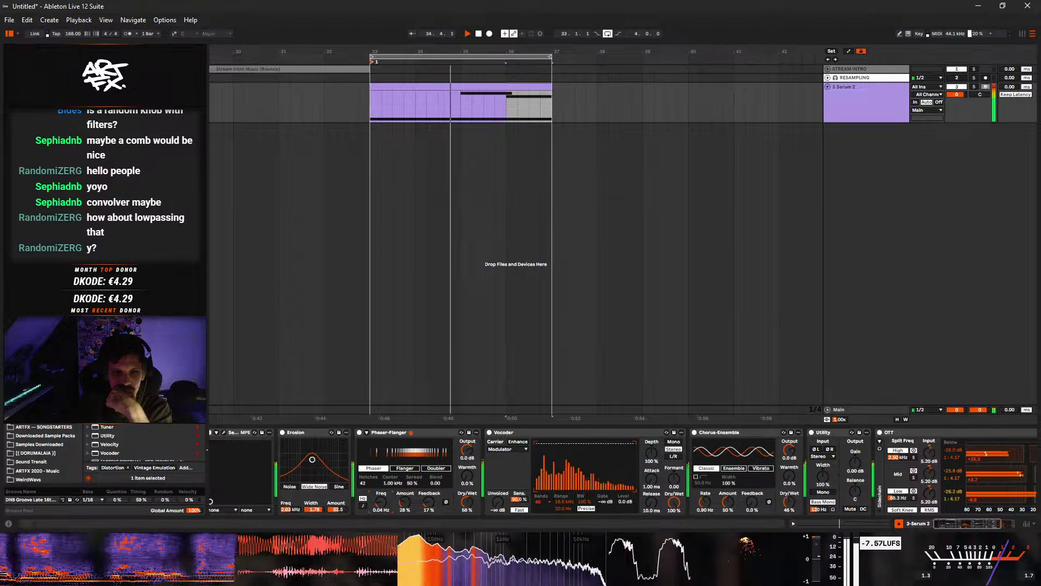
- Browse Oscillator A's wavetables to load RMrK1 Tine, and adjust Filter 2's cutoff to about 2978 Hz
{"action": "left_click", "coordinate": [222, 432]}
{"action": "left_click", "coordinate": [406, 146]}
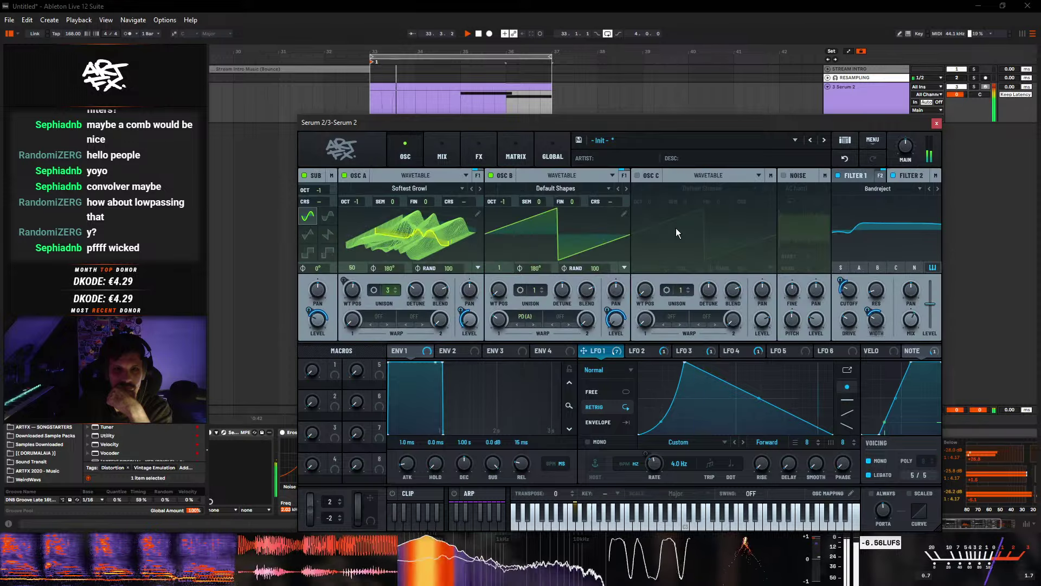
{"action": "left_click", "coordinate": [470, 188]}
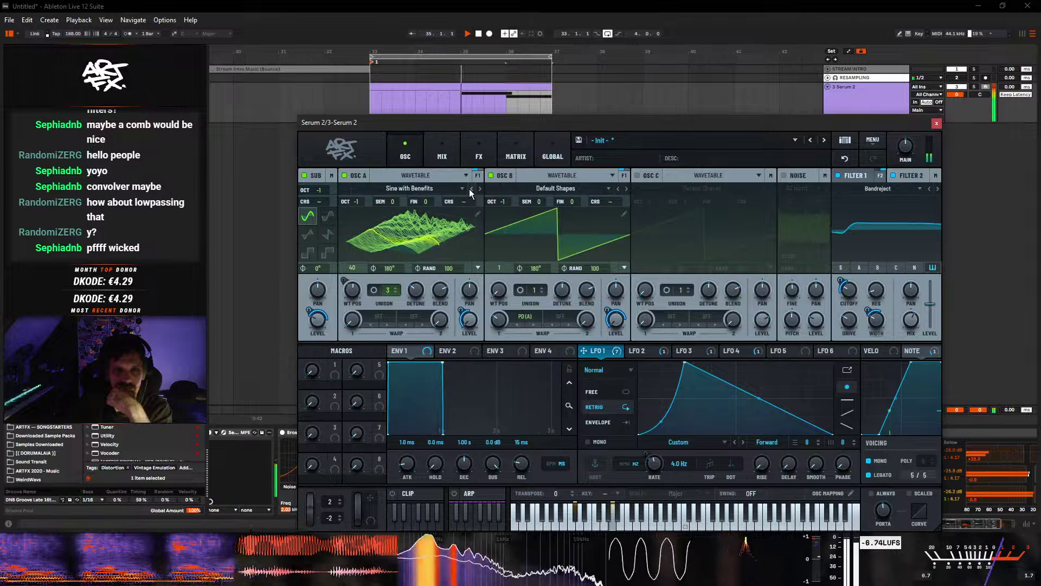
{"action": "left_click", "coordinate": [470, 188]}
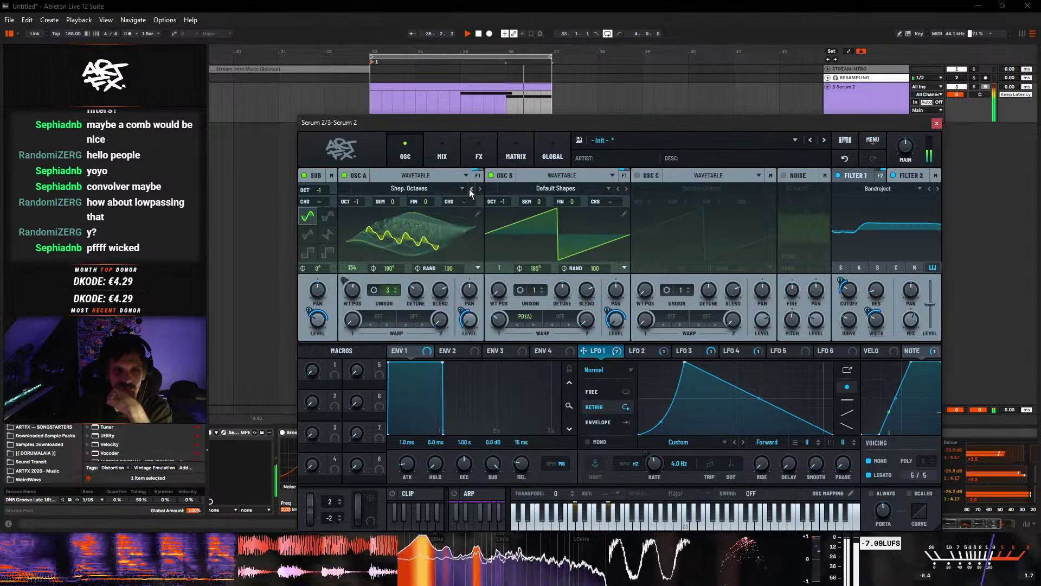
{"action": "left_click", "coordinate": [469, 189]}
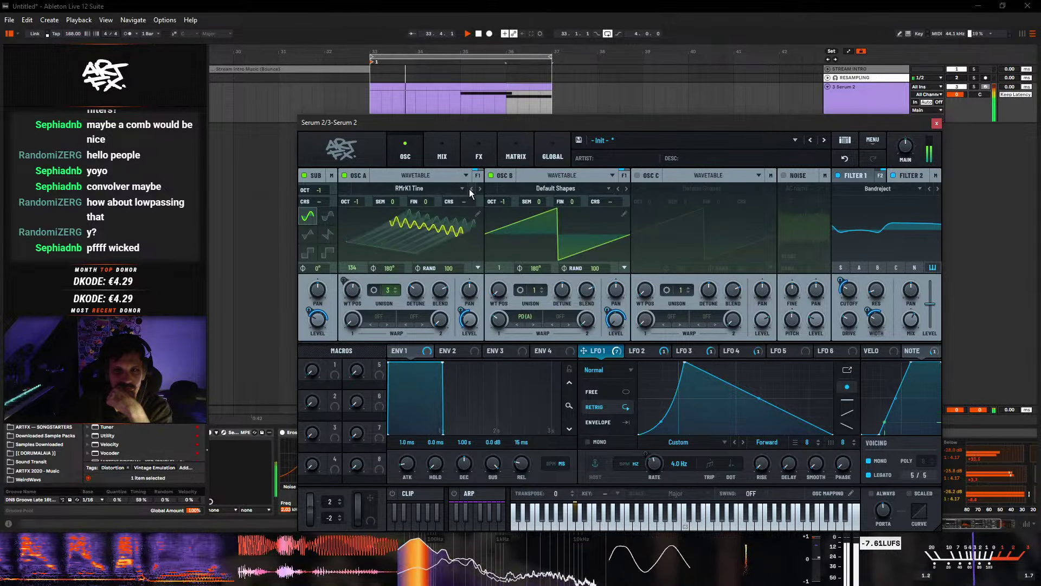
{"action": "mouse_move", "coordinate": [850, 291]}
{"action": "mouse_move", "coordinate": [852, 257]}
{"action": "left_mouse_down"}
{"action": "mouse_move", "coordinate": [851, 247]}
{"action": "mouse_move", "coordinate": [850, 284]}
{"action": "mouse_move", "coordinate": [848, 258]}
{"action": "left_mouse_up"}
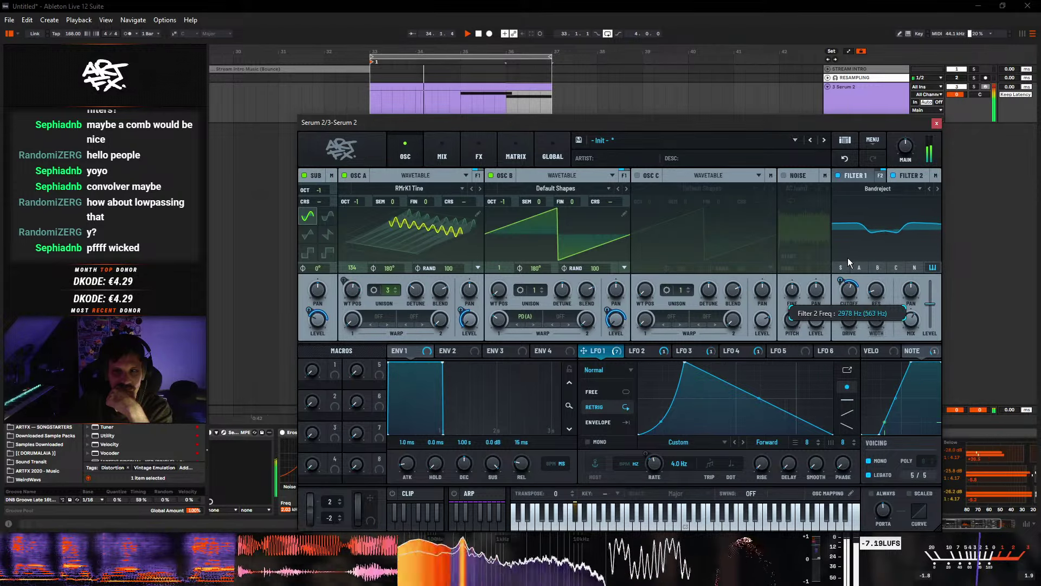
- Try the Vocoder's Enhance option and a formant shift on the playing loop
{"action": "key", "text": "ctrl+alt+p"}
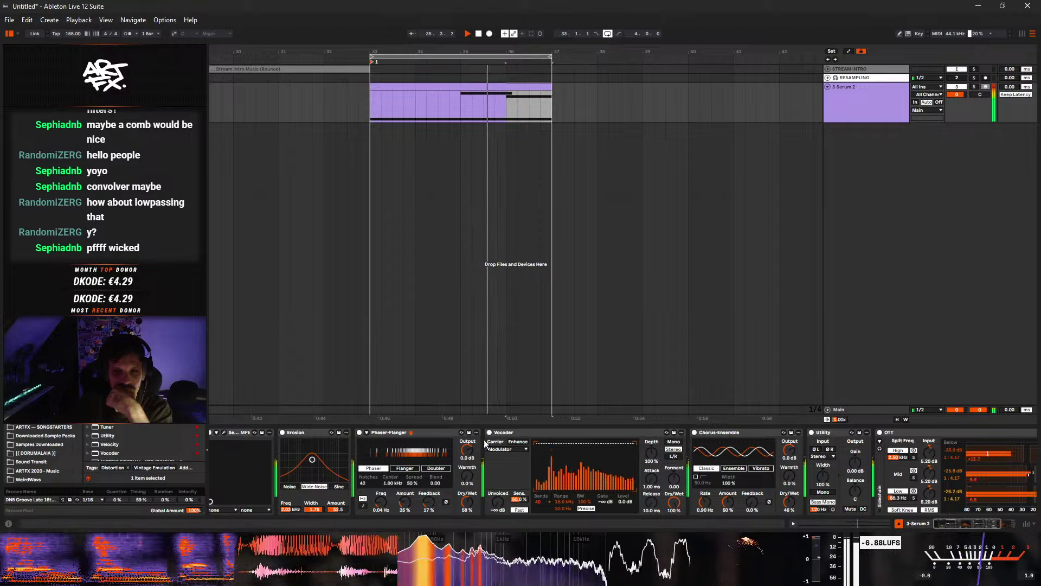
{"action": "left_click", "coordinate": [518, 442]}
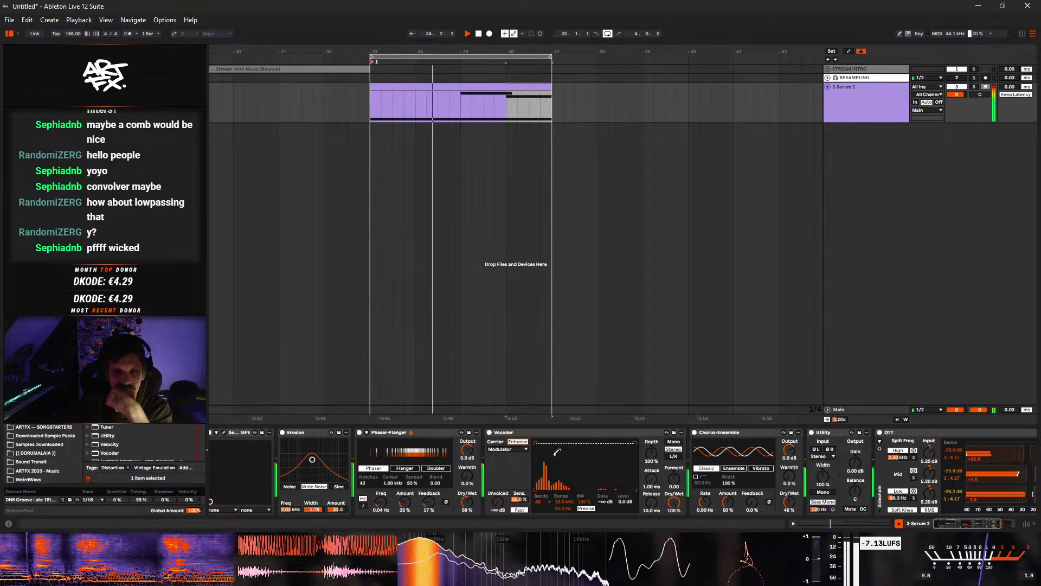
{"action": "left_click_drag", "start_coordinate": [674, 479], "coordinate": [673, 483]}
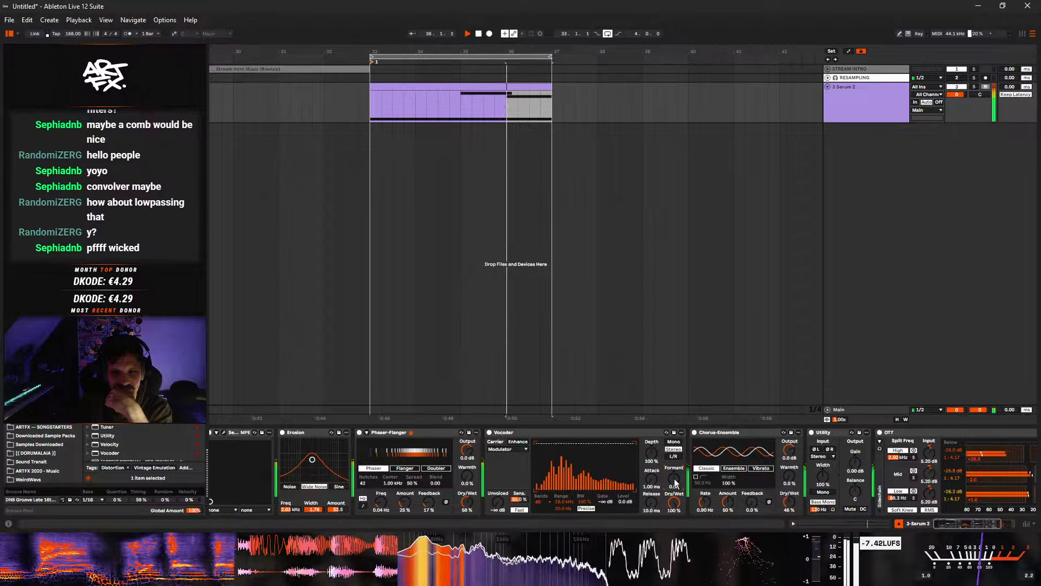
- Set LFO 1's rate to 6.0 Hz and reshape its curve with an earlier peak and a longer, curved decay
{"action": "left_click", "coordinate": [223, 432]}
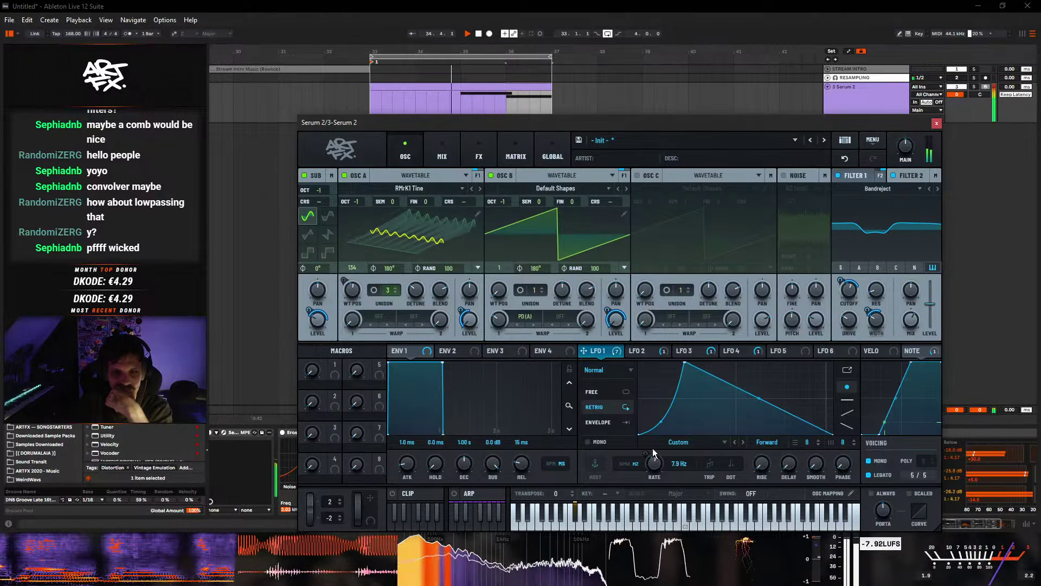
{"action": "mouse_move", "coordinate": [653, 448]}
{"action": "left_mouse_down"}
{"action": "mouse_move", "coordinate": [648, 438]}
{"action": "mouse_move", "coordinate": [647, 448]}
{"action": "left_mouse_up"}
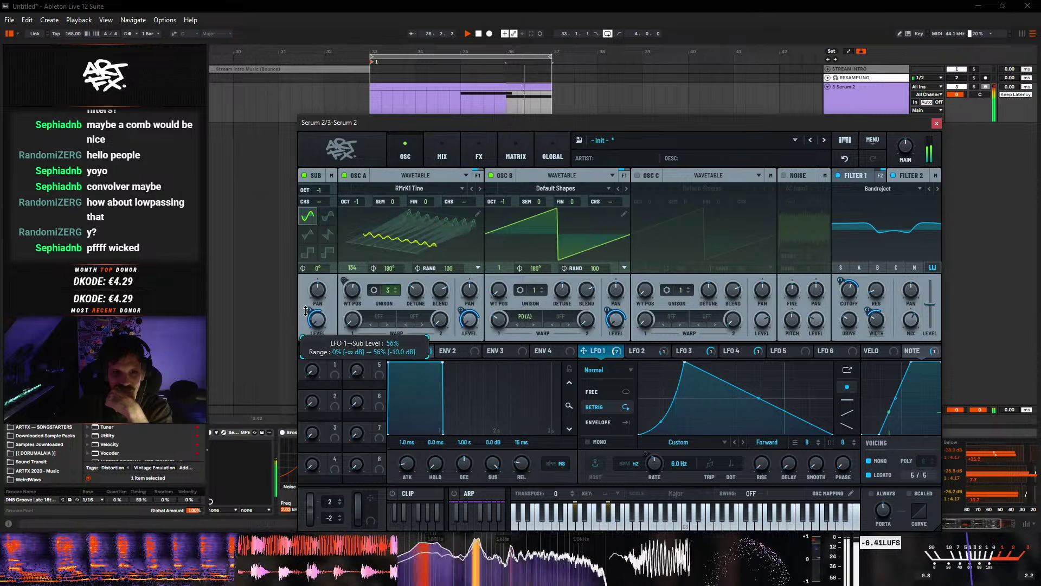
{"action": "double_click", "coordinate": [769, 422]}
{"action": "left_click_drag", "start_coordinate": [769, 421], "coordinate": [777, 430]}
{"action": "left_click_drag", "start_coordinate": [731, 398], "coordinate": [728, 401]}
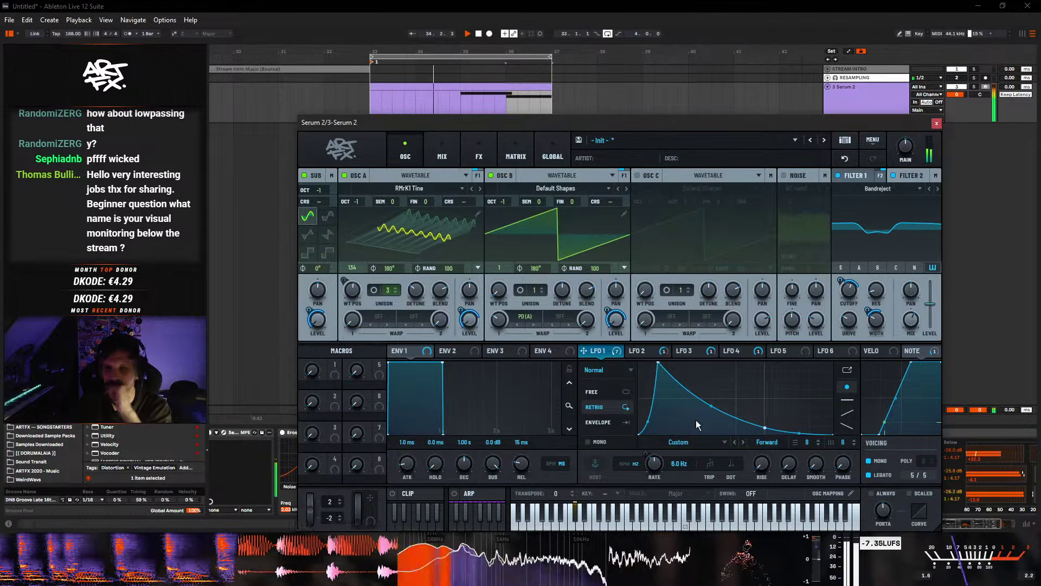
{"action": "left_click", "coordinate": [936, 124]}
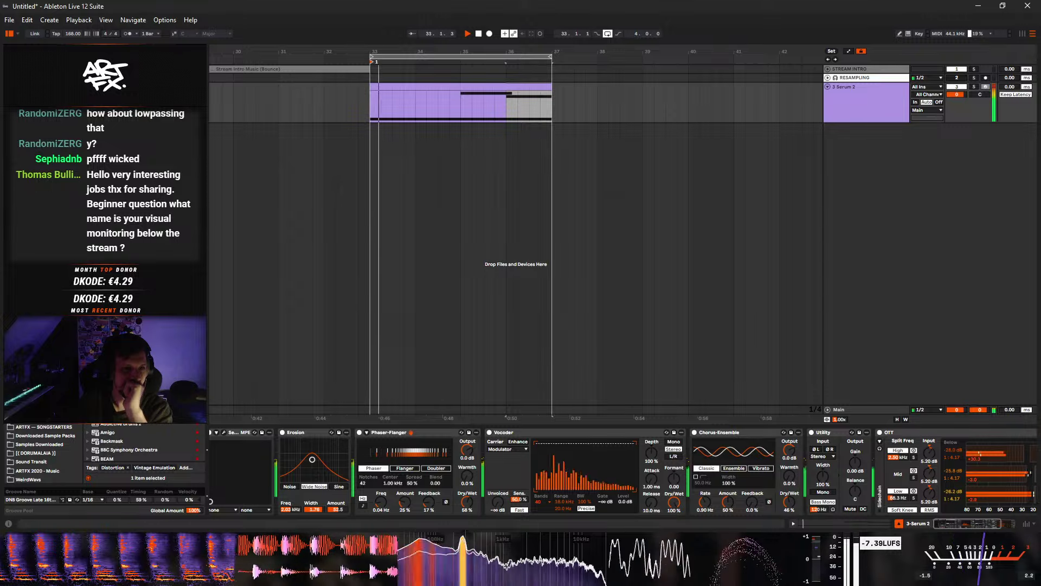
- Raise the clip's A1 note to C#2 and its G#1 note to C2, and play the loop
{"action": "scroll", "coordinate": [141, 443], "scroll_direction": "up", "scroll_amount": 3}
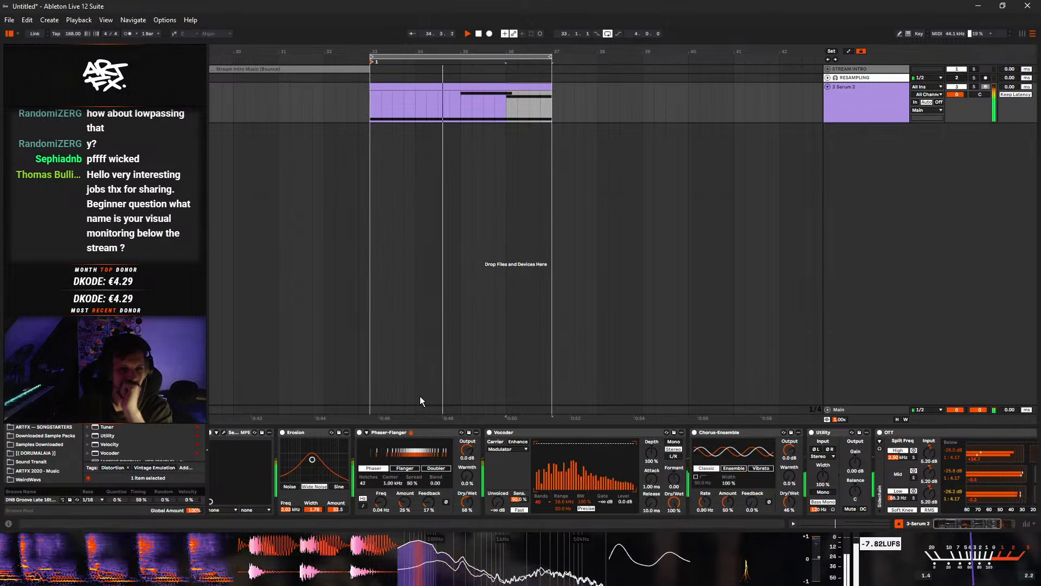
{"action": "double_click", "coordinate": [471, 100]}
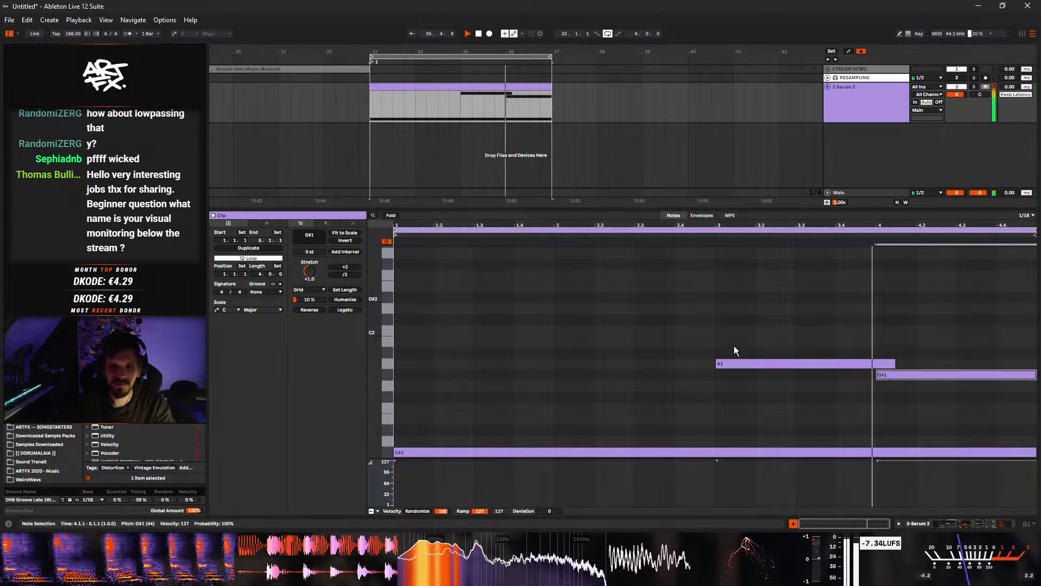
{"action": "left_click_drag", "start_coordinate": [748, 367], "coordinate": [750, 321]}
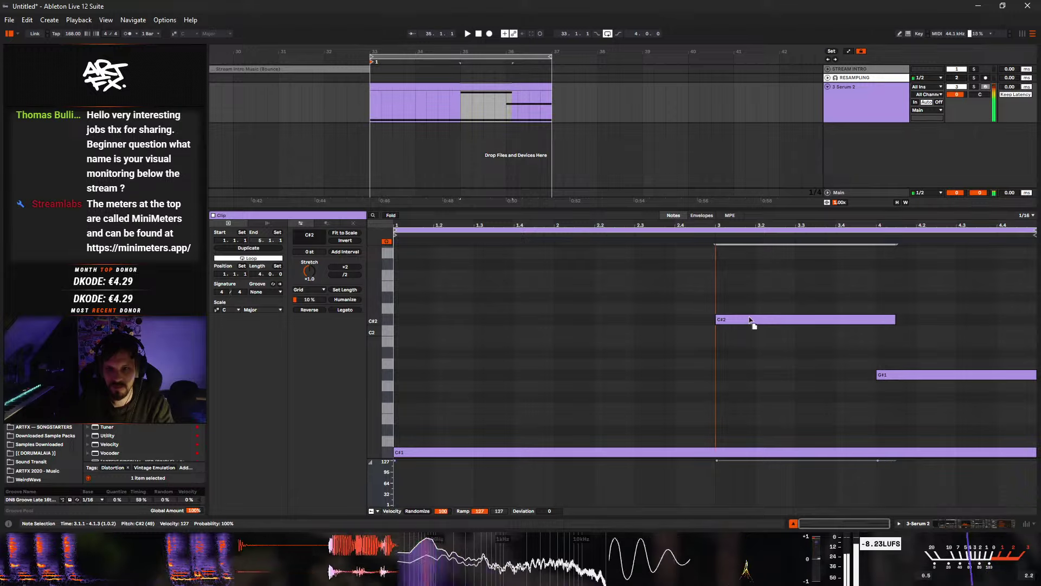
{"action": "left_click", "coordinate": [893, 375]}
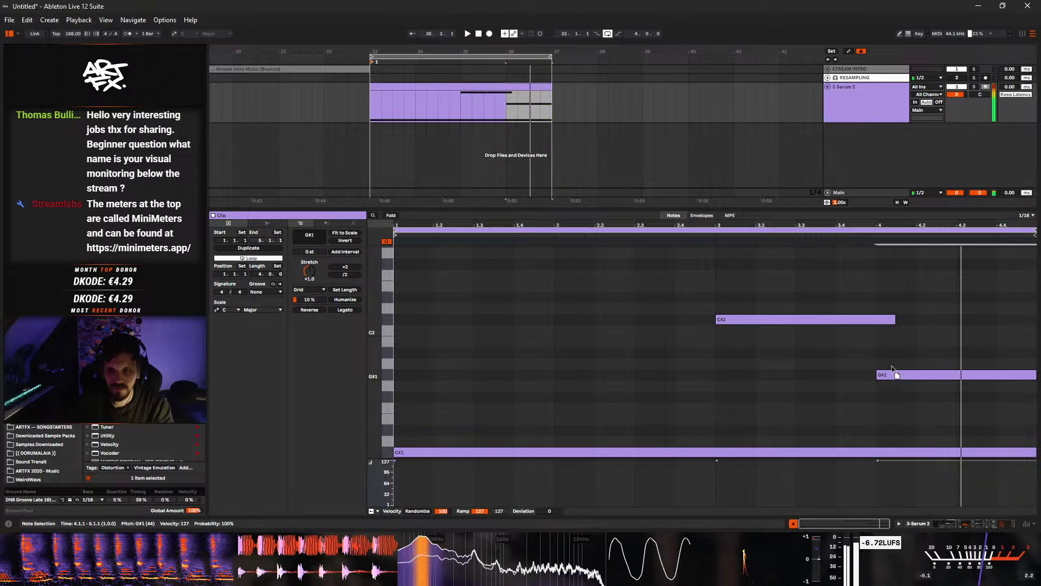
{"action": "left_click_drag", "start_coordinate": [892, 373], "coordinate": [889, 332]}
{"action": "key", "text": "space"}
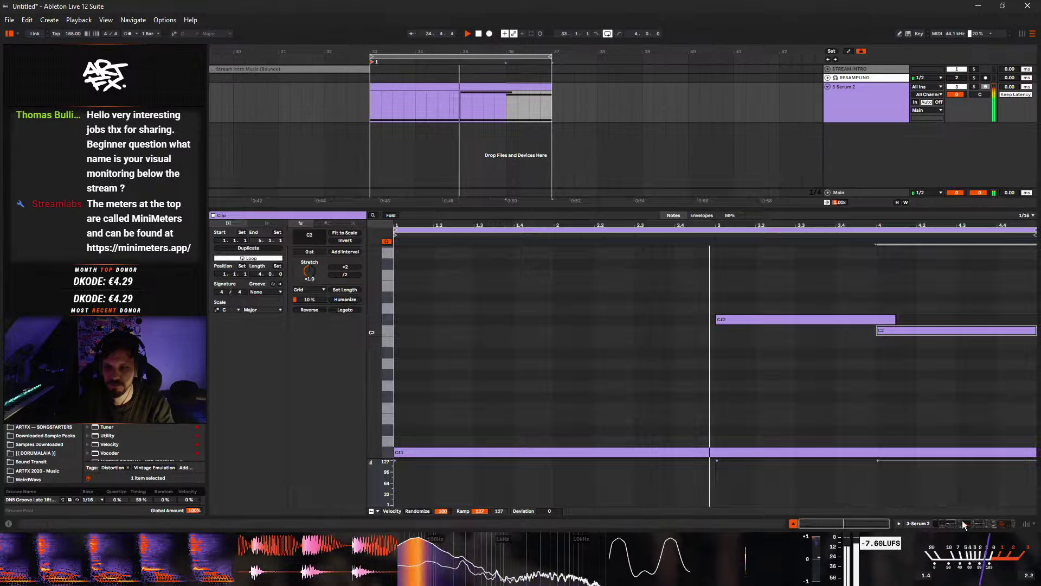
- Reopen Serum 2, adjust Filter 2's BN 12 cutoff and set the filter's Var to about 68%, and close the plugin window
{"action": "key", "text": "shift+Tab"}
{"action": "left_click", "coordinate": [223, 433]}
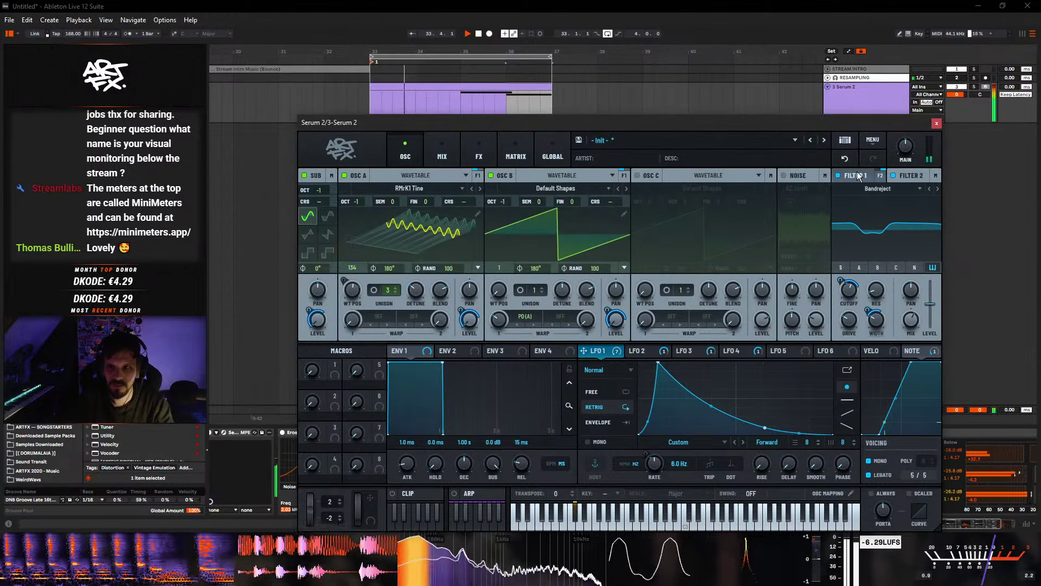
{"action": "left_click", "coordinate": [911, 175]}
{"action": "left_click_drag", "start_coordinate": [849, 291], "coordinate": [866, 305]}
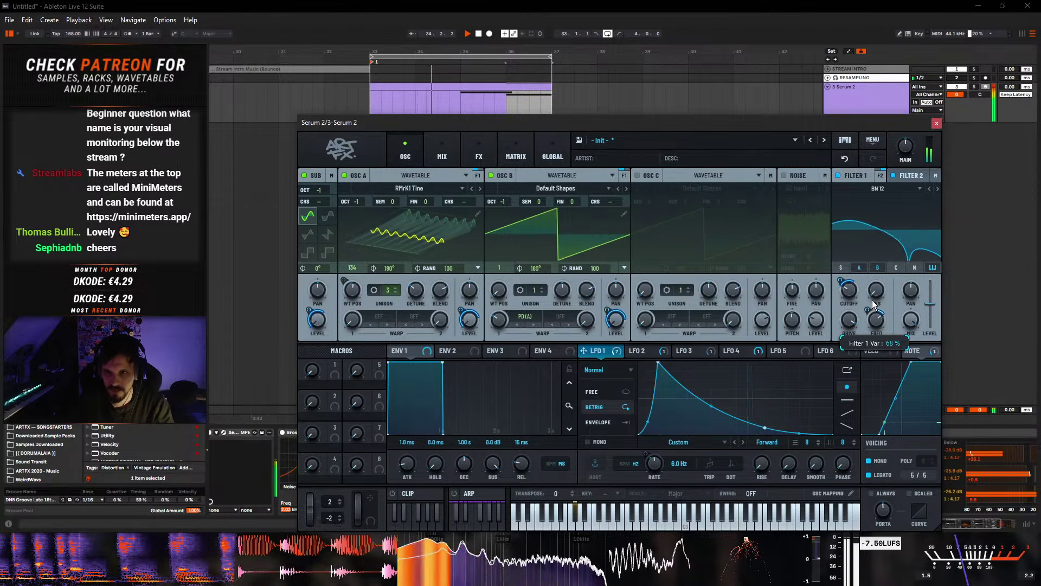
{"action": "left_click", "coordinate": [937, 124]}
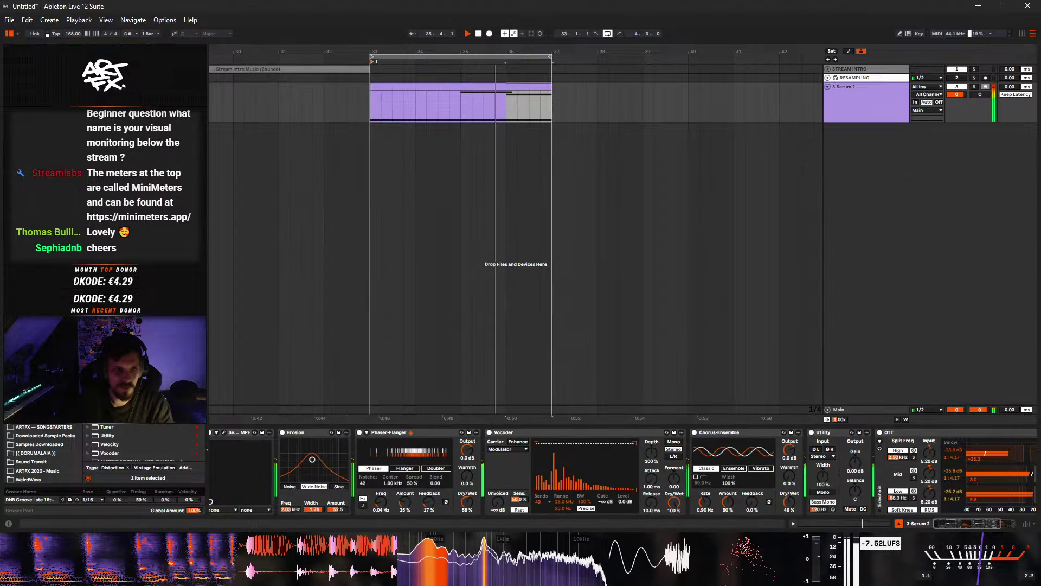
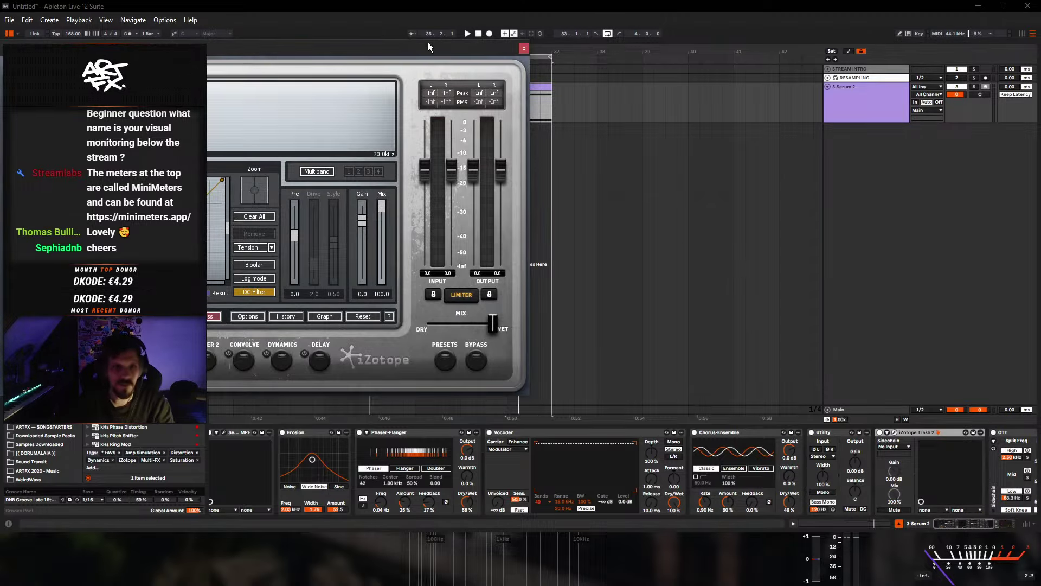
- Enable Multiband in Trash 2, play the loop and select the middle band
{"action": "left_click_drag", "start_coordinate": [429, 47], "coordinate": [757, 114]}
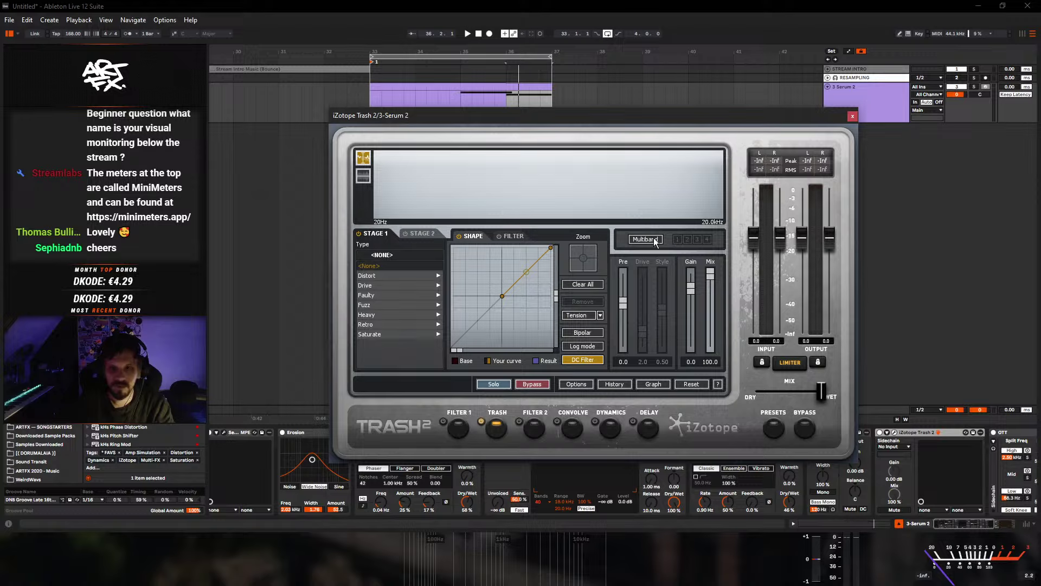
{"action": "left_click", "coordinate": [646, 239]}
{"action": "key", "text": "space"}
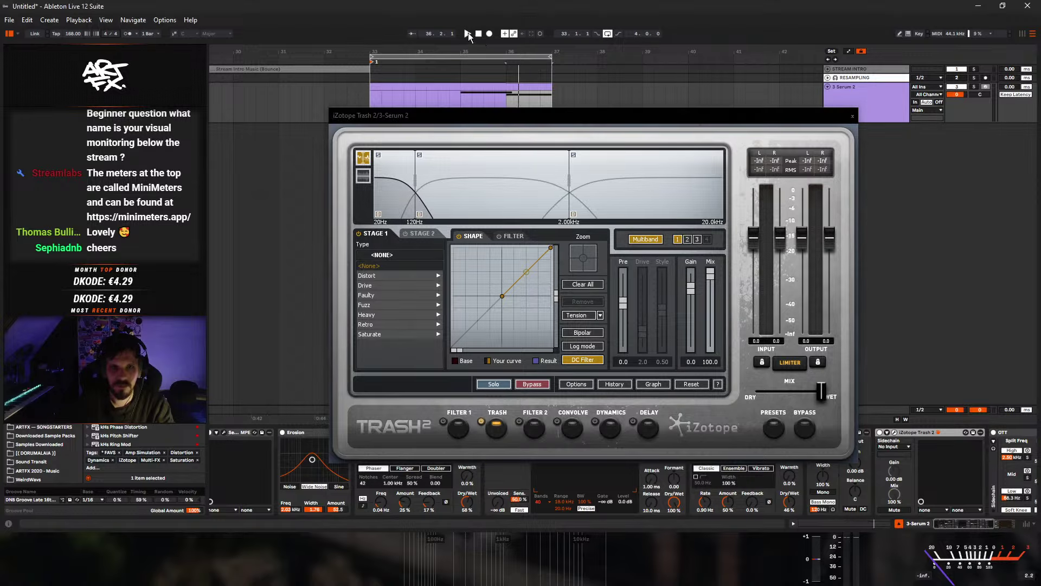
{"action": "left_click", "coordinate": [460, 182]}
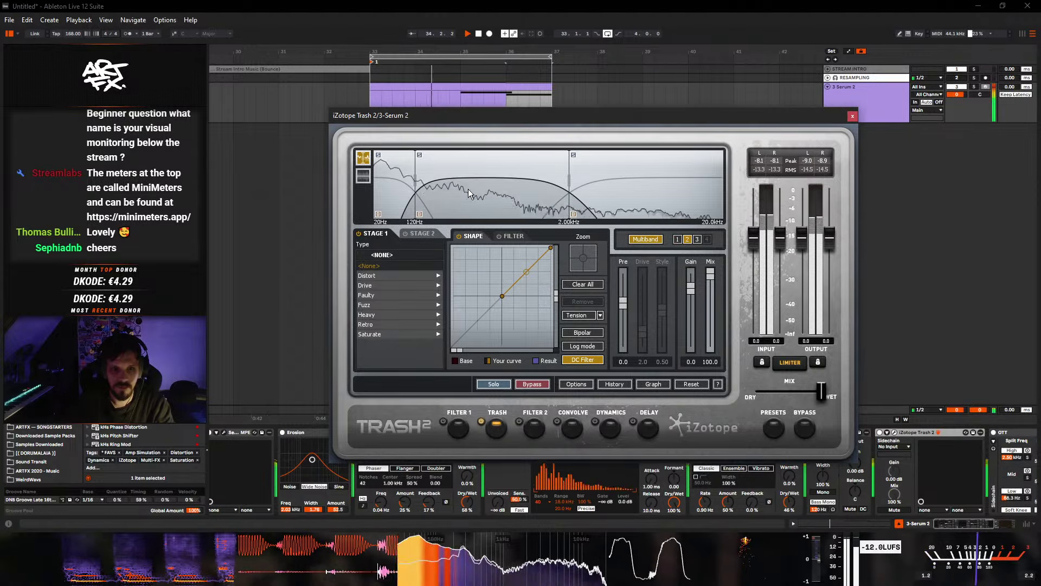
- Audition Trash 2's Distort types on the middle band, from Crunchy Taco and Amp Drainer through Fry to Rubber Hammer
{"action": "left_click", "coordinate": [379, 276]}
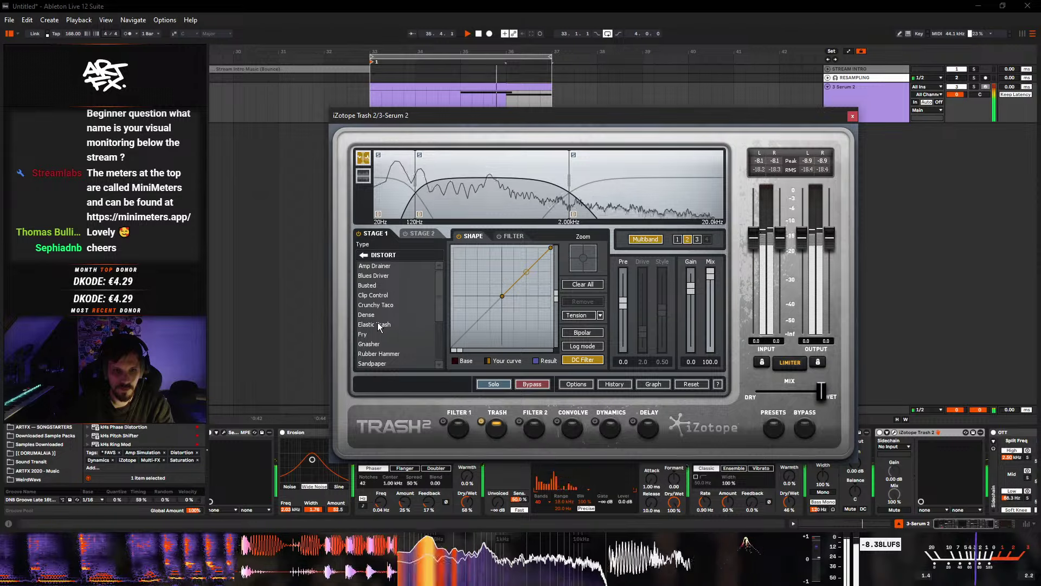
{"action": "left_click", "coordinate": [375, 305]}
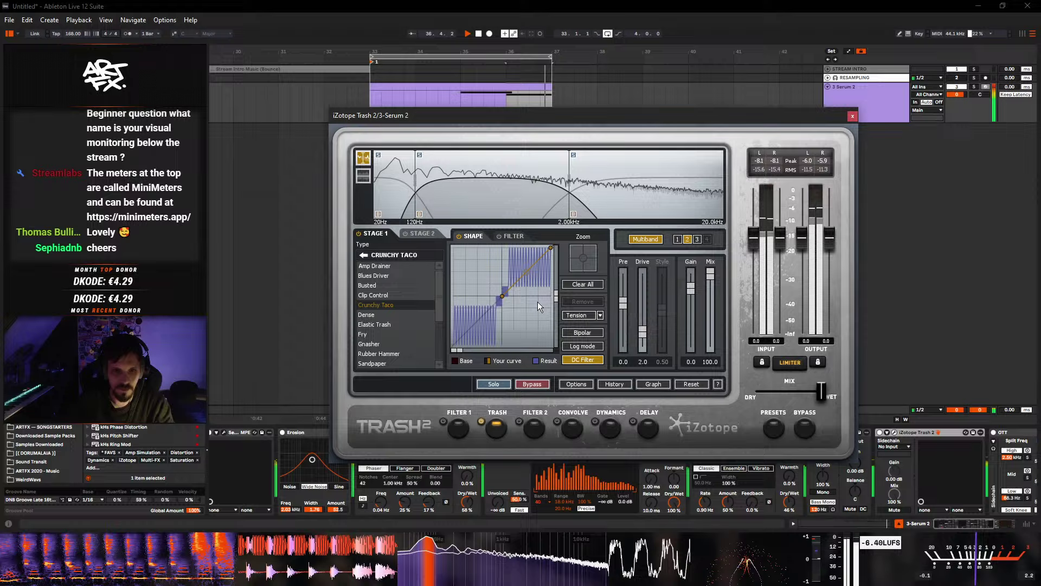
{"action": "left_click", "coordinate": [374, 295]}
{"action": "left_click", "coordinate": [369, 286]}
{"action": "left_click", "coordinate": [384, 276]}
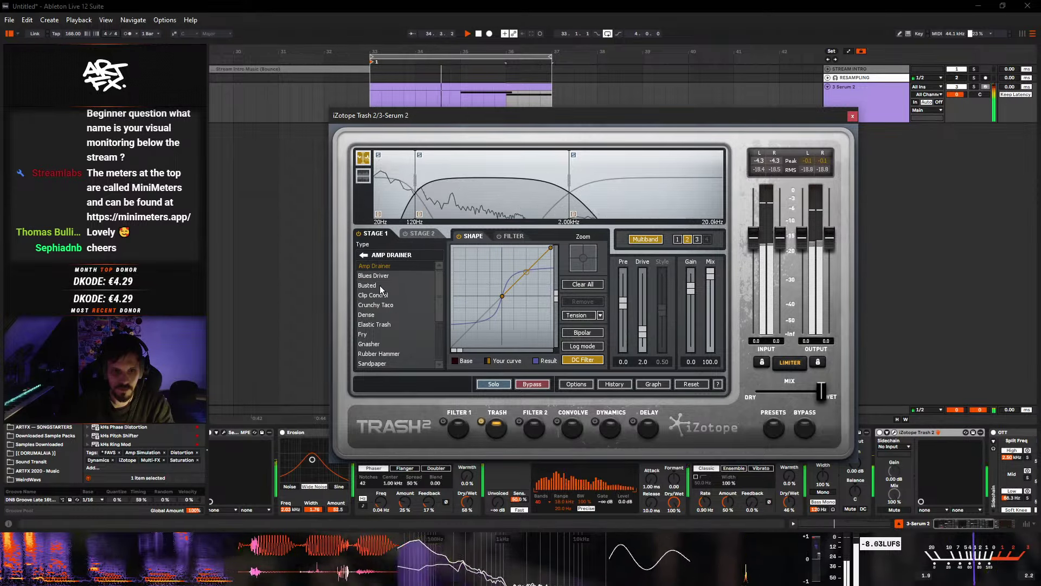
{"action": "left_click", "coordinate": [367, 314]}
{"action": "left_click", "coordinate": [374, 325]}
{"action": "left_click", "coordinate": [373, 336]}
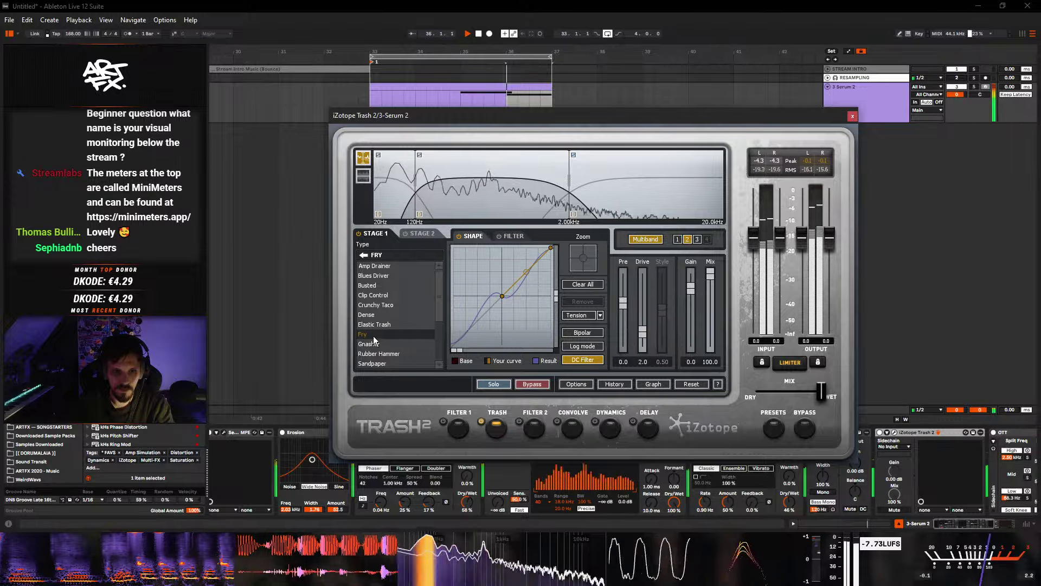
{"action": "left_click", "coordinate": [375, 343]}
{"action": "left_click", "coordinate": [381, 353]}
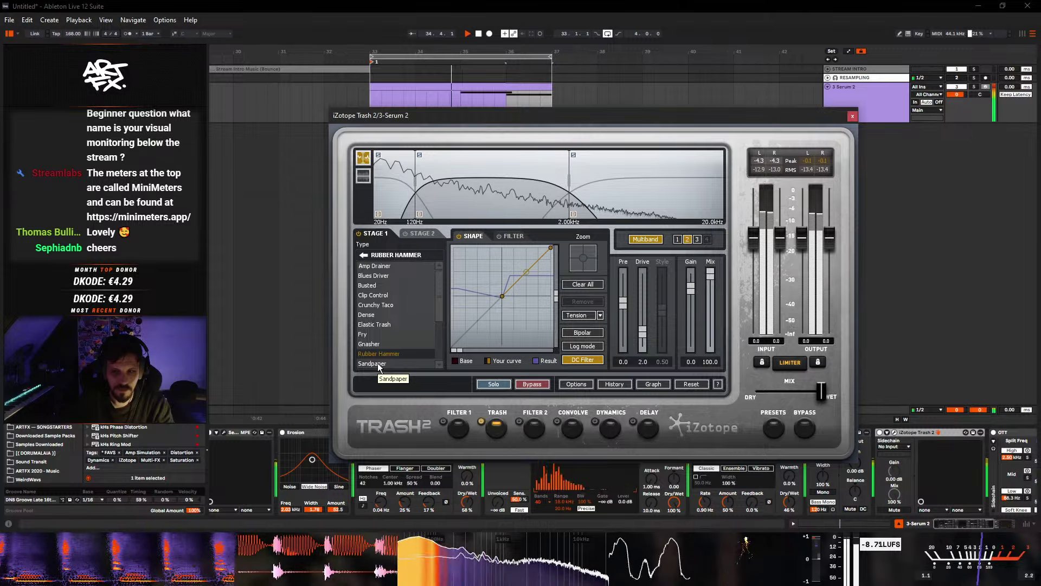
- Continue auditioning the Distort types on the middle band with Sandpaper, Soft Taco and Squealer
{"action": "scroll", "coordinate": [386, 353], "scroll_direction": "down", "scroll_amount": 2}
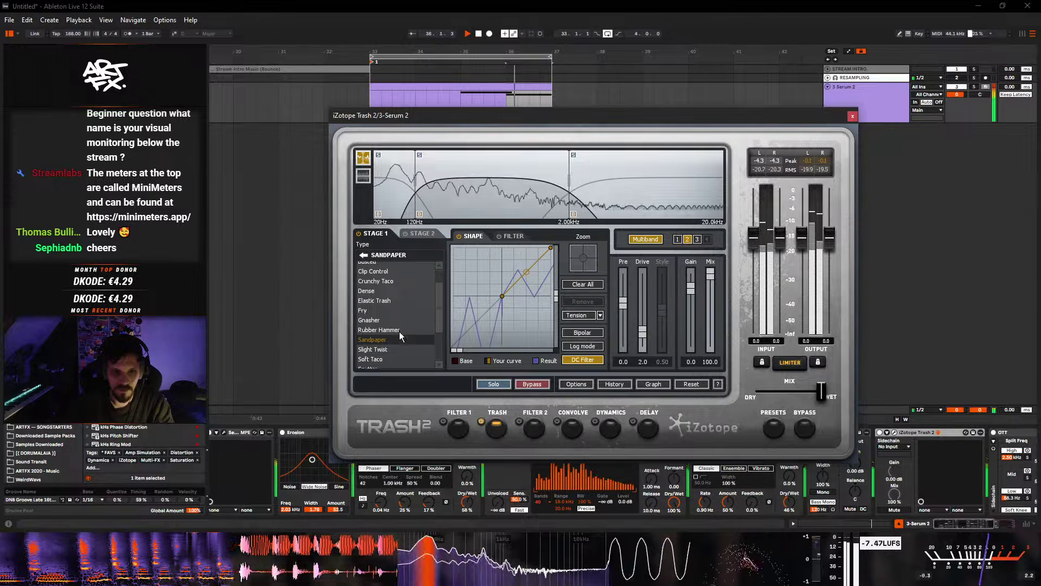
{"action": "left_click", "coordinate": [399, 330]}
{"action": "scroll", "coordinate": [390, 350], "scroll_direction": "down", "scroll_amount": 1}
{"action": "left_click", "coordinate": [381, 330]}
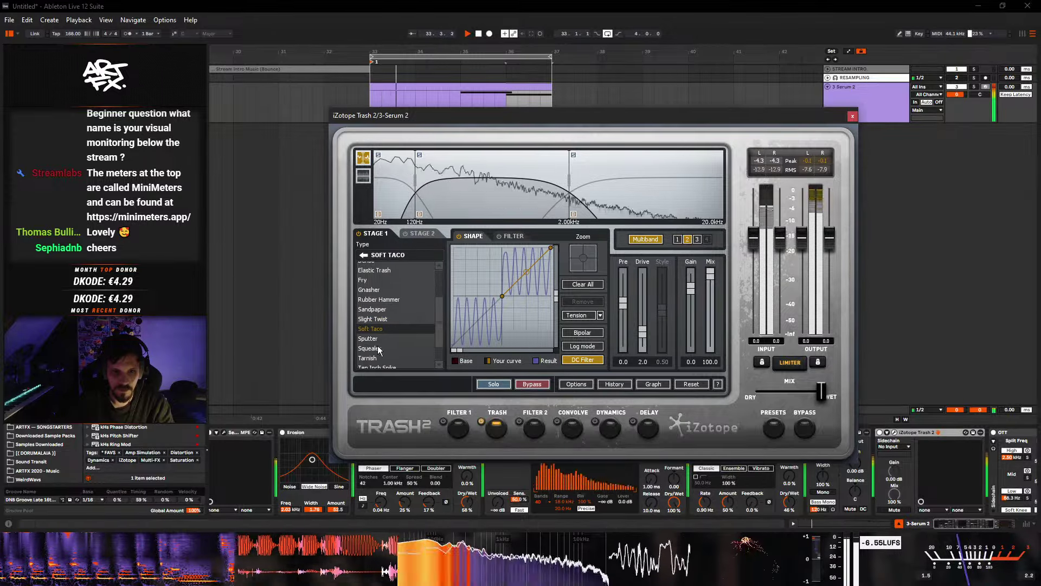
{"action": "left_click", "coordinate": [376, 349]}
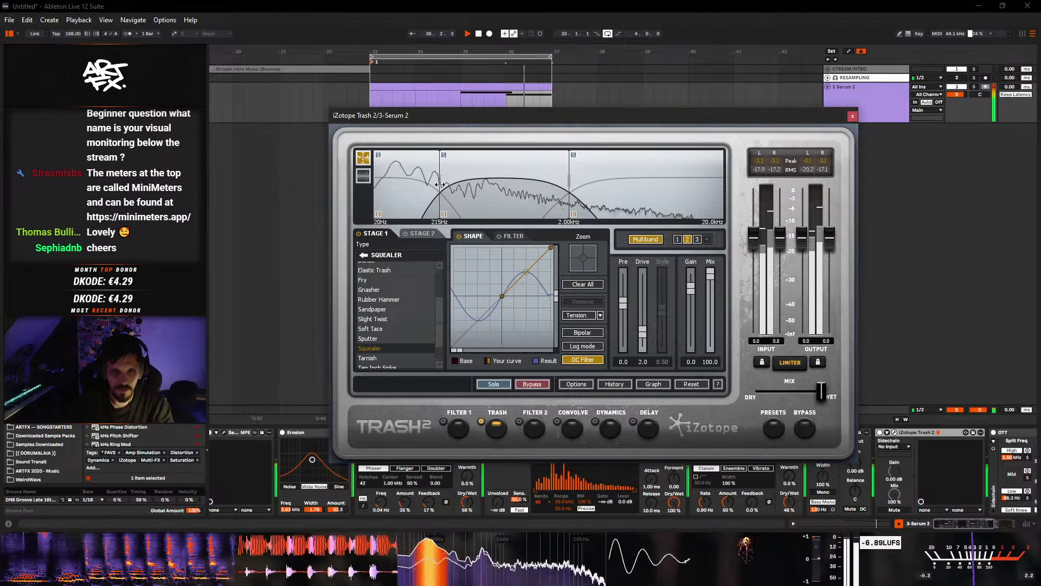
- Set Trash 2's band crossovers to 215 Hz and 2.76 kHz, and try the Soft Taco, Weathered and Ten Inch Spike distortions
{"action": "left_click", "coordinate": [571, 179]}
{"action": "left_click", "coordinate": [516, 184]}
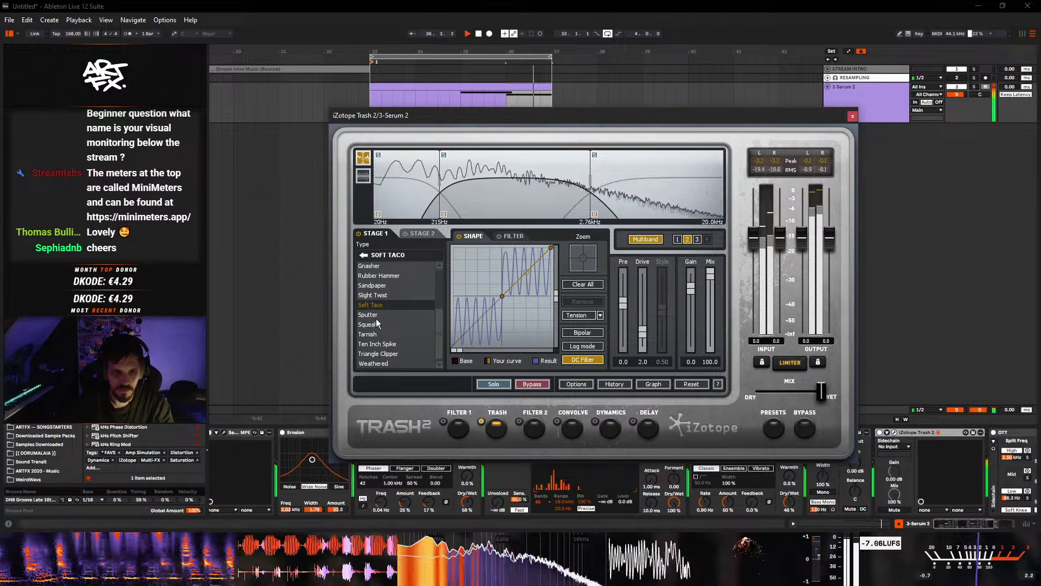
{"action": "left_click", "coordinate": [379, 364]}
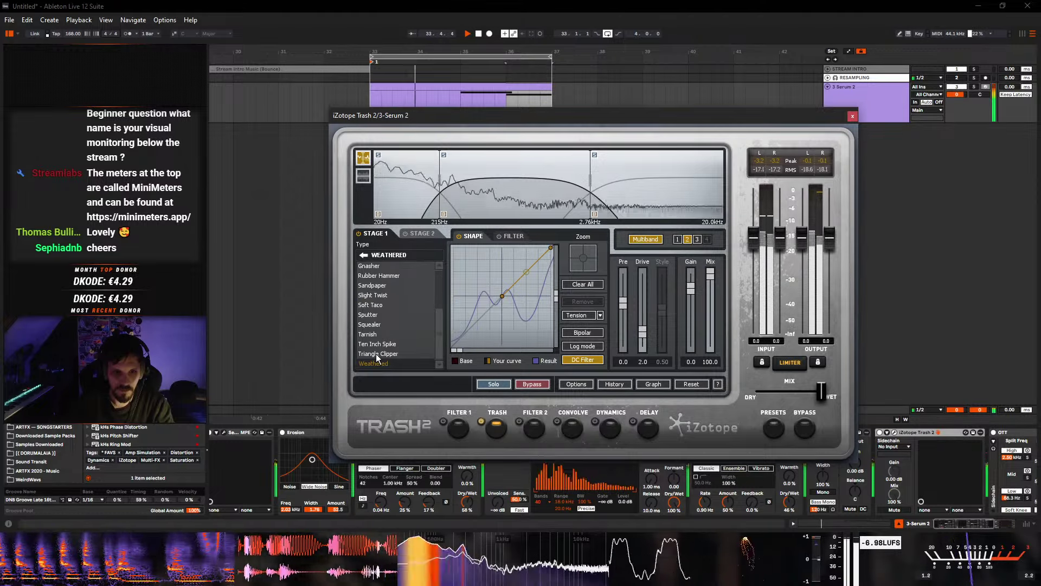
{"action": "left_click", "coordinate": [375, 345]}
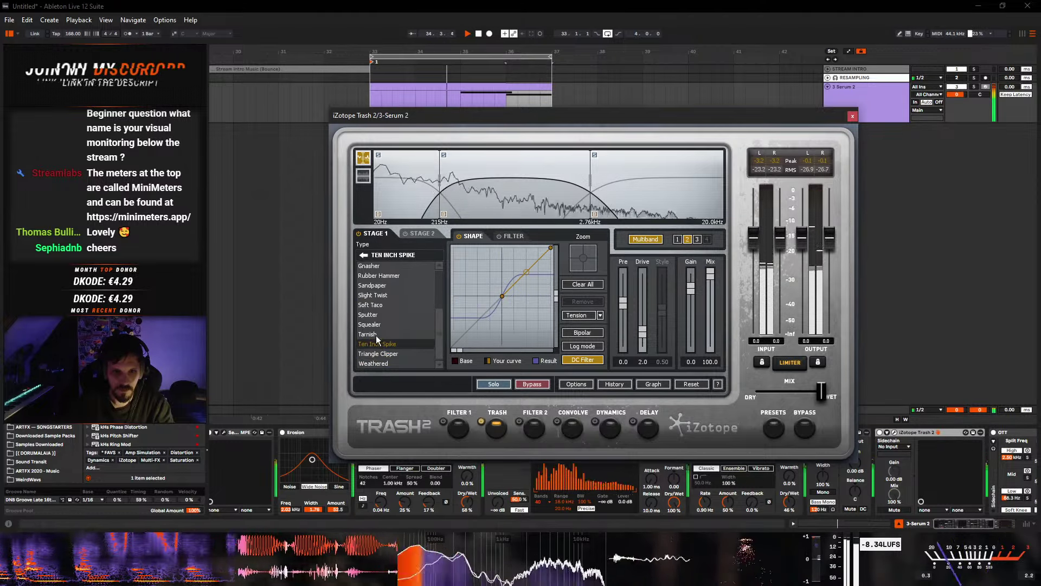
- Audition Trash 2's Drive types on the middle band, from Amperical and Crunchy Grunge through Distropia to Harmonic Control
{"action": "left_click", "coordinate": [362, 257]}
{"action": "left_click", "coordinate": [376, 286]}
{"action": "left_click", "coordinate": [369, 266]}
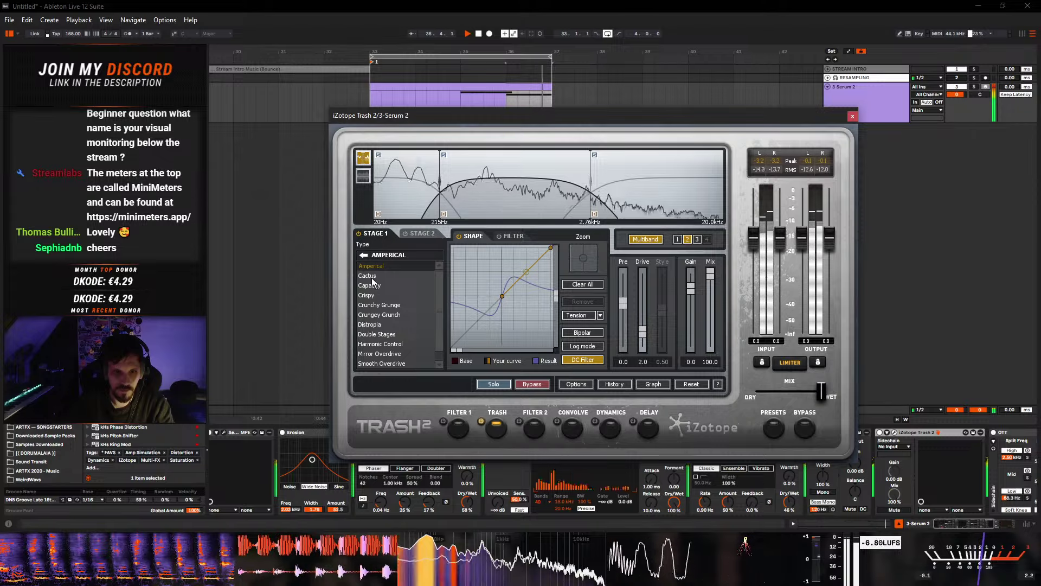
{"action": "left_click", "coordinate": [372, 276]}
{"action": "left_click", "coordinate": [374, 286]}
{"action": "left_click", "coordinate": [375, 295]}
{"action": "left_click", "coordinate": [379, 305]}
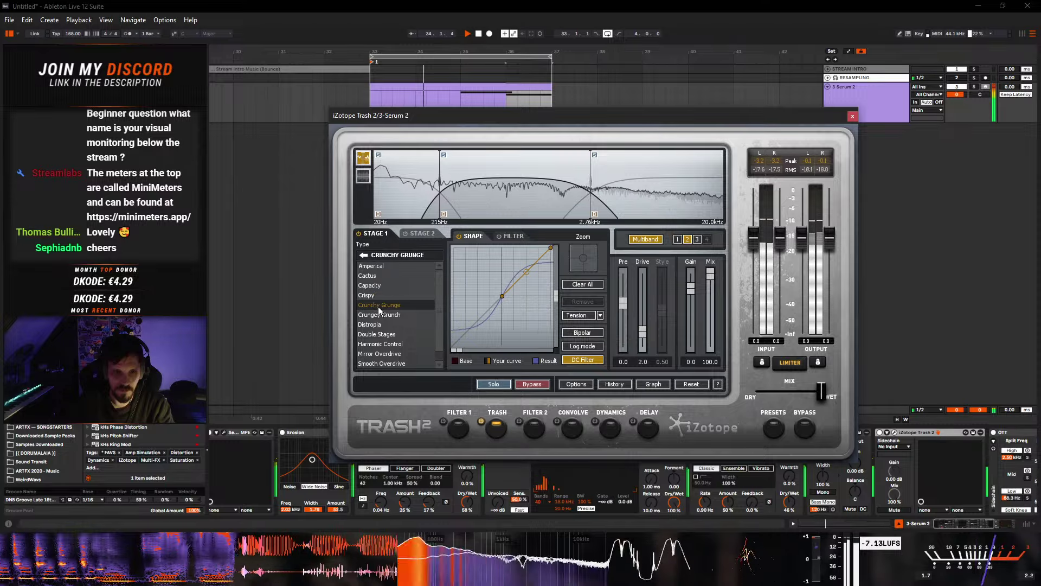
{"action": "left_click", "coordinate": [379, 315]}
{"action": "left_click", "coordinate": [378, 325]}
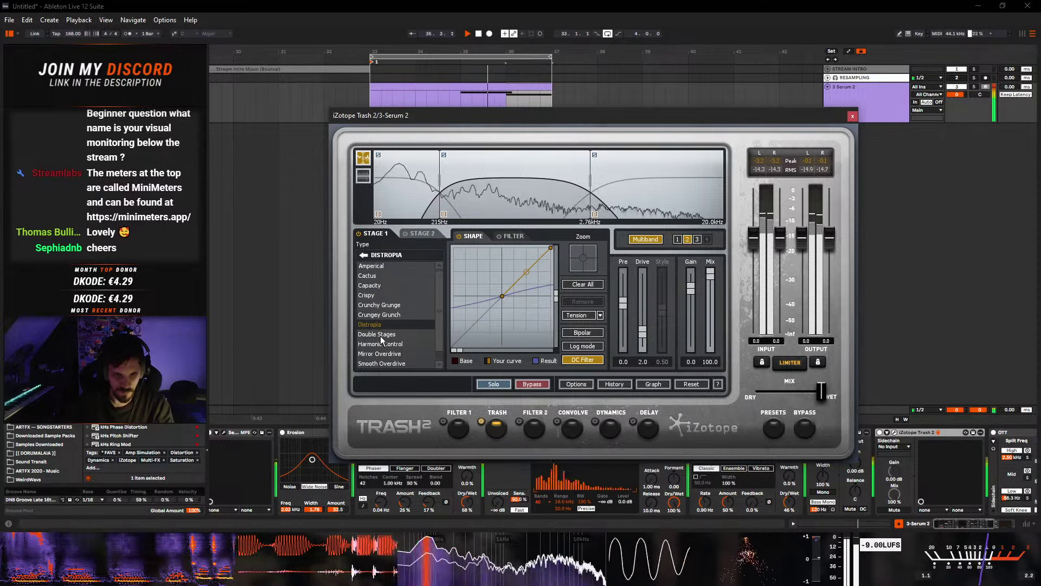
{"action": "left_click", "coordinate": [381, 336]}
{"action": "left_click", "coordinate": [384, 344]}
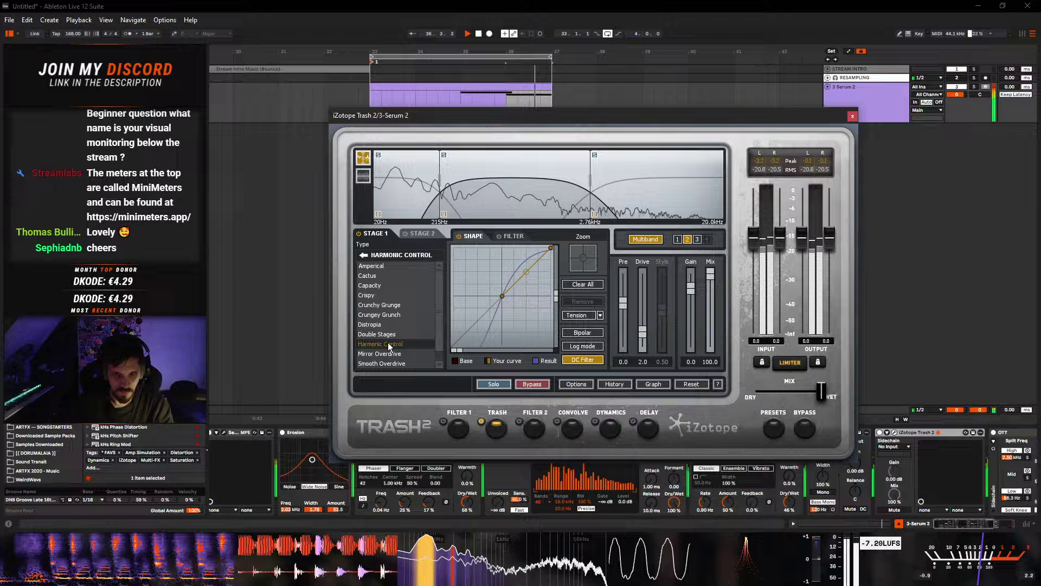
- Turn off Multiband and audition the Distort types on the full signal, from Blues Driver and Clip Control through Fry to Sandpaper
{"action": "left_click", "coordinate": [654, 240]}
{"action": "left_click", "coordinate": [396, 277]}
{"action": "left_click", "coordinate": [373, 286]}
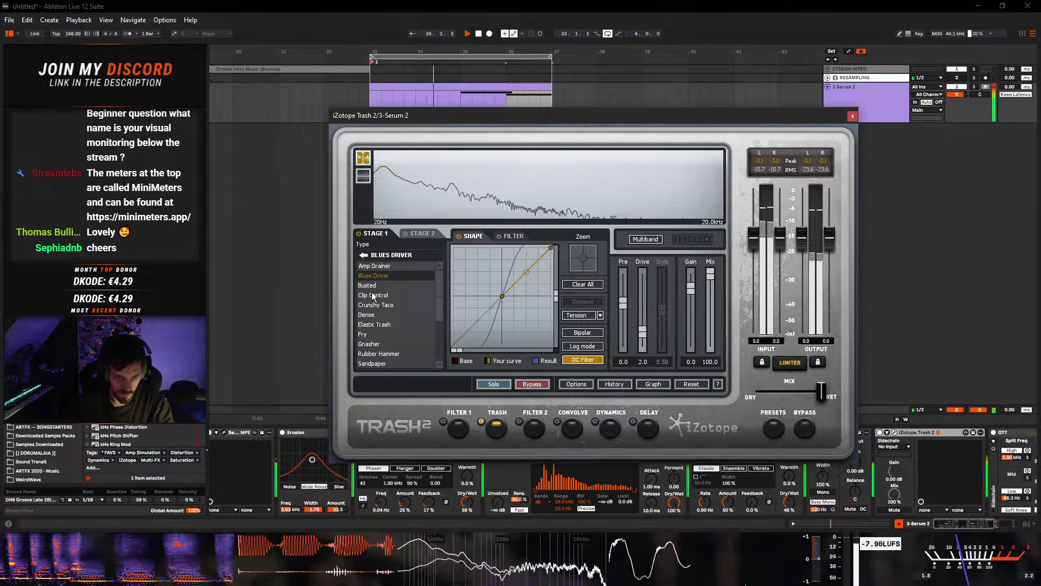
{"action": "left_click", "coordinate": [376, 298]}
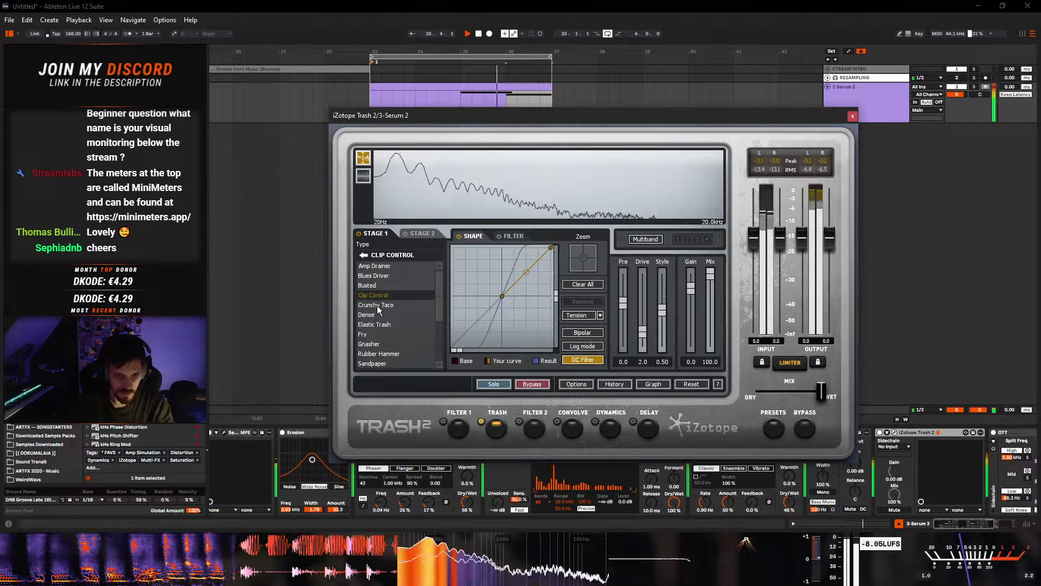
{"action": "left_click", "coordinate": [376, 305]}
{"action": "left_click", "coordinate": [376, 314]}
{"action": "left_click", "coordinate": [376, 325]}
{"action": "left_click", "coordinate": [376, 334]}
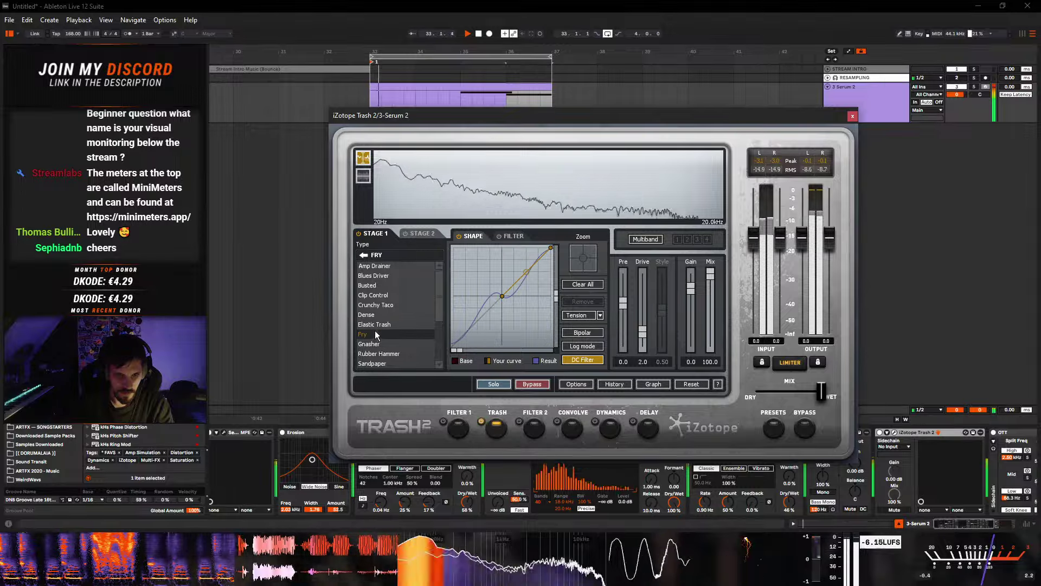
{"action": "left_click", "coordinate": [376, 344]}
{"action": "left_click", "coordinate": [378, 354]}
{"action": "left_click", "coordinate": [383, 364]}
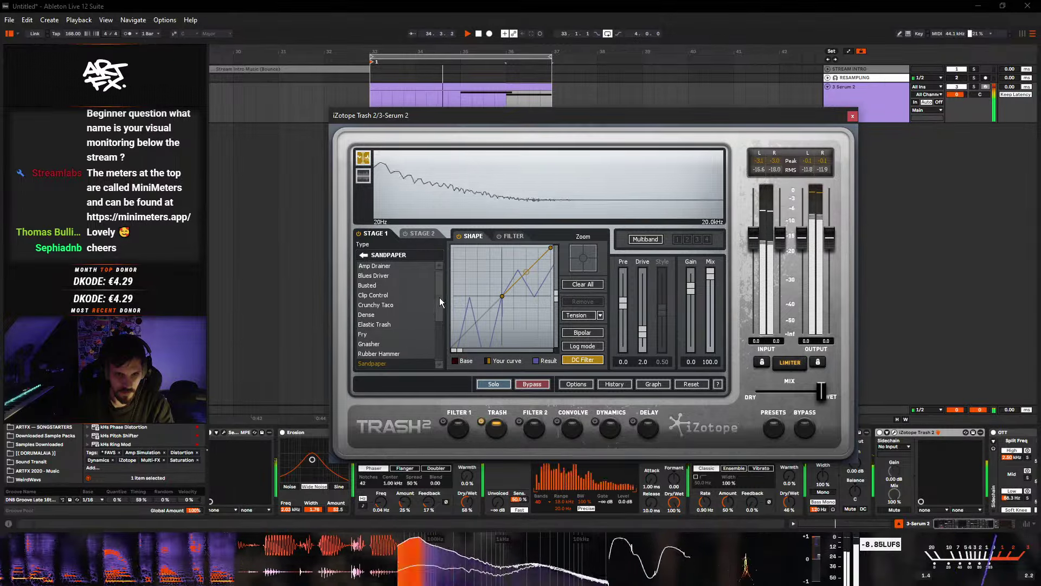
- Try Slight Twist, Sputter and Soft Taco, and lower Trash 2's Drive to 0.0
{"action": "left_click_drag", "start_coordinate": [439, 297], "coordinate": [437, 340]}
{"action": "left_click", "coordinate": [376, 296]}
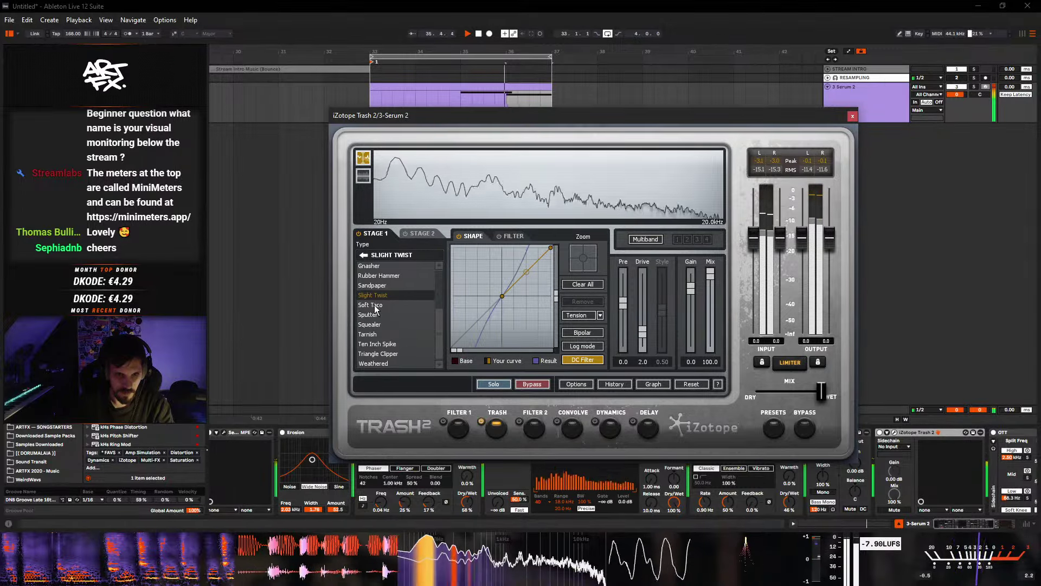
{"action": "left_click", "coordinate": [375, 305]}
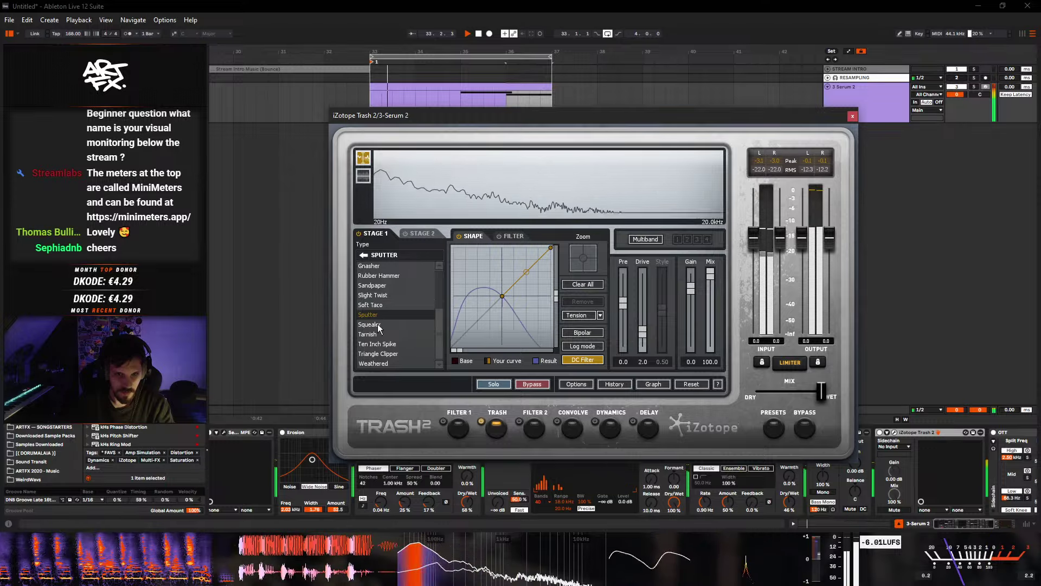
{"action": "left_click_drag", "start_coordinate": [645, 333], "coordinate": [643, 352]}
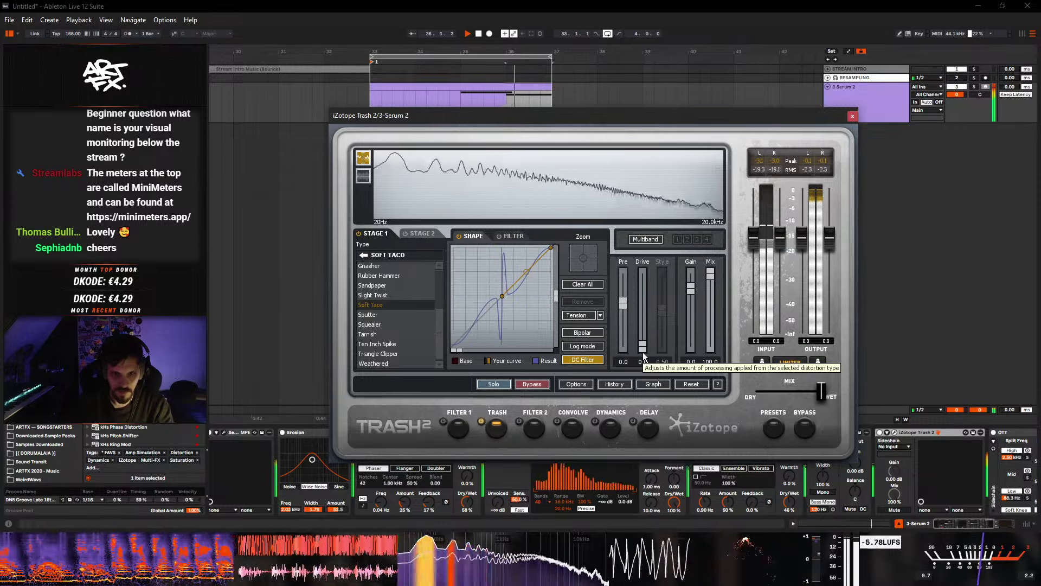
{"action": "mouse_move", "coordinate": [642, 353]}
{"action": "left_mouse_down"}
{"action": "mouse_move", "coordinate": [646, 313]}
{"action": "mouse_move", "coordinate": [642, 356]}
{"action": "left_mouse_up"}
- Try the Squealer and Weathered distortions, settle on Triangle Clipper, and close the Trash 2 window
{"action": "left_click", "coordinate": [374, 324]}
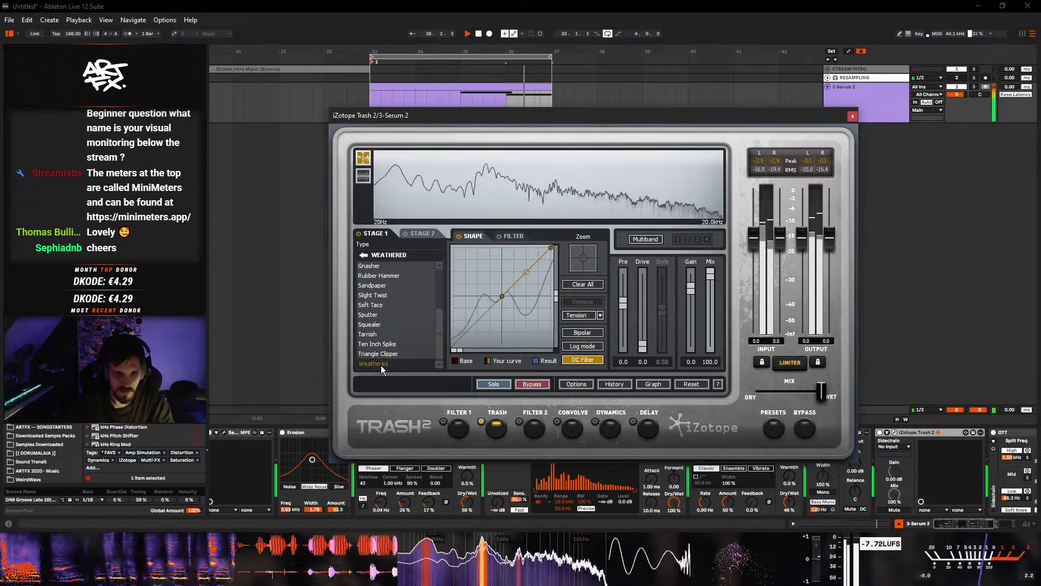
{"action": "left_click", "coordinate": [383, 355]}
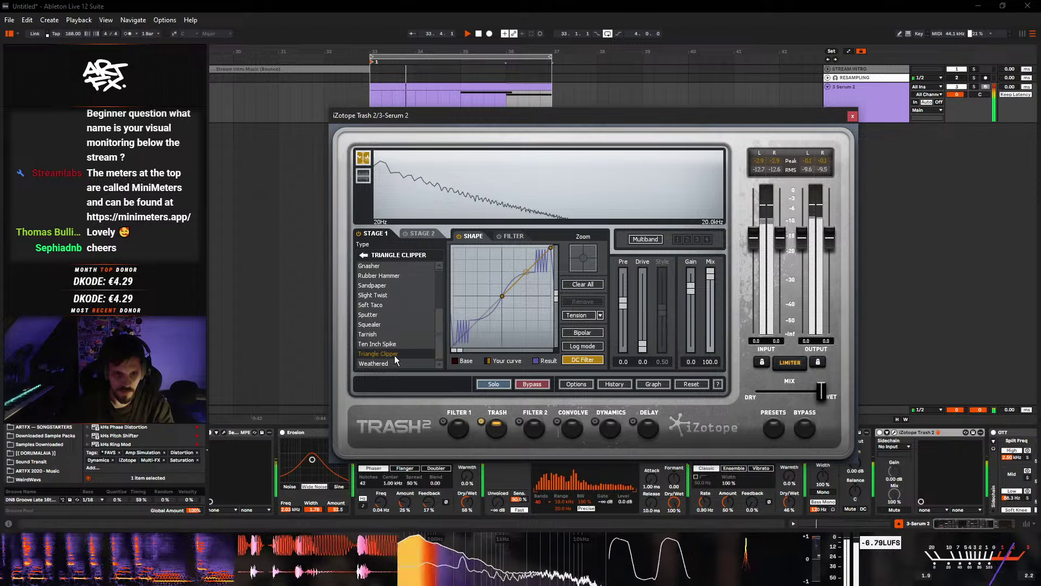
{"action": "left_click", "coordinate": [852, 116]}
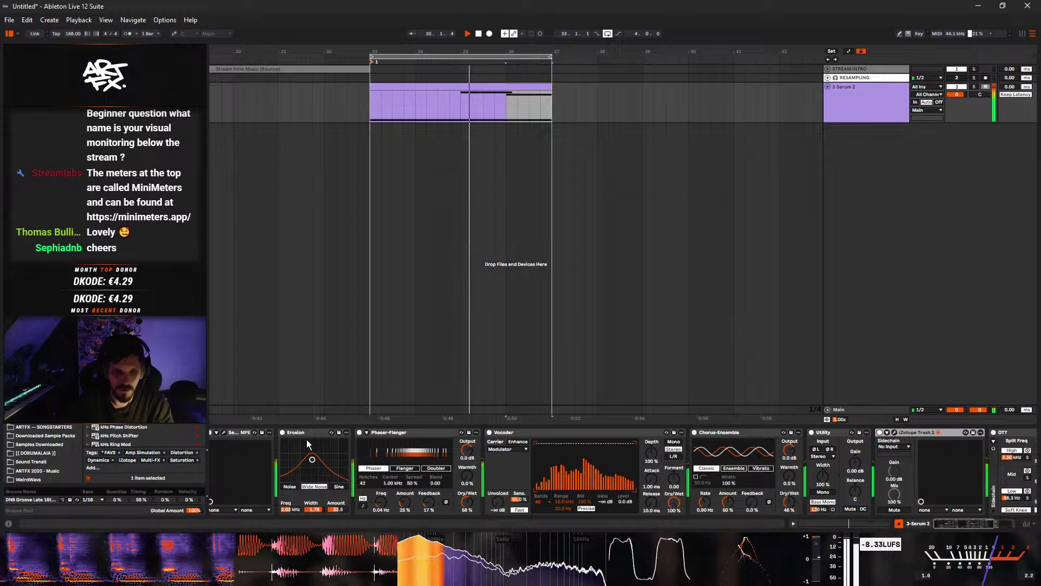
- Raise Erosion's amount and set Oscillator B's unison to 3 voices in Serum 2
{"action": "left_click_drag", "start_coordinate": [336, 509], "coordinate": [337, 477]}
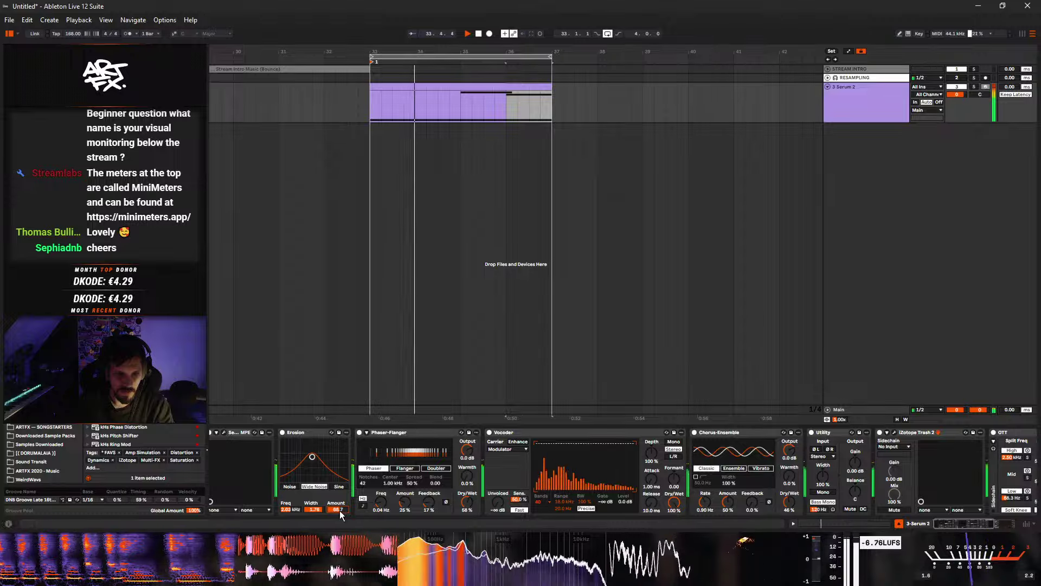
{"action": "left_click", "coordinate": [224, 432]}
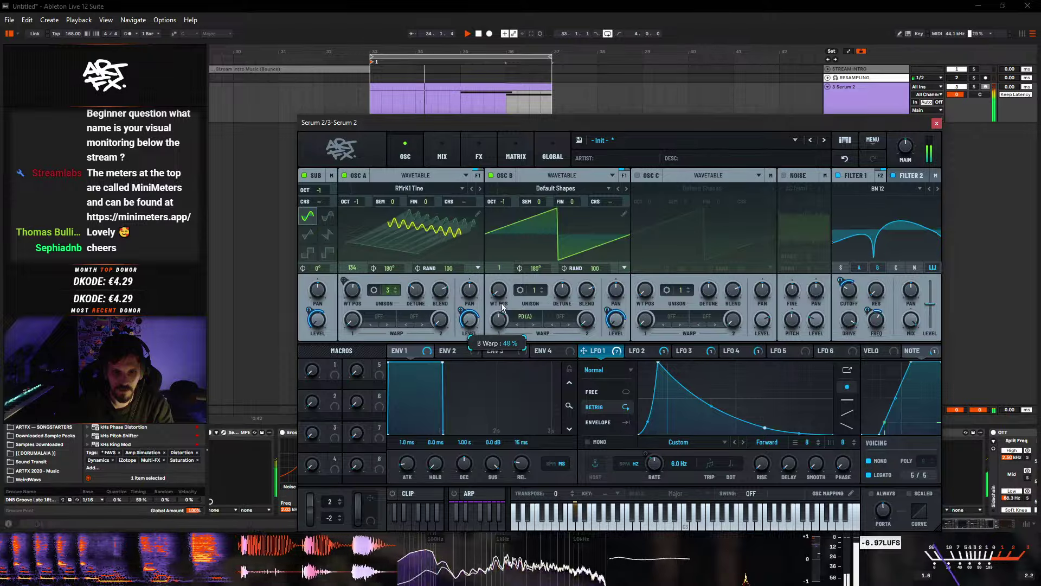
{"action": "scroll", "coordinate": [499, 321], "scroll_direction": "down", "scroll_amount": 2}
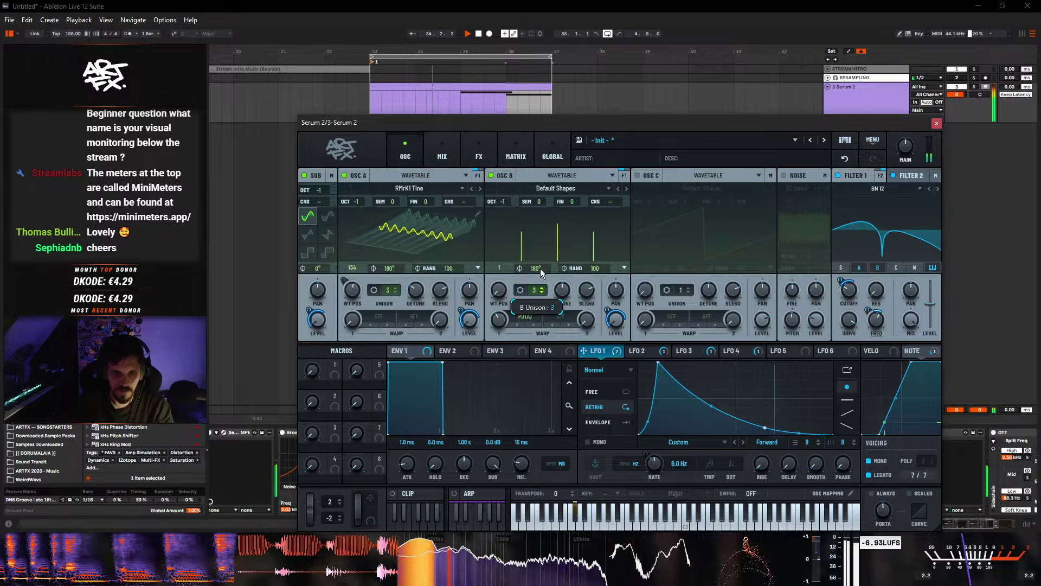
- Set Oscillator B's unison detune to 0.05 and its unison width to 38
{"action": "scroll", "coordinate": [528, 296], "scroll_direction": "up", "scroll_amount": 2}
{"action": "left_click_drag", "start_coordinate": [548, 290], "coordinate": [559, 322]}
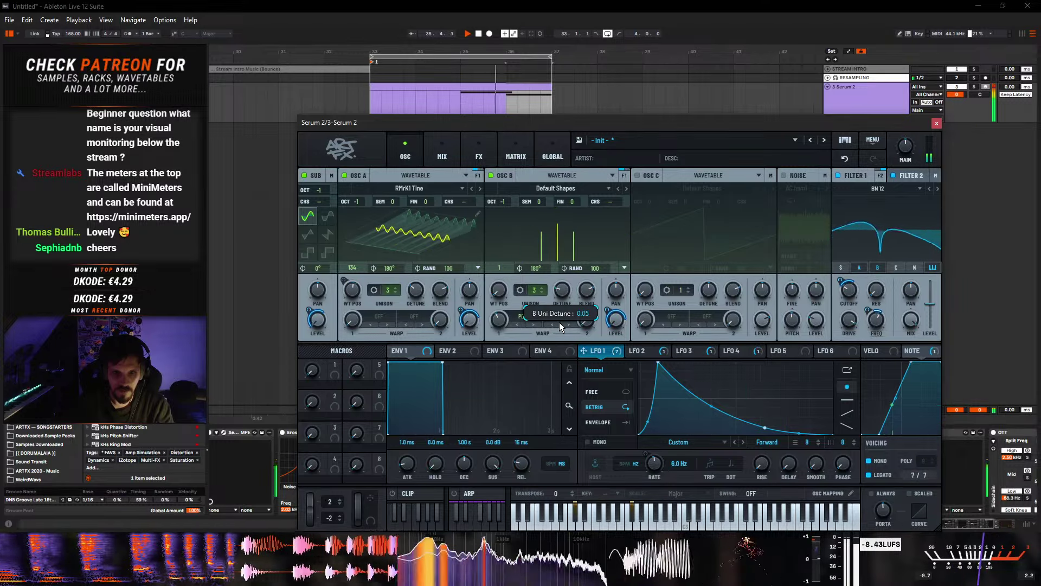
{"action": "left_click", "coordinate": [520, 290]}
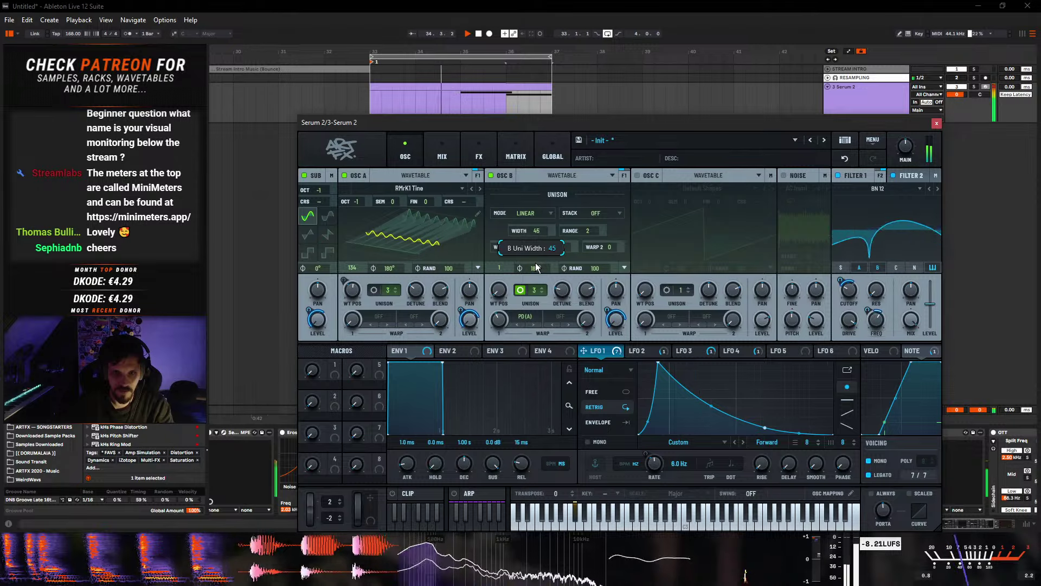
{"action": "left_click_drag", "start_coordinate": [536, 268], "coordinate": [536, 270]}
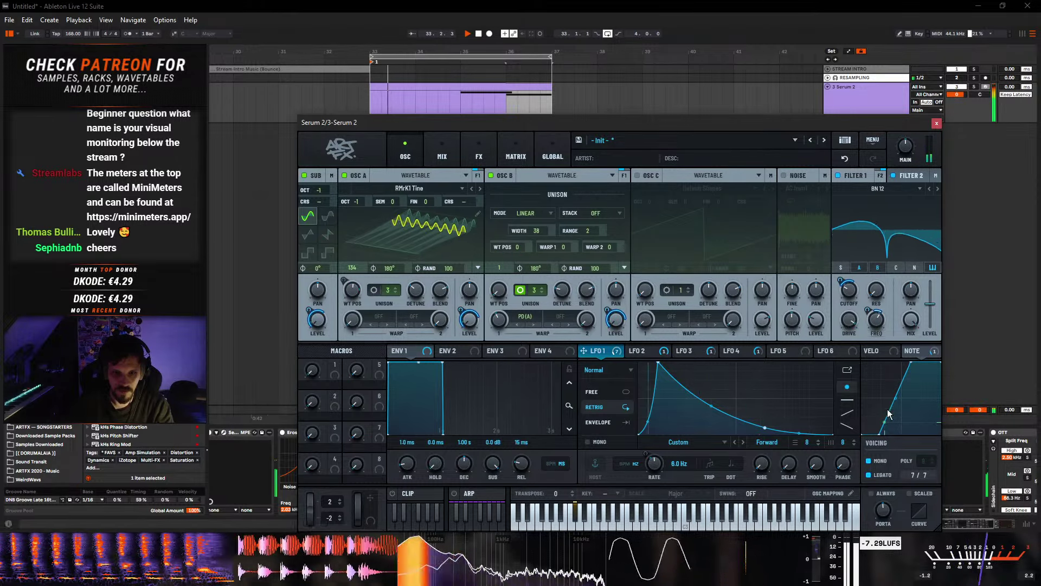
- Slow LFO 1's rate to 3.0 Hz
{"action": "left_click_drag", "start_coordinate": [658, 467], "coordinate": [653, 477]}
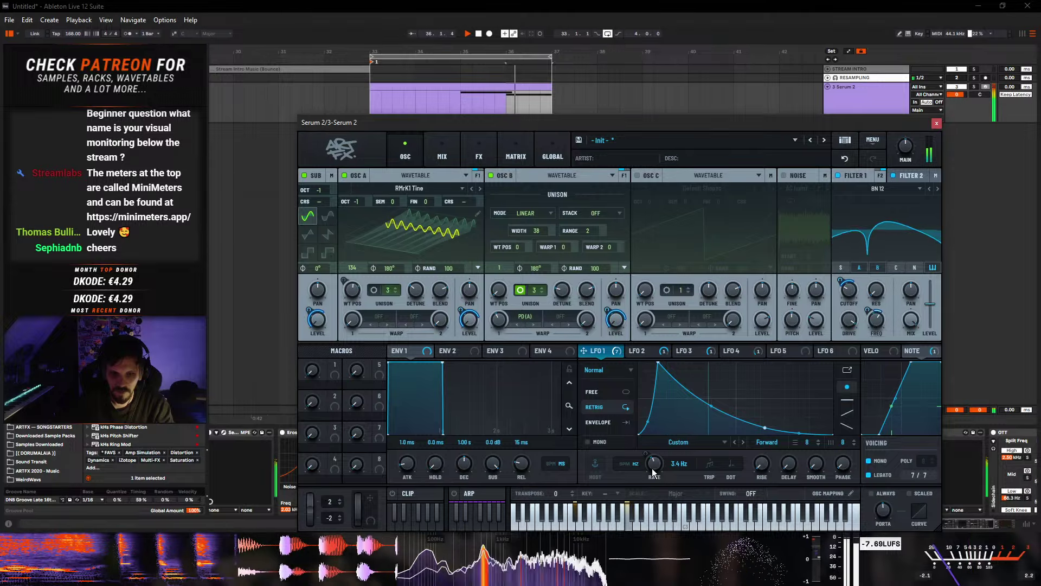
{"action": "mouse_move", "coordinate": [651, 468]}
{"action": "left_mouse_down"}
{"action": "mouse_move", "coordinate": [656, 446]}
{"action": "mouse_move", "coordinate": [652, 480]}
{"action": "left_mouse_up"}
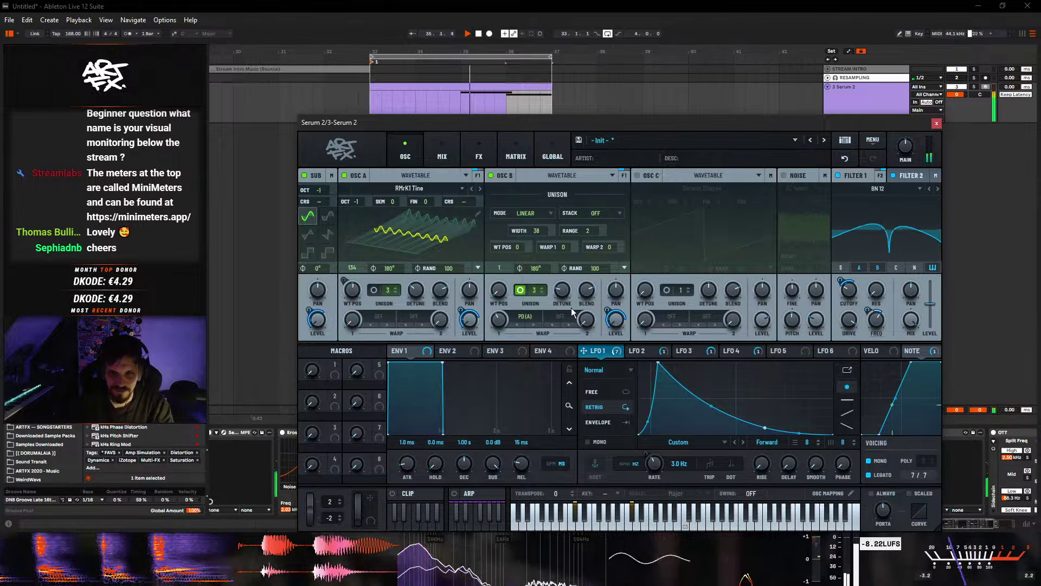
- Try RM (A) as Oscillator B's second warp mode with the warp amount raised, and set that warp back to Off
{"action": "left_click", "coordinate": [553, 316]}
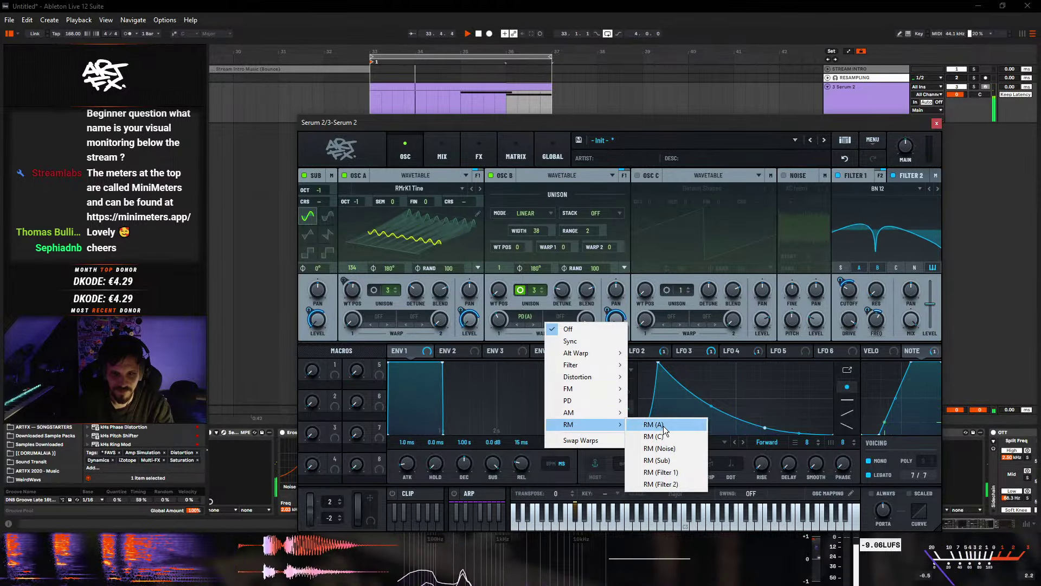
{"action": "left_click", "coordinate": [662, 425]}
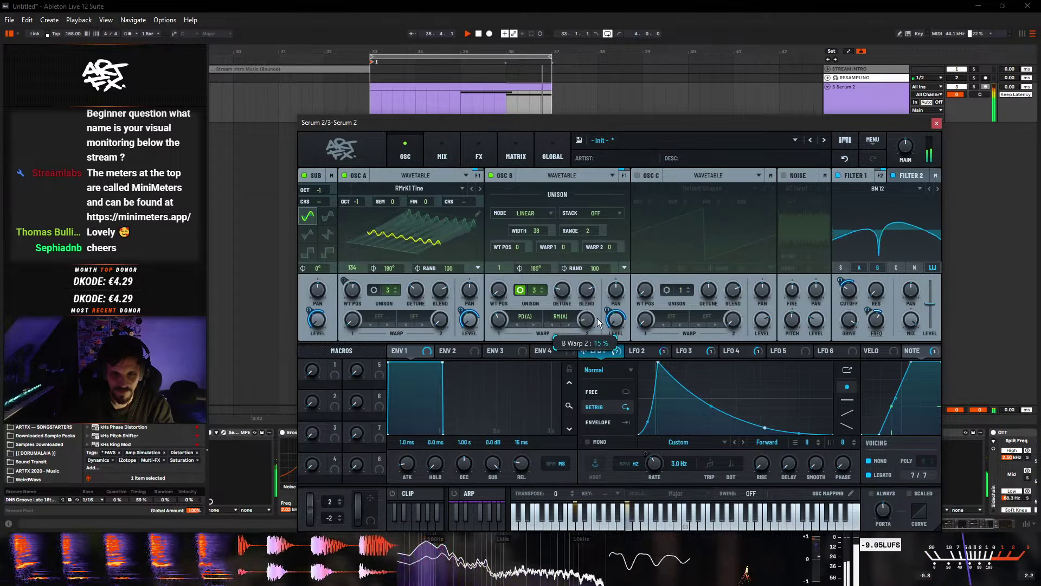
{"action": "left_click", "coordinate": [564, 317]}
{"action": "left_click", "coordinate": [573, 329]}
- Bypass and re-enable the Phaser and Chorus in Serum 2's effects rack to compare the sound
{"action": "left_click", "coordinate": [474, 137]}
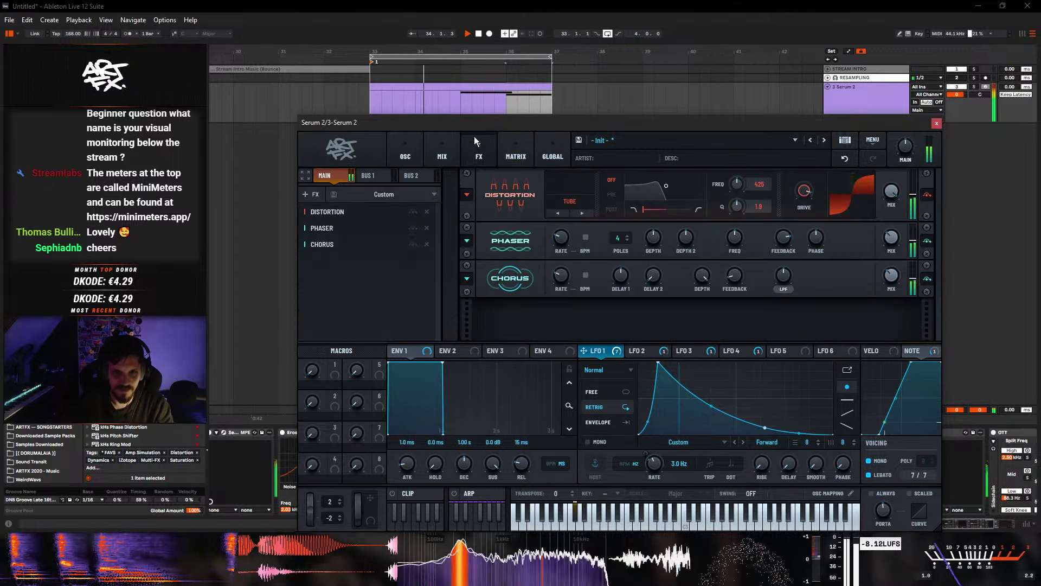
{"action": "left_click", "coordinate": [928, 241]}
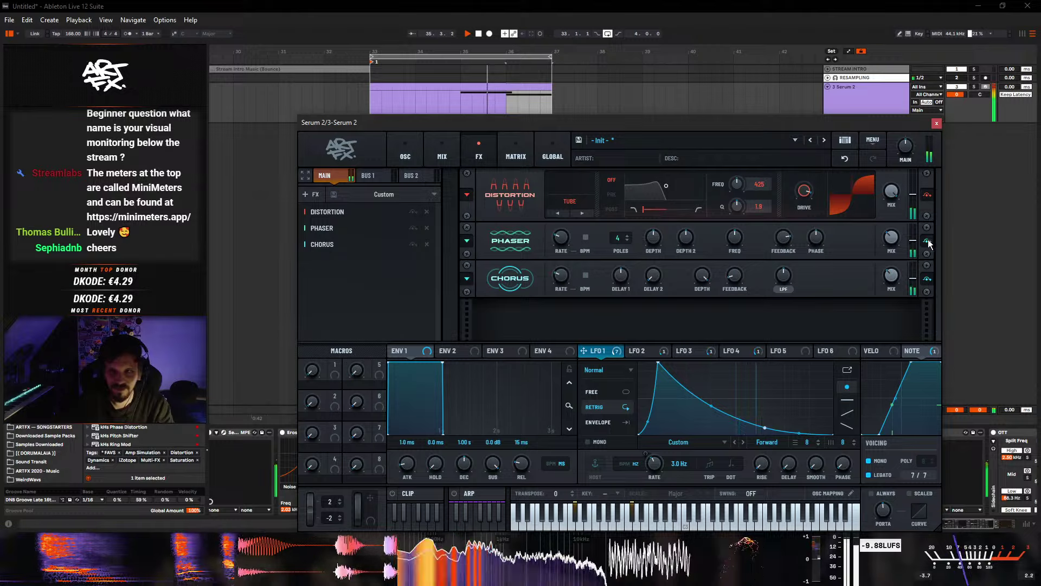
{"action": "left_click", "coordinate": [927, 278]}
{"action": "left_click", "coordinate": [413, 244]}
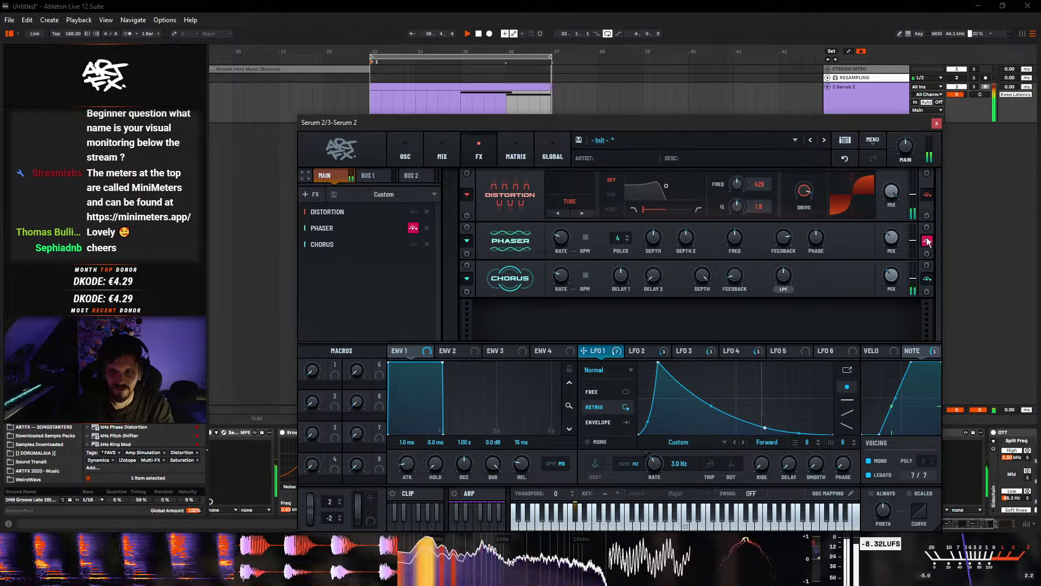
{"action": "left_click", "coordinate": [414, 228]}
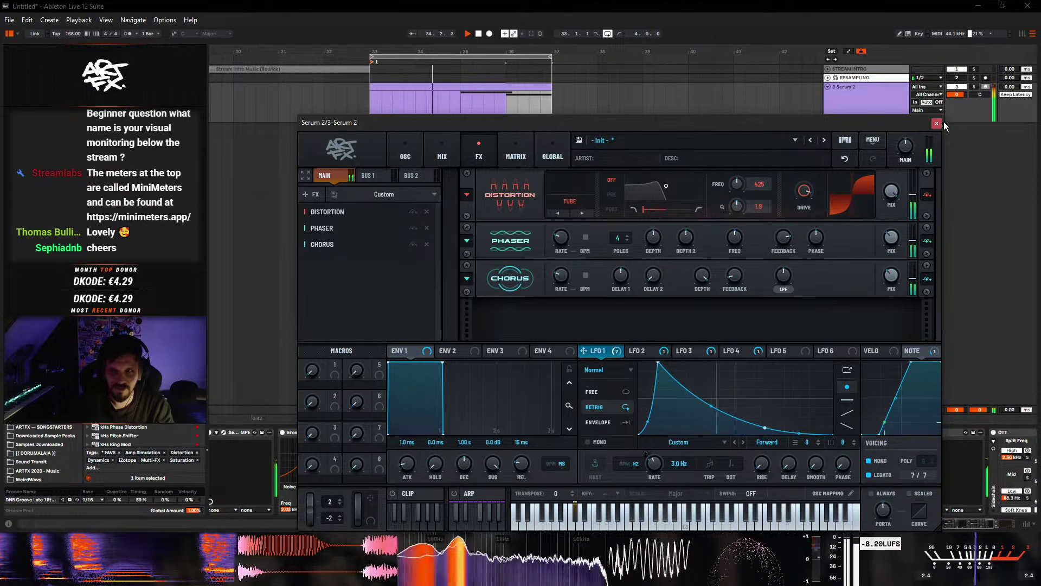
- Close the Serum 2 window and set the Vocoder's Depth to 69.8% and Formant to -8.57
{"action": "key", "text": "ctrl+alt+p"}
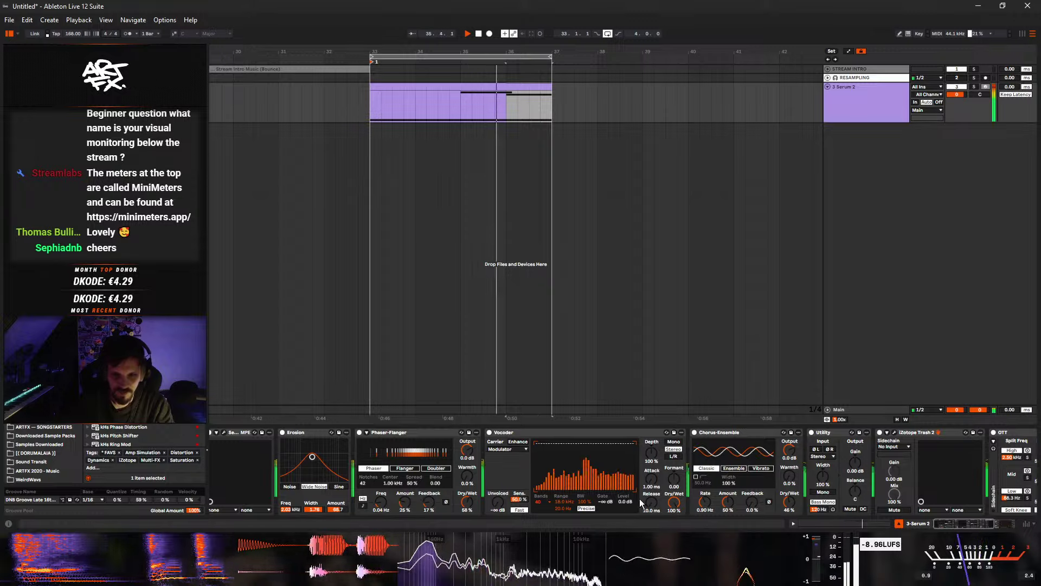
{"action": "left_click_drag", "start_coordinate": [585, 501], "coordinate": [585, 489]}
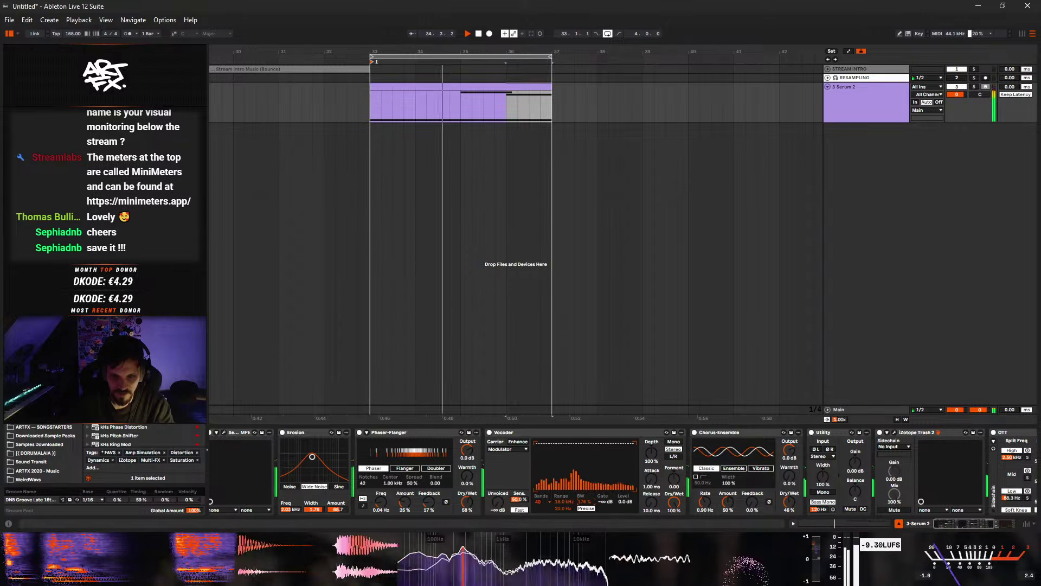
{"action": "left_click_drag", "start_coordinate": [649, 461], "coordinate": [674, 495]}
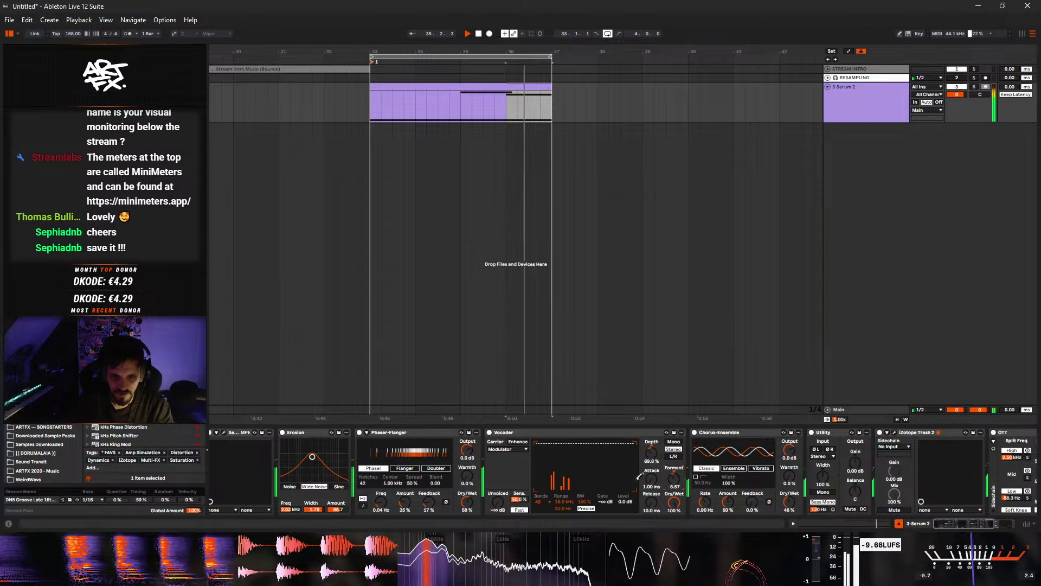
- Reopen Serum 2, set LFO 1's rate to 3.6 Hz and assign LFO 2 to modulate that rate
{"action": "left_click", "coordinate": [224, 432]}
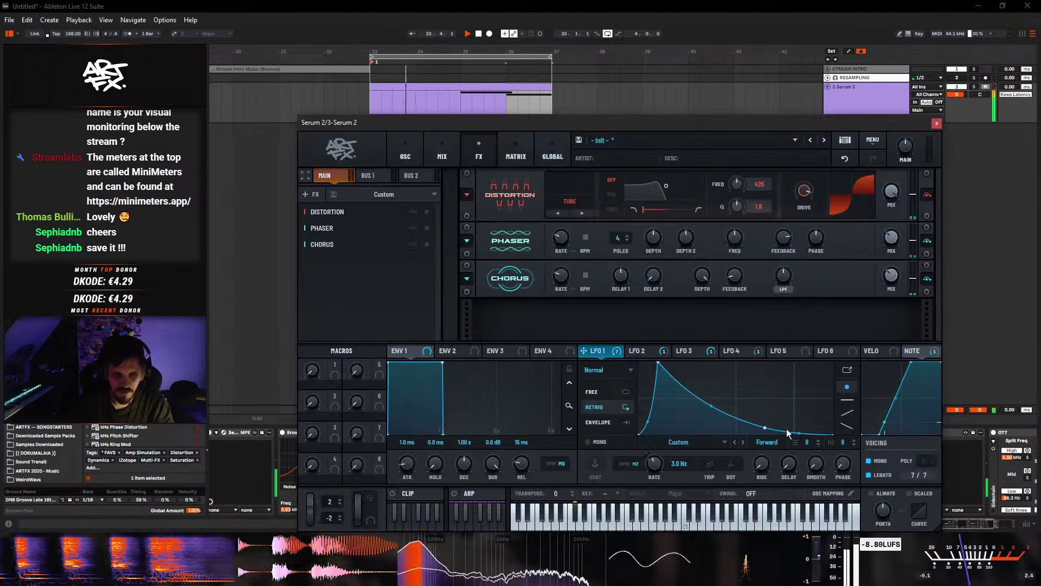
{"action": "left_click_drag", "start_coordinate": [649, 464], "coordinate": [701, 456]}
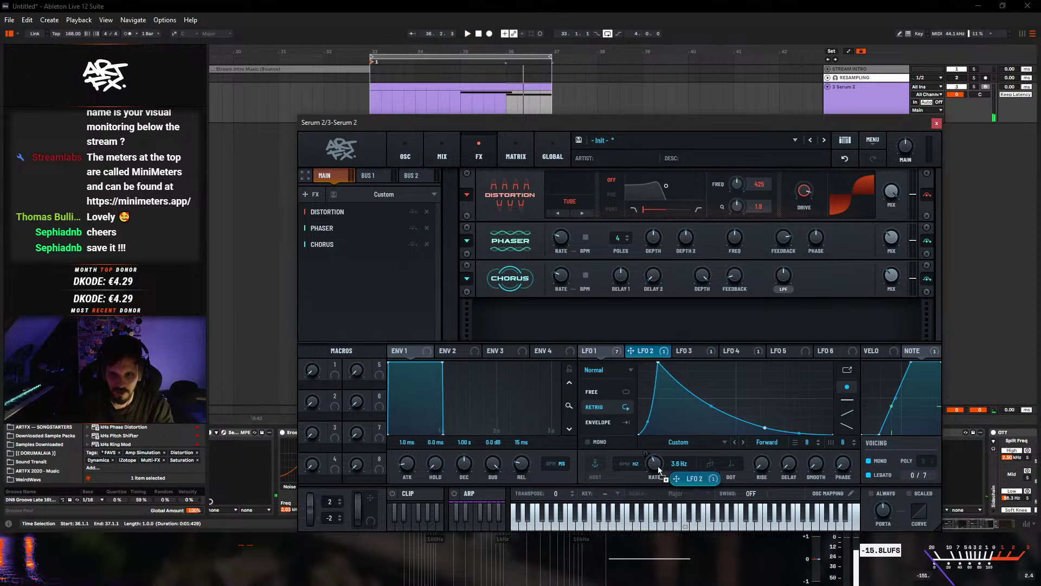
{"action": "left_click_drag", "start_coordinate": [654, 460], "coordinate": [654, 456]}
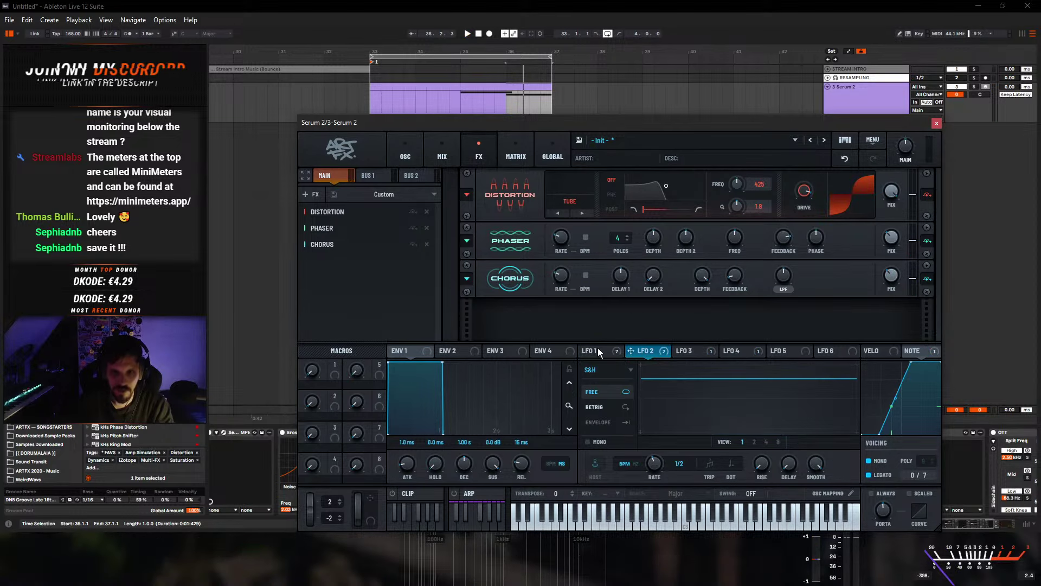
- In the modulation matrix, lower the amount of LFO 2's modulation of LFO 1 Rate and restart playback
{"action": "left_click", "coordinate": [517, 148]}
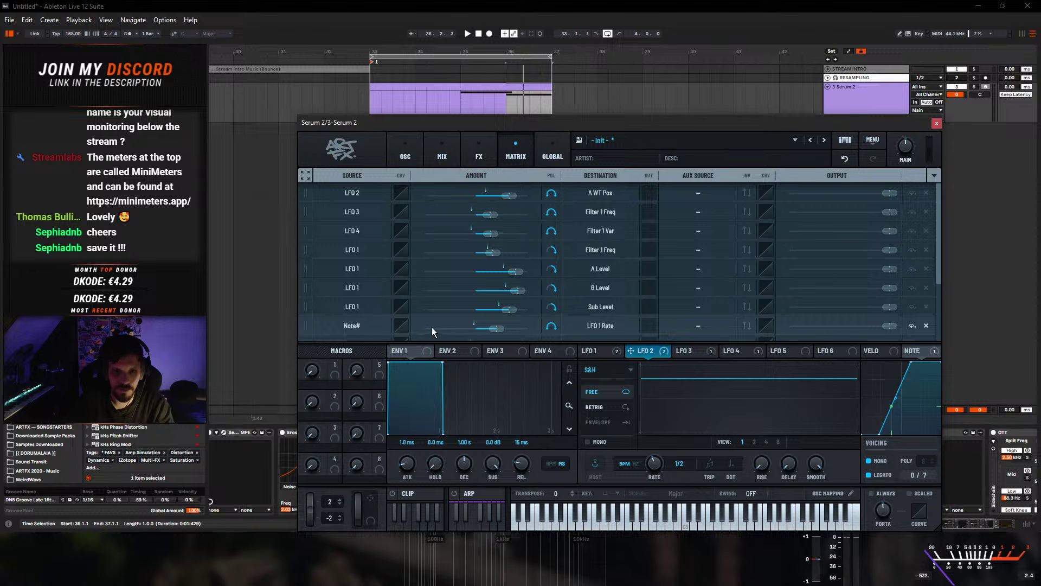
{"action": "scroll", "coordinate": [633, 322], "scroll_direction": "down", "scroll_amount": 5}
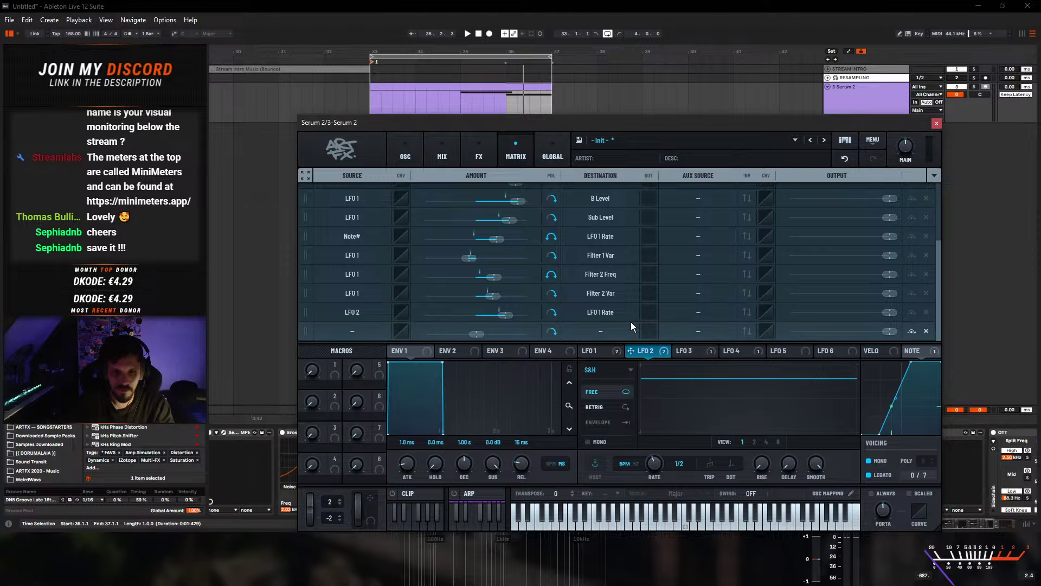
{"action": "key", "text": "space"}
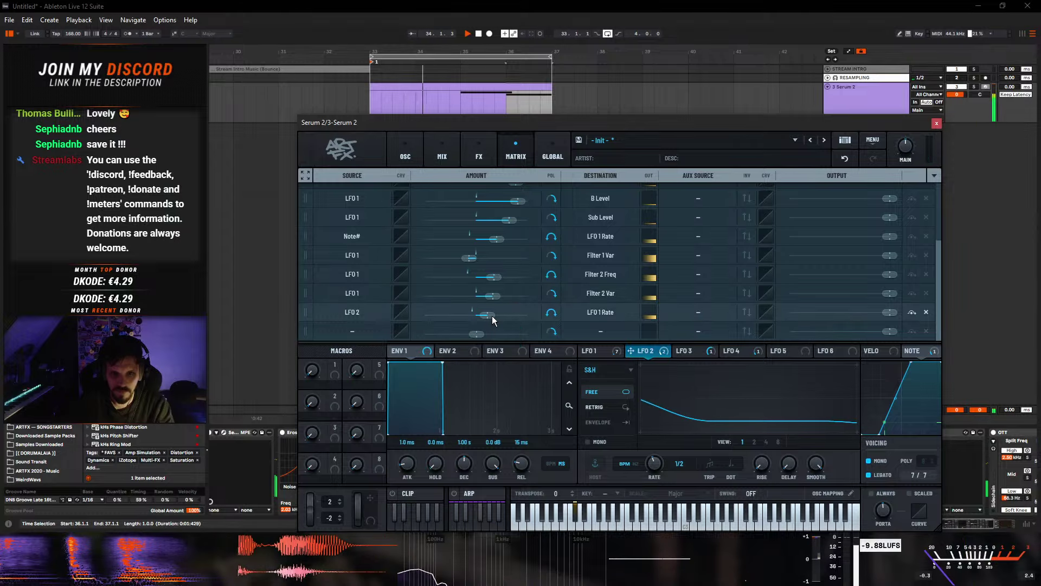
- Fine-tune the sub oscillator's level and close the Serum 2 window
{"action": "left_click", "coordinate": [404, 149]}
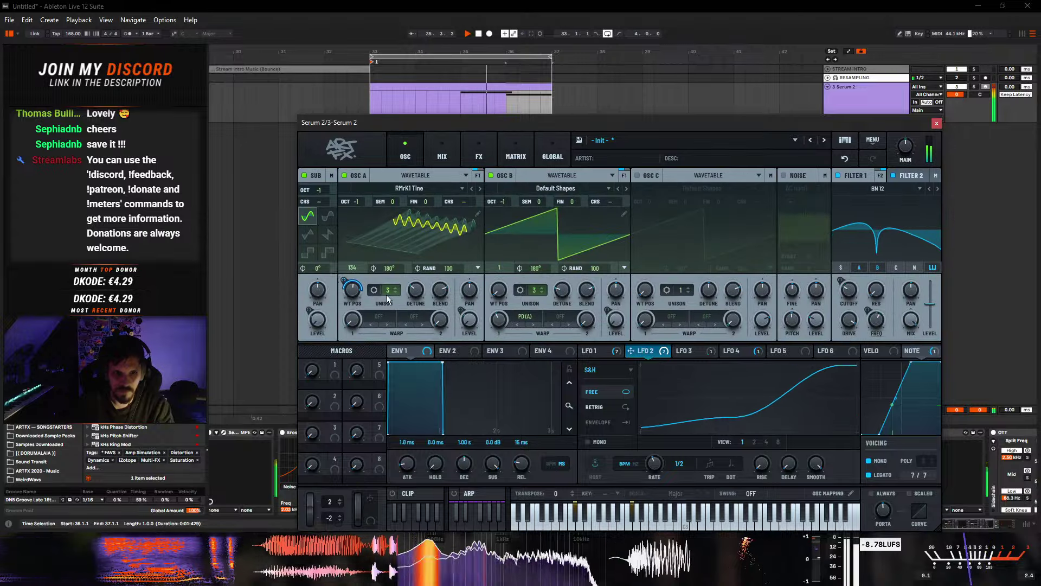
{"action": "mouse_move", "coordinate": [321, 301]}
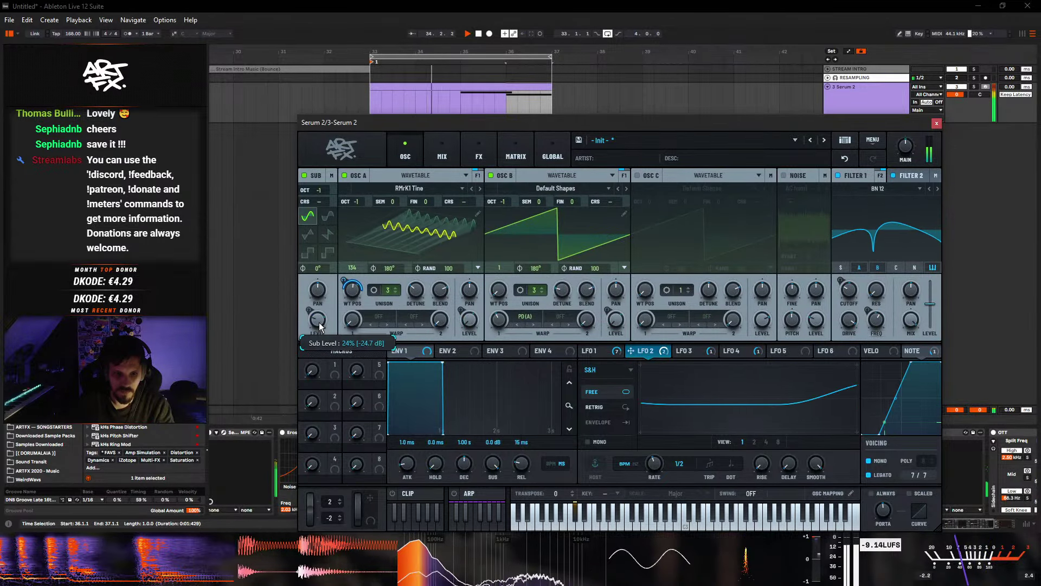
{"action": "left_click_drag", "start_coordinate": [319, 325], "coordinate": [321, 320]}
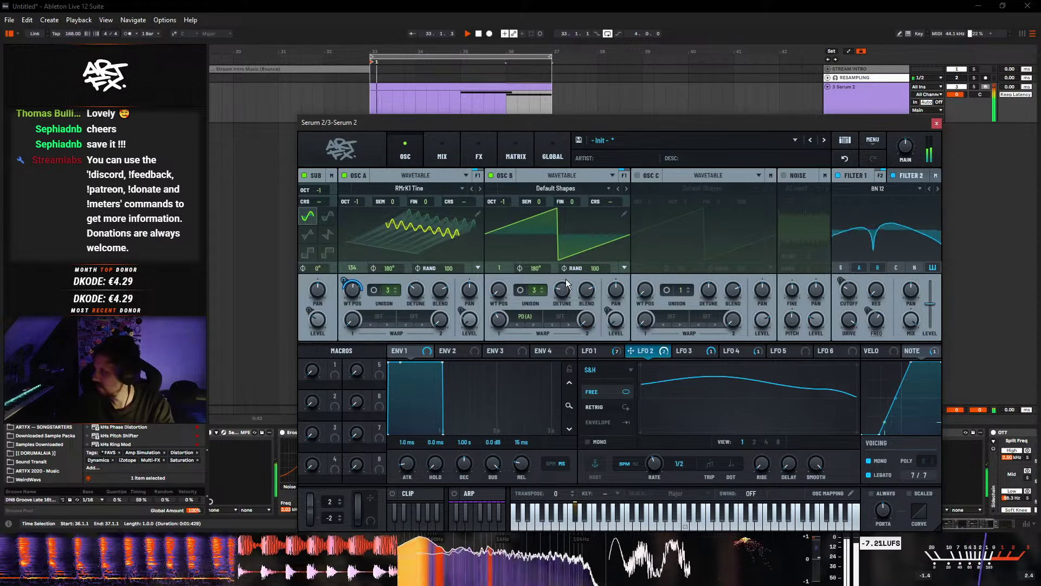
{"action": "mouse_move", "coordinate": [317, 324]}
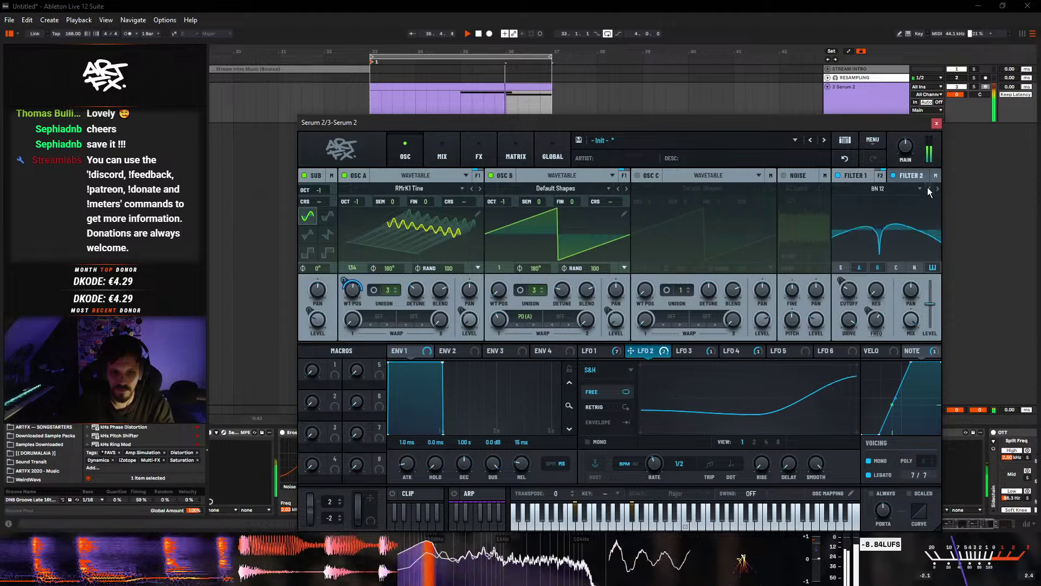
{"action": "left_click", "coordinate": [936, 124]}
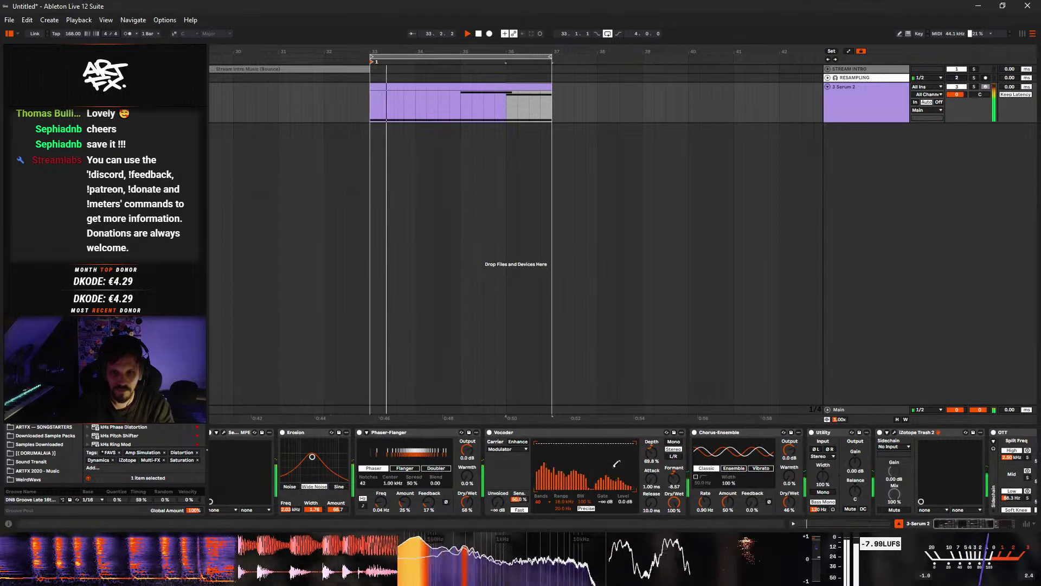
- Open Trash 2 and enable its Stage 2 distortion, keeping Triangle Clipper in Stage 1
{"action": "scroll", "coordinate": [915, 513], "scroll_direction": "right", "scroll_amount": 5}
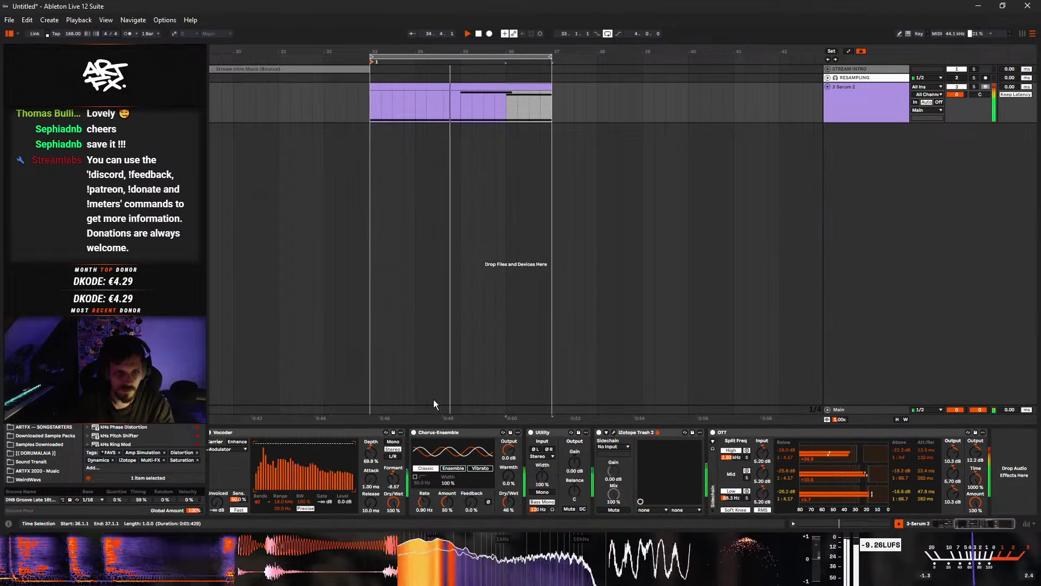
{"action": "left_click", "coordinate": [614, 433]}
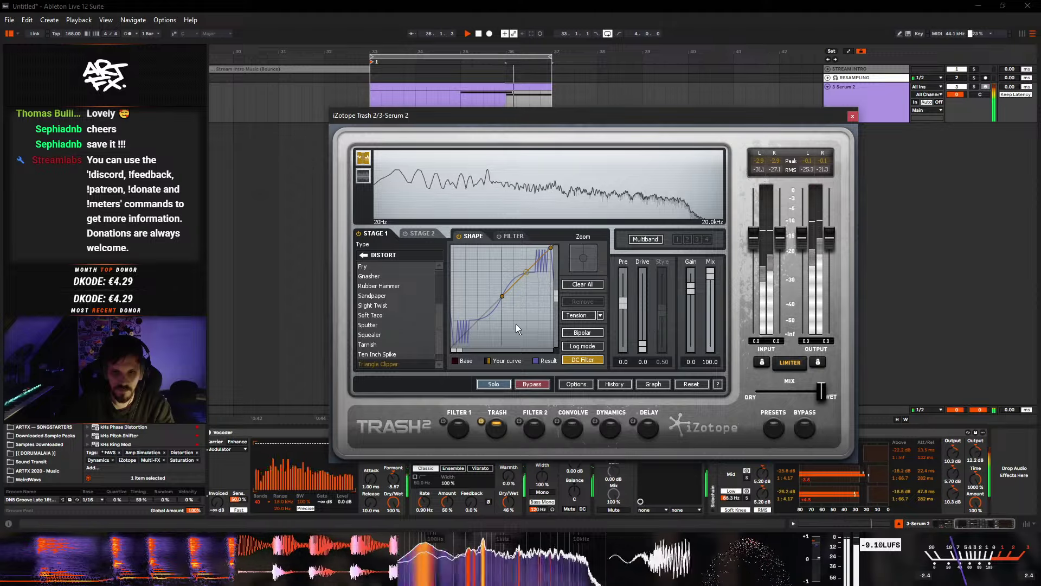
{"action": "left_click", "coordinate": [388, 365]}
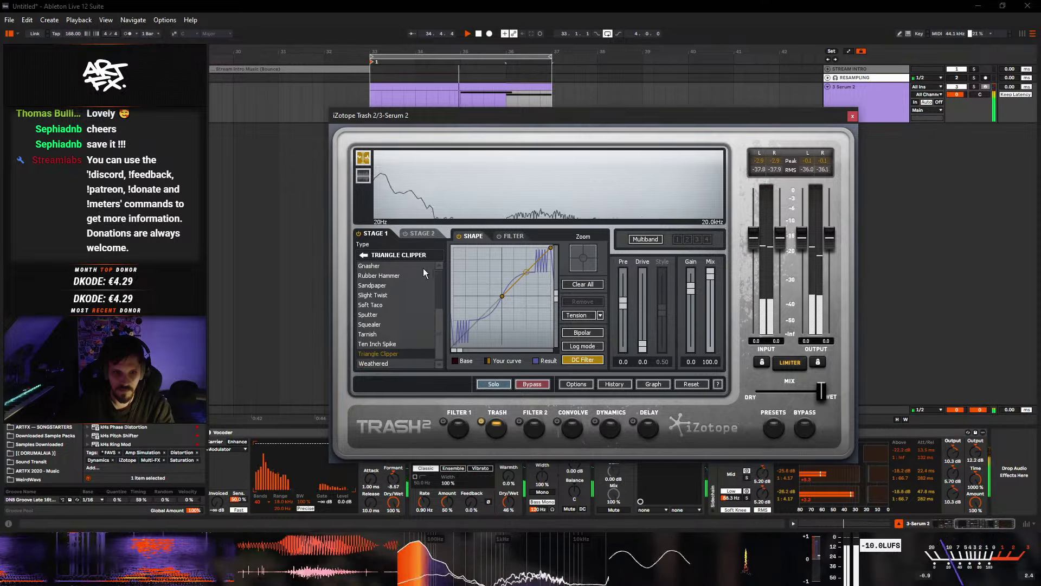
{"action": "left_click", "coordinate": [425, 235]}
{"action": "left_click", "coordinate": [406, 234]}
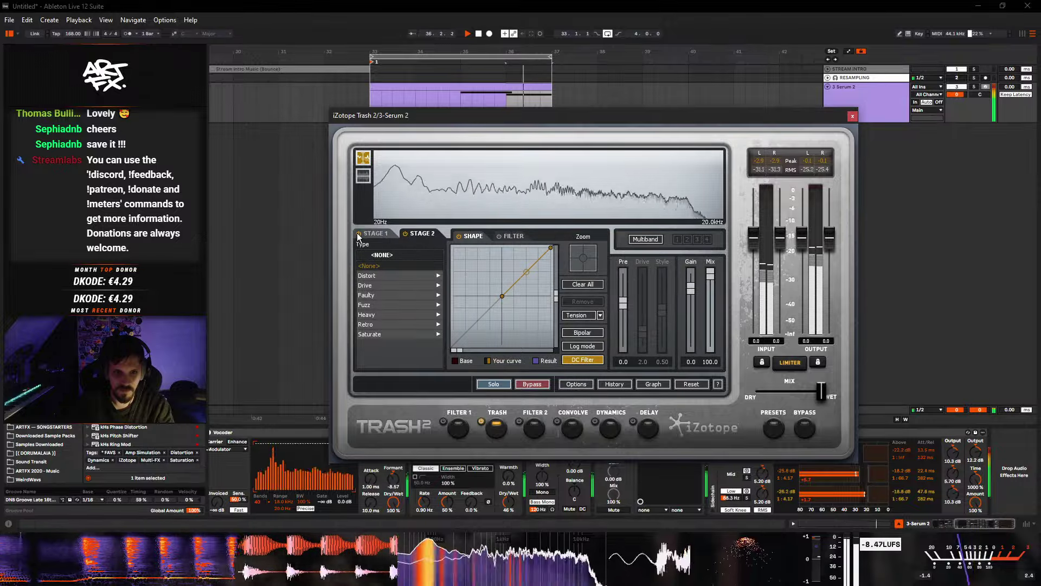
- Audition the Heavy distortion types in Stage 2, including Buzzsaw, Cracked Actor, Hard Limits, Impaler and Noise Art
{"action": "left_click", "coordinate": [377, 314]}
{"action": "left_click", "coordinate": [372, 267]}
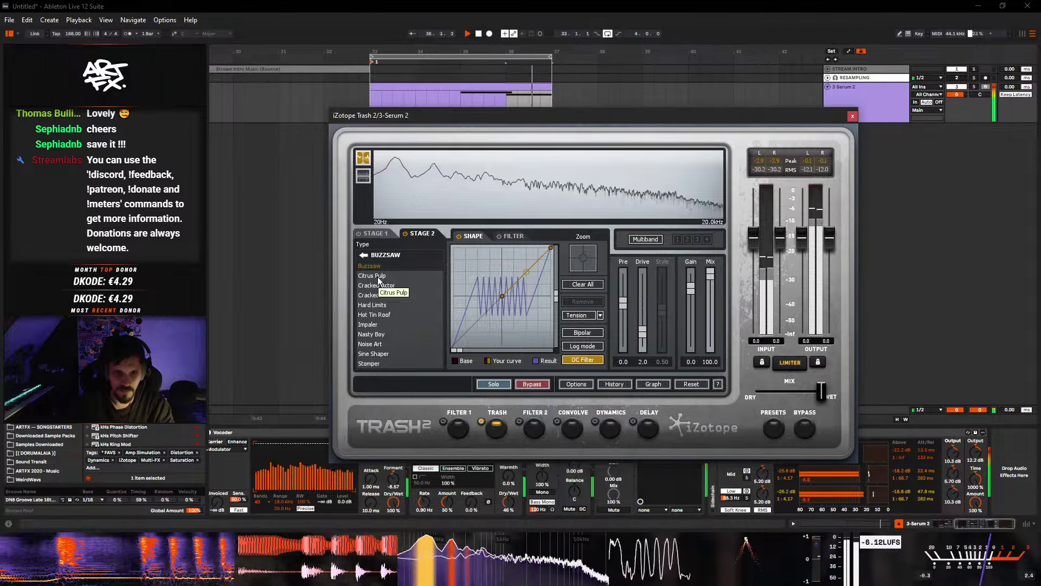
{"action": "left_click", "coordinate": [378, 277]}
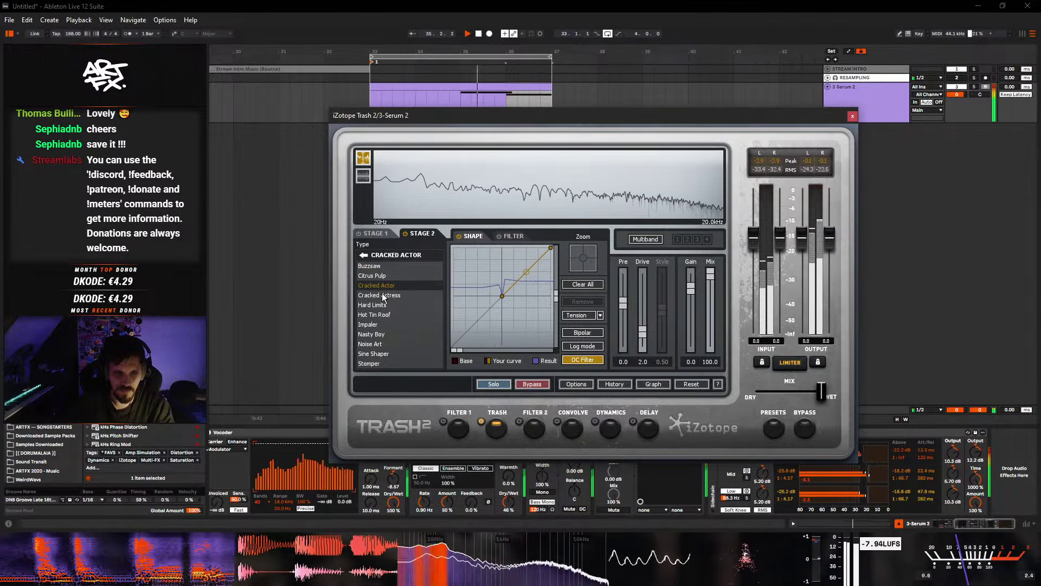
{"action": "left_click", "coordinate": [381, 294]}
{"action": "left_click", "coordinate": [380, 305]}
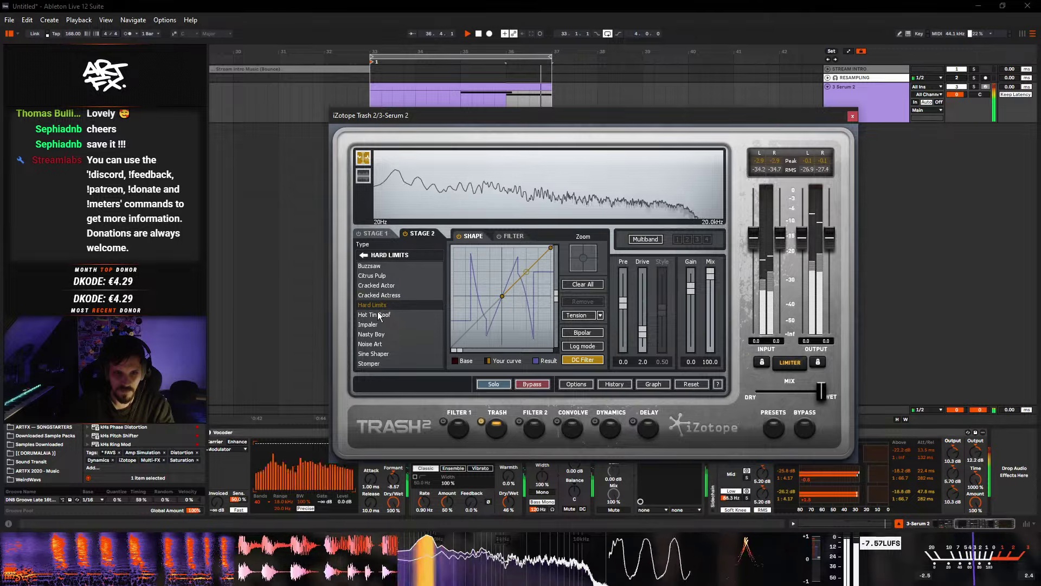
{"action": "left_click", "coordinate": [374, 324]}
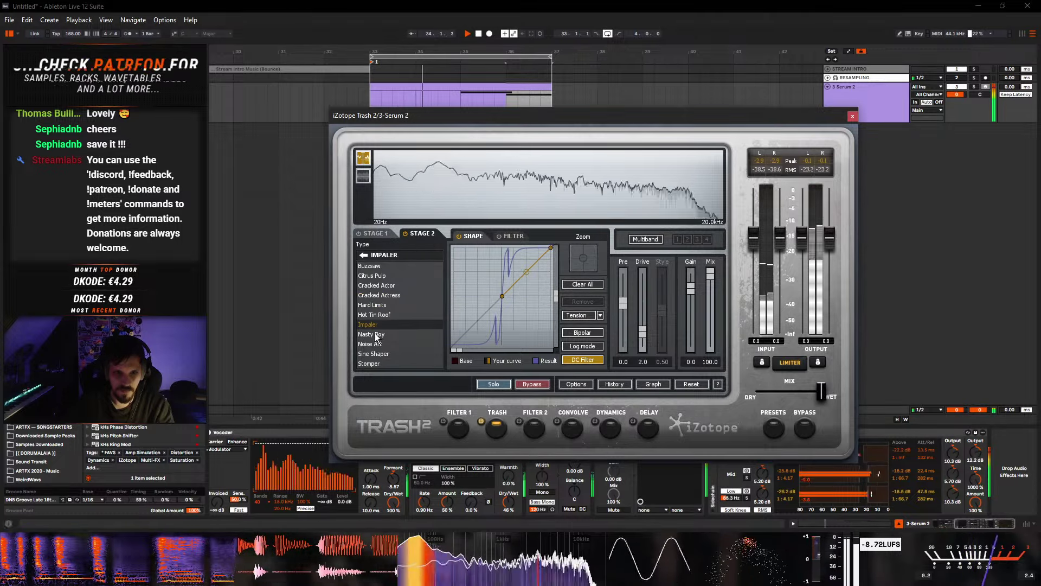
{"action": "left_click", "coordinate": [371, 344]}
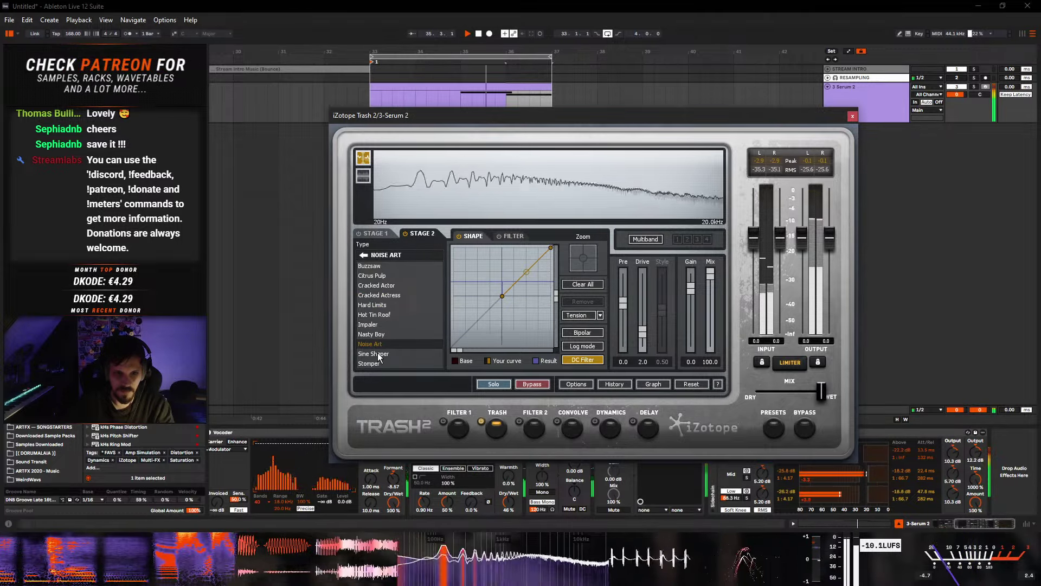
- Try the Sine Shaper distortion in Stage 2 with varying drive, and audition Stomper
{"action": "left_click", "coordinate": [377, 354]}
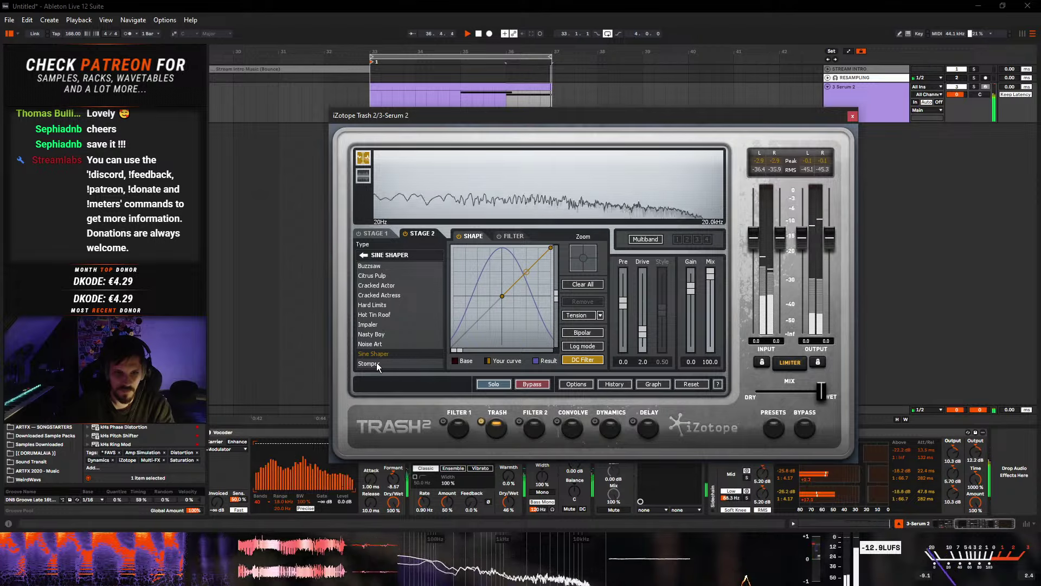
{"action": "left_click_drag", "start_coordinate": [650, 326], "coordinate": [647, 294]}
{"action": "left_click_drag", "start_coordinate": [647, 289], "coordinate": [645, 340]}
{"action": "left_click", "coordinate": [408, 367]}
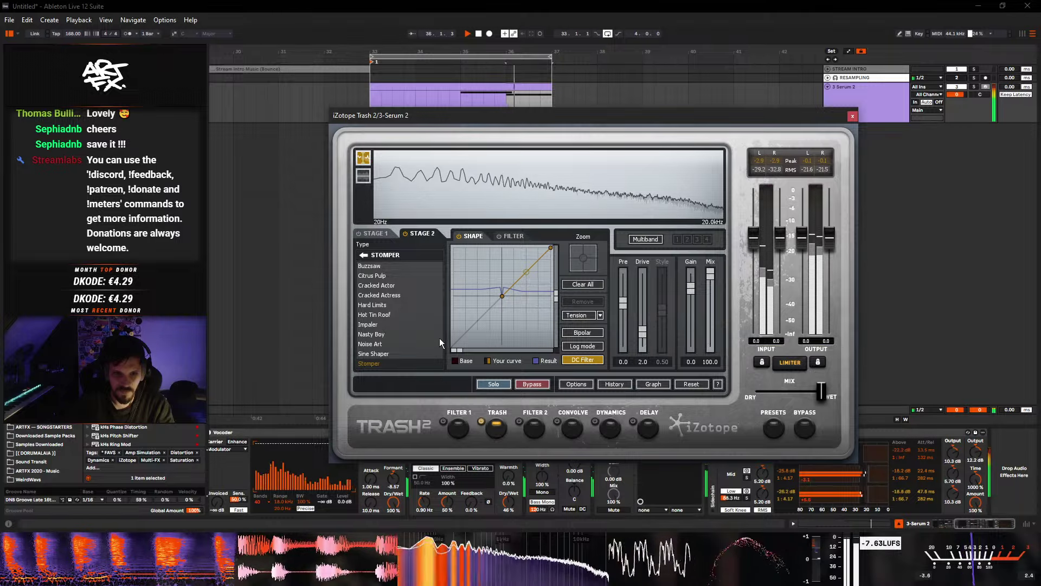
- Audition the Faulty distortion types Cold Solder and Faulty Transistor in Stage 2
{"action": "left_click", "coordinate": [364, 255]}
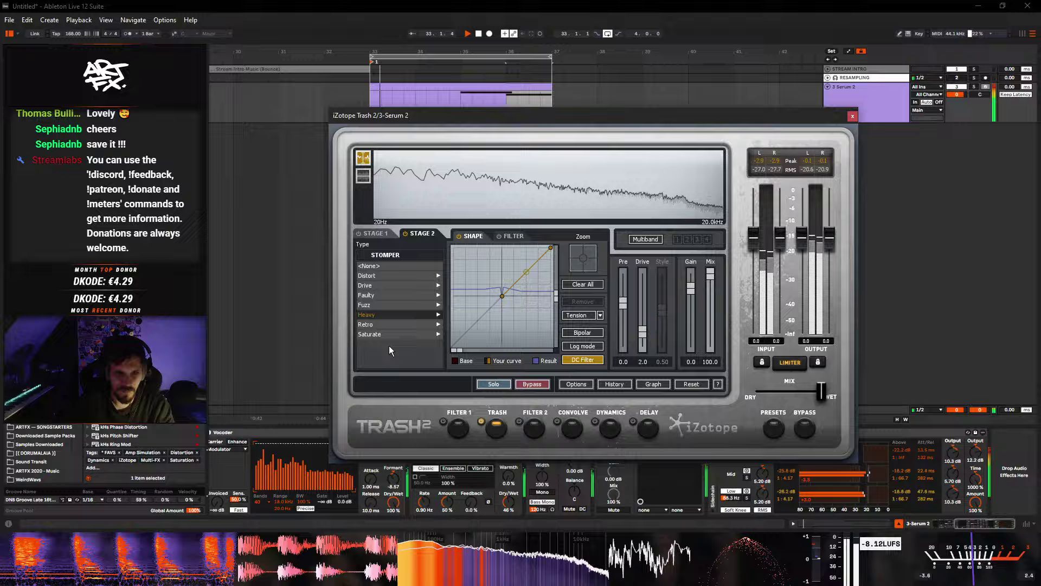
{"action": "left_click", "coordinate": [372, 305]}
{"action": "left_click", "coordinate": [374, 285]}
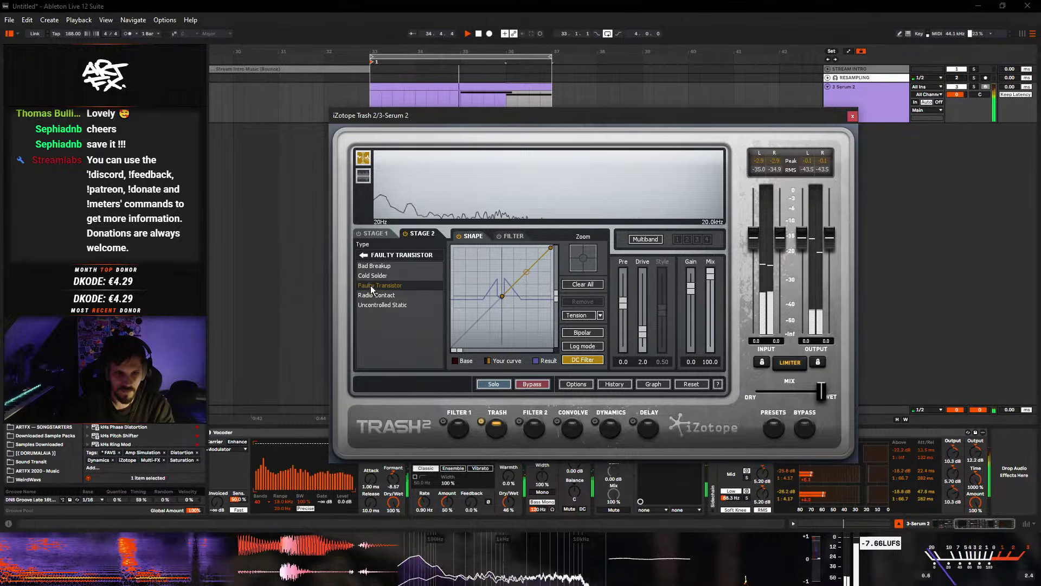
{"action": "left_click", "coordinate": [372, 276]}
{"action": "left_click", "coordinate": [374, 285]}
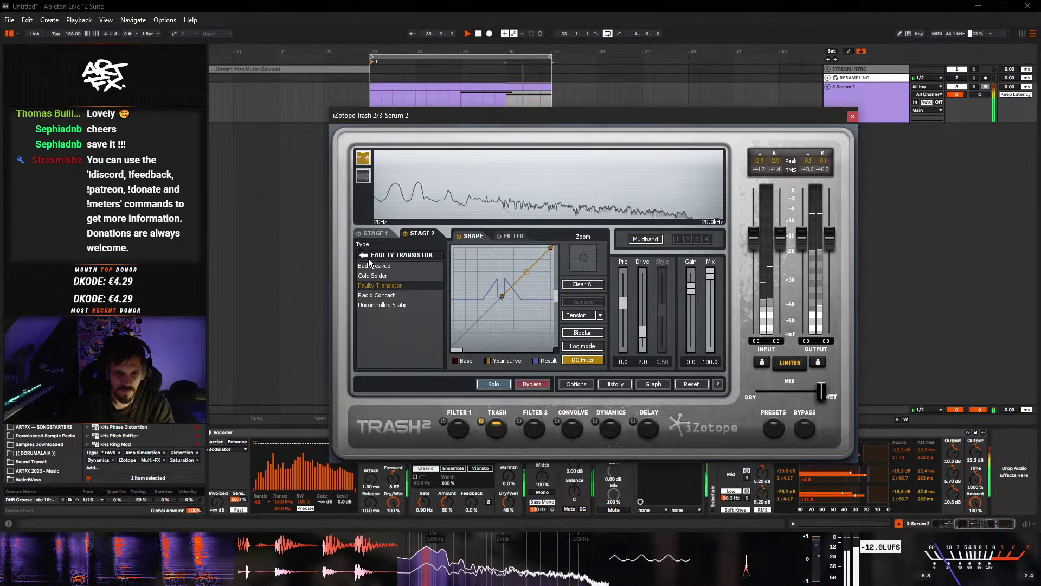
- Set Stage 2's distortion to Mirror Overdrive from the Drive category with a drive of 2.4, and close Trash 2
{"action": "left_click", "coordinate": [364, 255]}
{"action": "left_click", "coordinate": [375, 305]}
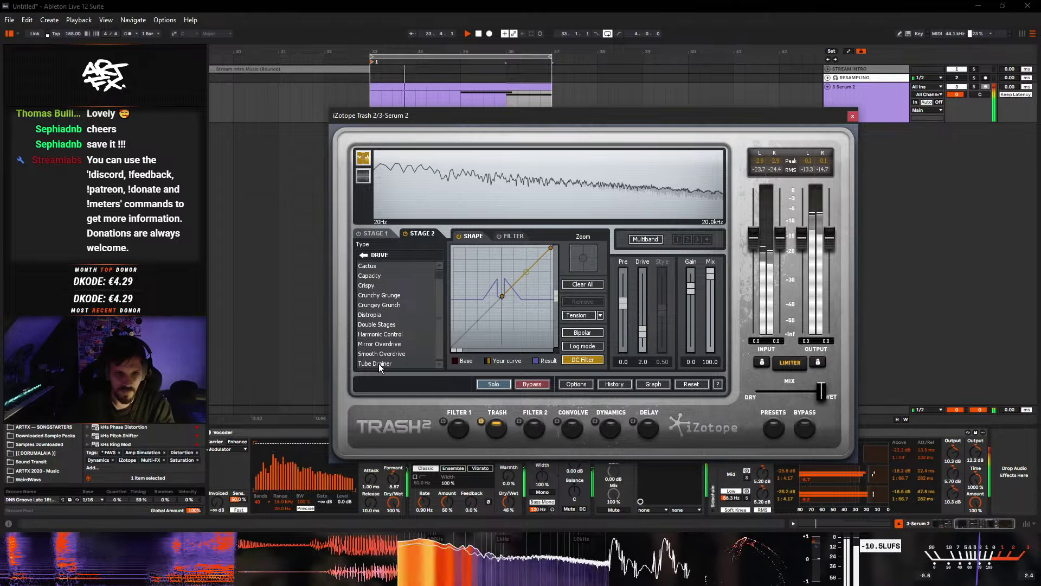
{"action": "left_click", "coordinate": [378, 364]}
{"action": "left_click", "coordinate": [380, 354]}
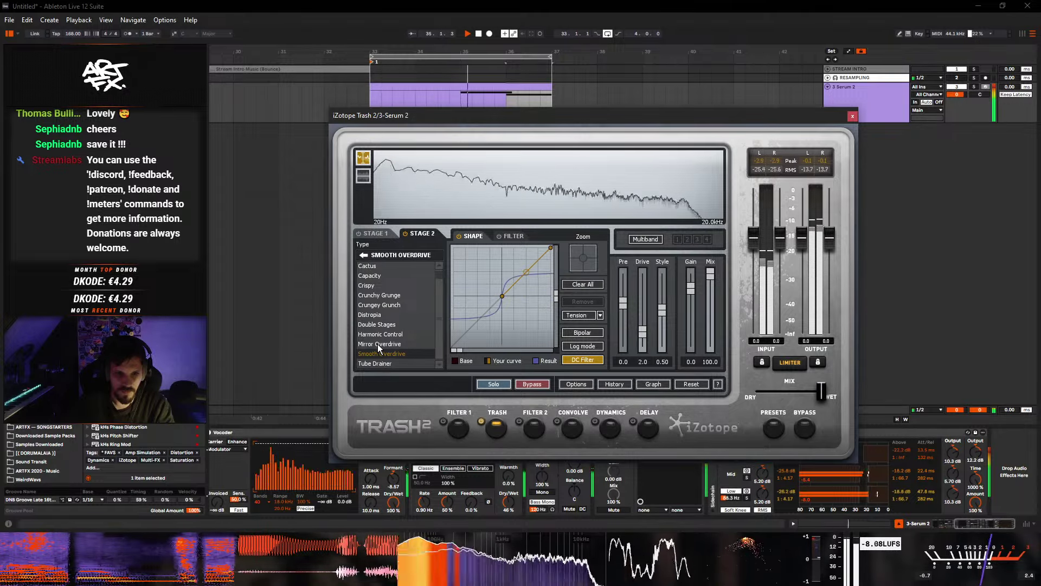
{"action": "left_click", "coordinate": [377, 344]}
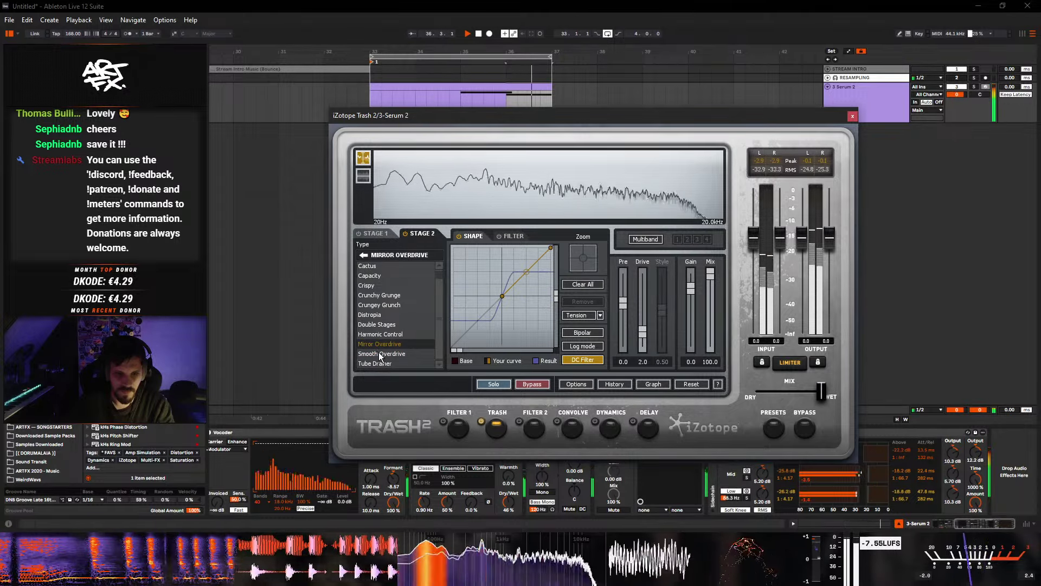
{"action": "left_click_drag", "start_coordinate": [647, 331], "coordinate": [642, 330]}
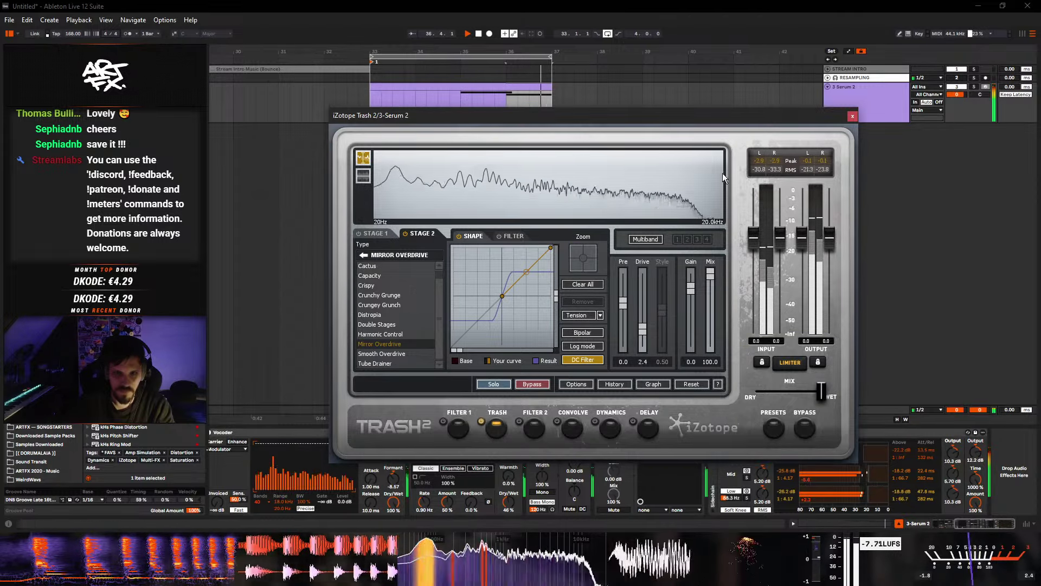
{"action": "left_click", "coordinate": [853, 116]}
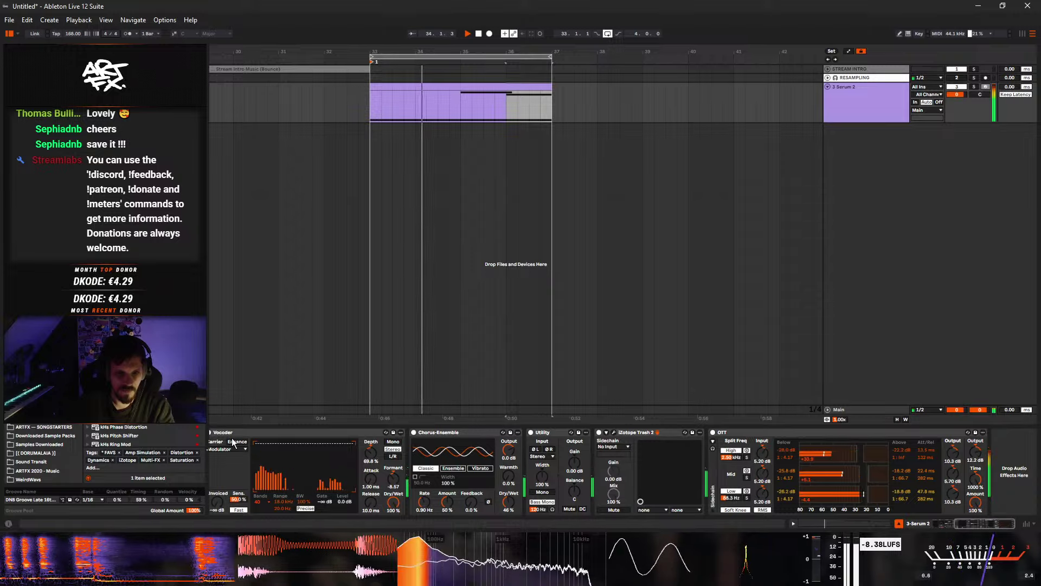
- Reopen Serum 2, add a Phs 24+ Filter to the main effects chain and assign LFO 3 to its cutoff
{"action": "scroll", "coordinate": [931, 509], "scroll_direction": "up", "scroll_amount": 5}
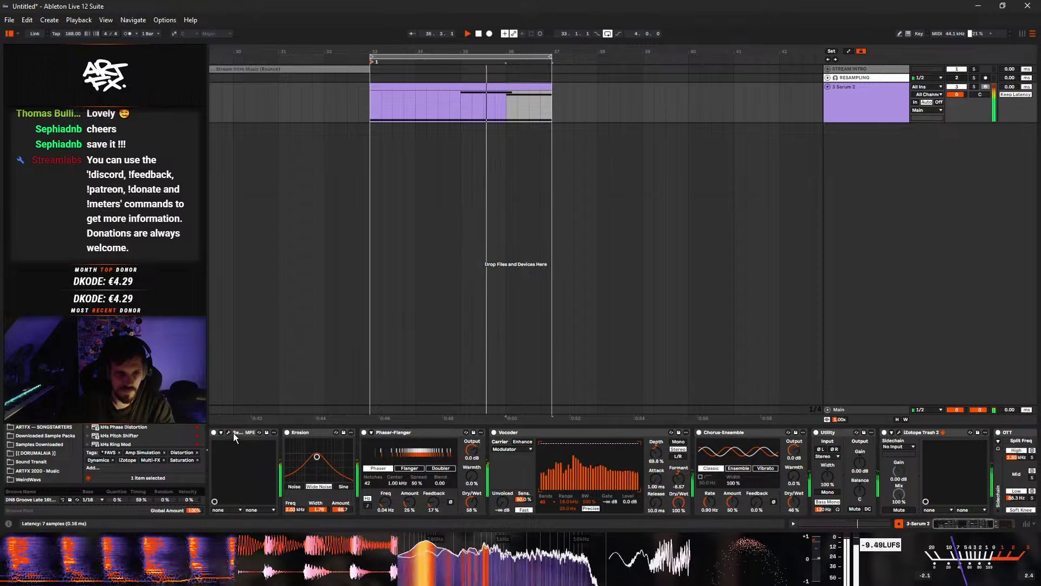
{"action": "left_click", "coordinate": [229, 432]}
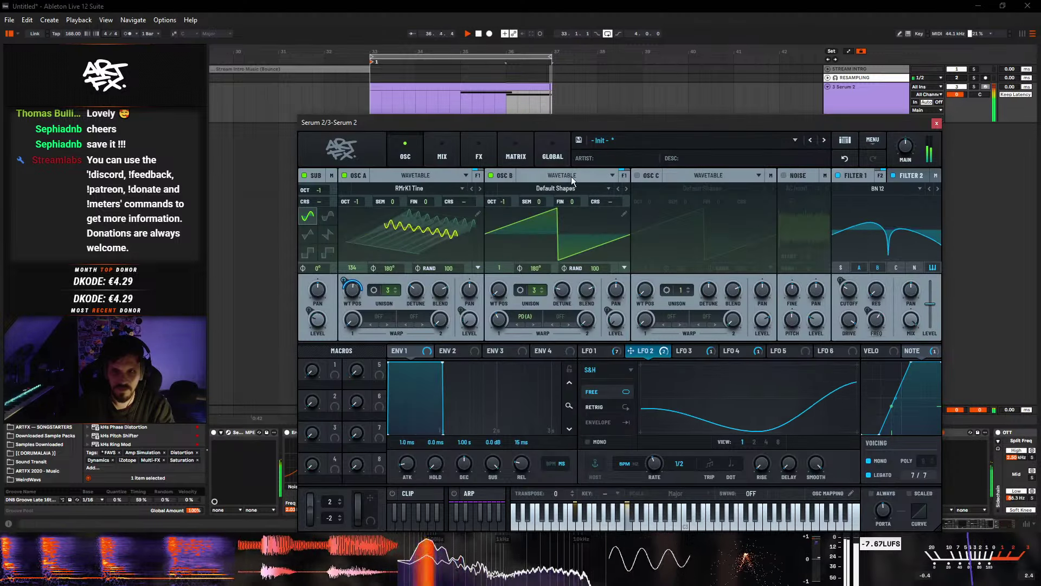
{"action": "left_click", "coordinate": [461, 145]}
{"action": "left_click", "coordinate": [312, 194]}
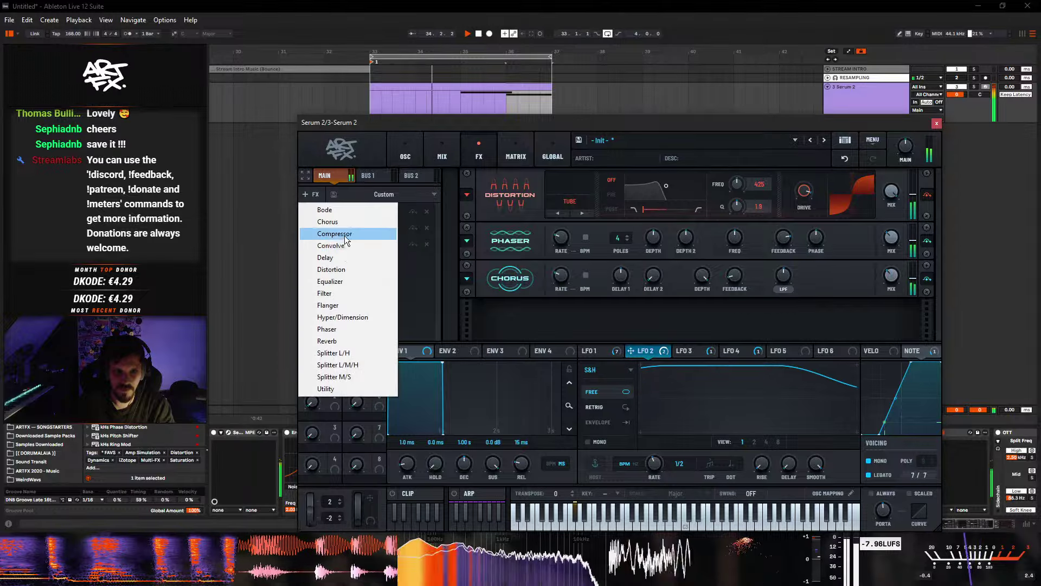
{"action": "left_click", "coordinate": [332, 294]}
{"action": "left_click", "coordinate": [569, 310]}
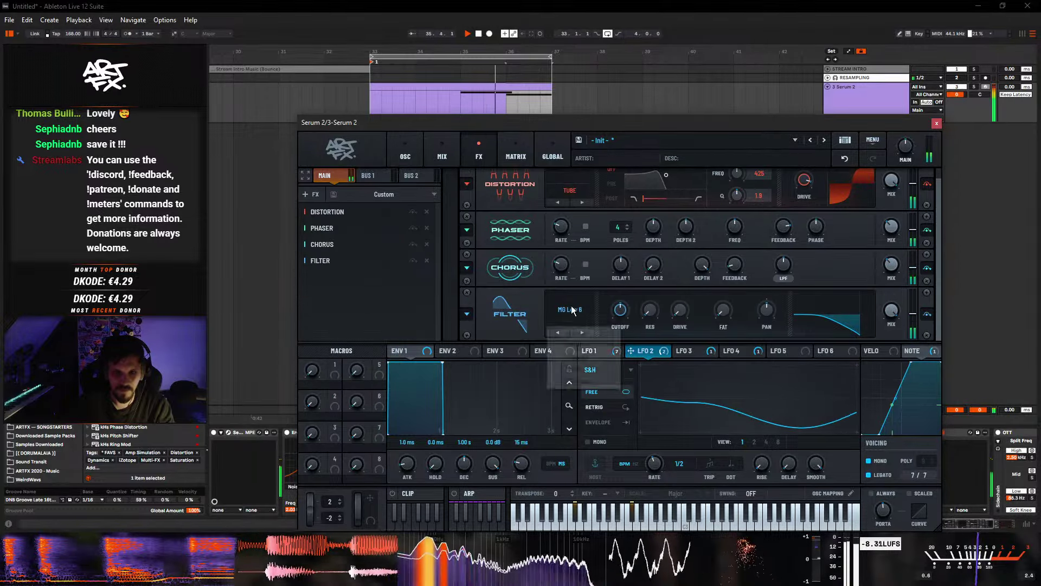
{"action": "mouse_move", "coordinate": [602, 362]}
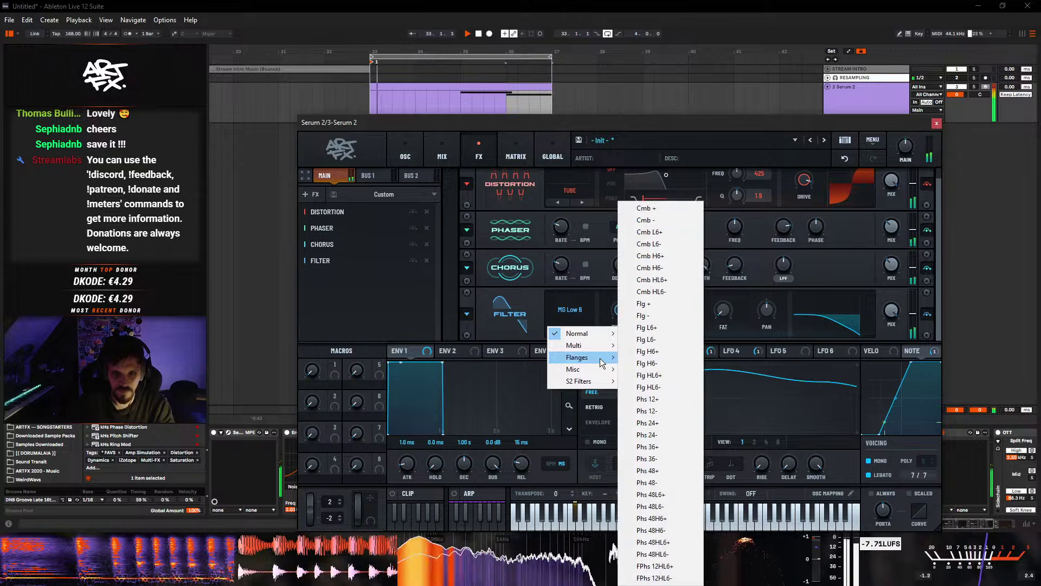
{"action": "left_click", "coordinate": [662, 428]}
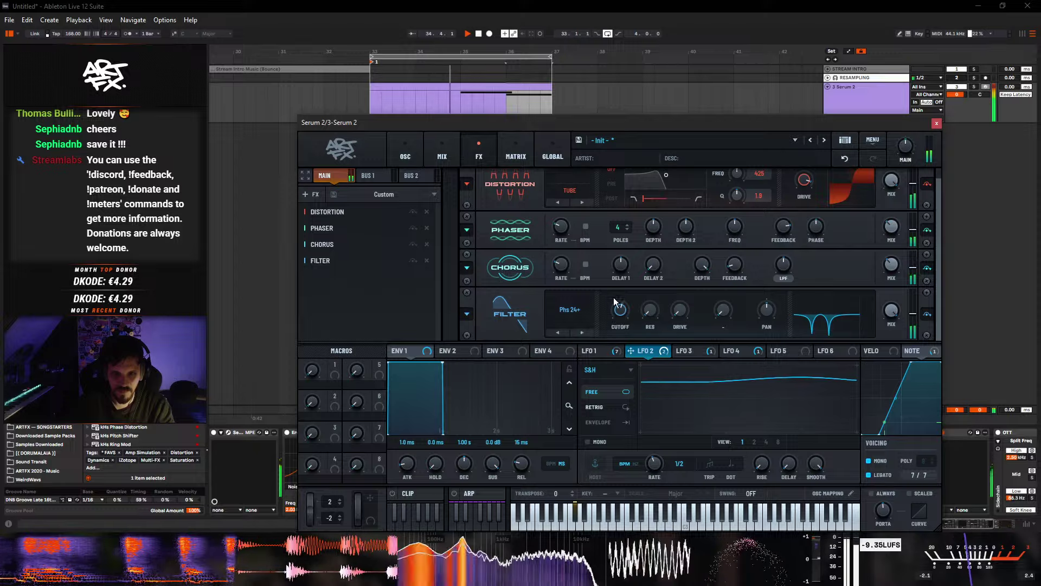
{"action": "left_click_drag", "start_coordinate": [678, 350], "coordinate": [609, 300]}
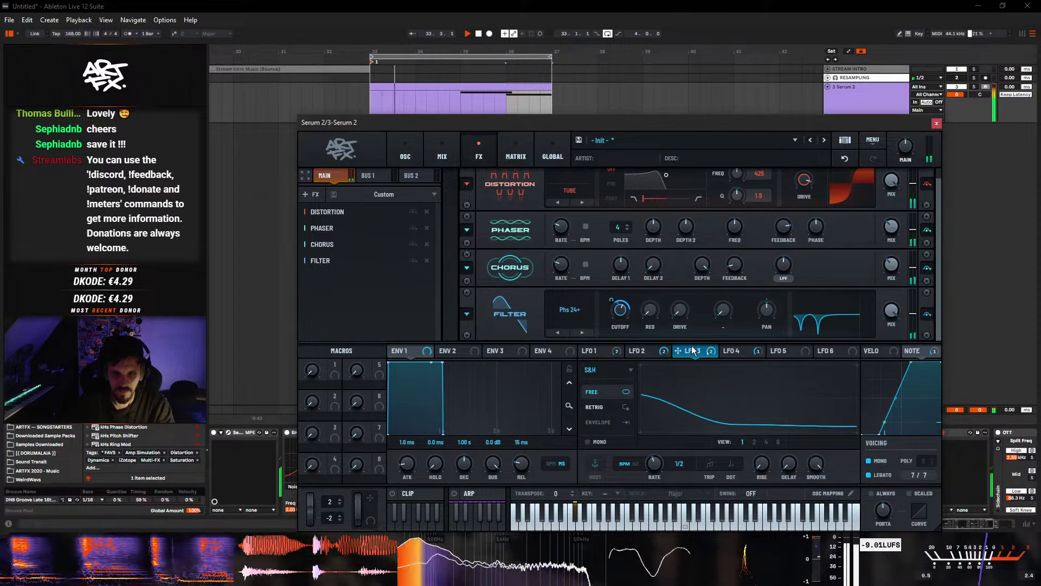
- Assign LFO 1 to the FX filter's cutoff with a modulation depth of about -16%
{"action": "mouse_move", "coordinate": [731, 352]}
{"action": "left_mouse_down"}
{"action": "mouse_move", "coordinate": [672, 325]}
{"action": "mouse_move", "coordinate": [688, 347]}
{"action": "mouse_move", "coordinate": [727, 358]}
{"action": "mouse_move", "coordinate": [699, 360]}
{"action": "mouse_move", "coordinate": [748, 359]}
{"action": "left_mouse_up"}
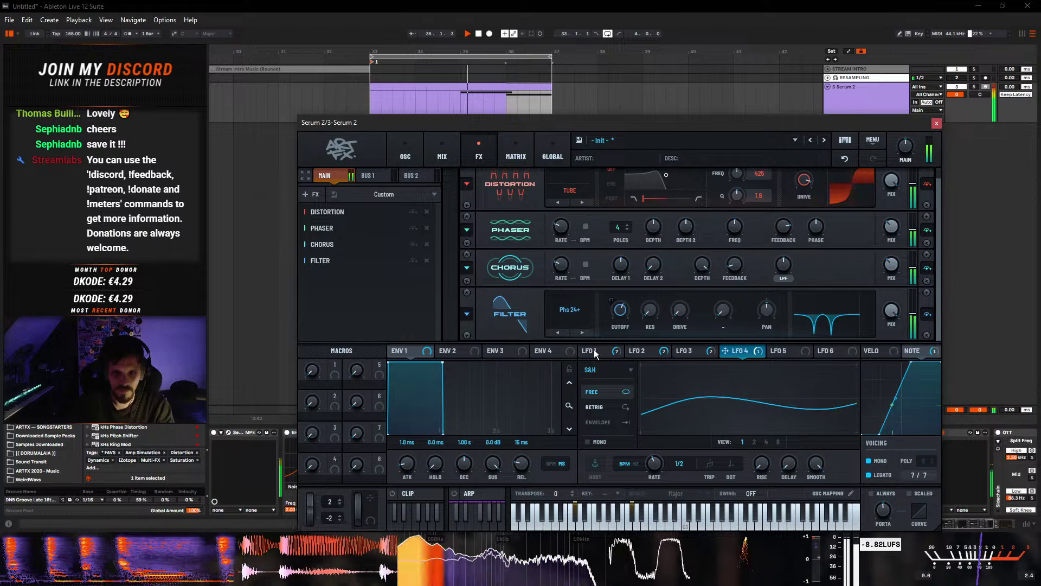
{"action": "left_click_drag", "start_coordinate": [595, 354], "coordinate": [611, 315]}
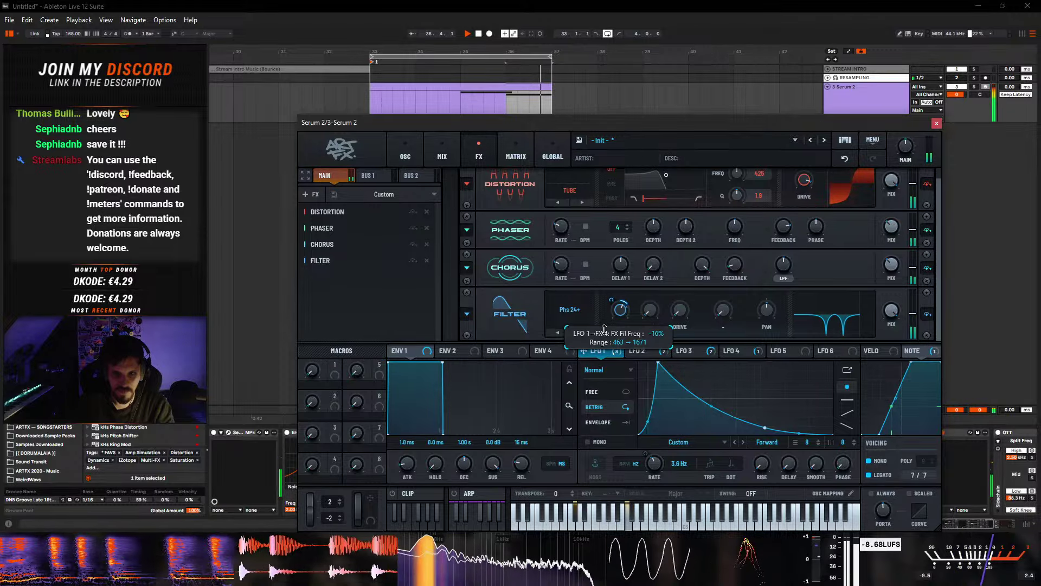
- Load the ARTFX_Bass 808 A wavetable from the ARTFX - 808 folder into oscillator A
{"action": "left_click", "coordinate": [406, 153]}
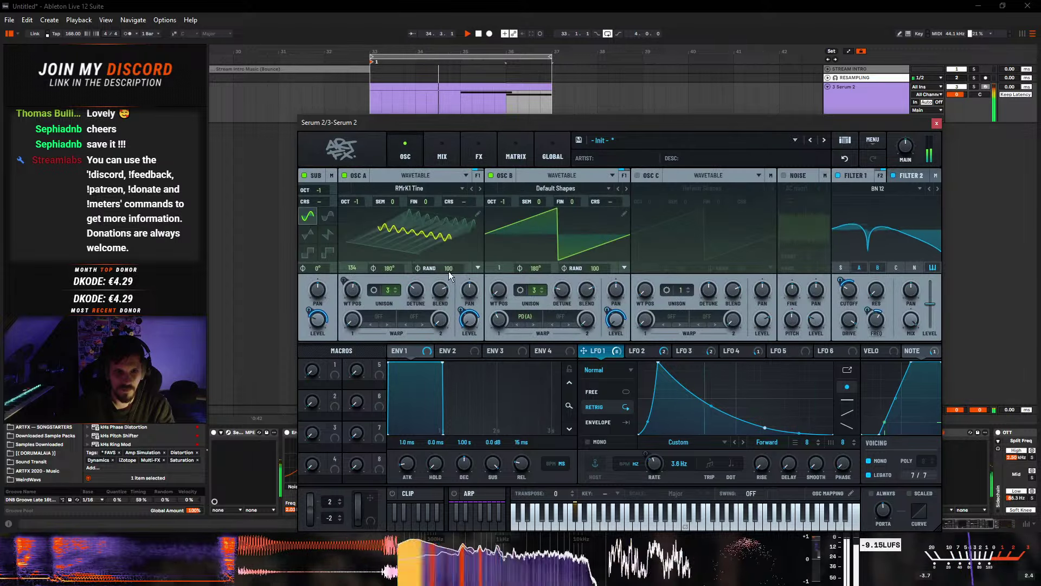
{"action": "left_click", "coordinate": [460, 190]}
{"action": "mouse_move", "coordinate": [382, 237]}
{"action": "mouse_move", "coordinate": [454, 249]}
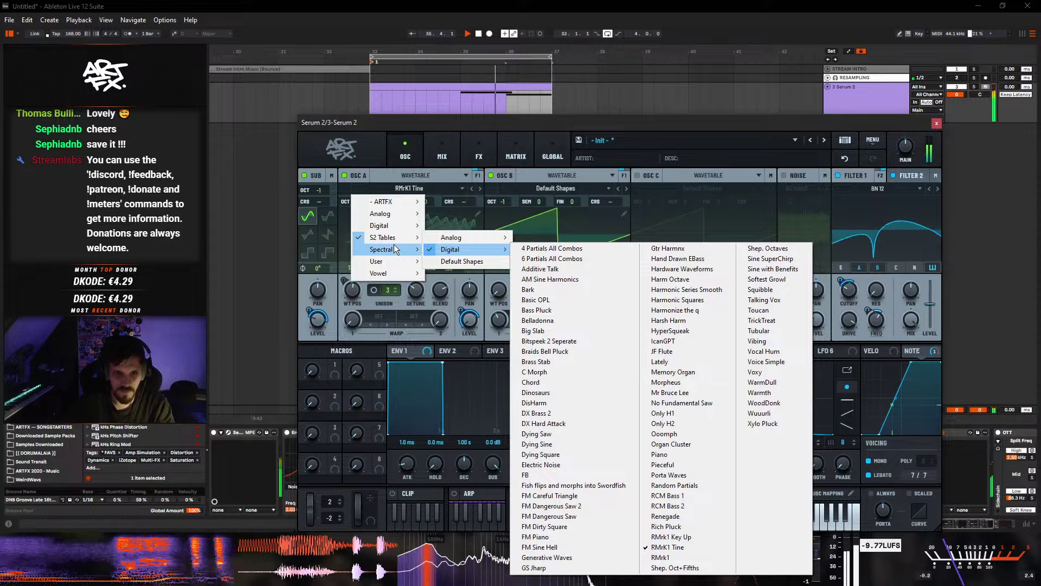
{"action": "mouse_move", "coordinate": [382, 201]}
{"action": "mouse_move", "coordinate": [466, 201]}
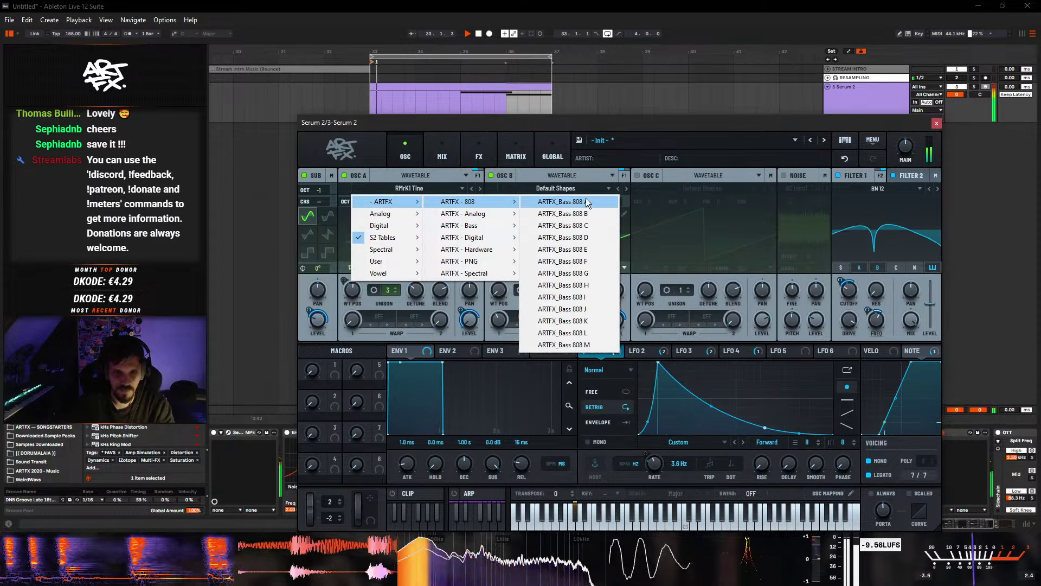
{"action": "left_click", "coordinate": [587, 203]}
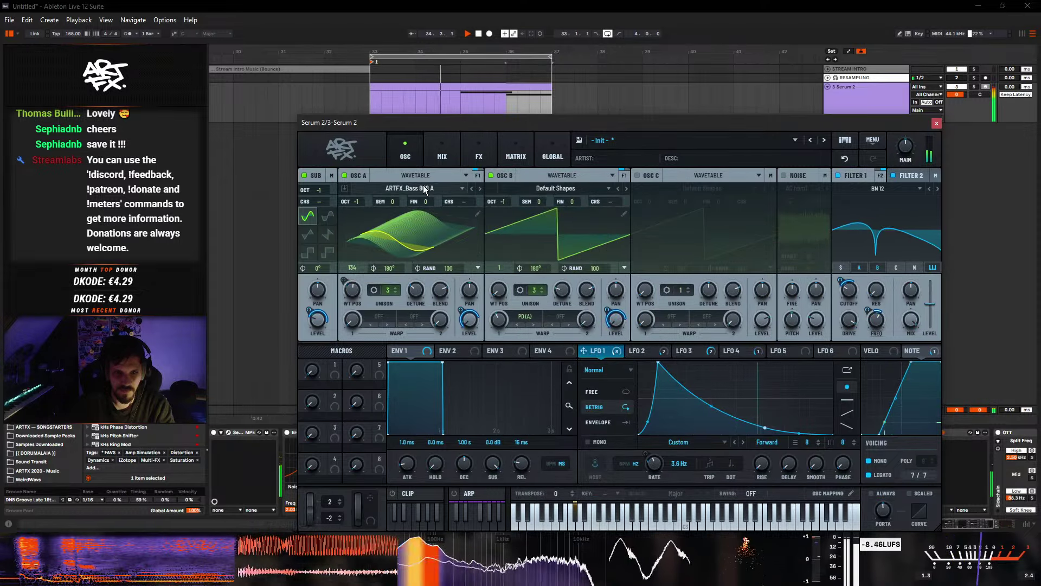
- Audition successive ARTFX wavetables in oscillator A, advancing as far as ARTFX_Folded Driven Sine 1
{"action": "left_click", "coordinate": [481, 189]}
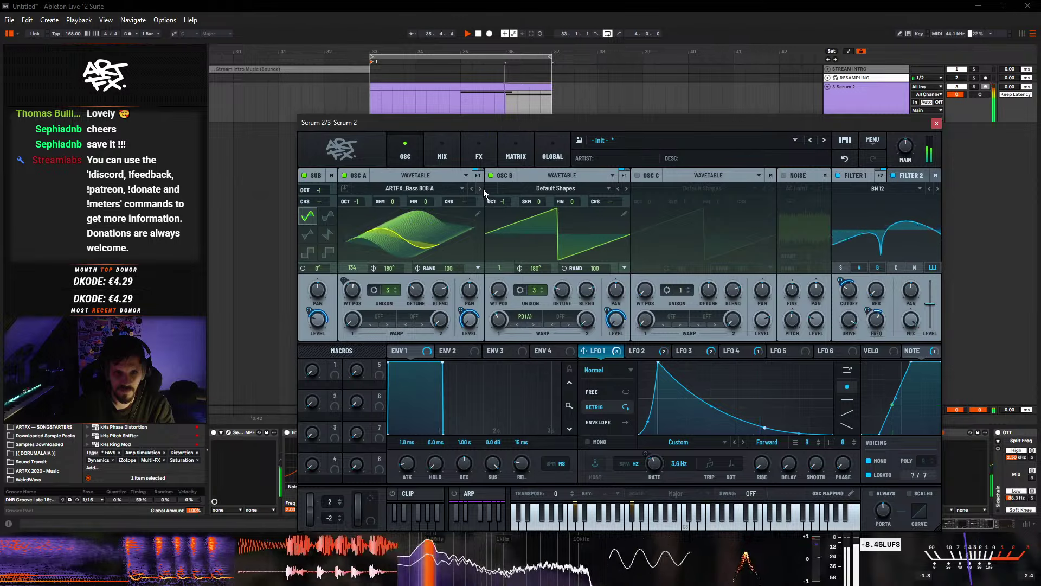
{"action": "left_click", "coordinate": [480, 189]}
{"action": "left_click", "coordinate": [481, 189]}
{"action": "left_click", "coordinate": [480, 189]}
{"action": "left_click", "coordinate": [481, 189]}
{"action": "left_click", "coordinate": [481, 189]}
{"action": "left_click", "coordinate": [481, 189]}
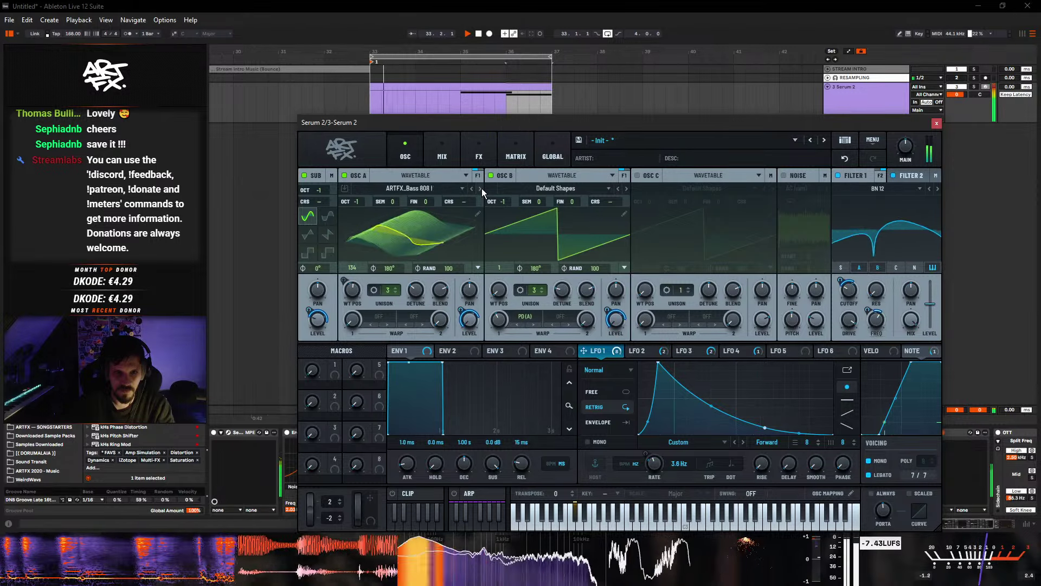
{"action": "left_click", "coordinate": [481, 189]}
{"action": "left_click", "coordinate": [481, 189]}
{"action": "left_click", "coordinate": [481, 189]}
{"action": "left_click", "coordinate": [481, 189]}
{"action": "left_click", "coordinate": [480, 189]}
{"action": "left_click", "coordinate": [480, 188]}
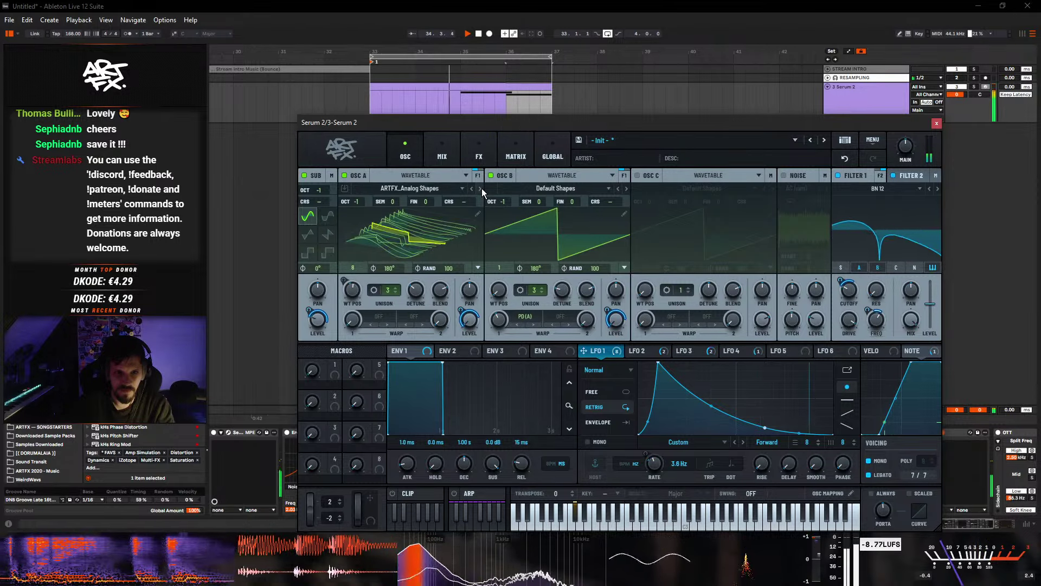
{"action": "left_click", "coordinate": [480, 189]}
{"action": "left_click", "coordinate": [481, 188]}
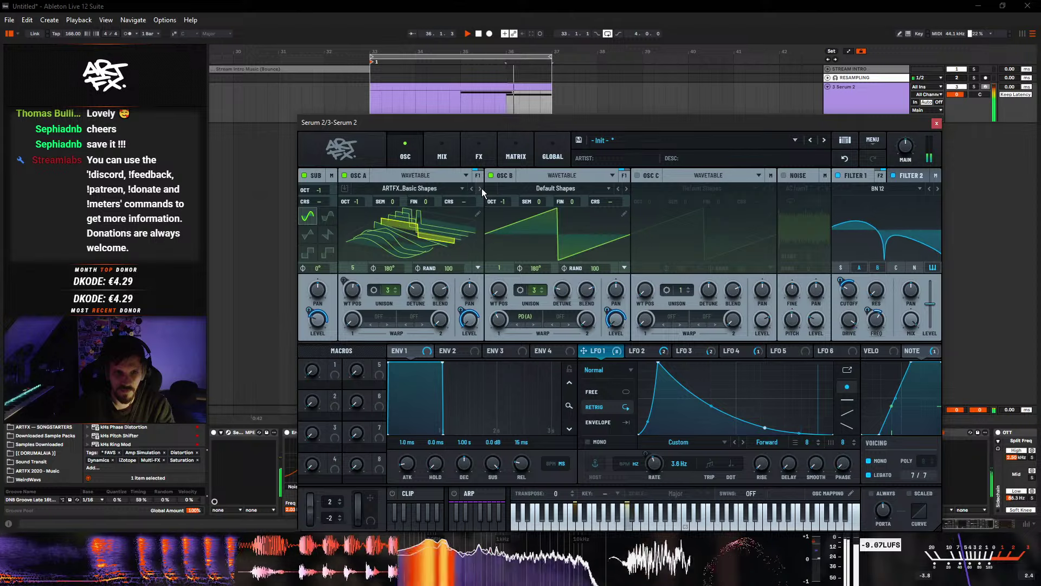
{"action": "left_click", "coordinate": [481, 188]}
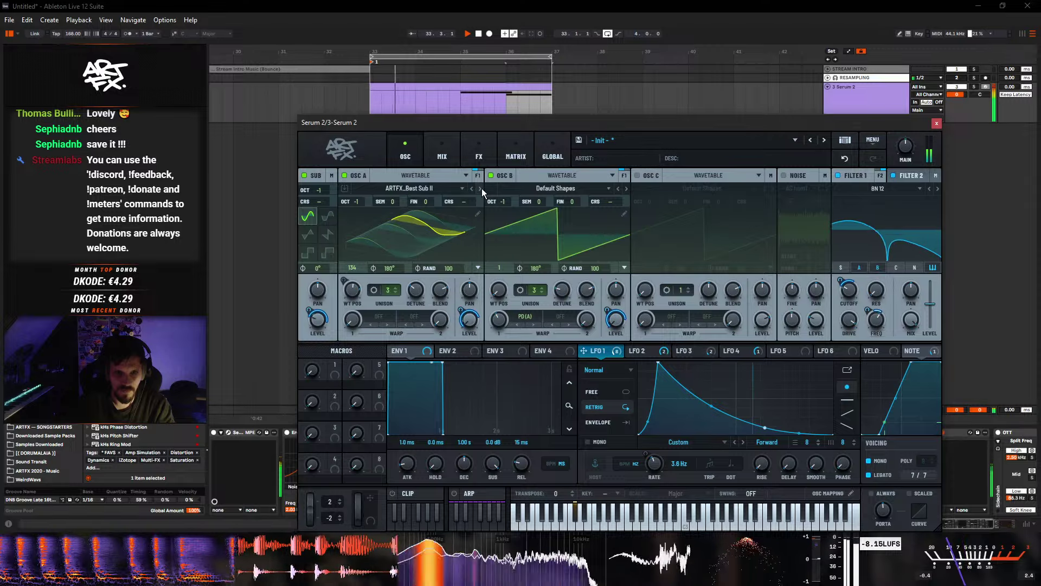
{"action": "left_click", "coordinate": [482, 188]}
{"action": "left_click", "coordinate": [481, 187]}
{"action": "left_click", "coordinate": [482, 188]}
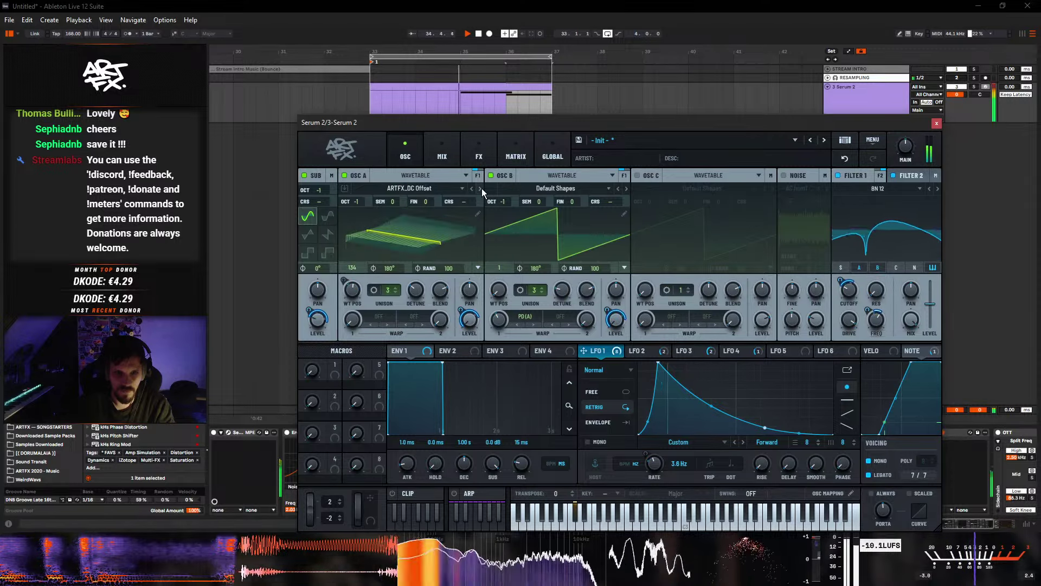
{"action": "left_click", "coordinate": [481, 188]}
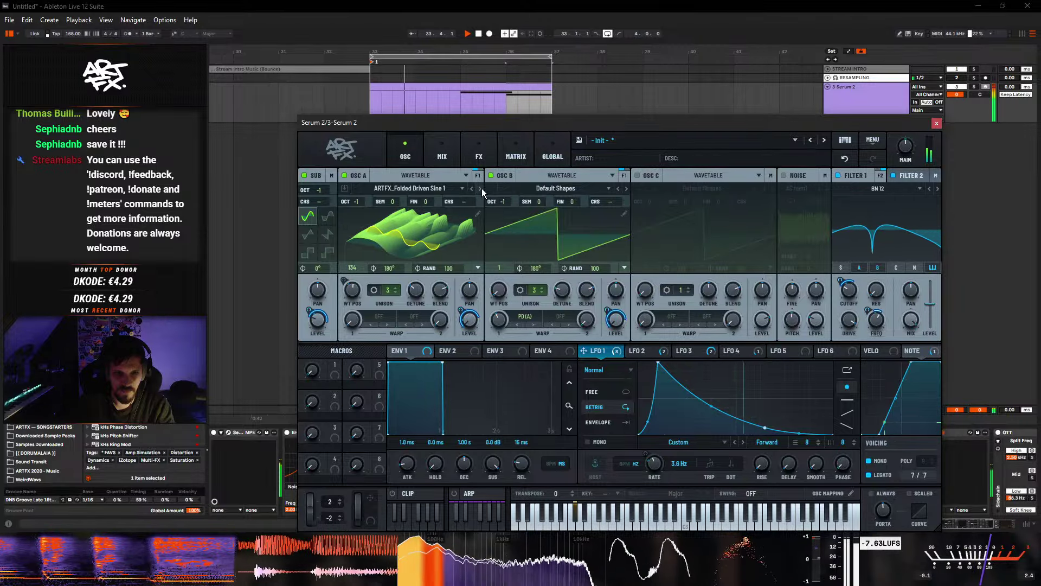
- Set oscillator A's first warp mode to PD (B)
{"action": "mouse_move", "coordinate": [607, 311]}
{"action": "left_mouse_down"}
{"action": "mouse_move", "coordinate": [600, 356]}
{"action": "mouse_move", "coordinate": [597, 308]}
{"action": "left_mouse_up"}
{"action": "left_click", "coordinate": [401, 334]}
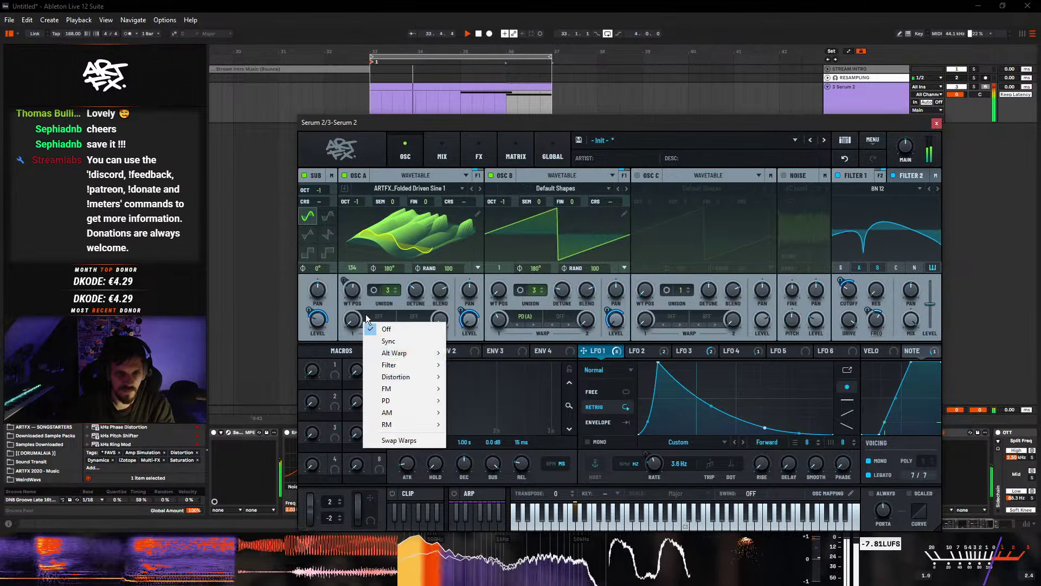
{"action": "mouse_move", "coordinate": [396, 400]}
{"action": "left_click", "coordinate": [485, 401]}
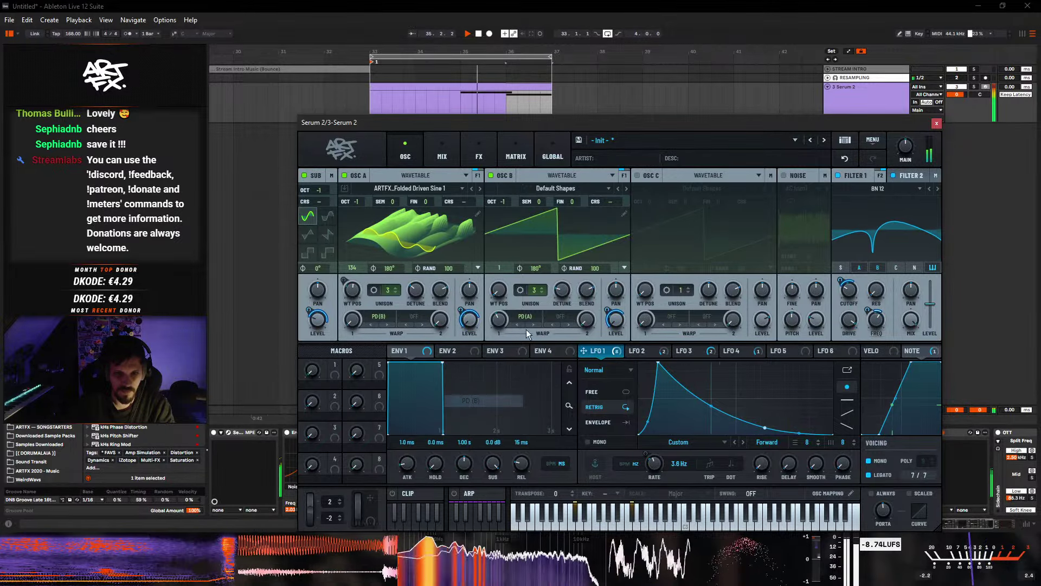
- Turn off oscillator B's PD (A) warp and try different PD (B) warp amounts on oscillator A
{"action": "left_click", "coordinate": [511, 323]}
{"action": "left_click", "coordinate": [522, 325]}
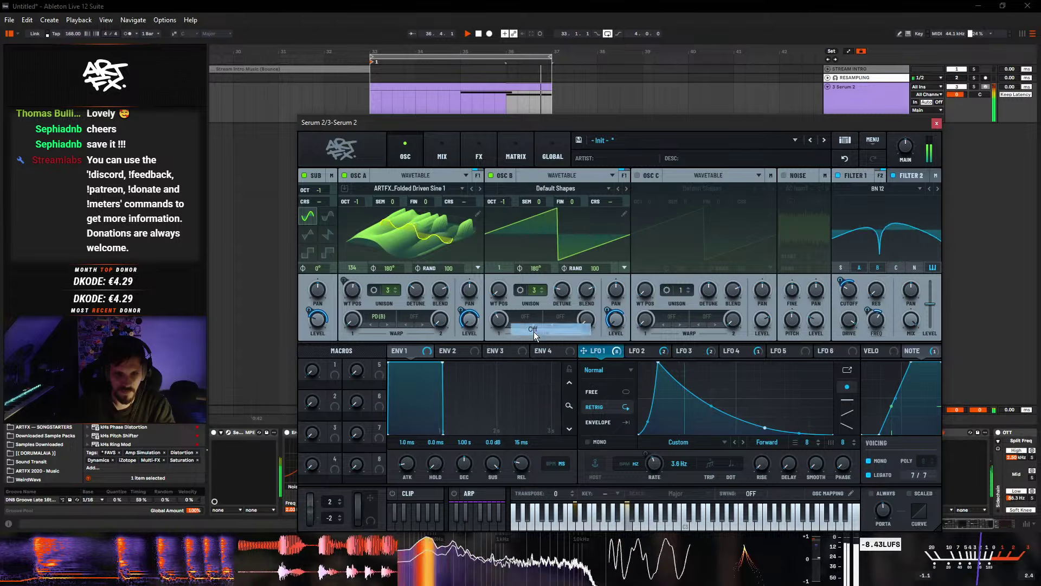
{"action": "left_click_drag", "start_coordinate": [355, 278], "coordinate": [353, 260]}
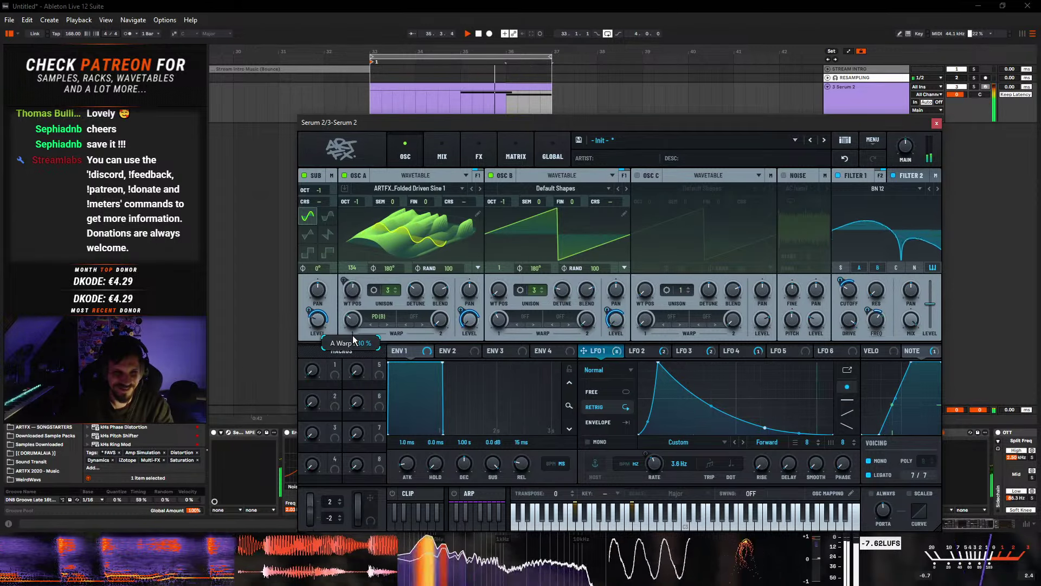
{"action": "left_click_drag", "start_coordinate": [352, 337], "coordinate": [354, 342]}
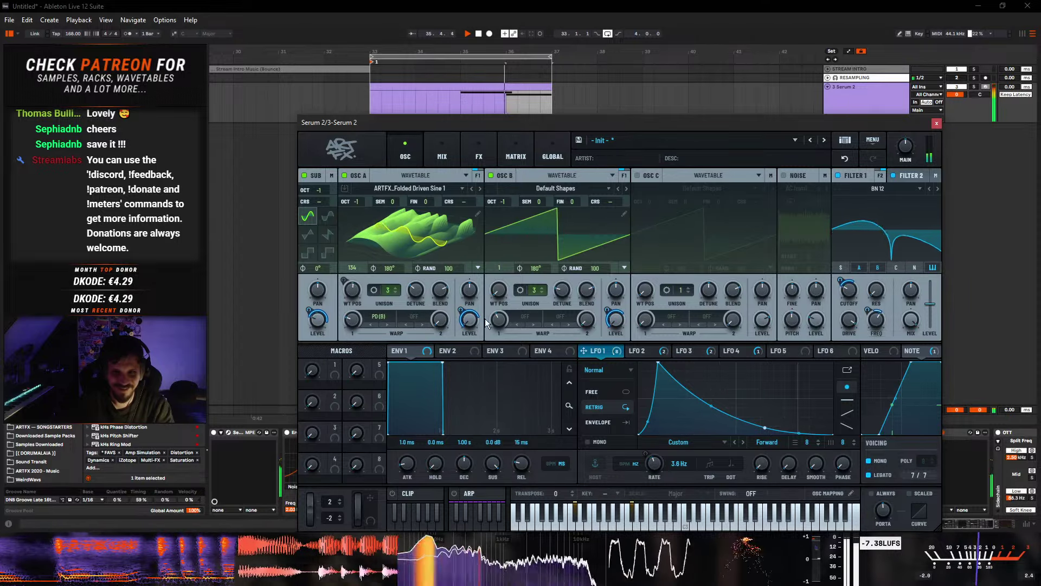
- Switch to Filter 2 and assign LFO 5 to its cutoff with a modulation depth of about 64%
{"action": "mouse_move", "coordinate": [879, 288]}
{"action": "left_click_drag", "start_coordinate": [879, 287], "coordinate": [835, 308]}
{"action": "left_click", "coordinate": [915, 176]}
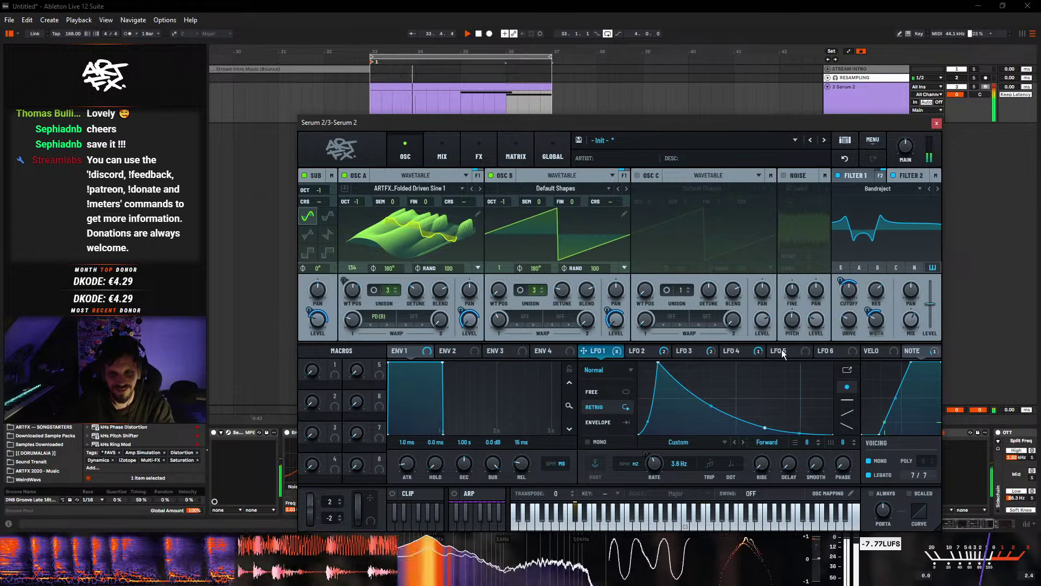
{"action": "left_click", "coordinate": [731, 351]}
{"action": "left_click_drag", "start_coordinate": [782, 351], "coordinate": [841, 269]}
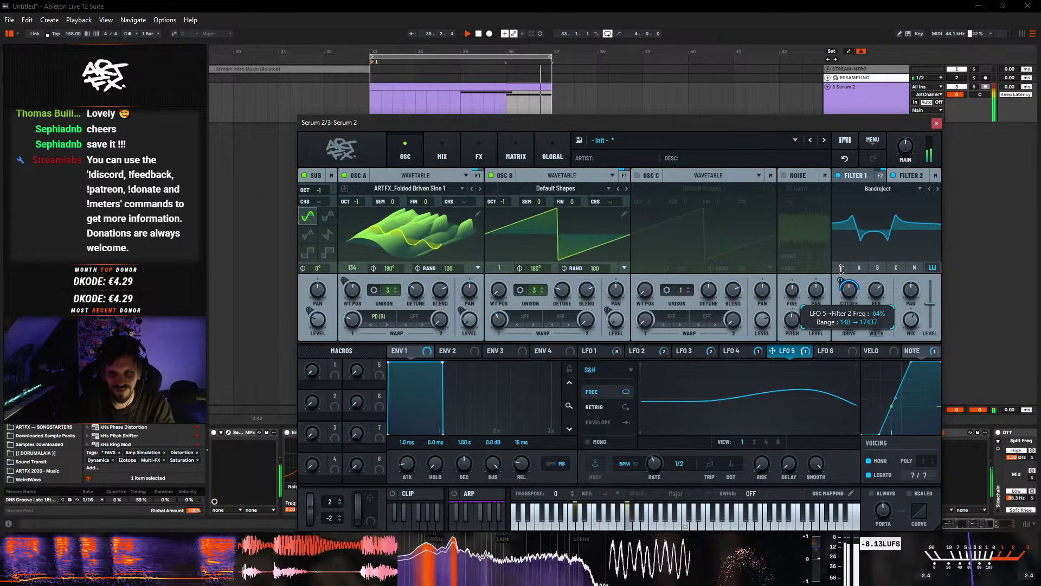
- Slow LFO 5's rate to one bar and assign LFO 3 to Filter 2's resonance
{"action": "mouse_move", "coordinate": [654, 463]}
{"action": "left_mouse_down"}
{"action": "mouse_move", "coordinate": [651, 483]}
{"action": "mouse_move", "coordinate": [649, 470]}
{"action": "left_mouse_up"}
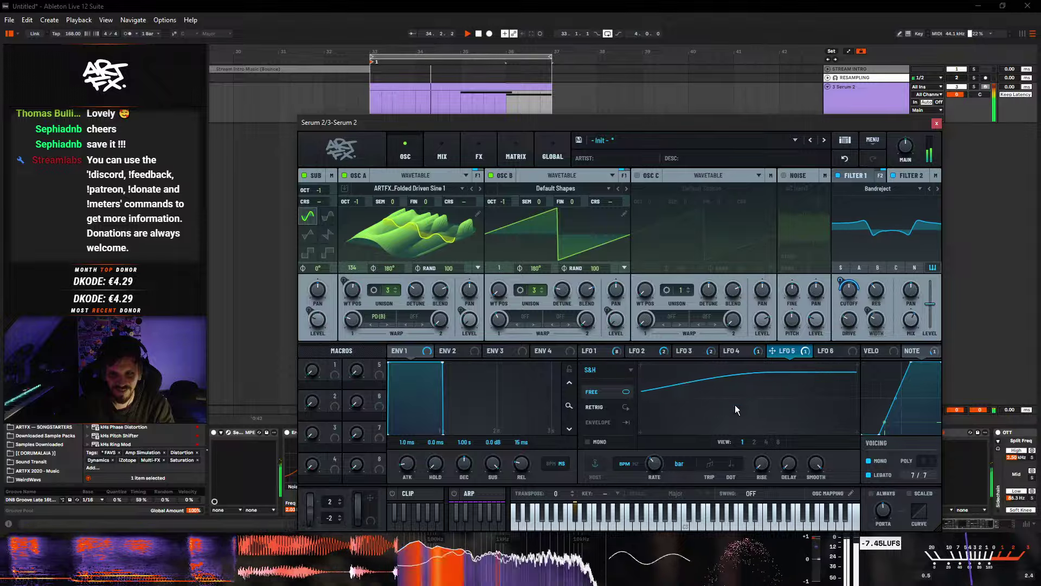
{"action": "left_click_drag", "start_coordinate": [682, 350], "coordinate": [876, 291]}
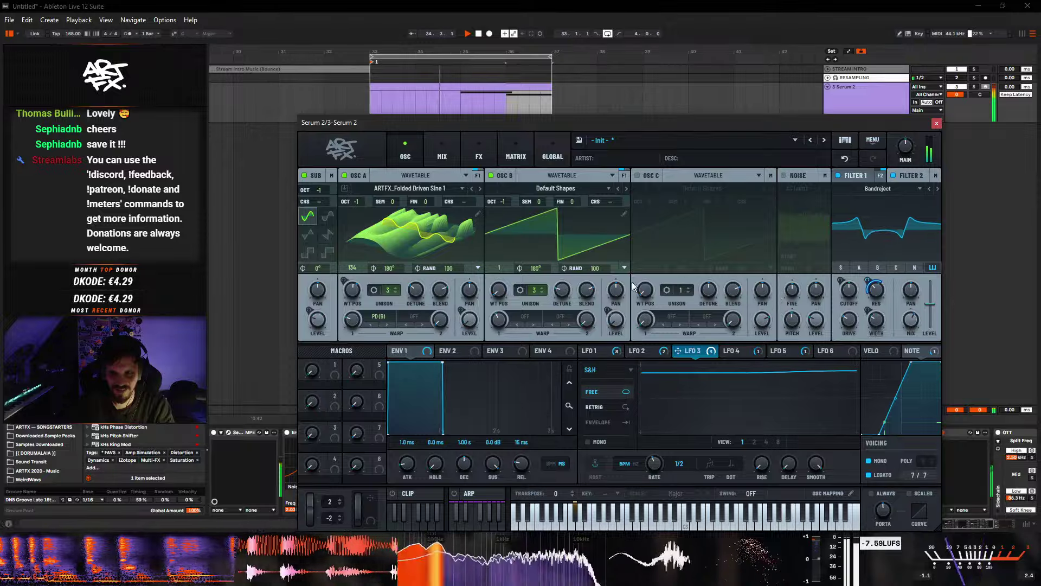
- Try wavetable positions 2 and 4 on oscillator B and return it to position 1
{"action": "mouse_move", "coordinate": [354, 294]}
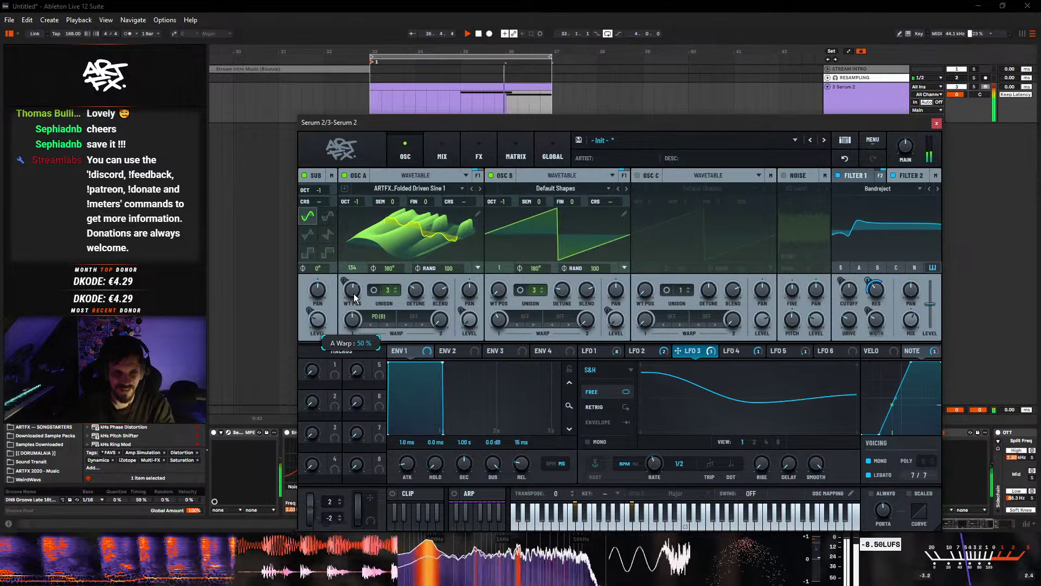
{"action": "scroll", "coordinate": [357, 314], "scroll_direction": "up", "scroll_amount": 4}
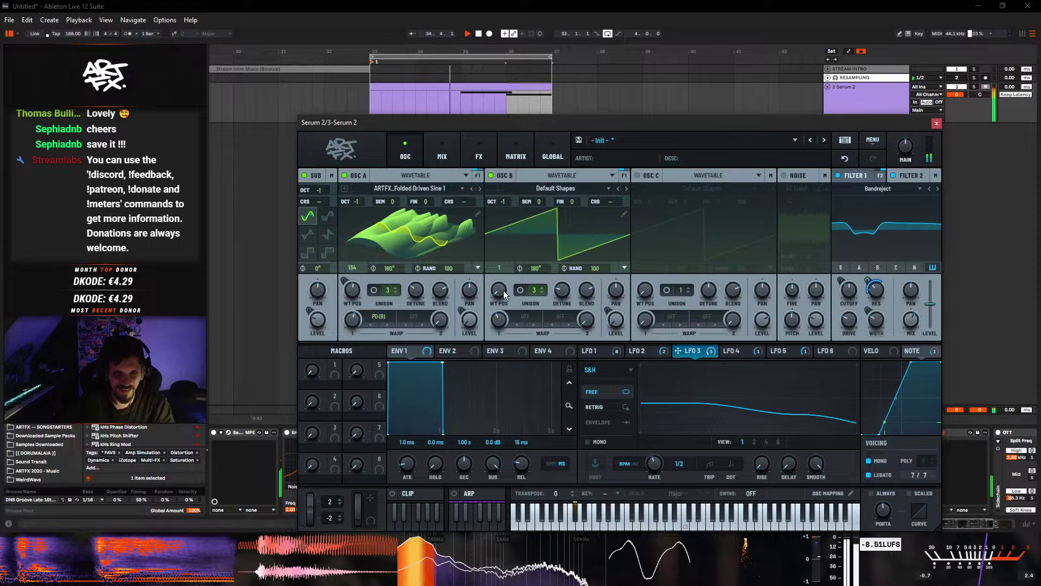
{"action": "scroll", "coordinate": [503, 290], "scroll_direction": "up", "scroll_amount": 1}
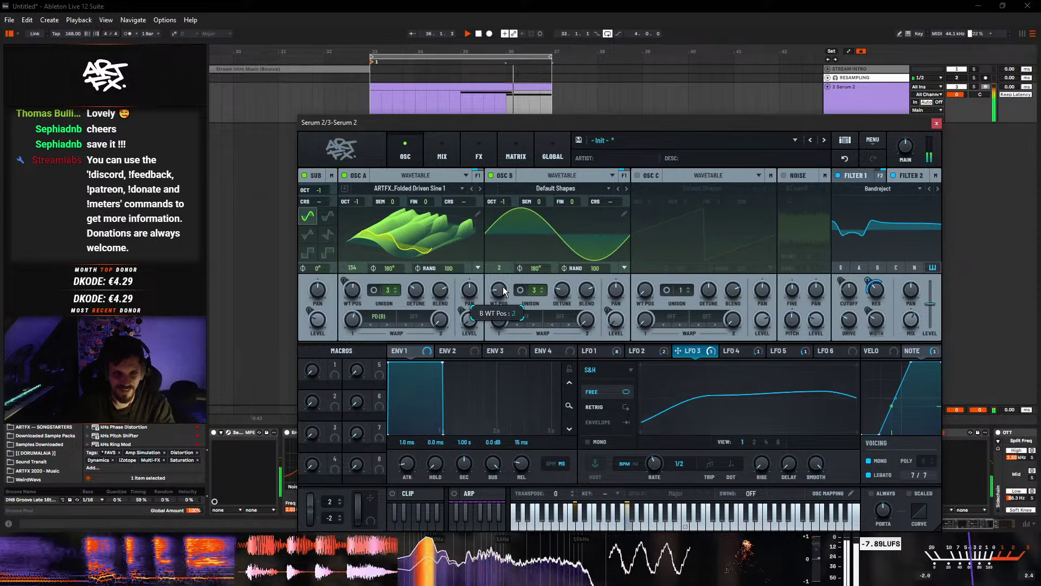
{"action": "scroll", "coordinate": [503, 291], "scroll_direction": "up", "scroll_amount": 2}
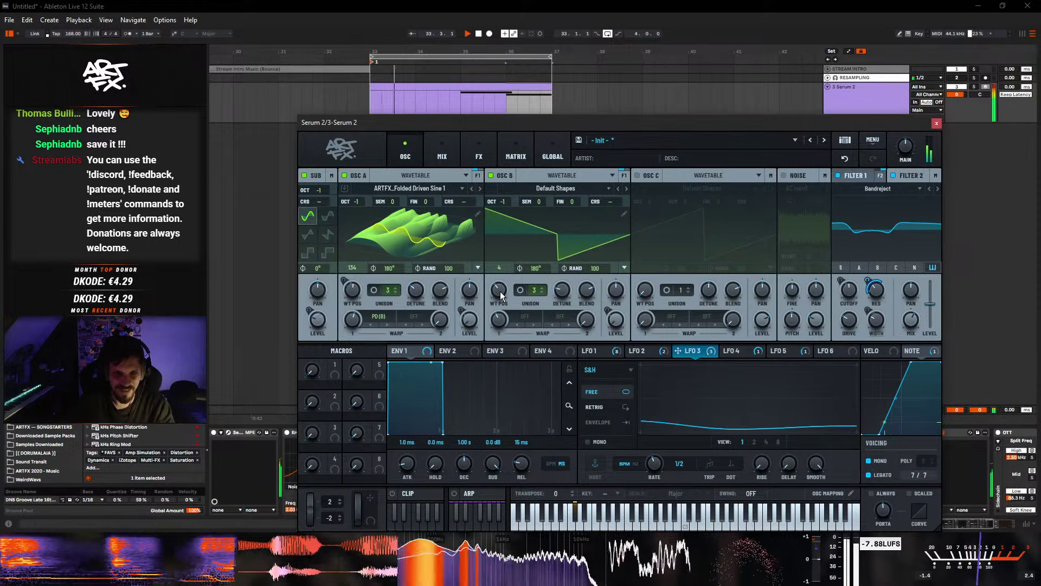
{"action": "left_click_drag", "start_coordinate": [500, 291], "coordinate": [493, 337]}
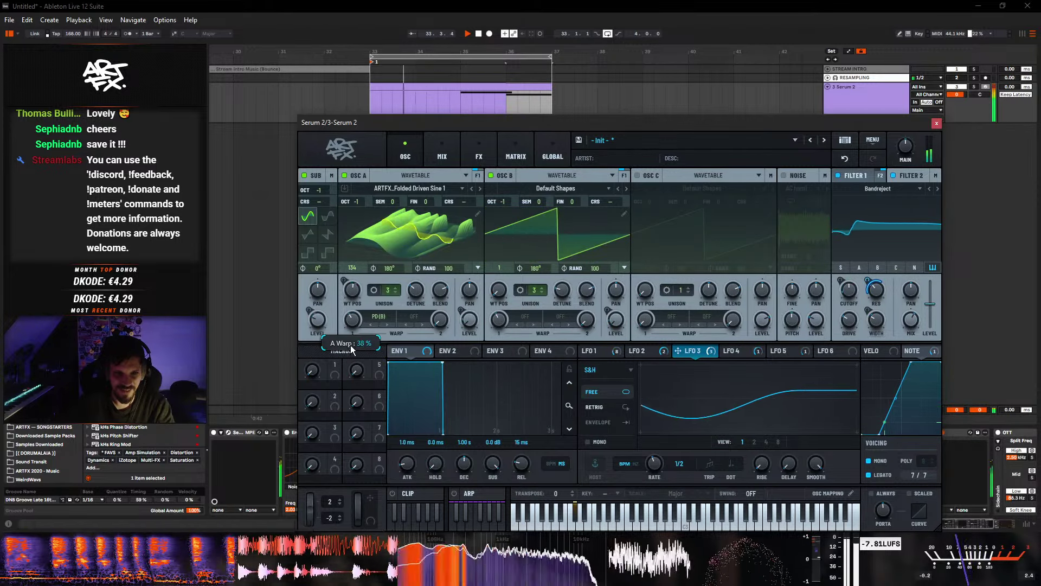
- Lower oscillator A's warp amount to about 21%
{"action": "mouse_move", "coordinate": [352, 364]}
{"action": "left_mouse_down"}
{"action": "mouse_move", "coordinate": [353, 375]}
{"action": "mouse_move", "coordinate": [348, 365]}
{"action": "left_mouse_up"}
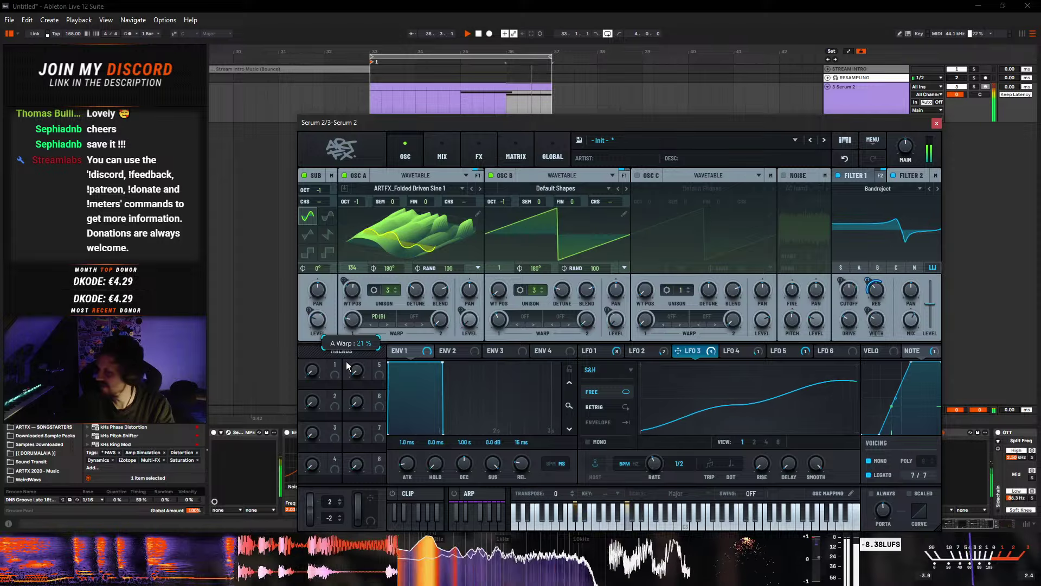
- Audition further ARTFX wavetables in oscillator A, resuming playback along the way, and settle on ARTFX_Saw_No Fundamental
{"action": "left_click", "coordinate": [480, 188]}
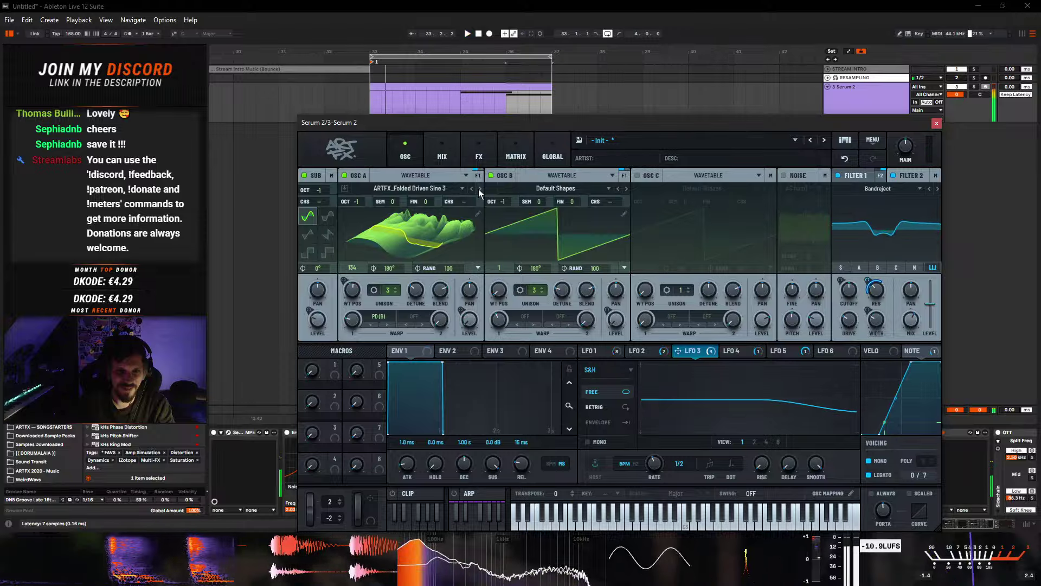
{"action": "left_click", "coordinate": [480, 188]}
{"action": "left_click", "coordinate": [480, 188]}
{"action": "left_click", "coordinate": [479, 189]}
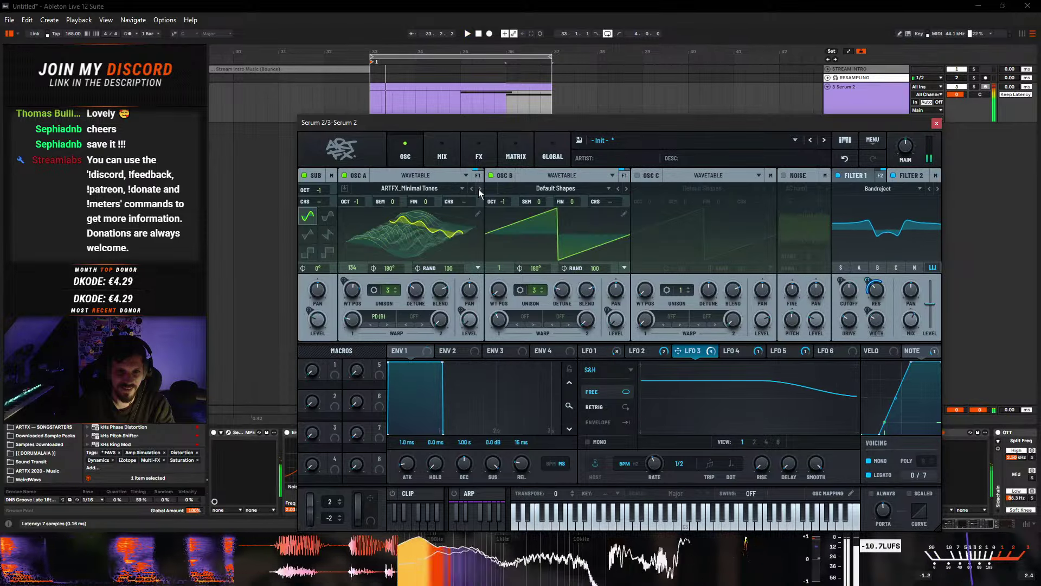
{"action": "left_click", "coordinate": [479, 188]}
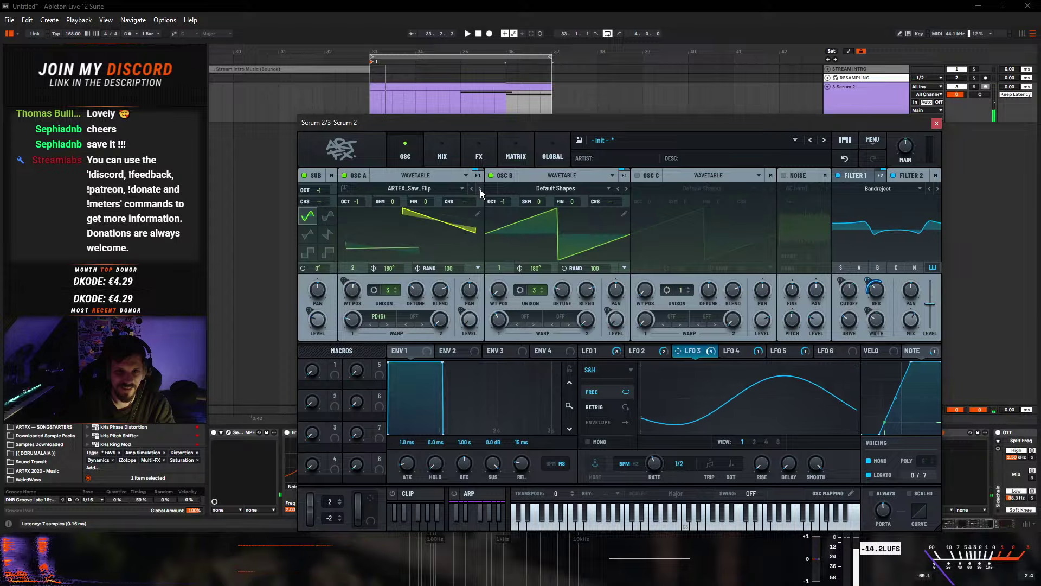
{"action": "left_click", "coordinate": [480, 189]}
{"action": "left_click", "coordinate": [479, 189]}
{"action": "key", "text": "space"}
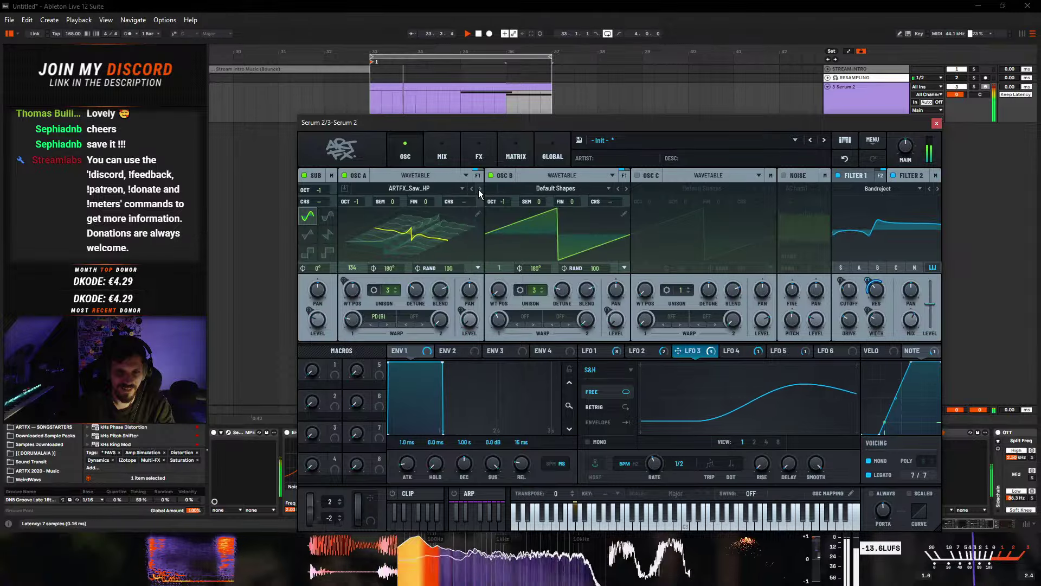
{"action": "left_click", "coordinate": [480, 189]}
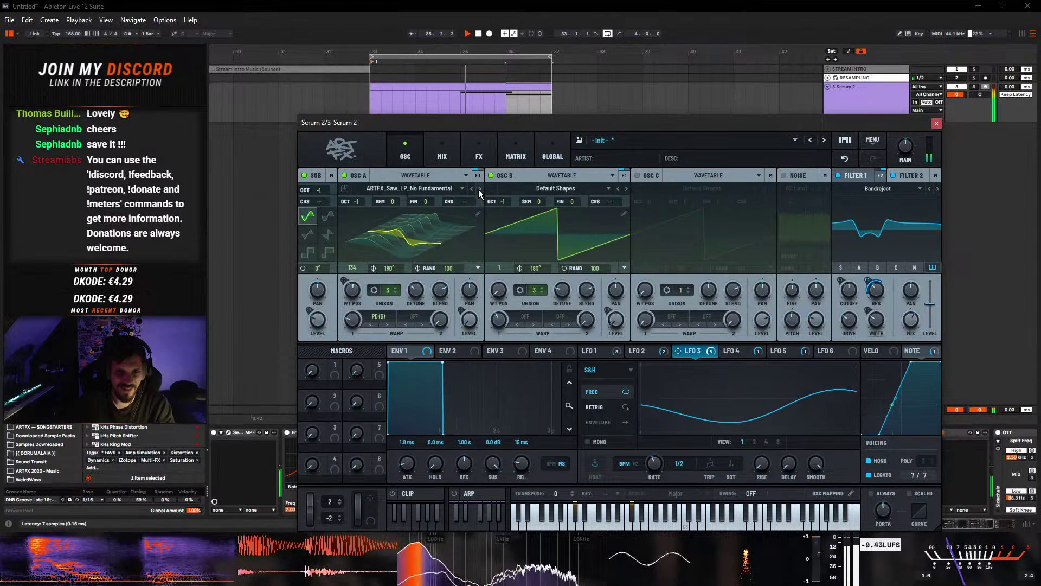
{"action": "left_click", "coordinate": [479, 189]}
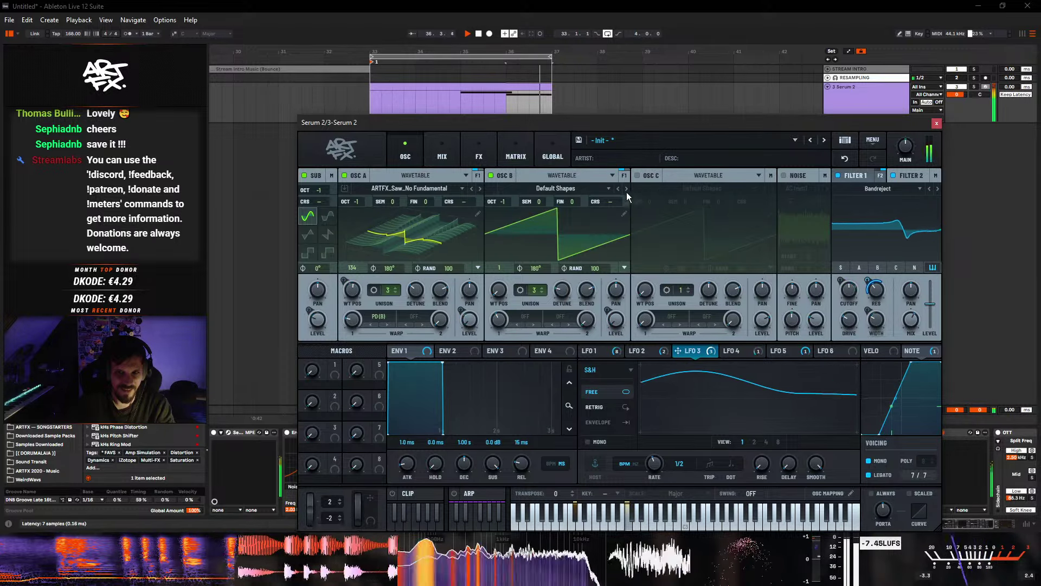
- Try moving the phaser and the chorus ahead of the distortion in the main effects chain
{"action": "left_click", "coordinate": [478, 152]}
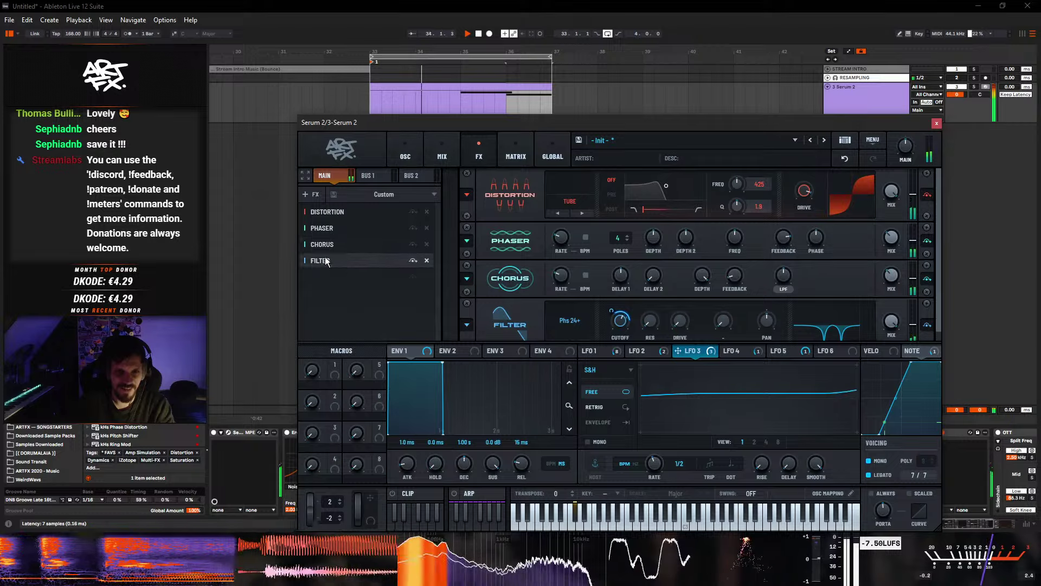
{"action": "left_click_drag", "start_coordinate": [354, 227], "coordinate": [357, 204]}
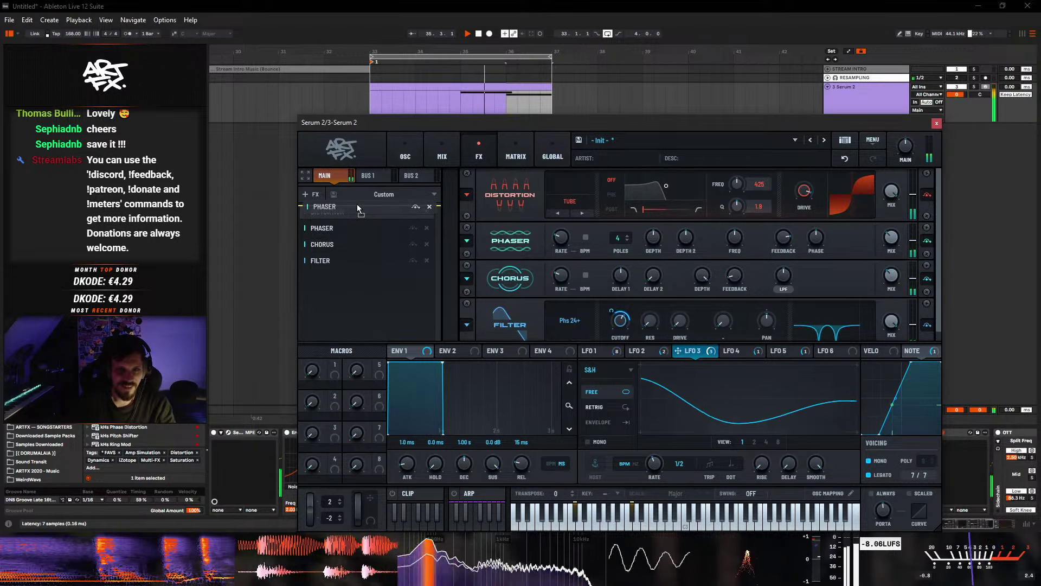
{"action": "left_click_drag", "start_coordinate": [341, 246], "coordinate": [339, 208]}
- Add a second distortion at the end of the effects chain, switch it to Asym and set its drive to about 71%
{"action": "left_click", "coordinate": [328, 196]}
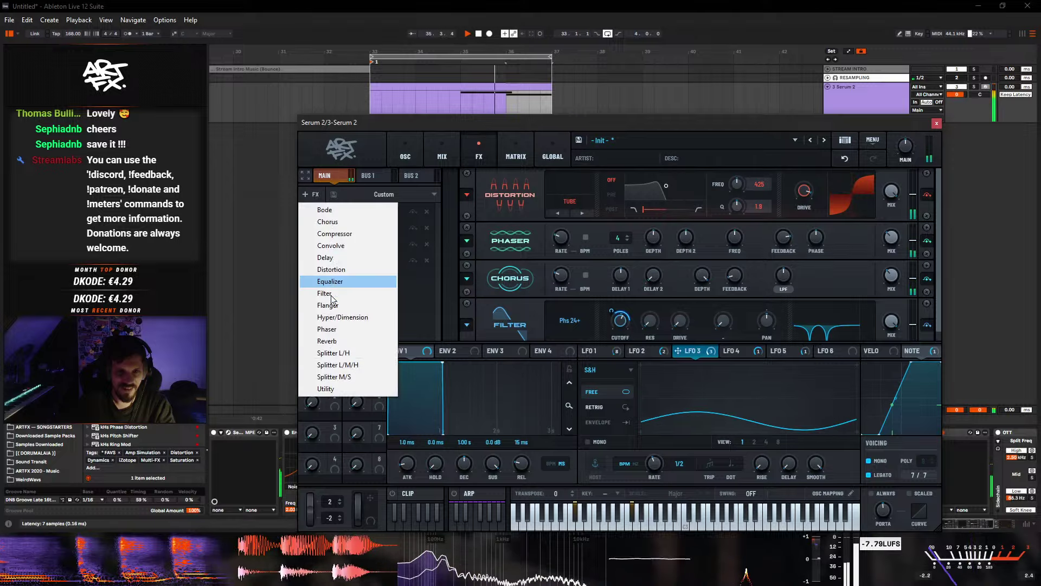
{"action": "left_click", "coordinate": [343, 276]}
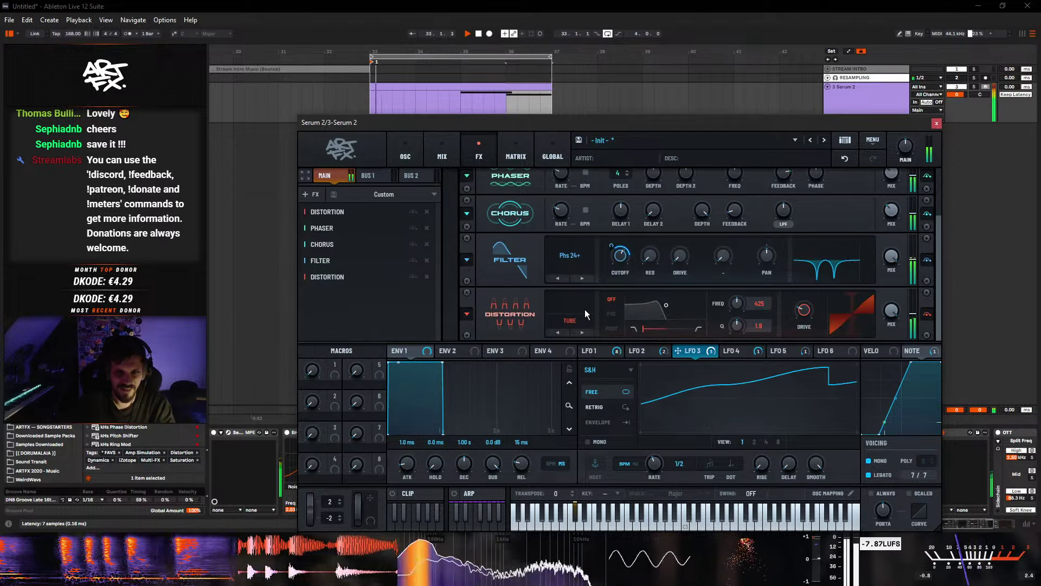
{"action": "left_click", "coordinate": [587, 321]}
{"action": "left_click", "coordinate": [569, 320]}
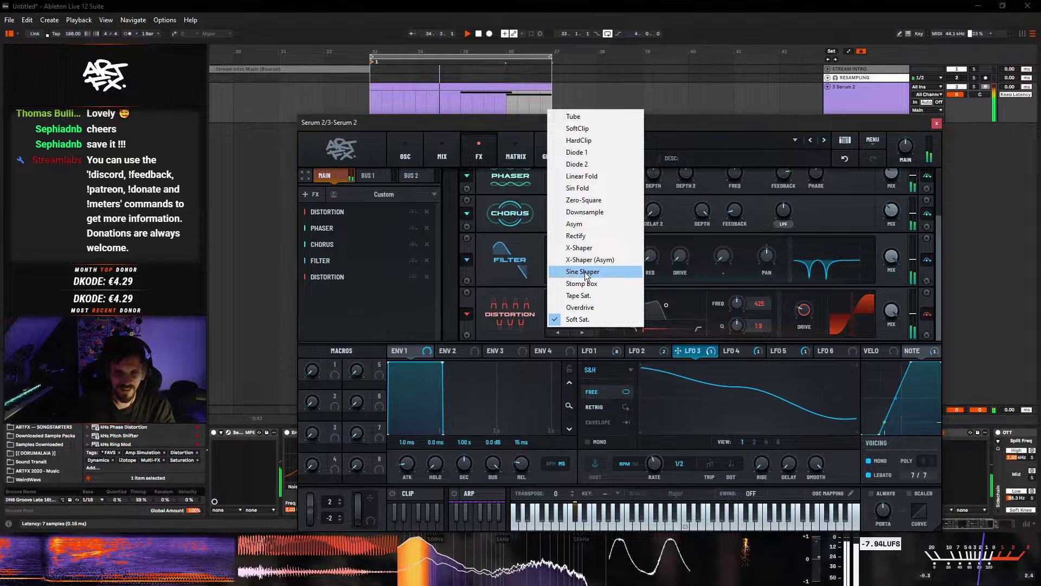
{"action": "left_click", "coordinate": [588, 227]}
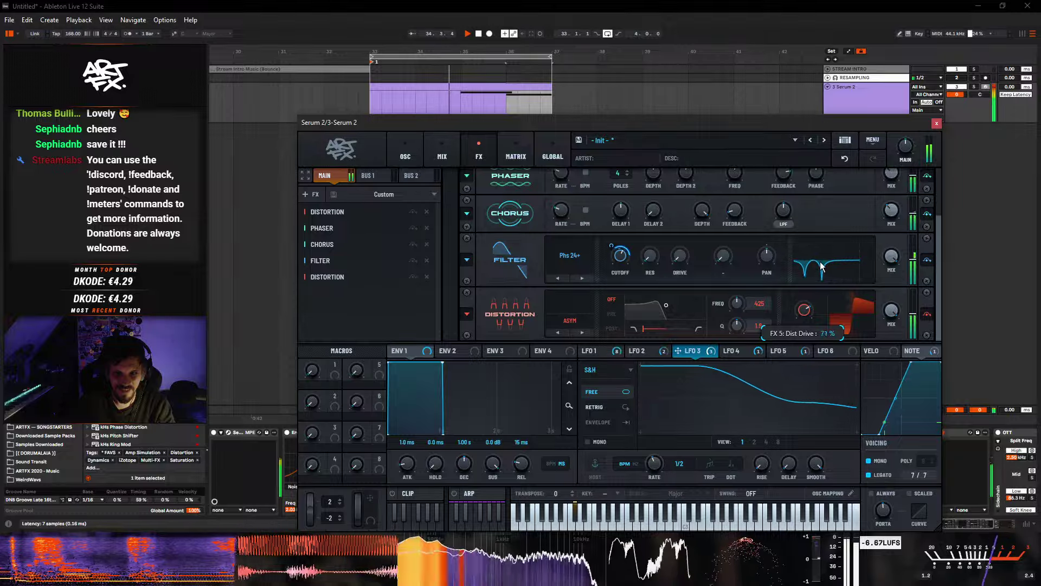
{"action": "left_click_drag", "start_coordinate": [804, 308], "coordinate": [806, 311]}
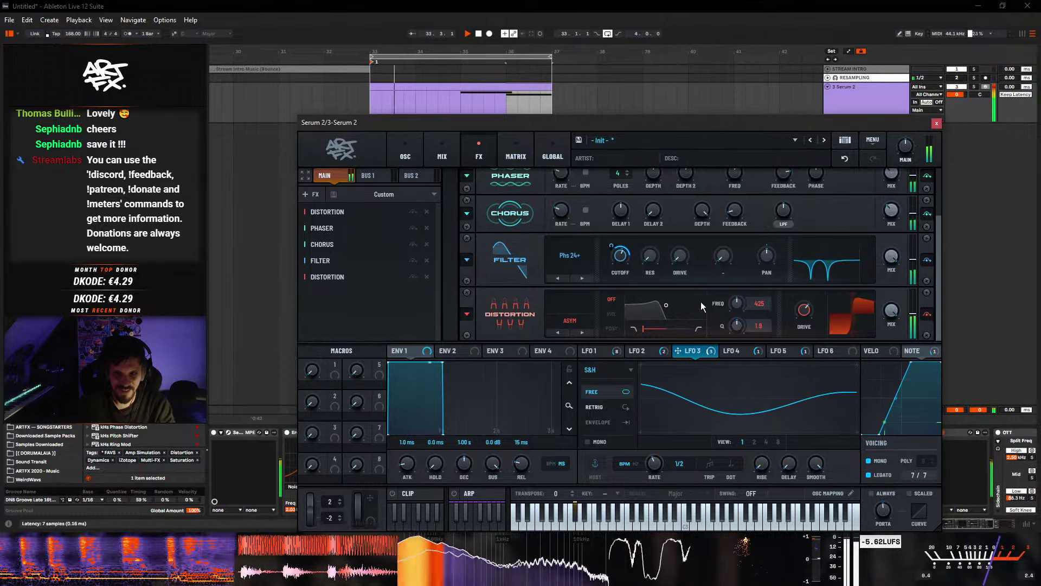
- Try Diode 1 on the second distortion while varying its drive, and return its mode to Tube
{"action": "left_click", "coordinate": [557, 320]}
{"action": "left_click", "coordinate": [576, 153]}
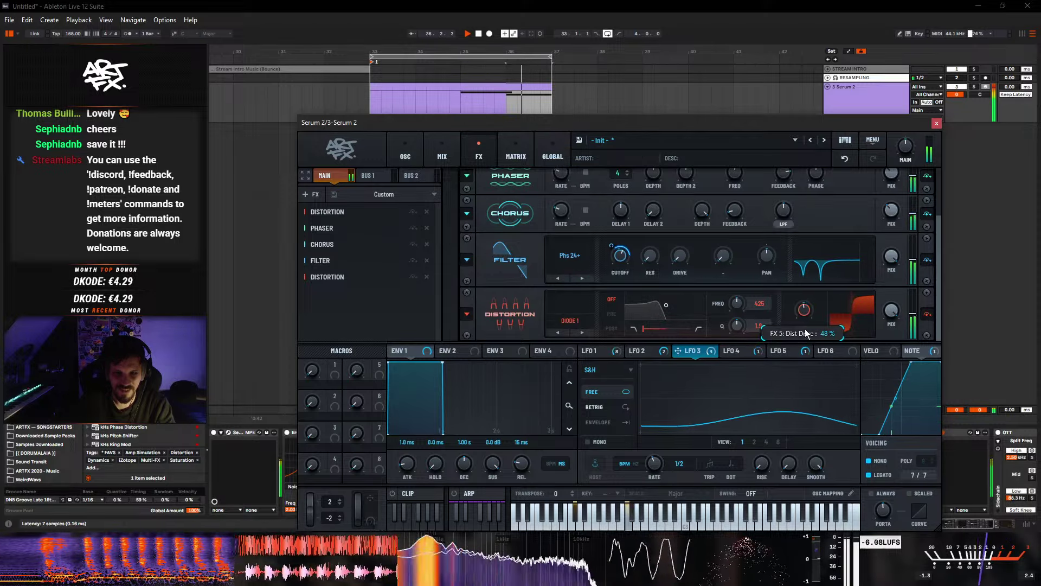
{"action": "left_click_drag", "start_coordinate": [806, 333], "coordinate": [790, 359]}
{"action": "left_click", "coordinate": [556, 332]}
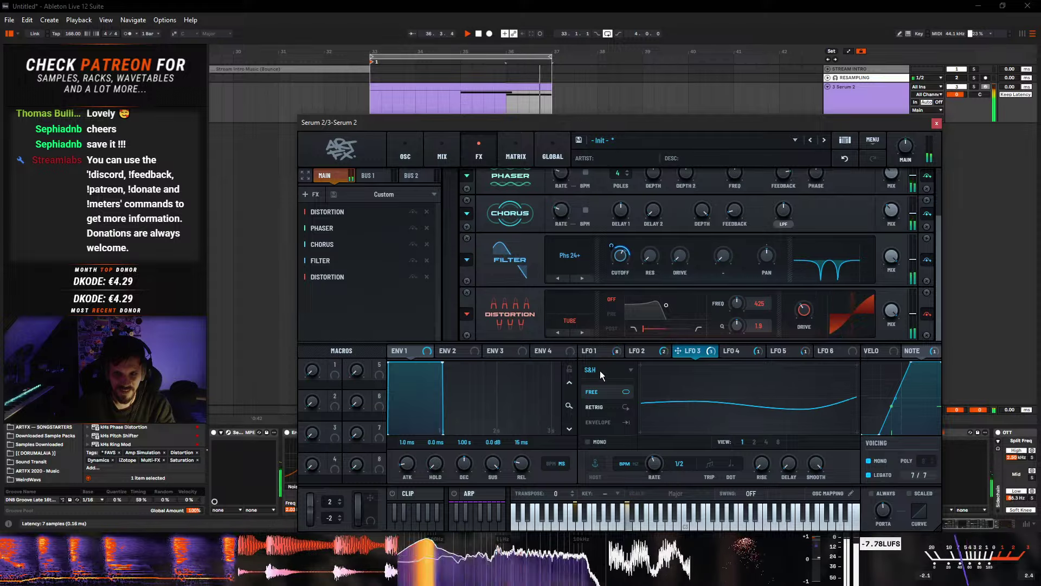
- Assign LFO 1 to the second distortion's drive
{"action": "left_click", "coordinate": [598, 350]}
{"action": "left_click_drag", "start_coordinate": [793, 300], "coordinate": [795, 322]}
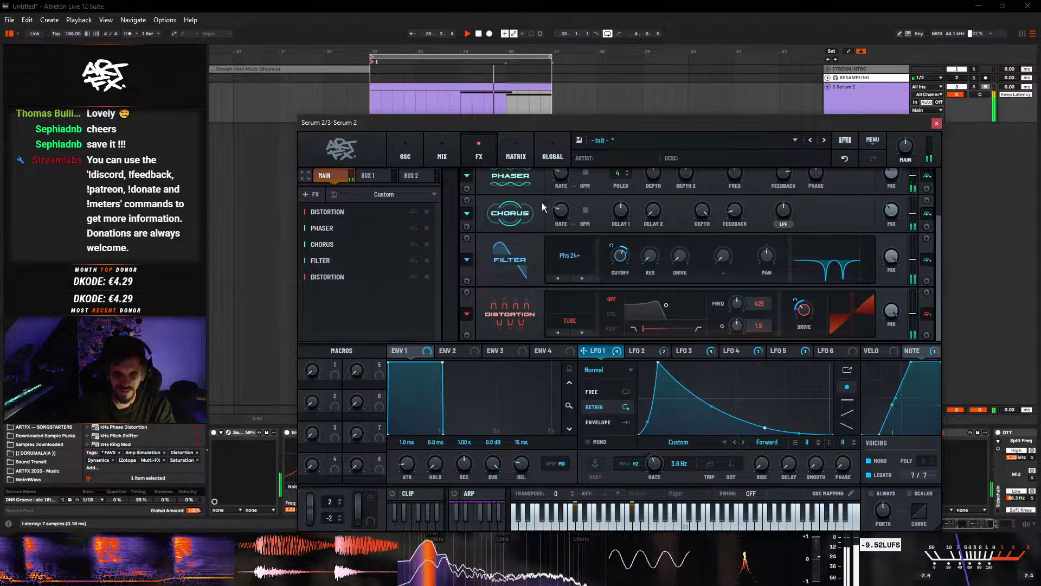
- Reduce the unison of oscillators A and B to one voice each
{"action": "left_click", "coordinate": [382, 146]}
{"action": "left_click", "coordinate": [412, 157]}
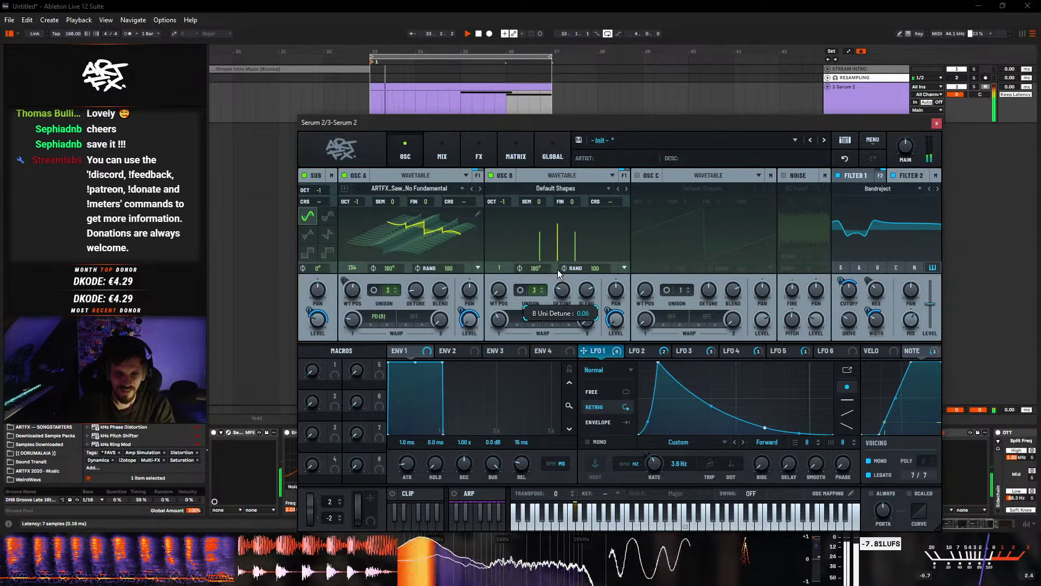
{"action": "double_click", "coordinate": [388, 290]}
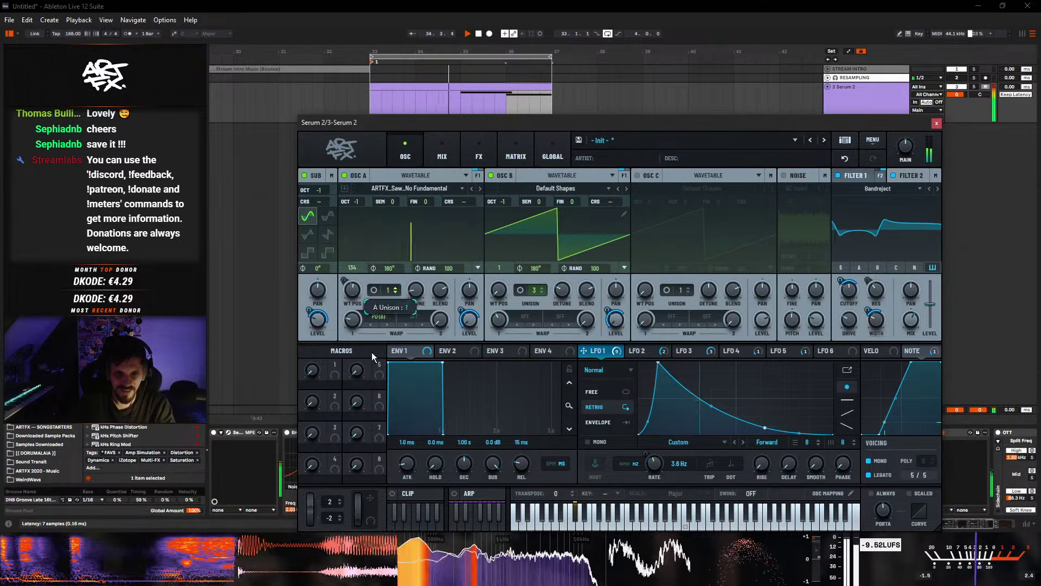
{"action": "double_click", "coordinate": [534, 289]}
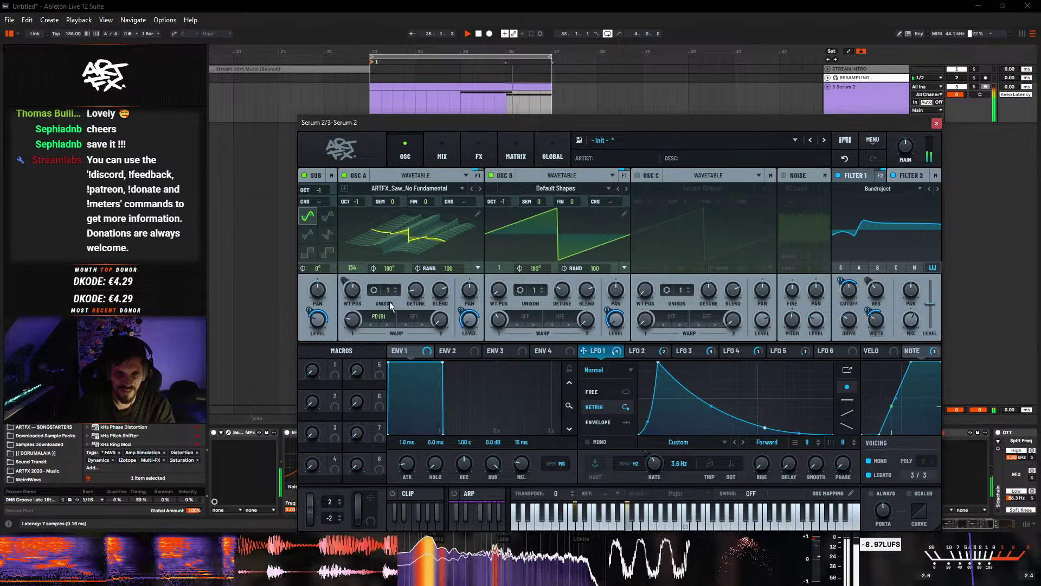
{"action": "mouse_move", "coordinate": [415, 292]}
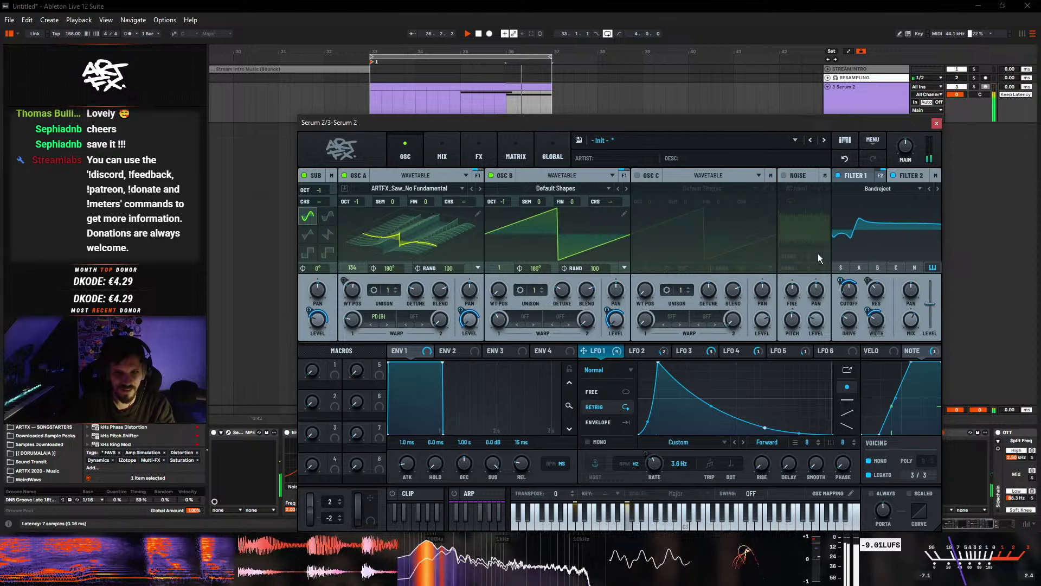
- Lower Filter 2's wet mix to about 48%
{"action": "mouse_move", "coordinate": [882, 301]}
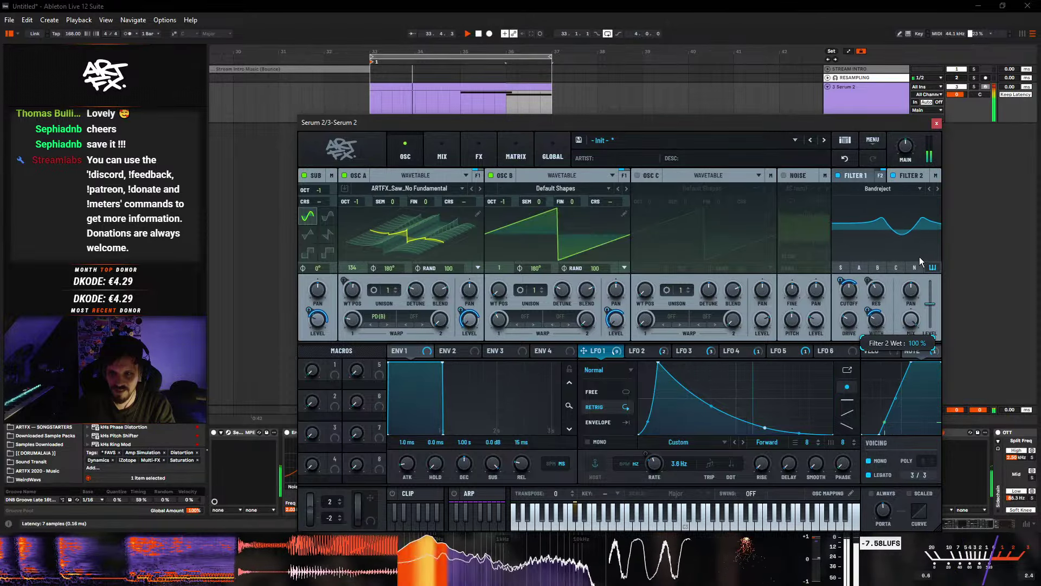
{"action": "left_click_drag", "start_coordinate": [914, 289], "coordinate": [903, 331]}
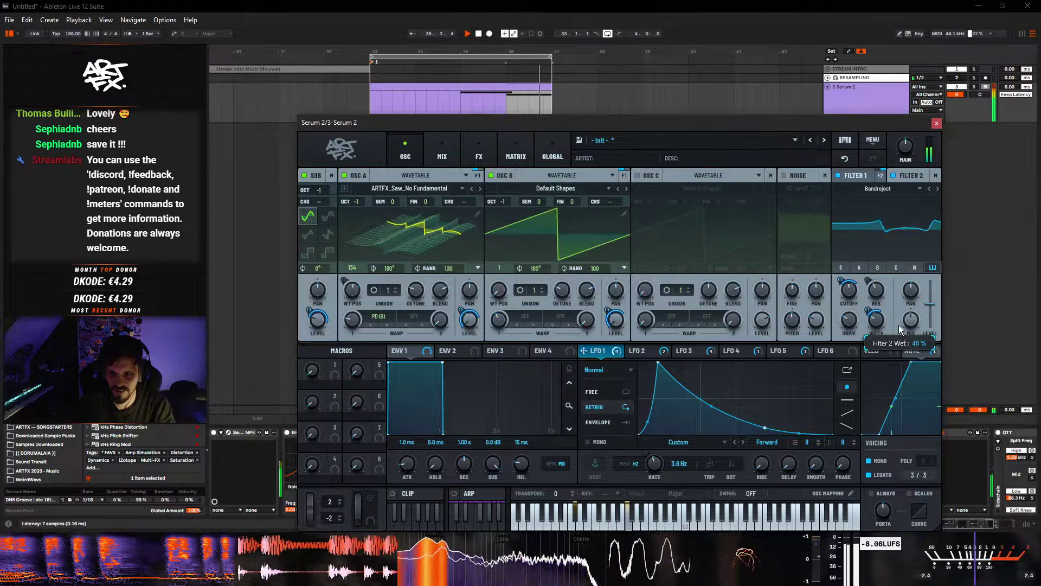
- Slow LFO 1's rate to 2.1 Hz and move its peak toward the end of the cycle
{"action": "mouse_move", "coordinate": [652, 467]}
{"action": "left_mouse_down"}
{"action": "mouse_move", "coordinate": [650, 445]}
{"action": "mouse_move", "coordinate": [644, 485]}
{"action": "mouse_move", "coordinate": [641, 461]}
{"action": "left_mouse_up"}
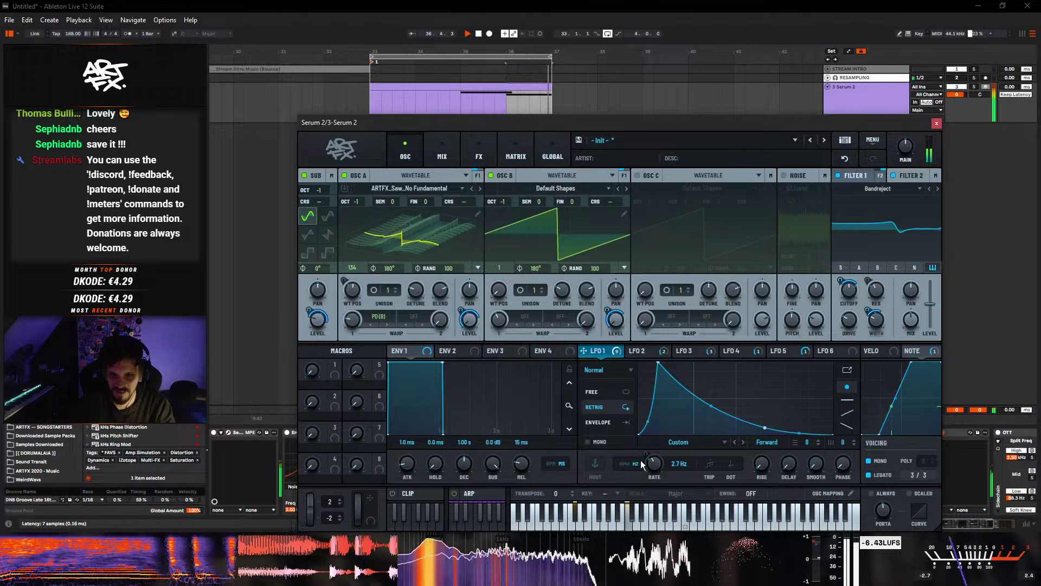
{"action": "key", "text": "space"}
{"action": "left_click_drag", "start_coordinate": [659, 364], "coordinate": [753, 356]}
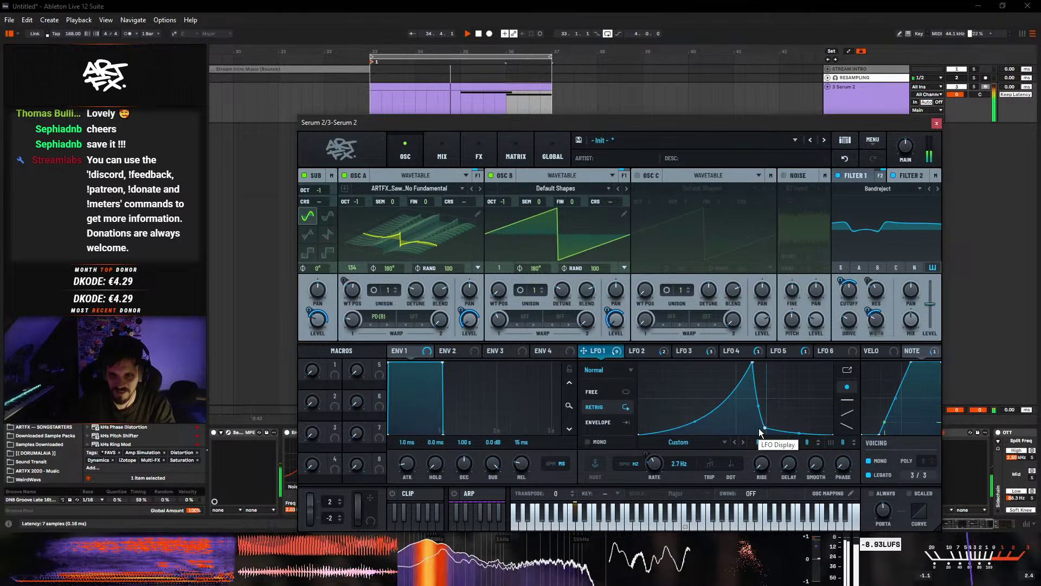
{"action": "left_click_drag", "start_coordinate": [655, 466], "coordinate": [658, 467]}
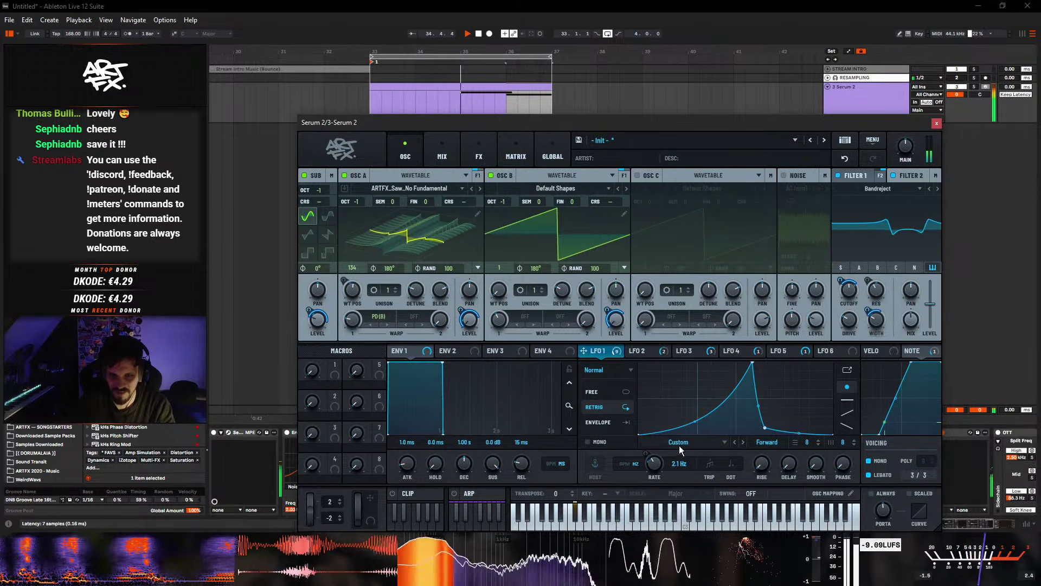
- Move LFO 1's peak back toward the start of the cycle, bend its slopes and remove the extra point on the decay
{"action": "left_click_drag", "start_coordinate": [752, 366], "coordinate": [723, 365]}
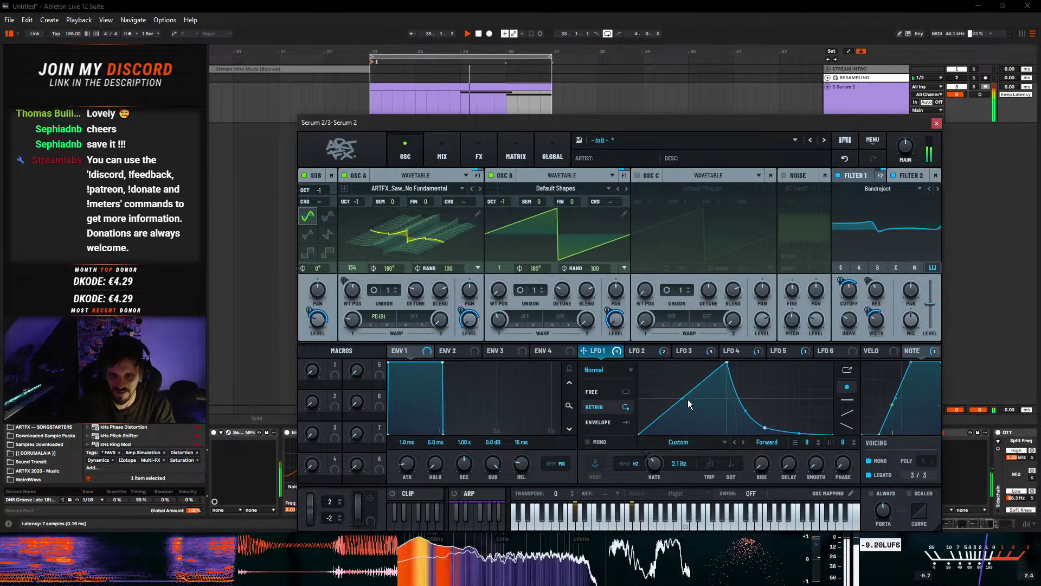
{"action": "left_click_drag", "start_coordinate": [683, 399], "coordinate": [666, 419]}
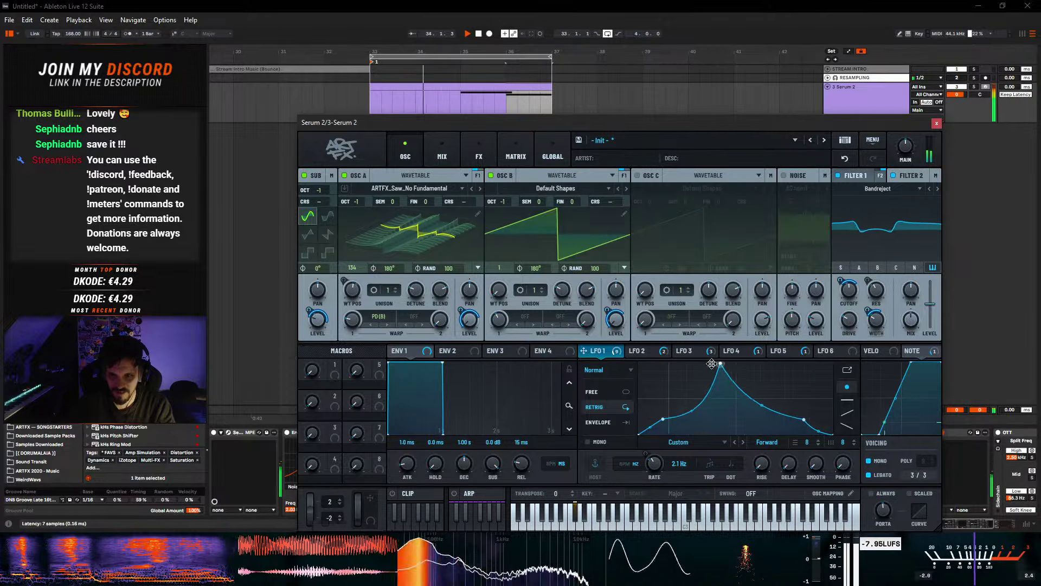
{"action": "left_click_drag", "start_coordinate": [712, 364], "coordinate": [677, 359]}
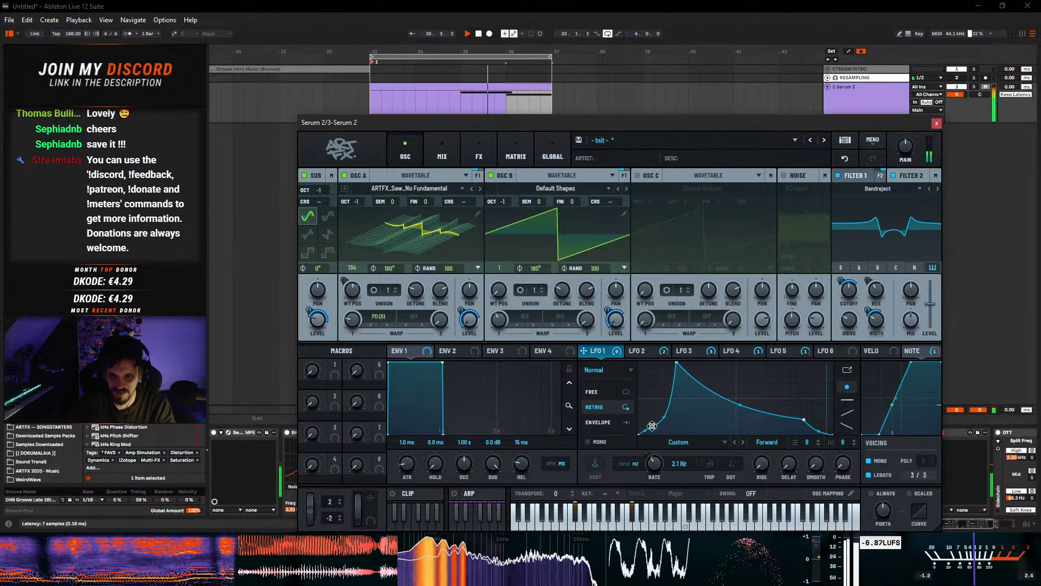
{"action": "mouse_move", "coordinate": [740, 404]}
{"action": "left_mouse_down"}
{"action": "mouse_move", "coordinate": [740, 420]}
{"action": "mouse_move", "coordinate": [747, 413]}
{"action": "left_mouse_up"}
{"action": "double_click", "coordinate": [804, 420]}
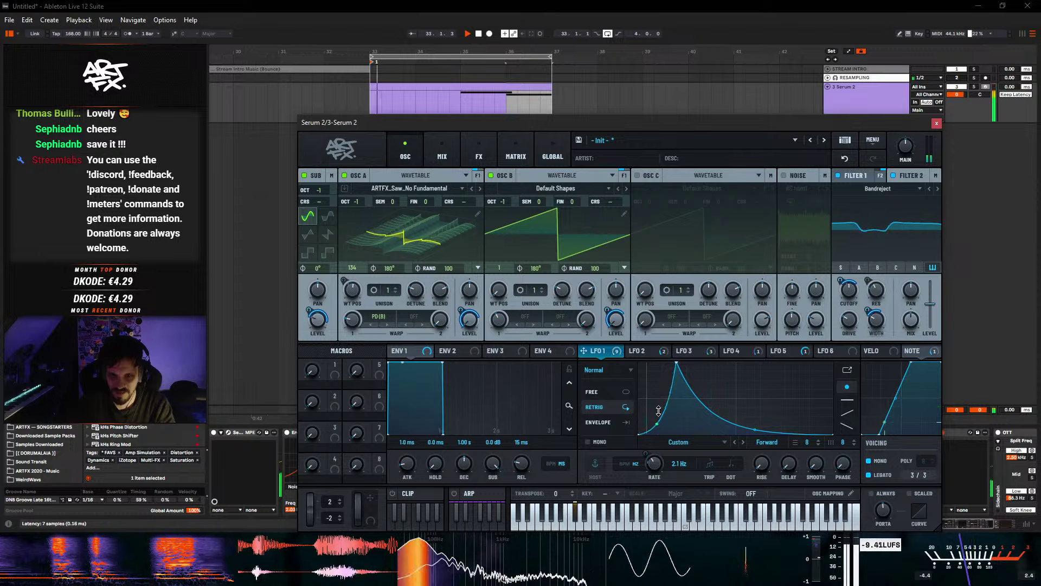
- Shape LFO 1 with an earlier peak, an added point just after it and a concave decay, and set the rate to 2.7 Hz
{"action": "left_click_drag", "start_coordinate": [677, 364], "coordinate": [657, 363]}
{"action": "double_click", "coordinate": [674, 367]}
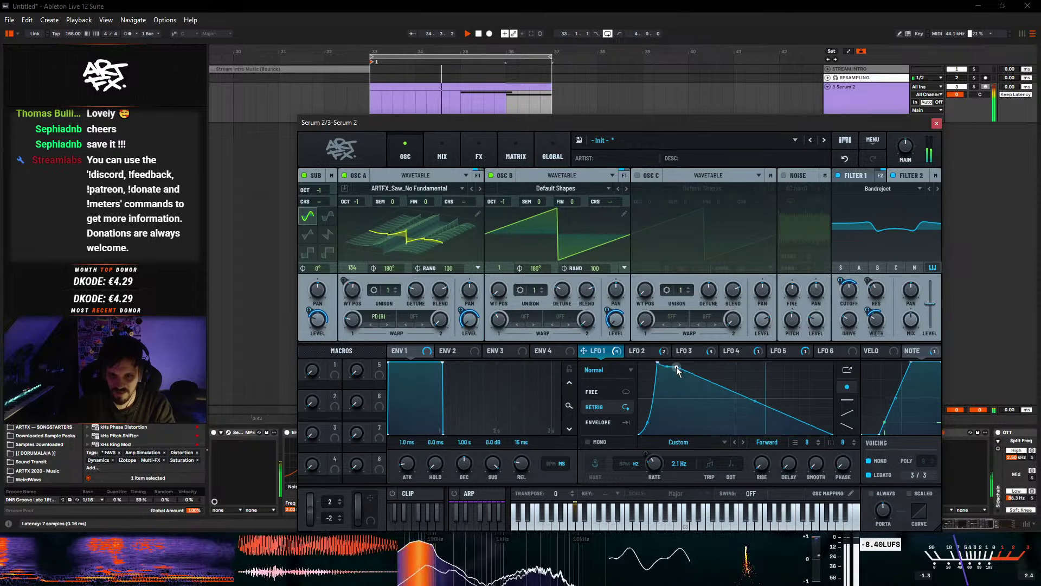
{"action": "left_click_drag", "start_coordinate": [757, 405], "coordinate": [753, 415]}
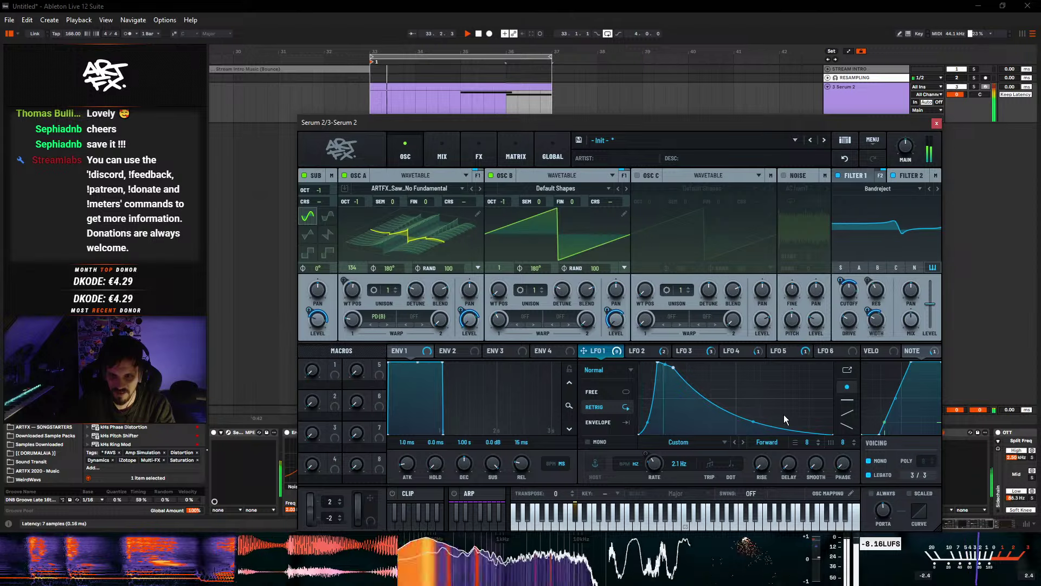
{"action": "mouse_move", "coordinate": [652, 466]}
{"action": "left_mouse_down"}
{"action": "mouse_move", "coordinate": [656, 450]}
{"action": "mouse_move", "coordinate": [657, 460]}
{"action": "left_mouse_up"}
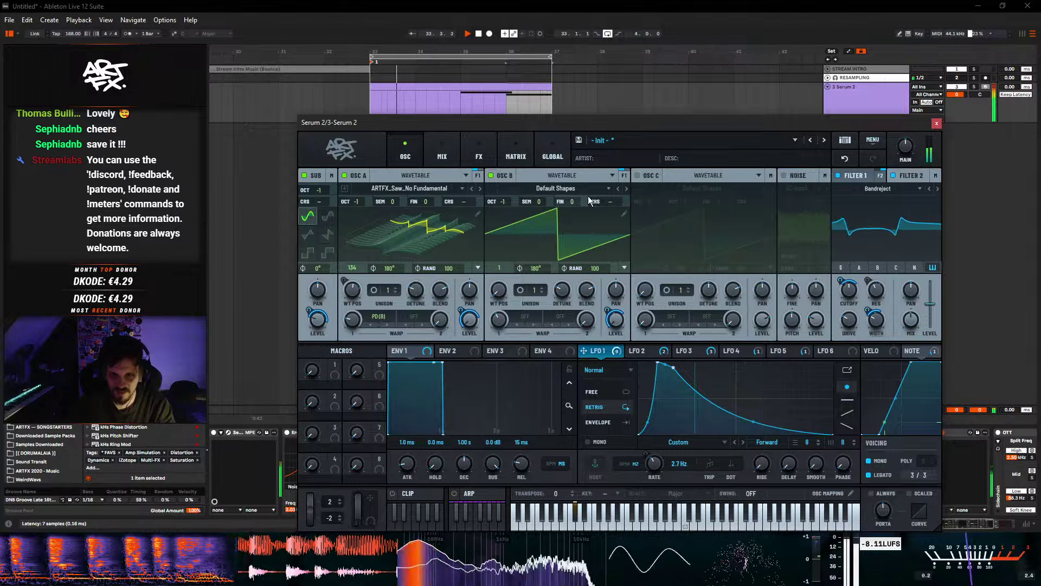
- Check the effects chain, close the Serum 2 window and try adjusting the Phaser-Flanger's notch count
{"action": "left_click", "coordinate": [442, 155]}
{"action": "left_click", "coordinate": [479, 155]}
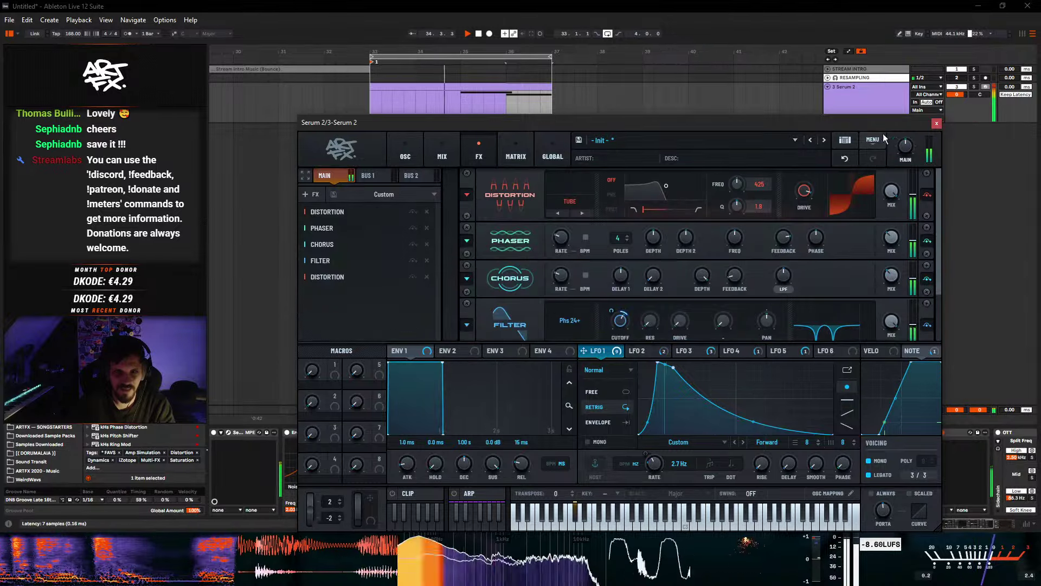
{"action": "left_click", "coordinate": [937, 125]}
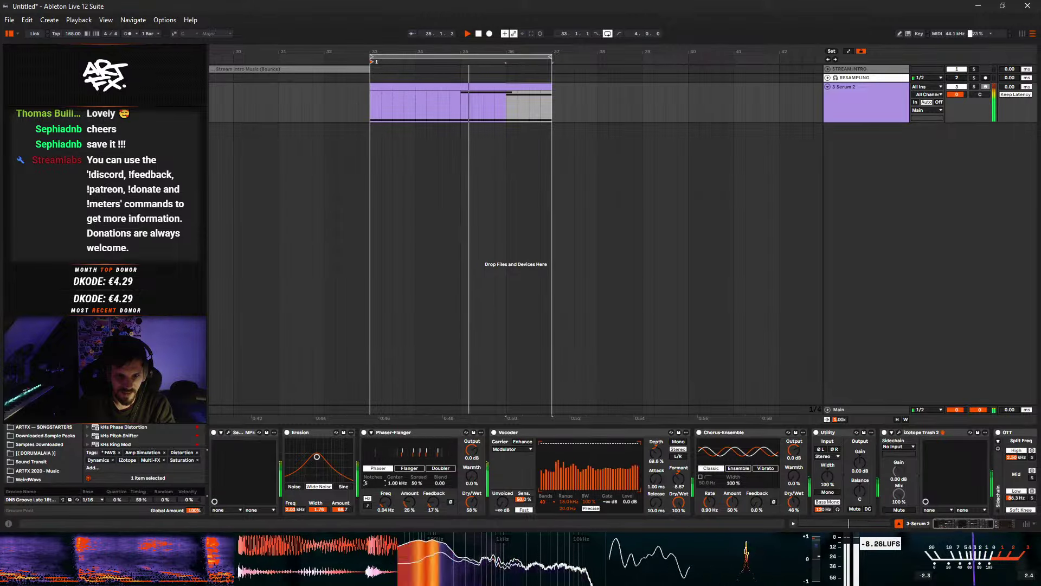
{"action": "left_click_drag", "start_coordinate": [368, 483], "coordinate": [376, 483]}
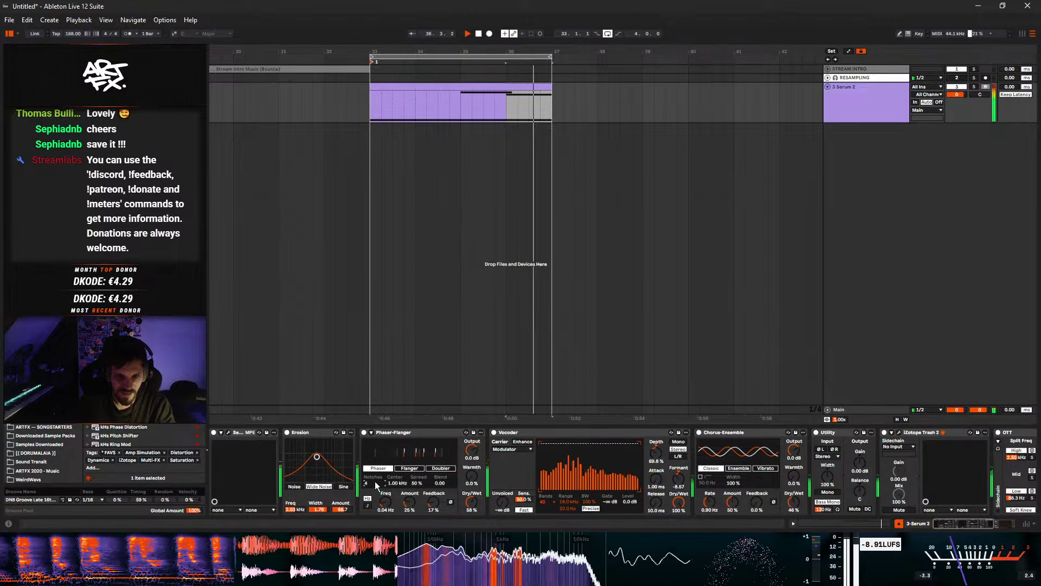
- Set the Vocoder to 16 bands and raise its depth to 79.4%
{"action": "left_click", "coordinate": [543, 501]}
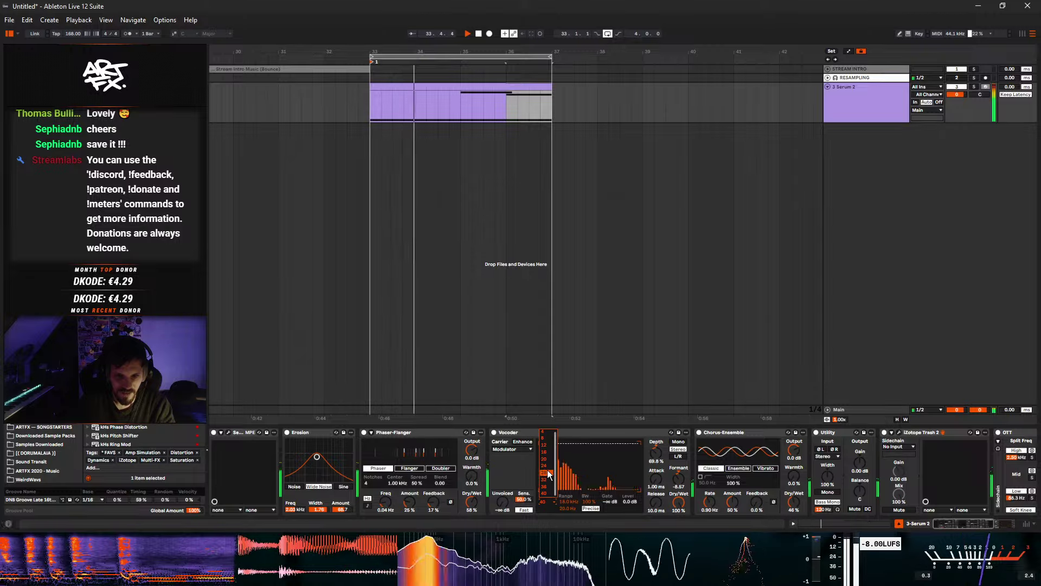
{"action": "left_click", "coordinate": [543, 451]}
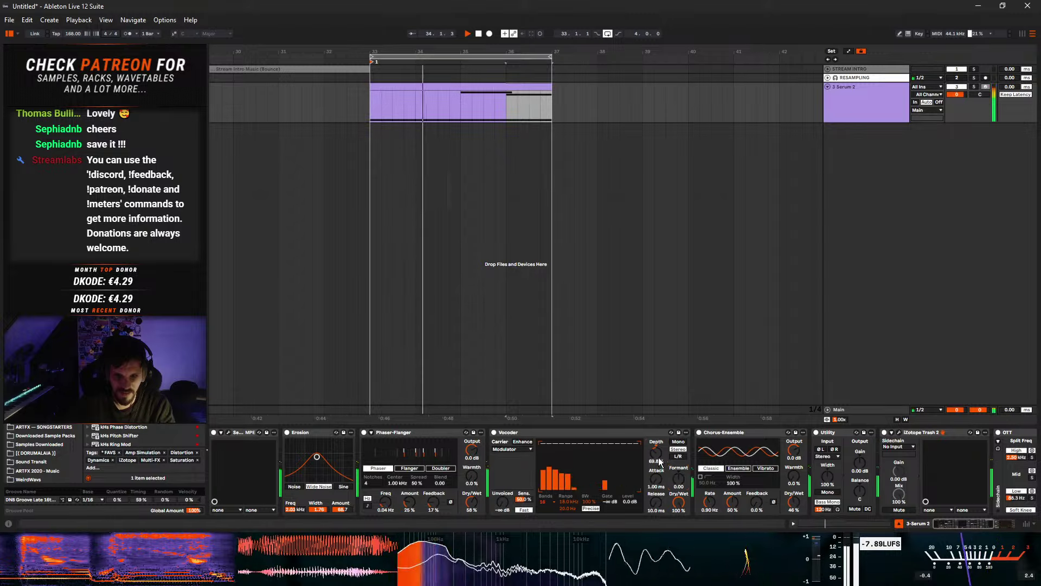
{"action": "mouse_move", "coordinate": [658, 457]}
{"action": "left_mouse_down"}
{"action": "mouse_move", "coordinate": [659, 436]}
{"action": "mouse_move", "coordinate": [658, 467]}
{"action": "mouse_move", "coordinate": [660, 459]}
{"action": "left_mouse_up"}
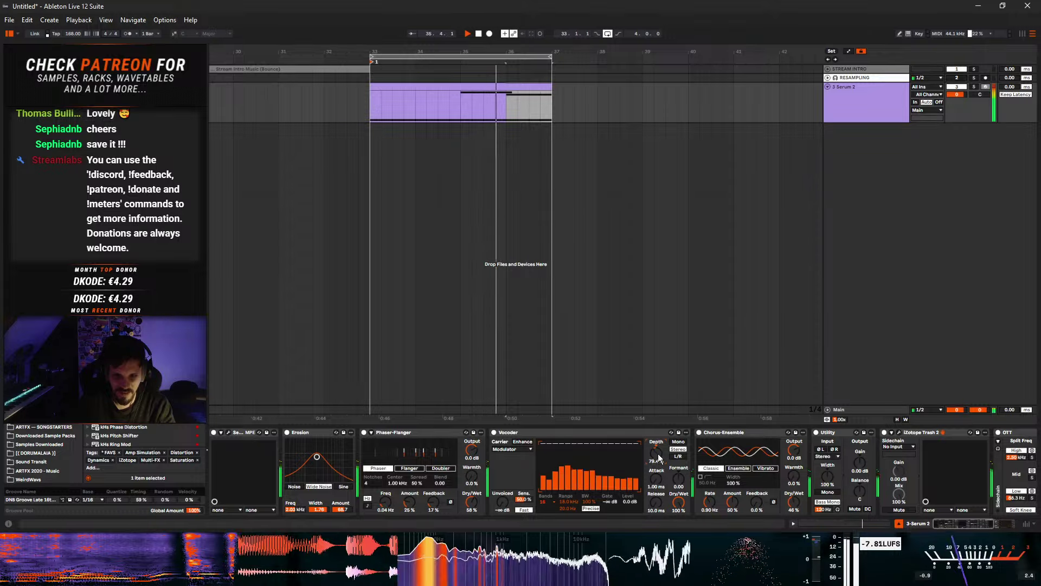
- Try placing Chorus-Ensemble before the Phaser-Flanger, and undo the reordering
{"action": "left_click_drag", "start_coordinate": [723, 433], "coordinate": [361, 433]}
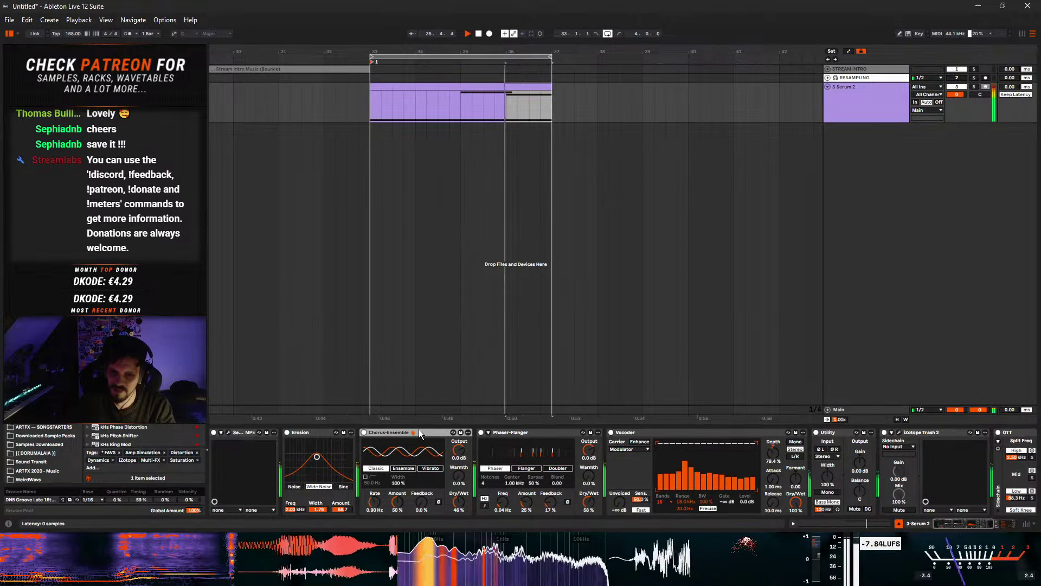
{"action": "key", "text": "ctrl+z"}
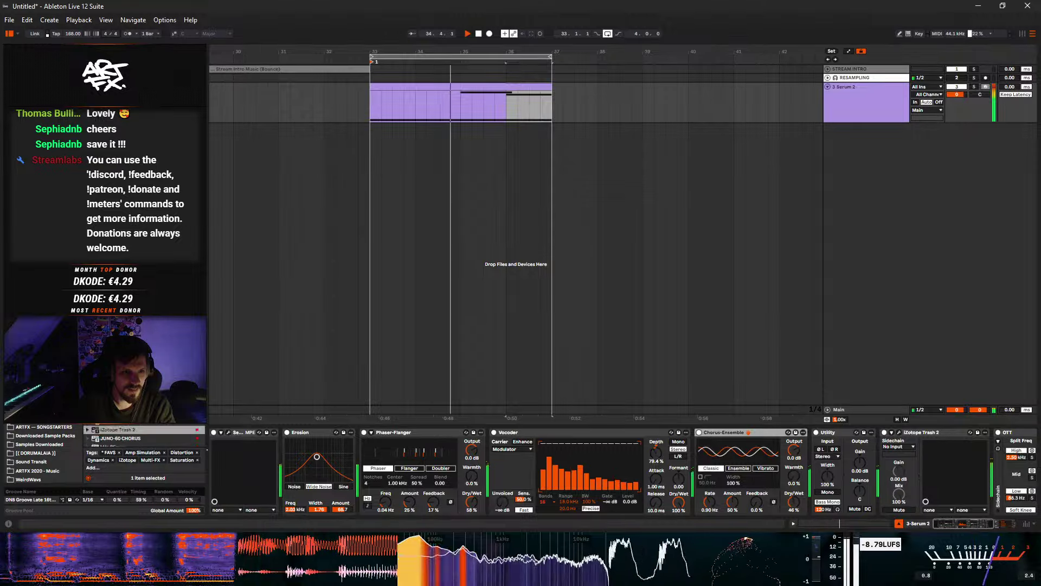
- Find kHs Shaper Table among the plug-ins and insert it between the Vocoder and Chorus-Ensemble
{"action": "scroll", "coordinate": [144, 438], "scroll_direction": "up", "scroll_amount": 3}
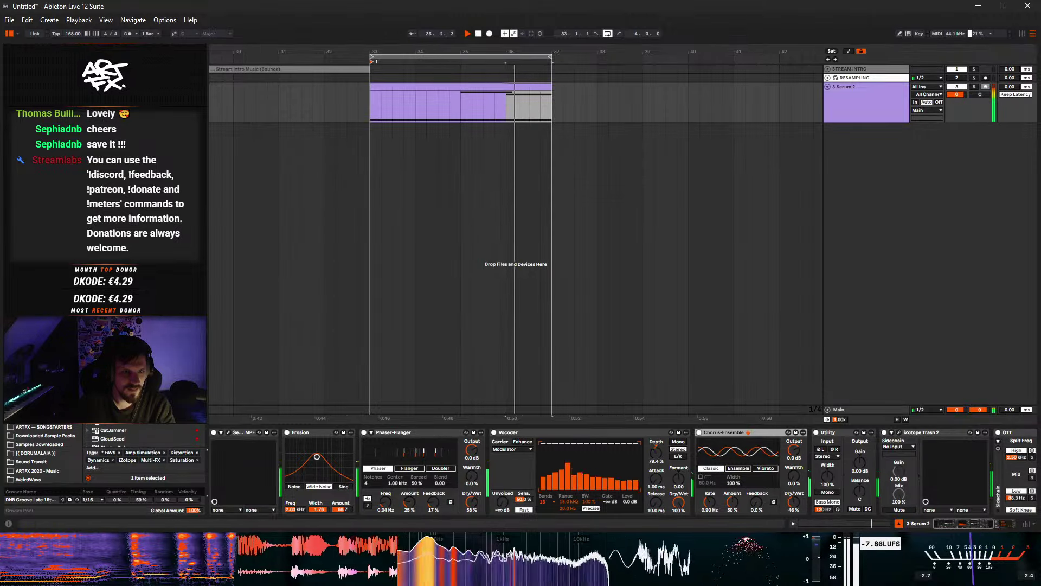
{"action": "scroll", "coordinate": [143, 450], "scroll_direction": "down", "scroll_amount": 5}
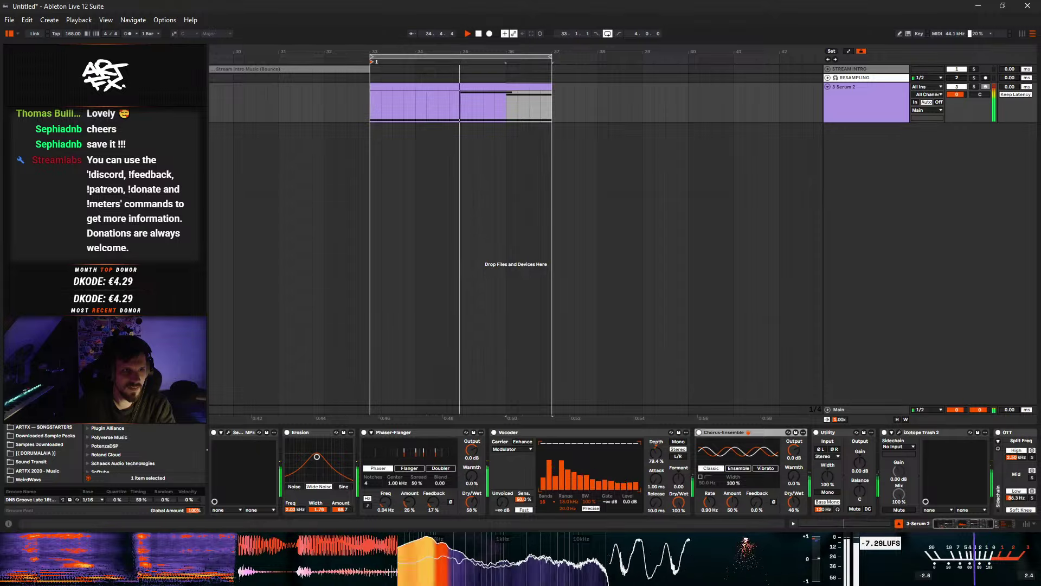
{"action": "scroll", "coordinate": [143, 434], "scroll_direction": "down", "scroll_amount": 5}
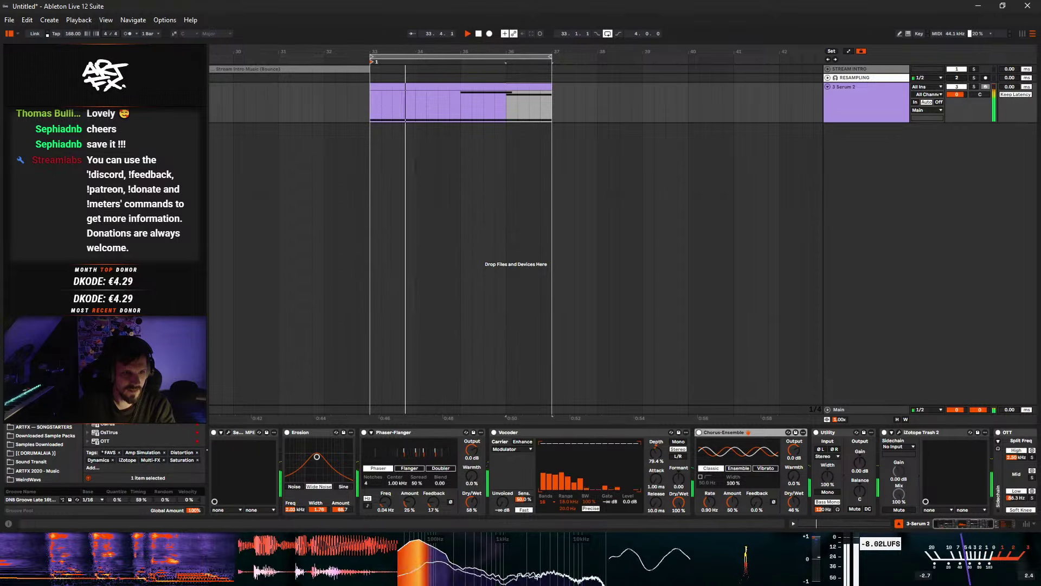
{"action": "scroll", "coordinate": [144, 434], "scroll_direction": "down", "scroll_amount": 3}
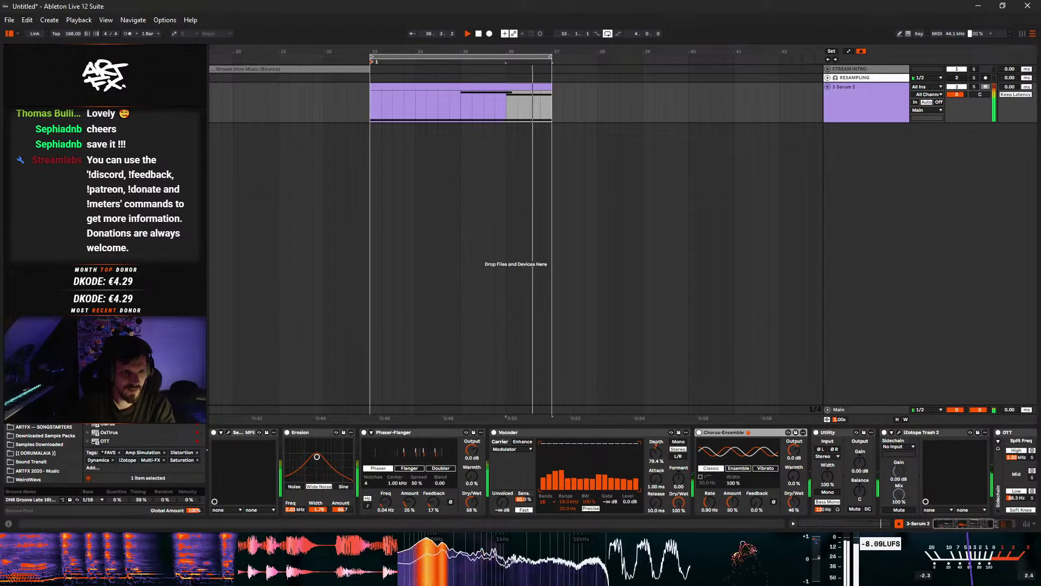
{"action": "mouse_move", "coordinate": [122, 379]}
{"action": "left_mouse_down"}
{"action": "mouse_move", "coordinate": [726, 474]}
{"action": "mouse_move", "coordinate": [720, 467]}
{"action": "left_mouse_up"}
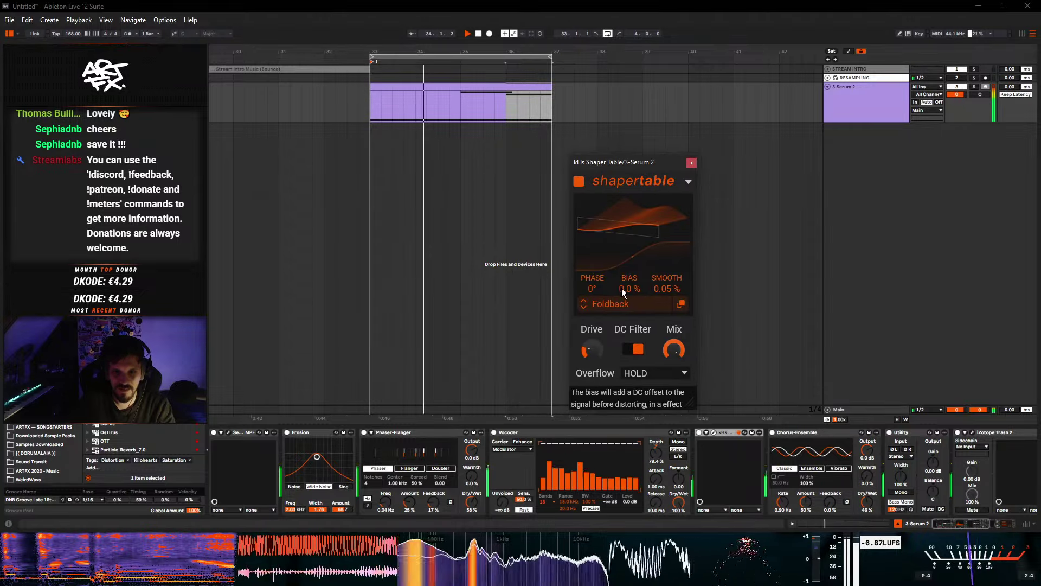
- Audition Shaper Table's Distortion wavetables while looping, including Rectify, Kink, Disappearance, Click Asym and Simple Asym
{"action": "left_click", "coordinate": [602, 303]}
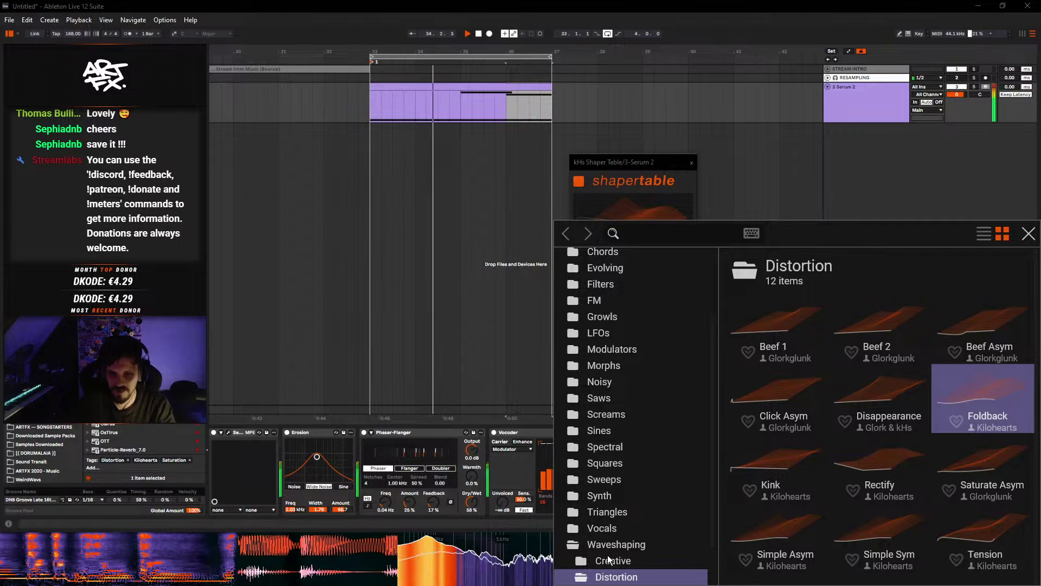
{"action": "left_click", "coordinate": [889, 471]}
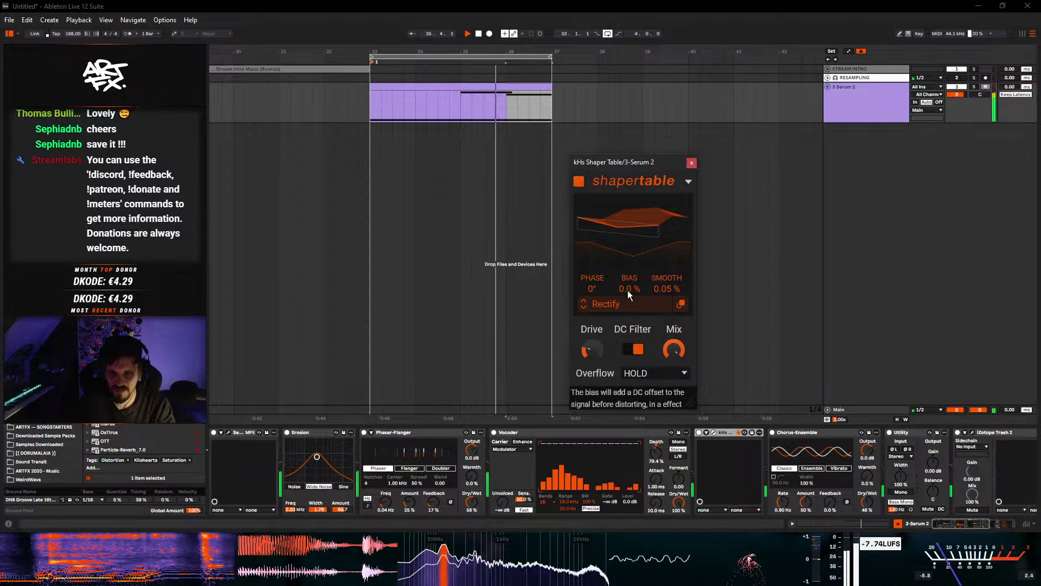
{"action": "left_click", "coordinate": [583, 305]}
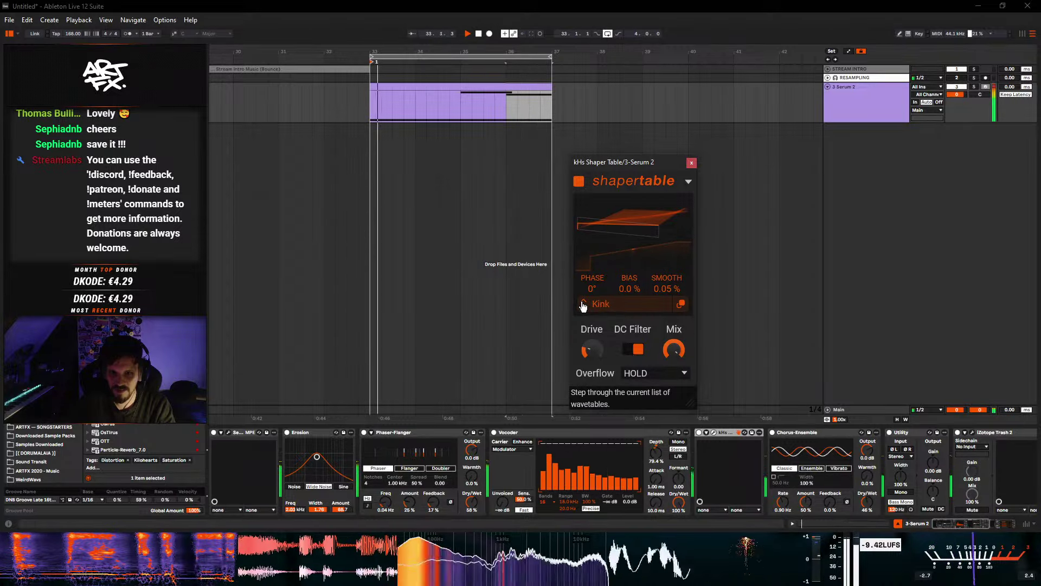
{"action": "left_click", "coordinate": [583, 305]}
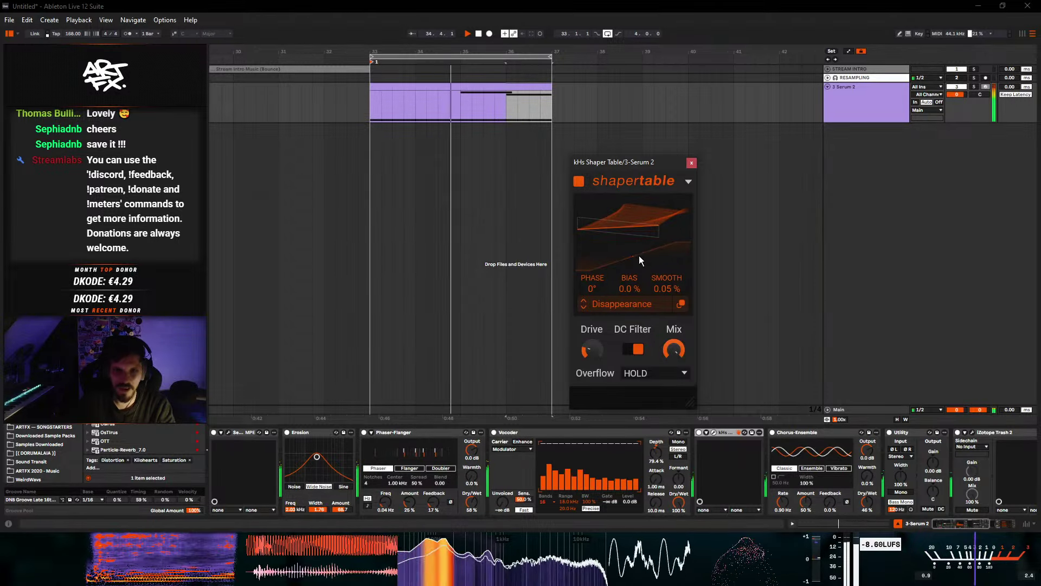
{"action": "key", "text": "space"}
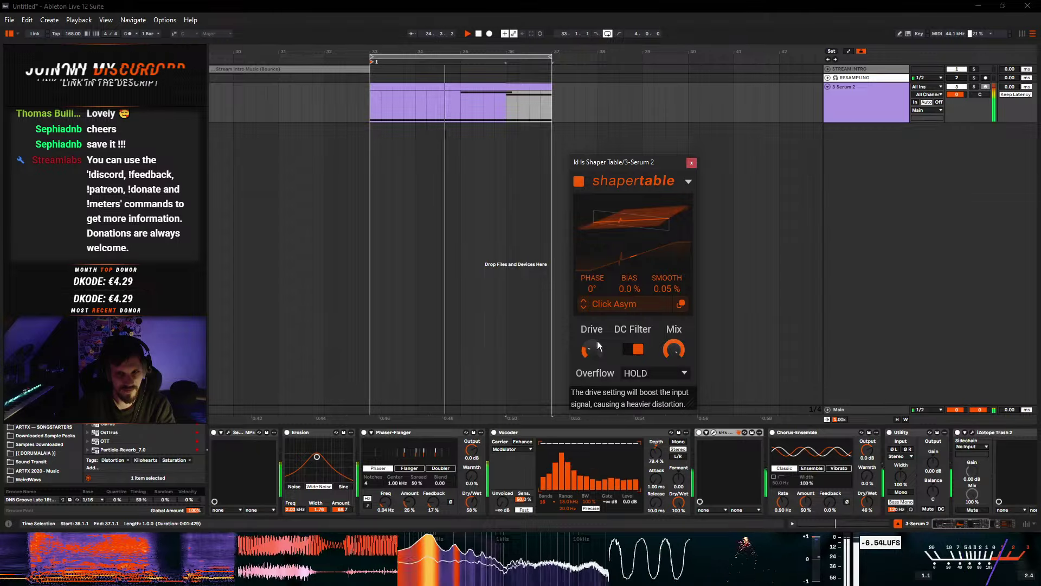
{"action": "left_click", "coordinate": [584, 307]}
{"action": "left_click", "coordinate": [584, 307]}
{"action": "left_click", "coordinate": [584, 307]}
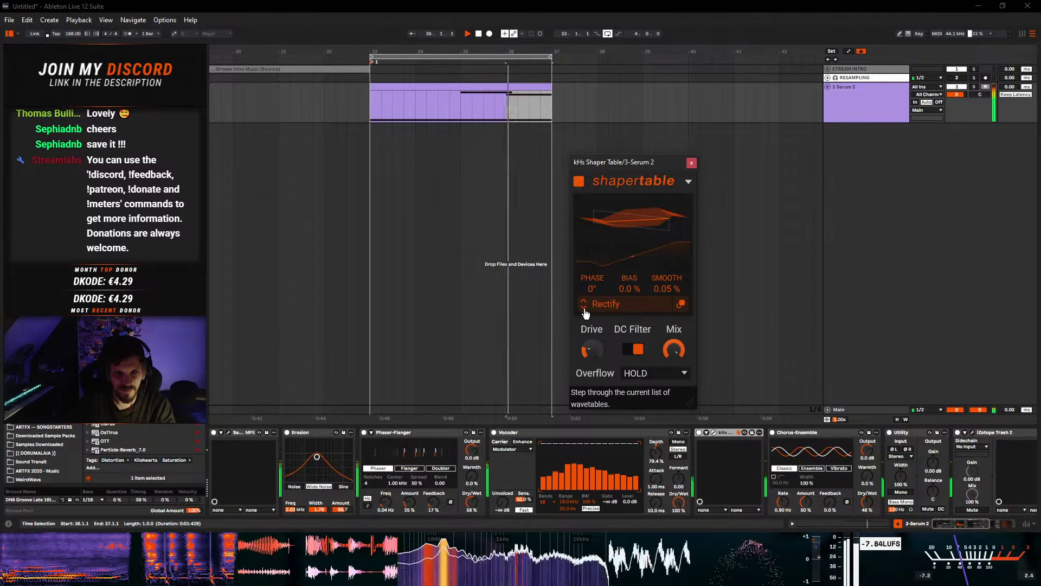
{"action": "left_click", "coordinate": [584, 307]}
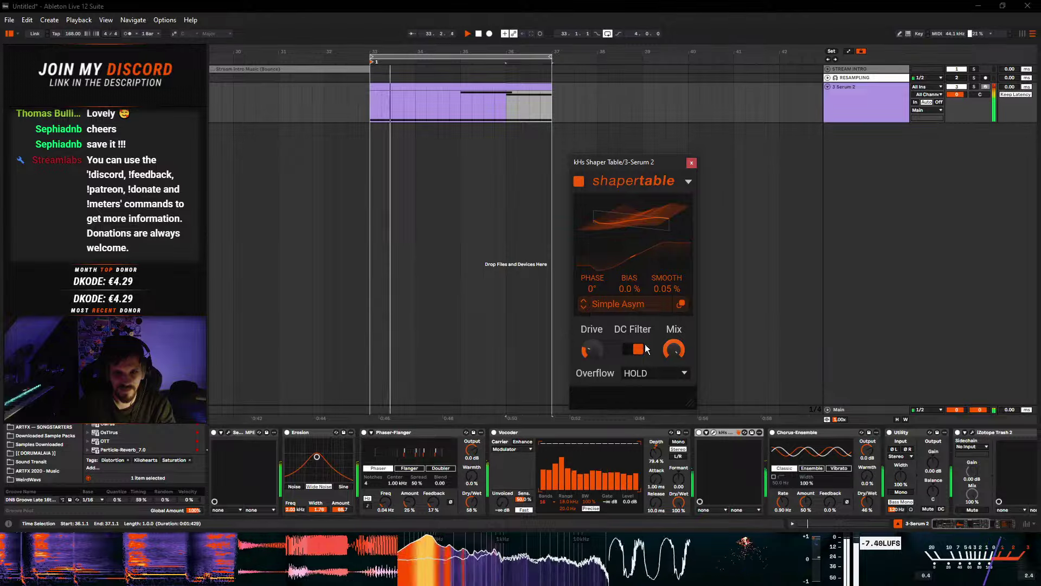
- Set the Shaper Table's overflow to REPEAT and try adjusting its phase
{"action": "left_click", "coordinate": [653, 373]}
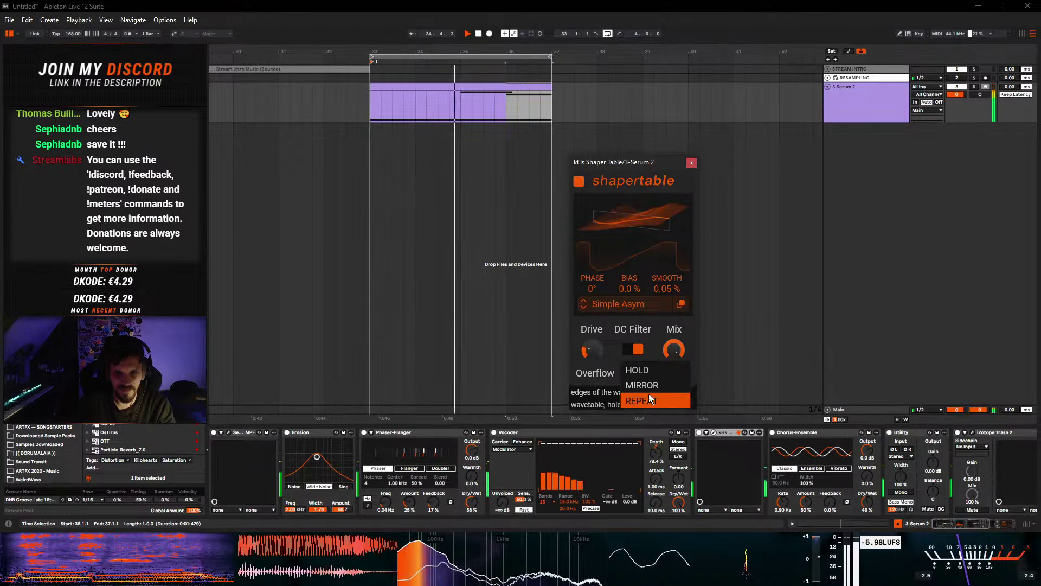
{"action": "left_click", "coordinate": [648, 399]}
{"action": "left_click_drag", "start_coordinate": [592, 289], "coordinate": [629, 276]}
- Audition the Growls wavetables in Shaper Table, starting with Burpy, and load Neuron
{"action": "left_click", "coordinate": [618, 304]}
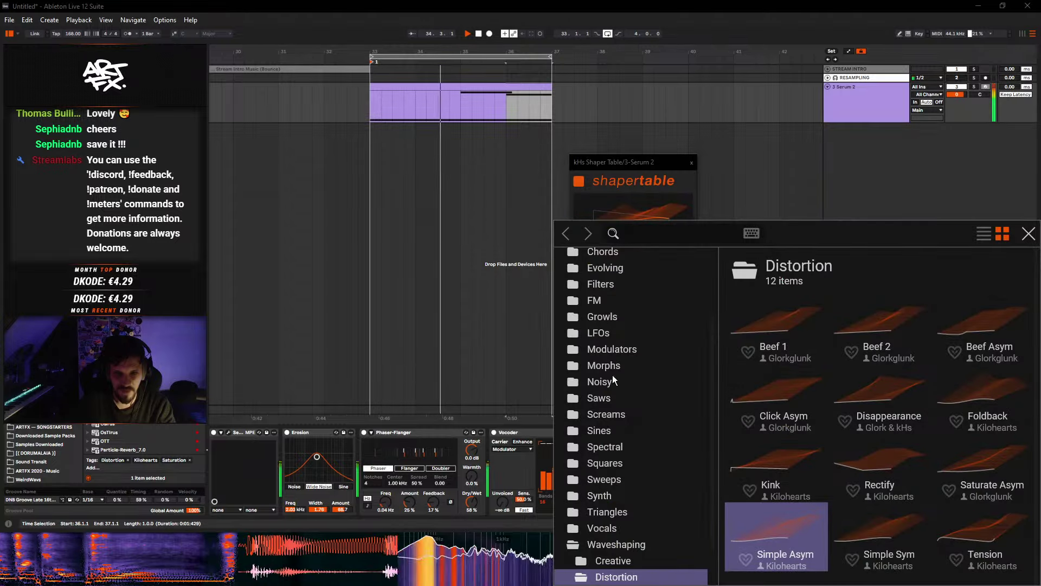
{"action": "left_click", "coordinate": [615, 318]}
{"action": "left_click", "coordinate": [768, 323]}
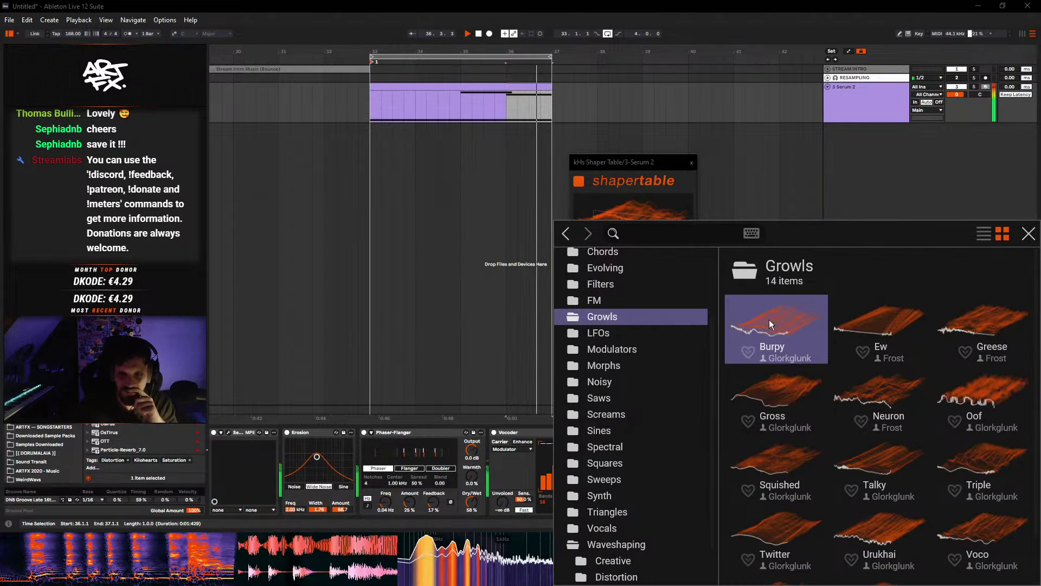
{"action": "left_click", "coordinate": [956, 337]}
{"action": "left_click", "coordinate": [839, 383]}
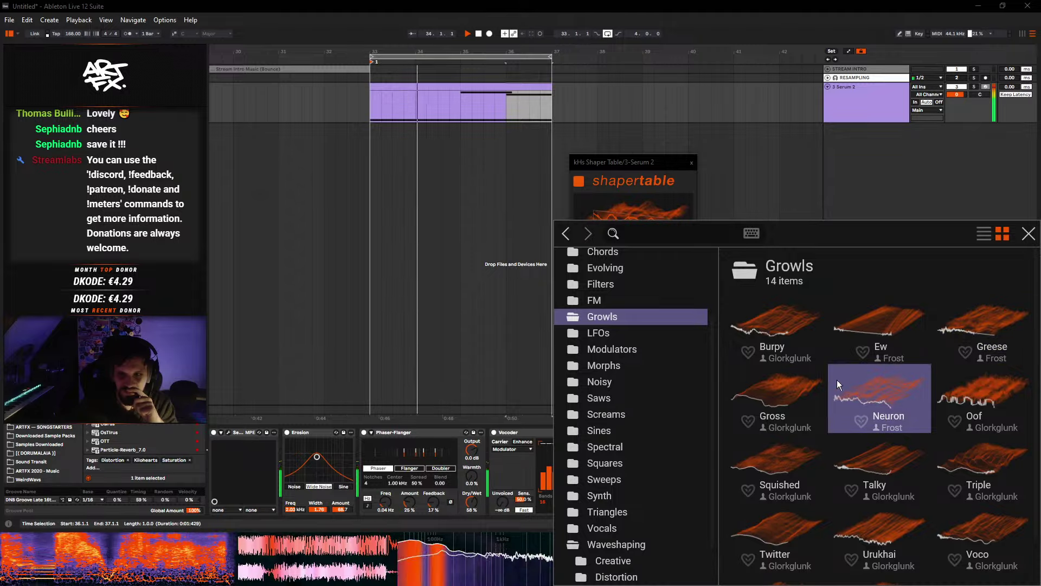
{"action": "left_click", "coordinate": [1029, 234]}
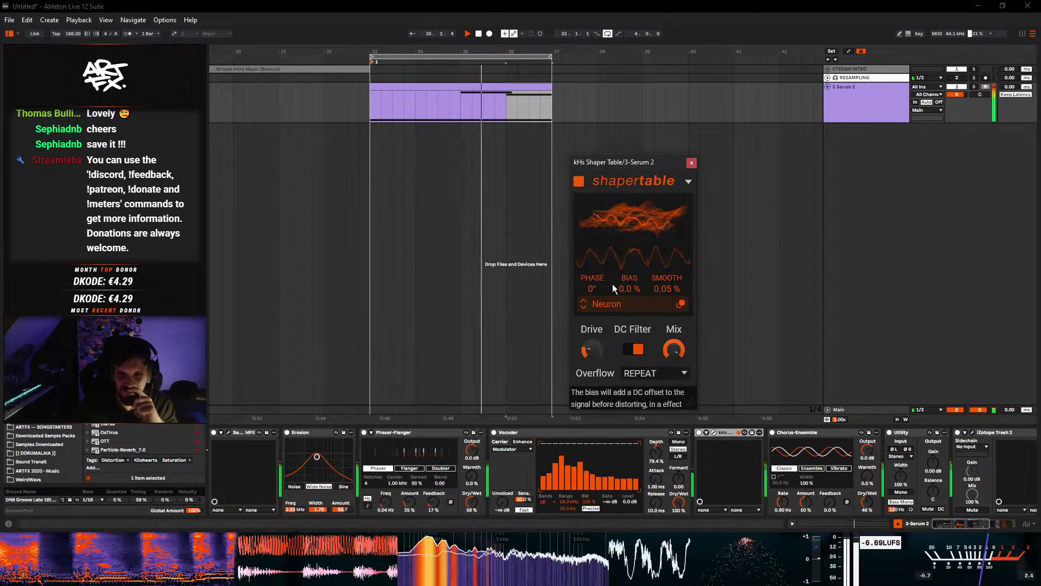
- Lower the Shaper Table's drive to about -2.21 dB and its mix to about half, trying different bias and frame positions
{"action": "left_click_drag", "start_coordinate": [592, 350], "coordinate": [591, 356]}
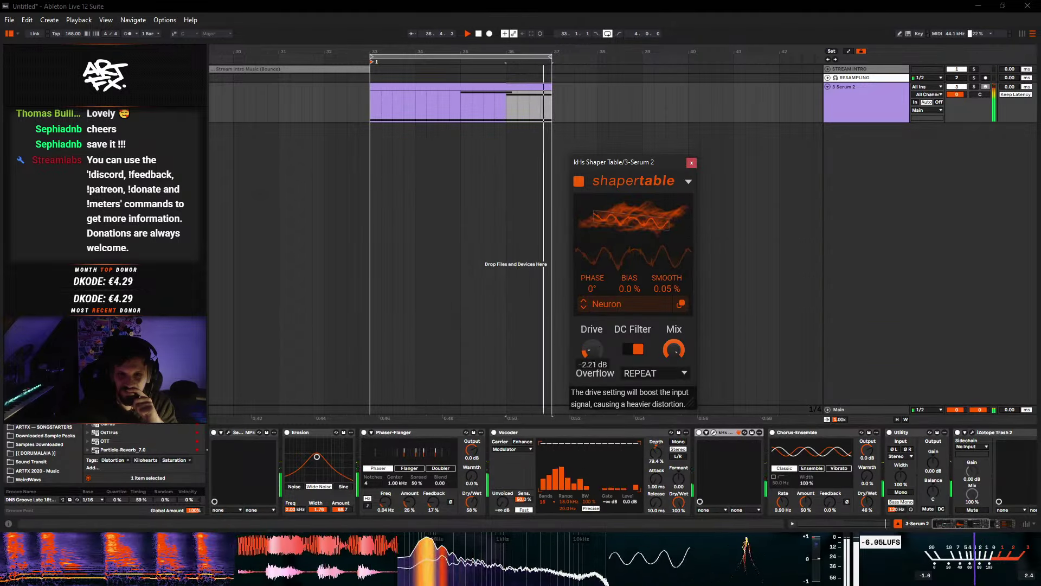
{"action": "left_click_drag", "start_coordinate": [624, 289], "coordinate": [625, 302]}
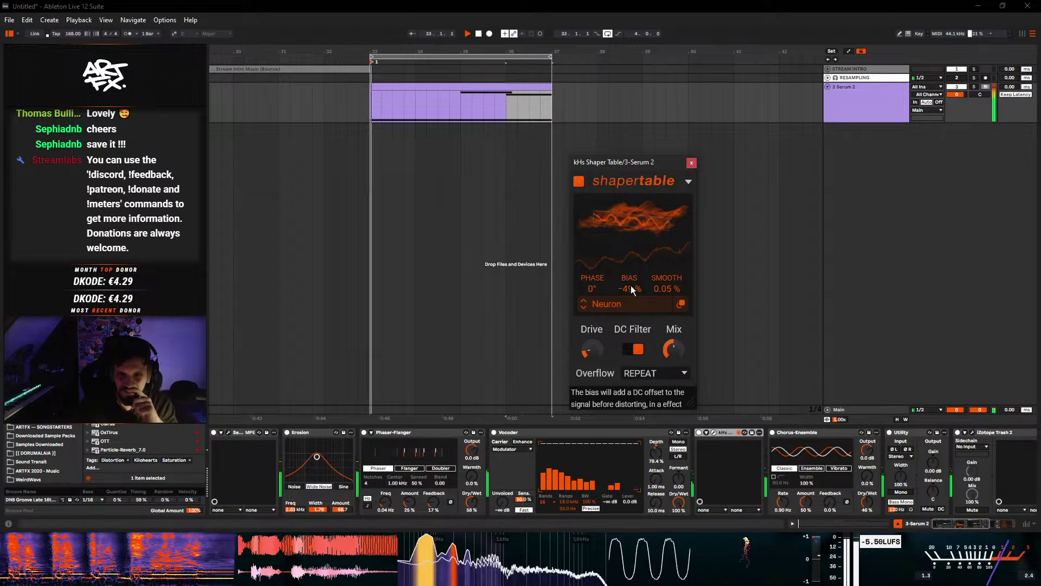
{"action": "mouse_move", "coordinate": [629, 289]}
{"action": "left_mouse_down"}
{"action": "mouse_move", "coordinate": [630, 277]}
{"action": "mouse_move", "coordinate": [632, 290]}
{"action": "left_mouse_up"}
{"action": "left_click_drag", "start_coordinate": [629, 218], "coordinate": [629, 210]}
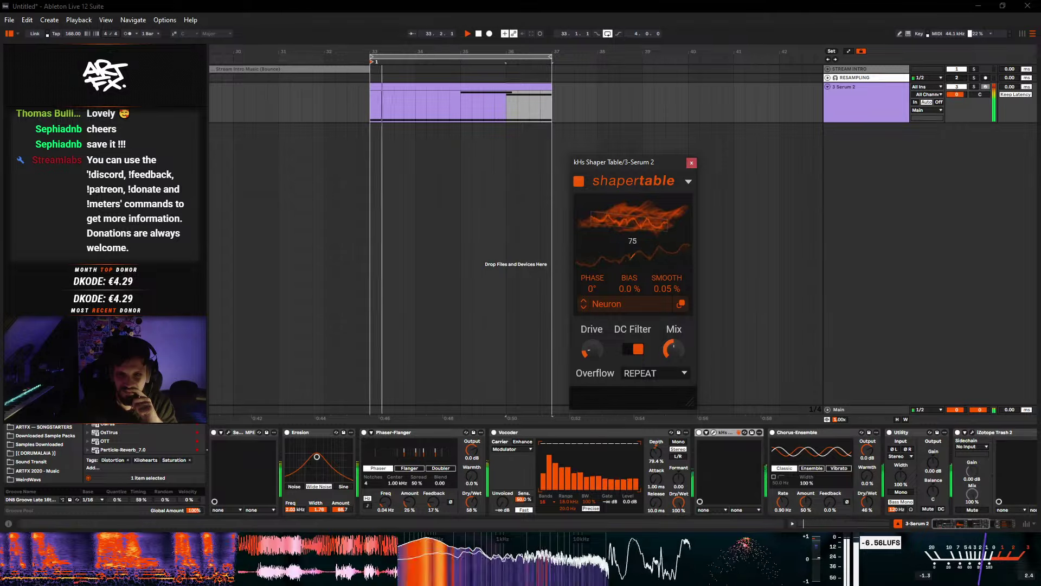
{"action": "left_click_drag", "start_coordinate": [629, 217], "coordinate": [629, 222]}
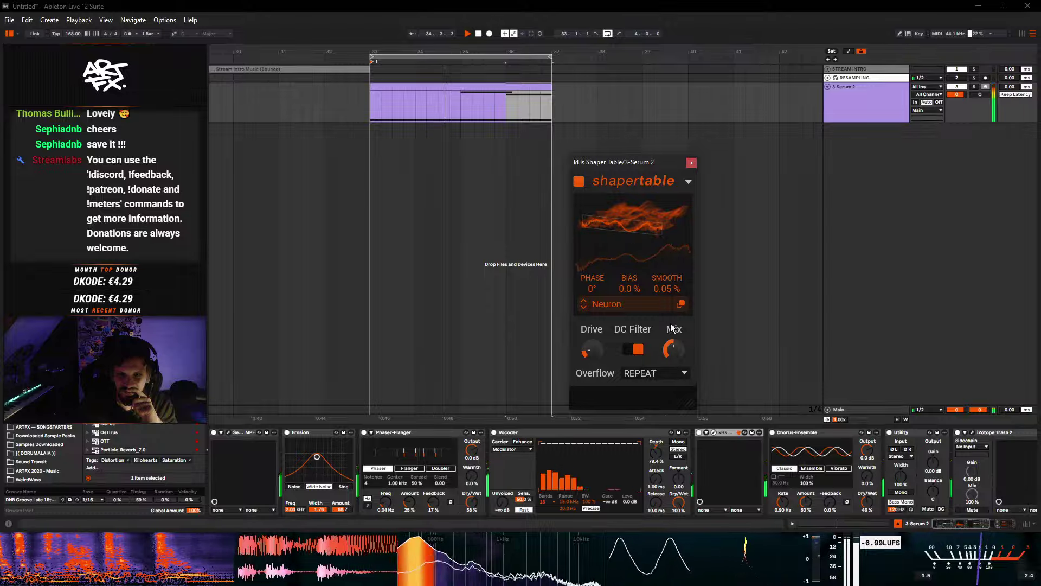
- Move Shaper Table to directly after Serum 2, ahead of Erosion, and restart the loop
{"action": "key", "text": "space"}
{"action": "left_click_drag", "start_coordinate": [727, 432], "coordinate": [281, 461]}
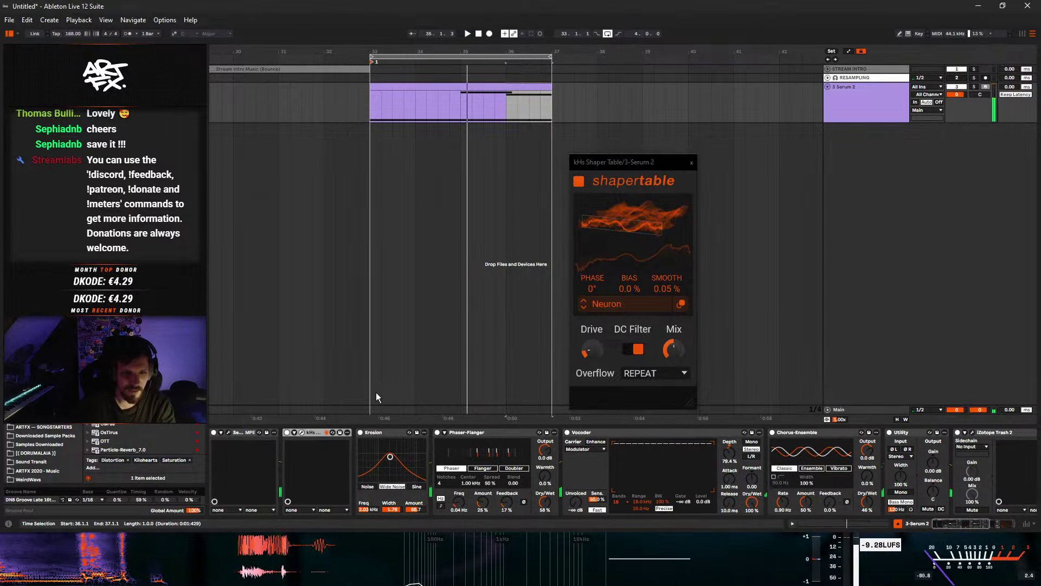
{"action": "key", "text": "space"}
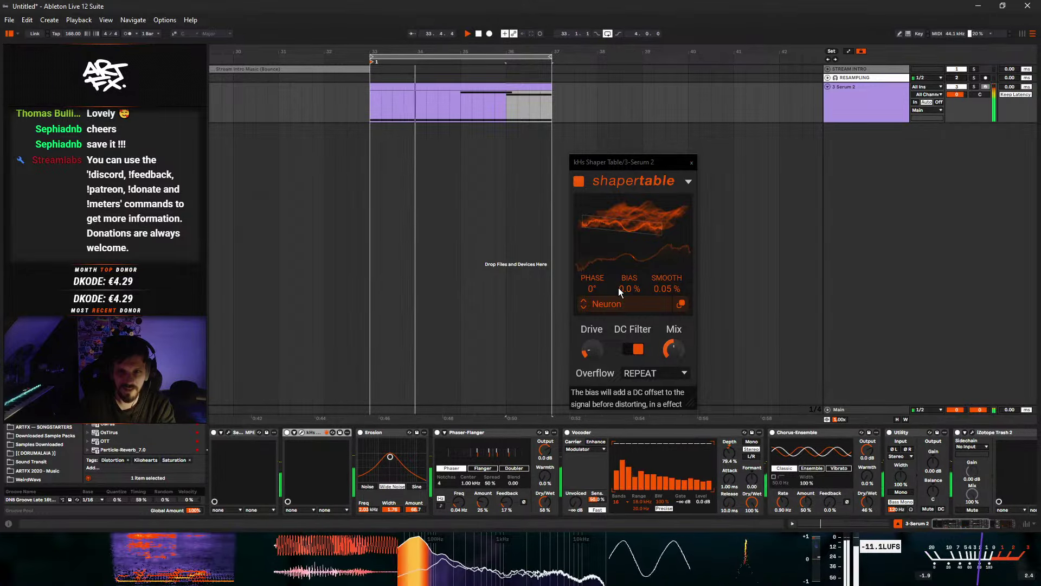
- Try different frame positions in the Neuron wavetable, including 1 and 37, and stop playback
{"action": "left_click", "coordinate": [640, 239]}
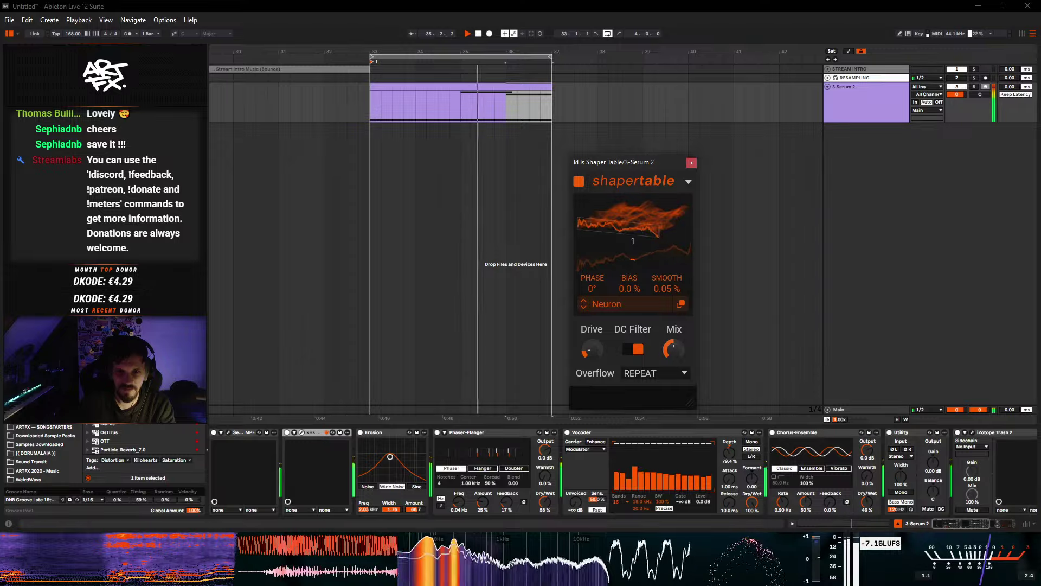
{"action": "mouse_move", "coordinate": [640, 239]}
{"action": "left_mouse_down"}
{"action": "mouse_move", "coordinate": [640, 217]}
{"action": "mouse_move", "coordinate": [640, 236]}
{"action": "left_mouse_up"}
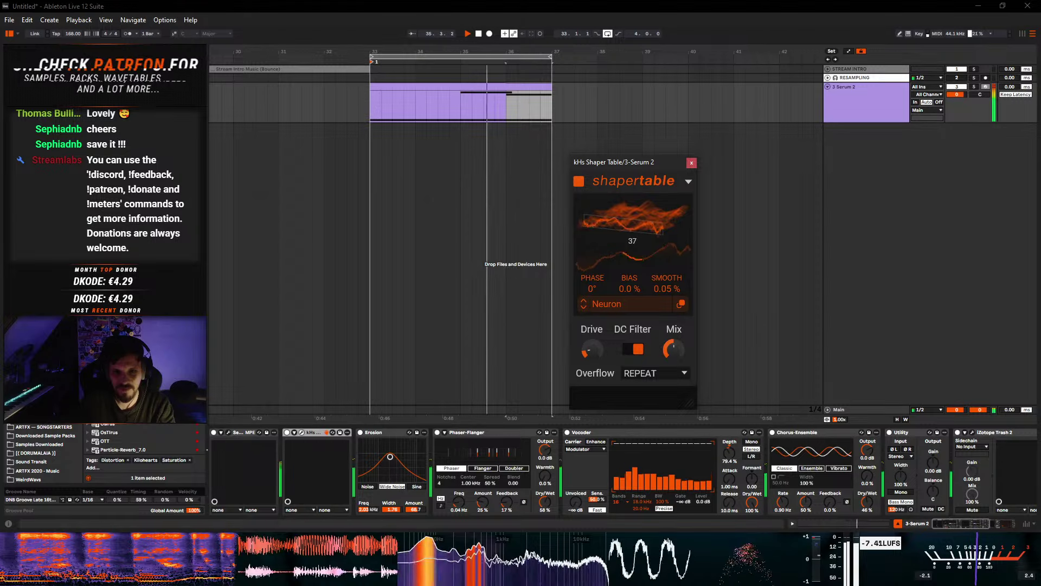
{"action": "key", "text": "space"}
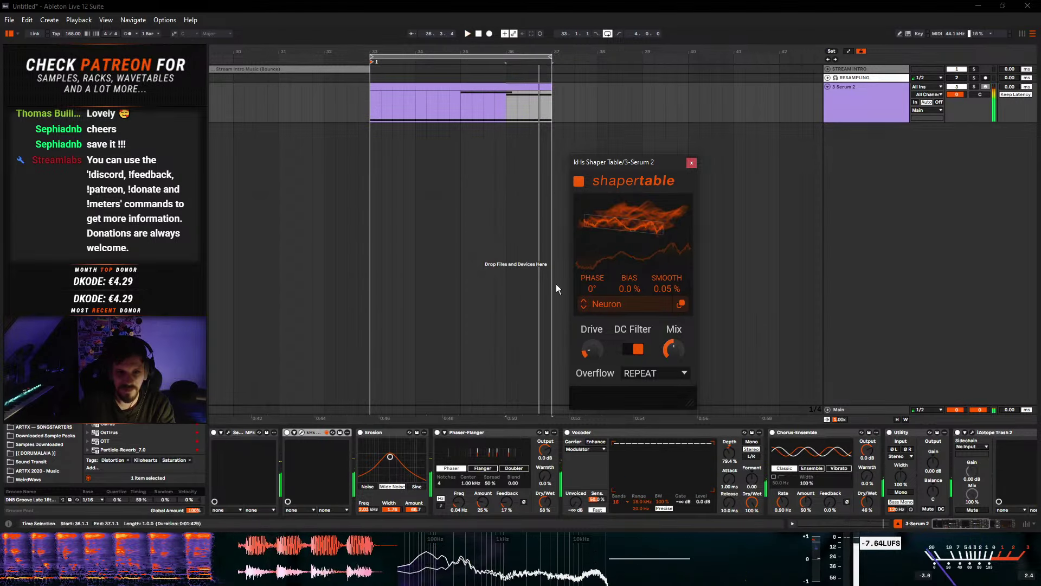
- Browse the Tables and Factory wavetable folders and audition Chords wavetables, including Bright Major and Saw Sus2 Chord
{"action": "left_click", "coordinate": [603, 306]}
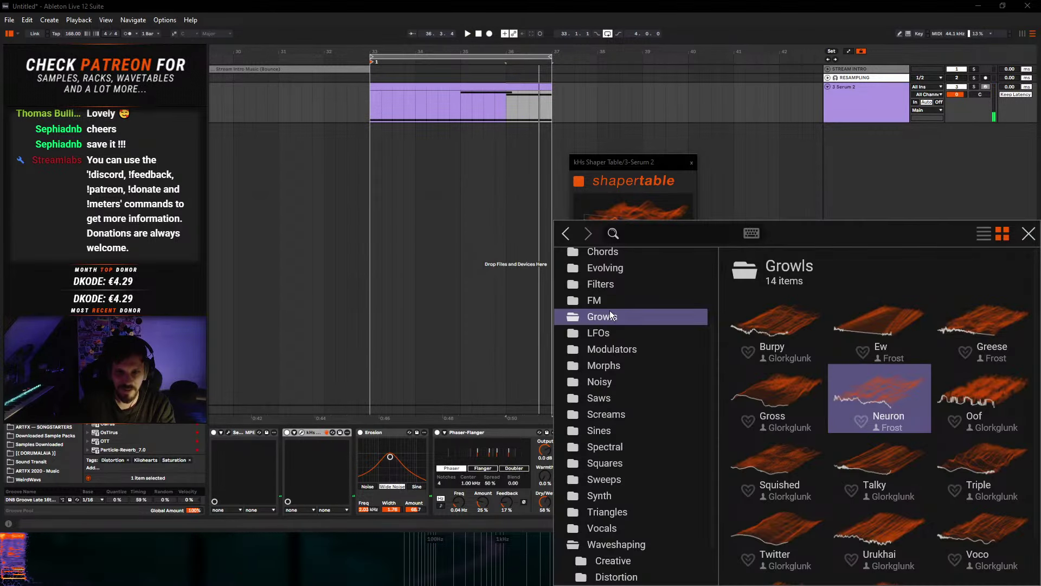
{"action": "scroll", "coordinate": [610, 411], "scroll_direction": "down", "scroll_amount": 1}
{"action": "scroll", "coordinate": [634, 421], "scroll_direction": "up", "scroll_amount": 3}
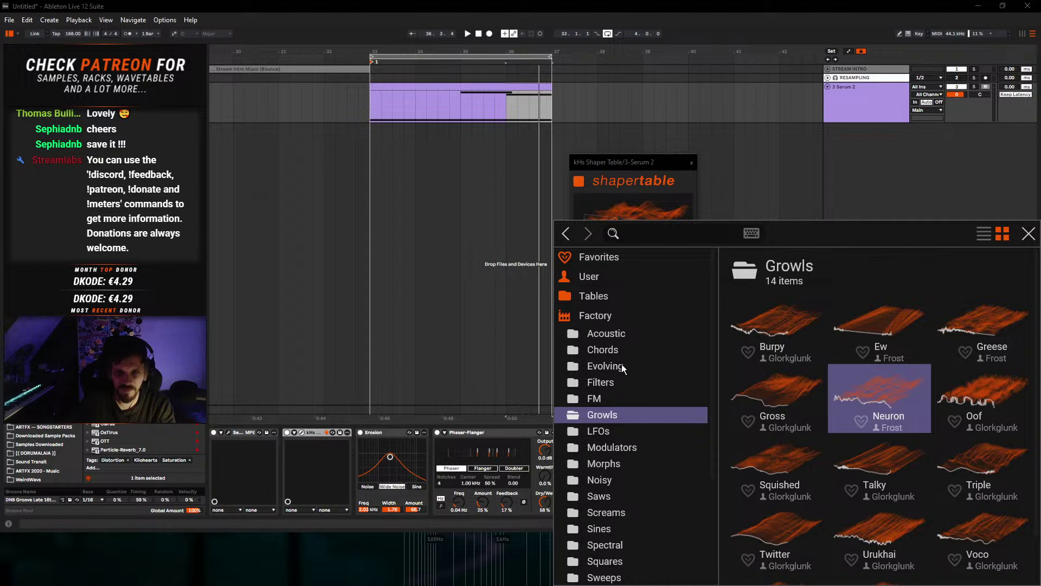
{"action": "left_click", "coordinate": [598, 295]}
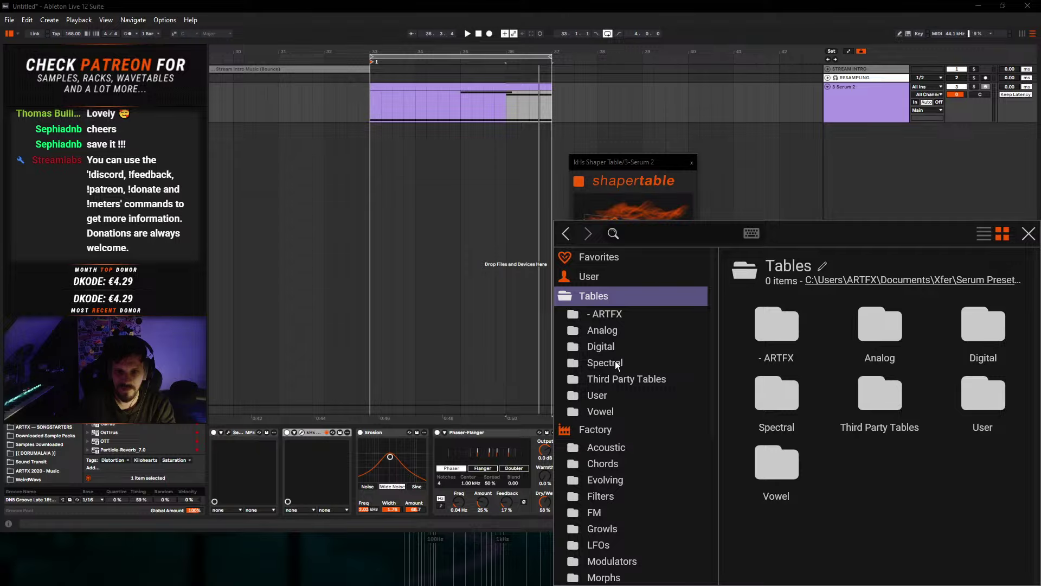
{"action": "left_click", "coordinate": [602, 449]}
{"action": "left_click", "coordinate": [606, 463]}
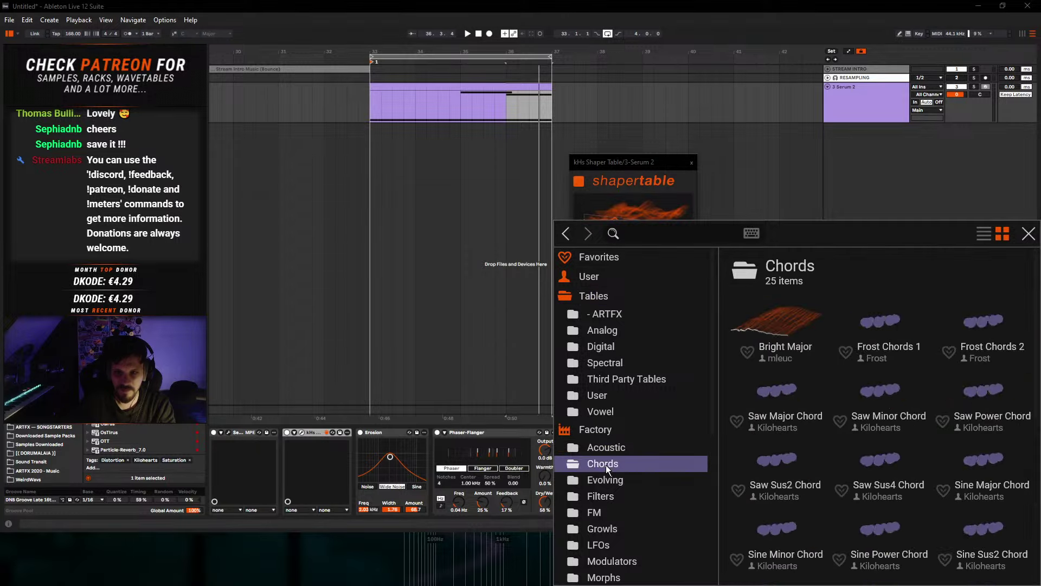
{"action": "left_click", "coordinate": [756, 350]}
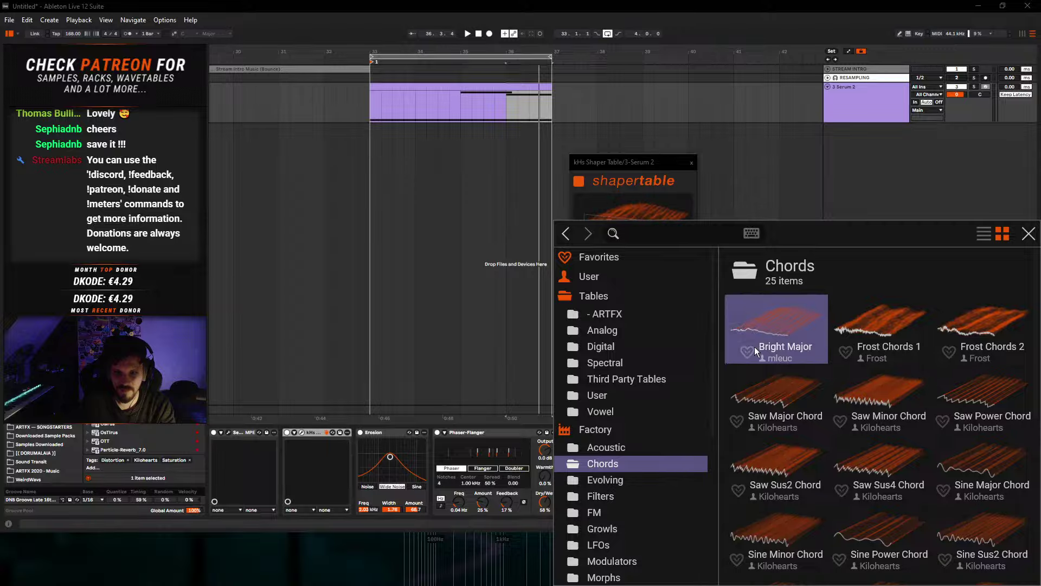
{"action": "left_click", "coordinate": [866, 389]}
{"action": "left_click", "coordinate": [776, 500]}
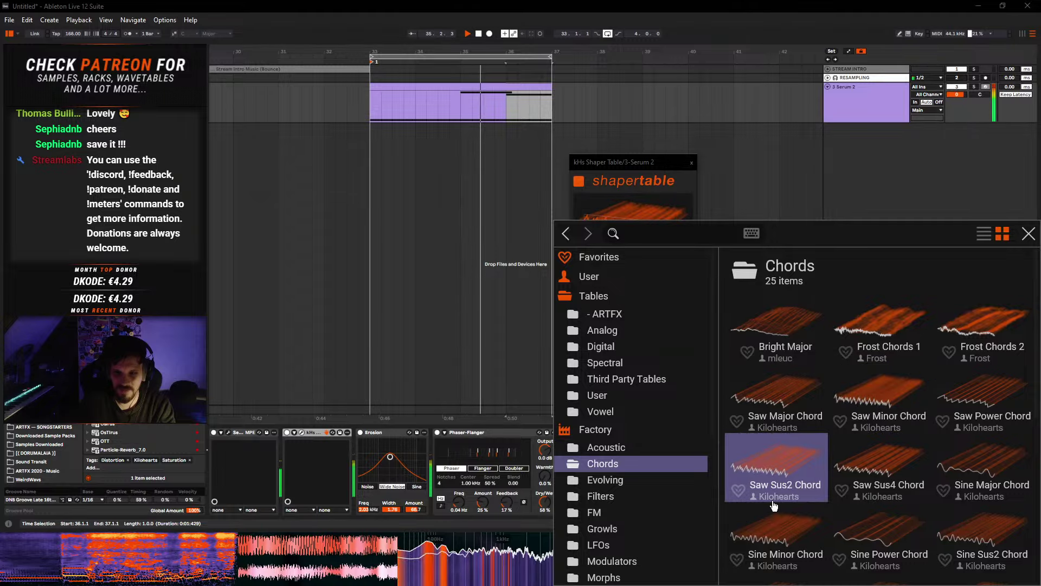
- Load the Big Warp wavetable from the Filters Combs folder and sweep its frame position to about 203
{"action": "left_click", "coordinate": [644, 499]}
{"action": "double_click", "coordinate": [782, 410]}
{"action": "left_click", "coordinate": [789, 331]}
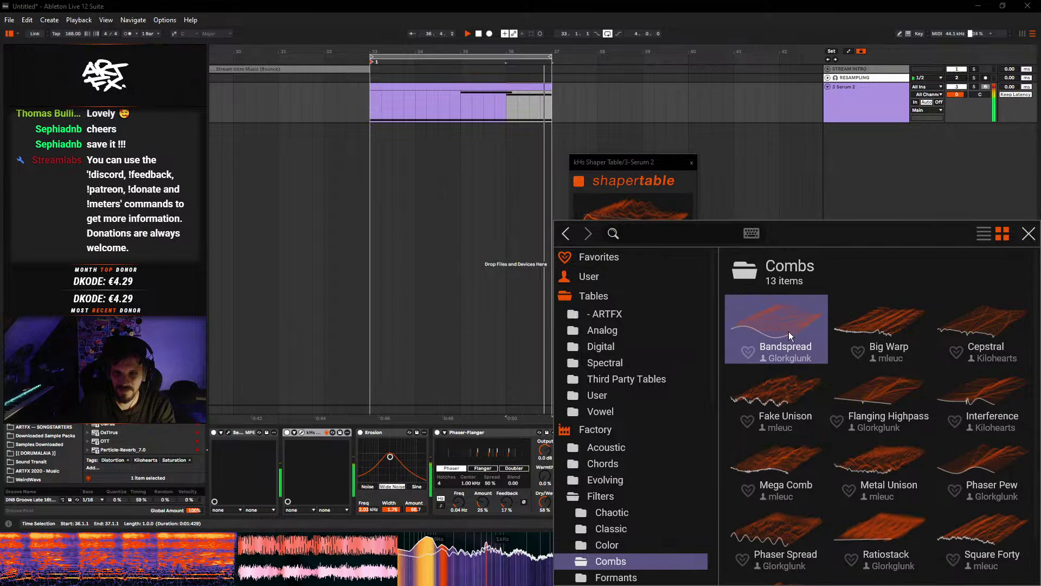
{"action": "left_click", "coordinate": [880, 317]}
{"action": "left_click", "coordinate": [1028, 234]}
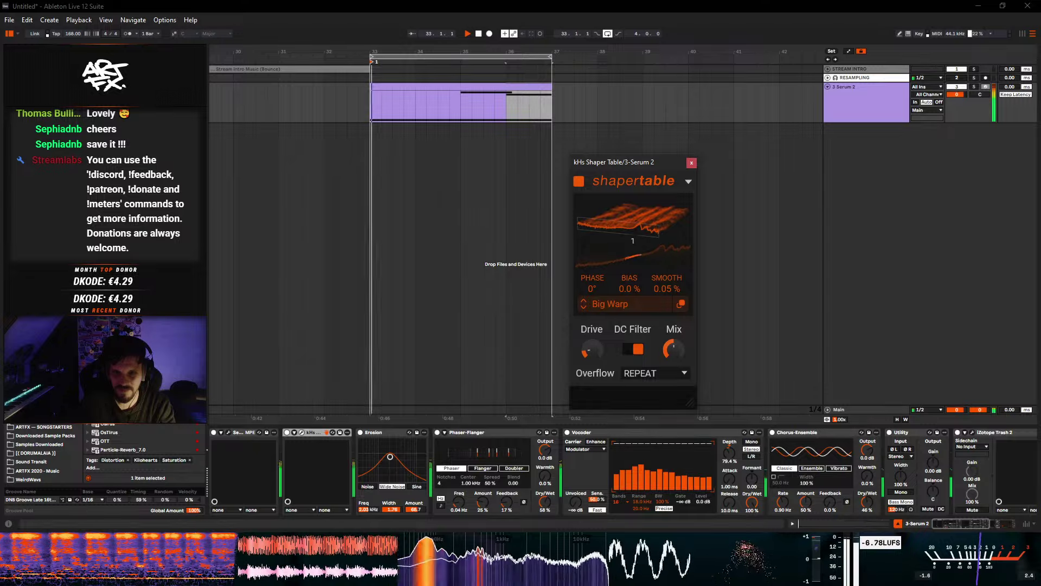
{"action": "left_click_drag", "start_coordinate": [643, 223], "coordinate": [643, 206]}
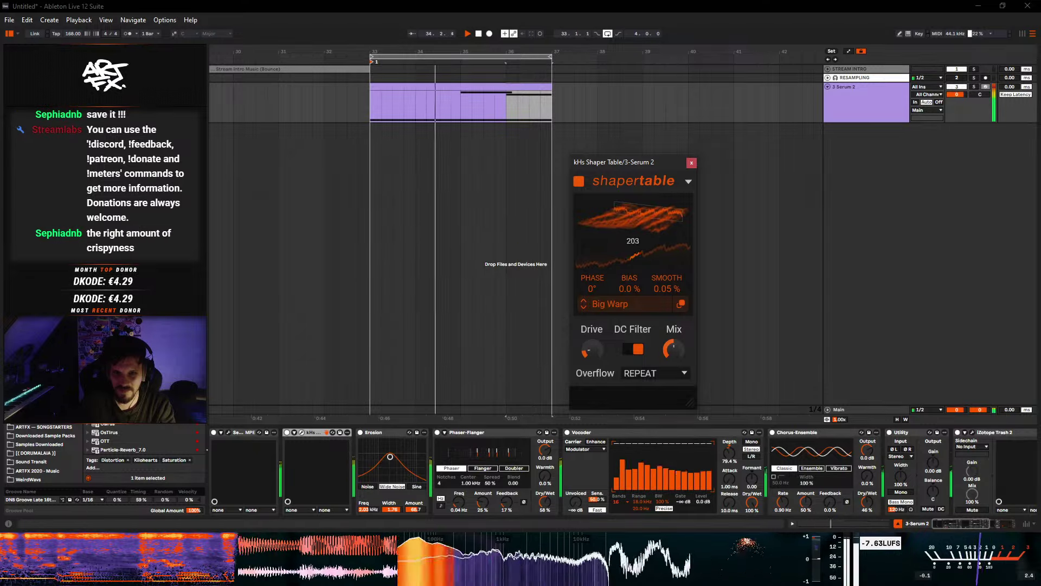
- Compare Shaper Table with and without its DC filter, and audition neighbouring wavetables, including Flanging Highpass, Interference and Phaser Pew
{"action": "left_click", "coordinate": [637, 350]}
{"action": "left_click", "coordinate": [636, 352]}
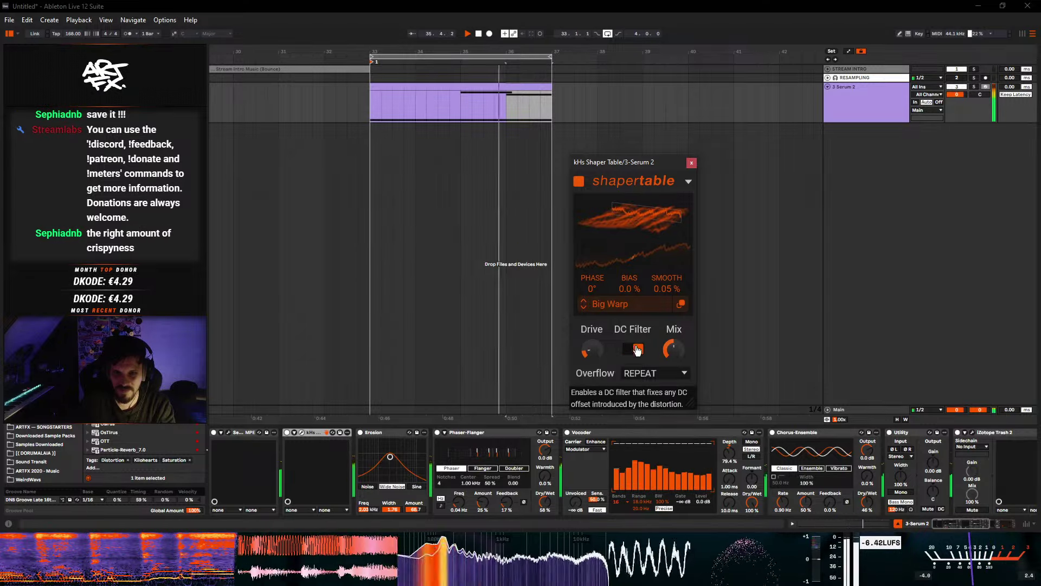
{"action": "left_click", "coordinate": [585, 309]}
{"action": "left_click", "coordinate": [586, 310]}
{"action": "left_click", "coordinate": [585, 309]}
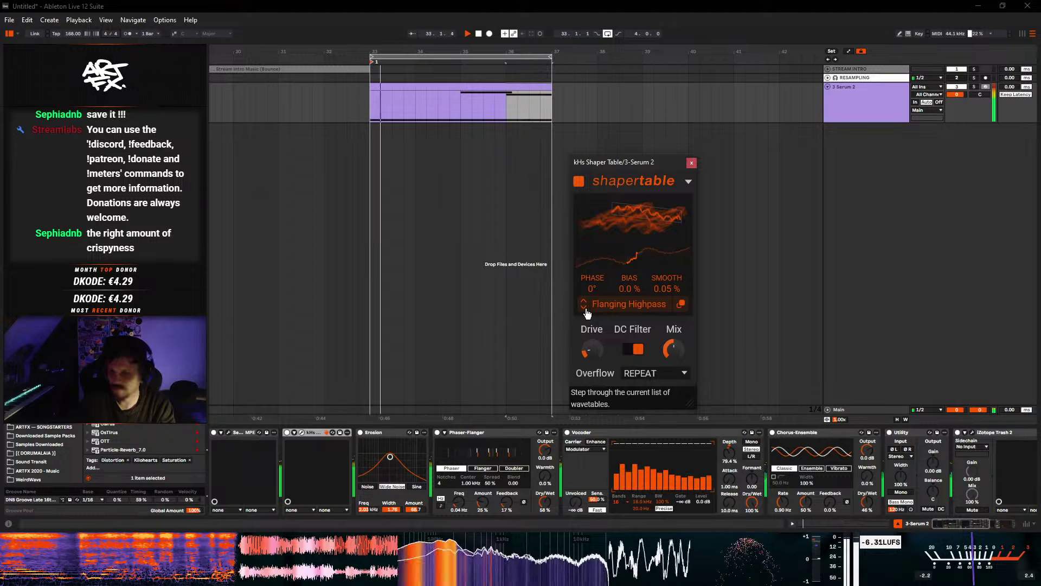
{"action": "left_click", "coordinate": [585, 309]}
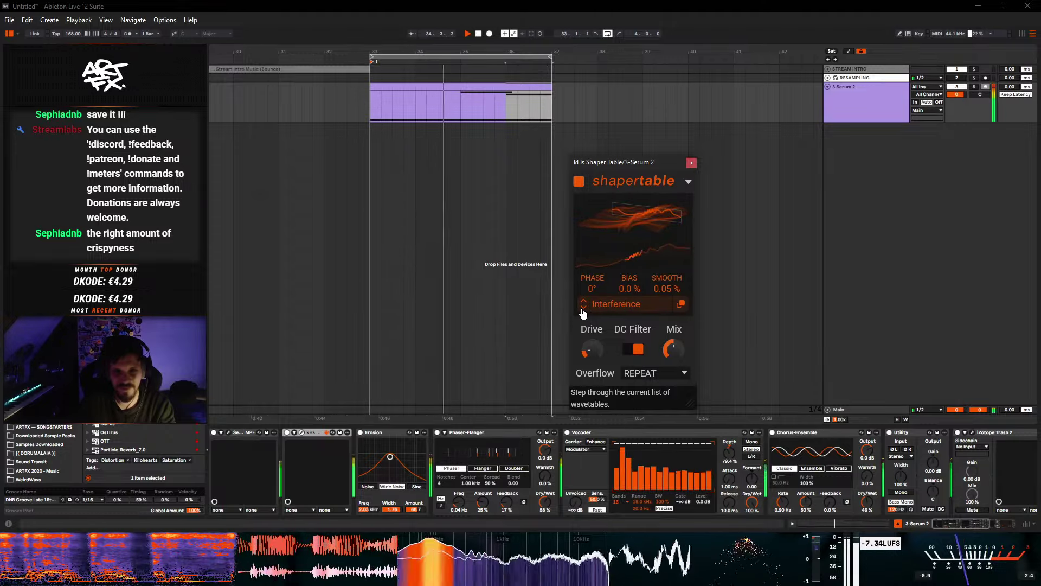
{"action": "left_click", "coordinate": [584, 309]}
{"action": "left_click", "coordinate": [584, 309]}
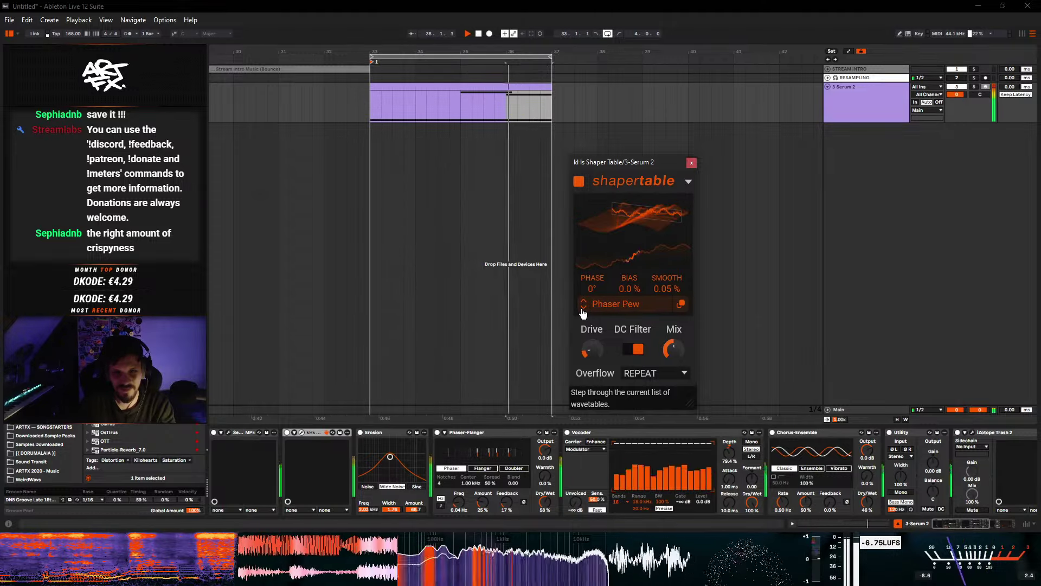
- Try another Phaser Pew frame with different drive and mix amounts, including 71% mix, and delete Shaper Table from the chain
{"action": "left_click_drag", "start_coordinate": [655, 223], "coordinate": [655, 201]}
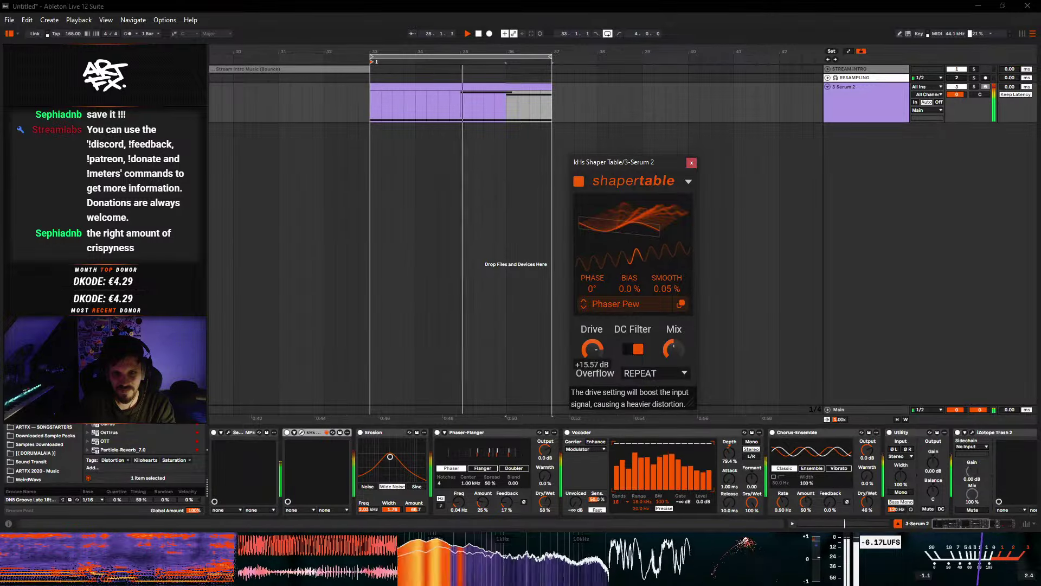
{"action": "left_click_drag", "start_coordinate": [592, 349], "coordinate": [592, 355]}
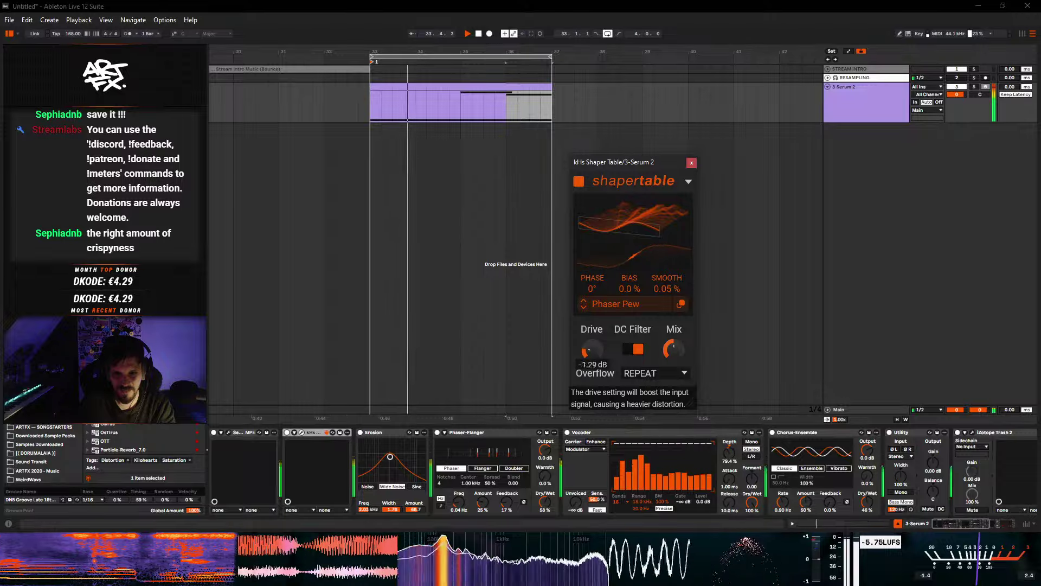
{"action": "left_click_drag", "start_coordinate": [673, 348], "coordinate": [673, 326]}
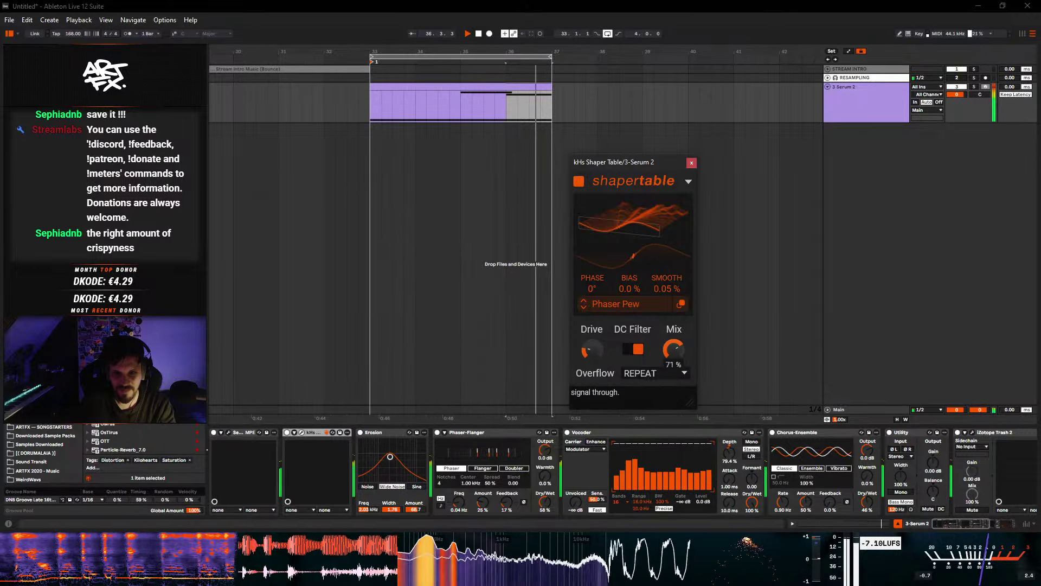
{"action": "left_click", "coordinate": [307, 432]}
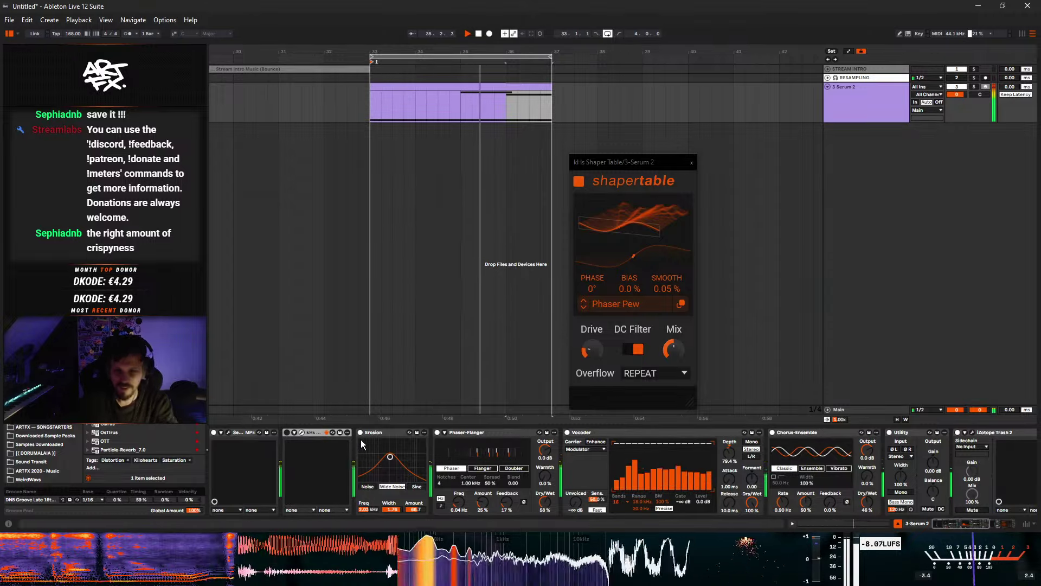
{"action": "key", "text": "Delete"}
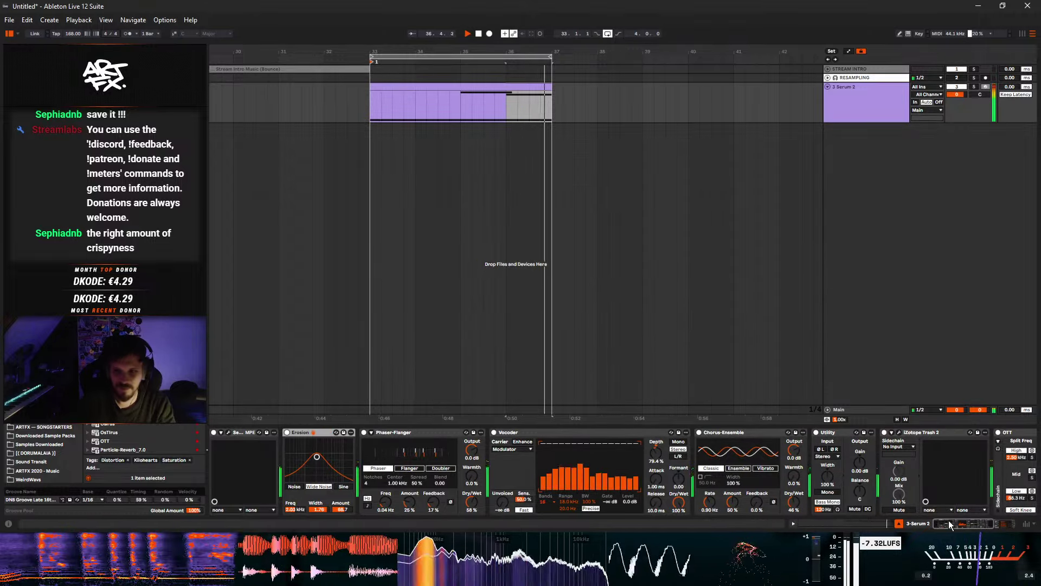
- Try an Overdrive between Vocoder and Chorus-Ensemble, and remove it from the chain
{"action": "scroll", "coordinate": [389, 457], "scroll_direction": "right", "scroll_amount": 5}
{"action": "scroll", "coordinate": [143, 439], "scroll_direction": "down", "scroll_amount": 5}
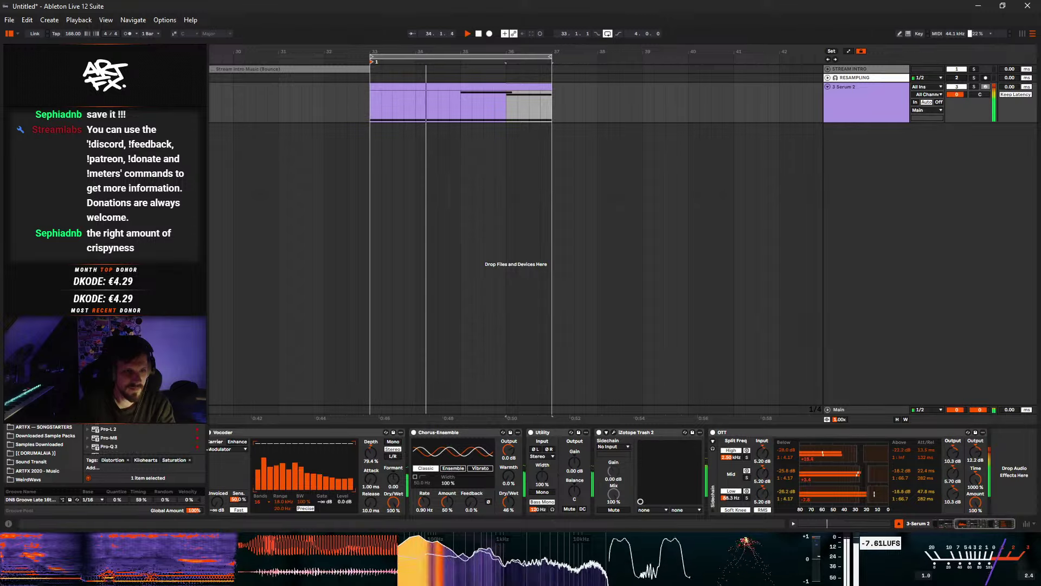
{"action": "scroll", "coordinate": [142, 438], "scroll_direction": "down", "scroll_amount": 5}
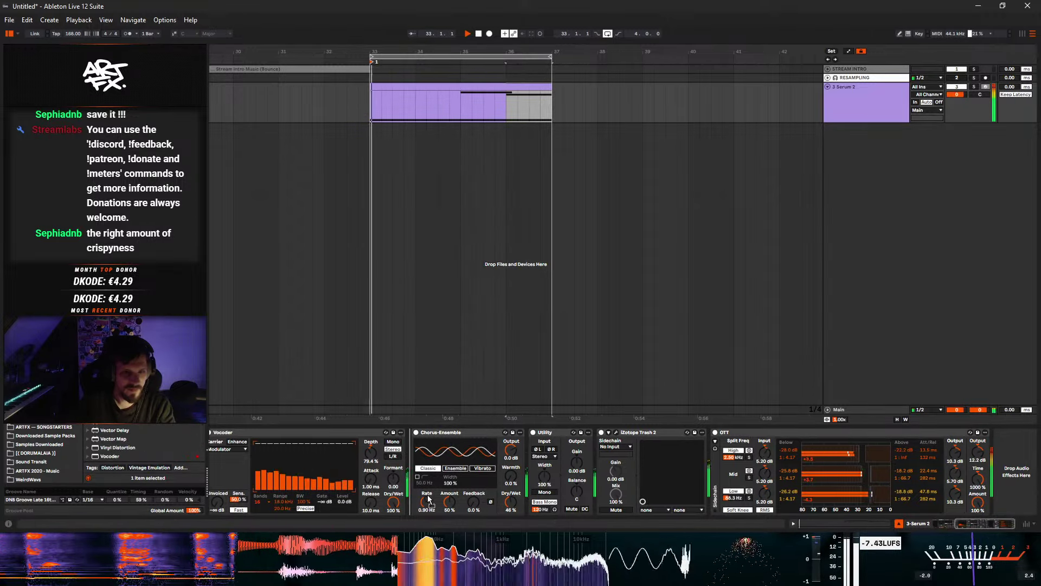
{"action": "scroll", "coordinate": [219, 459], "scroll_direction": "up", "scroll_amount": 3}
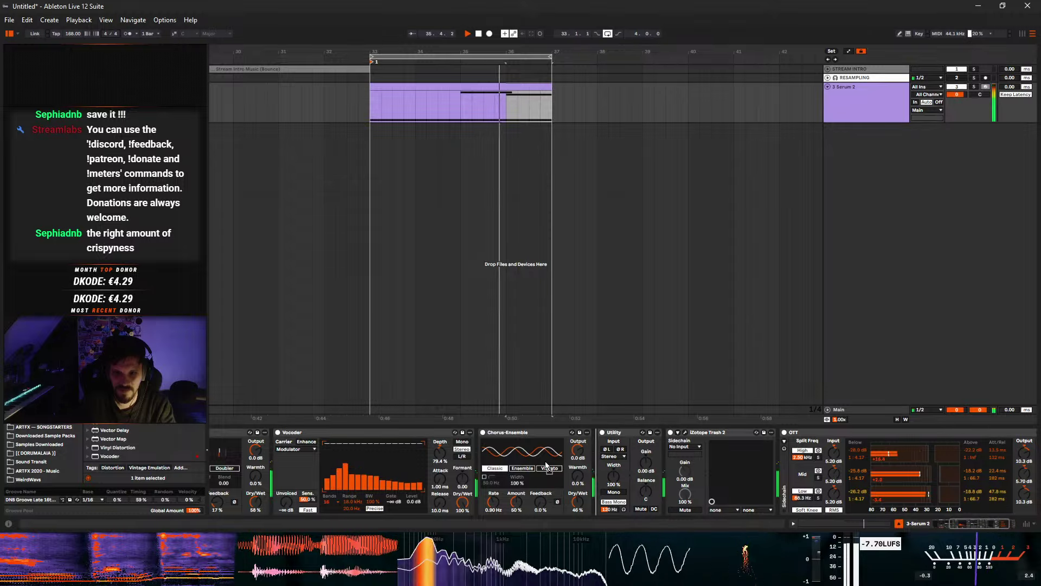
{"action": "key", "text": "ctrl+z"}
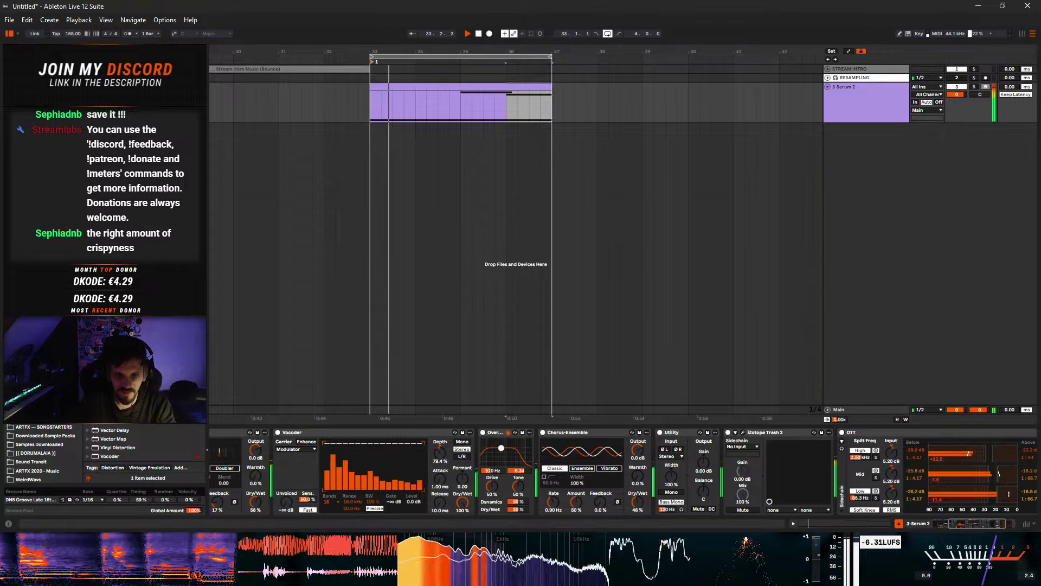
{"action": "key", "text": "Delete"}
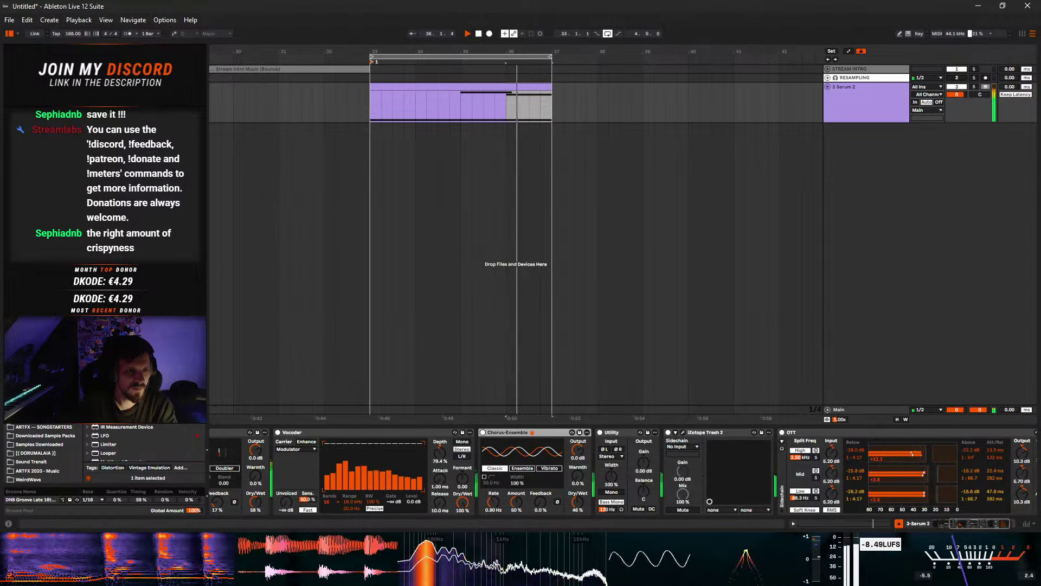
- Insert an Amp between Vocoder and Chorus-Ensemble, choose the Rock type, and lower bass to about 1.83, middle to 2.22 and treble to 3.17
{"action": "left_click_drag", "start_coordinate": [476, 490], "coordinate": [486, 473]}
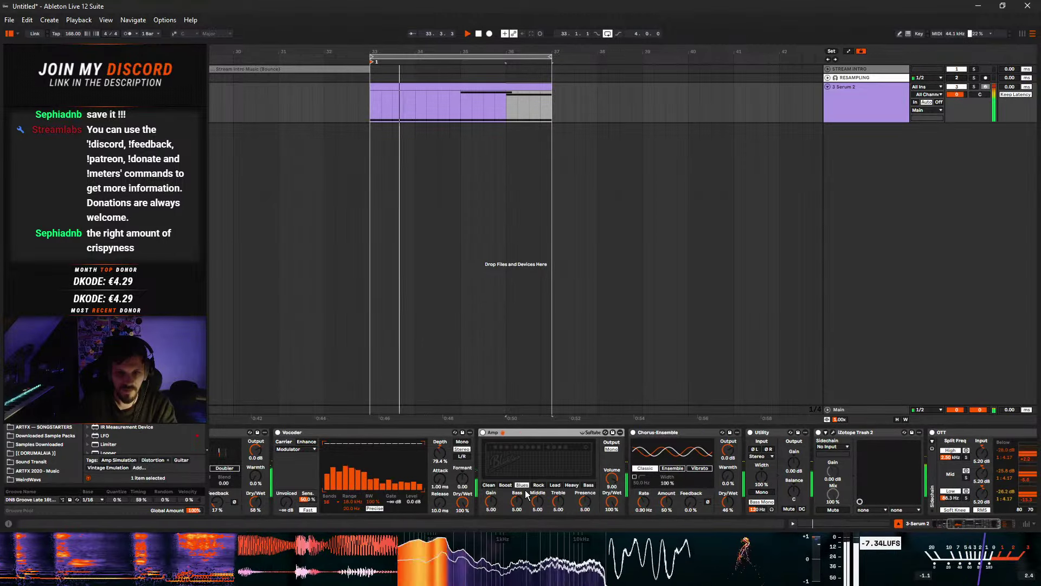
{"action": "left_click", "coordinate": [504, 485]}
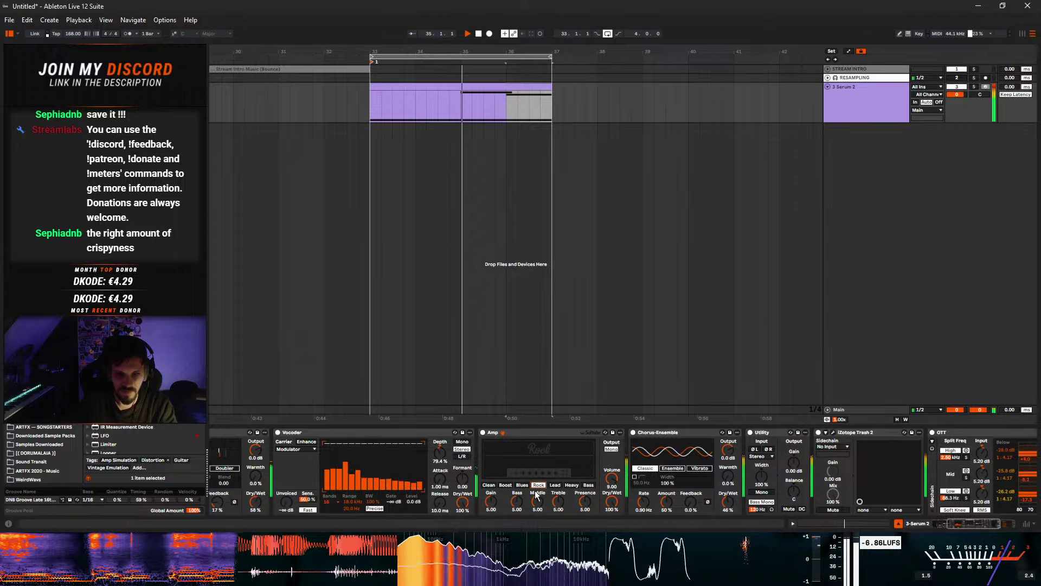
{"action": "left_click_drag", "start_coordinate": [611, 501], "coordinate": [612, 537]}
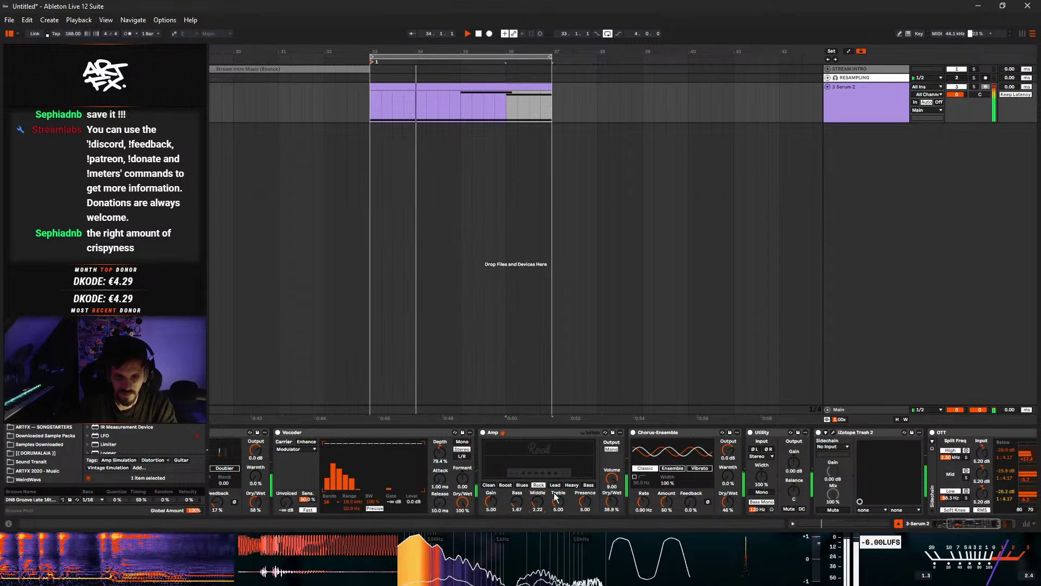
{"action": "left_click_drag", "start_coordinate": [558, 502], "coordinate": [517, 532]}
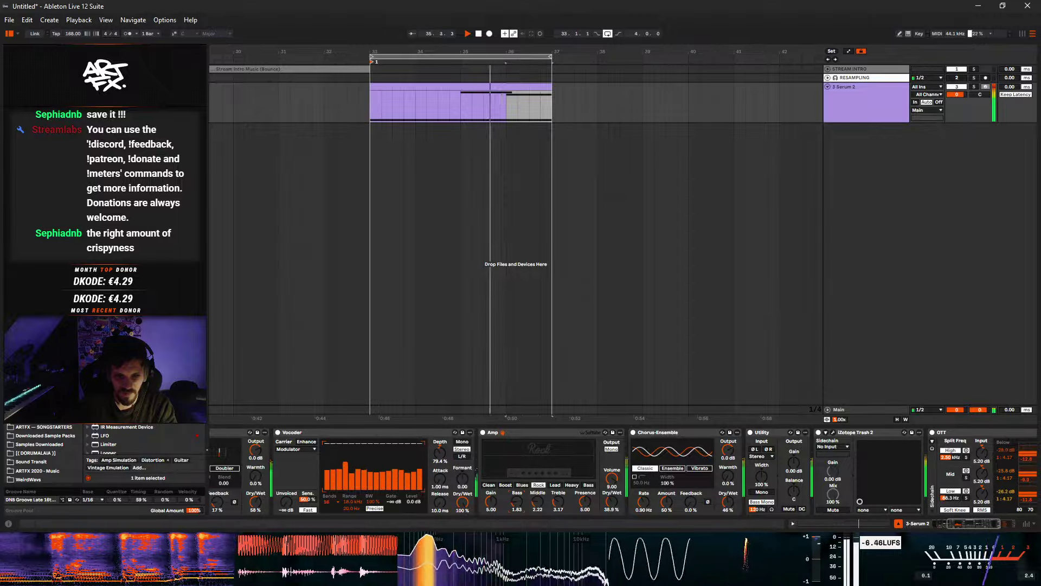
- Switch Amp's output to Dual and set its dry/wet to 32%
{"action": "left_click_drag", "start_coordinate": [612, 502], "coordinate": [612, 452]}
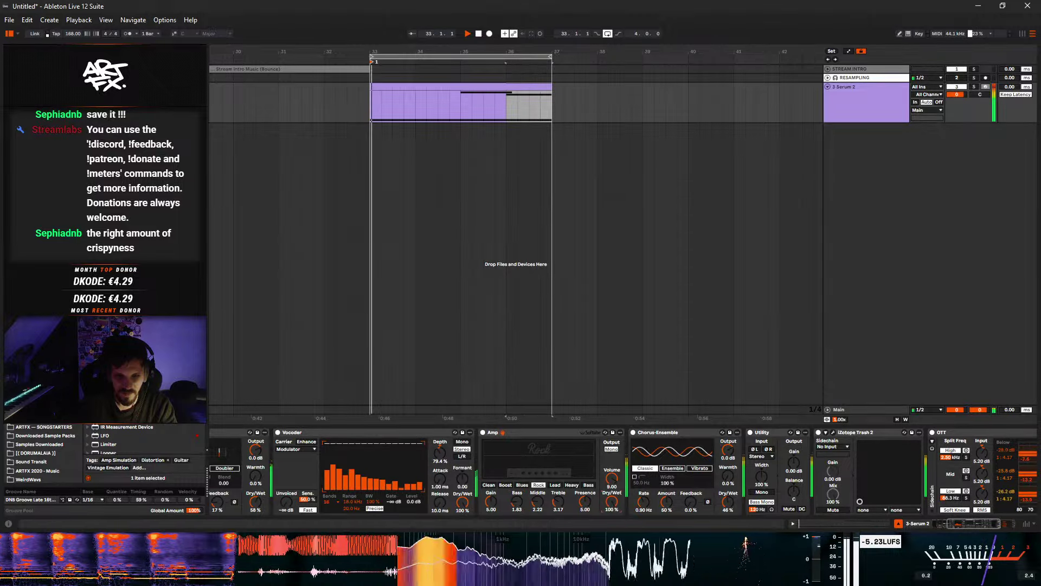
{"action": "left_click", "coordinate": [611, 449]}
{"action": "left_click_drag", "start_coordinate": [611, 501], "coordinate": [611, 547]}
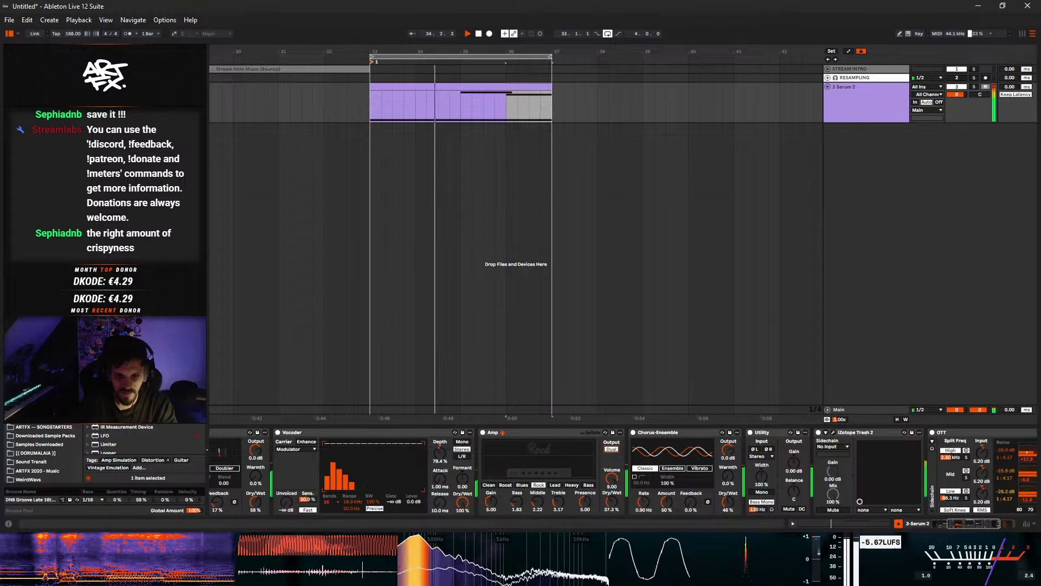
{"action": "left_click_drag", "start_coordinate": [612, 502], "coordinate": [612, 509]}
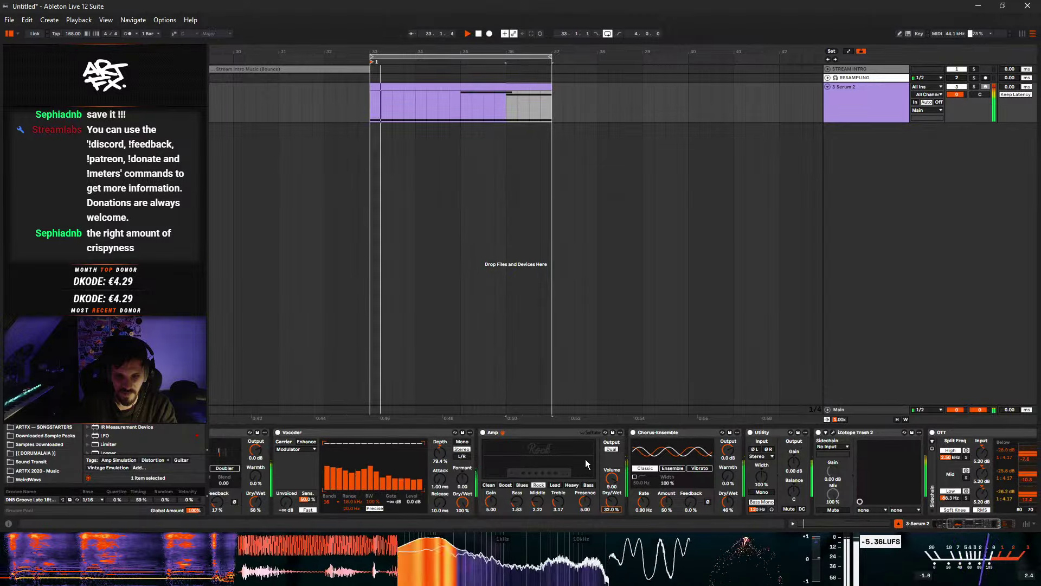
{"action": "left_click", "coordinate": [556, 435]}
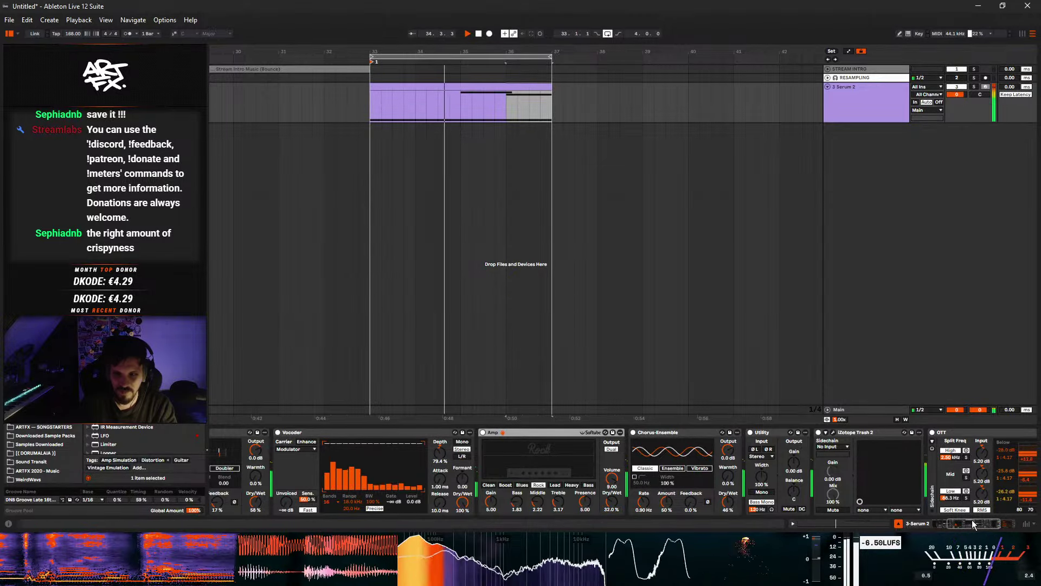
- Compare Vocoder with Enhance on and off, and set its depth to 100%
{"action": "left_click_drag", "start_coordinate": [972, 520], "coordinate": [964, 523]}
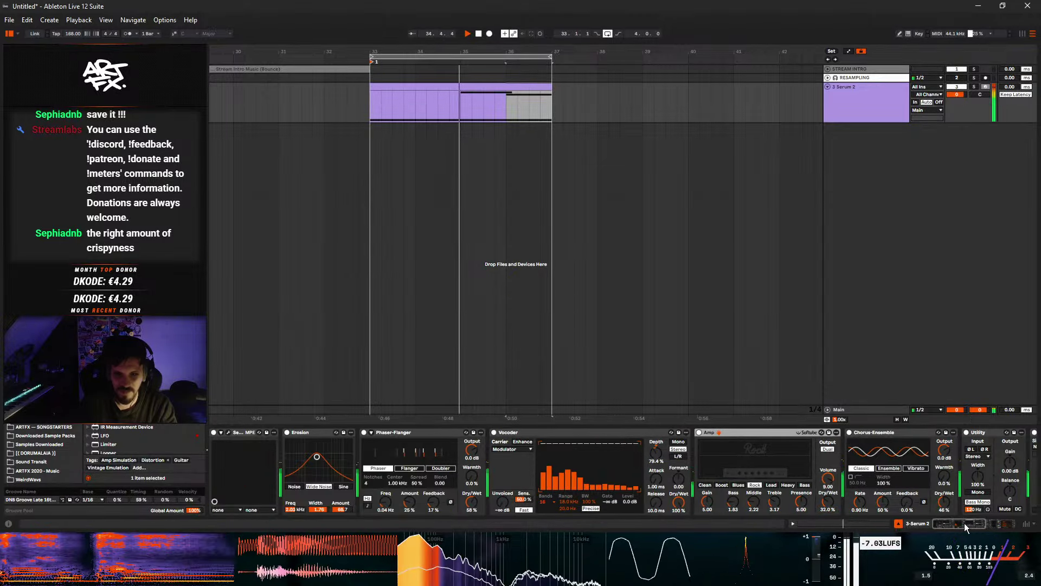
{"action": "left_click", "coordinate": [527, 443]}
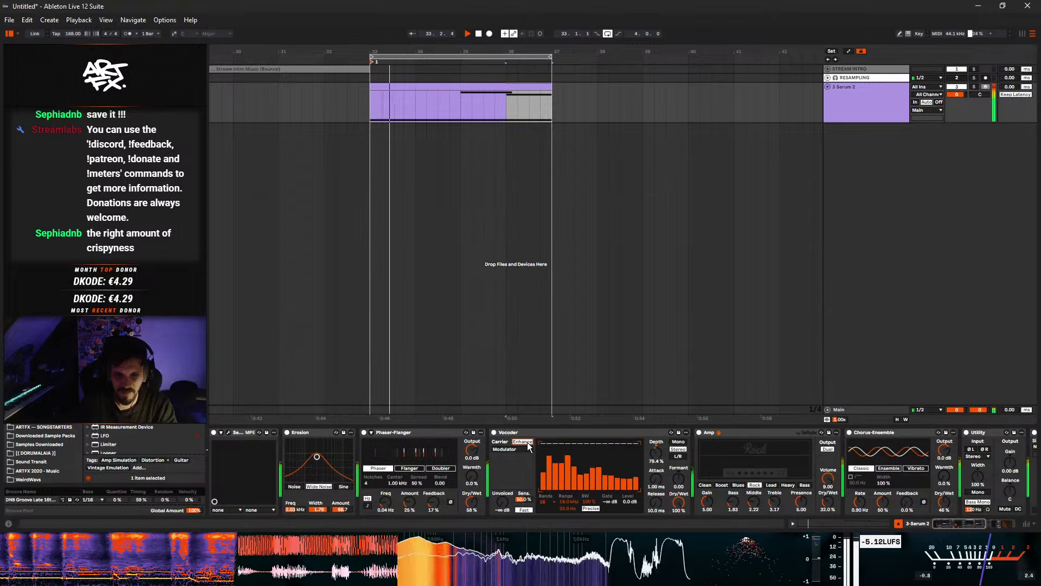
{"action": "left_click", "coordinate": [529, 443]}
{"action": "double_click", "coordinate": [654, 462]}
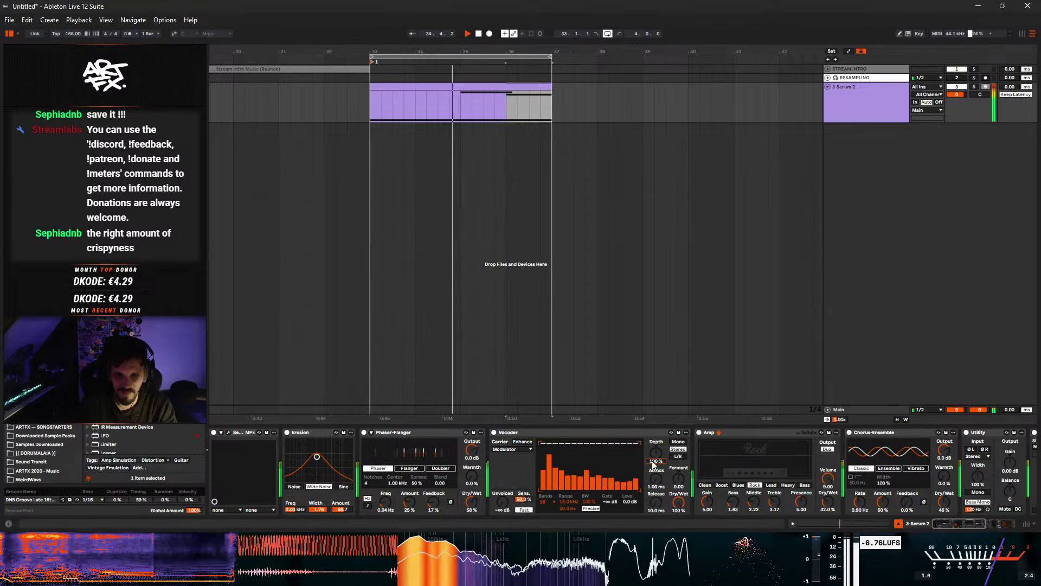
- Compare different Vocoder band counts, including 4 and 12, and choose 40 bands
{"action": "left_click", "coordinate": [548, 503]}
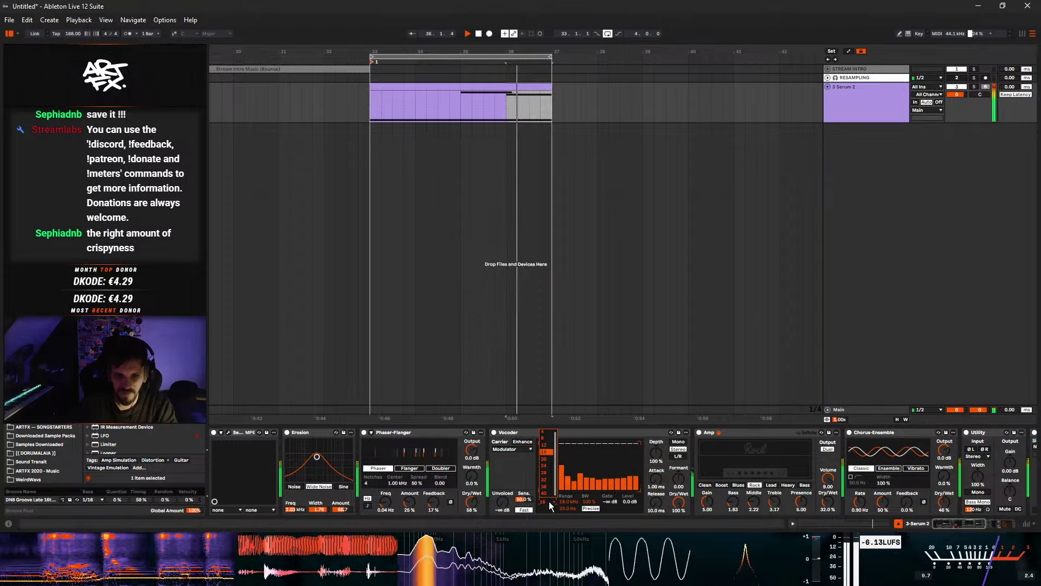
{"action": "left_click", "coordinate": [543, 432]}
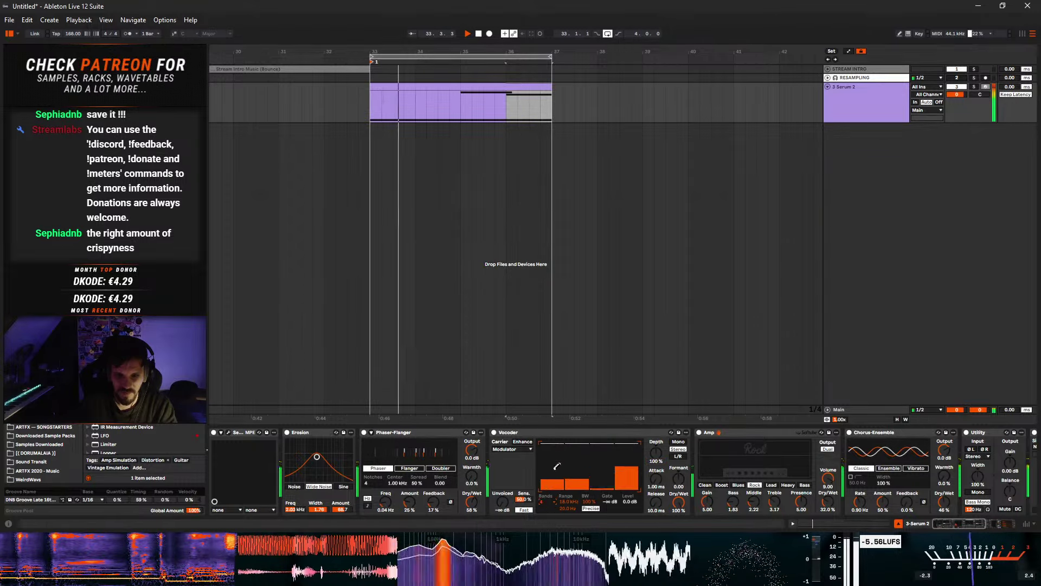
{"action": "left_click", "coordinate": [549, 503]}
{"action": "left_click", "coordinate": [548, 444]}
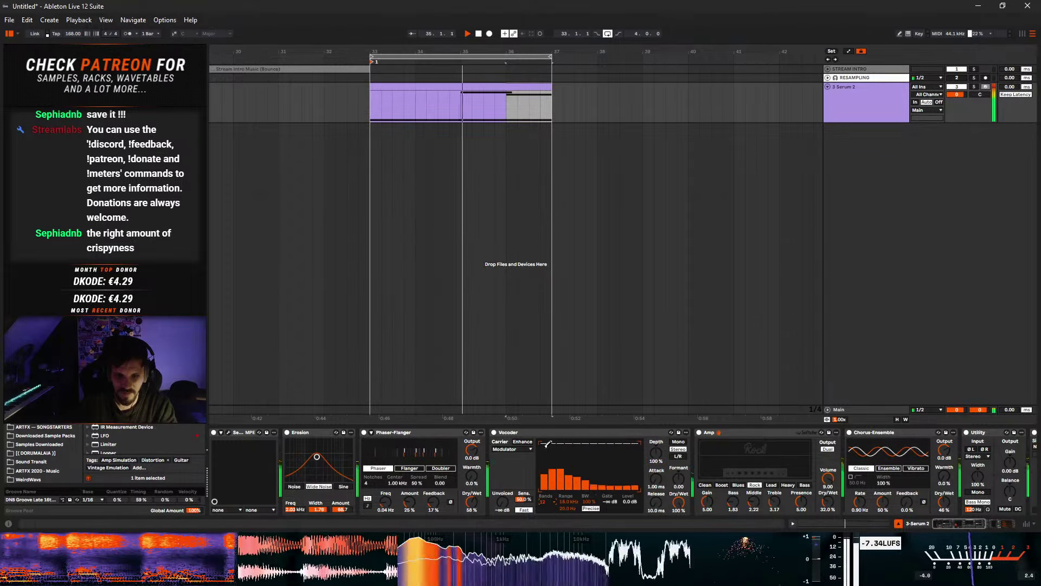
{"action": "left_click", "coordinate": [549, 503]}
{"action": "left_click", "coordinate": [548, 481]}
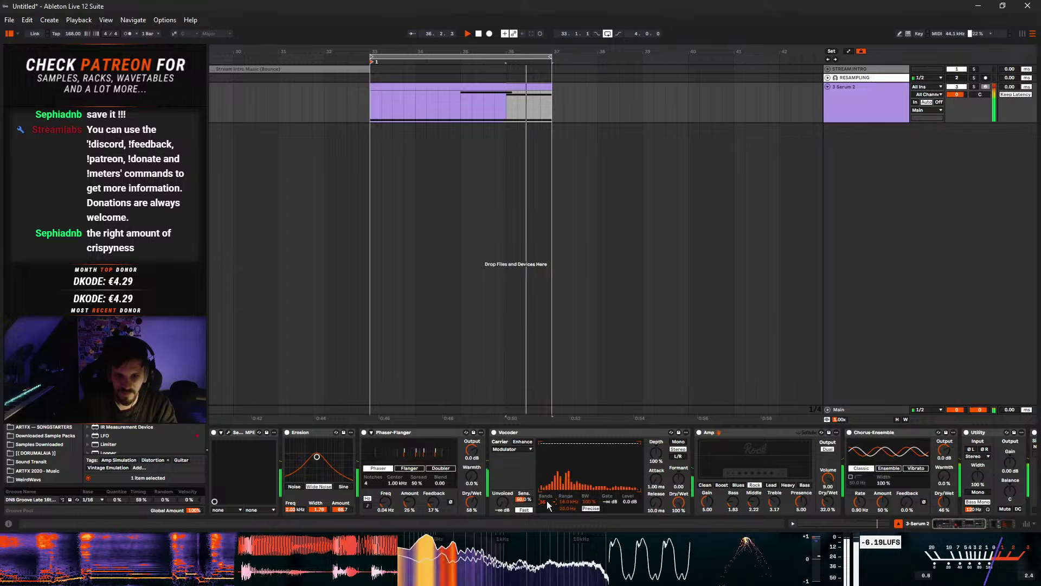
{"action": "left_click", "coordinate": [548, 504]}
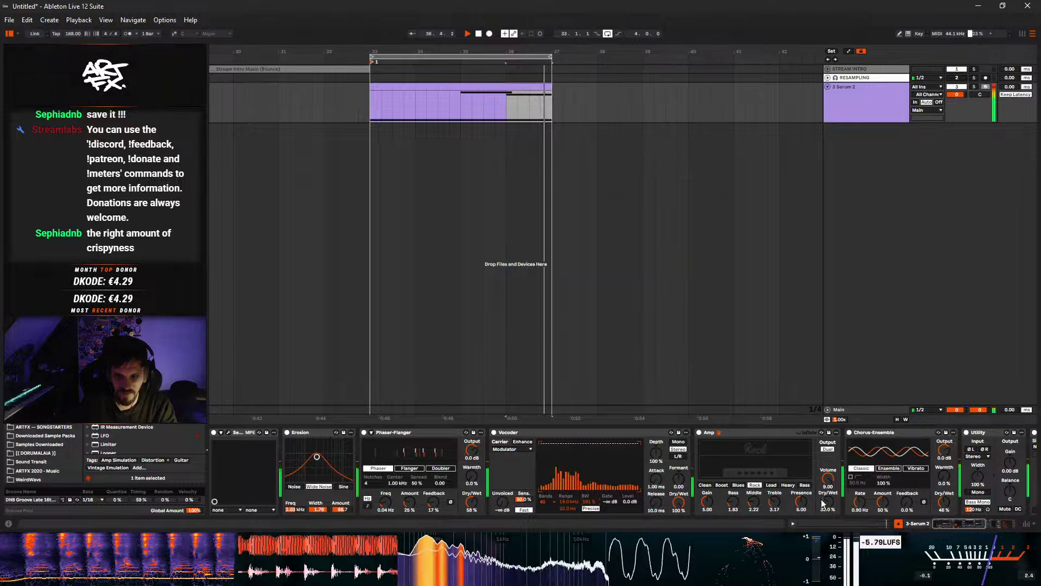
- Raise Amp's dry/wet to about 56%, and set Vocoder to 71.4% depth with 16 bands
{"action": "mouse_move", "coordinate": [823, 504]}
{"action": "left_mouse_down"}
{"action": "mouse_move", "coordinate": [823, 477]}
{"action": "mouse_move", "coordinate": [823, 515]}
{"action": "mouse_move", "coordinate": [823, 492]}
{"action": "left_mouse_up"}
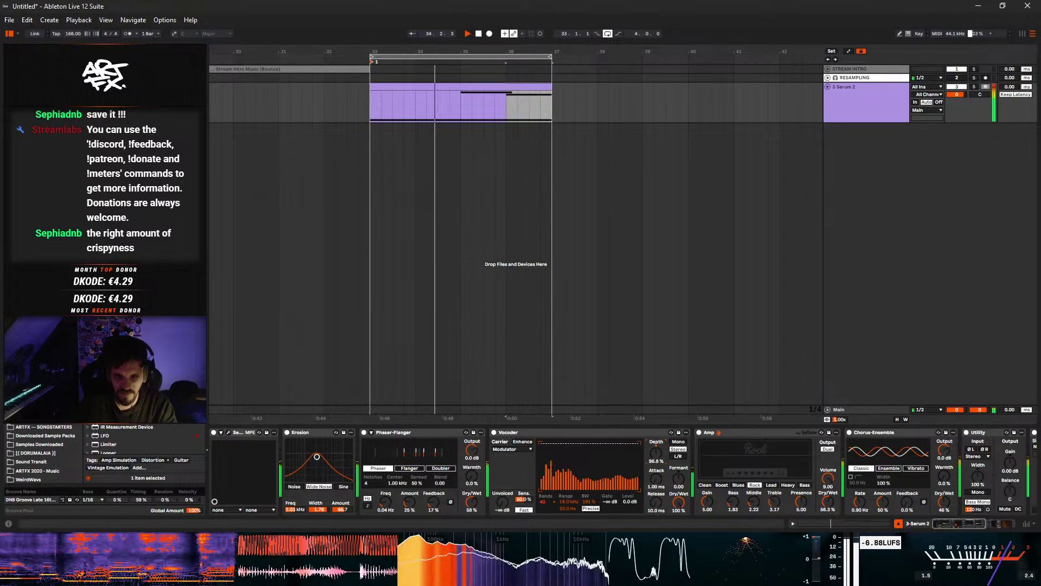
{"action": "left_click_drag", "start_coordinate": [656, 452], "coordinate": [656, 465]}
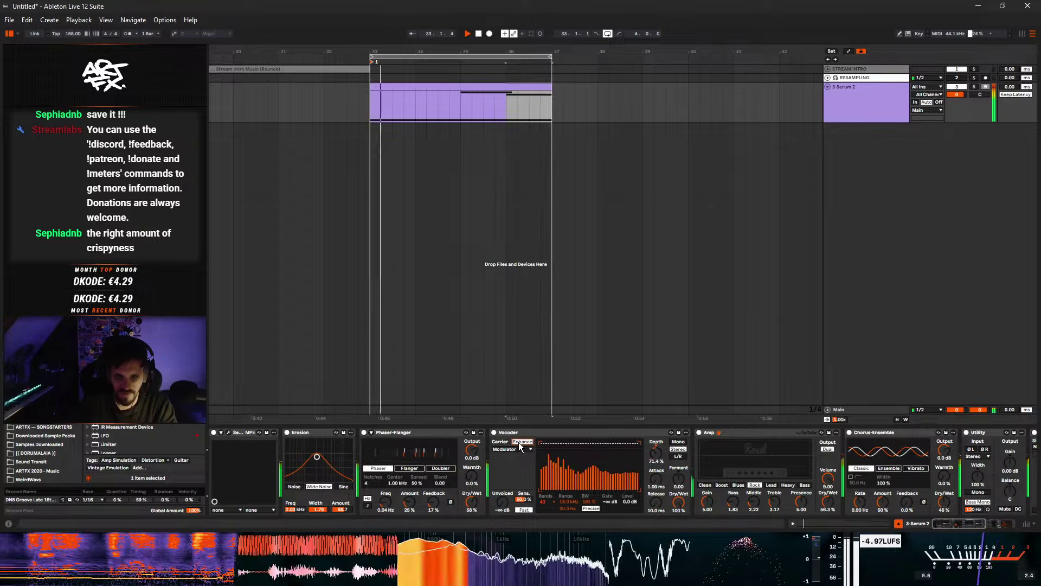
{"action": "left_click_drag", "start_coordinate": [545, 505], "coordinate": [545, 521]}
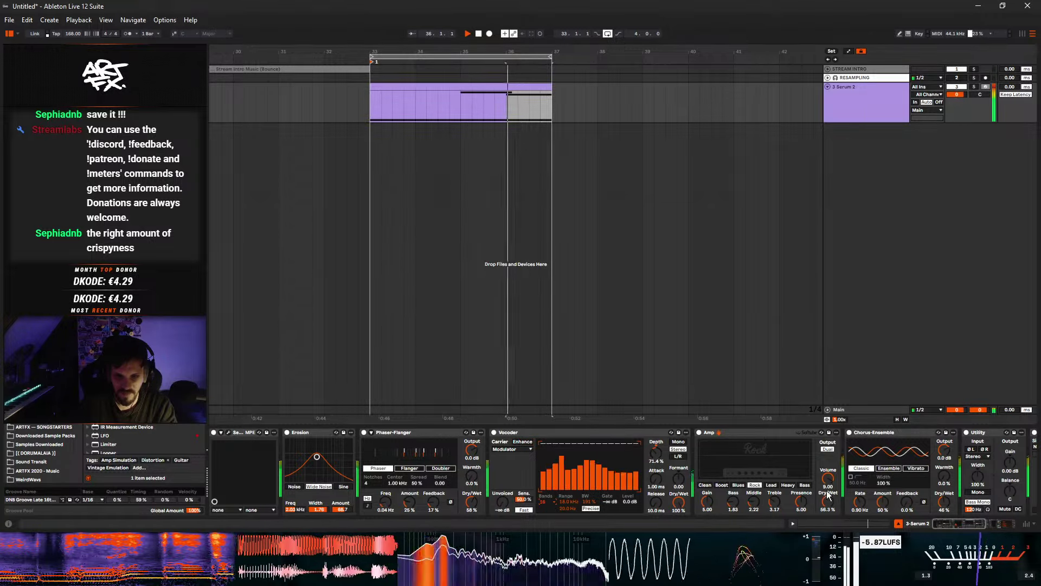
- Try Amp at other chain positions, including after Utility, and return it between Vocoder and Chorus-Ensemble
{"action": "left_click_drag", "start_coordinate": [710, 432], "coordinate": [322, 433]}
{"action": "left_click_drag", "start_coordinate": [975, 457], "coordinate": [954, 463]}
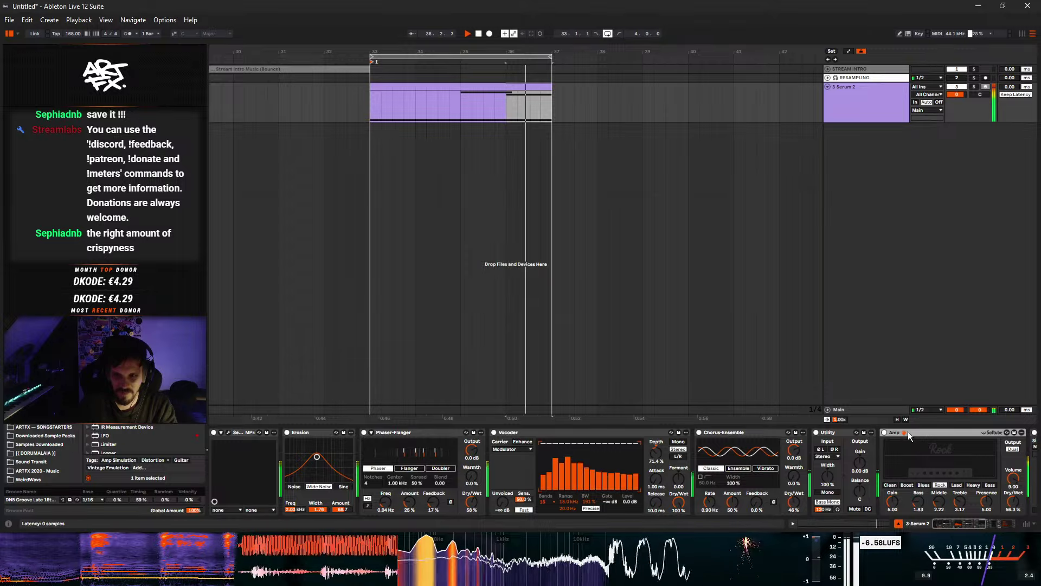
{"action": "left_click_drag", "start_coordinate": [908, 431], "coordinate": [699, 448]}
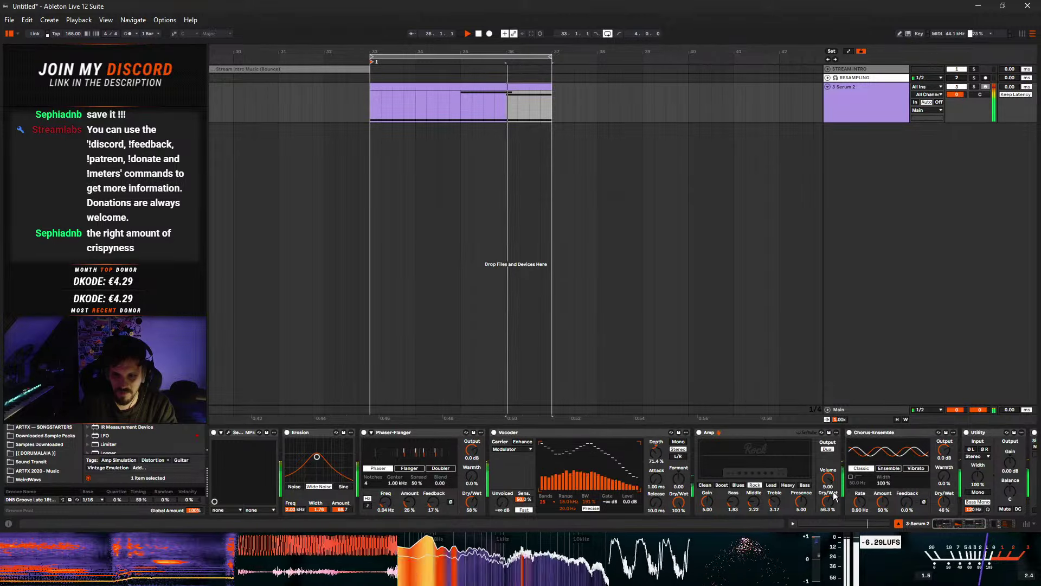
- Add Saturator at the end of the Serum 2 device chain after OTT, and resume loop playback
{"action": "left_click_drag", "start_coordinate": [966, 524], "coordinate": [996, 531]}
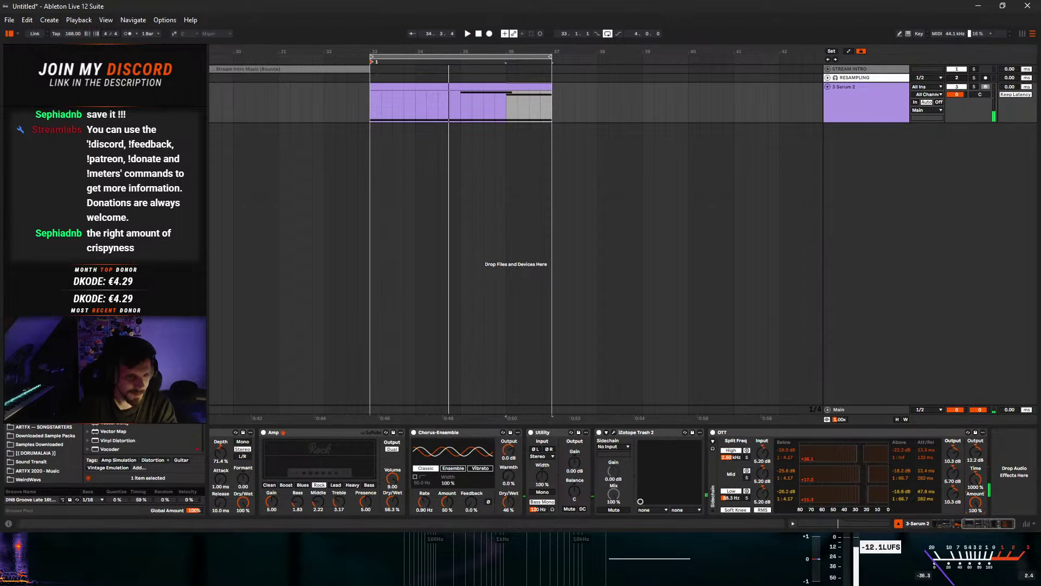
{"action": "scroll", "coordinate": [143, 440], "scroll_direction": "up", "scroll_amount": 1}
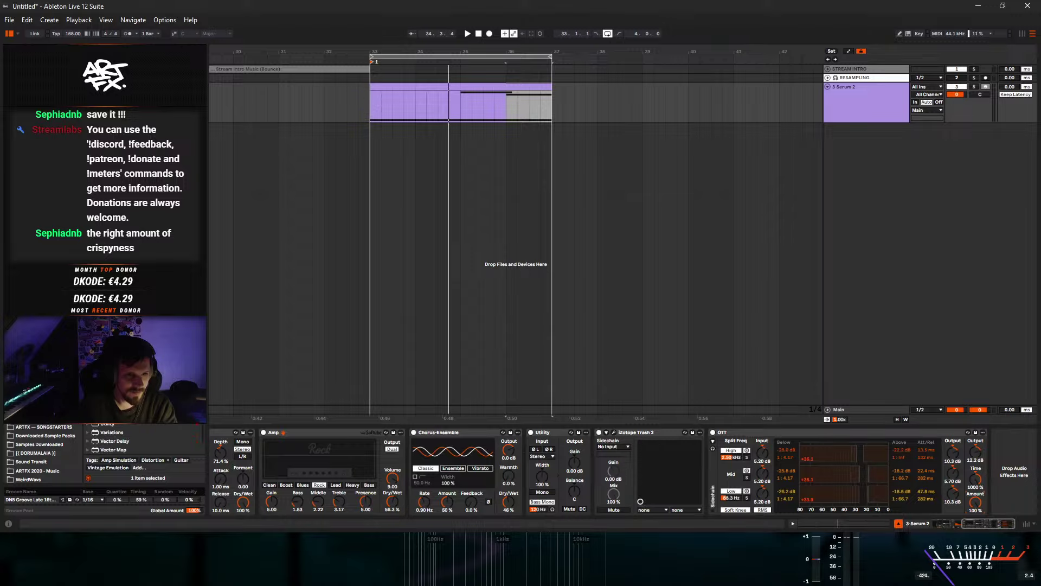
{"action": "key", "text": "Return"}
{"action": "key", "text": "space"}
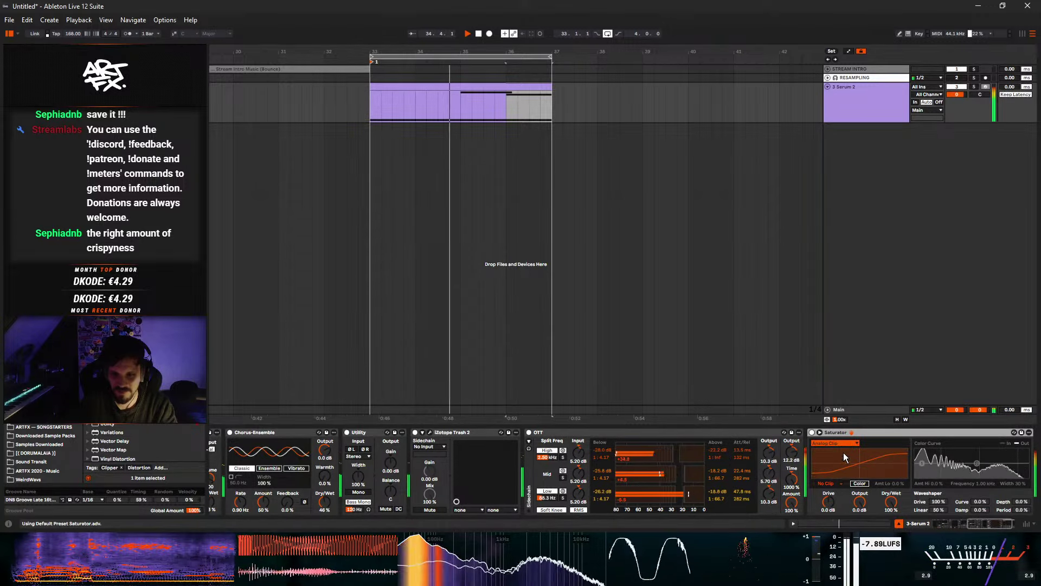
- Switch Saturator to Soft Clip, enable Color, and set its low amount to -100%
{"action": "left_click", "coordinate": [840, 483]}
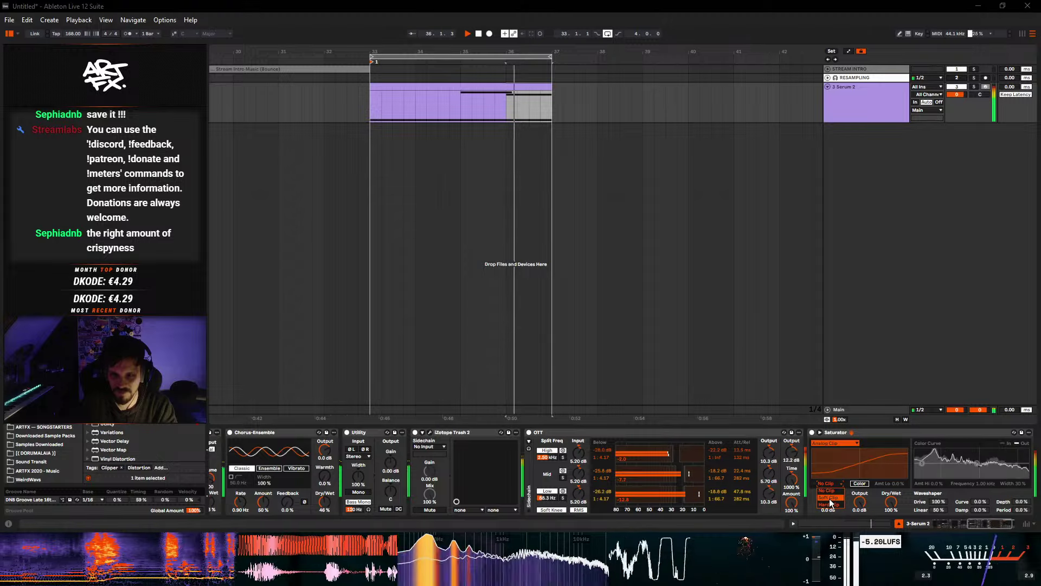
{"action": "left_click", "coordinate": [833, 447]}
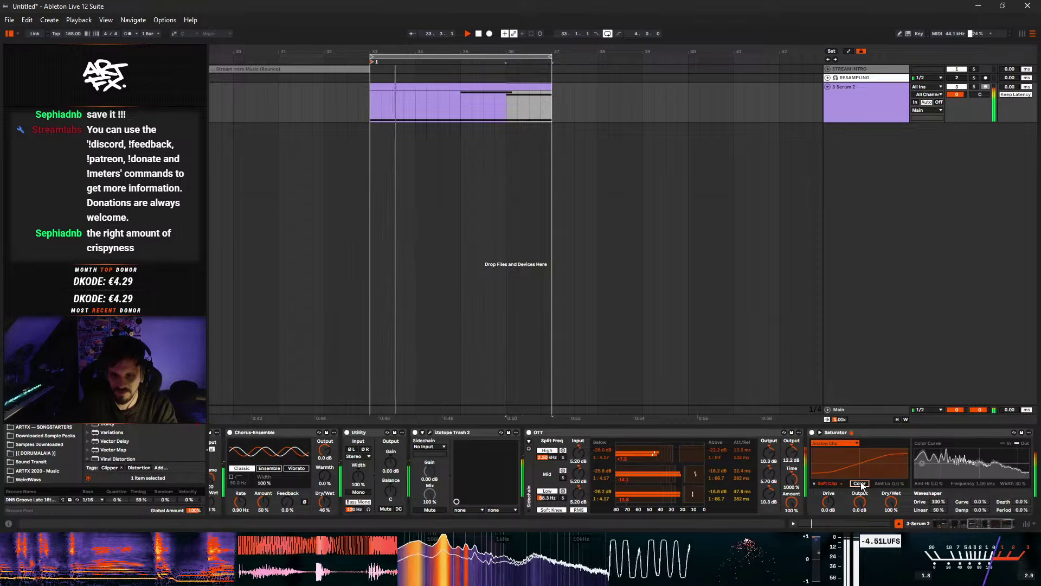
{"action": "left_click_drag", "start_coordinate": [898, 484], "coordinate": [898, 521]}
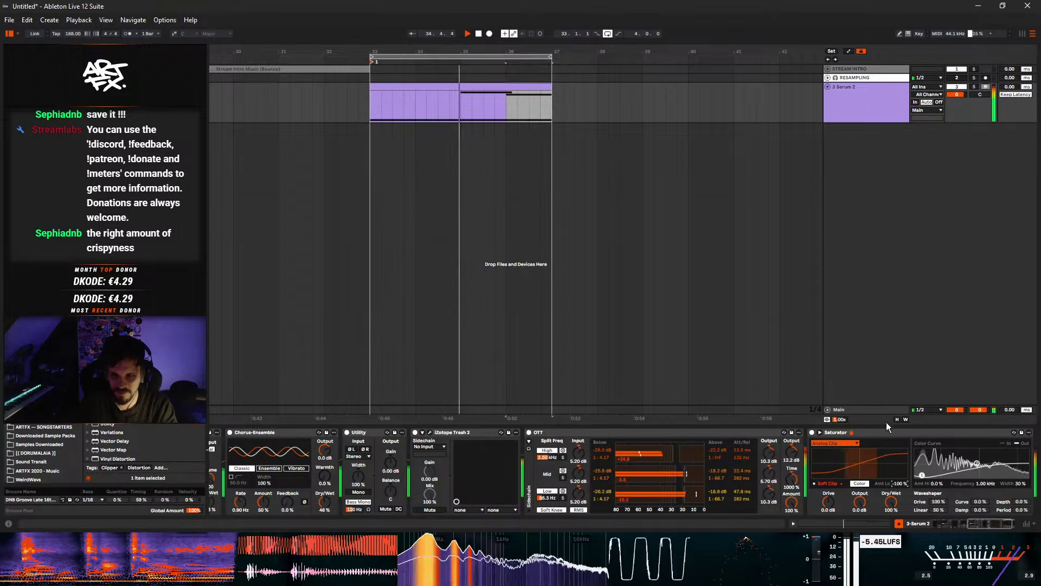
{"action": "left_click", "coordinate": [849, 433]}
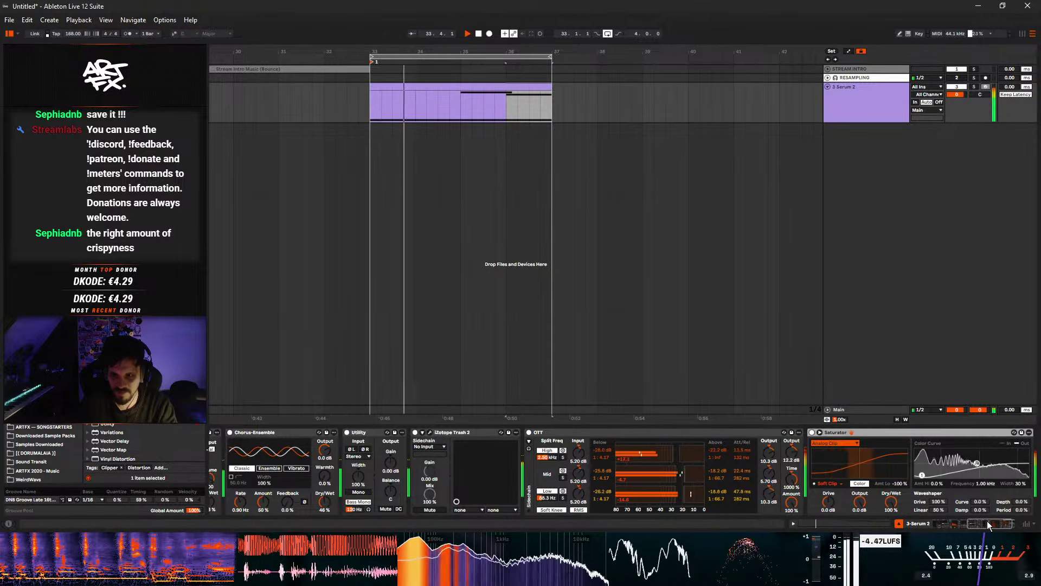
{"action": "left_click", "coordinate": [827, 475]}
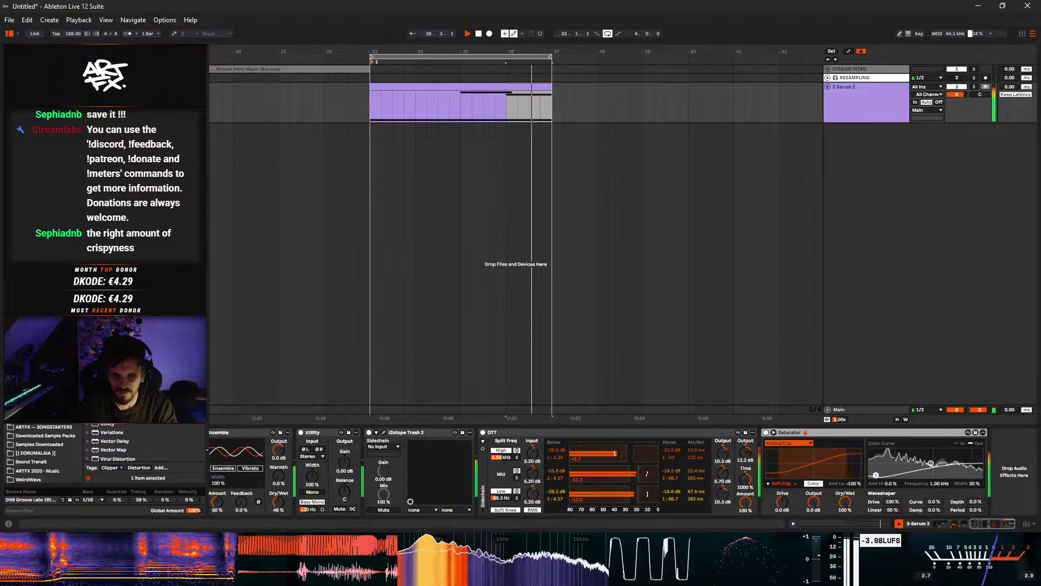
- Adjust OTT's high and mid band thresholds by ear, and lower Saturator's drive
{"action": "left_click_drag", "start_coordinate": [598, 454], "coordinate": [643, 449]}
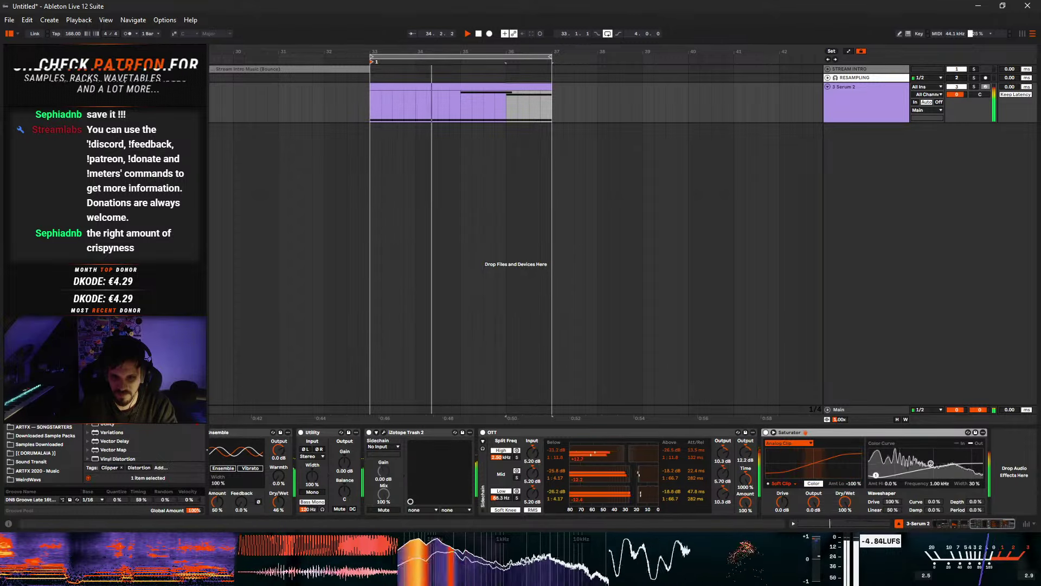
{"action": "left_click_drag", "start_coordinate": [641, 473], "coordinate": [630, 475]}
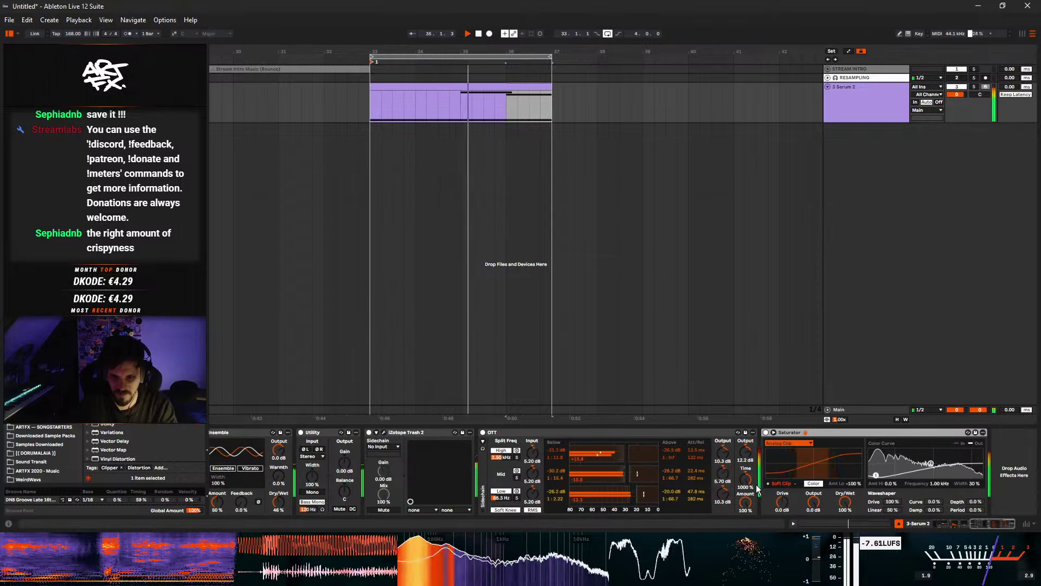
{"action": "left_click", "coordinate": [792, 505]}
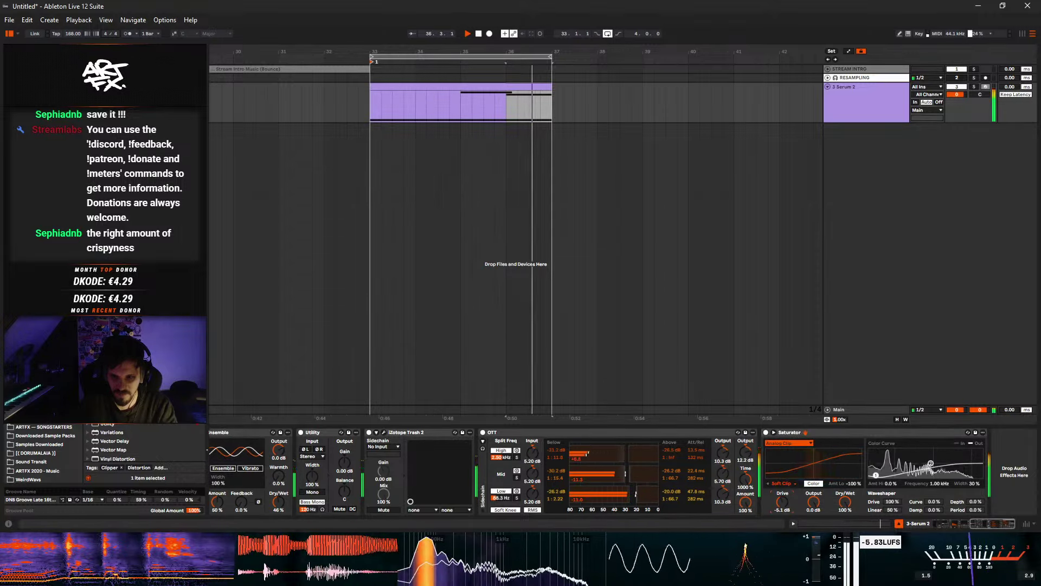
- Open Serum 2's oscillator page, try the sub level at 0%, and resume loop playback
{"action": "left_click", "coordinate": [967, 521]}
{"action": "key", "text": "space"}
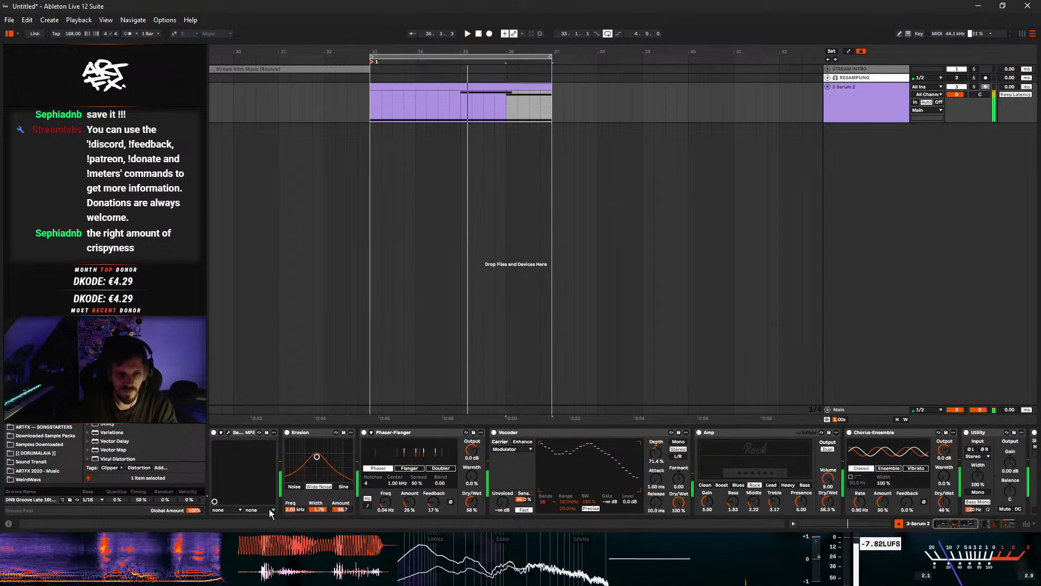
{"action": "left_click", "coordinate": [235, 431]}
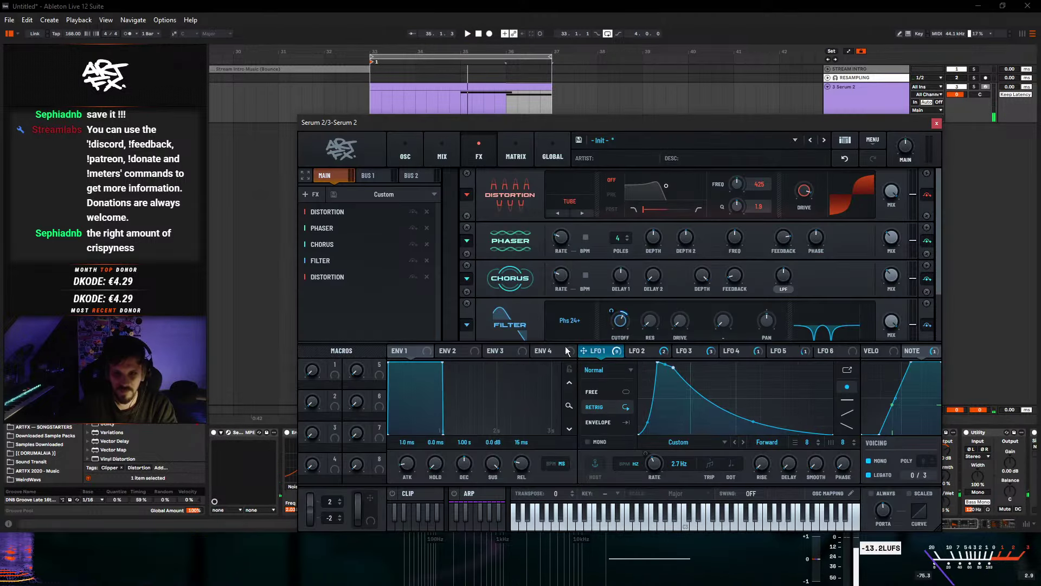
{"action": "left_click", "coordinate": [405, 155]}
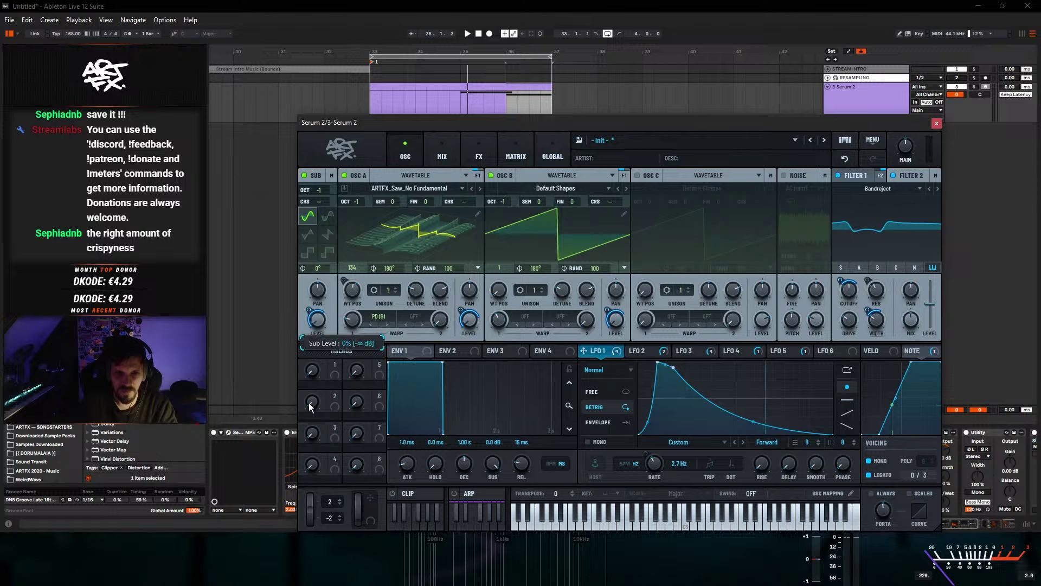
{"action": "key", "text": "space"}
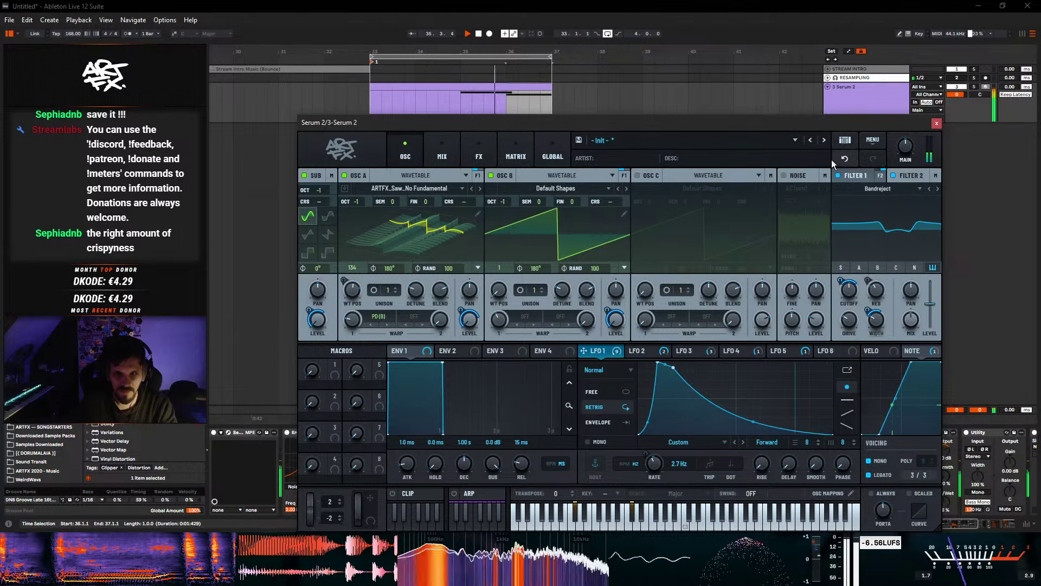
{"action": "mouse_move", "coordinate": [317, 314]}
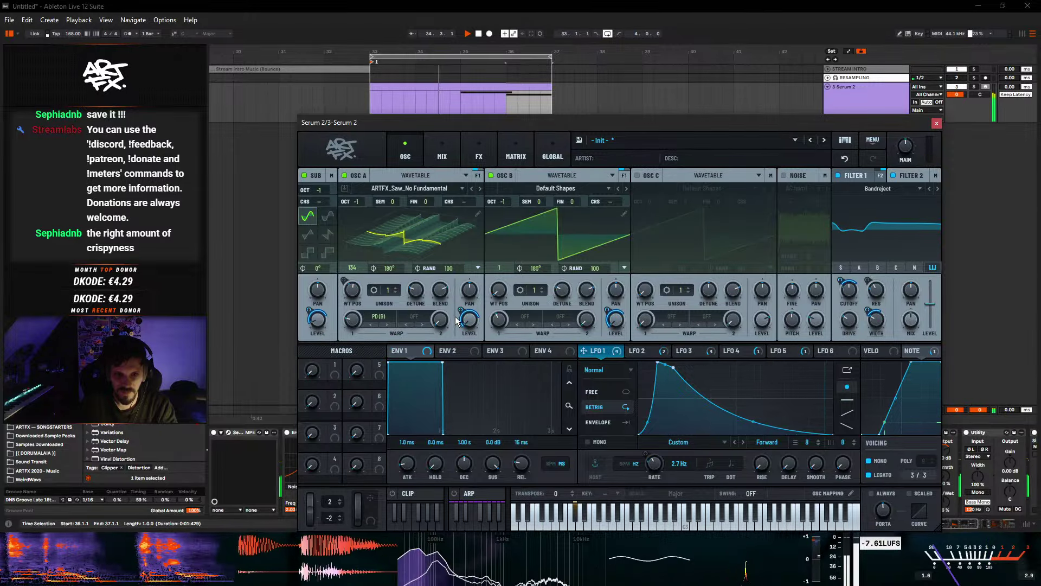
{"action": "mouse_move", "coordinate": [471, 321]}
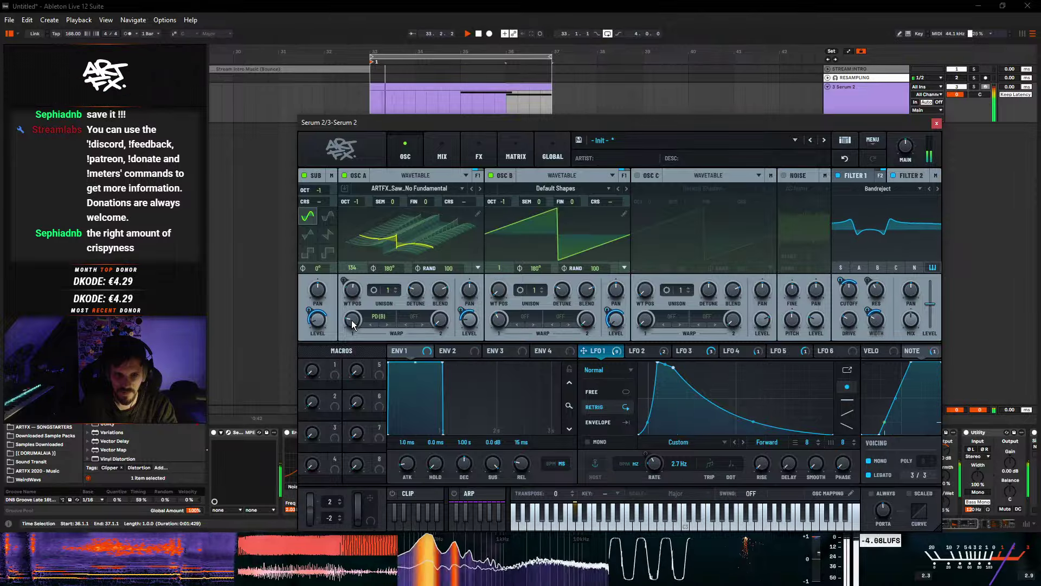
{"action": "mouse_move", "coordinate": [355, 322]}
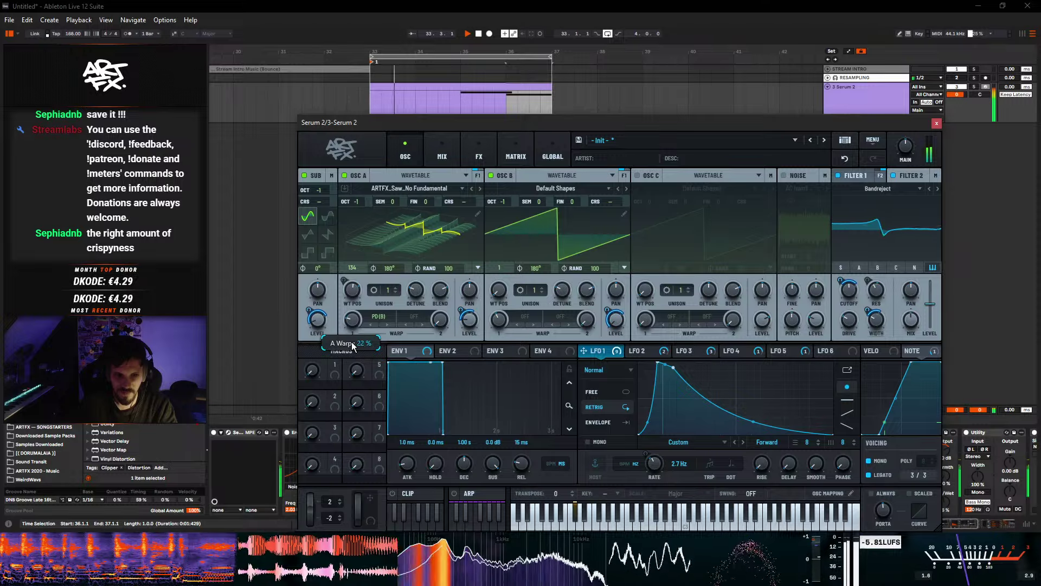
- Lower Oscillator A's warp to 10%, try FM (Filter 2) as its warp mode, and choose PD (C)
{"action": "left_click_drag", "start_coordinate": [353, 346], "coordinate": [356, 363]}
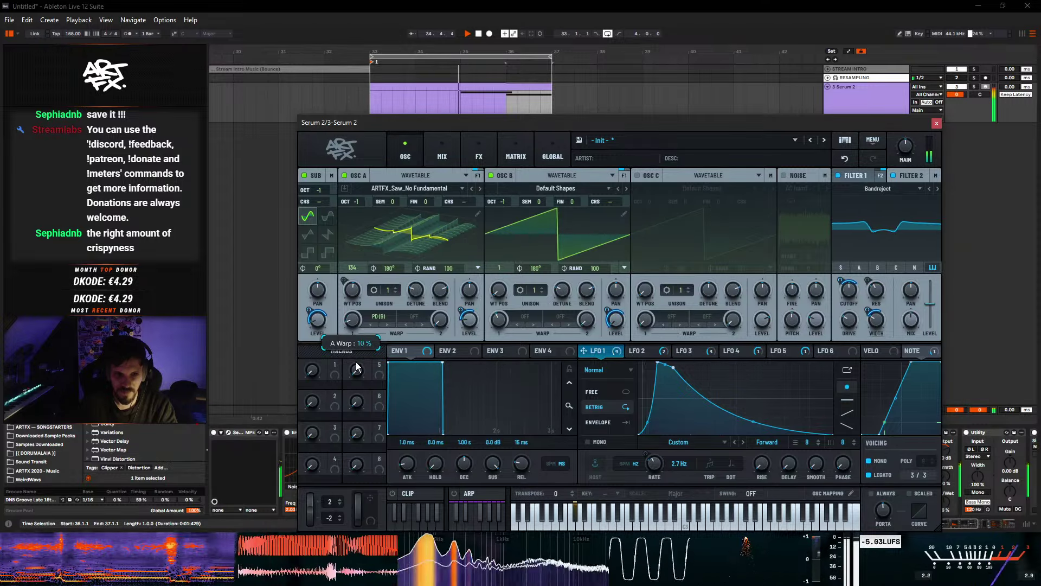
{"action": "left_click", "coordinate": [389, 327]}
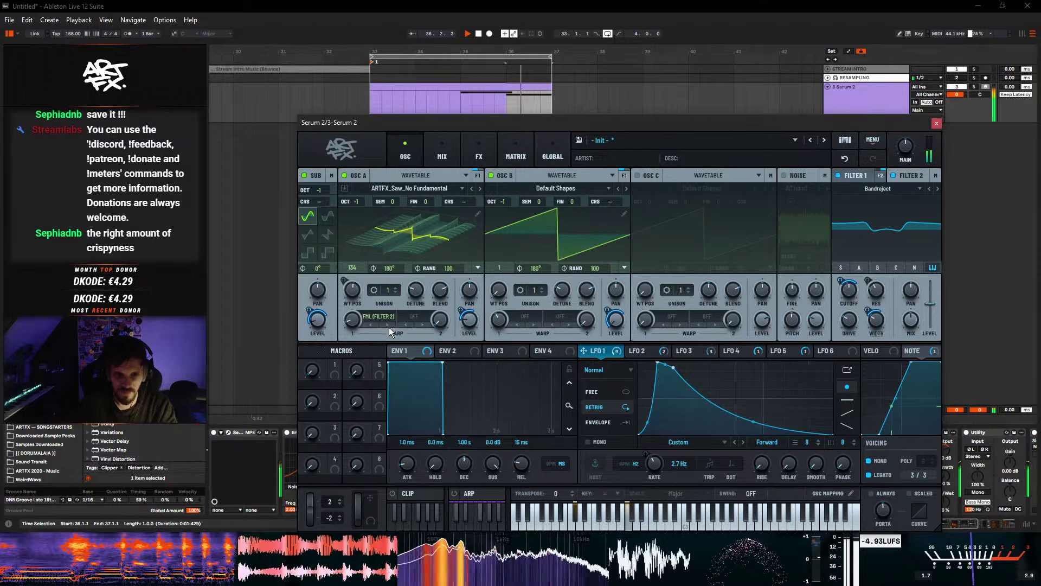
{"action": "left_click", "coordinate": [371, 324]}
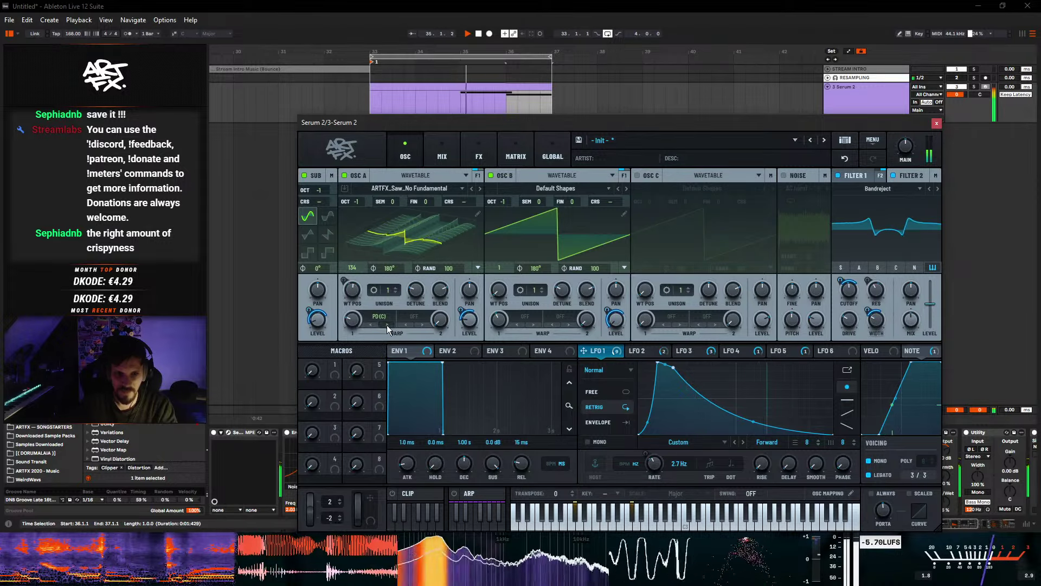
- Enable Oscillator C with the Default Shapes wavetable, try it at +2 octaves, and set its octave to +1
{"action": "left_click", "coordinate": [647, 176]}
{"action": "left_click", "coordinate": [707, 188]}
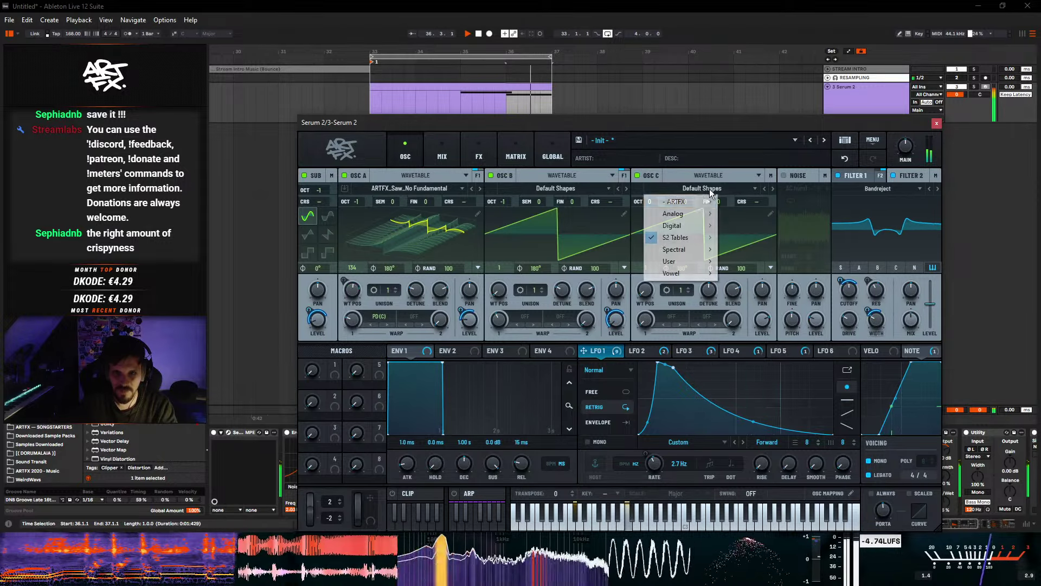
{"action": "left_click", "coordinate": [762, 324]}
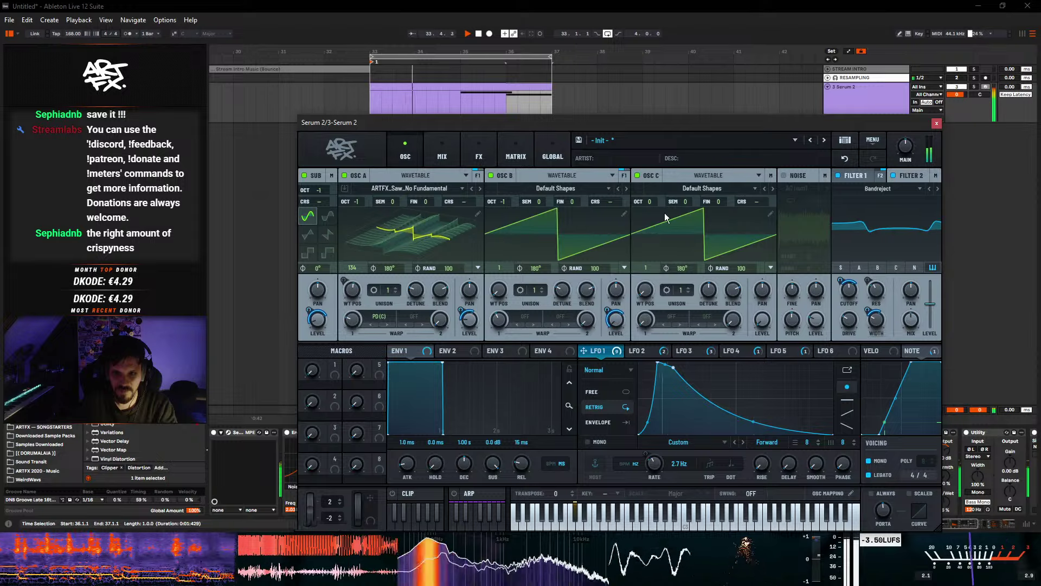
{"action": "left_click", "coordinate": [680, 187]}
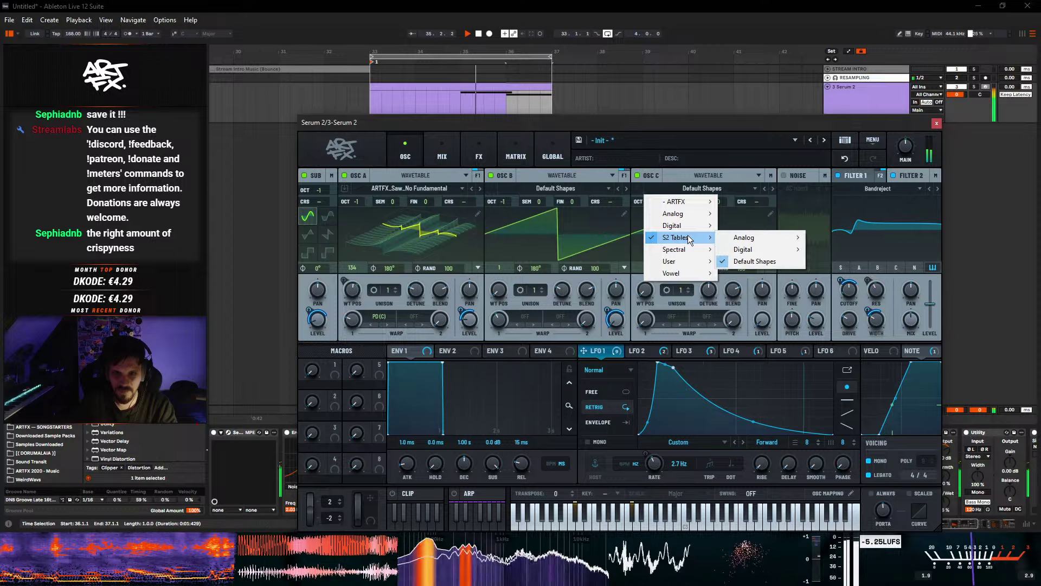
{"action": "left_click", "coordinate": [701, 121]}
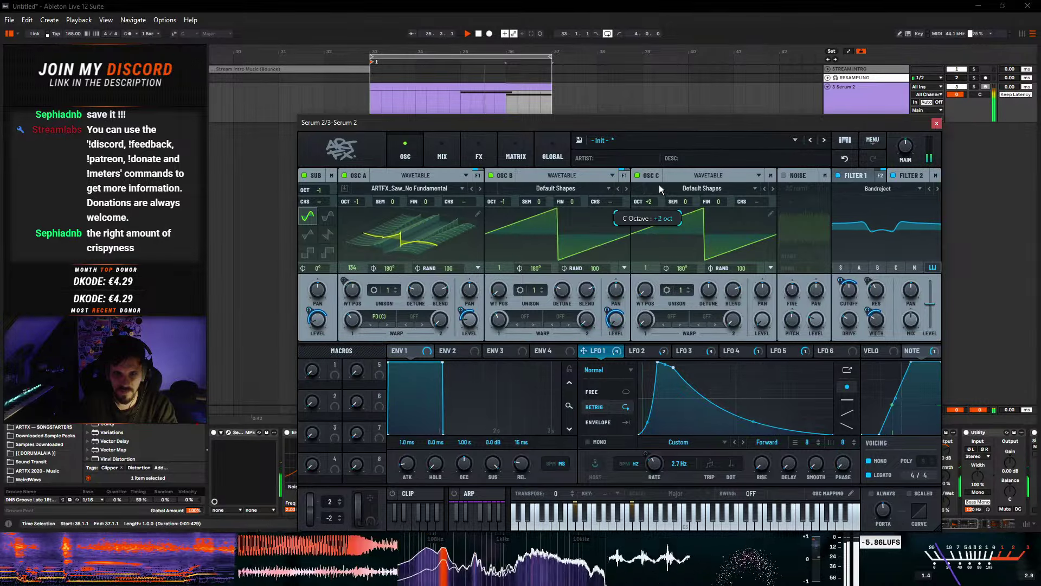
{"action": "left_click_drag", "start_coordinate": [659, 188], "coordinate": [658, 190]}
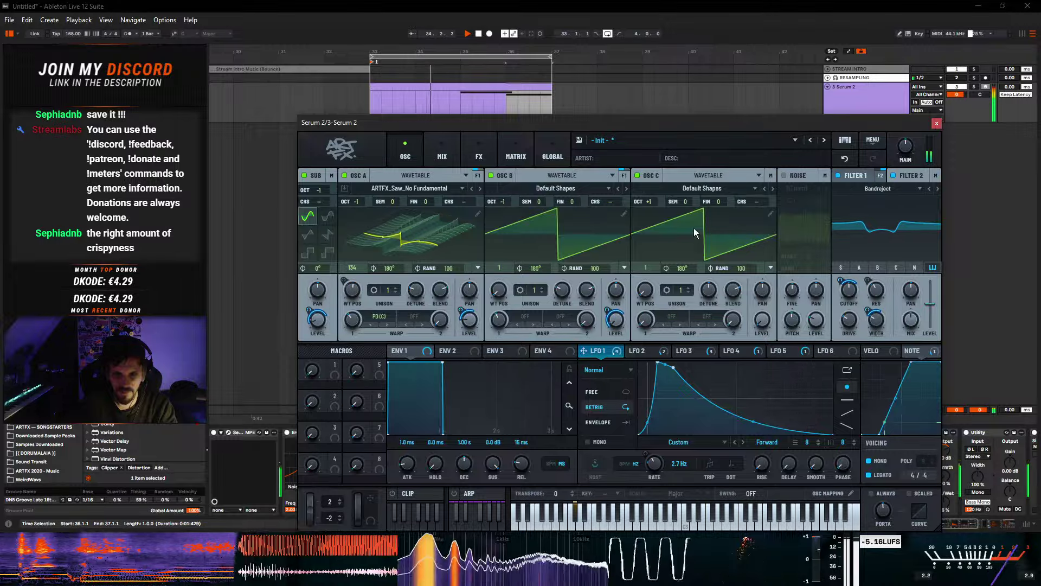
- Try different Oscillator A warp amounts, including 37%, and modulate its 17% warp with LFO 1 at 24% depth
{"action": "left_click_drag", "start_coordinate": [350, 319], "coordinate": [356, 340]}
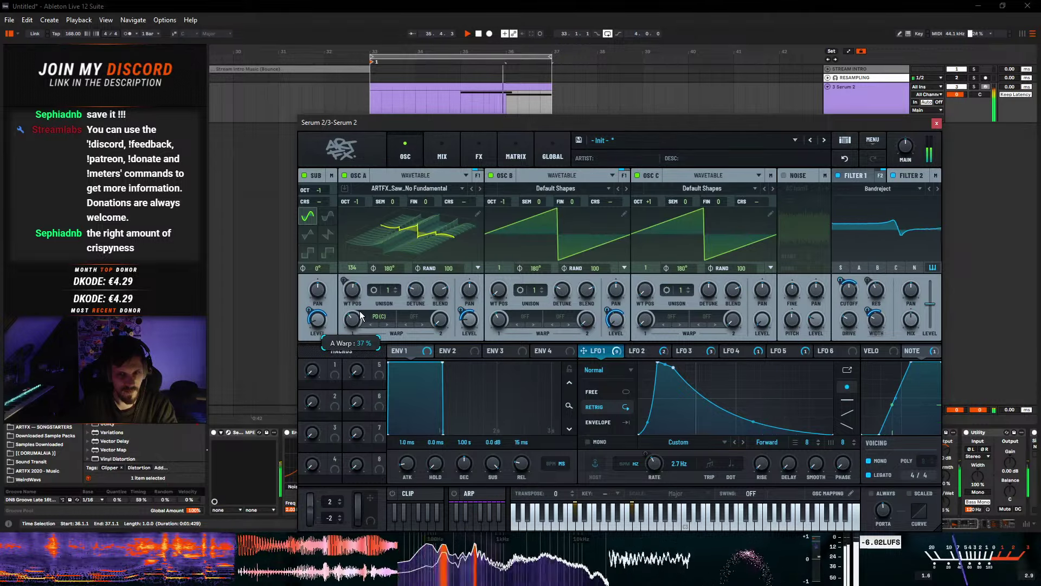
{"action": "left_click_drag", "start_coordinate": [358, 311], "coordinate": [357, 342]}
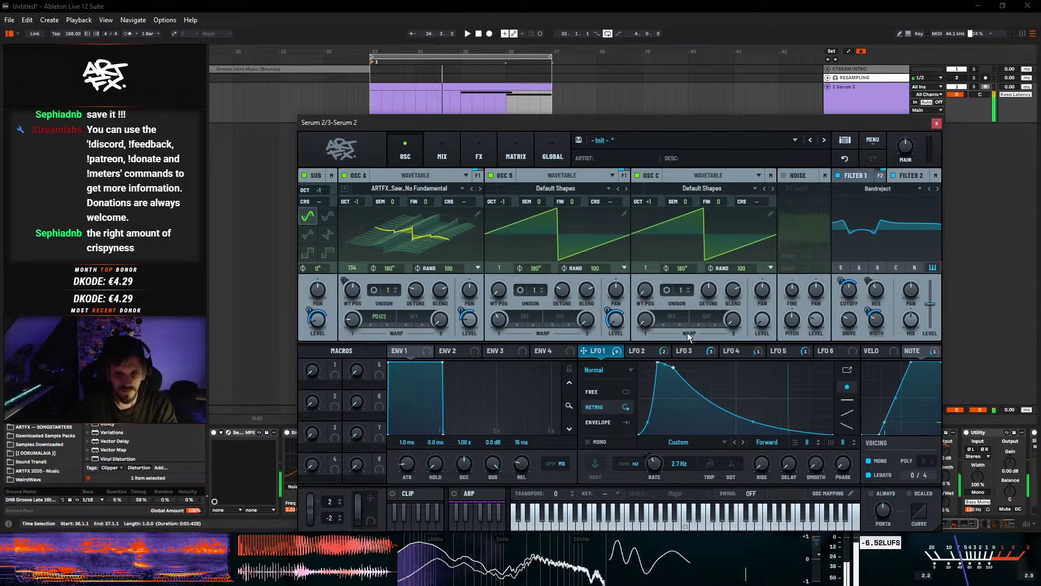
{"action": "left_click_drag", "start_coordinate": [583, 351], "coordinate": [359, 324]}
{"action": "key", "text": "space"}
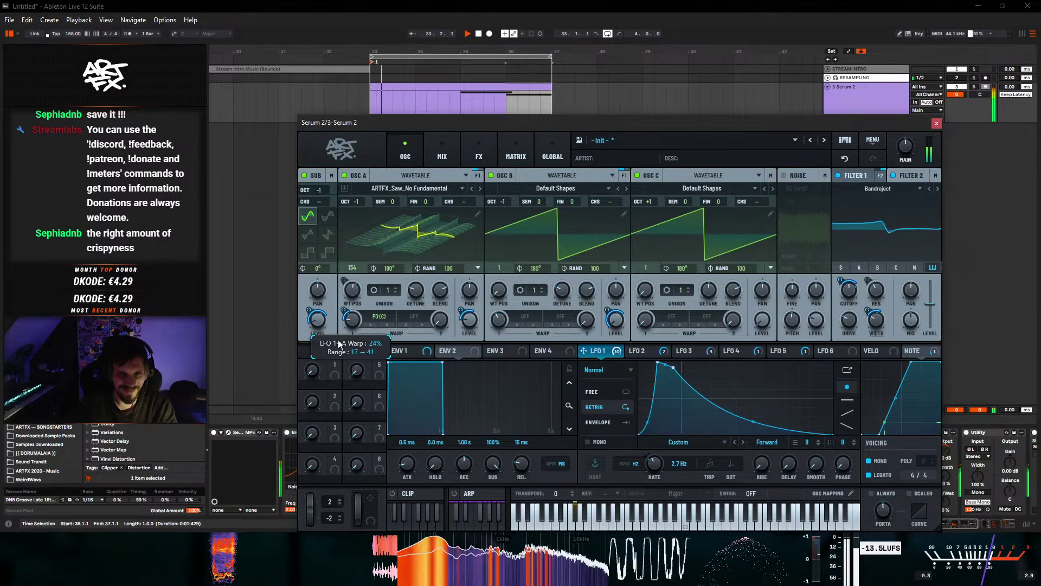
{"action": "mouse_move", "coordinate": [356, 324]}
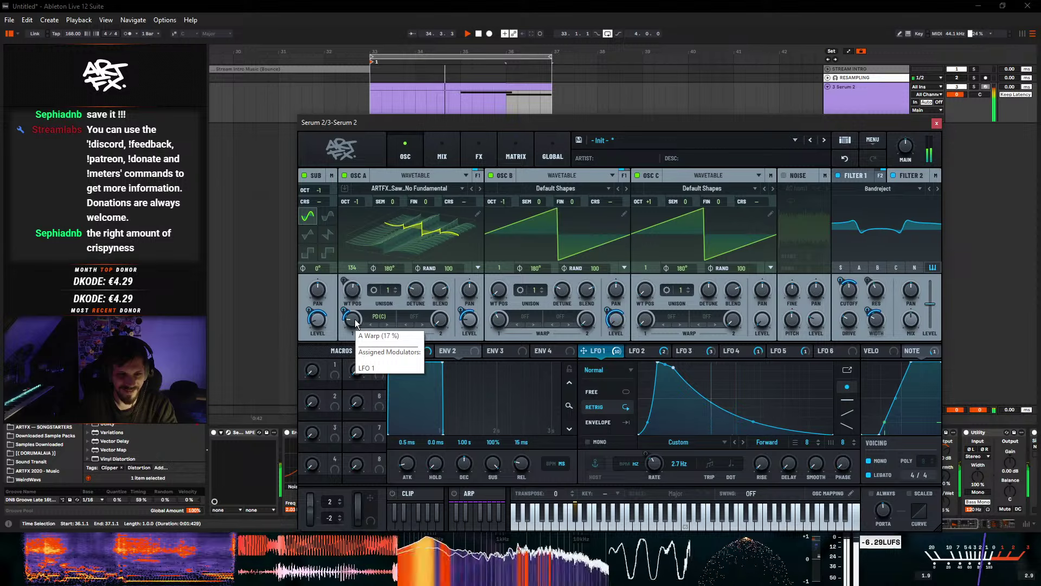
{"action": "mouse_move", "coordinate": [355, 324]}
{"action": "left_mouse_down"}
{"action": "mouse_move", "coordinate": [357, 332]}
{"action": "mouse_move", "coordinate": [360, 324]}
{"action": "left_mouse_up"}
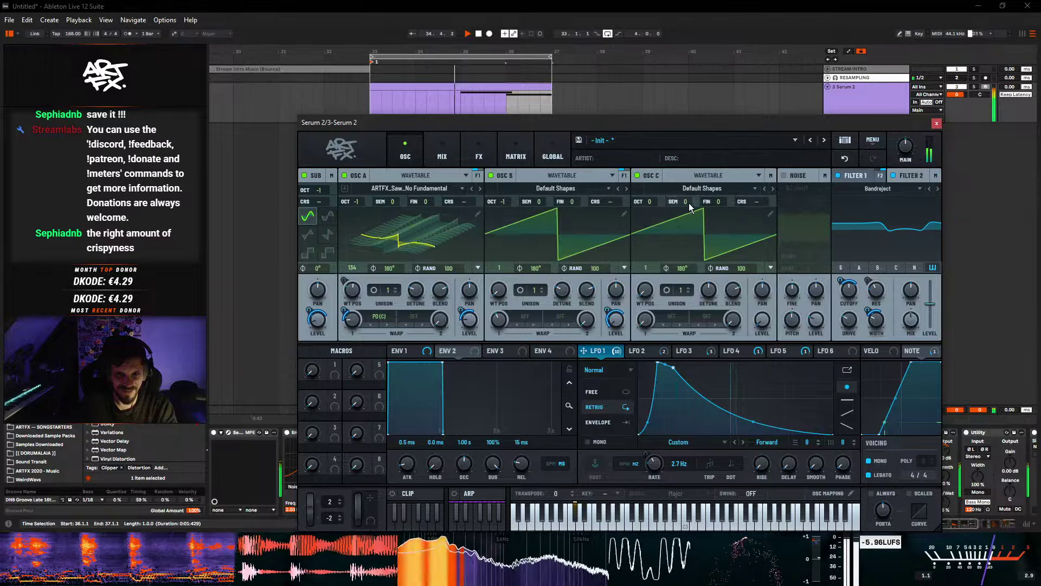
- Tune Oscillator C to +7 semitones, try it at +1 octave while adjusting Oscillator A's warp, and set its octave to 0
{"action": "left_click_drag", "start_coordinate": [688, 203], "coordinate": [656, 194]}
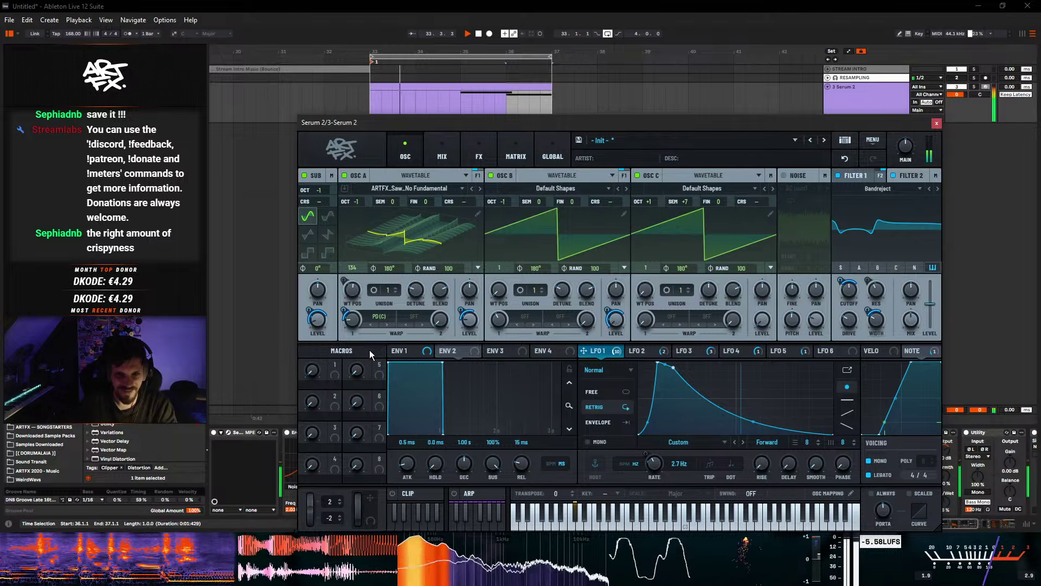
{"action": "mouse_move", "coordinate": [354, 321]}
{"action": "left_mouse_down"}
{"action": "mouse_move", "coordinate": [357, 330]}
{"action": "mouse_move", "coordinate": [359, 311]}
{"action": "mouse_move", "coordinate": [364, 337]}
{"action": "left_mouse_up"}
{"action": "key", "text": "space"}
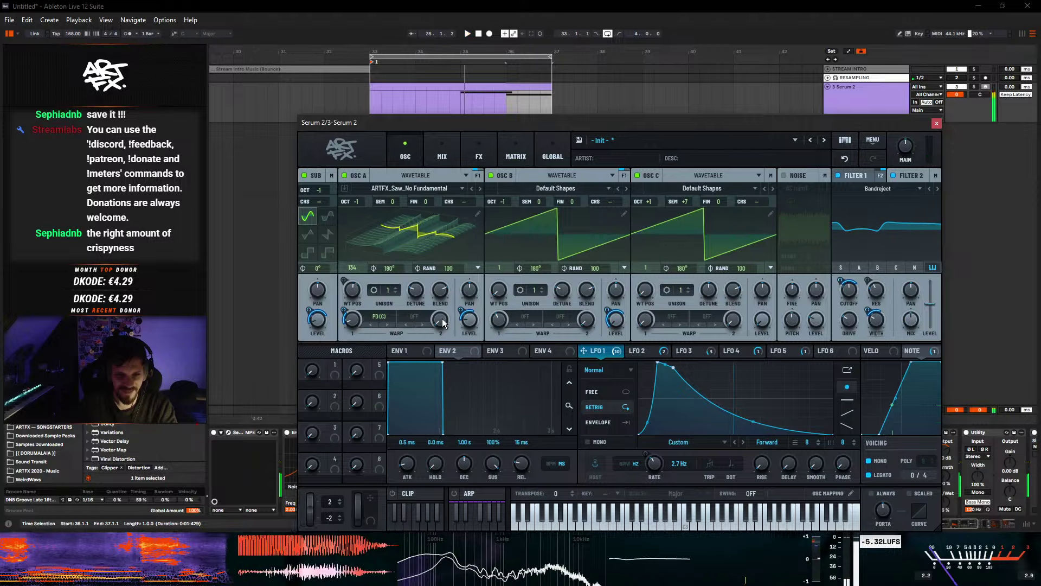
{"action": "key", "text": "space"}
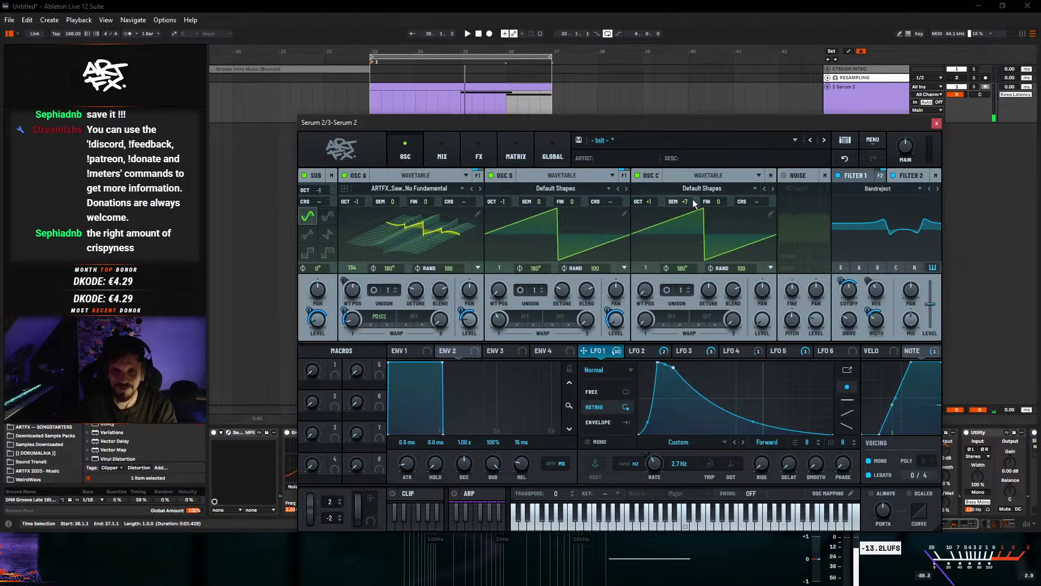
{"action": "left_click_drag", "start_coordinate": [648, 202], "coordinate": [653, 219]}
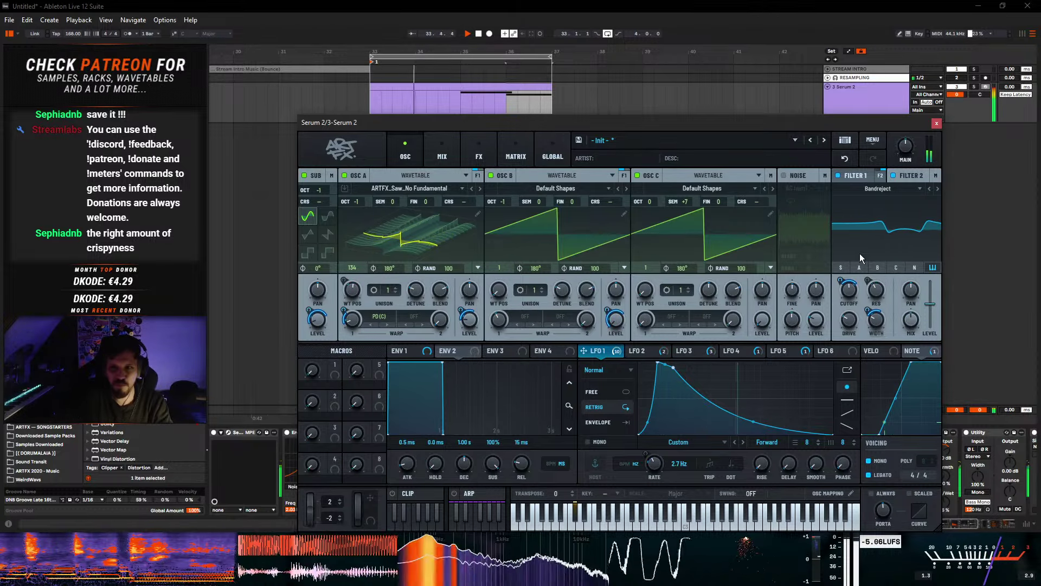
- Set Filter 2's resonance to 15%, and try different Filter 1 cutoff frequencies, including 81 Hz
{"action": "mouse_move", "coordinate": [880, 320]}
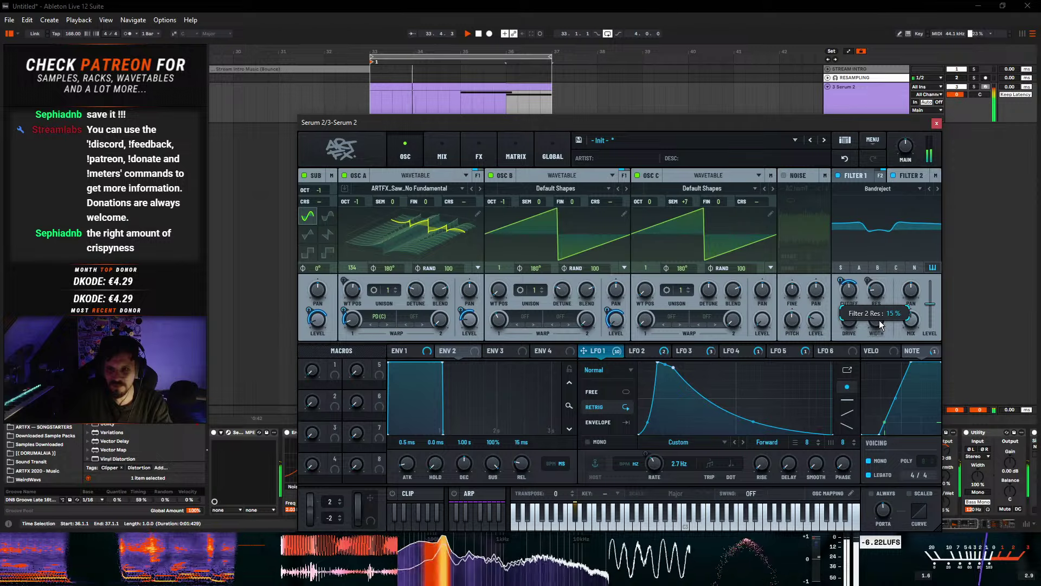
{"action": "left_click_drag", "start_coordinate": [880, 320], "coordinate": [878, 313]}
{"action": "left_click", "coordinate": [857, 179]}
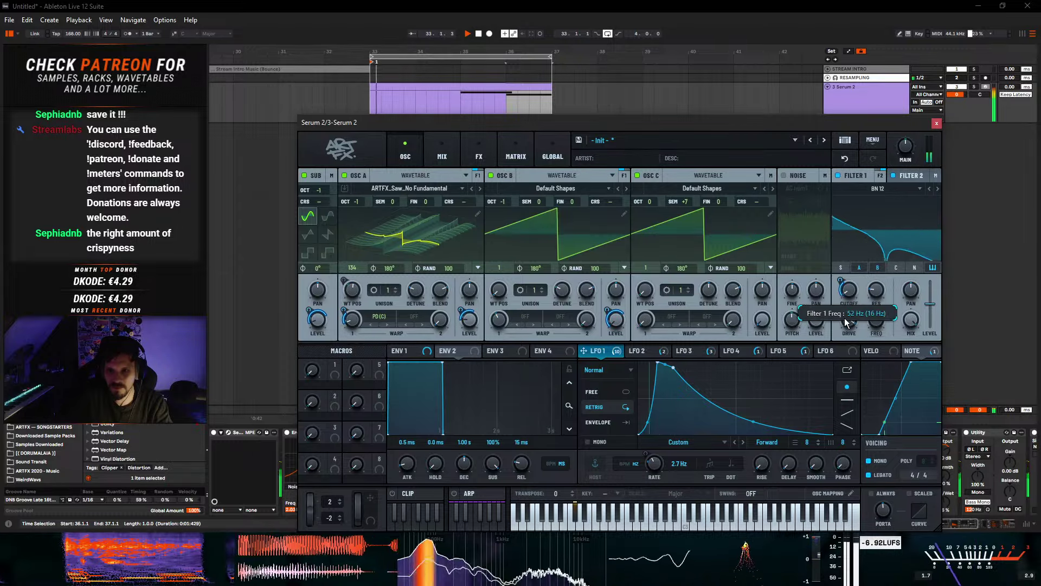
{"action": "mouse_move", "coordinate": [855, 289]}
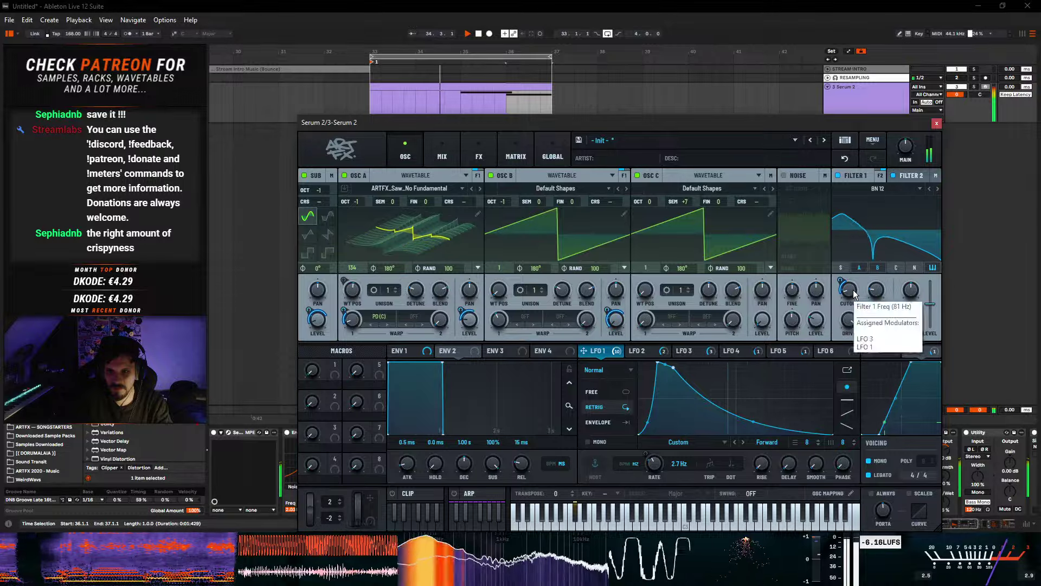
{"action": "mouse_move", "coordinate": [852, 280]}
{"action": "left_mouse_down"}
{"action": "mouse_move", "coordinate": [854, 237]}
{"action": "mouse_move", "coordinate": [851, 285]}
{"action": "left_mouse_up"}
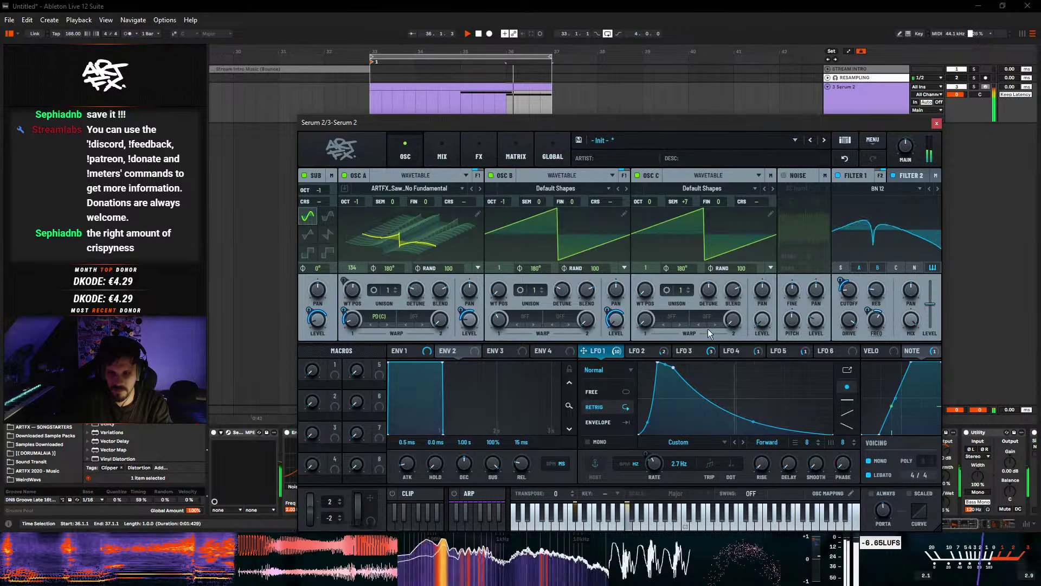
{"action": "left_click_drag", "start_coordinate": [855, 388], "coordinate": [852, 354]}
- Try routing the sub oscillator through Filter 2 and changing the wavetable positions of Oscillators C and B
{"action": "left_click", "coordinate": [910, 175]}
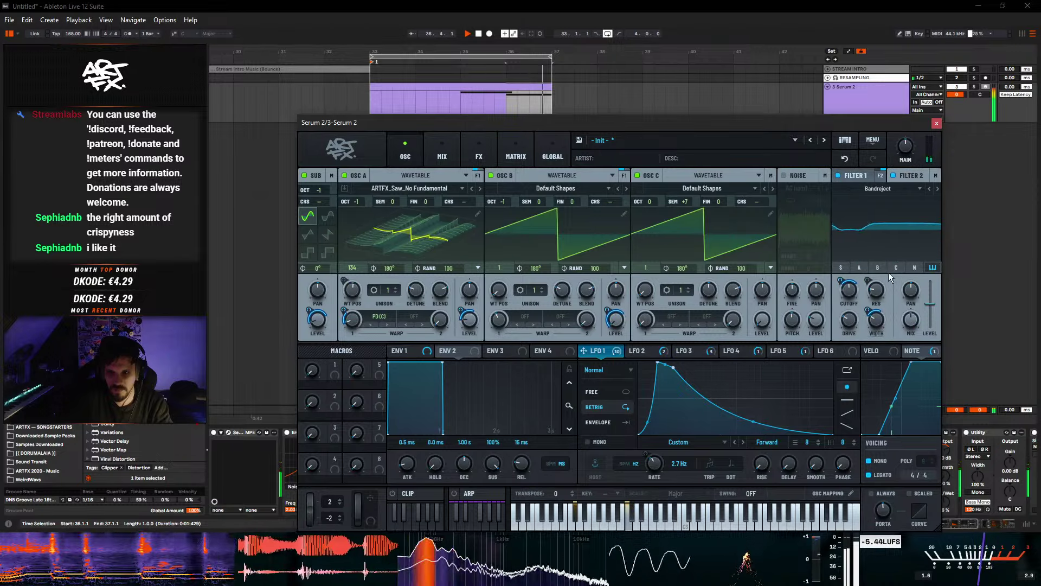
{"action": "mouse_move", "coordinate": [846, 337]}
{"action": "left_mouse_down"}
{"action": "mouse_move", "coordinate": [864, 288]}
{"action": "mouse_move", "coordinate": [853, 337]}
{"action": "left_mouse_up"}
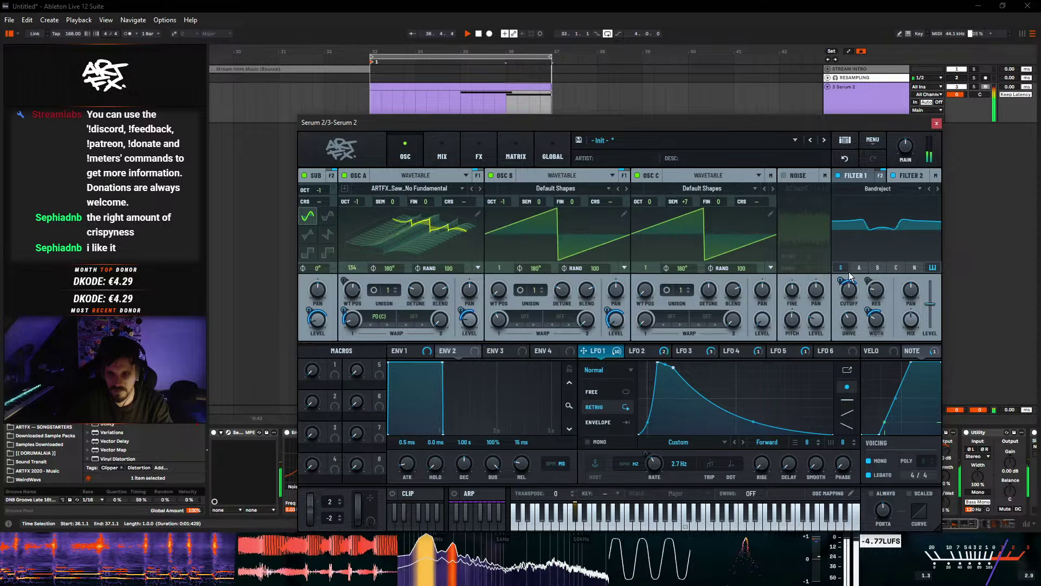
{"action": "left_click", "coordinate": [858, 176]}
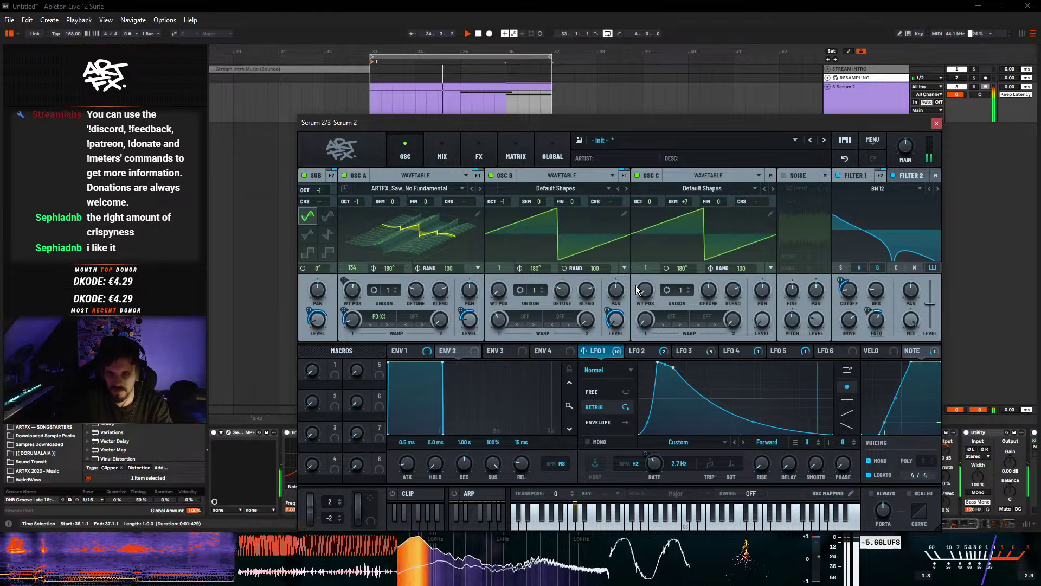
{"action": "mouse_move", "coordinate": [645, 290]}
{"action": "left_mouse_down"}
{"action": "mouse_move", "coordinate": [662, 226]}
{"action": "mouse_move", "coordinate": [643, 295]}
{"action": "left_mouse_up"}
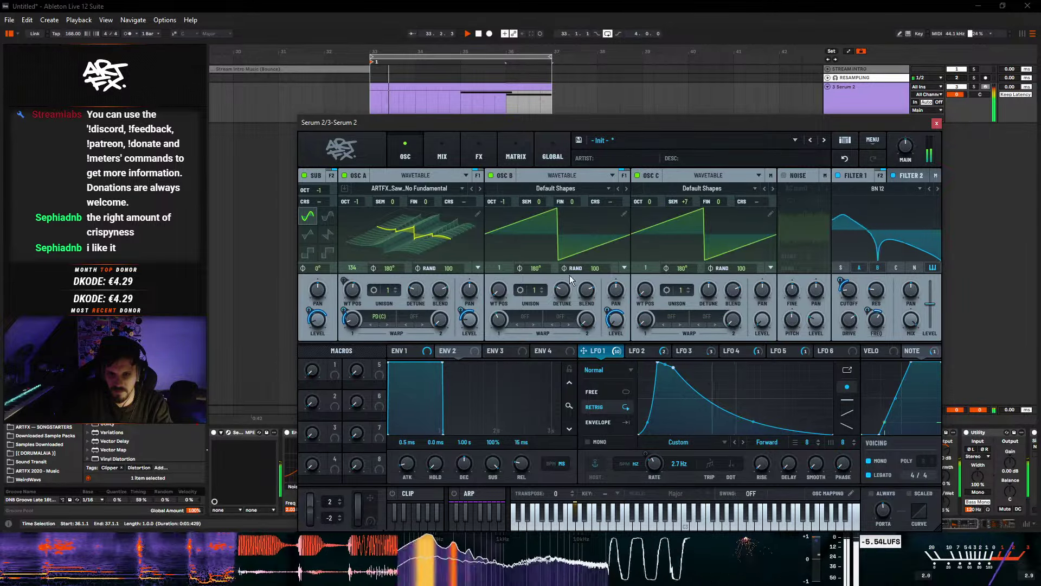
{"action": "mouse_move", "coordinate": [498, 290]}
{"action": "left_mouse_down"}
{"action": "mouse_move", "coordinate": [520, 196]}
{"action": "mouse_move", "coordinate": [510, 295]}
{"action": "left_mouse_up"}
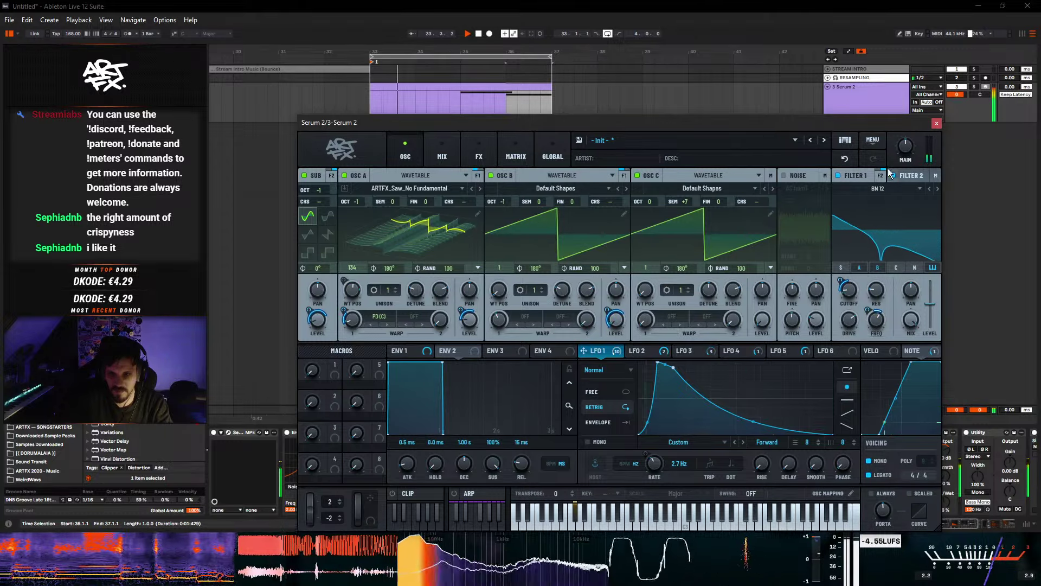
{"action": "left_click", "coordinate": [907, 176]}
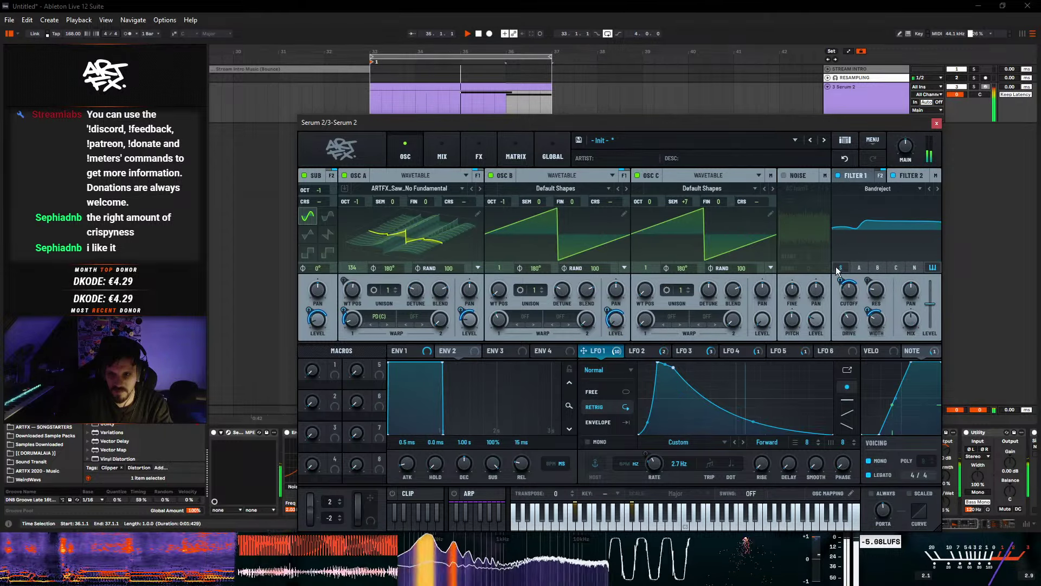
- Adjust Filter 2's drive and cutoff, and try its width at 5% and 13%
{"action": "mouse_move", "coordinate": [852, 325]}
{"action": "left_mouse_down"}
{"action": "mouse_move", "coordinate": [853, 338]}
{"action": "mouse_move", "coordinate": [854, 324]}
{"action": "left_mouse_up"}
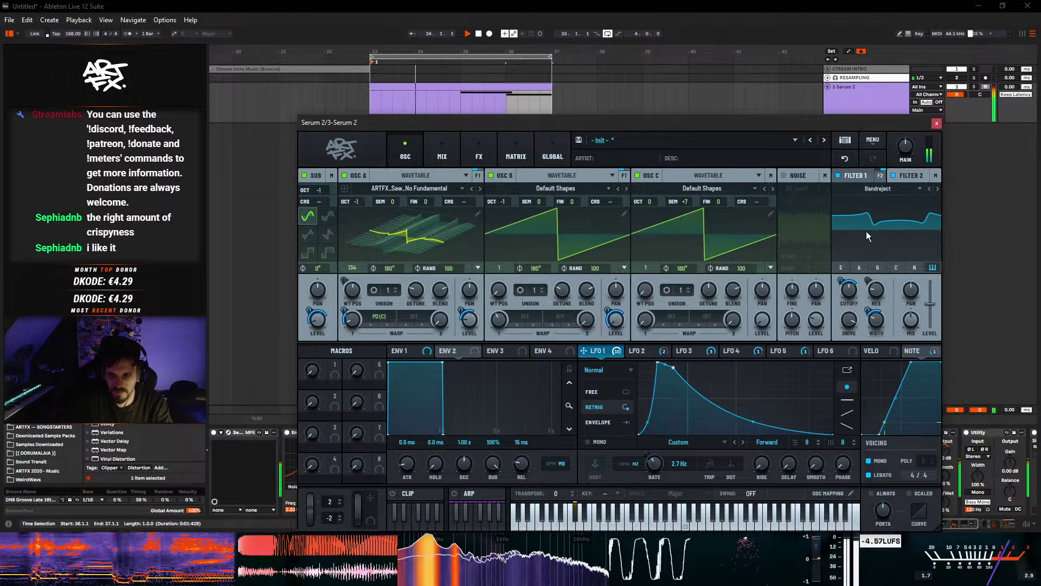
{"action": "left_click_drag", "start_coordinate": [846, 298], "coordinate": [860, 248]}
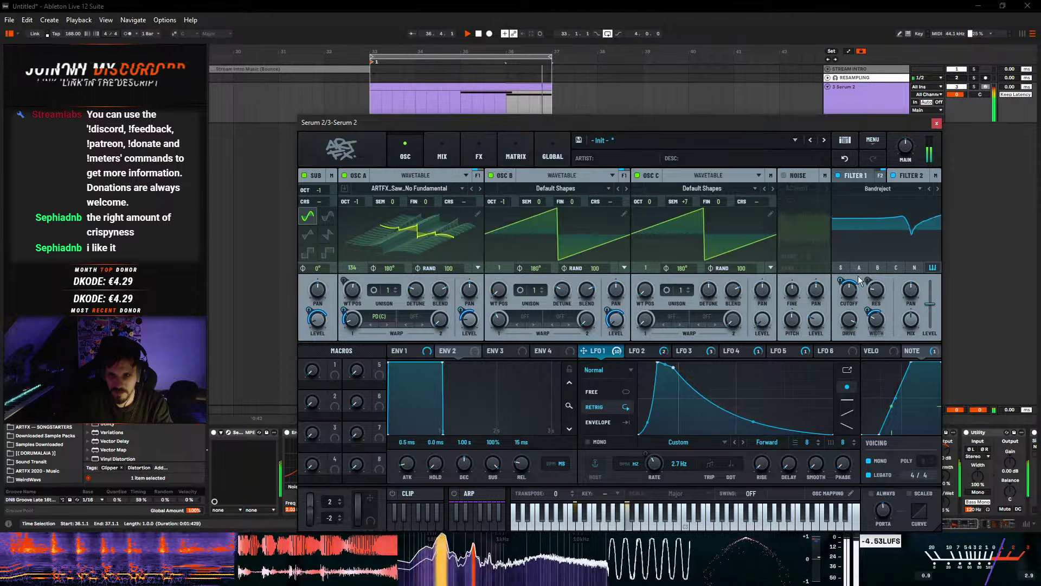
{"action": "left_click_drag", "start_coordinate": [876, 321], "coordinate": [880, 347]}
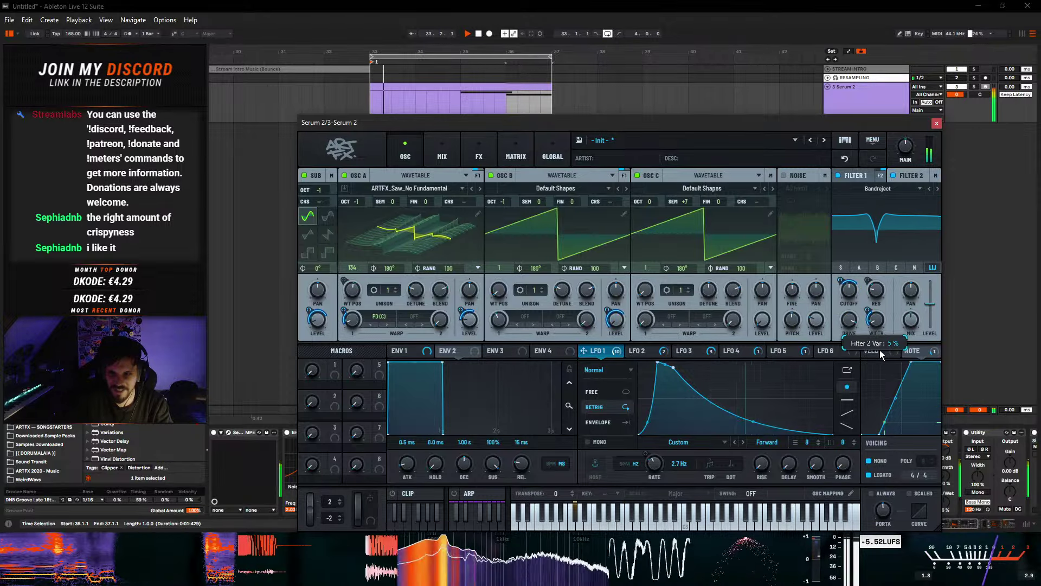
{"action": "left_click_drag", "start_coordinate": [849, 289], "coordinate": [881, 314]}
{"action": "key", "text": "space"}
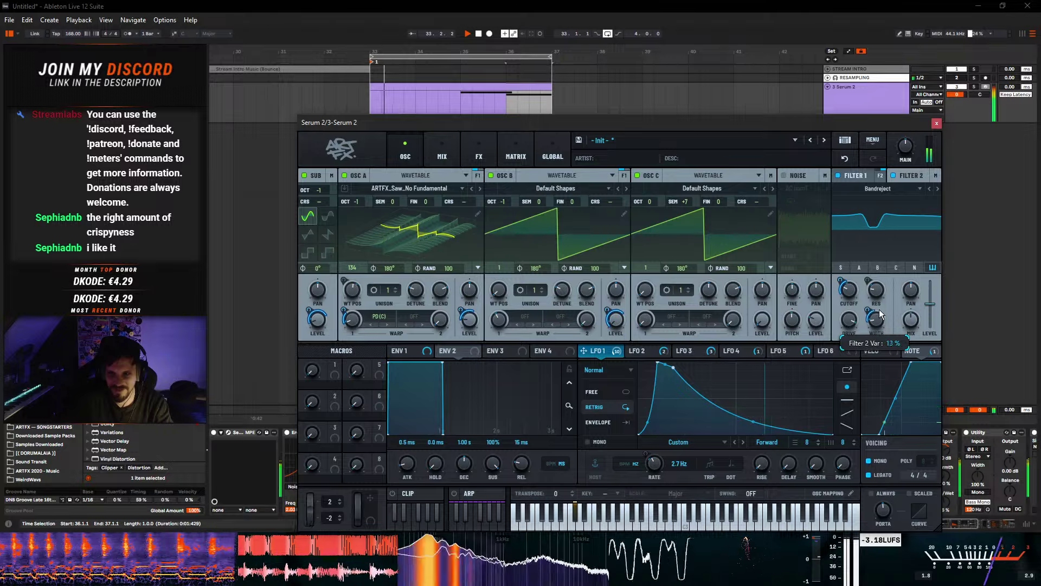
- Rework Filter 2's Bandreject settings, trying 49% mix, 2% resonance and 90% width, and adjust its resonance modulation and drive
{"action": "left_click_drag", "start_coordinate": [891, 243], "coordinate": [889, 268]}
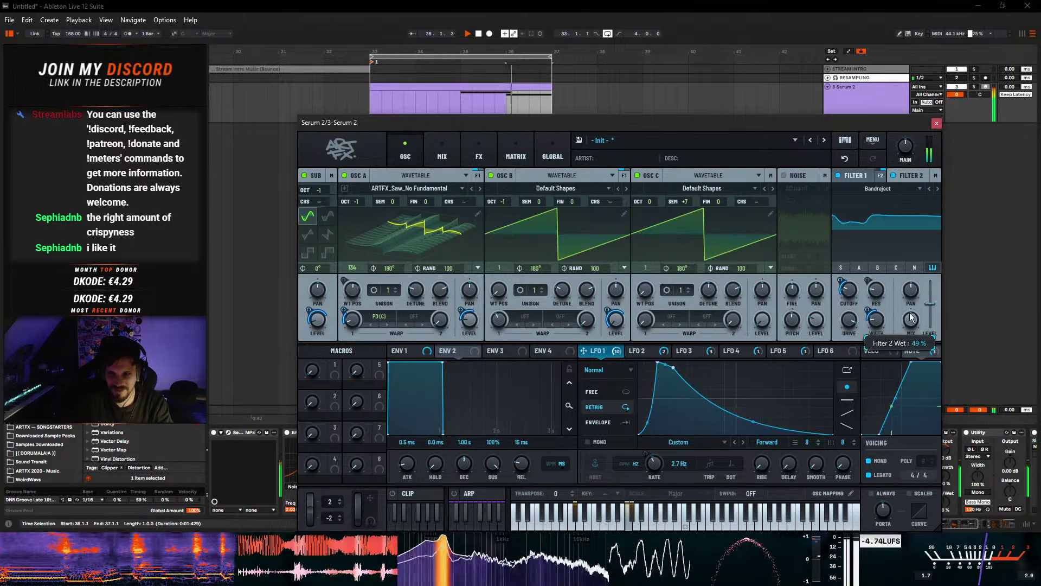
{"action": "left_click_drag", "start_coordinate": [880, 323], "coordinate": [881, 335]}
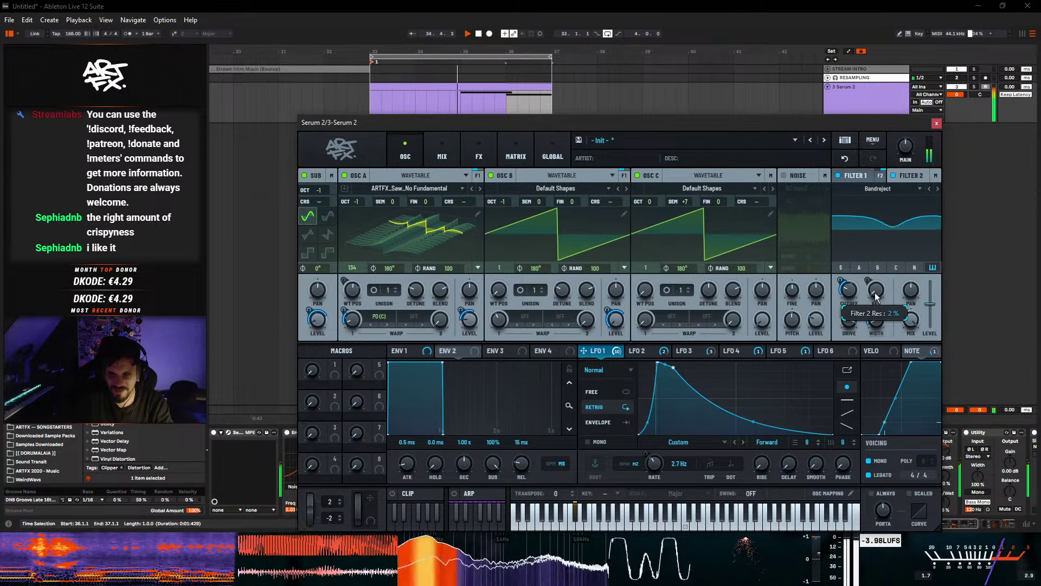
{"action": "left_click_drag", "start_coordinate": [877, 322], "coordinate": [887, 285]}
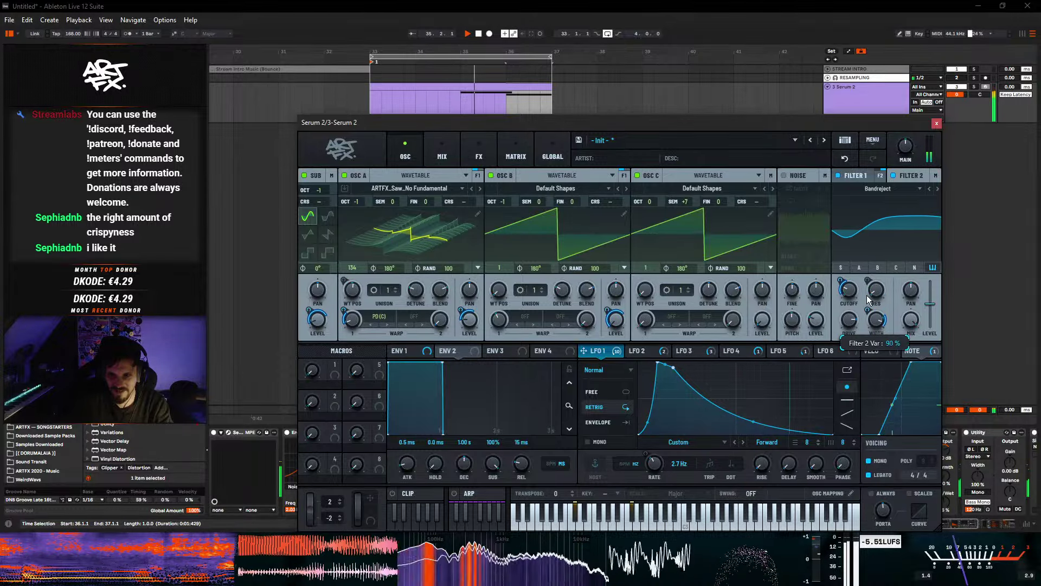
{"action": "mouse_move", "coordinate": [870, 284]}
{"action": "left_click_drag", "start_coordinate": [870, 283], "coordinate": [874, 361]}
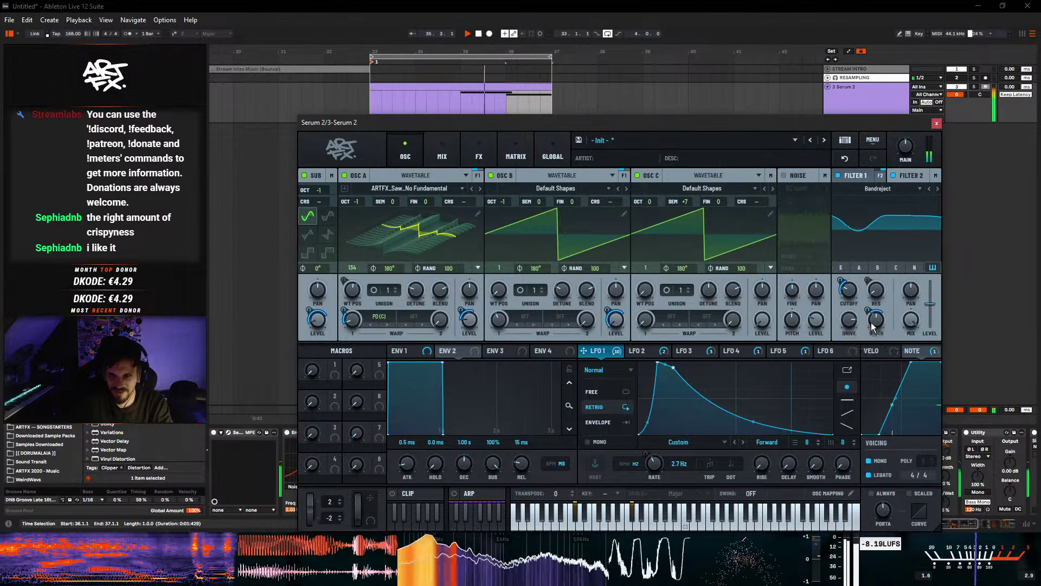
{"action": "mouse_move", "coordinate": [849, 321]}
{"action": "left_mouse_down"}
{"action": "mouse_move", "coordinate": [849, 358]}
{"action": "mouse_move", "coordinate": [848, 312]}
{"action": "left_mouse_up"}
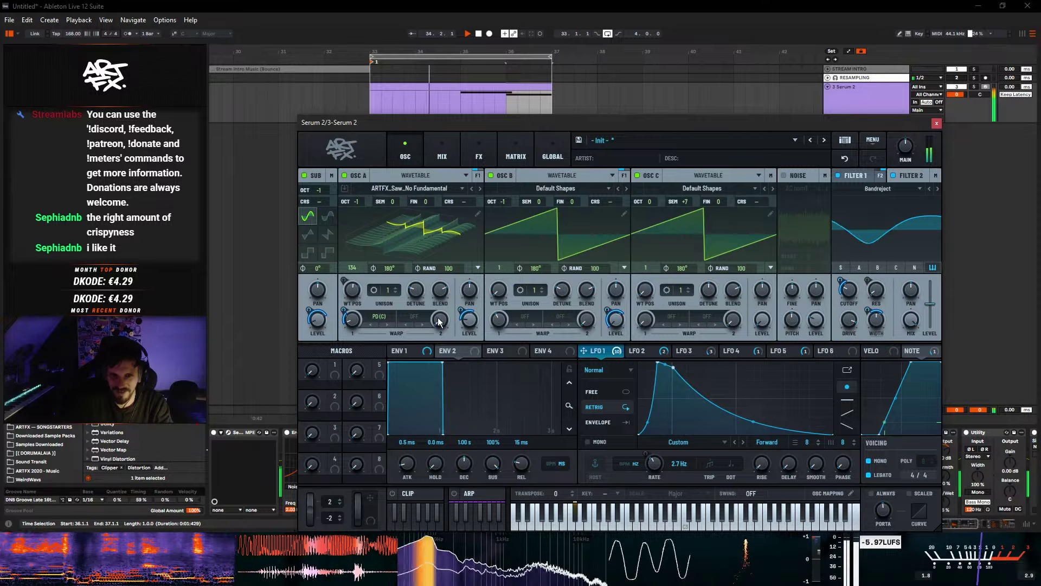
- Try PD (B) as Oscillator A's warp mode and ARTFX_Saw_Noisy as its wavetable
{"action": "left_click", "coordinate": [370, 326]}
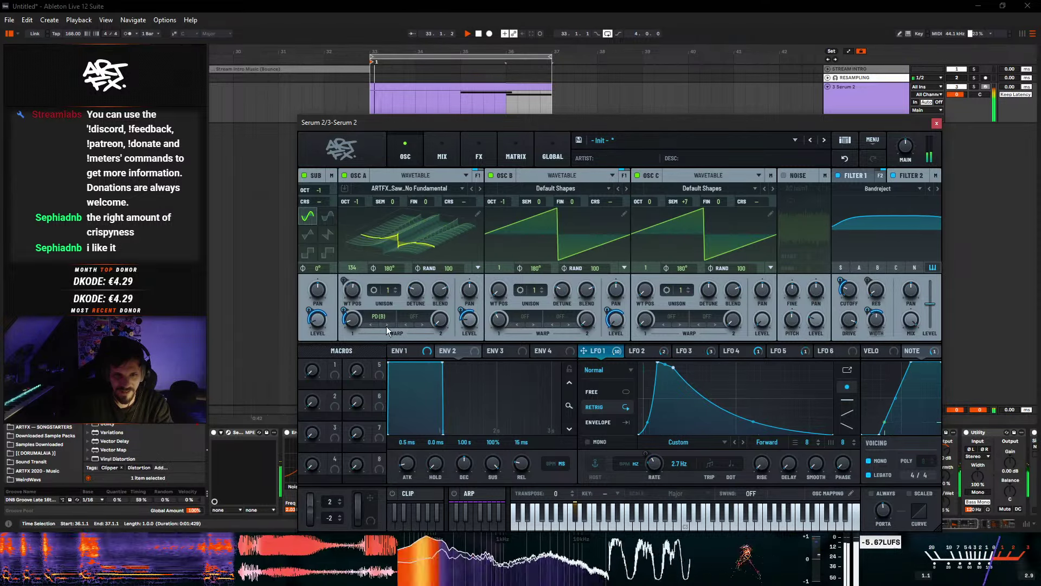
{"action": "left_click", "coordinate": [387, 325]}
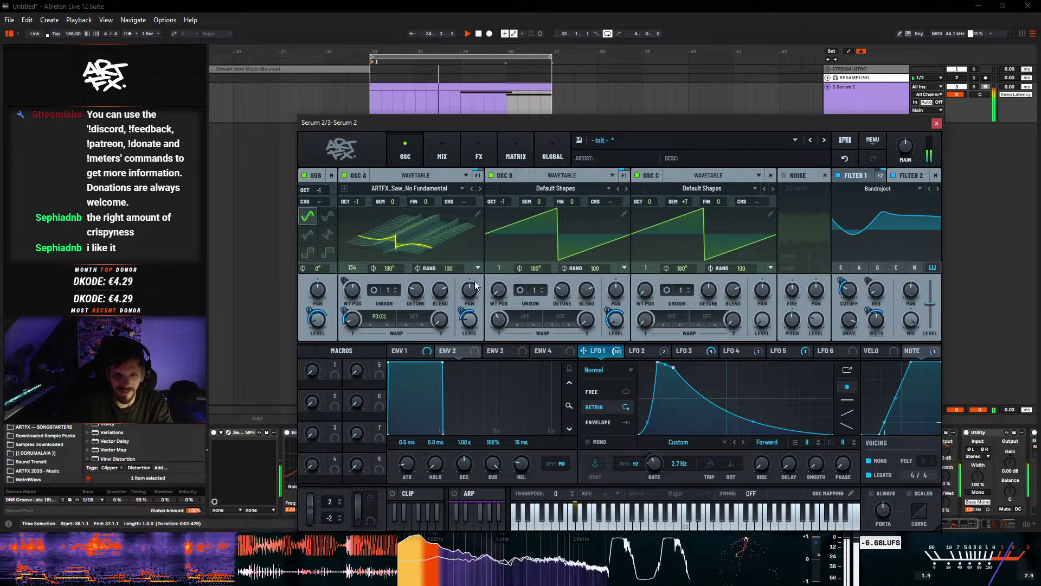
{"action": "left_click", "coordinate": [472, 189]}
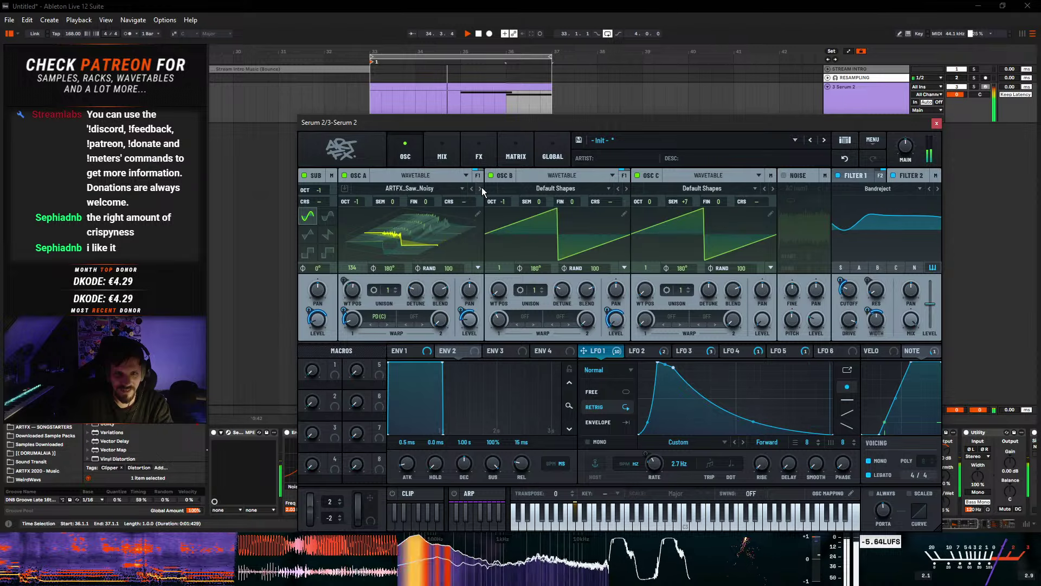
{"action": "left_click", "coordinate": [482, 188]}
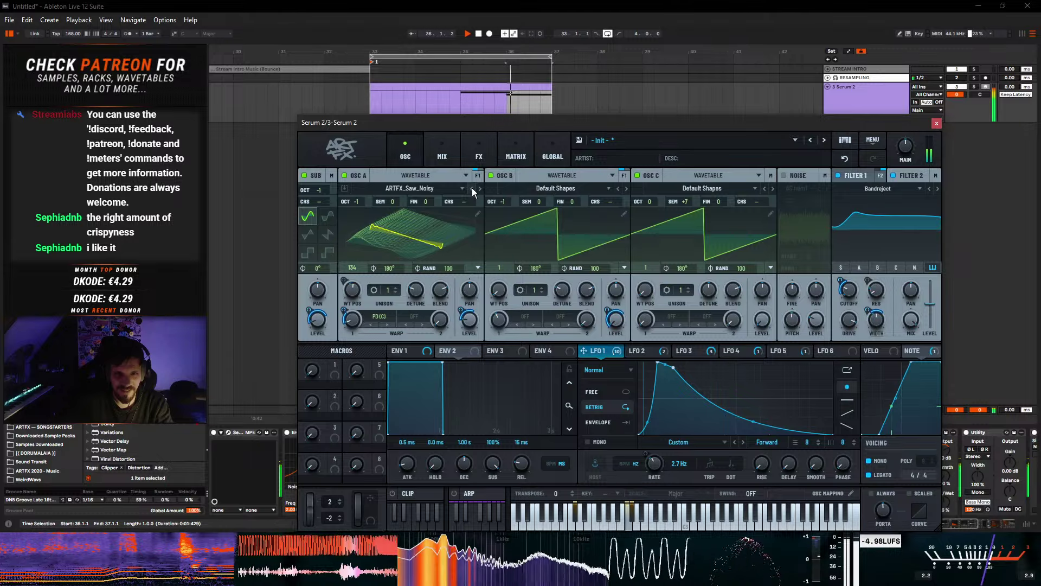
{"action": "left_click", "coordinate": [472, 188]}
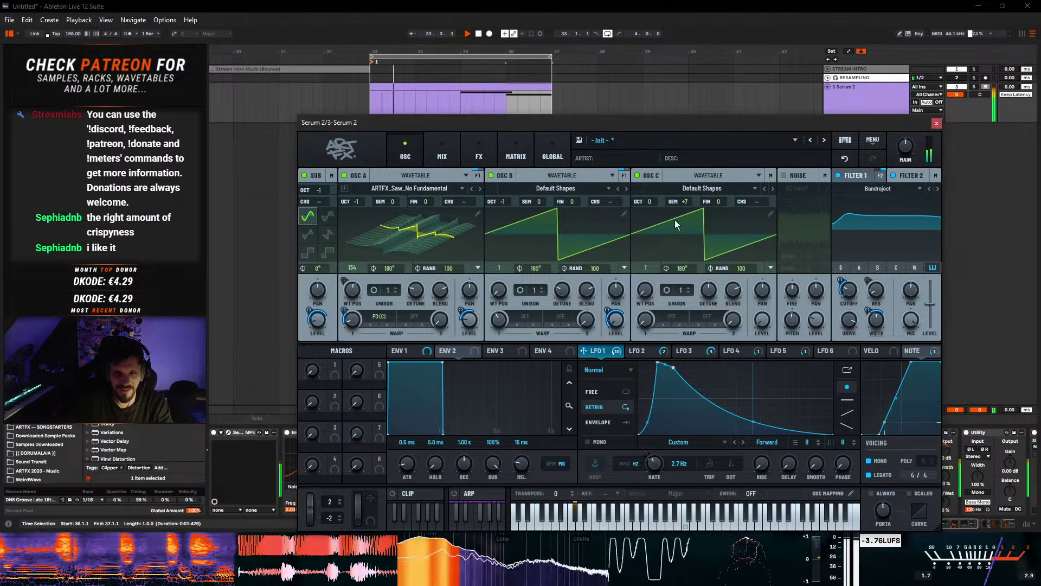
- Close the Serum 2 window and collapse all audio effects from Erosion through Saturator in the track's device chain
{"action": "key", "text": "space"}
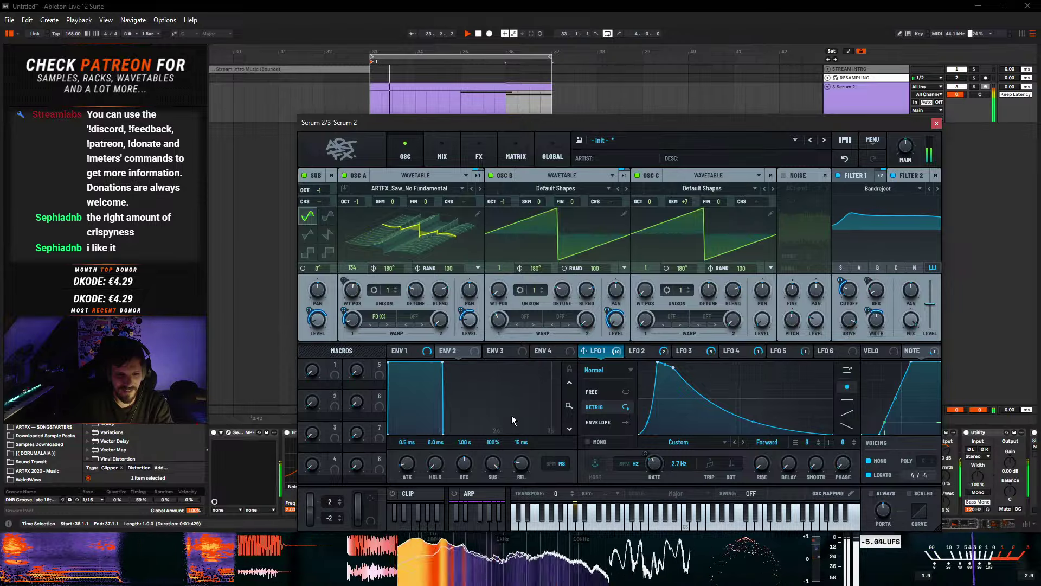
{"action": "left_click", "coordinate": [937, 123]}
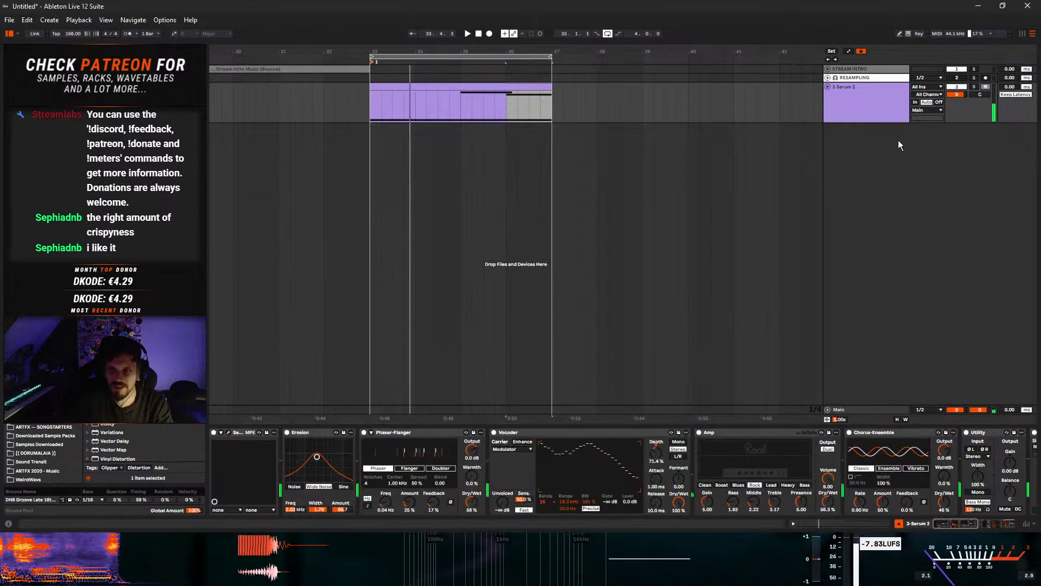
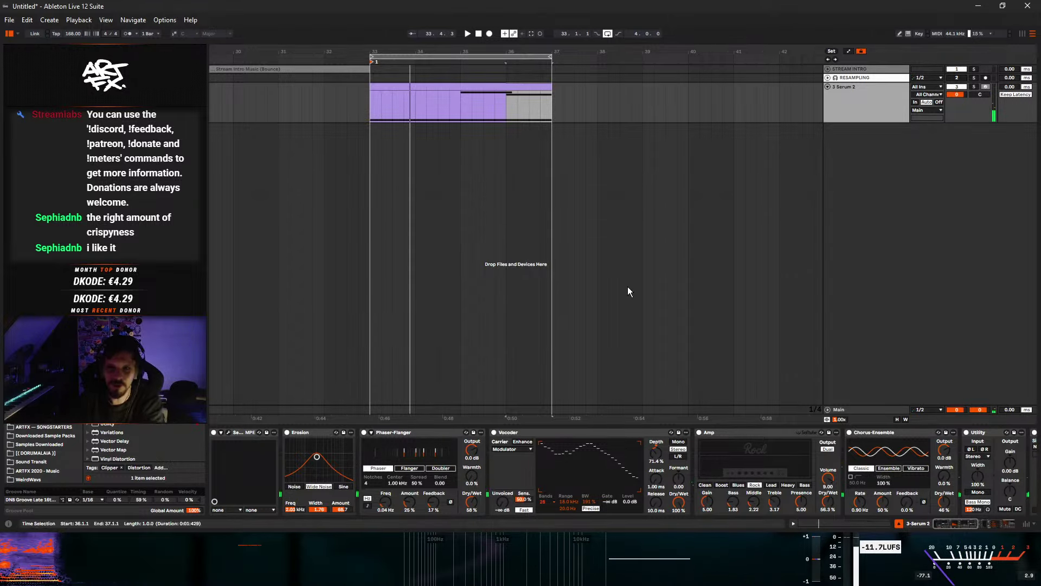
{"action": "double_click", "coordinate": [399, 432]}
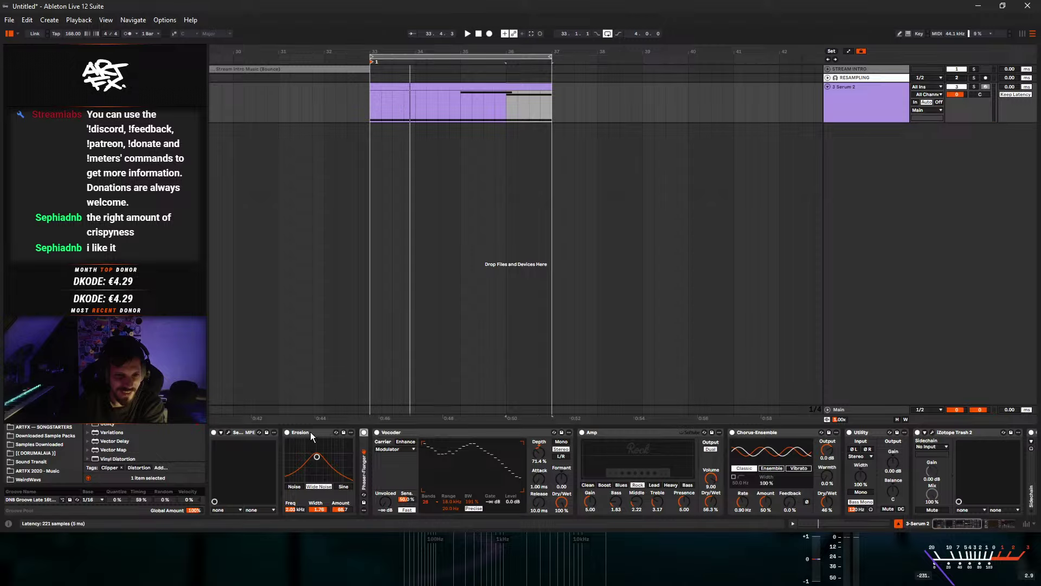
{"action": "double_click", "coordinate": [310, 431]}
{"action": "double_click", "coordinate": [342, 433]}
{"action": "double_click", "coordinate": [348, 433]}
{"action": "double_click", "coordinate": [359, 431]}
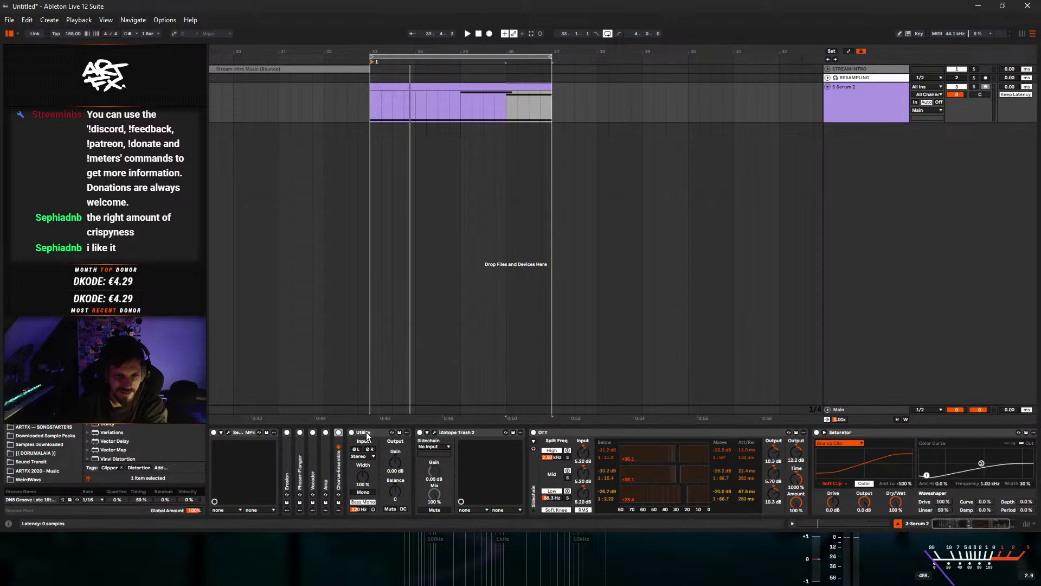
{"action": "double_click", "coordinate": [378, 433]}
{"action": "double_click", "coordinate": [391, 431]}
{"action": "double_click", "coordinate": [417, 431]}
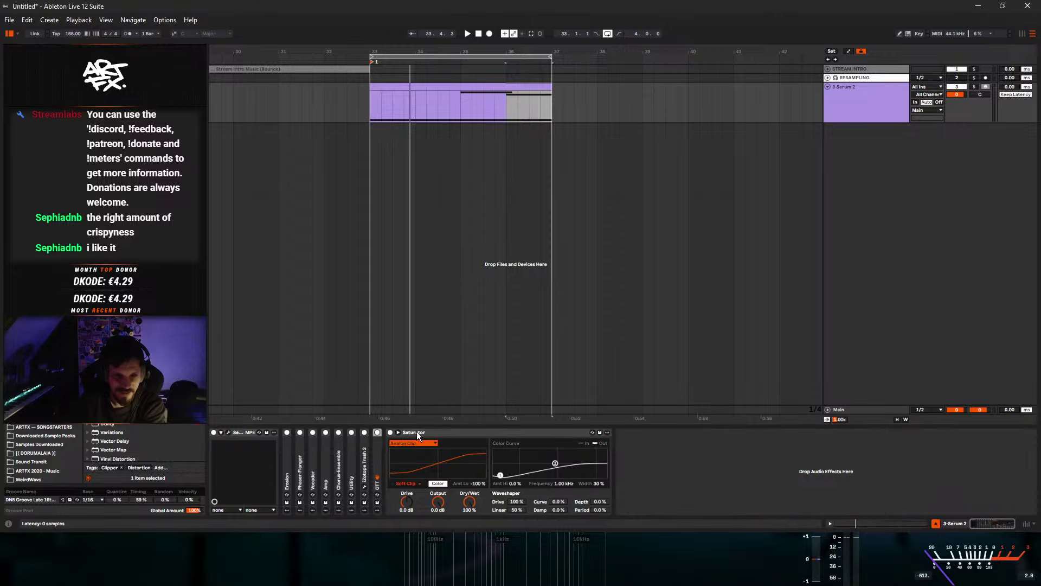
{"action": "double_click", "coordinate": [414, 432]}
- Bypass the Phaser-Flanger, and try bypassing the Vocoder and the Amp
{"action": "left_click", "coordinate": [300, 434]}
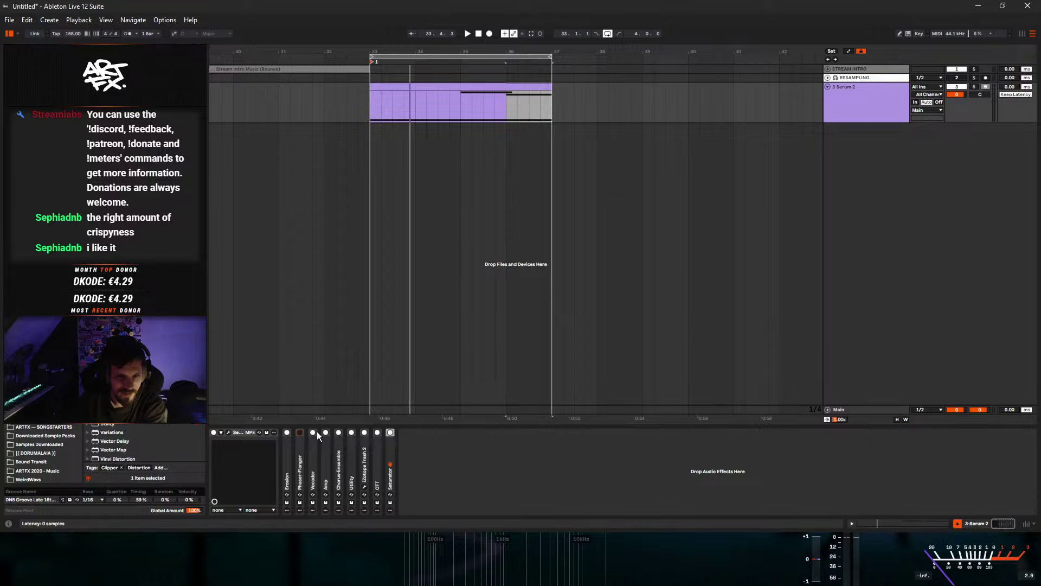
{"action": "left_click", "coordinate": [314, 433]}
{"action": "left_click", "coordinate": [325, 432]}
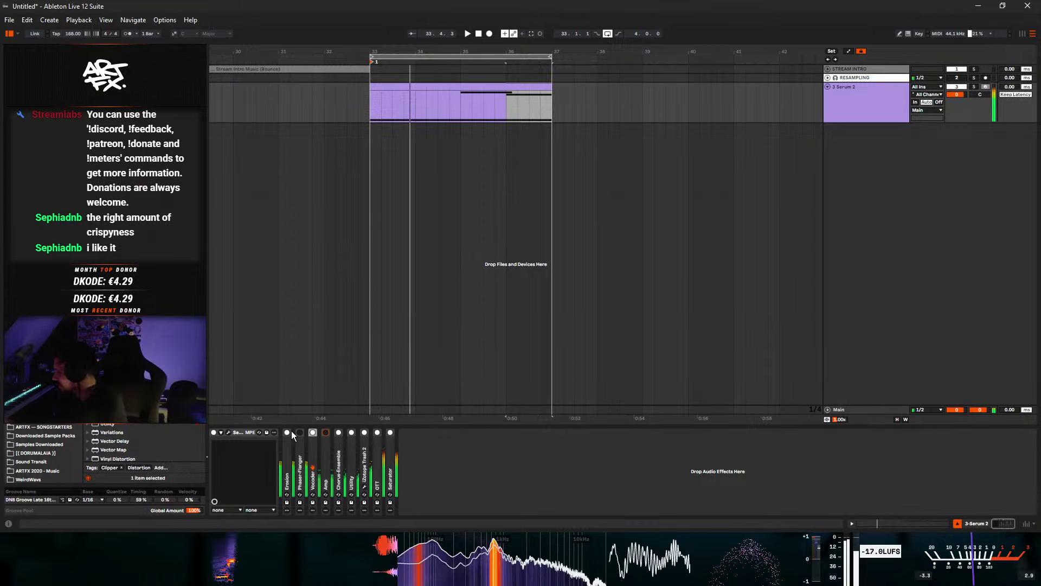
- Expand the Amp, set its gain to 1.98 and presence to 0.95, and lower its treble
{"action": "double_click", "coordinate": [324, 454]}
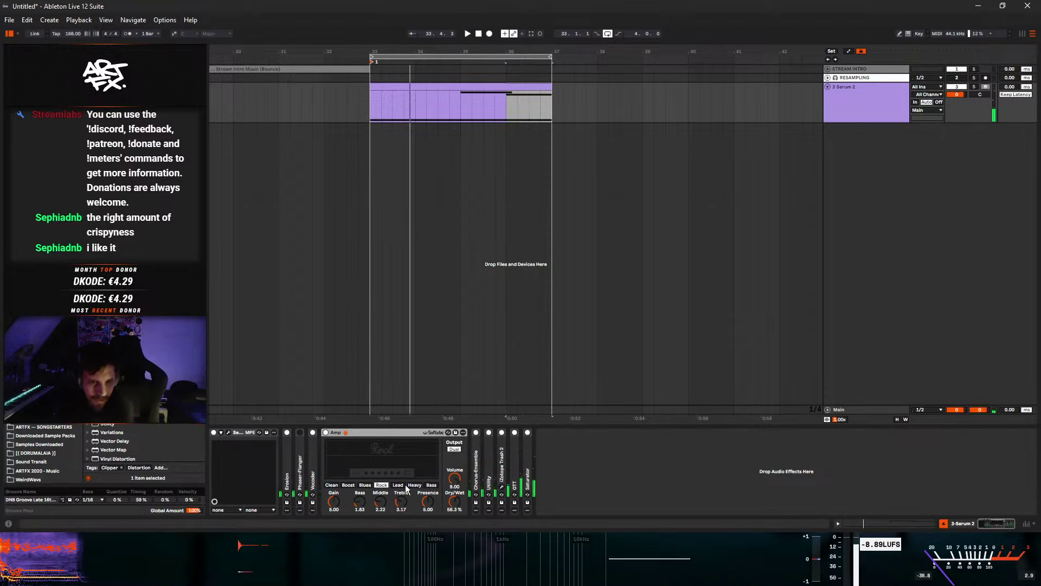
{"action": "left_click_drag", "start_coordinate": [334, 503], "coordinate": [333, 523]}
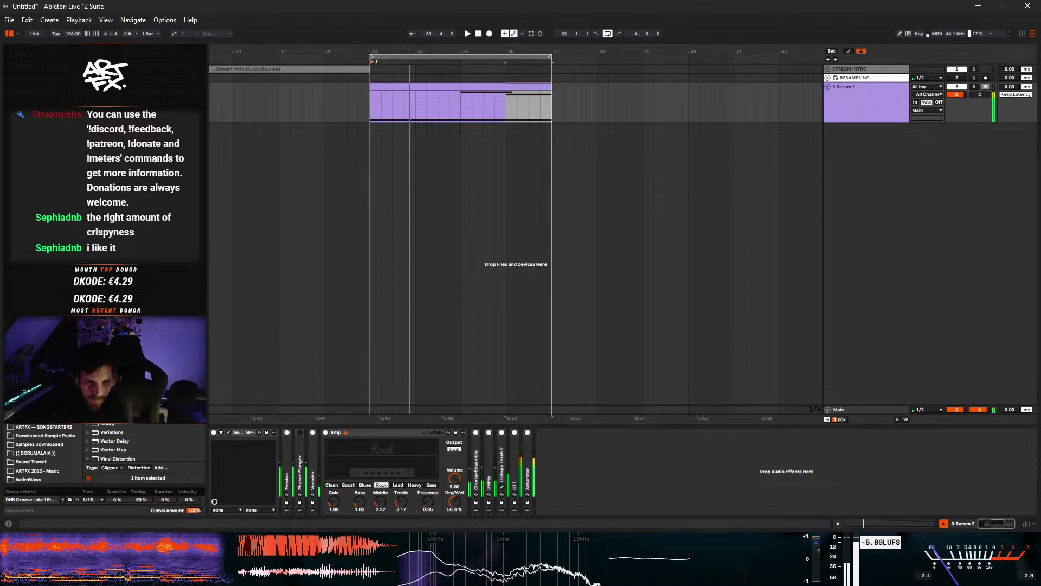
{"action": "left_click_drag", "start_coordinate": [427, 501], "coordinate": [427, 537]}
{"action": "left_click_drag", "start_coordinate": [403, 502], "coordinate": [403, 537]}
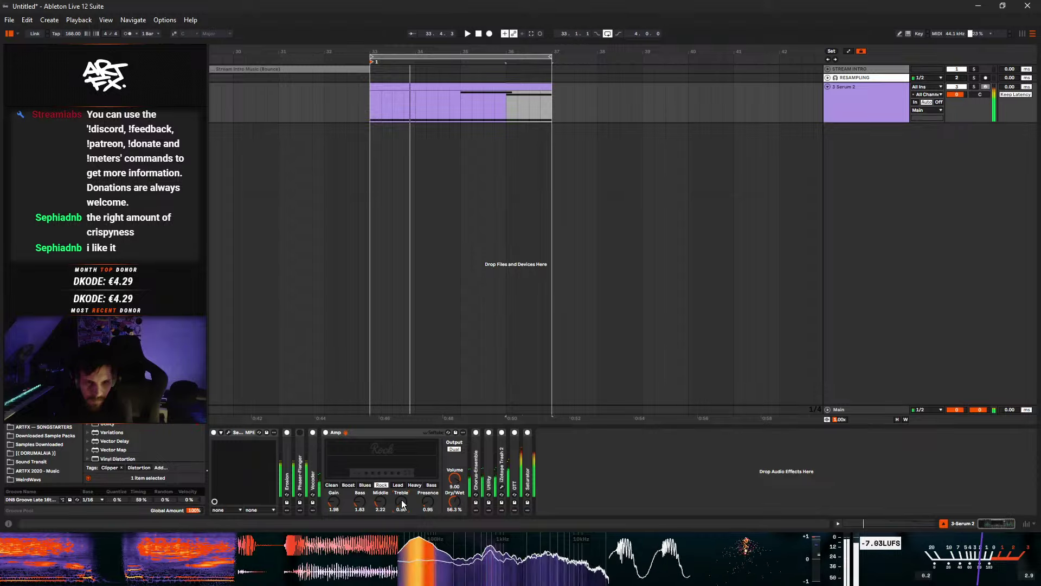
- Set the Amp's middle to 0.00 and its dry/wet to about 30%, and switch the Phaser-Flanger back on
{"action": "left_click_drag", "start_coordinate": [381, 501], "coordinate": [381, 537]}
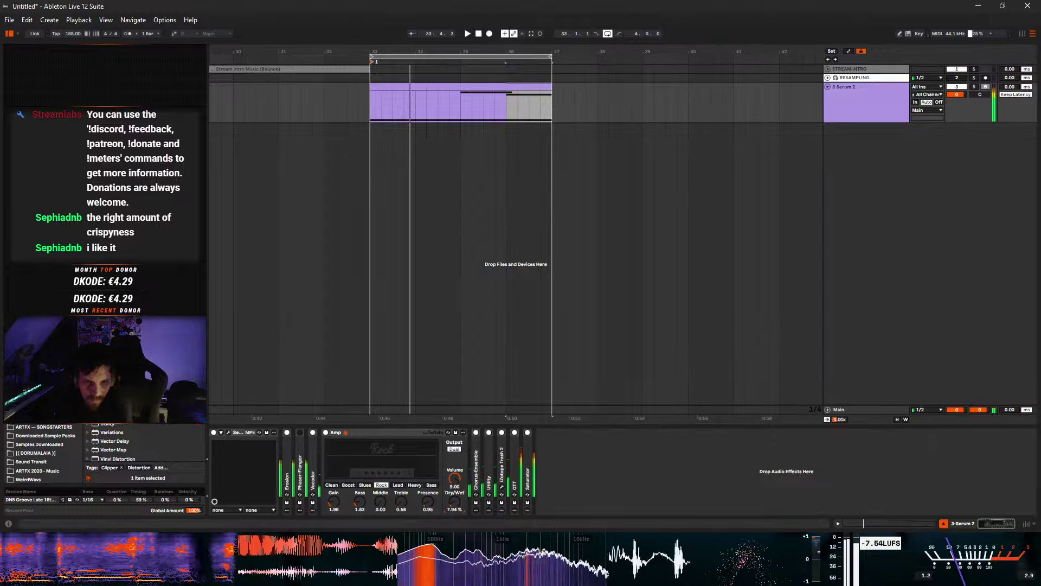
{"action": "left_click_drag", "start_coordinate": [454, 503], "coordinate": [453, 521]}
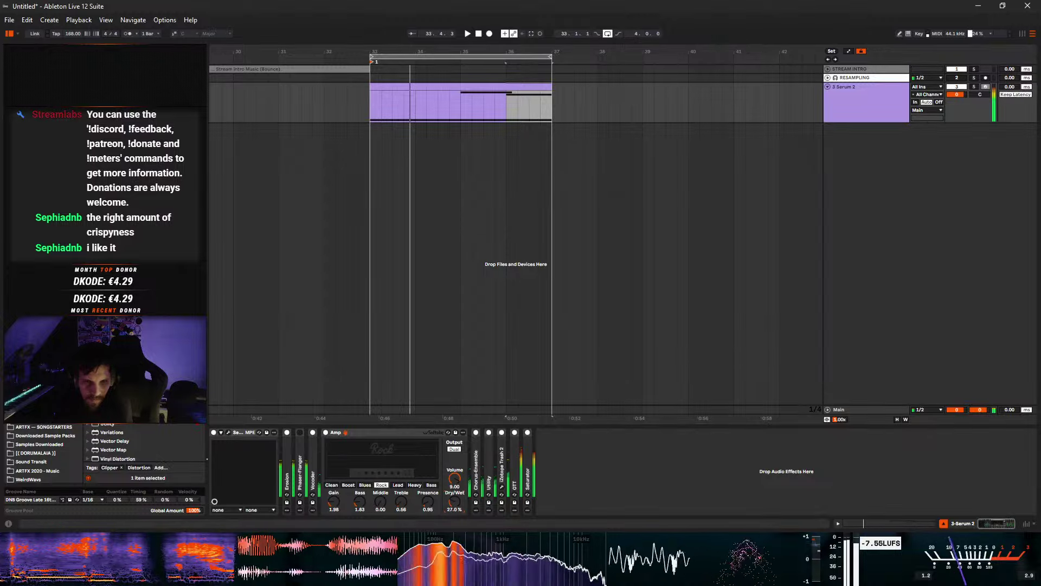
{"action": "left_click", "coordinate": [301, 433]}
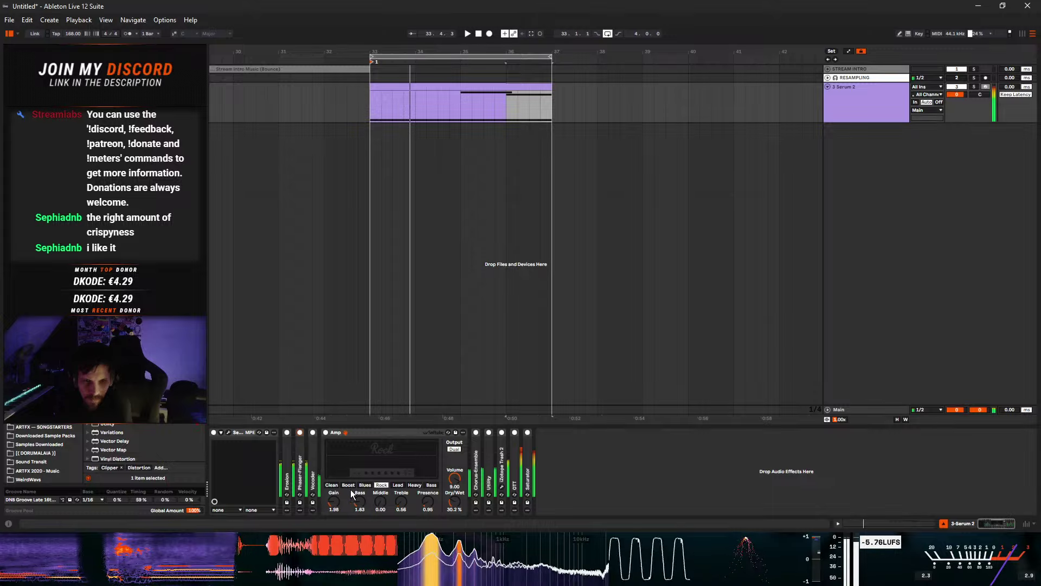
- Audition the Lead, Bass, Blues and Rock models on the Amp
{"action": "left_click", "coordinate": [396, 485]}
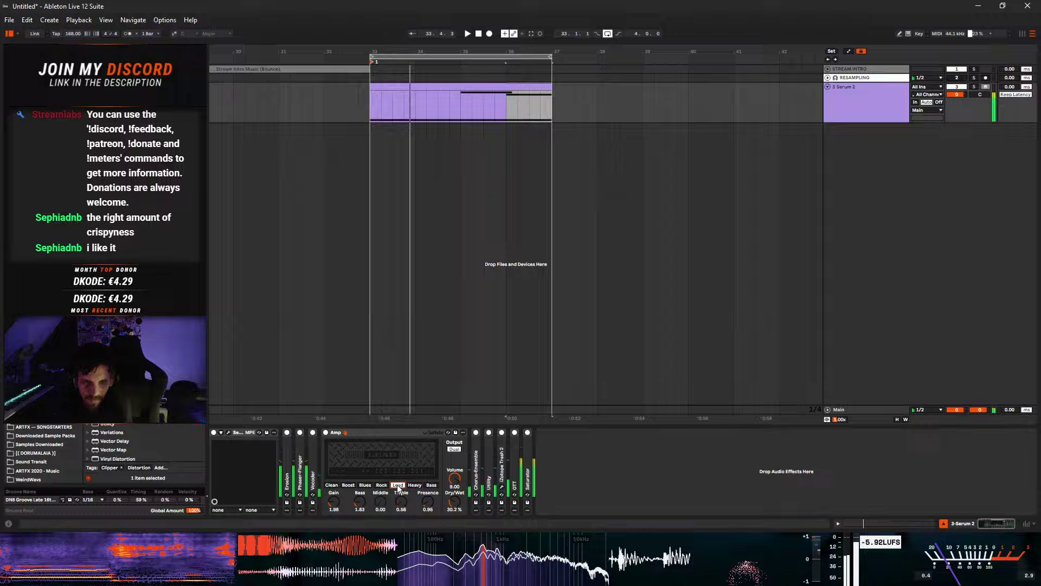
{"action": "left_click", "coordinate": [431, 485]}
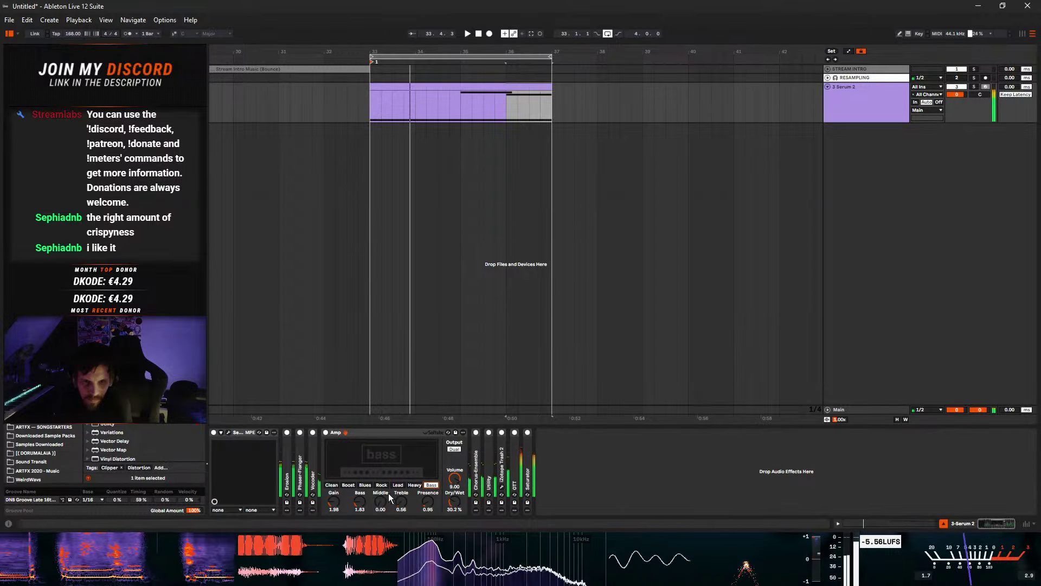
{"action": "left_click", "coordinate": [365, 485]}
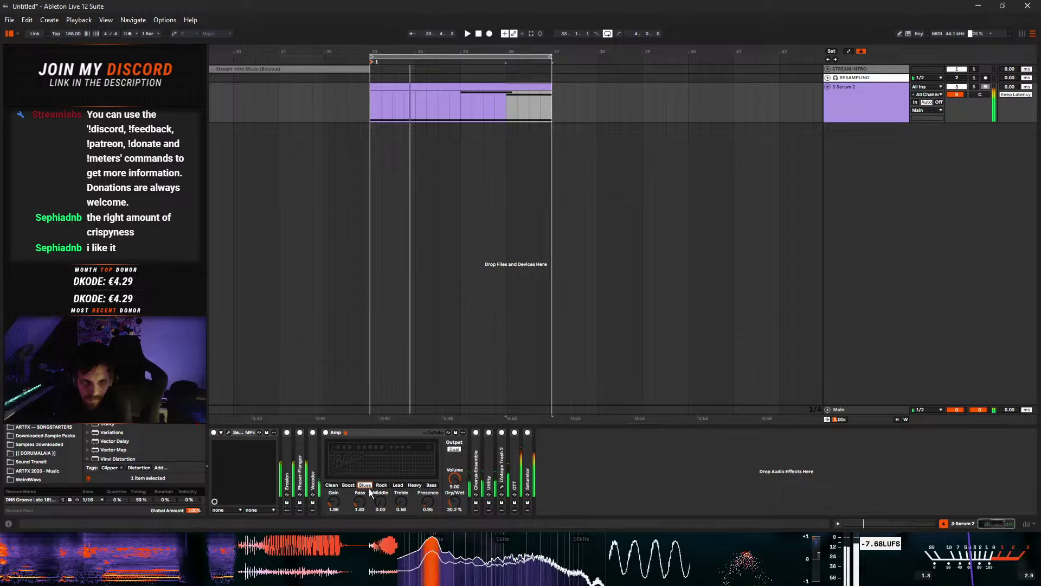
{"action": "left_click", "coordinate": [382, 485]}
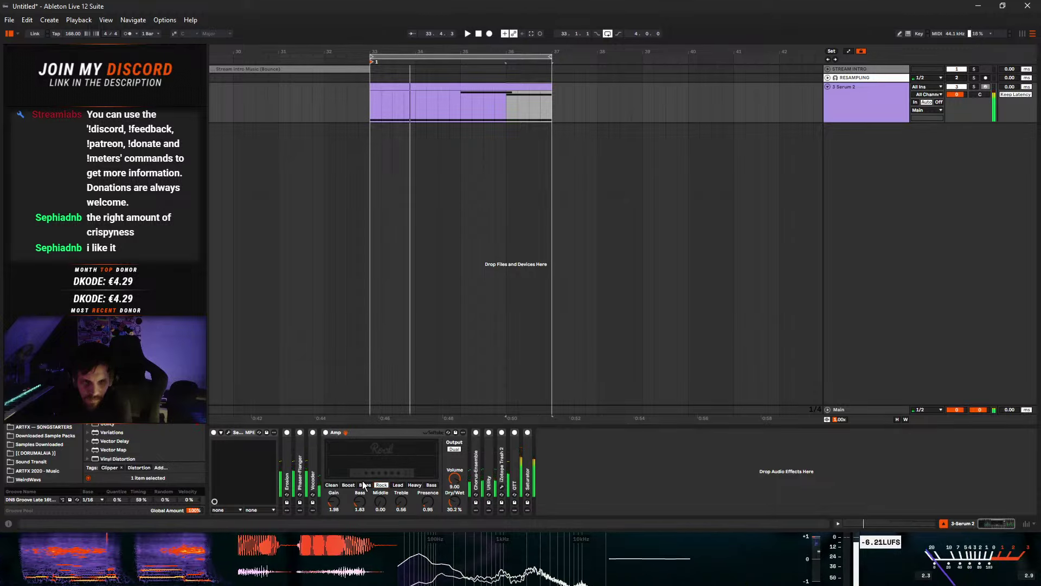
{"action": "left_click", "coordinate": [364, 485]}
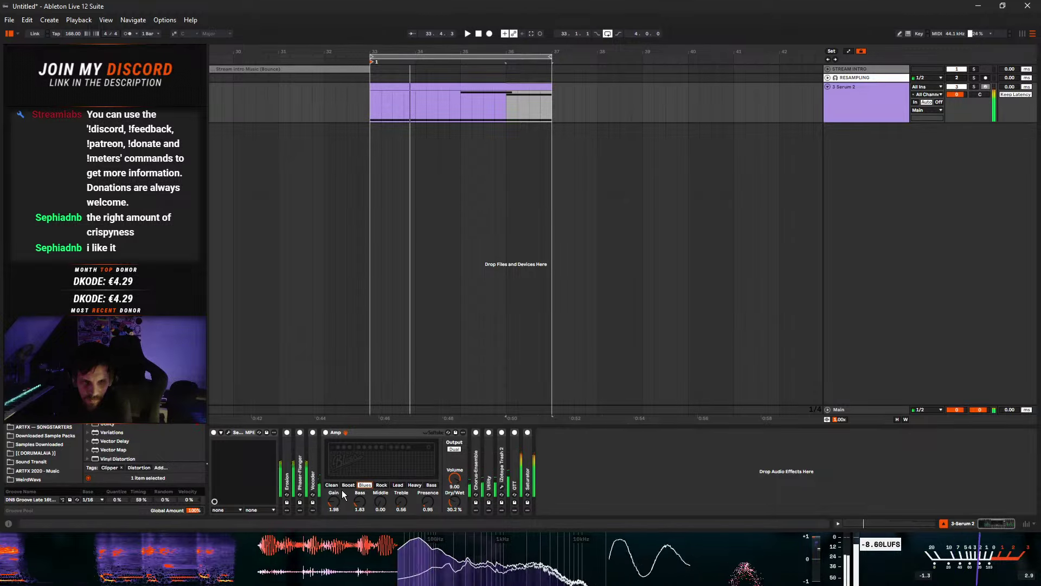
- Turn the Amp's dry/wet down to 0% and switch the Amp off and on again to compare the sound
{"action": "left_click_drag", "start_coordinate": [454, 502], "coordinate": [455, 486]}
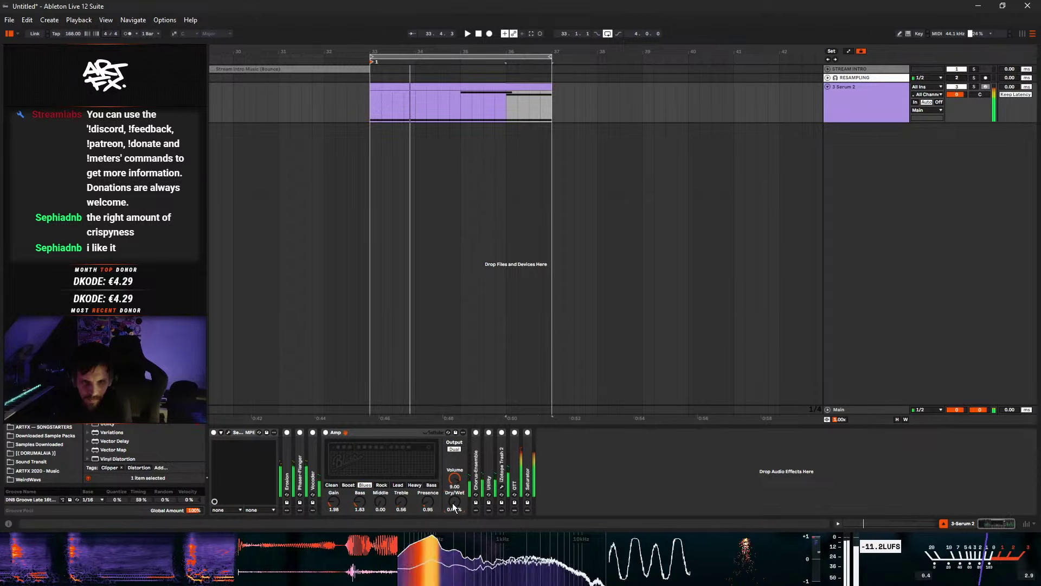
{"action": "left_click", "coordinate": [326, 433]}
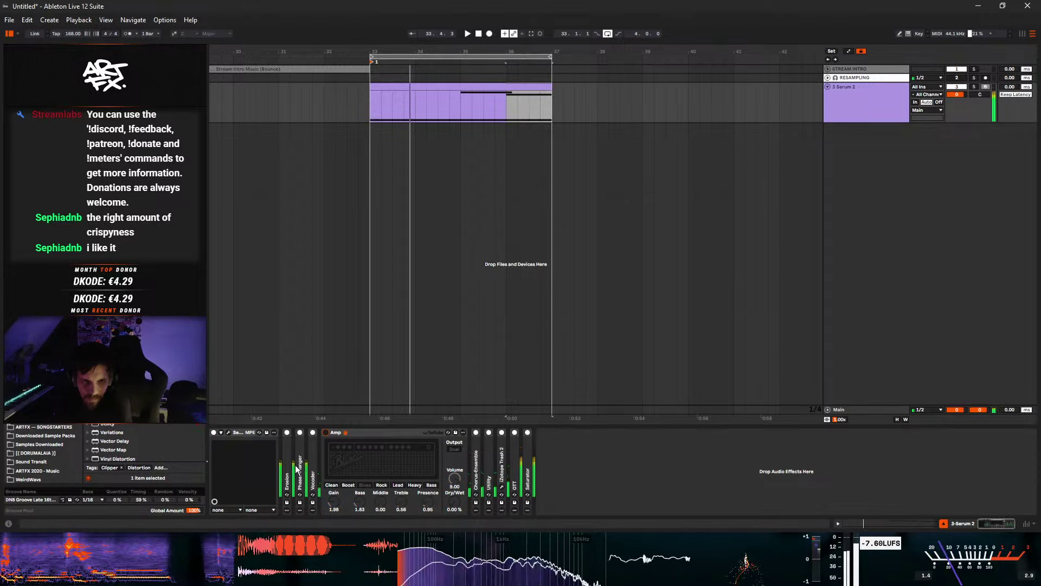
{"action": "left_click", "coordinate": [229, 432]}
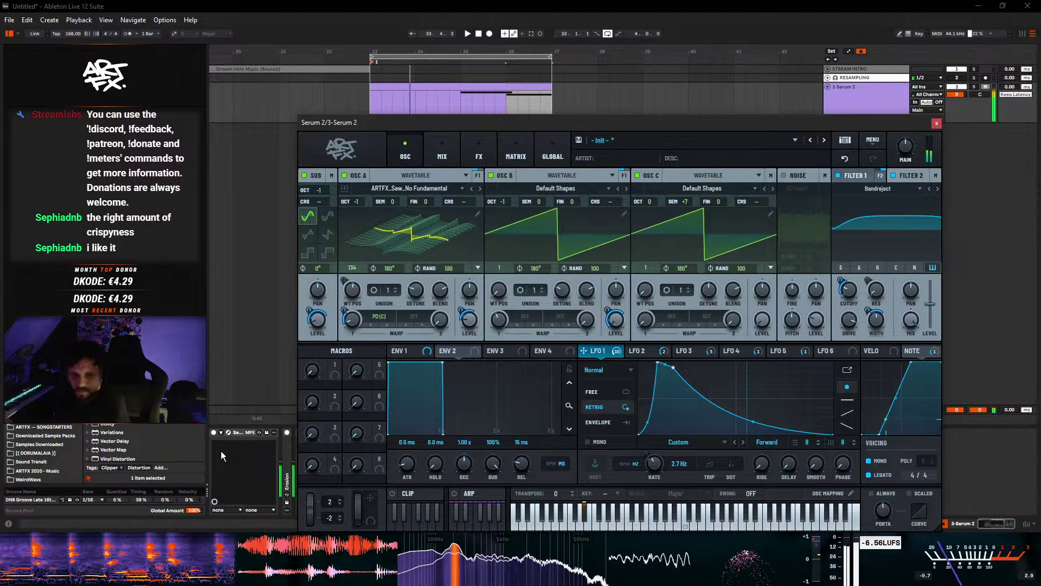
{"action": "left_click", "coordinate": [937, 123]}
{"action": "left_click", "coordinate": [326, 433]}
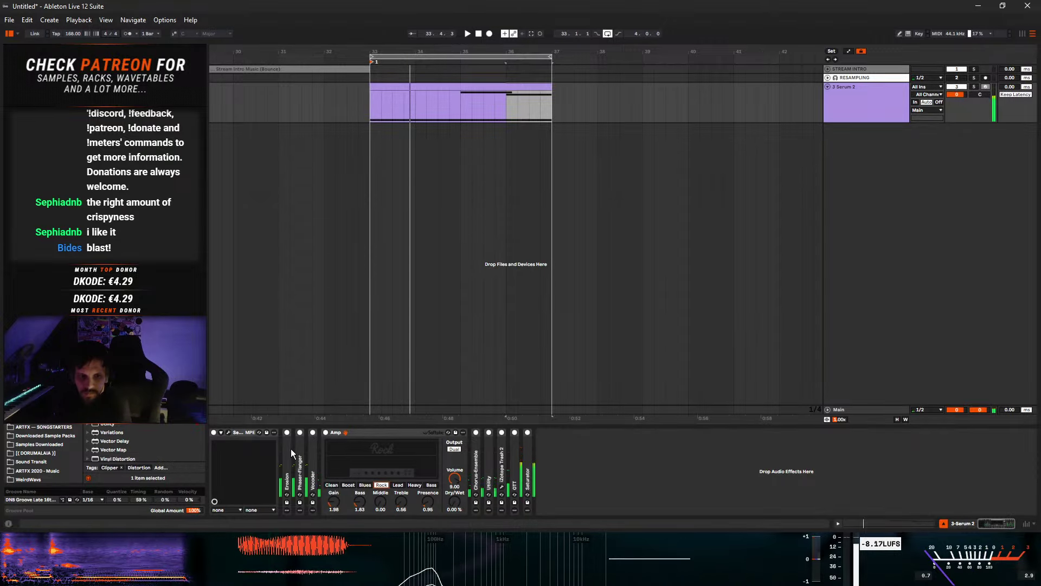
- Set Serum 2's pitch bend range to 24 and -24, and add Pitch Bend as a mod source for LFO 1's rate
{"action": "left_click", "coordinate": [229, 432]}
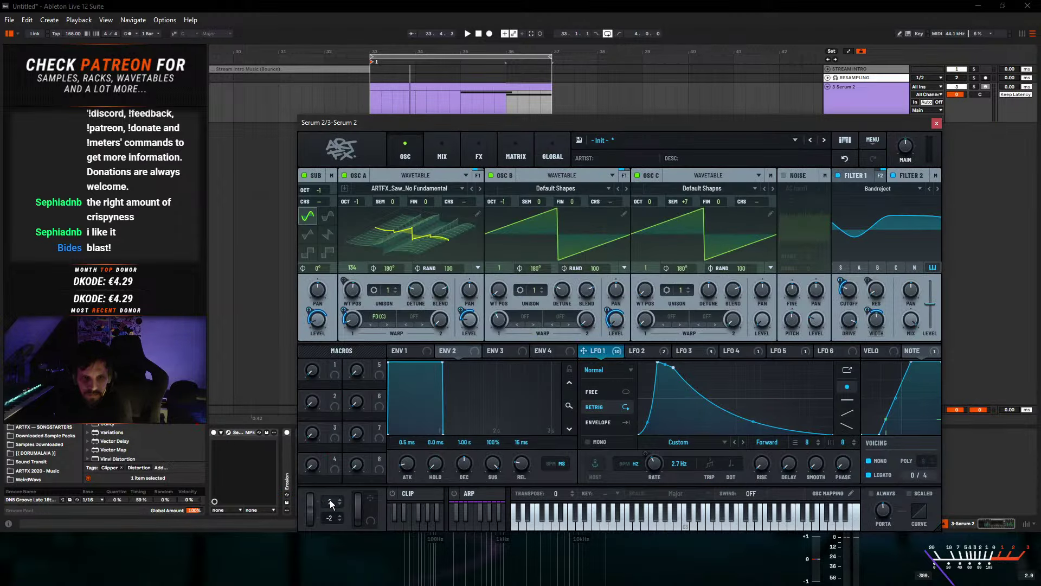
{"action": "left_click_drag", "start_coordinate": [332, 518], "coordinate": [332, 564]}
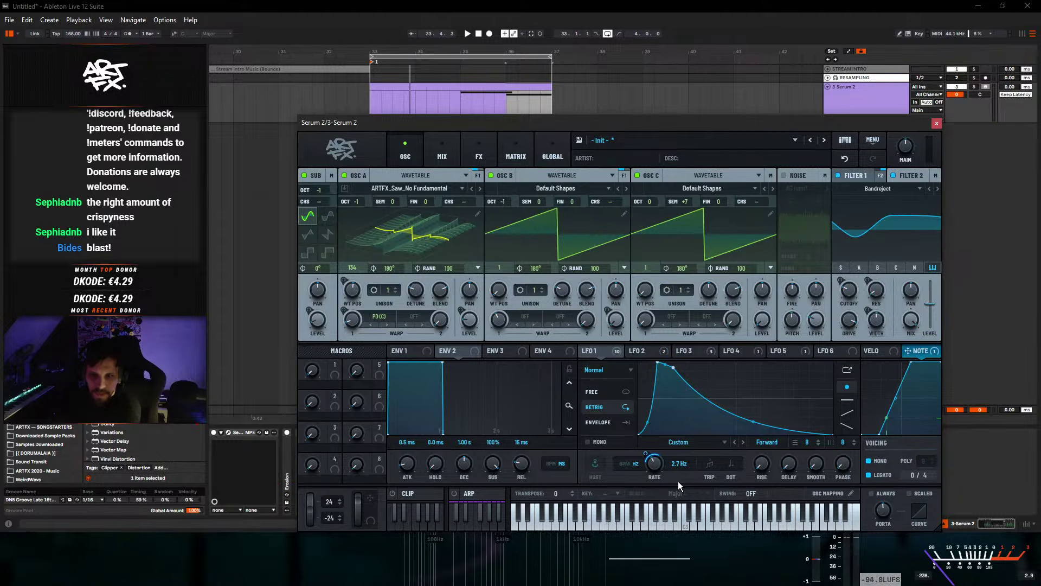
{"action": "right_click", "coordinate": [653, 464]}
{"action": "mouse_move", "coordinate": [708, 359]}
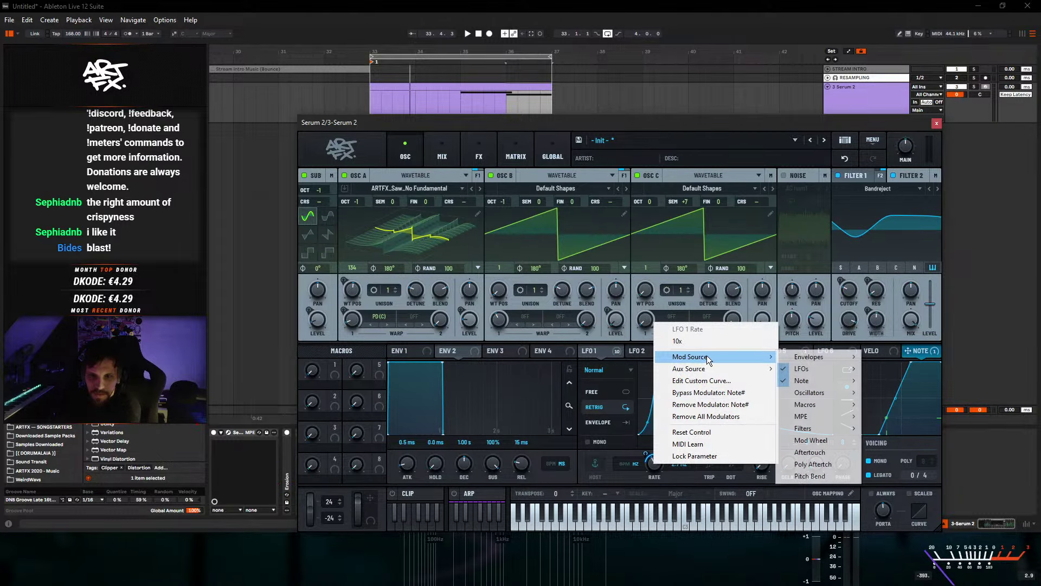
{"action": "left_click", "coordinate": [816, 476]}
- Reduce the Pitch Bend amount on LFO 1 Rate in the modulation matrix and close the Serum 2 window
{"action": "left_click", "coordinate": [516, 154]}
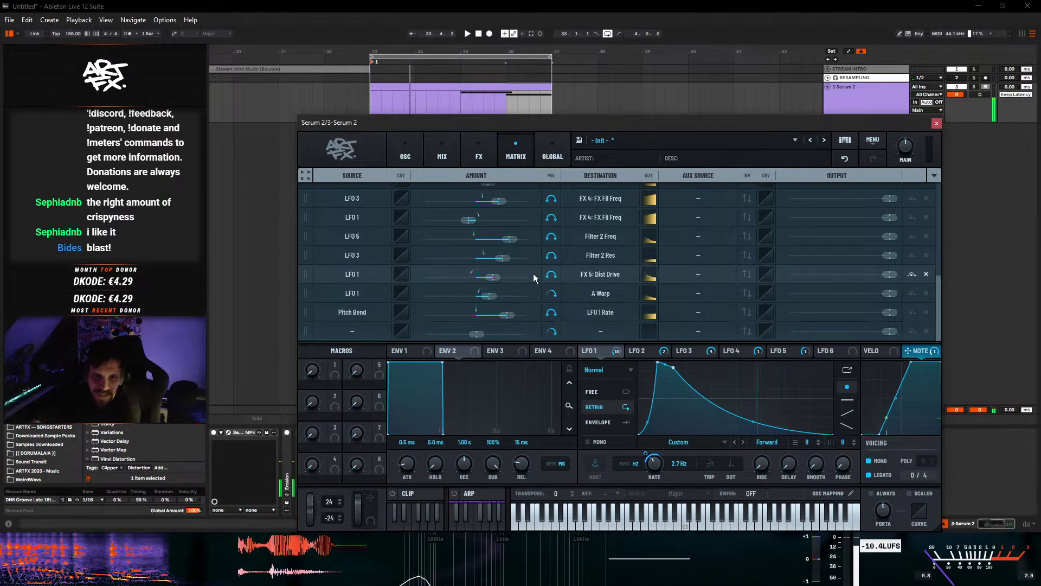
{"action": "left_click_drag", "start_coordinate": [505, 315], "coordinate": [491, 321]}
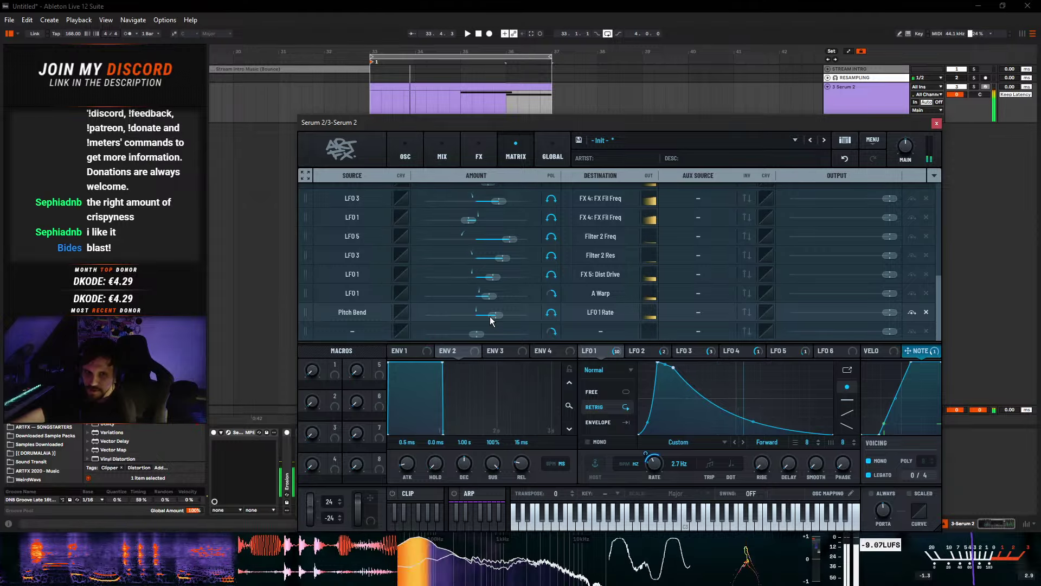
{"action": "left_click_drag", "start_coordinate": [864, 123], "coordinate": [927, 142]}
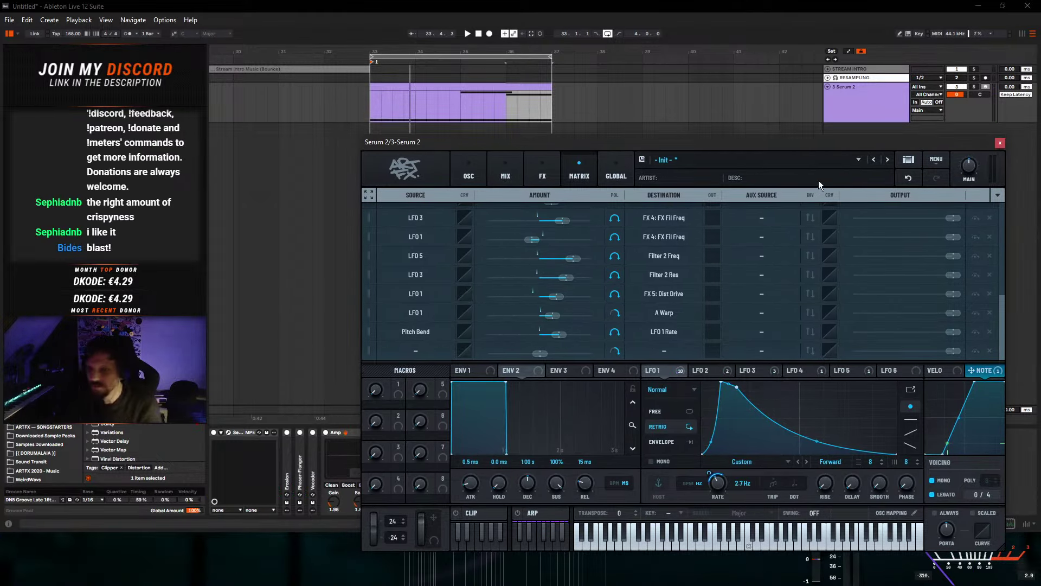
{"action": "left_click", "coordinate": [1000, 143]}
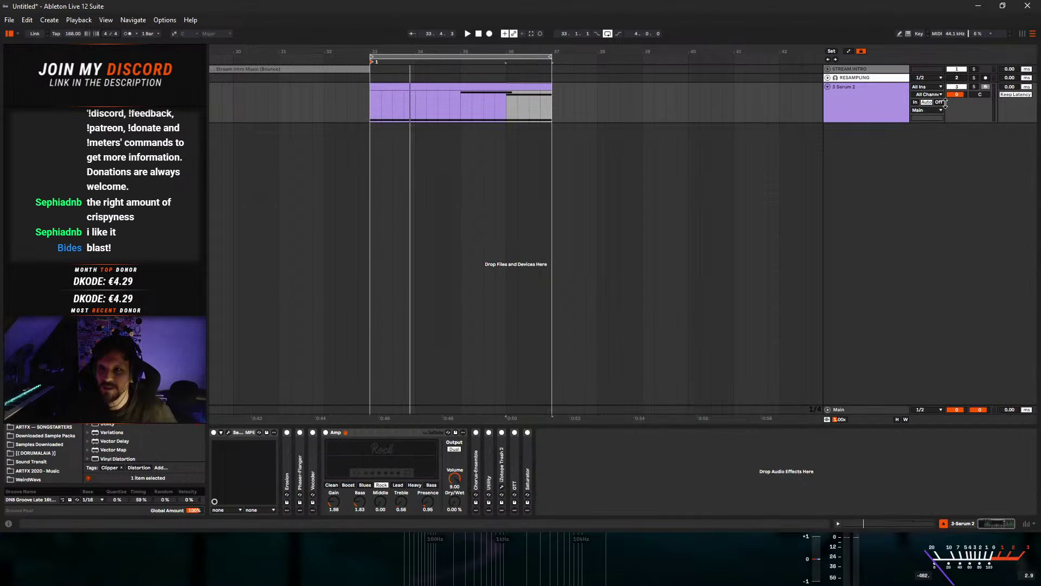
- Collapse the Serum 2 track, fit the whole arrangement in view and load Kontakt onto a new MIDI track
{"action": "left_click", "coordinate": [827, 86]}
{"action": "key", "text": "w"}
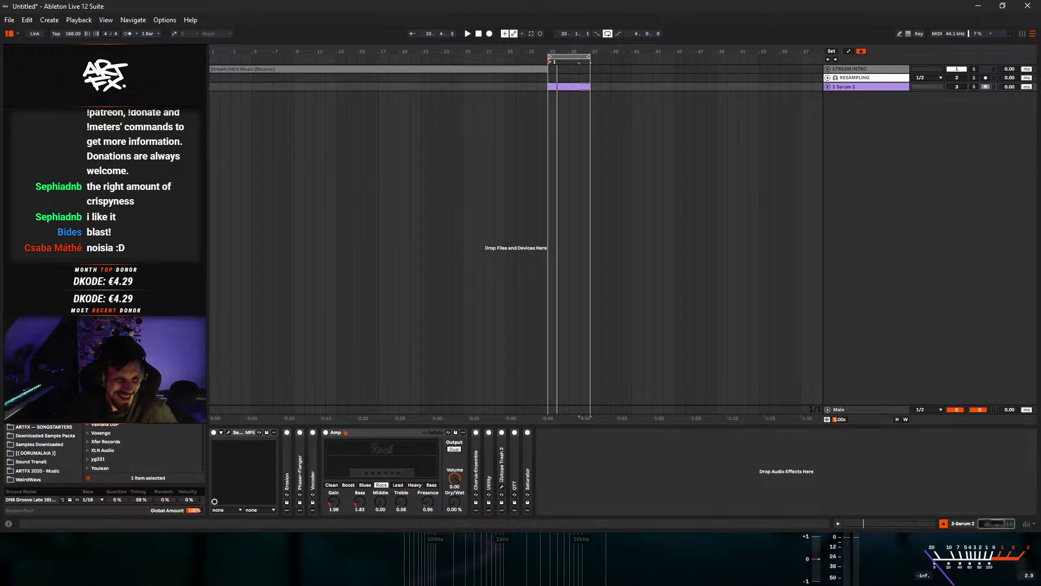
{"action": "scroll", "coordinate": [155, 434], "scroll_direction": "up", "scroll_amount": 5}
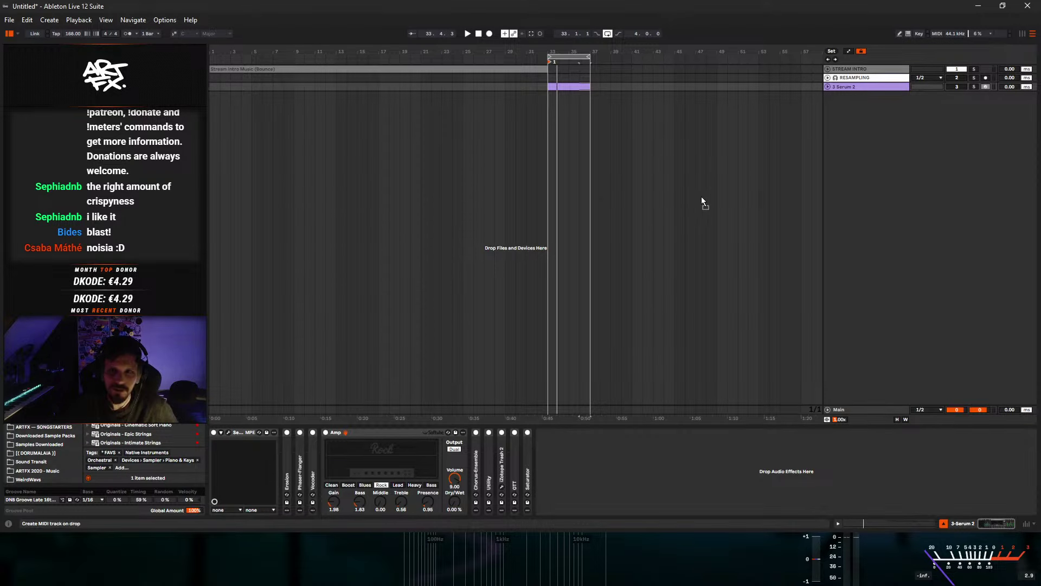
{"action": "left_click_drag", "start_coordinate": [702, 197], "coordinate": [702, 197]}
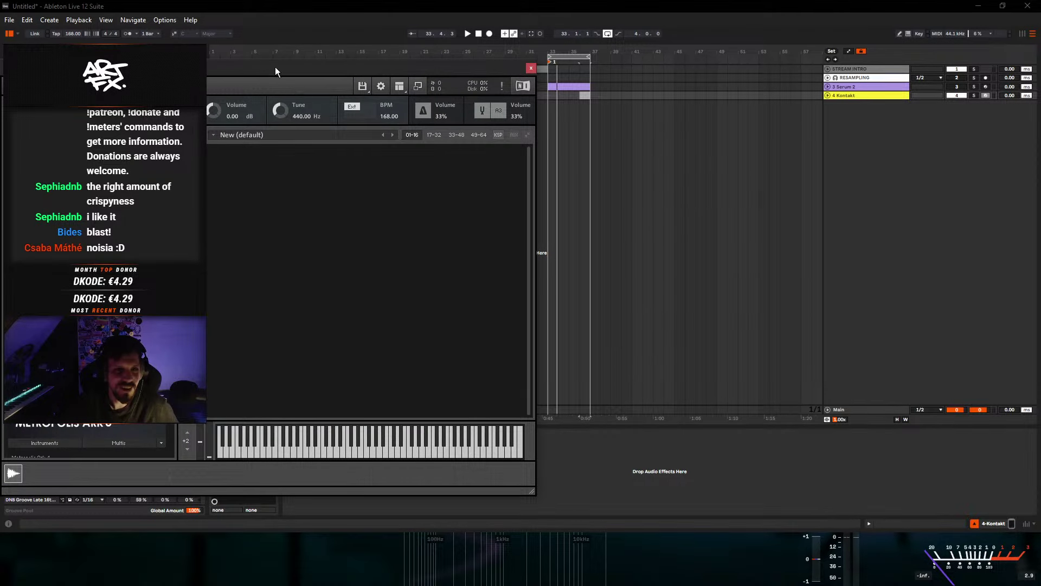
- Load I Violins - Textures 2 from the Intimate Textures library into Kontakt
{"action": "left_click_drag", "start_coordinate": [275, 67], "coordinate": [516, 70]}
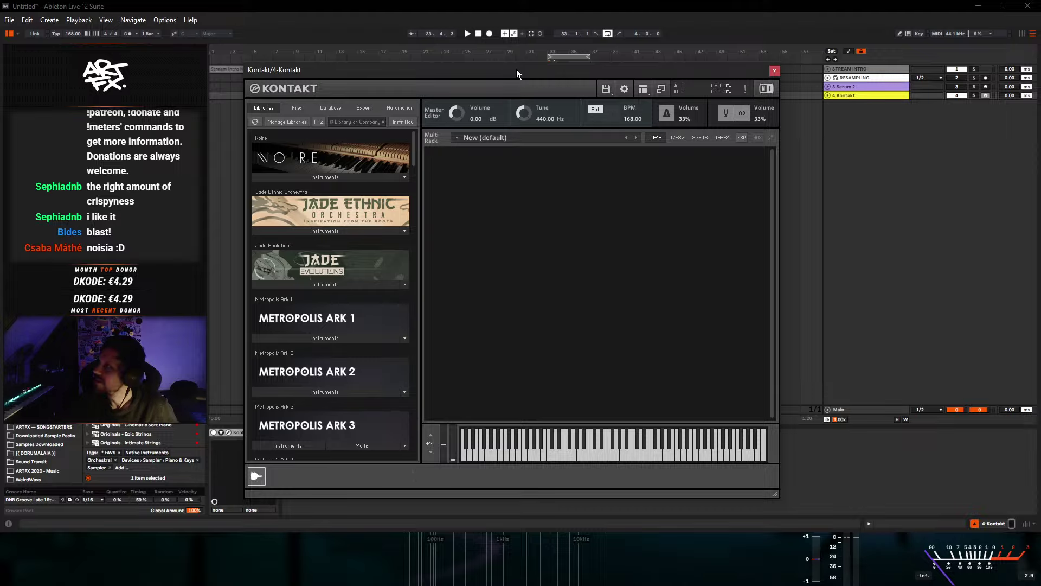
{"action": "scroll", "coordinate": [369, 352], "scroll_direction": "down", "scroll_amount": 10}
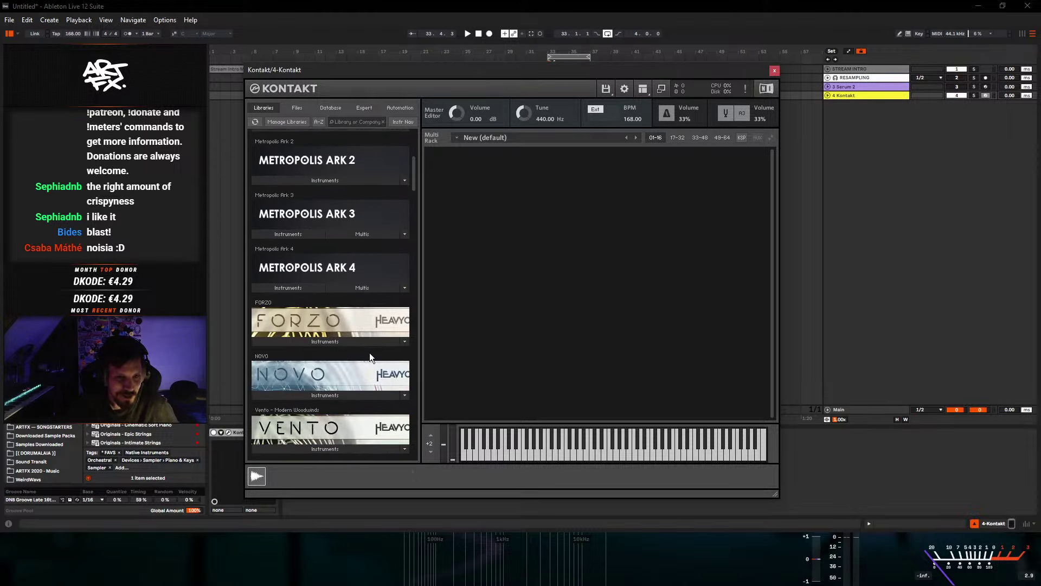
{"action": "scroll", "coordinate": [369, 353], "scroll_direction": "down", "scroll_amount": 1}
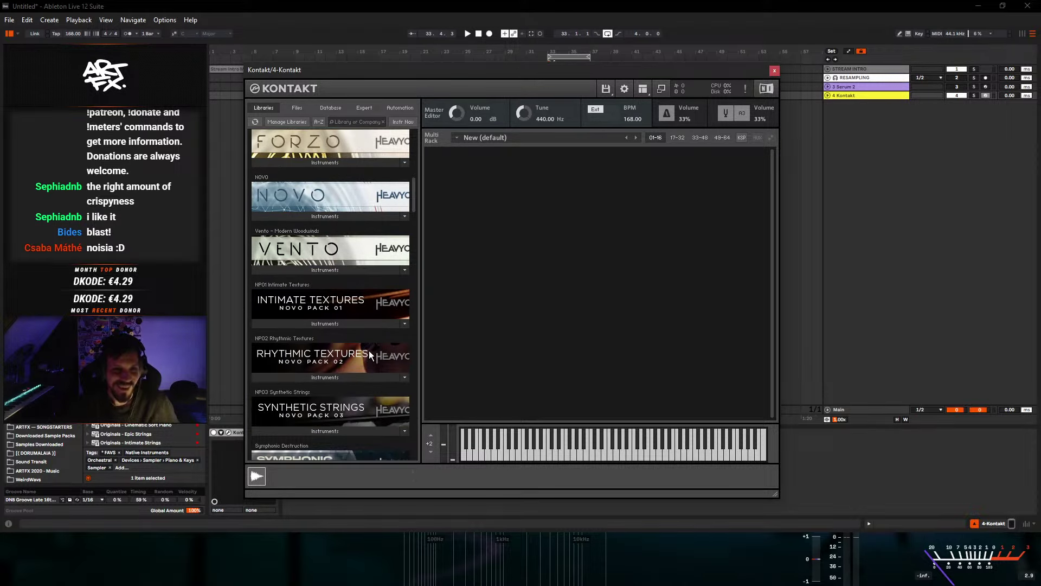
{"action": "left_click", "coordinate": [315, 324]}
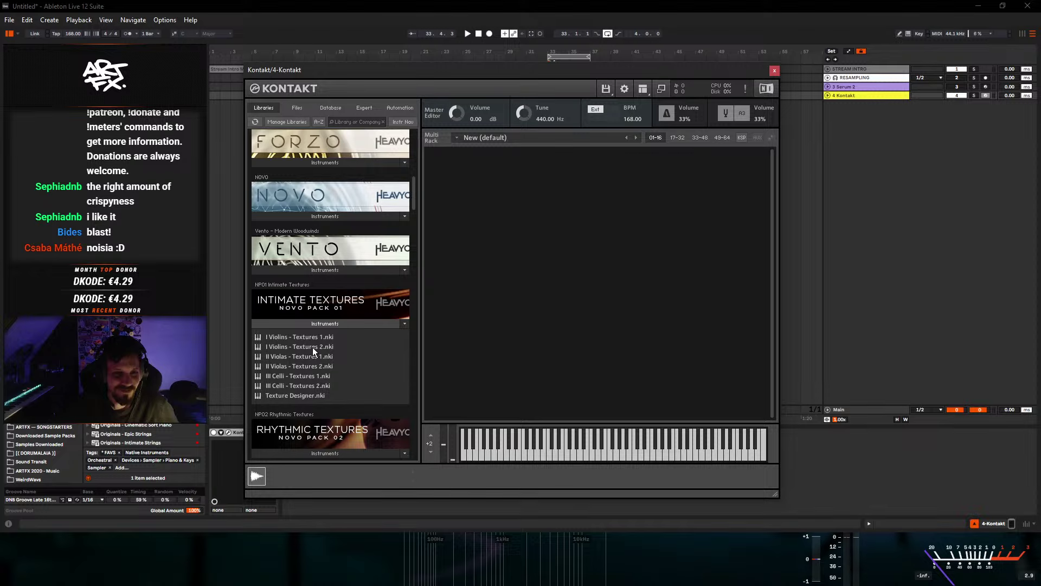
{"action": "double_click", "coordinate": [313, 346]}
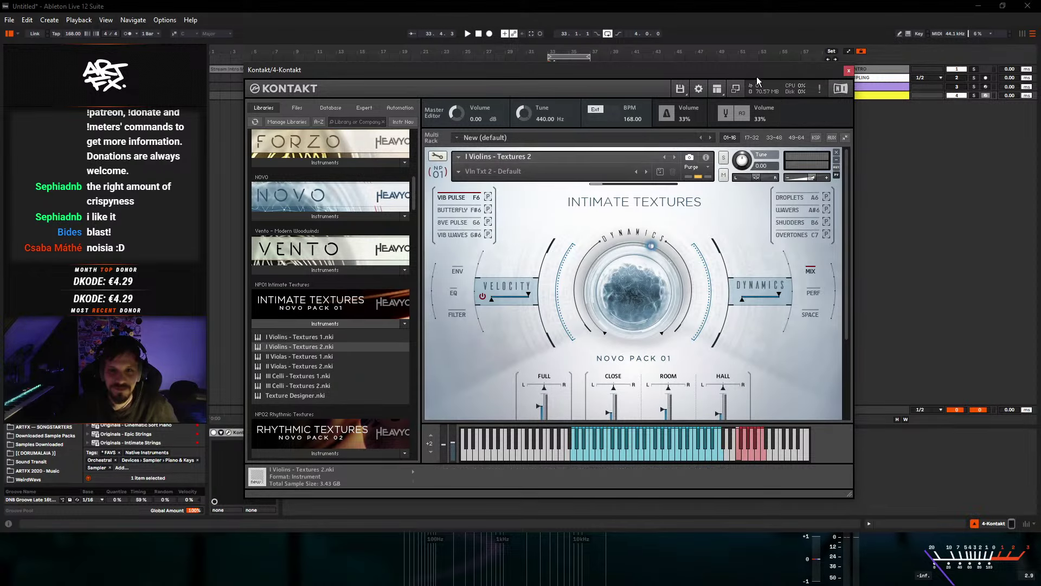
- Reduce Kontakt to its compact view, try the 8VE Pulse articulation and select Butterfly for the violins
{"action": "left_click", "coordinate": [735, 88]}
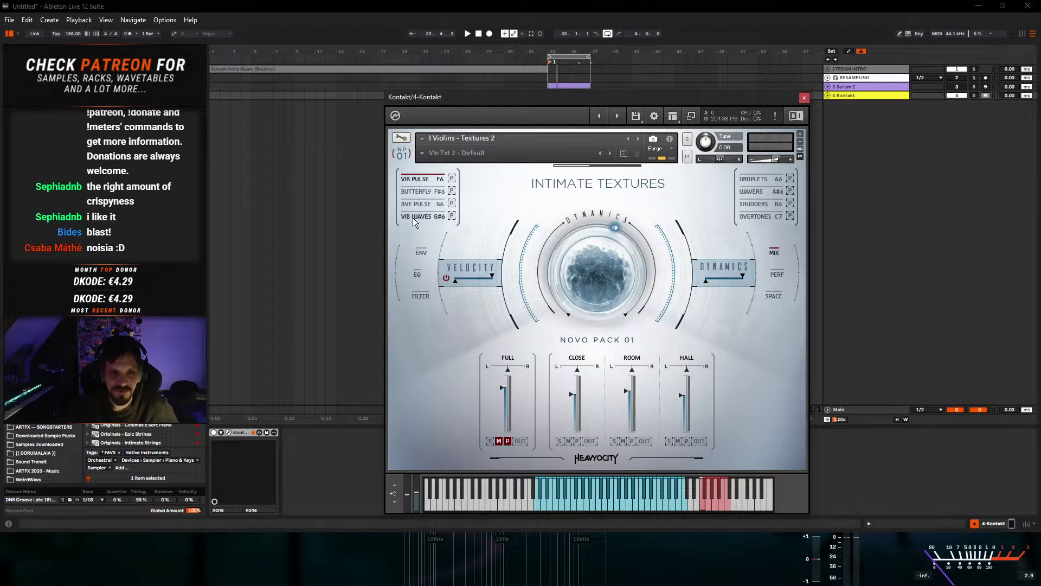
{"action": "left_click", "coordinate": [414, 204]}
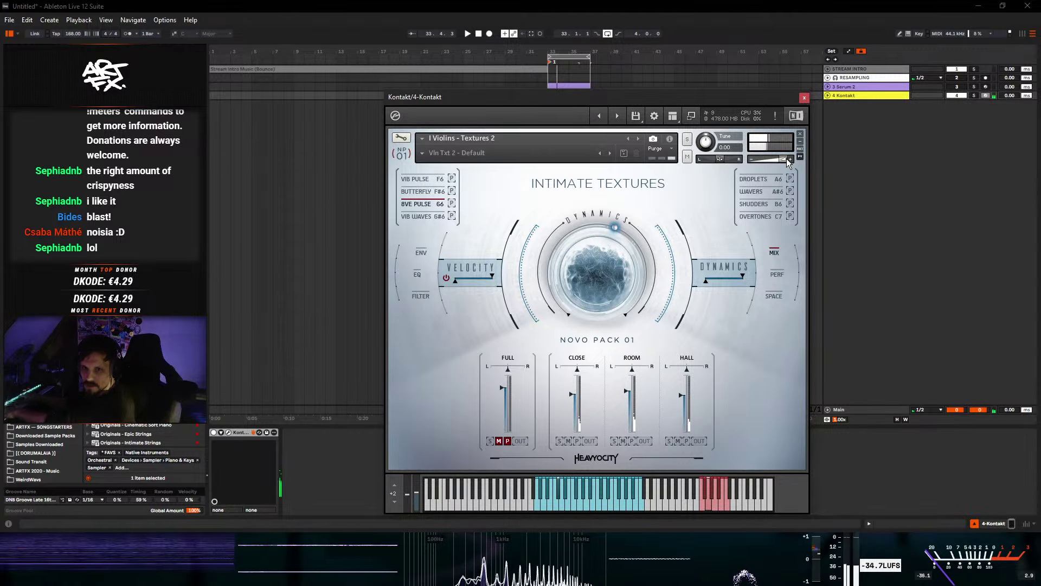
{"action": "left_click", "coordinate": [410, 197]}
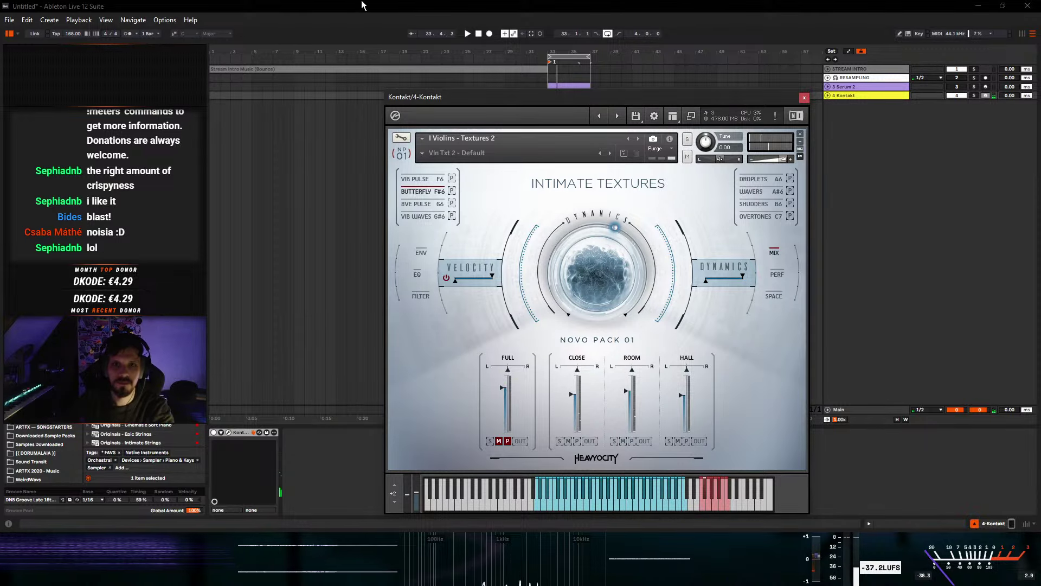
{"action": "left_click", "coordinate": [804, 98]}
- Capture the played violin notes into a MIDI clip on the expanded Kontakt track and open the clip's notes
{"action": "left_click", "coordinate": [848, 95]}
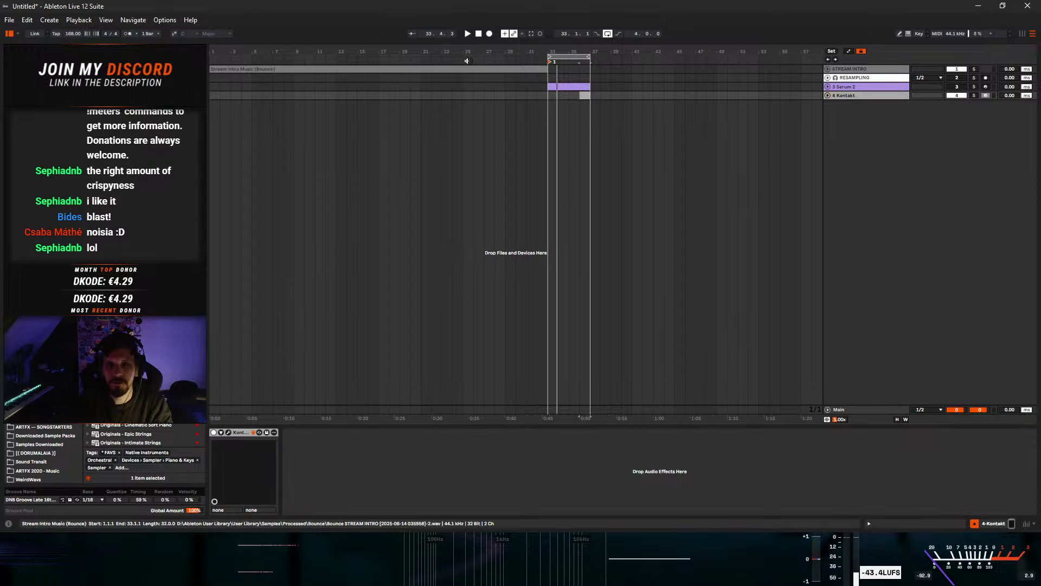
{"action": "left_click", "coordinate": [827, 96]}
{"action": "left_click", "coordinate": [605, 95]}
{"action": "left_click_drag", "start_coordinate": [604, 95], "coordinate": [580, 95]}
{"action": "double_click", "coordinate": [602, 96]}
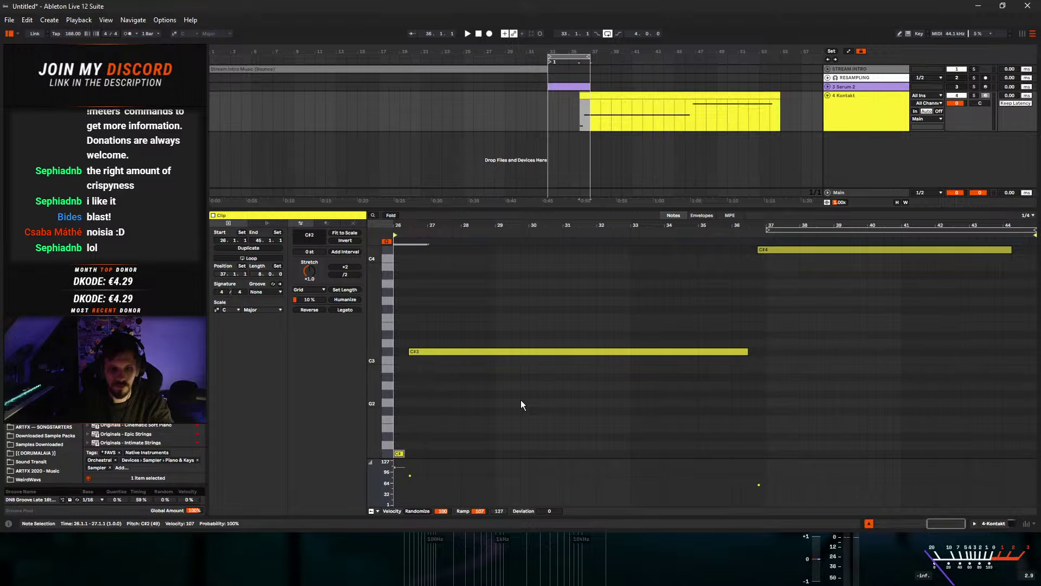
- Move the violin clip four bars later, to bar 40, and bounce it to a new track
{"action": "left_click_drag", "start_coordinate": [624, 98], "coordinate": [665, 99]}
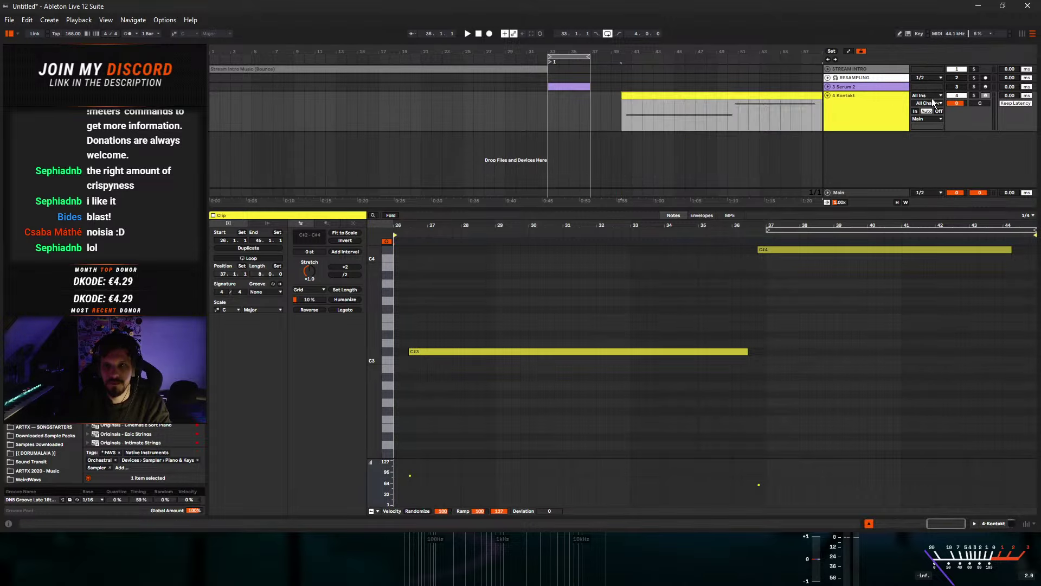
{"action": "right_click", "coordinate": [710, 99]}
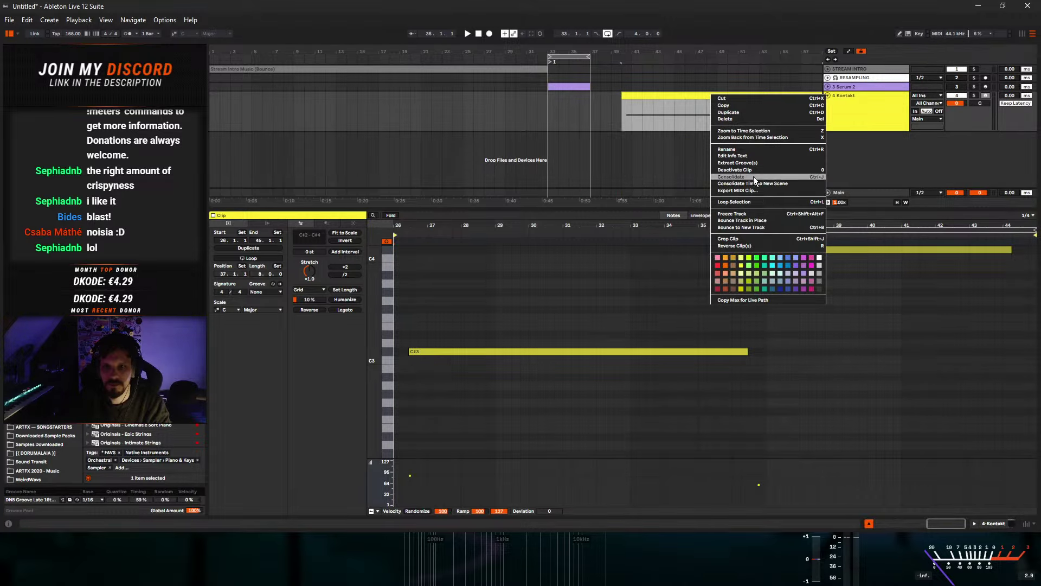
{"action": "left_click", "coordinate": [740, 227]}
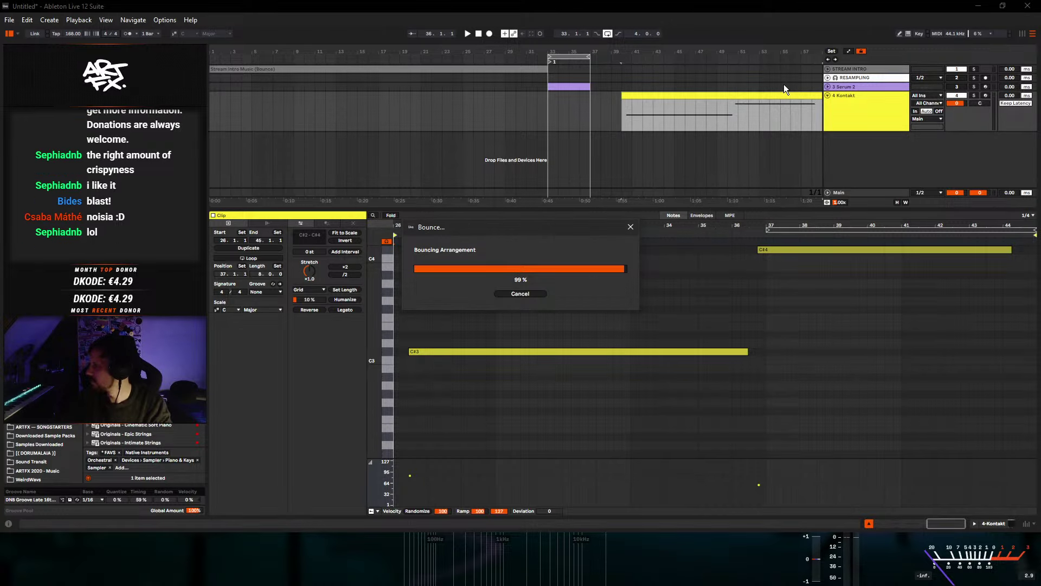
- Load the Current synthesizer onto a new track below the bounced violin audio and show its Granular engine
{"action": "left_click", "coordinate": [720, 135]}
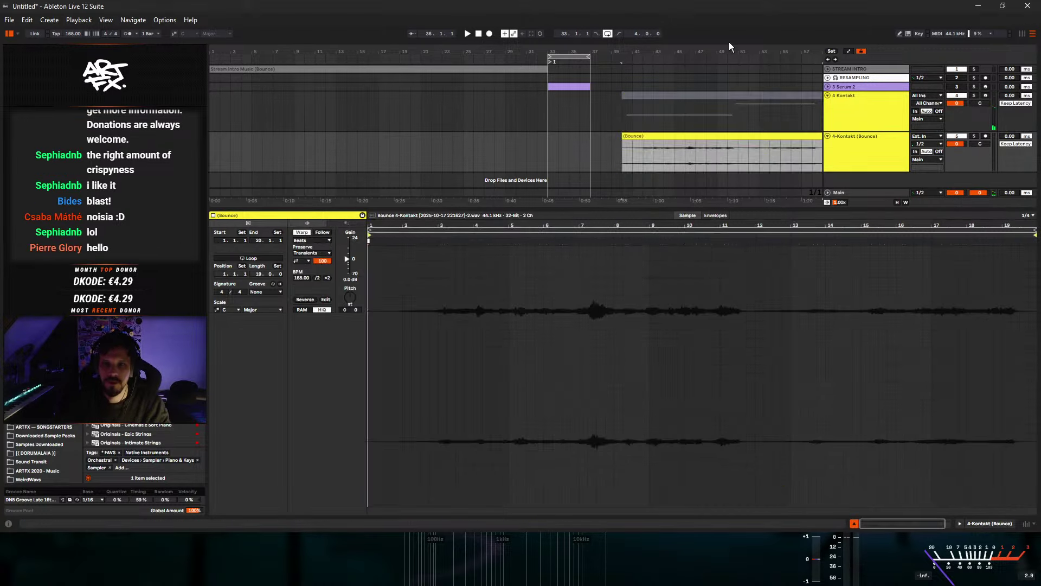
{"action": "key", "text": "minus"}
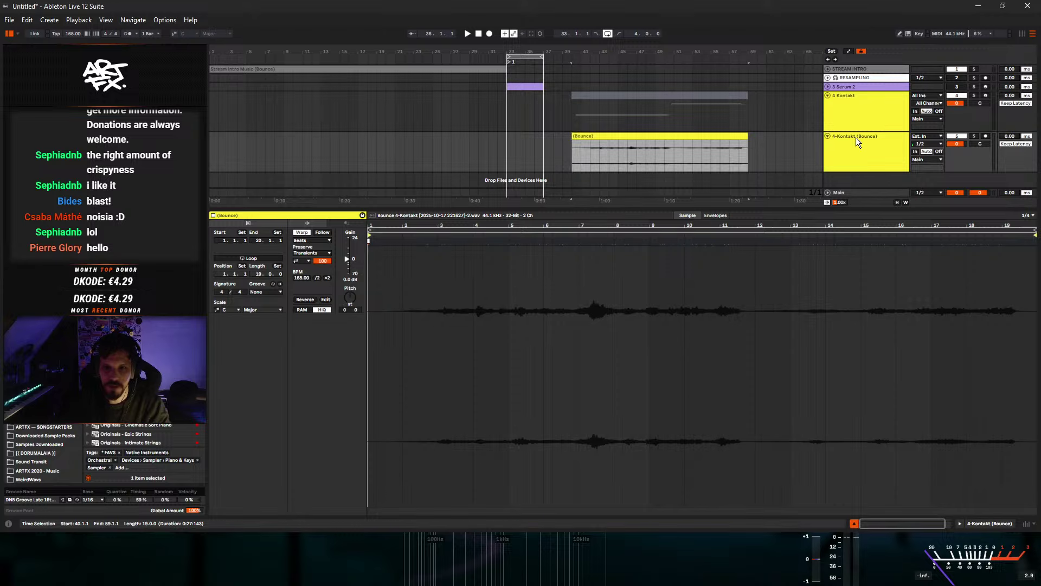
{"action": "left_click", "coordinate": [871, 264]}
{"action": "left_click", "coordinate": [969, 522]}
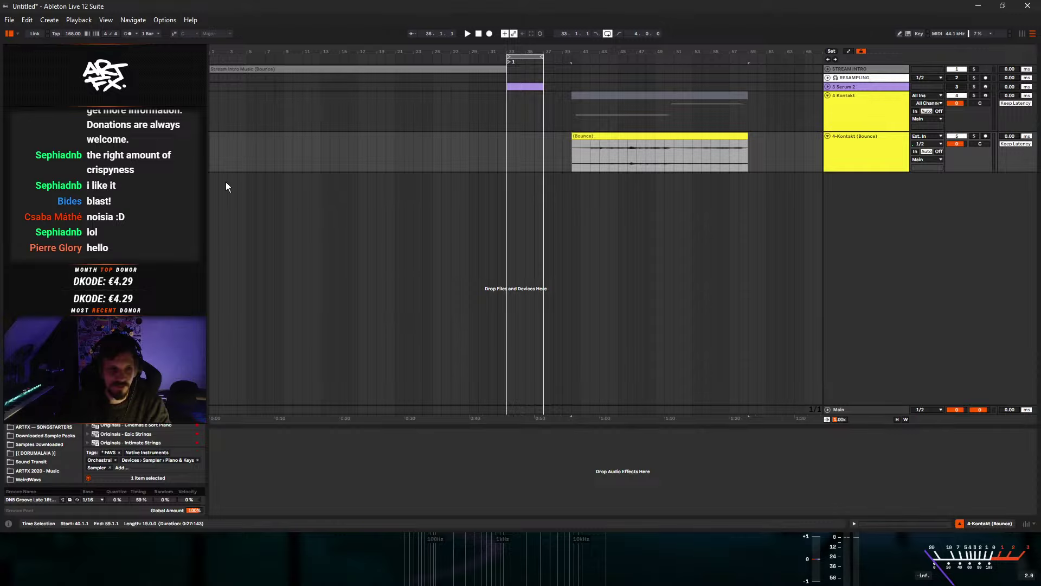
{"action": "scroll", "coordinate": [144, 436], "scroll_direction": "up", "scroll_amount": 5}
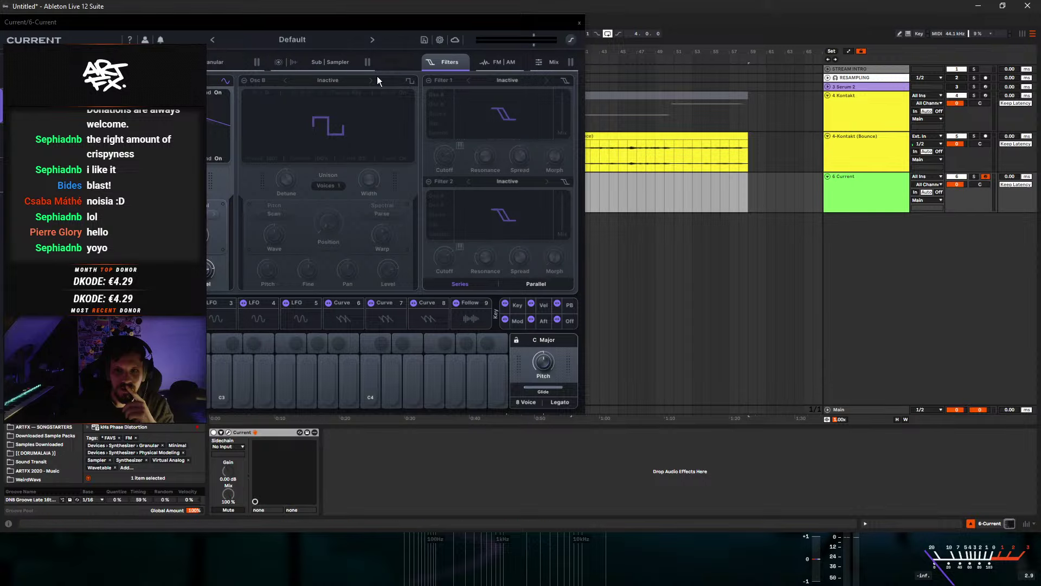
{"action": "left_click", "coordinate": [217, 62]}
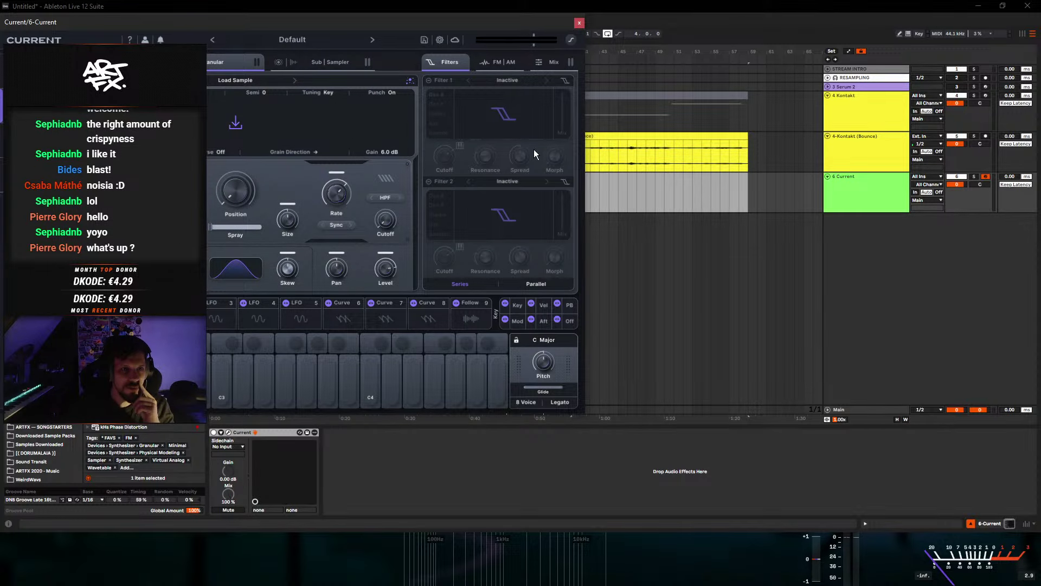
- Load the bounced violin clip into the Granular engine with 11.3 dB gain and mute the clip's track
{"action": "left_click_drag", "start_coordinate": [667, 152], "coordinate": [208, 144]}
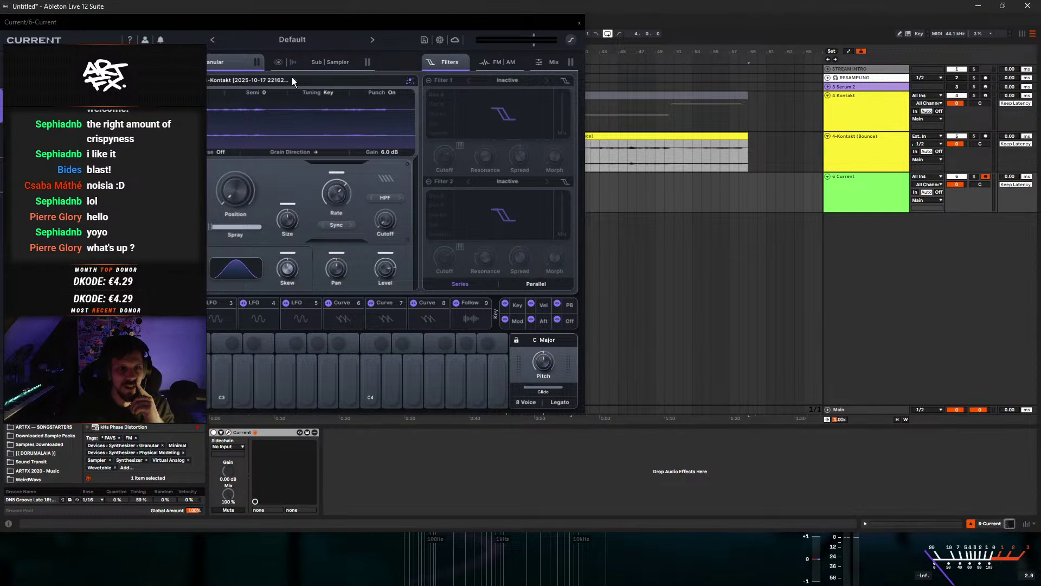
{"action": "left_click_drag", "start_coordinate": [391, 152], "coordinate": [394, 148]}
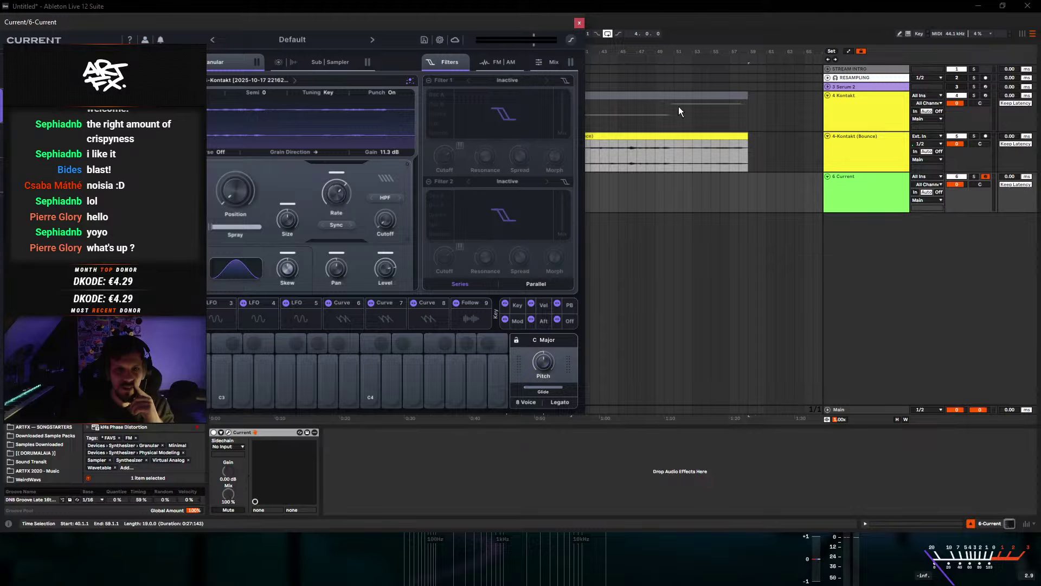
{"action": "left_click", "coordinate": [963, 139]}
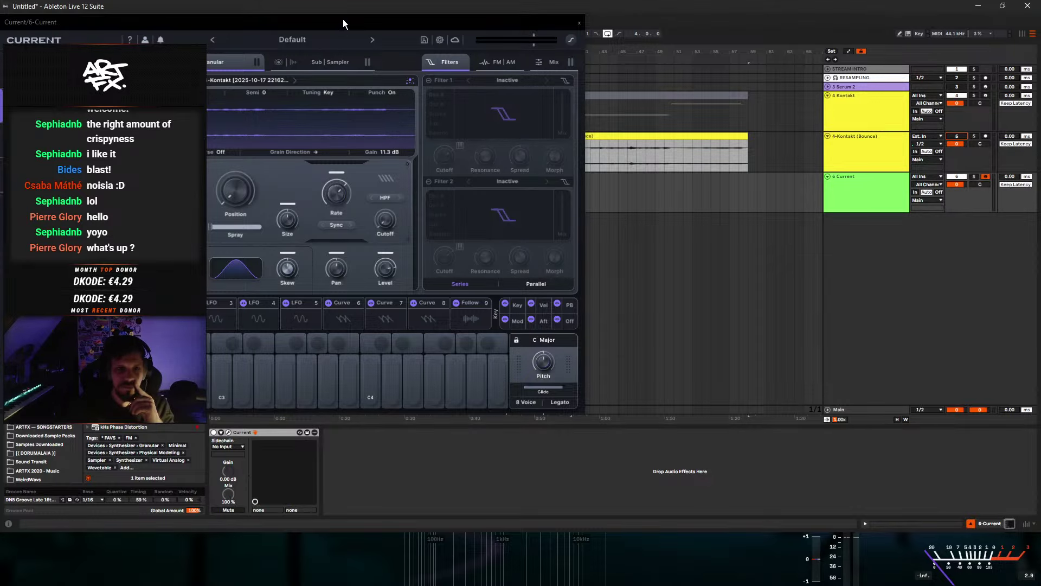
- Set Current's amp envelope to an attack of about 2 seconds and a long release
{"action": "left_click_drag", "start_coordinate": [343, 23], "coordinate": [630, 97]}
{"action": "left_click", "coordinate": [382, 398]}
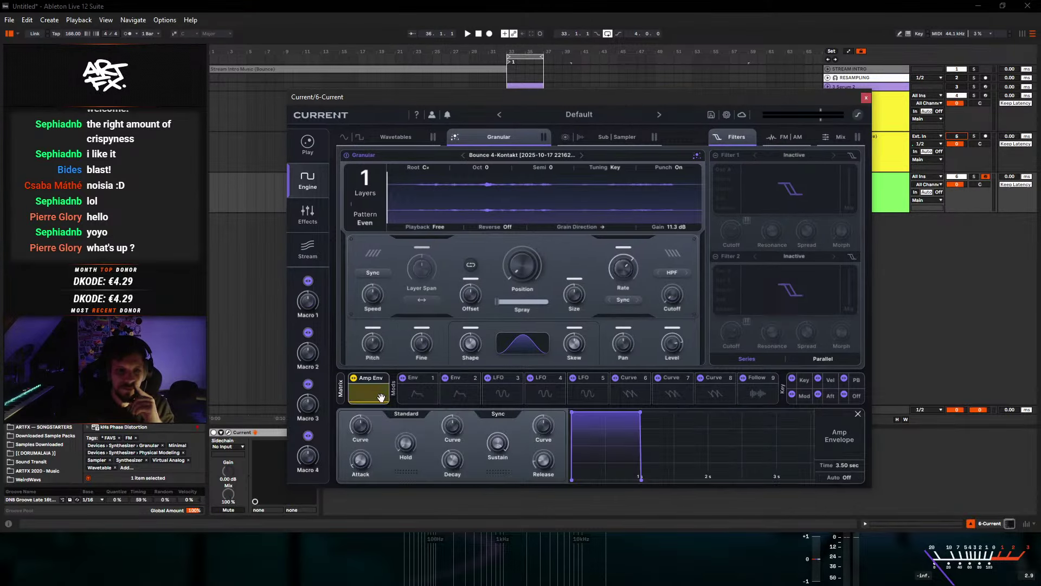
{"action": "left_click_drag", "start_coordinate": [360, 460], "coordinate": [373, 424]}
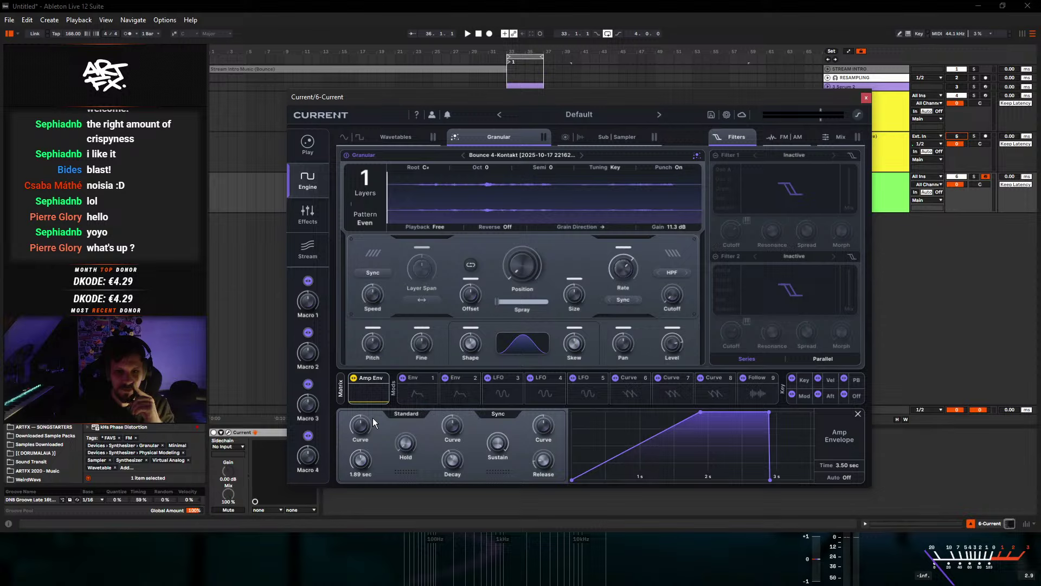
{"action": "left_click_drag", "start_coordinate": [542, 461], "coordinate": [554, 424]}
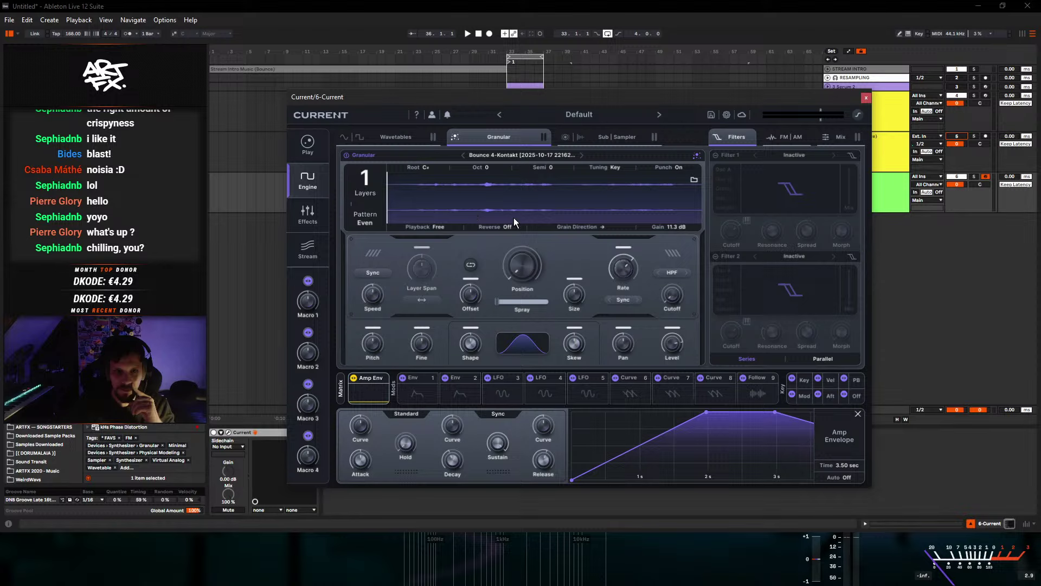
- Set the granular engine to 4 layers, position near the sample's middle, maximum spray and 200% grain size
{"action": "left_click_drag", "start_coordinate": [406, 192], "coordinate": [523, 204]}
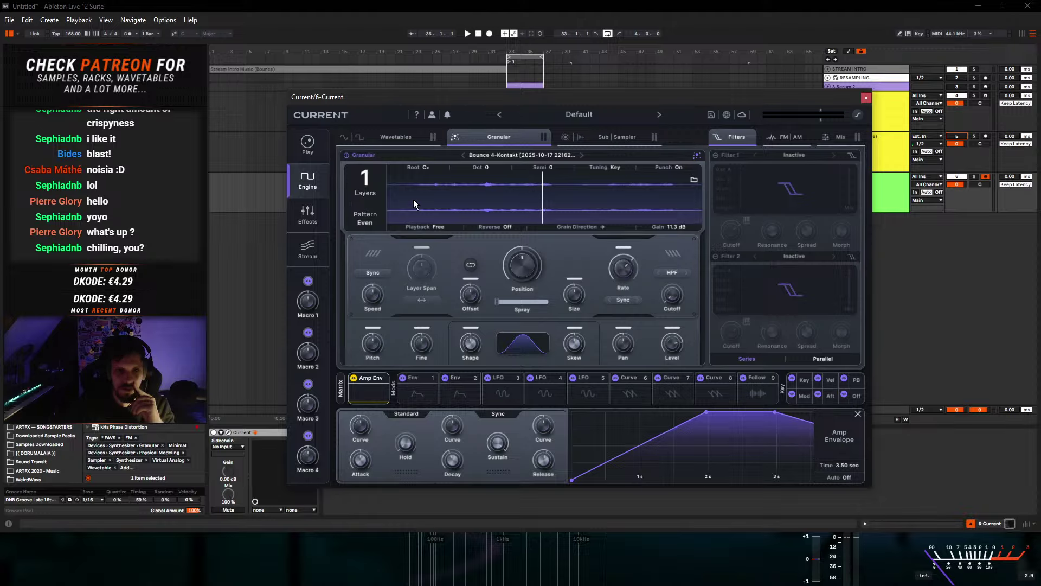
{"action": "left_click_drag", "start_coordinate": [365, 179], "coordinate": [375, 134]}
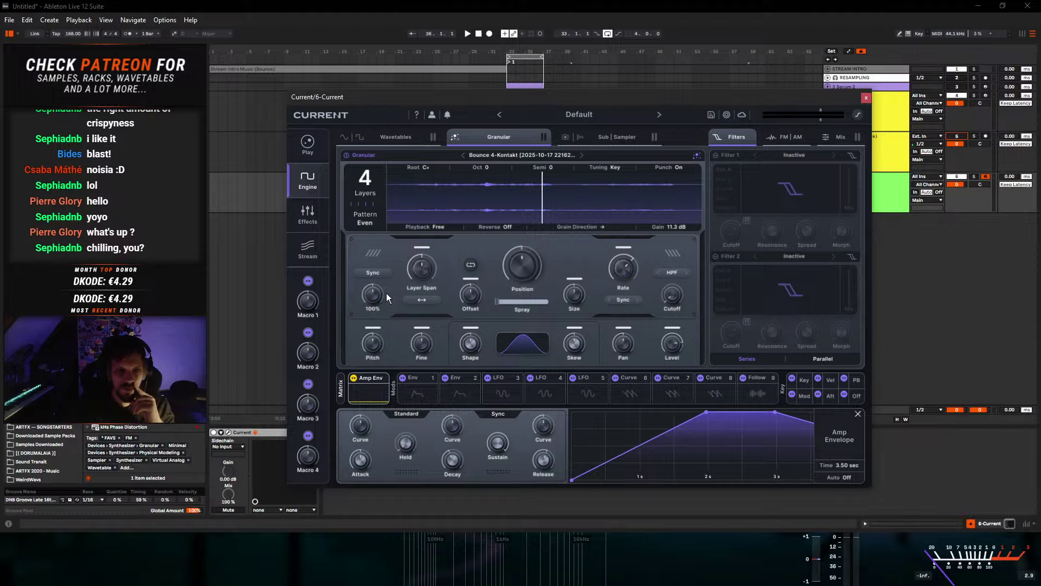
{"action": "left_click_drag", "start_coordinate": [519, 301], "coordinate": [606, 304]}
{"action": "mouse_move", "coordinate": [580, 298]}
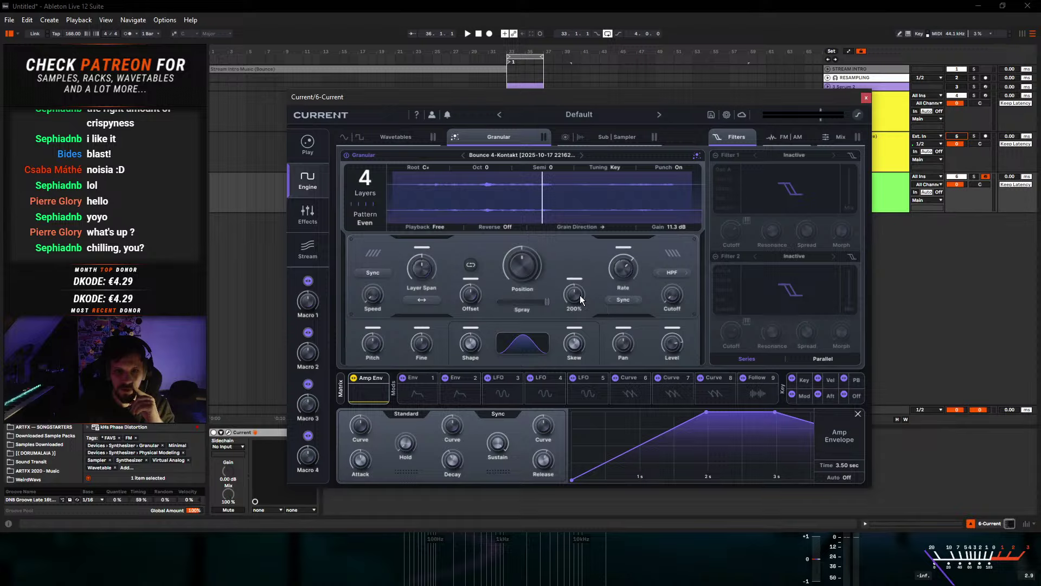
{"action": "mouse_move", "coordinate": [623, 271]}
{"action": "mouse_move", "coordinate": [491, 349]}
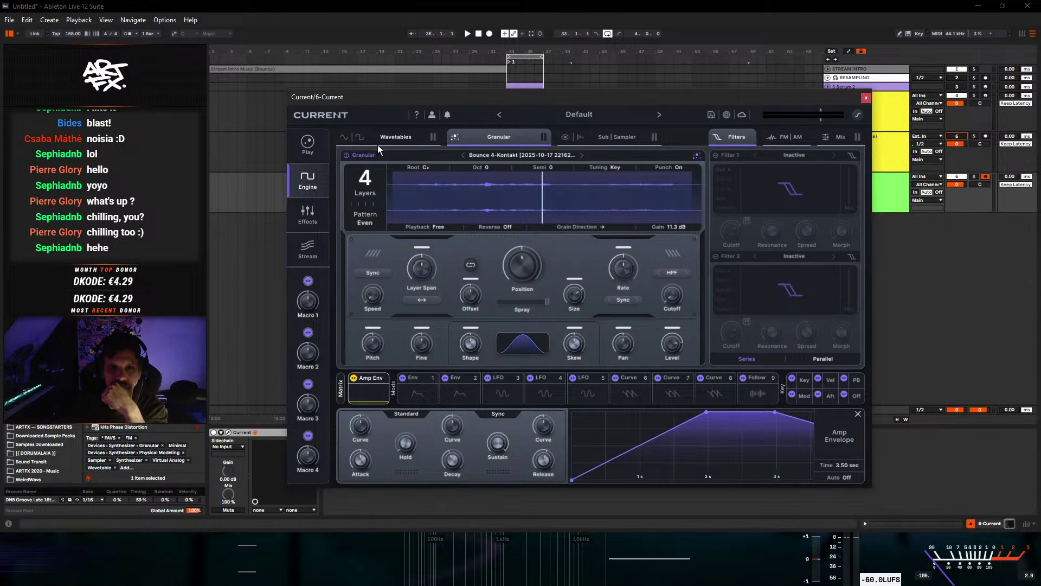
- Enable wavetable Osc A with Saw Square Sine and filter it through Filter 1 as LP 12 with a lowered cutoff
{"action": "left_click", "coordinate": [396, 137]}
{"action": "left_click", "coordinate": [344, 137]}
{"action": "mouse_move", "coordinate": [427, 307]}
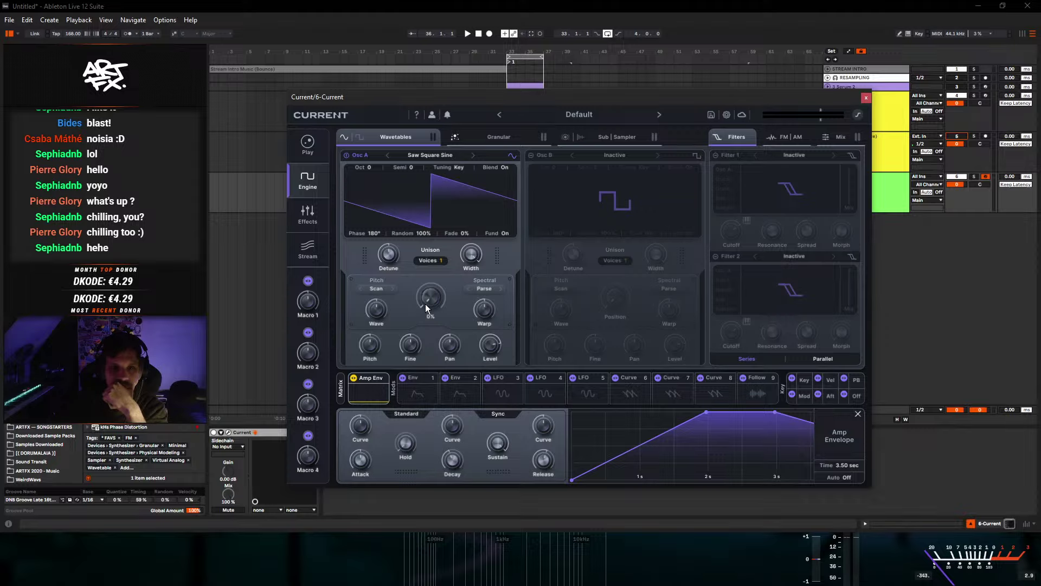
{"action": "left_click", "coordinate": [760, 185]}
{"action": "left_click_drag", "start_coordinate": [731, 230], "coordinate": [730, 297]}
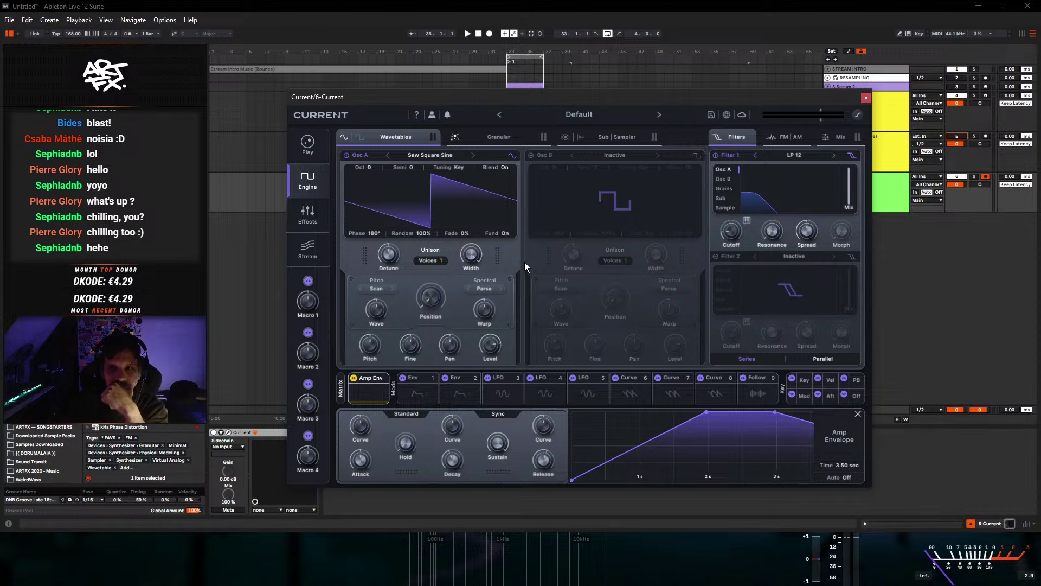
- Modulate Filter 1's cutoff with Env 1, giving the envelope a slow attack, a long release and automatic time scaling
{"action": "left_click", "coordinate": [404, 375]}
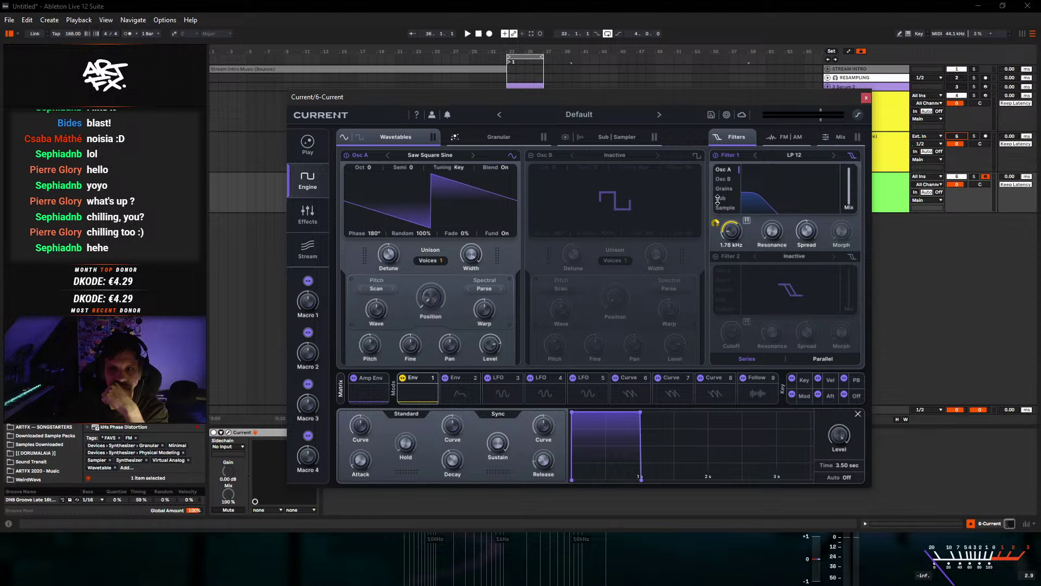
{"action": "left_click_drag", "start_coordinate": [572, 414], "coordinate": [681, 413]}
{"action": "left_click_drag", "start_coordinate": [753, 486], "coordinate": [919, 508]}
{"action": "left_click", "coordinate": [849, 478]}
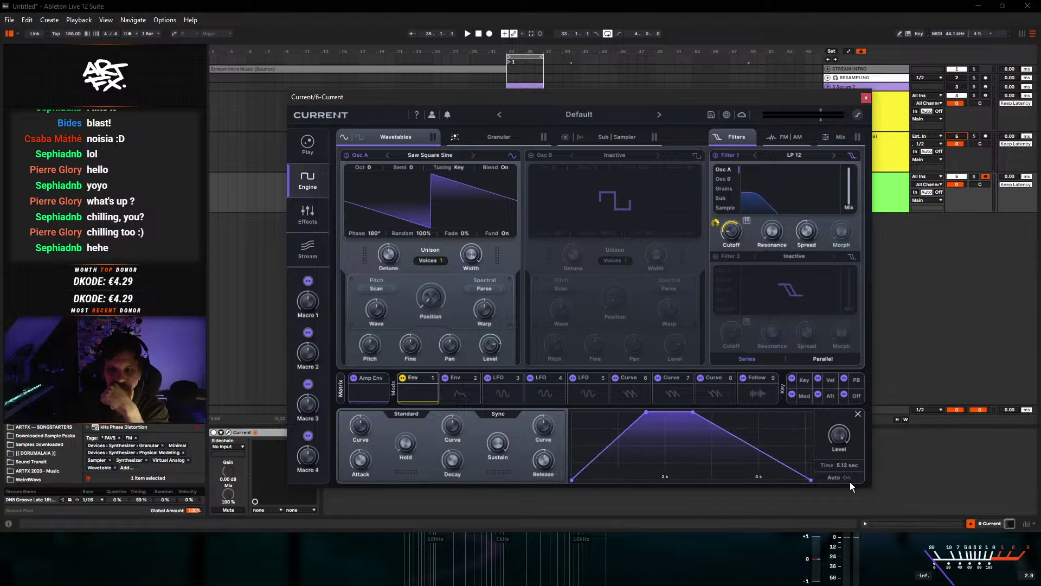
- Reshape Env 1 with a curved decay to about half sustain and a slightly shorter attack
{"action": "left_click_drag", "start_coordinate": [671, 414], "coordinate": [830, 449]}
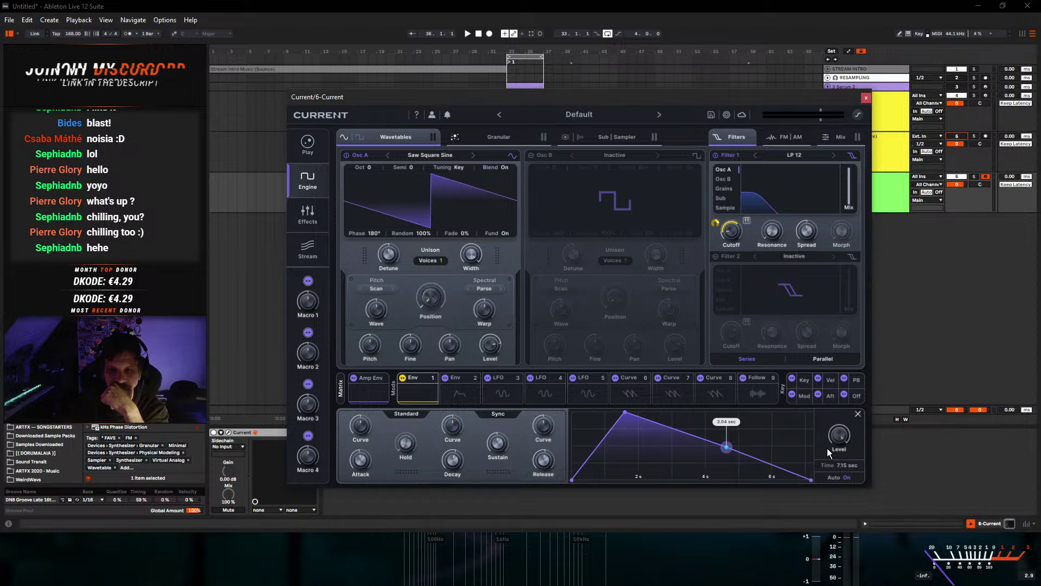
{"action": "left_click_drag", "start_coordinate": [676, 431], "coordinate": [677, 442]}
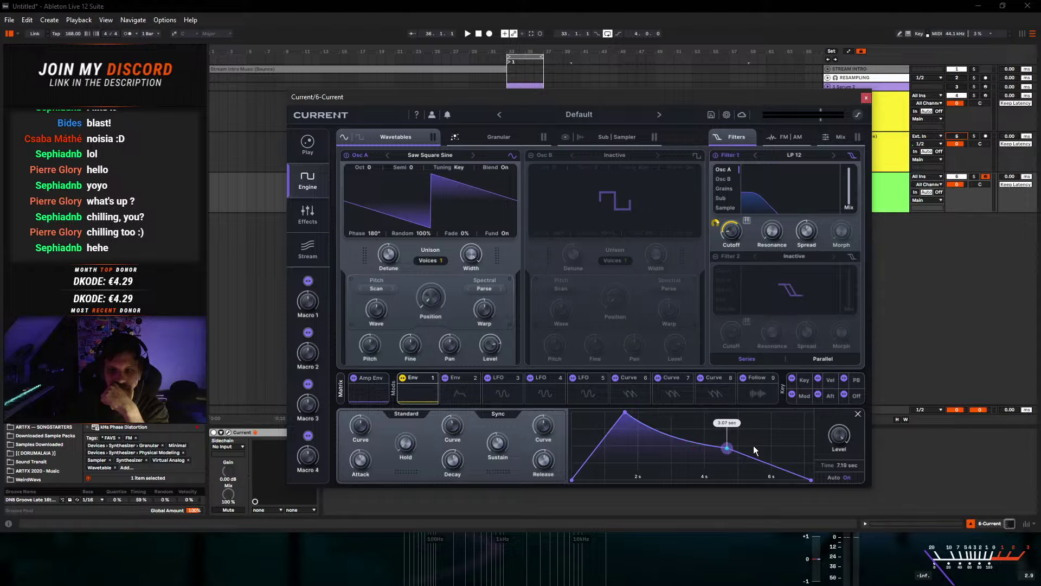
{"action": "left_click_drag", "start_coordinate": [625, 412], "coordinate": [616, 415]}
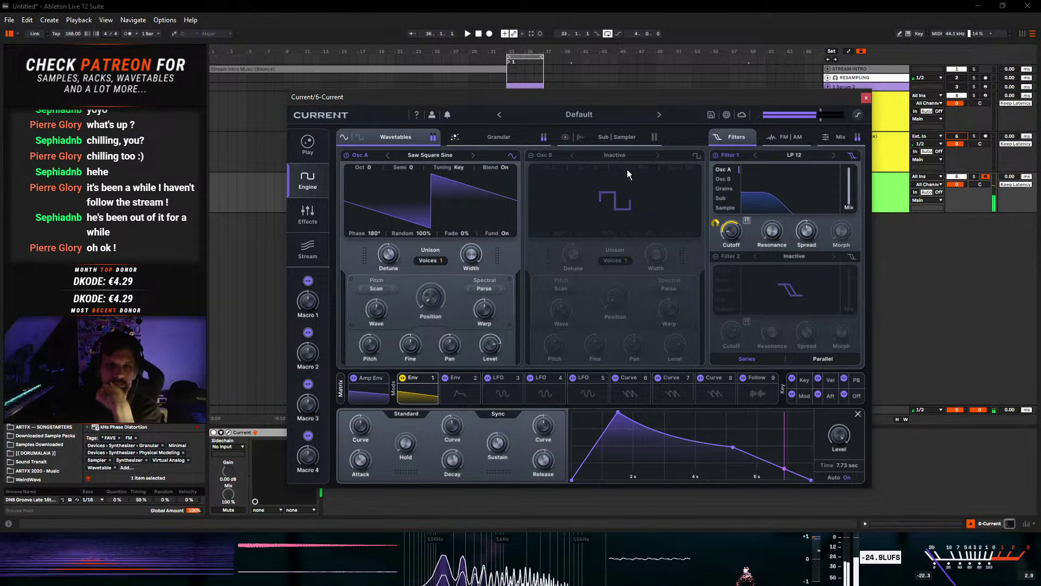
{"action": "mouse_move", "coordinate": [731, 239]}
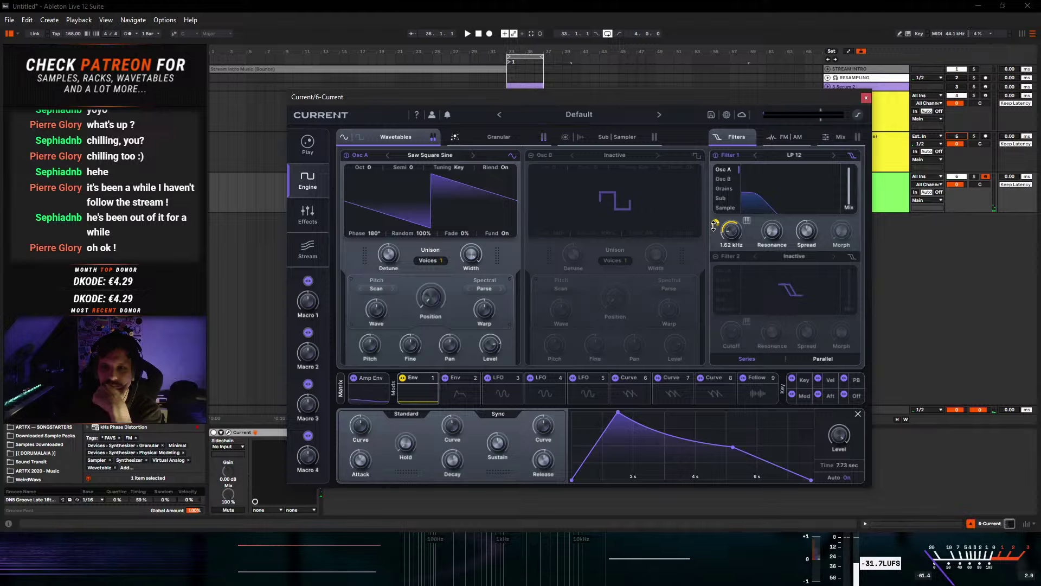
- Try Osc A as the grains' FM source, and enable Filter 2 as a parallel LP 12 on Grains with its cutoff modulated by Env 1
{"action": "left_click", "coordinate": [791, 138]}
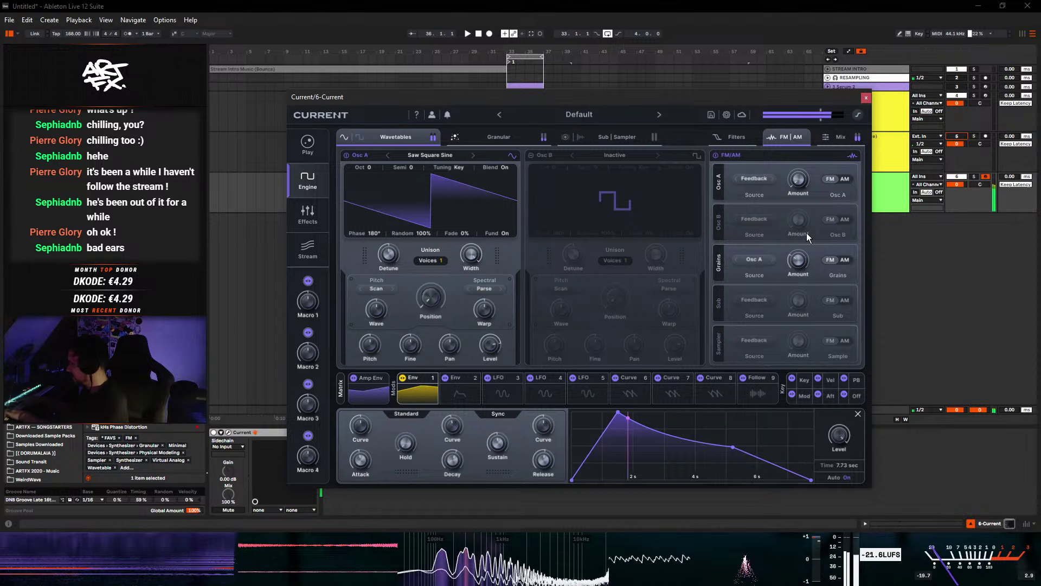
{"action": "left_click", "coordinate": [739, 137]}
{"action": "left_click", "coordinate": [723, 264]}
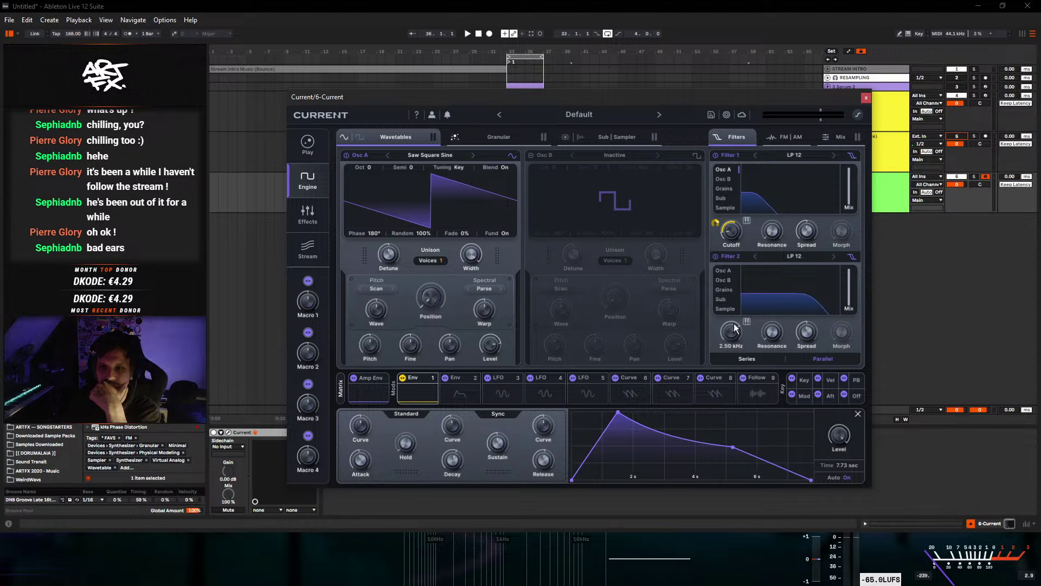
{"action": "left_click_drag", "start_coordinate": [731, 332], "coordinate": [732, 366]}
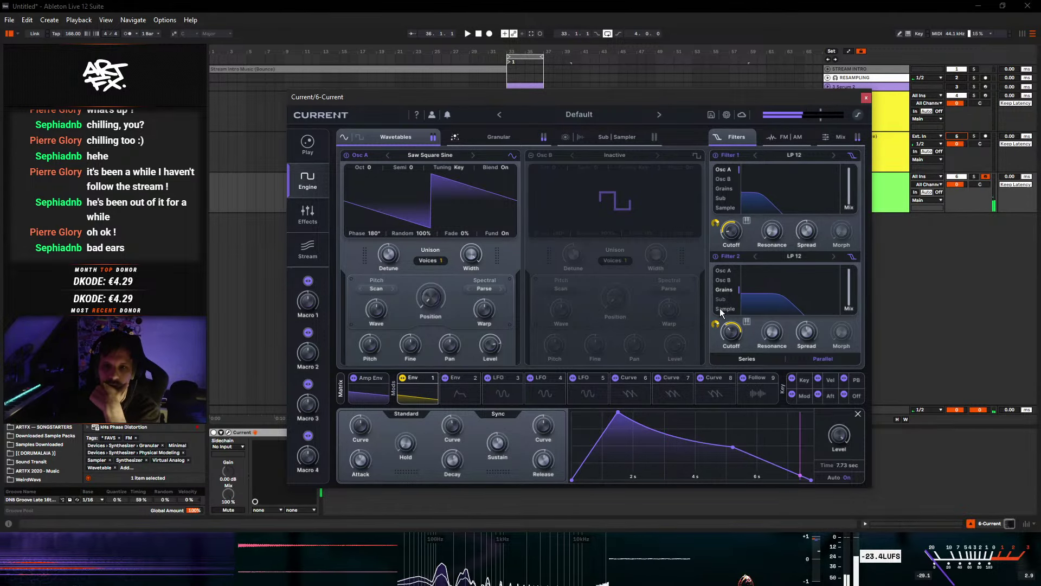
{"action": "left_click", "coordinate": [724, 289]}
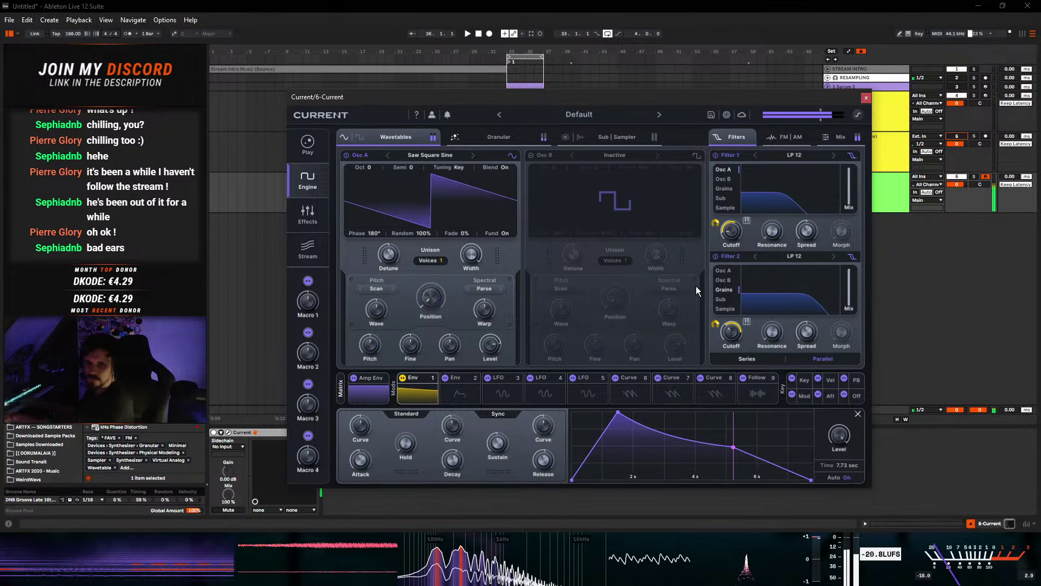
- Set the FM/AM source of the Grains back to Feedback and return to the filter settings
{"action": "left_click", "coordinate": [787, 138]}
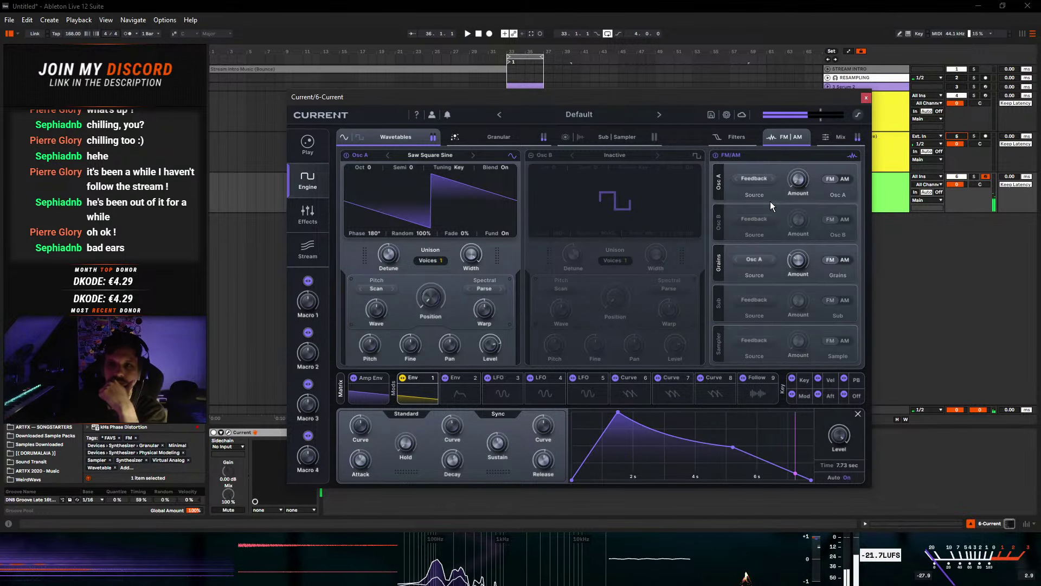
{"action": "left_click", "coordinate": [744, 261]}
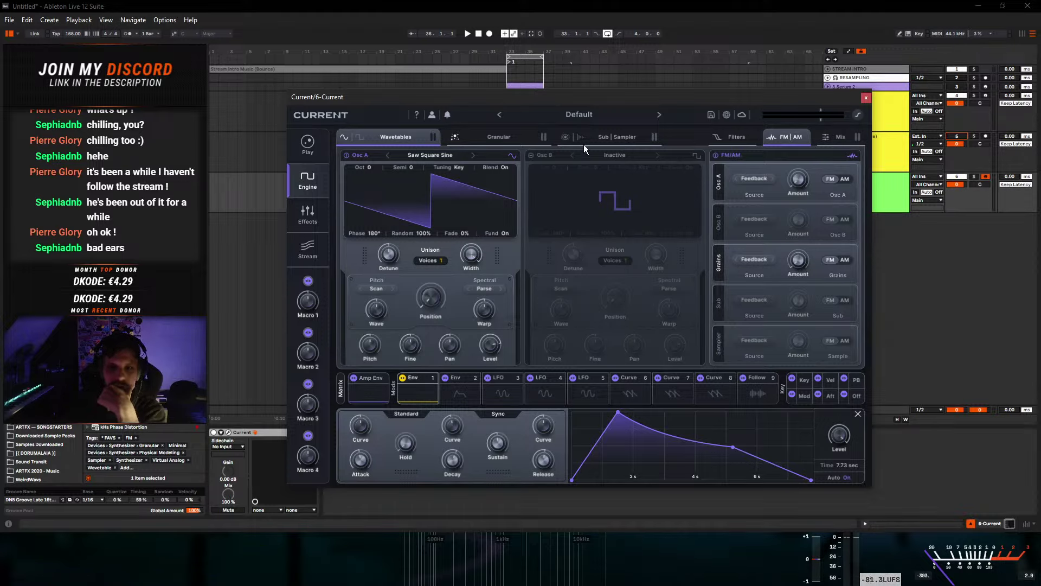
{"action": "left_click", "coordinate": [737, 137]}
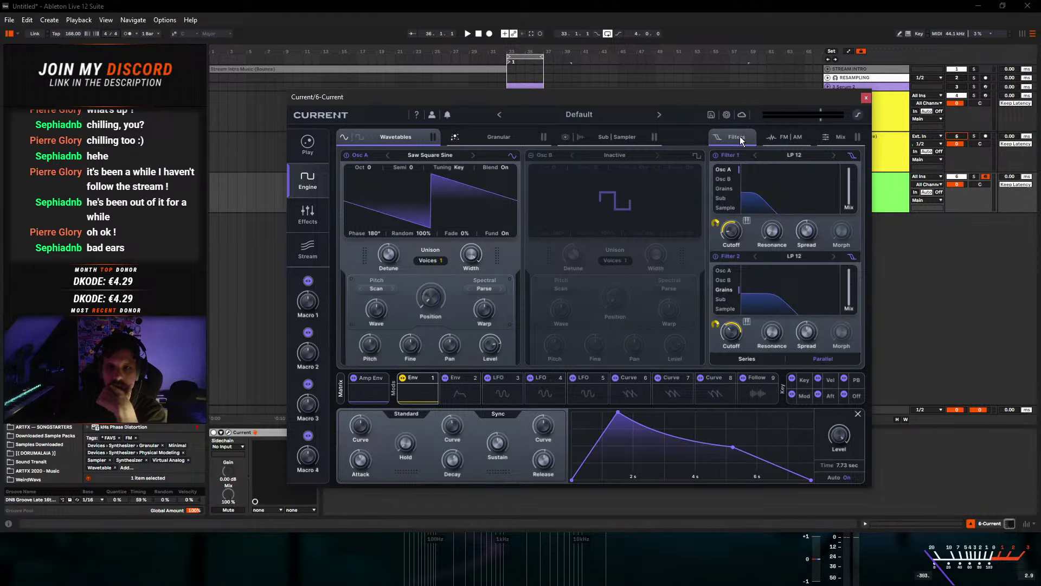
{"action": "left_click", "coordinate": [724, 258]}
- Add a Flex Chorus to Current's first effect slot and load its Serpentine preset from the Spaces category
{"action": "left_click", "coordinate": [308, 215]}
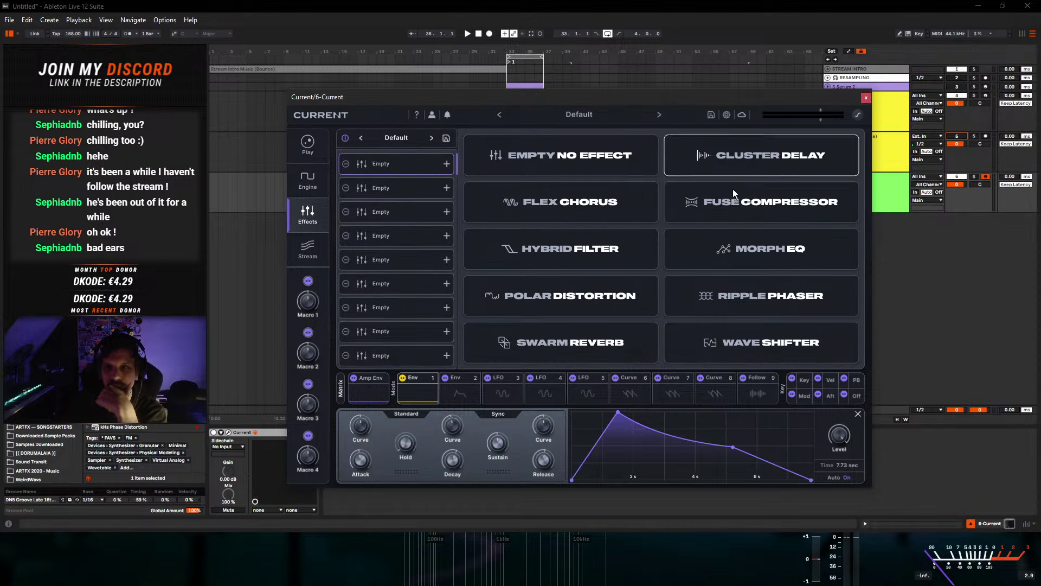
{"action": "left_click", "coordinate": [627, 200]}
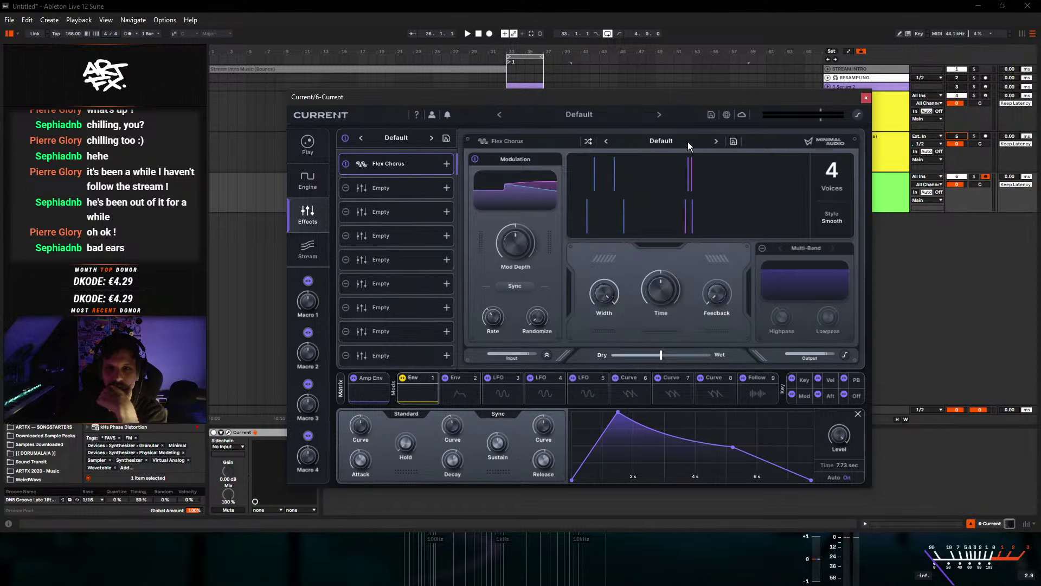
{"action": "left_click", "coordinate": [667, 141]}
{"action": "mouse_move", "coordinate": [668, 167]}
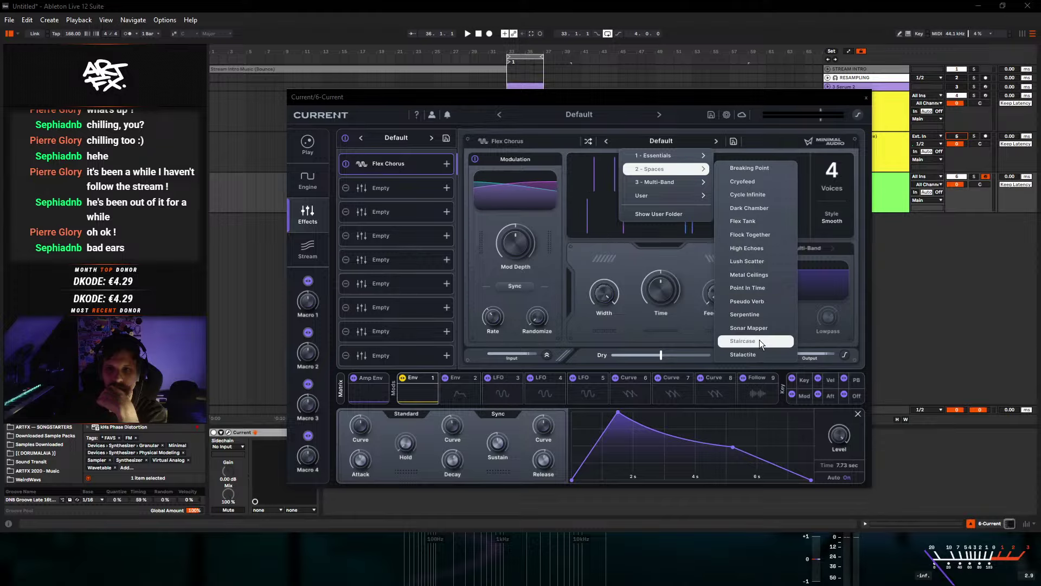
{"action": "left_click", "coordinate": [757, 313]}
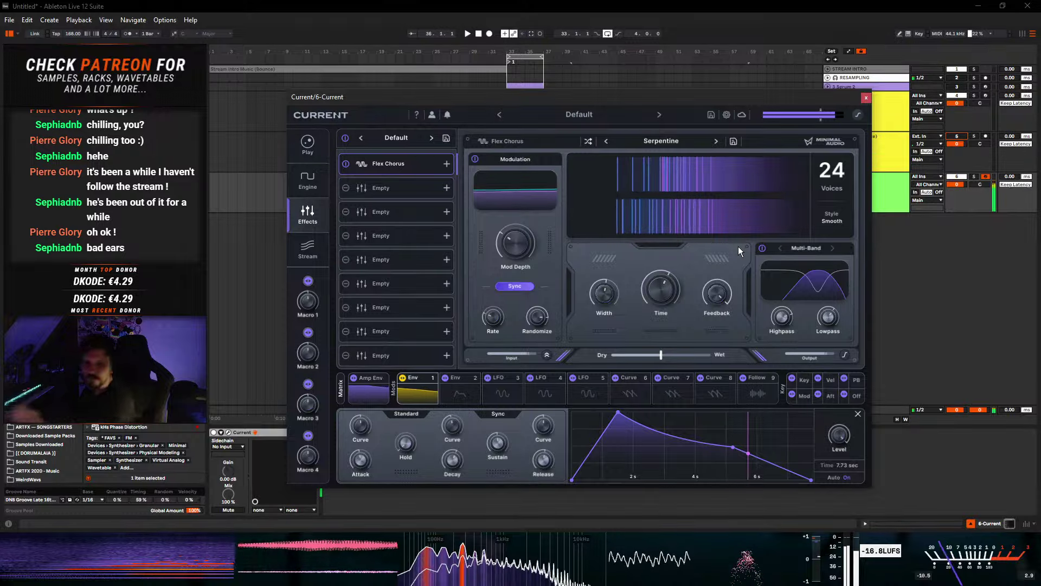
- Add a Cluster Delay to Current's second effect slot and load its Nocturnal preset from the Ambient Spaces category
{"action": "left_click", "coordinate": [394, 190]}
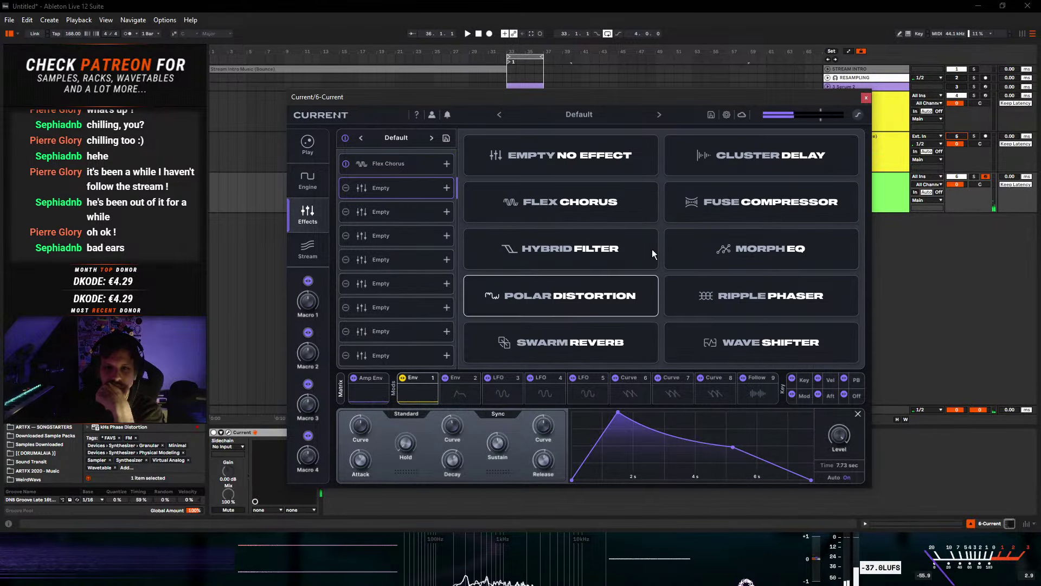
{"action": "left_click", "coordinate": [777, 155]}
{"action": "left_click", "coordinate": [659, 142]}
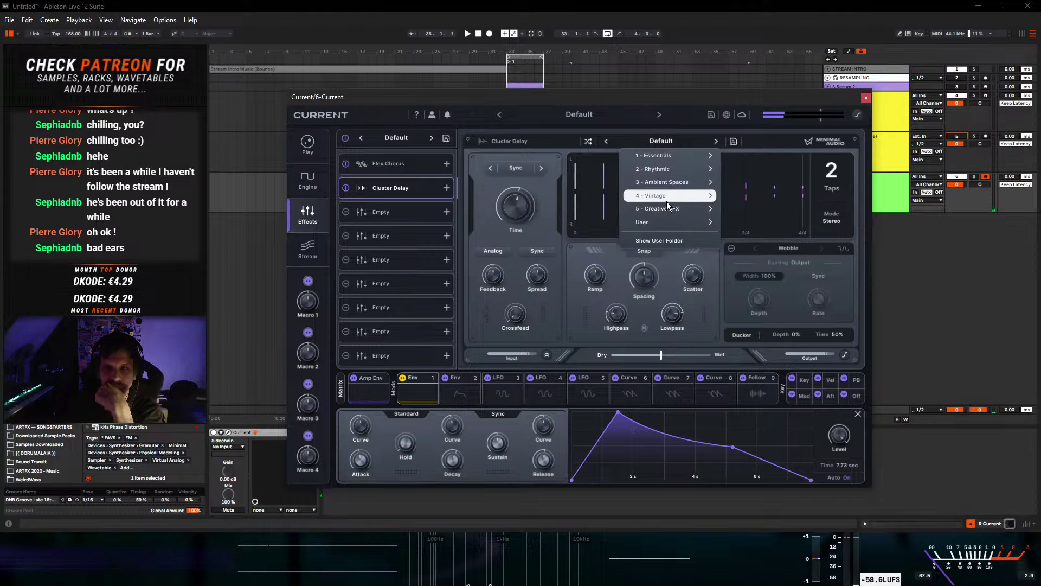
{"action": "mouse_move", "coordinate": [674, 181]}
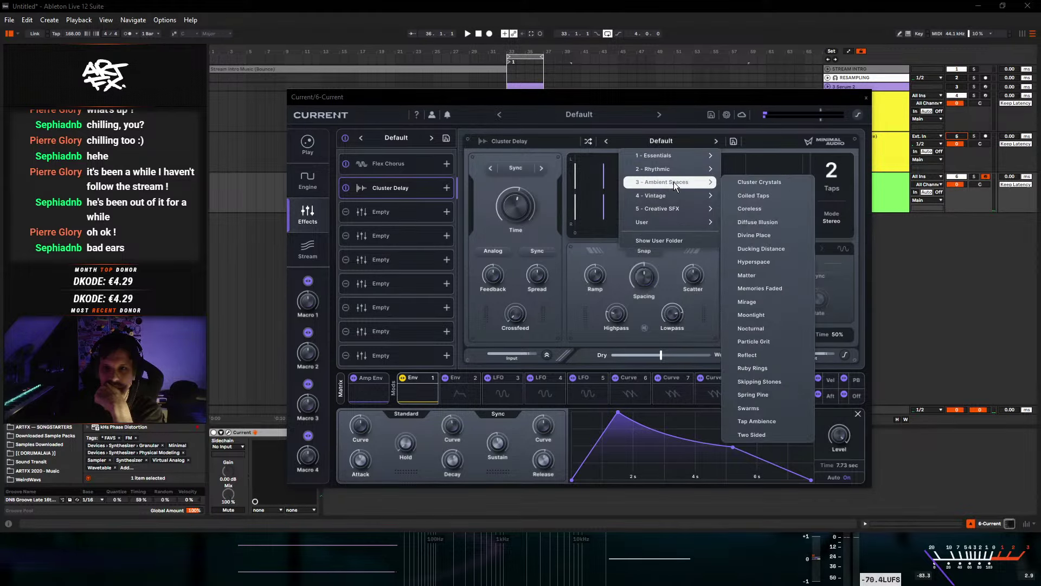
{"action": "left_click", "coordinate": [762, 326]}
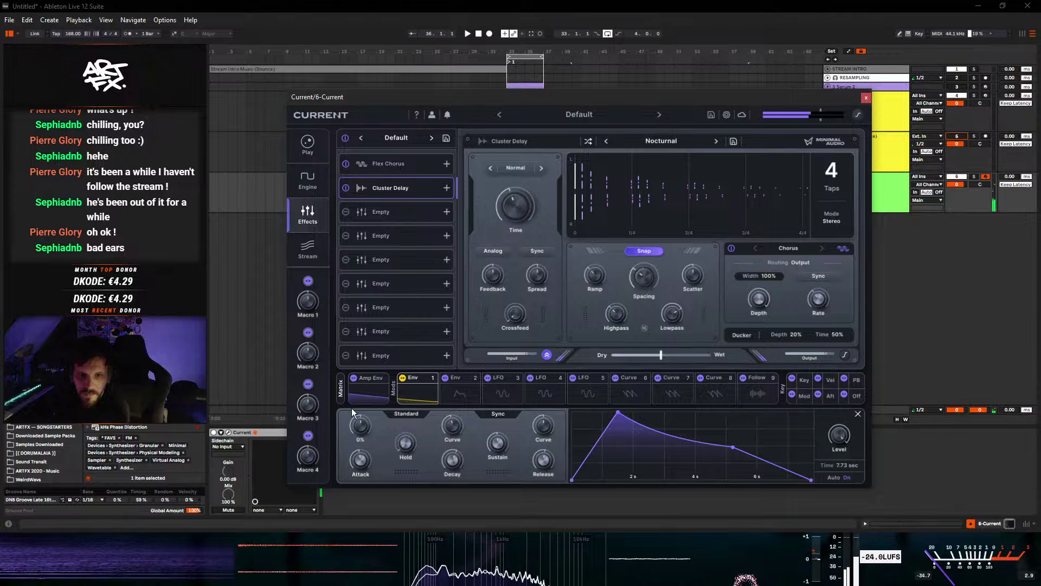
- Shorten the attack of the Amp Envelope and slightly shorten the attack of Env 1
{"action": "left_click", "coordinate": [359, 391]}
{"action": "left_click_drag", "start_coordinate": [707, 411], "coordinate": [630, 403]}
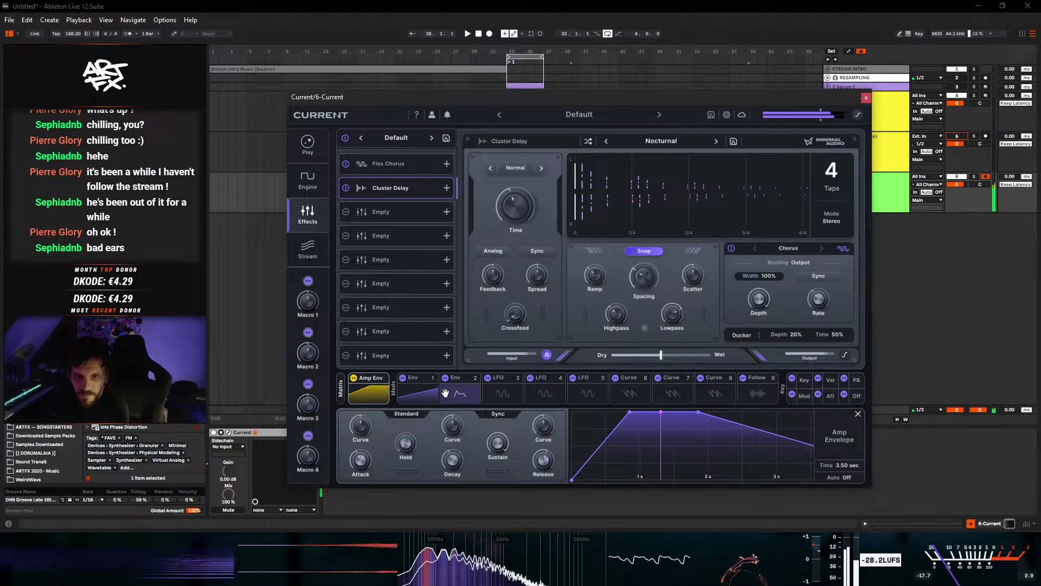
{"action": "left_click", "coordinate": [417, 392]}
{"action": "left_click_drag", "start_coordinate": [615, 414], "coordinate": [602, 407]}
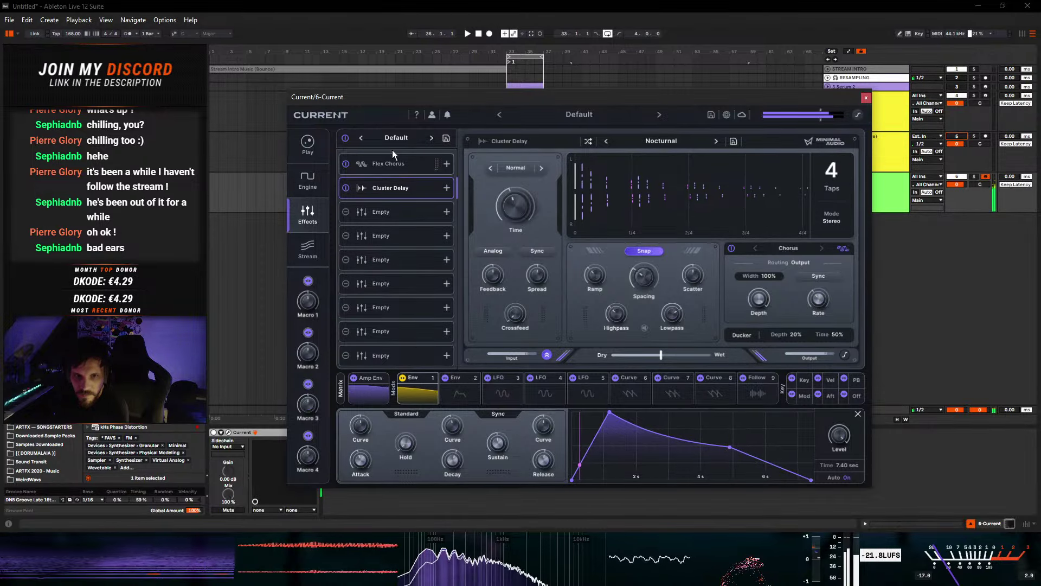
- Set Osc A's unison to 3 voices, adjust its detune, and lower the cutoff of Filter 1
{"action": "left_click", "coordinate": [306, 179]}
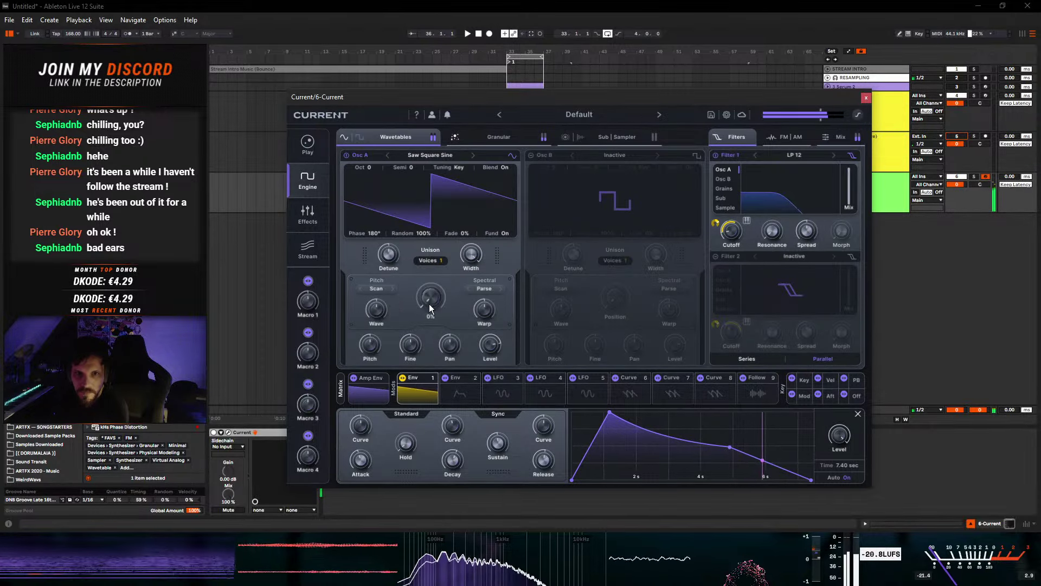
{"action": "left_click_drag", "start_coordinate": [443, 261], "coordinate": [459, 245]}
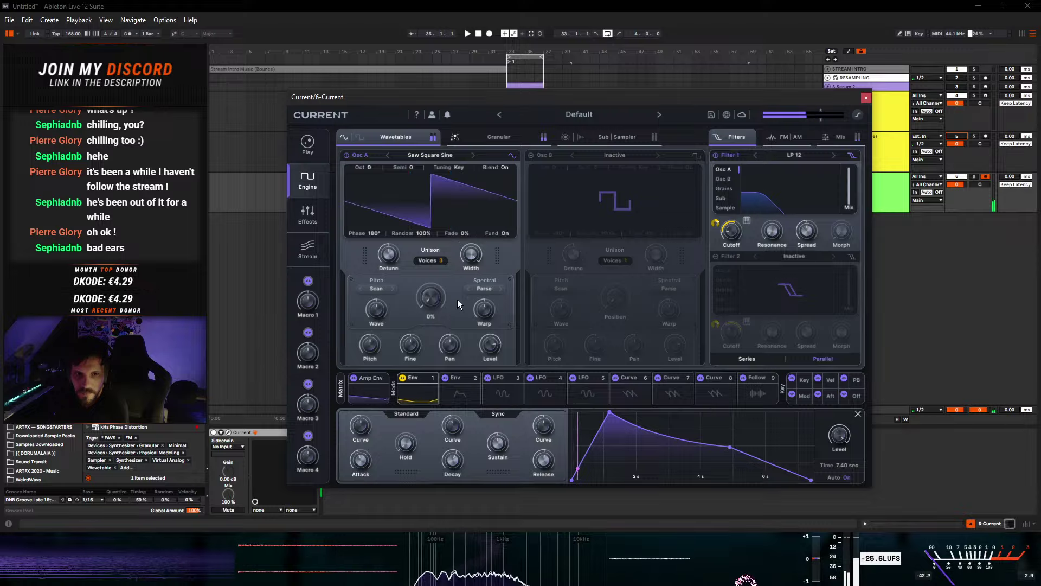
{"action": "left_click_drag", "start_coordinate": [386, 264], "coordinate": [385, 265]}
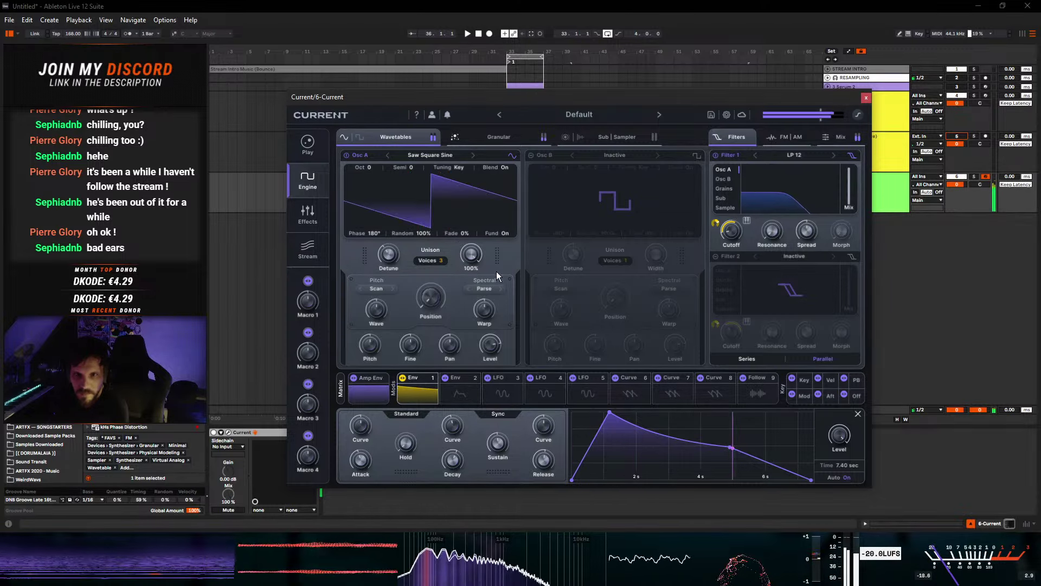
{"action": "mouse_move", "coordinate": [723, 231]}
{"action": "left_mouse_down"}
{"action": "mouse_move", "coordinate": [713, 246]}
{"action": "mouse_move", "coordinate": [735, 237]}
{"action": "mouse_move", "coordinate": [738, 222]}
{"action": "mouse_move", "coordinate": [729, 213]}
{"action": "mouse_move", "coordinate": [715, 222]}
{"action": "mouse_move", "coordinate": [716, 213]}
{"action": "left_mouse_up"}
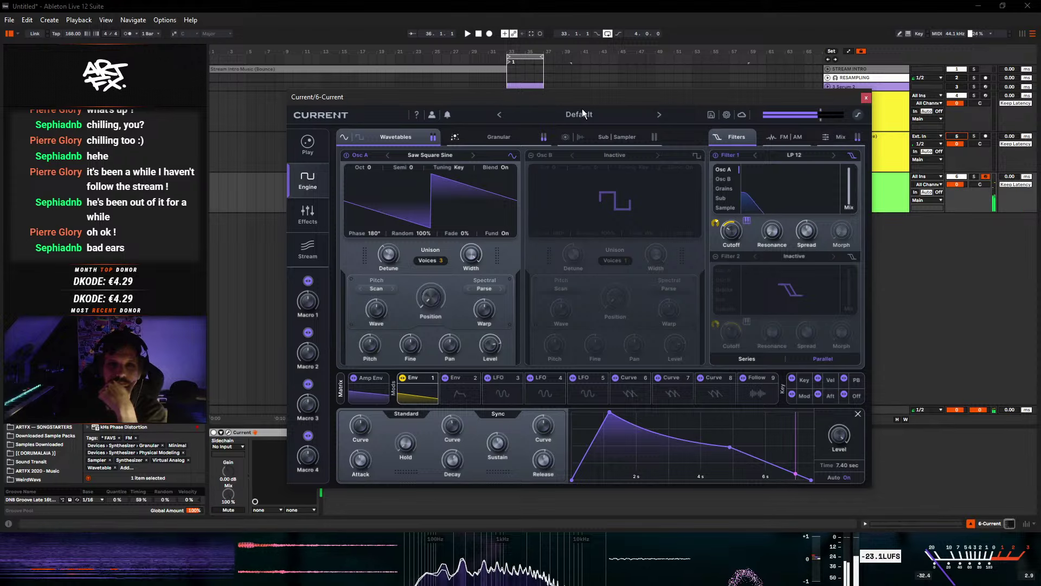
- Move the Current window out of the way and open Kontakt on track 4 in its full view with the library browser
{"action": "left_click_drag", "start_coordinate": [841, 98], "coordinate": [894, 253]}
{"action": "left_click", "coordinate": [882, 112]}
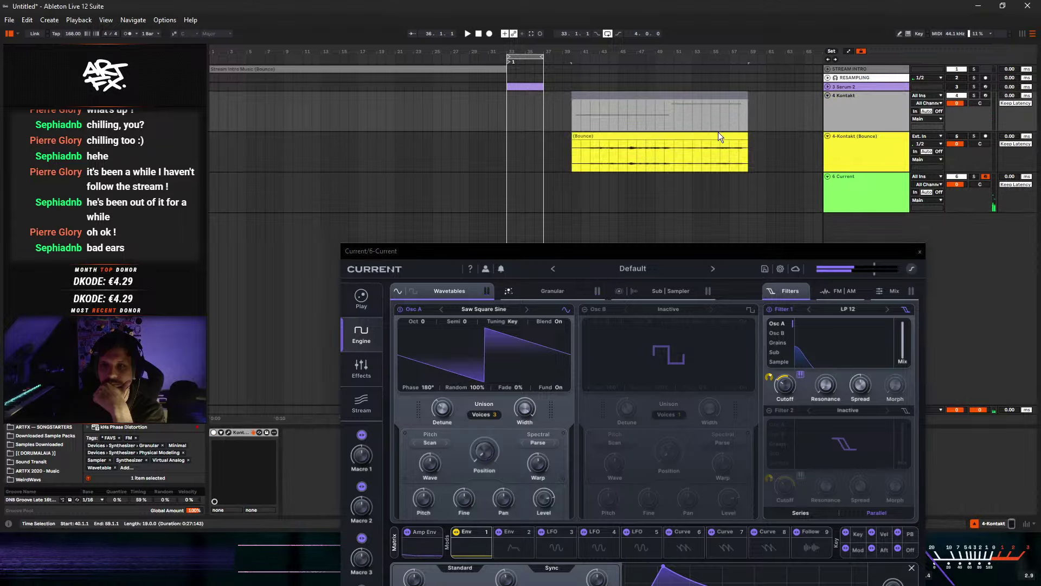
{"action": "left_click", "coordinate": [228, 432]}
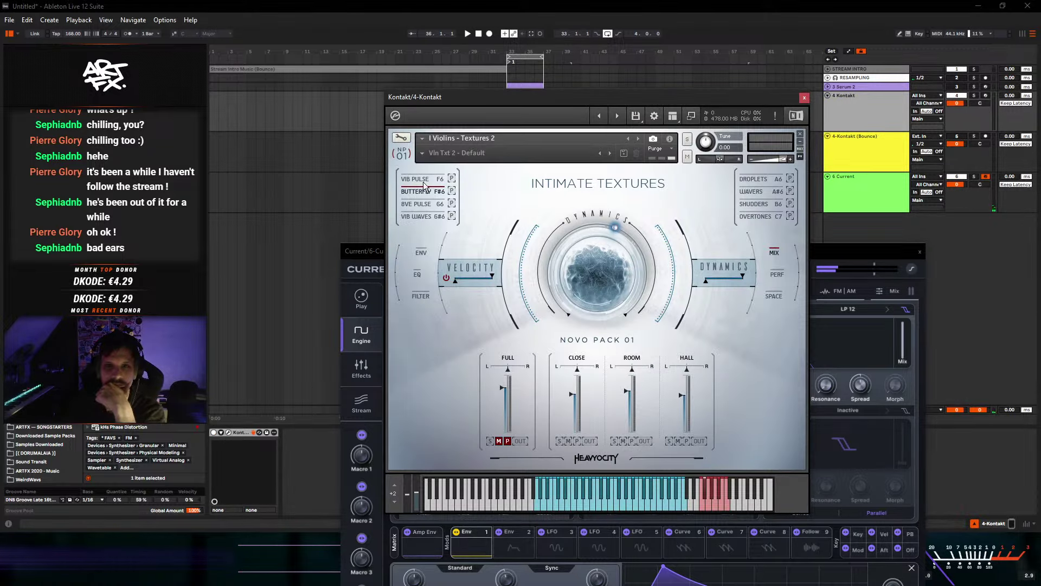
{"action": "left_click", "coordinate": [686, 117]}
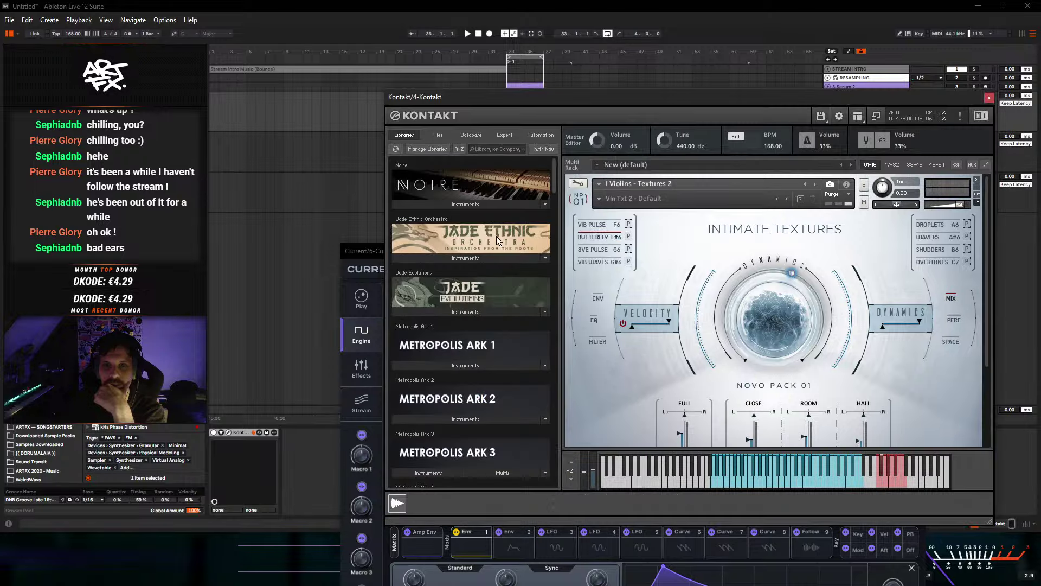
- Replace the violin texture in Kontakt with I Horns (12) from FORZO's I Traditional folder
{"action": "scroll", "coordinate": [472, 331], "scroll_direction": "down", "scroll_amount": 5}
{"action": "scroll", "coordinate": [477, 323], "scroll_direction": "down", "scroll_amount": 2}
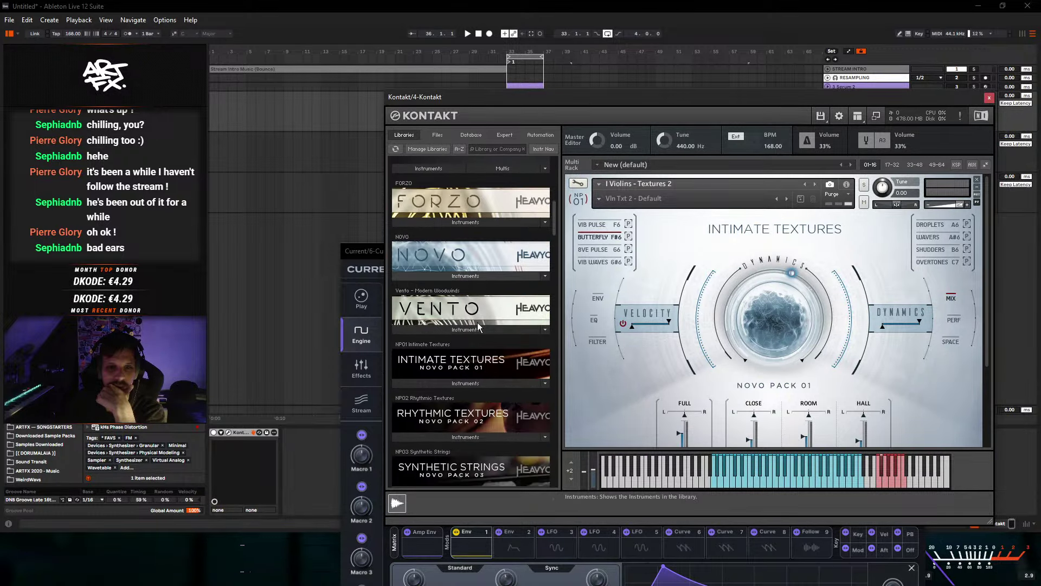
{"action": "scroll", "coordinate": [476, 322], "scroll_direction": "up", "scroll_amount": 3}
{"action": "left_click", "coordinate": [456, 302]}
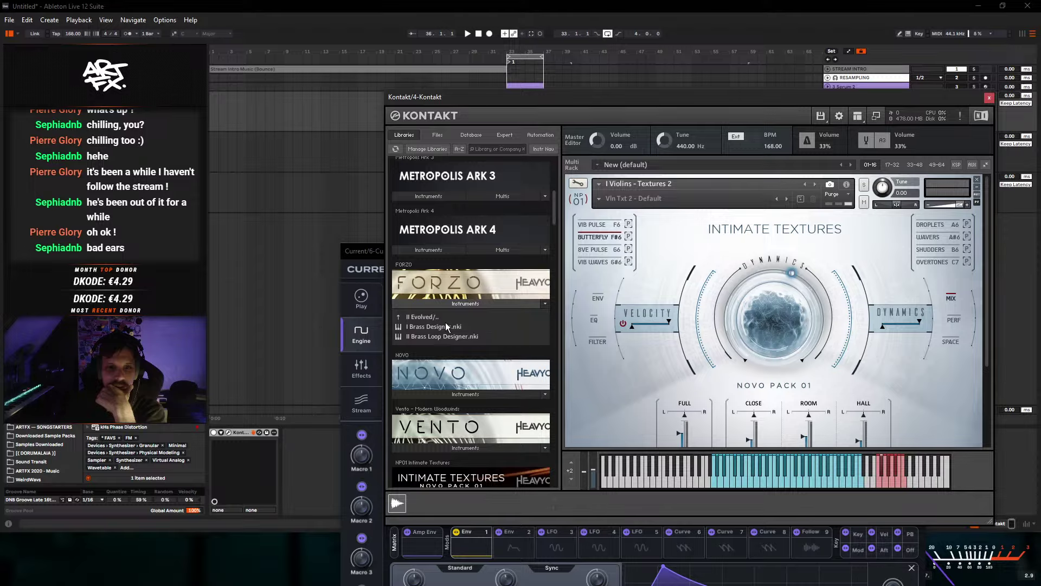
{"action": "left_click", "coordinate": [428, 318]}
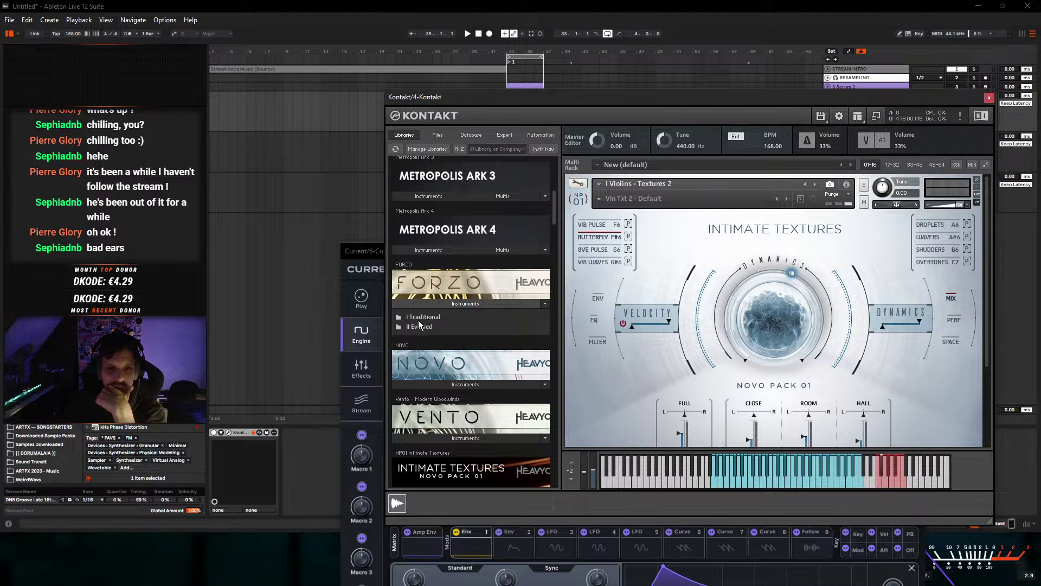
{"action": "left_click", "coordinate": [417, 317]}
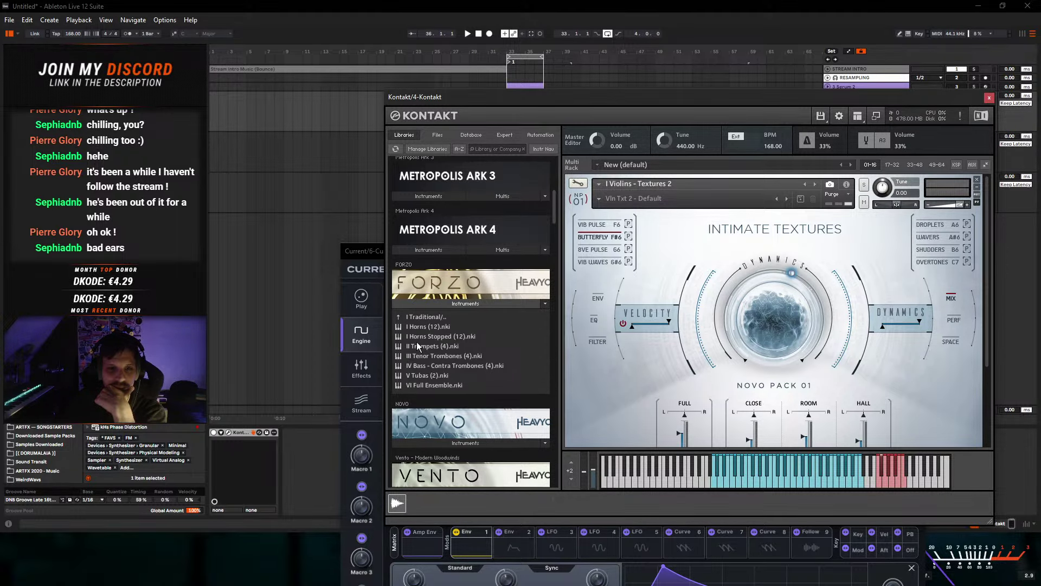
{"action": "left_click_drag", "start_coordinate": [422, 327], "coordinate": [698, 296]}
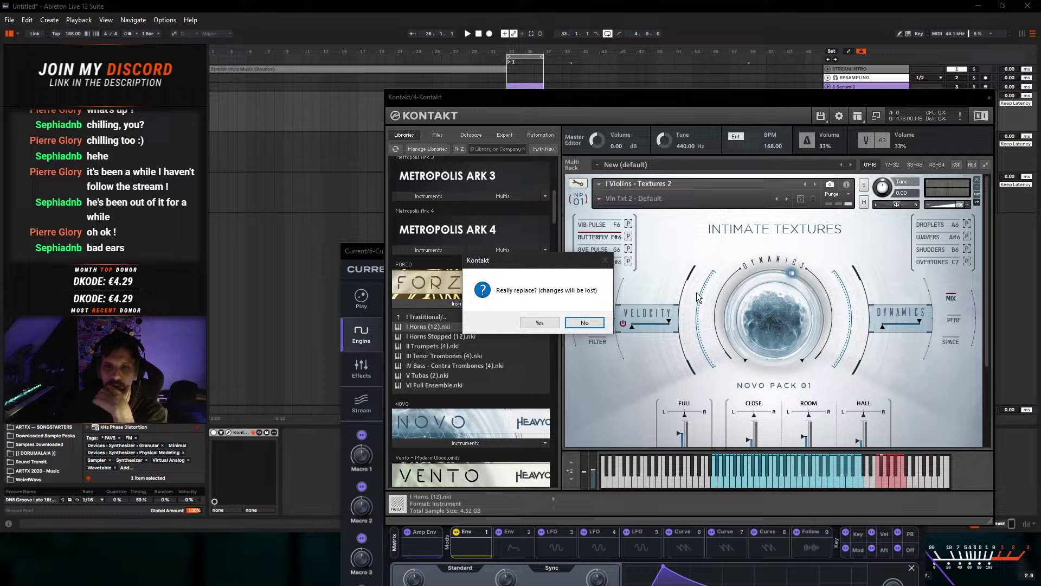
{"action": "left_click", "coordinate": [550, 323]}
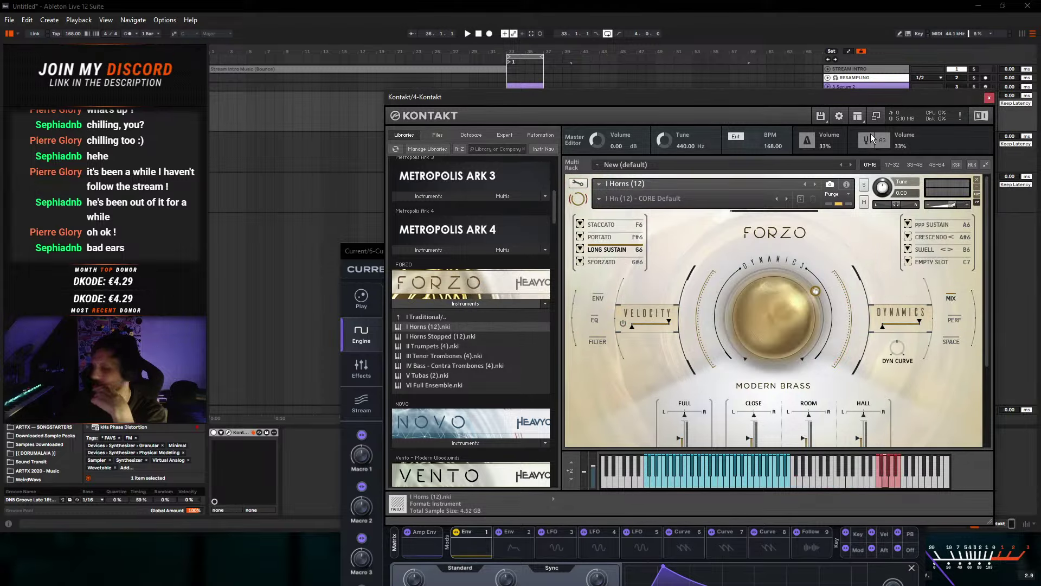
- Close the Kontakt window, reactivate the MIDI clip on the 4 Kontakt track, and audition it briefly
{"action": "left_click", "coordinate": [990, 98]}
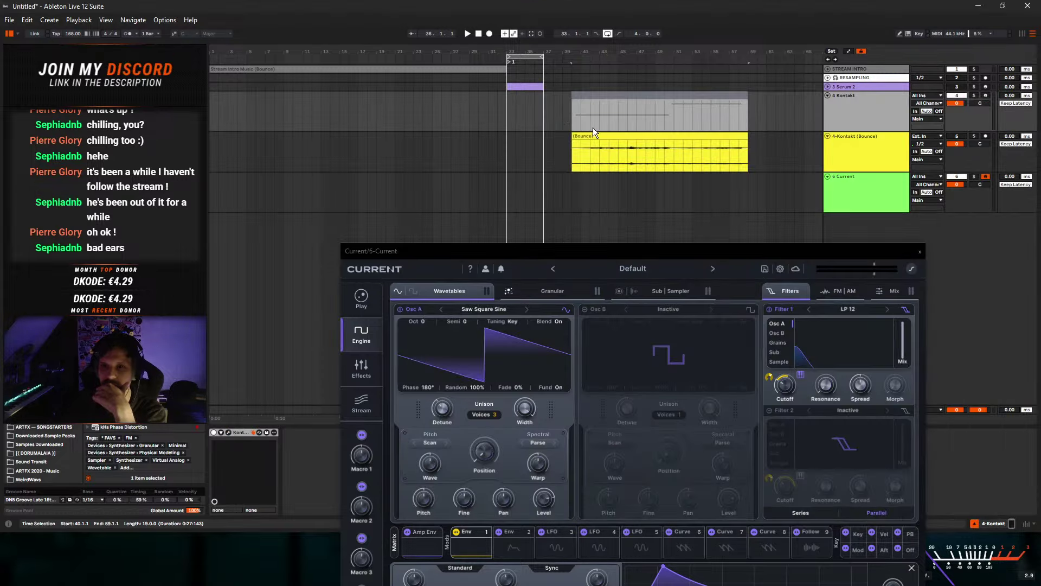
{"action": "left_click", "coordinate": [621, 94]}
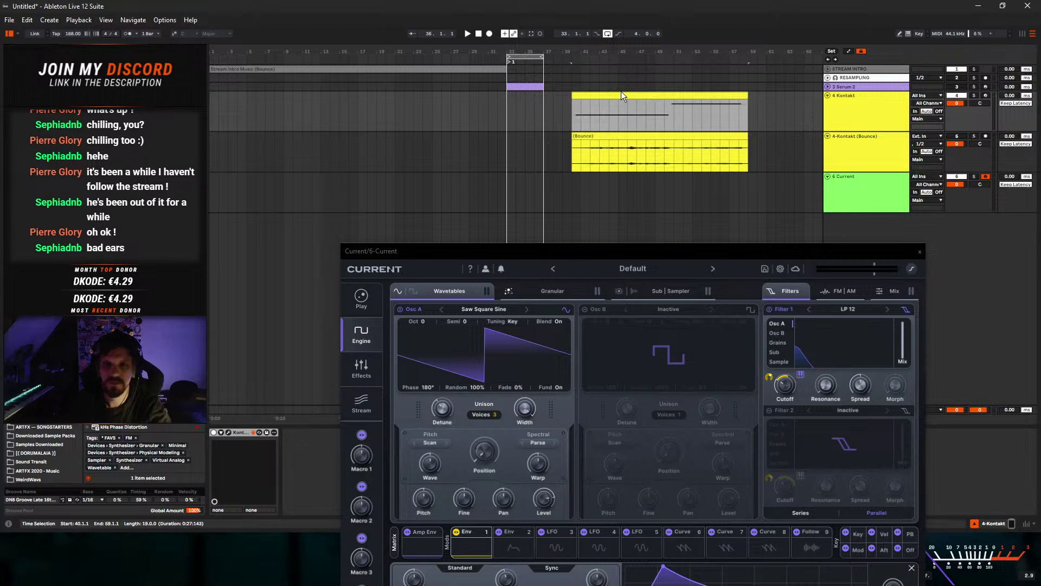
{"action": "key", "text": "space"}
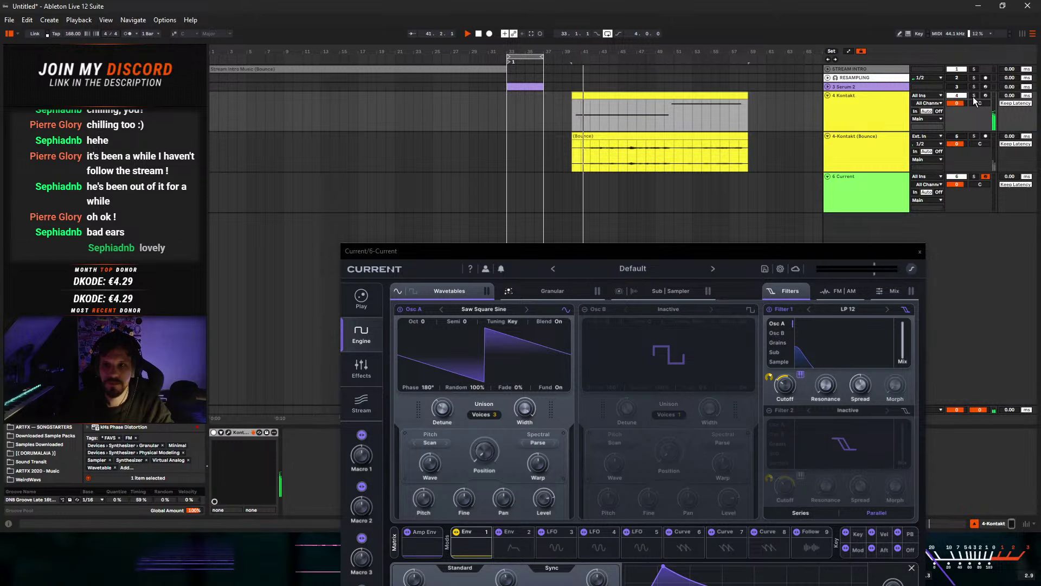
{"action": "key", "text": "space"}
- Reopen Kontakt and replace the horns with I Brass Designer from FORZO's II Evolved folder
{"action": "left_click", "coordinate": [227, 432]}
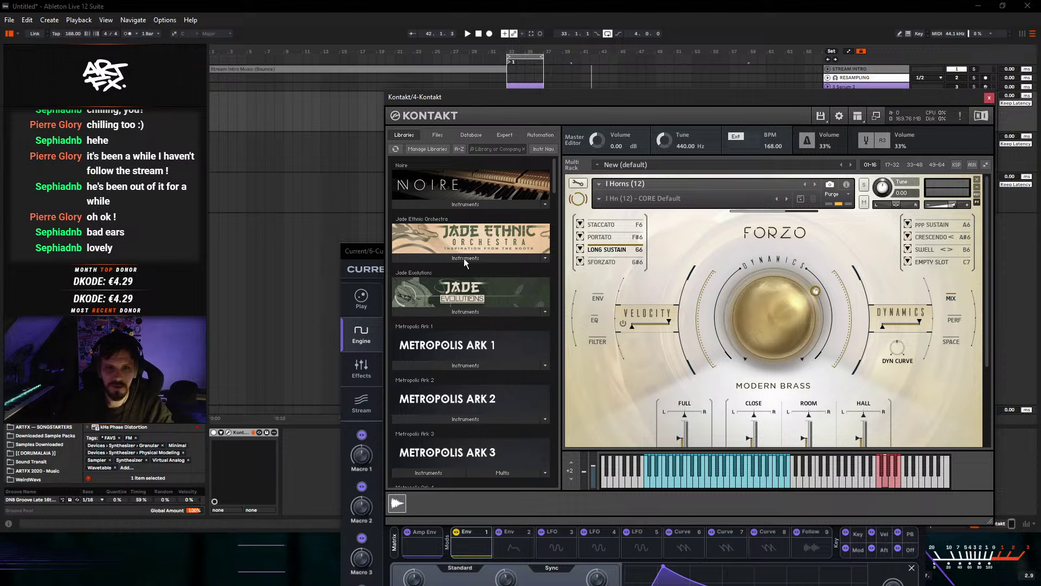
{"action": "scroll", "coordinate": [473, 359], "scroll_direction": "down", "scroll_amount": 4}
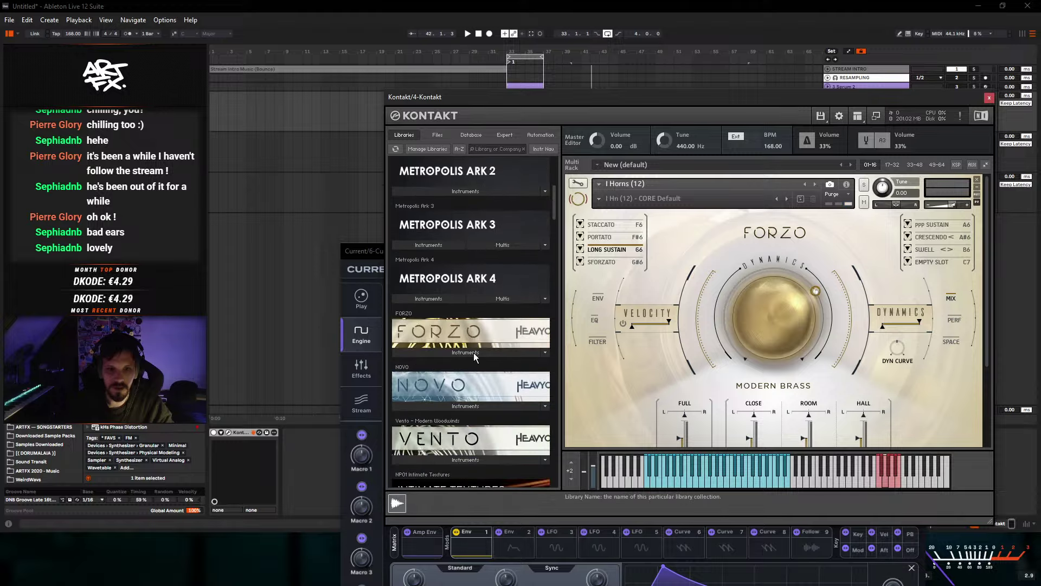
{"action": "left_click", "coordinate": [453, 351]}
{"action": "left_click", "coordinate": [431, 365]}
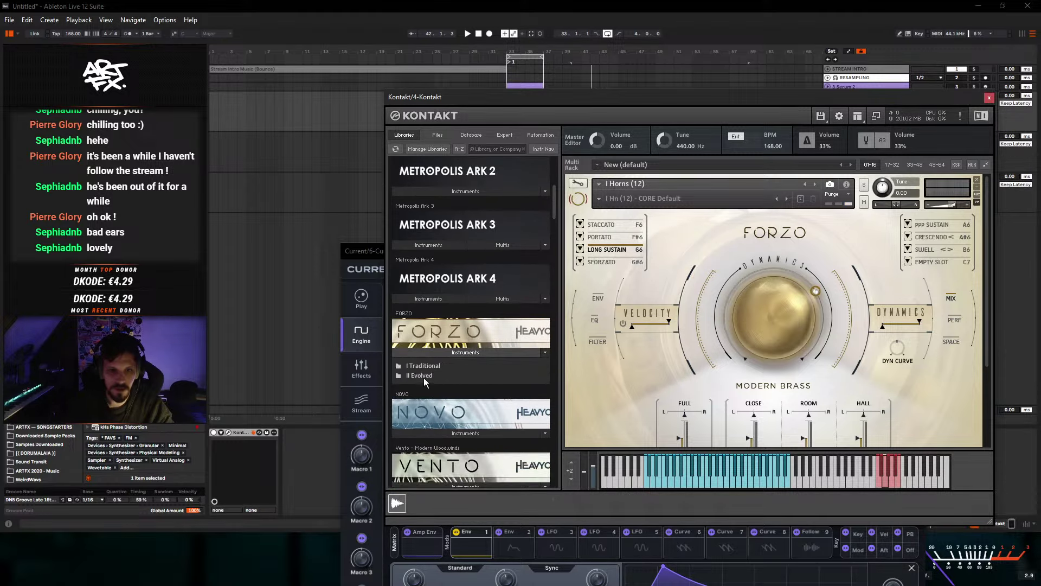
{"action": "left_click", "coordinate": [424, 375]}
{"action": "left_click_drag", "start_coordinate": [426, 375], "coordinate": [761, 250]}
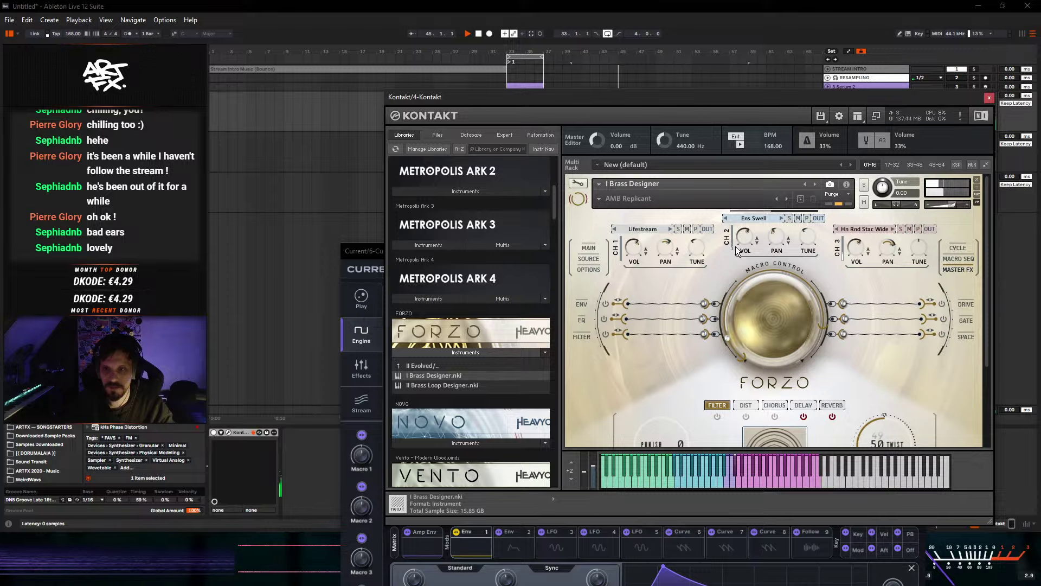
- Move the Kontakt window to uncover the clip, stop playback, and load the Init - All Macros Off snapshot in Brass Designer
{"action": "left_click_drag", "start_coordinate": [759, 99], "coordinate": [765, 130]}
{"action": "key", "text": "space"}
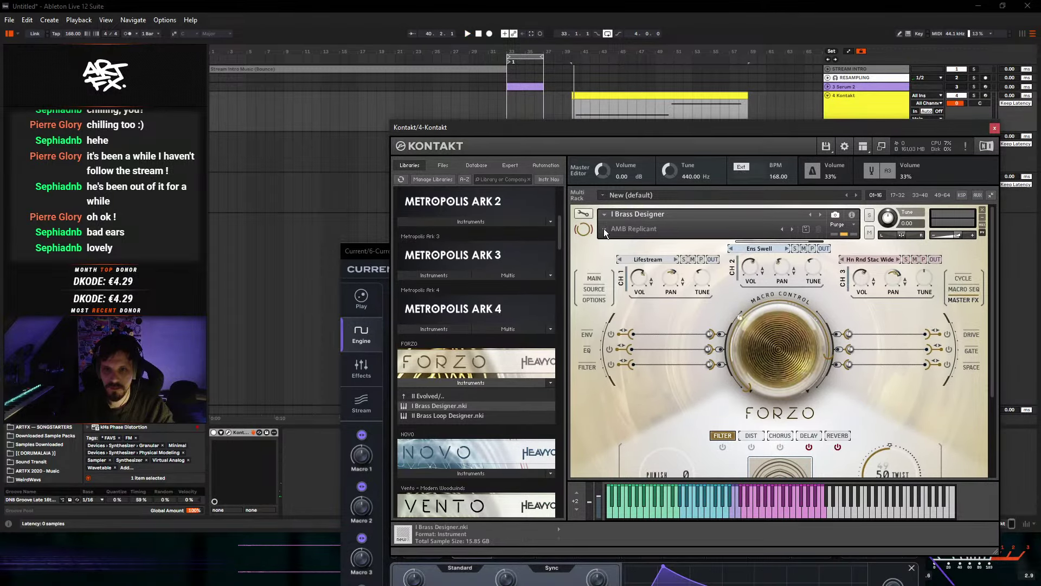
{"action": "left_click", "coordinate": [604, 229]}
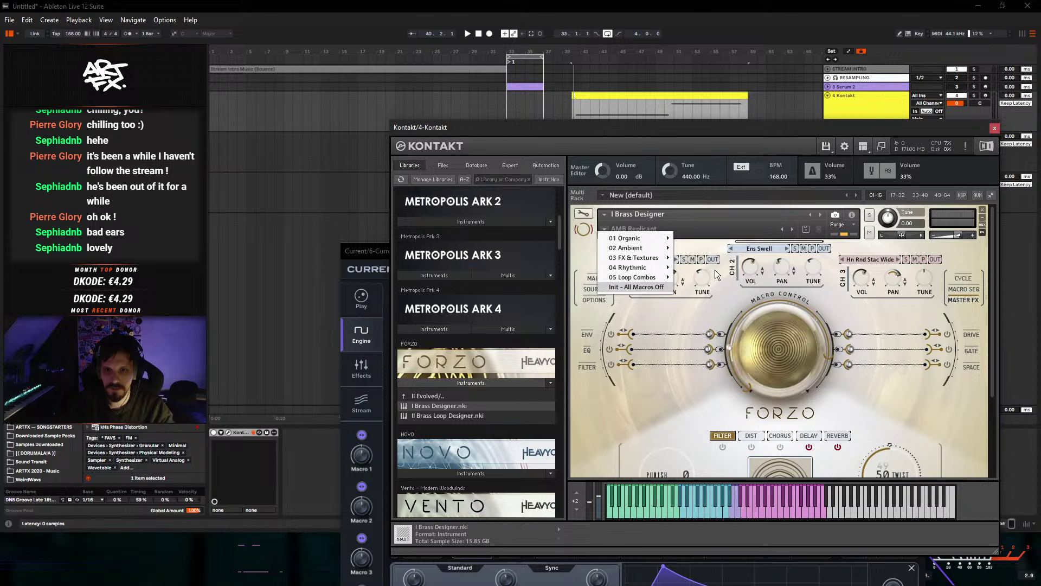
{"action": "left_click", "coordinate": [634, 287]}
{"action": "left_click", "coordinate": [657, 259]}
{"action": "key", "text": "Up"}
{"action": "key", "text": "Up"}
{"action": "key", "text": "Up"}
{"action": "key", "text": "Up"}
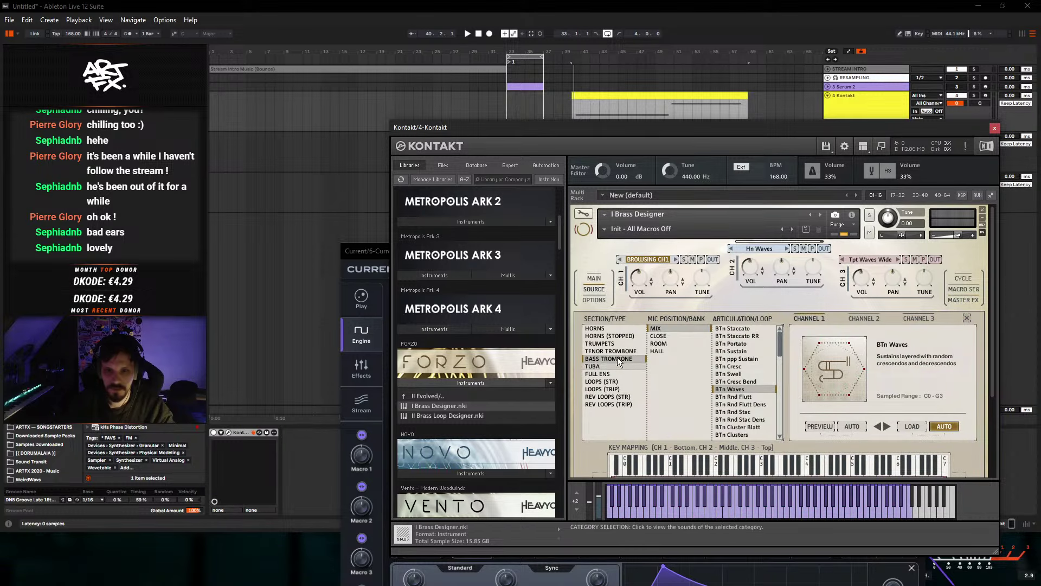
{"action": "scroll", "coordinate": [754, 381], "scroll_direction": "down", "scroll_amount": 1}
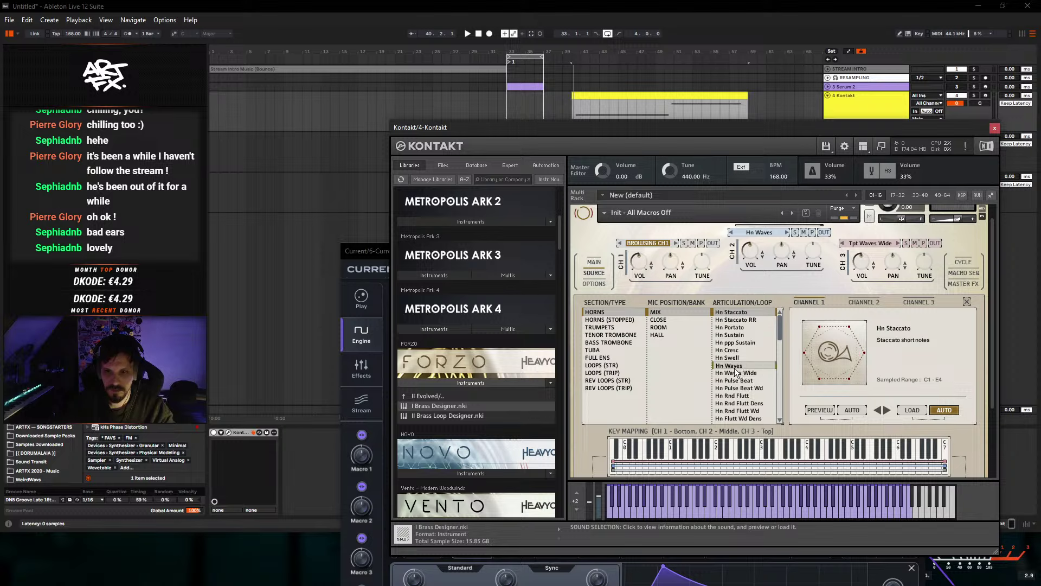
{"action": "left_click", "coordinate": [732, 364]}
{"action": "key", "text": "space"}
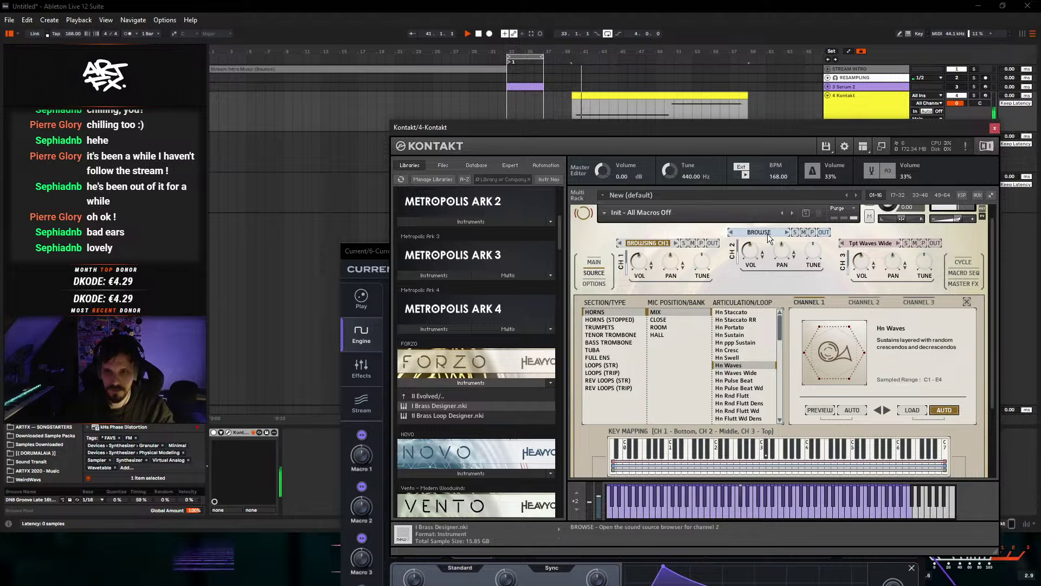
{"action": "left_click", "coordinate": [760, 232]}
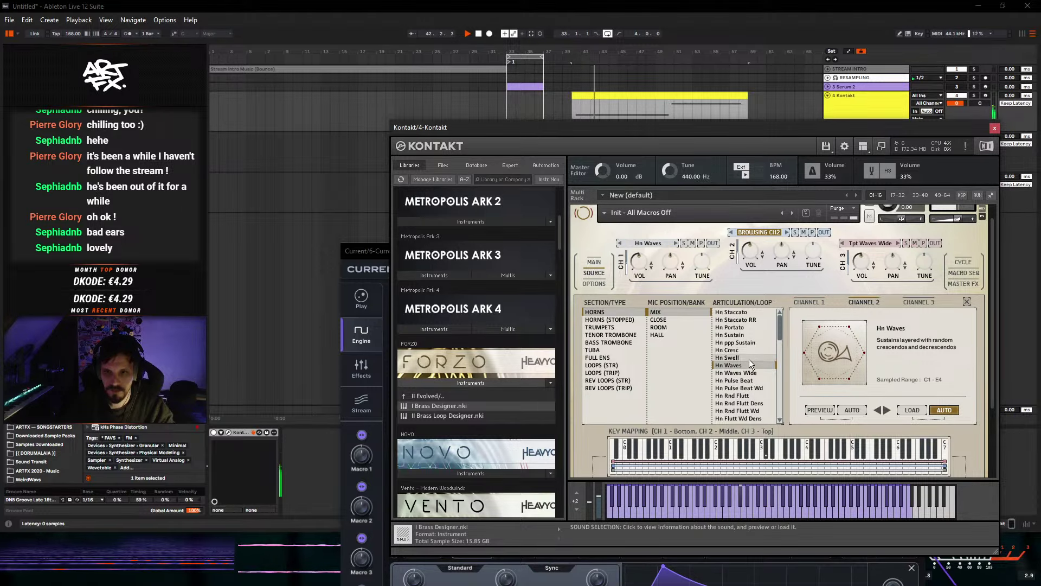
{"action": "left_click", "coordinate": [773, 373]}
- Try Tpt Waves on channel 3, then switch its source to Tpt Rnd Flutt from the Trumpets section
{"action": "left_click", "coordinate": [869, 243]}
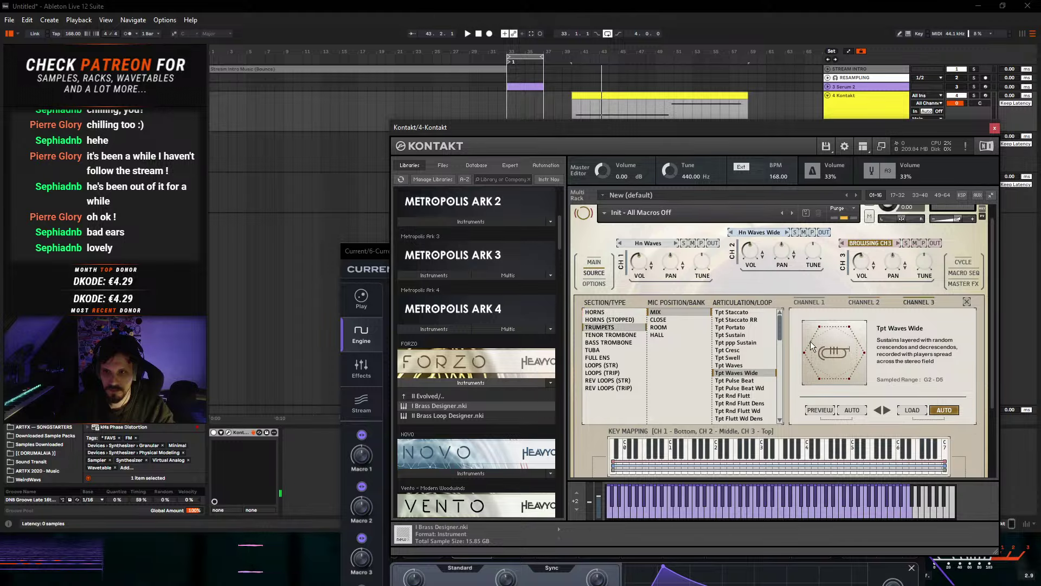
{"action": "left_click", "coordinate": [740, 366]}
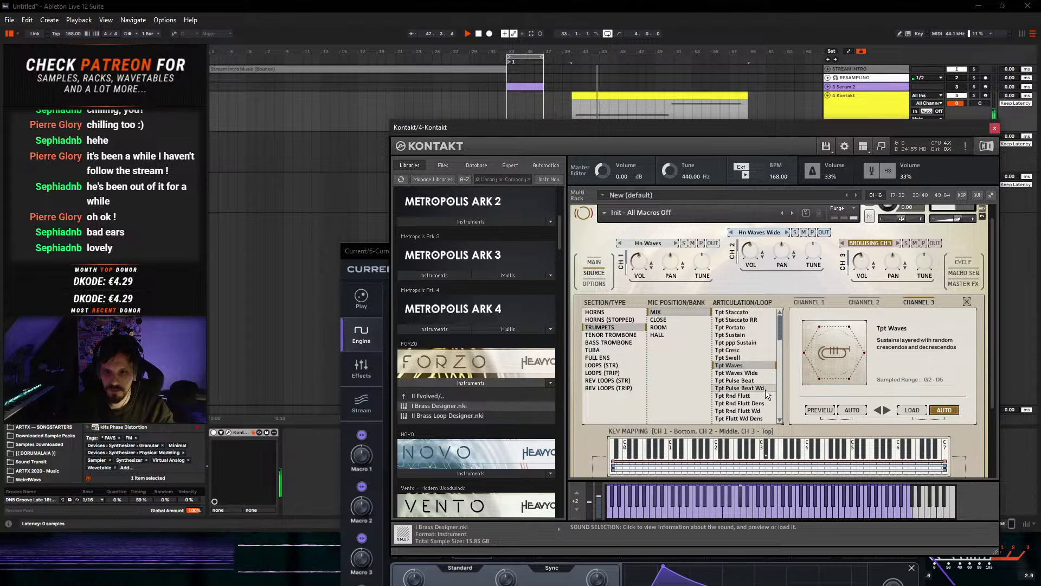
{"action": "left_click", "coordinate": [738, 396]}
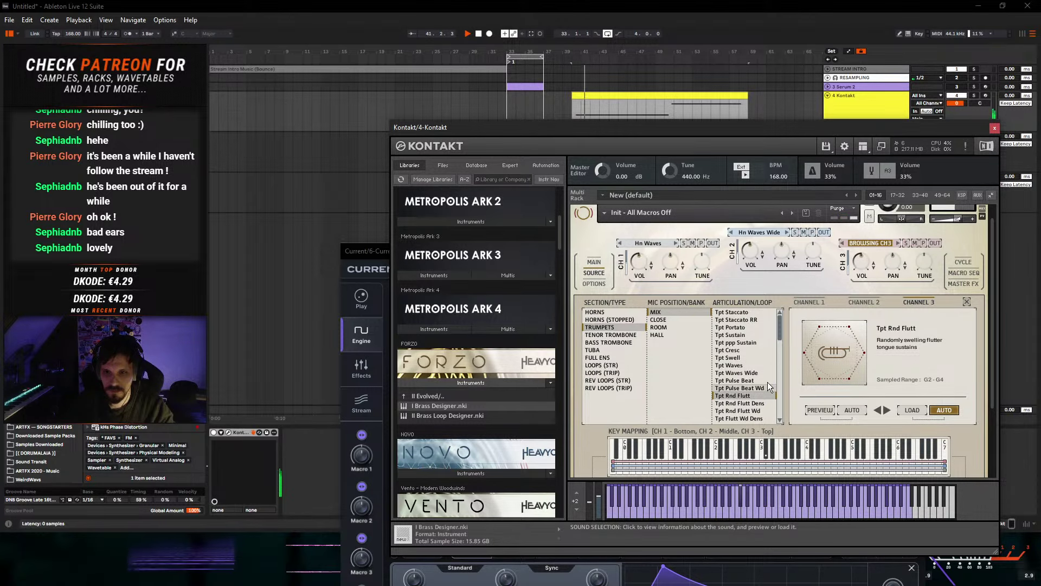
{"action": "left_click_drag", "start_coordinate": [780, 327], "coordinate": [778, 435]}
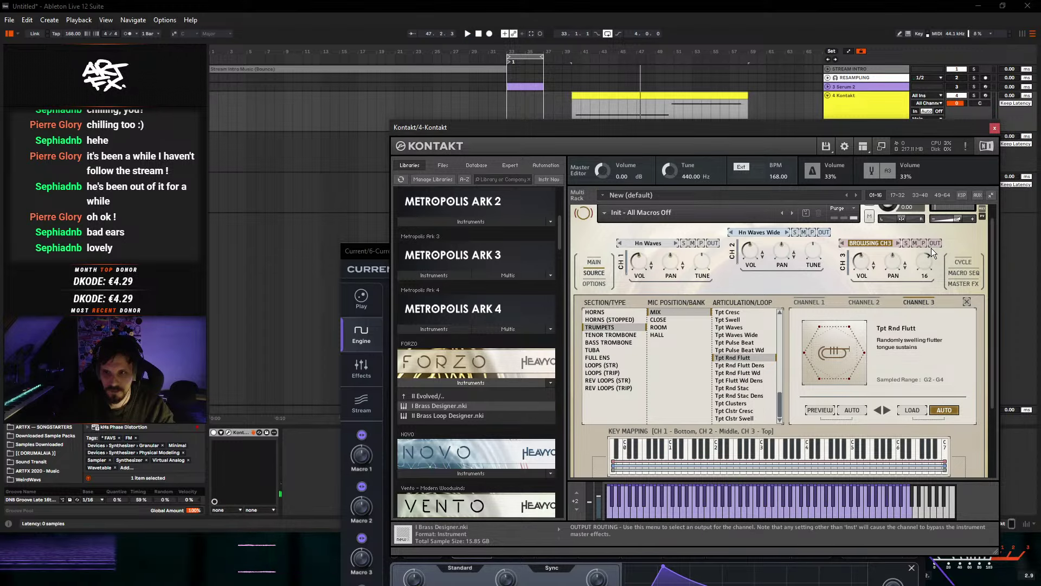
{"action": "left_click_drag", "start_coordinate": [930, 250], "coordinate": [868, 285]}
{"action": "key", "text": "space"}
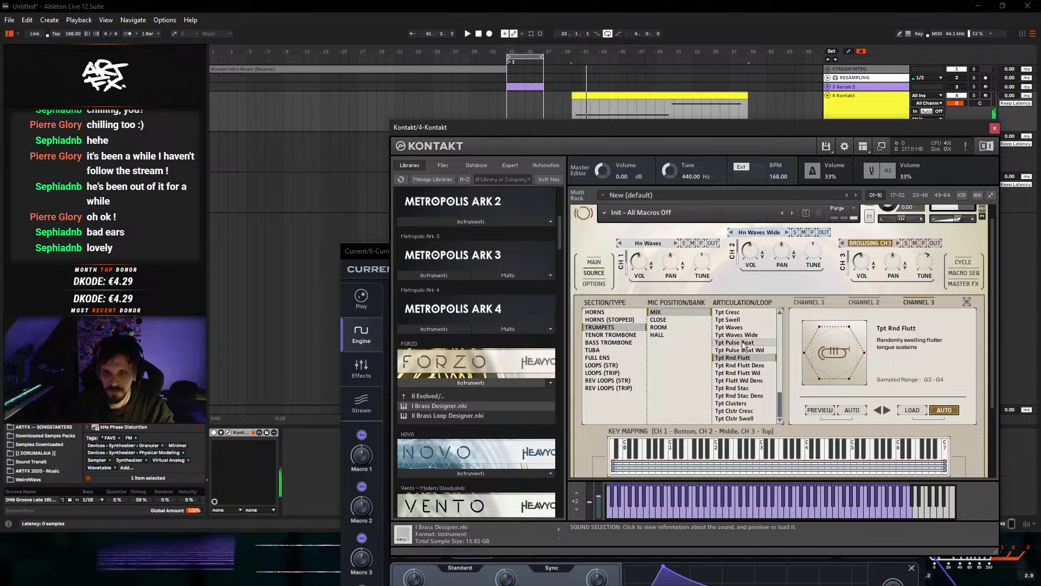
{"action": "left_click", "coordinate": [759, 335]}
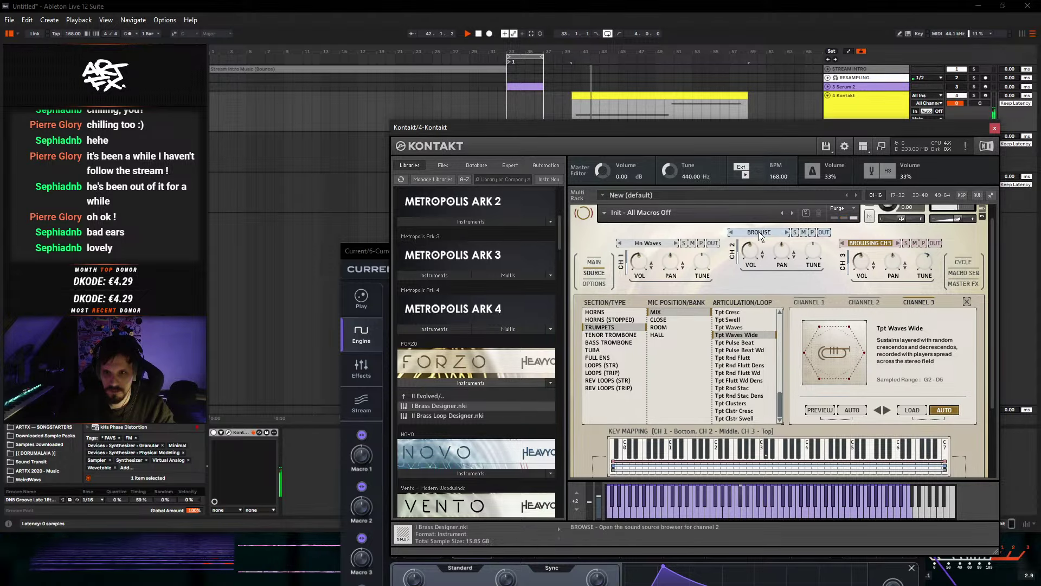
- Close the Kontakt window, stop playback, and bounce the Kontakt MIDI clip to a new audio track
{"action": "left_click", "coordinate": [995, 128]}
{"action": "key", "text": "space"}
{"action": "right_click", "coordinate": [685, 100]}
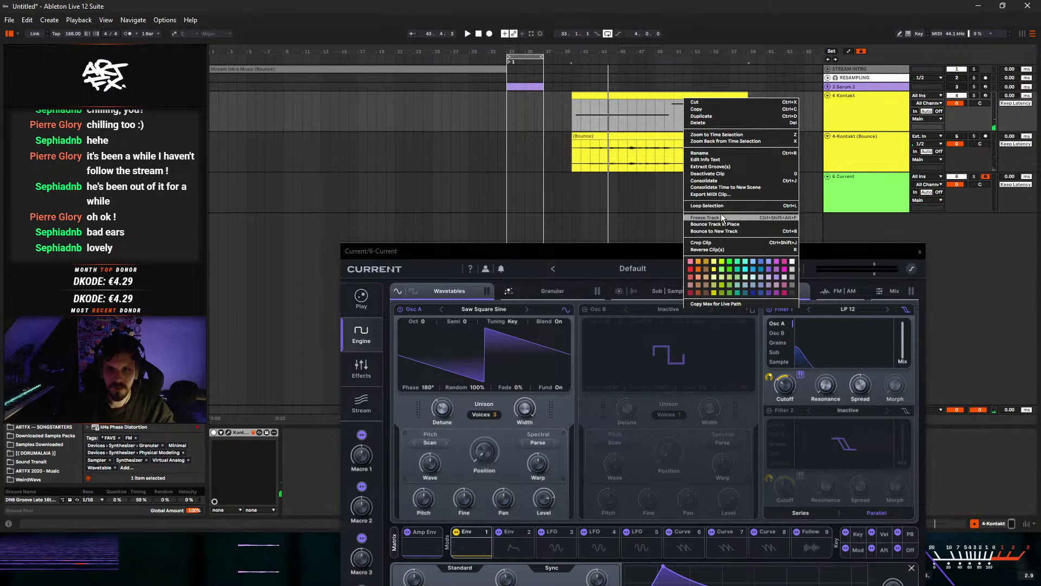
{"action": "left_click", "coordinate": [711, 232]}
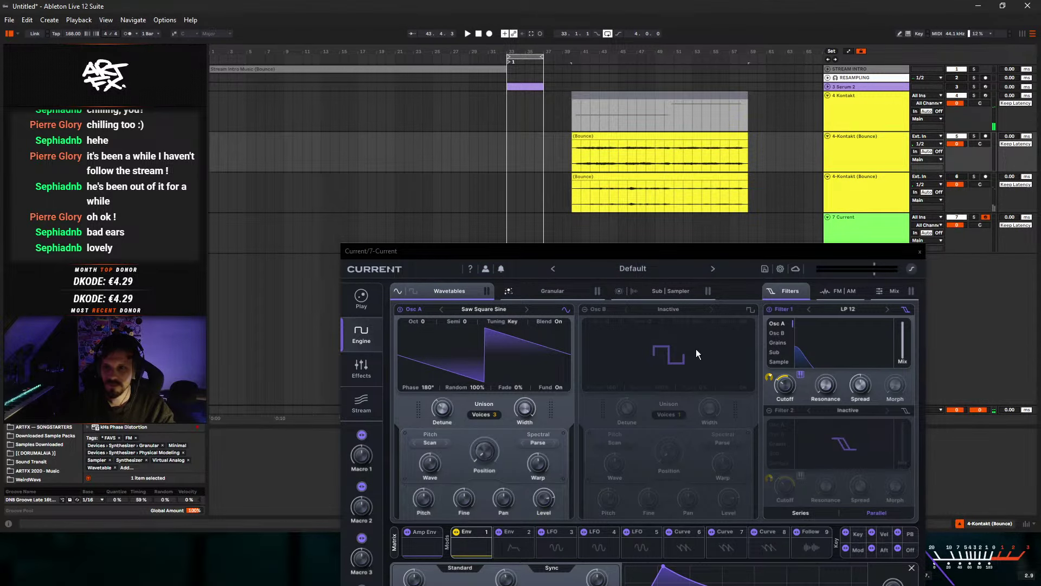
- Load the new brass bounce into Current's granular engine and enable Osc B with Saw Square Sine at octave -1
{"action": "left_click", "coordinate": [553, 291]}
{"action": "left_click", "coordinate": [713, 157]}
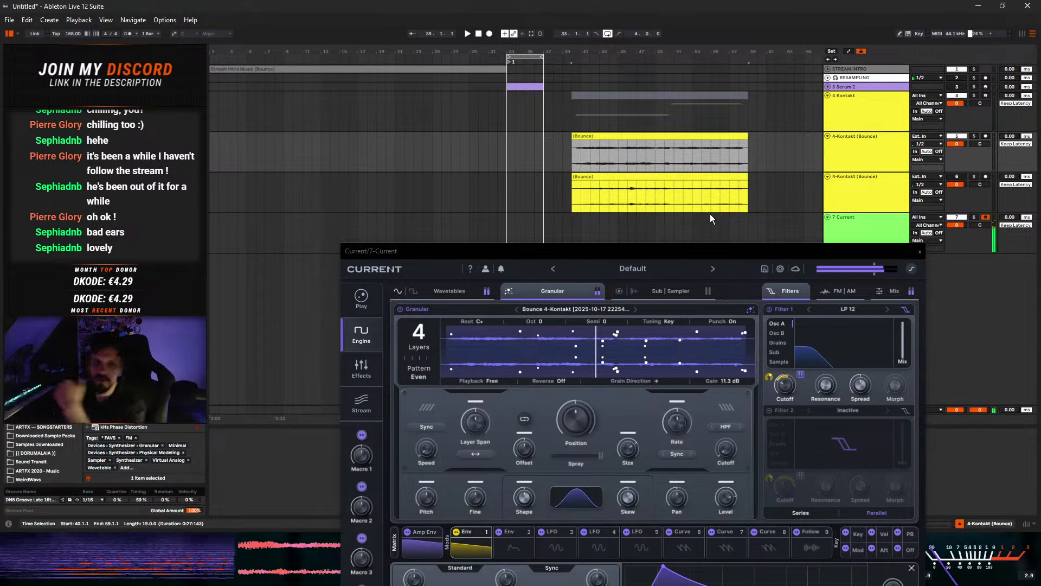
{"action": "left_click", "coordinate": [450, 291]}
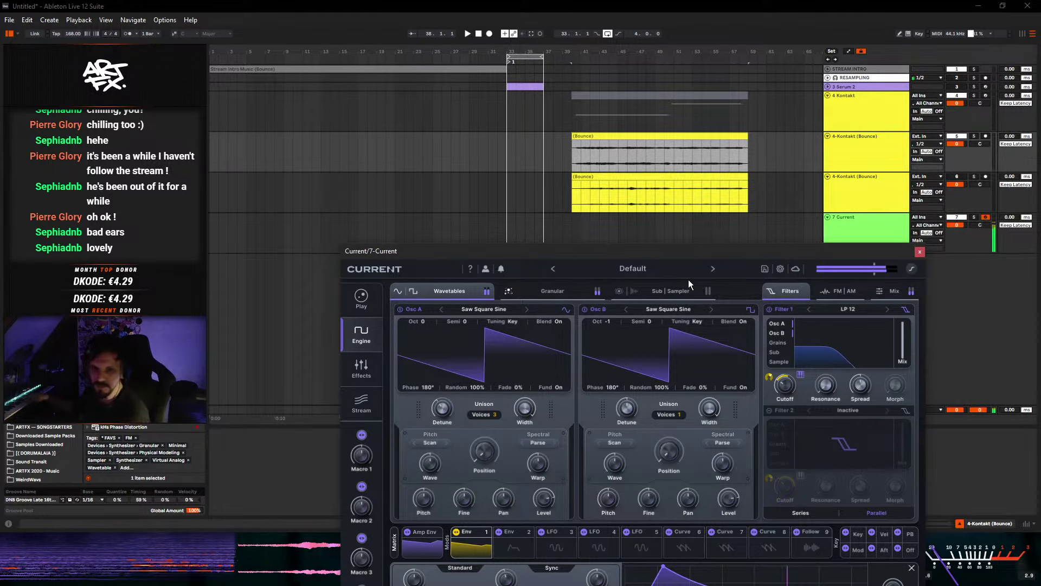
{"action": "left_click_drag", "start_coordinate": [674, 255], "coordinate": [663, 118]}
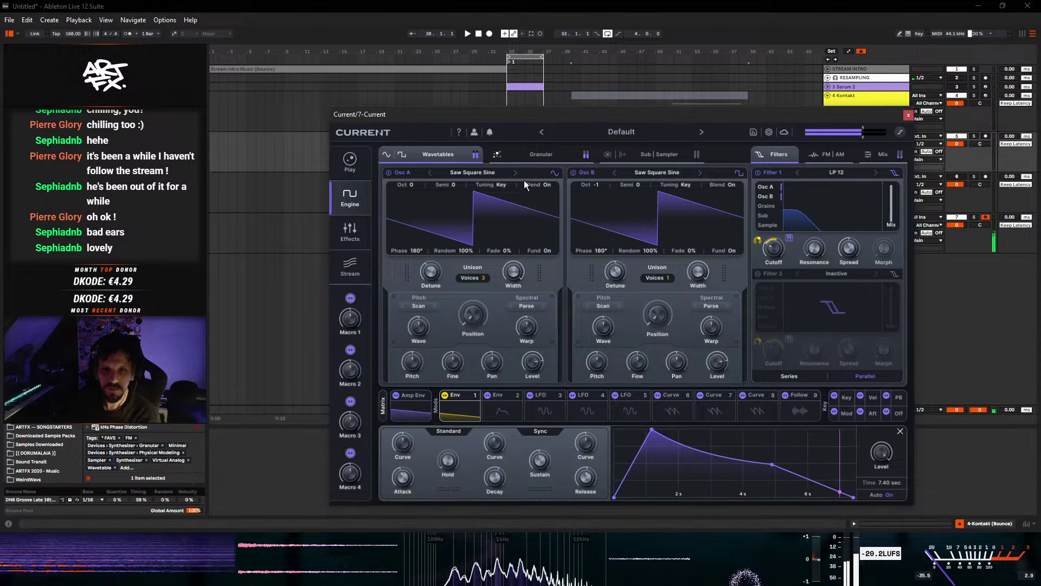
{"action": "left_click", "coordinate": [535, 157]}
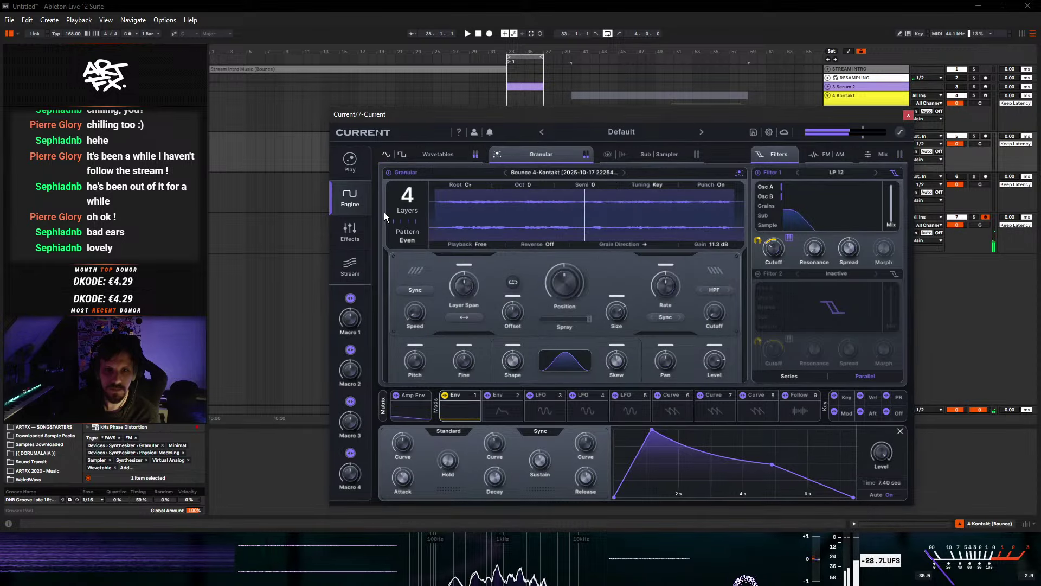
- Audition the Particle Grit and Swarms presets in Current's Cluster Delay effect and settle on Spring Pine
{"action": "left_click", "coordinate": [350, 234]}
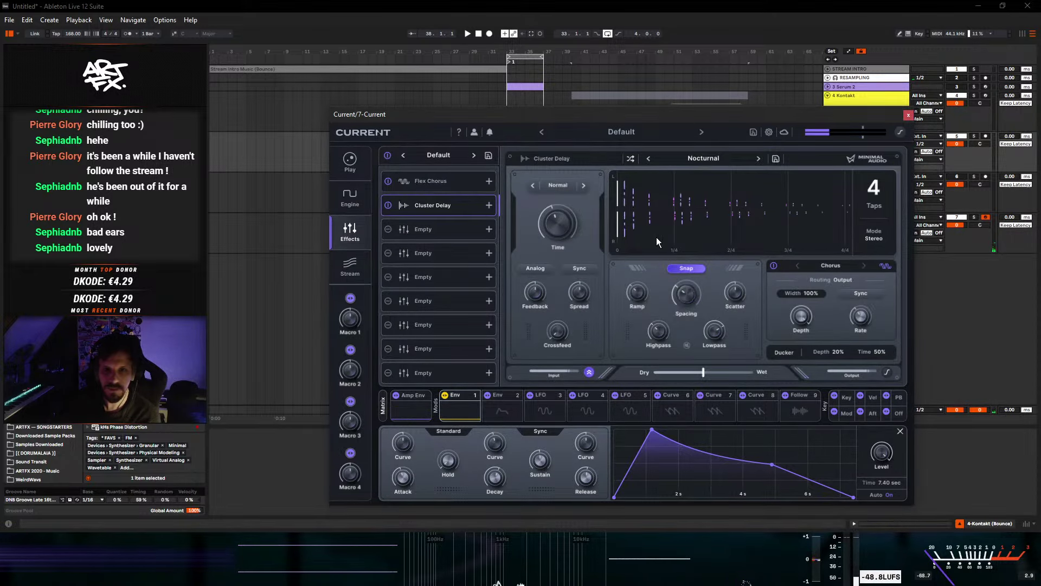
{"action": "left_click", "coordinate": [759, 159]}
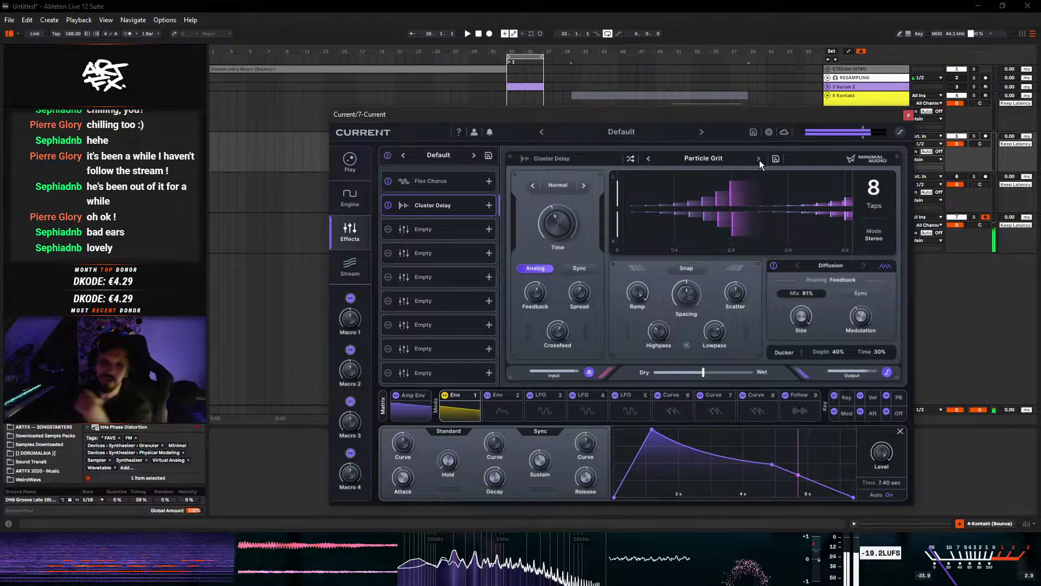
{"action": "left_click", "coordinate": [706, 159]}
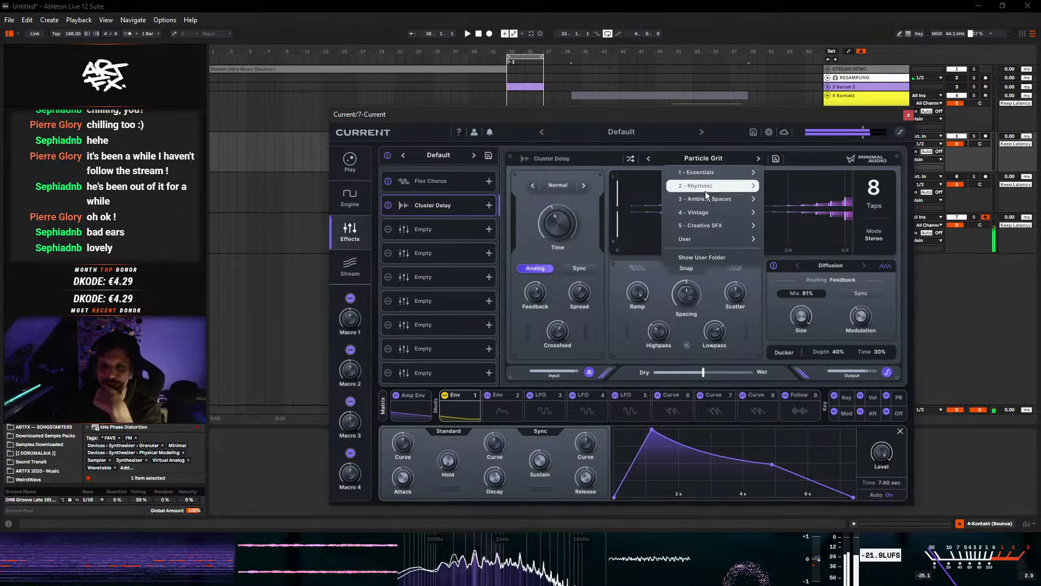
{"action": "mouse_move", "coordinate": [718, 199]}
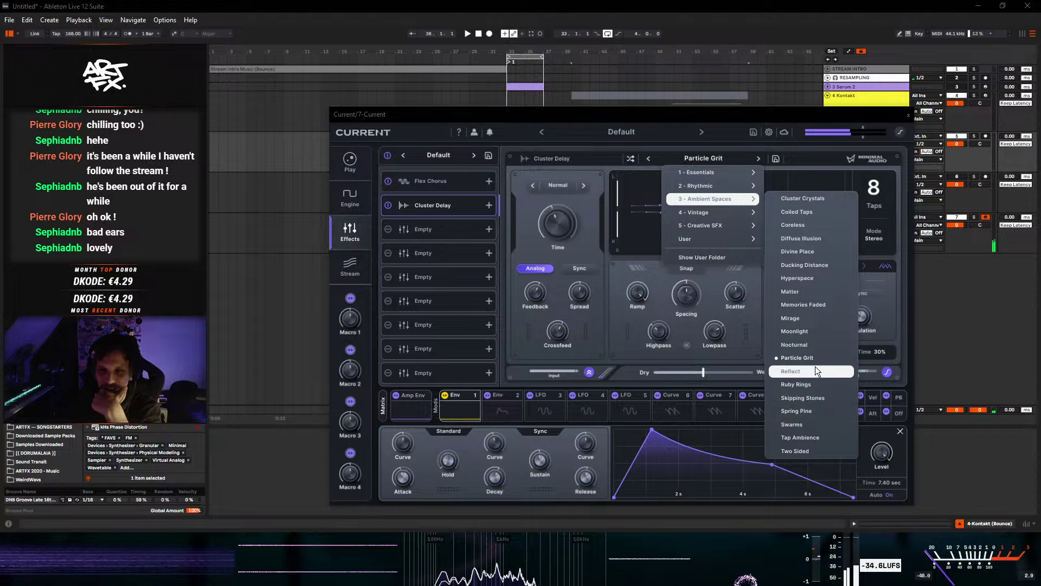
{"action": "left_click", "coordinate": [800, 423]}
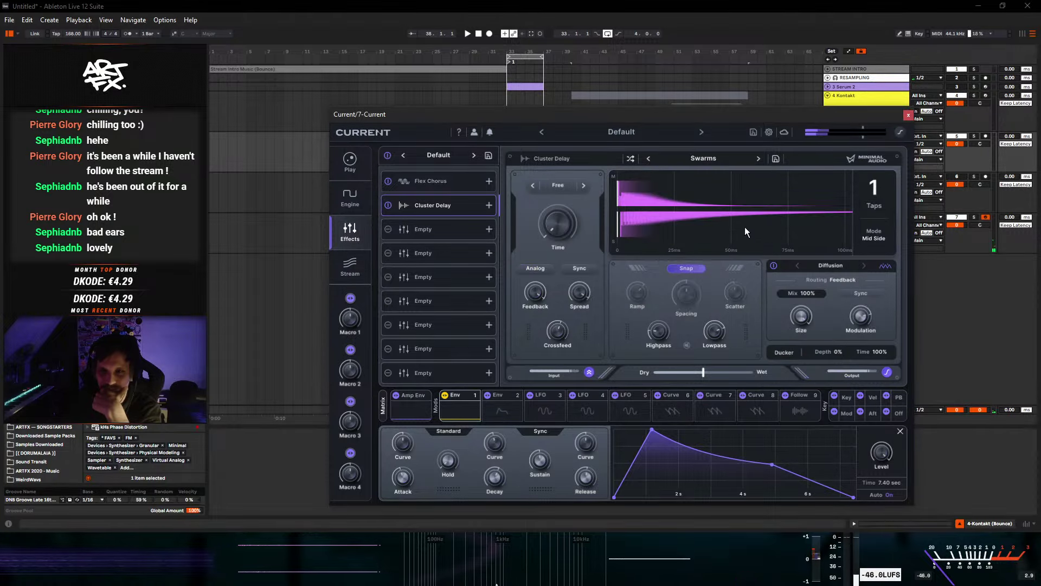
{"action": "left_click", "coordinate": [648, 158]}
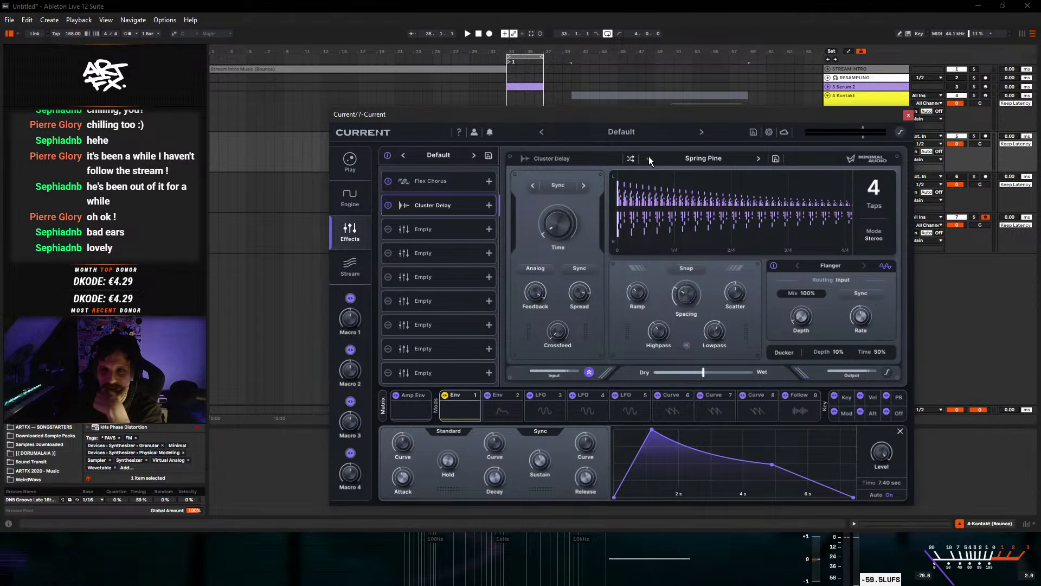
{"action": "left_click", "coordinate": [649, 158]}
{"action": "left_click", "coordinate": [758, 159]}
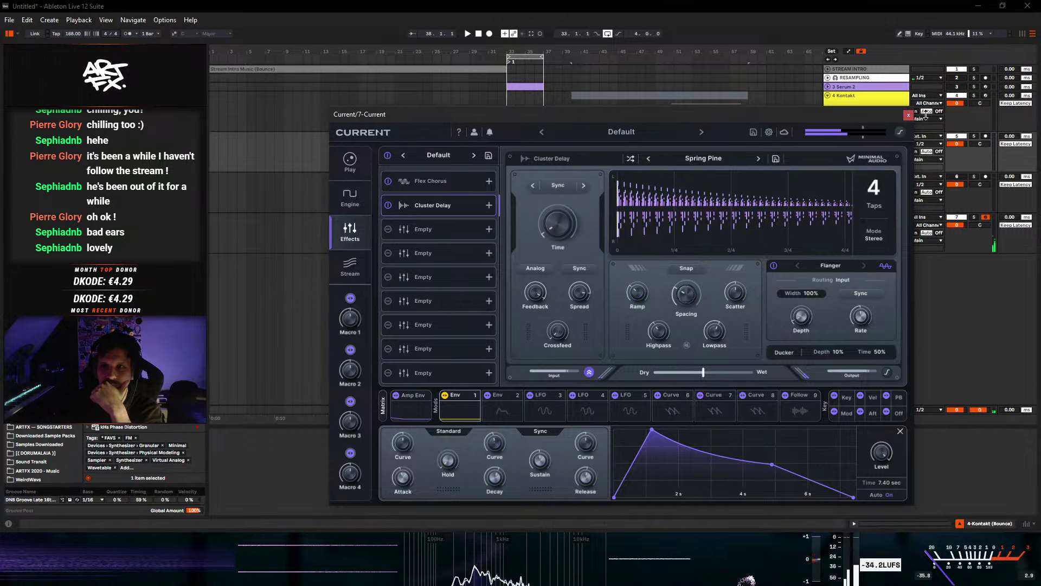
- Load the 4-Kontakt bounce audio into the Sampler section of the Current synth's engine
{"action": "left_click", "coordinate": [351, 197]}
{"action": "left_click", "coordinate": [660, 154]}
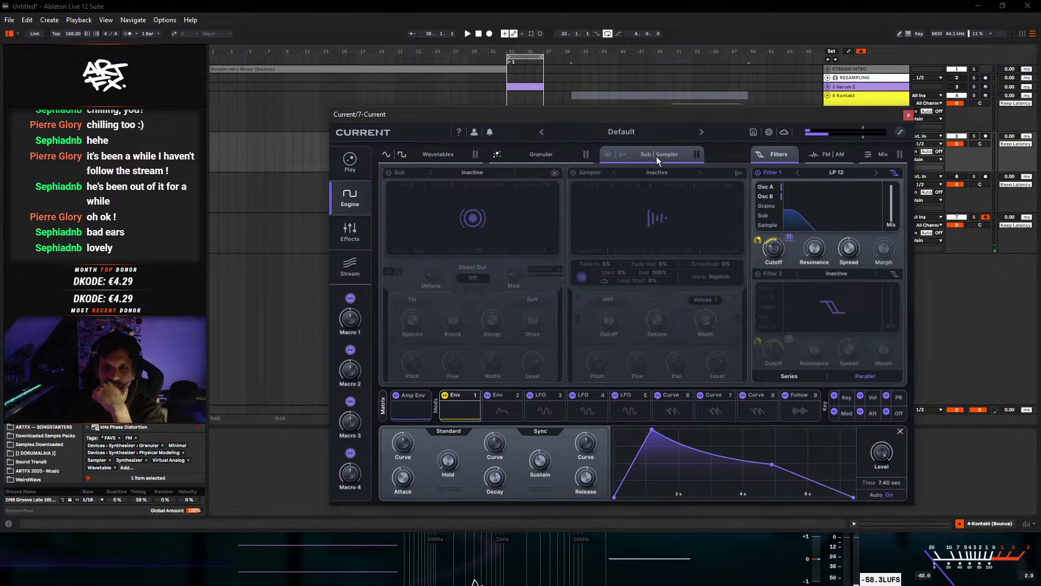
{"action": "left_click", "coordinate": [621, 154]}
{"action": "left_click_drag", "start_coordinate": [687, 110], "coordinate": [631, 361]}
{"action": "left_click", "coordinate": [640, 182]}
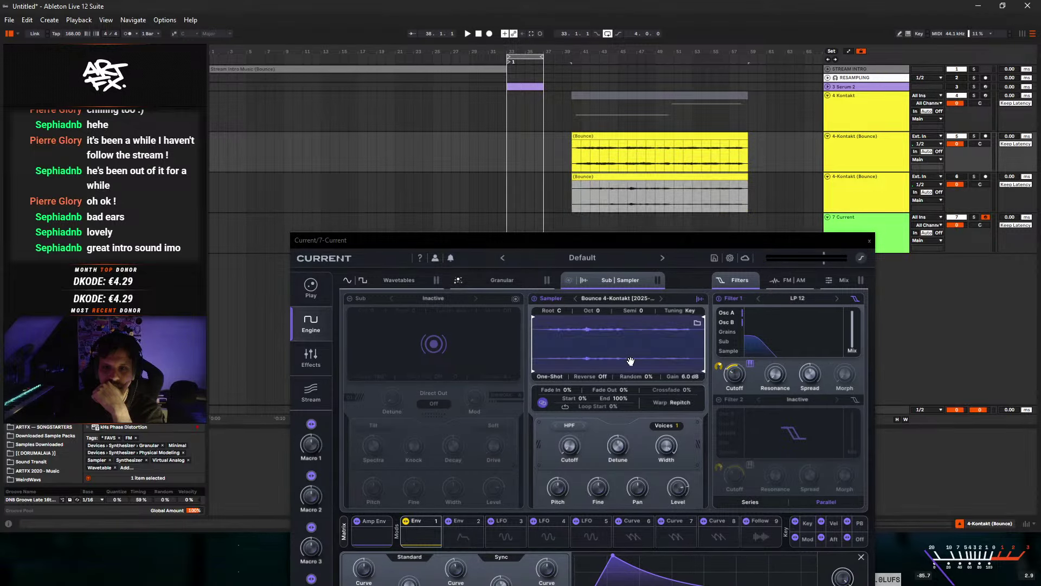
- Examine the sampler's start position options and the sampler destinations offered in the modulation matrix
{"action": "right_click", "coordinate": [584, 399]}
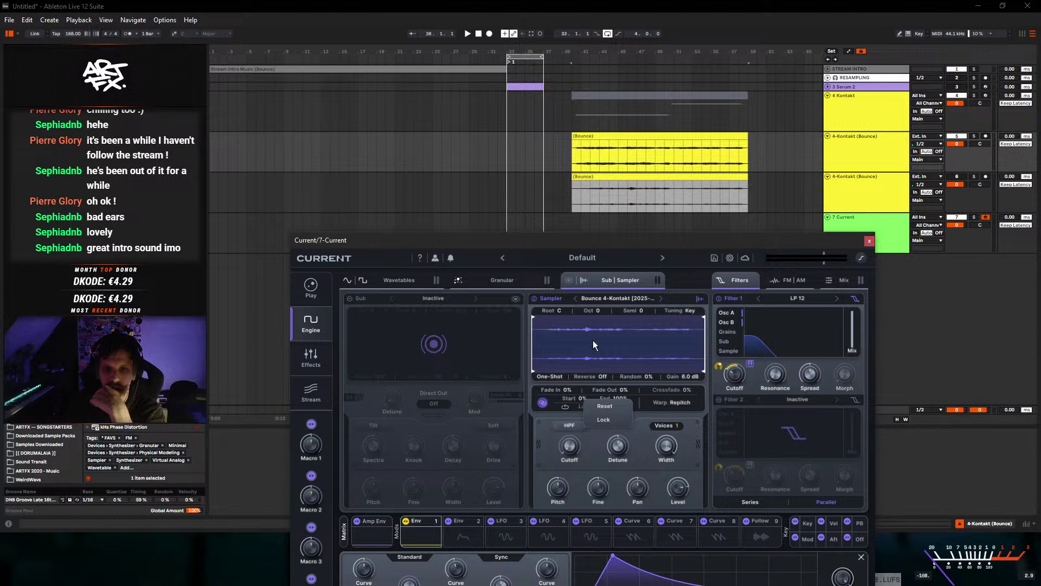
{"action": "double_click", "coordinate": [574, 400]}
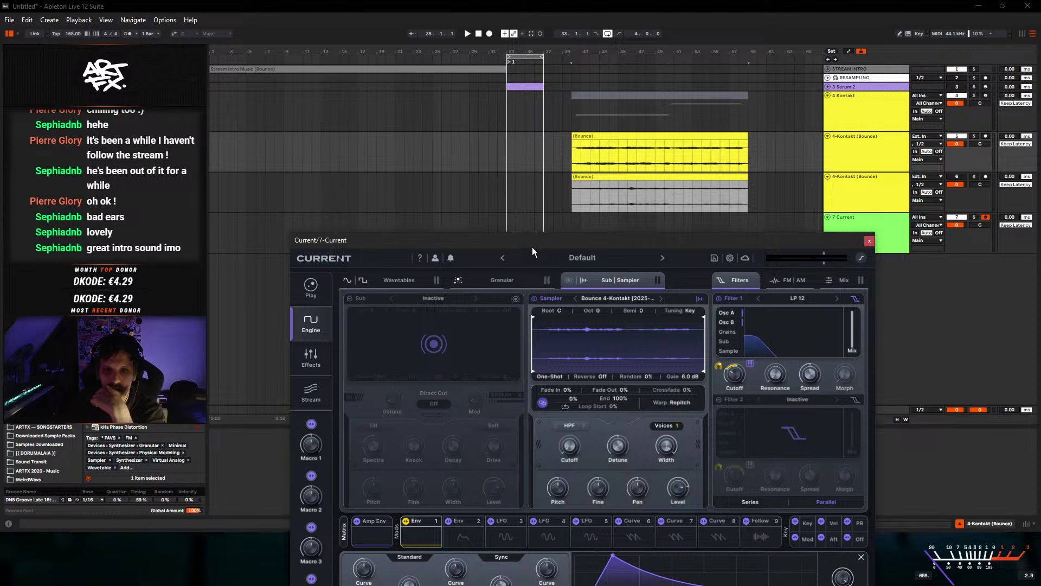
{"action": "left_click_drag", "start_coordinate": [496, 243], "coordinate": [552, 104]}
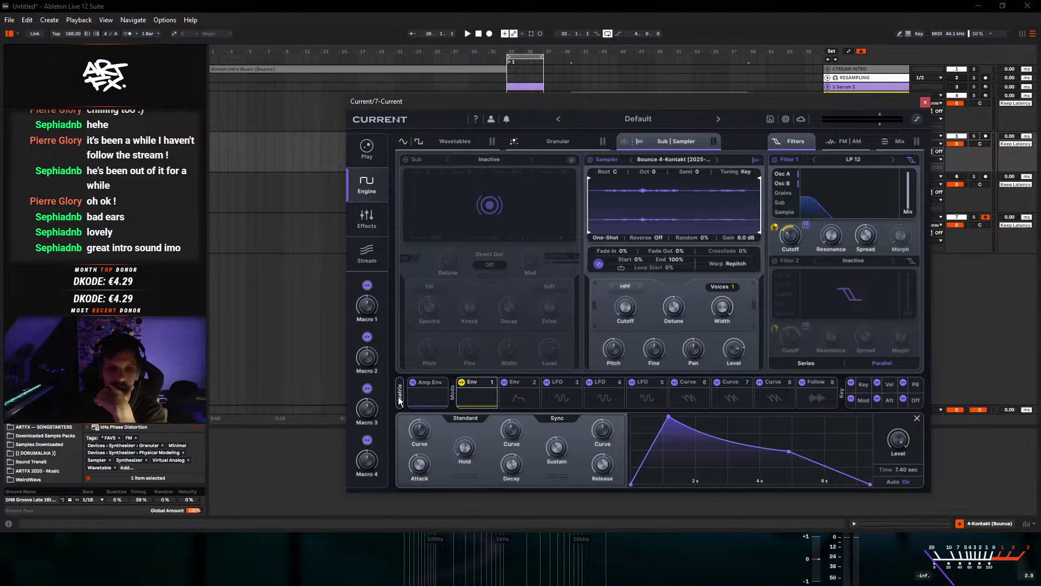
{"action": "left_click", "coordinate": [399, 398]}
{"action": "left_click", "coordinate": [617, 254]}
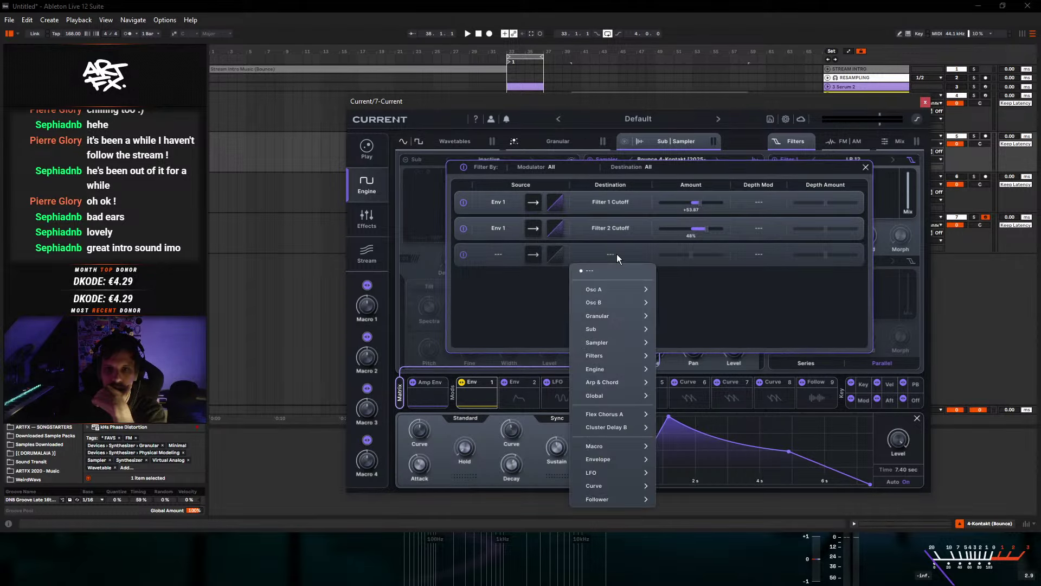
{"action": "mouse_move", "coordinate": [610, 345]}
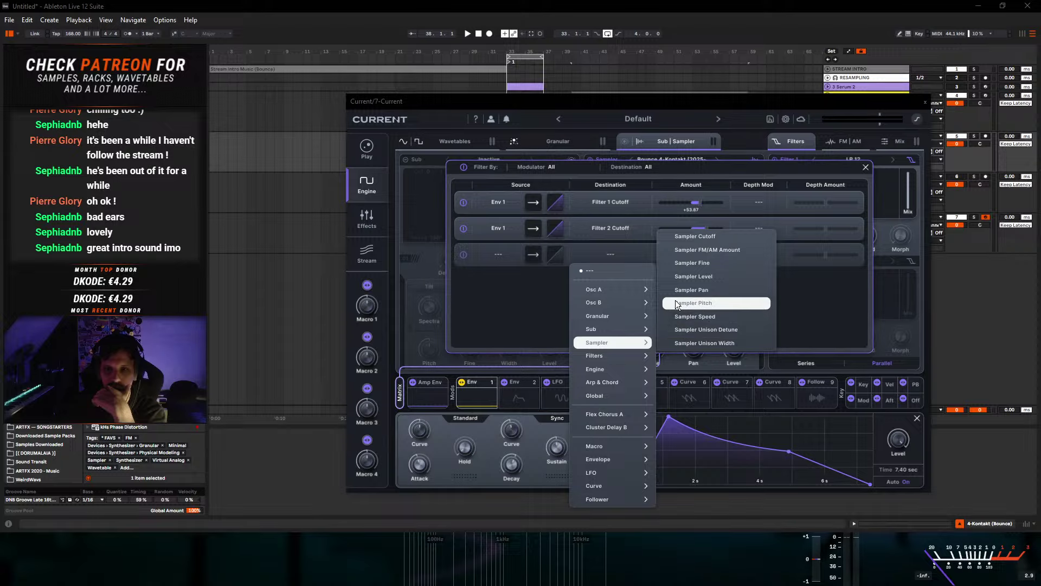
{"action": "left_click", "coordinate": [526, 305]}
- Set the sampler's random start to 100% and compare playback with Reverse on and off
{"action": "left_click", "coordinate": [866, 167]}
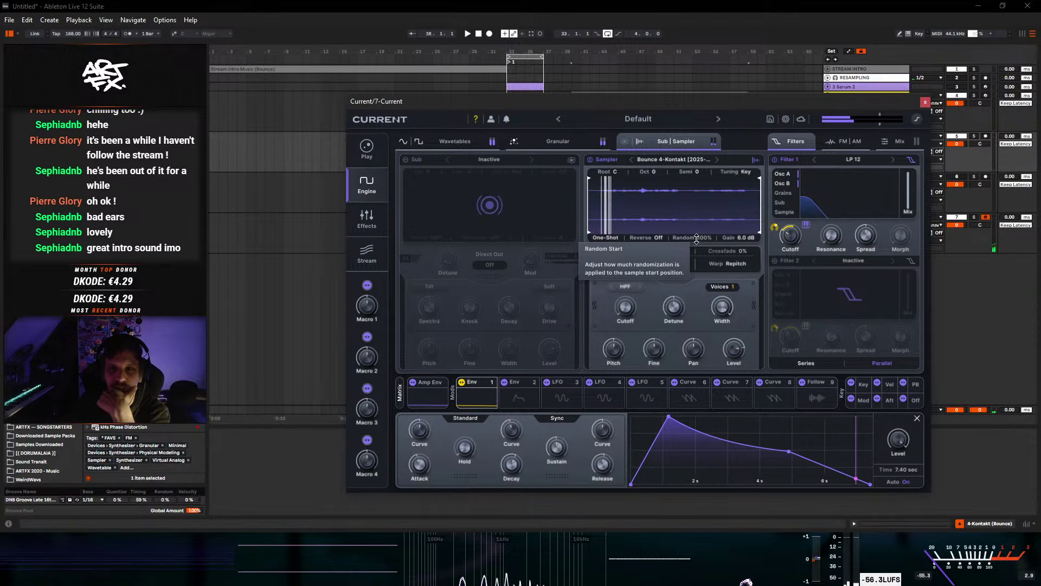
{"action": "left_click", "coordinate": [655, 237]}
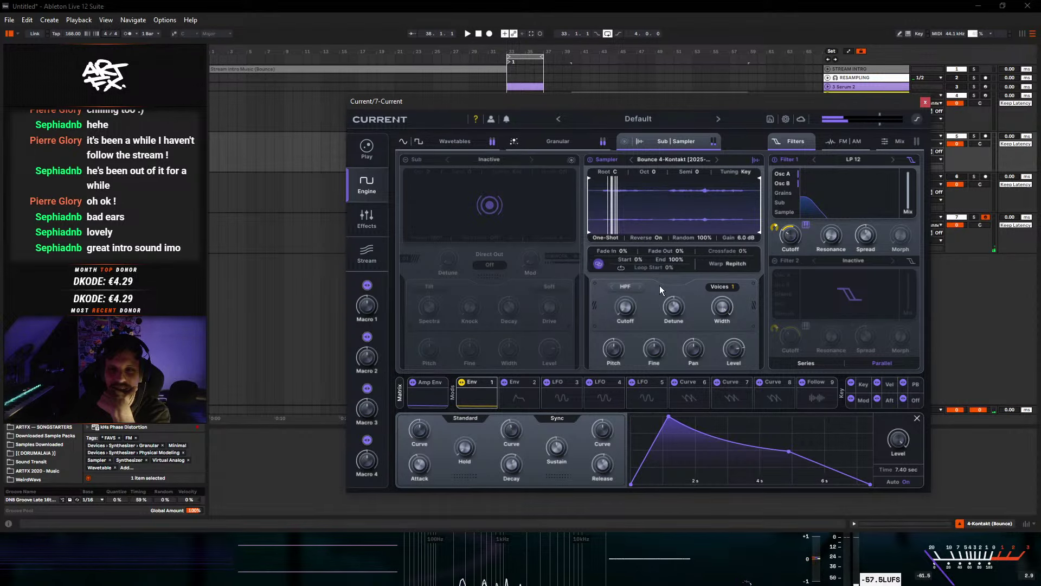
{"action": "left_click", "coordinate": [662, 238]}
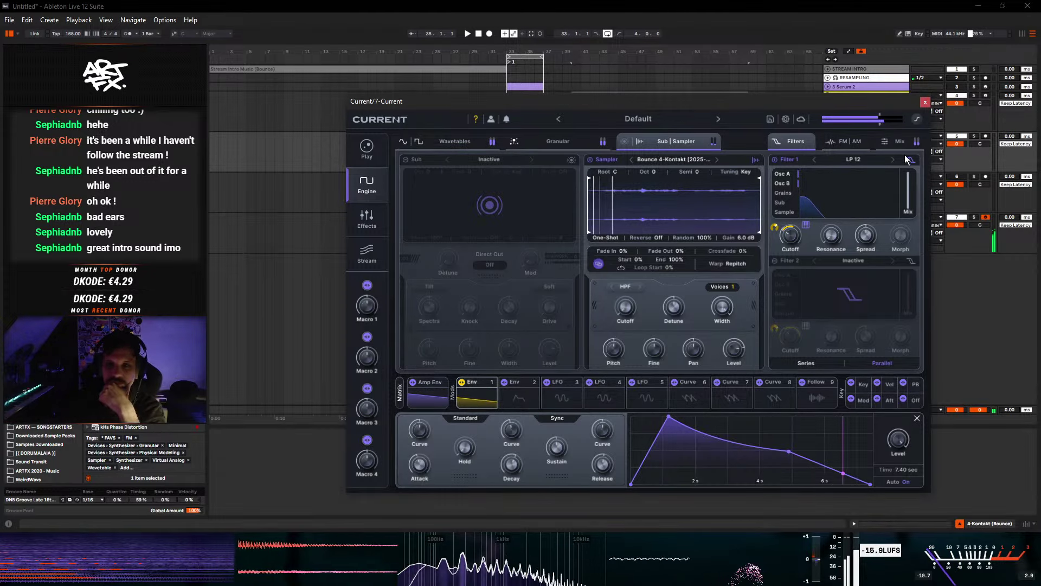
{"action": "key", "text": "ctrl+alt+p"}
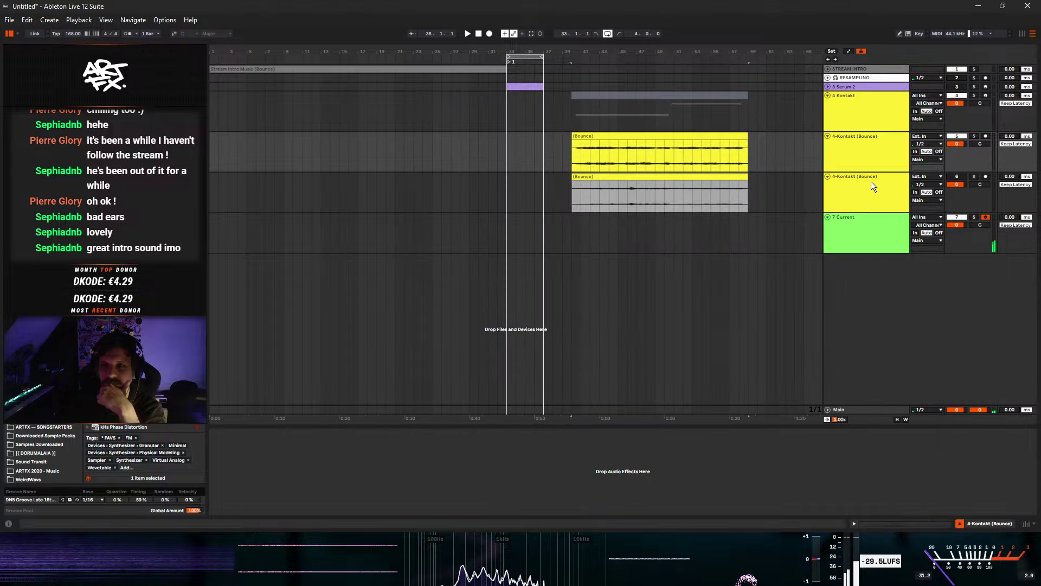
- Select the time range from bar 41 to bar 44 on the Current track
{"action": "left_click", "coordinate": [855, 233]}
{"action": "left_click", "coordinate": [507, 231]}
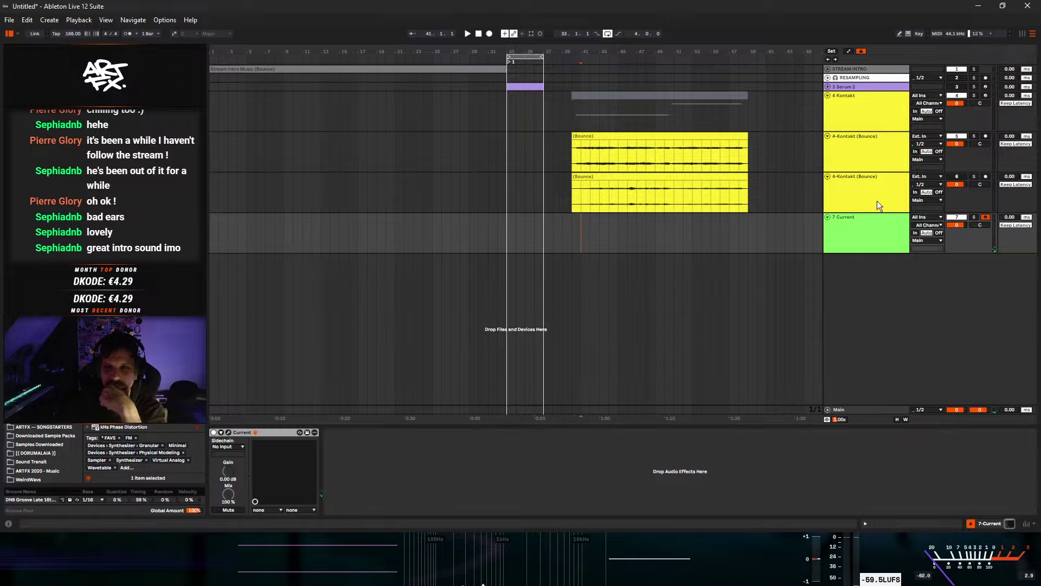
{"action": "key", "text": "0"}
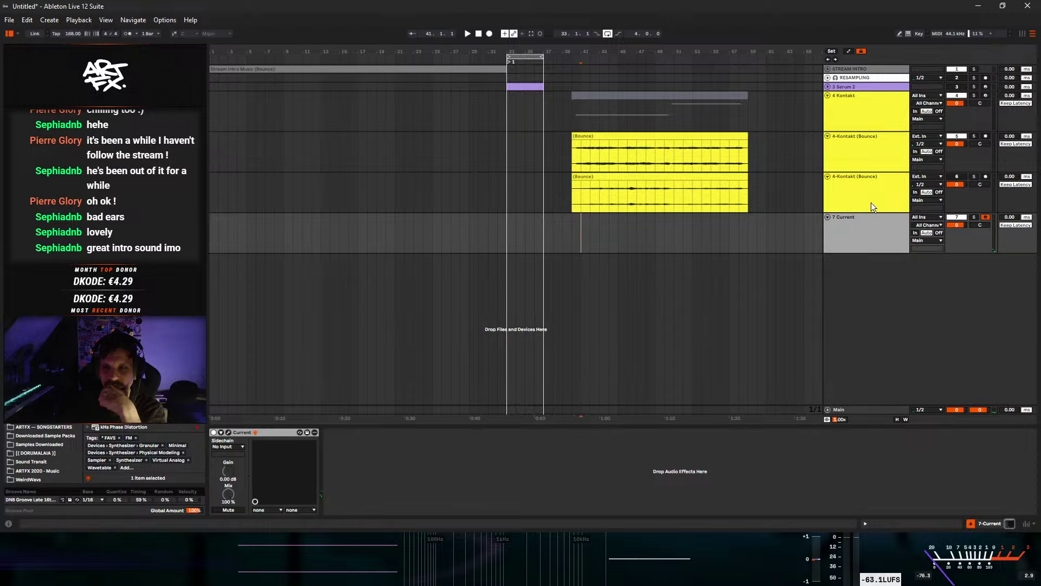
{"action": "left_click", "coordinate": [572, 240]}
{"action": "key", "text": "0"}
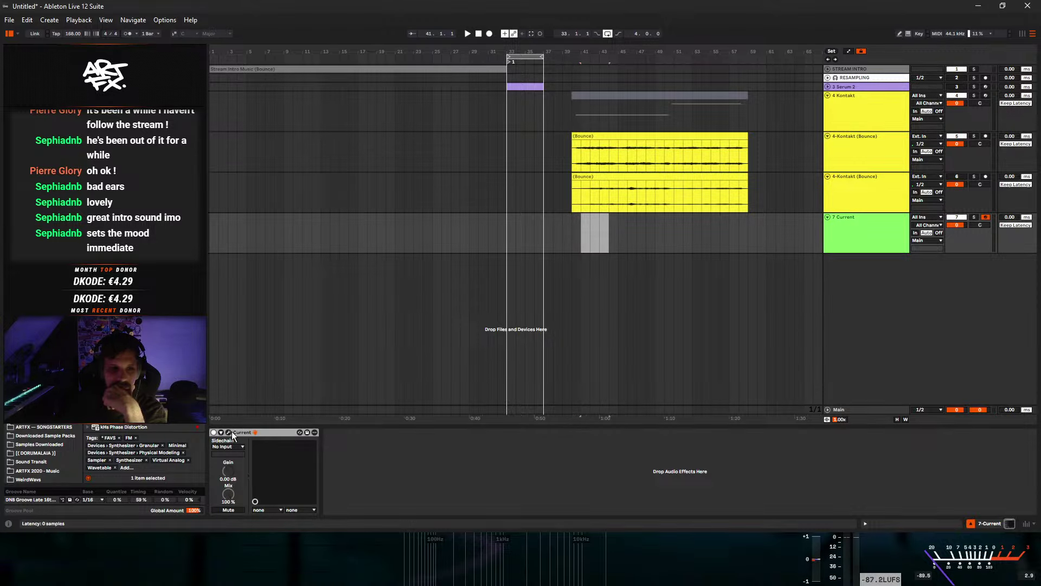
- Save the Current patch as the preset "Brass Pad" in the SFLT_v1 folder with the Pad tag
{"action": "left_click", "coordinate": [230, 431]}
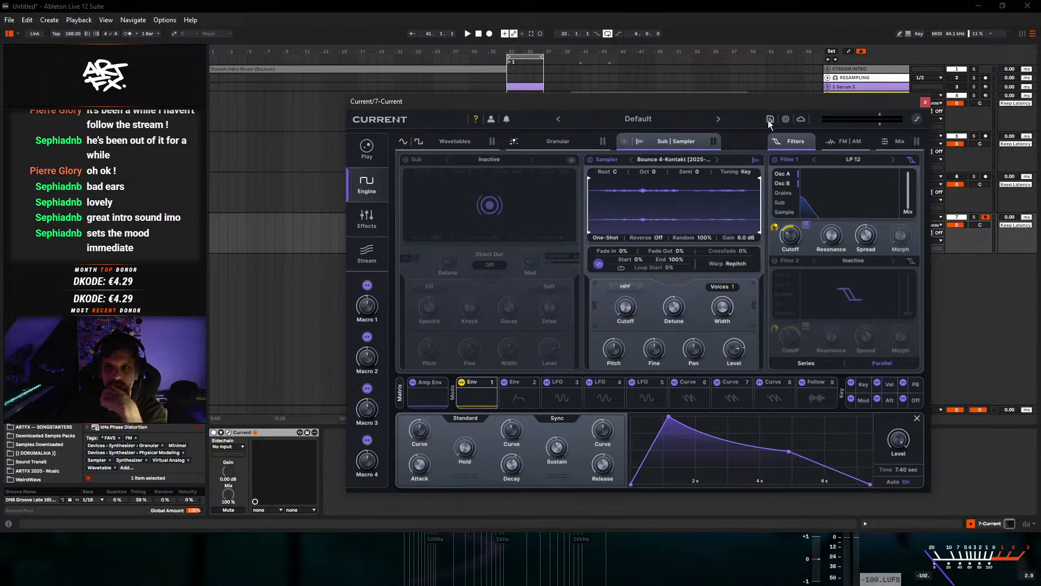
{"action": "left_click", "coordinate": [770, 120]}
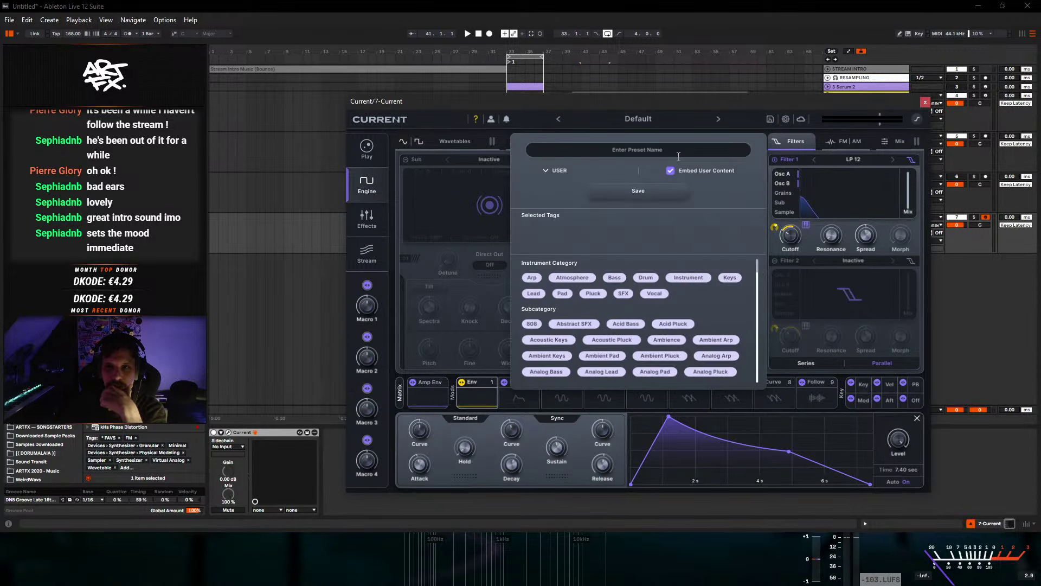
{"action": "left_click", "coordinate": [548, 171]}
{"action": "left_click", "coordinate": [581, 230]}
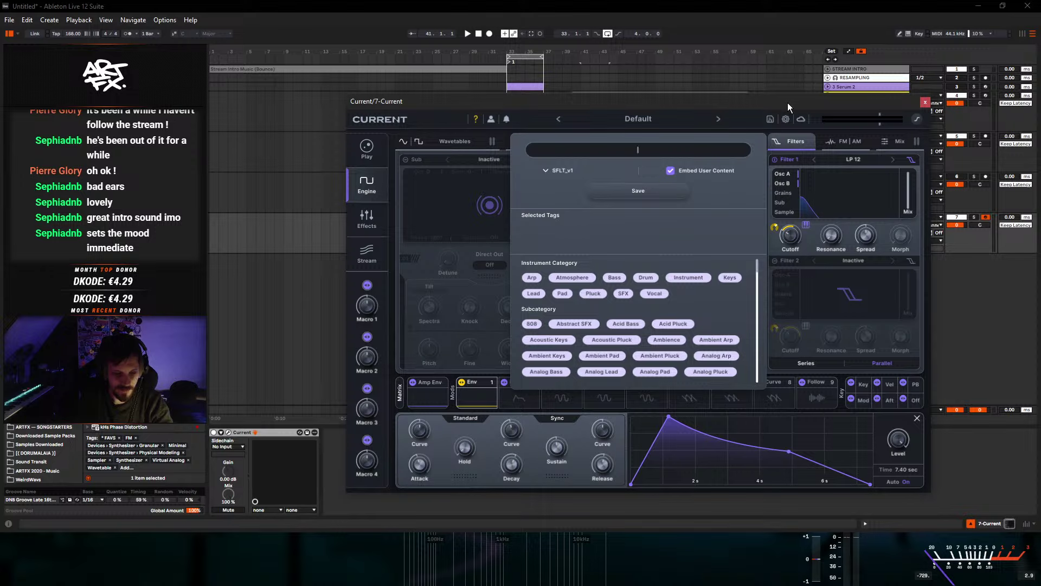
{"action": "type", "text": "Bra"}
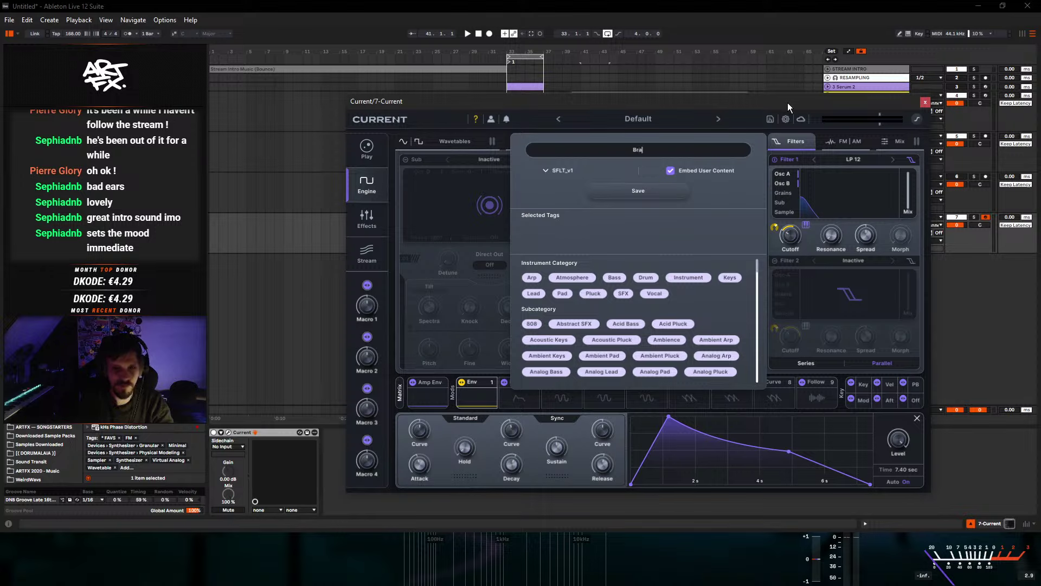
{"action": "type", "text": "ss Pad"}
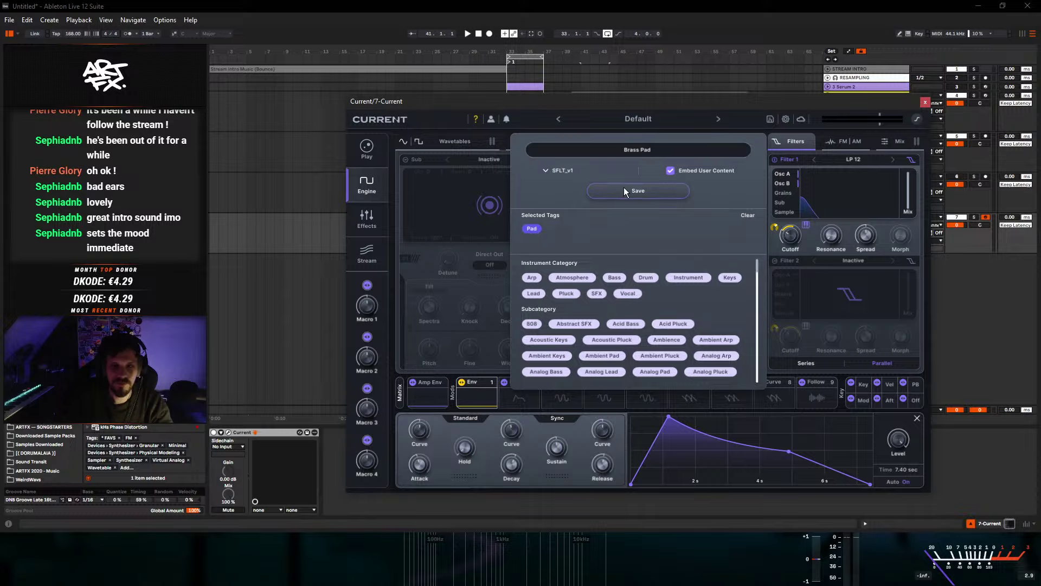
{"action": "key", "text": "Return"}
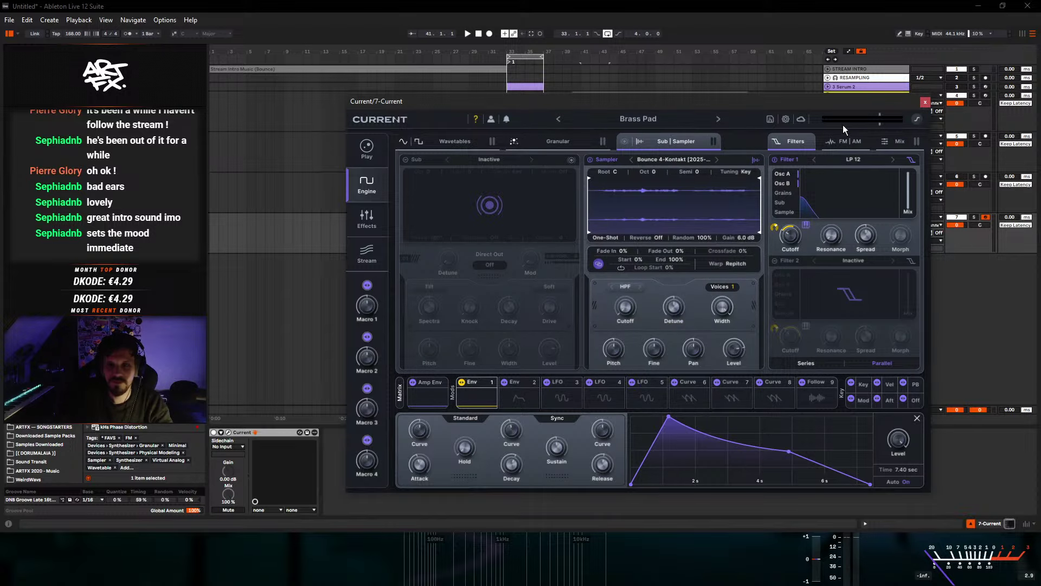
{"action": "left_click", "coordinate": [923, 104]}
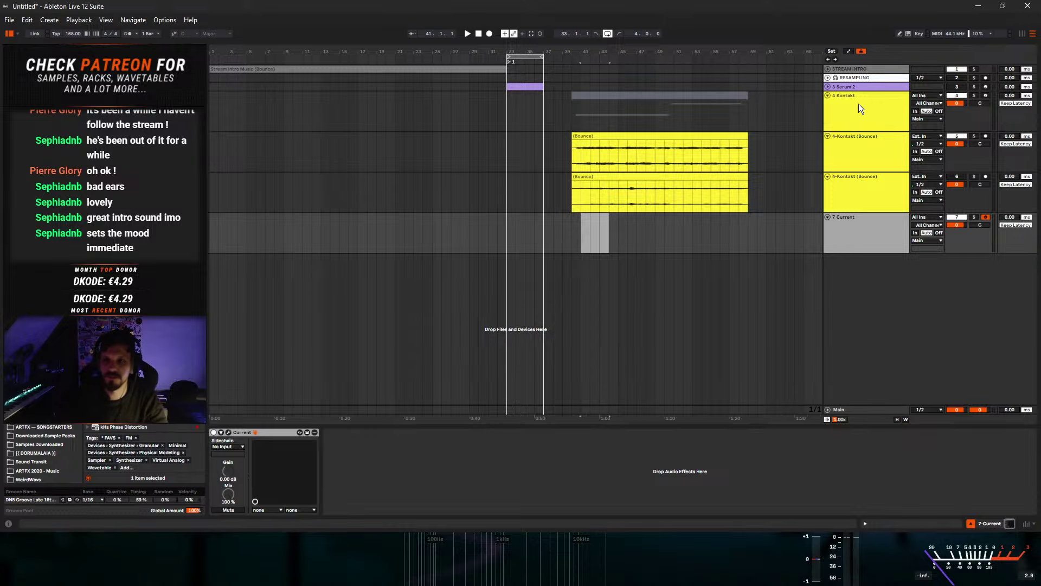
- Add the NOIRE CFX Grand piano on a new track below Current and audition it
{"action": "left_click", "coordinate": [595, 111], "text": "shift"}
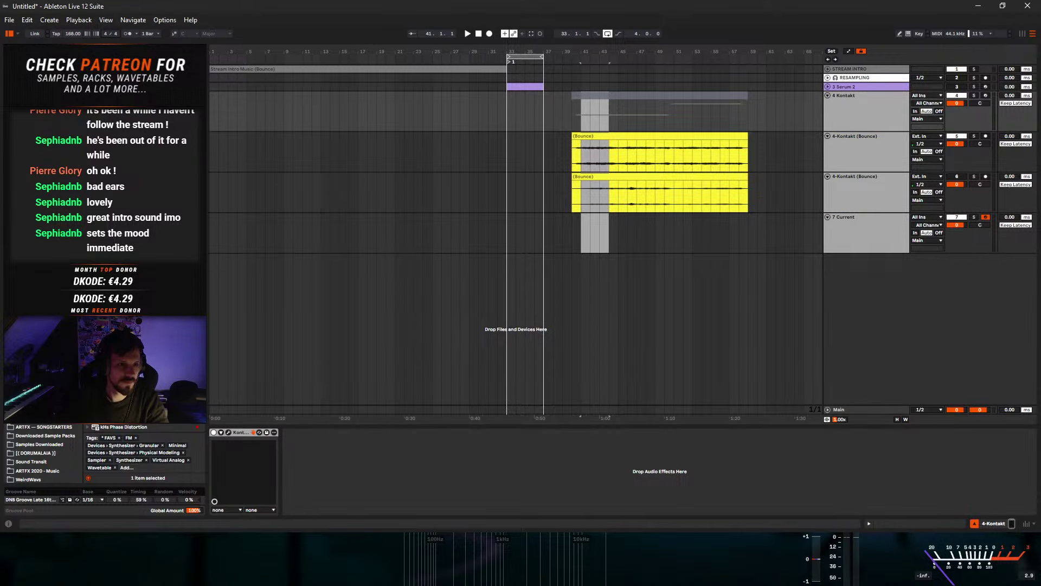
{"action": "left_click", "coordinate": [836, 234], "text": "shift"}
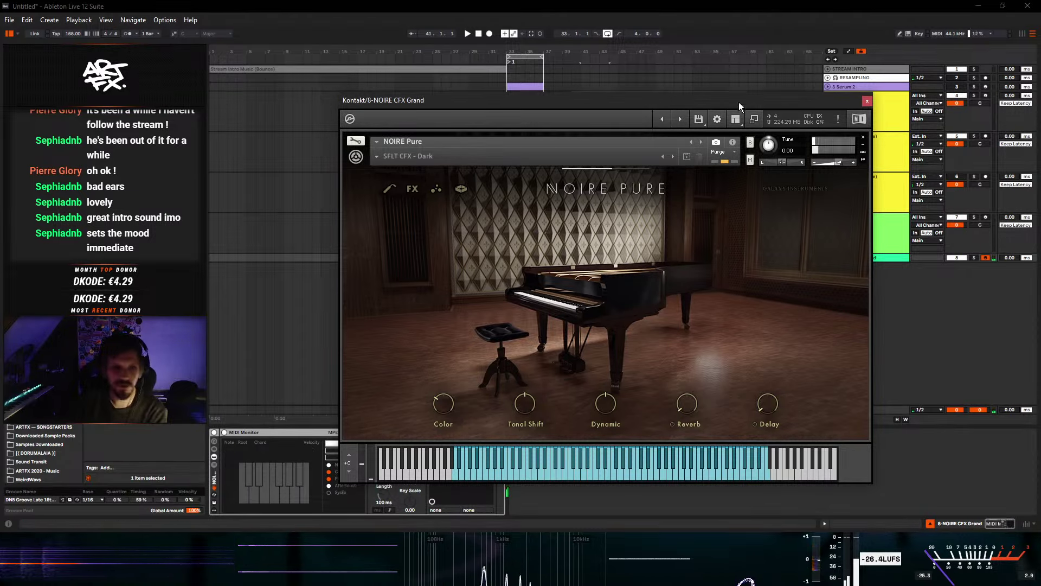
{"action": "left_click_drag", "start_coordinate": [586, 98], "coordinate": [633, 112]}
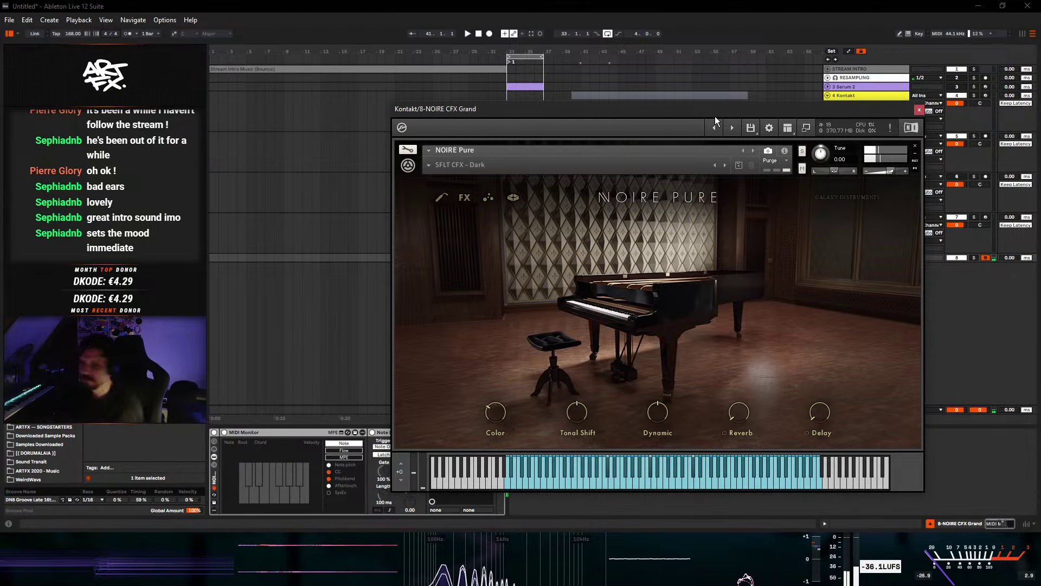
{"action": "left_click", "coordinate": [920, 110]}
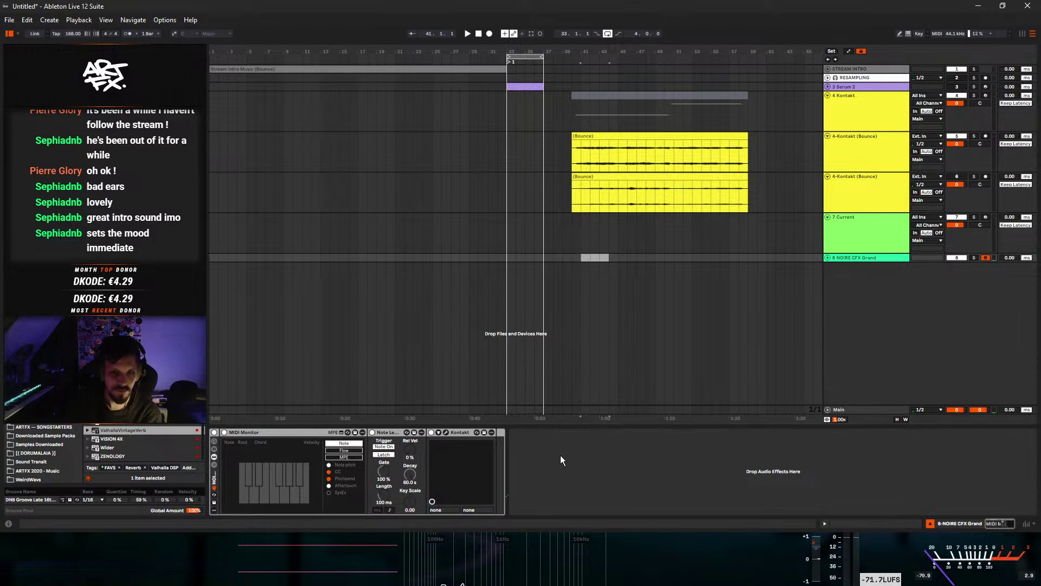
- Add ValhallaVintageVerb to the NOIRE CFX Grand track with the St Pauls Cathedral preset and a 34.4% mix
{"action": "left_click_drag", "start_coordinate": [140, 430], "coordinate": [496, 466]}
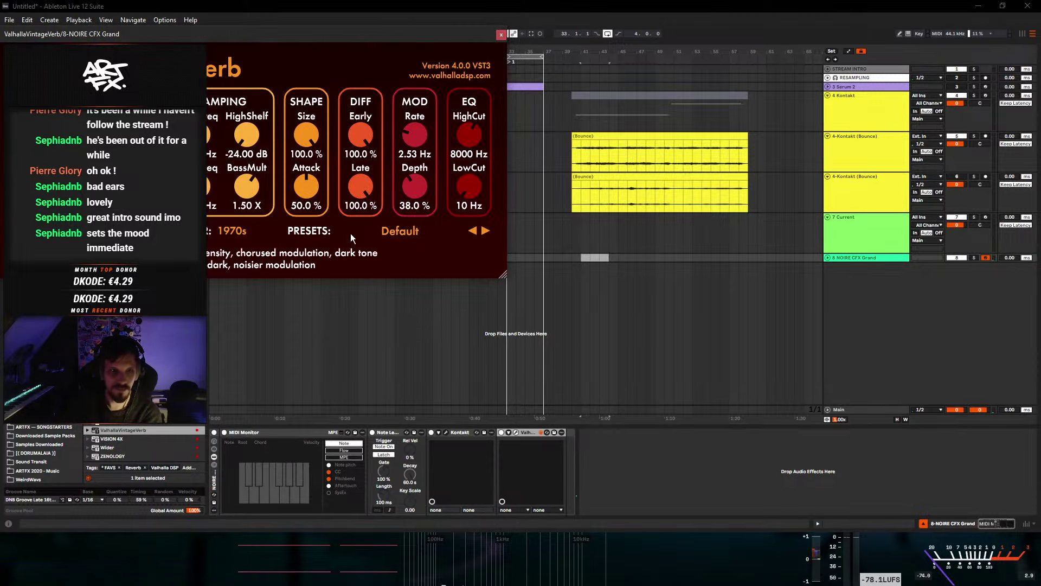
{"action": "left_click", "coordinate": [401, 232]}
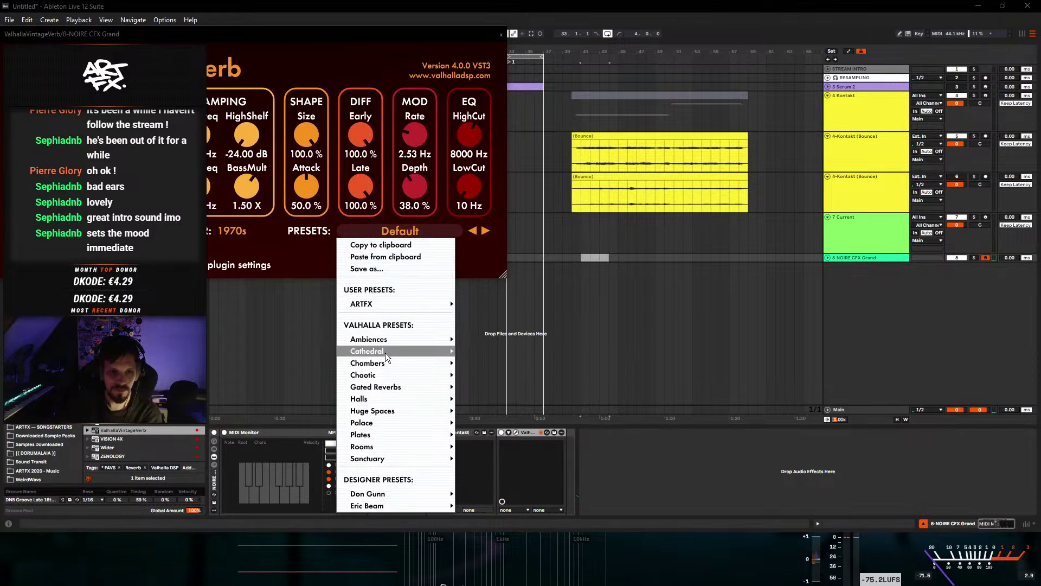
{"action": "mouse_move", "coordinate": [385, 351]}
{"action": "left_click", "coordinate": [505, 350]}
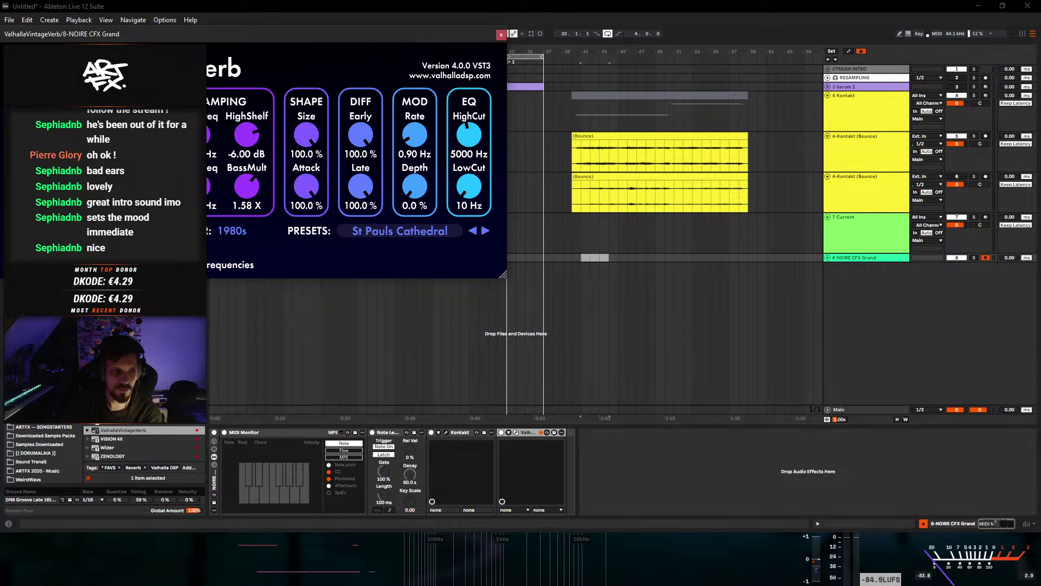
{"action": "left_click_drag", "start_coordinate": [199, 35], "coordinate": [523, 149]}
{"action": "left_click_drag", "start_coordinate": [348, 237], "coordinate": [348, 244]}
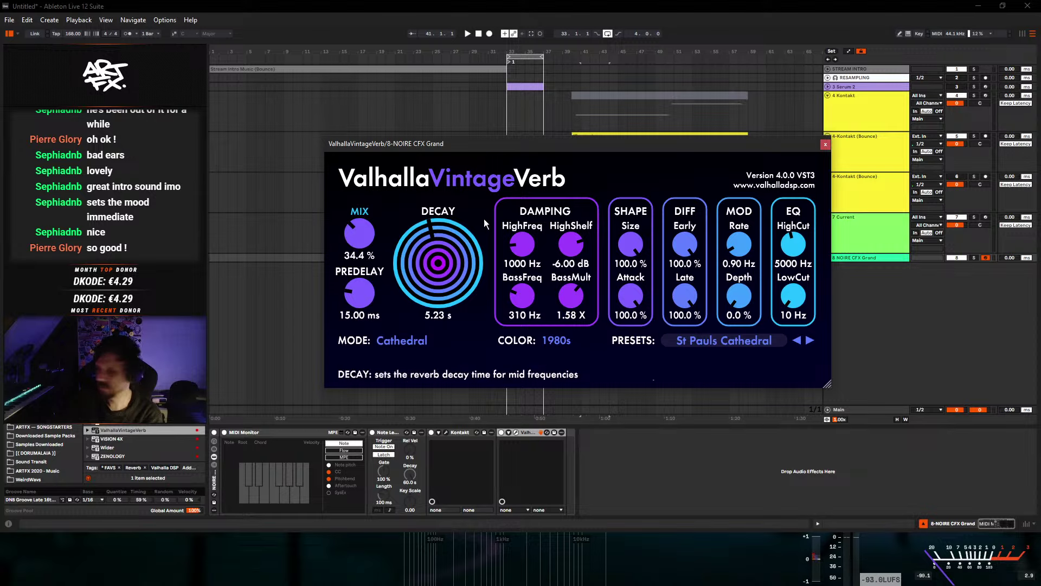
{"action": "left_click", "coordinate": [825, 144]}
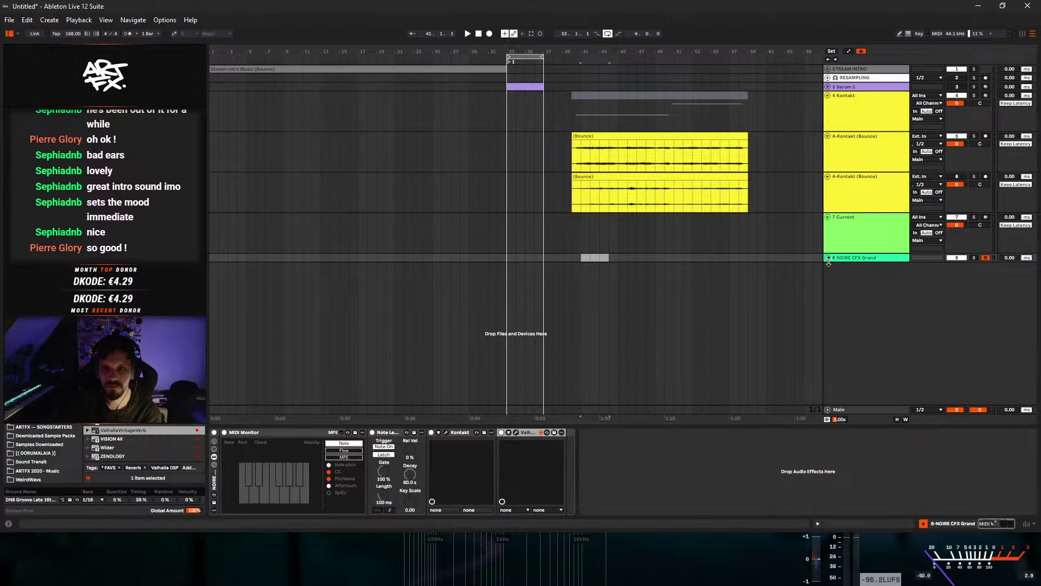
- Enlarge the NOIRE CFX Grand track and add a Utility after the reverb with 9.44 dB gain
{"action": "left_click_drag", "start_coordinate": [581, 274], "coordinate": [609, 274]}
{"action": "left_click", "coordinate": [37, 179]}
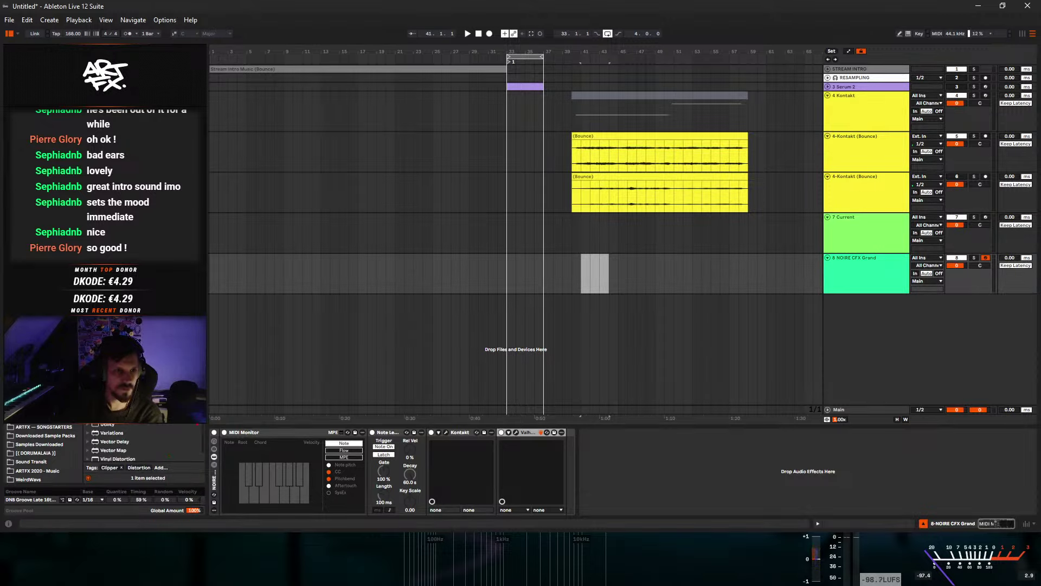
{"action": "left_click_drag", "start_coordinate": [107, 425], "coordinate": [610, 428]}
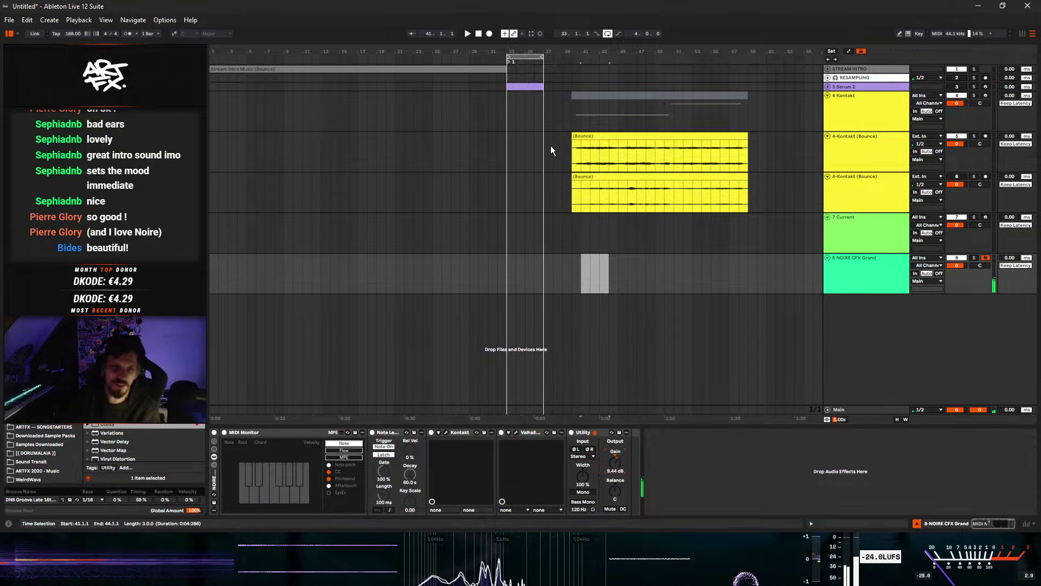
- Delete the NOIRE CFX Grand track
{"action": "left_click", "coordinate": [853, 293]}
{"action": "key", "text": "Delete"}
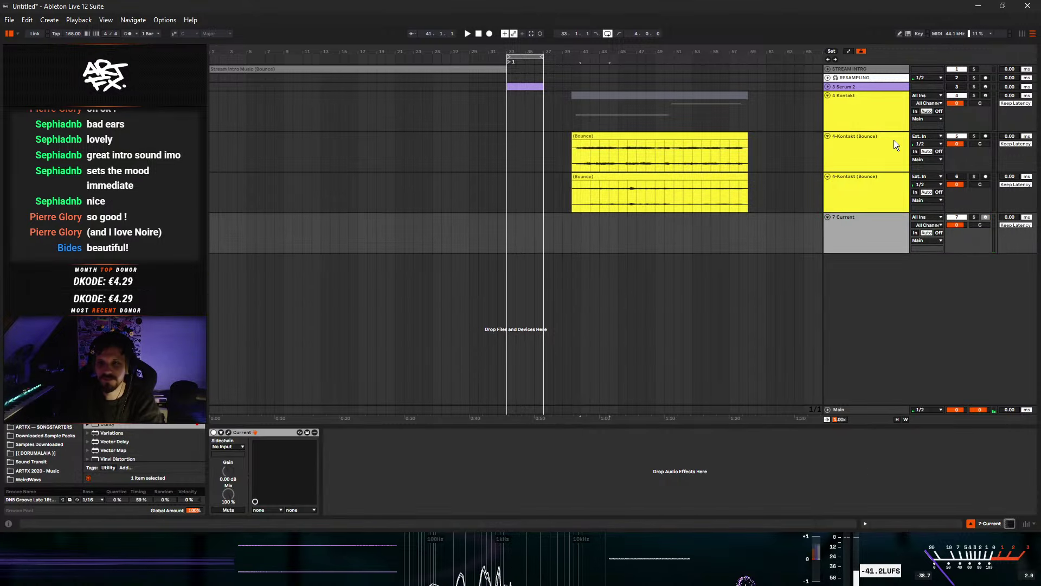
- Reopen the Current synth with the Brass Pad preset and try to reset the sampler's random start
{"action": "left_click", "coordinate": [228, 432]}
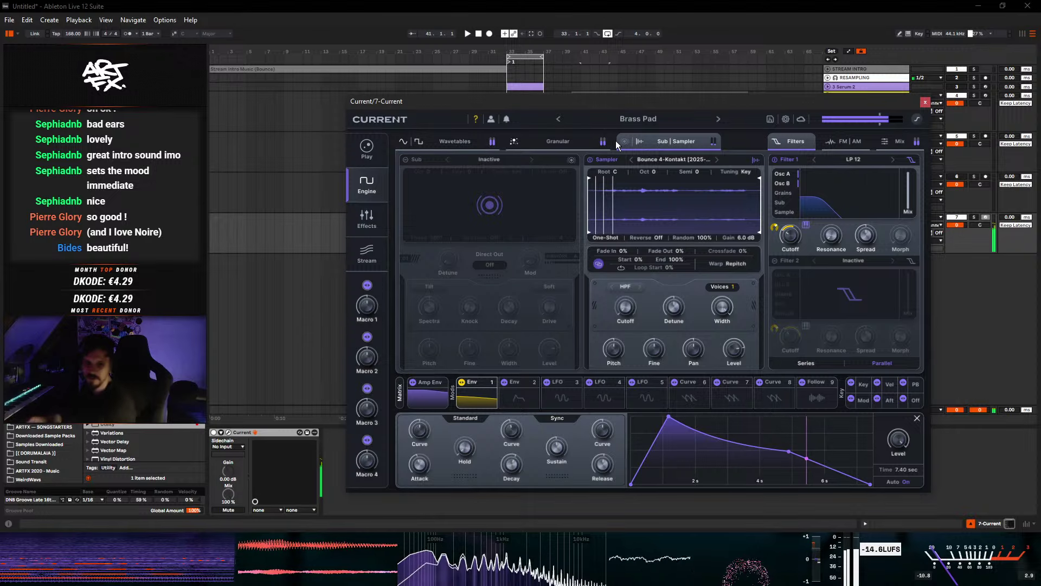
{"action": "double_click", "coordinate": [688, 240]}
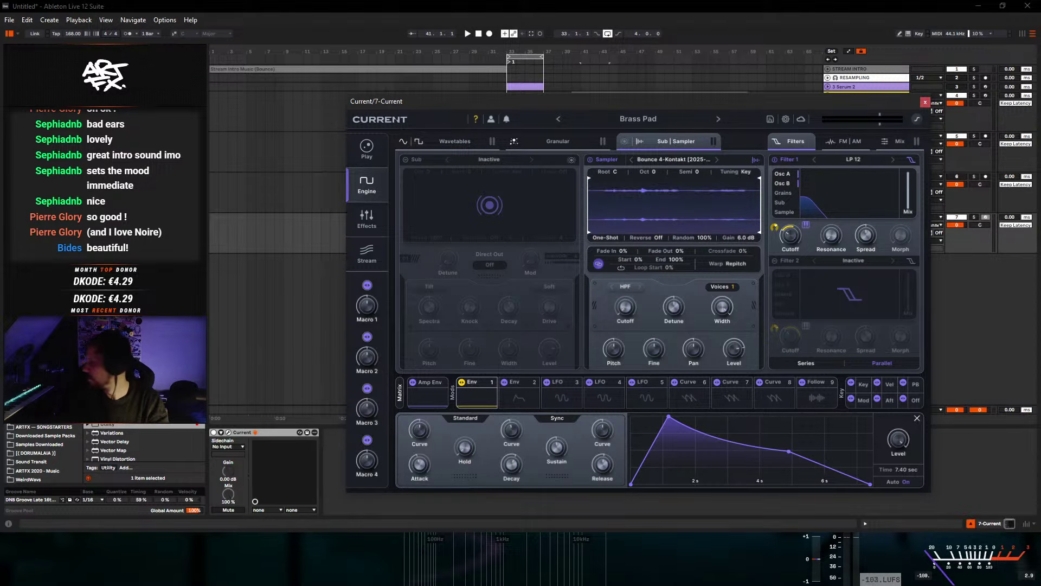
- Close the Current synth, insert a MIDI track below its track, and deactivate the Current track
{"action": "left_click", "coordinate": [925, 102]}
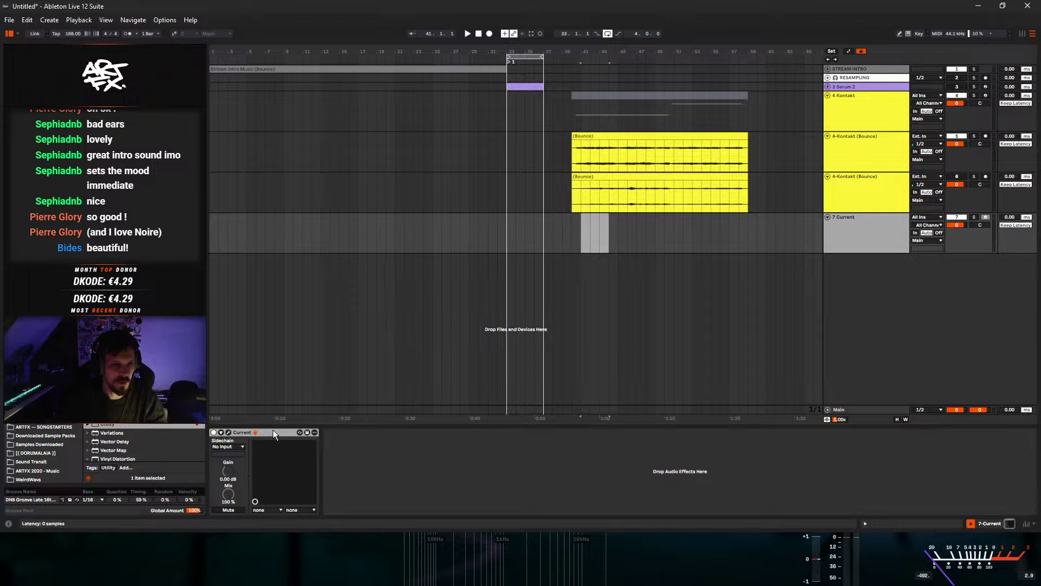
{"action": "right_click", "coordinate": [845, 229]}
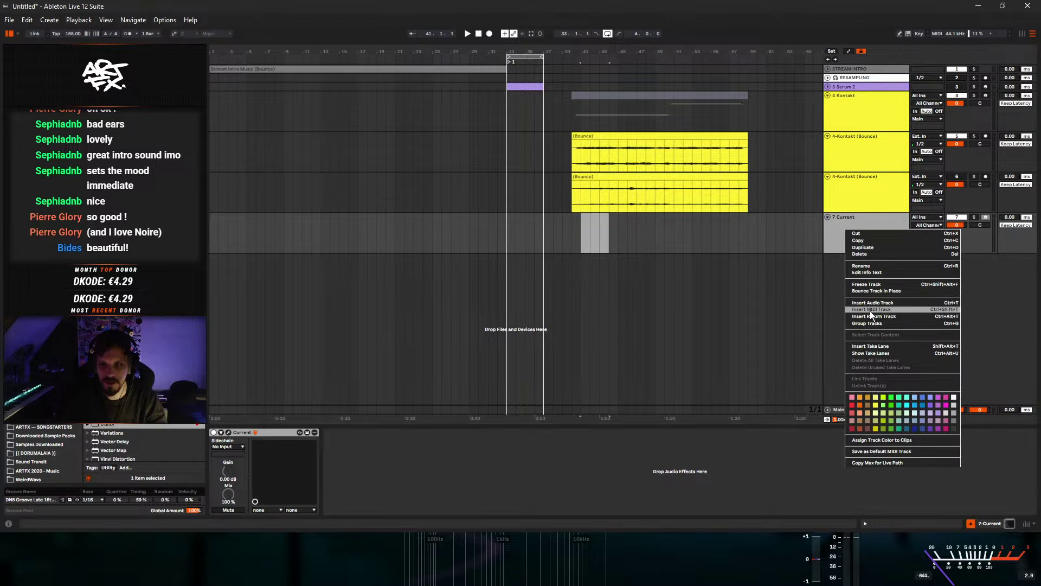
{"action": "left_click", "coordinate": [870, 310]}
{"action": "left_click", "coordinate": [959, 218]}
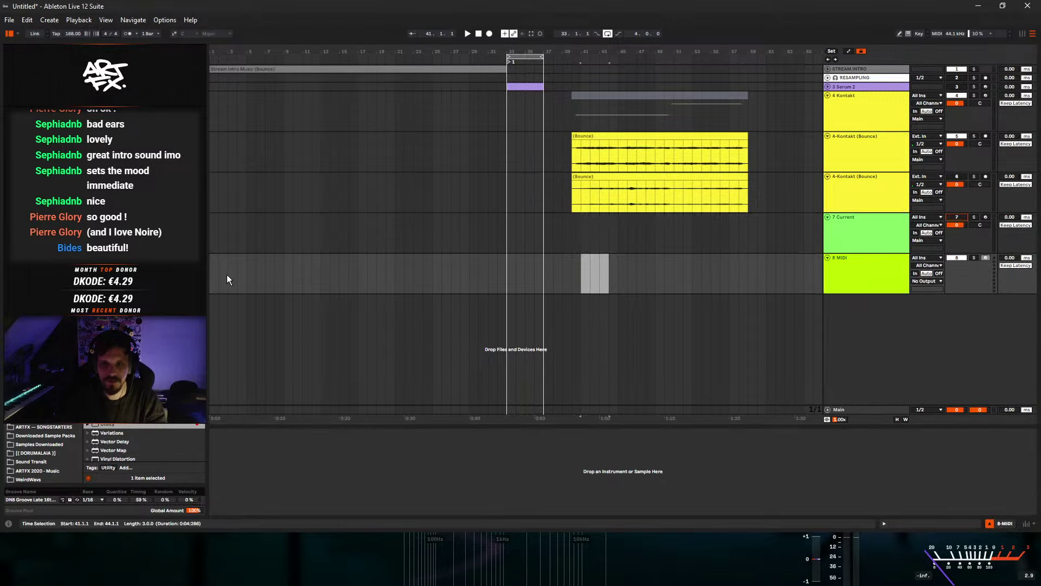
- Find the Serum 2 instrument in the plug-in collection and load it onto the new MIDI track
{"action": "left_click", "coordinate": [33, 244]}
{"action": "scroll", "coordinate": [141, 449], "scroll_direction": "down", "scroll_amount": 5}
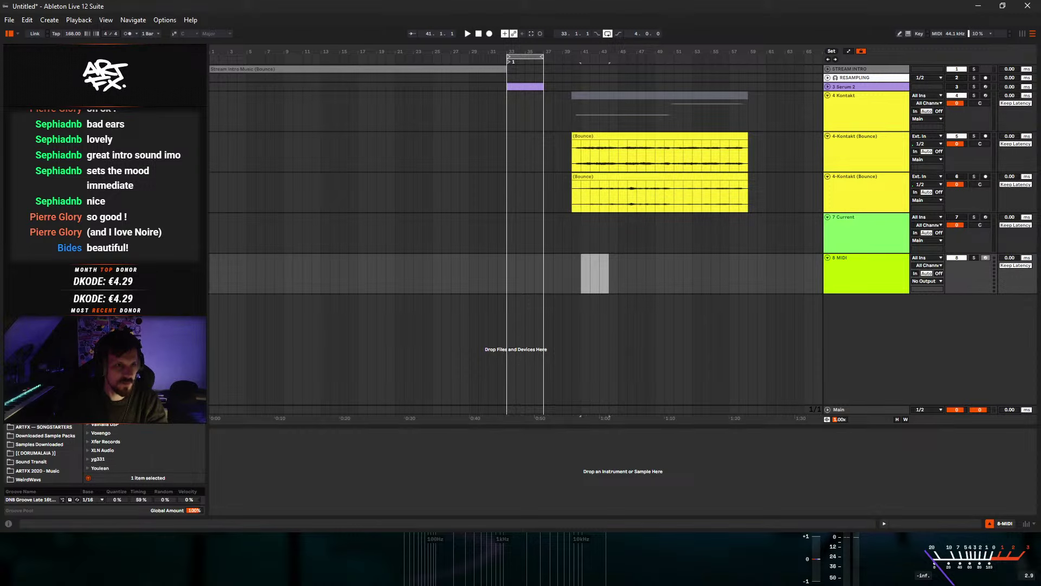
{"action": "left_click", "coordinate": [32, 218]}
{"action": "scroll", "coordinate": [144, 442], "scroll_direction": "down", "scroll_amount": 3}
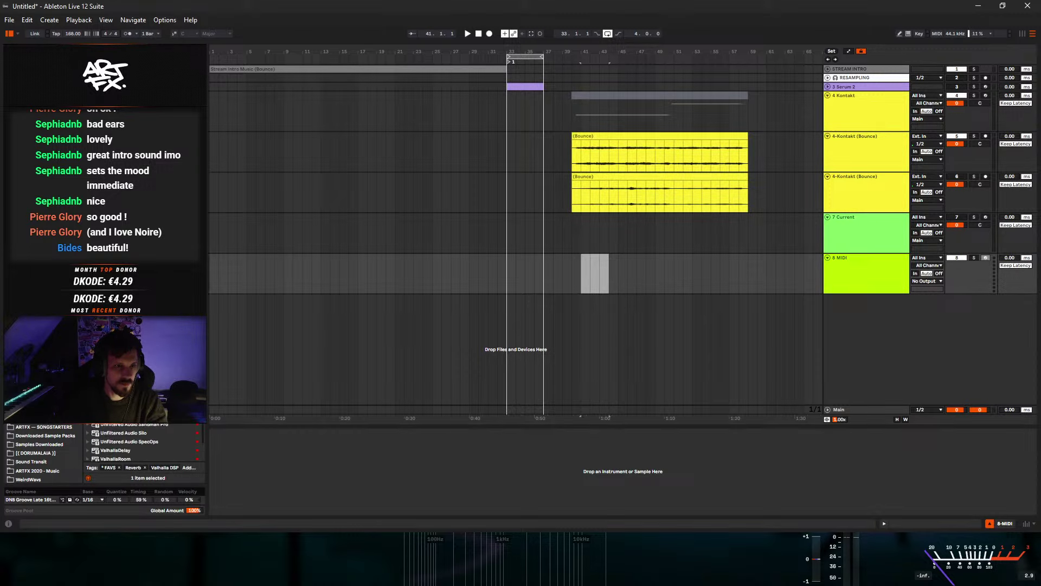
{"action": "left_click", "coordinate": [124, 353]}
{"action": "key", "text": "Return"}
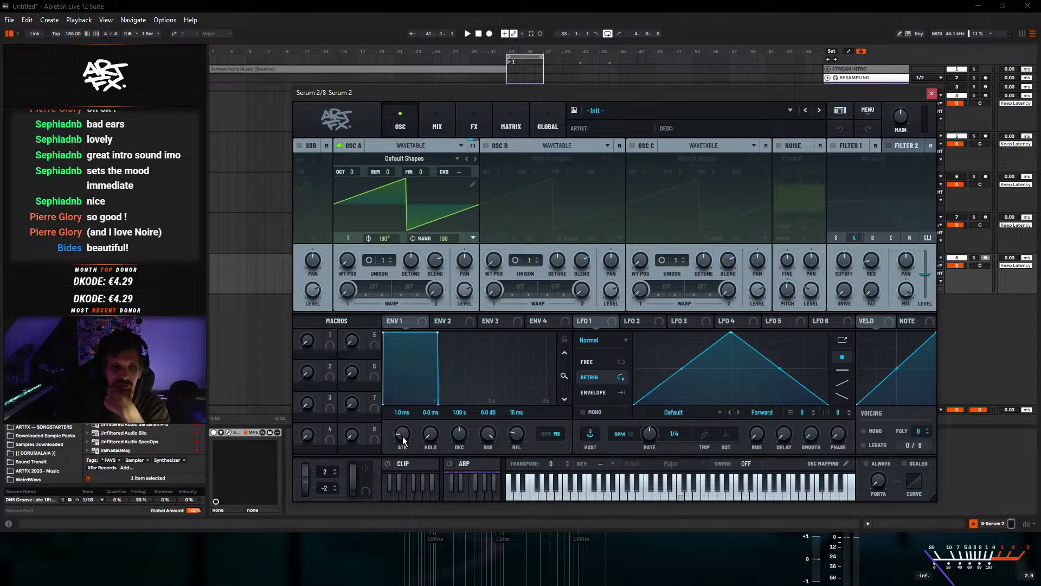
- Shape Envelope 1 with a 1.33 s attack and 2.16 s release, and enable Filter 1 with a lowered cutoff
{"action": "left_click_drag", "start_coordinate": [403, 413], "coordinate": [411, 389]}
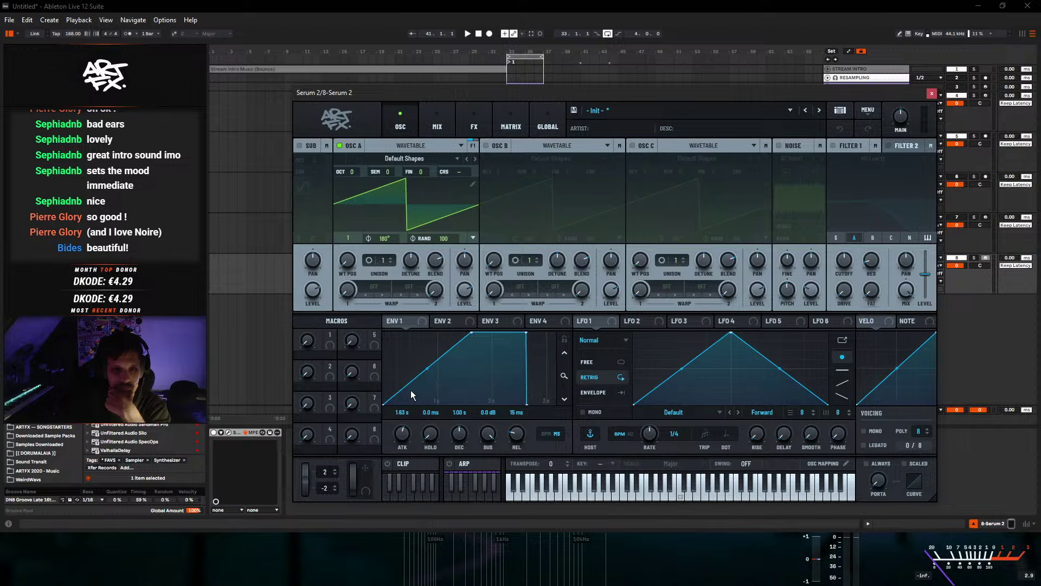
{"action": "left_click_drag", "start_coordinate": [516, 434], "coordinate": [526, 397]}
{"action": "left_click", "coordinate": [833, 145]}
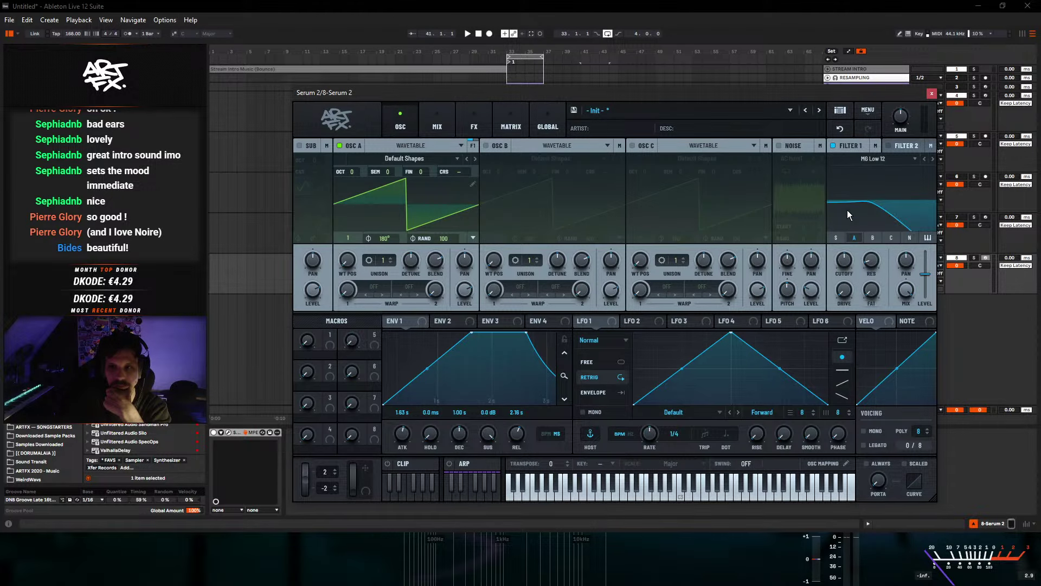
{"action": "left_click", "coordinate": [445, 321]}
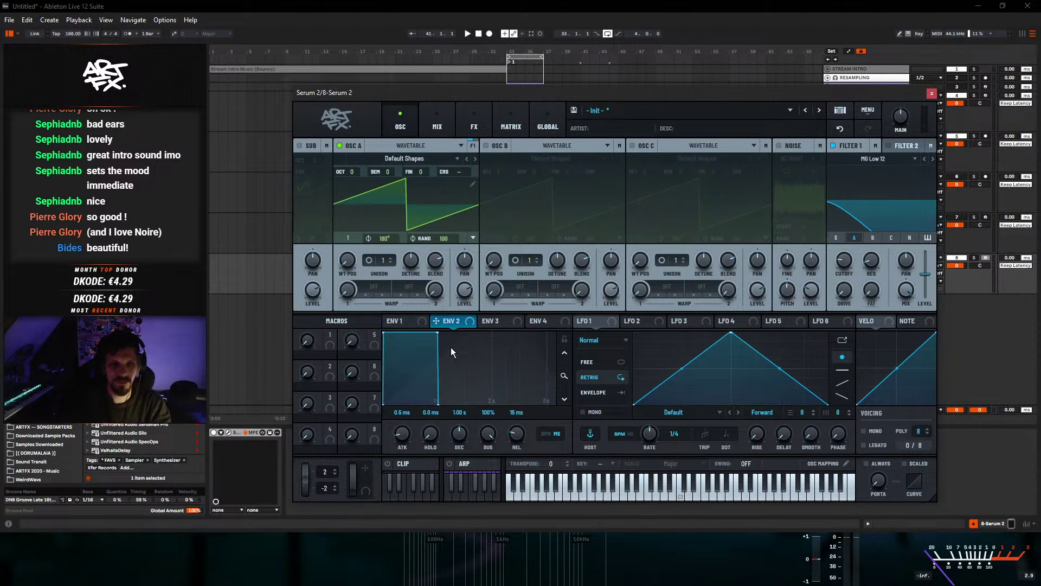
{"action": "left_click_drag", "start_coordinate": [471, 332], "coordinate": [415, 325]}
- Shape Envelope 2 with 891 ms attack, 2.31 s decay and 31% sustain, and route it to Filter 1's cutoff with key tracking on
{"action": "left_click", "coordinate": [442, 321]}
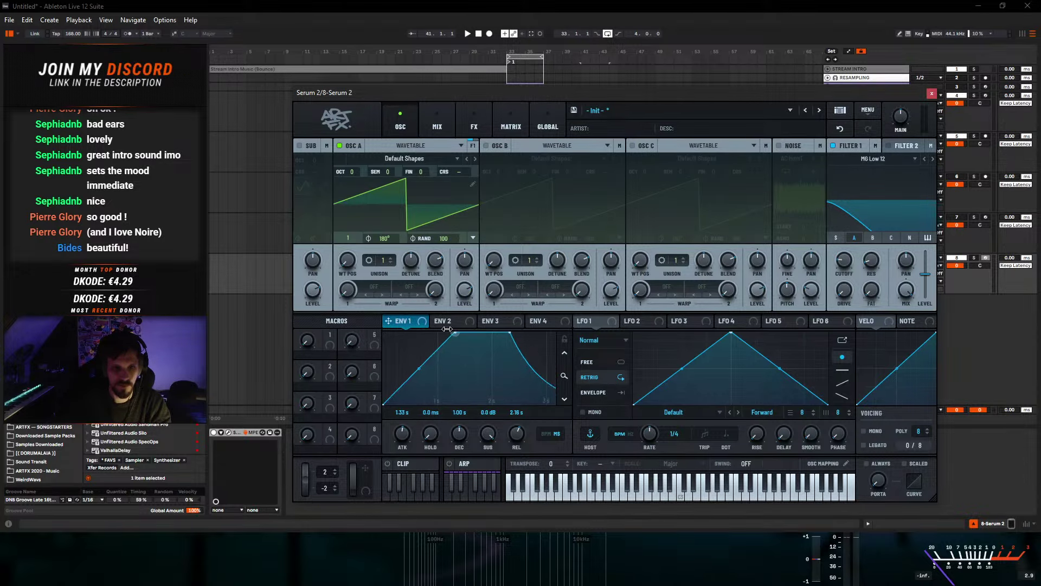
{"action": "left_click_drag", "start_coordinate": [484, 335], "coordinate": [571, 362]}
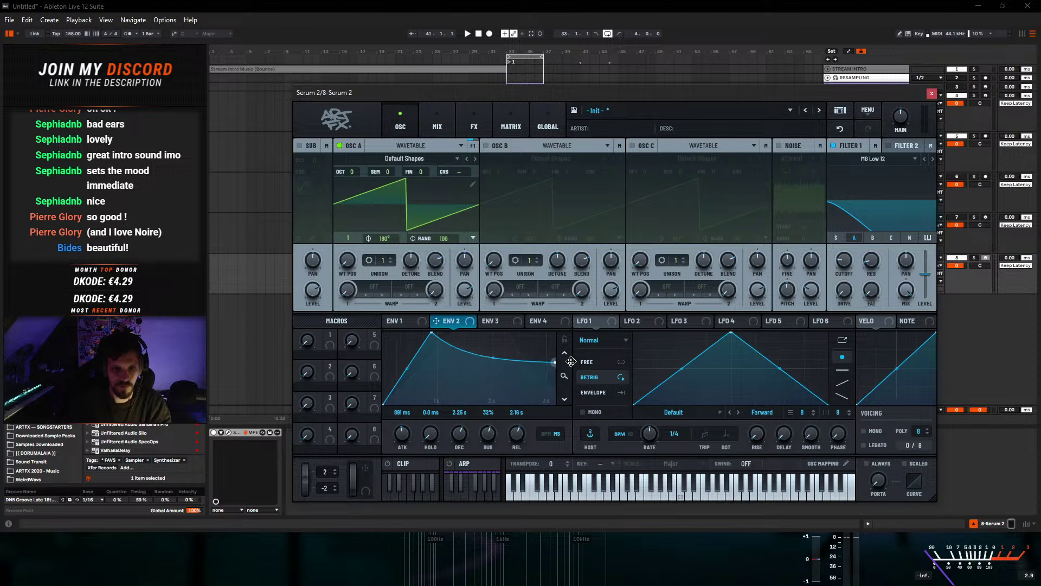
{"action": "left_click_drag", "start_coordinate": [451, 324], "coordinate": [844, 269]}
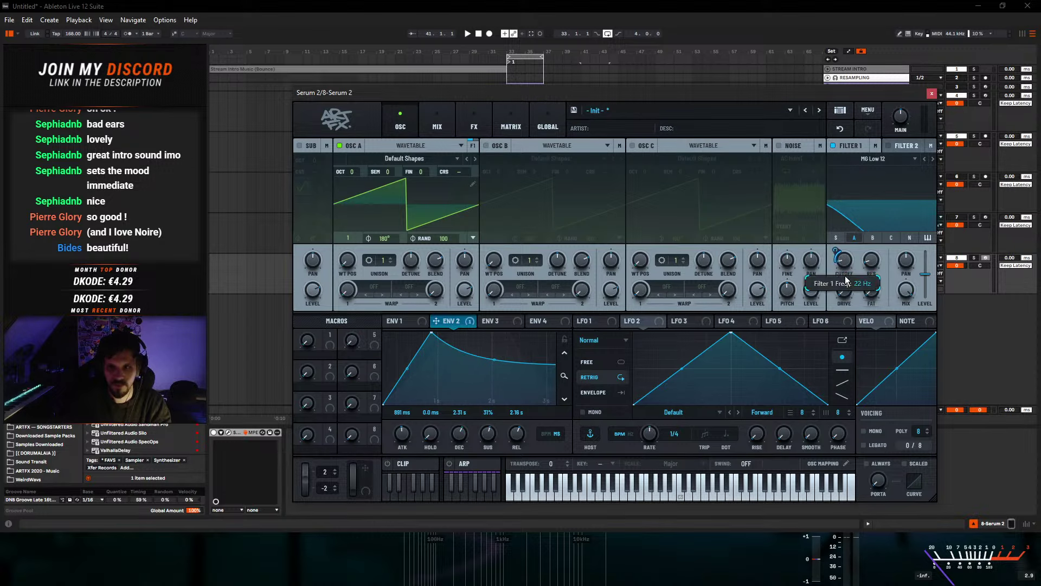
{"action": "left_click", "coordinate": [926, 237]}
{"action": "mouse_move", "coordinate": [834, 251]}
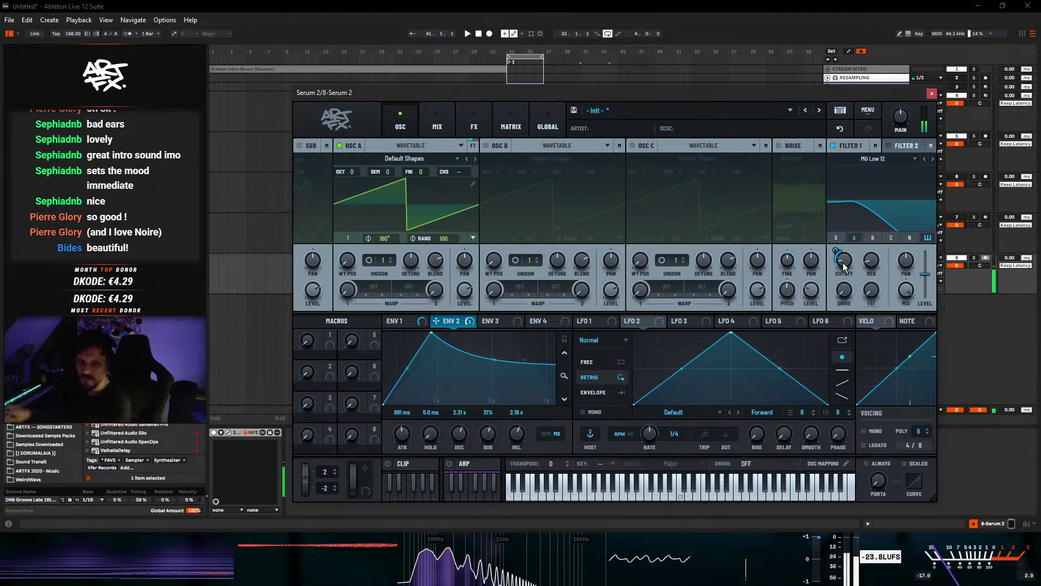
- Enable oscillator B in Granular mode and load the upper bounced Kontakt clip into it
{"action": "left_click", "coordinate": [529, 146]}
{"action": "left_click", "coordinate": [549, 146]}
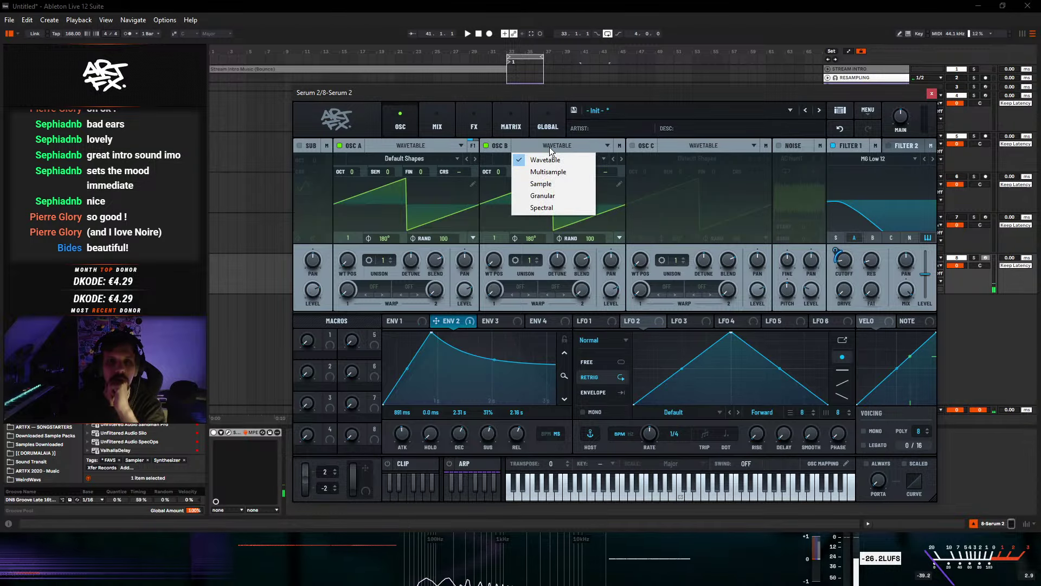
{"action": "left_click", "coordinate": [555, 187]}
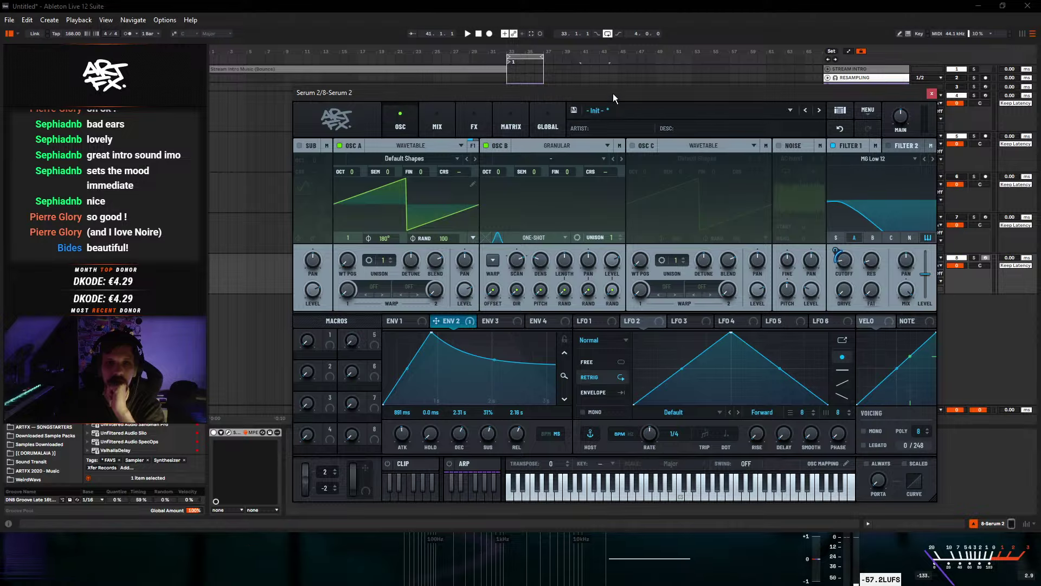
{"action": "left_click_drag", "start_coordinate": [613, 93], "coordinate": [602, 219]}
{"action": "left_click_drag", "start_coordinate": [633, 136], "coordinate": [537, 326]}
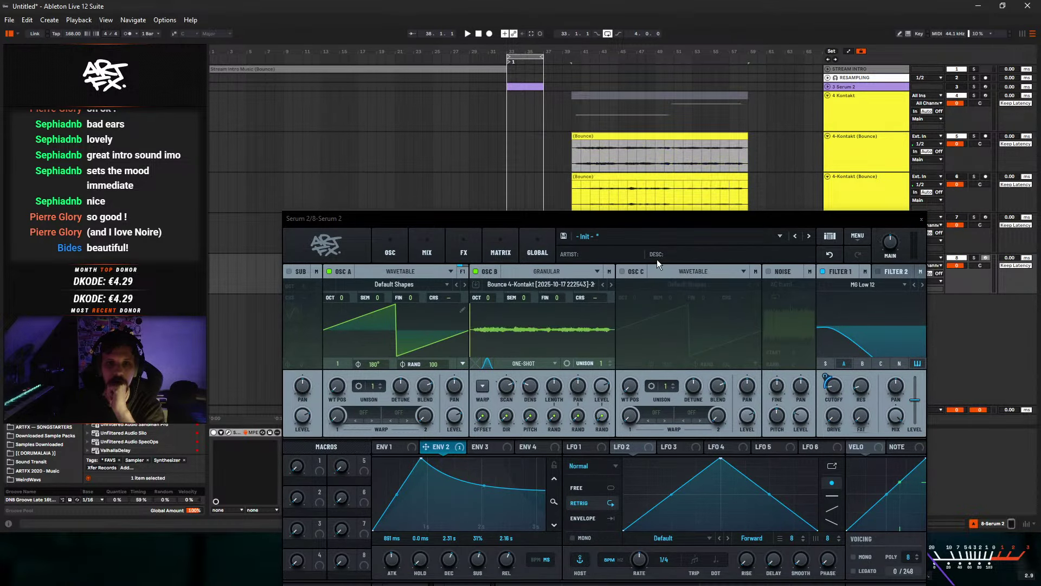
{"action": "left_click", "coordinate": [526, 335]}
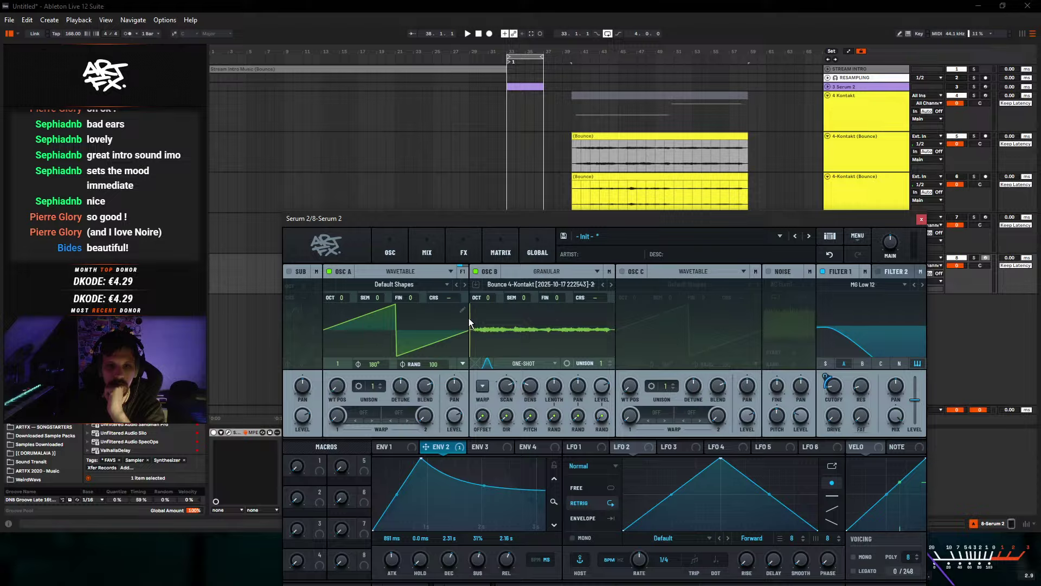
{"action": "right_click", "coordinate": [505, 384]}
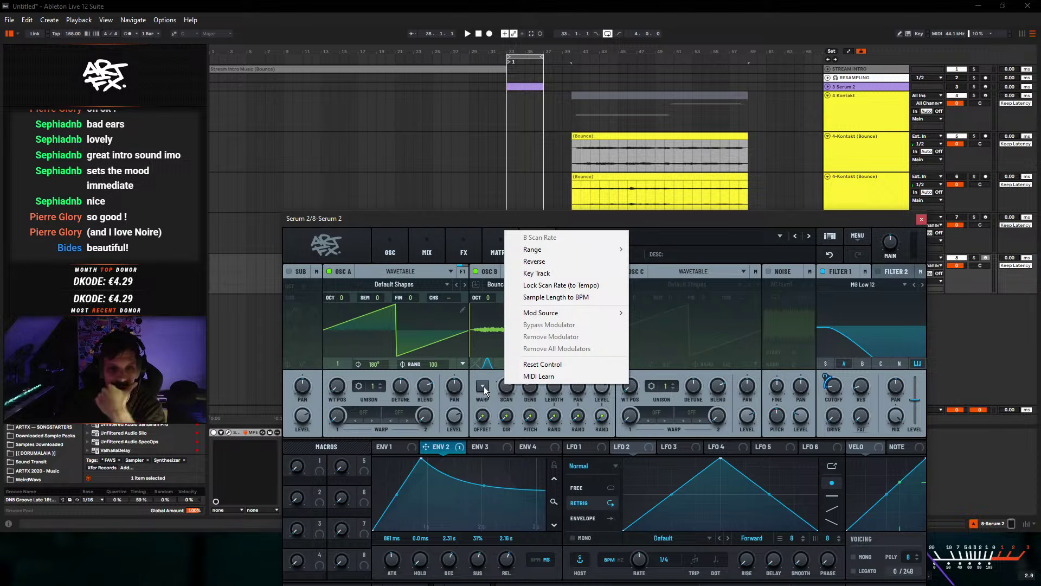
{"action": "left_click", "coordinate": [484, 386]}
{"action": "left_click", "coordinate": [483, 387]}
{"action": "right_click", "coordinate": [506, 386]}
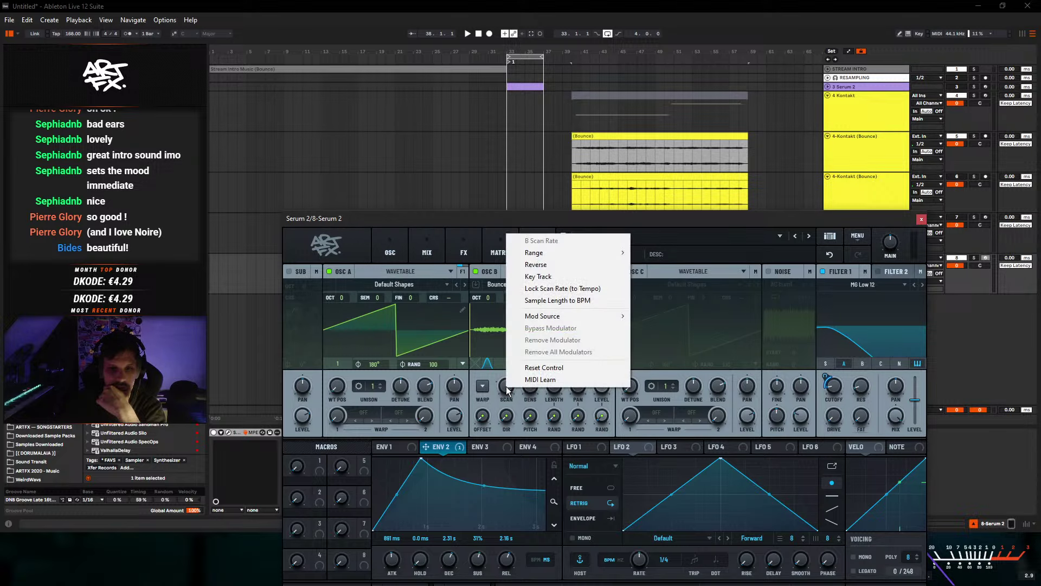
- Set oscillator B's scan rate to 0% and its loop mode to Manual
{"action": "left_click", "coordinate": [506, 385]}
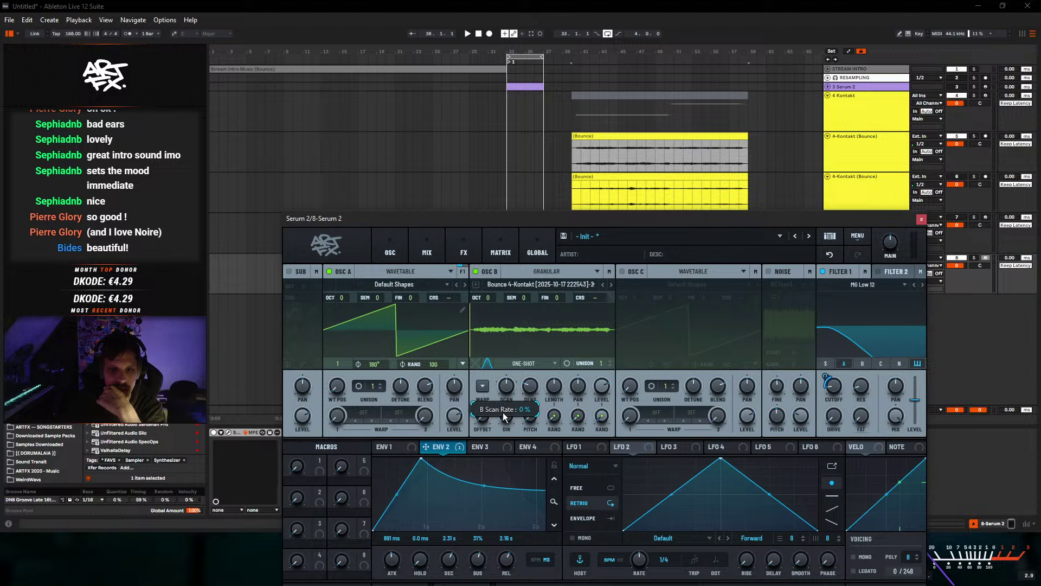
{"action": "left_click", "coordinate": [533, 363]}
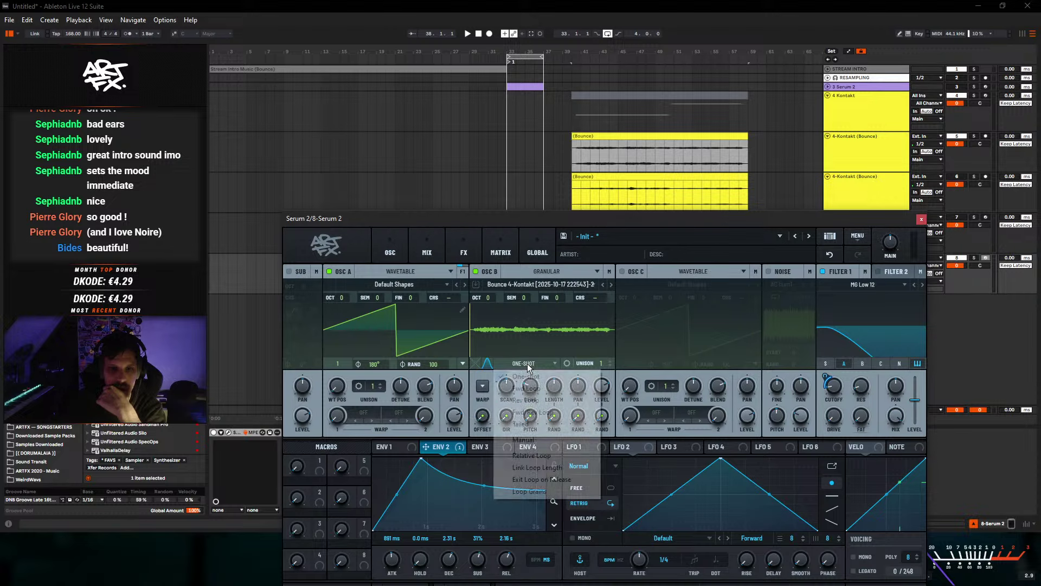
{"action": "left_click", "coordinate": [525, 438]}
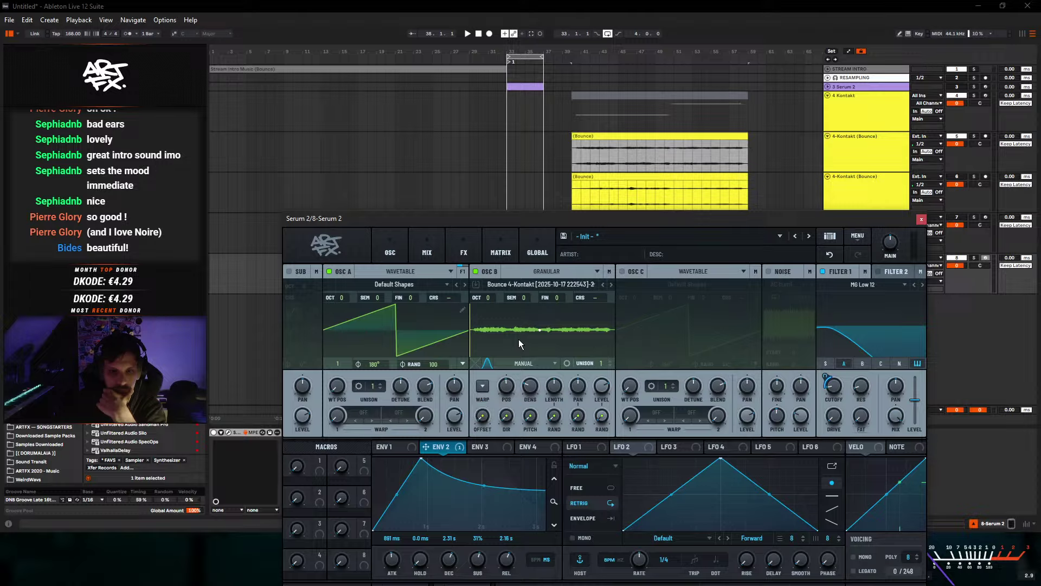
- Raise oscillator B by one octave and add random offset and random direction to its grains
{"action": "scroll", "coordinate": [508, 384], "scroll_direction": "up", "scroll_amount": 3}
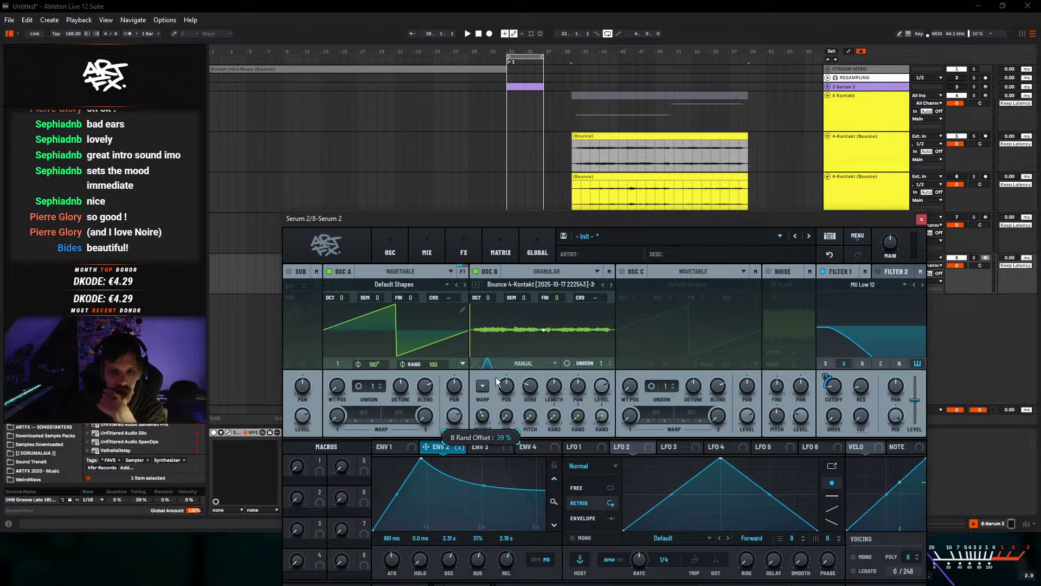
{"action": "left_click_drag", "start_coordinate": [496, 381], "coordinate": [501, 349]}
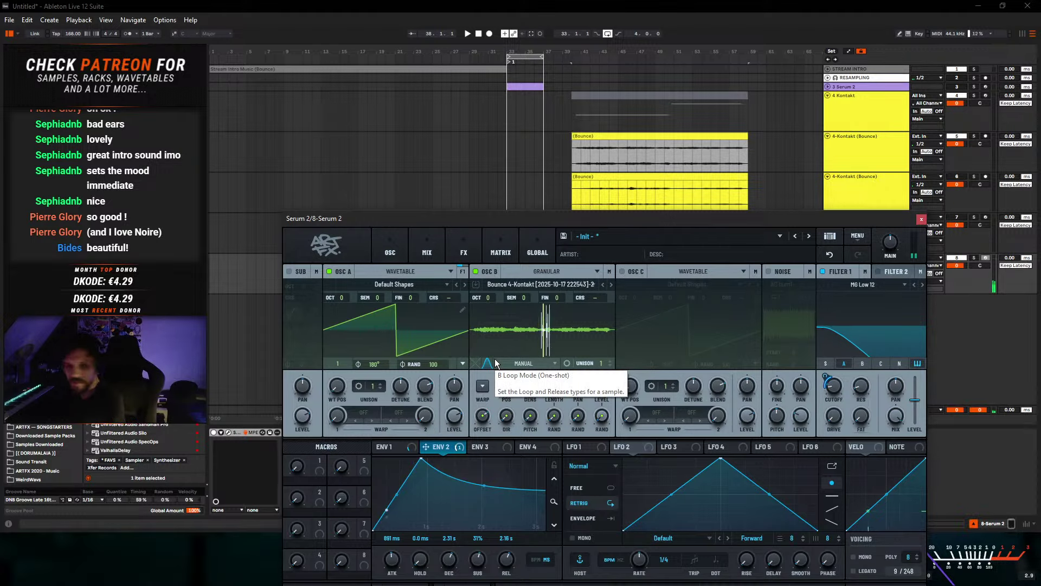
{"action": "left_click_drag", "start_coordinate": [482, 414], "coordinate": [493, 353]}
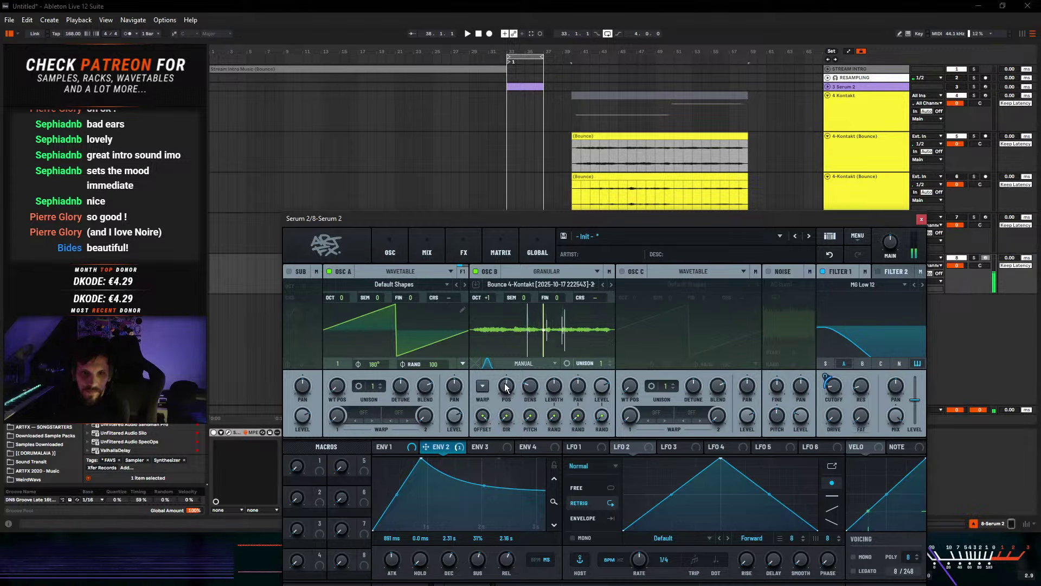
{"action": "mouse_move", "coordinate": [515, 386]}
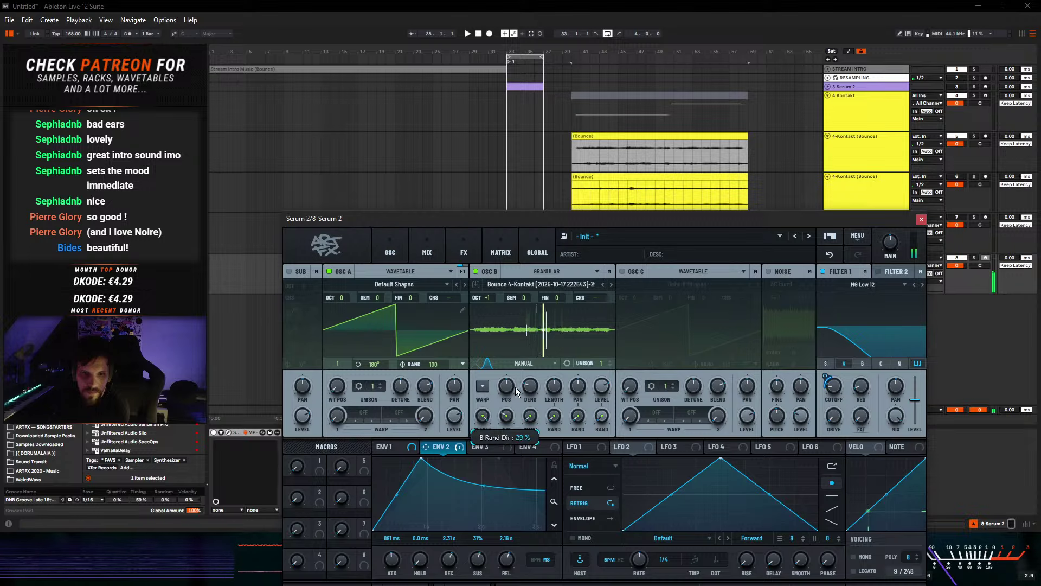
{"action": "left_click_drag", "start_coordinate": [517, 373], "coordinate": [516, 361]}
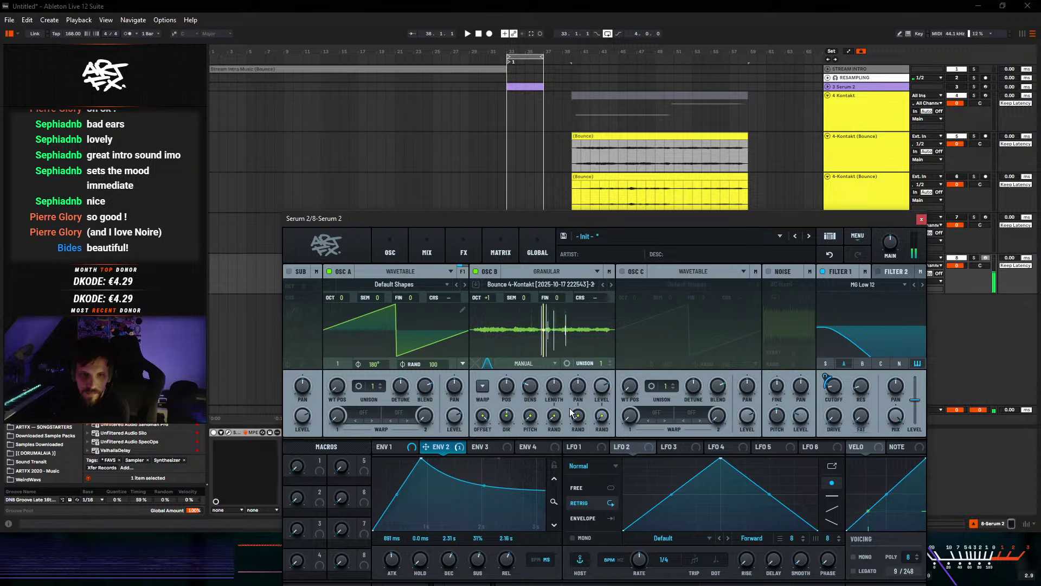
- Increase oscillator B's grain density and add a slight random pitch to the grains
{"action": "left_click_drag", "start_coordinate": [542, 388], "coordinate": [534, 357]}
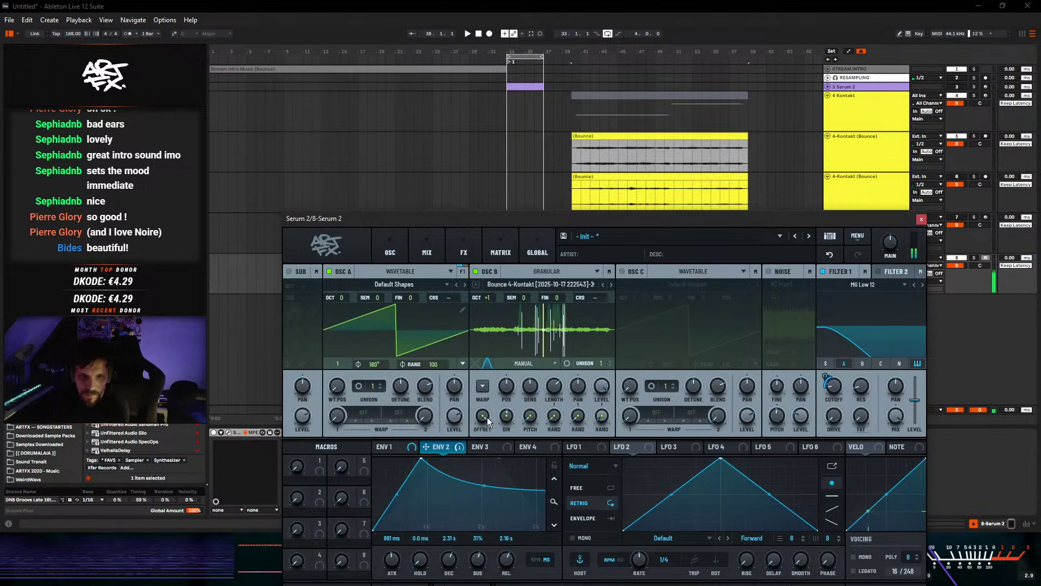
{"action": "mouse_move", "coordinate": [535, 383]}
{"action": "left_mouse_down"}
{"action": "mouse_move", "coordinate": [545, 336]}
{"action": "mouse_move", "coordinate": [540, 374]}
{"action": "left_mouse_up"}
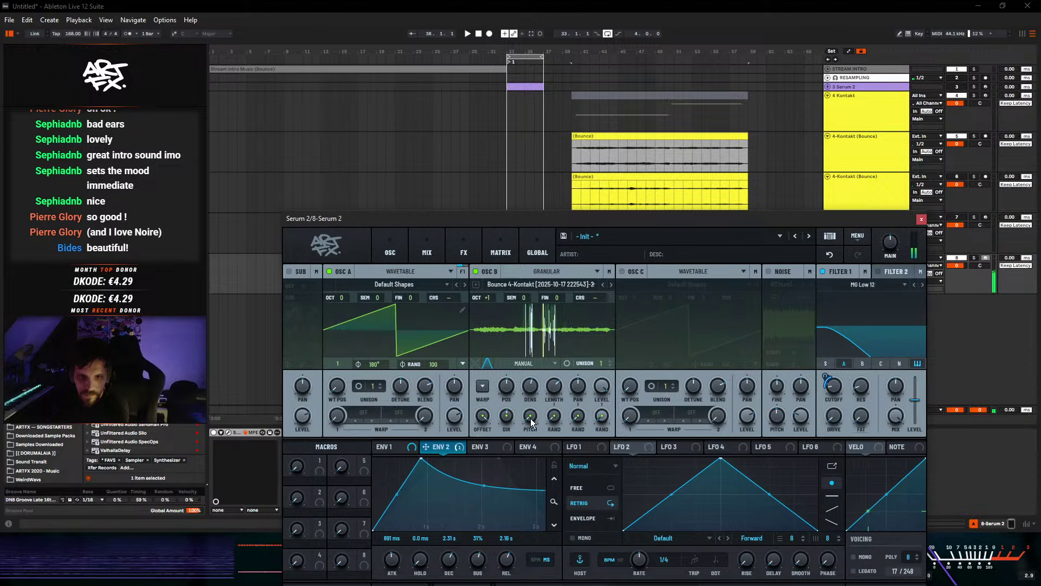
{"action": "mouse_move", "coordinate": [533, 415]}
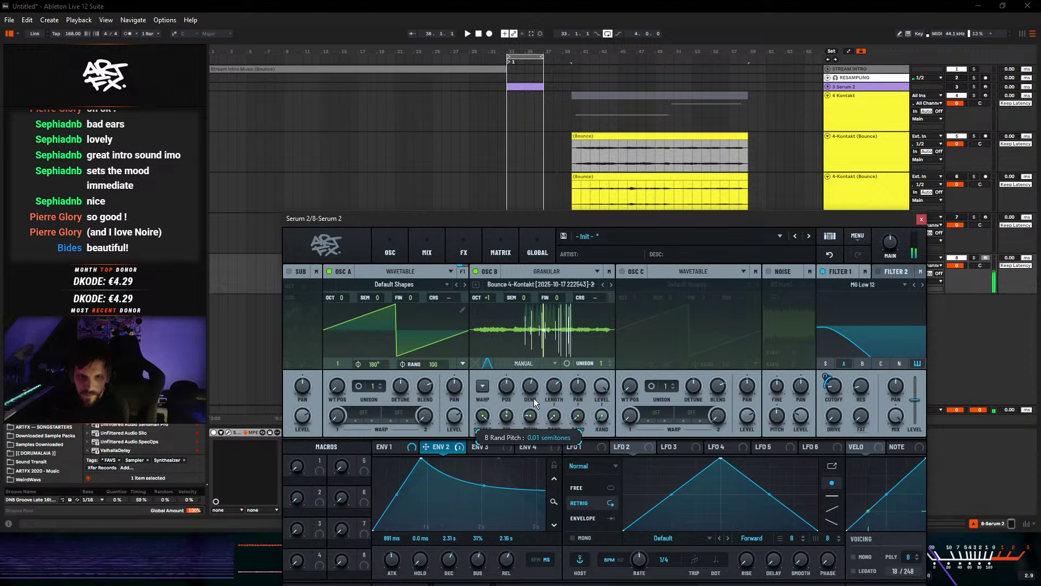
{"action": "mouse_move", "coordinate": [533, 398]}
{"action": "left_mouse_down"}
{"action": "mouse_move", "coordinate": [535, 382]}
{"action": "mouse_move", "coordinate": [536, 406]}
{"action": "left_mouse_up"}
- Enable oscillator C in Sample mode and load the lower bounced Kontakt clip into it
{"action": "left_click", "coordinate": [622, 271]}
{"action": "left_click", "coordinate": [702, 271]}
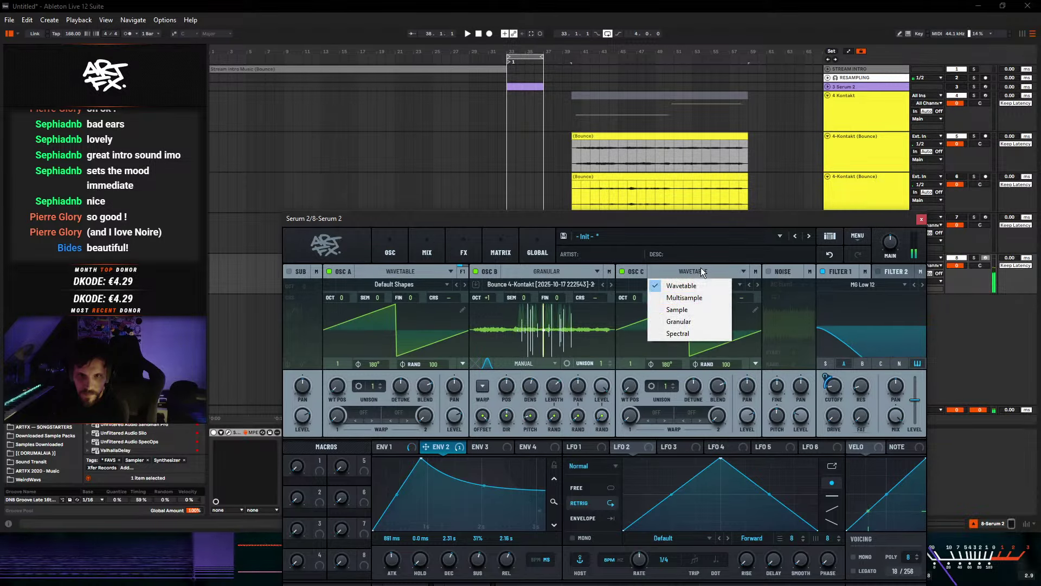
{"action": "left_click", "coordinate": [679, 311]}
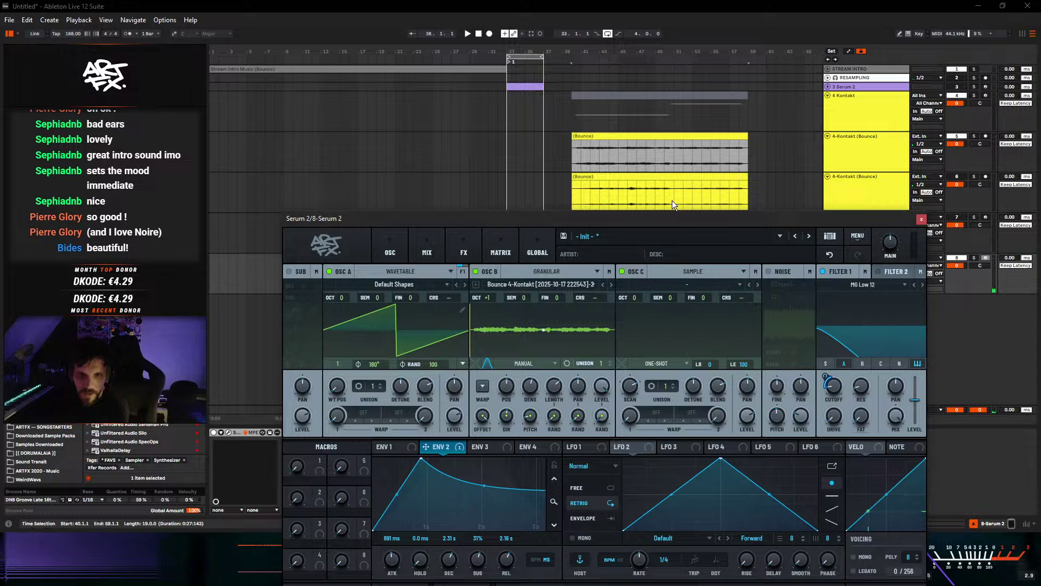
{"action": "left_click_drag", "start_coordinate": [672, 204], "coordinate": [677, 337]}
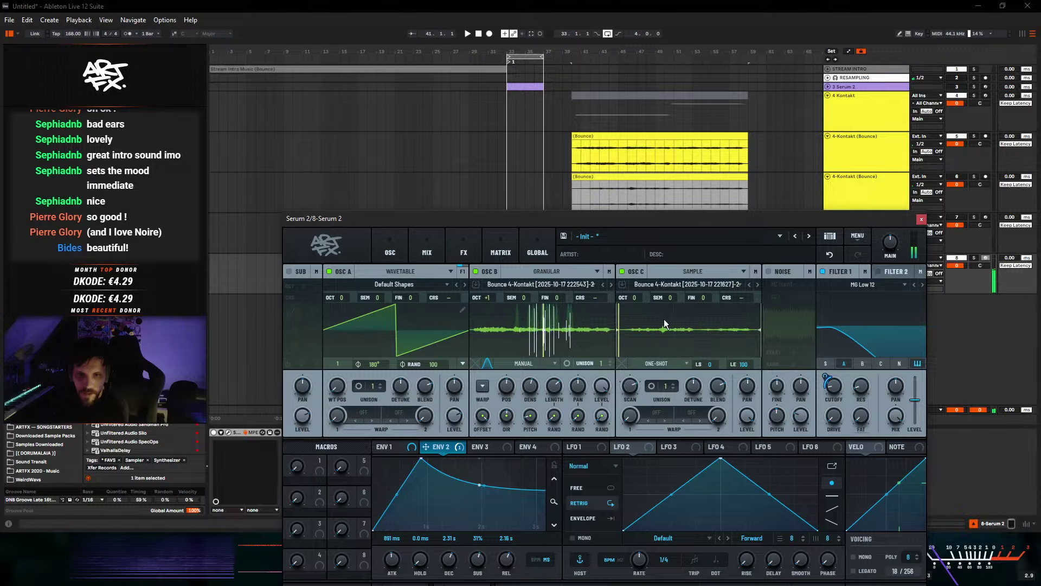
{"action": "left_click", "coordinate": [500, 233]}
{"action": "left_click", "coordinate": [356, 308]}
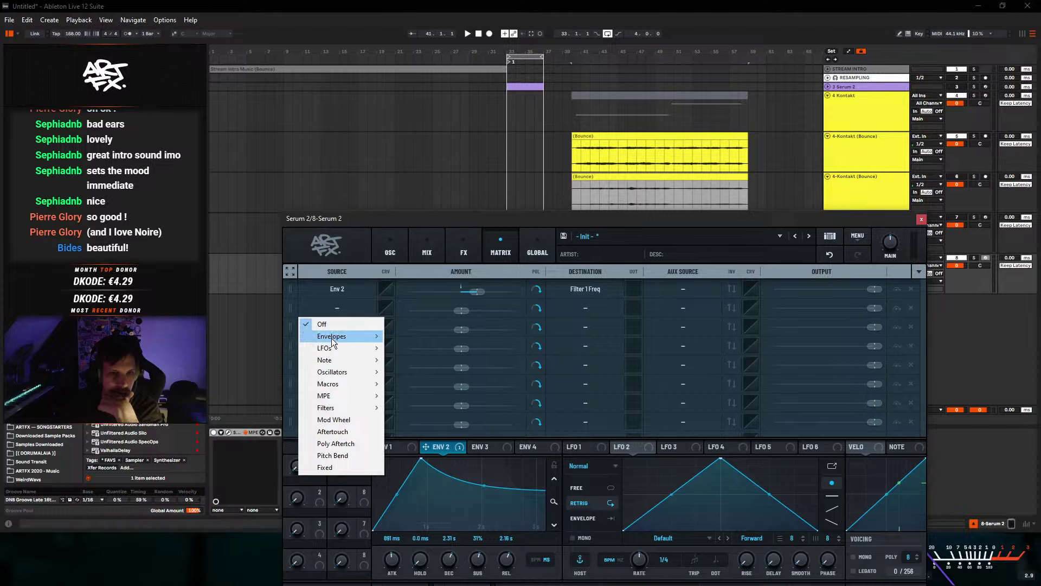
{"action": "mouse_move", "coordinate": [336, 367]}
{"action": "left_click", "coordinate": [421, 404]}
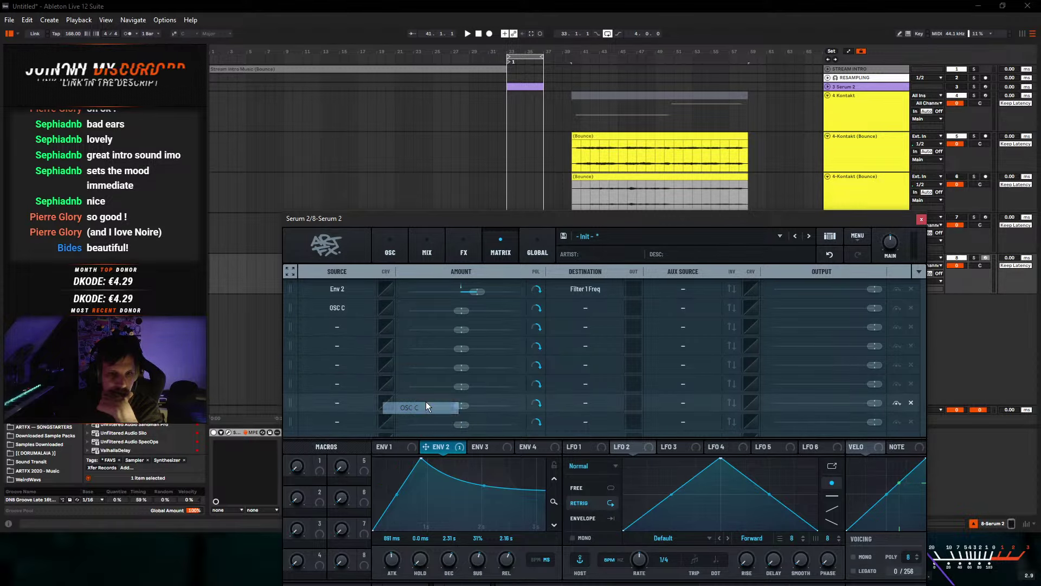
{"action": "left_click", "coordinate": [578, 307]}
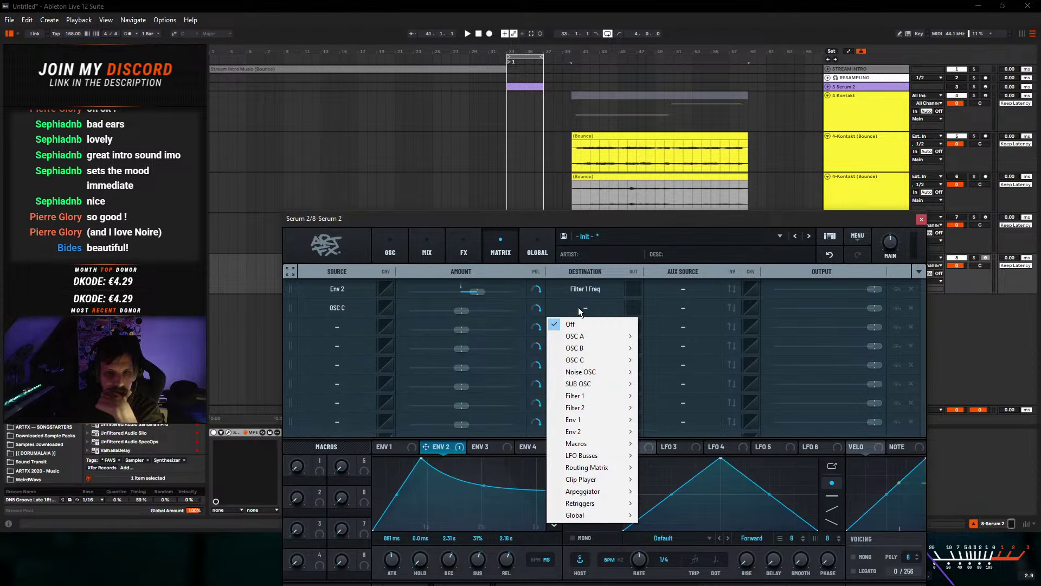
{"action": "left_click", "coordinate": [342, 307]}
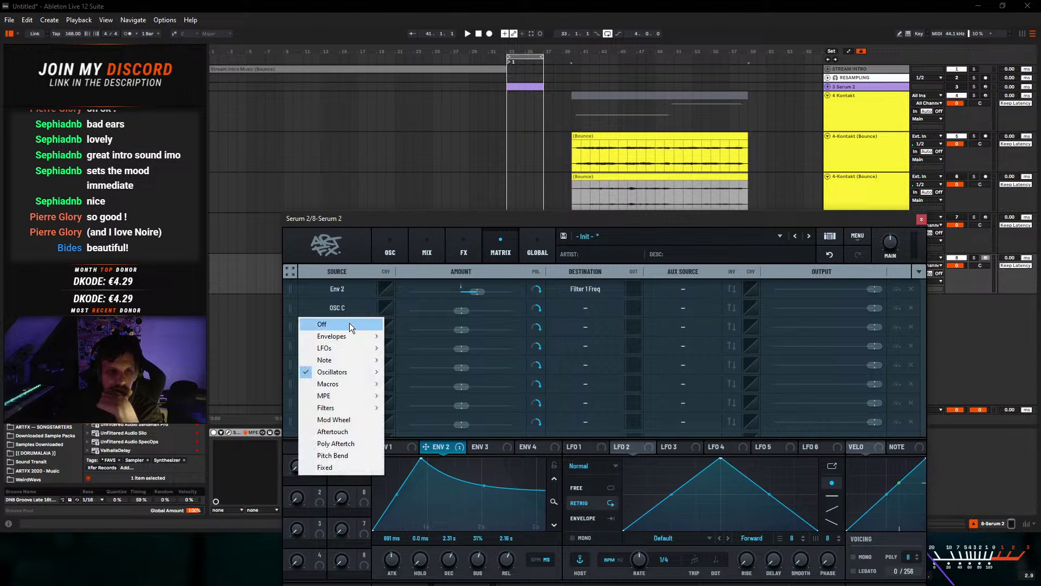
{"action": "left_click", "coordinate": [349, 323]}
- Modulate oscillator C's sample start with NoteOn Rand (Discrete) at about 56% and return to the oscillator view
{"action": "left_click", "coordinate": [595, 306]}
{"action": "mouse_move", "coordinate": [590, 359]}
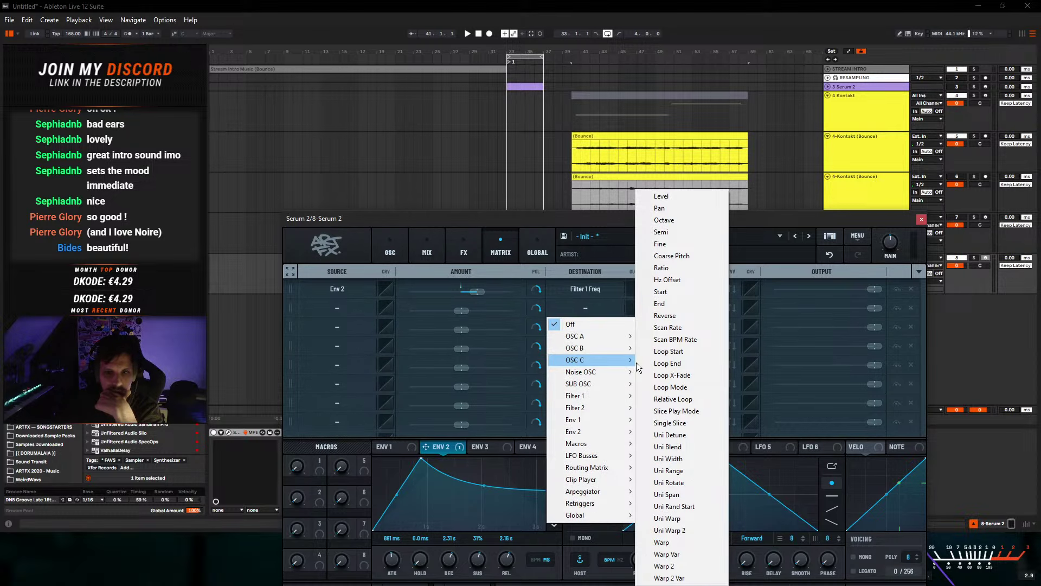
{"action": "left_click", "coordinate": [674, 294]}
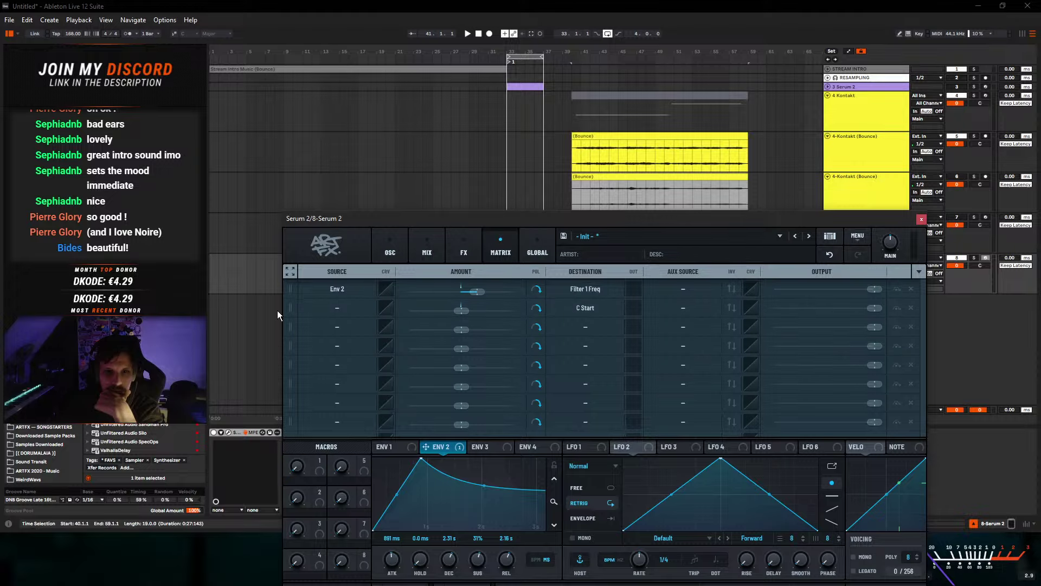
{"action": "left_click", "coordinate": [337, 307]}
{"action": "mouse_move", "coordinate": [345, 409]}
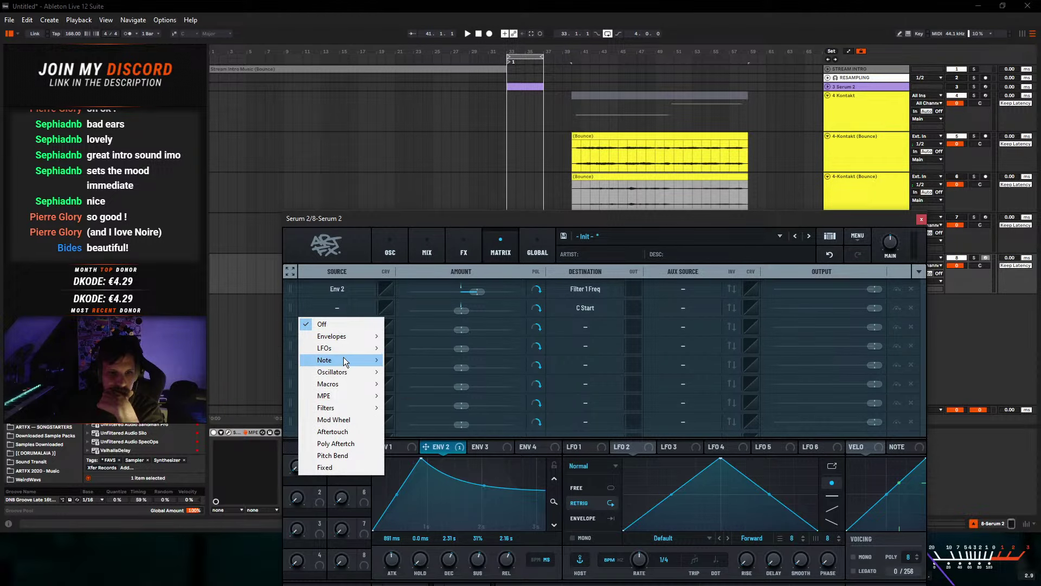
{"action": "mouse_move", "coordinate": [345, 361]}
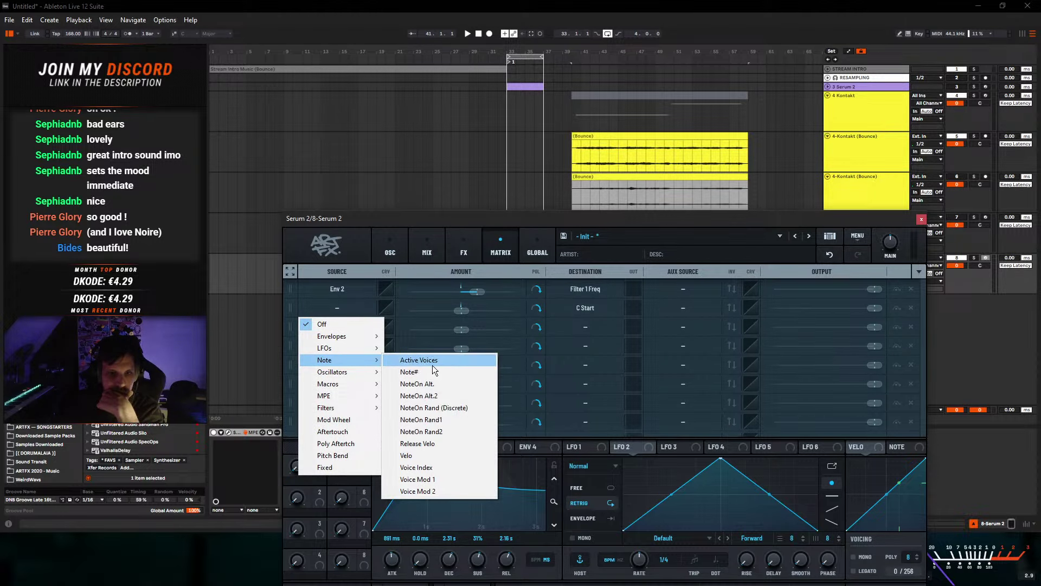
{"action": "left_click", "coordinate": [421, 411]}
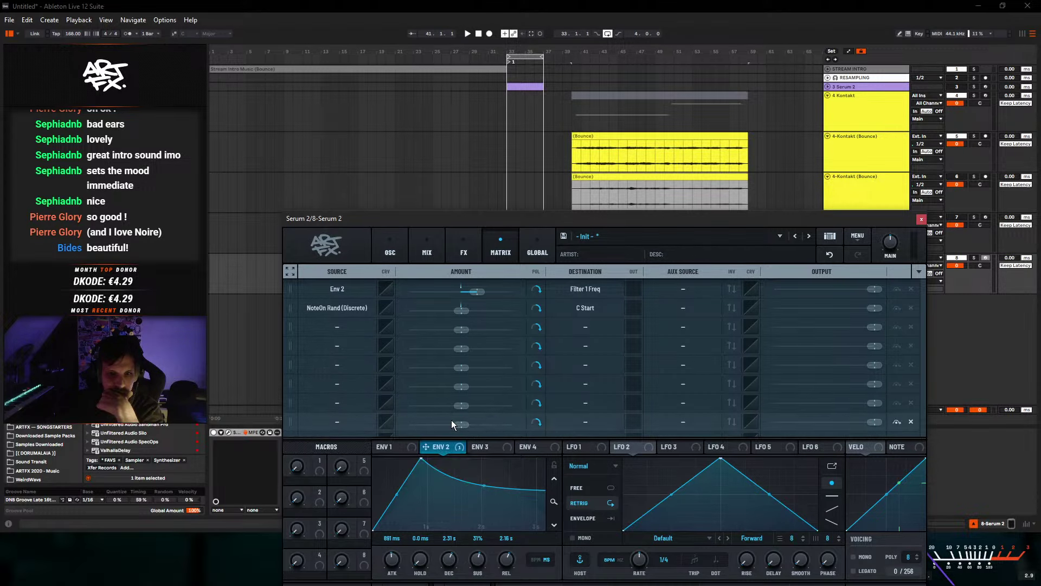
{"action": "left_click_drag", "start_coordinate": [461, 308], "coordinate": [508, 308]}
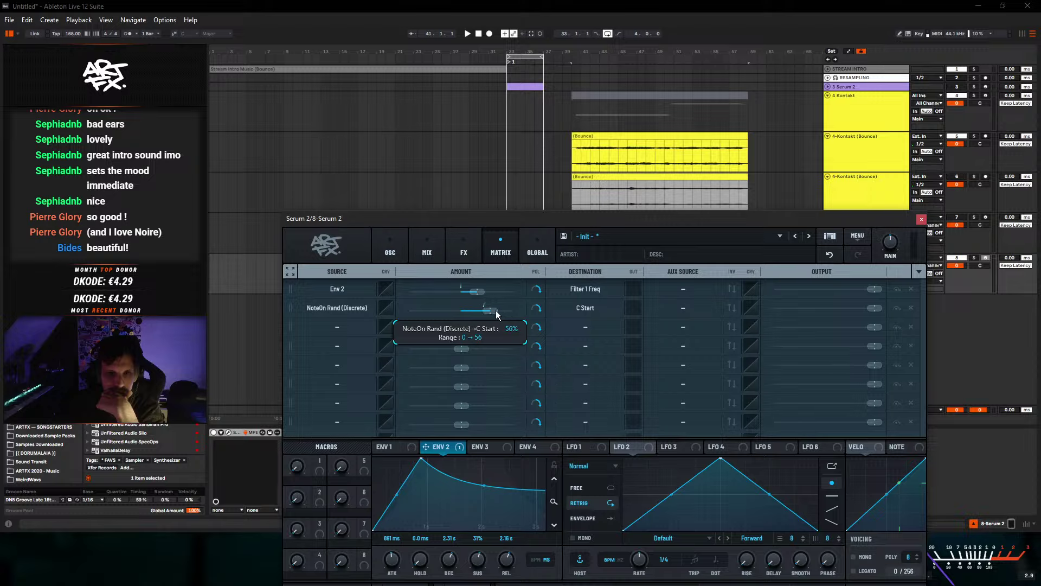
{"action": "left_click", "coordinate": [400, 248]}
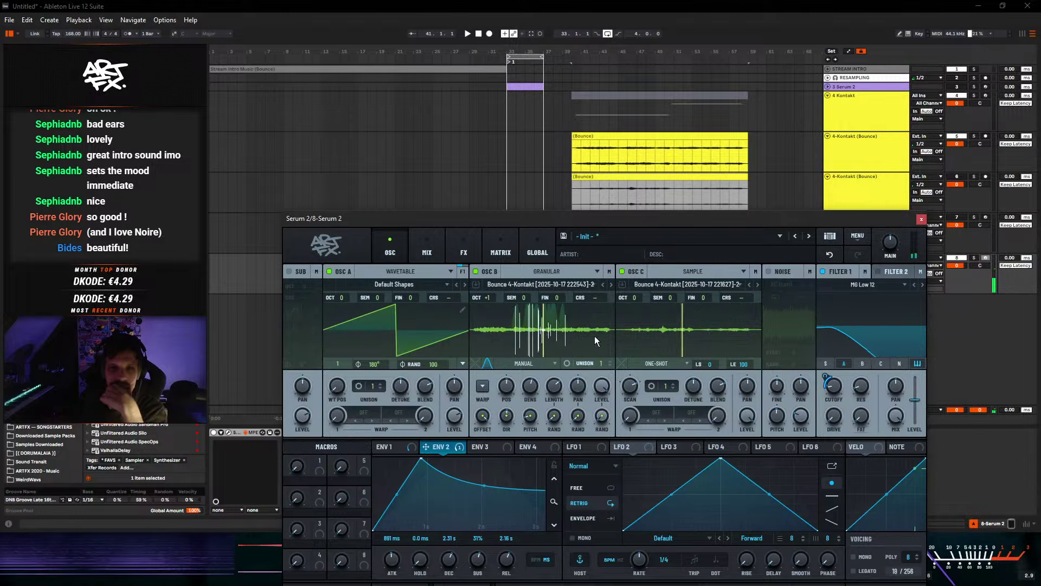
- Add a Reverb to the main effects chain, using the Nitrous type in Space mode with the mix at 52%
{"action": "left_click", "coordinate": [468, 247]}
{"action": "left_click", "coordinate": [343, 294]}
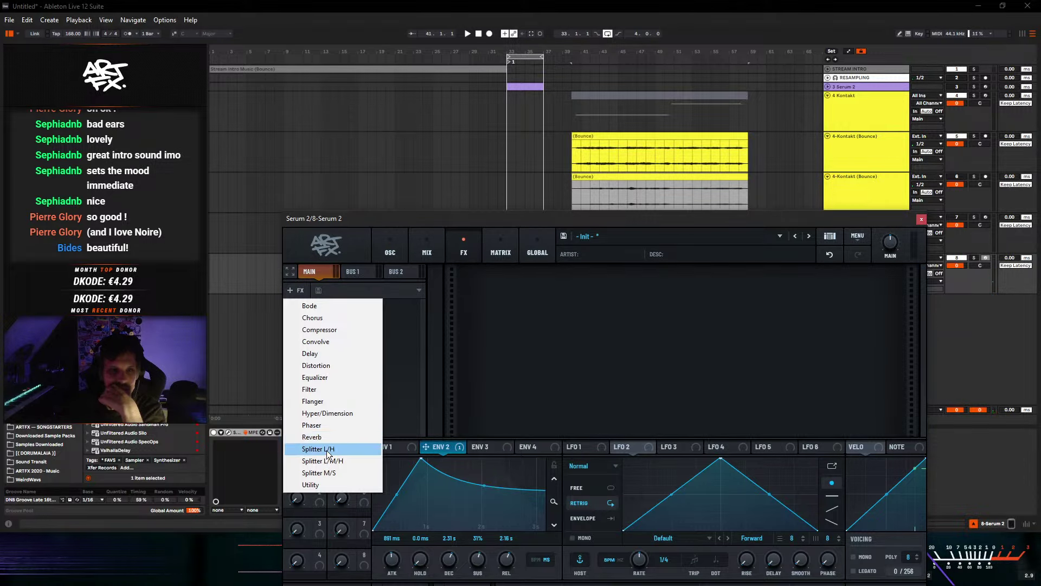
{"action": "left_click", "coordinate": [317, 437]}
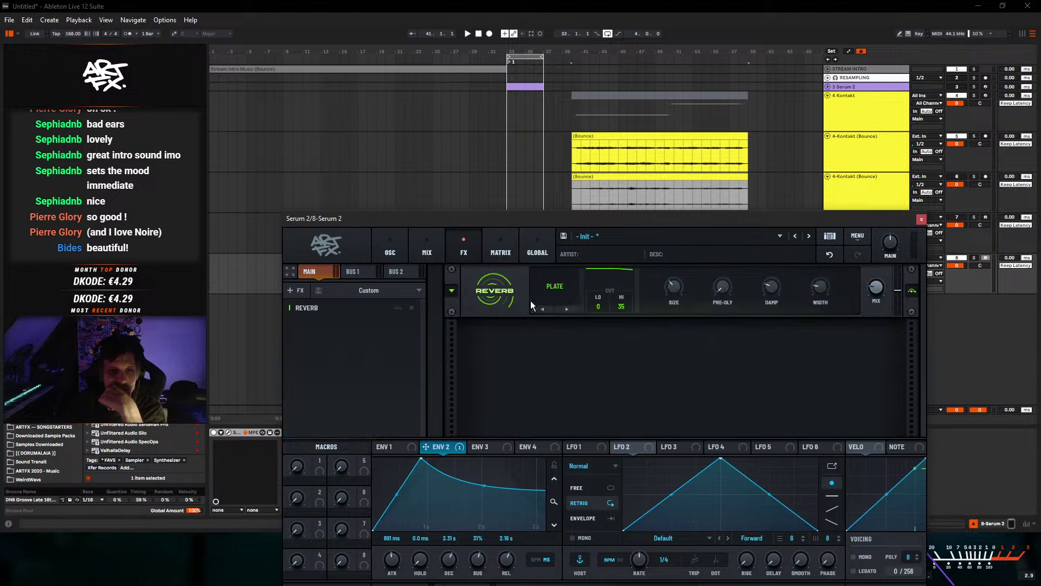
{"action": "left_click", "coordinate": [557, 296]}
{"action": "left_click", "coordinate": [561, 346]}
{"action": "left_click", "coordinate": [770, 302]}
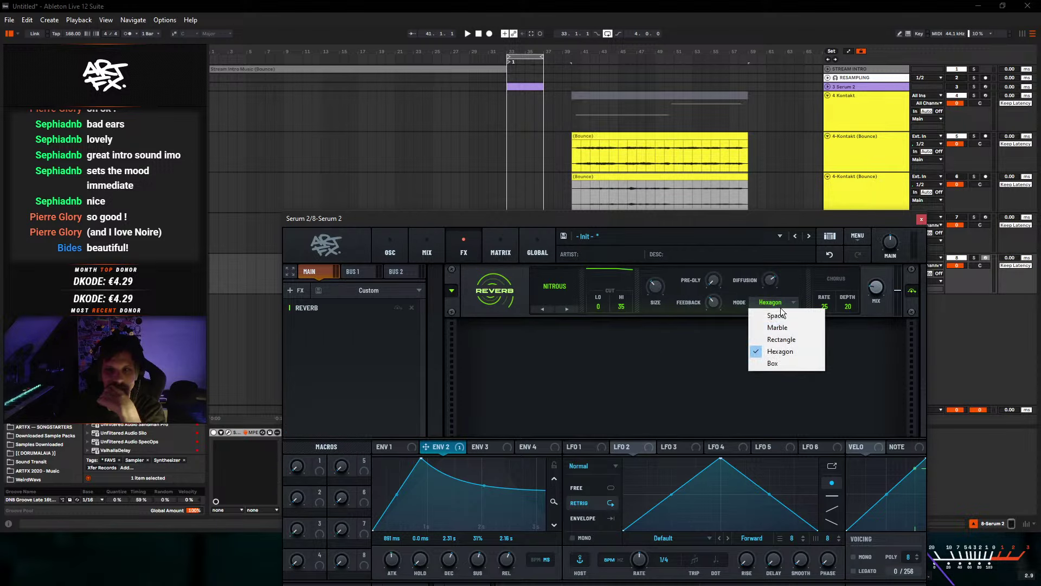
{"action": "left_click", "coordinate": [747, 307]}
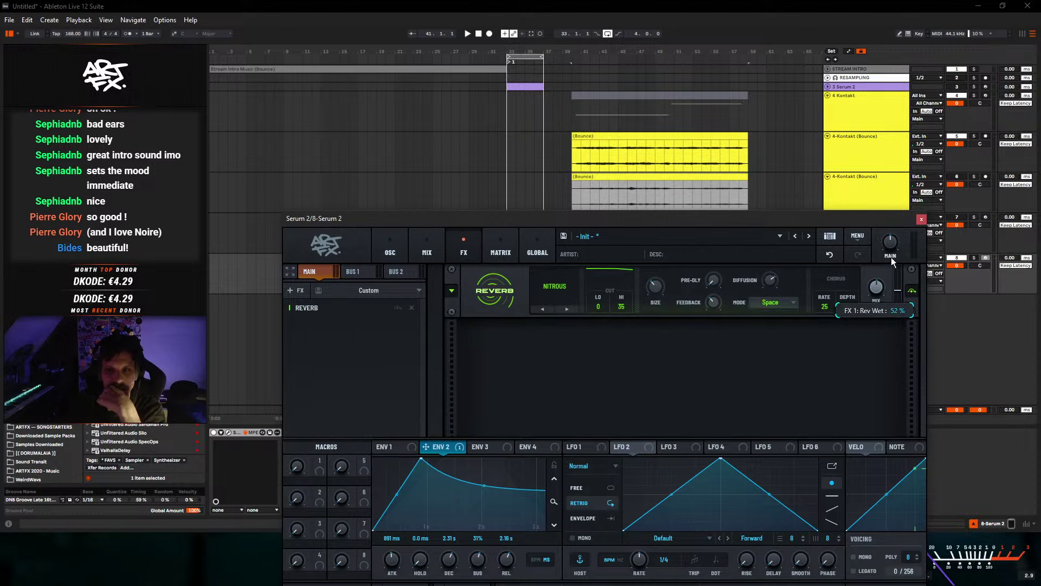
- Lower the cutoff of filter 1 and tune oscillators B and C down by one semitone each
{"action": "left_click", "coordinate": [390, 244]}
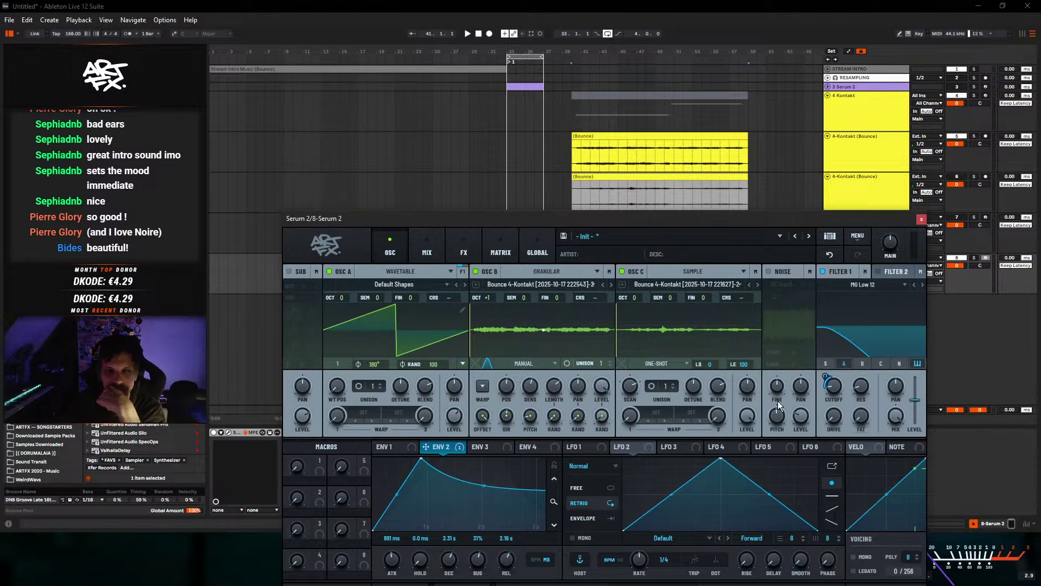
{"action": "left_click_drag", "start_coordinate": [838, 407], "coordinate": [845, 382]}
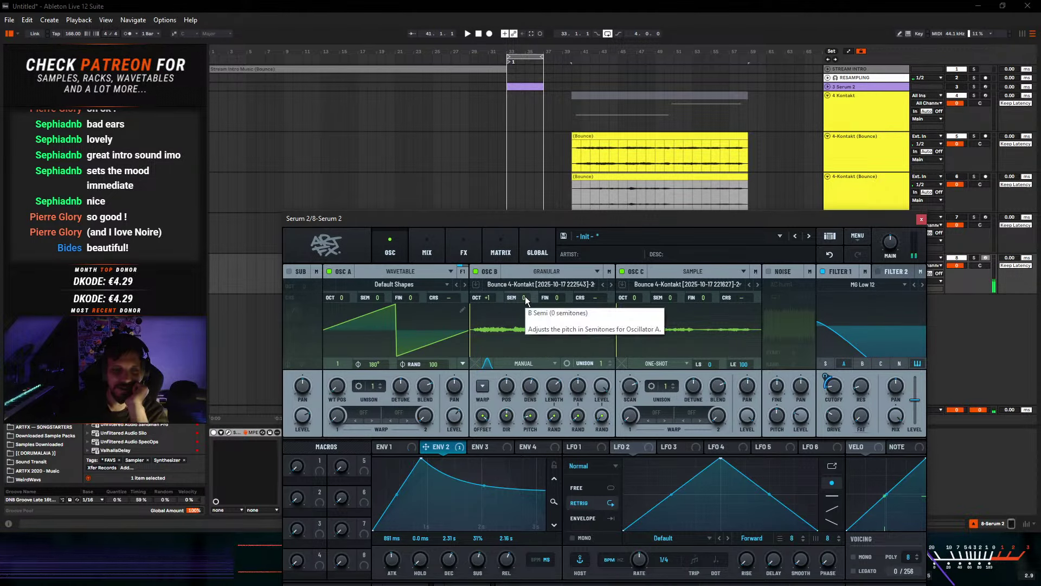
{"action": "left_click_drag", "start_coordinate": [525, 296], "coordinate": [525, 302]}
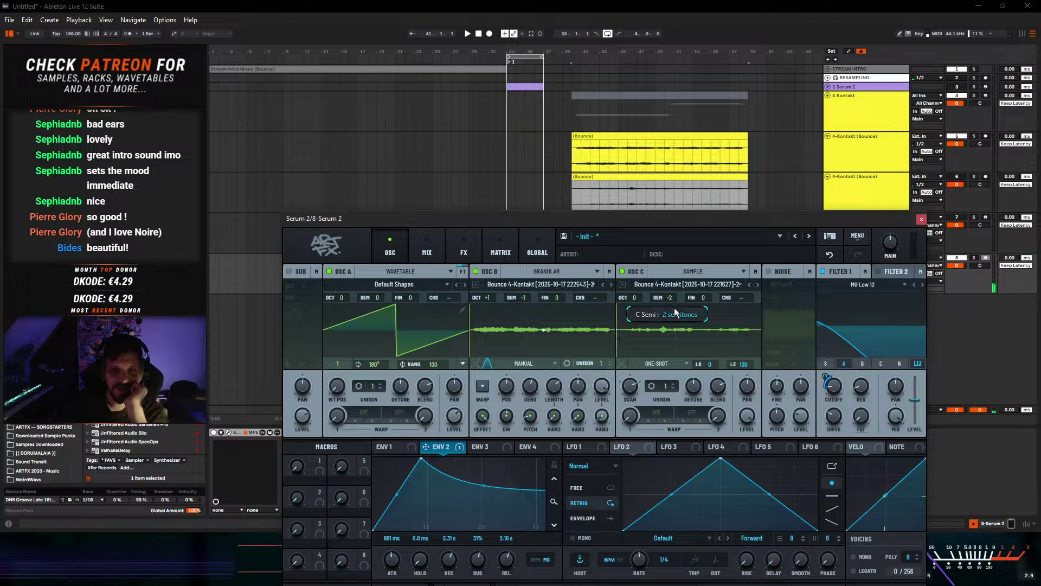
{"action": "left_click_drag", "start_coordinate": [674, 305], "coordinate": [671, 303]}
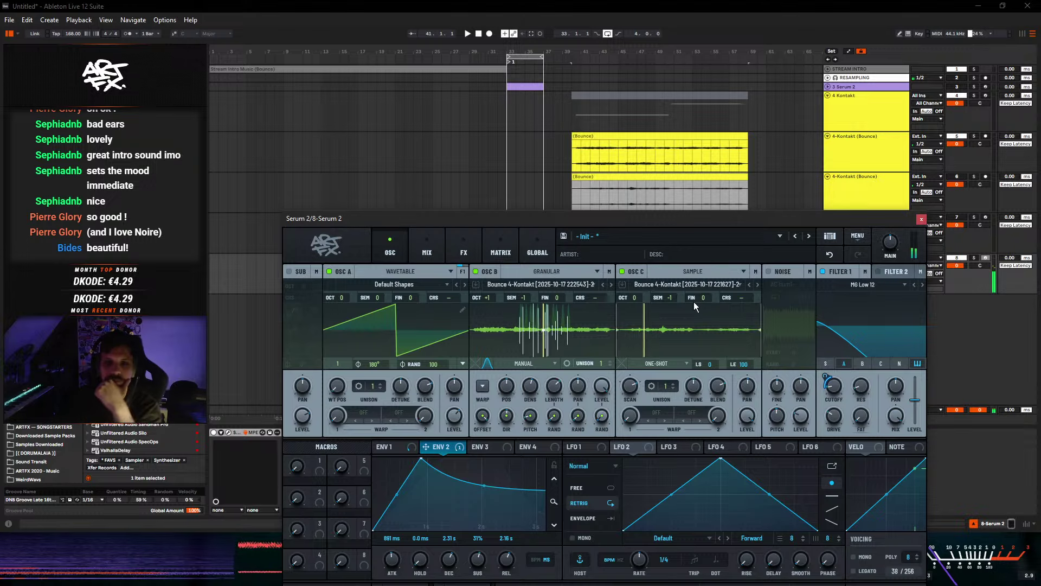
- Add a Convolve effect after the reverb and load the factory Massive impulse response Hall of Monuments
{"action": "left_click", "coordinate": [466, 247]}
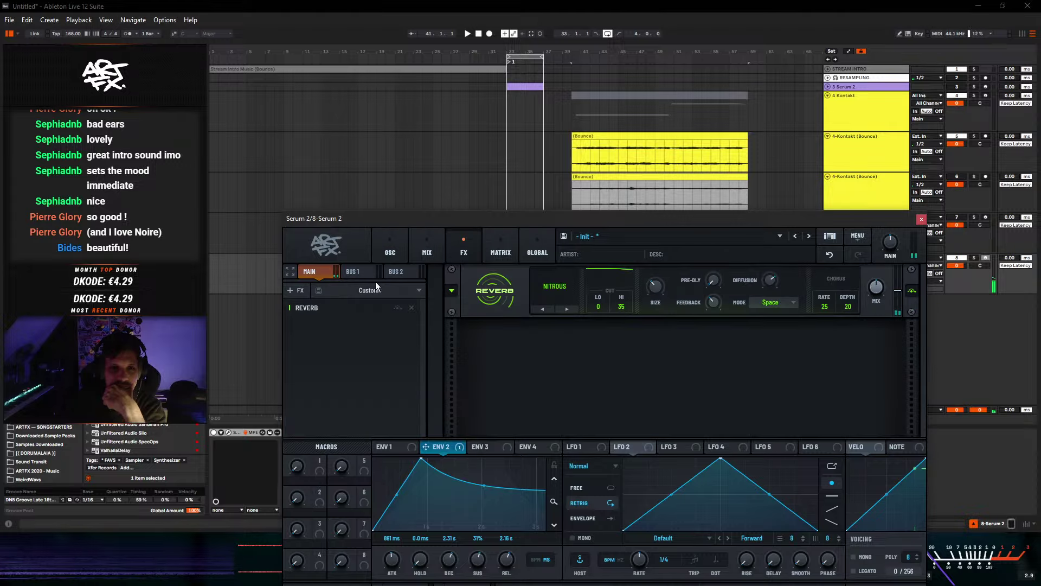
{"action": "left_click", "coordinate": [293, 290]}
{"action": "left_click", "coordinate": [327, 343]}
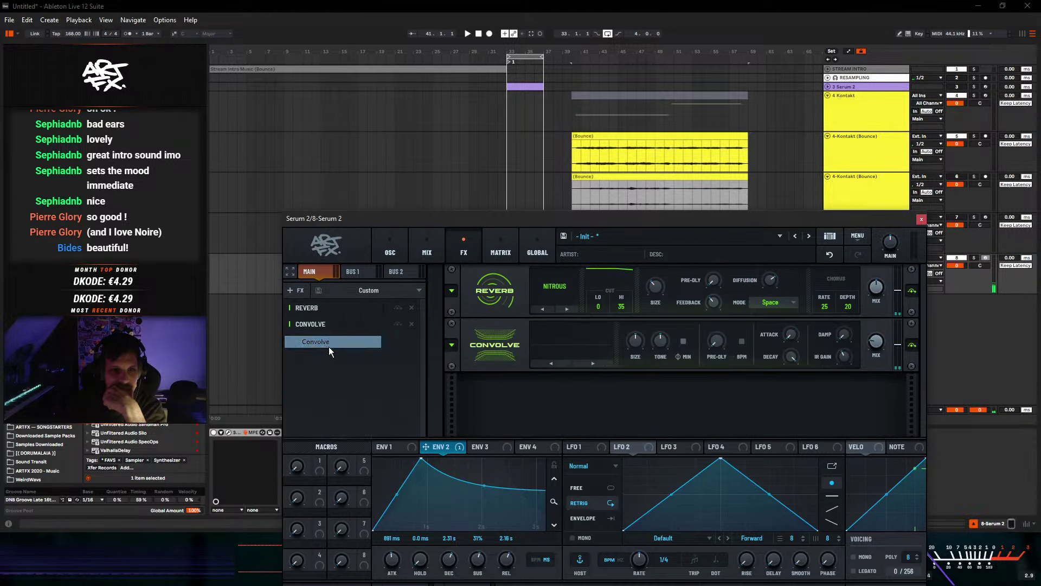
{"action": "left_click", "coordinate": [574, 343]}
{"action": "mouse_move", "coordinate": [567, 364]}
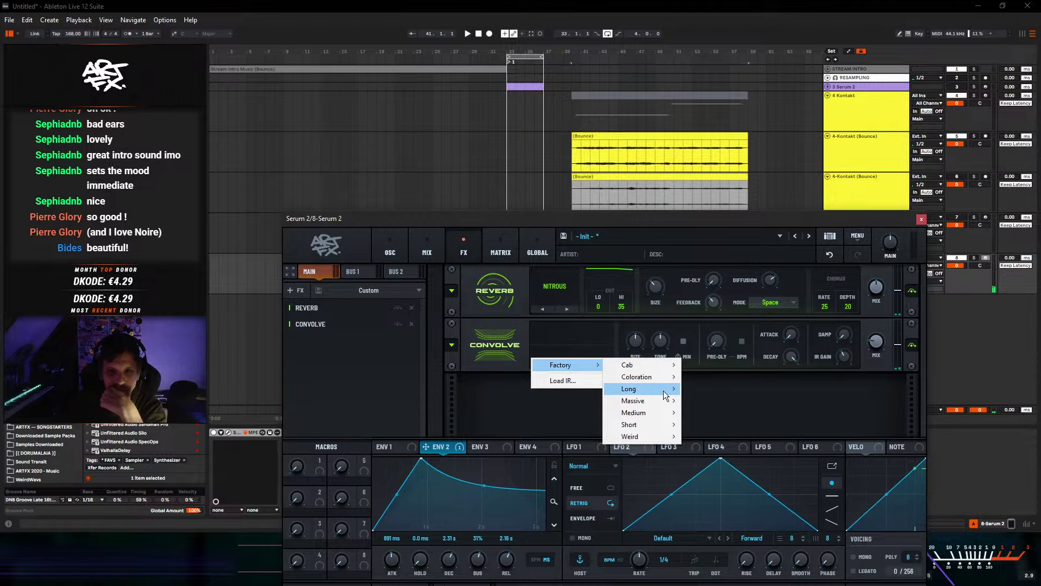
{"action": "mouse_move", "coordinate": [653, 402]}
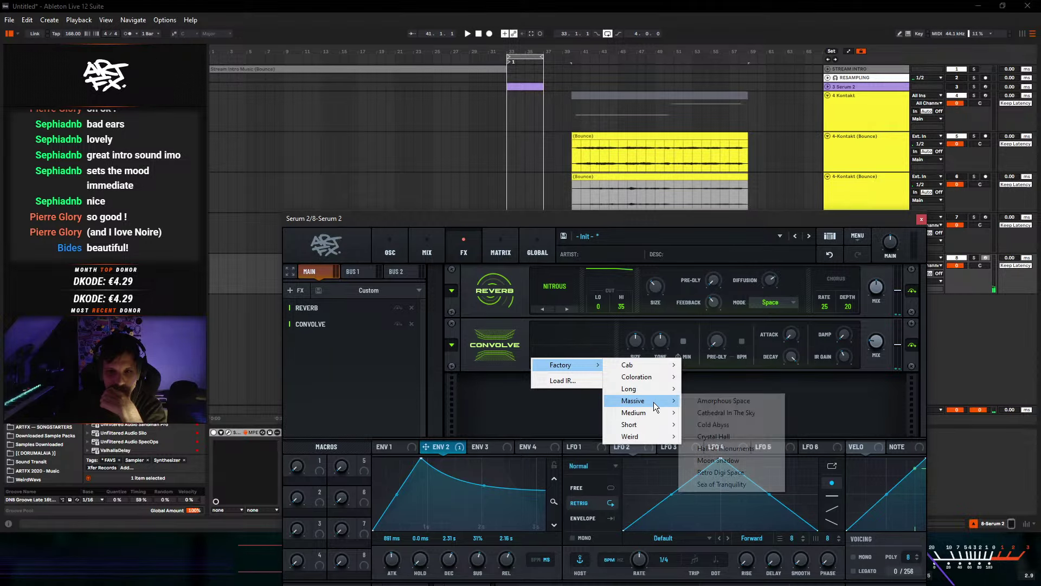
{"action": "left_click", "coordinate": [731, 448]}
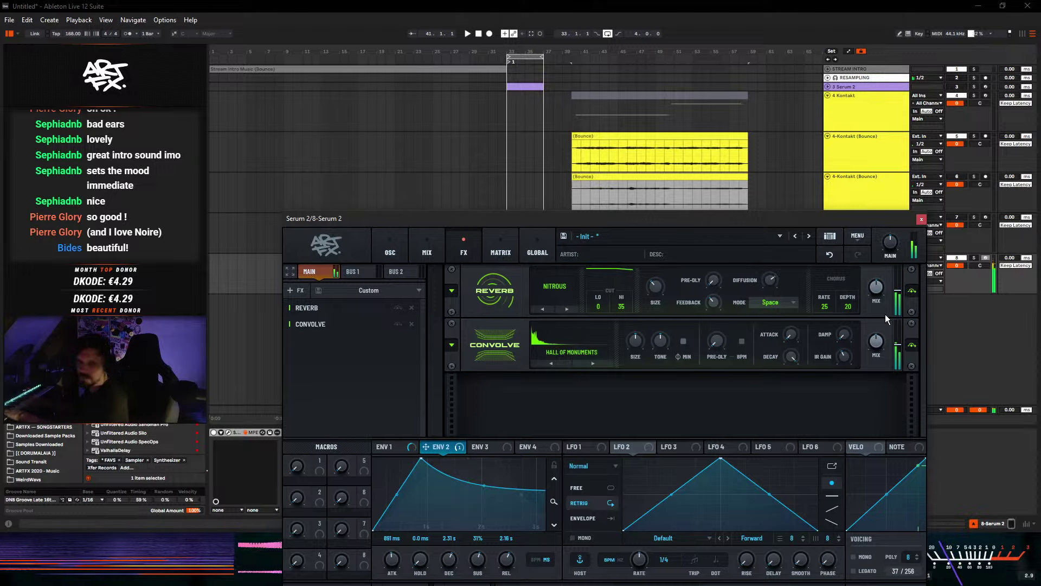
- Set oscillator A's unison to 3 voices and close the Serum 2 window
{"action": "left_click", "coordinate": [382, 245]}
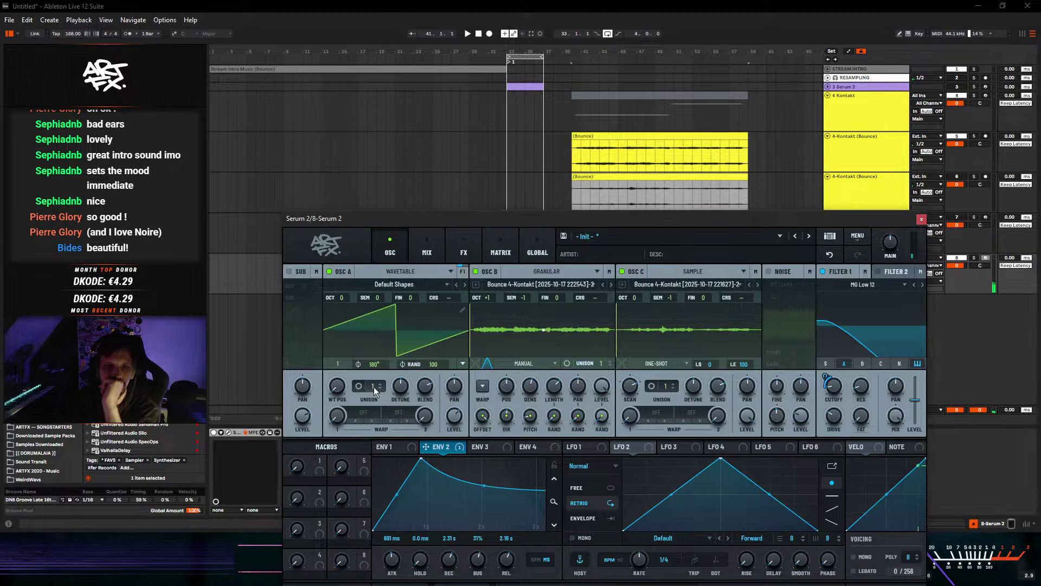
{"action": "left_click_drag", "start_coordinate": [373, 386], "coordinate": [392, 412]}
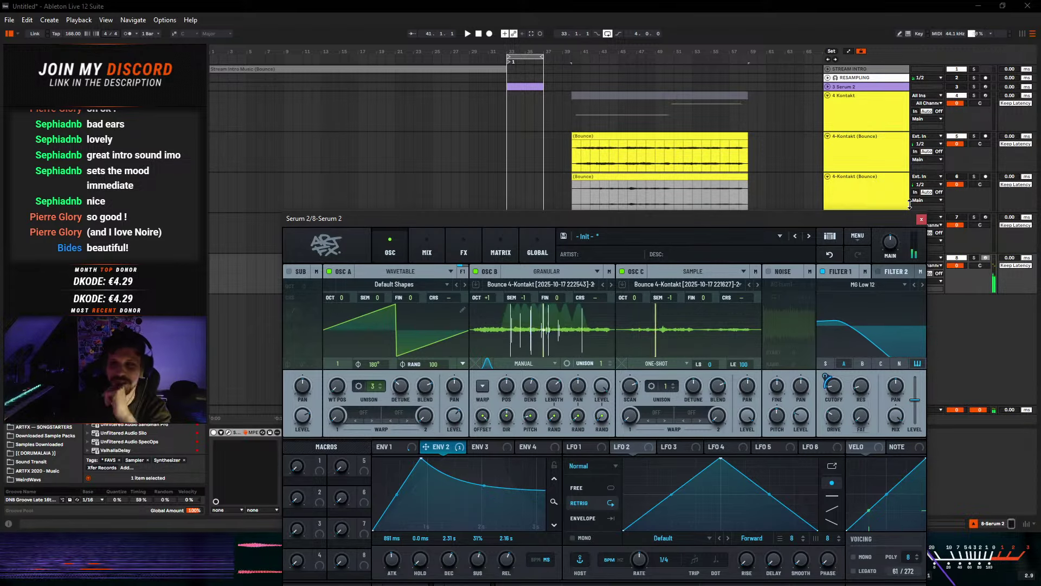
{"action": "left_click", "coordinate": [922, 219]}
- Open the Current synth on track 7 and bring up the Flex Chorus in the Brass Pad's effects chain
{"action": "left_click", "coordinate": [864, 232]}
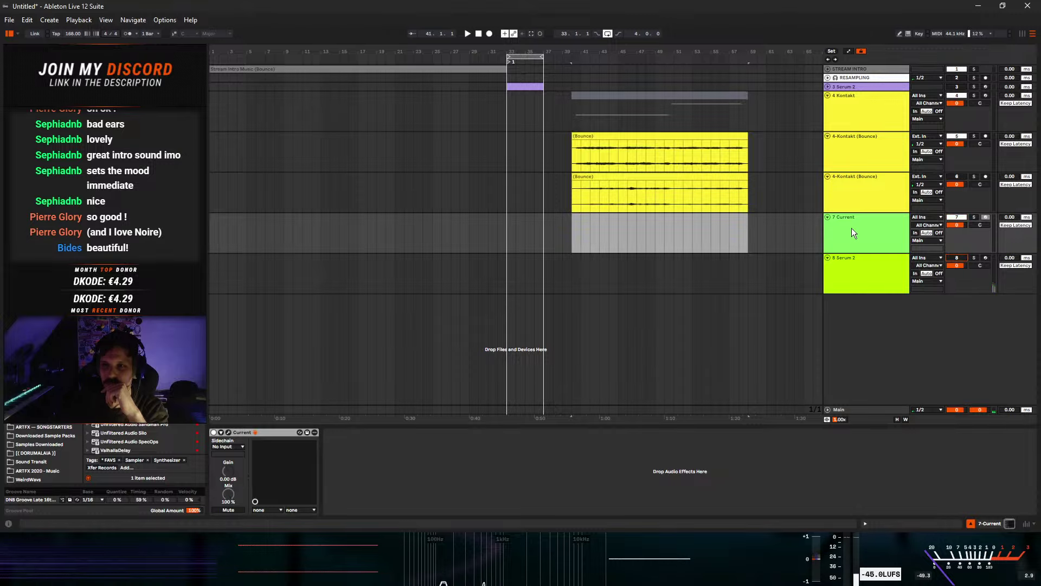
{"action": "left_click", "coordinate": [572, 237]}
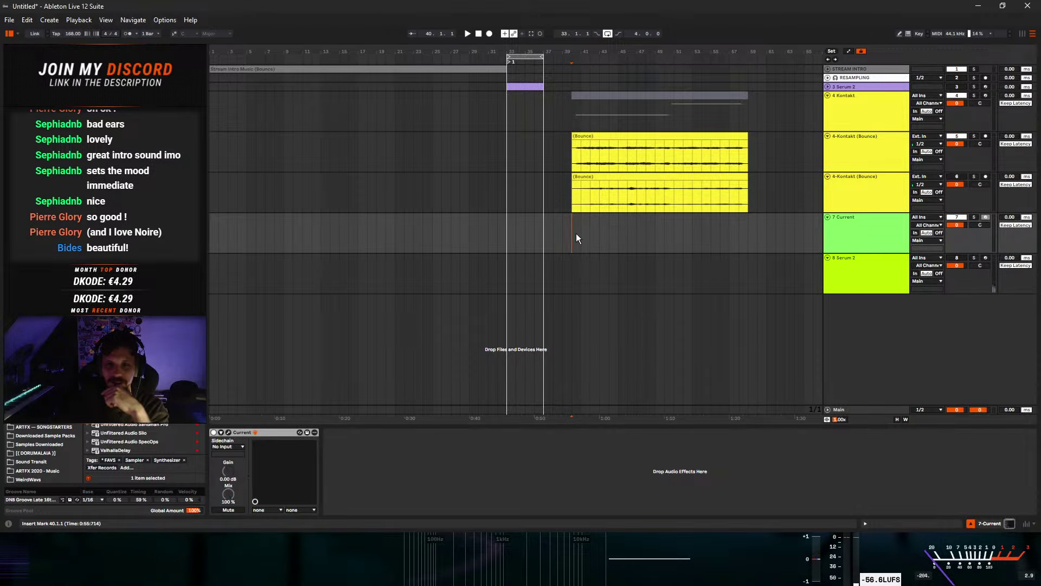
{"action": "left_click", "coordinate": [229, 432]}
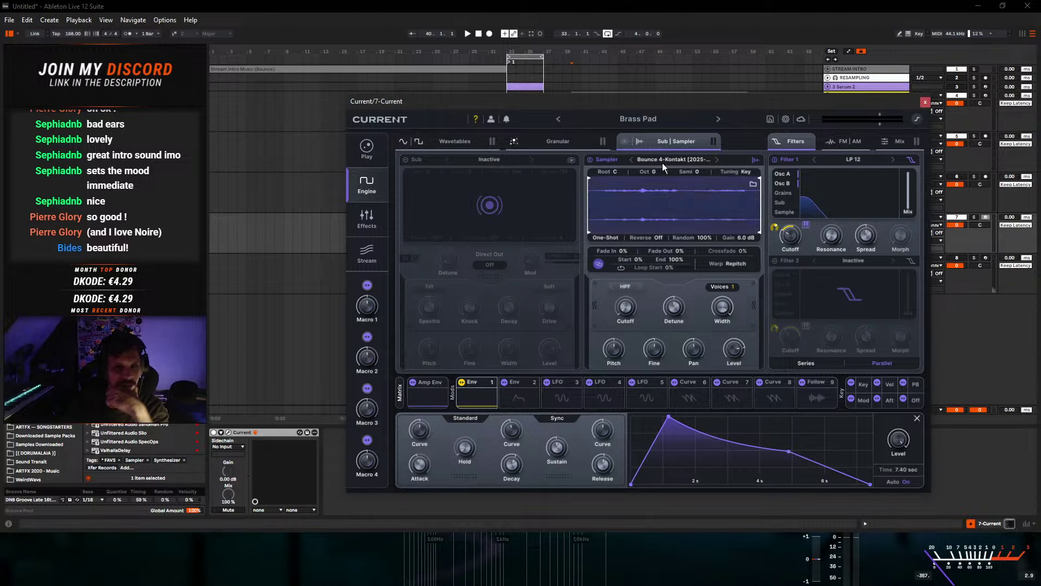
{"action": "left_click", "coordinate": [372, 227]}
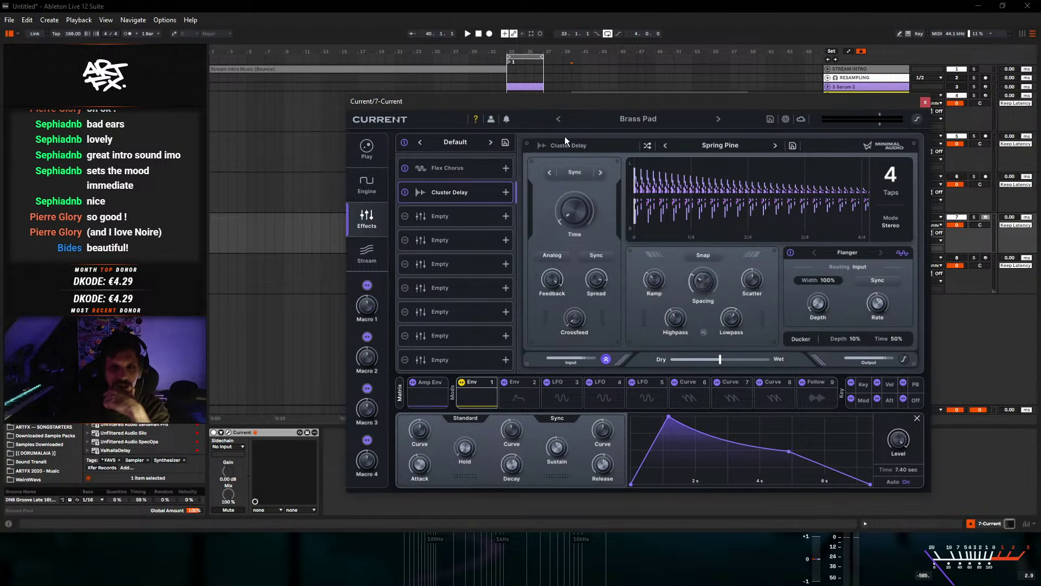
{"action": "left_click", "coordinate": [459, 169]}
- Add a Swarm Reverb to the third effect slot, look through its Ambient Space presets and bypass the effect
{"action": "left_click", "coordinate": [471, 216]}
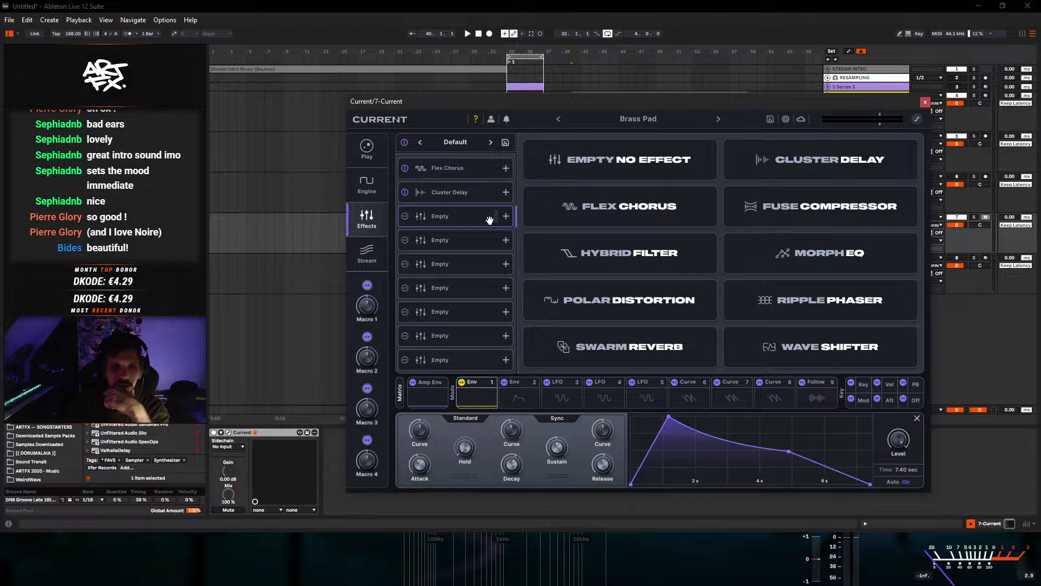
{"action": "left_click", "coordinate": [627, 353]}
{"action": "left_click", "coordinate": [732, 146]}
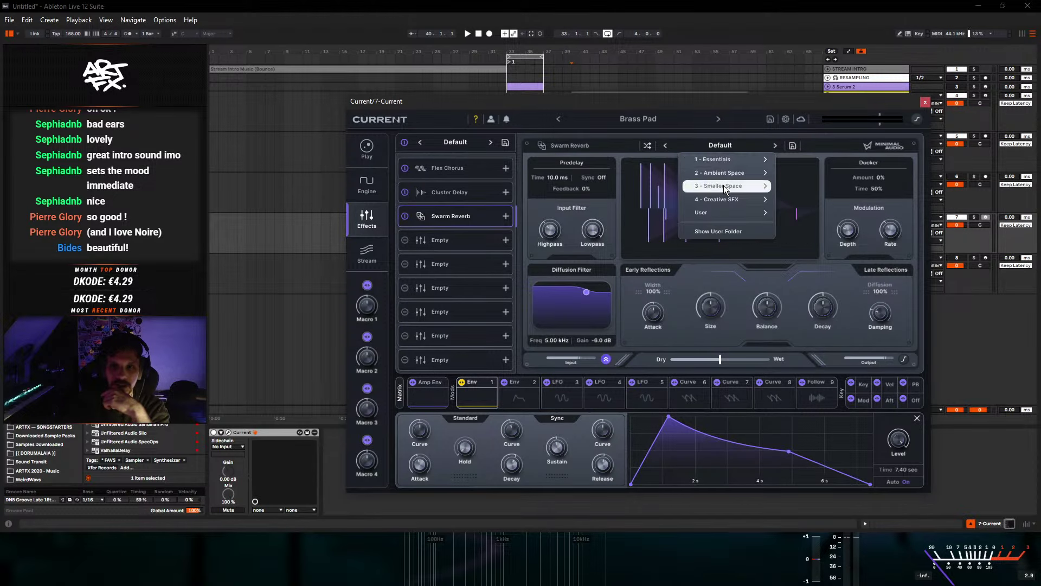
{"action": "left_click", "coordinate": [726, 172]}
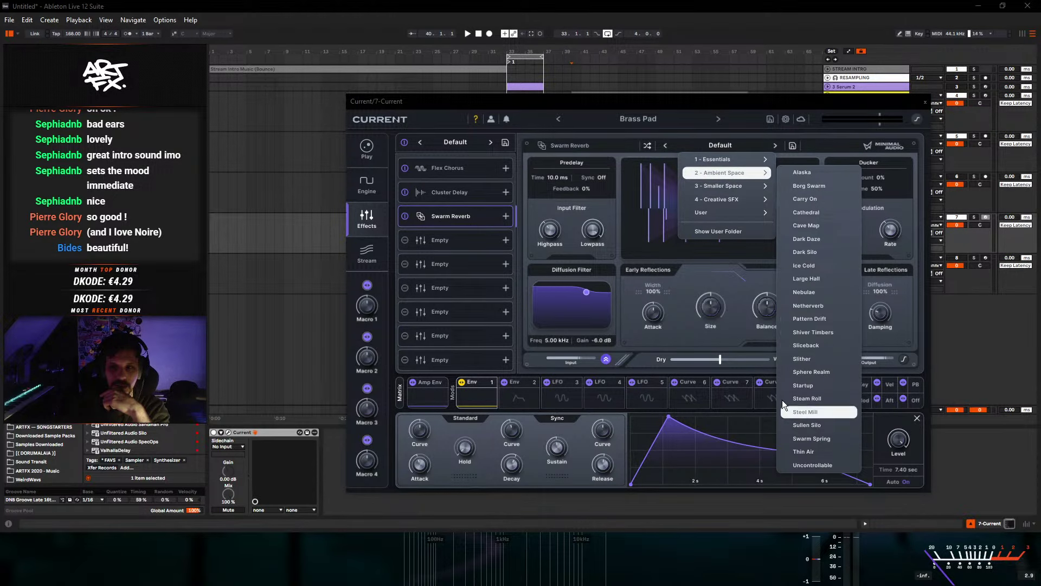
{"action": "left_click", "coordinate": [405, 217]}
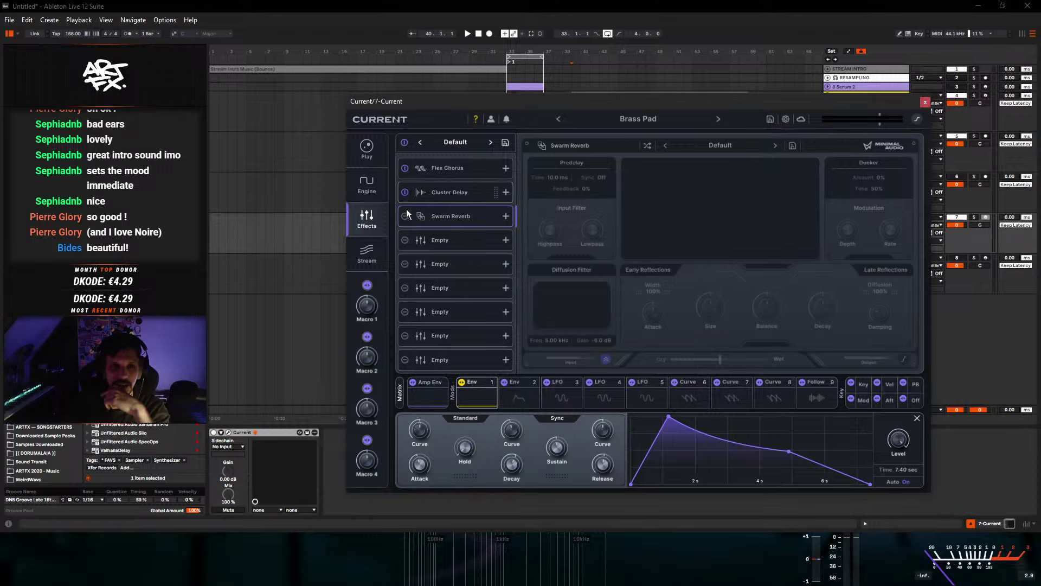
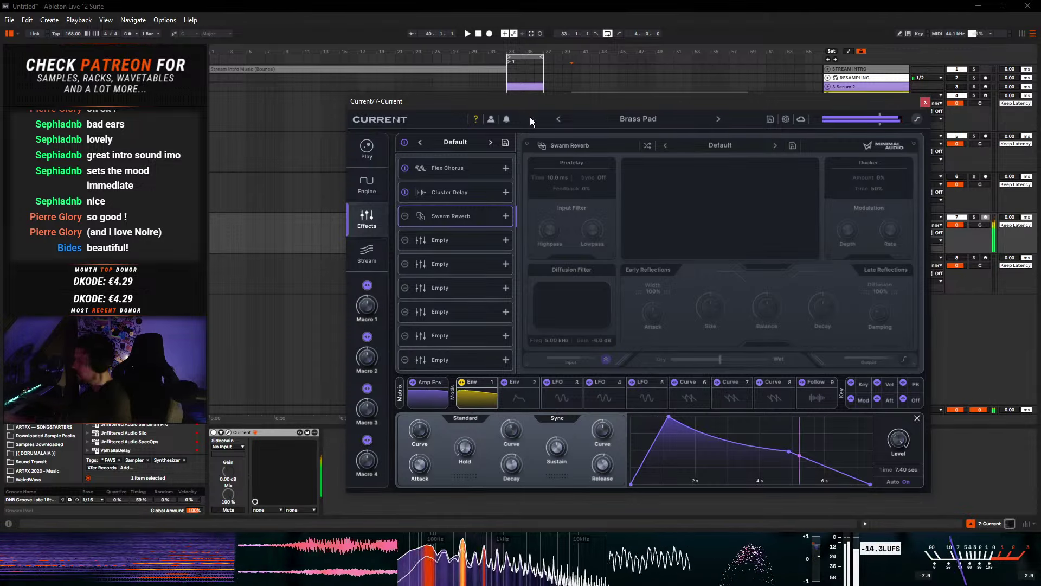
- Close the Current window, select the Serum 2 track 8 and collapse all tracks in the arrangement
{"action": "left_click", "coordinate": [925, 102]}
{"action": "left_click", "coordinate": [887, 259]}
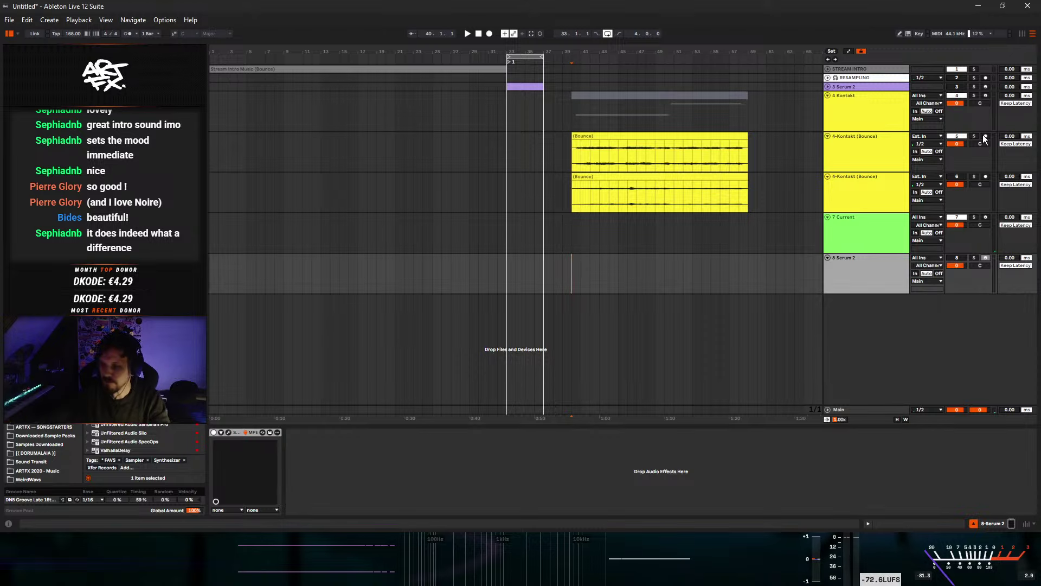
{"action": "left_click", "coordinate": [828, 95], "text": "alt"}
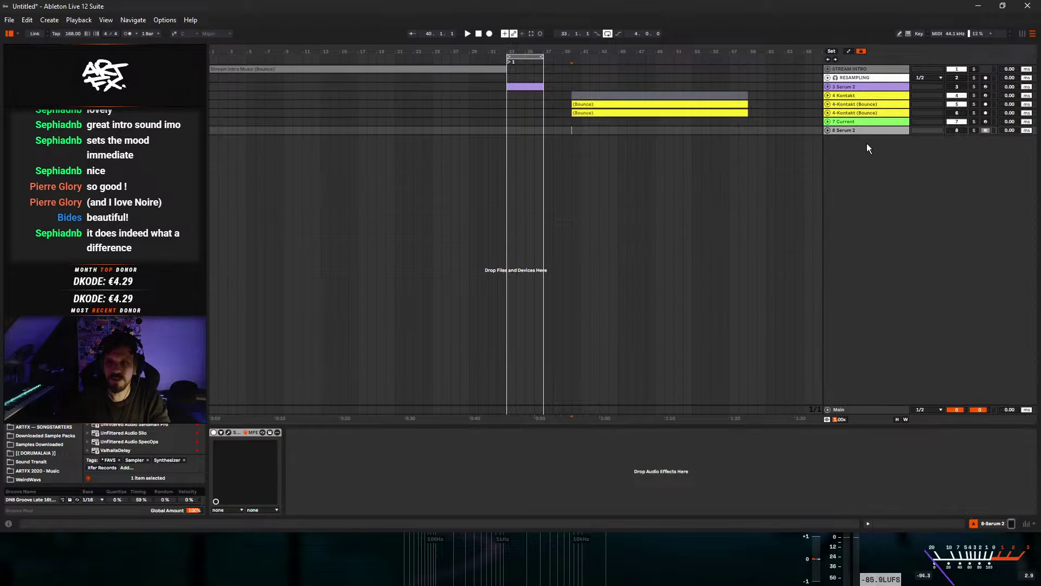
- Open the effects page of Serum 2 on track 8 and look through the Convolve module's factory presets
{"action": "left_click", "coordinate": [227, 433]}
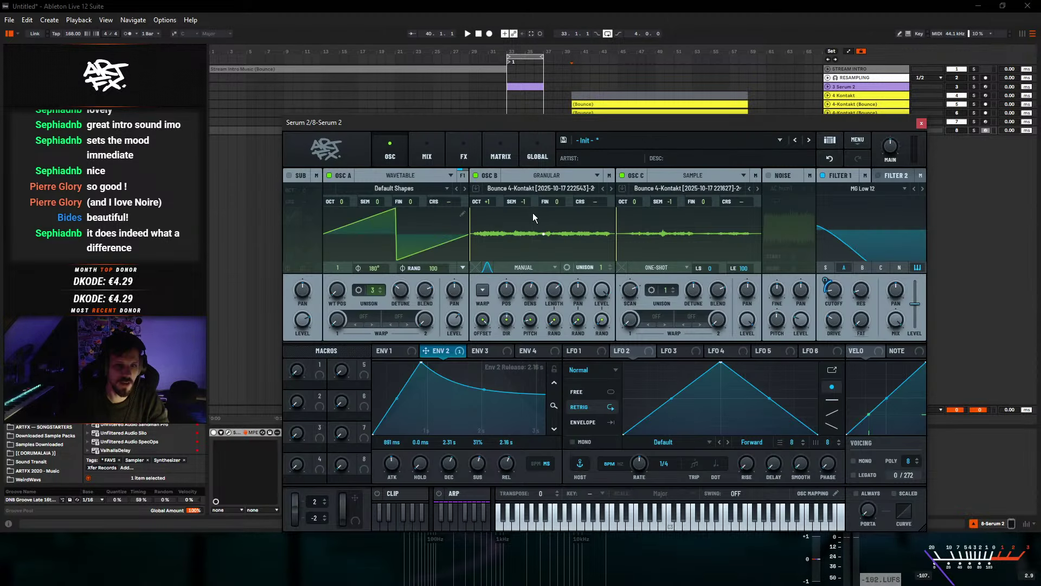
{"action": "left_click", "coordinate": [465, 147]}
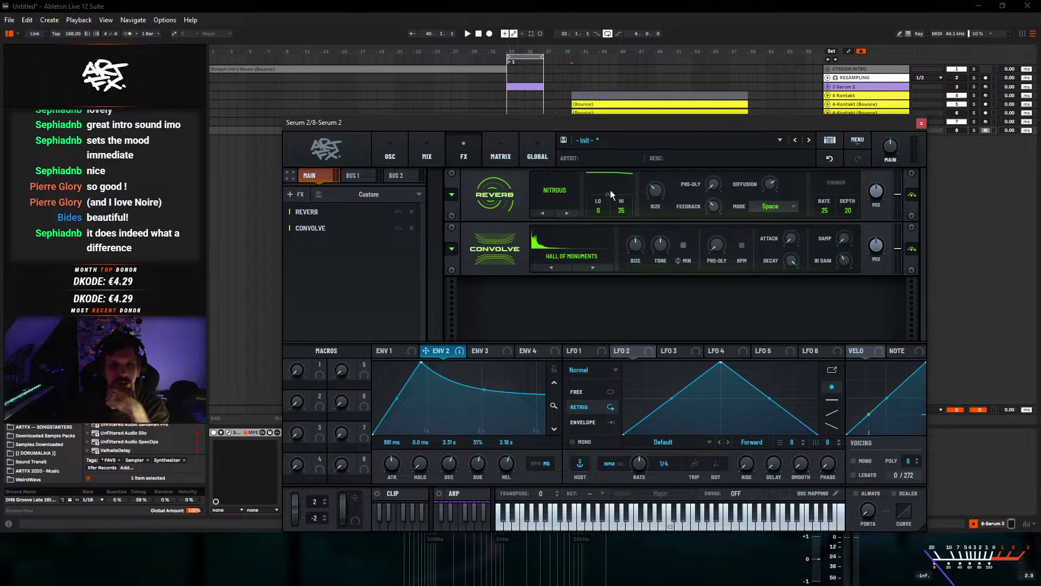
{"action": "left_click", "coordinate": [451, 249]}
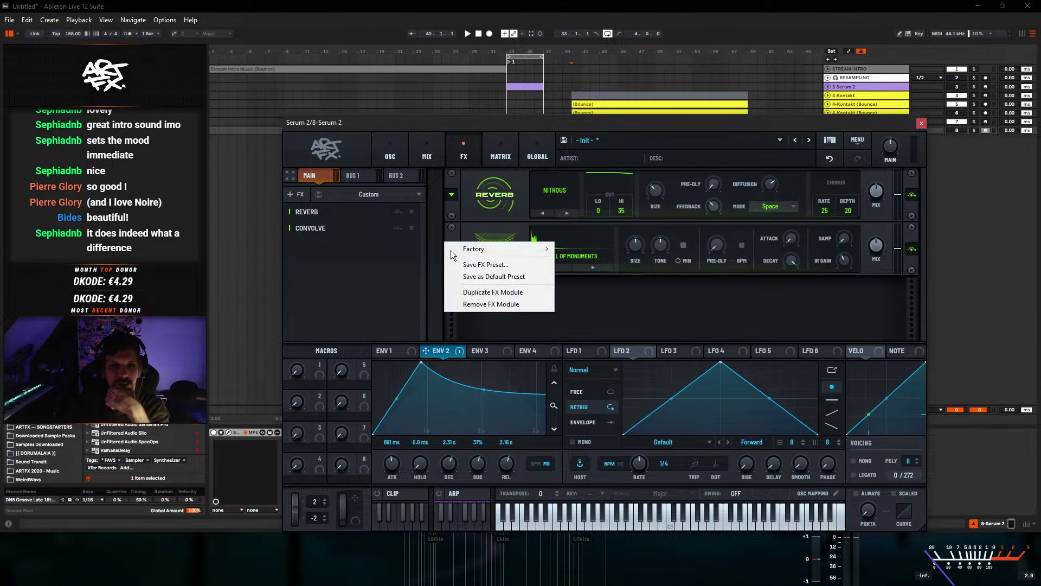
{"action": "left_click", "coordinate": [483, 219]}
{"action": "left_click", "coordinate": [452, 250]}
{"action": "left_click", "coordinate": [475, 228]}
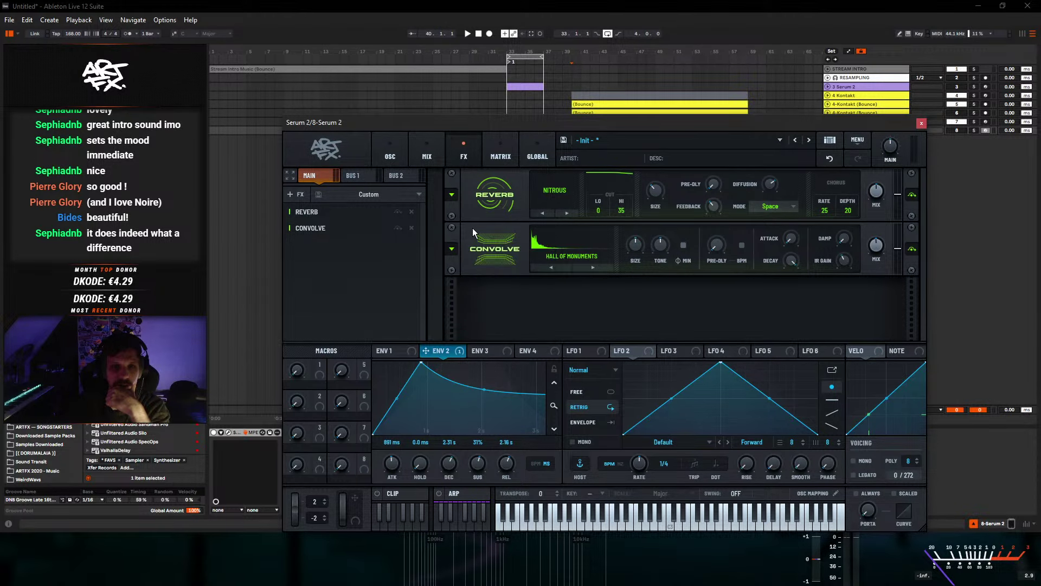
{"action": "left_click", "coordinate": [451, 248]}
{"action": "left_click", "coordinate": [495, 230]}
{"action": "left_click", "coordinate": [452, 249]}
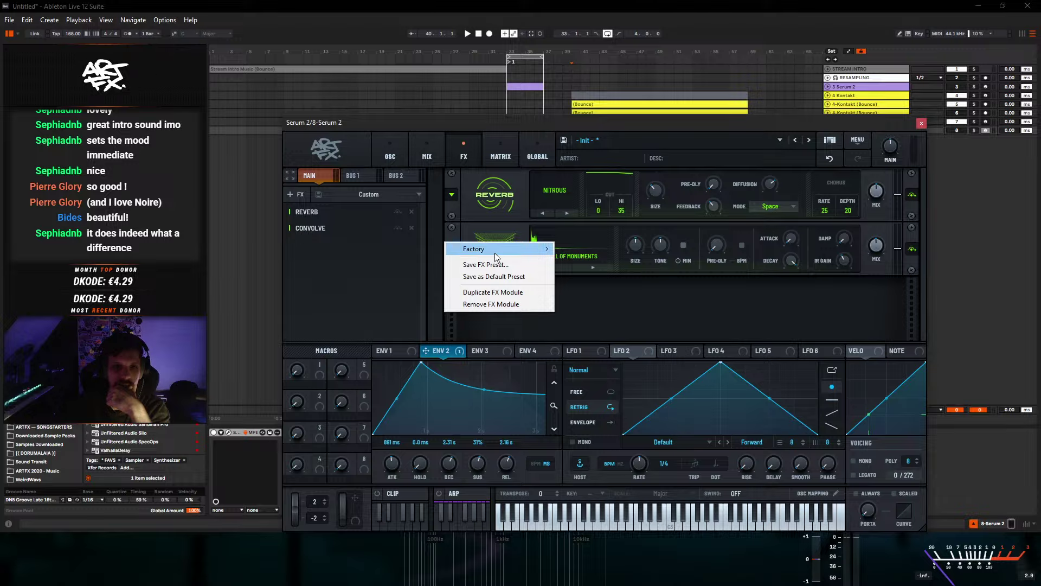
{"action": "mouse_move", "coordinate": [499, 252]}
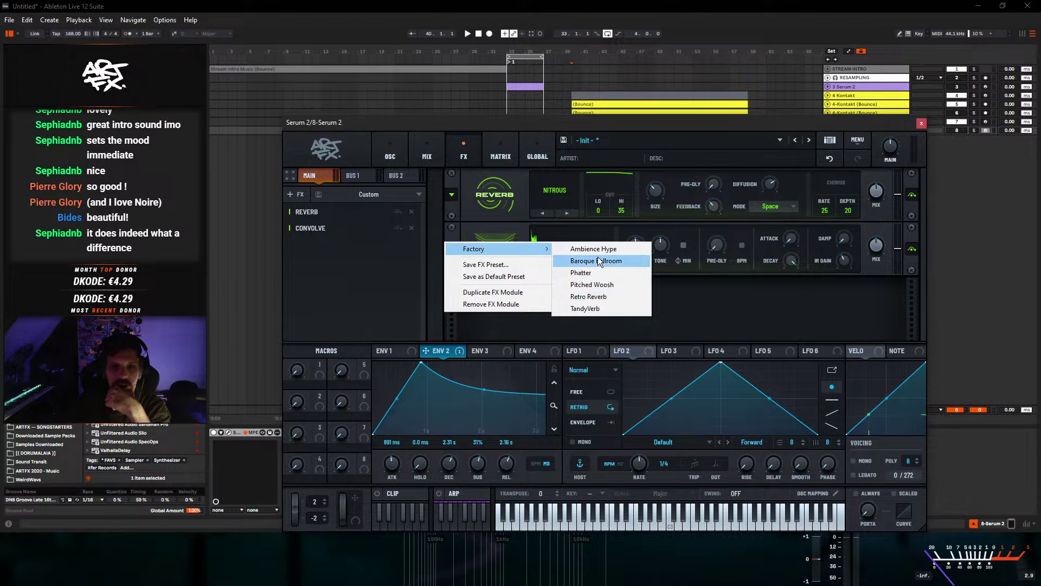
{"action": "left_click", "coordinate": [488, 235]}
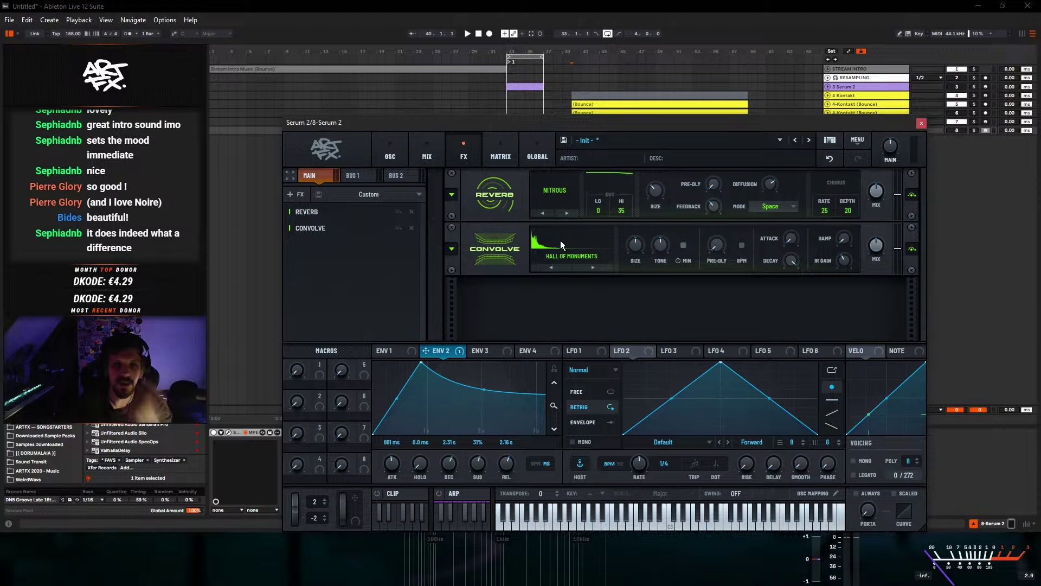
- Look through Serum 2's factory effects-chain presets, including the Reverb category, and close the synth window
{"action": "left_click", "coordinate": [379, 195]}
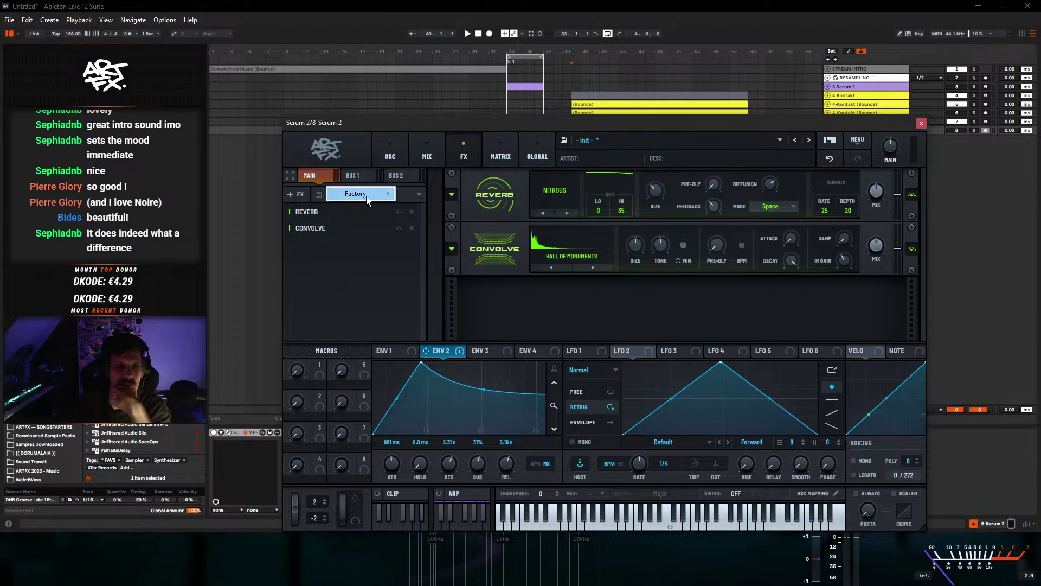
{"action": "mouse_move", "coordinate": [366, 197]}
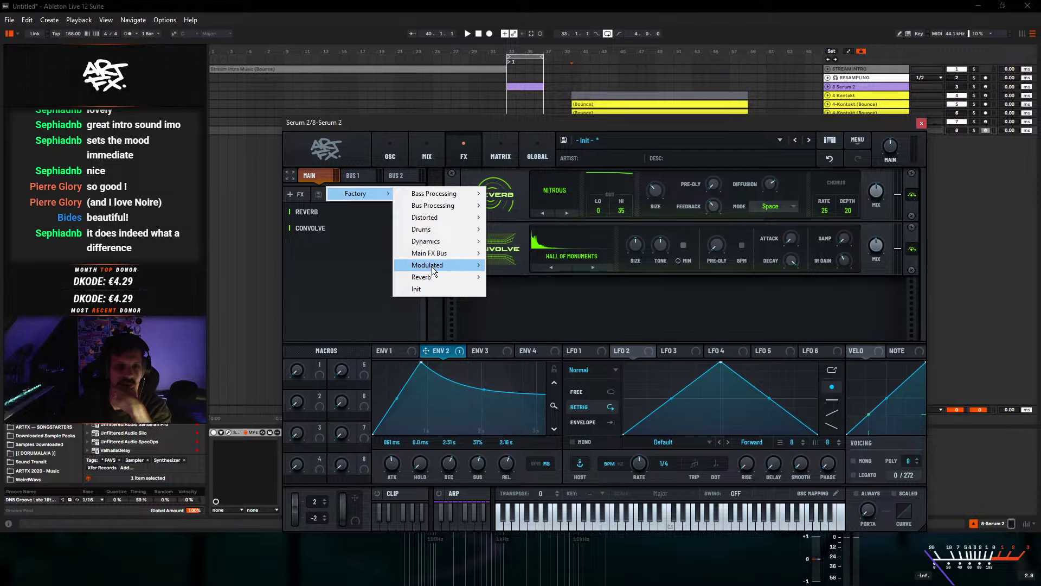
{"action": "mouse_move", "coordinate": [422, 273]}
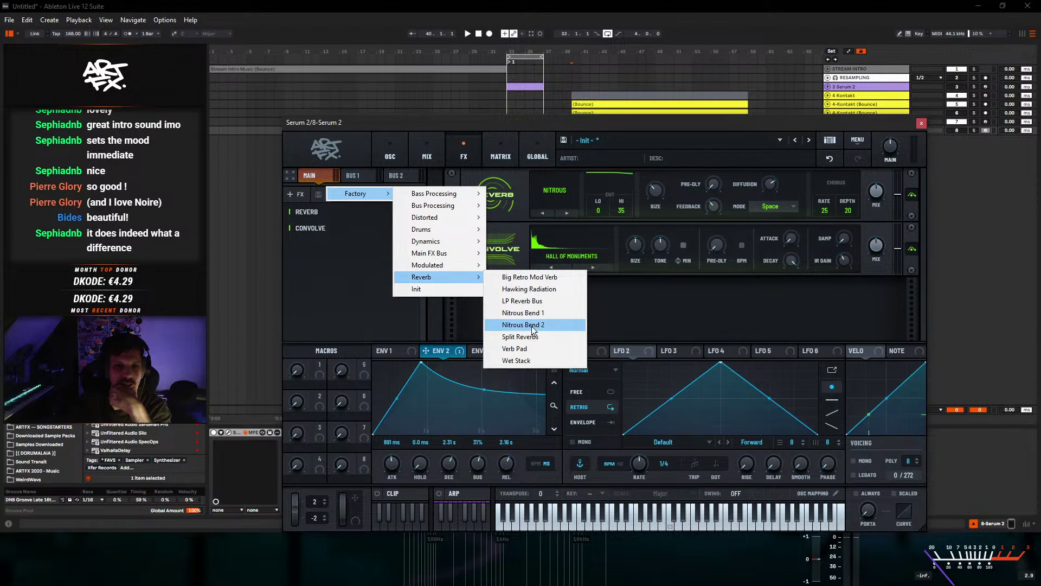
{"action": "mouse_move", "coordinate": [429, 244]}
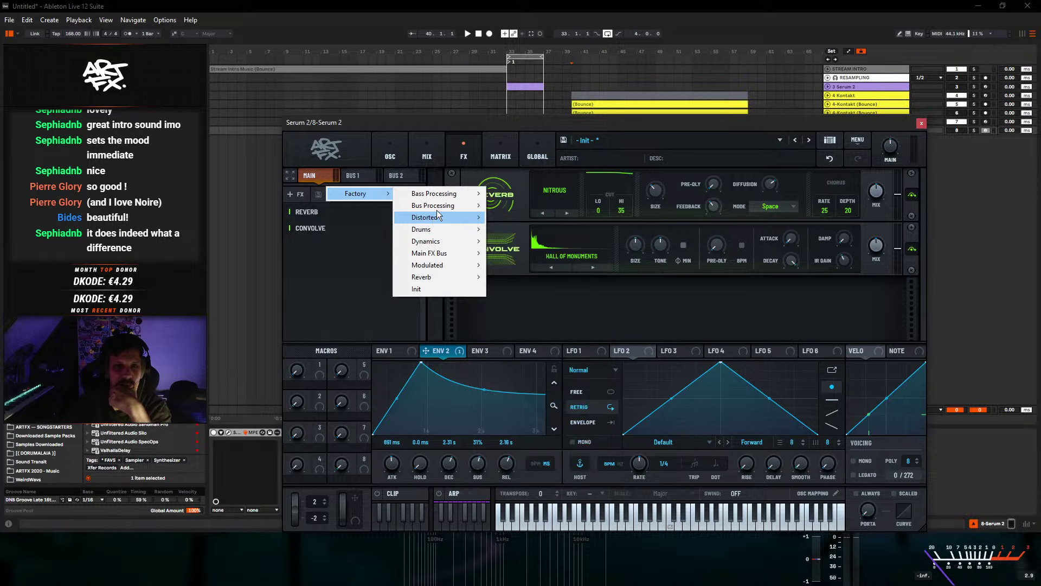
{"action": "left_click", "coordinate": [356, 282]}
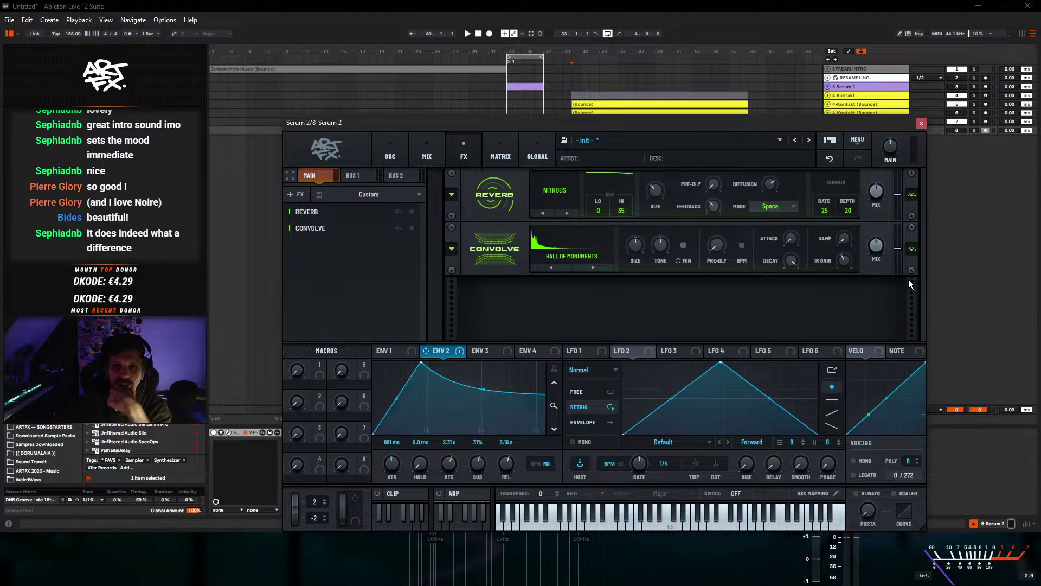
{"action": "left_click", "coordinate": [921, 124]}
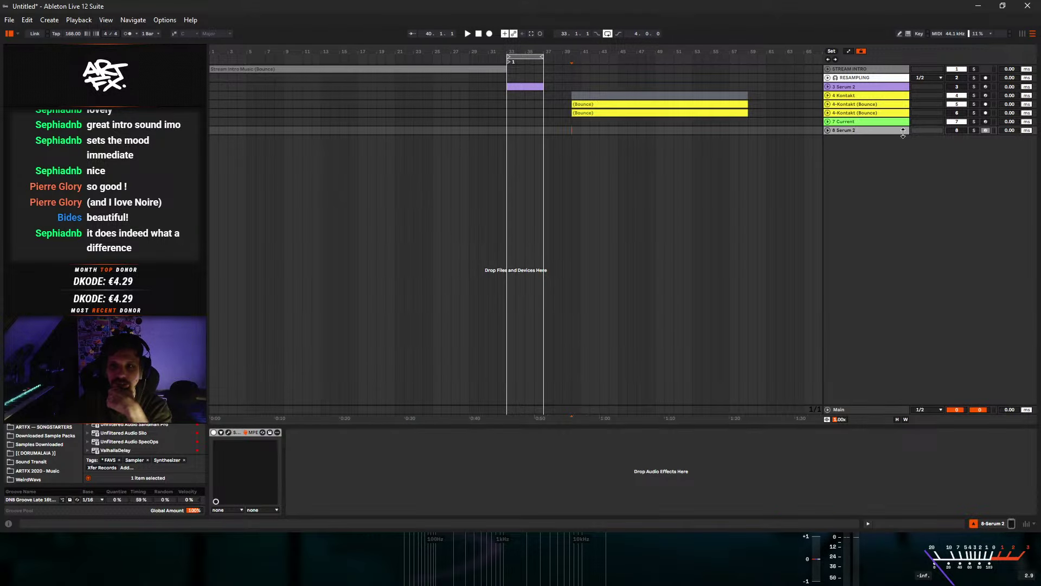
- Reopen Current on track 7, switch the Cluster Delay to the Flicker Swell preset and close the envelope editor
{"action": "left_click", "coordinate": [849, 122]}
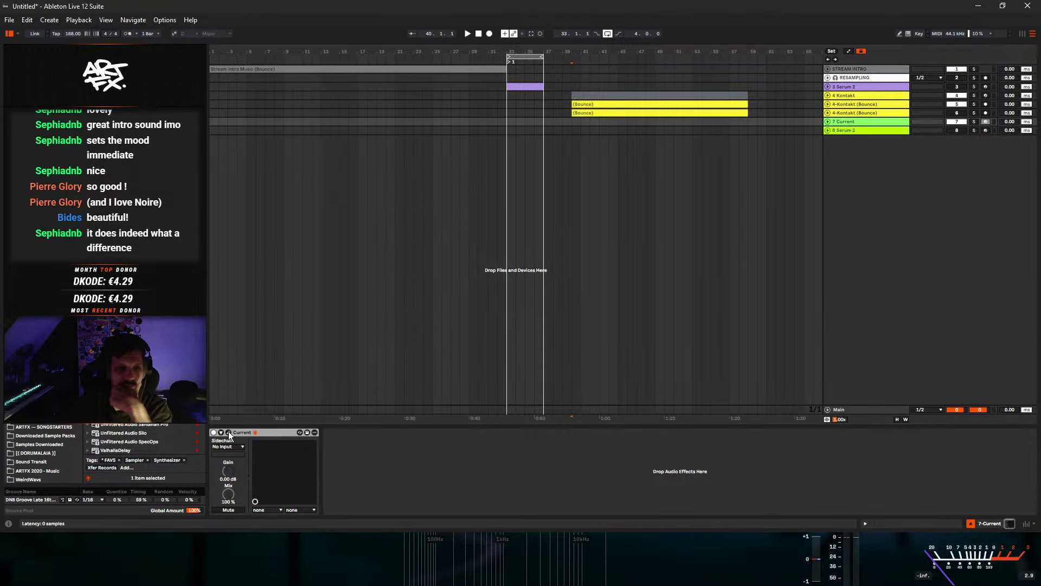
{"action": "left_click", "coordinate": [228, 432]}
{"action": "left_click", "coordinate": [453, 192]}
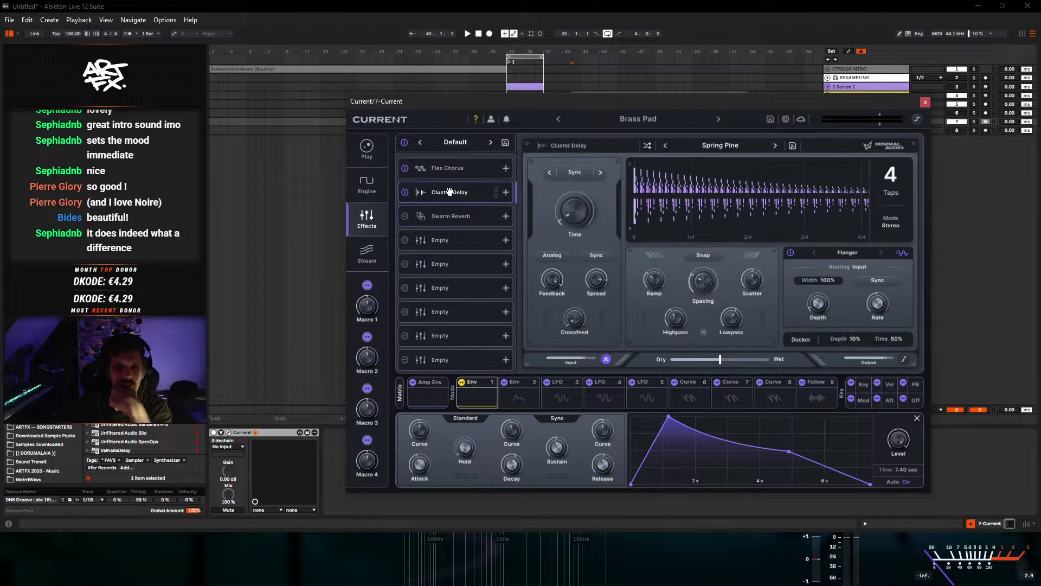
{"action": "left_click", "coordinate": [664, 145]}
{"action": "left_click", "coordinate": [665, 144]}
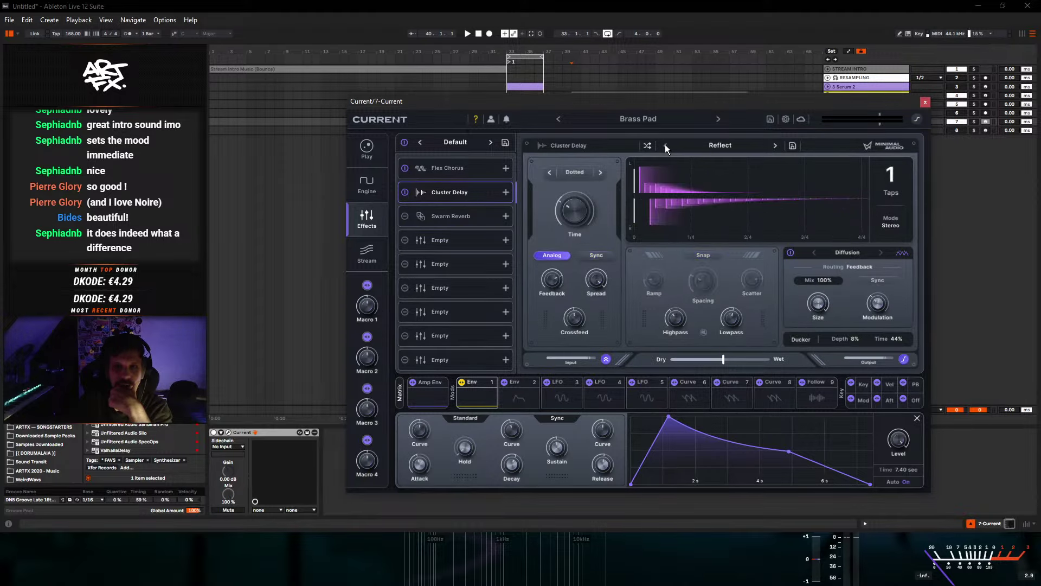
{"action": "left_click", "coordinate": [776, 145]}
{"action": "left_click", "coordinate": [665, 145]}
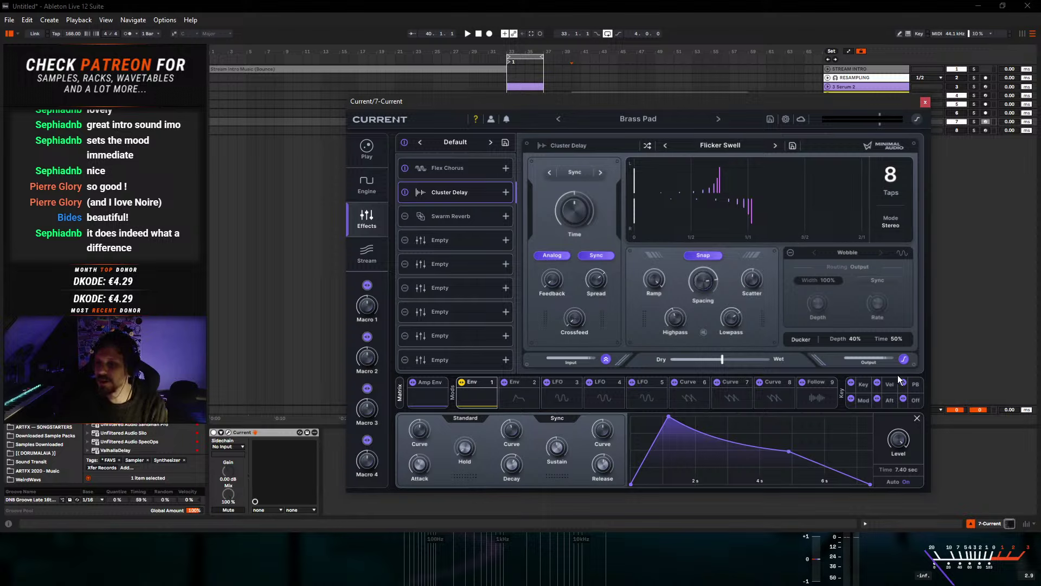
{"action": "left_click", "coordinate": [917, 417]}
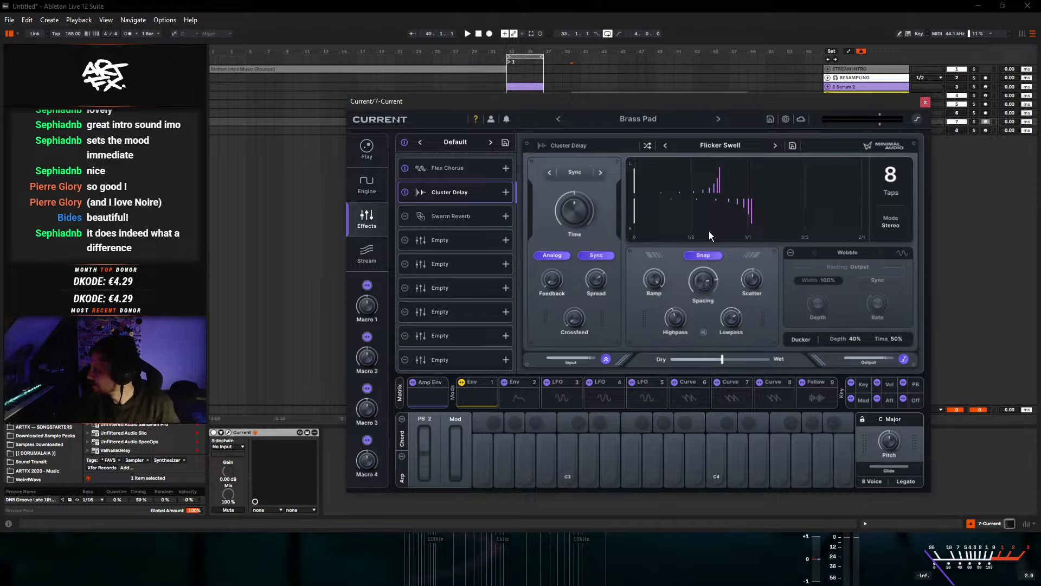
- Close Current, insert a new MIDI track below the Serum 2 track and load Omnisphere on it
{"action": "left_click", "coordinate": [925, 102]}
{"action": "left_click", "coordinate": [860, 130]}
{"action": "right_click", "coordinate": [859, 179]}
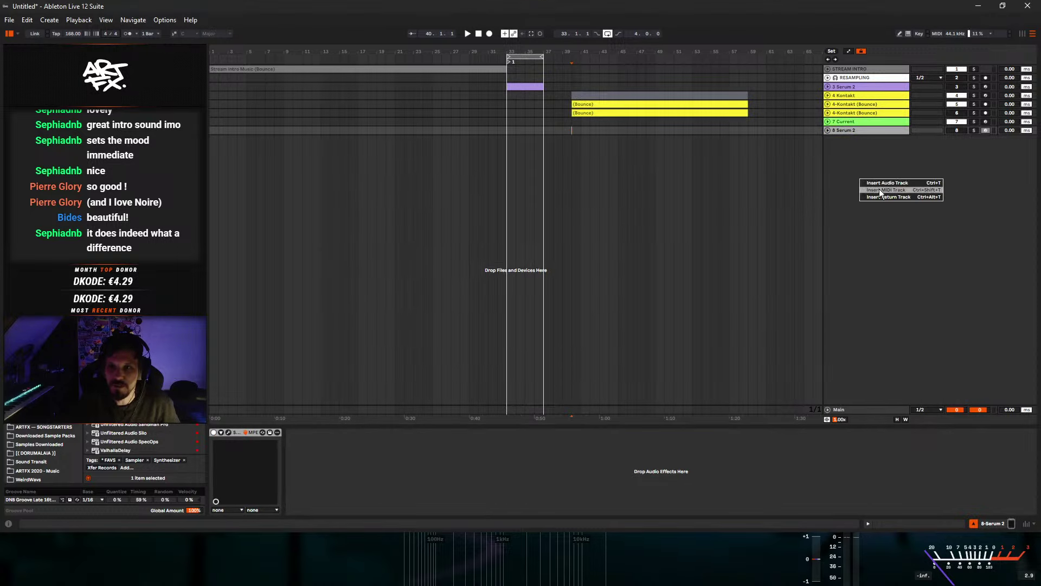
{"action": "left_click", "coordinate": [879, 189]}
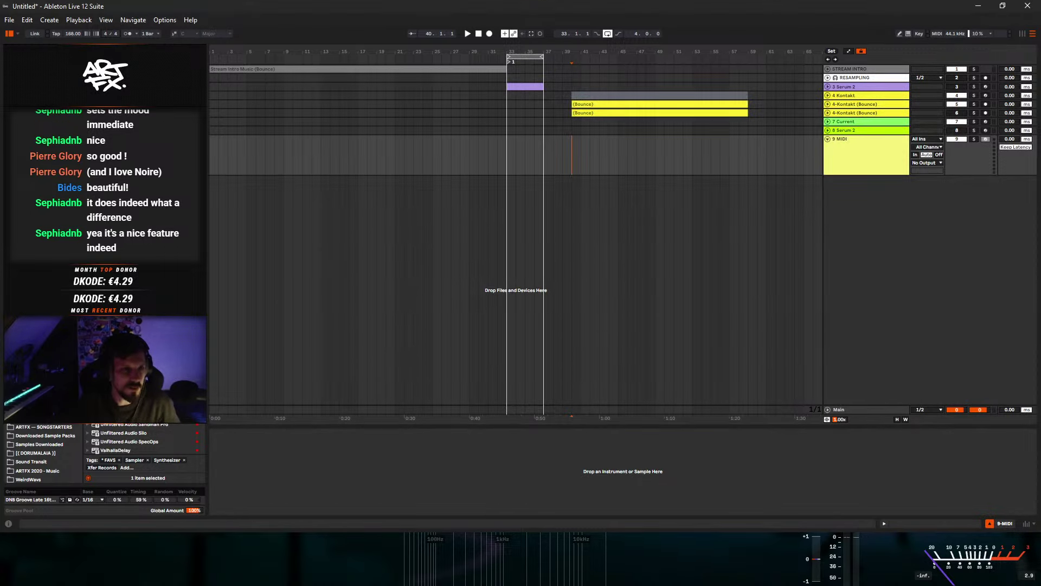
{"action": "scroll", "coordinate": [131, 325], "scroll_direction": "up", "scroll_amount": 5}
{"action": "left_click", "coordinate": [130, 326]}
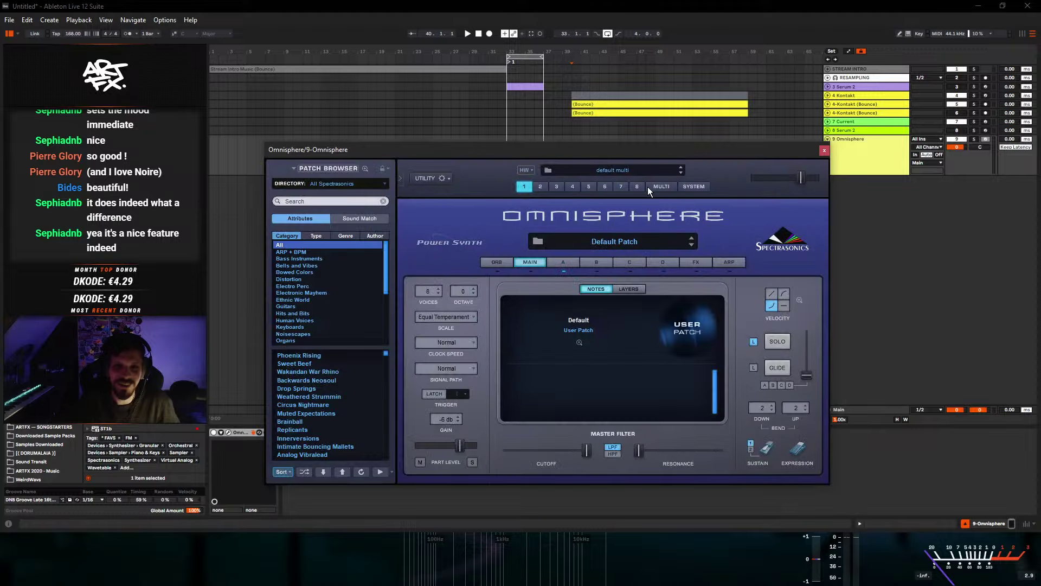
- Expand Omnisphere's patch browser to full size and sort the patches by ratings
{"action": "left_click_drag", "start_coordinate": [526, 151], "coordinate": [562, 136]}
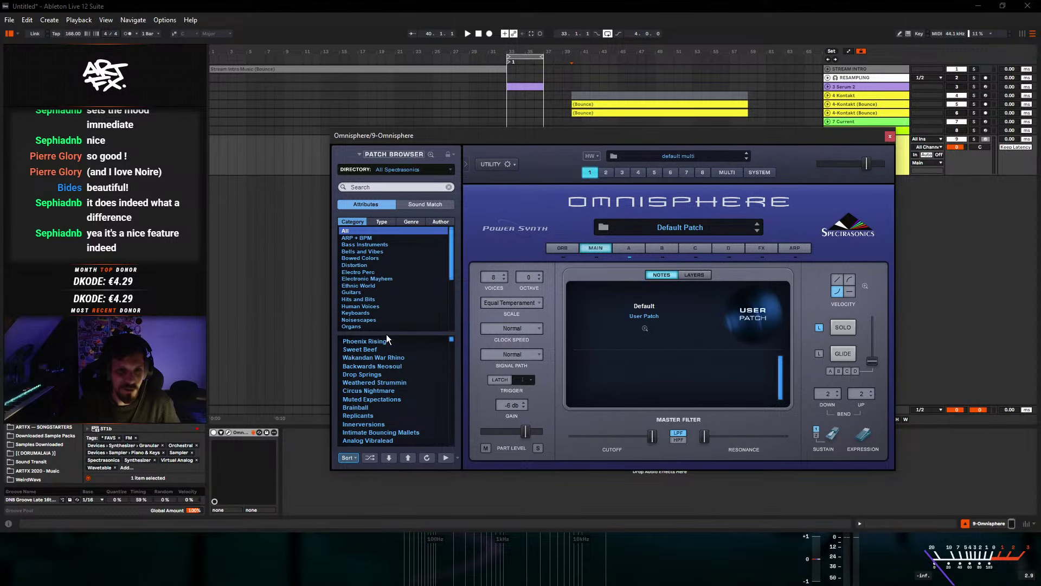
{"action": "left_click", "coordinate": [420, 152]}
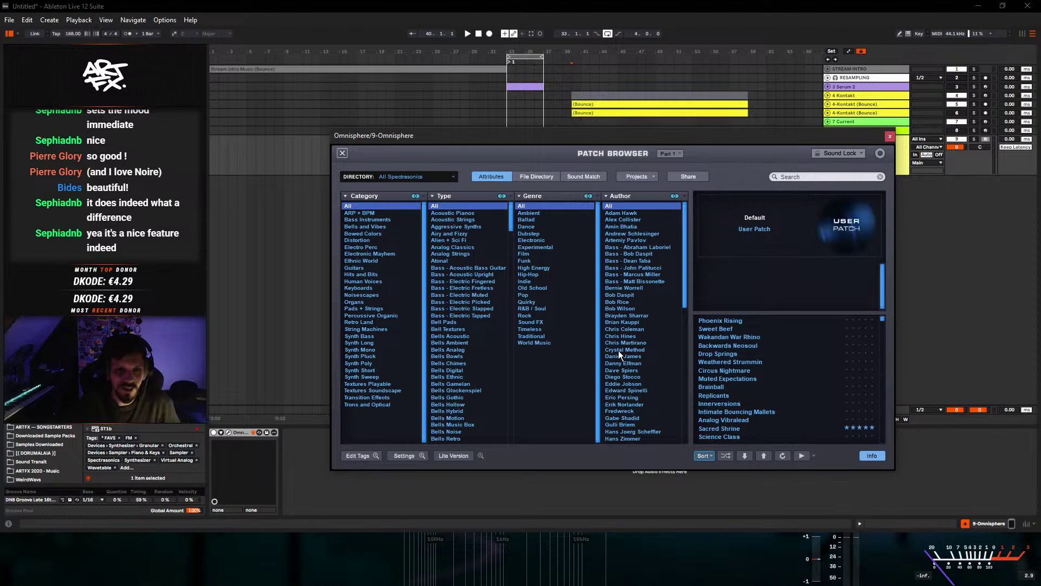
{"action": "left_click", "coordinate": [703, 456]}
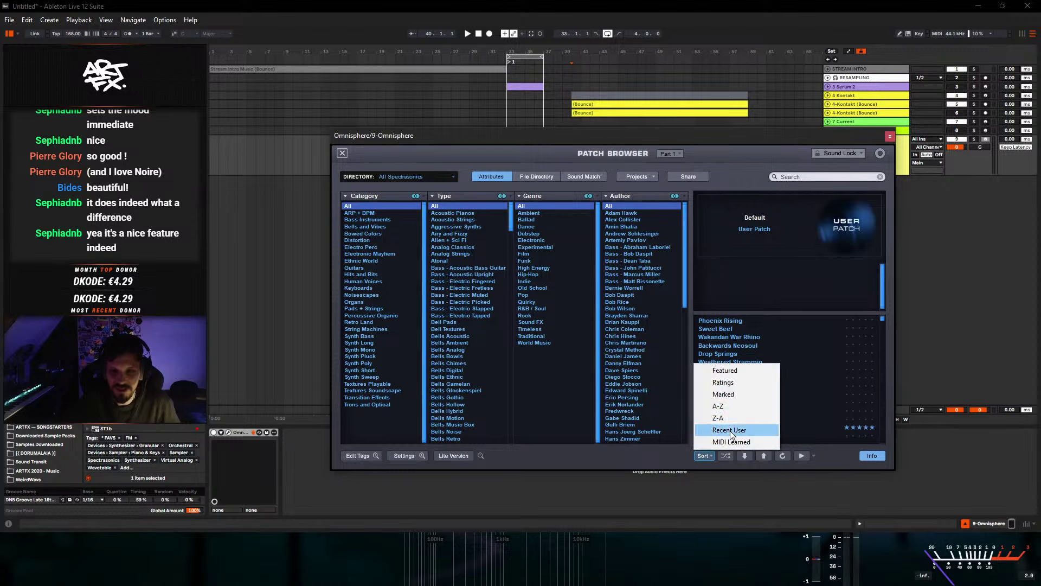
{"action": "left_click", "coordinate": [742, 406]}
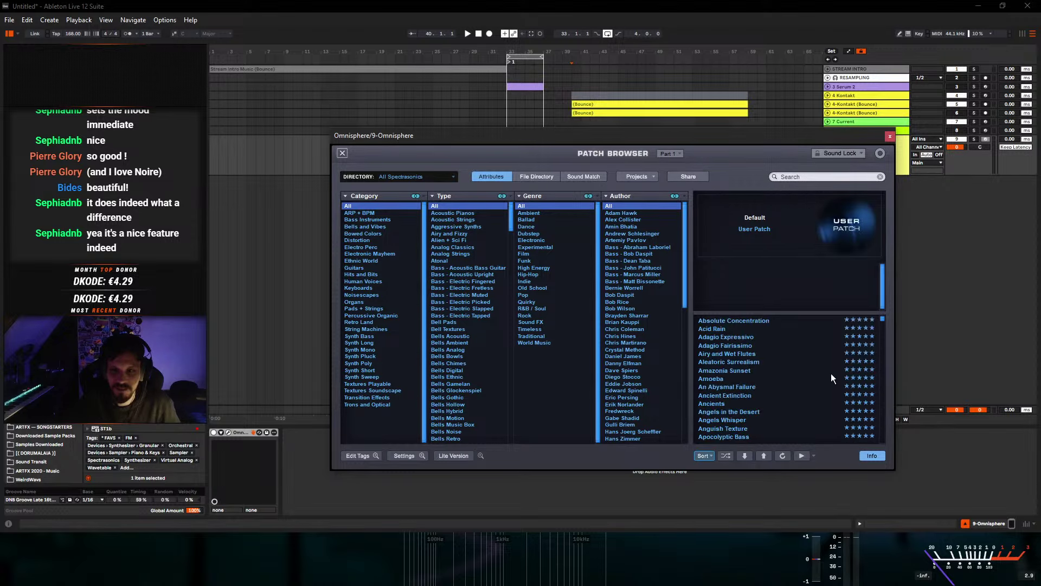
- Browse the five-star patches and load Foreshadowing the End
{"action": "mouse_move", "coordinate": [883, 319]}
{"action": "left_mouse_down"}
{"action": "mouse_move", "coordinate": [883, 340]}
{"action": "mouse_move", "coordinate": [884, 321]}
{"action": "left_mouse_up"}
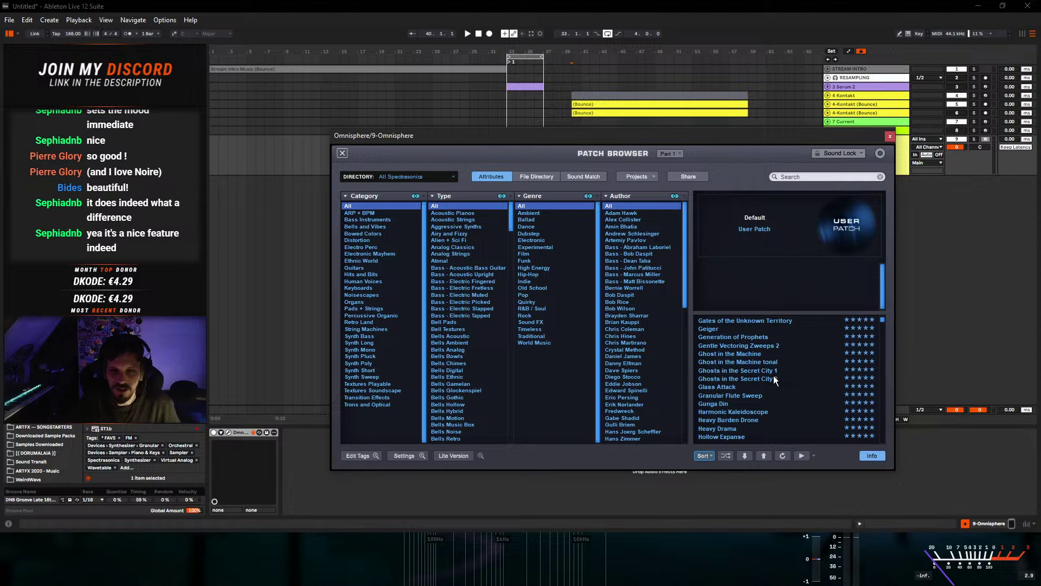
{"action": "scroll", "coordinate": [734, 395], "scroll_direction": "up", "scroll_amount": 4}
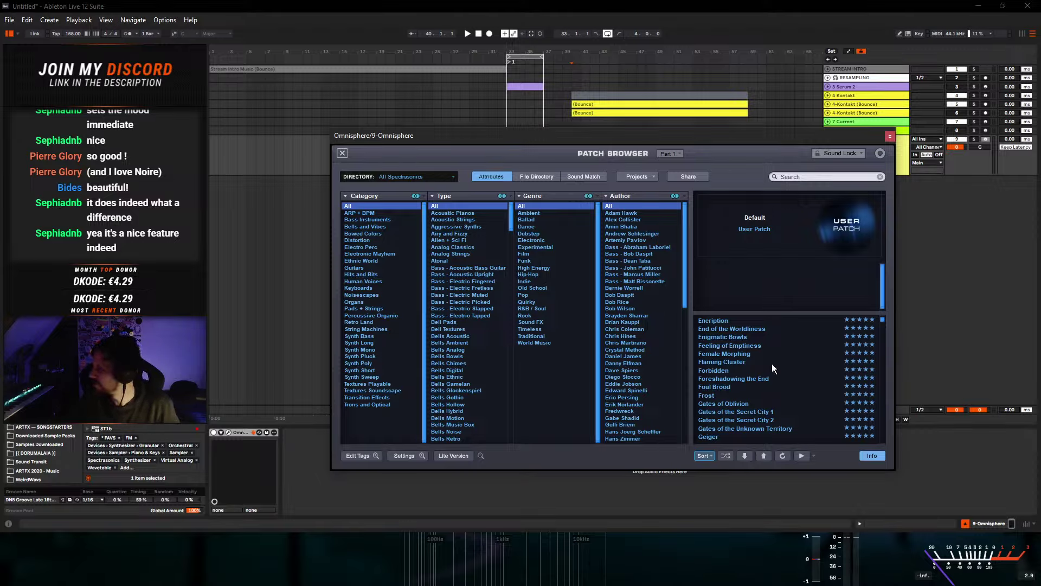
{"action": "scroll", "coordinate": [754, 366], "scroll_direction": "down", "scroll_amount": 2}
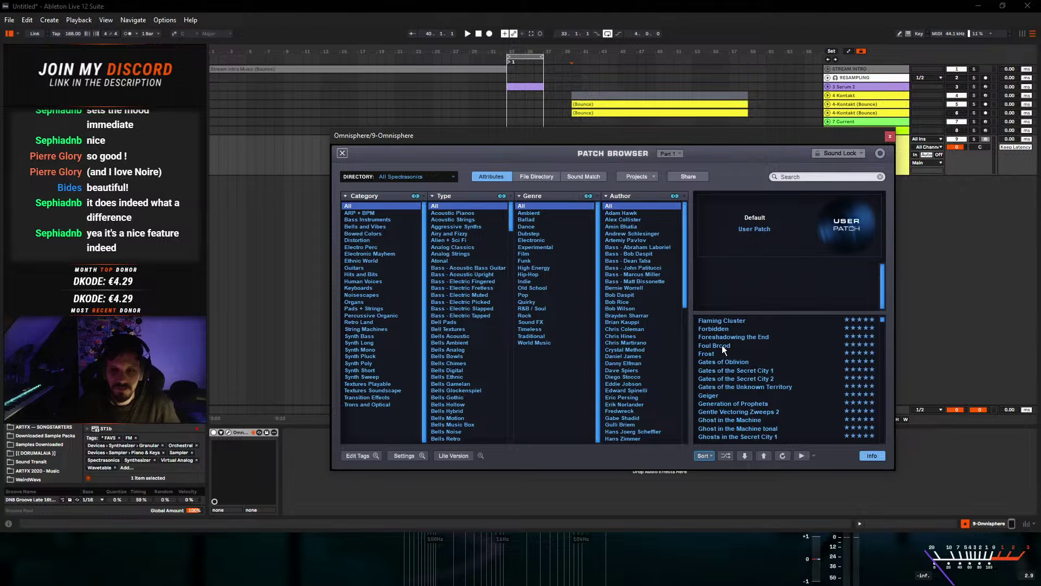
{"action": "left_click", "coordinate": [730, 335]}
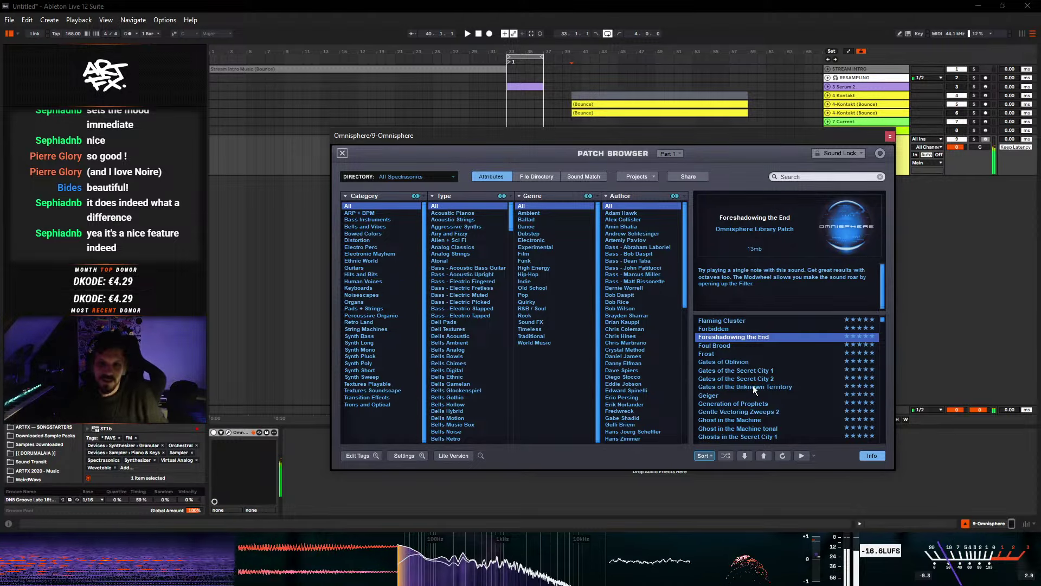
- Look further down the list of five-star Omnisphere patches, past Holy of Holys Pad
{"action": "scroll", "coordinate": [752, 386], "scroll_direction": "down", "scroll_amount": 2}
{"action": "scroll", "coordinate": [754, 392], "scroll_direction": "down", "scroll_amount": 2}
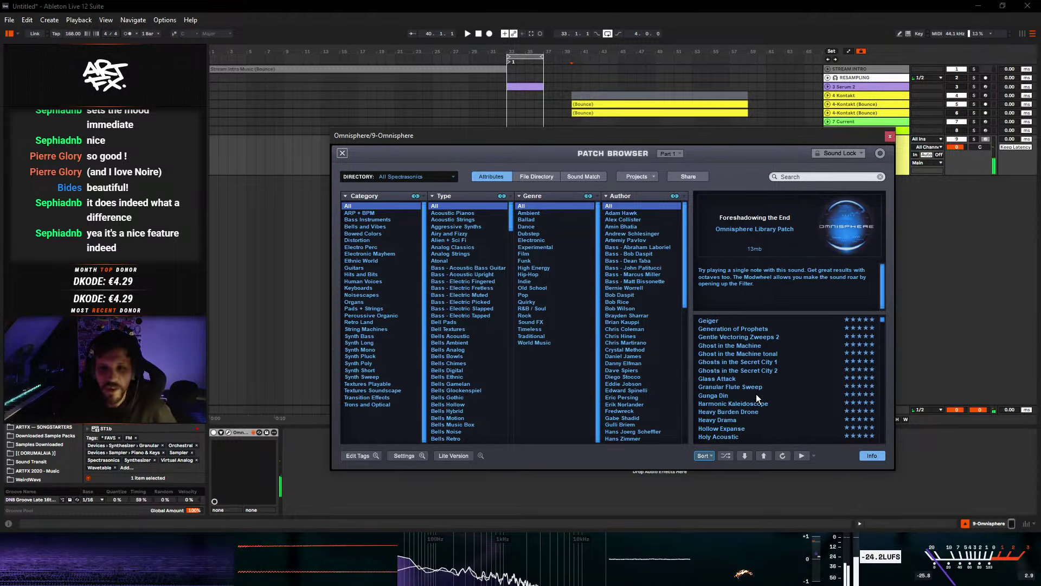
{"action": "scroll", "coordinate": [757, 356], "scroll_direction": "down", "scroll_amount": 4}
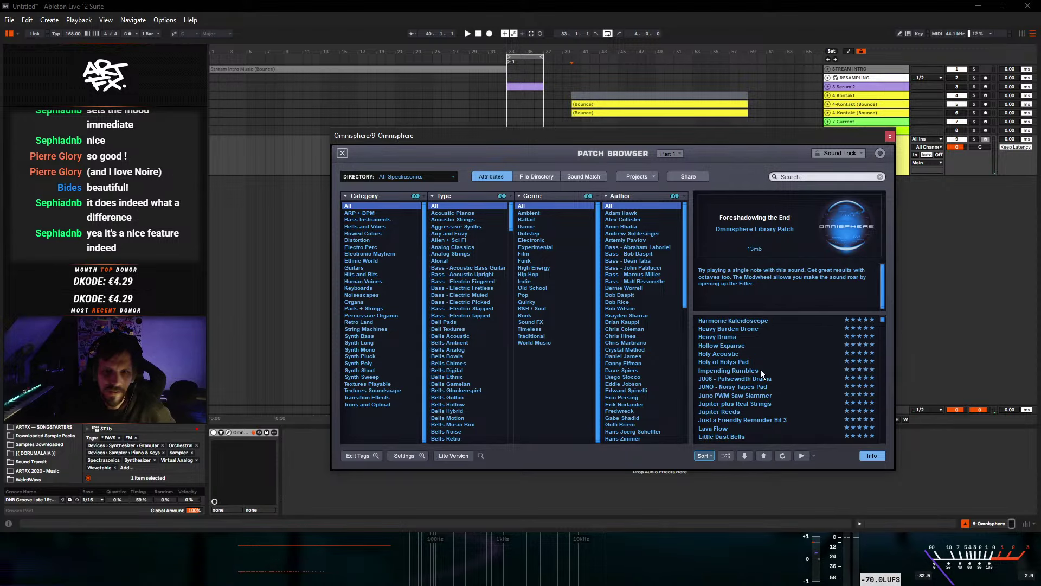
{"action": "scroll", "coordinate": [779, 366], "scroll_direction": "down", "scroll_amount": 1}
{"action": "scroll", "coordinate": [779, 366], "scroll_direction": "down", "scroll_amount": 1}
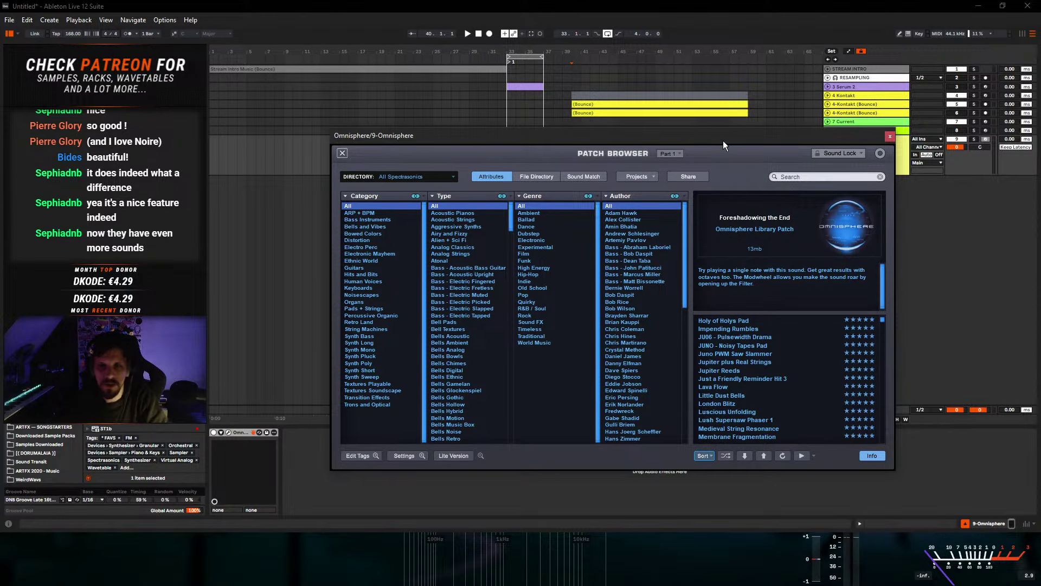
{"action": "mouse_move", "coordinate": [724, 134]}
{"action": "left_mouse_down"}
{"action": "mouse_move", "coordinate": [679, 148]}
{"action": "mouse_move", "coordinate": [718, 139]}
{"action": "left_mouse_up"}
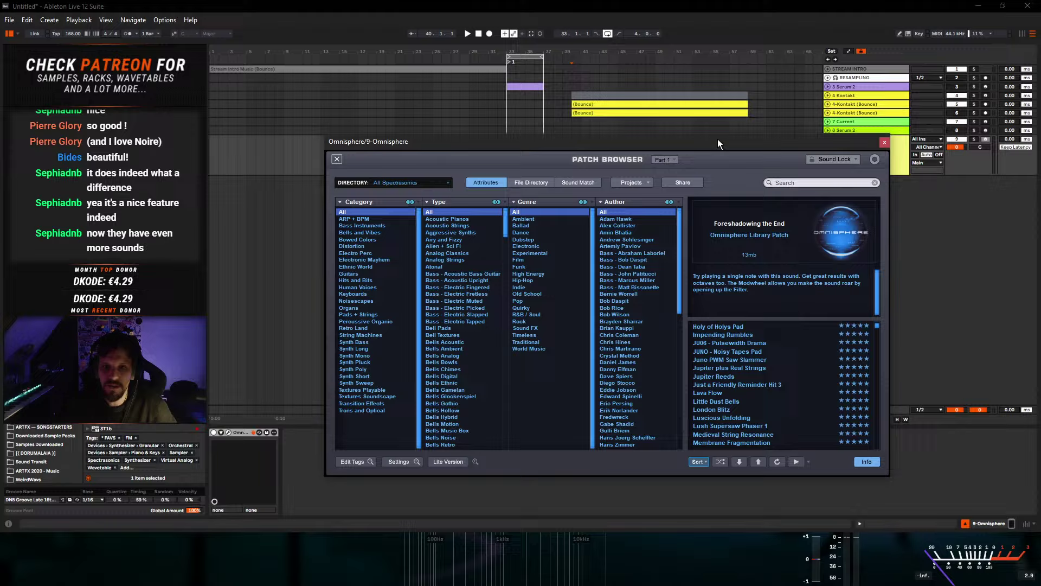
- Collapse the full patch browser and audition the five-star patches Gates of Oblivion and Gates of the Secret City 2
{"action": "left_click", "coordinate": [336, 158]}
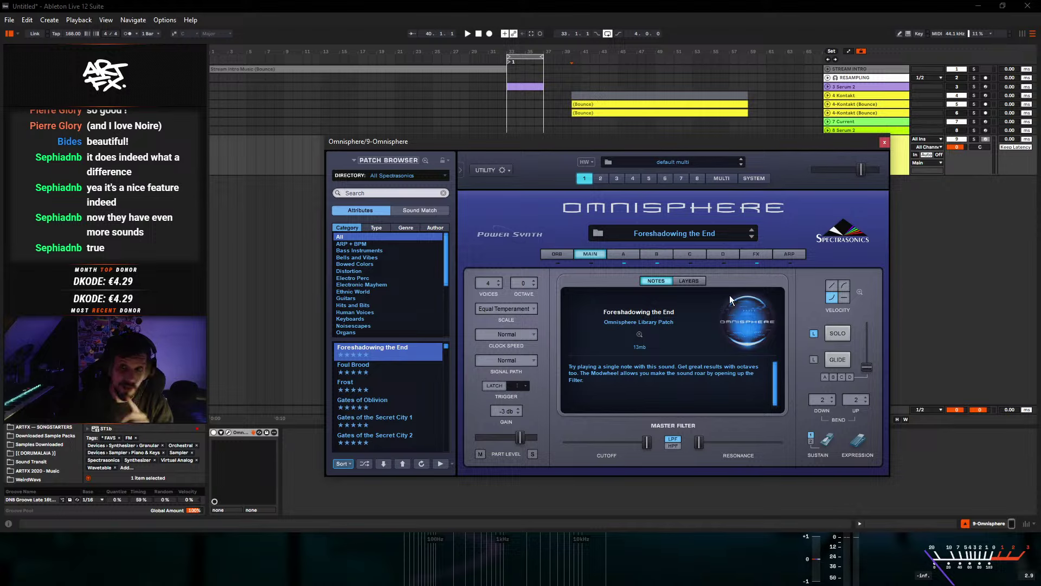
{"action": "left_click", "coordinate": [383, 402]}
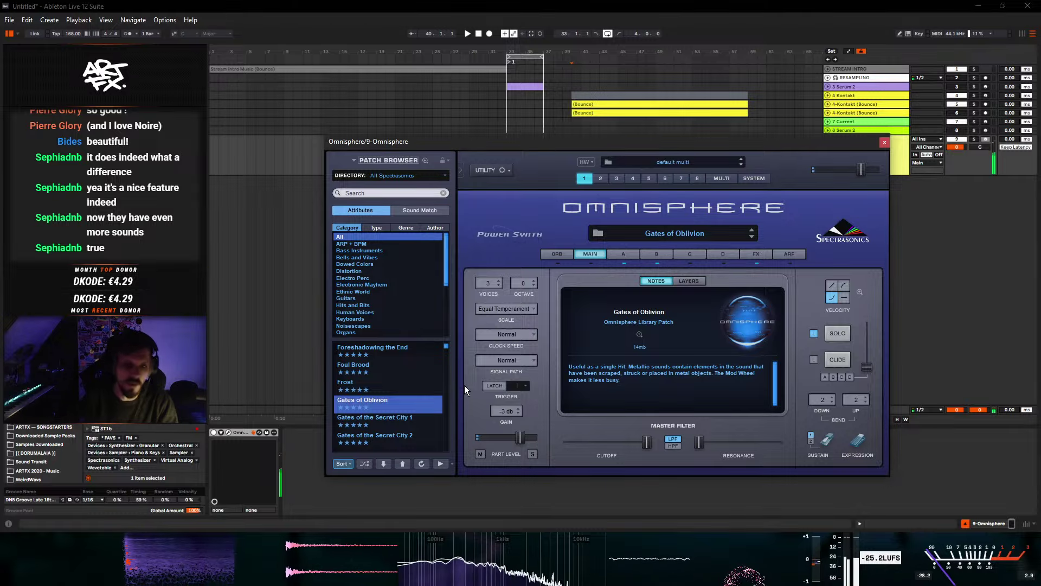
{"action": "scroll", "coordinate": [391, 411], "scroll_direction": "down", "scroll_amount": 3}
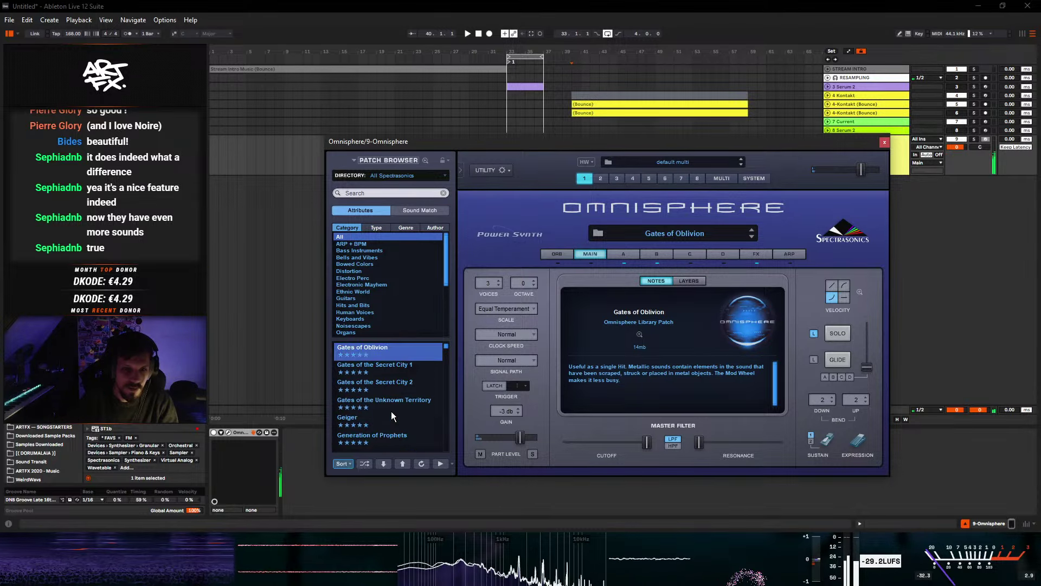
{"action": "left_click", "coordinate": [408, 383]}
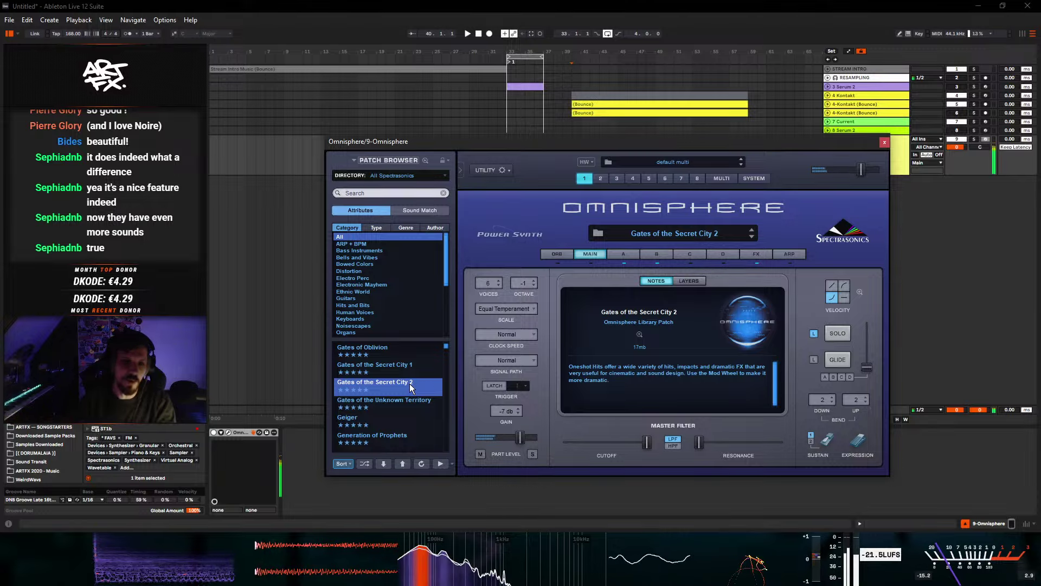
- Filter the patches to the Pads + Strings category and load Chariots CS-80
{"action": "scroll", "coordinate": [409, 383], "scroll_direction": "down", "scroll_amount": 7}
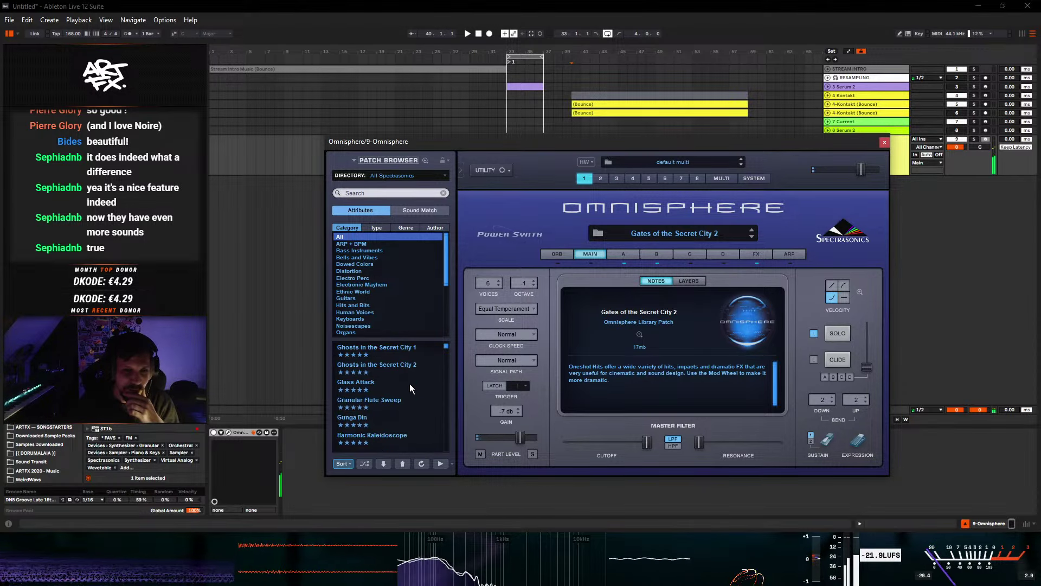
{"action": "scroll", "coordinate": [409, 382], "scroll_direction": "down", "scroll_amount": 4}
{"action": "scroll", "coordinate": [388, 258], "scroll_direction": "down", "scroll_amount": 3}
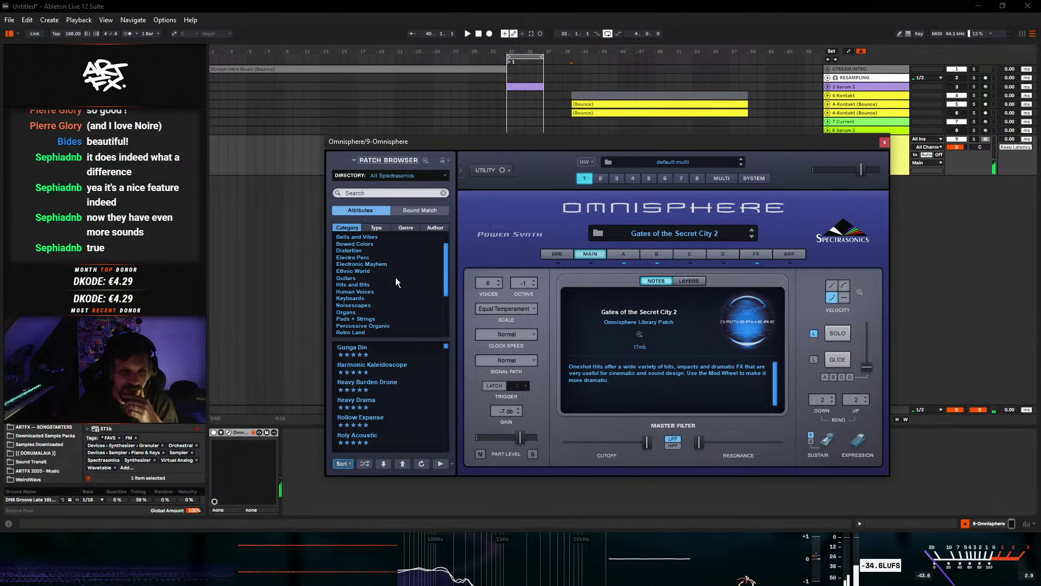
{"action": "left_click", "coordinate": [404, 319]}
{"action": "scroll", "coordinate": [406, 317], "scroll_direction": "down", "scroll_amount": 1}
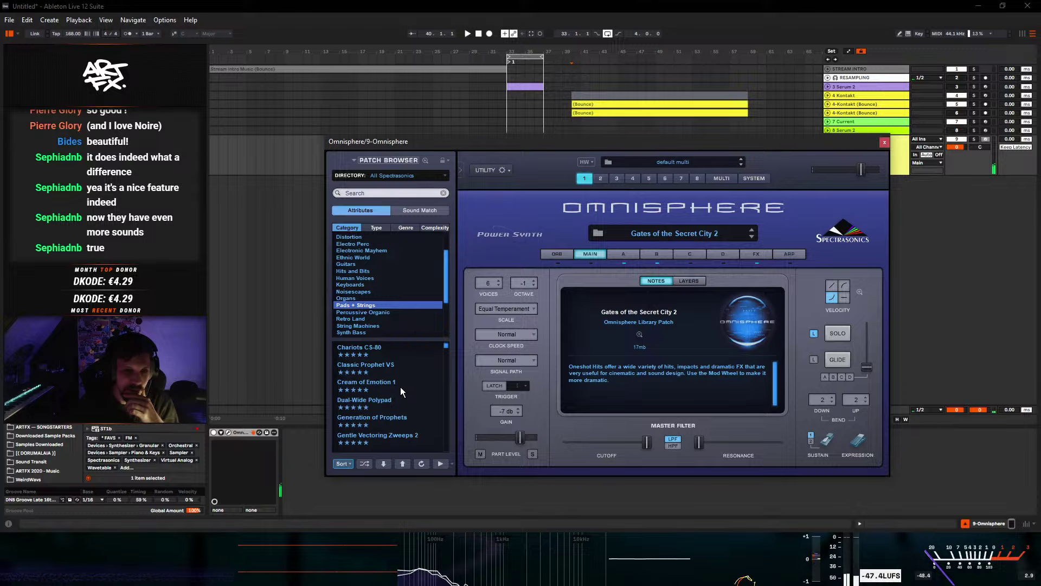
{"action": "left_click", "coordinate": [380, 386]}
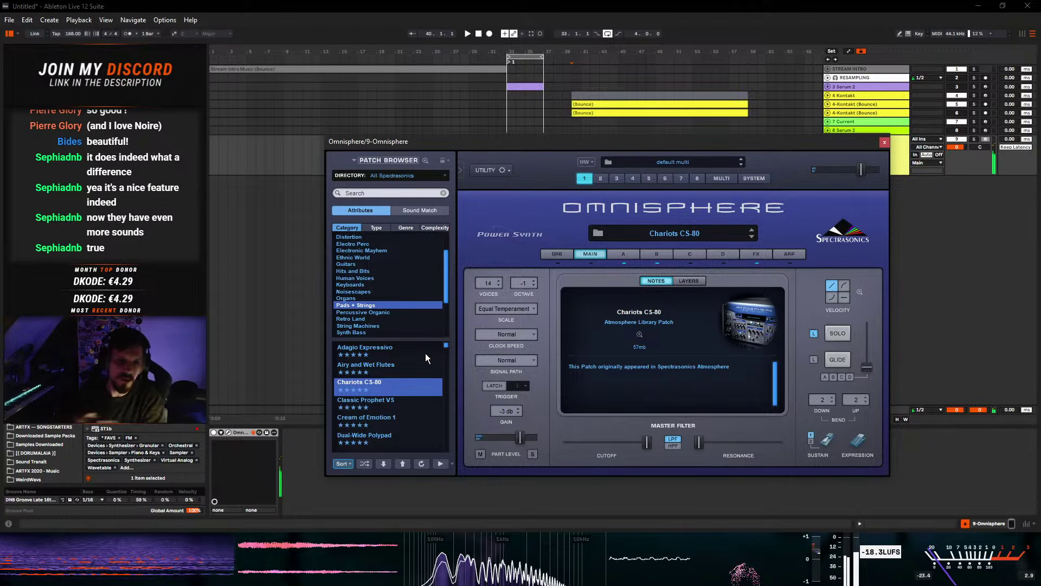
- Find patches similar to Chariots CS-80 with Sound Match in the full-size browser and load Passionate Horn Swells
{"action": "left_click", "coordinate": [432, 215]}
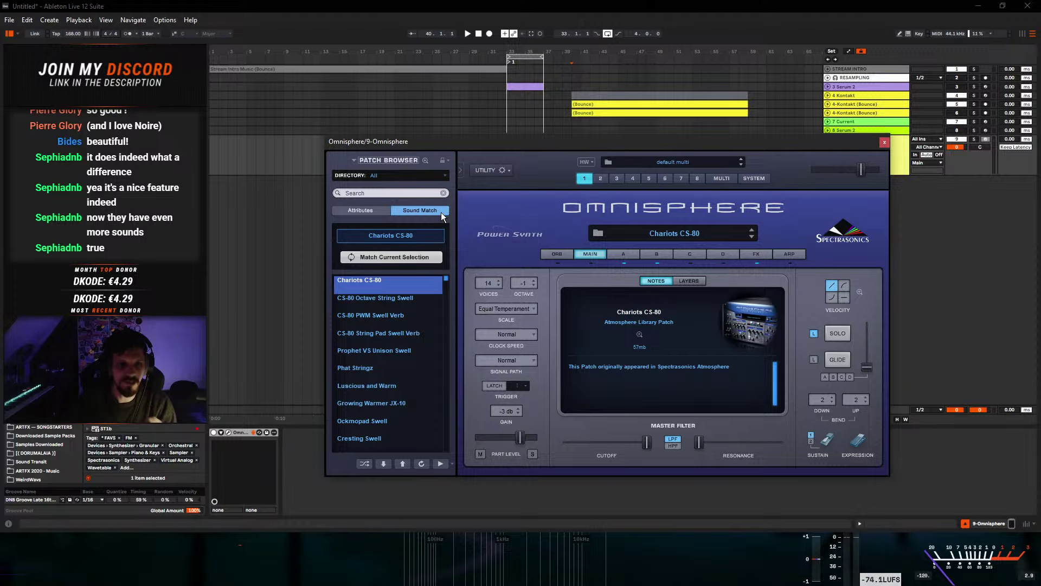
{"action": "left_click", "coordinate": [425, 161]}
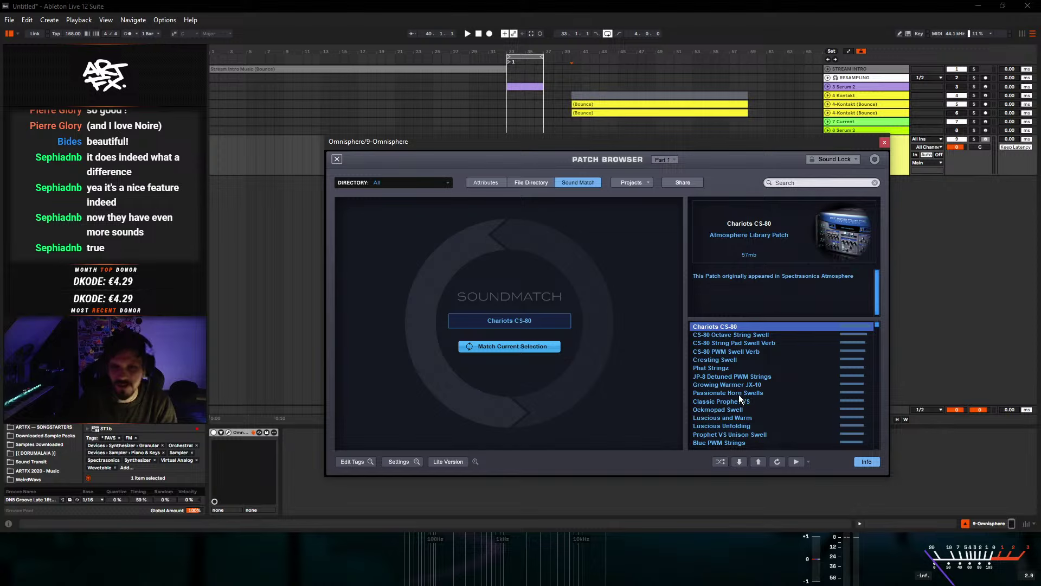
{"action": "left_click", "coordinate": [714, 393]}
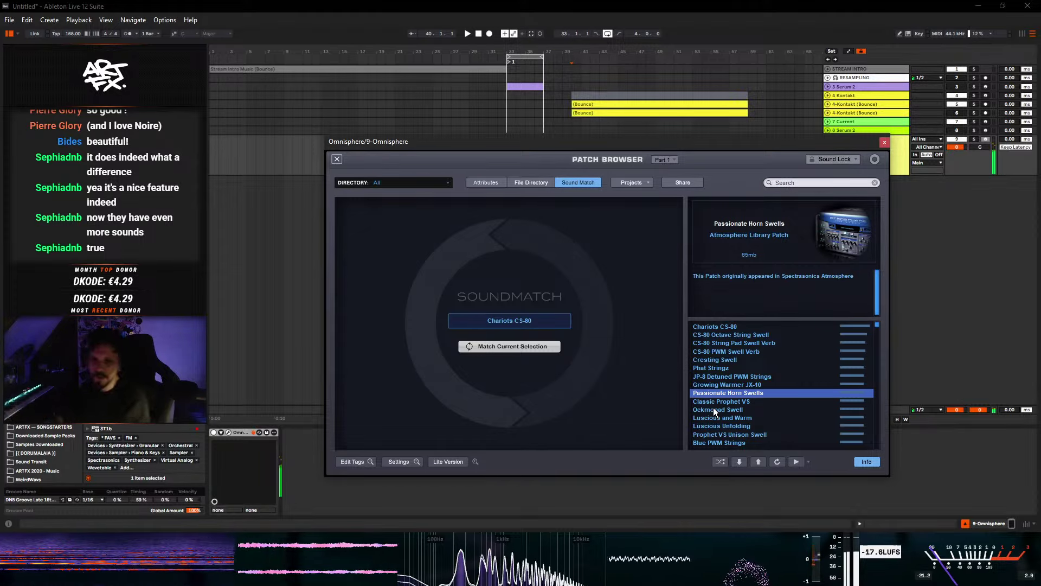
- Look further through the Sound Match results and load CS-80 Pulse Width Panner
{"action": "scroll", "coordinate": [723, 402], "scroll_direction": "down", "scroll_amount": 10}
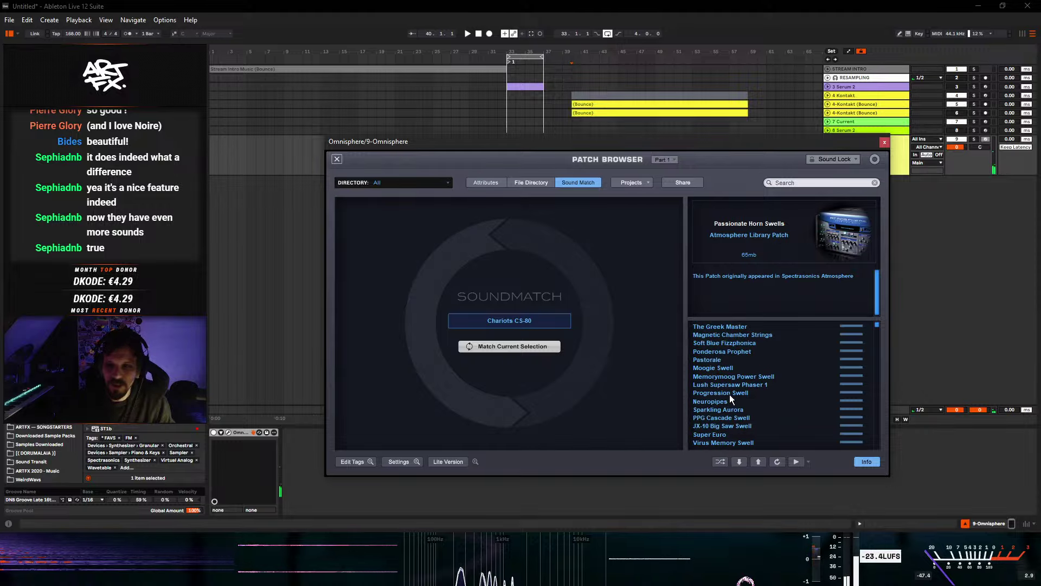
{"action": "scroll", "coordinate": [739, 382], "scroll_direction": "down", "scroll_amount": 3}
{"action": "scroll", "coordinate": [737, 364], "scroll_direction": "down", "scroll_amount": 5}
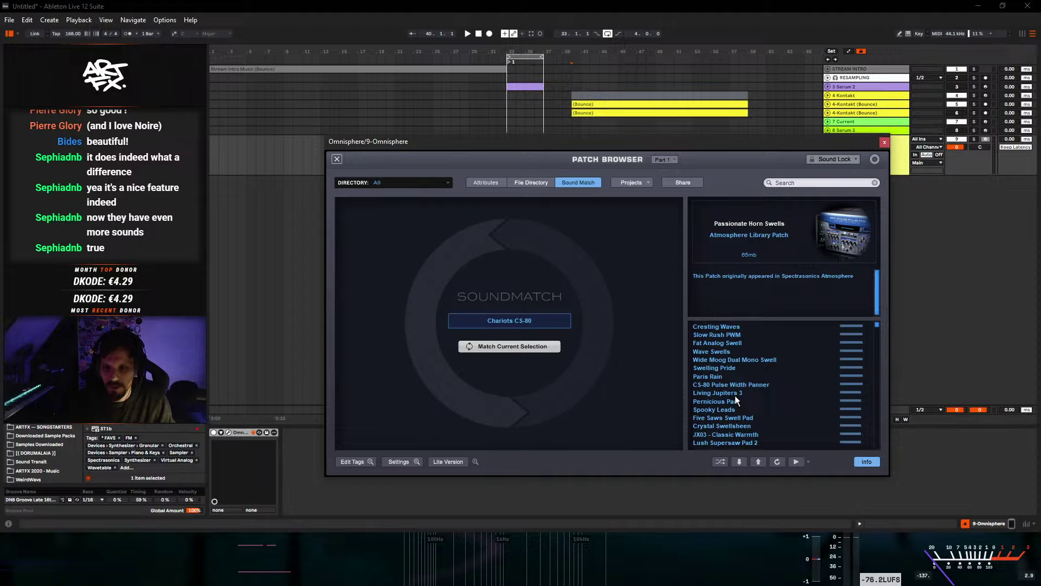
{"action": "left_click", "coordinate": [733, 384]}
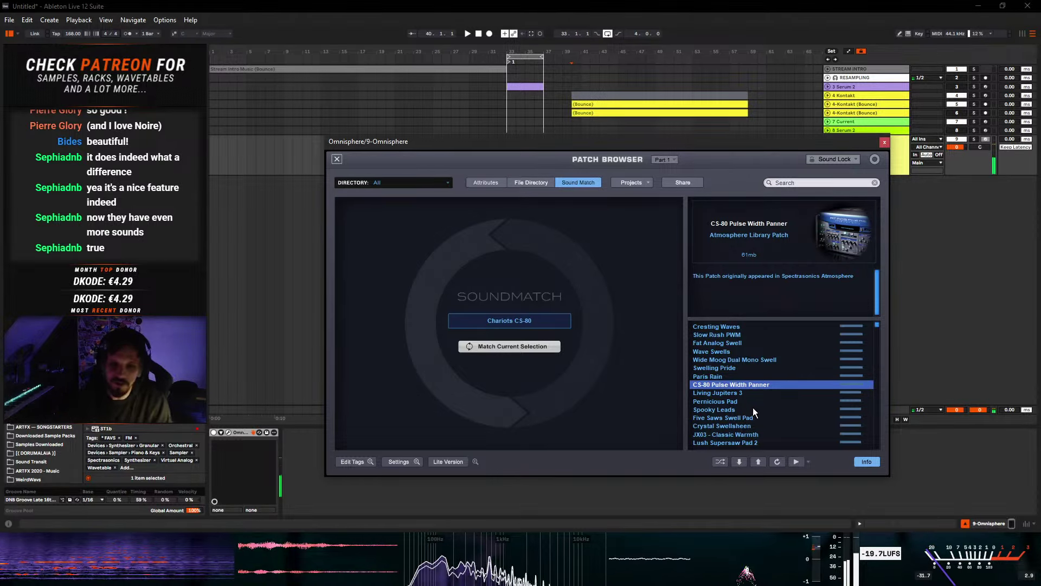
- Load Lush Supersaw Pad 2 from the Sound Match results and browse the patches around it
{"action": "scroll", "coordinate": [753, 408], "scroll_direction": "down", "scroll_amount": 3}
{"action": "left_click", "coordinate": [732, 395]}
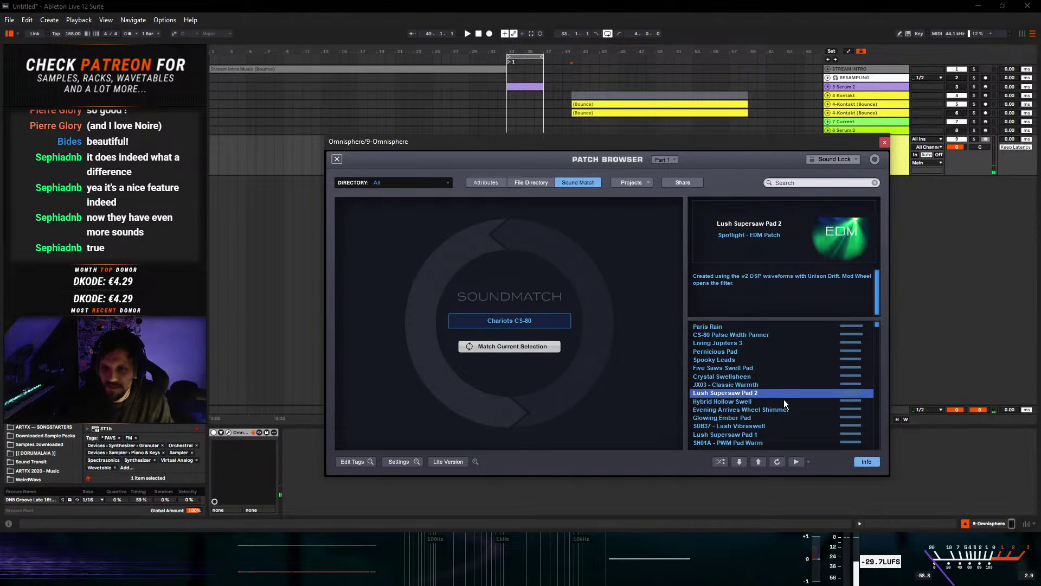
{"action": "scroll", "coordinate": [747, 381], "scroll_direction": "down", "scroll_amount": 3}
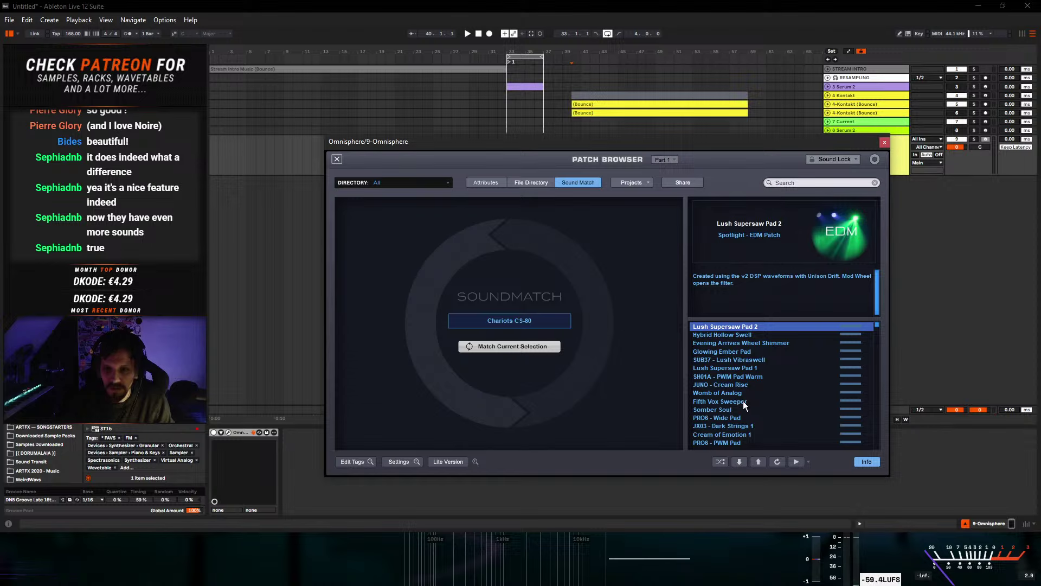
{"action": "scroll", "coordinate": [742, 404], "scroll_direction": "up", "scroll_amount": 1}
{"action": "scroll", "coordinate": [740, 404], "scroll_direction": "down", "scroll_amount": 1}
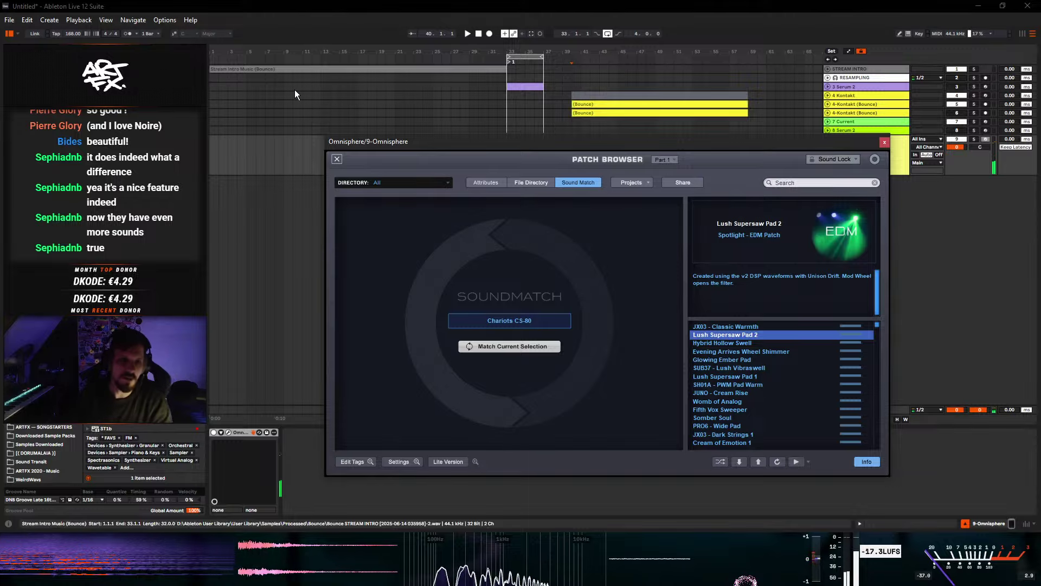
- Collapse the full browser, return to browsing by attributes and set the patch directory to All Spectrasonics
{"action": "left_click", "coordinate": [337, 159]}
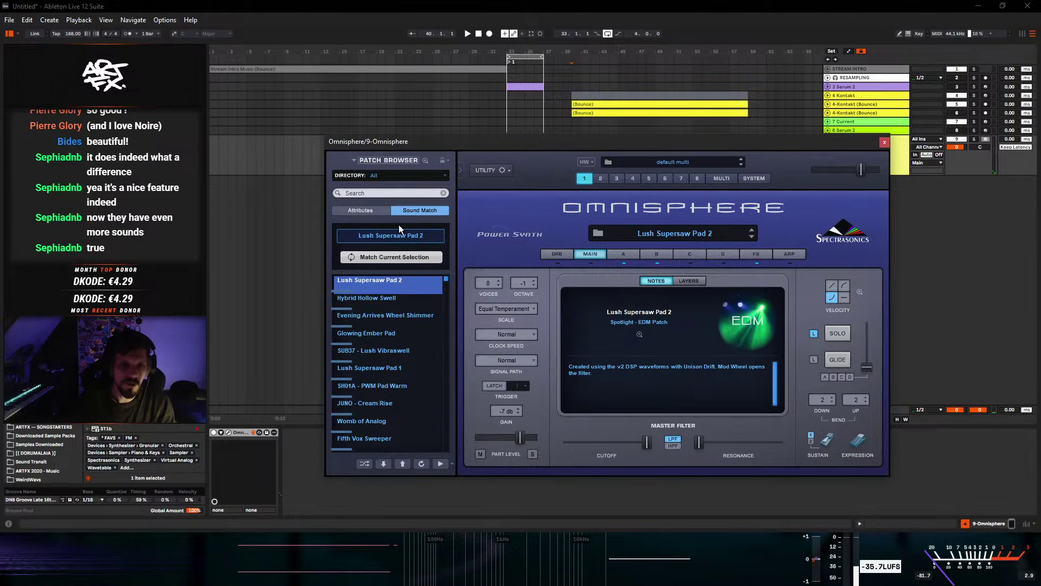
{"action": "left_click", "coordinate": [363, 211]}
{"action": "scroll", "coordinate": [445, 288], "scroll_direction": "up", "scroll_amount": 10}
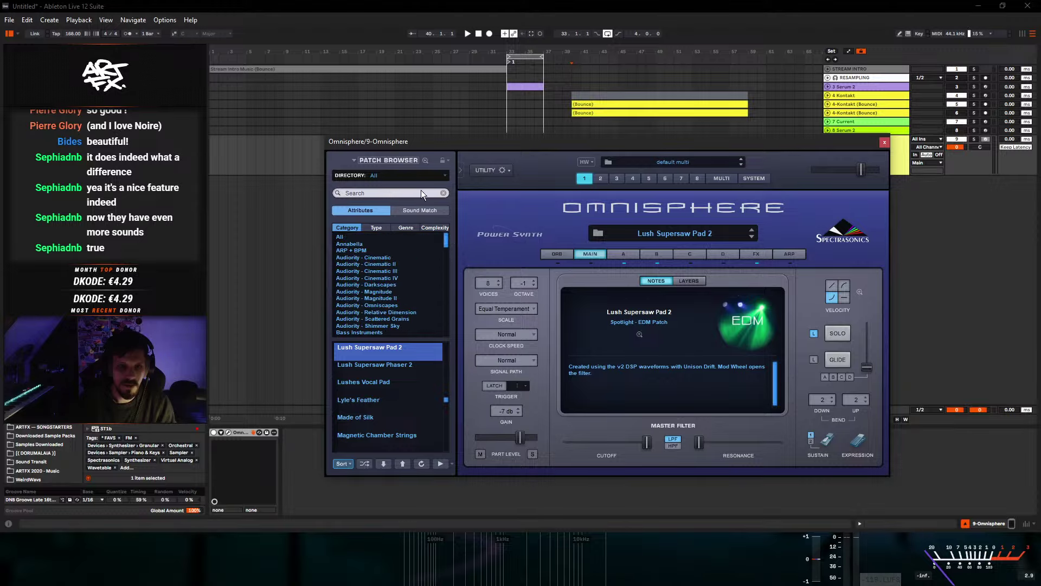
{"action": "left_click", "coordinate": [392, 173]}
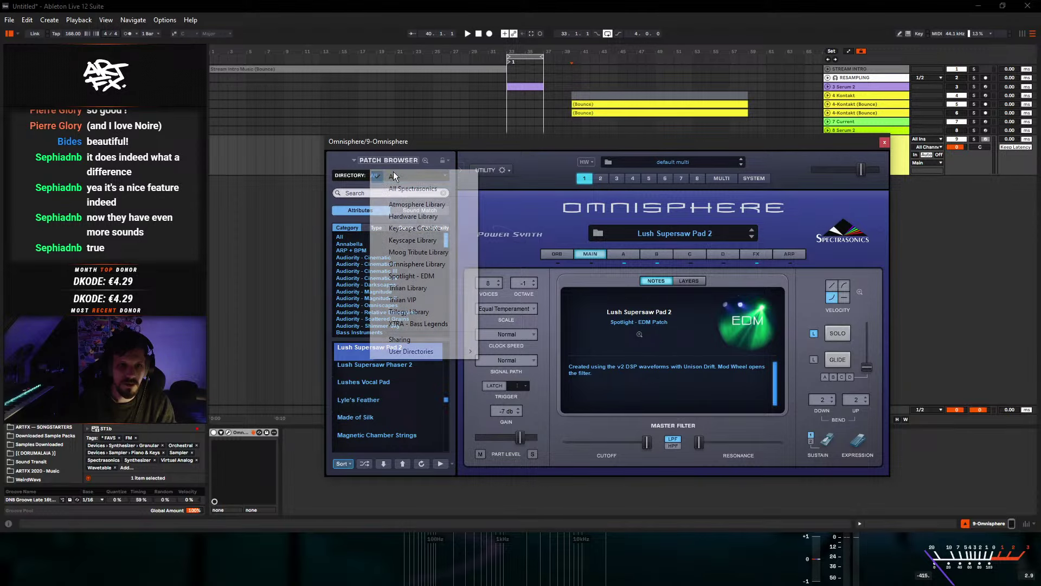
{"action": "left_click", "coordinate": [426, 189]}
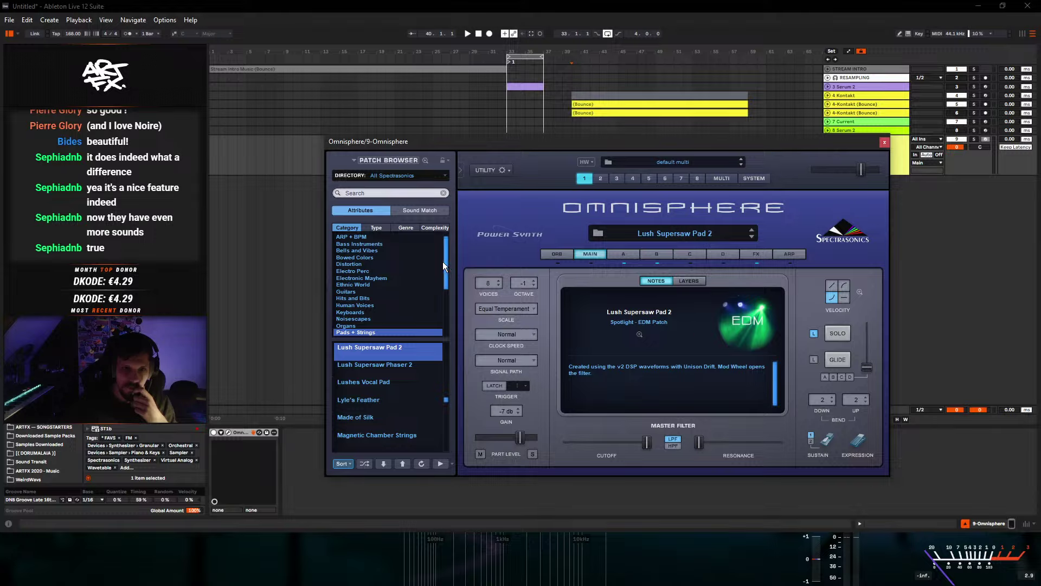
- Filter the patches to the Textures Playable category and sort them by ratings
{"action": "left_click_drag", "start_coordinate": [445, 258], "coordinate": [447, 313]}
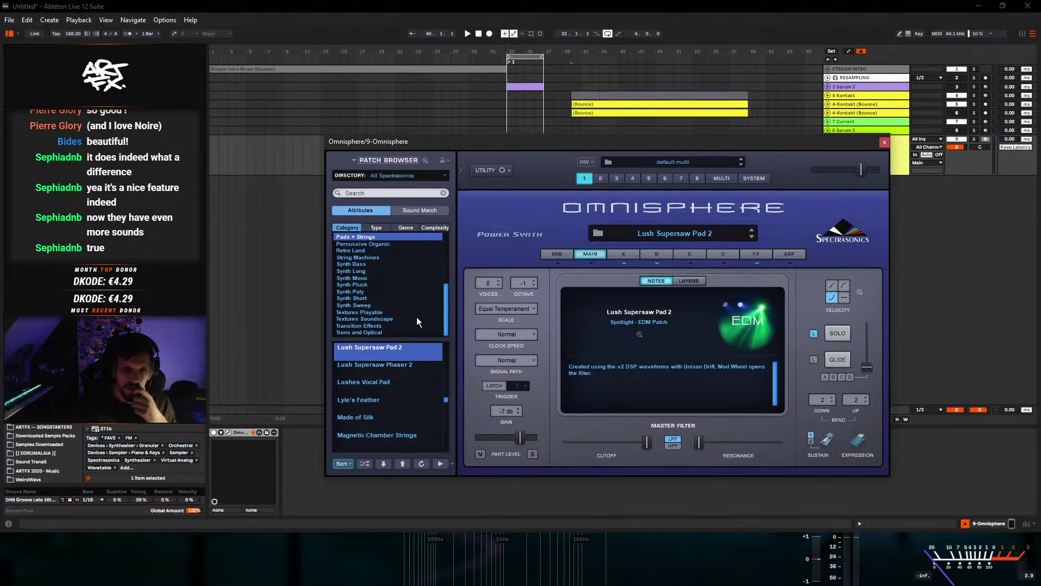
{"action": "left_click", "coordinate": [364, 312]}
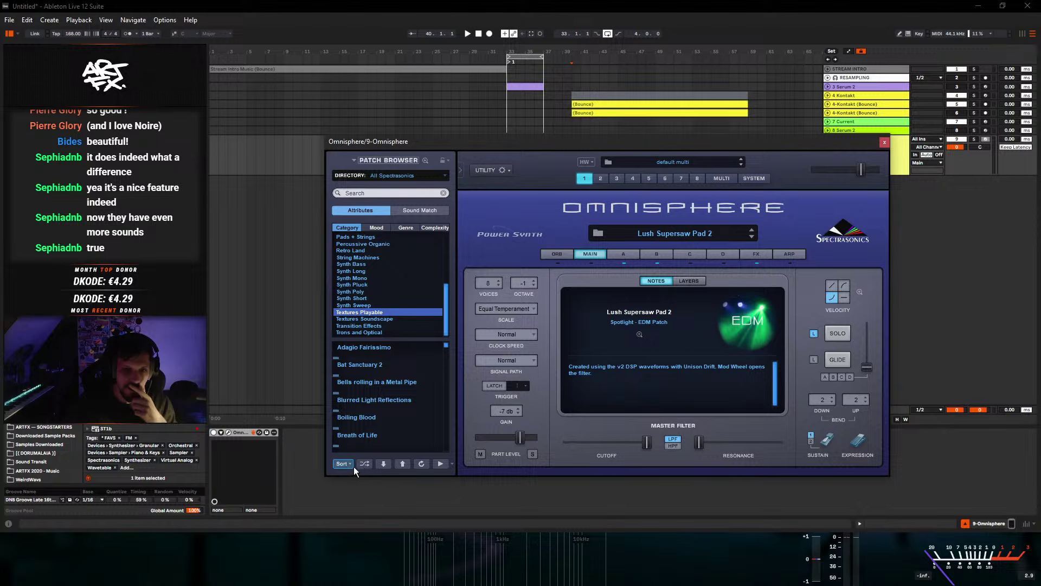
{"action": "left_click", "coordinate": [352, 465]}
{"action": "left_click", "coordinate": [365, 379]}
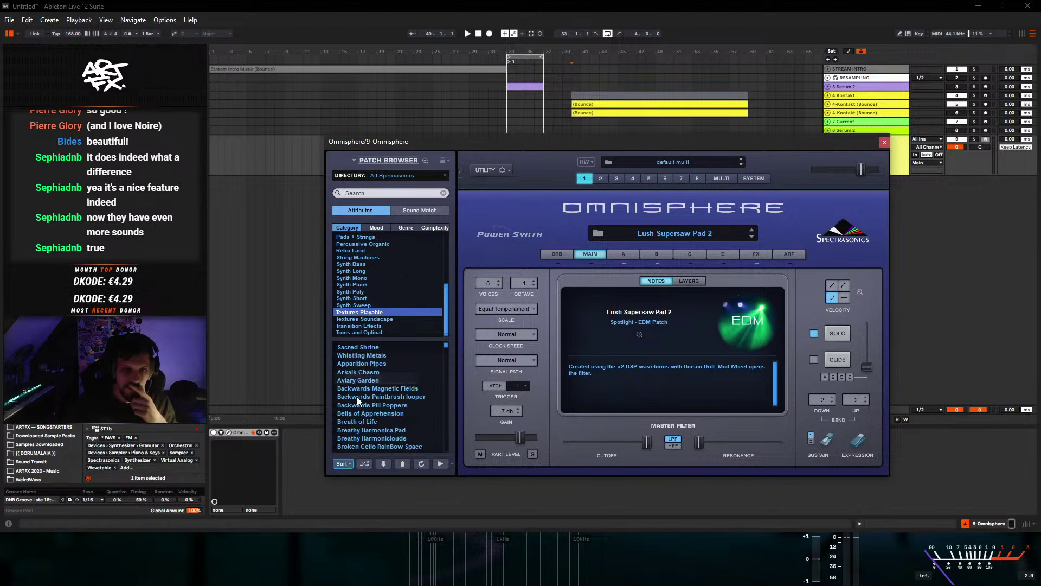
{"action": "left_click", "coordinate": [347, 465]}
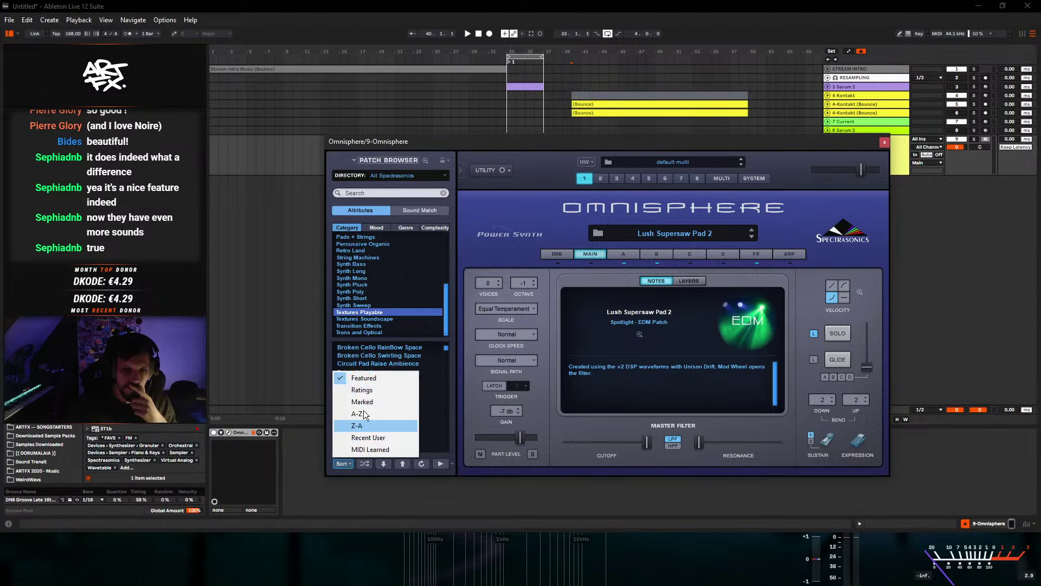
{"action": "left_click", "coordinate": [374, 389]}
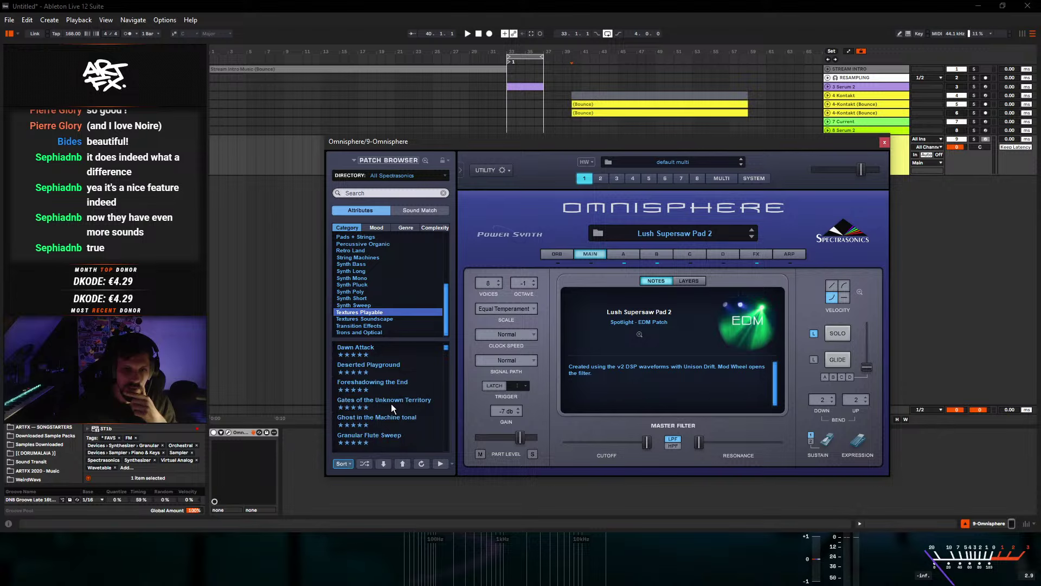
- Audition the five-star playable textures Medieval String Resonance and Rumble from the Skies
{"action": "scroll", "coordinate": [392, 417], "scroll_direction": "down", "scroll_amount": 4}
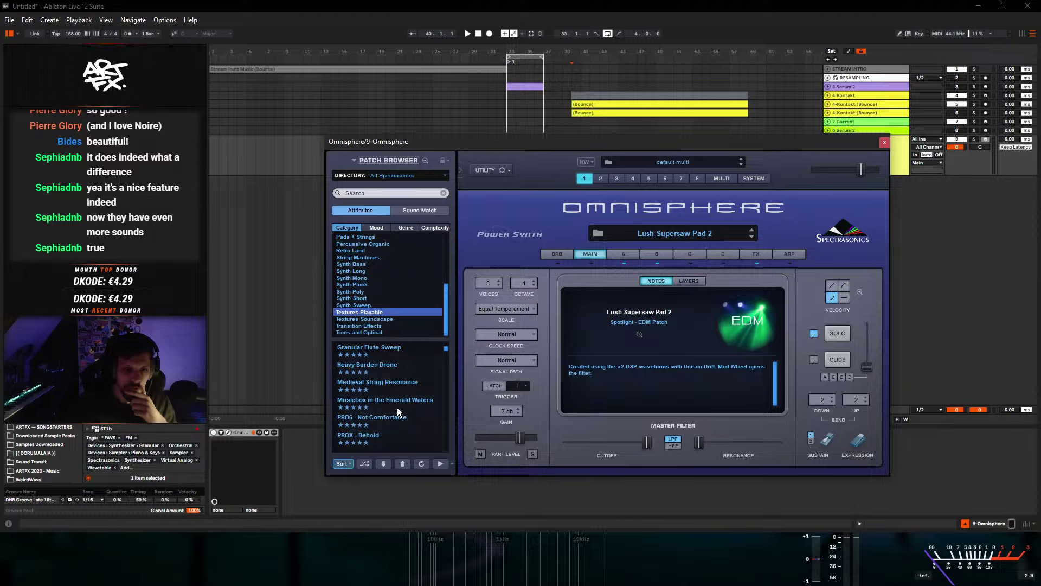
{"action": "left_click", "coordinate": [379, 402]}
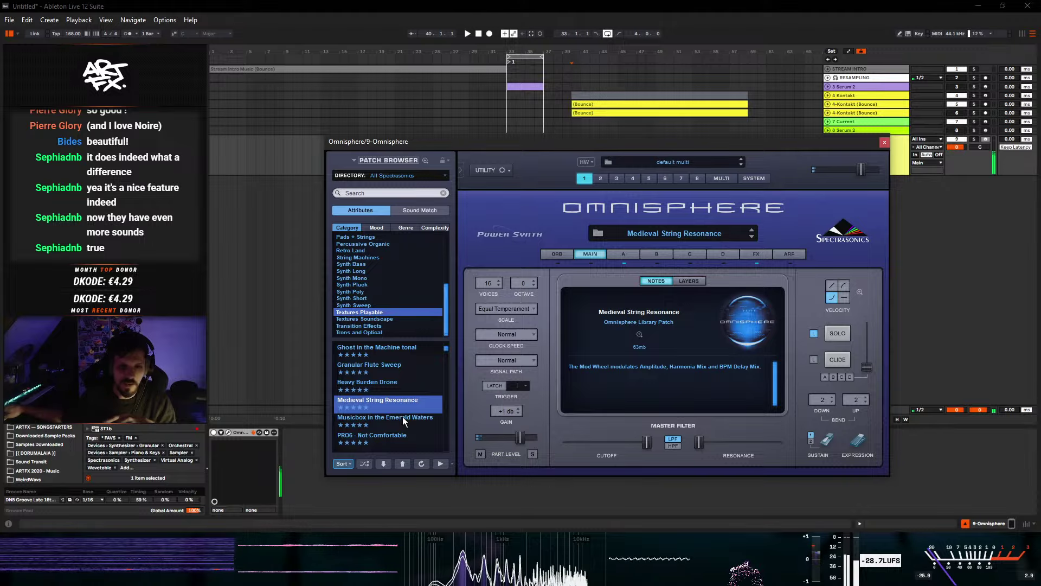
{"action": "scroll", "coordinate": [403, 416], "scroll_direction": "down", "scroll_amount": 3}
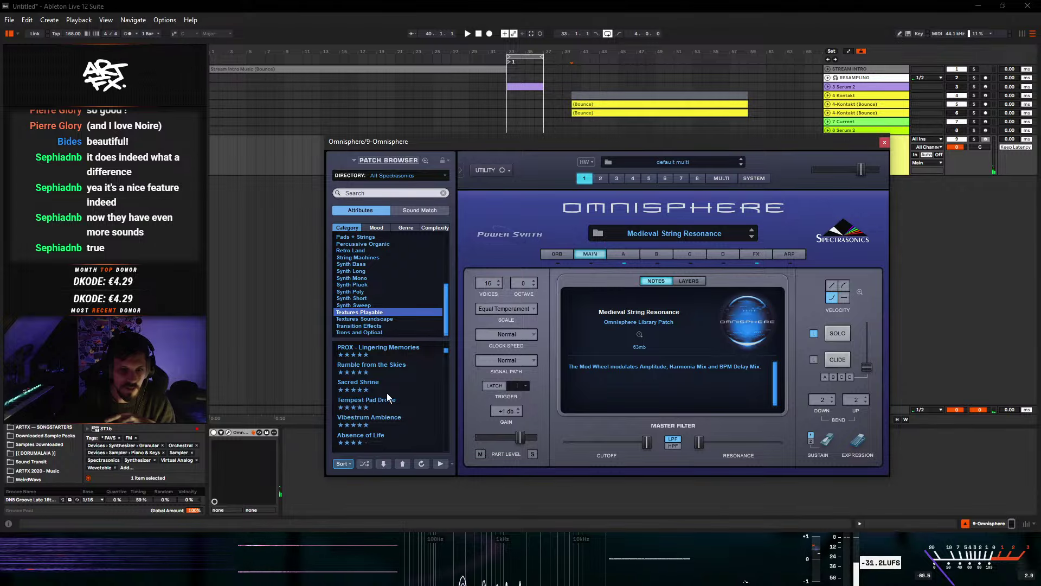
{"action": "scroll", "coordinate": [395, 406], "scroll_direction": "down", "scroll_amount": 1}
{"action": "left_click", "coordinate": [383, 387]}
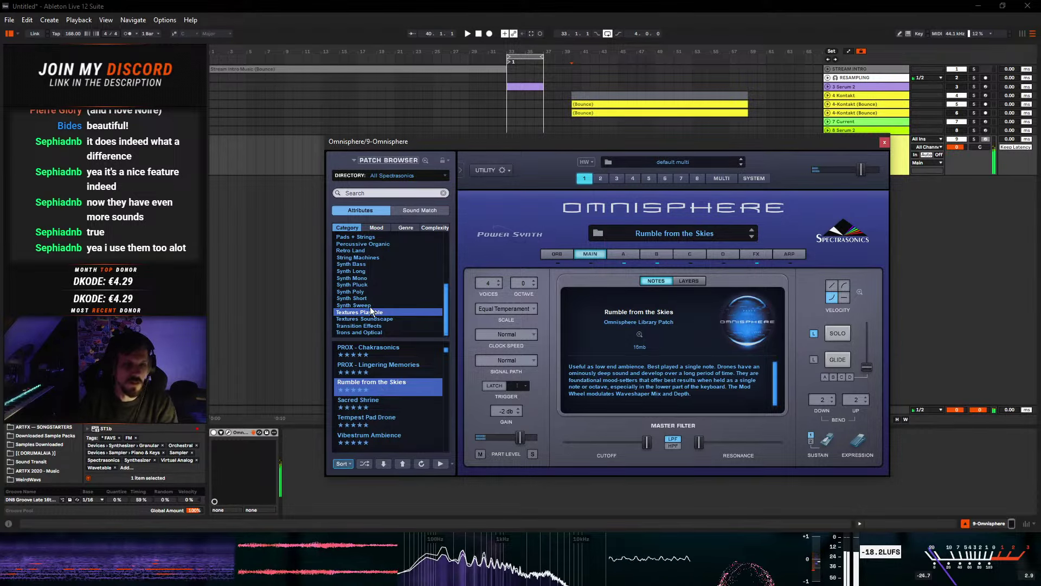
- Switch the category filter to ARP + BPM and load the patch Accidental Magic
{"action": "scroll", "coordinate": [388, 301], "scroll_direction": "up", "scroll_amount": 2}
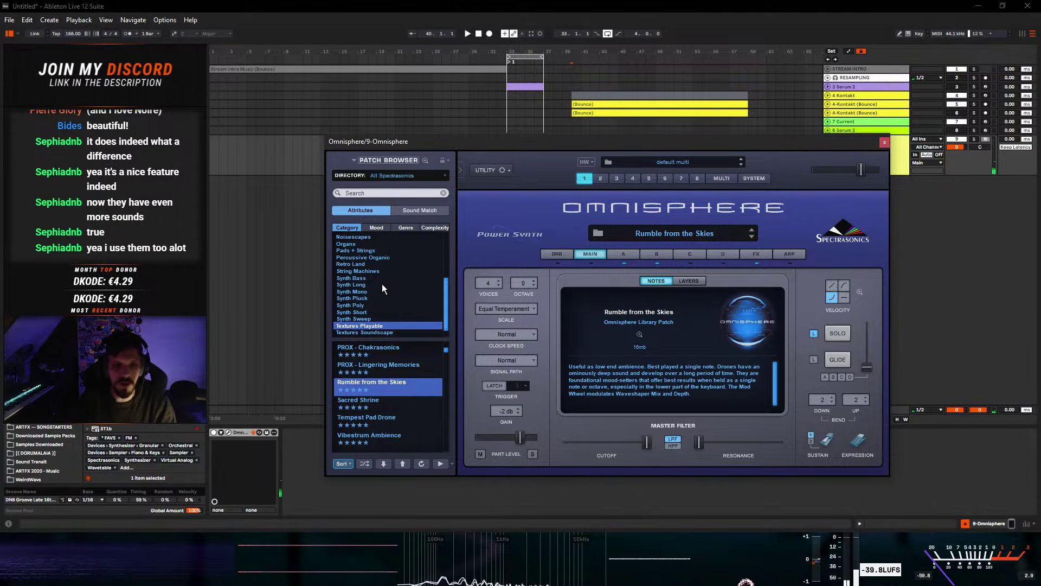
{"action": "scroll", "coordinate": [376, 304], "scroll_direction": "up", "scroll_amount": 13}
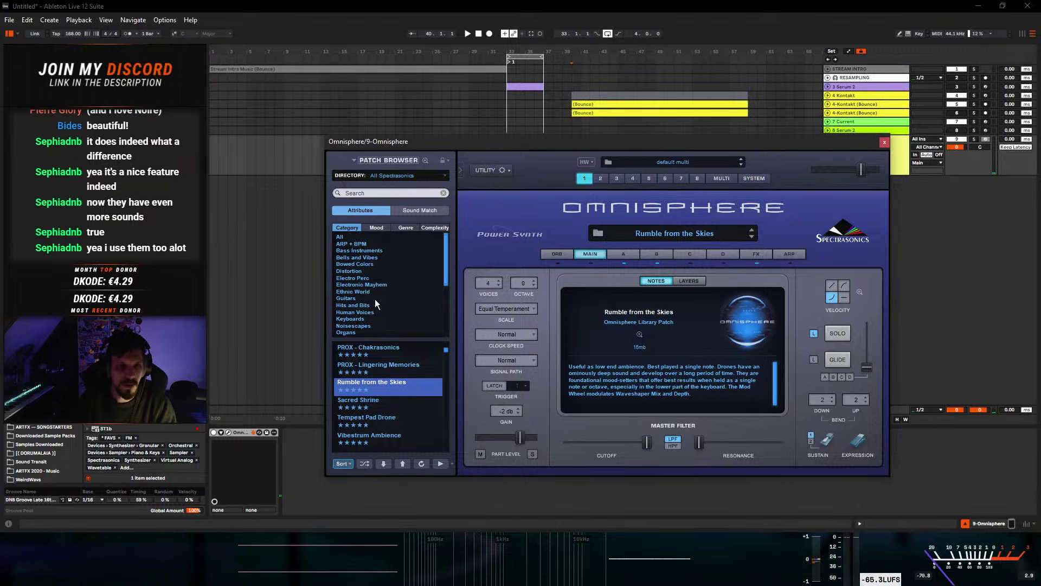
{"action": "left_click", "coordinate": [347, 244]}
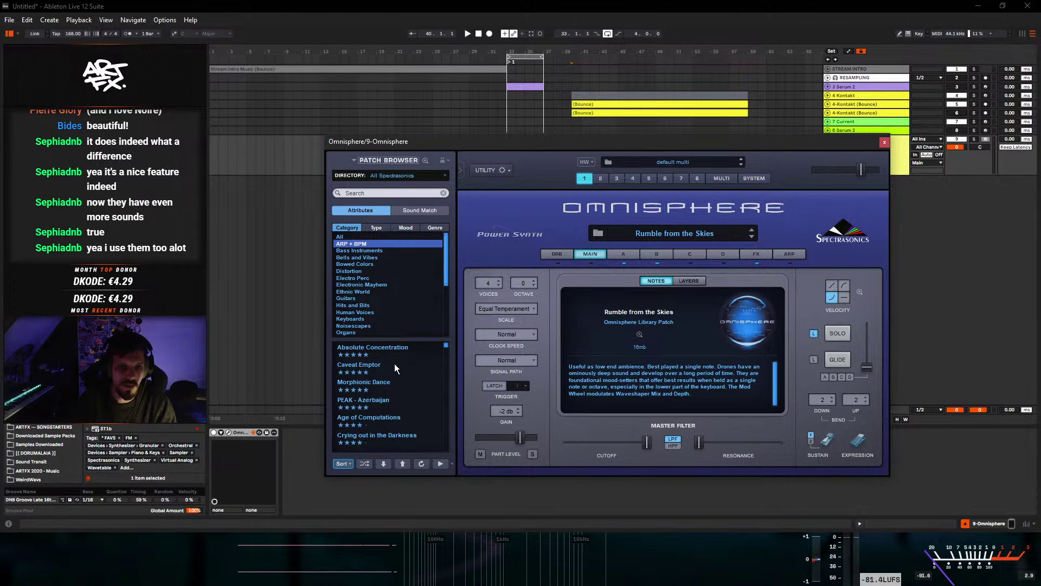
{"action": "scroll", "coordinate": [379, 363], "scroll_direction": "down", "scroll_amount": 3}
{"action": "scroll", "coordinate": [408, 374], "scroll_direction": "up", "scroll_amount": 3}
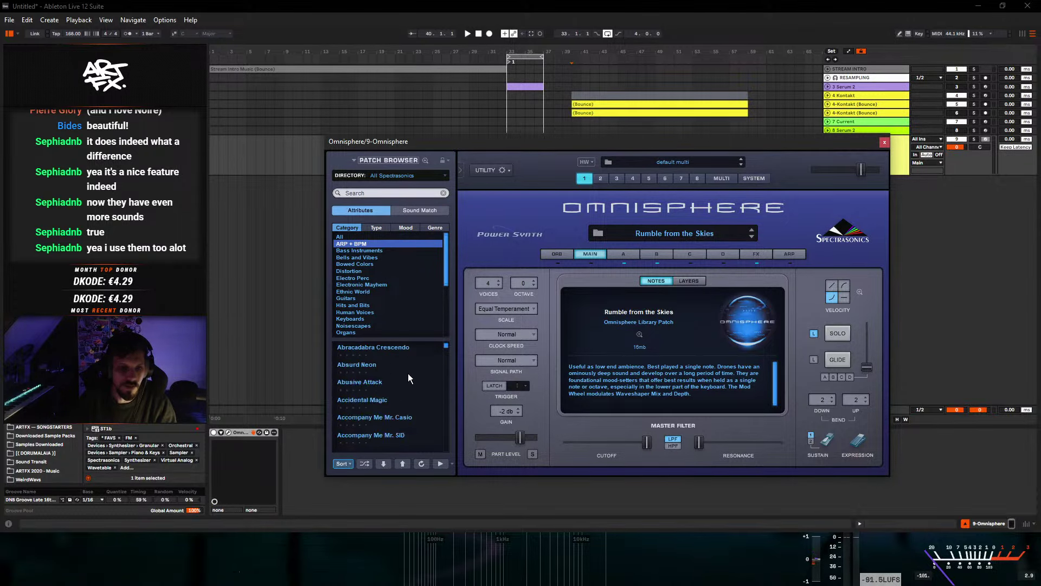
{"action": "left_click", "coordinate": [429, 375]}
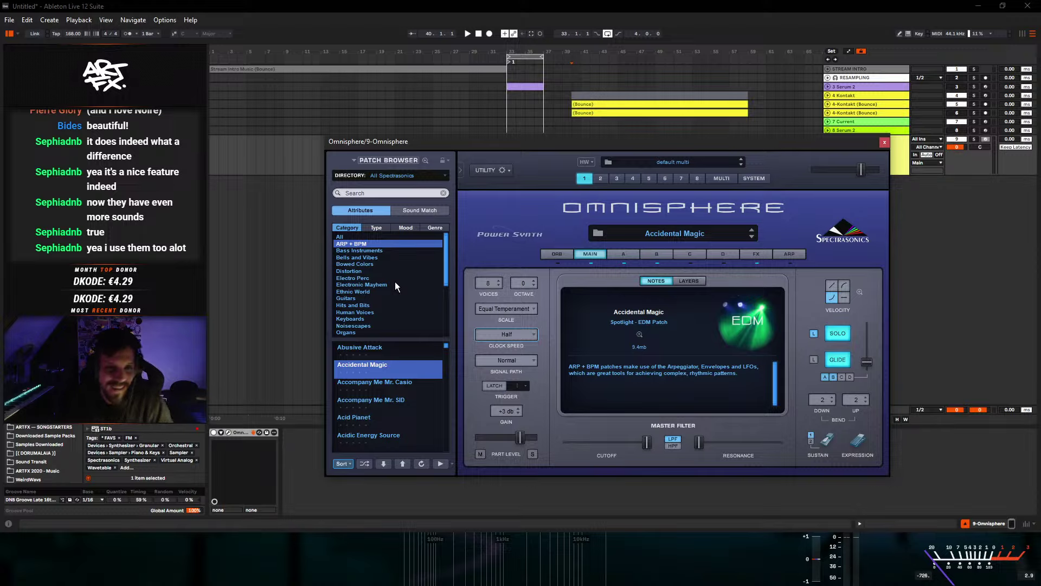
- Check the Synth Pluck category and switch the patch filter to Synth Mono
{"action": "scroll", "coordinate": [395, 281], "scroll_direction": "down", "scroll_amount": 2}
{"action": "scroll", "coordinate": [394, 281], "scroll_direction": "up", "scroll_amount": 1}
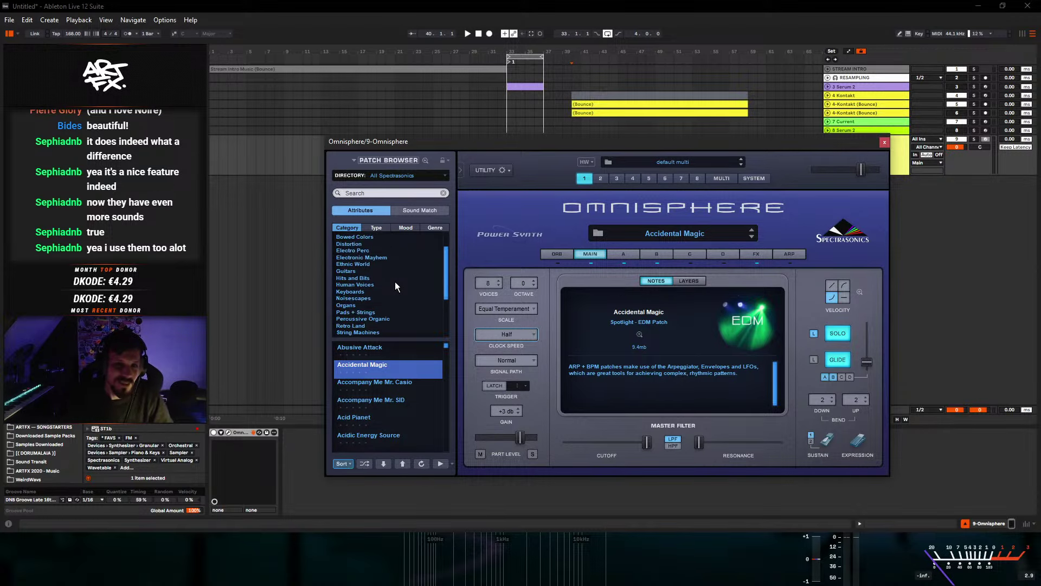
{"action": "scroll", "coordinate": [395, 282], "scroll_direction": "down", "scroll_amount": 5}
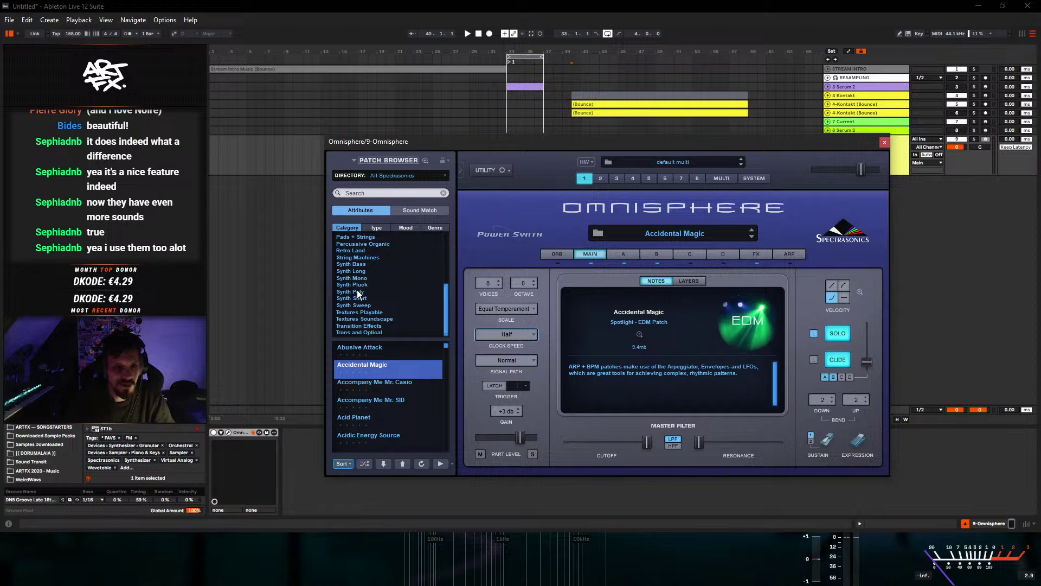
{"action": "left_click", "coordinate": [357, 284]}
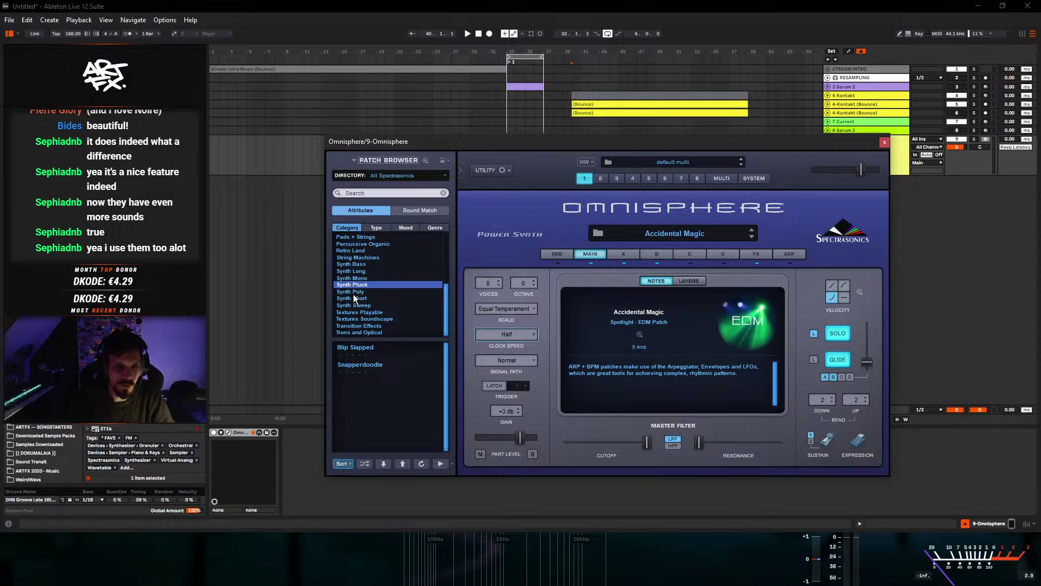
{"action": "left_click", "coordinate": [358, 278]}
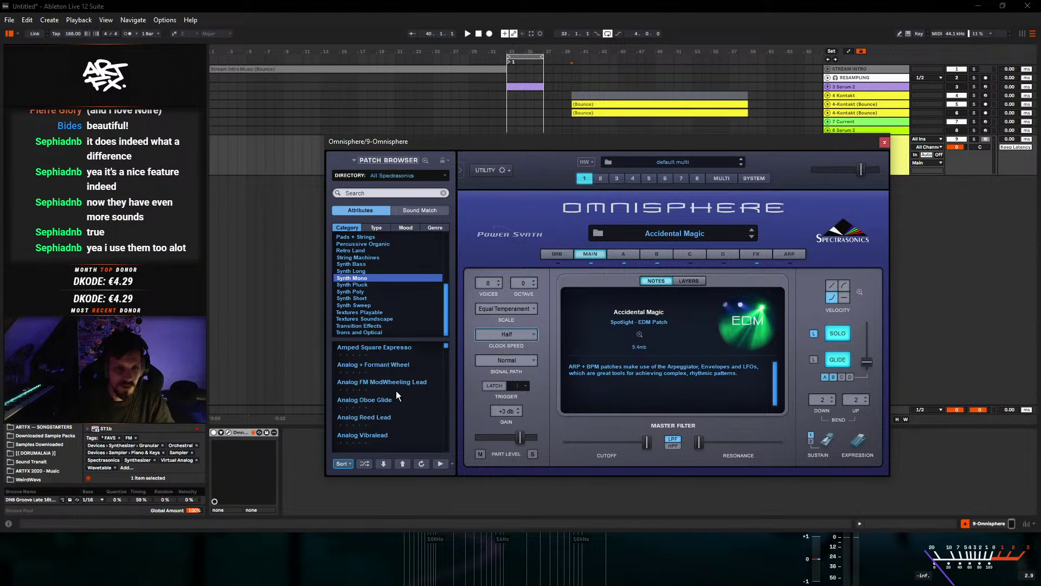
- Audition the mono synth patch Biting the Hand 2 and browse further through the Synth Mono patches
{"action": "scroll", "coordinate": [385, 400], "scroll_direction": "down", "scroll_amount": 5}
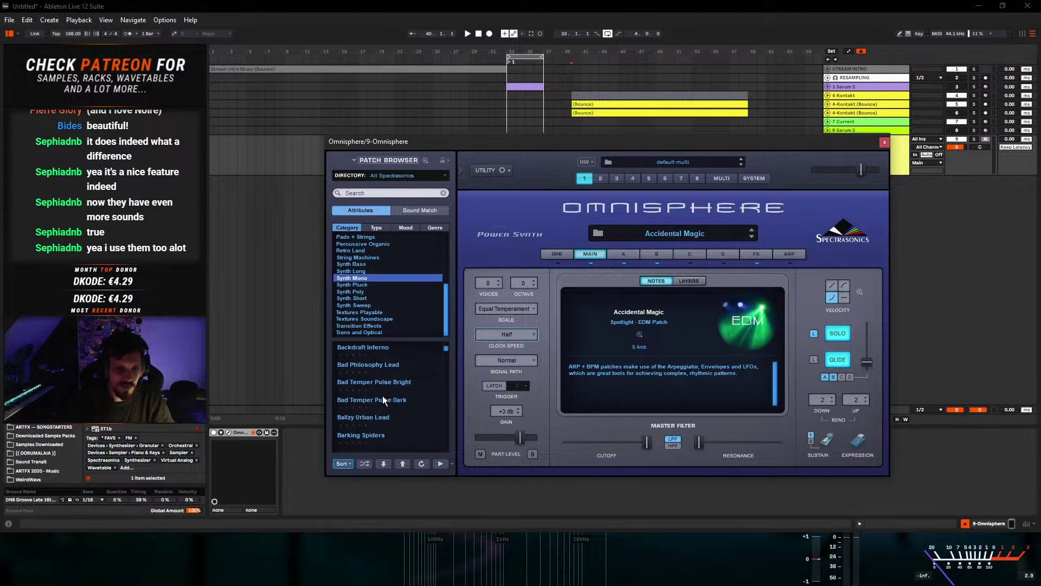
{"action": "scroll", "coordinate": [383, 397], "scroll_direction": "down", "scroll_amount": 1}
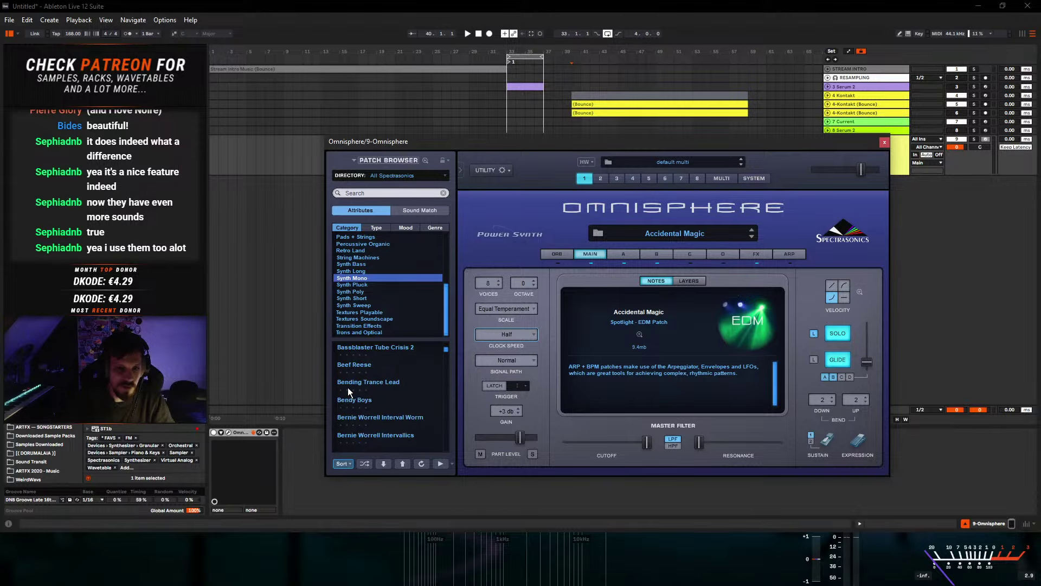
{"action": "scroll", "coordinate": [380, 386], "scroll_direction": "down", "scroll_amount": 2}
{"action": "left_click", "coordinate": [382, 407]}
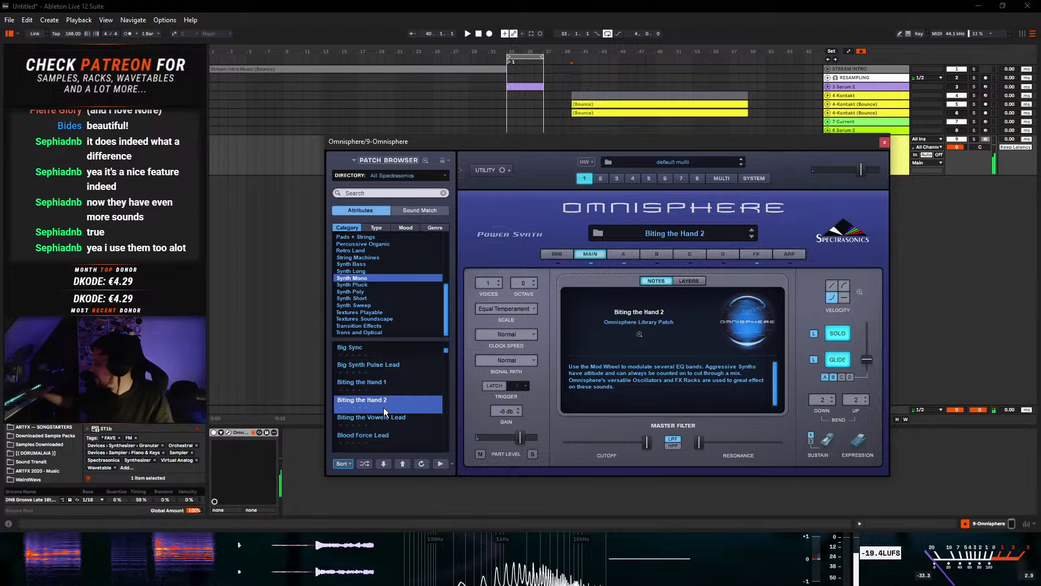
{"action": "scroll", "coordinate": [383, 408], "scroll_direction": "down", "scroll_amount": 3}
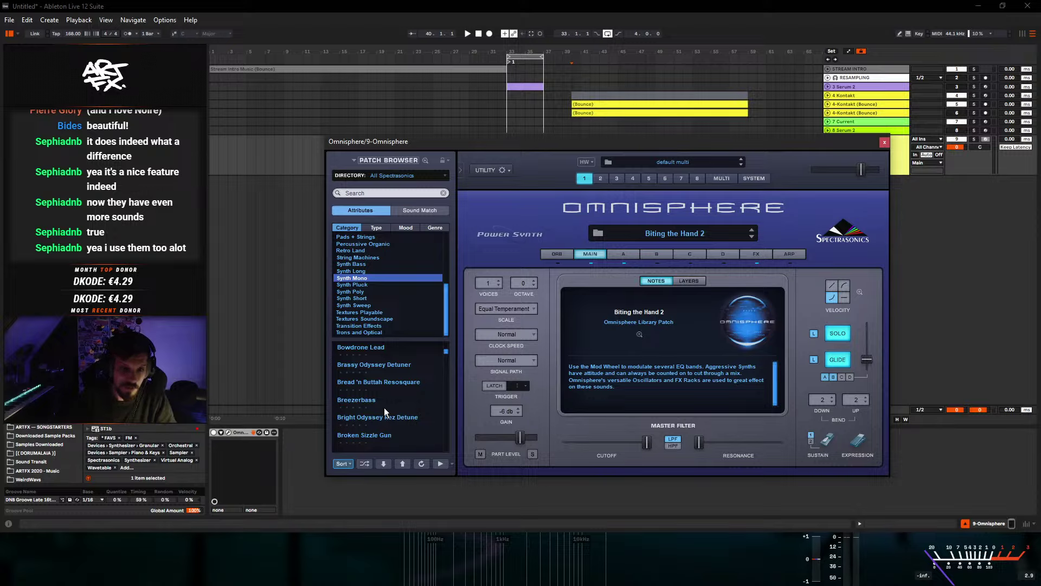
{"action": "scroll", "coordinate": [400, 411], "scroll_direction": "down", "scroll_amount": 2}
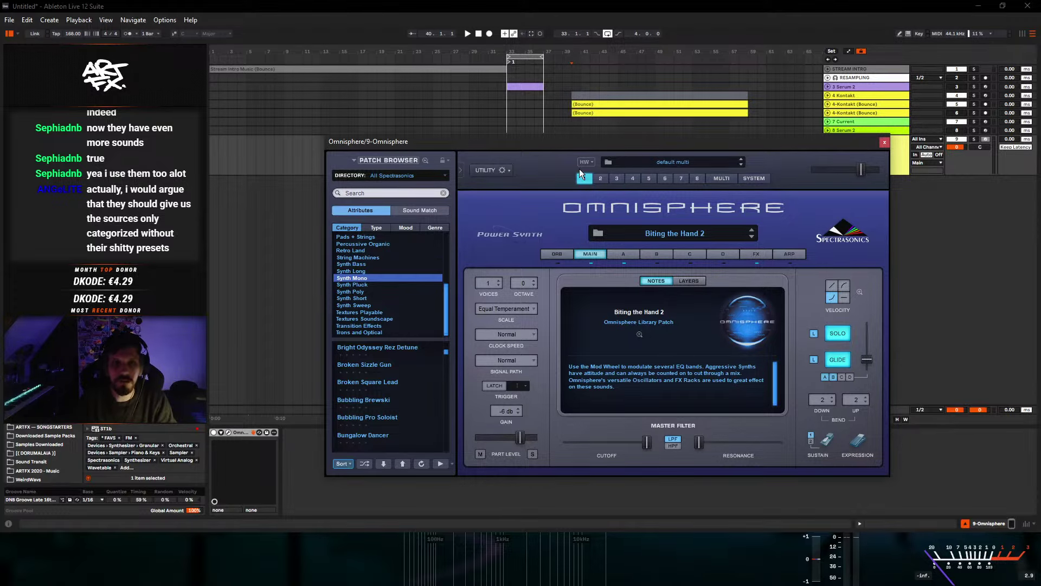
- Initialize the multi to start from an empty default patch
{"action": "left_click", "coordinate": [500, 171]}
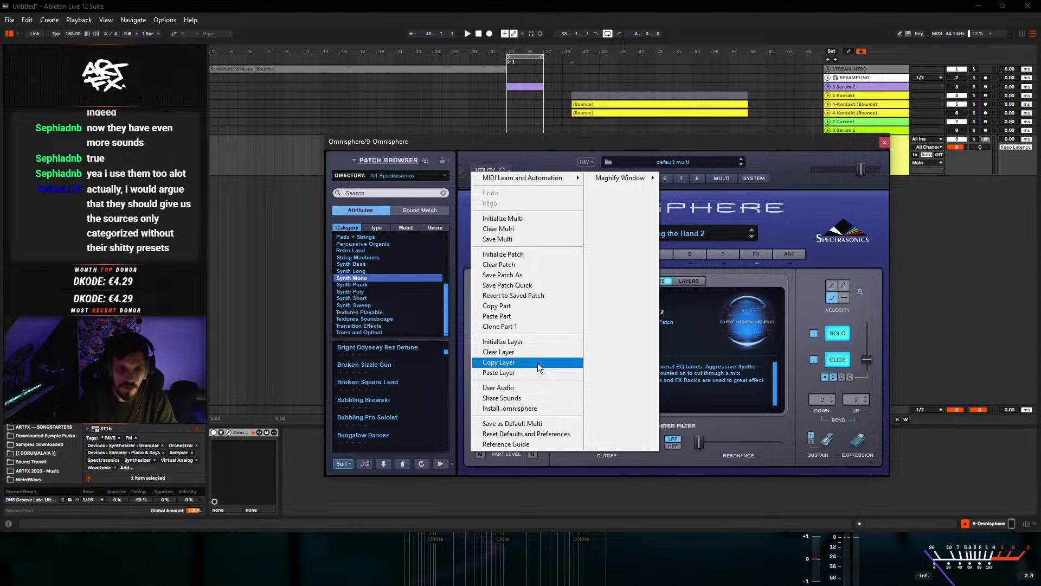
{"action": "left_click", "coordinate": [533, 223]}
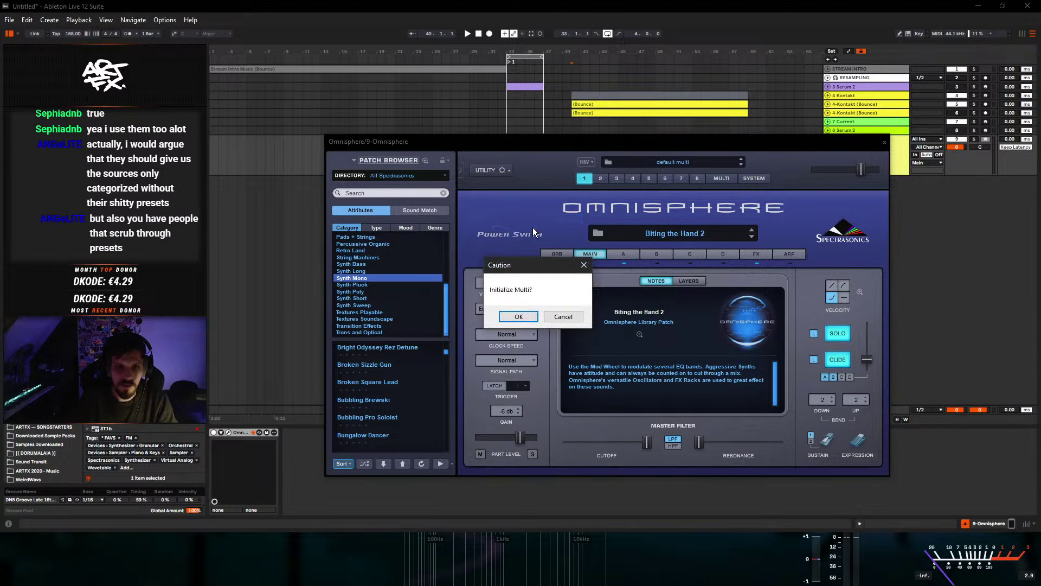
{"action": "left_click", "coordinate": [518, 311]}
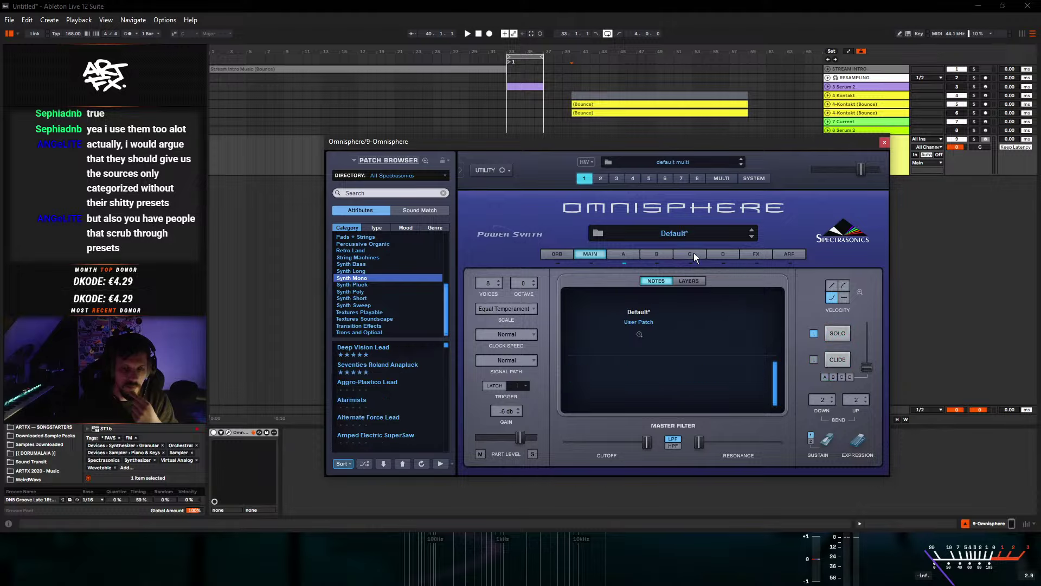
- Browse soundsources for layer A, filtered to the Textures category and sorted by ratings
{"action": "left_click", "coordinate": [622, 256]}
{"action": "left_click", "coordinate": [659, 295]}
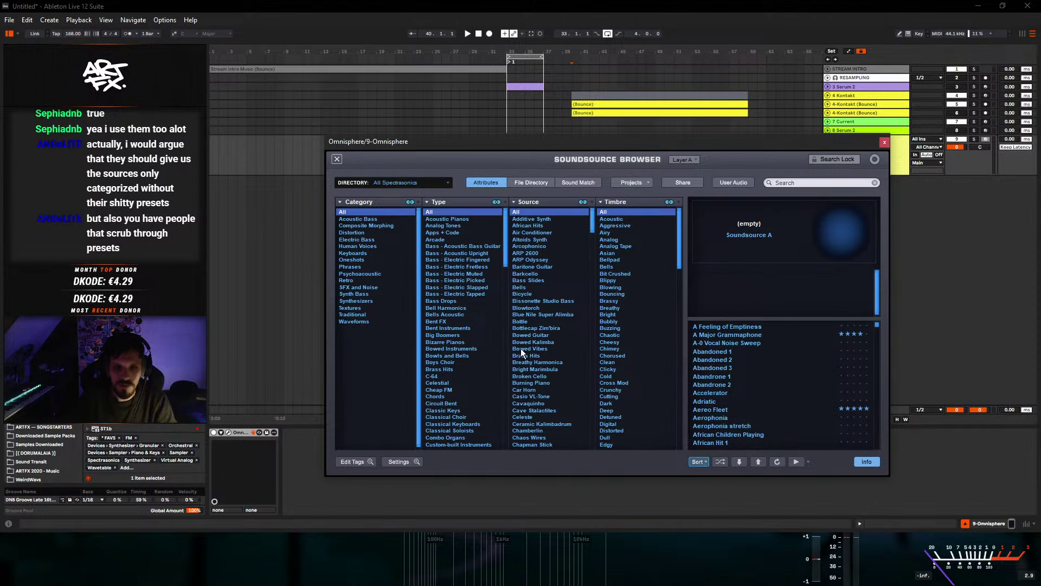
{"action": "left_click", "coordinate": [348, 308]}
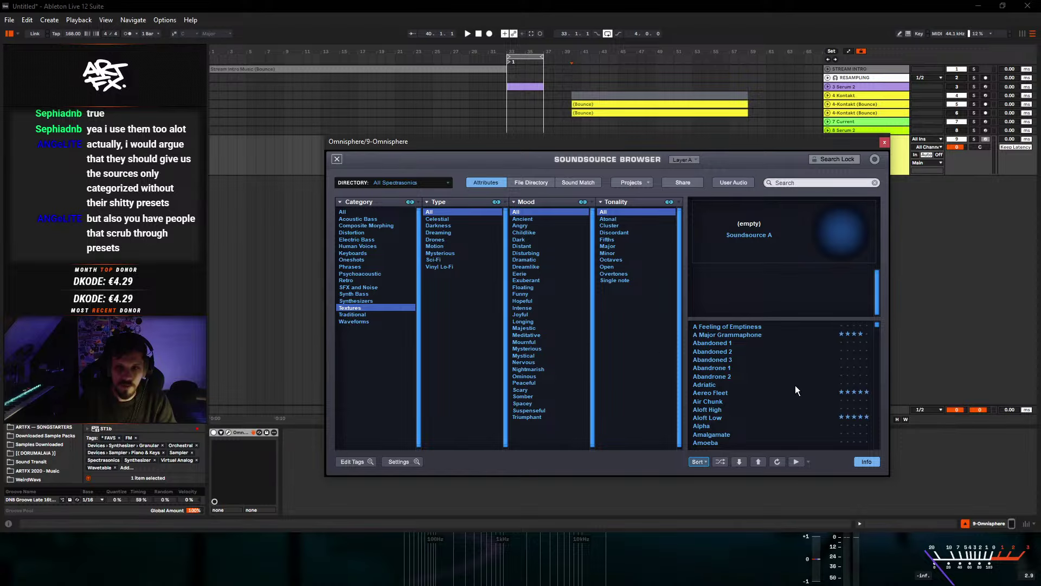
{"action": "scroll", "coordinate": [795, 387], "scroll_direction": "down", "scroll_amount": 5}
{"action": "left_click_drag", "start_coordinate": [878, 327], "coordinate": [764, 432]}
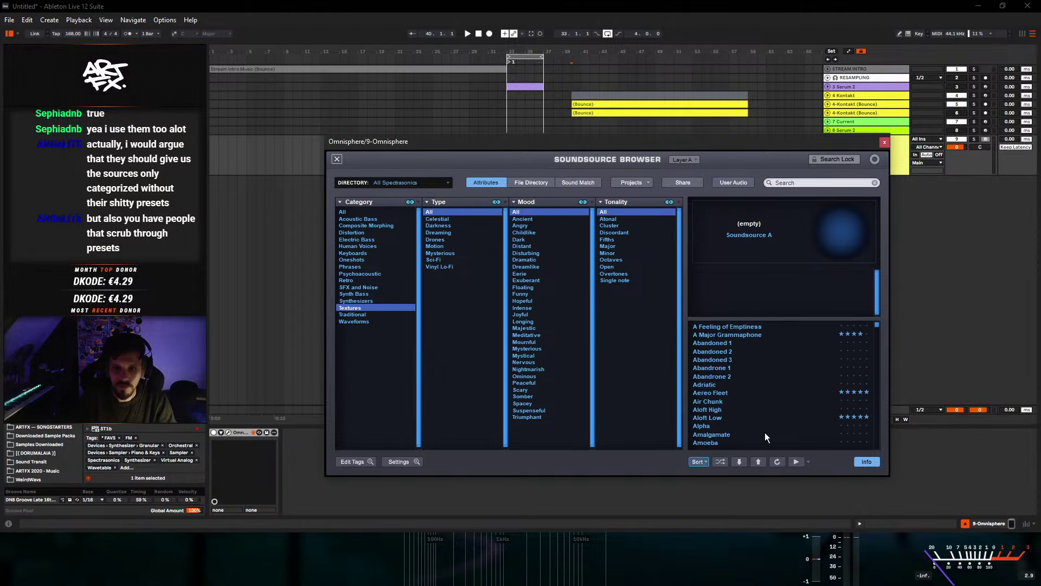
{"action": "left_click", "coordinate": [698, 462]}
{"action": "left_click", "coordinate": [729, 389]}
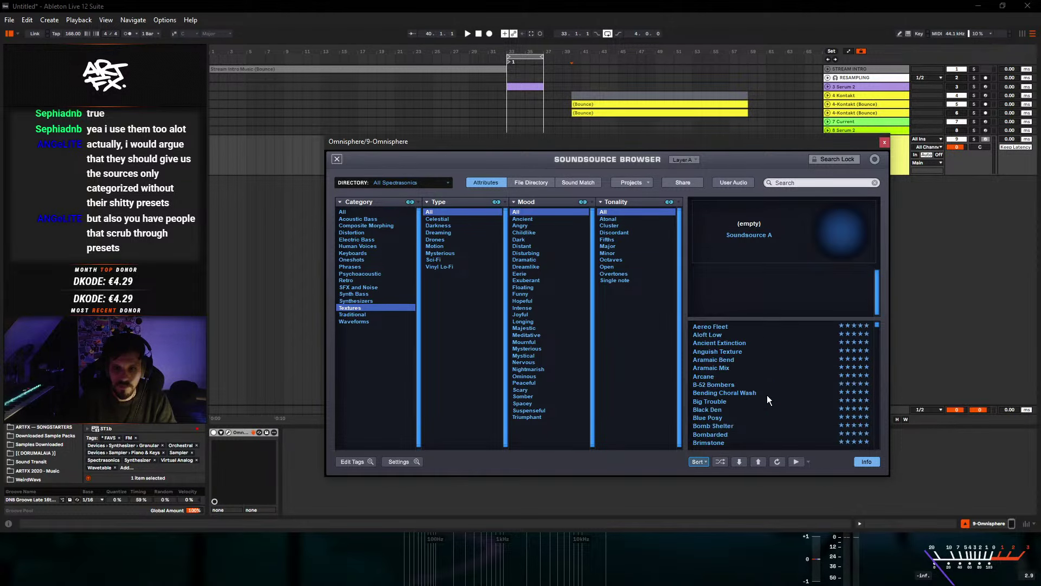
- Audition the Aramaic Bend soundsource, load B-52 Bombers into layer A and return to the layer's settings
{"action": "left_click", "coordinate": [718, 360]}
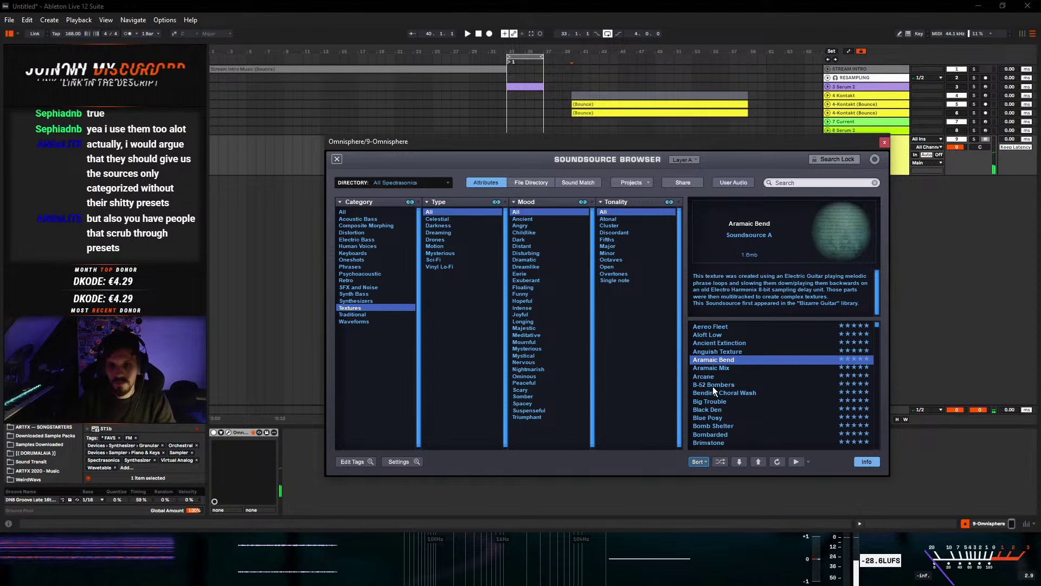
{"action": "left_click", "coordinate": [713, 385]}
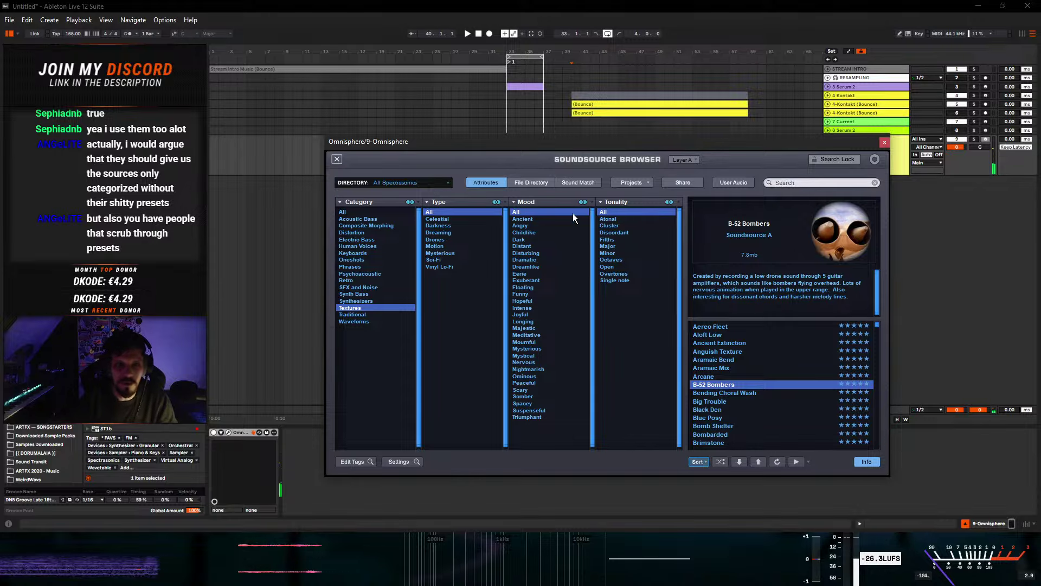
{"action": "left_click", "coordinate": [338, 158]}
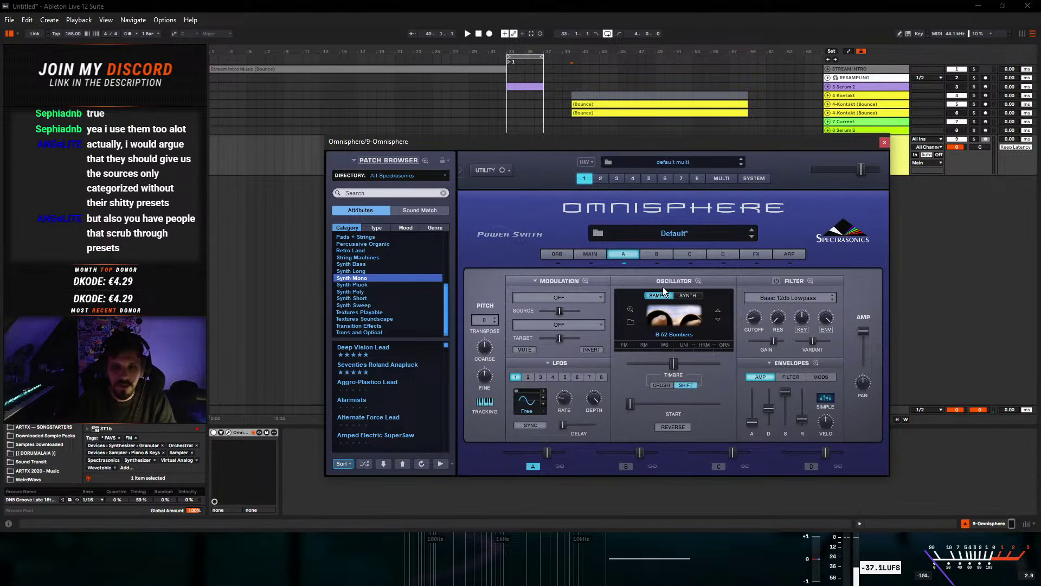
- Set layer A's granular playback to Position mode about a third into the waveform, and adjust its grain depth and intensity
{"action": "left_click", "coordinate": [722, 345]}
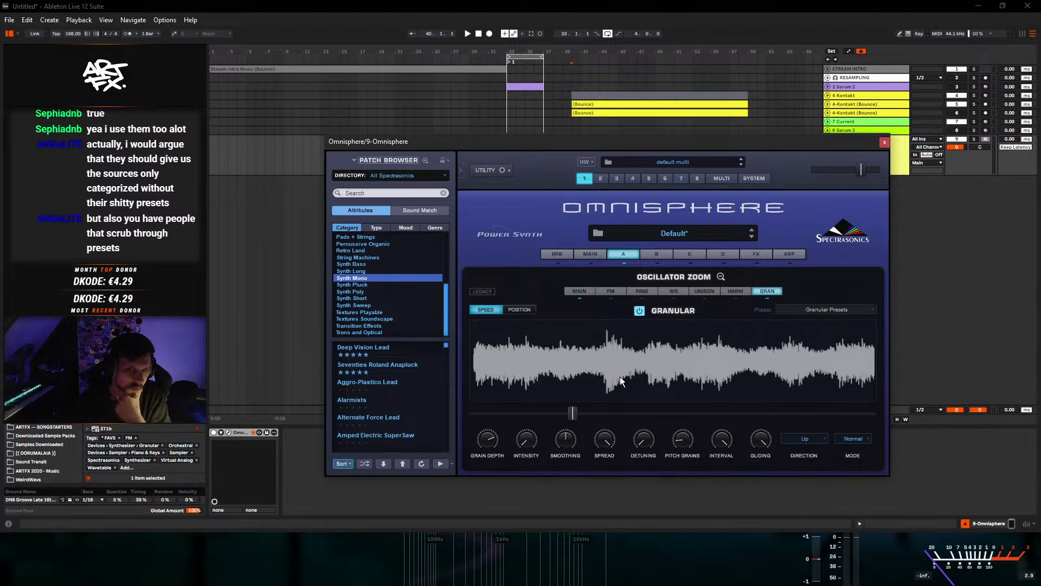
{"action": "left_click", "coordinate": [519, 310]}
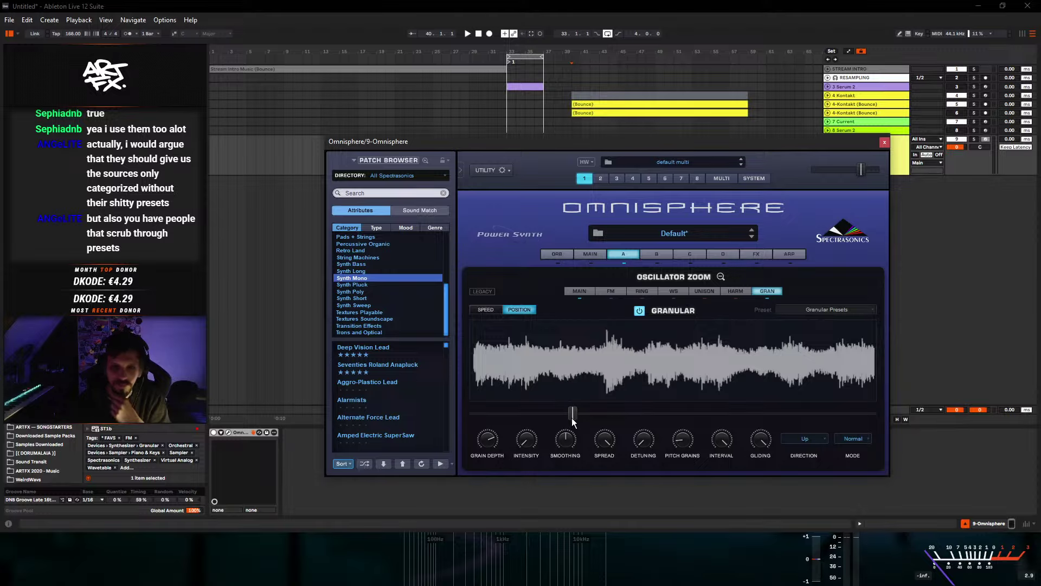
{"action": "left_click_drag", "start_coordinate": [599, 421], "coordinate": [600, 421]}
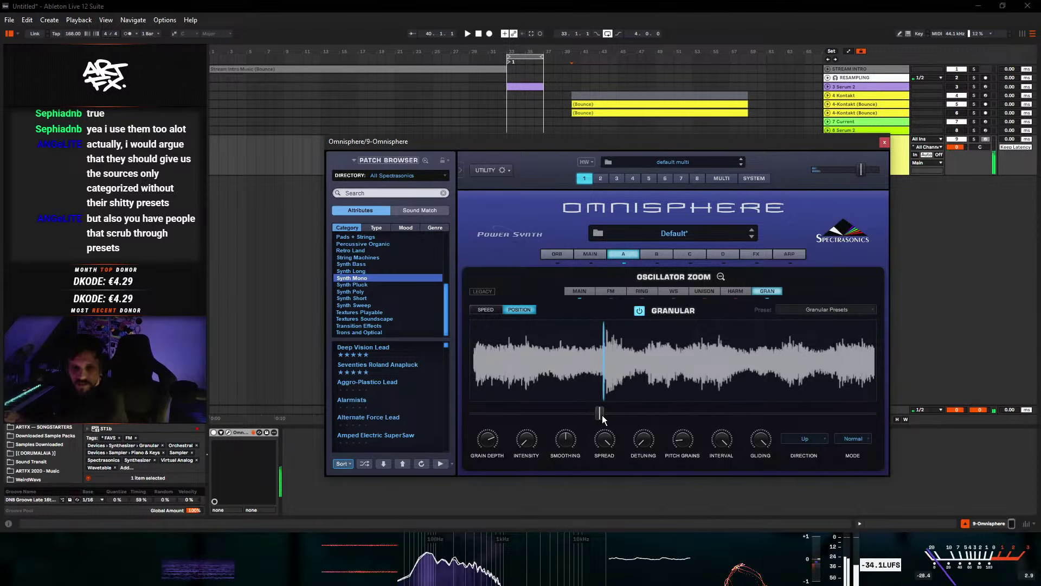
{"action": "mouse_move", "coordinate": [600, 422]}
{"action": "left_mouse_down"}
{"action": "mouse_move", "coordinate": [585, 417]}
{"action": "mouse_move", "coordinate": [606, 421]}
{"action": "left_mouse_up"}
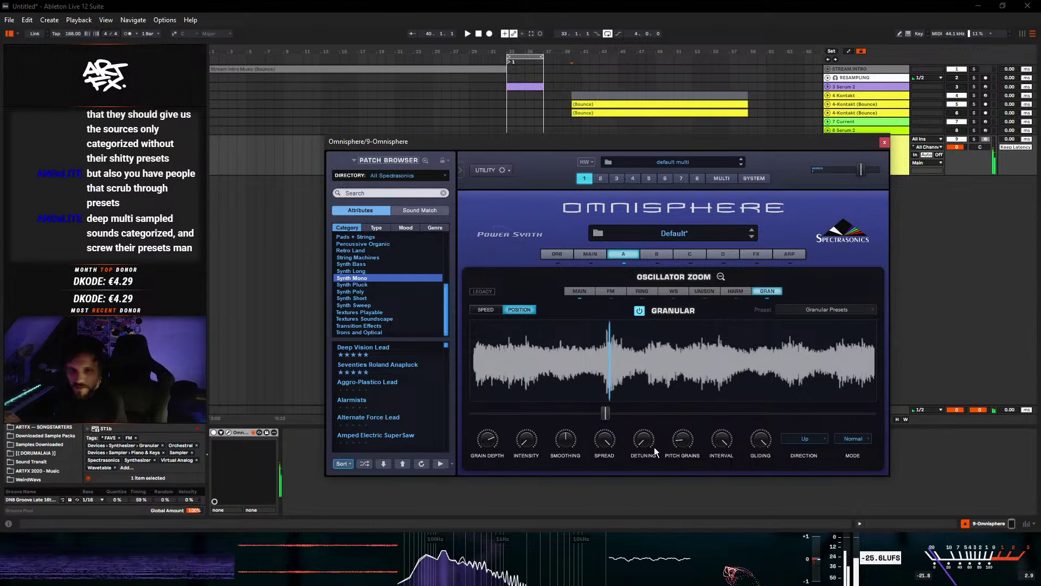
{"action": "left_click_drag", "start_coordinate": [487, 440], "coordinate": [474, 473]}
{"action": "mouse_move", "coordinate": [526, 440]}
{"action": "left_mouse_down"}
{"action": "mouse_move", "coordinate": [528, 365]}
{"action": "mouse_move", "coordinate": [529, 431]}
{"action": "left_mouse_up"}
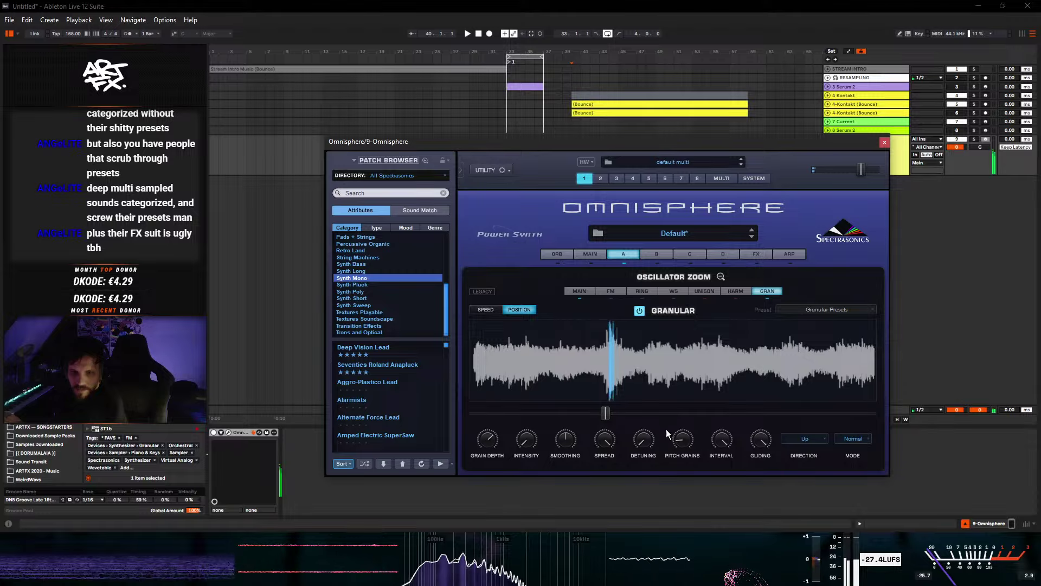
- Modulate the granular position with LFO1, reducing the modulation amount and slowing the LFO rate
{"action": "right_click", "coordinate": [606, 413]}
{"action": "mouse_move", "coordinate": [668, 282]}
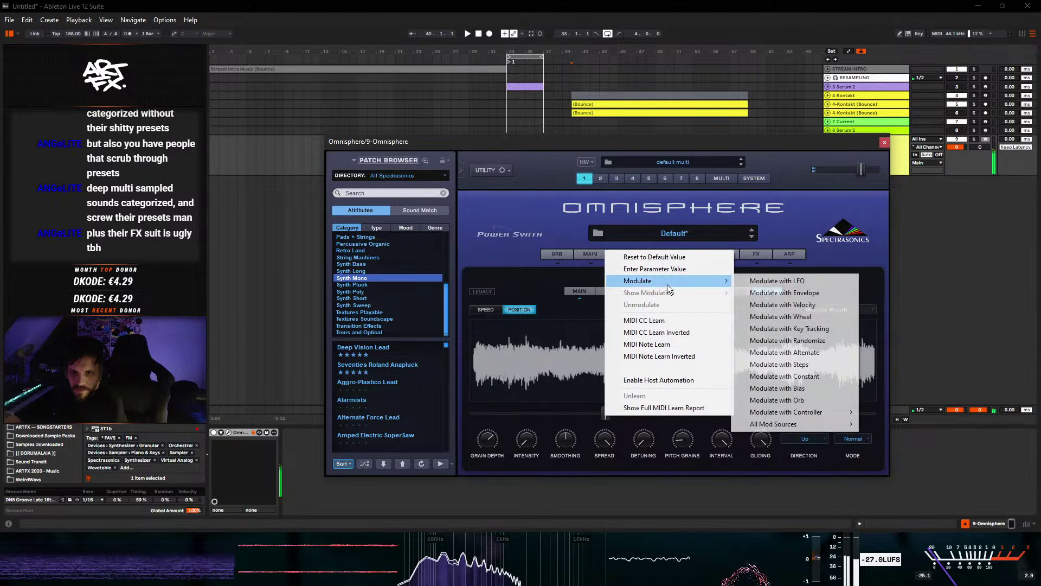
{"action": "left_click", "coordinate": [795, 281]}
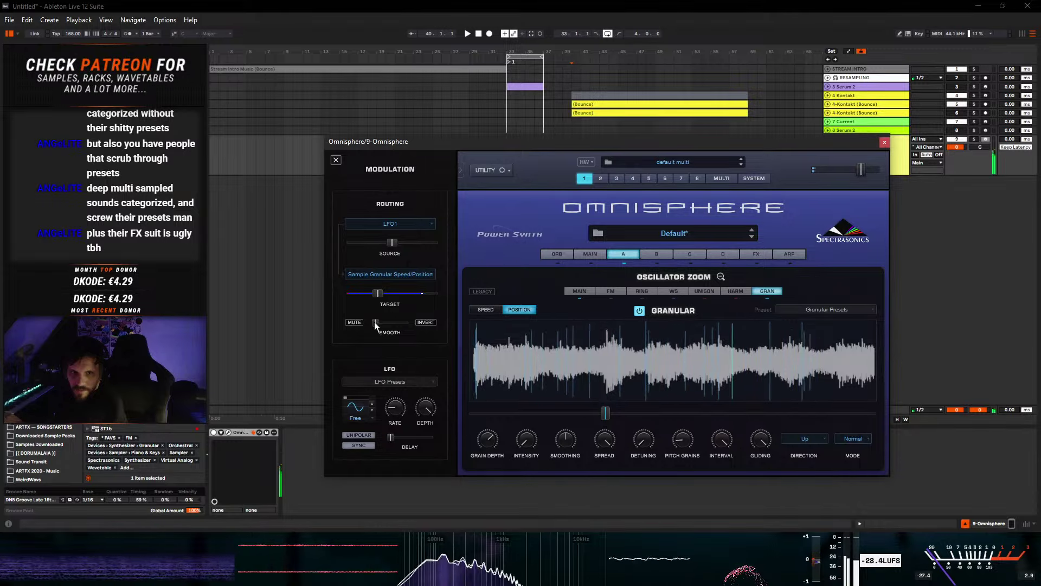
{"action": "left_click_drag", "start_coordinate": [392, 246], "coordinate": [364, 250]}
{"action": "mouse_move", "coordinate": [394, 410]}
{"action": "left_mouse_down"}
{"action": "mouse_move", "coordinate": [402, 430]}
{"action": "mouse_move", "coordinate": [399, 416]}
{"action": "left_mouse_up"}
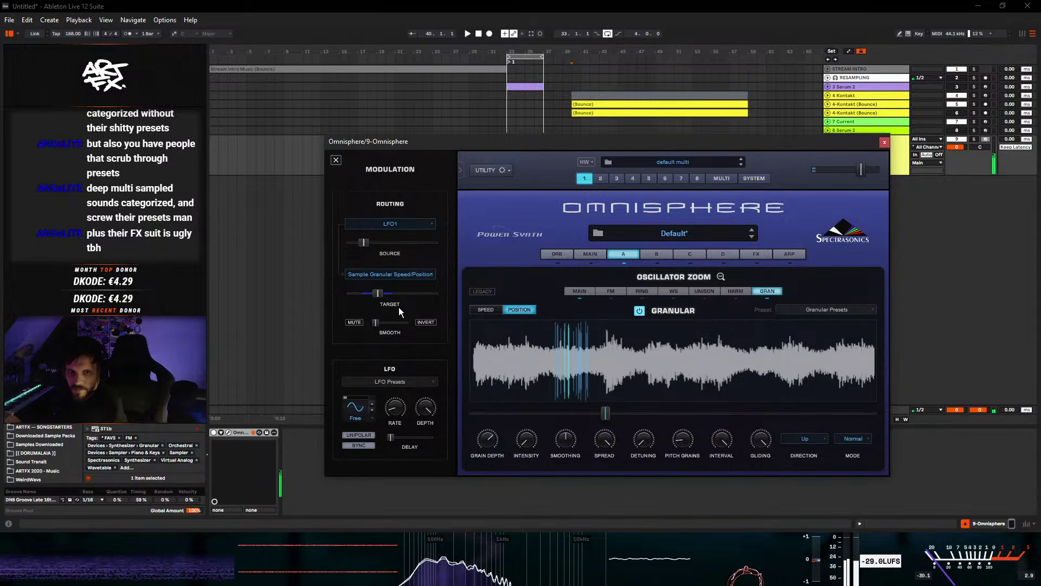
- Look through layer A's FM and main oscillator settings, and adjust the cutoff of its enabled Basic 12db Lowpass filter
{"action": "left_click", "coordinate": [581, 254]}
{"action": "left_click", "coordinate": [633, 255]}
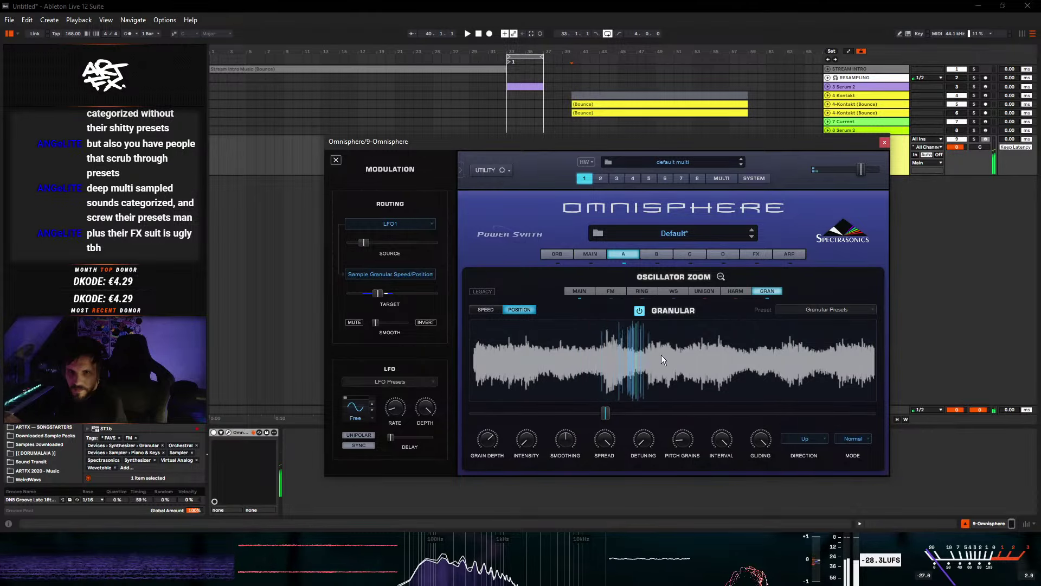
{"action": "left_click", "coordinate": [639, 311]}
{"action": "left_click", "coordinate": [602, 290]}
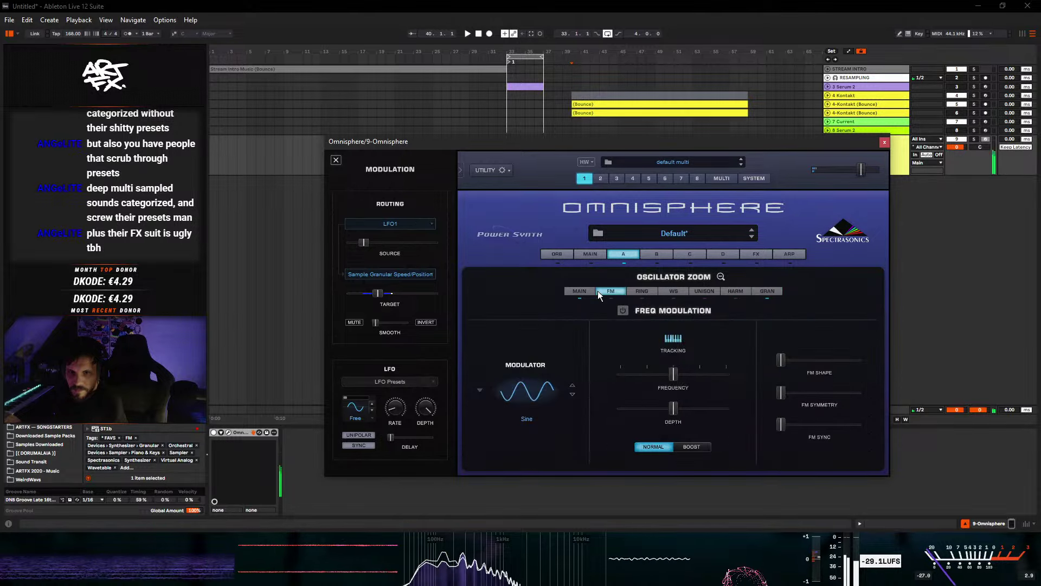
{"action": "left_click", "coordinate": [582, 290]}
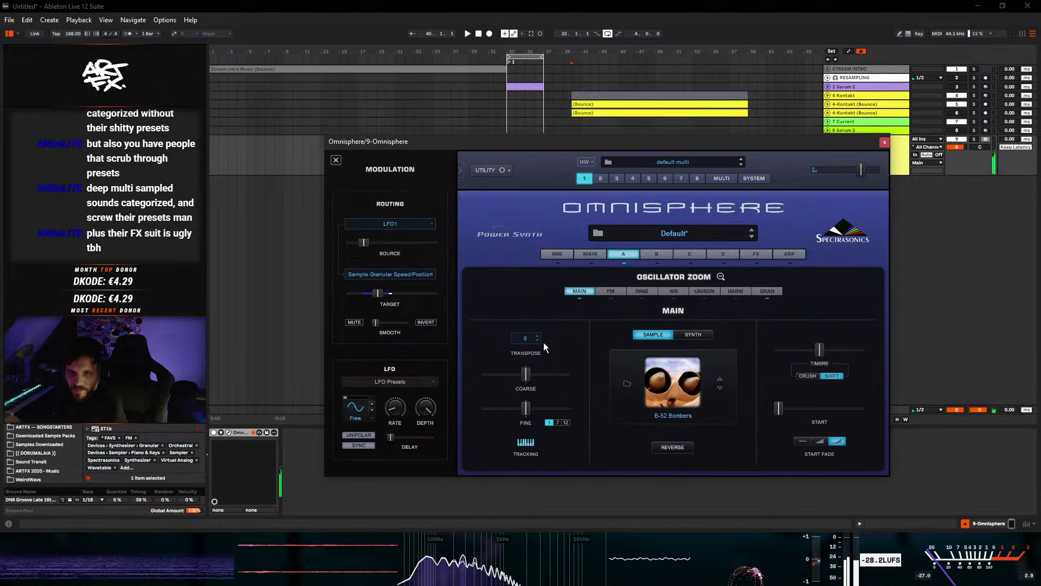
{"action": "left_click", "coordinate": [721, 277]}
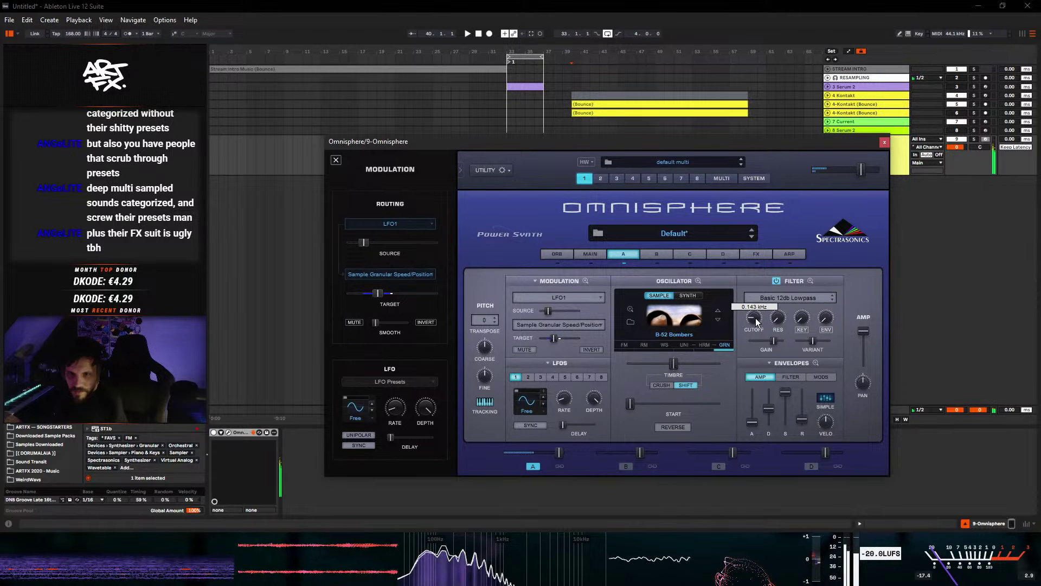
{"action": "left_click_drag", "start_coordinate": [756, 318], "coordinate": [758, 306]}
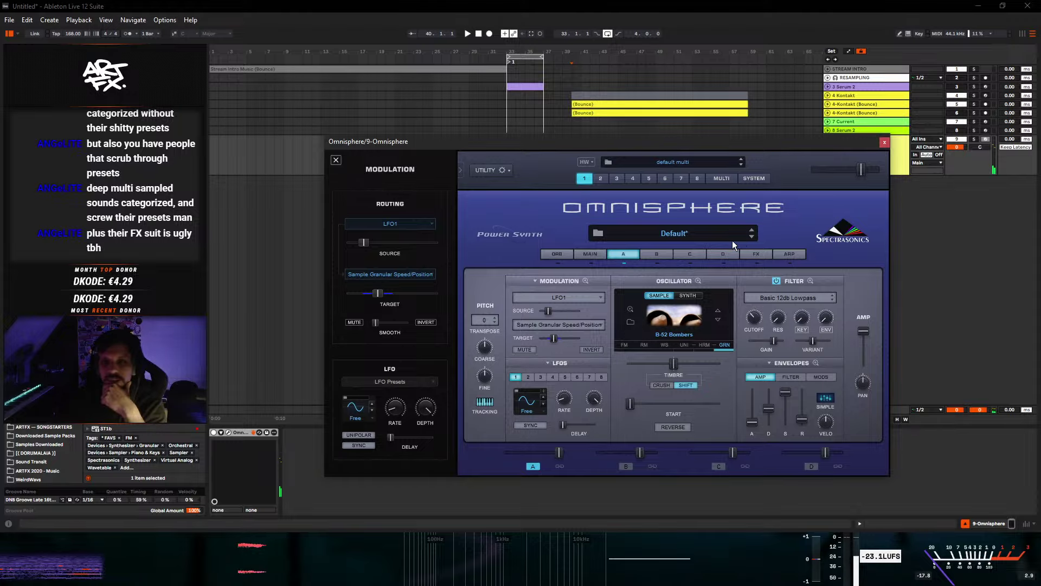
- Replace layer A's soundsource with the five-star texture Deckard 2019
{"action": "left_click", "coordinate": [630, 322]}
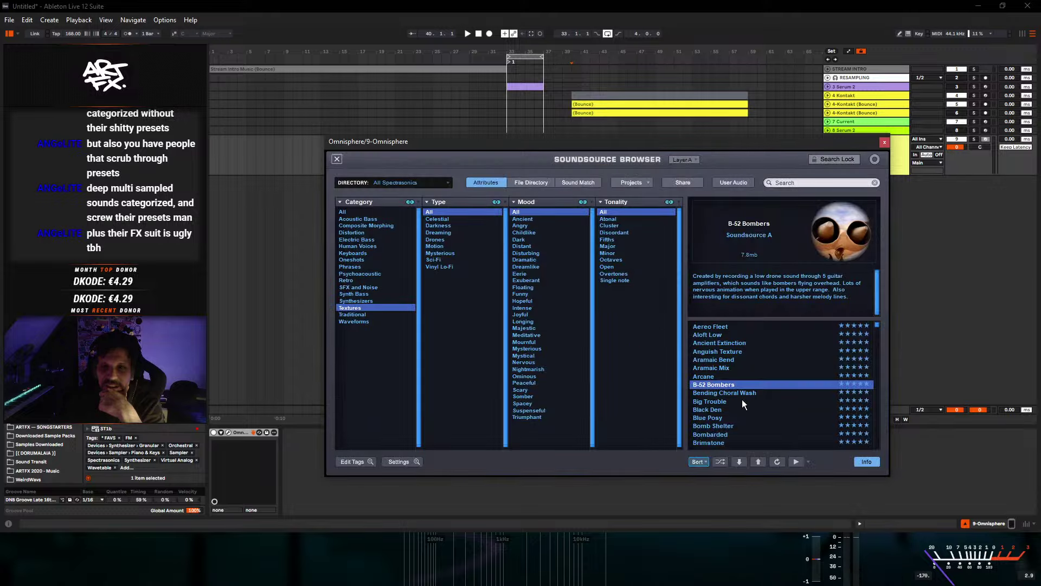
{"action": "scroll", "coordinate": [752, 395], "scroll_direction": "down", "scroll_amount": 3}
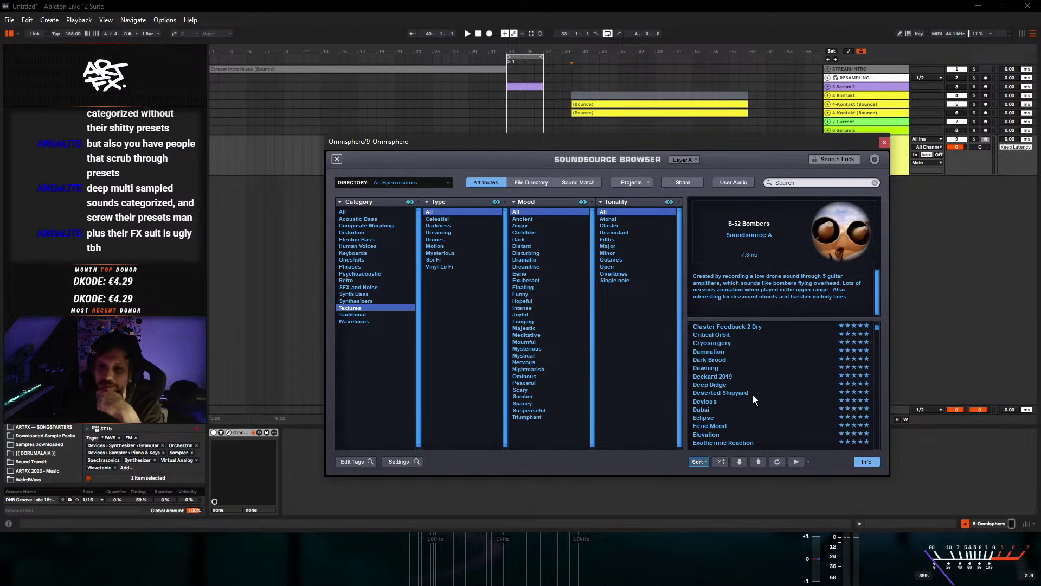
{"action": "left_click", "coordinate": [728, 376]}
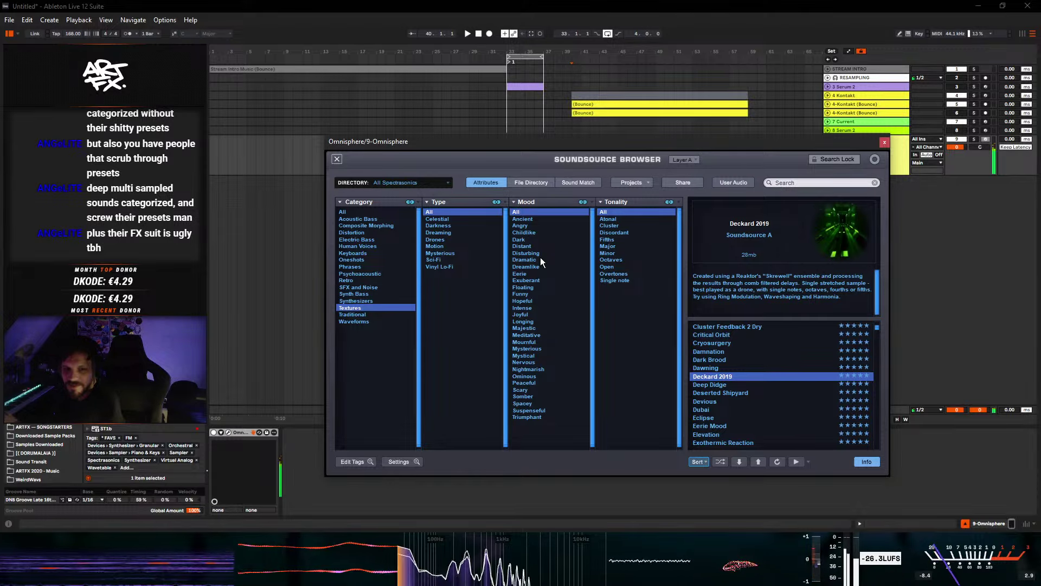
- Leave the soundsource browser and load the Innerspace creative effect into the first slot of the Common effects rack
{"action": "left_click", "coordinate": [337, 158]}
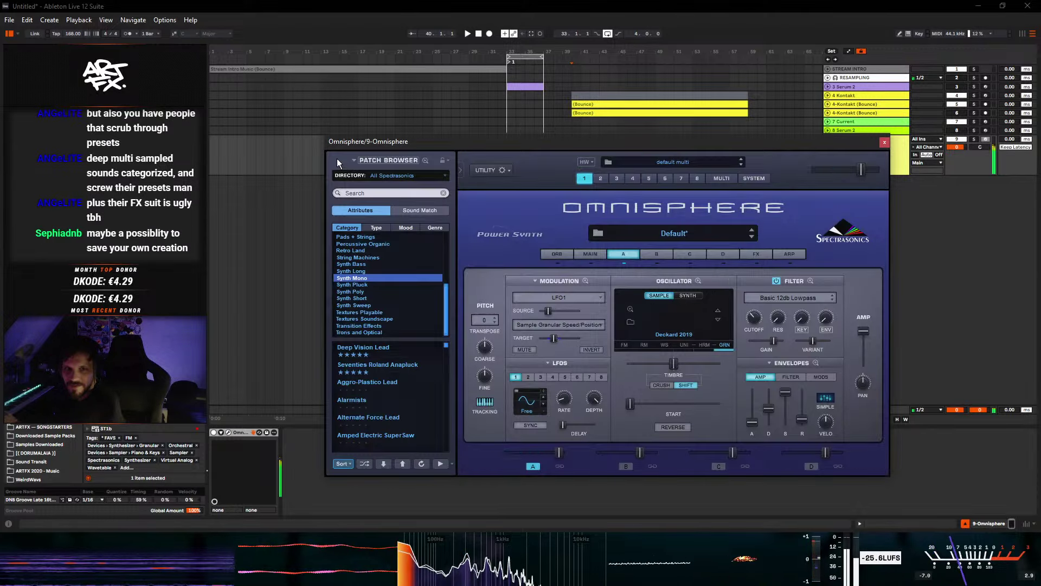
{"action": "left_click", "coordinate": [756, 254]}
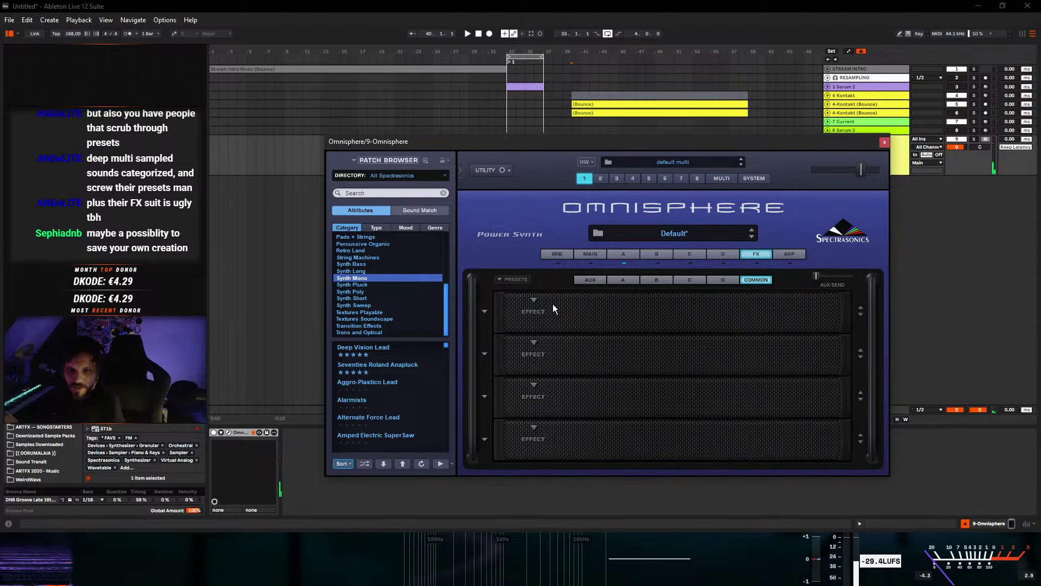
{"action": "left_click", "coordinate": [534, 308]}
{"action": "mouse_move", "coordinate": [567, 413]}
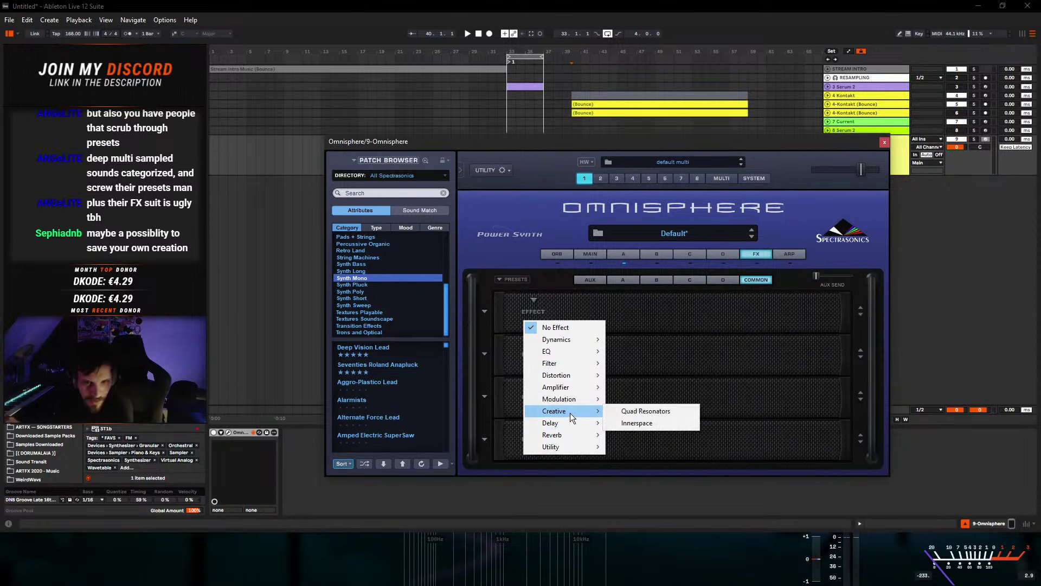
{"action": "left_click", "coordinate": [655, 424]}
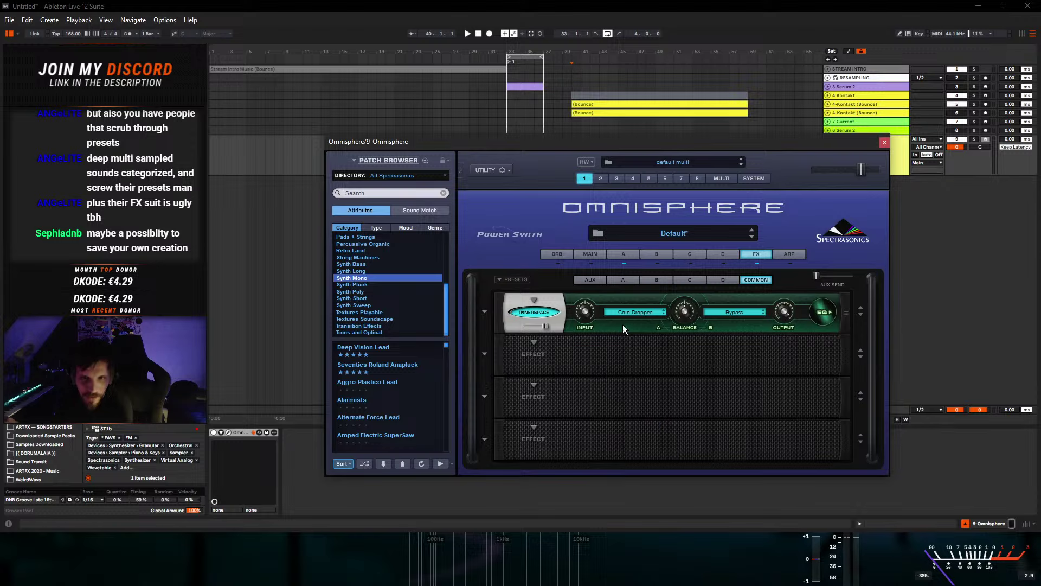
- Load the gated space sound Dusk as Innerspace's sound A, and step through the following gated sounds to Paper Expand
{"action": "left_click", "coordinate": [656, 313]}
{"action": "mouse_move", "coordinate": [645, 351]}
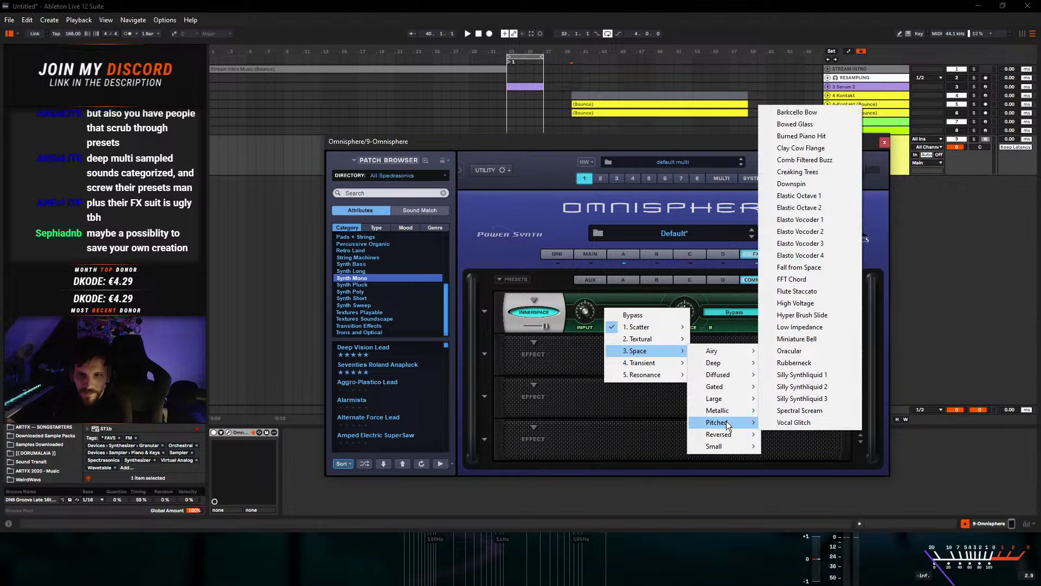
{"action": "mouse_move", "coordinate": [719, 390]}
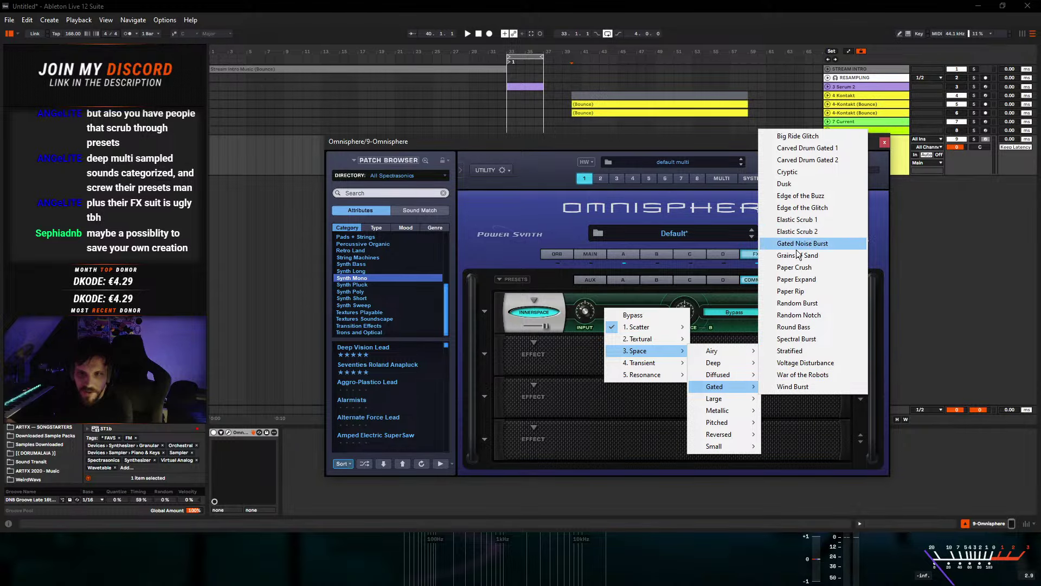
{"action": "left_click", "coordinate": [796, 183]}
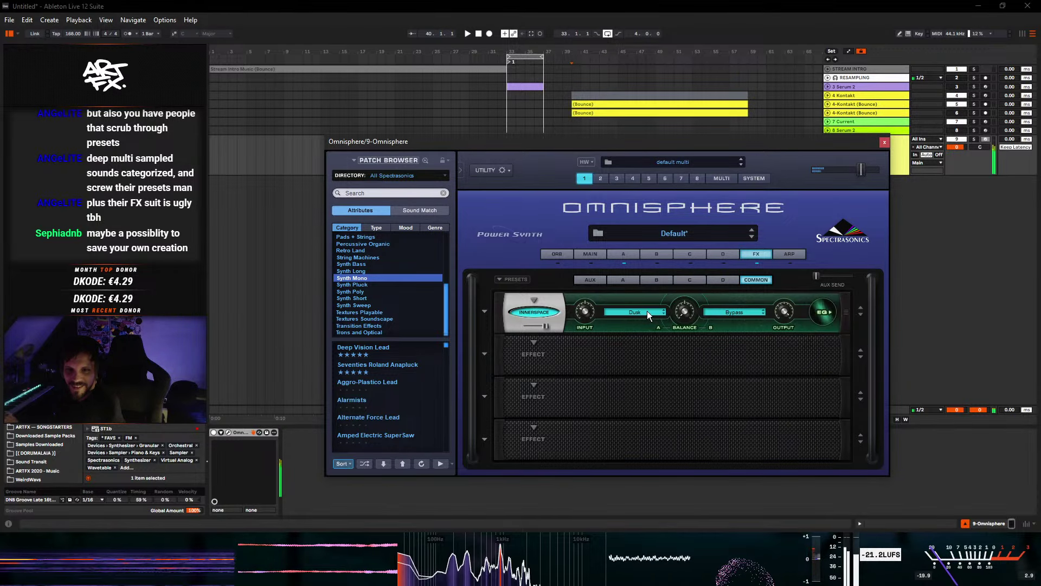
{"action": "left_click", "coordinate": [664, 314]}
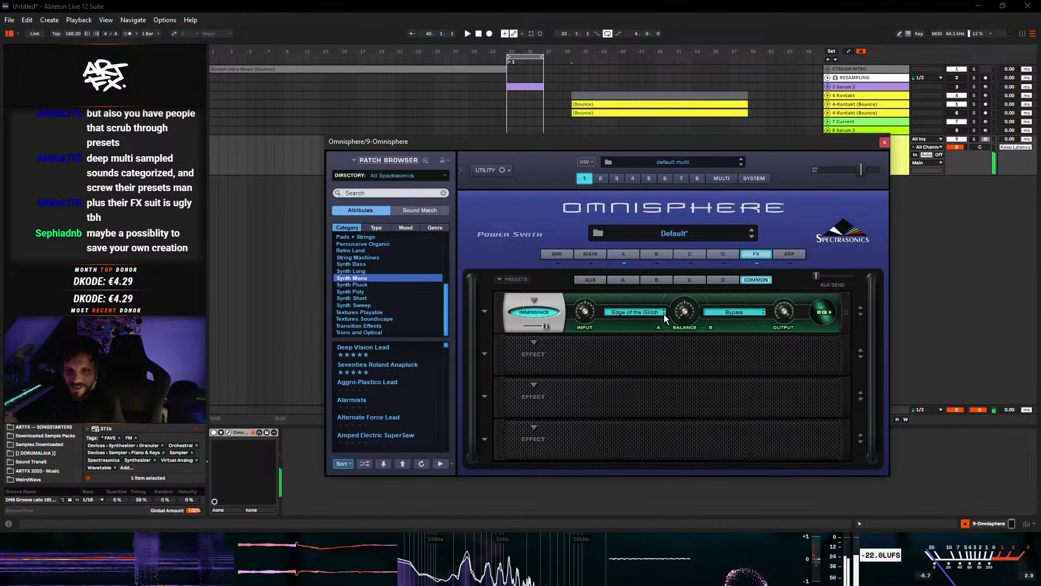
{"action": "left_click", "coordinate": [664, 314]}
{"action": "left_click", "coordinate": [663, 314]}
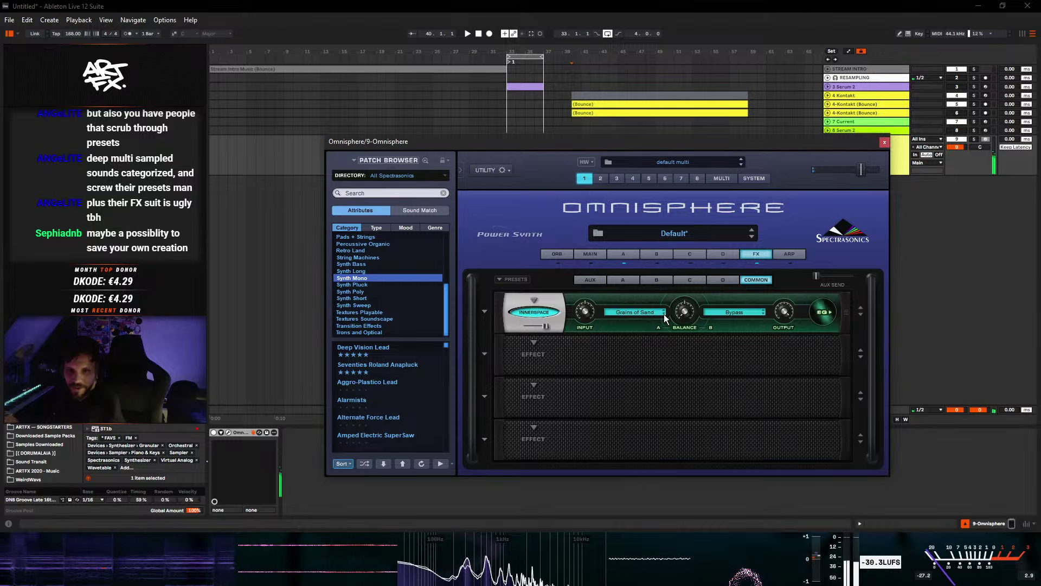
{"action": "left_click", "coordinate": [664, 314]}
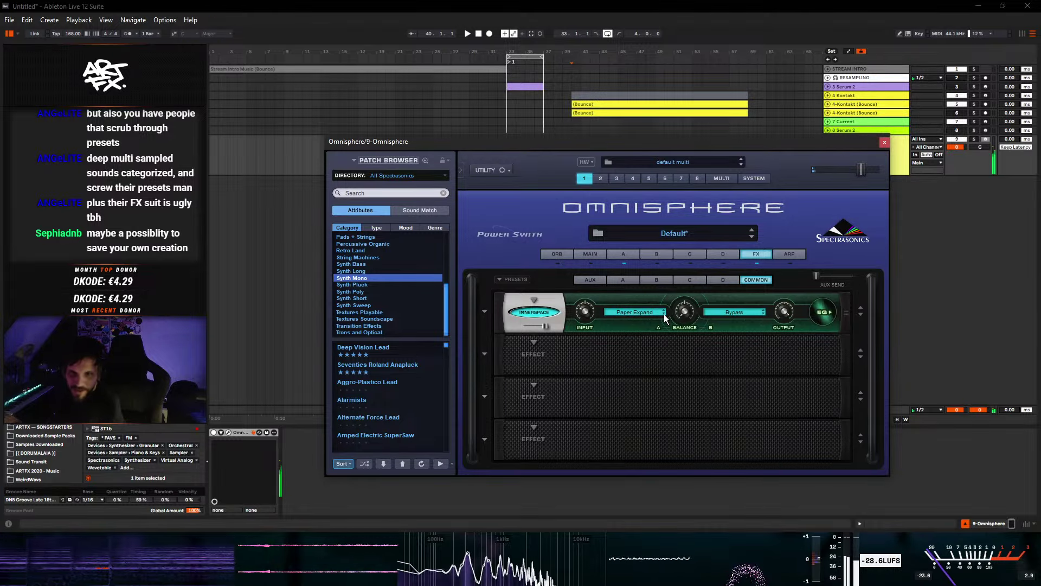
- Load the environmental textural sound Fire 2 as Innerspace's sound B and set the balance to about 0.63
{"action": "mouse_move", "coordinate": [684, 318]}
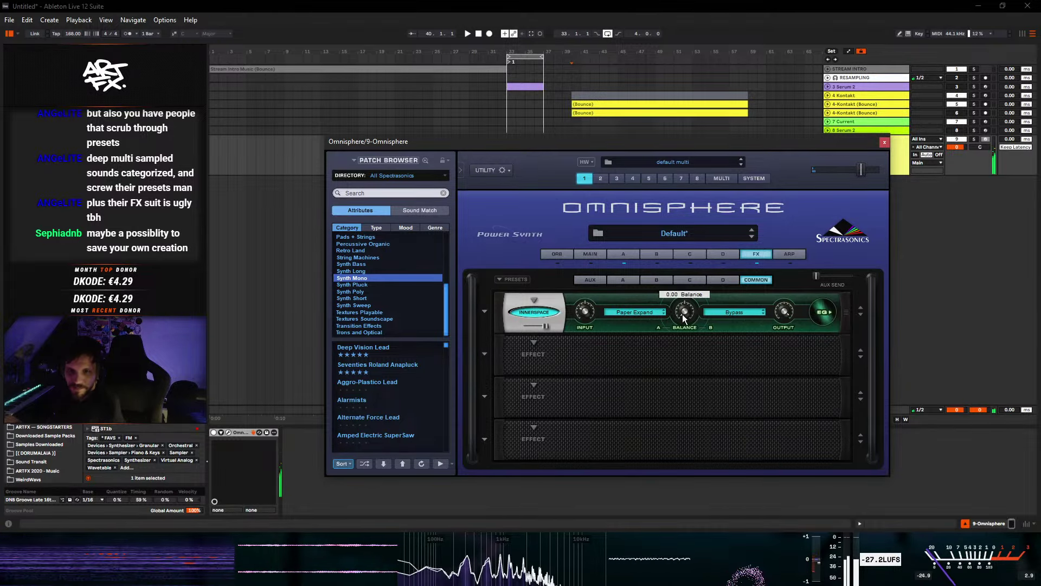
{"action": "left_click", "coordinate": [742, 312]}
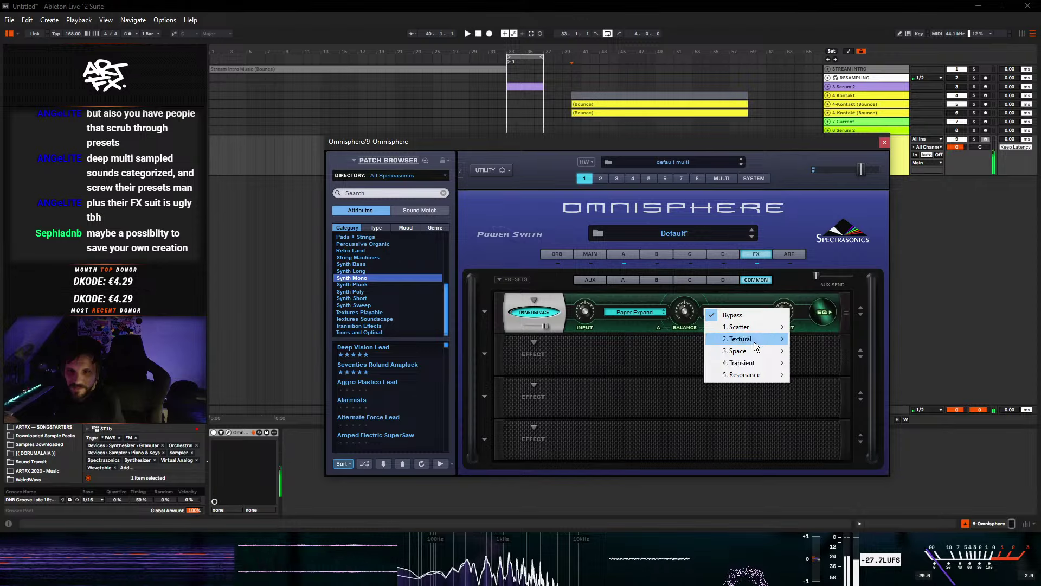
{"action": "mouse_move", "coordinate": [752, 340]}
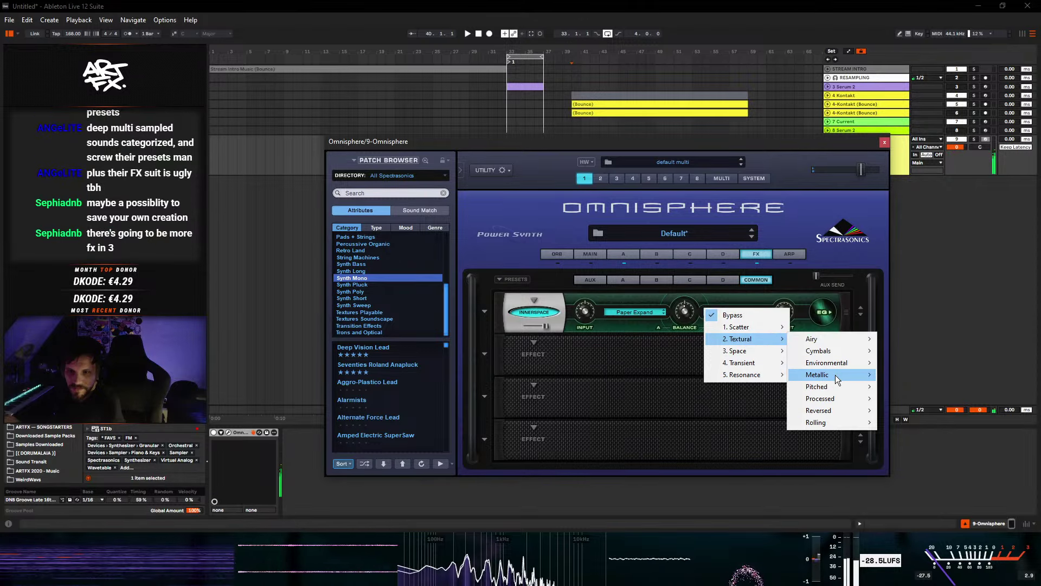
{"action": "mouse_move", "coordinate": [834, 362]}
{"action": "left_click", "coordinate": [888, 377]}
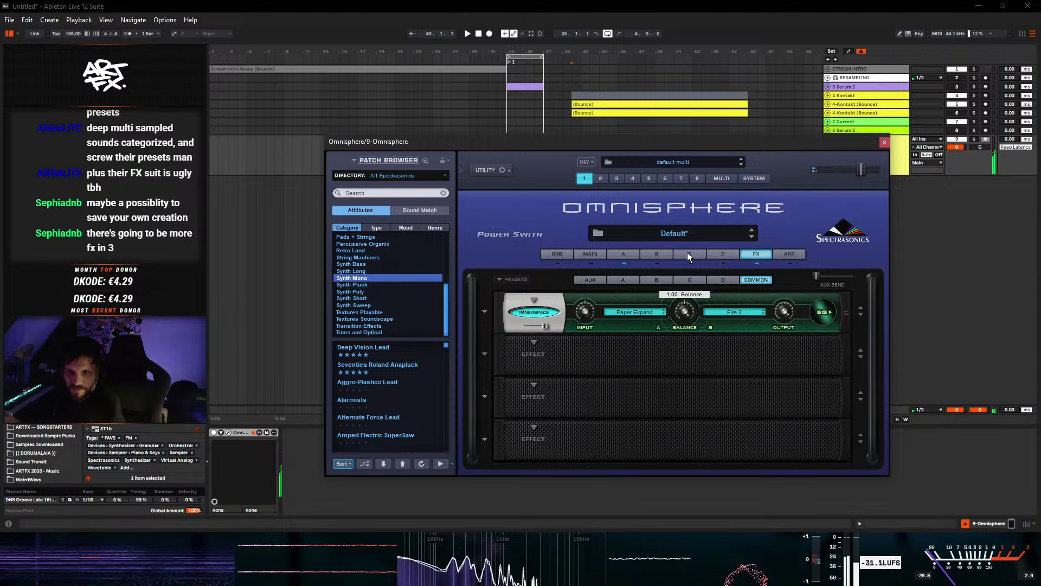
{"action": "left_click_drag", "start_coordinate": [687, 268], "coordinate": [687, 302]}
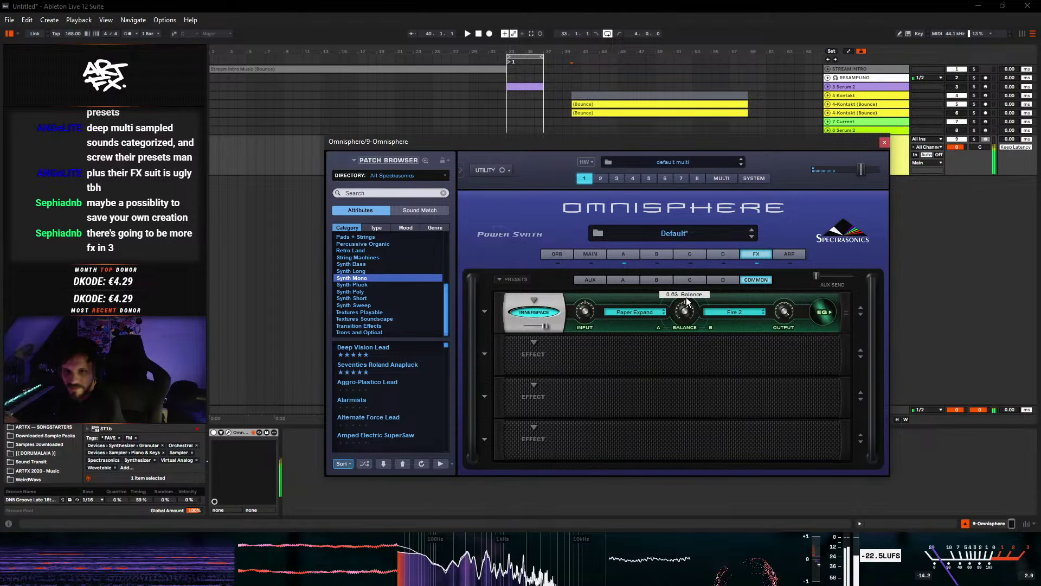
- Load the PRO-Verb reverb into the second effect slot and raise its mix slightly
{"action": "left_click", "coordinate": [535, 342]}
{"action": "mouse_move", "coordinate": [561, 483]}
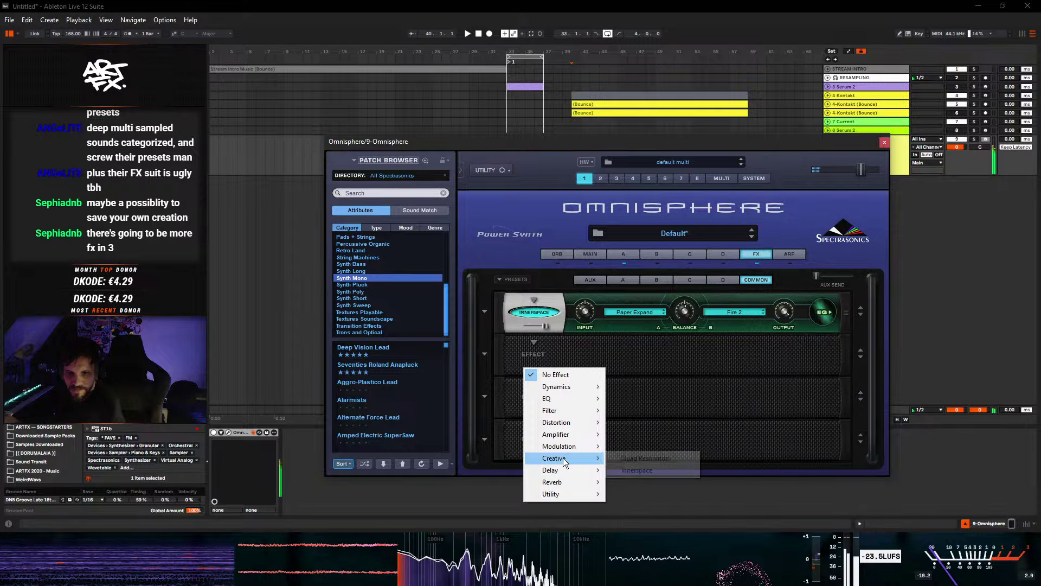
{"action": "mouse_move", "coordinate": [563, 439]}
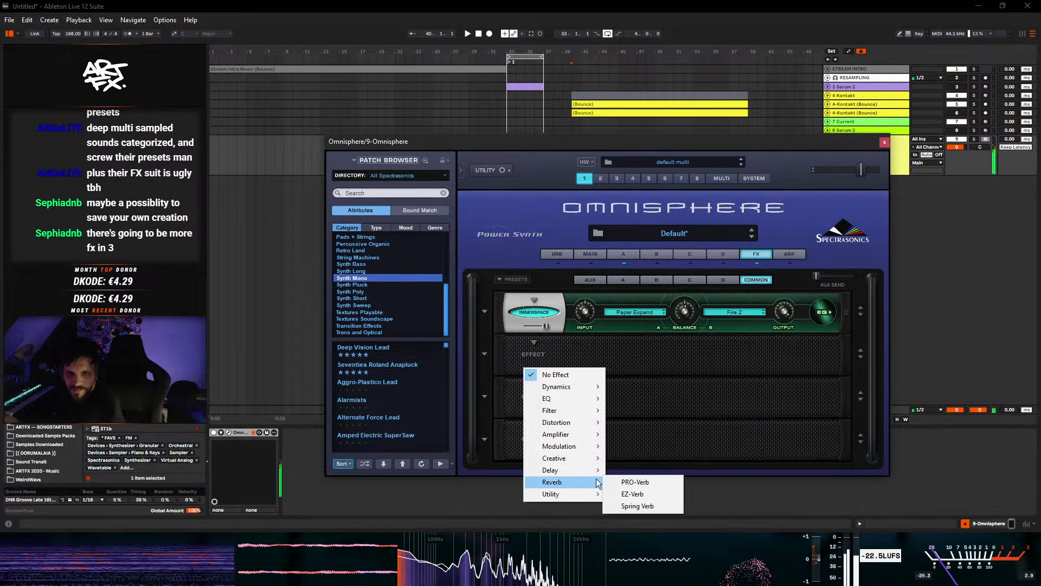
{"action": "left_click", "coordinate": [636, 482]}
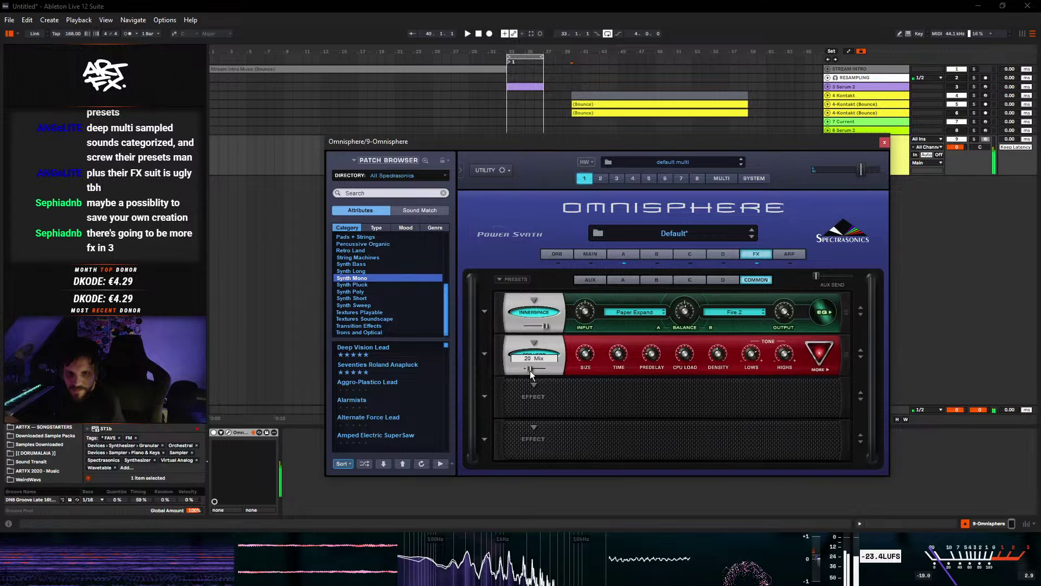
{"action": "left_click_drag", "start_coordinate": [529, 370], "coordinate": [533, 371]}
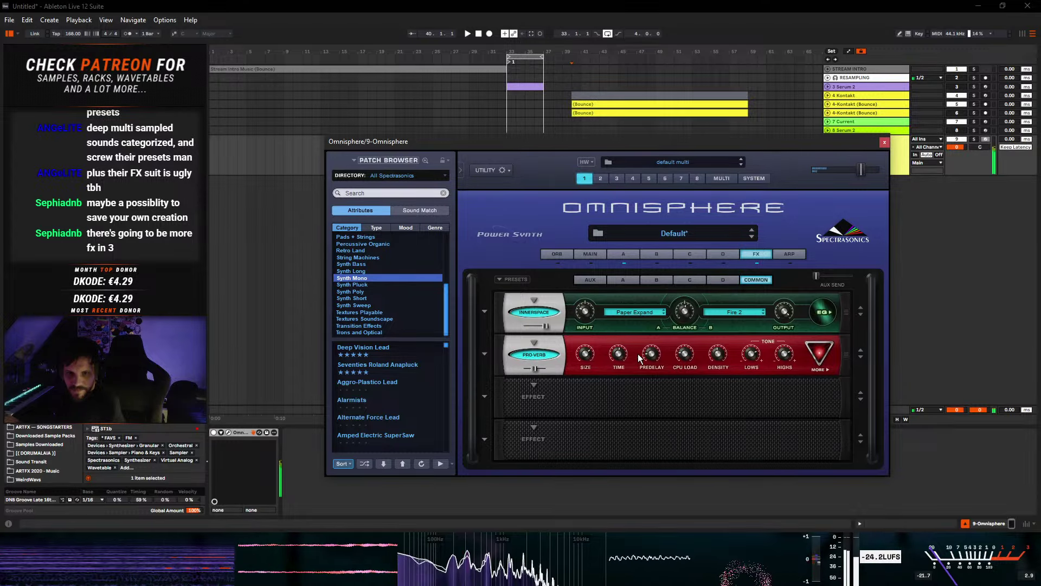
- Increase PRO-Verb's reverb time and set its diffusion to about 91
{"action": "left_click_drag", "start_coordinate": [625, 355], "coordinate": [644, 339]}
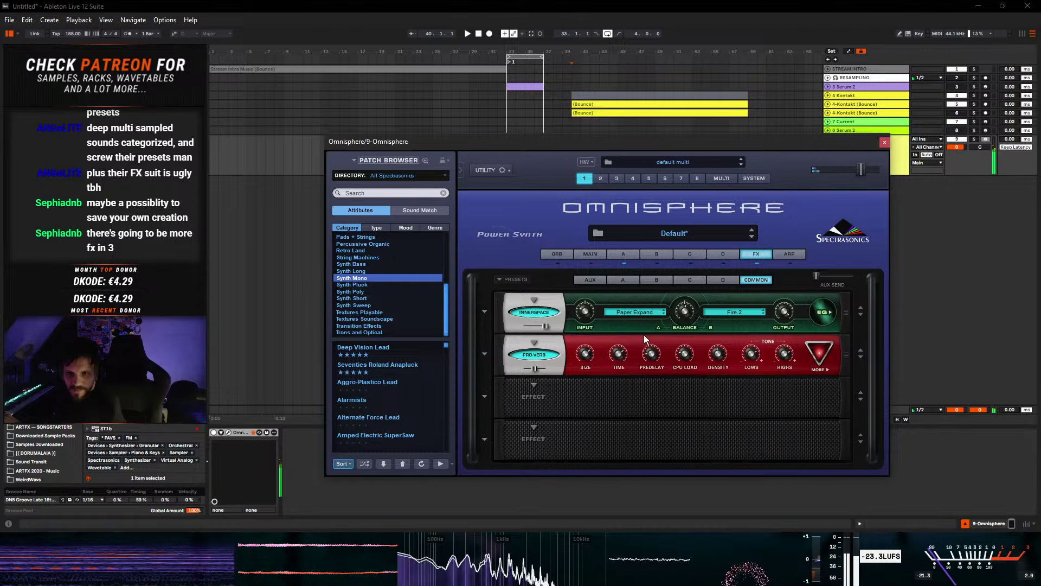
{"action": "left_click", "coordinate": [822, 355]}
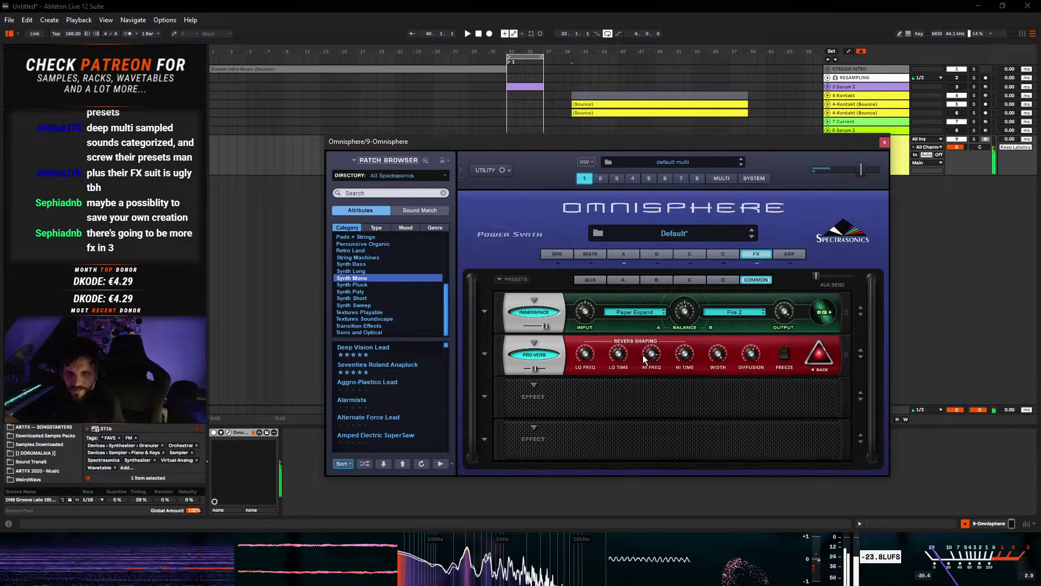
{"action": "left_click_drag", "start_coordinate": [753, 357], "coordinate": [757, 335]}
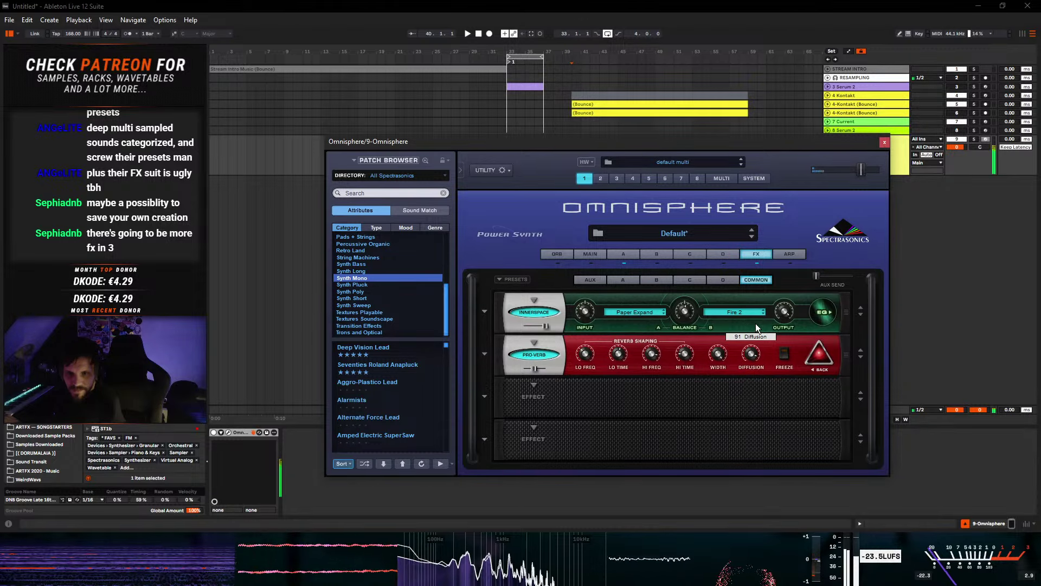
{"action": "left_click", "coordinate": [817, 357]}
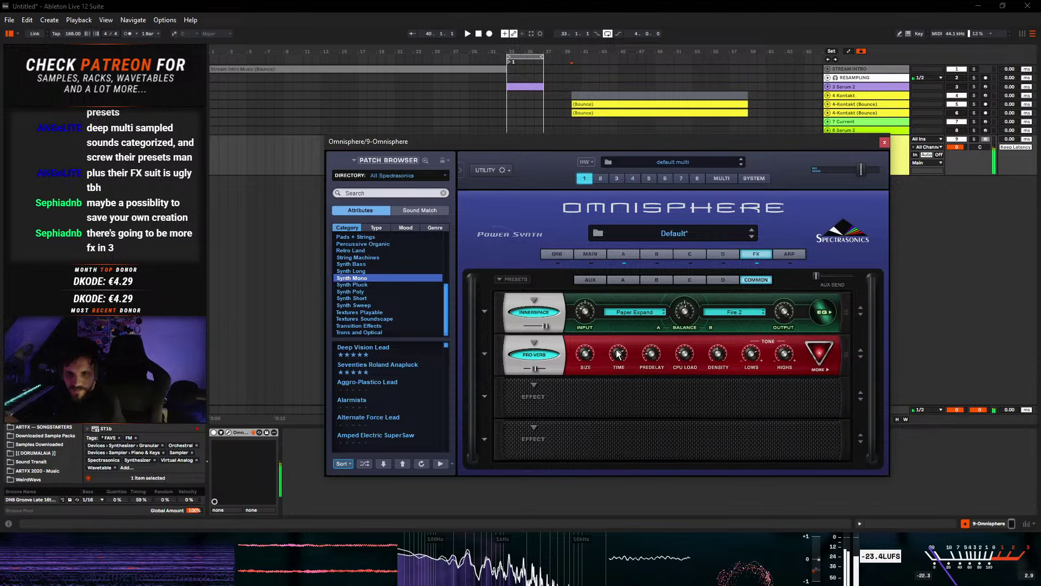
- Change Innerspace's sound A to the processed textural sound Bubblescape
{"action": "left_click", "coordinate": [653, 312]}
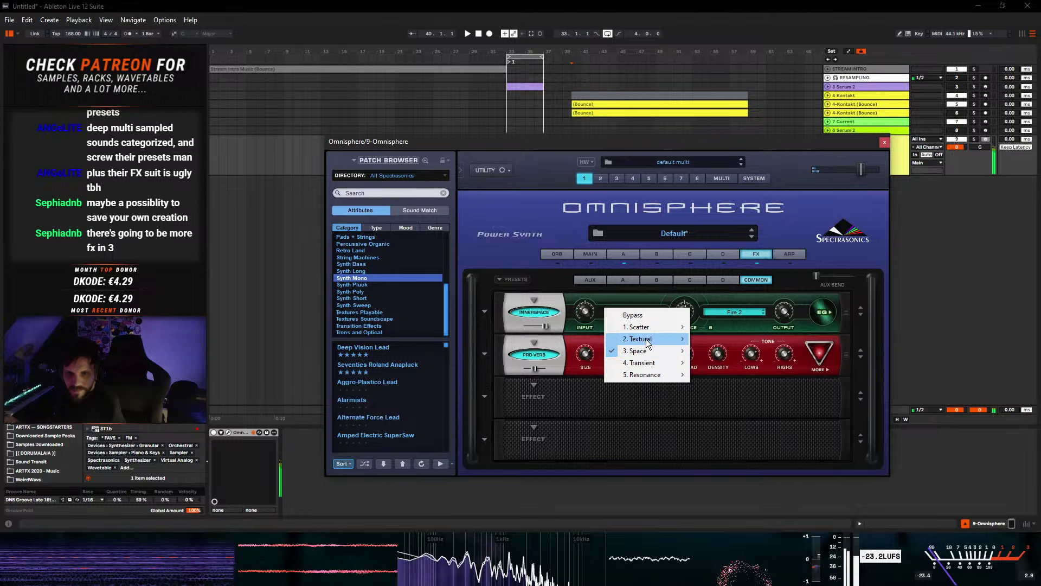
{"action": "mouse_move", "coordinate": [650, 339]}
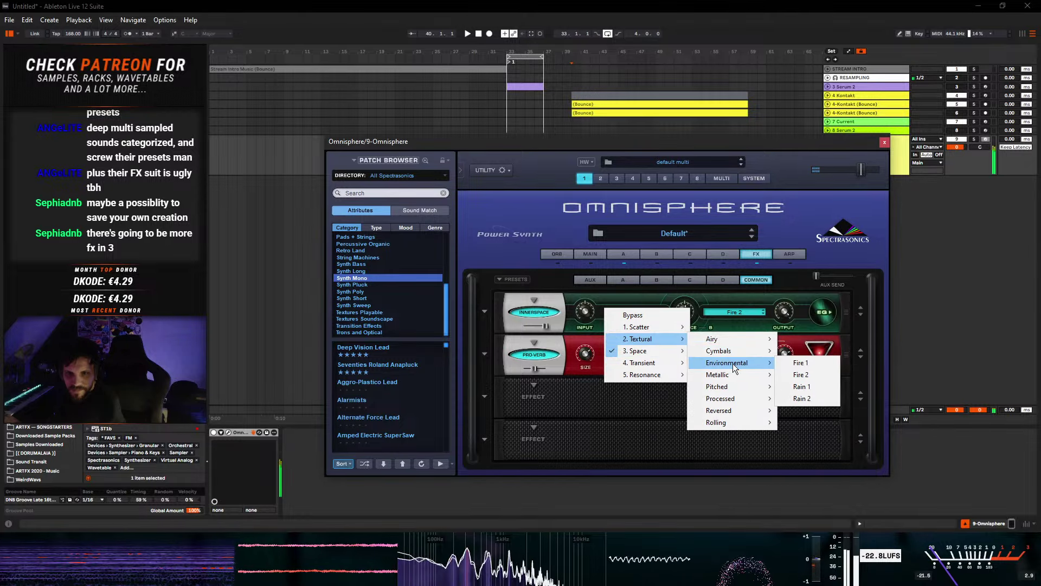
{"action": "mouse_move", "coordinate": [736, 400]}
{"action": "left_click", "coordinate": [797, 399]}
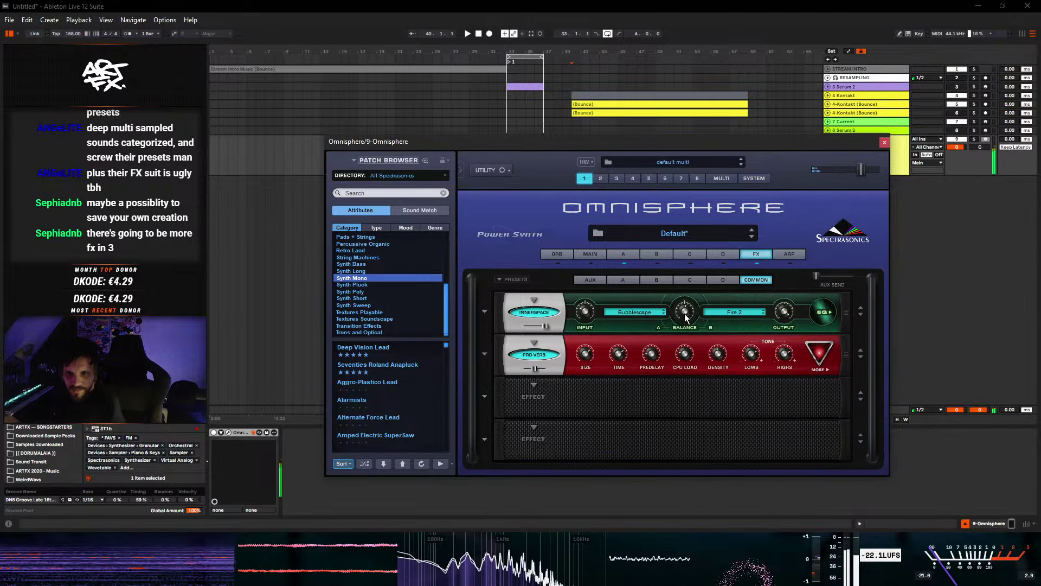
- Replace layer A's soundsource with the five-star synthesizer sound Prophet Pad a
{"action": "left_click", "coordinate": [624, 254]}
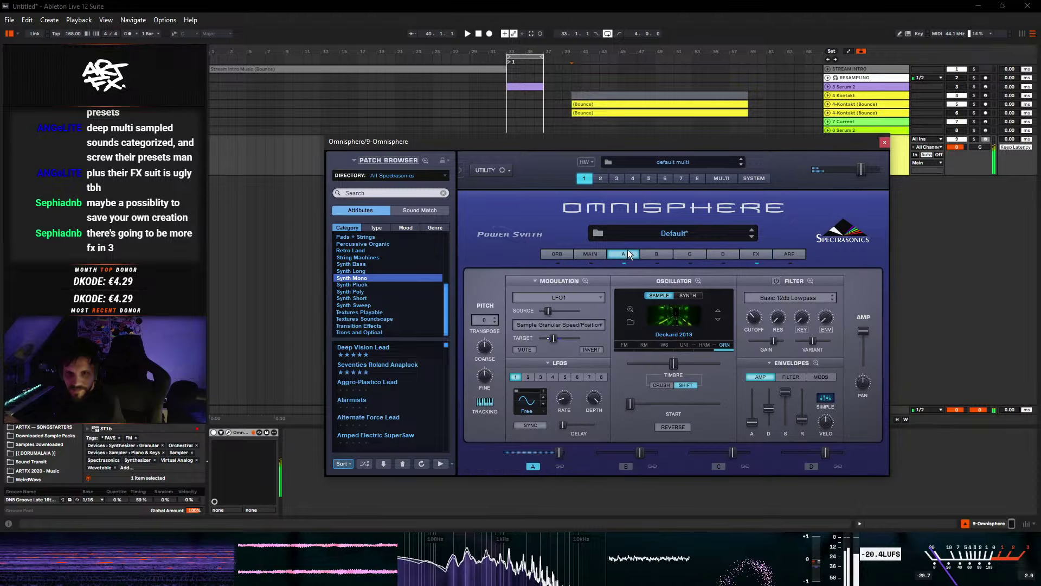
{"action": "left_click", "coordinate": [631, 323]}
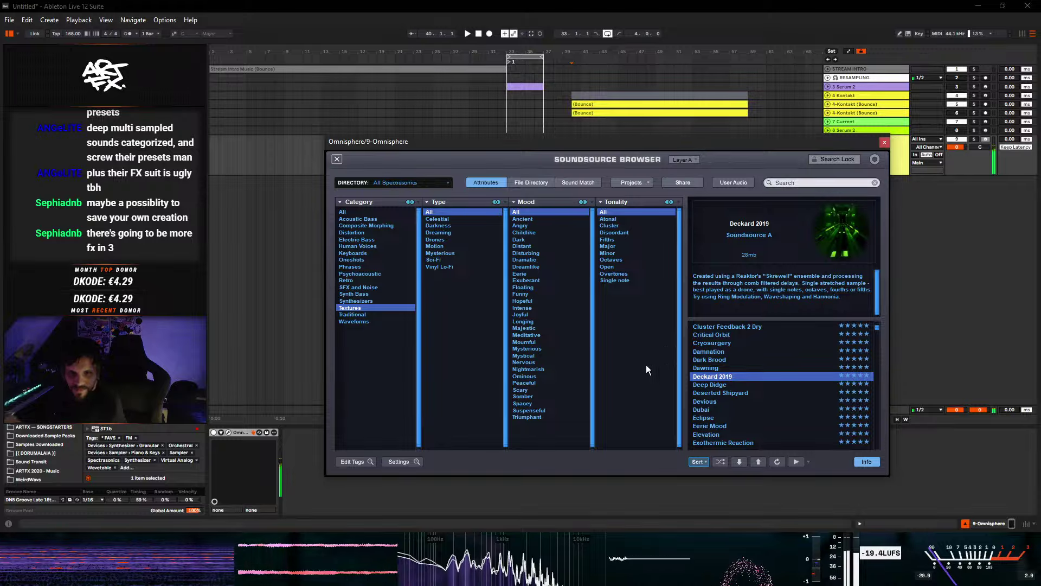
{"action": "left_click", "coordinate": [356, 301]}
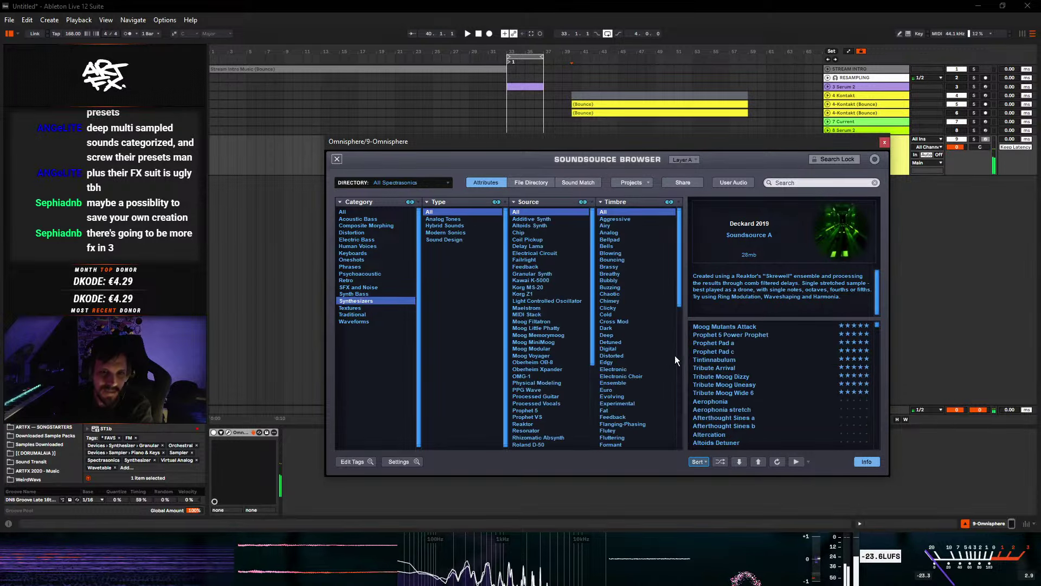
{"action": "left_click", "coordinate": [814, 344]}
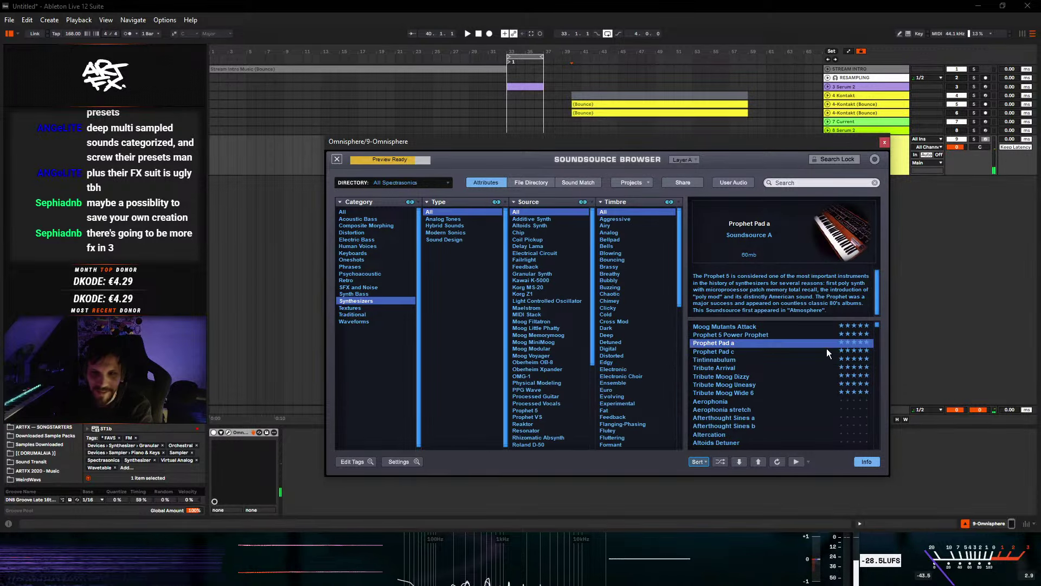
{"action": "left_click", "coordinate": [334, 159]}
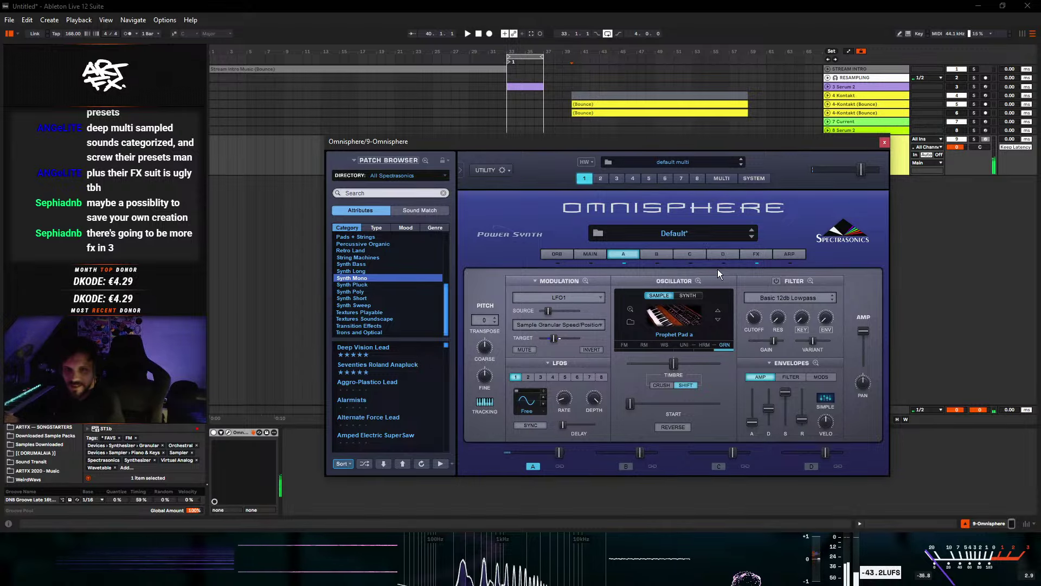
- Change Innerspace's sound A to the pitched textural sound Barkcello Random
{"action": "left_click", "coordinate": [755, 254]}
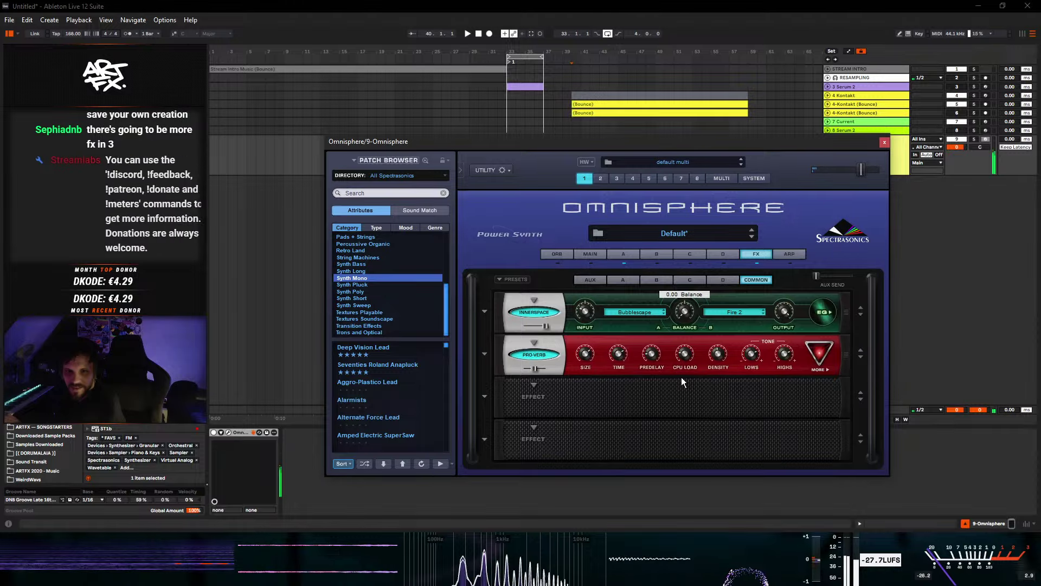
{"action": "left_click", "coordinate": [643, 317]}
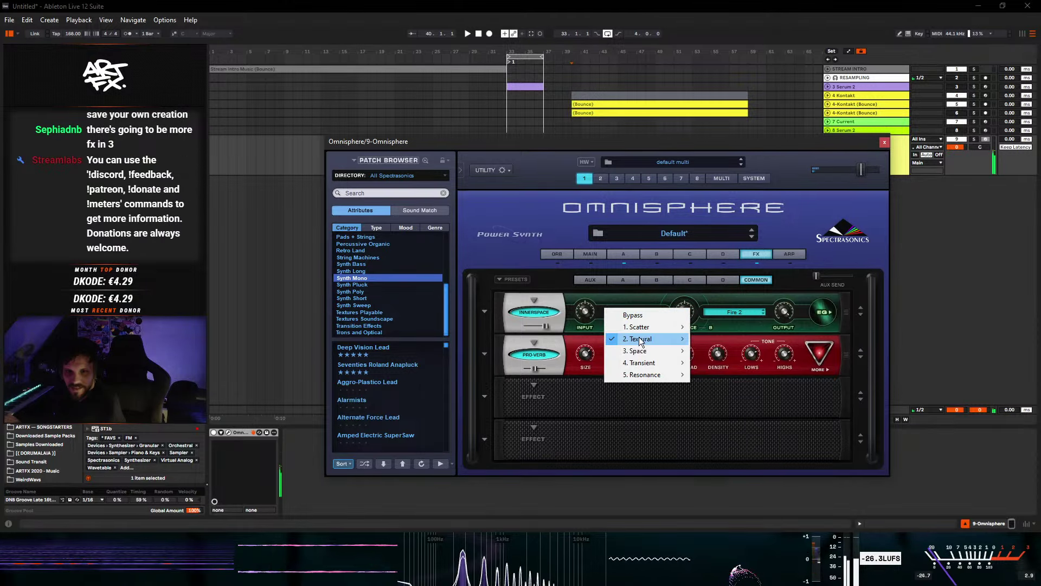
{"action": "mouse_move", "coordinate": [641, 340]}
{"action": "mouse_move", "coordinate": [725, 390]}
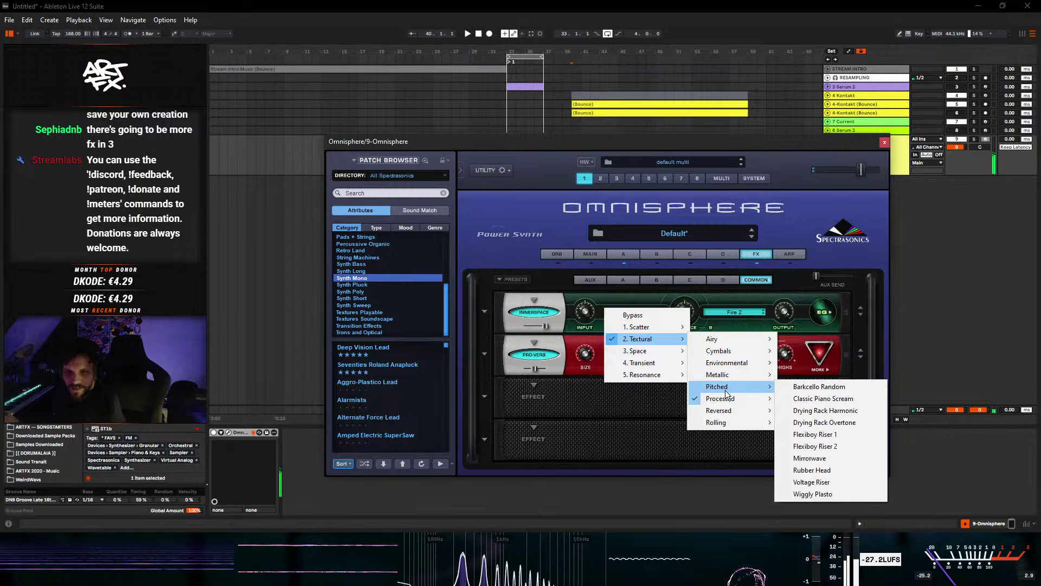
{"action": "left_click", "coordinate": [809, 388]}
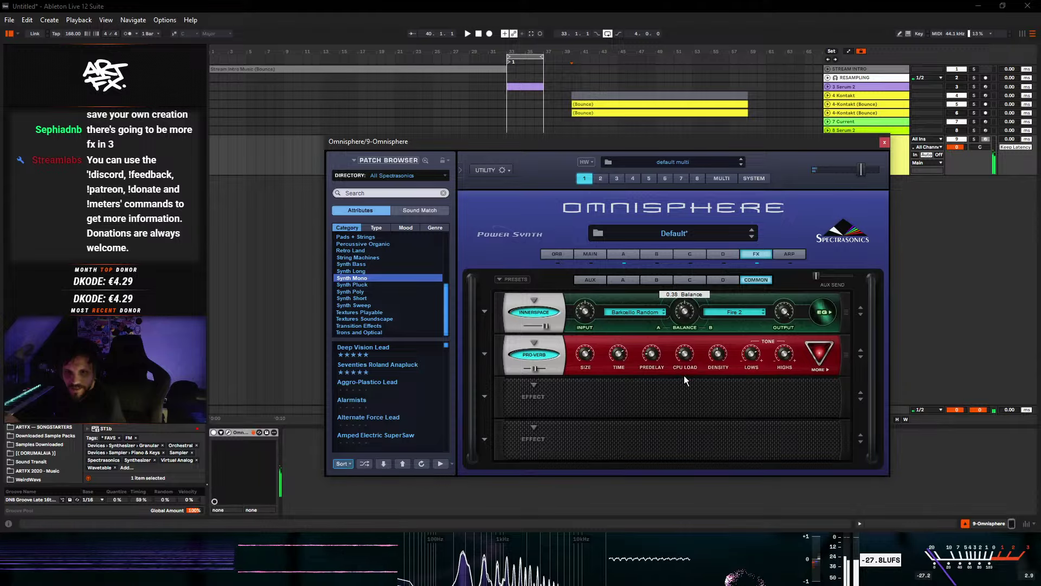
- Load the patch Axion from The Unfinished user directory and open its main page with the patch notes
{"action": "left_click_drag", "start_coordinate": [681, 415], "coordinate": [682, 364]}
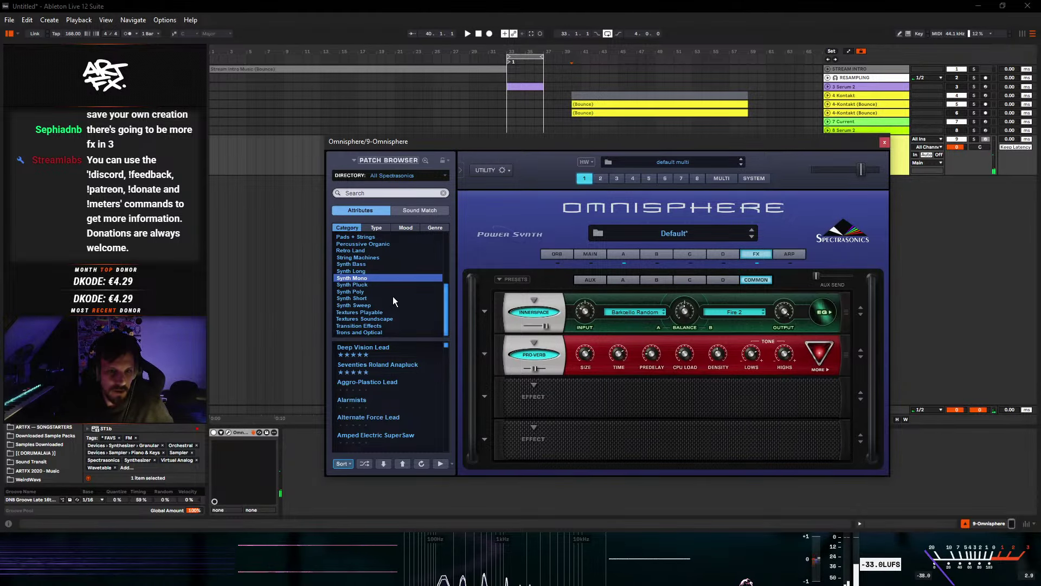
{"action": "scroll", "coordinate": [393, 296], "scroll_direction": "up", "scroll_amount": 5}
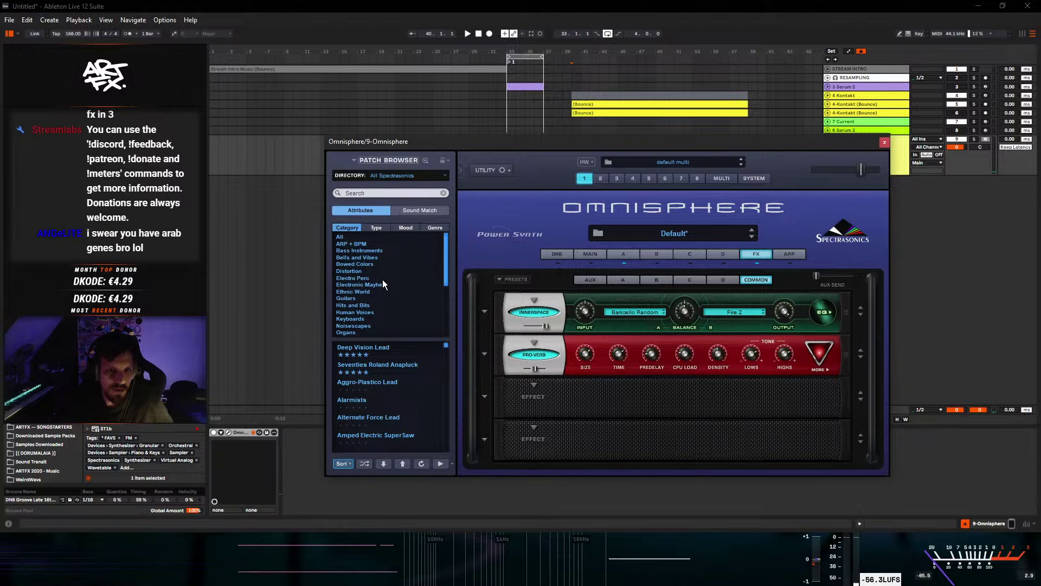
{"action": "scroll", "coordinate": [380, 281], "scroll_direction": "down", "scroll_amount": 2}
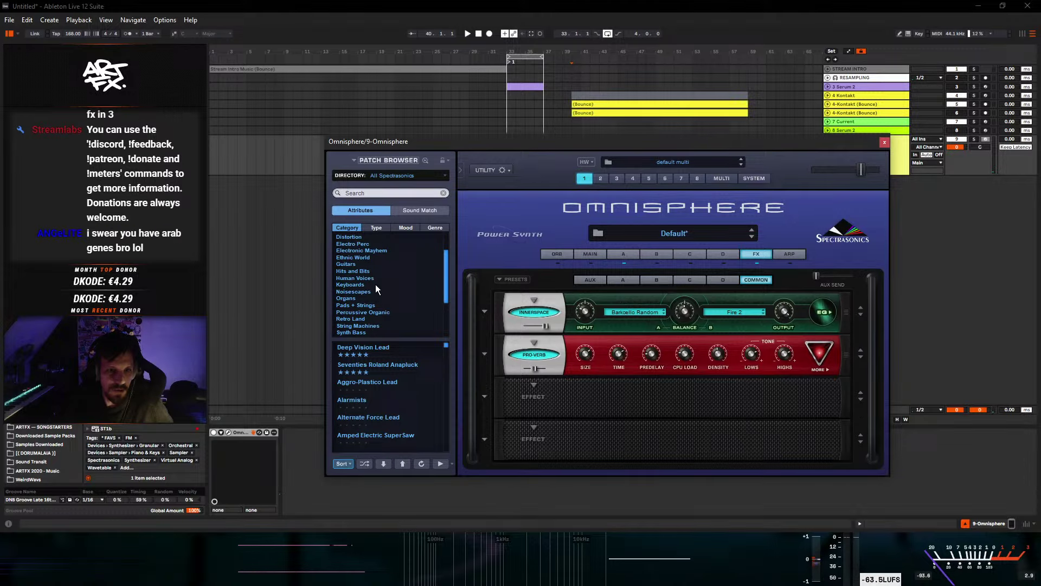
{"action": "left_click", "coordinate": [408, 176]}
{"action": "mouse_move", "coordinate": [406, 351]}
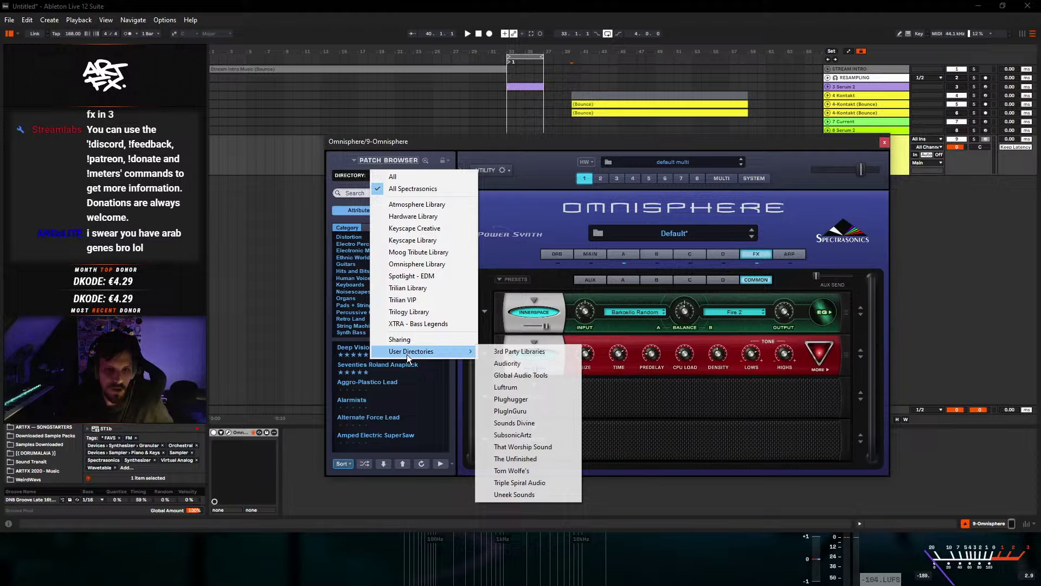
{"action": "left_click", "coordinate": [515, 461]}
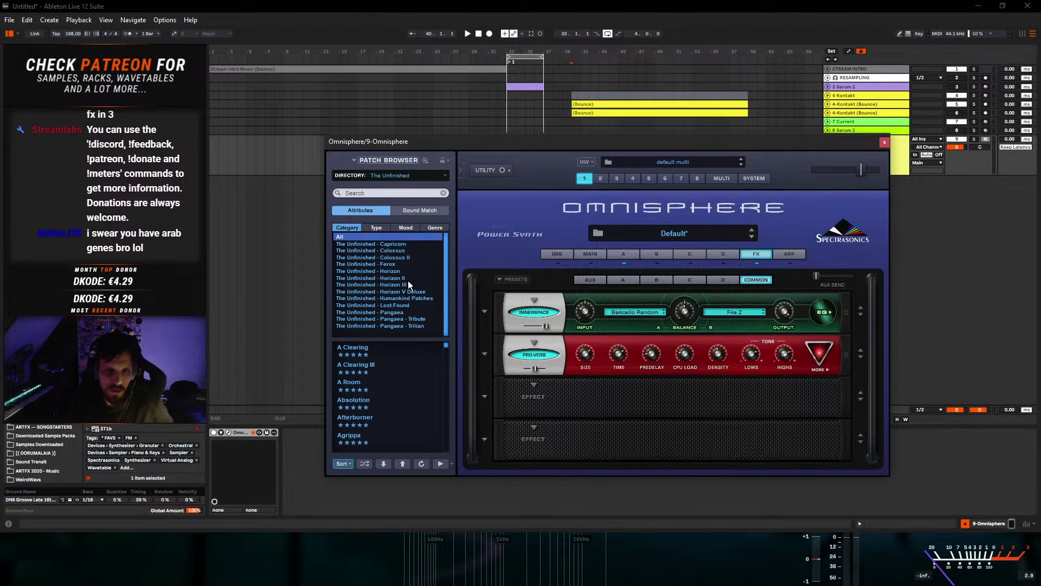
{"action": "scroll", "coordinate": [382, 386], "scroll_direction": "down", "scroll_amount": 3}
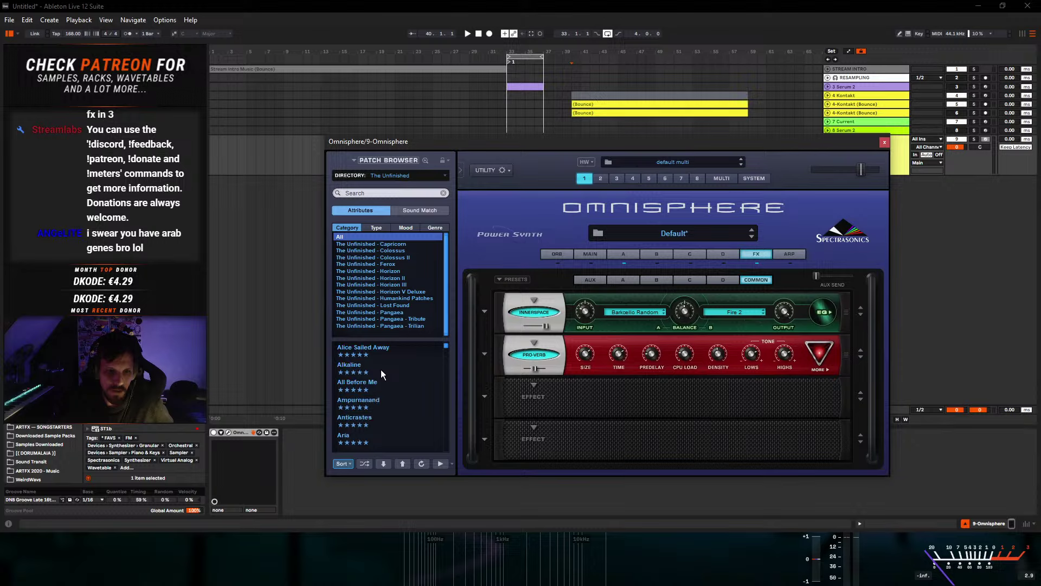
{"action": "left_click", "coordinate": [424, 387]}
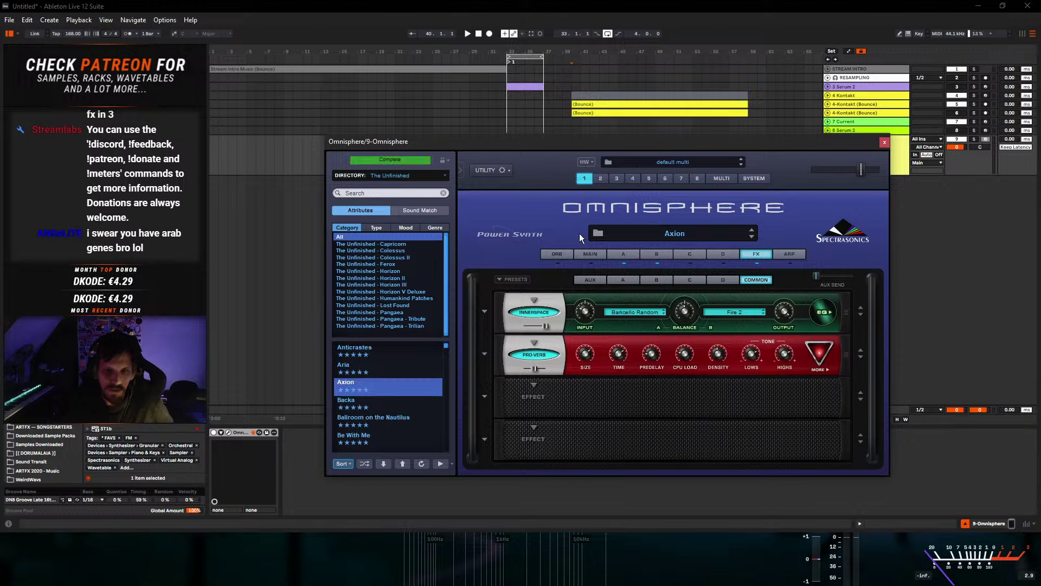
{"action": "left_click", "coordinate": [623, 254]}
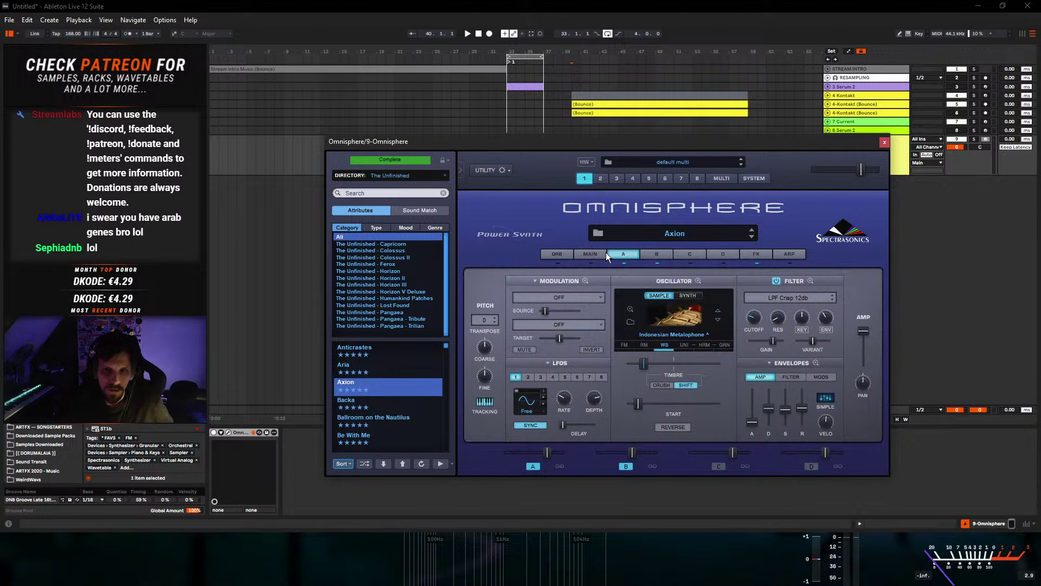
{"action": "left_click", "coordinate": [591, 254]}
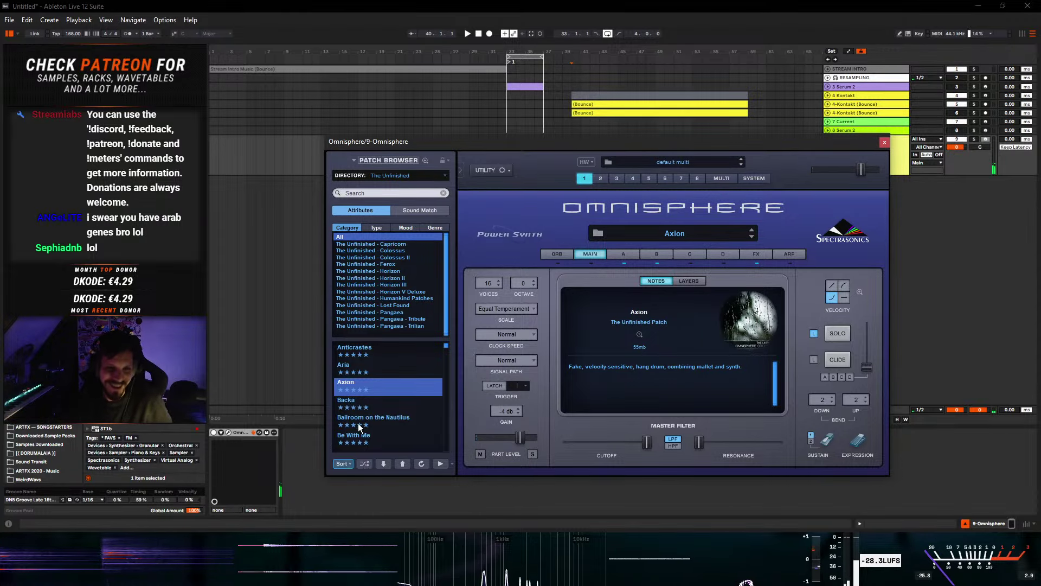
- Expand the patch browser to full size and switch its directory to All Spectrasonics
{"action": "scroll", "coordinate": [390, 406], "scroll_direction": "down", "scroll_amount": 5}
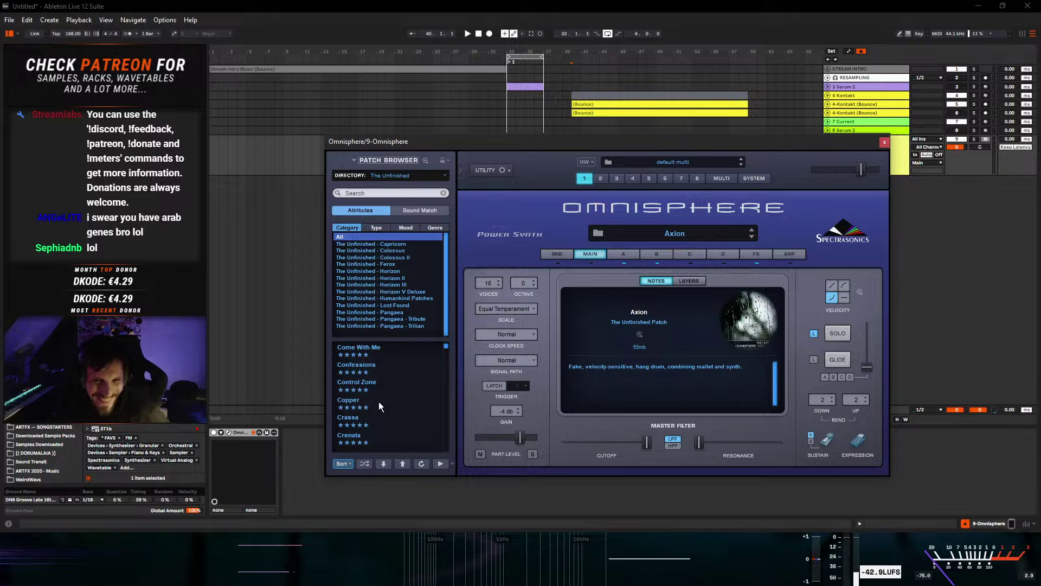
{"action": "left_click", "coordinate": [406, 175]}
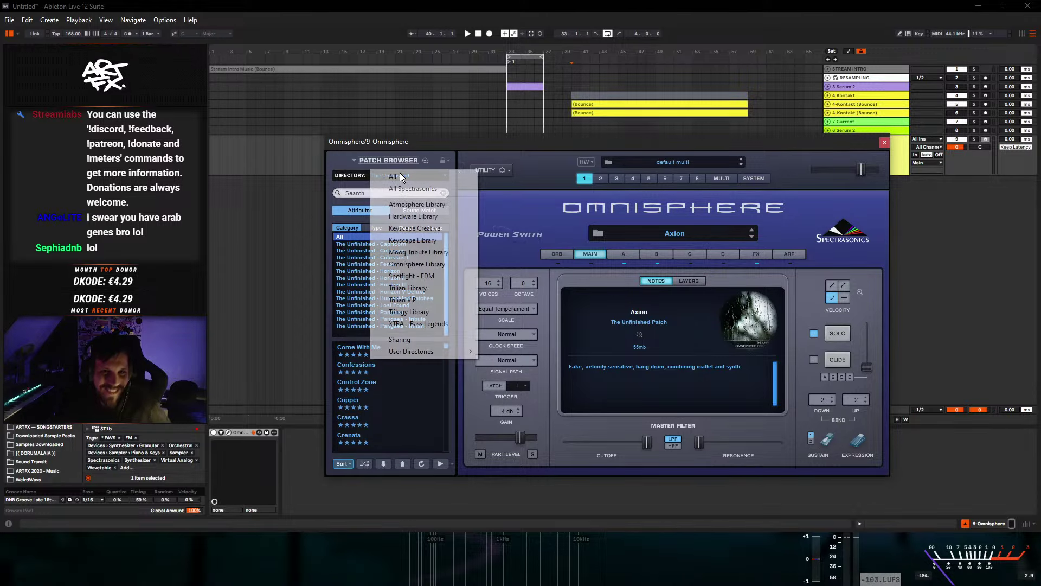
{"action": "mouse_move", "coordinate": [473, 354]}
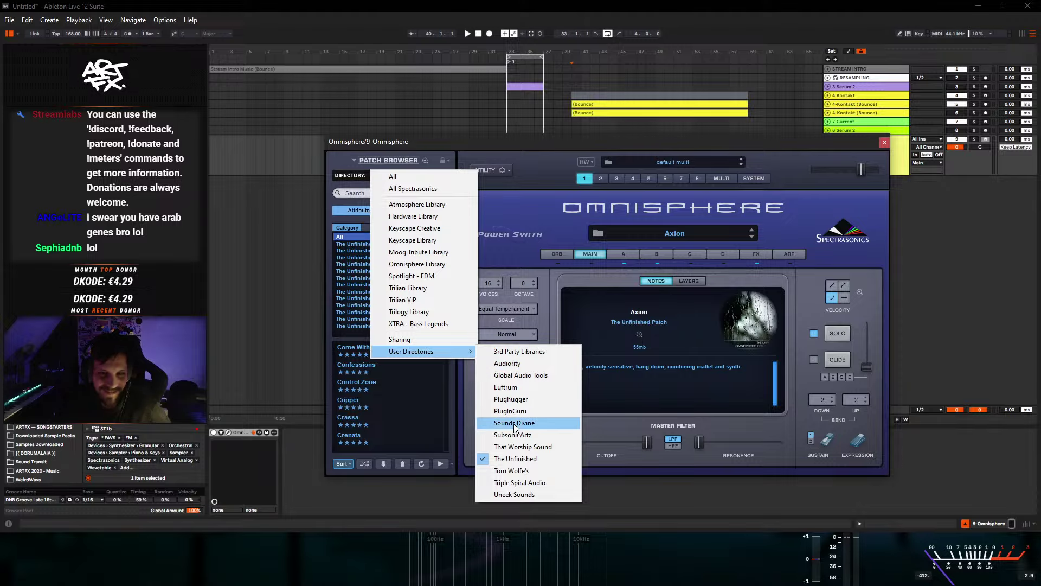
{"action": "left_click", "coordinate": [407, 158]}
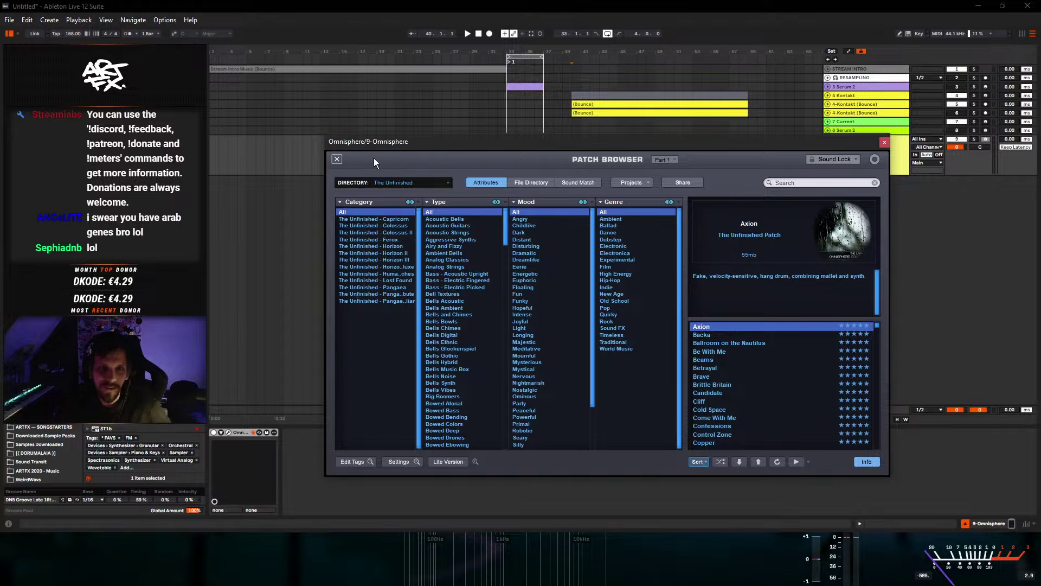
{"action": "left_click", "coordinate": [400, 183]}
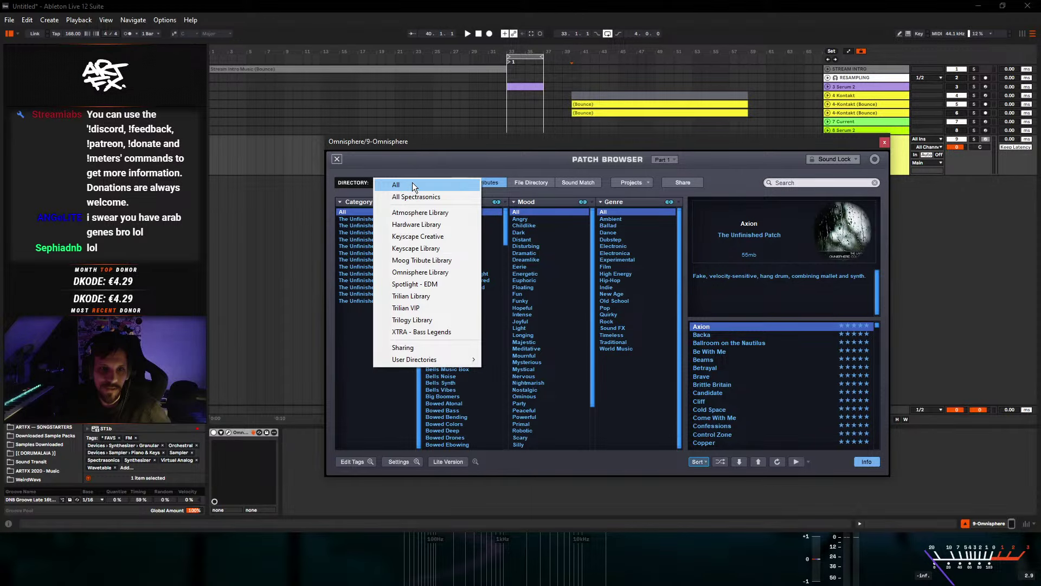
{"action": "left_click", "coordinate": [362, 163]}
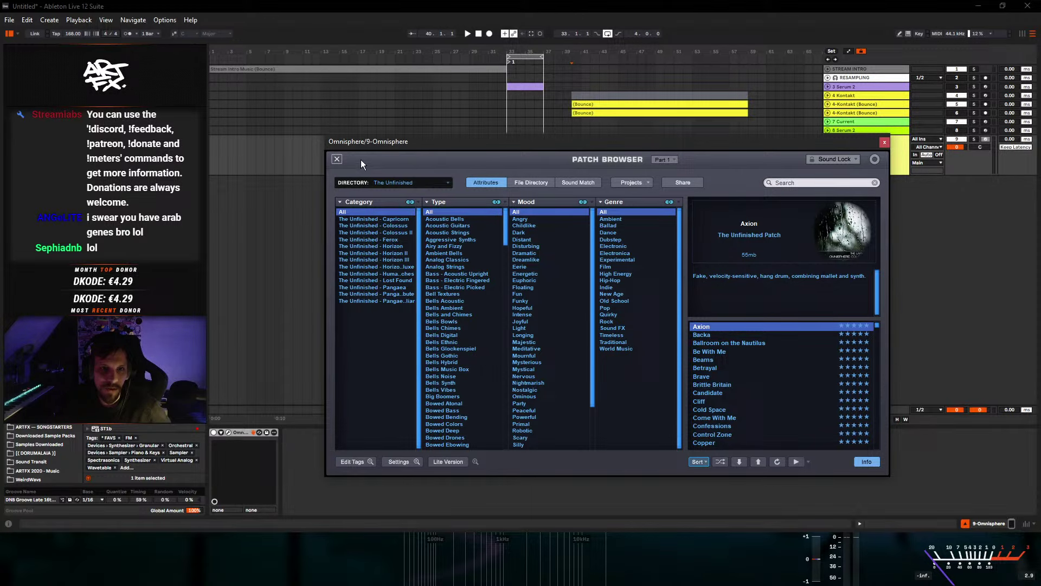
{"action": "left_click", "coordinate": [405, 179]}
{"action": "left_click", "coordinate": [408, 198]}
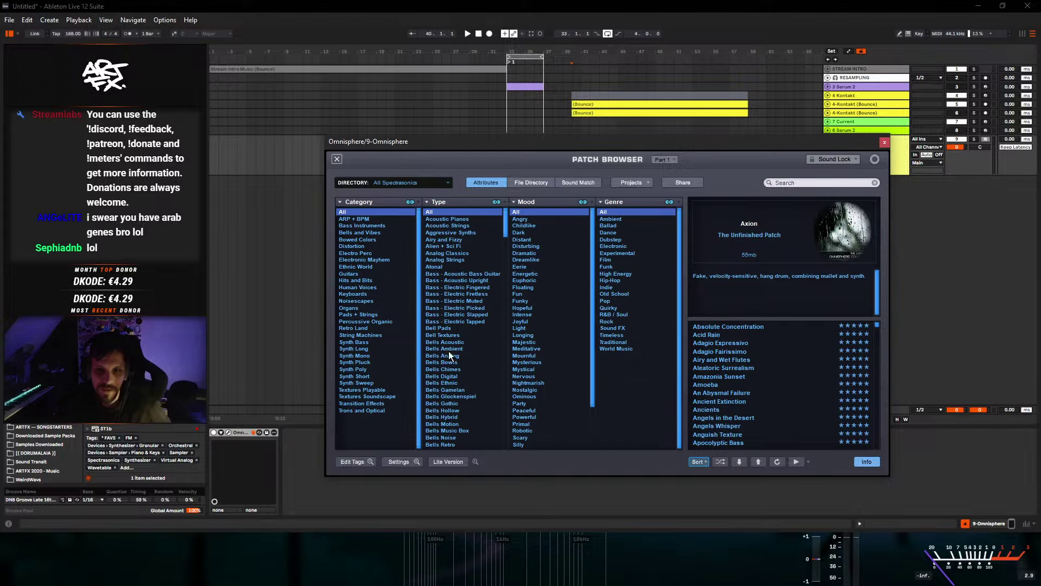
- Filter the patches to the Textures Soundscape category and load Deduks in Mourning
{"action": "left_click", "coordinate": [373, 396]}
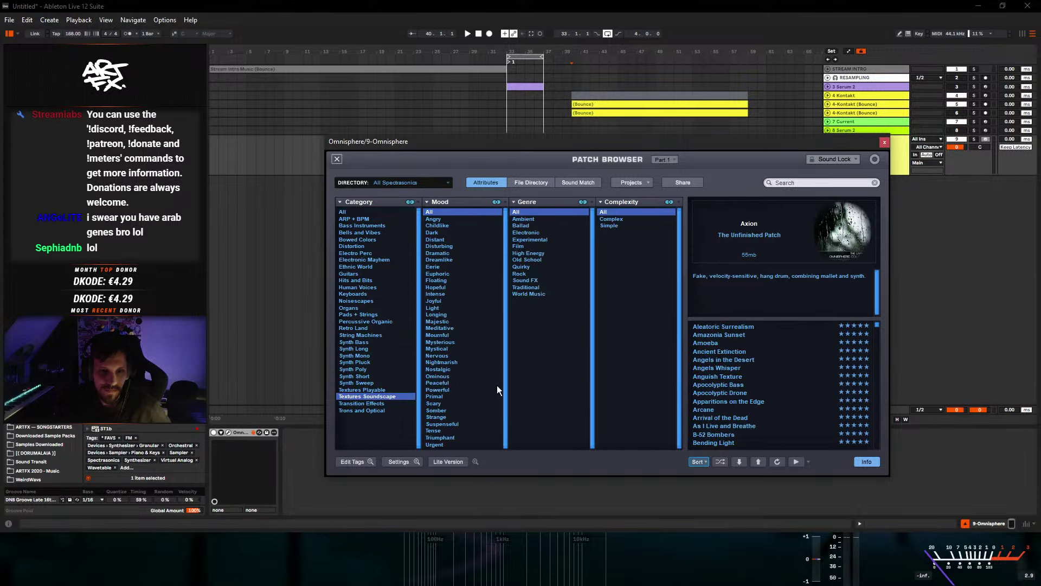
{"action": "scroll", "coordinate": [758, 374], "scroll_direction": "down", "scroll_amount": 4}
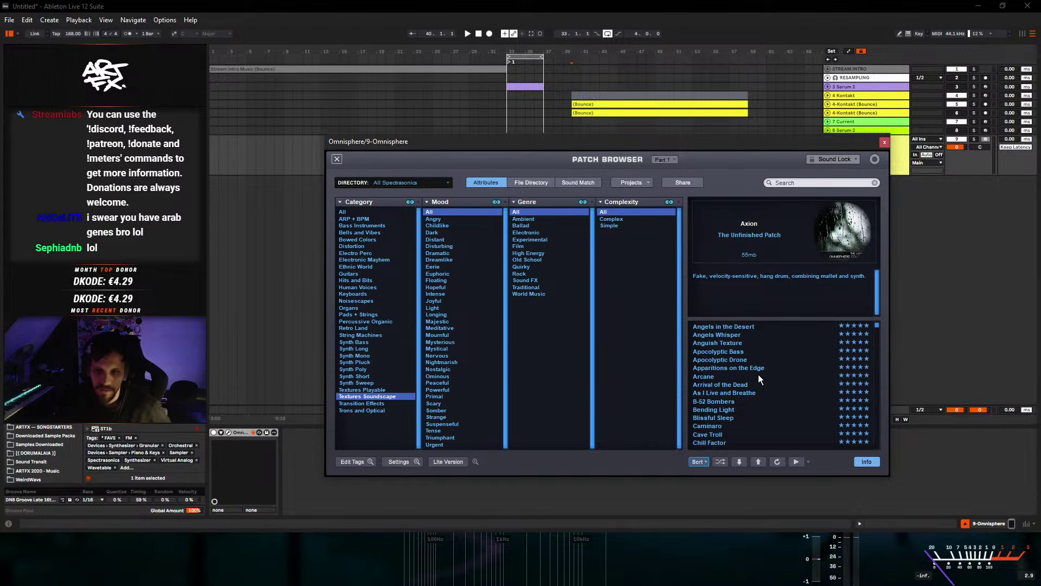
{"action": "scroll", "coordinate": [750, 371], "scroll_direction": "down", "scroll_amount": 5}
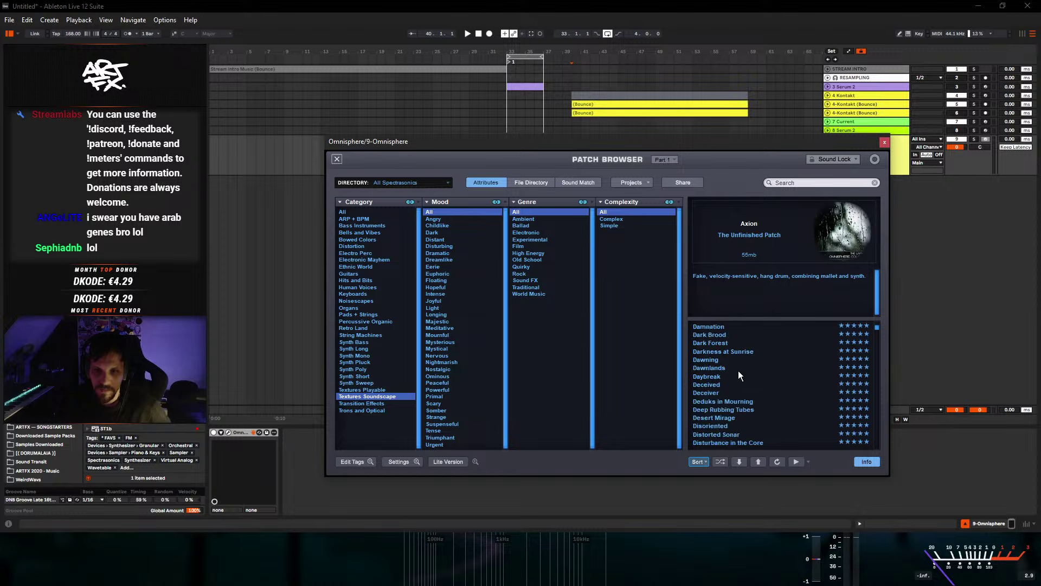
{"action": "left_click", "coordinate": [737, 353]}
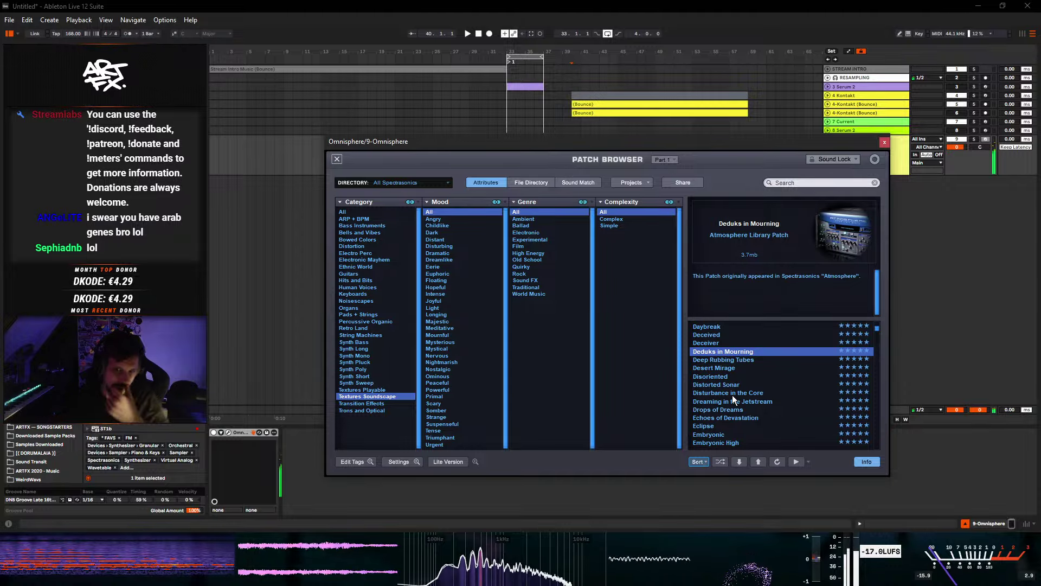
- Load the Textures Soundscape patch Ghosts in the Secret City 2
{"action": "scroll", "coordinate": [732, 396], "scroll_direction": "down", "scroll_amount": 2}
{"action": "scroll", "coordinate": [732, 397], "scroll_direction": "down", "scroll_amount": 3}
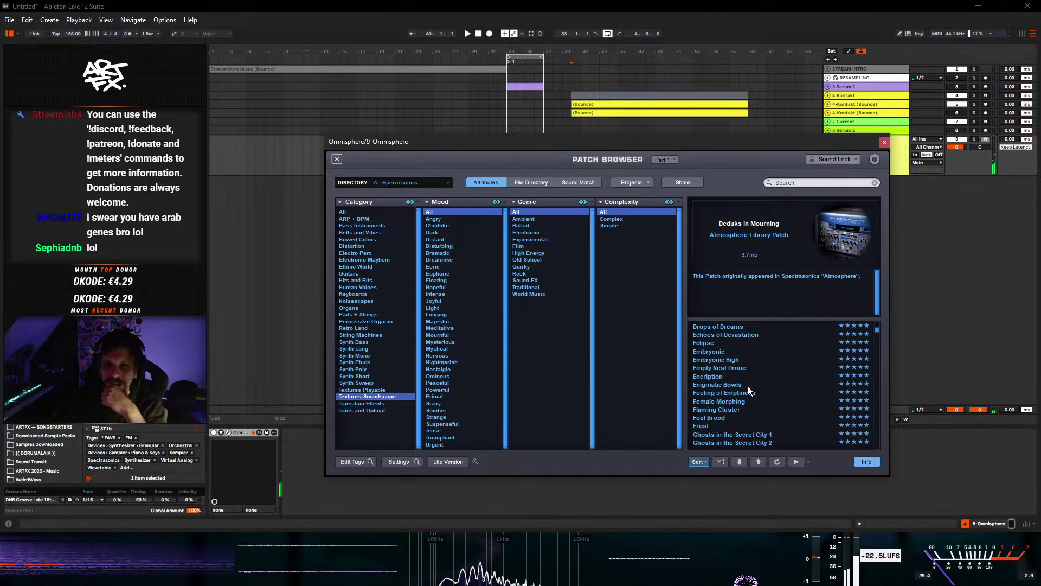
{"action": "left_click", "coordinate": [737, 393]}
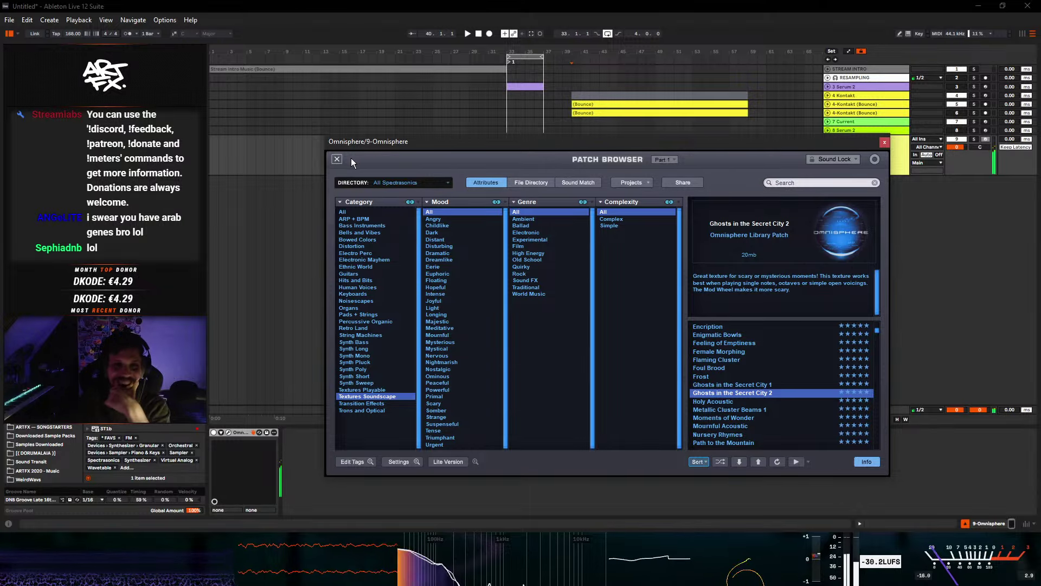
- Close the patch browser and the Omnisphere window, and delete the Omnisphere track
{"action": "left_click", "coordinate": [337, 158]}
{"action": "left_click", "coordinate": [884, 142]}
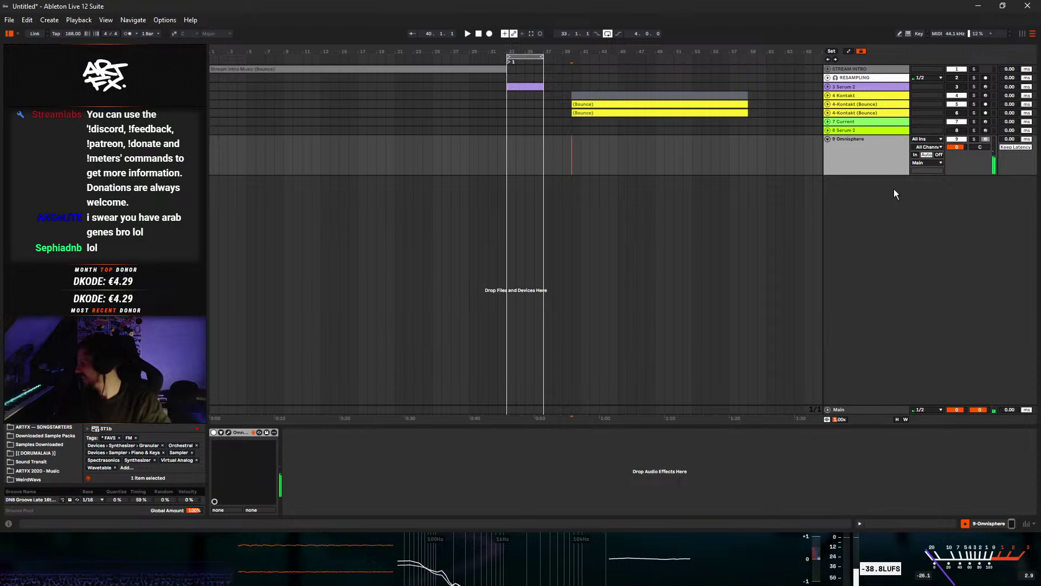
{"action": "key", "text": "Delete"}
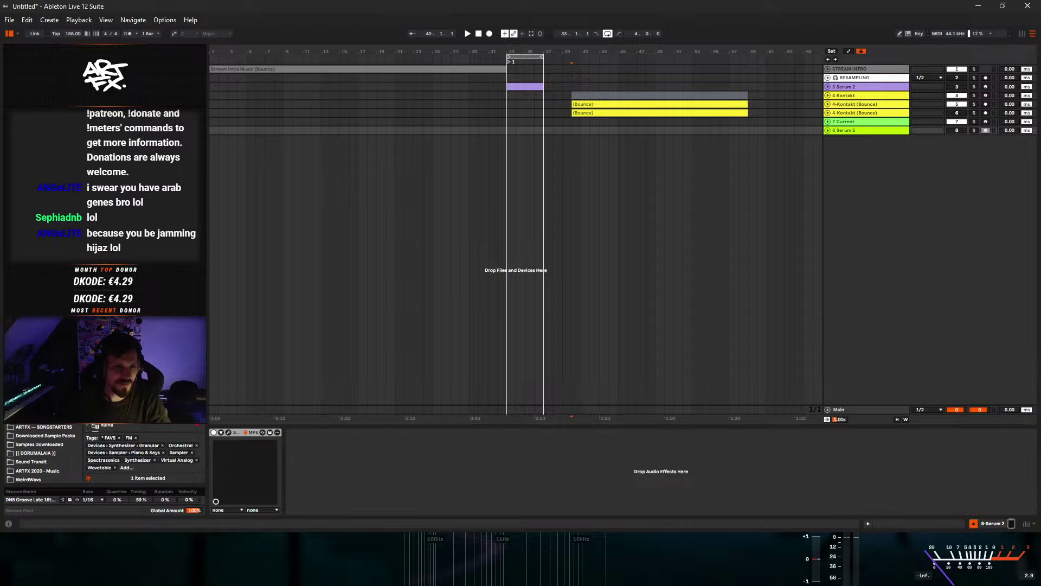
- Add Kontakt on a new track and expand its window to the full view with the library browser
{"action": "left_click_drag", "start_coordinate": [135, 412], "coordinate": [363, 209]}
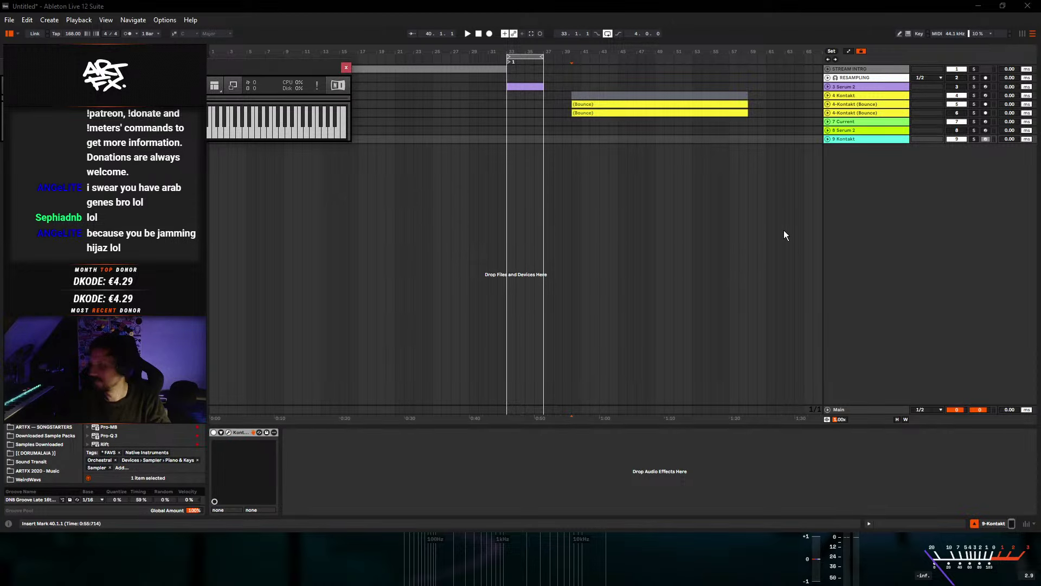
{"action": "left_click_drag", "start_coordinate": [295, 64], "coordinate": [707, 186]}
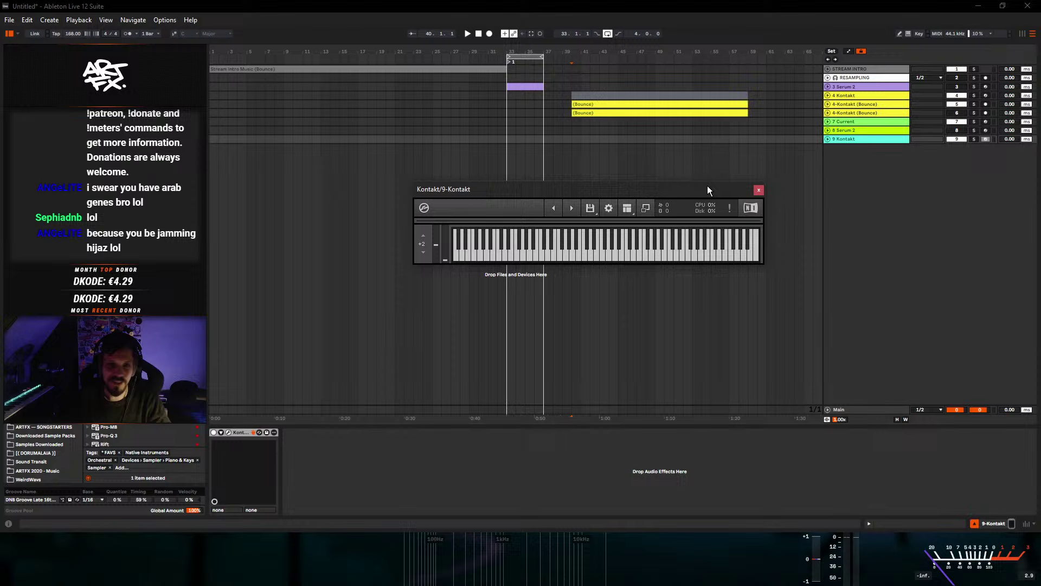
{"action": "left_click", "coordinate": [646, 208]}
{"action": "left_click_drag", "start_coordinate": [594, 189], "coordinate": [577, 115]}
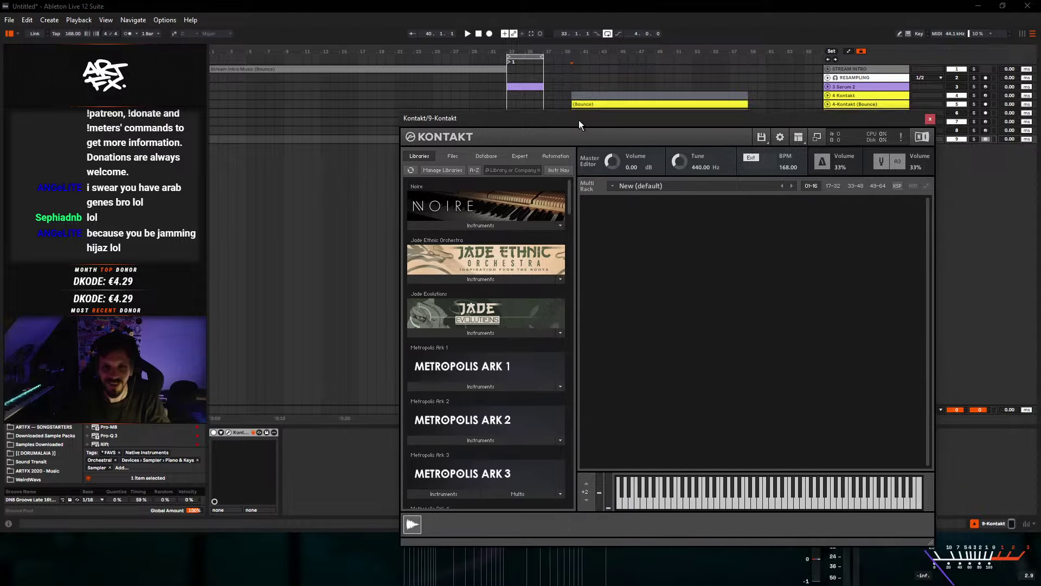
- Load the instrument a - ELDR CLAS - Main Techniques from the Albion Solstice library
{"action": "scroll", "coordinate": [483, 363], "scroll_direction": "down", "scroll_amount": 5}
{"action": "scroll", "coordinate": [484, 342], "scroll_direction": "down", "scroll_amount": 12}
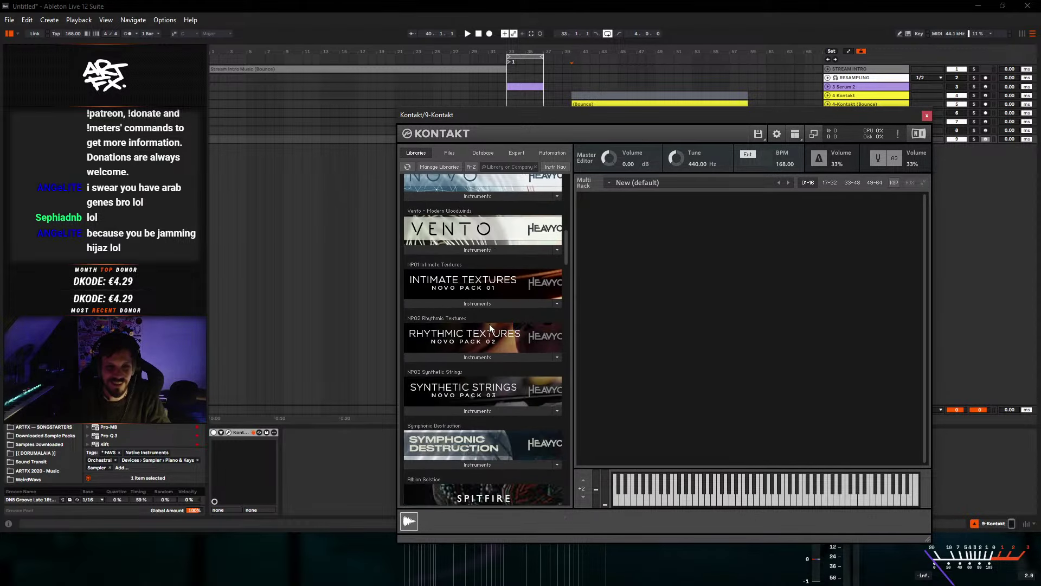
{"action": "scroll", "coordinate": [489, 324], "scroll_direction": "down", "scroll_amount": 5}
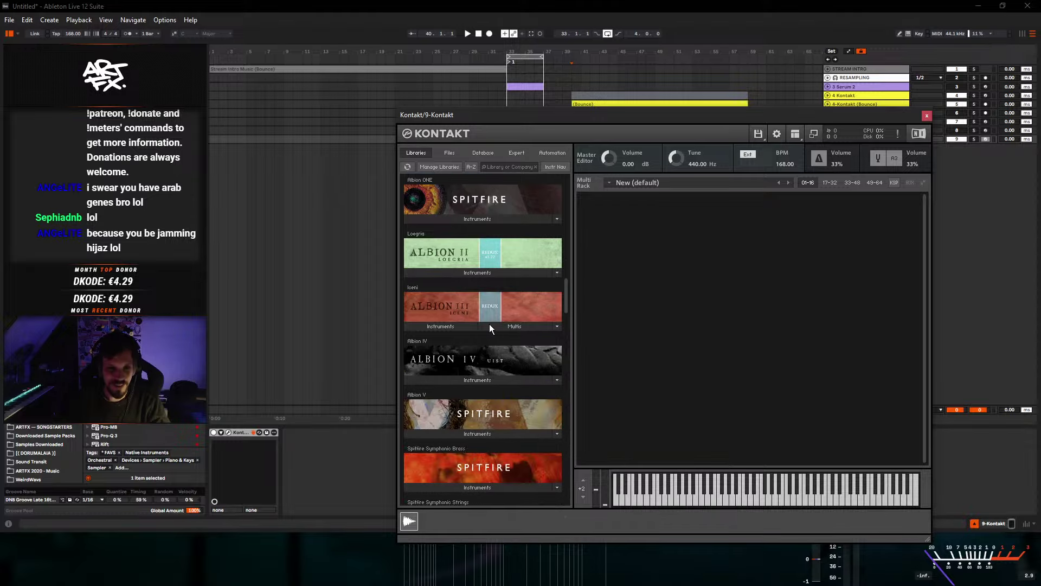
{"action": "left_click_drag", "start_coordinate": [567, 301], "coordinate": [569, 266]}
{"action": "left_click", "coordinate": [477, 417]}
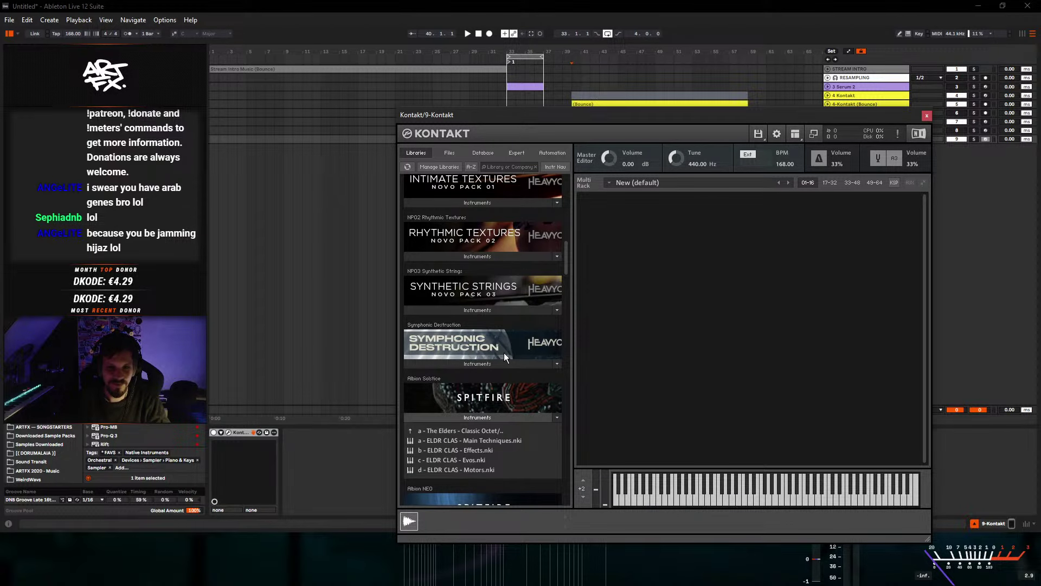
{"action": "left_click", "coordinate": [470, 440]}
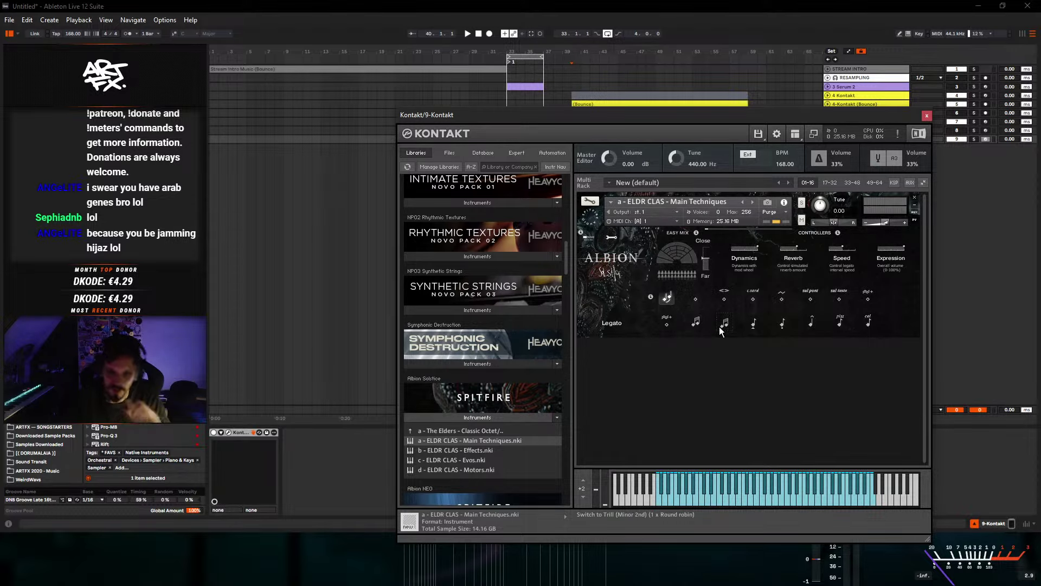
- Try the Sul Pont articulation on the Albion Solstice instrument and switch it to Long Hairpin
{"action": "left_click", "coordinate": [811, 299]}
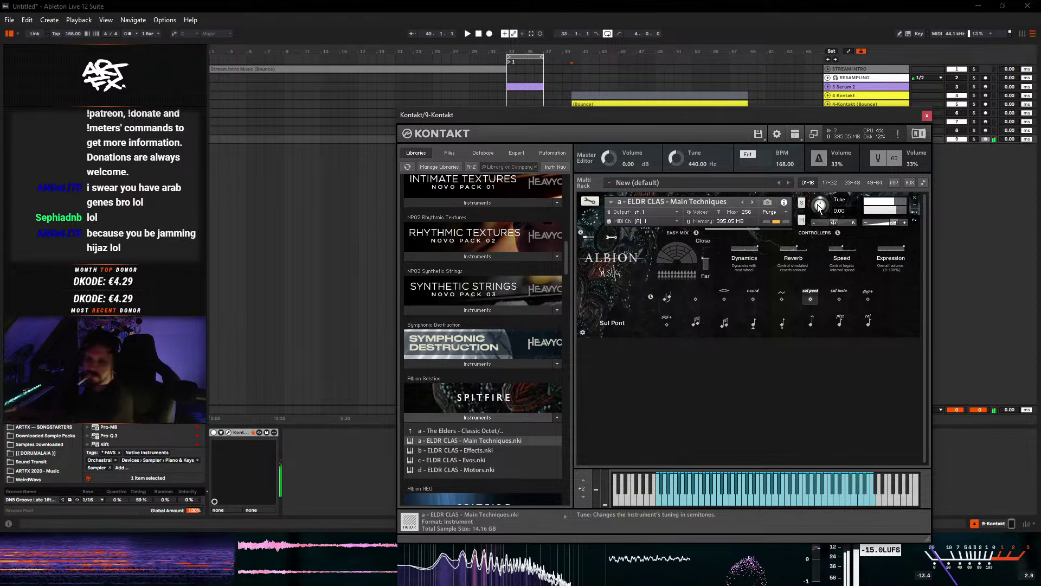
{"action": "left_click", "coordinate": [724, 298]}
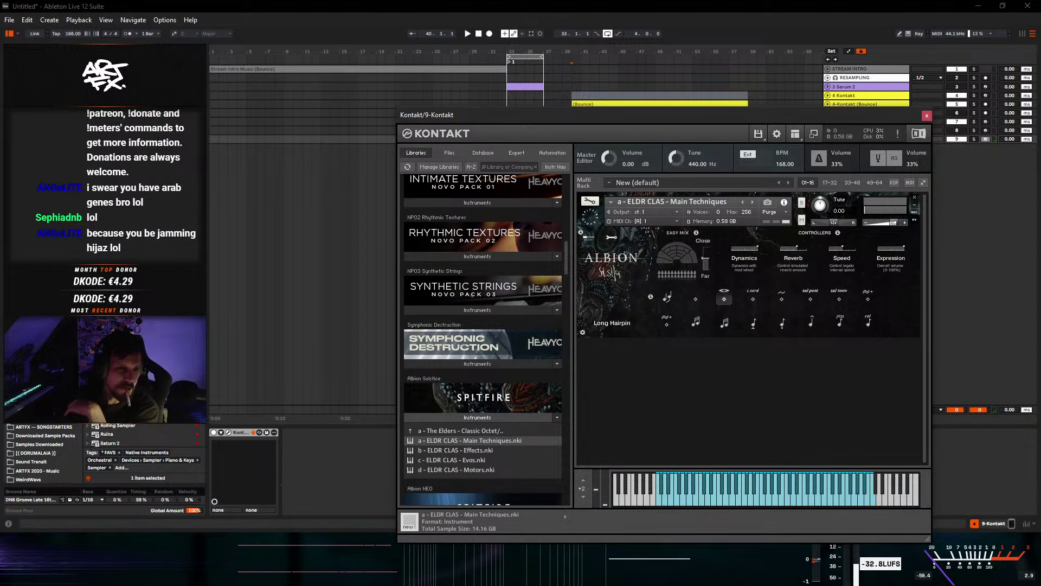
- Add ValhallaVintageVerb after Kontakt in the track's device chain
{"action": "scroll", "coordinate": [126, 422], "scroll_direction": "down", "scroll_amount": 5}
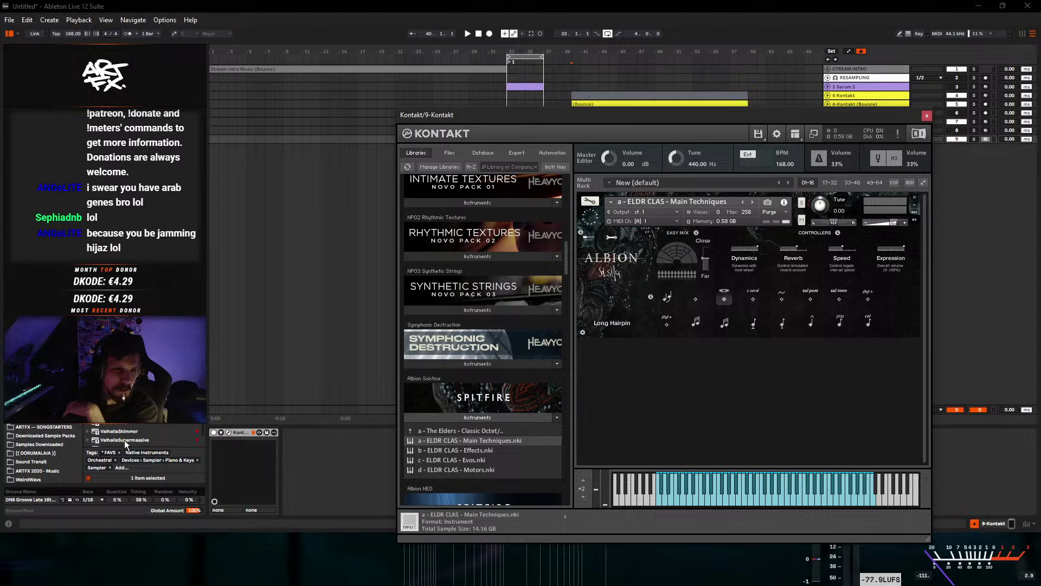
{"action": "scroll", "coordinate": [123, 439], "scroll_direction": "down", "scroll_amount": 1}
{"action": "left_click_drag", "start_coordinate": [122, 431], "coordinate": [344, 459]}
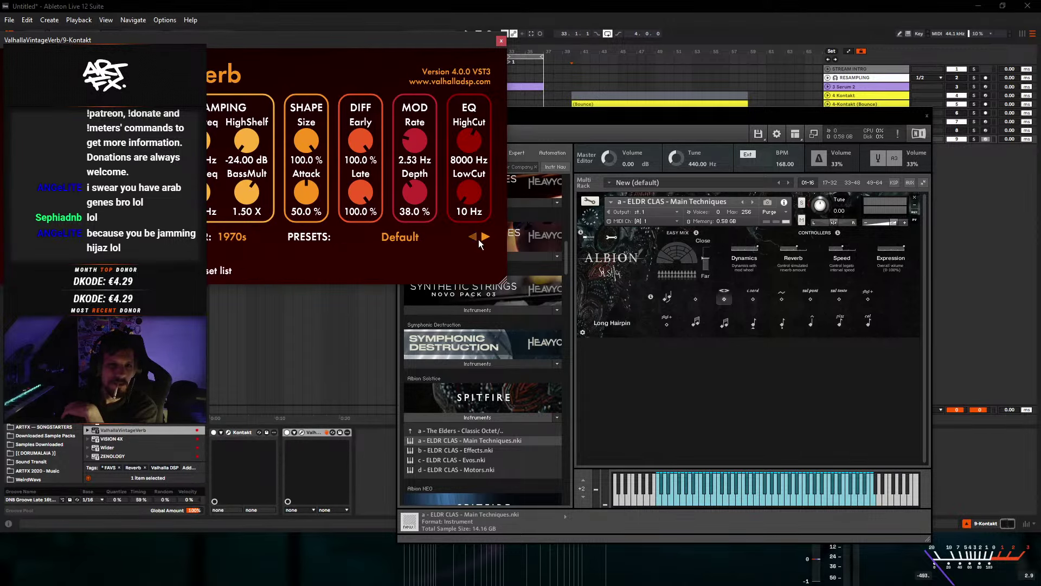
- Load the St Pauls Cathedral preset in ValhallaVintageVerb, then close the Kontakt and reverb windows
{"action": "left_click", "coordinate": [415, 237]}
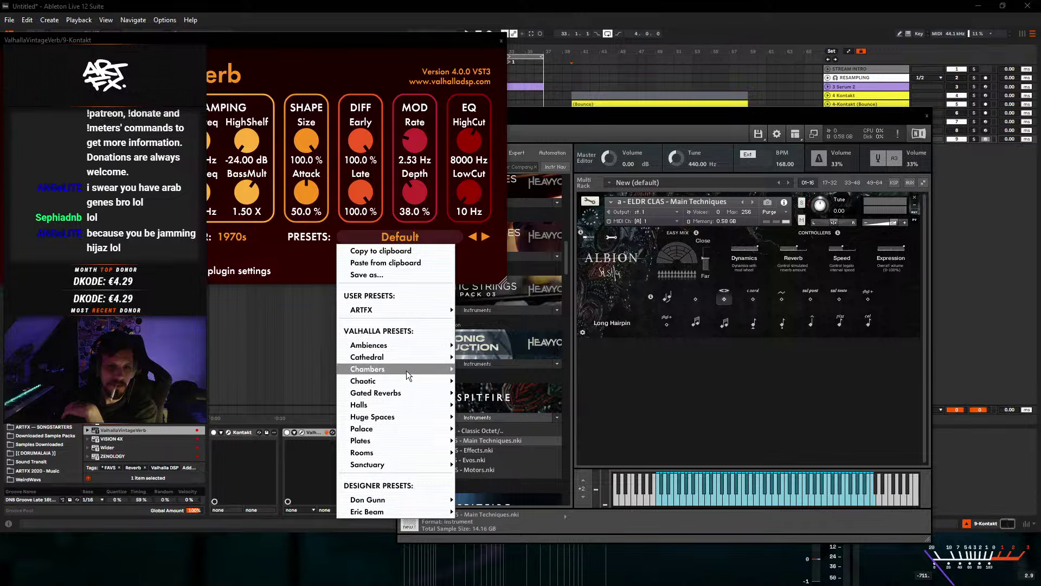
{"action": "mouse_move", "coordinate": [402, 360]}
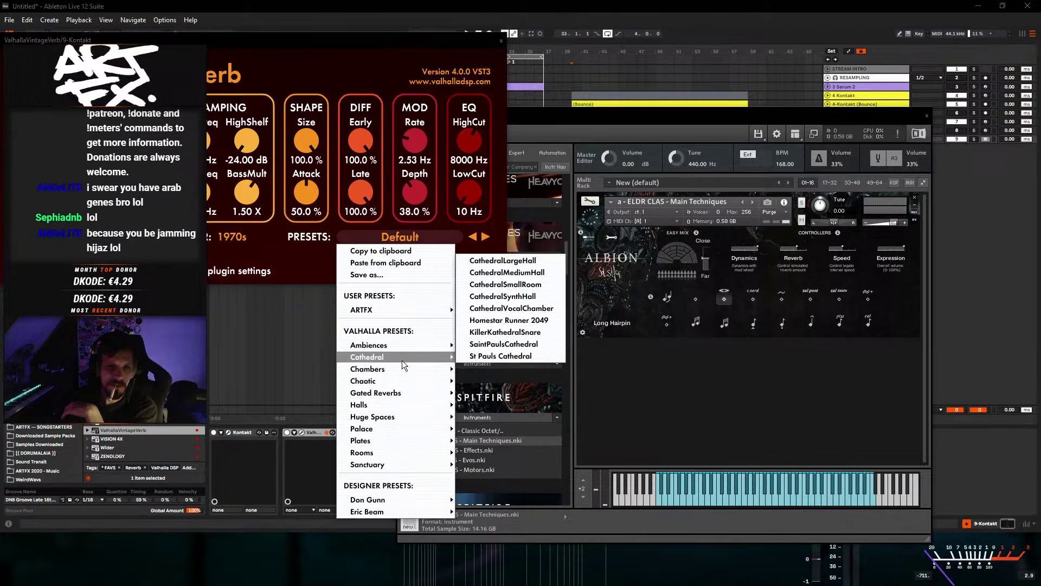
{"action": "left_click", "coordinate": [500, 357]}
{"action": "left_click_drag", "start_coordinate": [398, 56], "coordinate": [866, 205]}
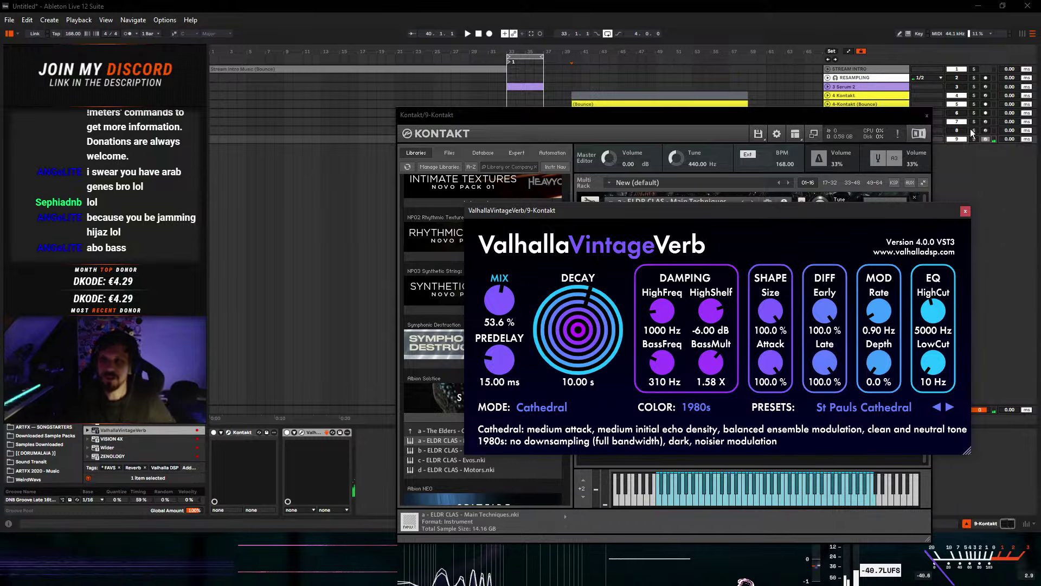
{"action": "left_click", "coordinate": [926, 115]}
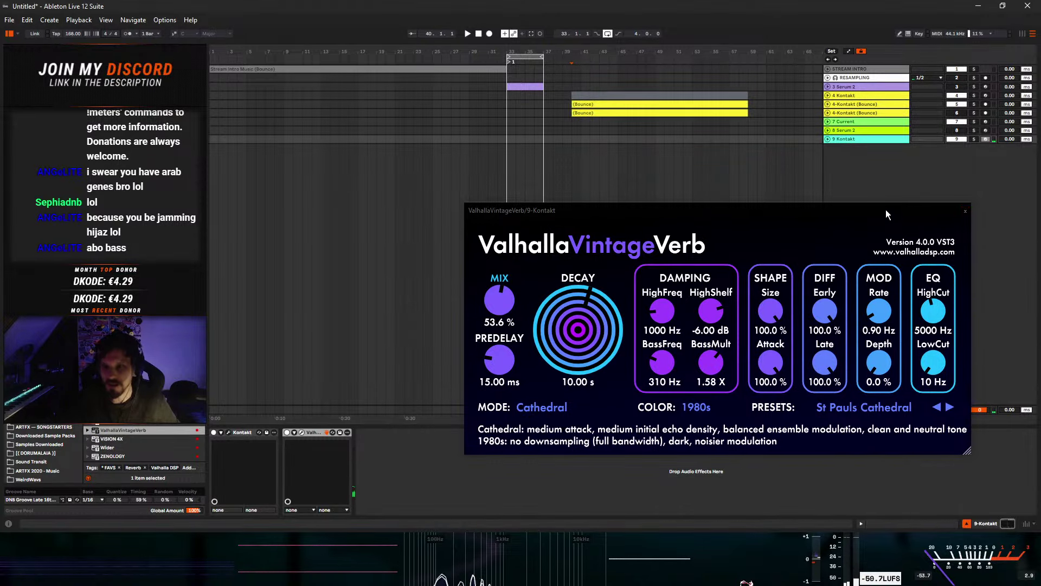
{"action": "left_click_drag", "start_coordinate": [886, 213], "coordinate": [872, 196]}
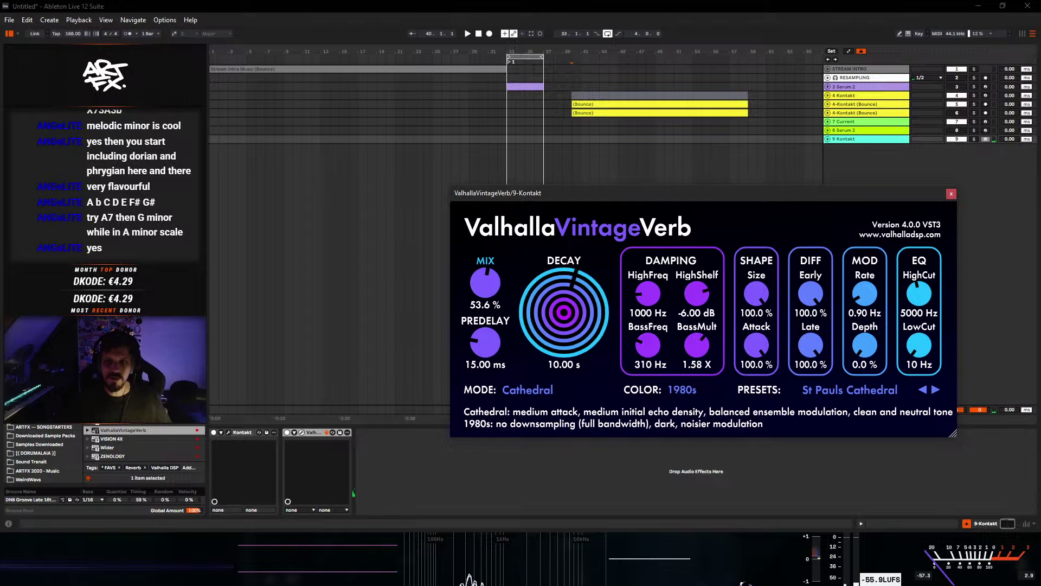
{"action": "left_click", "coordinate": [952, 194]}
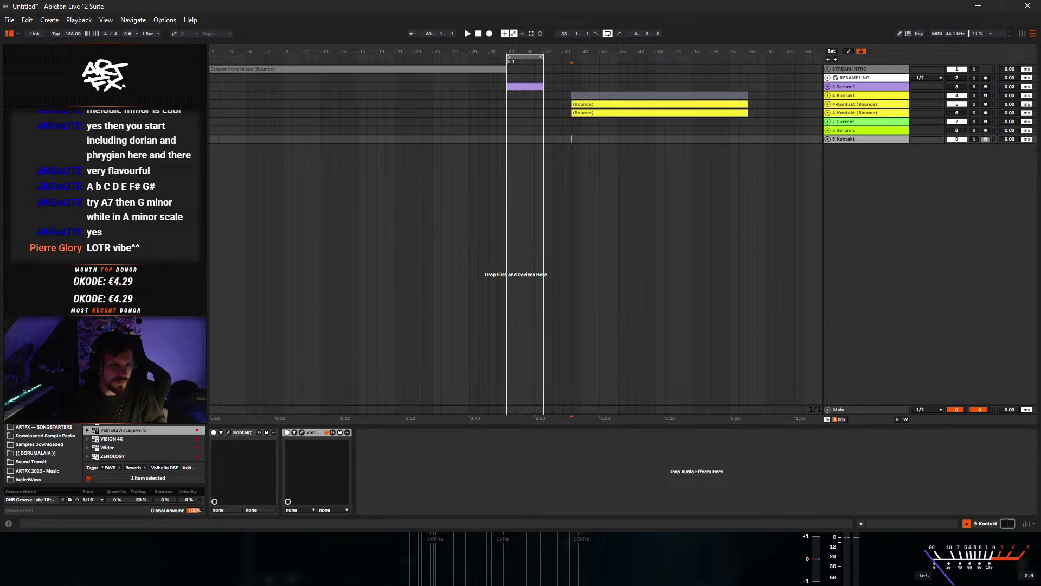
- Load the NOIRE CFX Grand piano on a new track and adjust the NOIRE Pure instrument's volume in Kontakt
{"action": "scroll", "coordinate": [144, 450], "scroll_direction": "down", "scroll_amount": 3}
{"action": "scroll", "coordinate": [144, 450], "scroll_direction": "up", "scroll_amount": 3}
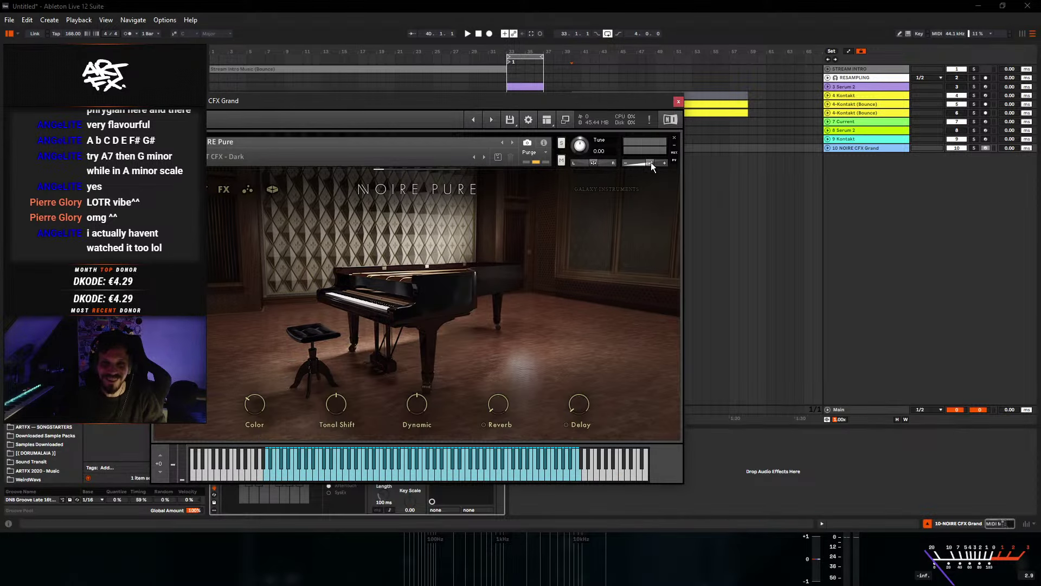
{"action": "left_click_drag", "start_coordinate": [718, 88], "coordinate": [842, 58]}
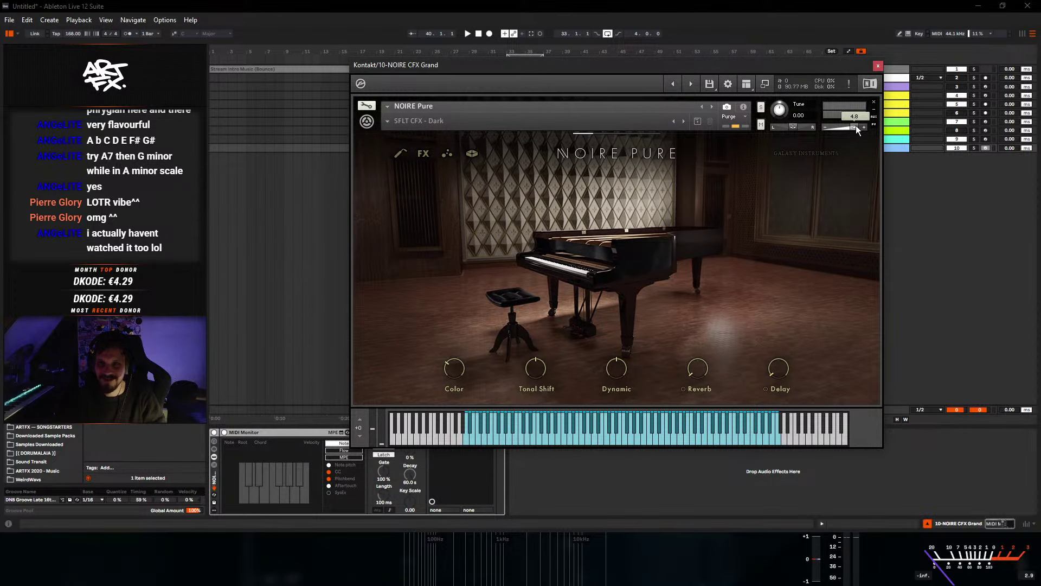
{"action": "left_click_drag", "start_coordinate": [857, 125], "coordinate": [841, 128]}
{"action": "left_click", "coordinate": [841, 128], "text": "ctrl"}
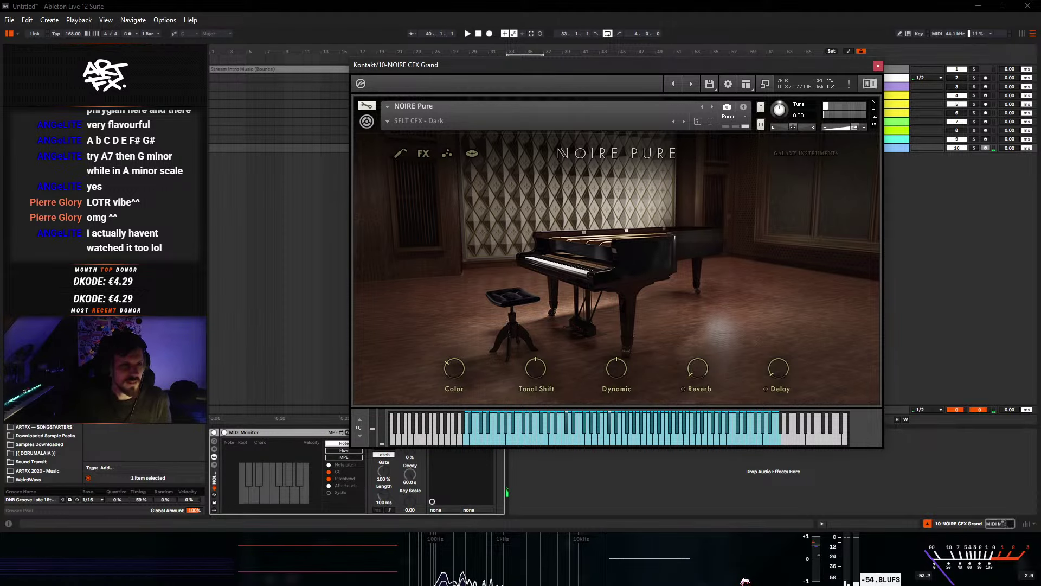
- Add ValhallaVintageVerb after Kontakt on the piano track, with its color set to NOW and mode to Cathedral
{"action": "left_click", "coordinate": [745, 582]}
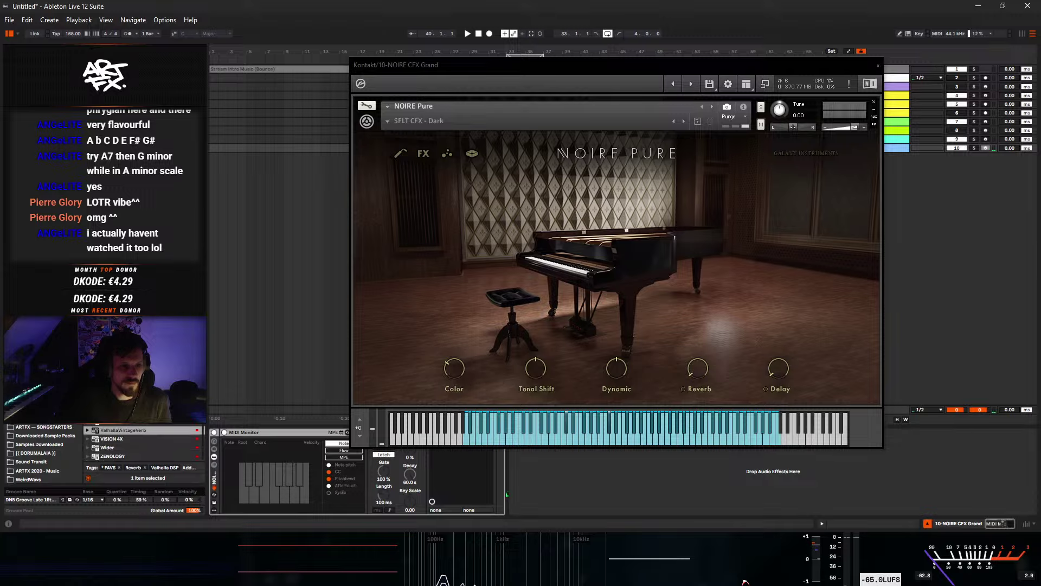
{"action": "left_click_drag", "start_coordinate": [239, 466], "coordinate": [488, 505]}
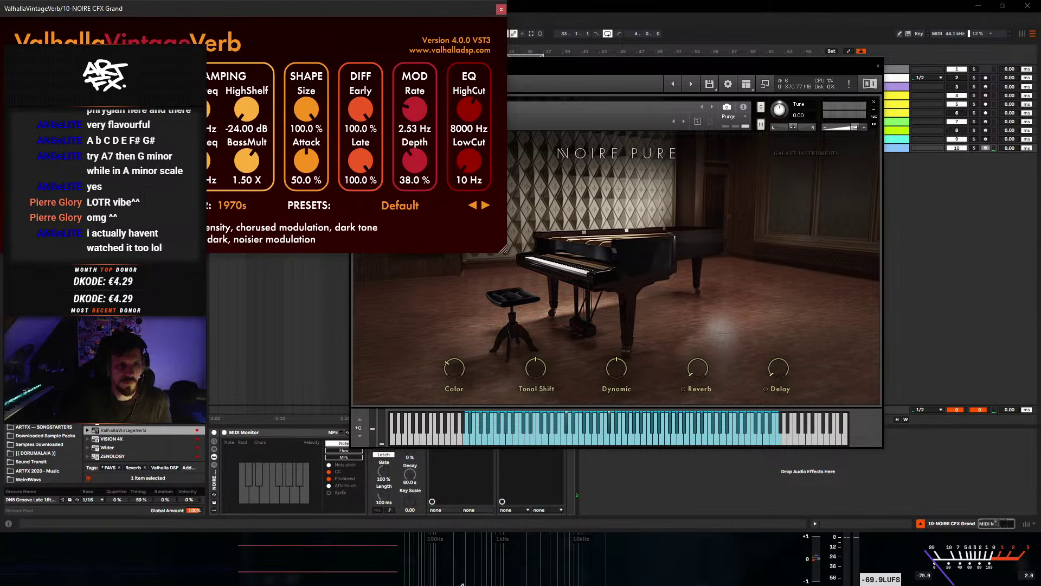
{"action": "left_click", "coordinate": [239, 245]}
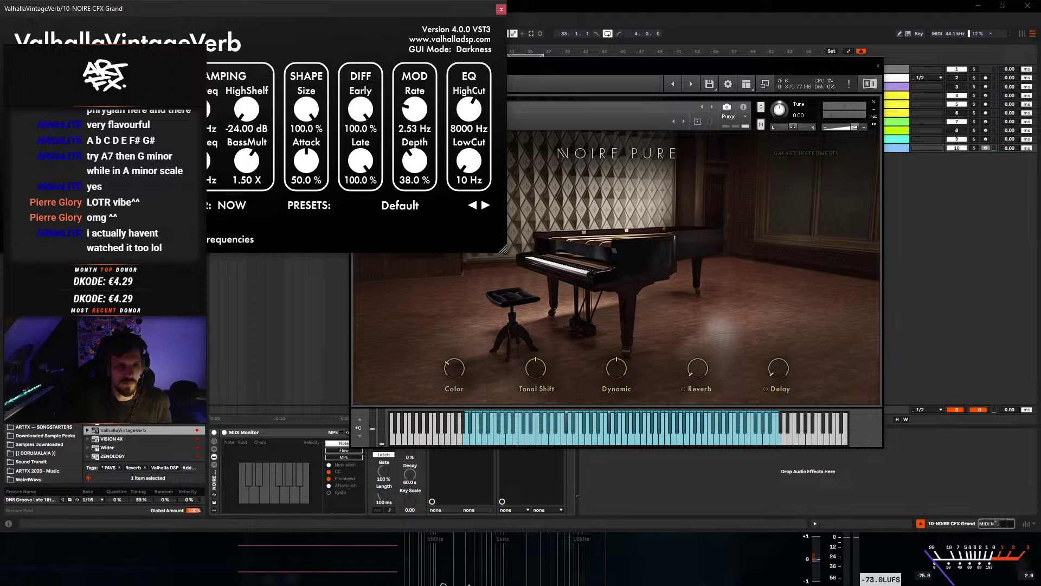
{"action": "left_click", "coordinate": [92, 205]}
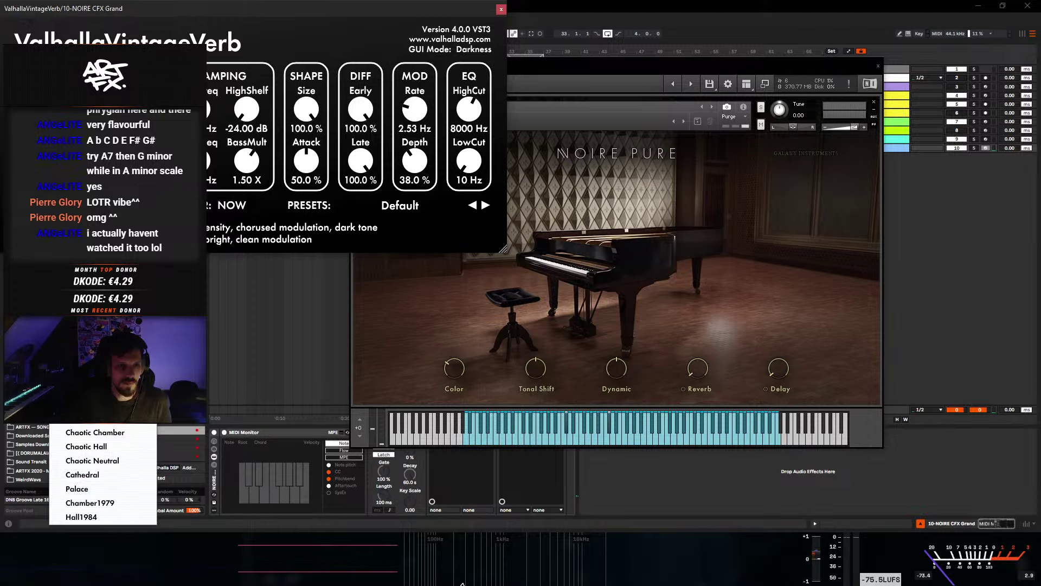
{"action": "left_click", "coordinate": [84, 475]}
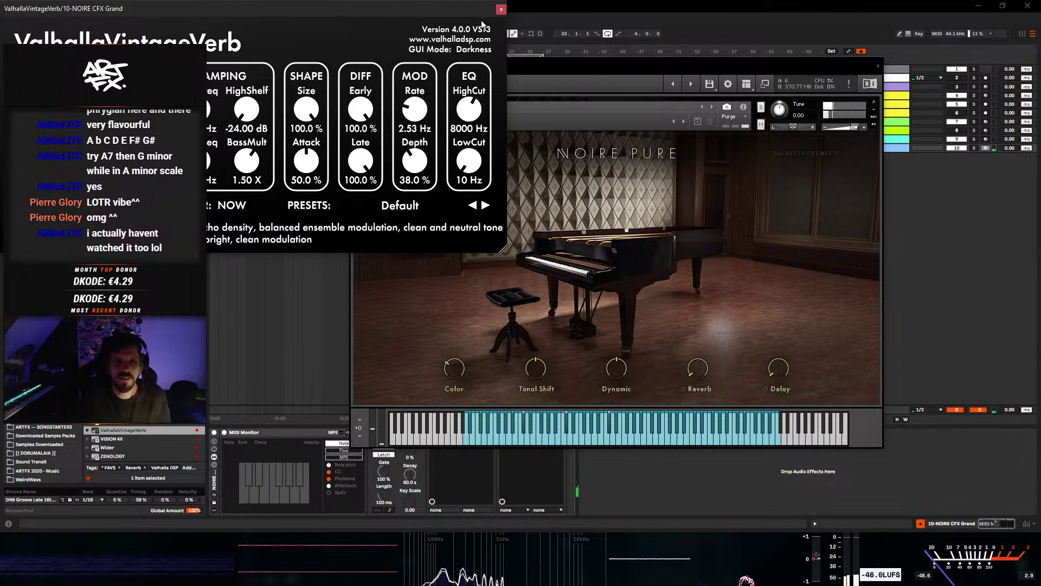
- Close the reverb and piano windows and delete the NOIRE CFX Grand track
{"action": "left_click", "coordinate": [502, 10]}
{"action": "left_click", "coordinate": [878, 67]}
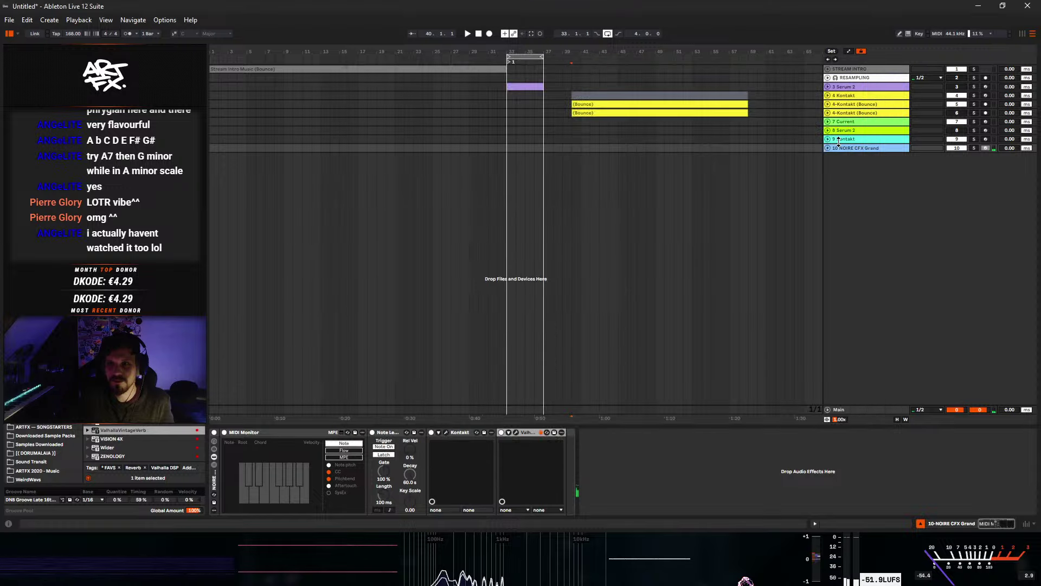
{"action": "left_click_drag", "start_coordinate": [839, 143], "coordinate": [841, 185]}
{"action": "key", "text": "Delete"}
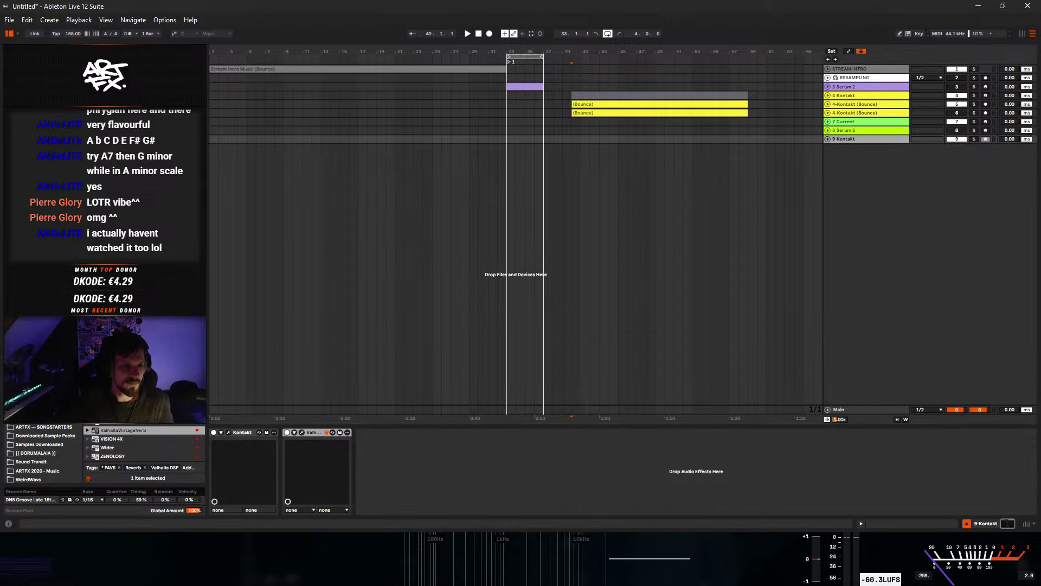
- Open the dated sample folder collection in the browser and look through its subfolders for the dark rumble impact samples
{"action": "scroll", "coordinate": [42, 453], "scroll_direction": "down", "scroll_amount": 3}
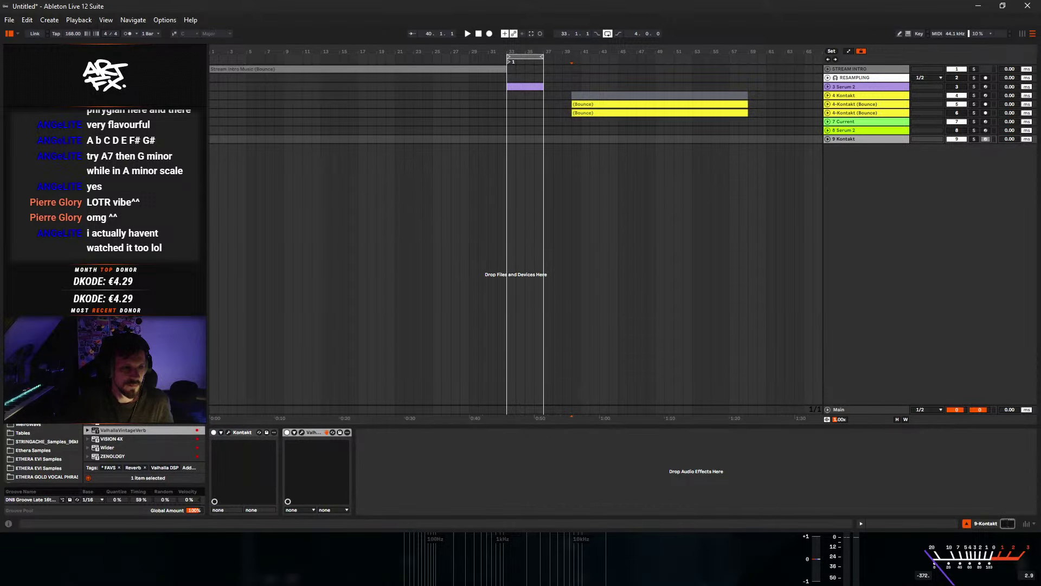
{"action": "left_click", "coordinate": [41, 379]}
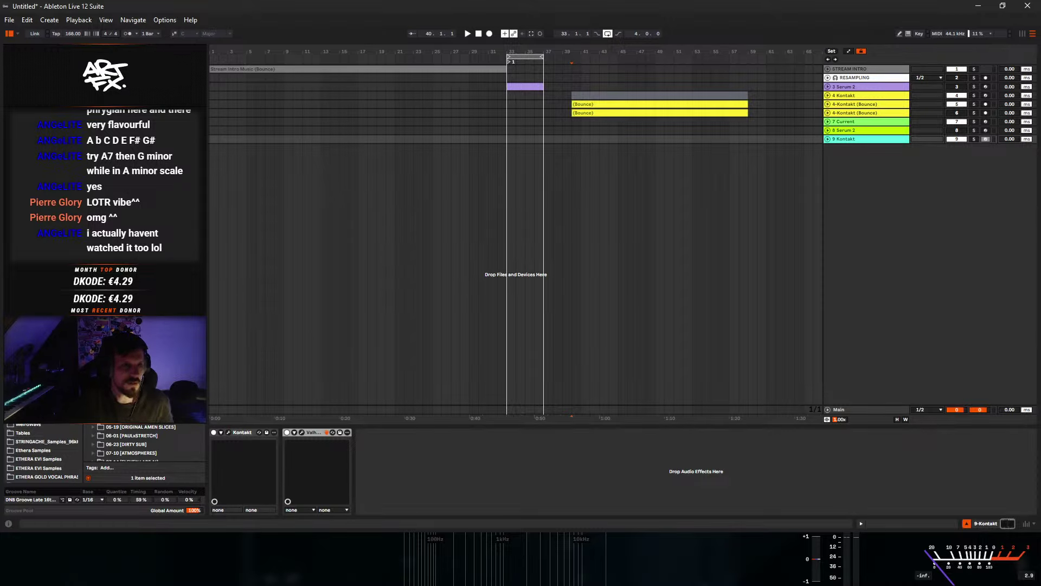
{"action": "scroll", "coordinate": [141, 442], "scroll_direction": "down", "scroll_amount": 5}
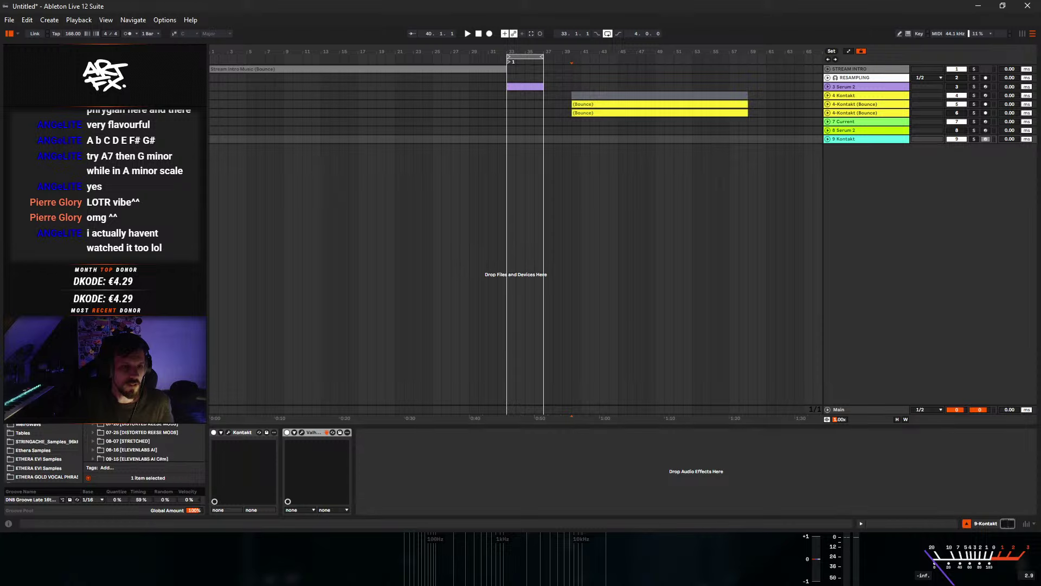
{"action": "scroll", "coordinate": [141, 442], "scroll_direction": "up", "scroll_amount": 5}
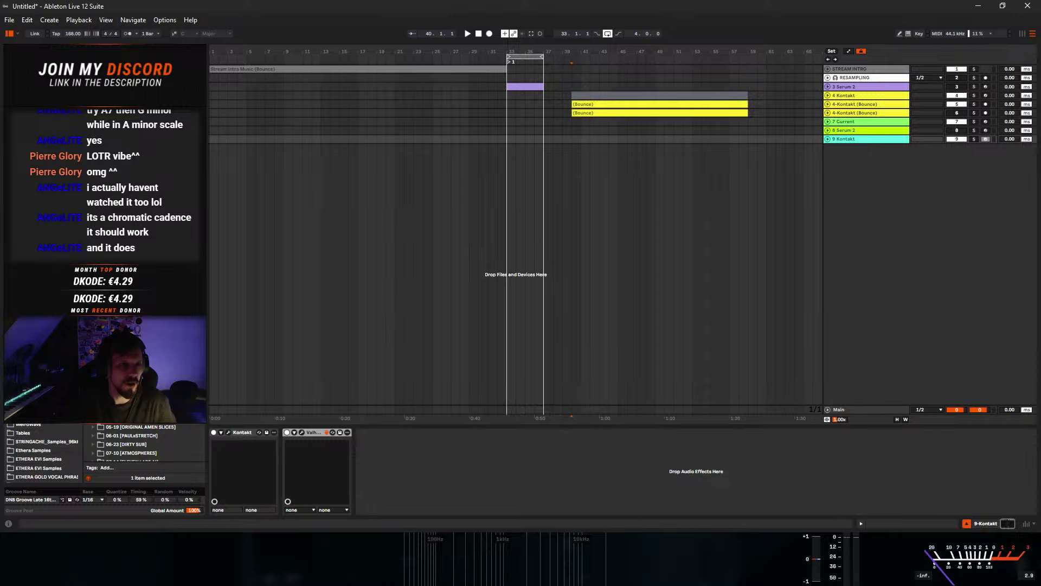
{"action": "scroll", "coordinate": [146, 442], "scroll_direction": "down", "scroll_amount": 5}
{"action": "scroll", "coordinate": [143, 442], "scroll_direction": "up", "scroll_amount": 5}
{"action": "scroll", "coordinate": [144, 442], "scroll_direction": "down", "scroll_amount": 5}
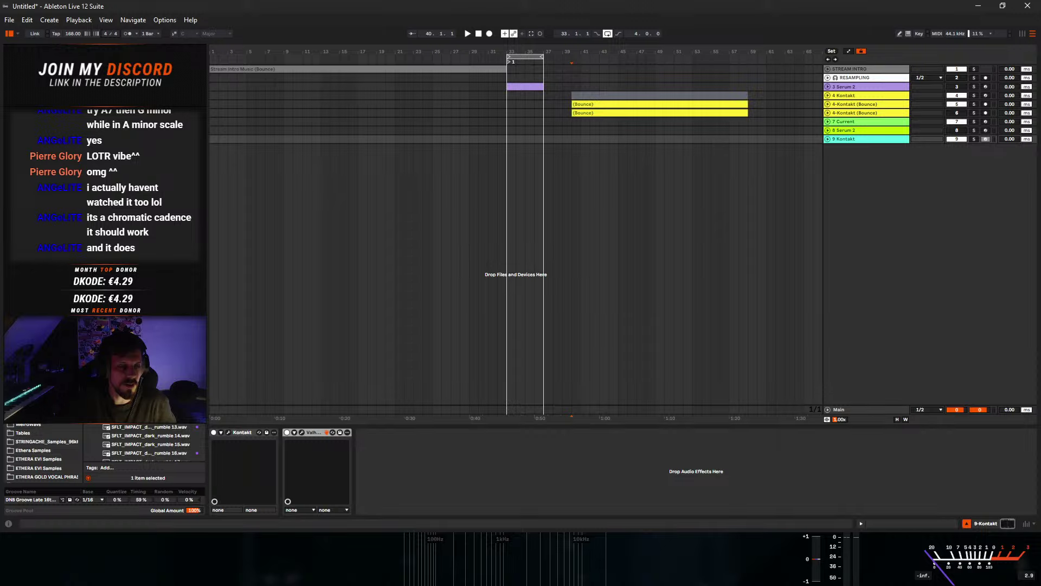
{"action": "scroll", "coordinate": [144, 442], "scroll_direction": "up", "scroll_amount": 5}
{"action": "scroll", "coordinate": [144, 442], "scroll_direction": "down", "scroll_amount": 5}
{"action": "scroll", "coordinate": [144, 442], "scroll_direction": "up", "scroll_amount": 5}
{"action": "scroll", "coordinate": [144, 442], "scroll_direction": "down", "scroll_amount": 5}
- Audition several dark rumble impact samples while looking through the neighbouring folders
{"action": "key", "text": "Down"}
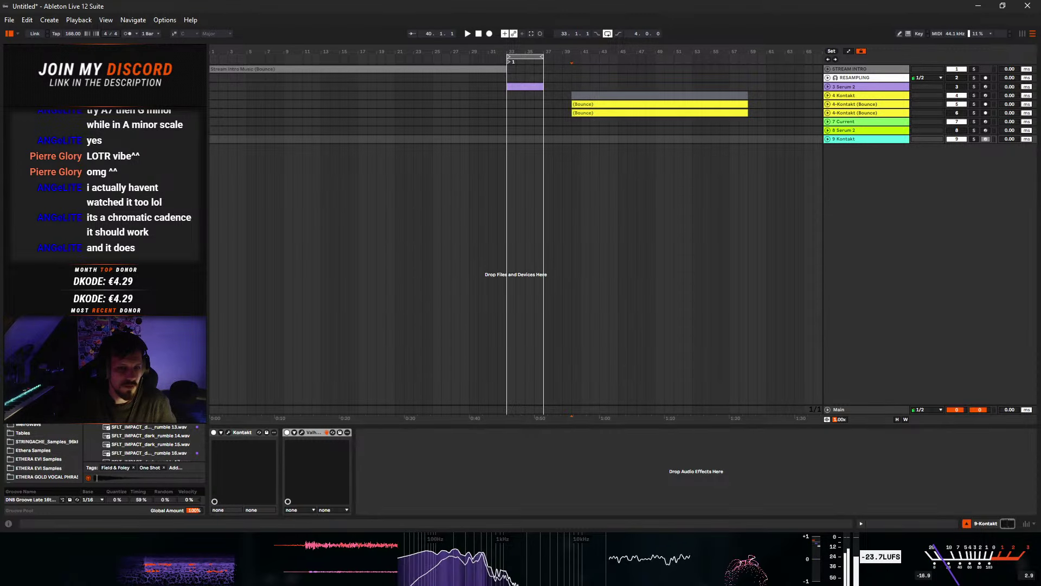
{"action": "scroll", "coordinate": [144, 442], "scroll_direction": "up", "scroll_amount": 10}
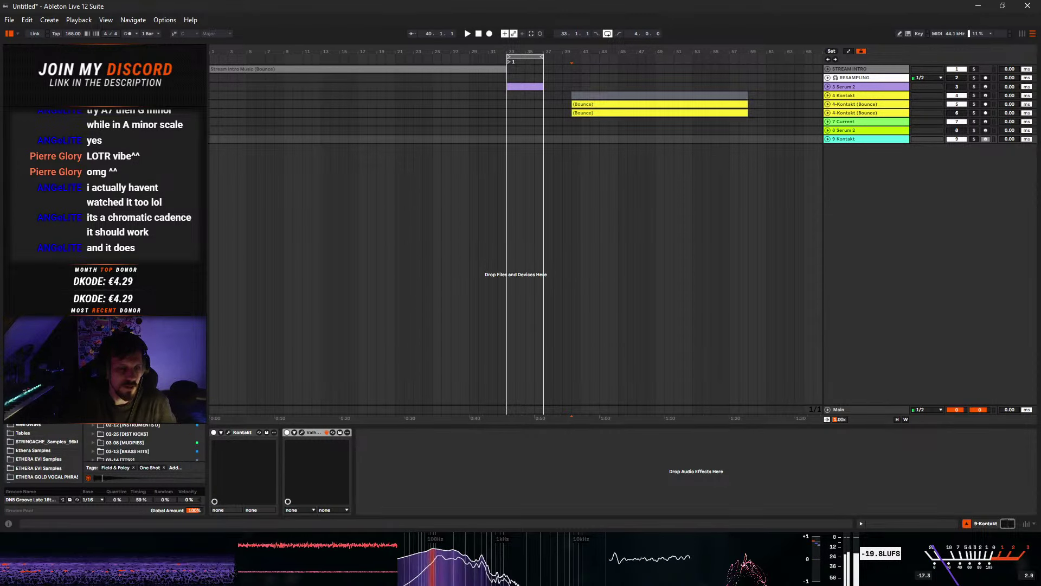
{"action": "scroll", "coordinate": [144, 442], "scroll_direction": "up", "scroll_amount": 5}
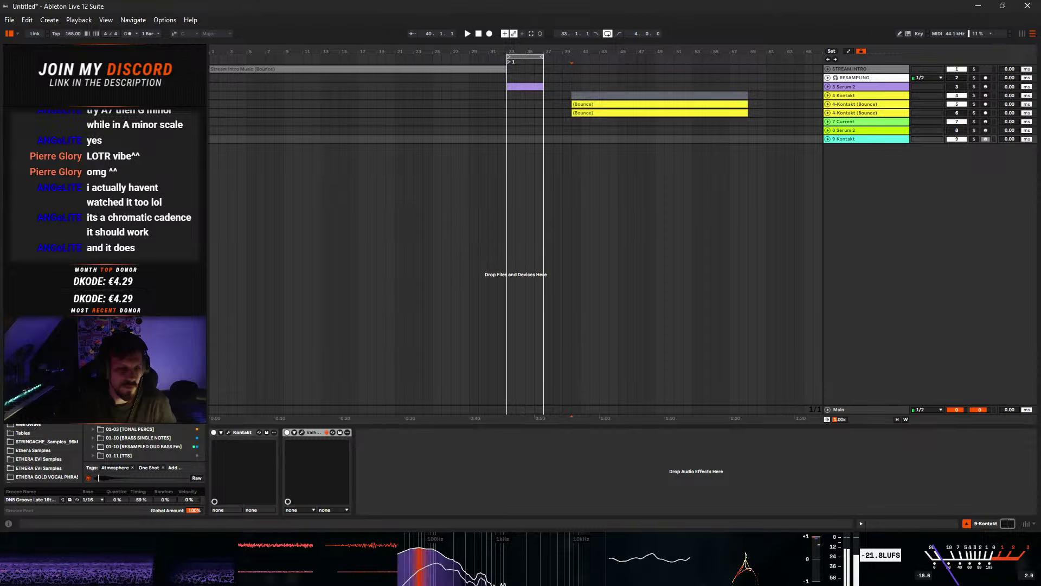
{"action": "key", "text": "Up"}
{"action": "key", "text": "Up"}
{"action": "key", "text": "Up"}
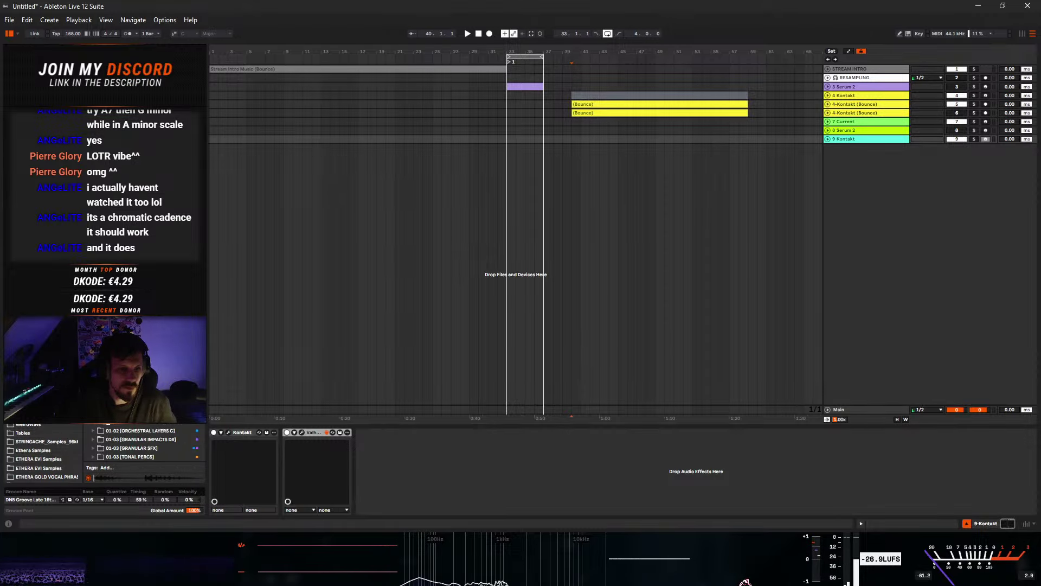
{"action": "scroll", "coordinate": [144, 442], "scroll_direction": "down", "scroll_amount": 5}
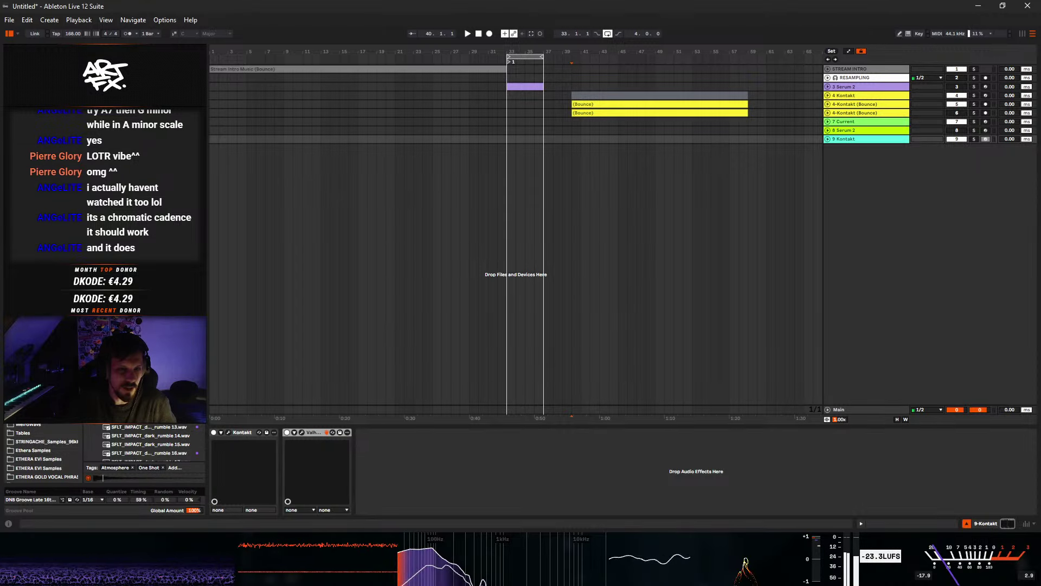
{"action": "key", "text": "Down"}
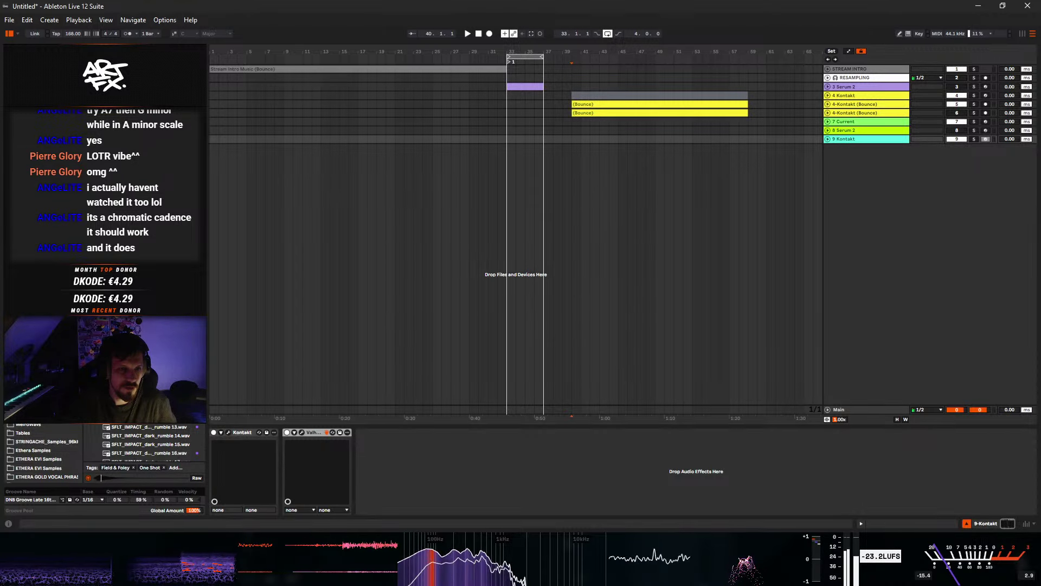
{"action": "key", "text": "Down"}
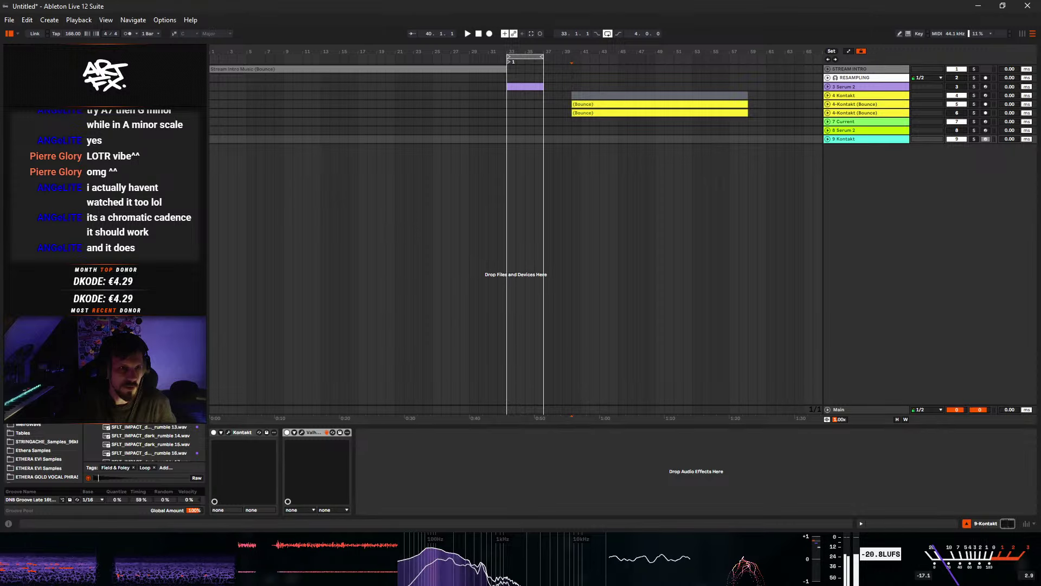
- Audition the D# granular textures impact samples and check the neighbouring folders in the sample collection
{"action": "key", "text": "Left"}
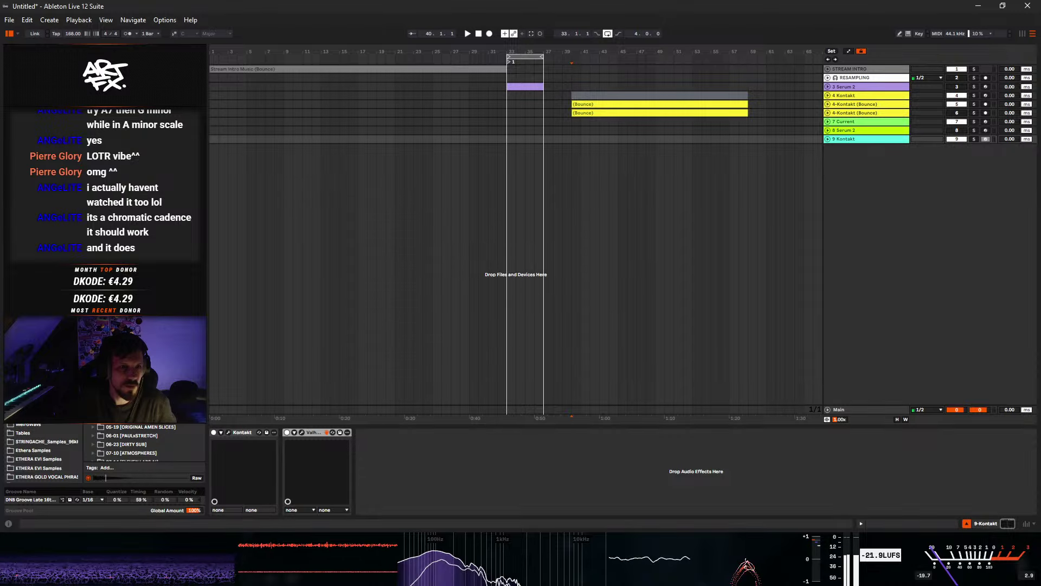
{"action": "key", "text": "Right"}
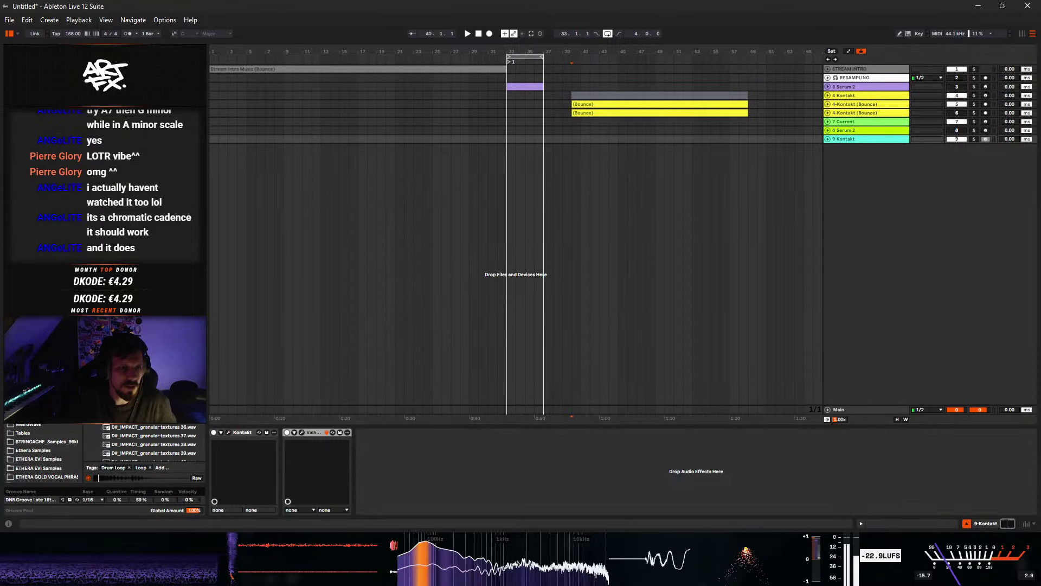
{"action": "key", "text": "Left"}
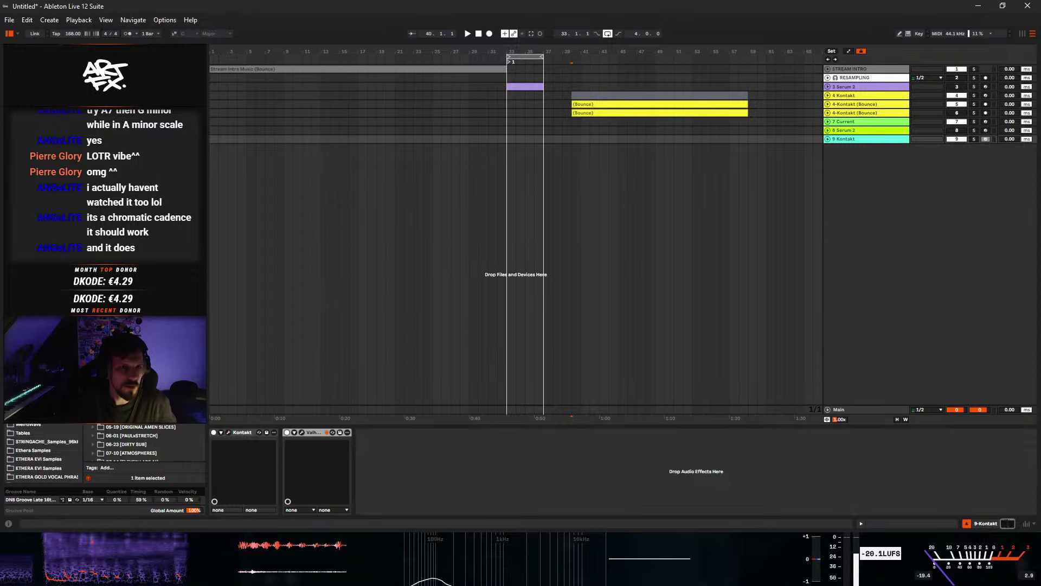
{"action": "key", "text": "Up"}
{"action": "key", "text": "Up"}
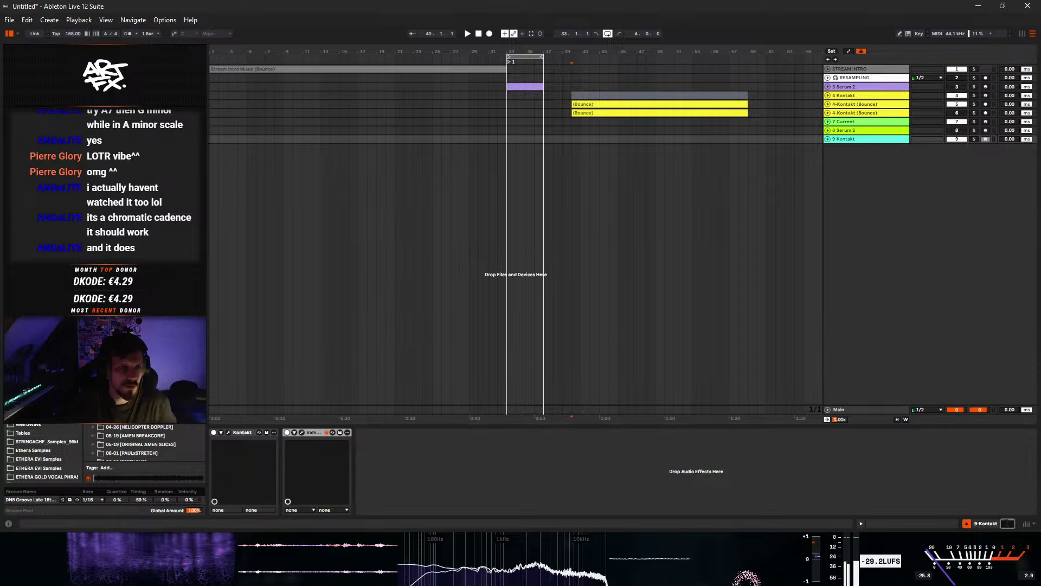
{"action": "key", "text": "Down"}
{"action": "key", "text": "Down"}
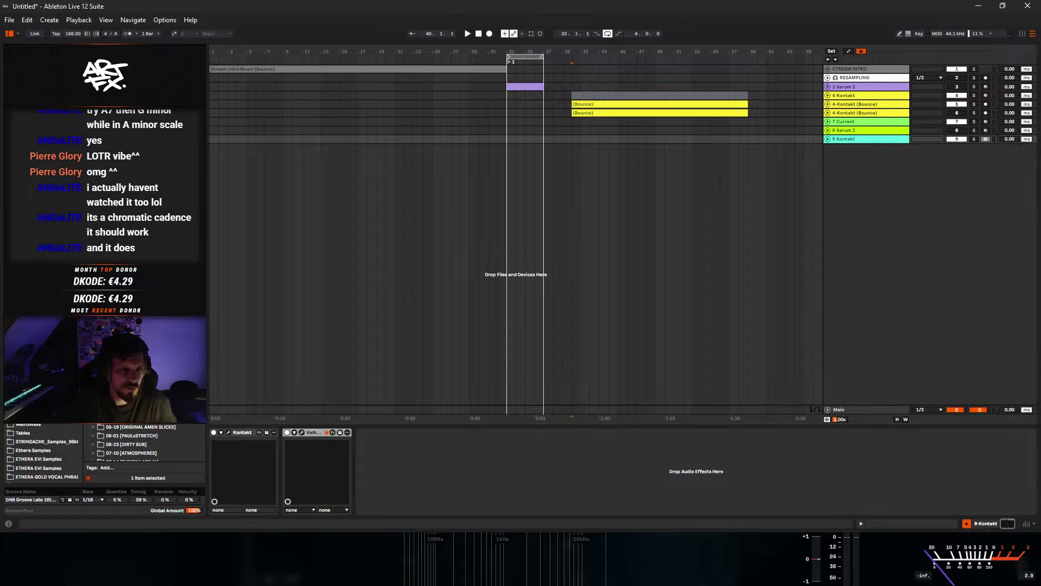
- Browse to the C analog pad samples and preview them
{"action": "scroll", "coordinate": [144, 442], "scroll_direction": "up", "scroll_amount": 1}
{"action": "scroll", "coordinate": [143, 442], "scroll_direction": "down", "scroll_amount": 1}
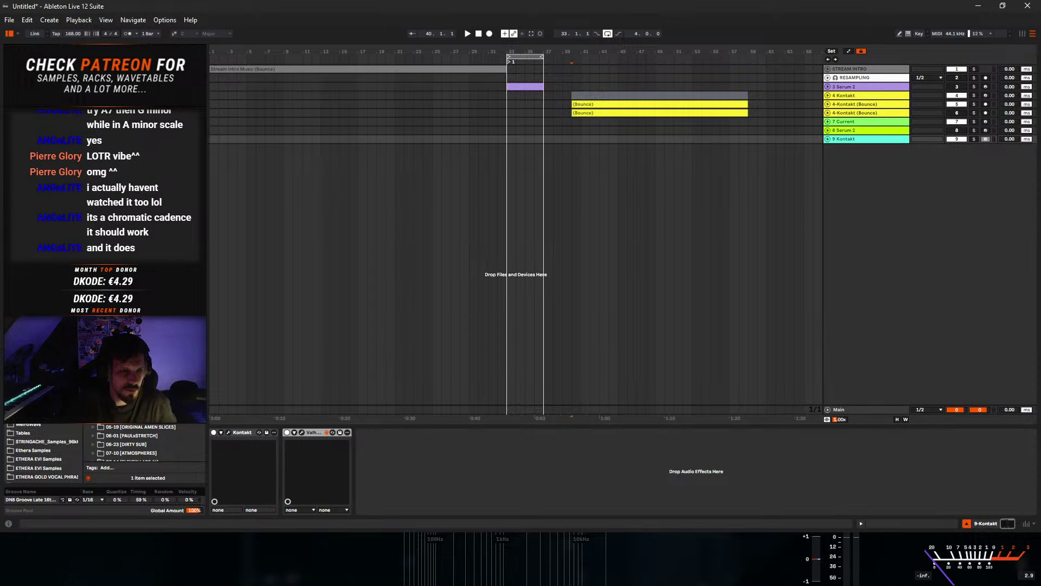
{"action": "scroll", "coordinate": [143, 442], "scroll_direction": "down", "scroll_amount": 2}
{"action": "scroll", "coordinate": [142, 442], "scroll_direction": "down", "scroll_amount": 3}
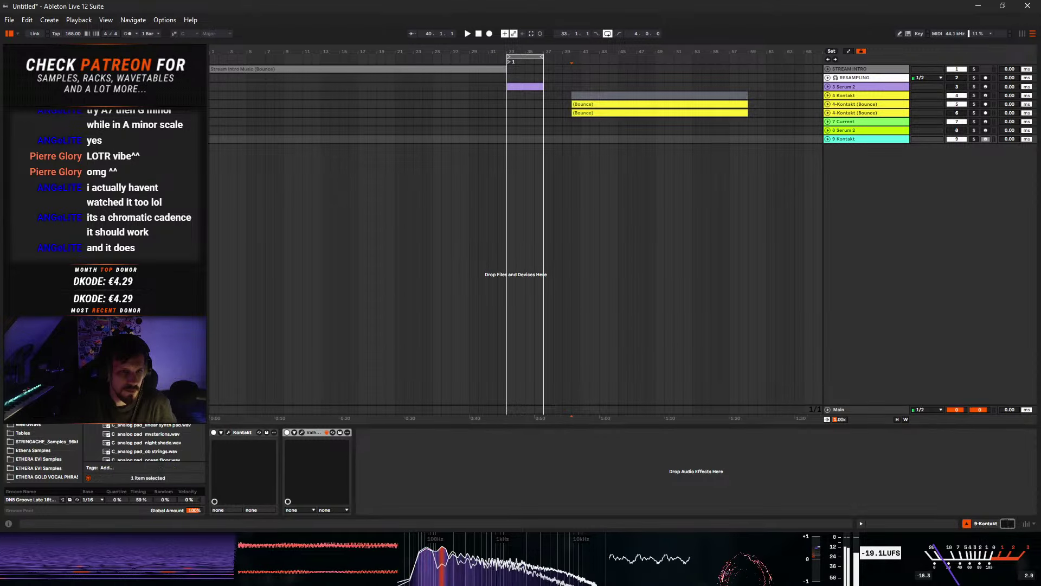
- Look through the F reese square fm samples and the ElevenLabs AI and long-notes folders, previewing sounds along the way
{"action": "scroll", "coordinate": [142, 442], "scroll_direction": "up", "scroll_amount": 5}
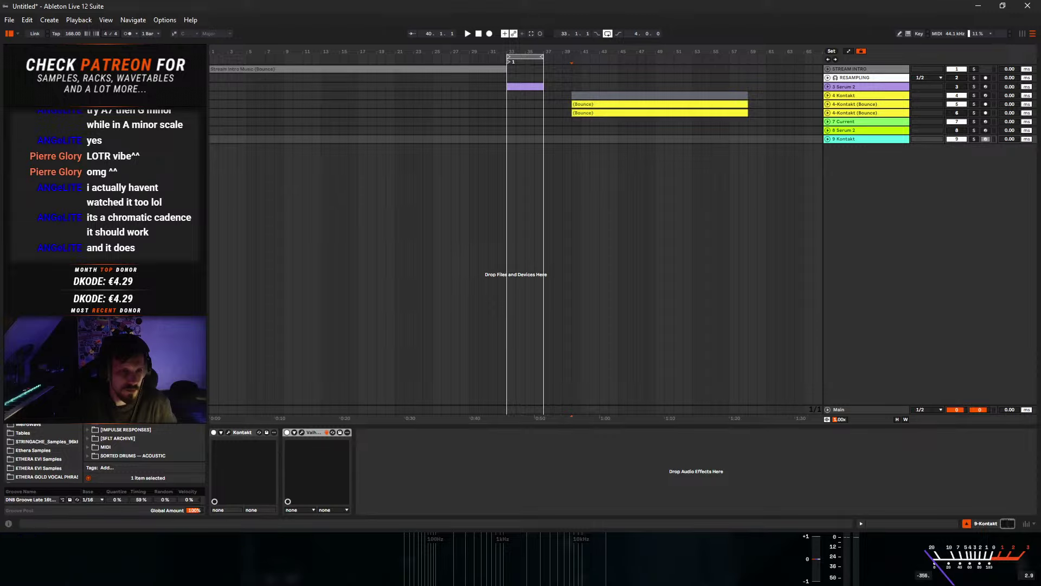
{"action": "scroll", "coordinate": [144, 442], "scroll_direction": "up", "scroll_amount": 2}
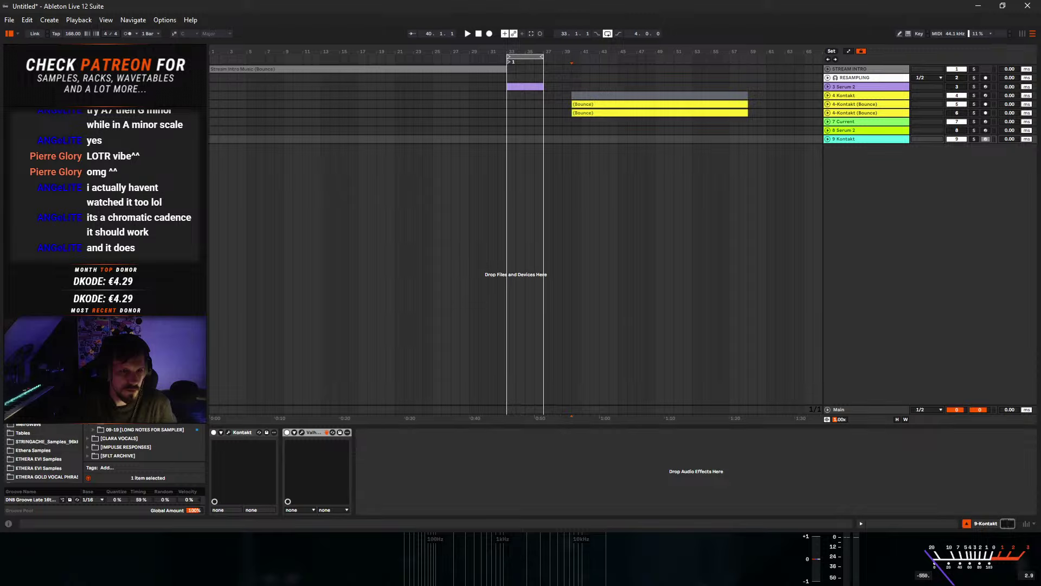
{"action": "scroll", "coordinate": [144, 442], "scroll_direction": "up", "scroll_amount": 5}
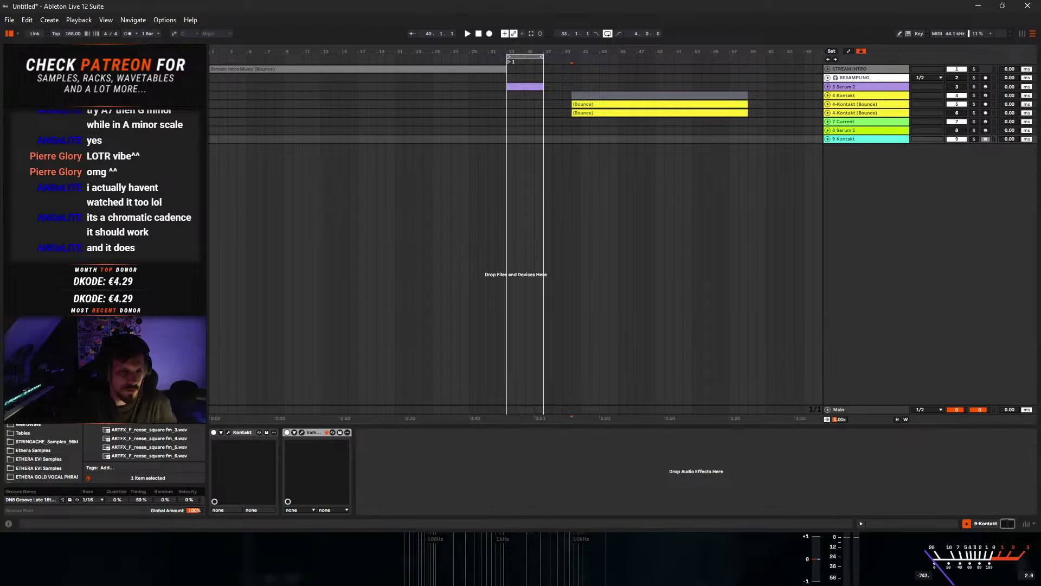
{"action": "scroll", "coordinate": [144, 442], "scroll_direction": "up", "scroll_amount": 5}
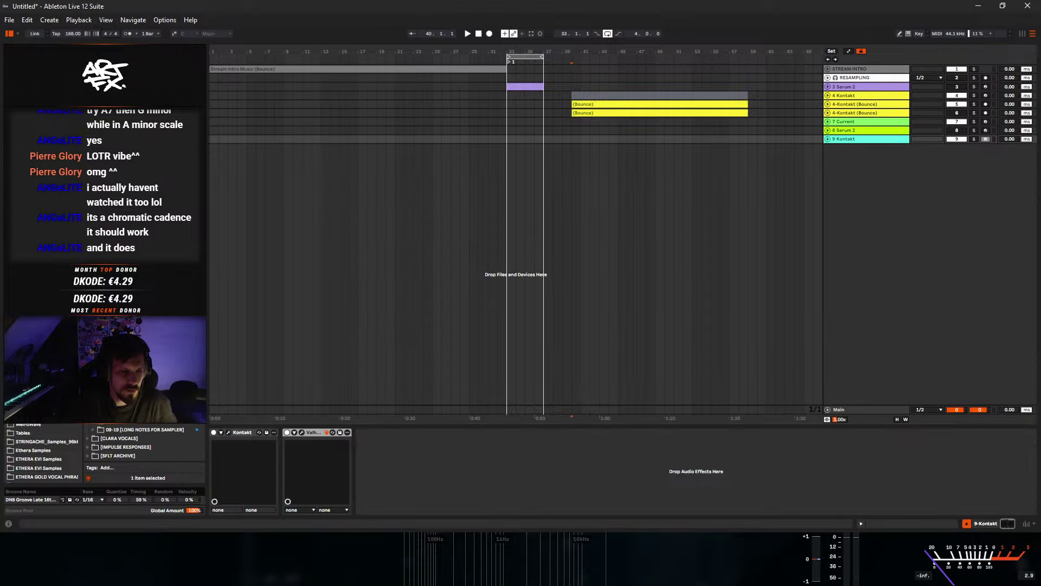
{"action": "scroll", "coordinate": [144, 442], "scroll_direction": "up", "scroll_amount": 2}
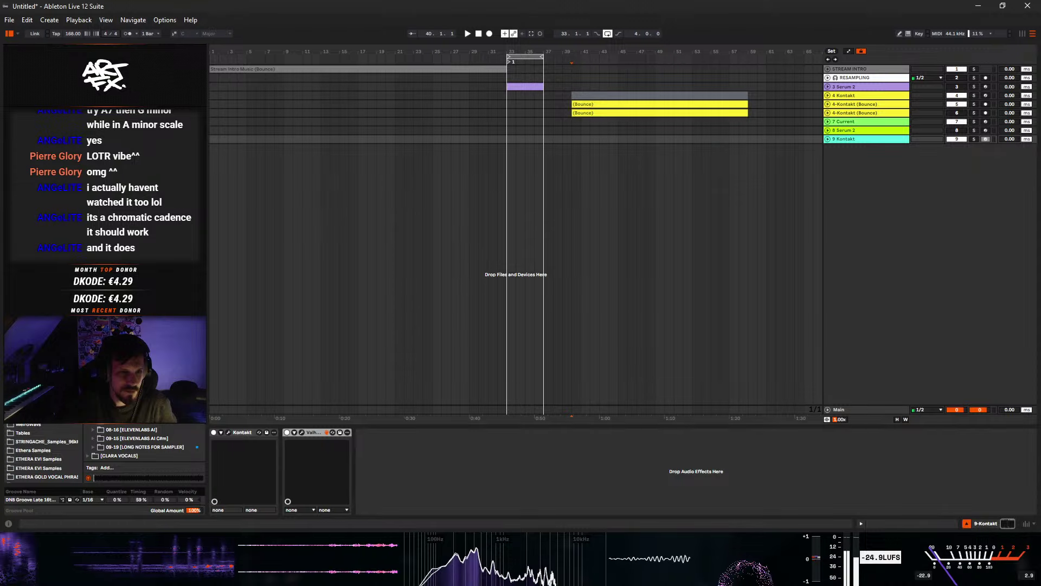
{"action": "key", "text": "Down"}
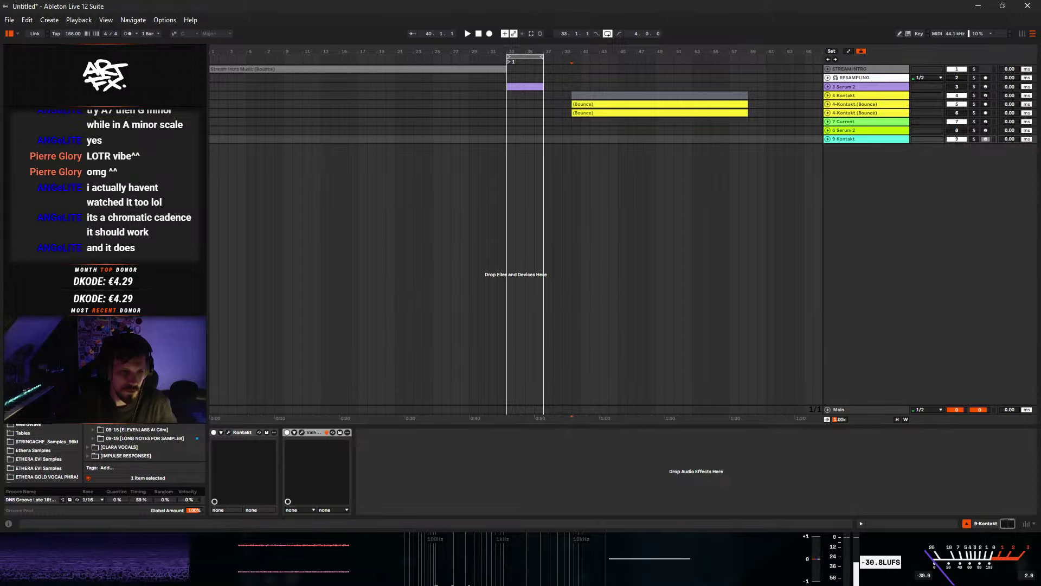
- Audition more samples across the collection, checking the stretched strings, the Blade Runner quotes and the loose vocal and saw files
{"action": "scroll", "coordinate": [144, 442], "scroll_direction": "down", "scroll_amount": 3}
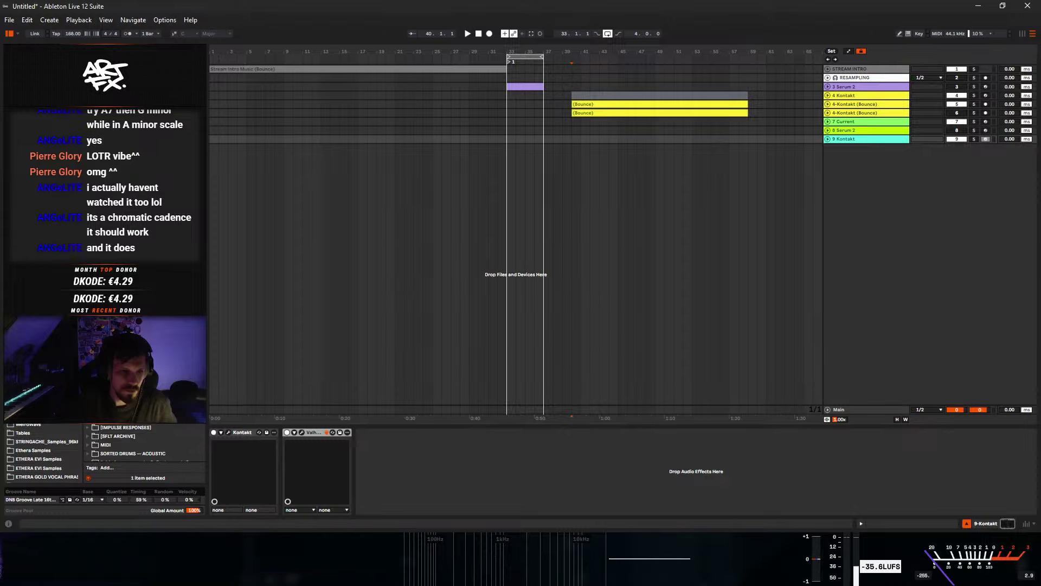
{"action": "scroll", "coordinate": [144, 442], "scroll_direction": "up", "scroll_amount": 5}
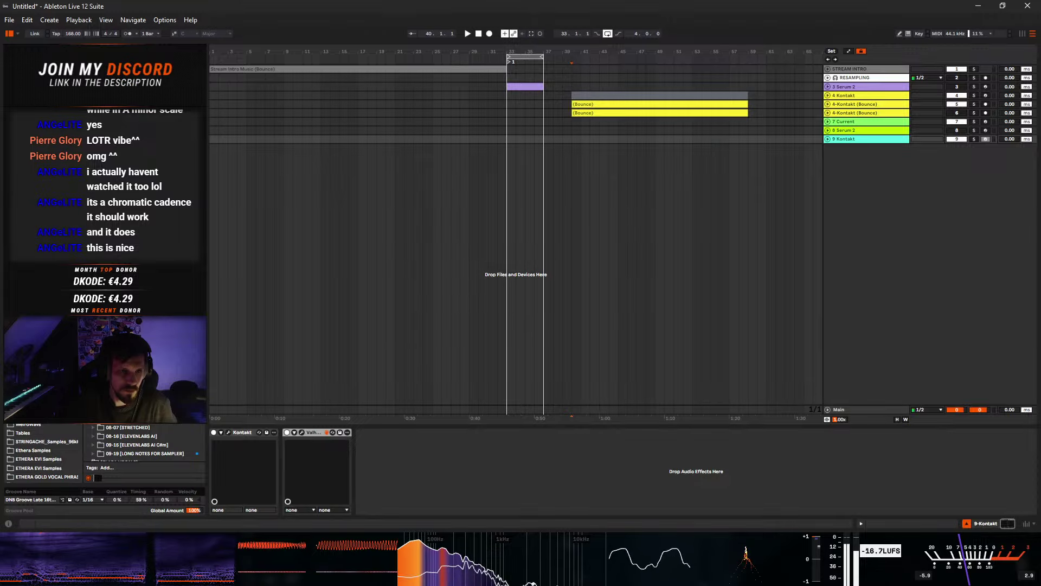
{"action": "scroll", "coordinate": [143, 442], "scroll_direction": "down", "scroll_amount": 5}
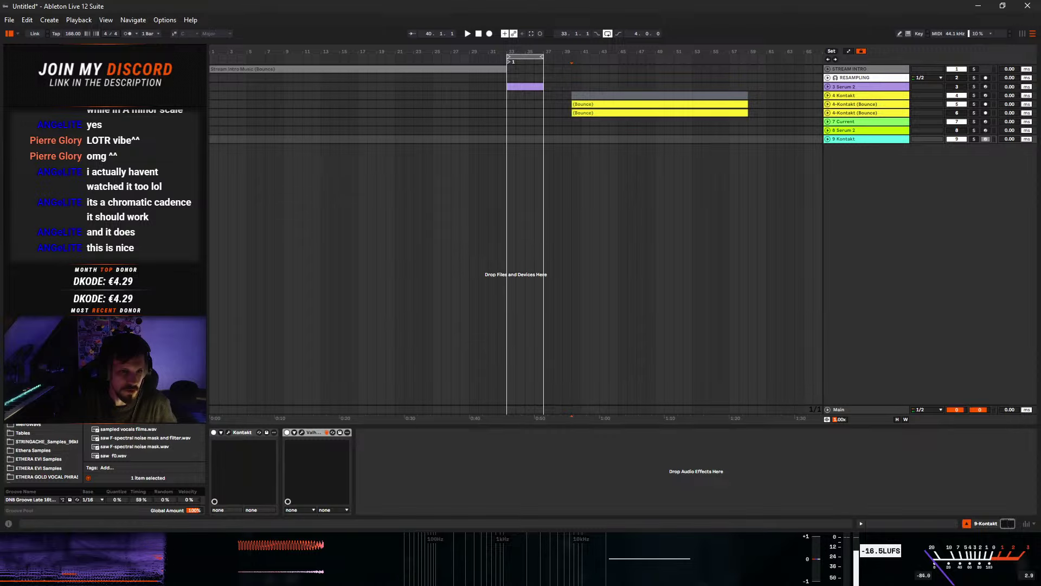
{"action": "scroll", "coordinate": [144, 442], "scroll_direction": "up", "scroll_amount": 3}
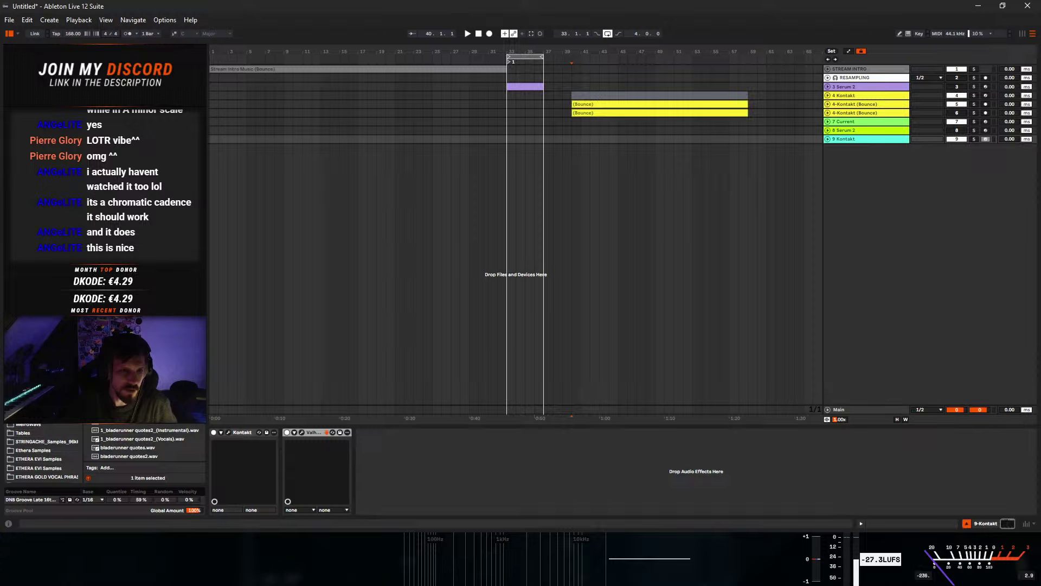
{"action": "scroll", "coordinate": [144, 442], "scroll_direction": "down", "scroll_amount": 3}
{"action": "scroll", "coordinate": [143, 442], "scroll_direction": "up", "scroll_amount": 4}
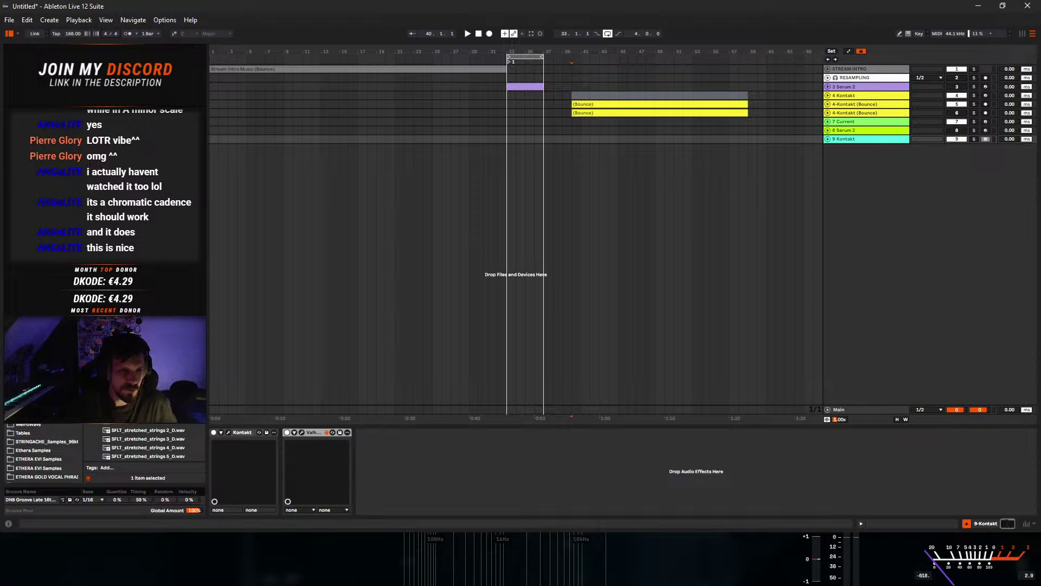
{"action": "scroll", "coordinate": [144, 442], "scroll_direction": "up", "scroll_amount": 4}
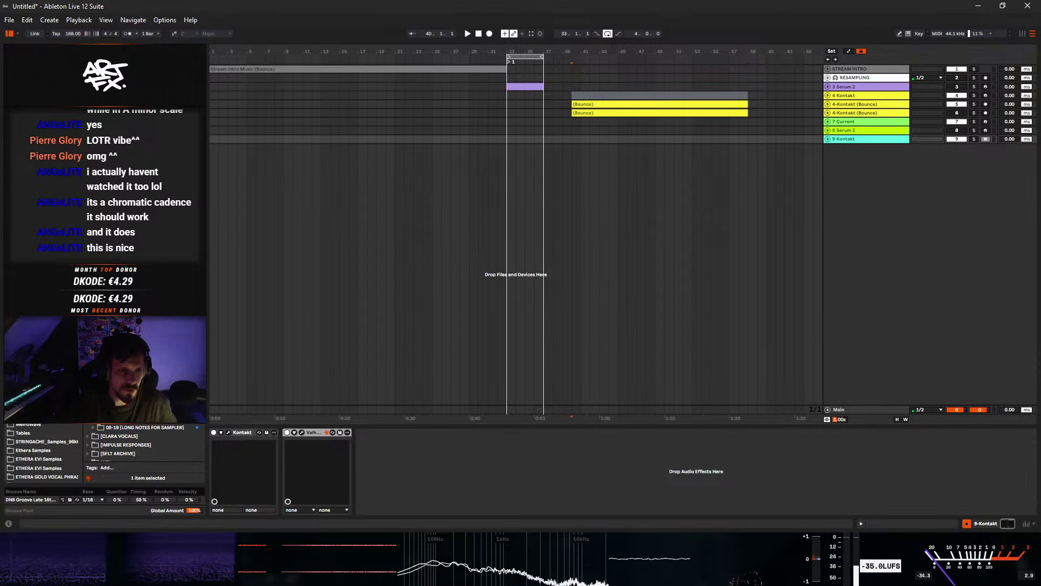
{"action": "scroll", "coordinate": [144, 442], "scroll_direction": "down", "scroll_amount": 5}
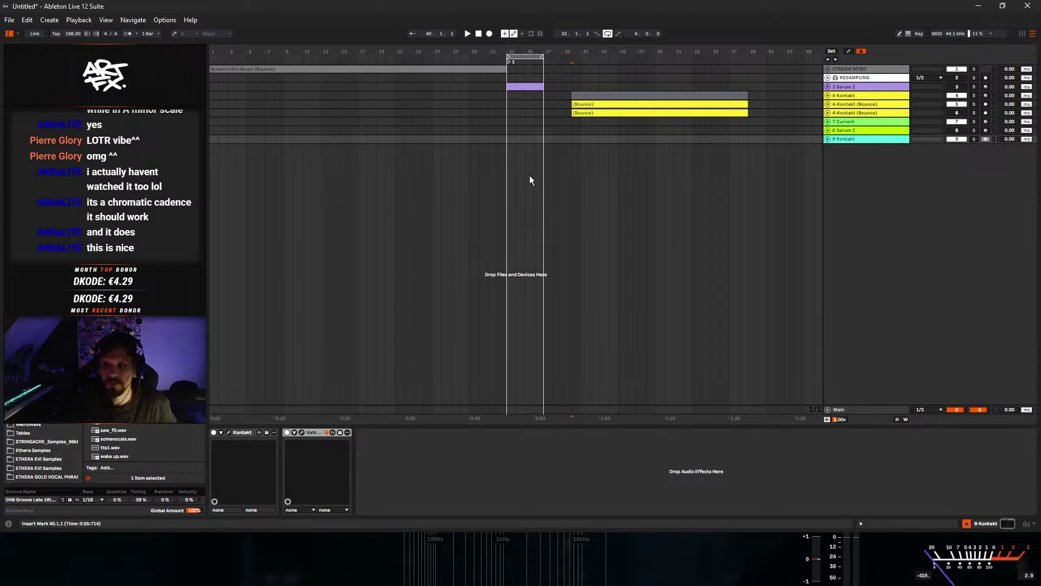
- Set the arrangement loop to the stream intro clip, from bar 1 to bar 33
{"action": "left_click", "coordinate": [355, 72]}
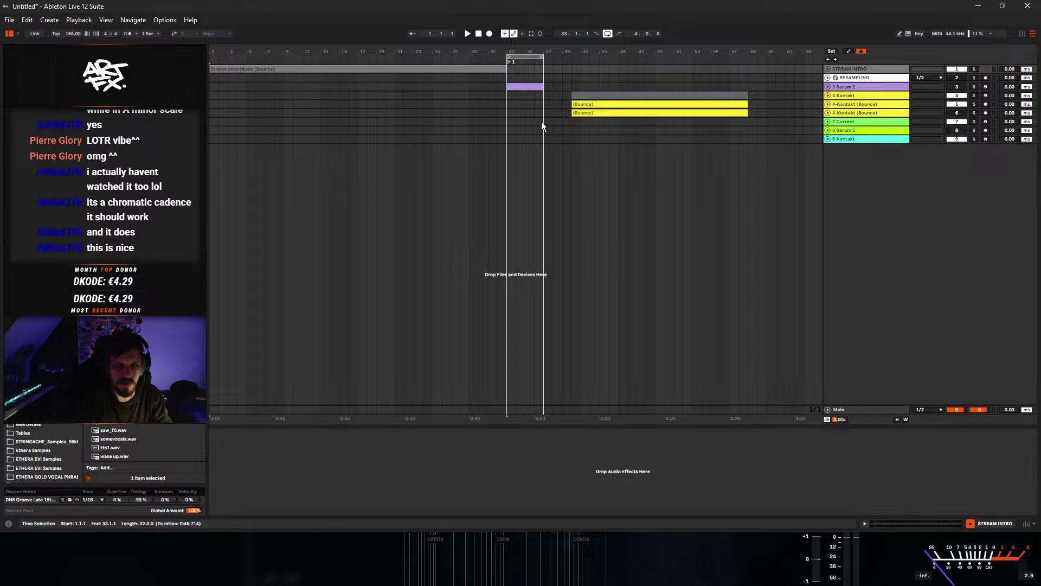
{"action": "key", "text": "ctrl+l"}
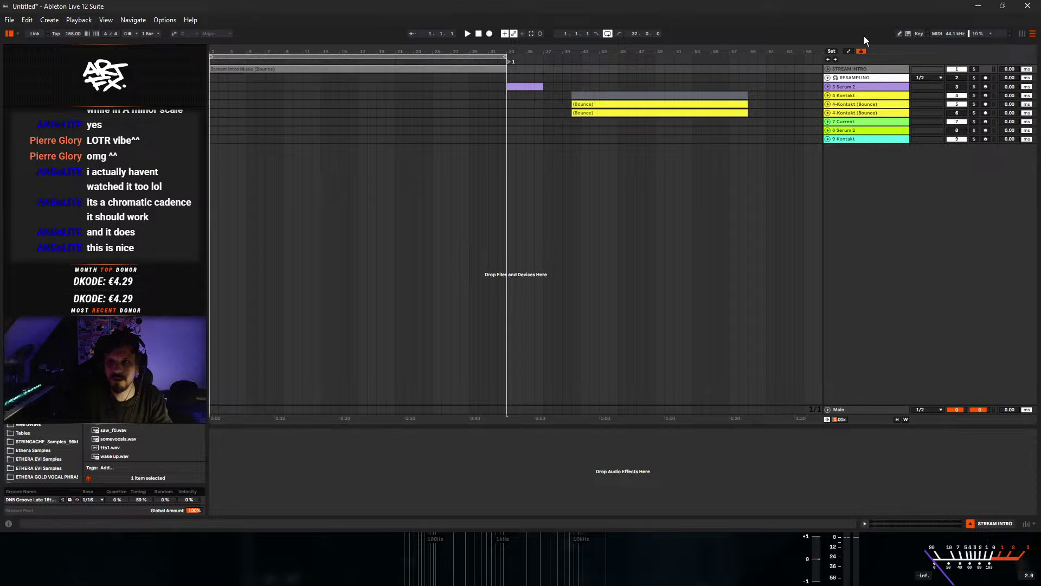
- Unfold the STREAM INTRO track and play it back from the start
{"action": "left_click", "coordinate": [828, 70]}
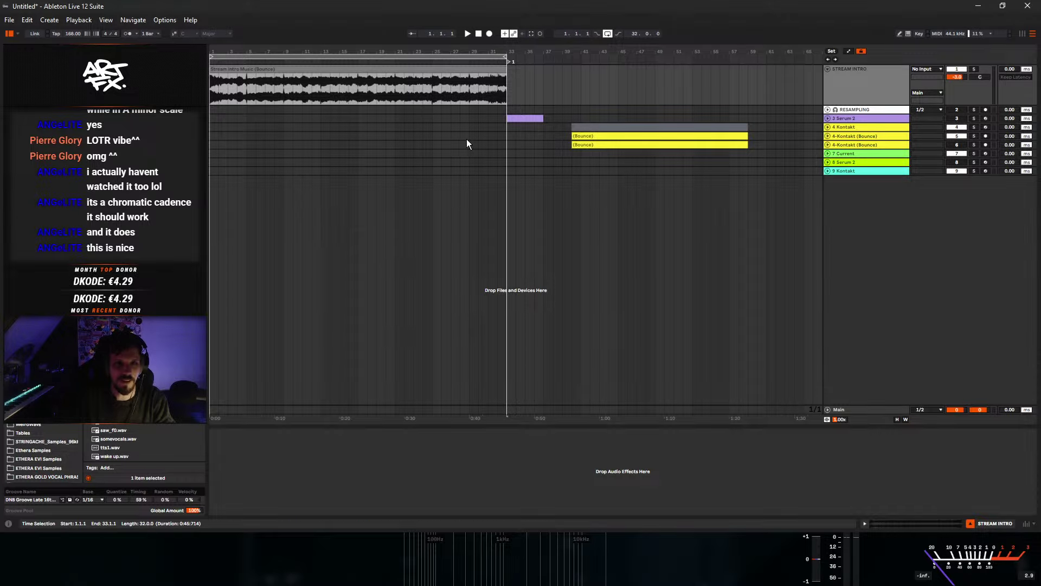
{"action": "key", "text": "space"}
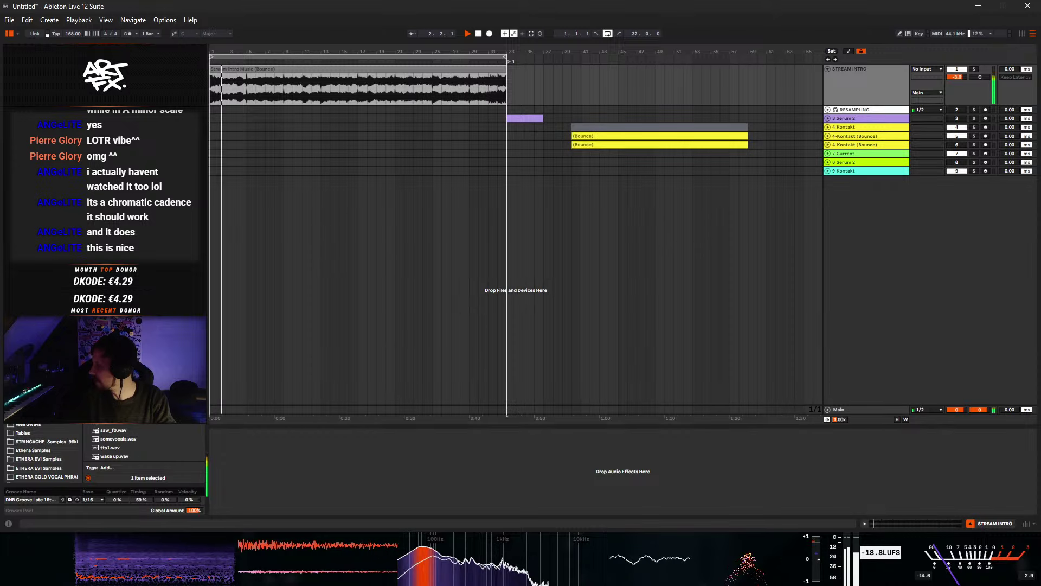
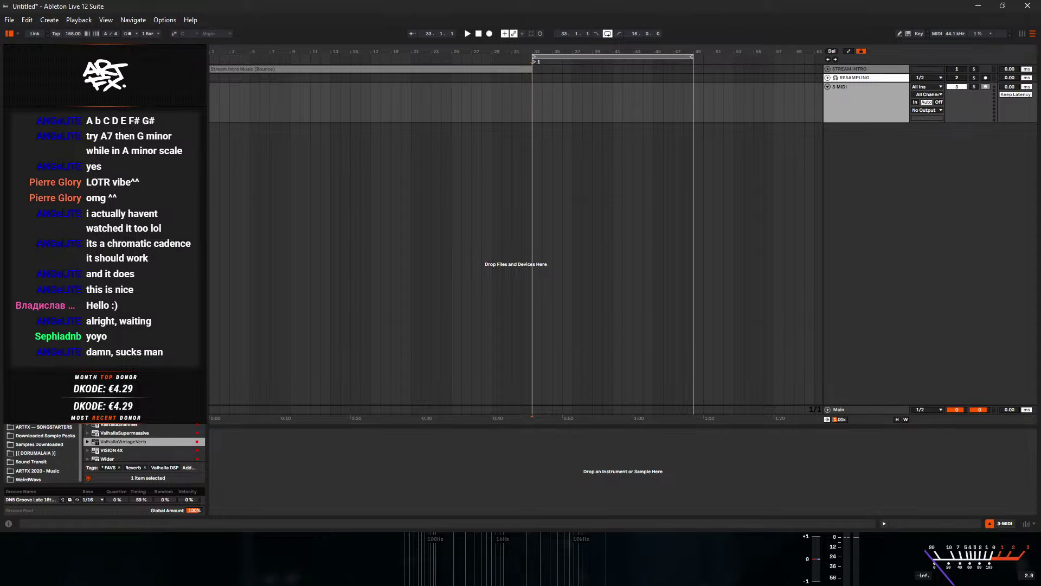
- Load the Clara Ethera Gold Intimate Legato vocal instrument onto the empty MIDI track and move its Kontakt window over the arrangement
{"action": "scroll", "coordinate": [141, 442], "scroll_direction": "up", "scroll_amount": 6}
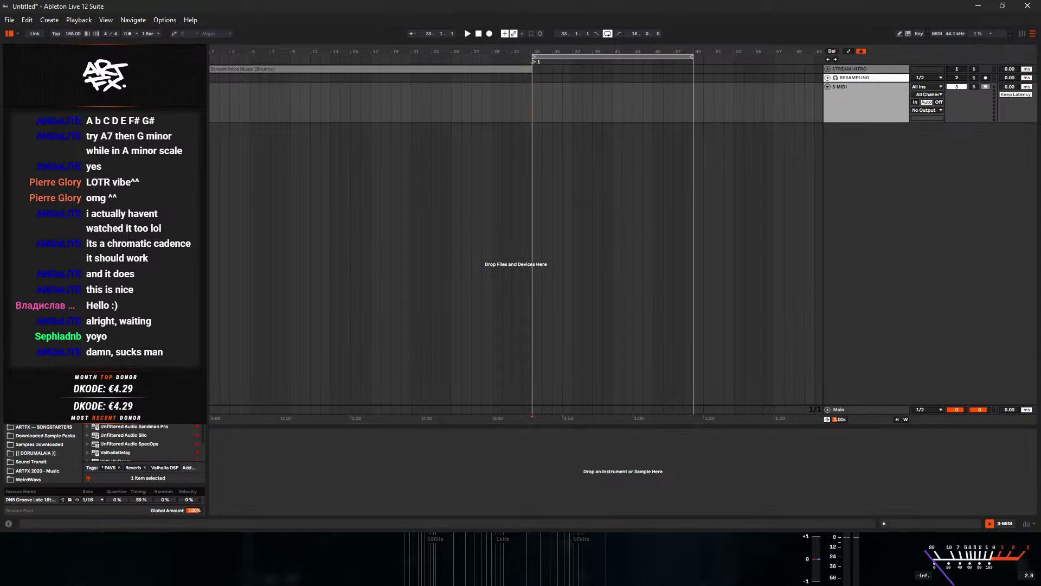
{"action": "scroll", "coordinate": [141, 442], "scroll_direction": "up", "scroll_amount": 2}
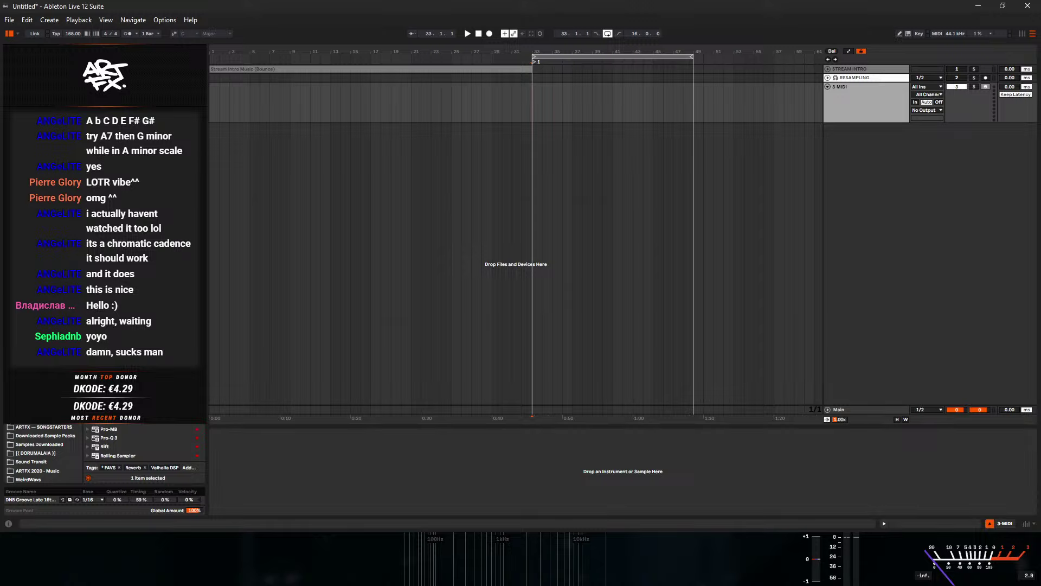
{"action": "scroll", "coordinate": [42, 453], "scroll_direction": "down", "scroll_amount": 5}
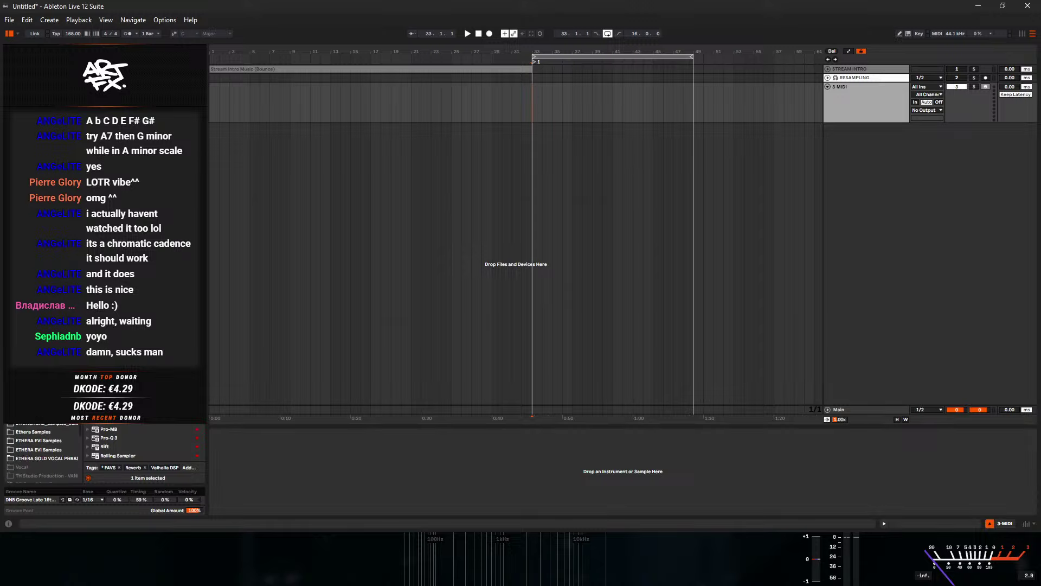
{"action": "left_click", "coordinate": [42, 326]}
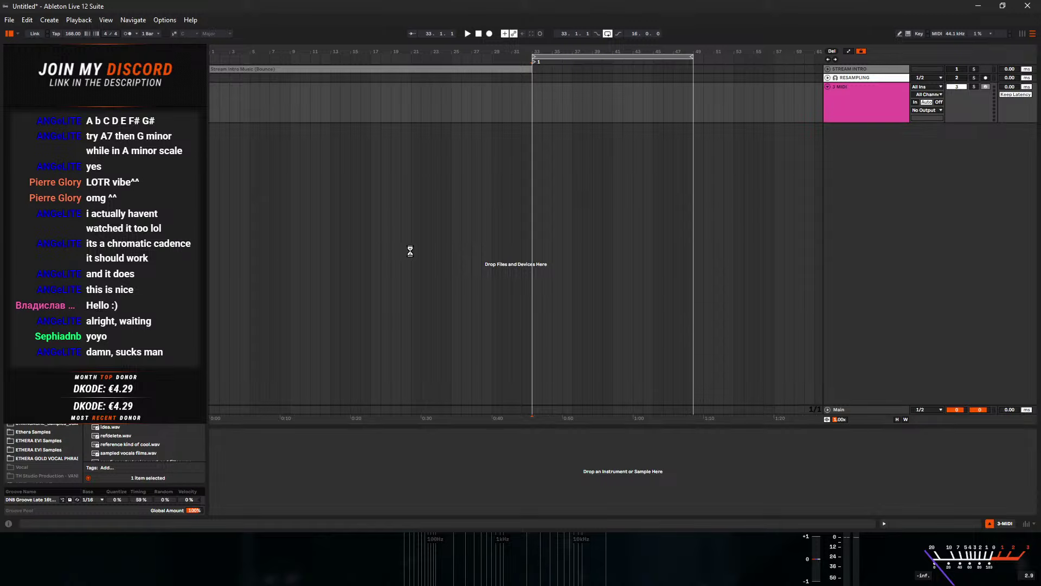
{"action": "left_click", "coordinate": [499, 9]}
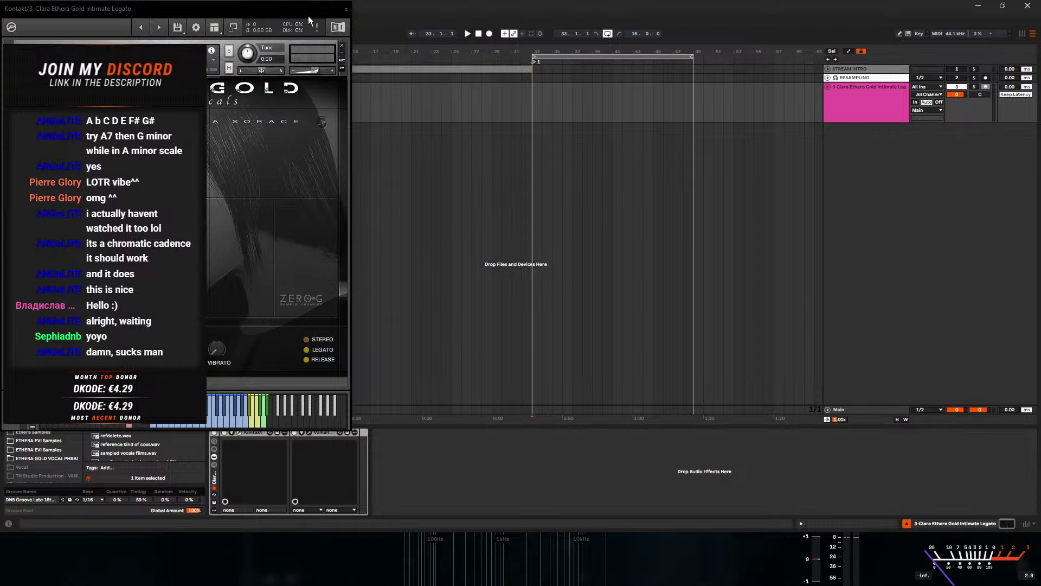
{"action": "left_click_drag", "start_coordinate": [298, 8], "coordinate": [743, 122]}
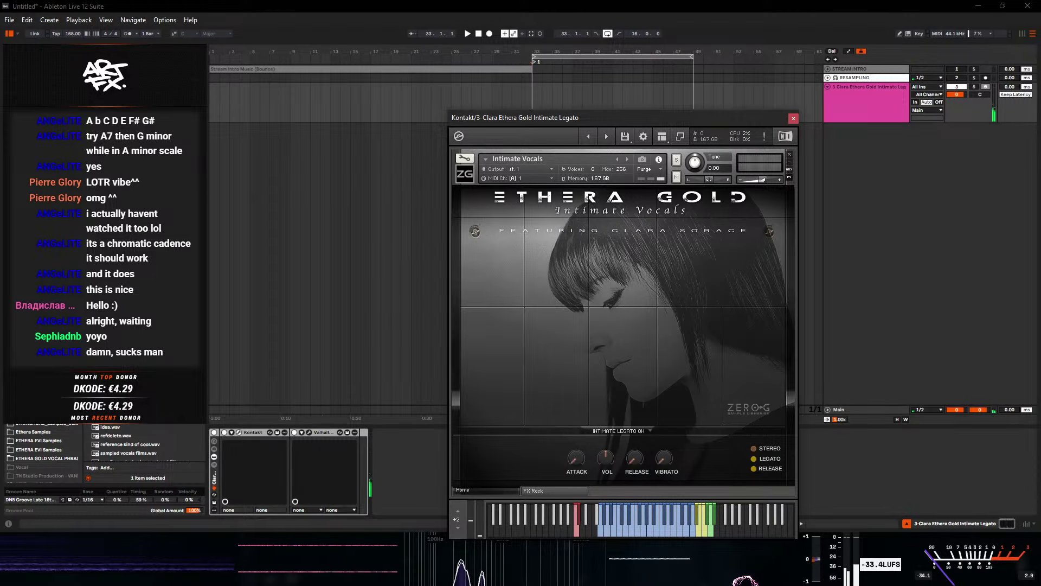
- Swap the vocal instrument for Clara Ethera Gold Sahara Legato and set its articulation to SAHARA UH
{"action": "left_click_drag", "start_coordinate": [130, 353], "coordinate": [215, 478]}
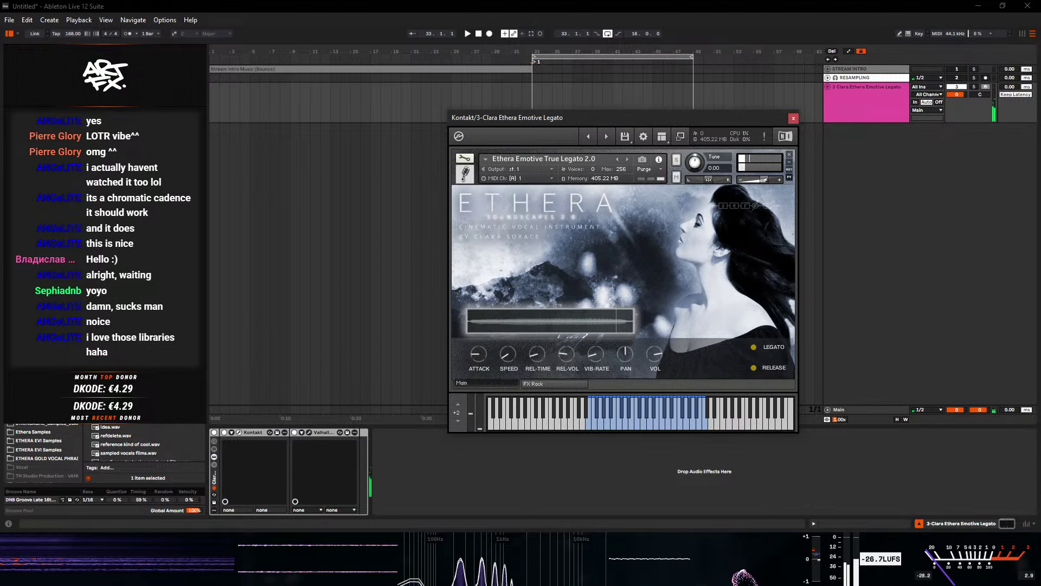
{"action": "left_click", "coordinate": [219, 476]}
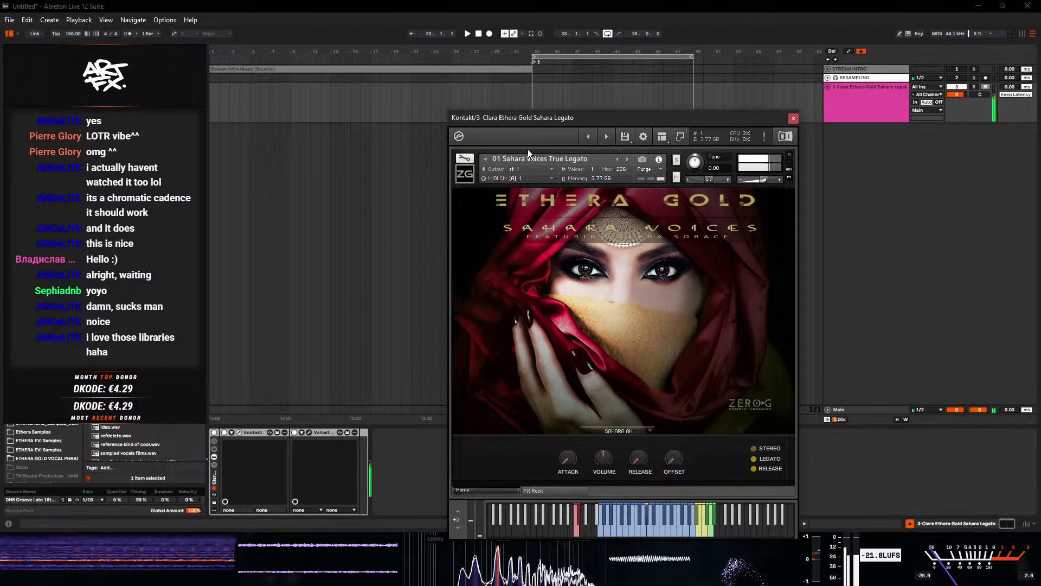
{"action": "left_click", "coordinate": [639, 431]}
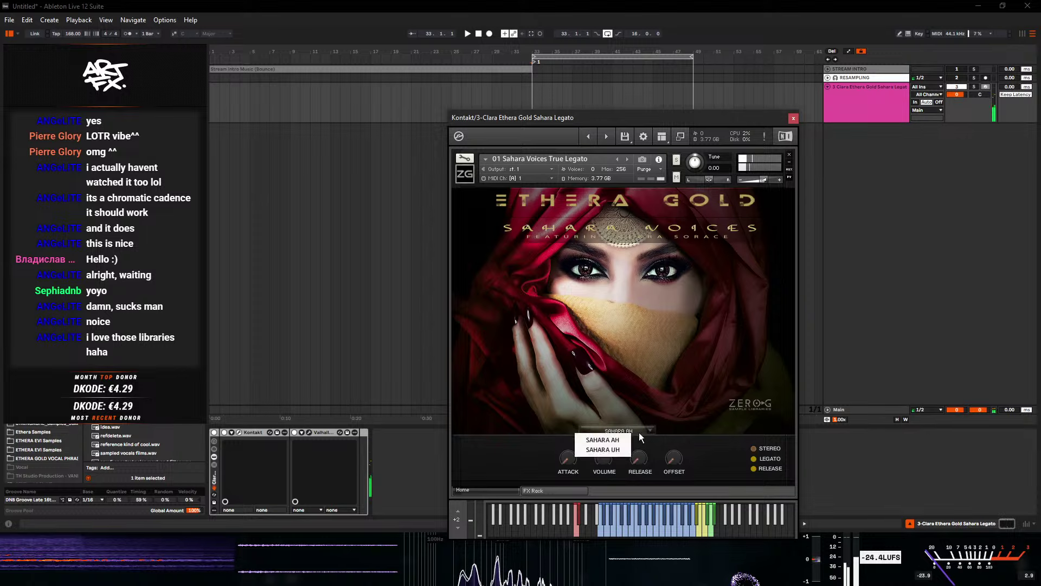
{"action": "left_click", "coordinate": [612, 450]}
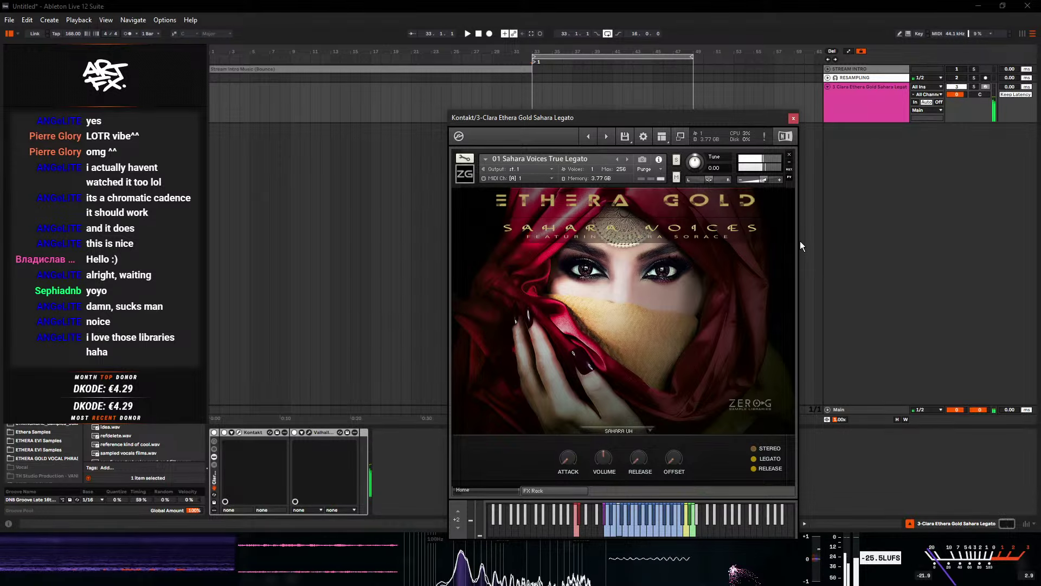
{"action": "left_click", "coordinate": [794, 119]}
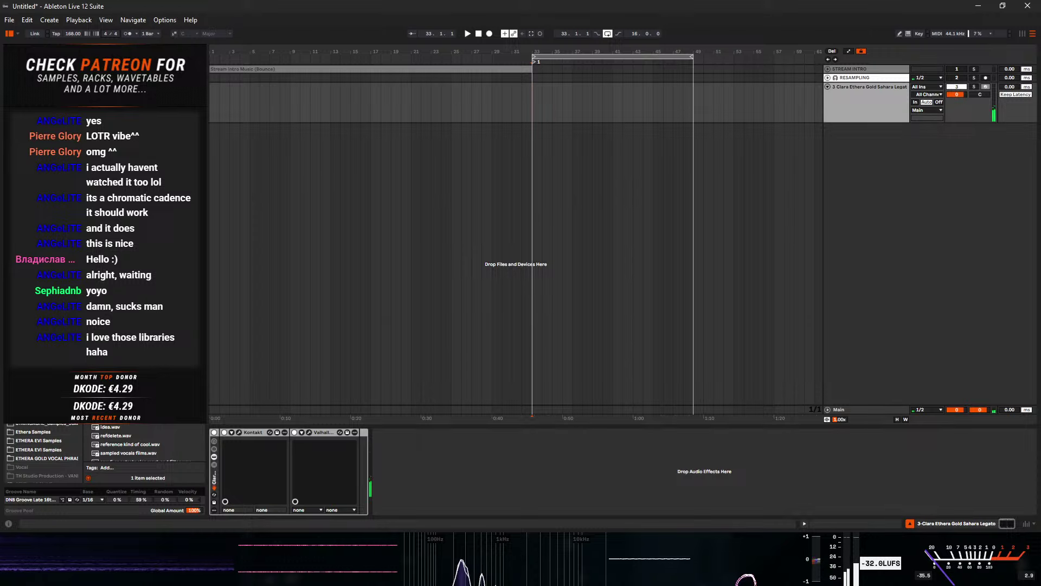
- Place the sample "the clock is ticking 2" on a new audio track at bar 33 and open the clip for editing
{"action": "left_click", "coordinate": [866, 103]}
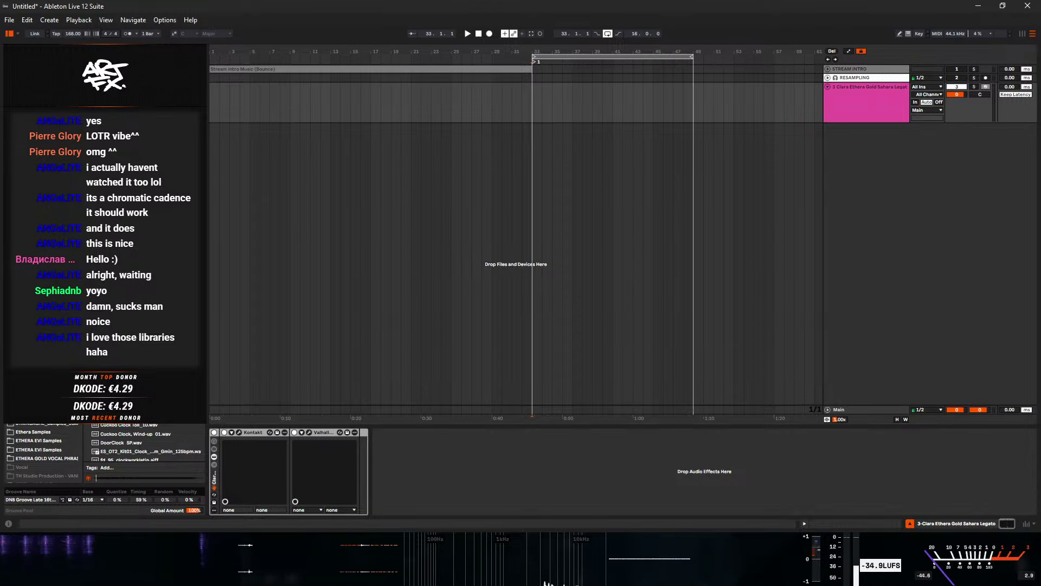
{"action": "left_click_drag", "start_coordinate": [130, 379], "coordinate": [540, 114]}
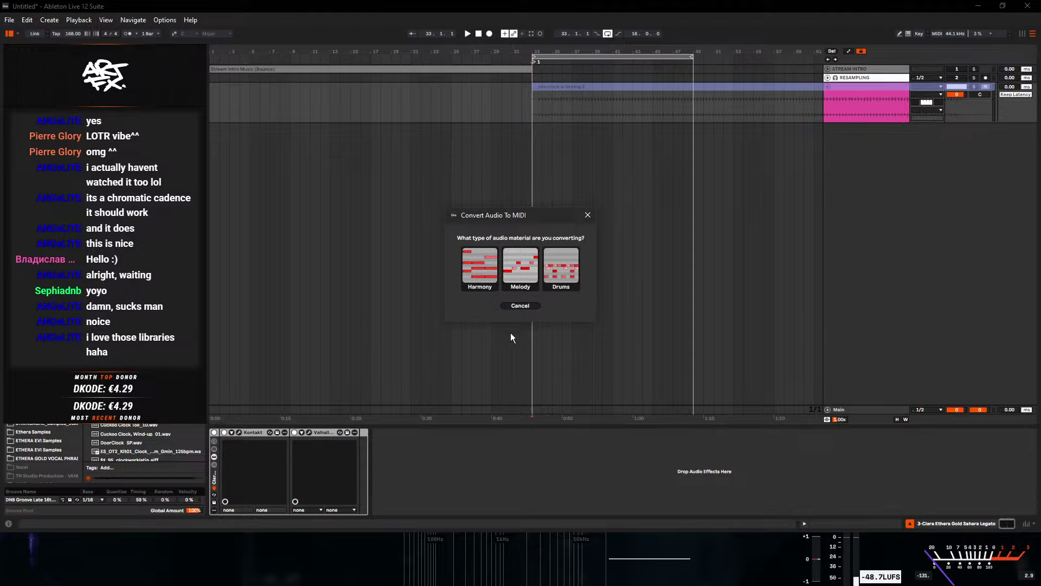
{"action": "left_click", "coordinate": [520, 305]}
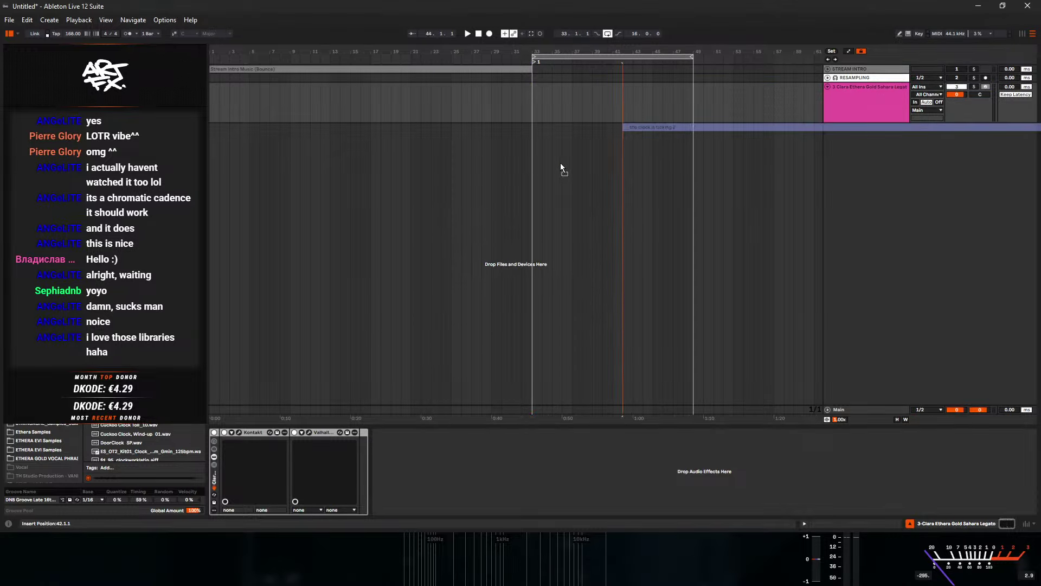
{"action": "left_click_drag", "start_coordinate": [561, 162], "coordinate": [608, 126]}
{"action": "double_click", "coordinate": [608, 126]}
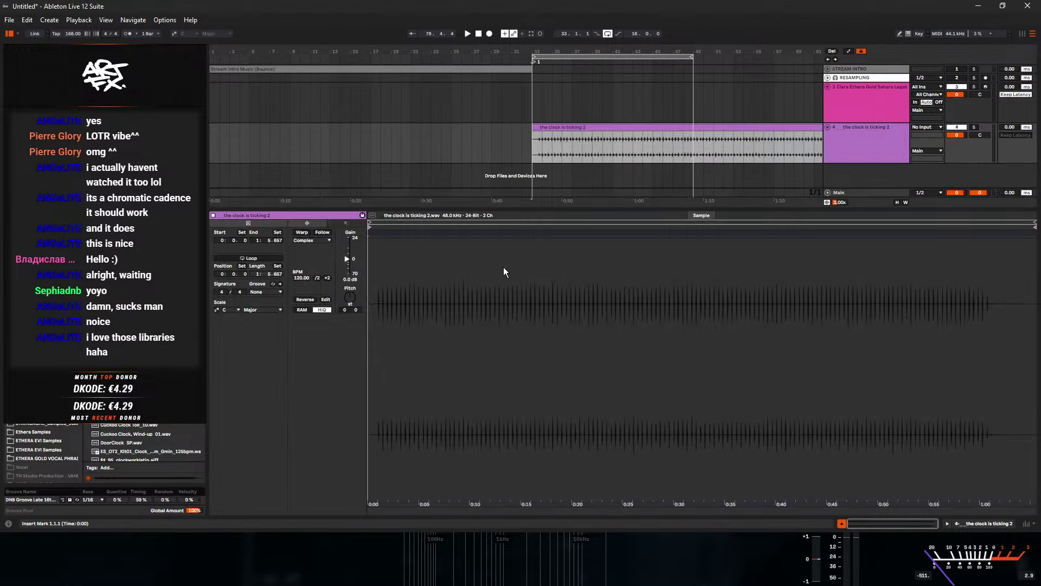
- Move the clock clip's start to the first tick at about 1.075 s and enable warping
{"action": "left_click_drag", "start_coordinate": [376, 226], "coordinate": [375, 287]}
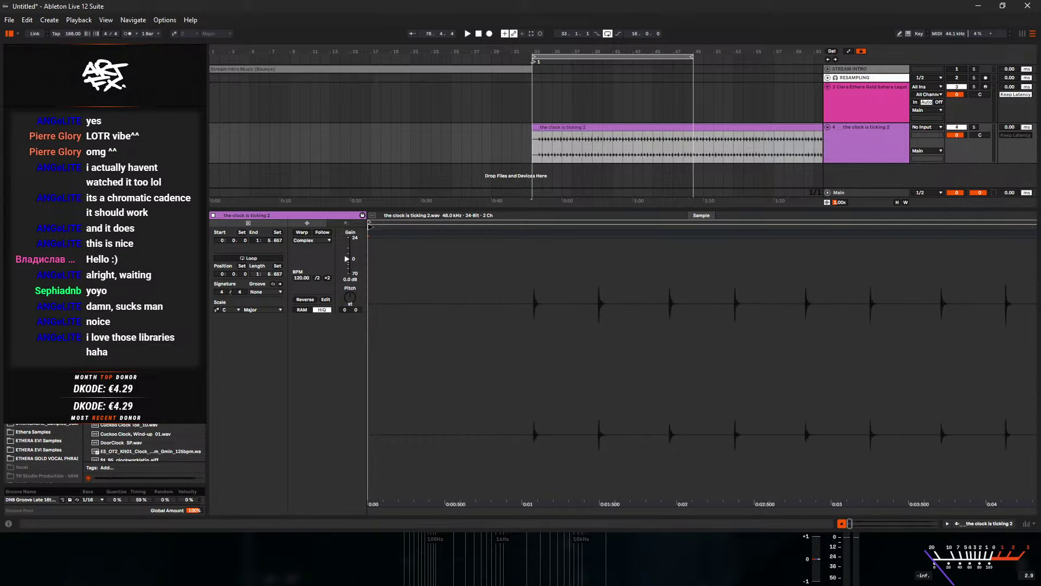
{"action": "mouse_move", "coordinate": [369, 225]}
{"action": "left_mouse_down"}
{"action": "mouse_move", "coordinate": [496, 239]}
{"action": "mouse_move", "coordinate": [534, 256]}
{"action": "mouse_move", "coordinate": [540, 227]}
{"action": "mouse_move", "coordinate": [540, 293]}
{"action": "left_mouse_up"}
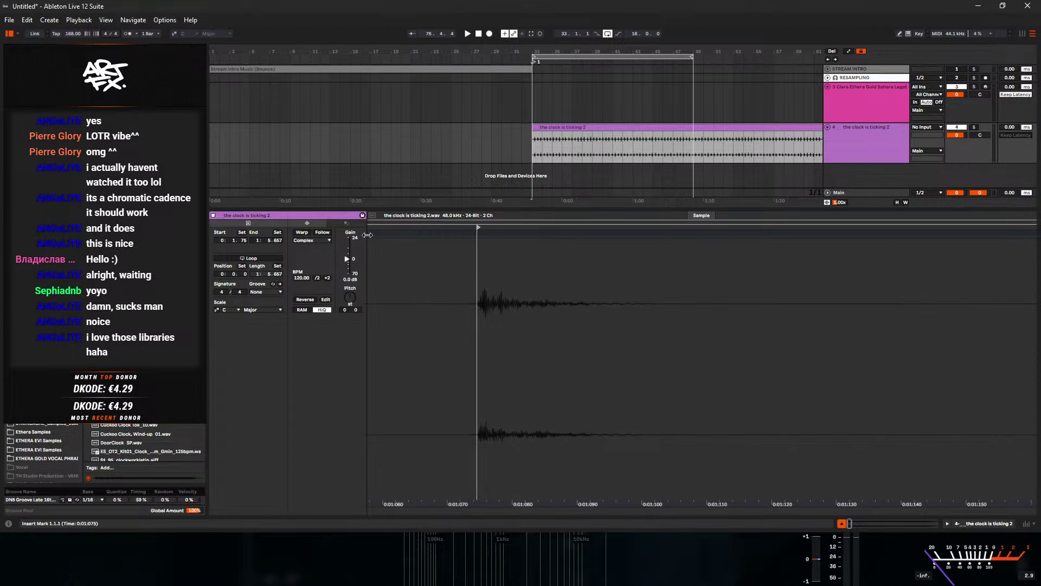
{"action": "left_click", "coordinate": [300, 232]}
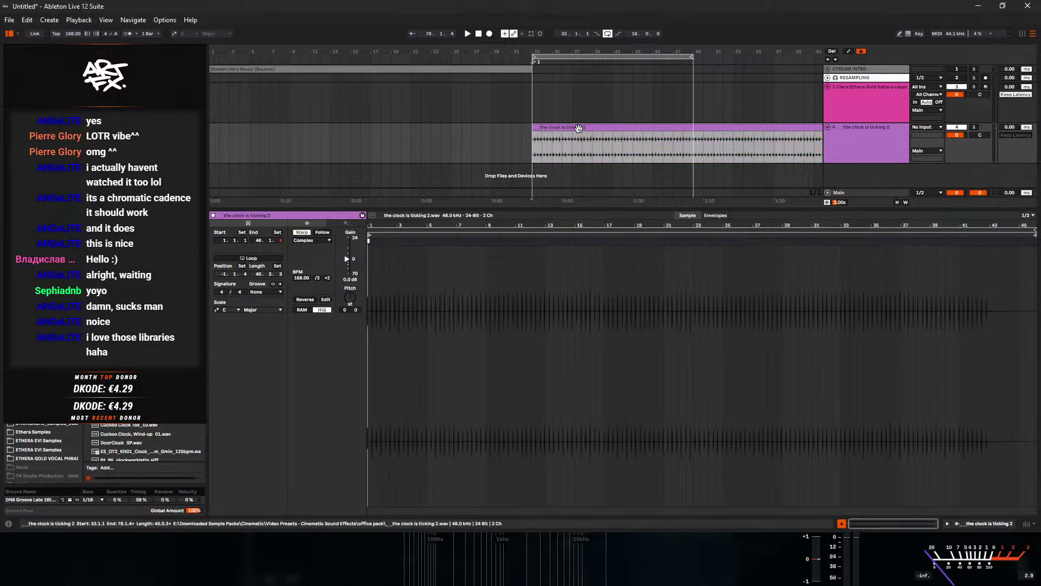
- Align the clock ticks to consecutive beats from 1.2 to bar 3 with warp markers, and select 1.1.1 to 3.1.1
{"action": "mouse_move", "coordinate": [380, 226]}
{"action": "left_mouse_down"}
{"action": "mouse_move", "coordinate": [548, 235]}
{"action": "mouse_move", "coordinate": [515, 243]}
{"action": "left_mouse_up"}
{"action": "left_click_drag", "start_coordinate": [587, 241], "coordinate": [572, 242]}
{"action": "left_click_drag", "start_coordinate": [639, 241], "coordinate": [629, 241]}
{"action": "left_click_drag", "start_coordinate": [701, 243], "coordinate": [686, 242]}
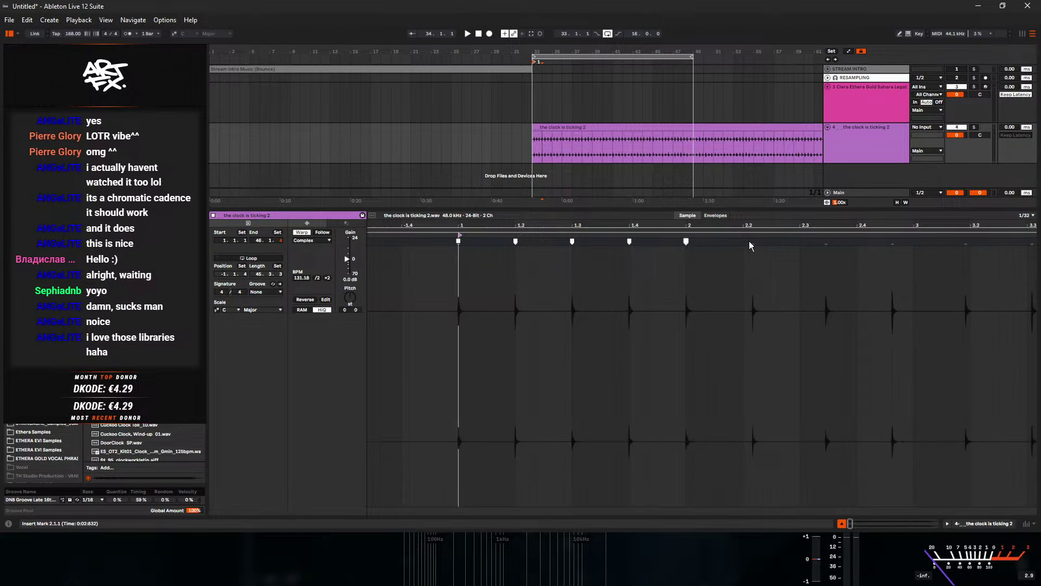
{"action": "left_click_drag", "start_coordinate": [751, 241], "coordinate": [743, 242]}
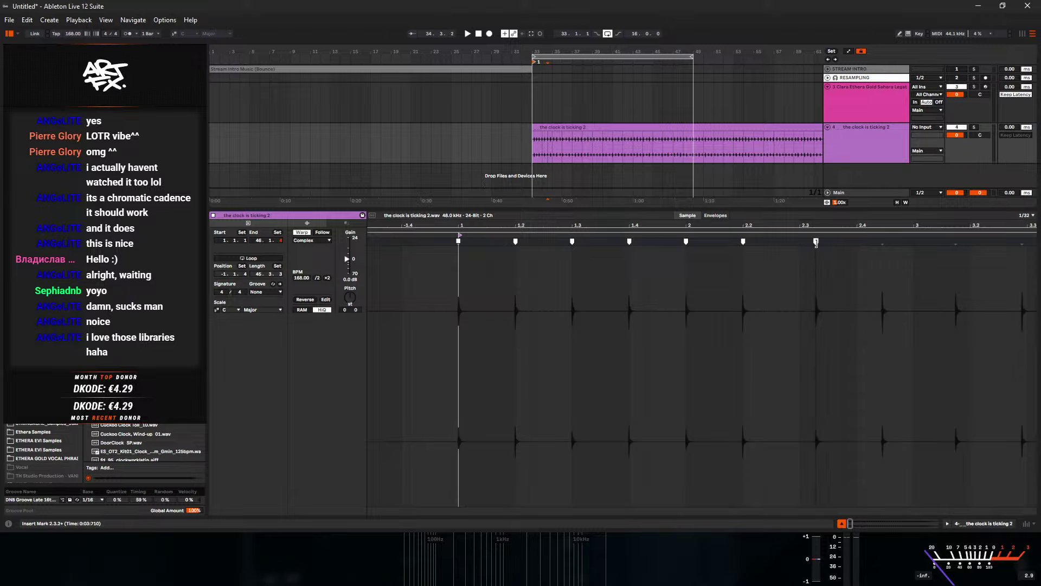
{"action": "left_click_drag", "start_coordinate": [816, 242], "coordinate": [801, 242]}
{"action": "left_click_drag", "start_coordinate": [866, 243], "coordinate": [856, 242]}
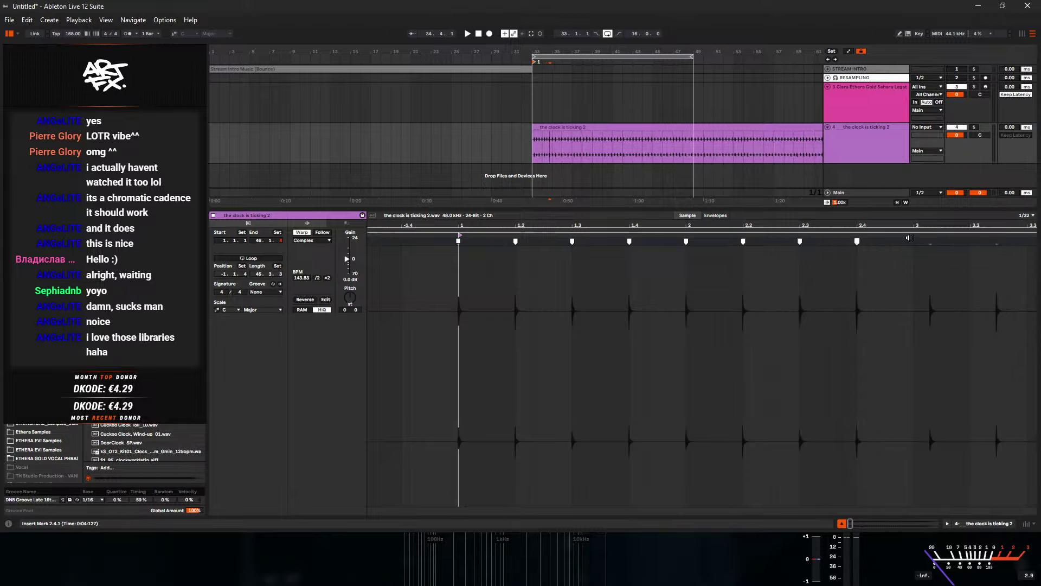
{"action": "left_click_drag", "start_coordinate": [931, 243], "coordinate": [462, 293]}
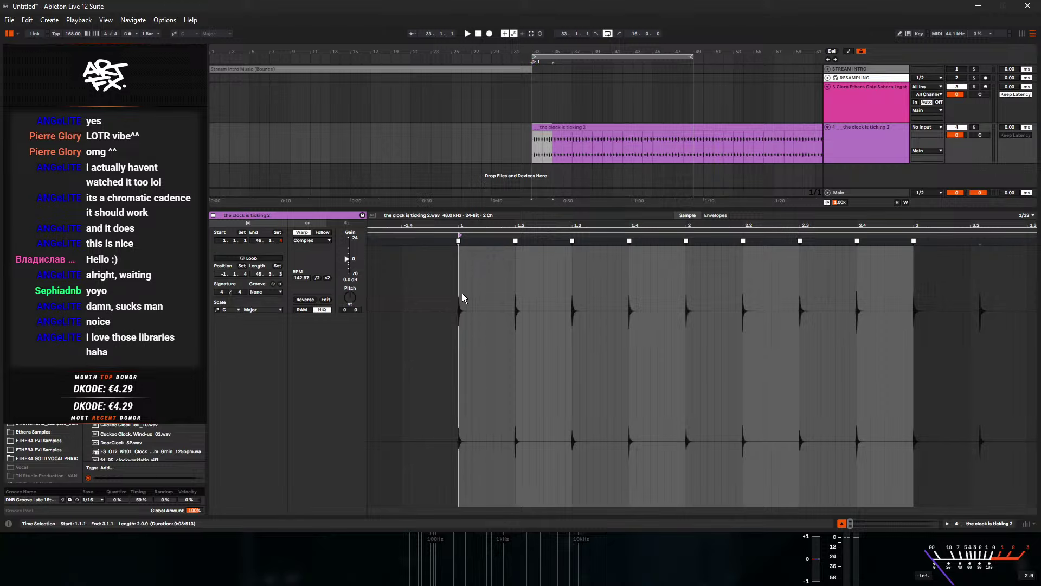
- Loop the selected two bars of the clock clip and trim the clip in the arrangement to end at bar 49
{"action": "key", "text": "ctrl+l"}
{"action": "key", "text": "space"}
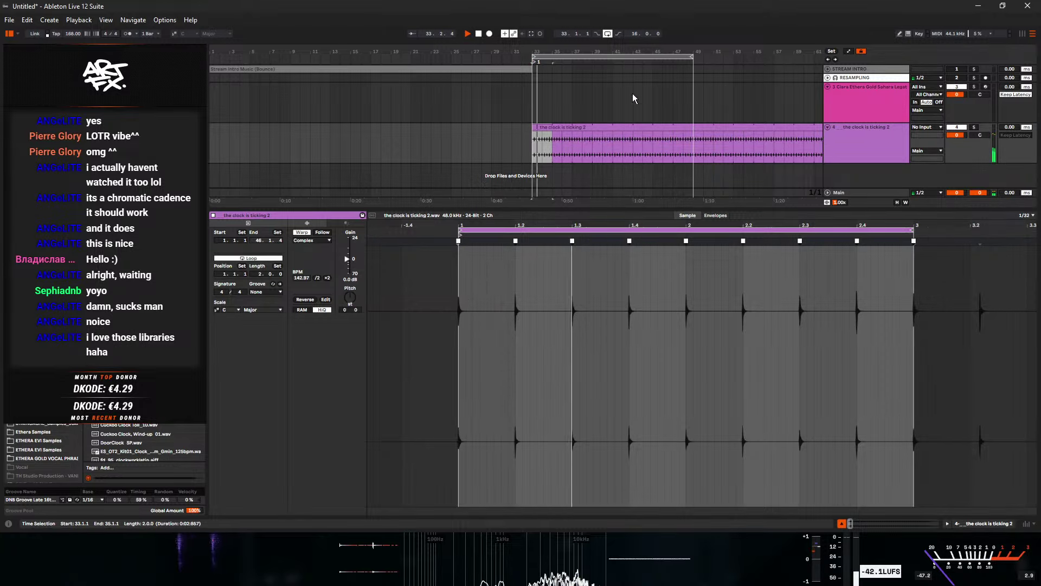
{"action": "left_click_drag", "start_coordinate": [611, 48], "coordinate": [611, 49]}
{"action": "left_click_drag", "start_coordinate": [759, 128], "coordinate": [530, 128]}
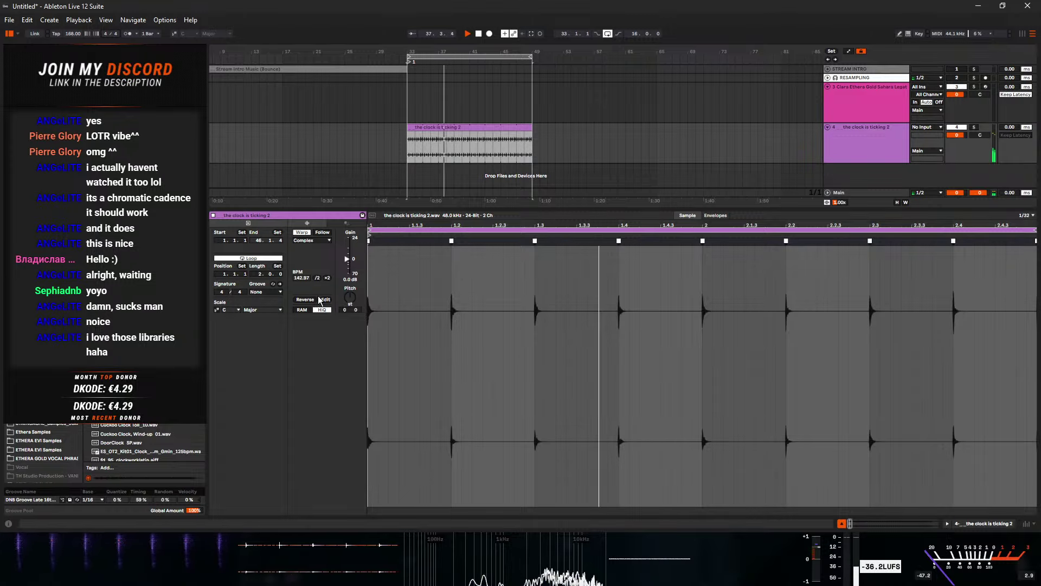
- Set the clock clip to Beats warping with transient looping off and a shortened transient envelope, and transpose it up 1 semitone
{"action": "left_click", "coordinate": [311, 240]}
{"action": "left_click", "coordinate": [301, 248]}
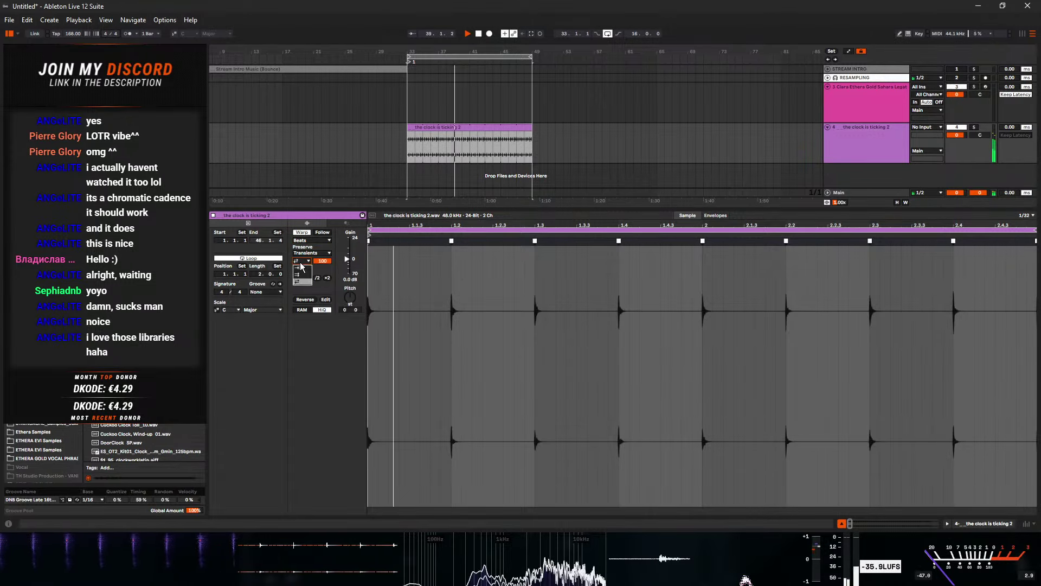
{"action": "left_click_drag", "start_coordinate": [322, 261], "coordinate": [322, 272]}
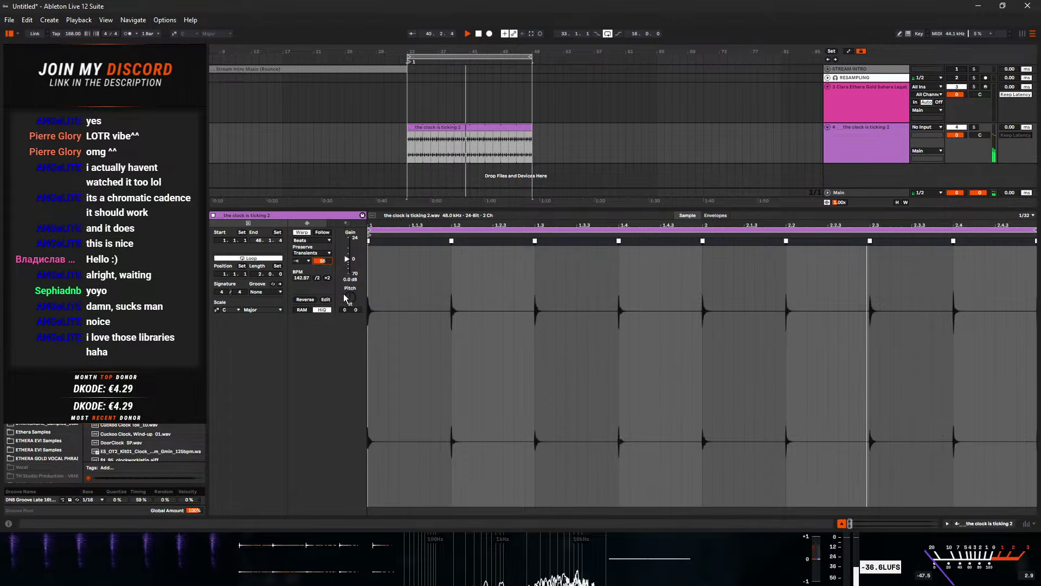
{"action": "left_click_drag", "start_coordinate": [345, 310], "coordinate": [345, 308]}
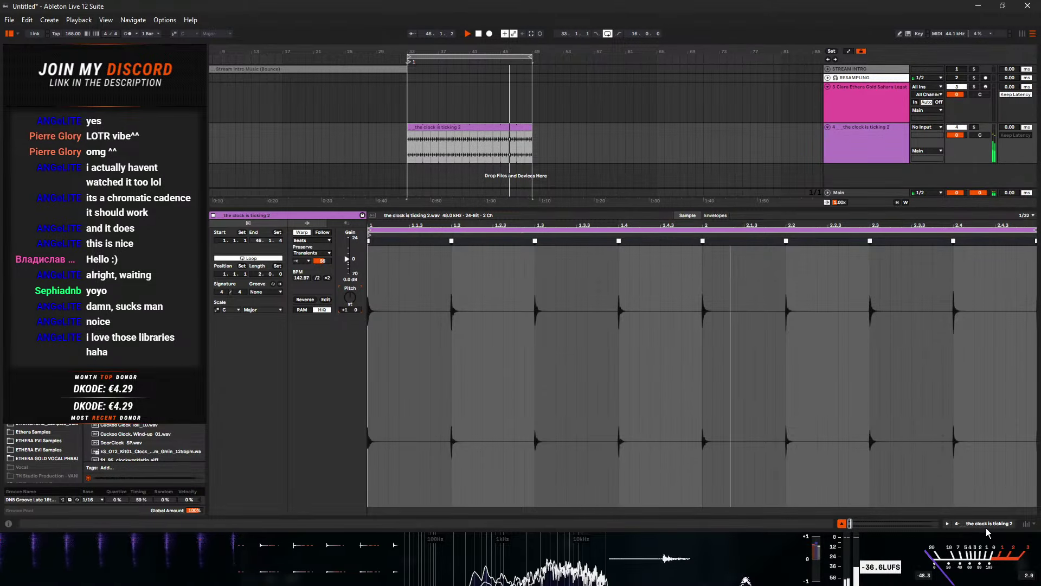
{"action": "key", "text": "shift+Tab"}
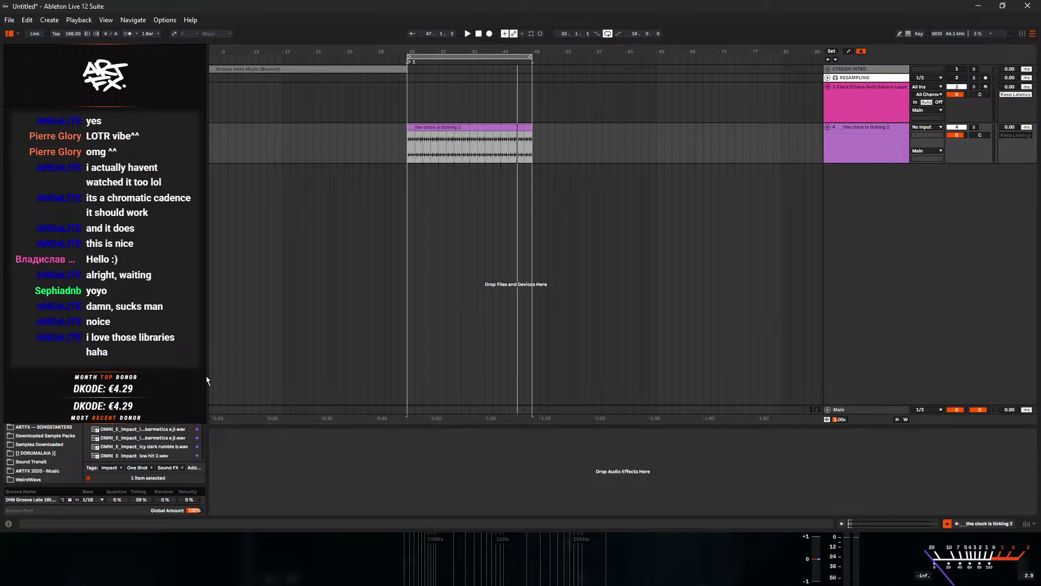
- Browse the impact one-shots and place the Sub Punch 03 RR (3) sample on a new audio track at bar 33
{"action": "left_click_drag", "start_coordinate": [204, 437], "coordinate": [205, 449]}
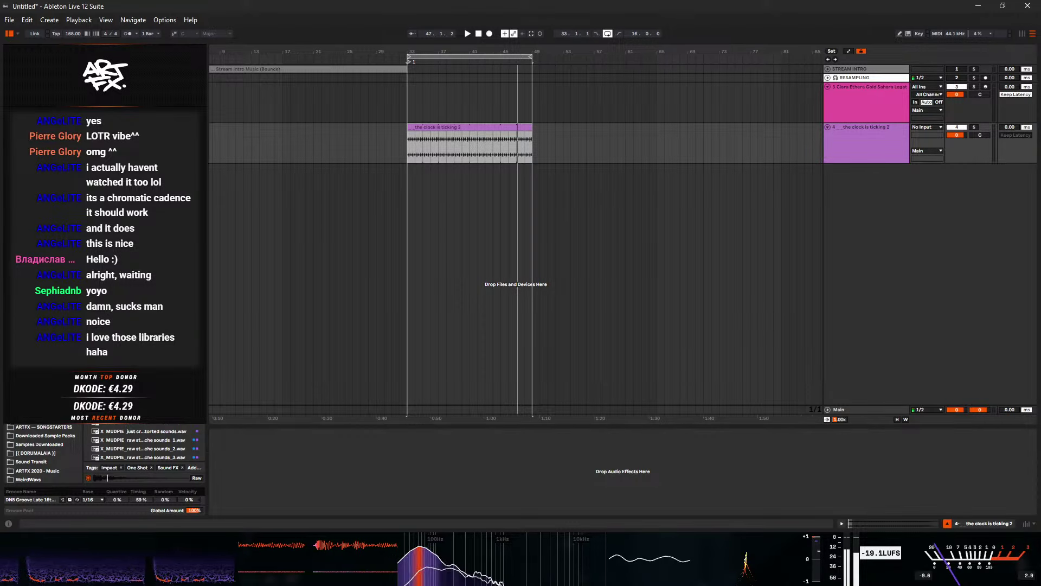
{"action": "left_click", "coordinate": [425, 230]}
{"action": "left_click", "coordinate": [408, 233]}
{"action": "key", "text": "ctrl+v"}
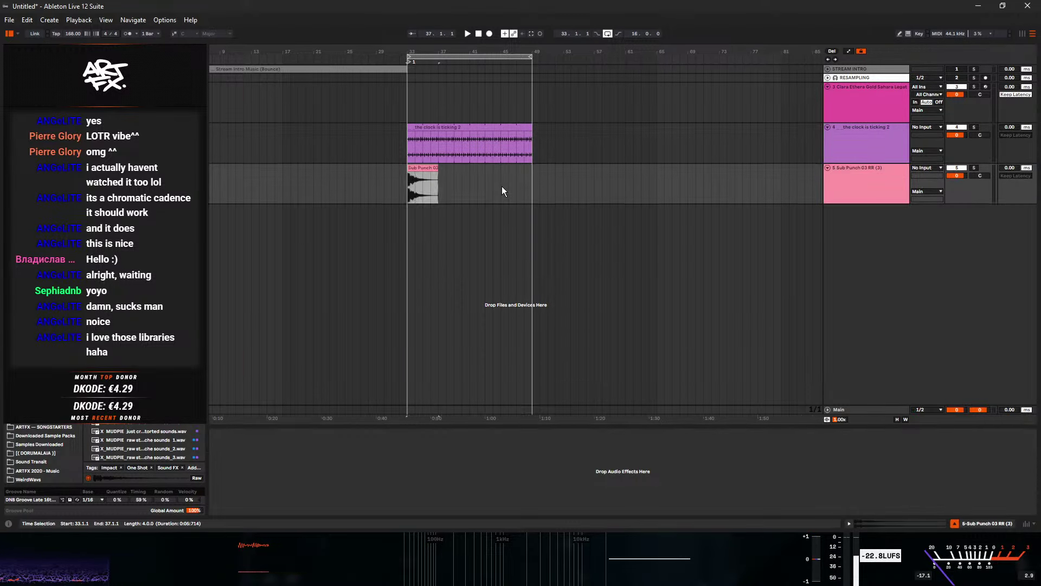
- Turn off warping for the Sub Punch 03 RR (3) clip and inspect its waveform at the clip's start
{"action": "double_click", "coordinate": [421, 181]}
{"action": "left_click", "coordinate": [303, 233]}
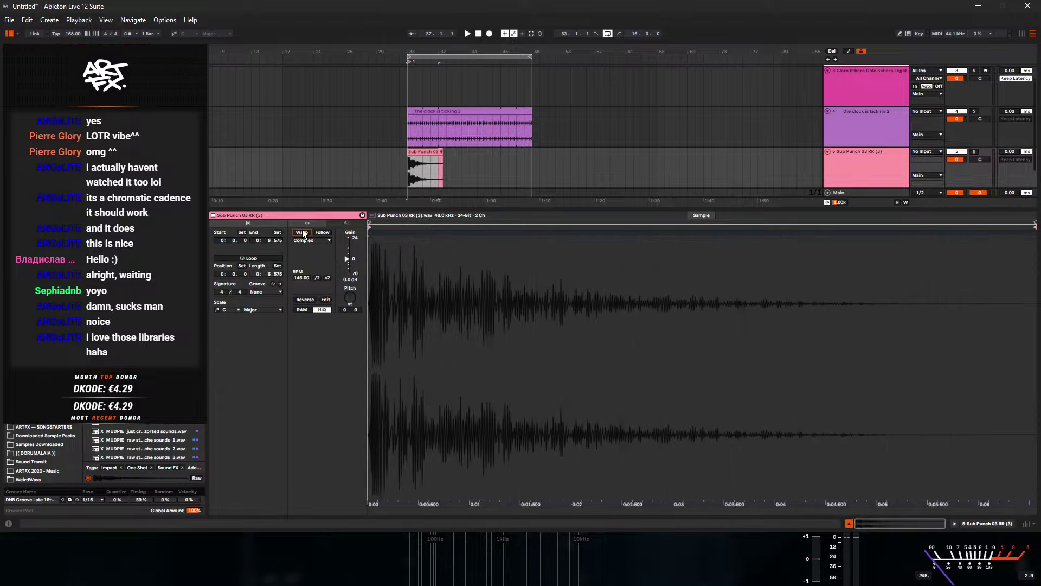
{"action": "left_click_drag", "start_coordinate": [406, 46], "coordinate": [404, 179]}
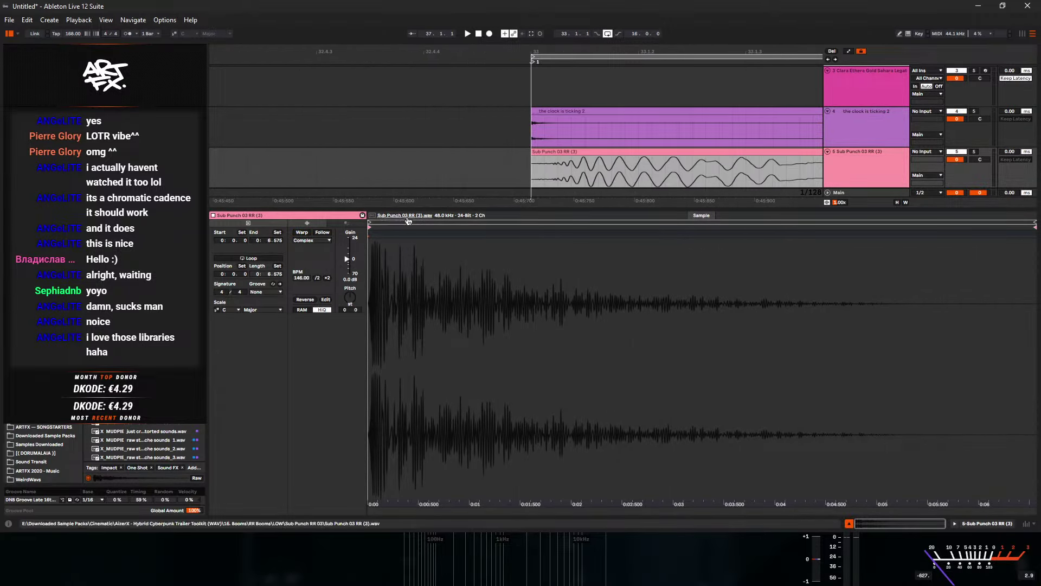
- Trim the quiet lead-in off the start of the Sub Punch 03 RR (3) clip and move the clip back to bar 33
{"action": "left_click_drag", "start_coordinate": [532, 150], "coordinate": [548, 151]}
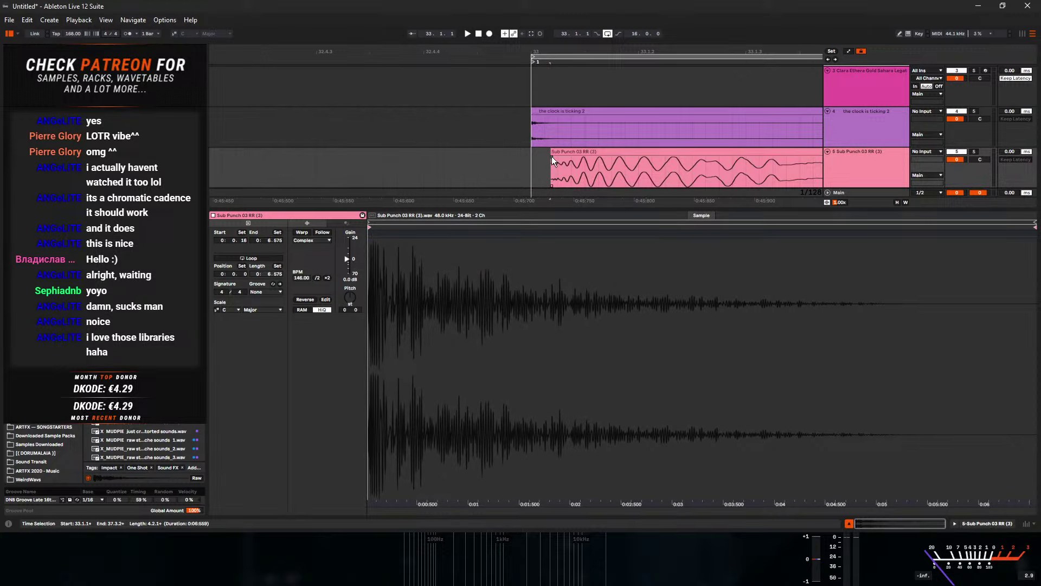
{"action": "left_click_drag", "start_coordinate": [551, 155], "coordinate": [544, 152]}
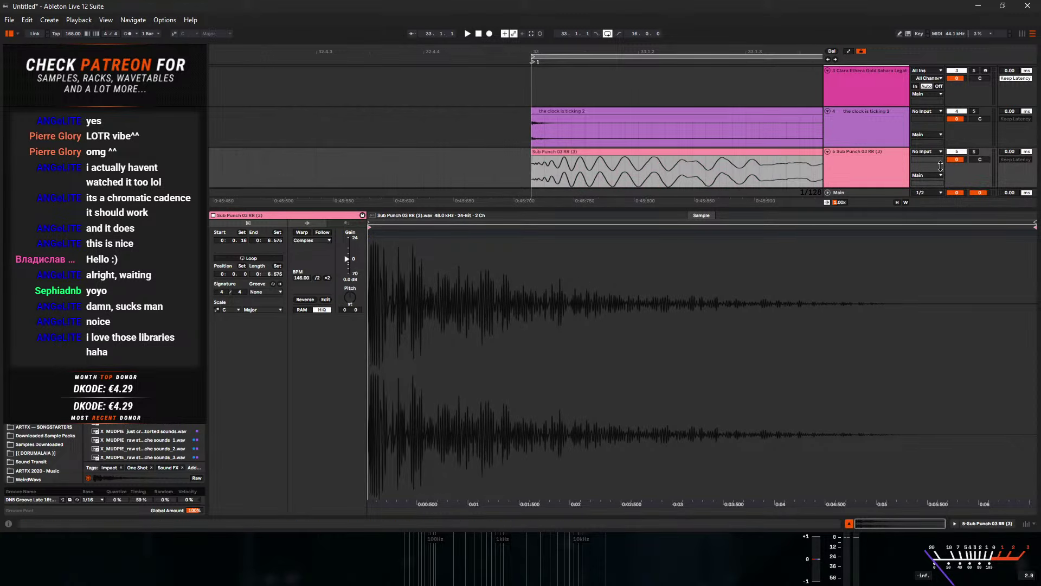
- Lower the Sub Punch track's volume to -3.4 dB and play the hit together with the clock from bar 33
{"action": "key", "text": "space"}
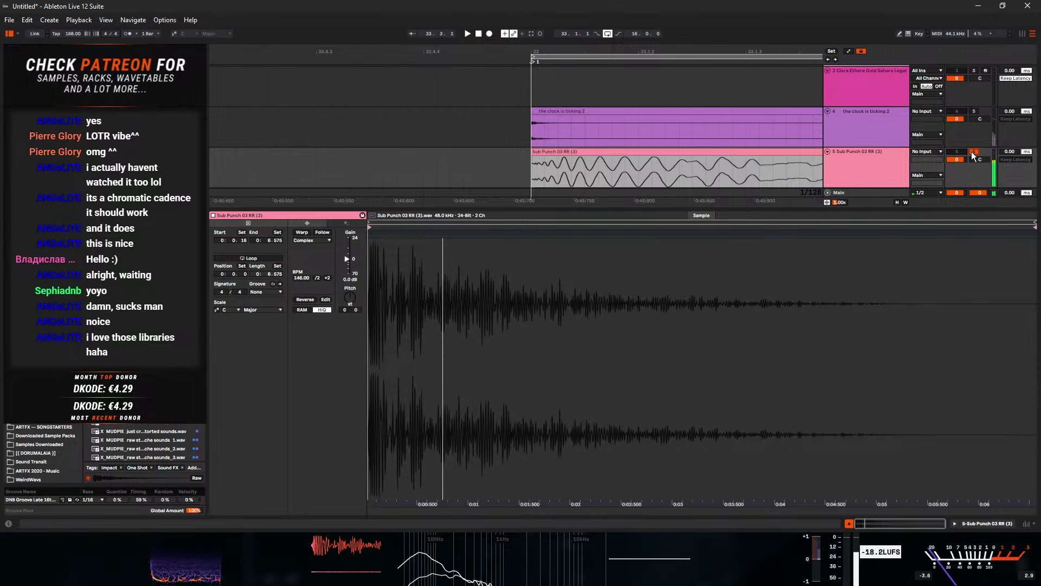
{"action": "left_click_drag", "start_coordinate": [534, 51], "coordinate": [463, 24]}
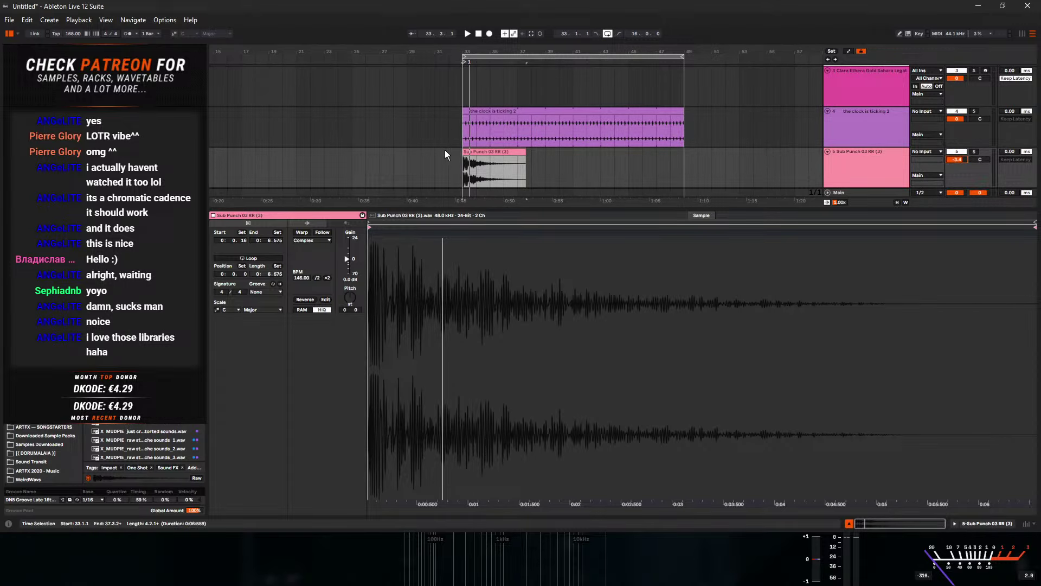
{"action": "left_click", "coordinate": [465, 161]}
{"action": "key", "text": "space"}
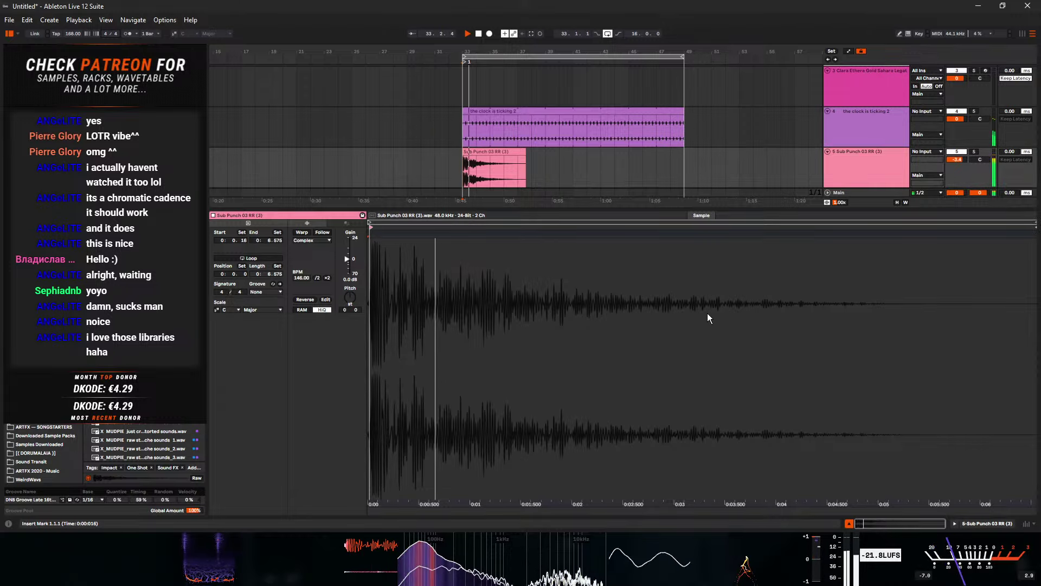
{"action": "left_click", "coordinate": [970, 525]}
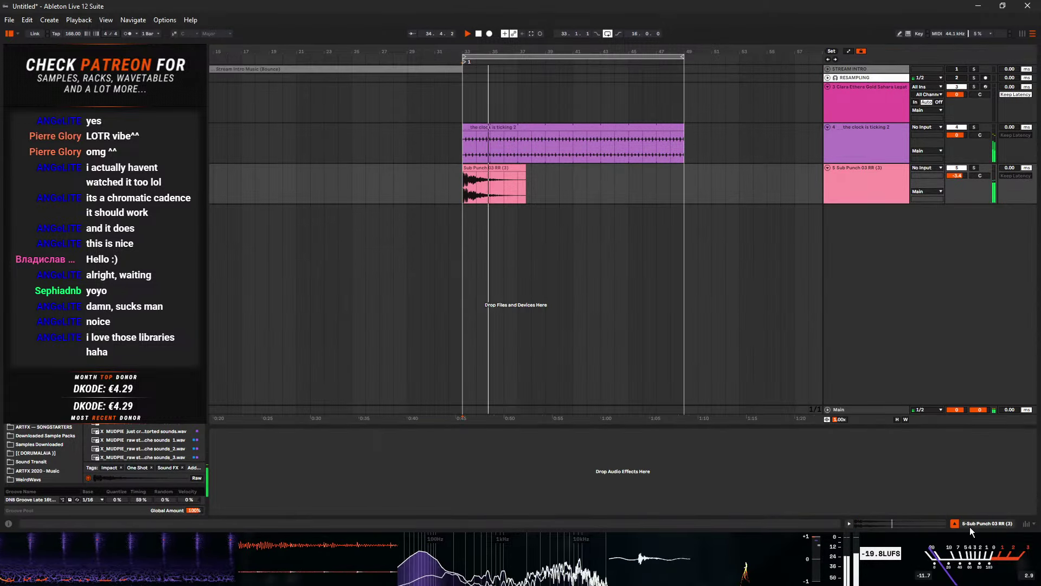
- Look through the dated sample folders and starter sounds for material that suits the intro
{"action": "left_click", "coordinate": [855, 97]}
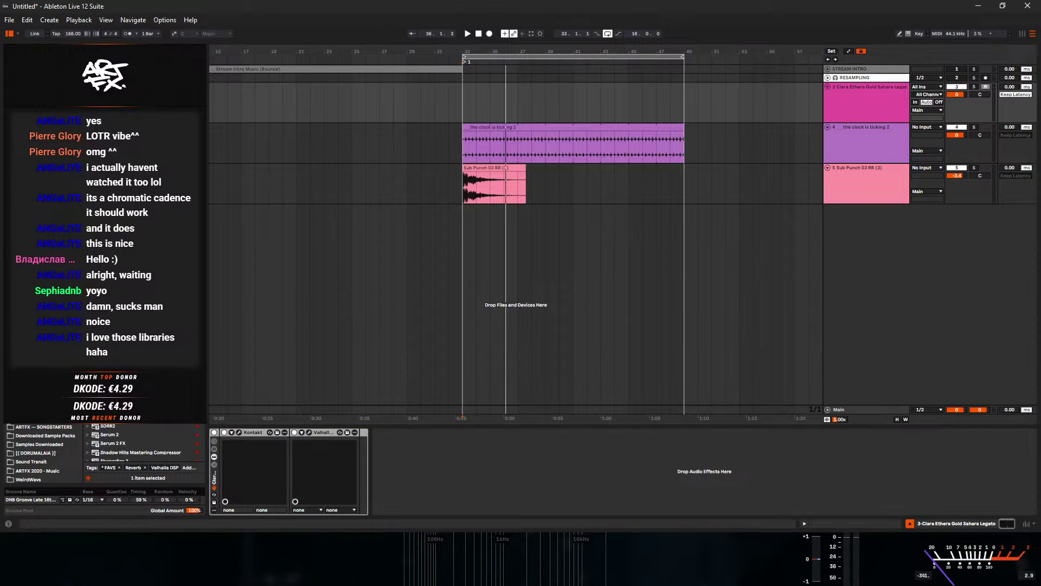
{"action": "scroll", "coordinate": [141, 442], "scroll_direction": "down", "scroll_amount": 2}
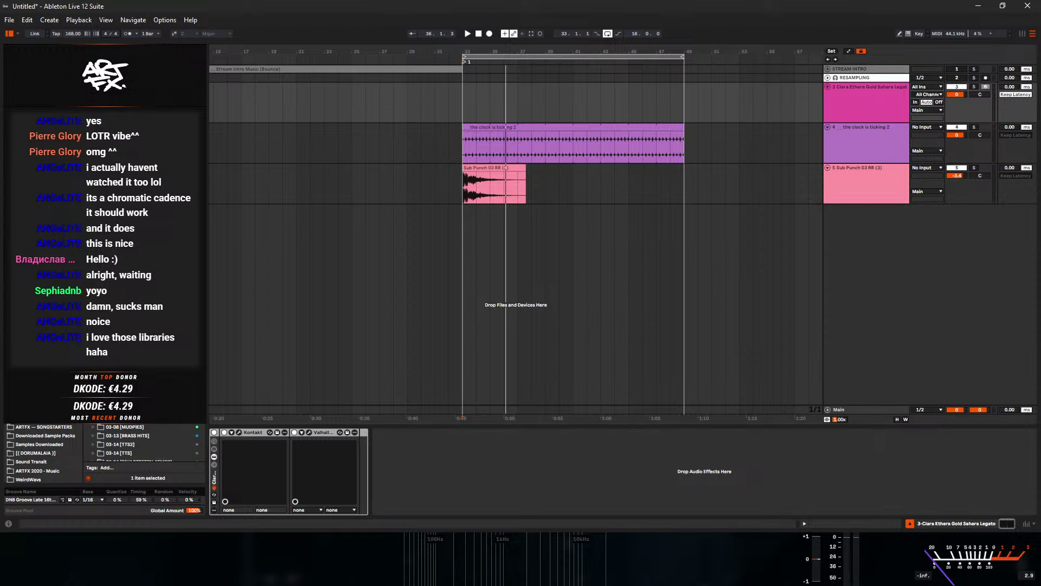
{"action": "scroll", "coordinate": [146, 441], "scroll_direction": "down", "scroll_amount": 5}
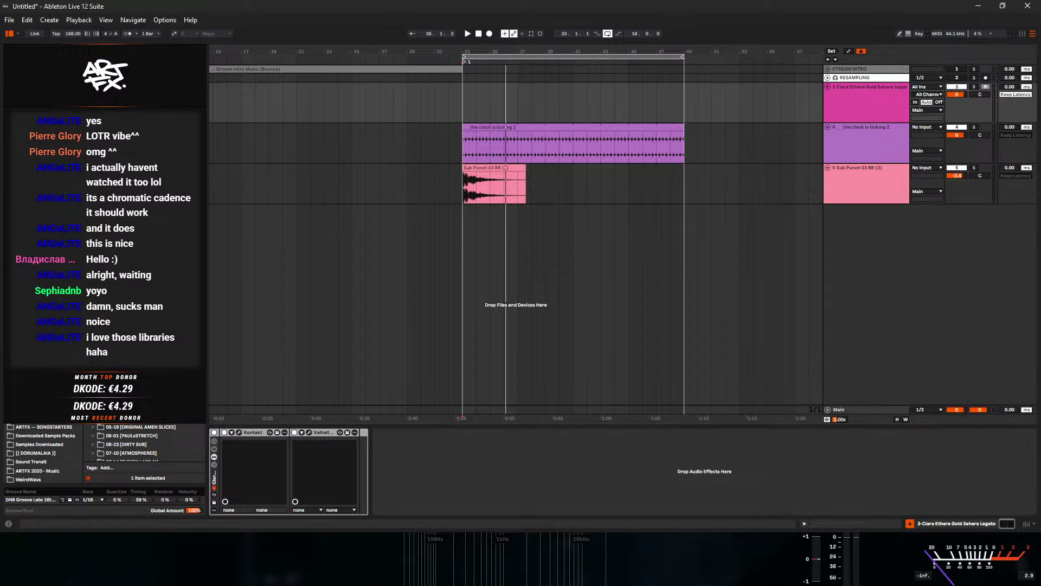
{"action": "scroll", "coordinate": [139, 442], "scroll_direction": "down", "scroll_amount": 5}
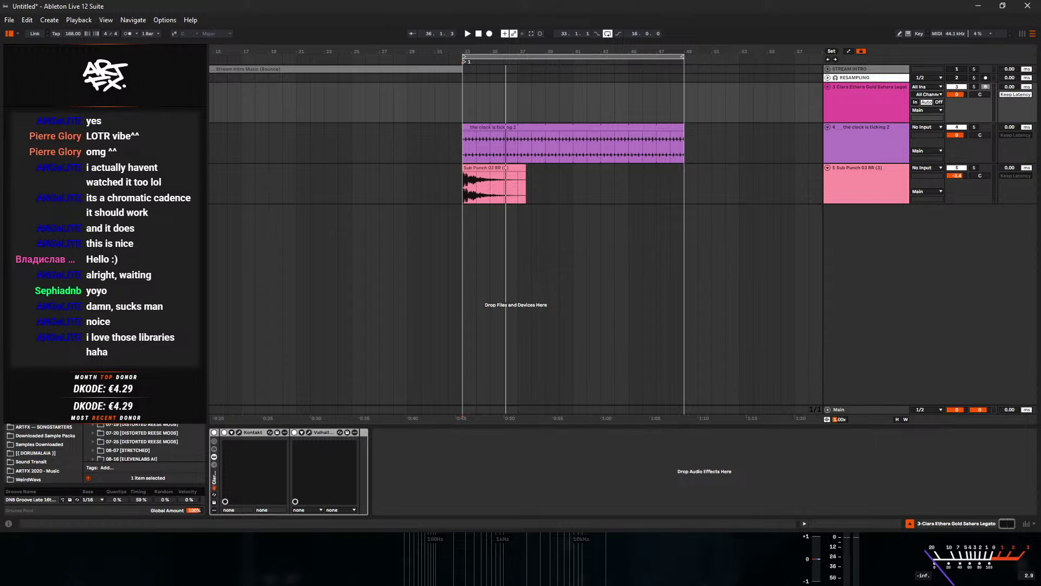
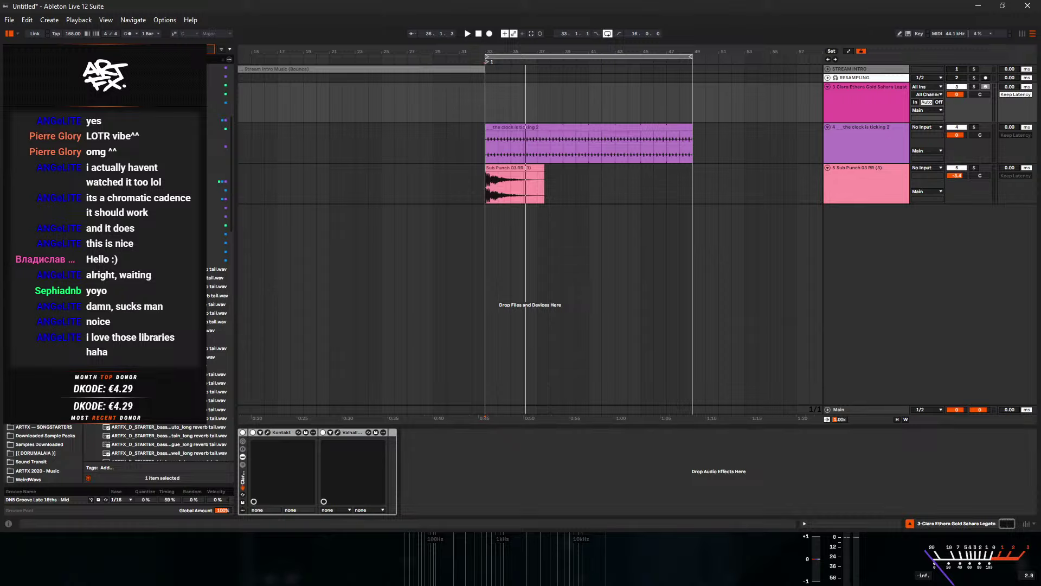
{"action": "scroll", "coordinate": [162, 442], "scroll_direction": "up", "scroll_amount": 10}
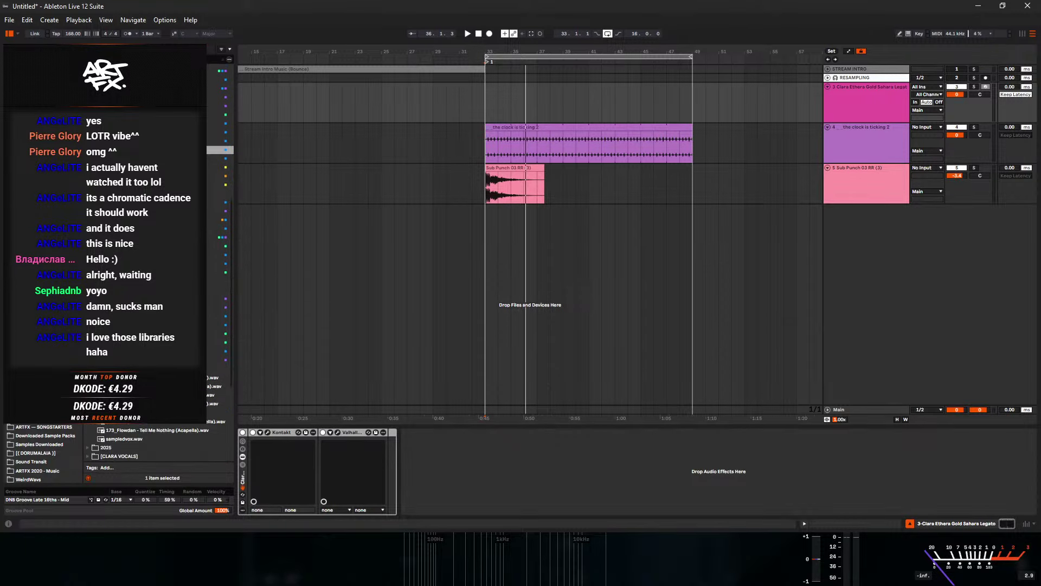
{"action": "scroll", "coordinate": [157, 442], "scroll_direction": "up", "scroll_amount": 10}
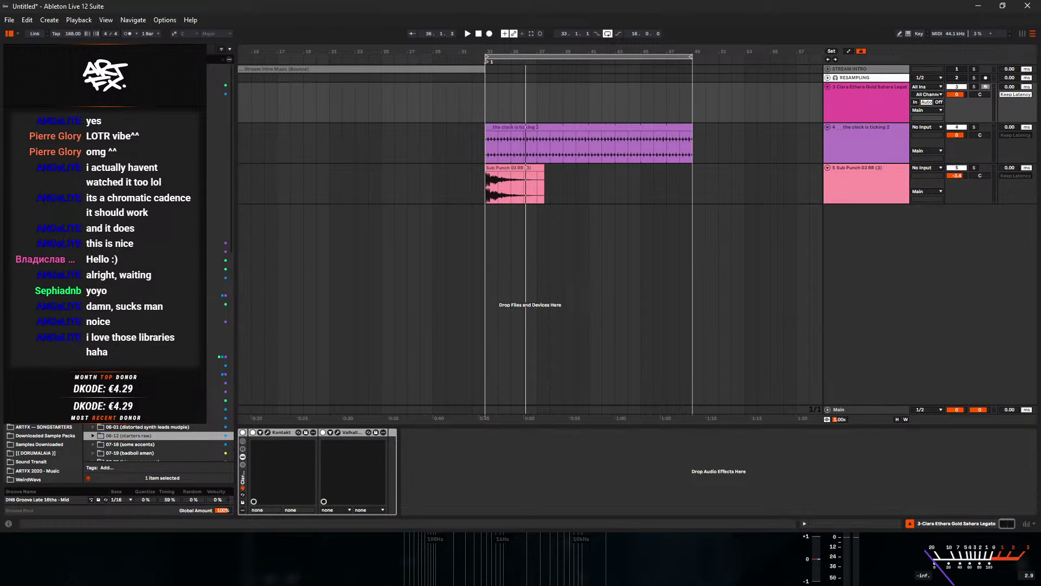
{"action": "key", "text": "Left"}
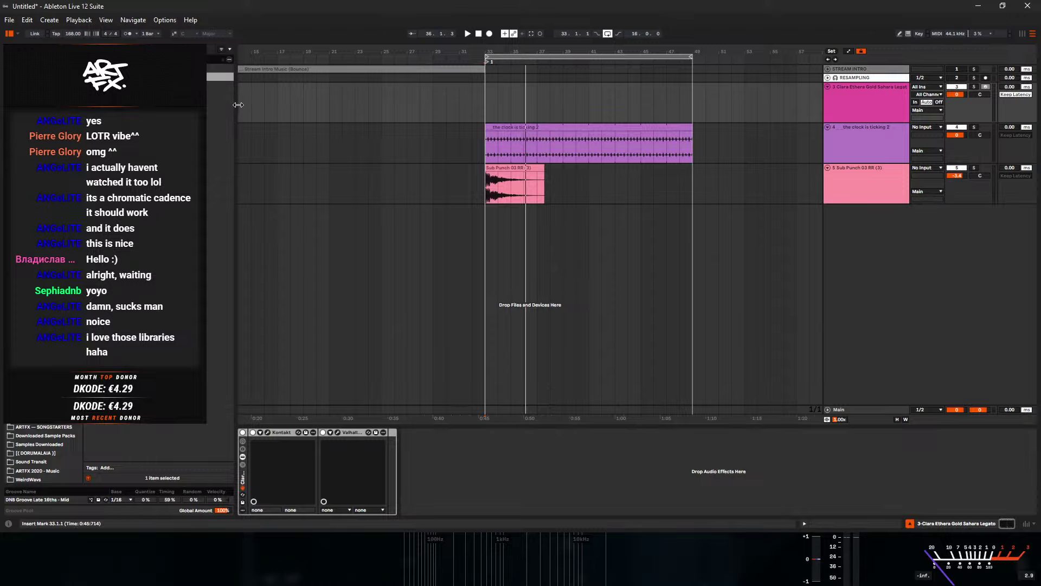
{"action": "left_click_drag", "start_coordinate": [238, 104], "coordinate": [211, 115]}
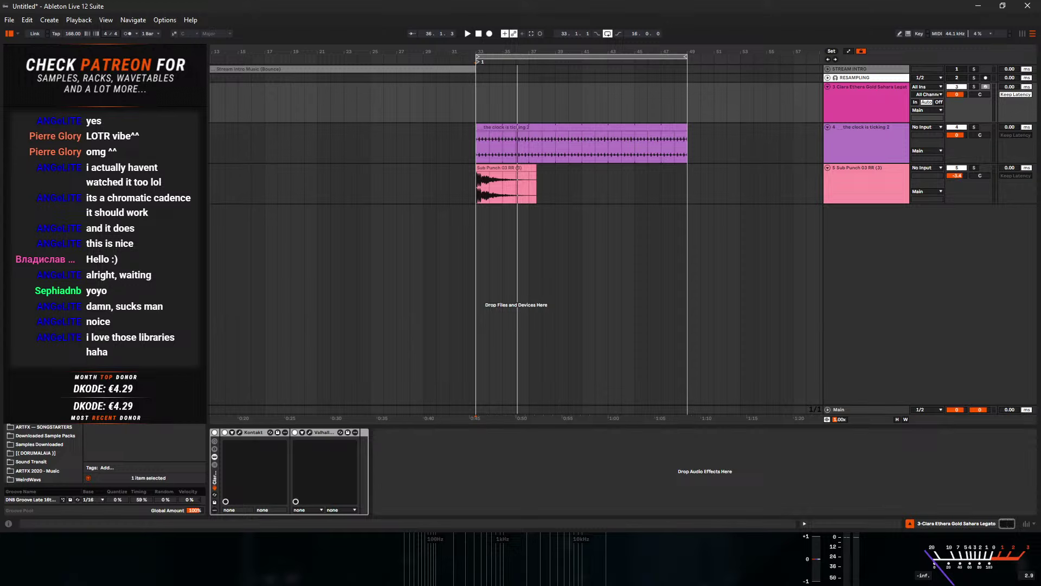
- Audition atmosphere samples and place C#_ATMOS_Albion Pad Resample 1 on a new audio track at bar 33
{"action": "key", "text": "Right"}
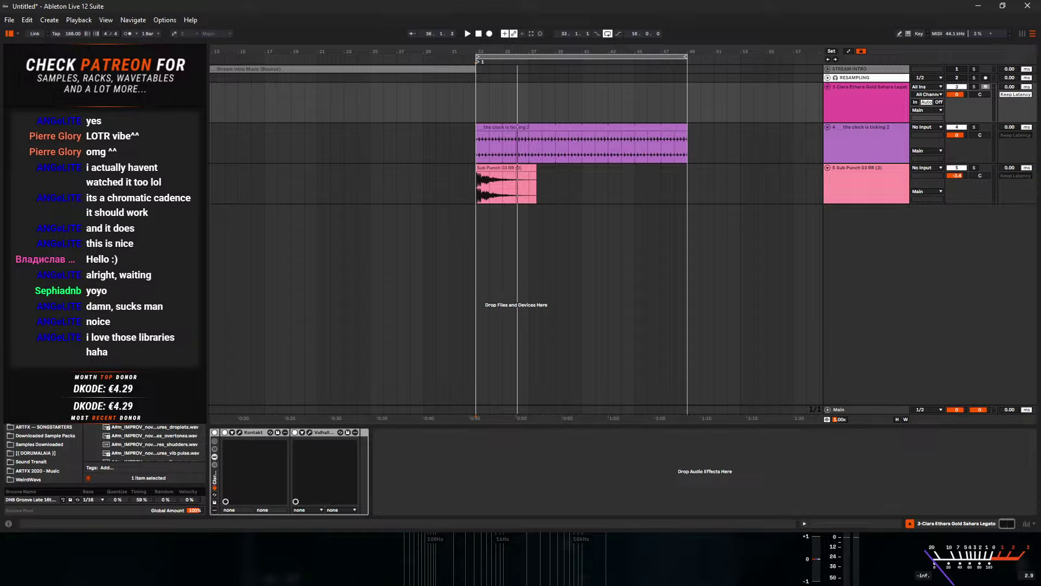
{"action": "scroll", "coordinate": [150, 443], "scroll_direction": "down", "scroll_amount": 10}
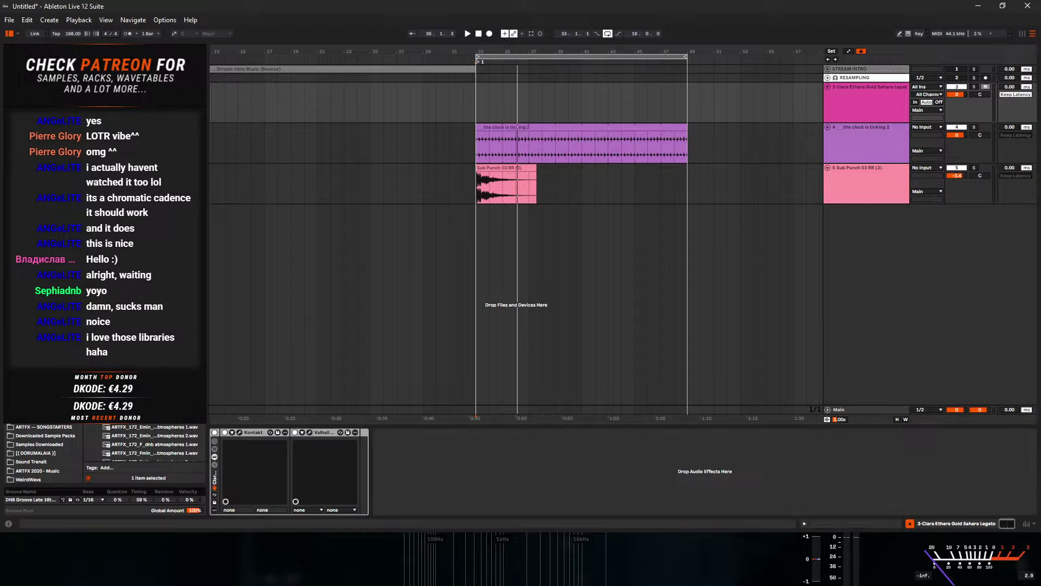
{"action": "scroll", "coordinate": [146, 443], "scroll_direction": "down", "scroll_amount": 5}
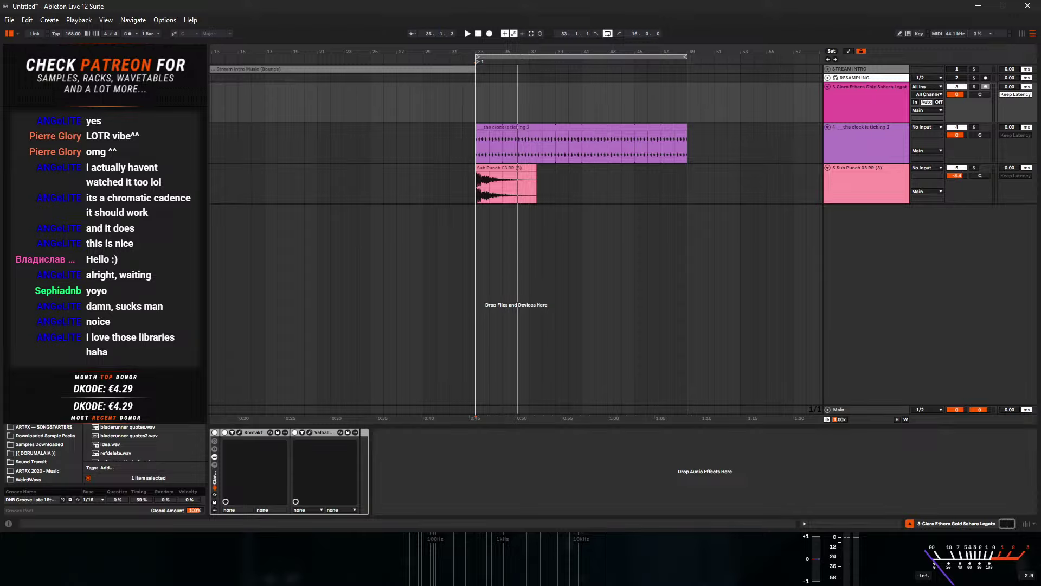
{"action": "scroll", "coordinate": [150, 443], "scroll_direction": "up", "scroll_amount": 5}
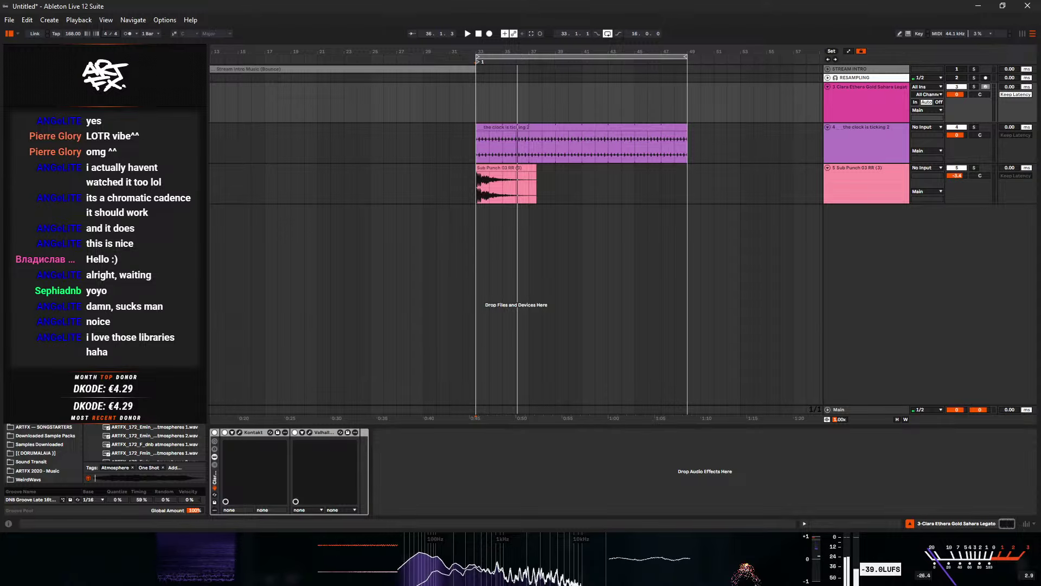
{"action": "scroll", "coordinate": [150, 442], "scroll_direction": "down", "scroll_amount": 3}
{"action": "scroll", "coordinate": [151, 443], "scroll_direction": "up", "scroll_amount": 3}
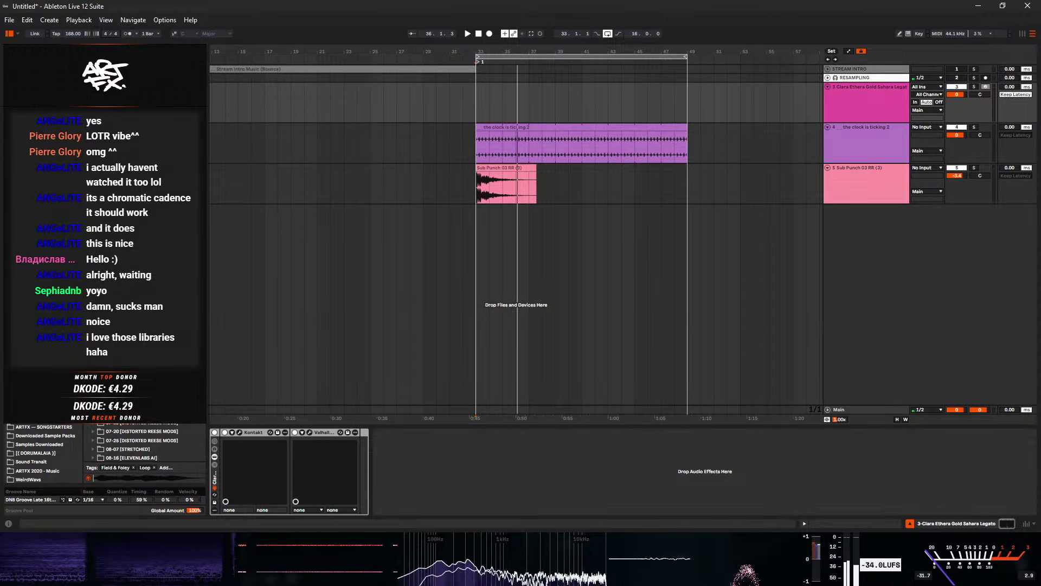
{"action": "scroll", "coordinate": [150, 442], "scroll_direction": "down", "scroll_amount": 3}
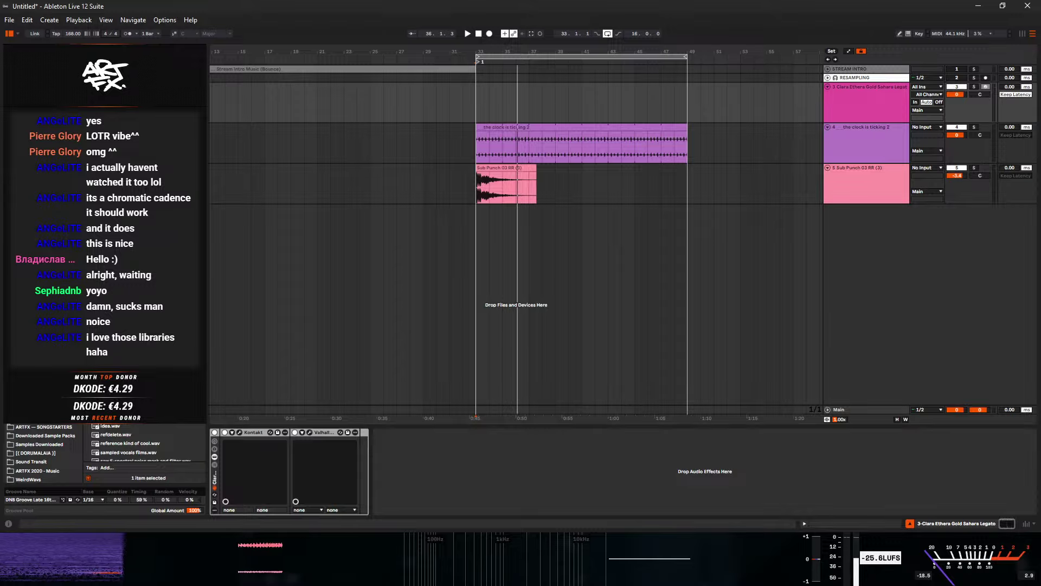
{"action": "scroll", "coordinate": [150, 442], "scroll_direction": "up", "scroll_amount": 2}
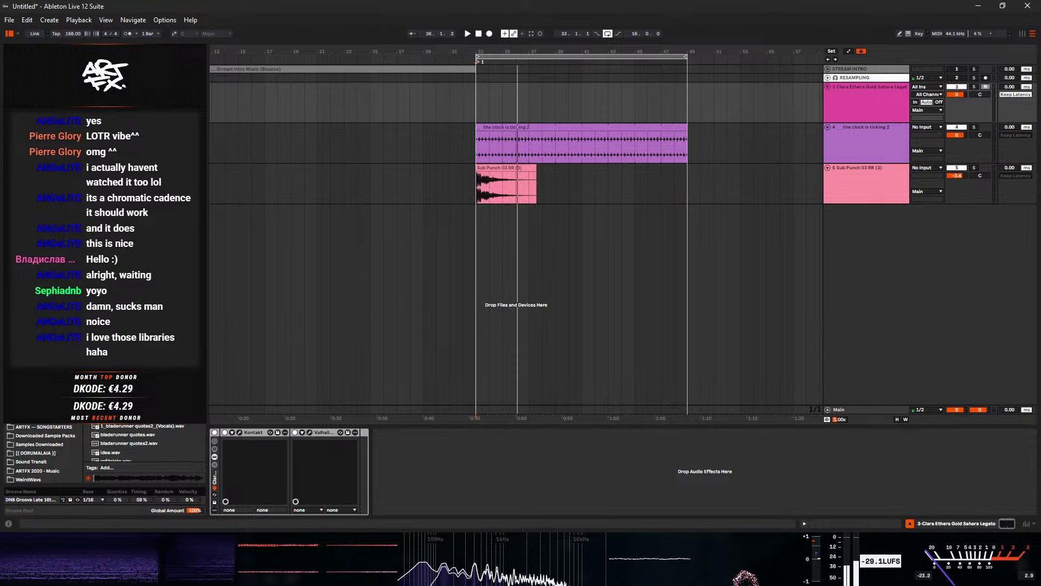
{"action": "left_click_drag", "start_coordinate": [576, 243], "coordinate": [476, 243]}
- Play the arrangement from bar 32 to hear the Albion pad with the clock and sub punch
{"action": "left_click", "coordinate": [462, 213]}
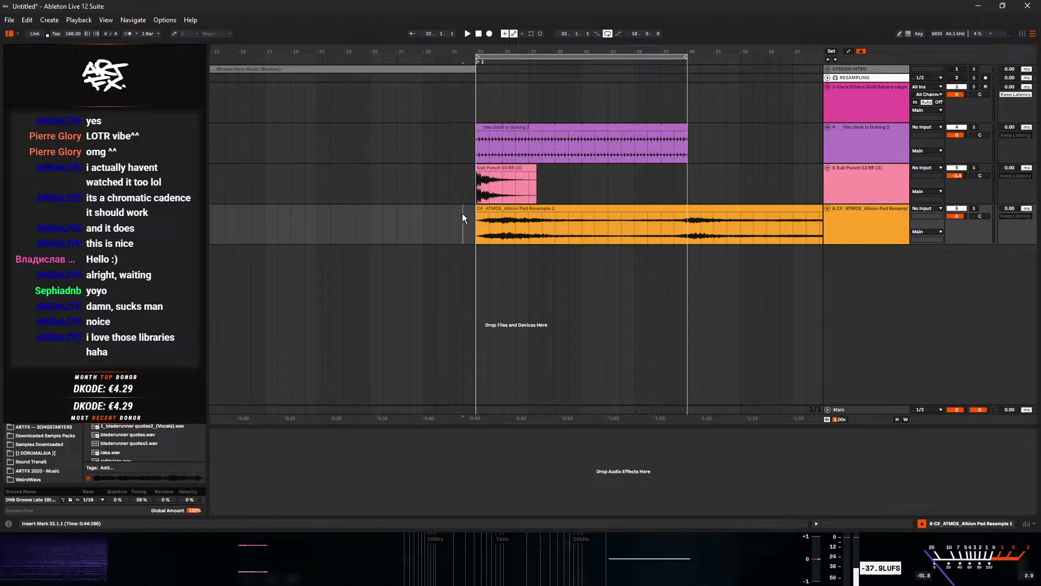
{"action": "key", "text": "space"}
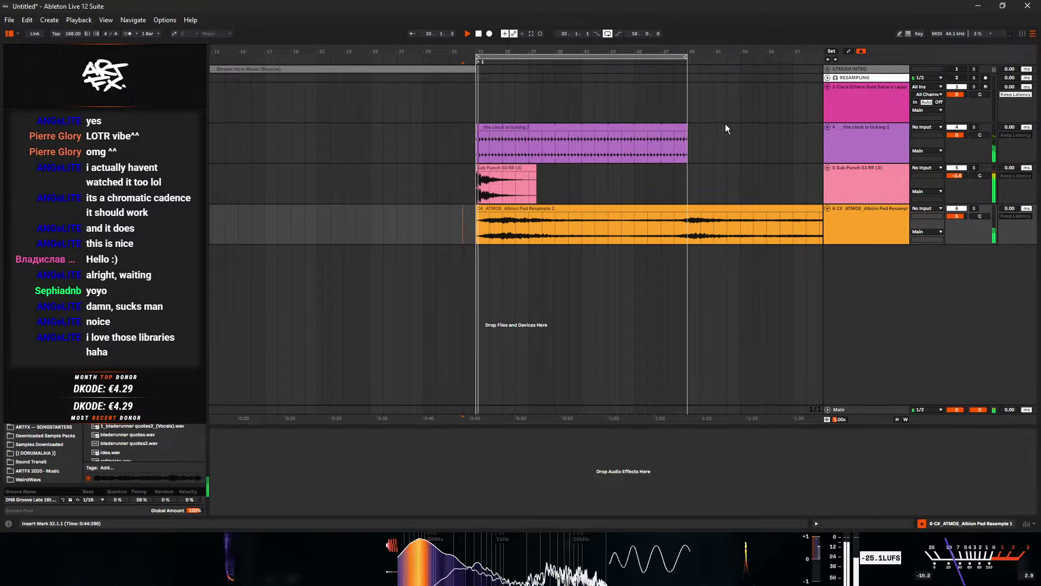
{"action": "left_click_drag", "start_coordinate": [558, 52], "coordinate": [558, 27]}
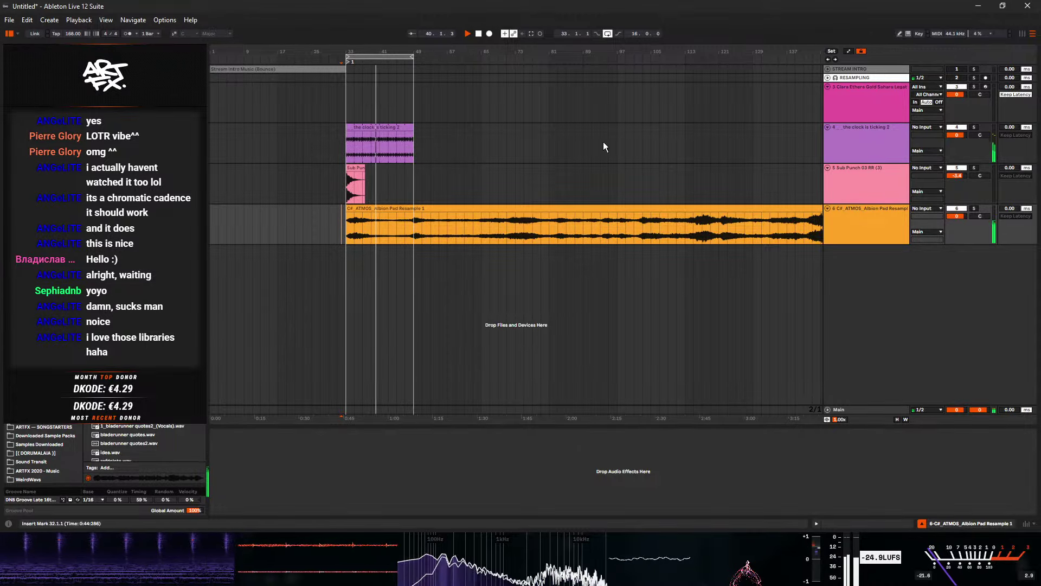
{"action": "left_click_drag", "start_coordinate": [406, 48], "coordinate": [356, 67]}
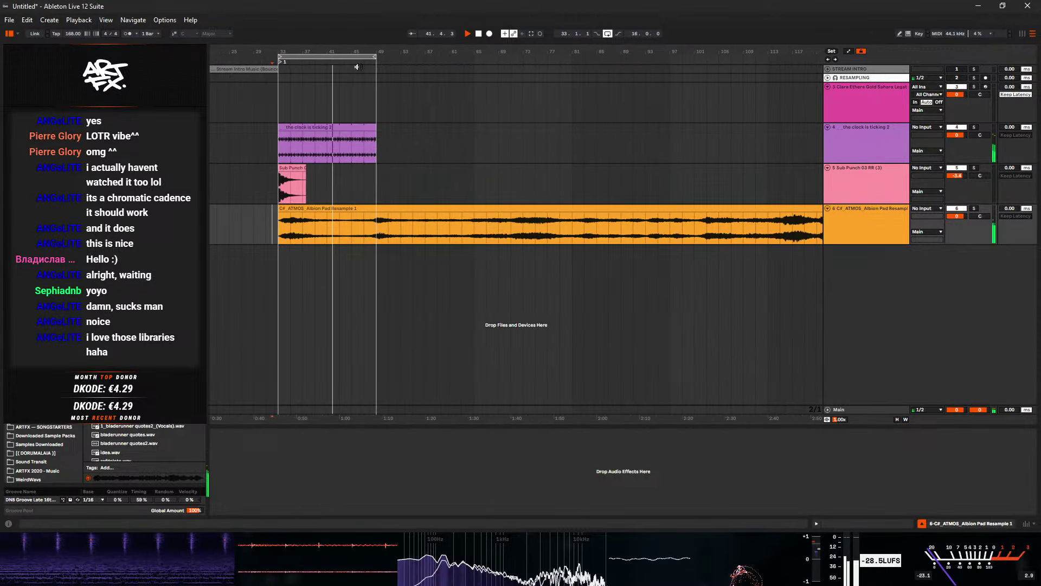
- Add the NOIRE CFX Grand piano on a new MIDI track and capture the played notes as a MIDI clip at bar 33
{"action": "left_click", "coordinate": [350, 212]}
{"action": "left_click", "coordinate": [351, 223]}
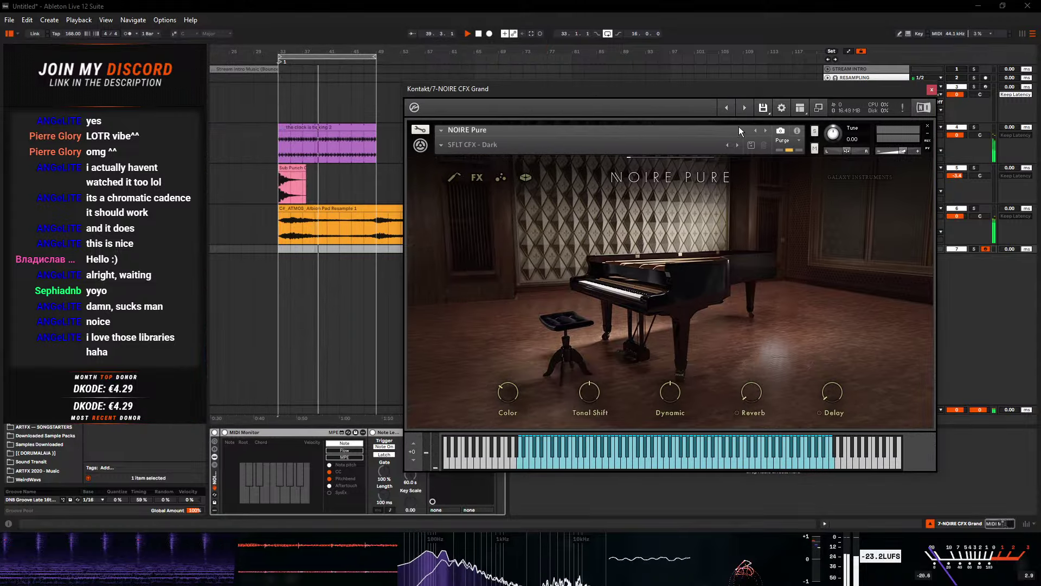
{"action": "left_click", "coordinate": [932, 89]}
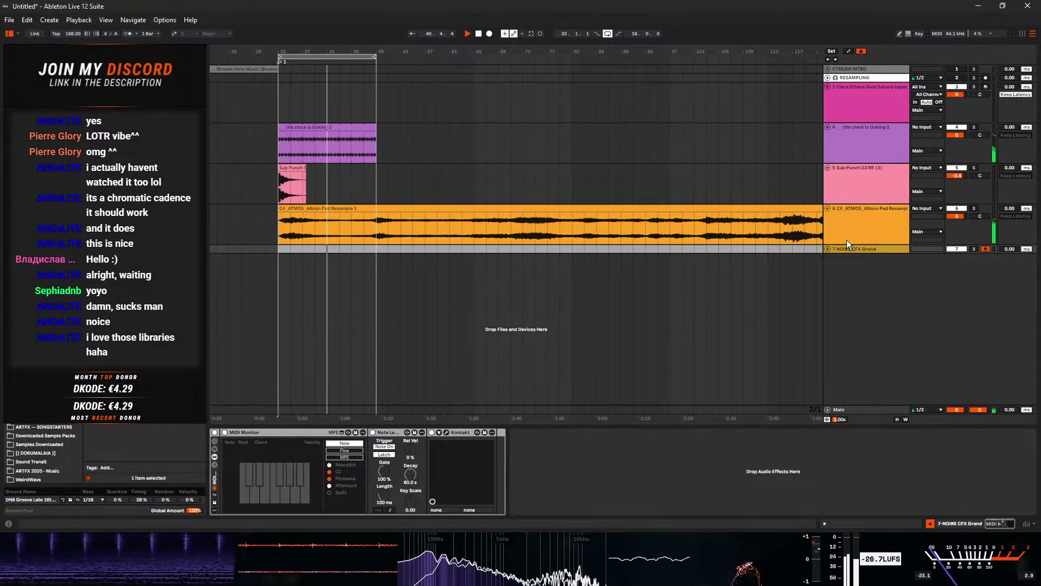
{"action": "key", "text": "space"}
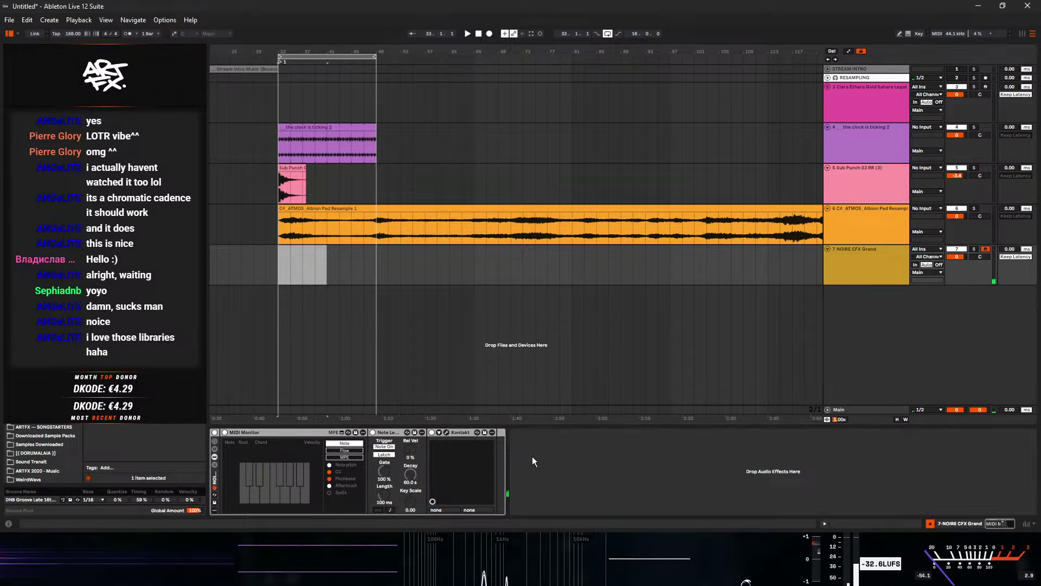
{"action": "left_click", "coordinate": [447, 434]}
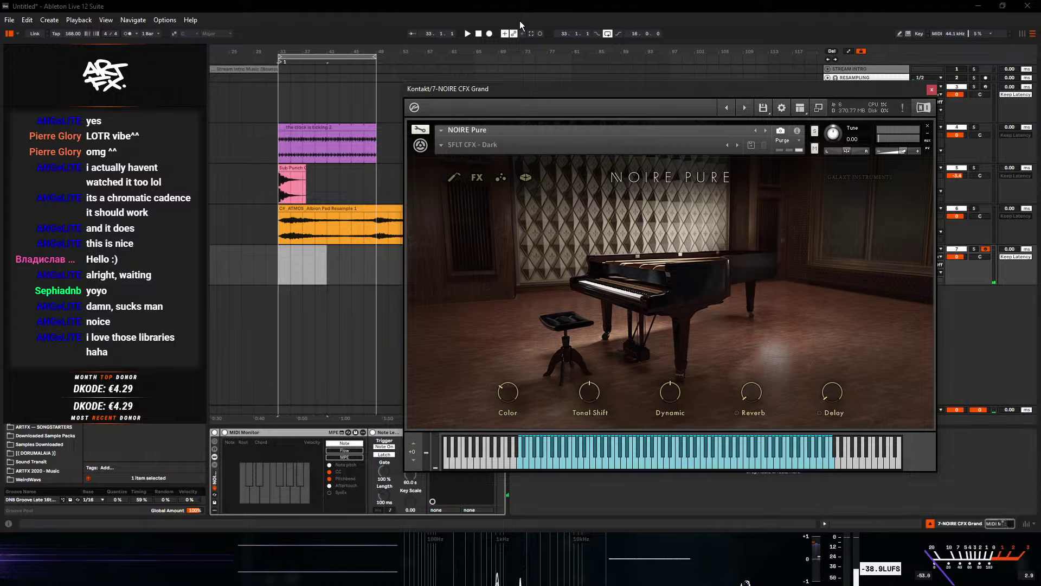
{"action": "left_click", "coordinate": [537, 35]}
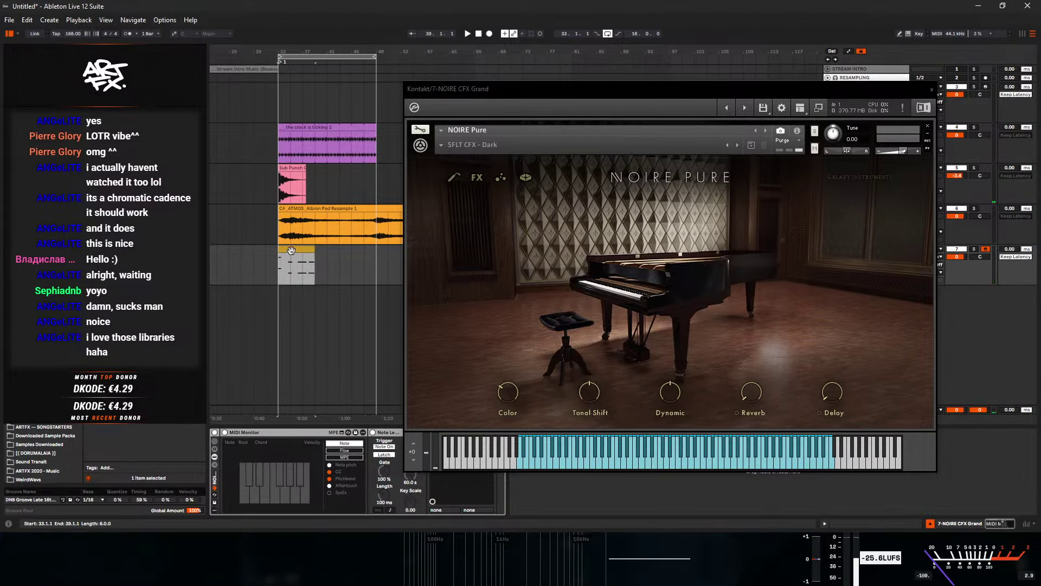
- In the captured piano clip, delete all notes except the last G#4 and G#5 pair, then move that pair to the clip's start and play it
{"action": "double_click", "coordinate": [291, 254]}
{"action": "left_click", "coordinate": [931, 89]}
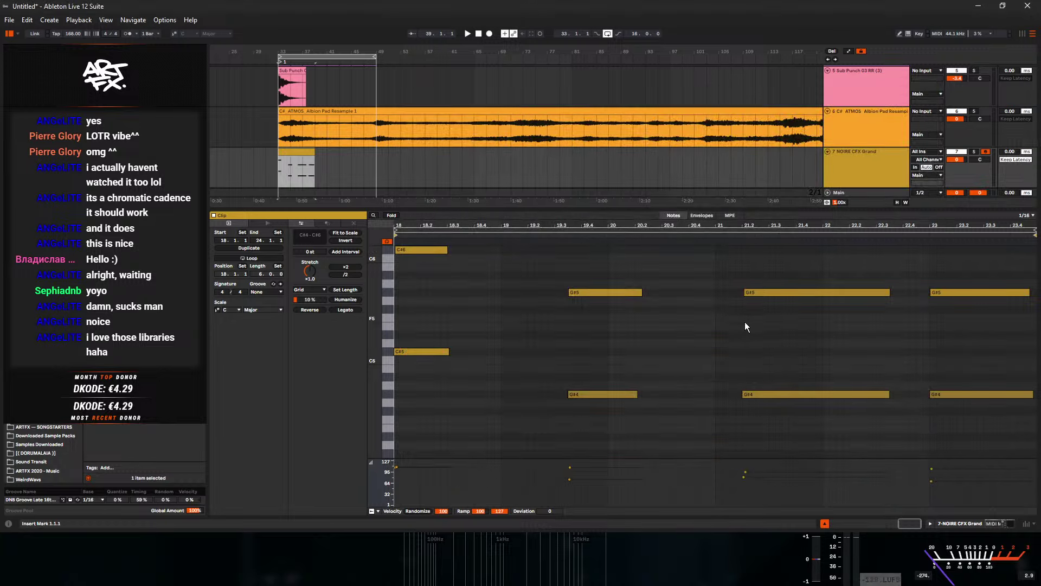
{"action": "left_click", "coordinate": [398, 216]}
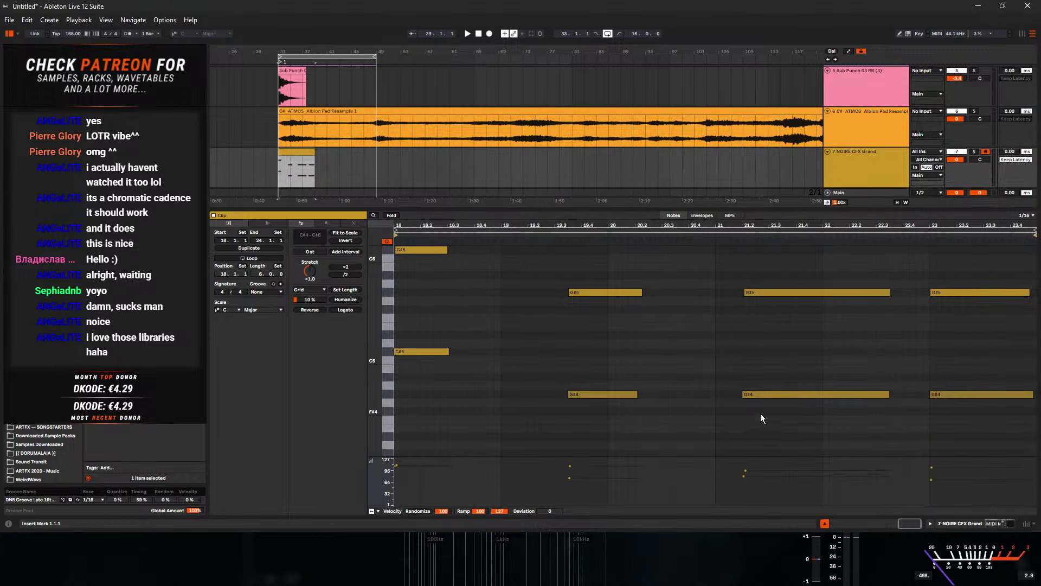
{"action": "left_click_drag", "start_coordinate": [760, 413], "coordinate": [440, 231]}
{"action": "key", "text": "Delete"}
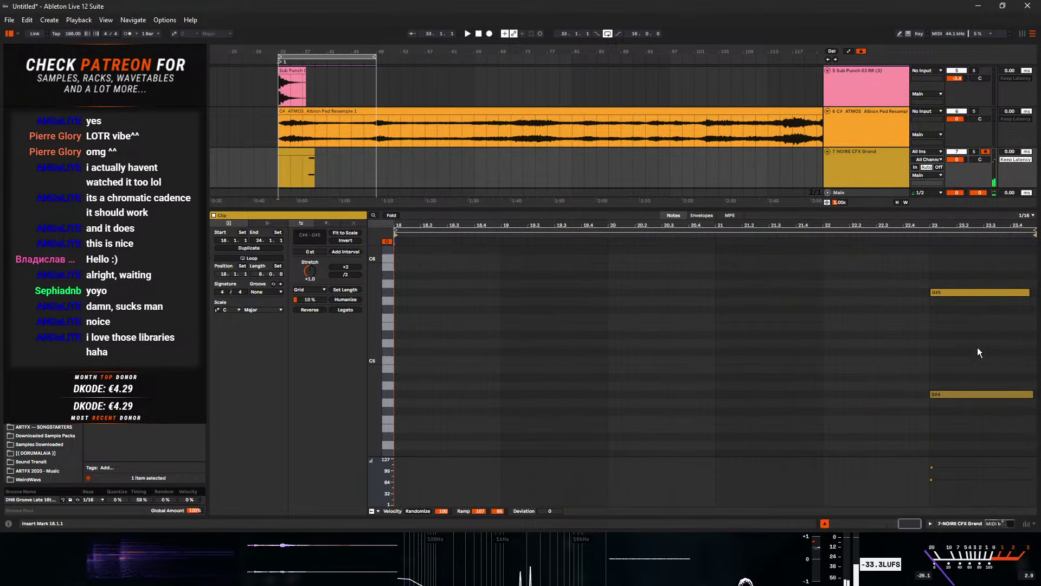
{"action": "left_click_drag", "start_coordinate": [946, 394], "coordinate": [419, 399]}
{"action": "key", "text": "space"}
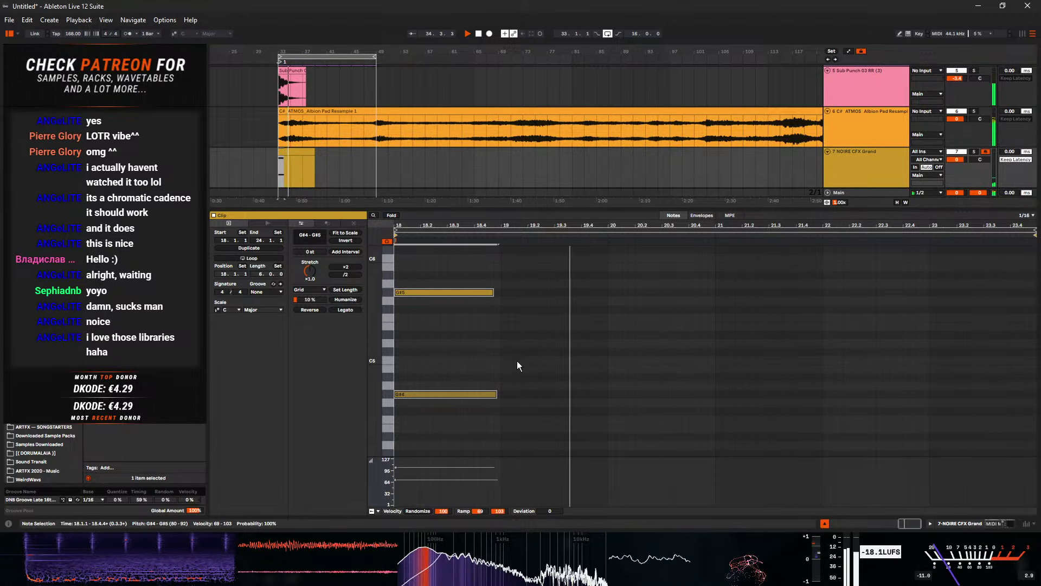
- Set the piano clip's G#5 velocity to 90 and G#4 velocity to 74, and play the result
{"action": "key", "text": "space"}
{"action": "left_click", "coordinate": [445, 342]}
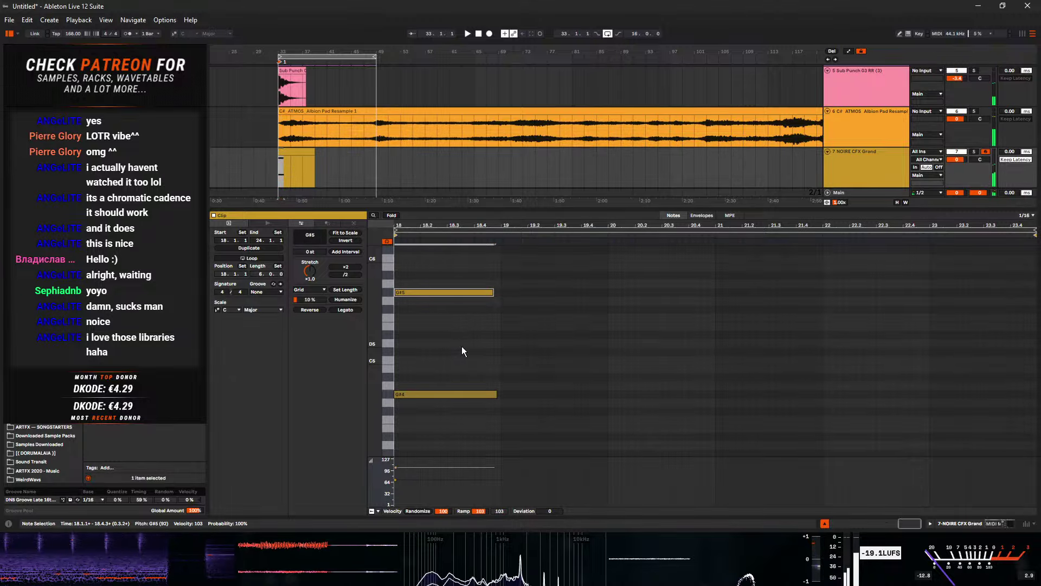
{"action": "left_click", "coordinate": [442, 394]}
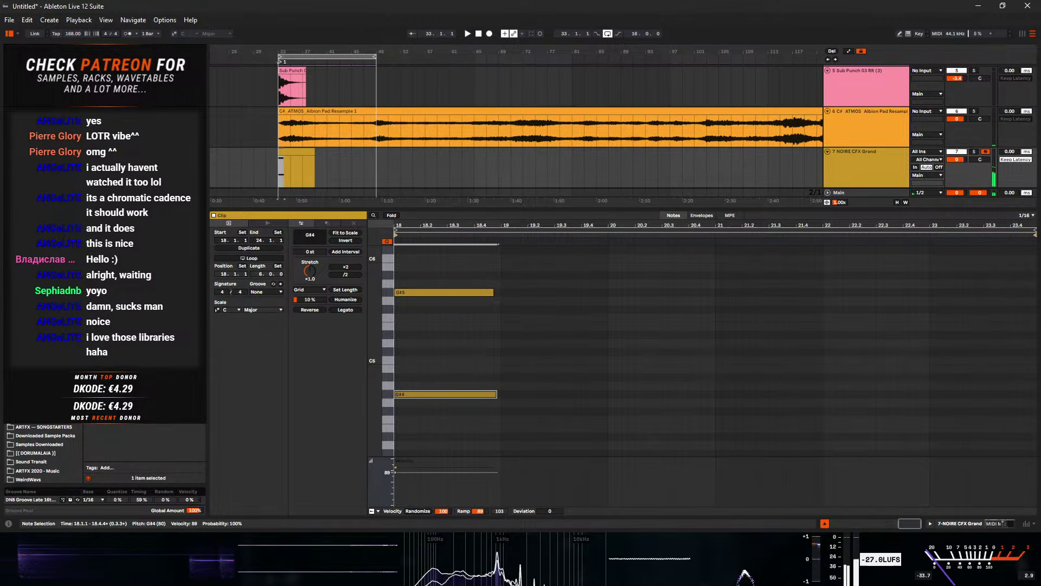
{"action": "key", "text": "alt+Up"}
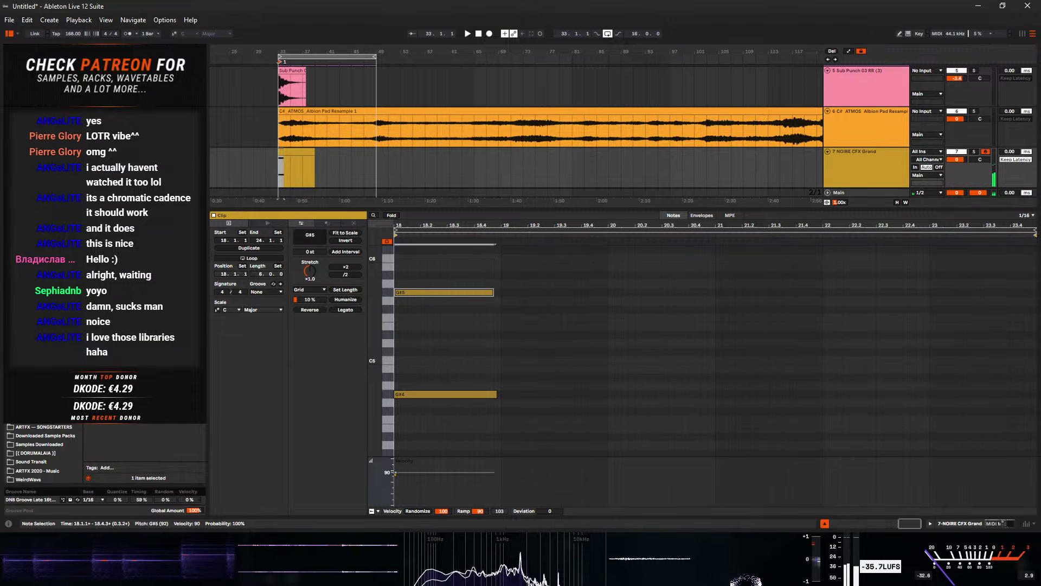
{"action": "key", "text": "alt+Down"}
{"action": "key", "text": "space"}
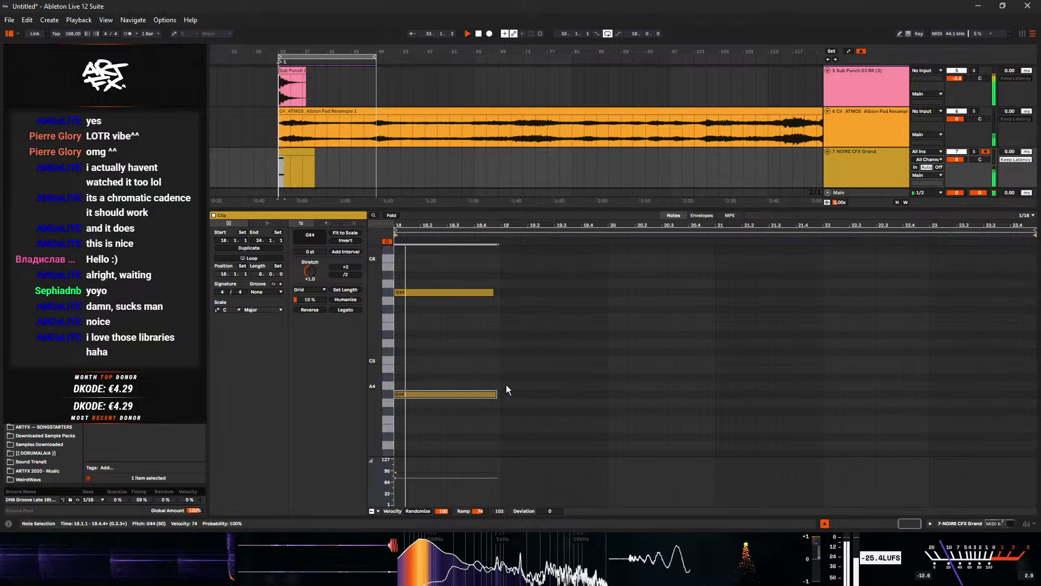
- Add ValhallaVintageVerb after Kontakt on the NOIRE CFX Grand track and load the St Pauls Cathedral preset
{"action": "left_click", "coordinate": [971, 522]}
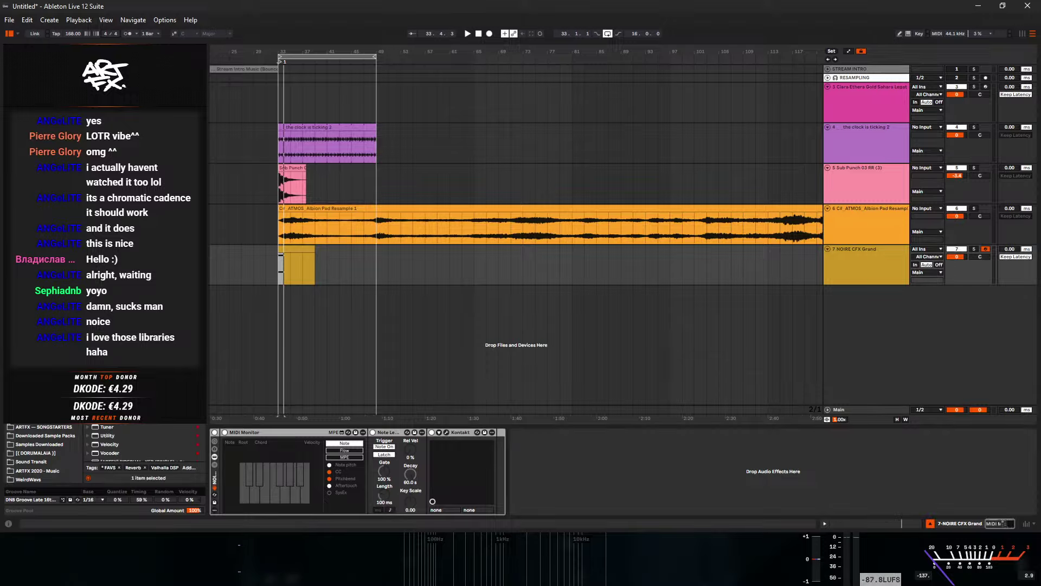
{"action": "left_click_drag", "start_coordinate": [275, 466], "coordinate": [523, 466]}
{"action": "left_click_drag", "start_coordinate": [353, 66], "coordinate": [663, 245]}
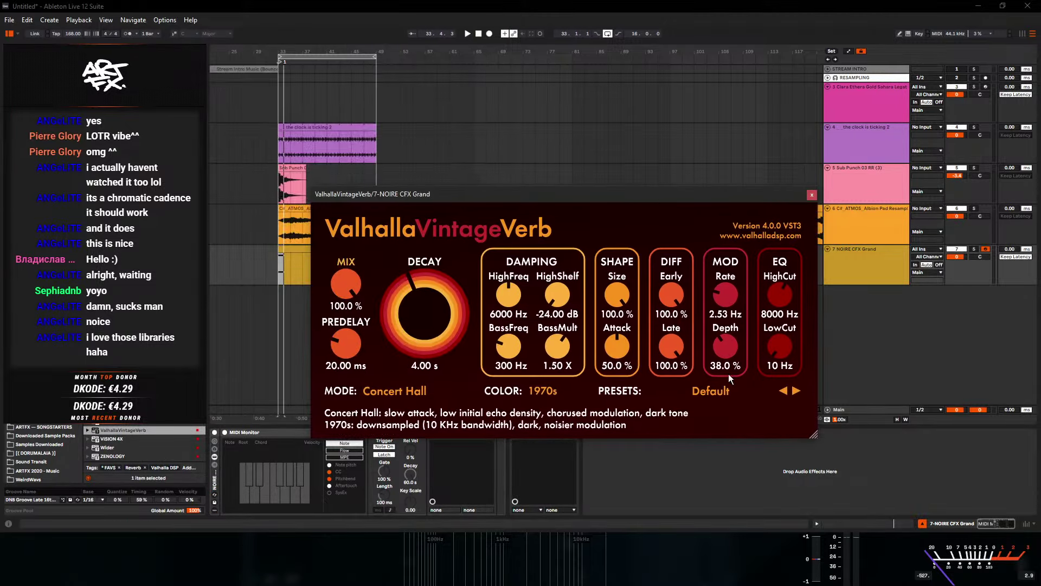
{"action": "left_click", "coordinate": [721, 396]}
{"action": "mouse_move", "coordinate": [685, 222]}
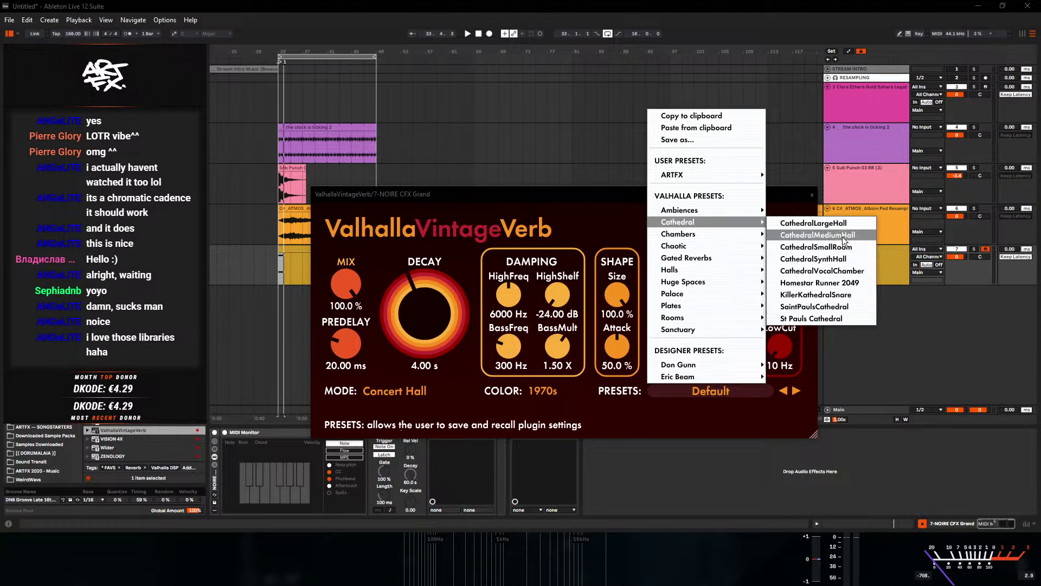
{"action": "left_click", "coordinate": [832, 321]}
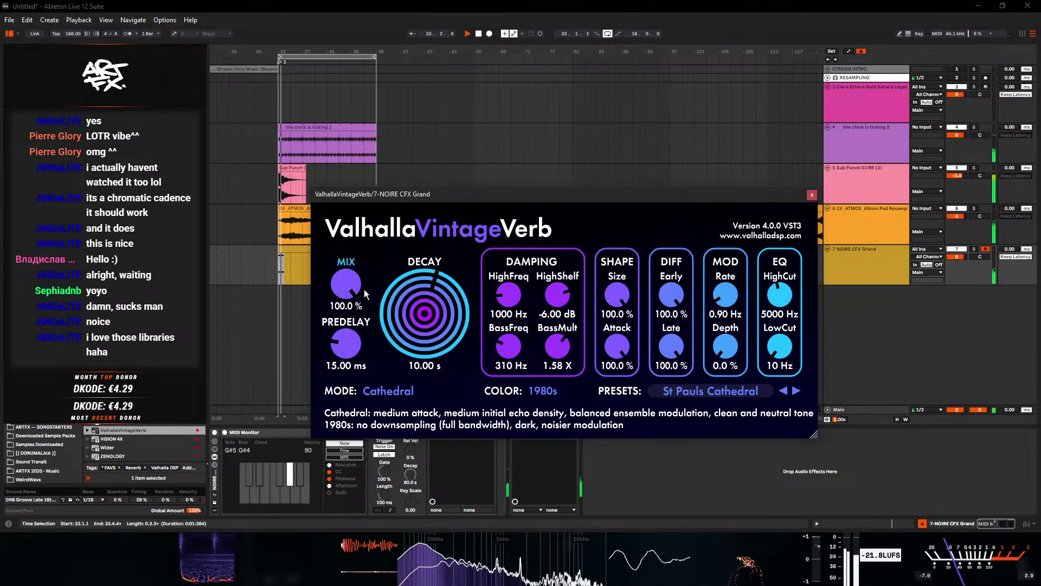
- Lower the piano reverb's mix to about 47.6 %, play it and close the plugin window
{"action": "left_click_drag", "start_coordinate": [345, 283], "coordinate": [341, 342]}
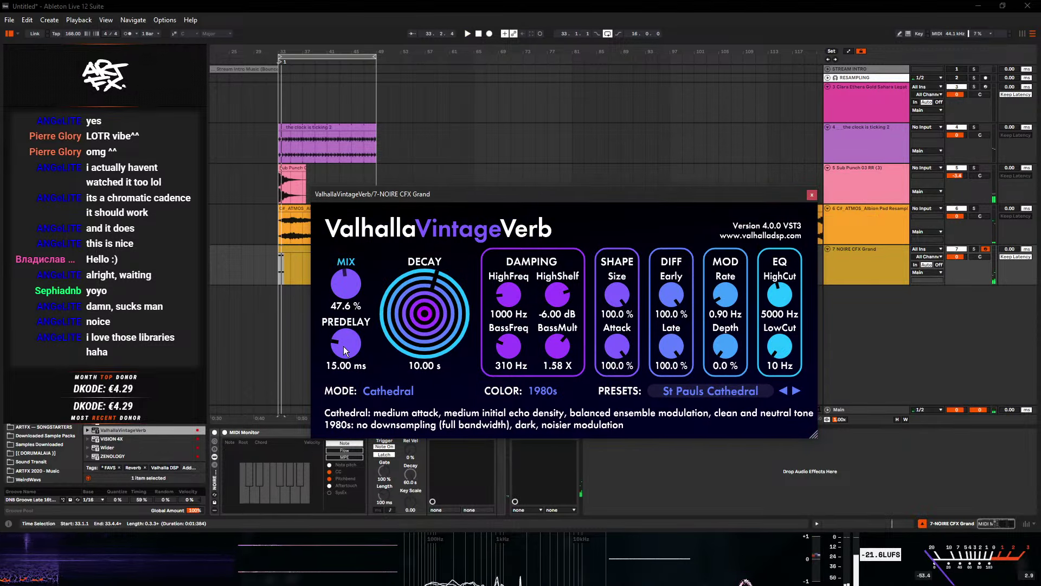
{"action": "key", "text": "space"}
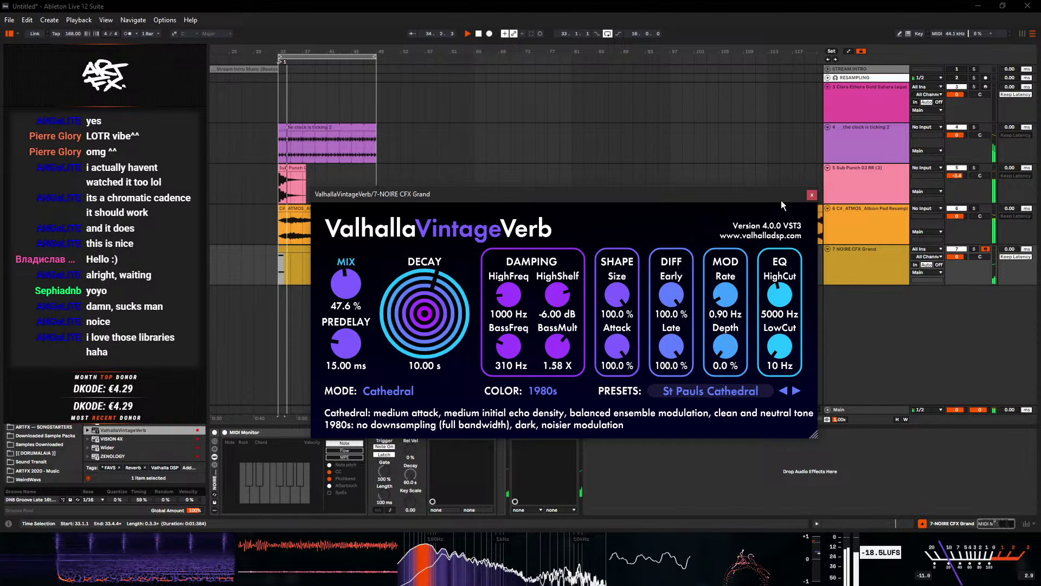
{"action": "left_click", "coordinate": [811, 196]}
- Add a Utility after the reverb on the piano track, raise its gain to about 7.78 dB and play from bar 33
{"action": "left_click", "coordinate": [828, 271]}
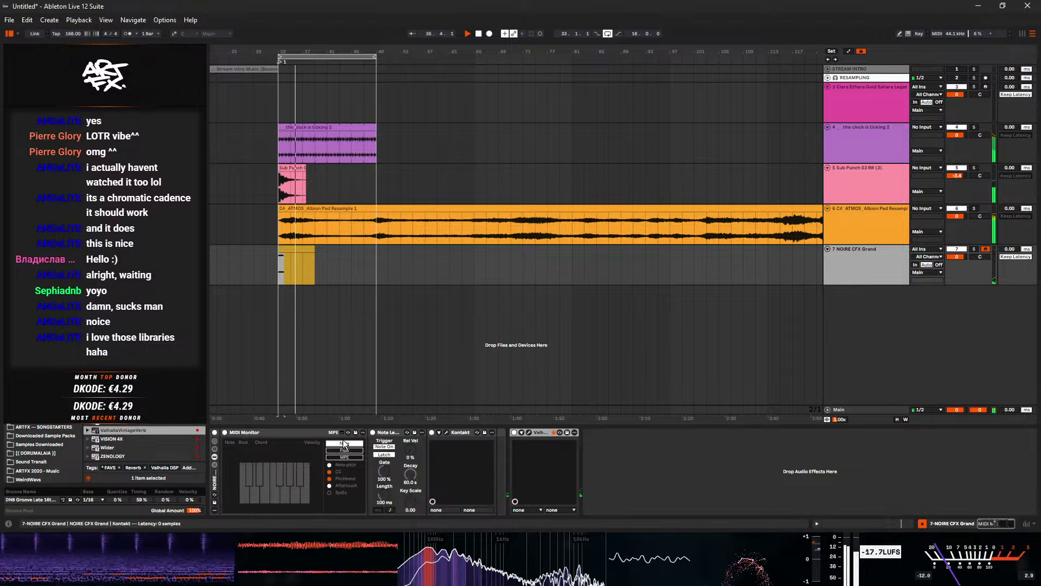
{"action": "left_click", "coordinate": [32, 176]}
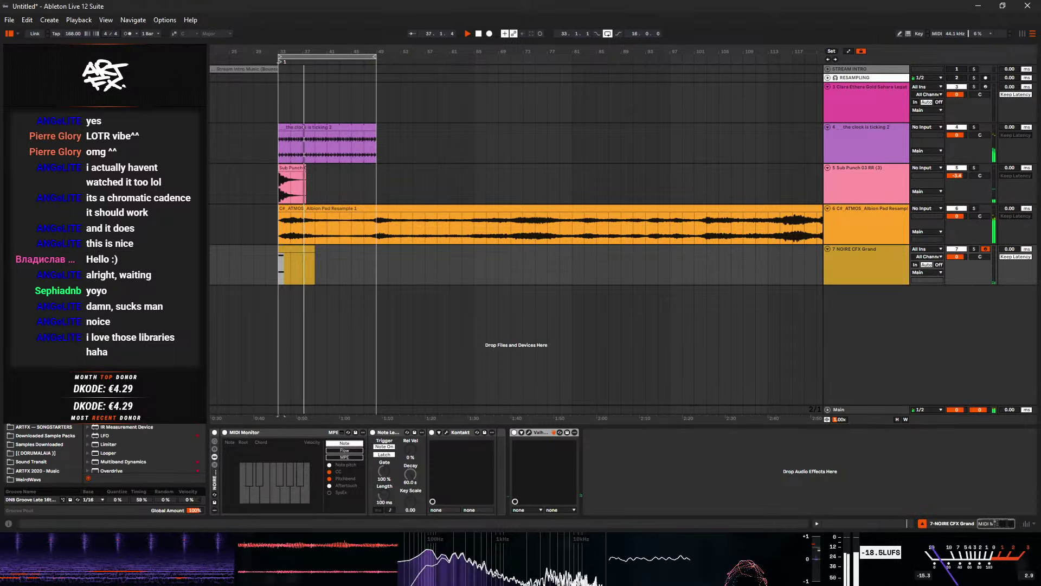
{"action": "scroll", "coordinate": [144, 450], "scroll_direction": "down", "scroll_amount": 5}
{"action": "left_click_drag", "start_coordinate": [108, 426], "coordinate": [584, 472]}
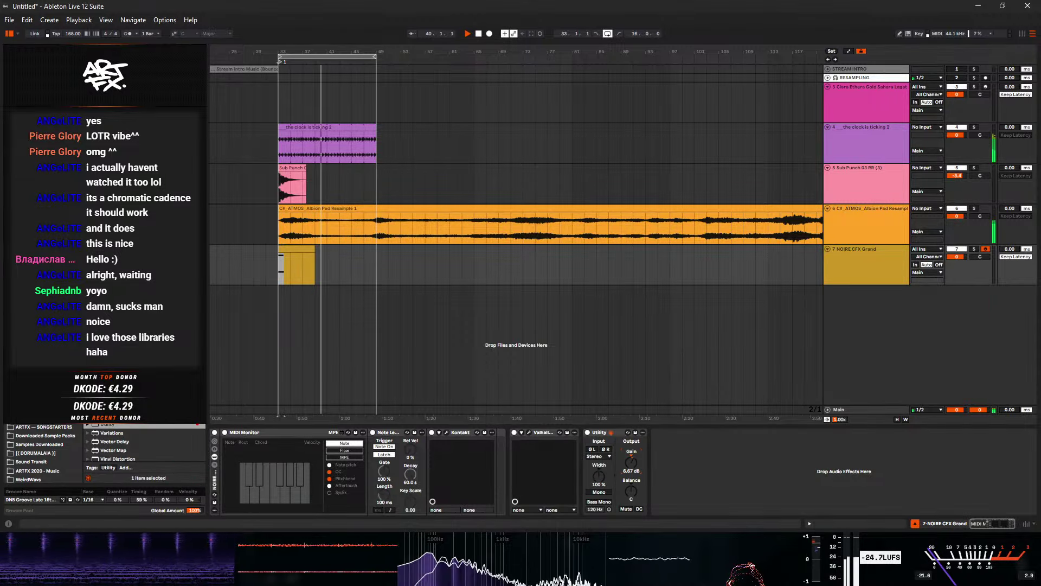
{"action": "key", "text": "space"}
{"action": "key", "text": "space"}
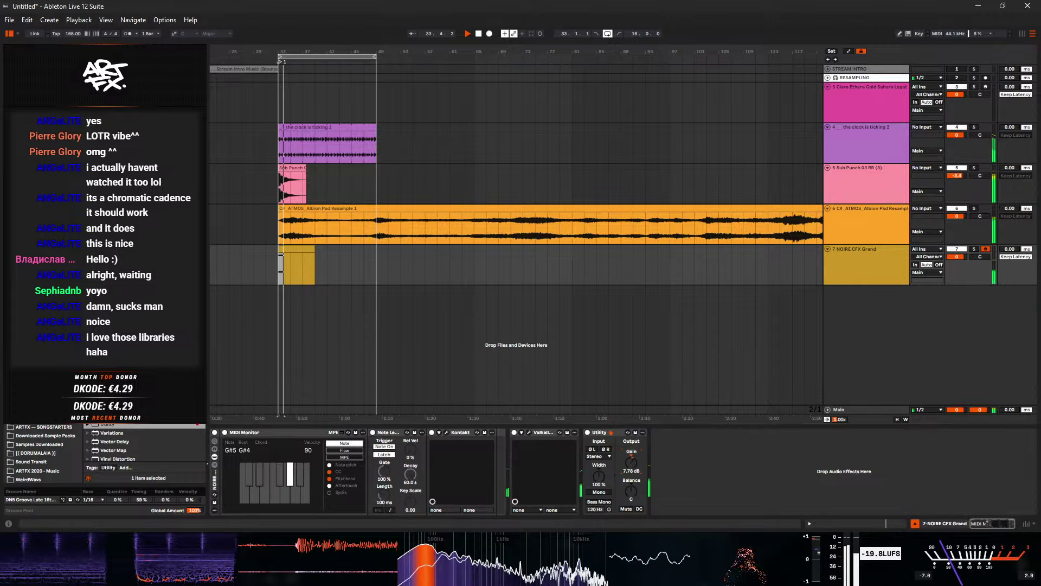
- Locate the Albion pad's sample in the browser, replace the clip at bar 33 with C#_ATMOS_Albion Pad Resample 3, and open its clip view
{"action": "left_click", "coordinate": [281, 222]}
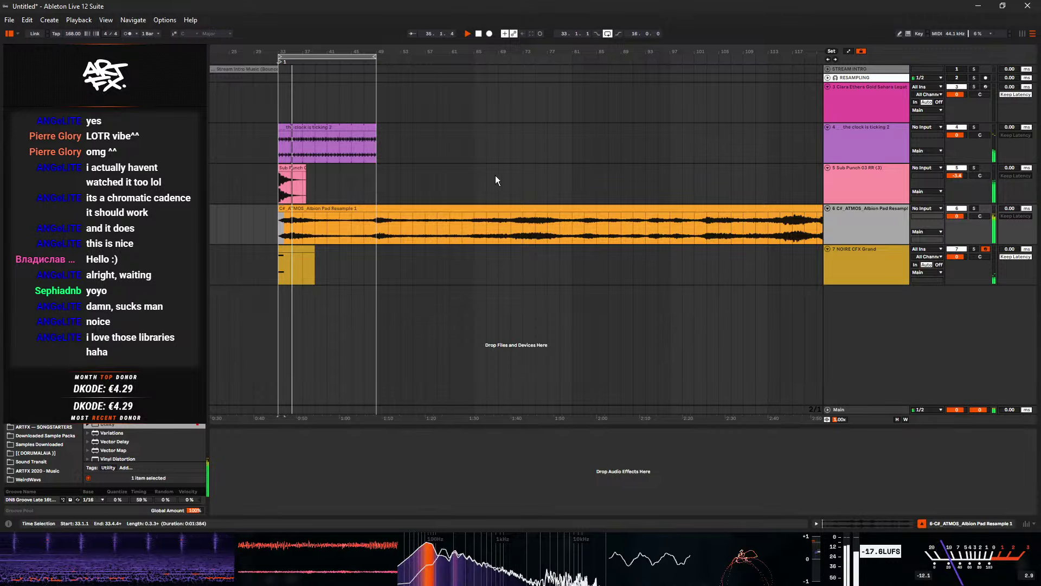
{"action": "right_click", "coordinate": [453, 209]}
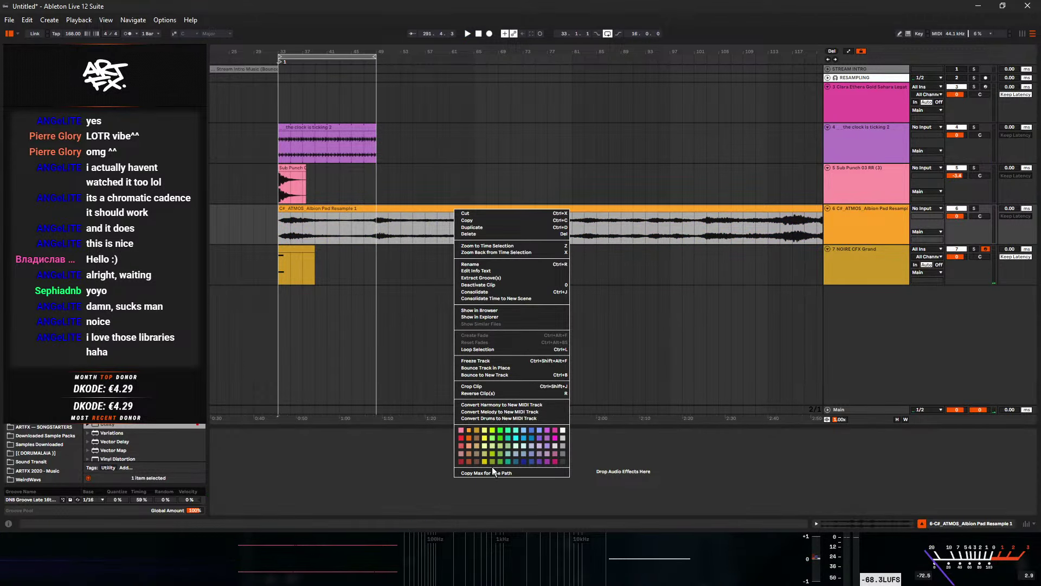
{"action": "left_click", "coordinate": [494, 311]}
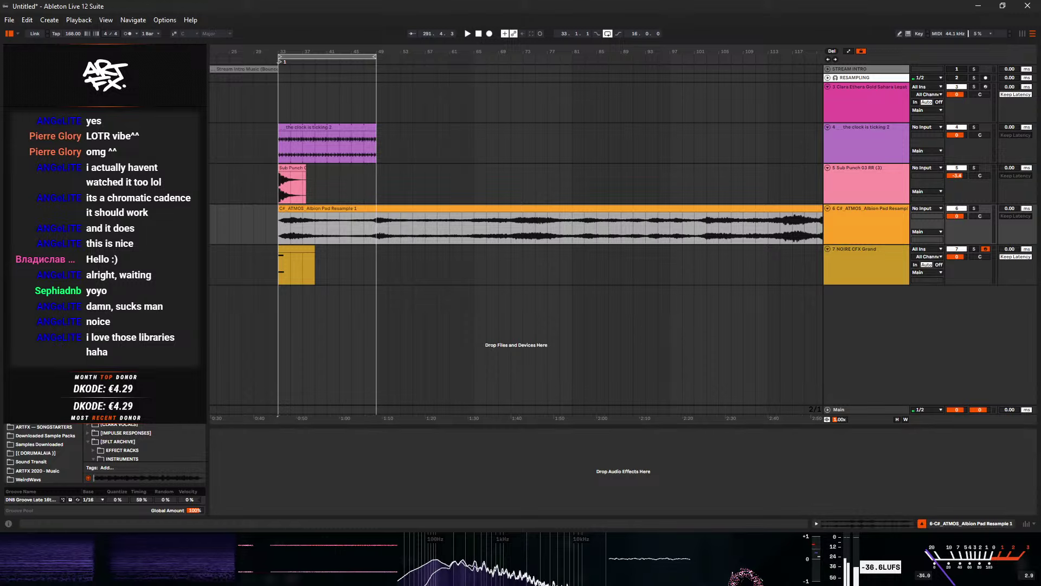
{"action": "left_click", "coordinate": [277, 225]}
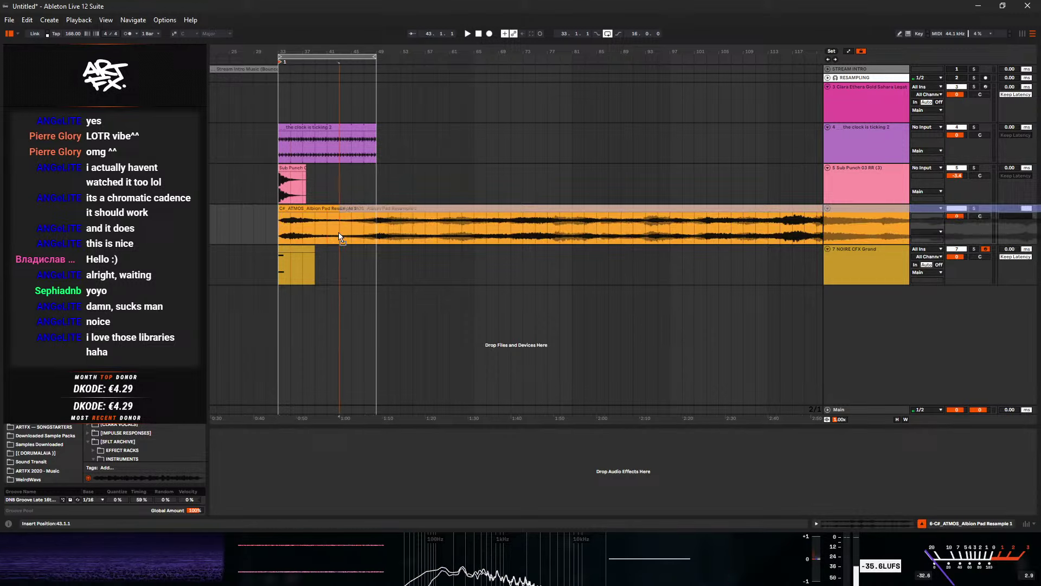
{"action": "left_click", "coordinate": [277, 228]}
{"action": "double_click", "coordinate": [368, 217]}
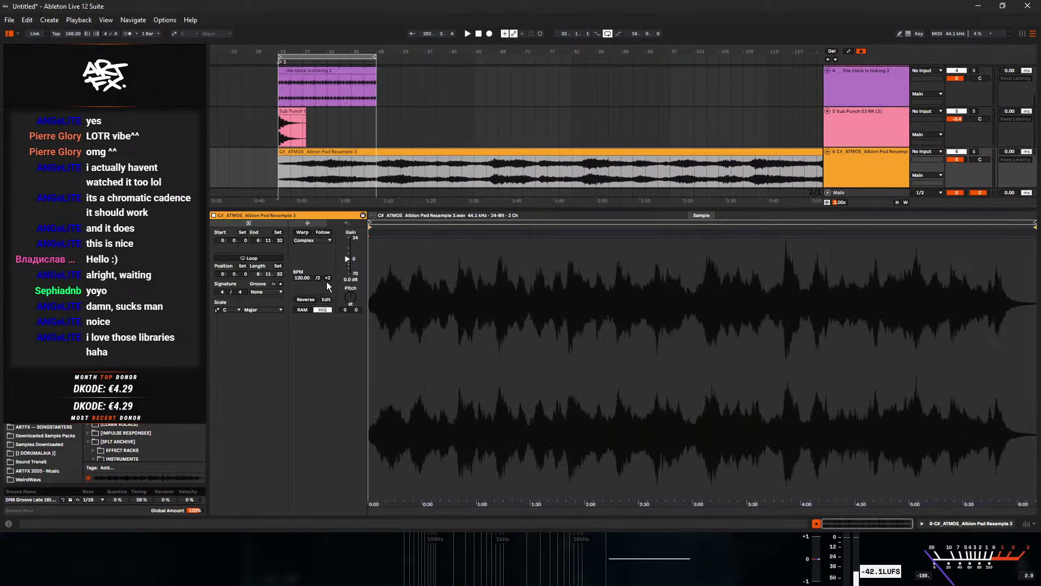
{"action": "left_click_drag", "start_coordinate": [362, 216], "coordinate": [340, 437]}
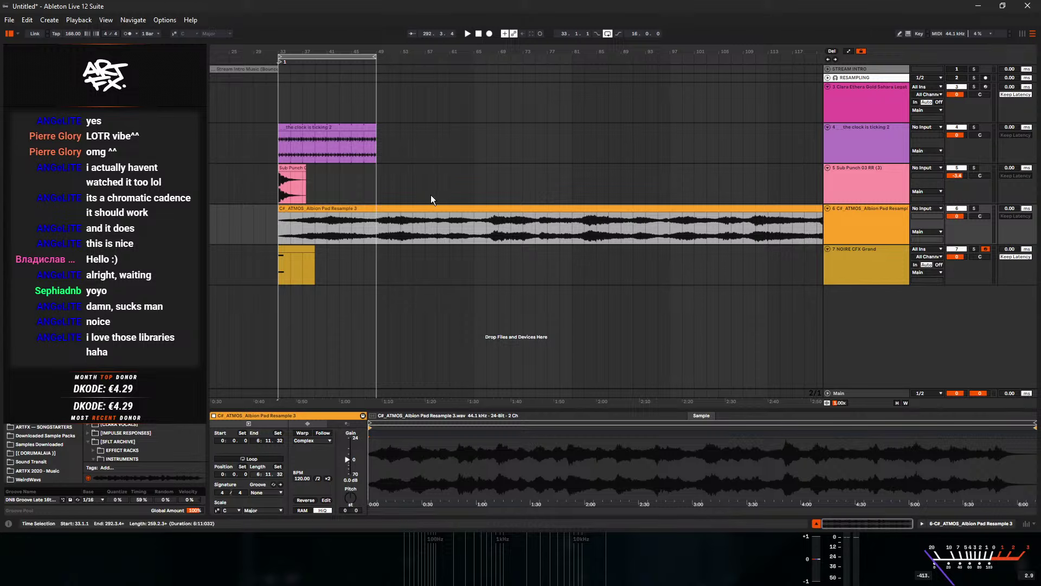
- Move the Albion pad clip to start at bar 29, add a fade-in at its beginning and play it
{"action": "left_click_drag", "start_coordinate": [431, 209], "coordinate": [397, 209]}
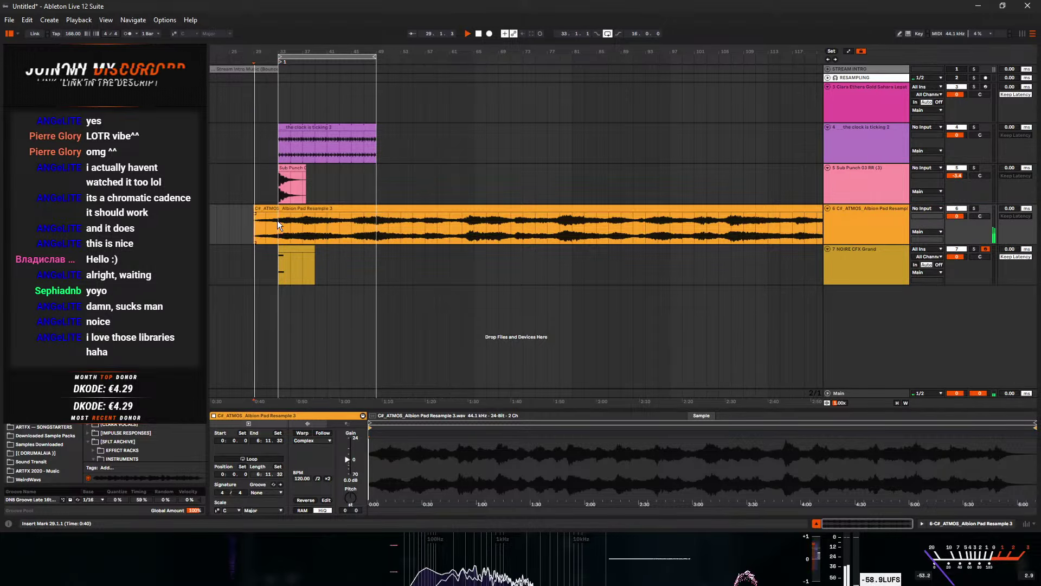
{"action": "left_click_drag", "start_coordinate": [255, 214], "coordinate": [310, 216]}
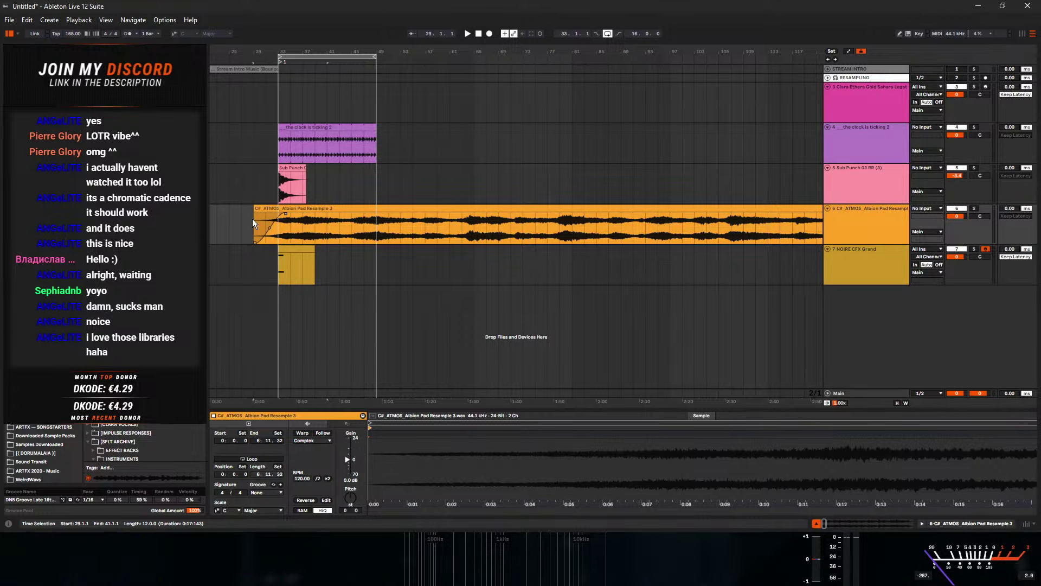
{"action": "key", "text": "space"}
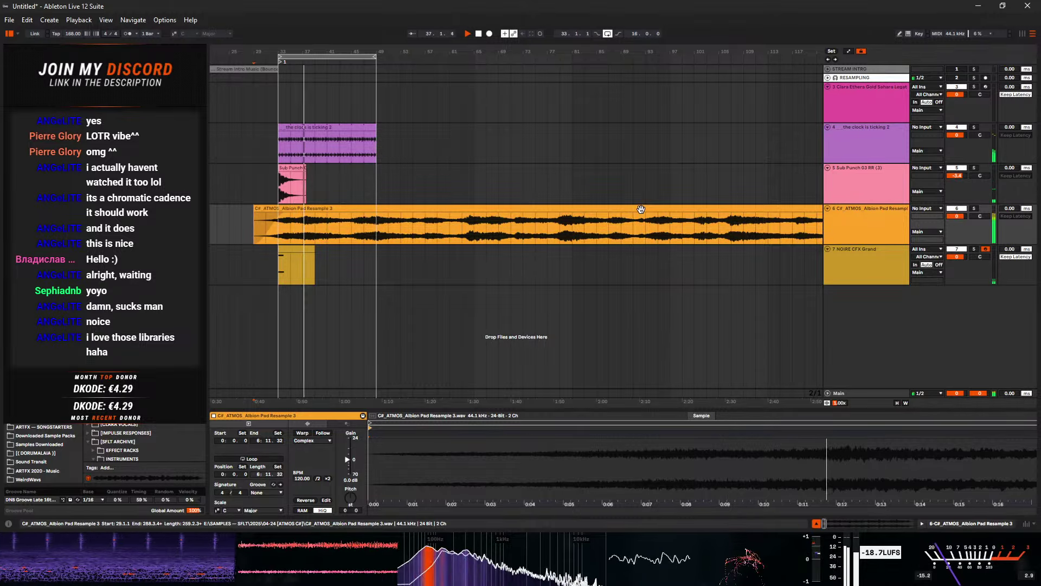
- Find EQ Eight among the audio effects and add it to the Albion pad track
{"action": "left_click", "coordinate": [870, 224]}
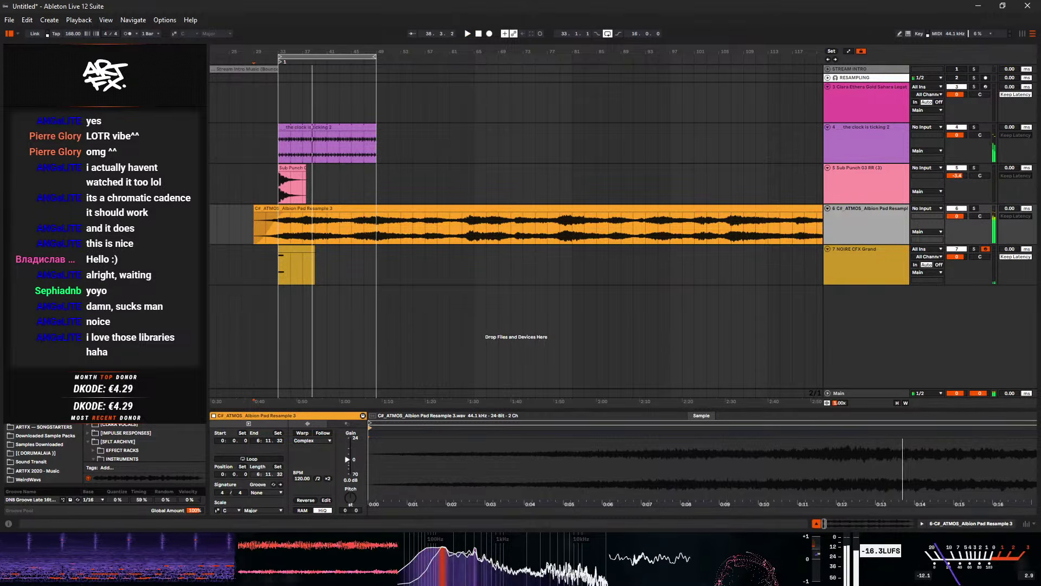
{"action": "left_click", "coordinate": [33, 179]}
{"action": "key", "text": "u"}
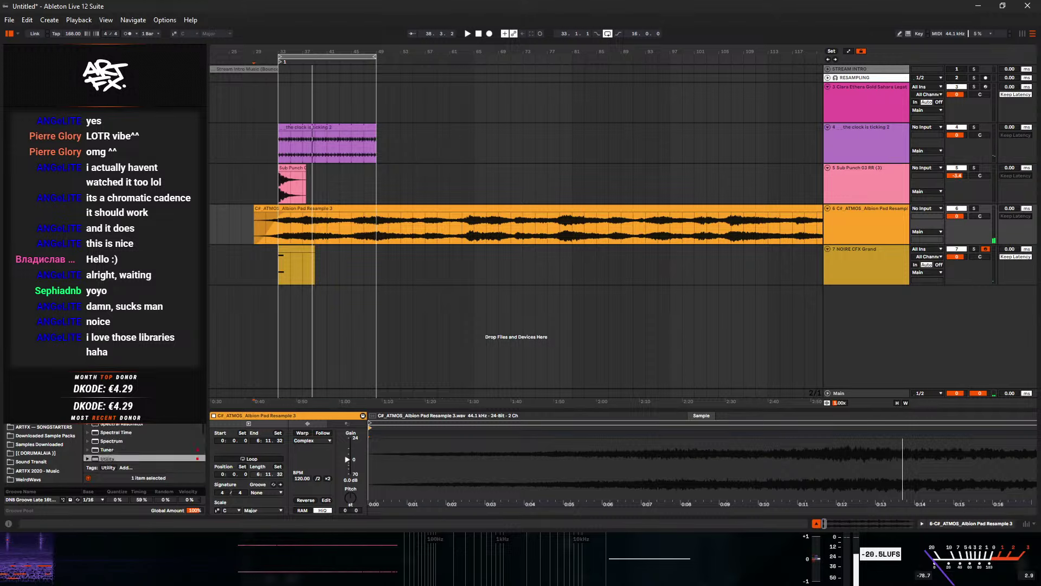
{"action": "scroll", "coordinate": [145, 442], "scroll_direction": "up", "scroll_amount": 2}
{"action": "left_click_drag", "start_coordinate": [332, 257], "coordinate": [432, 435]}
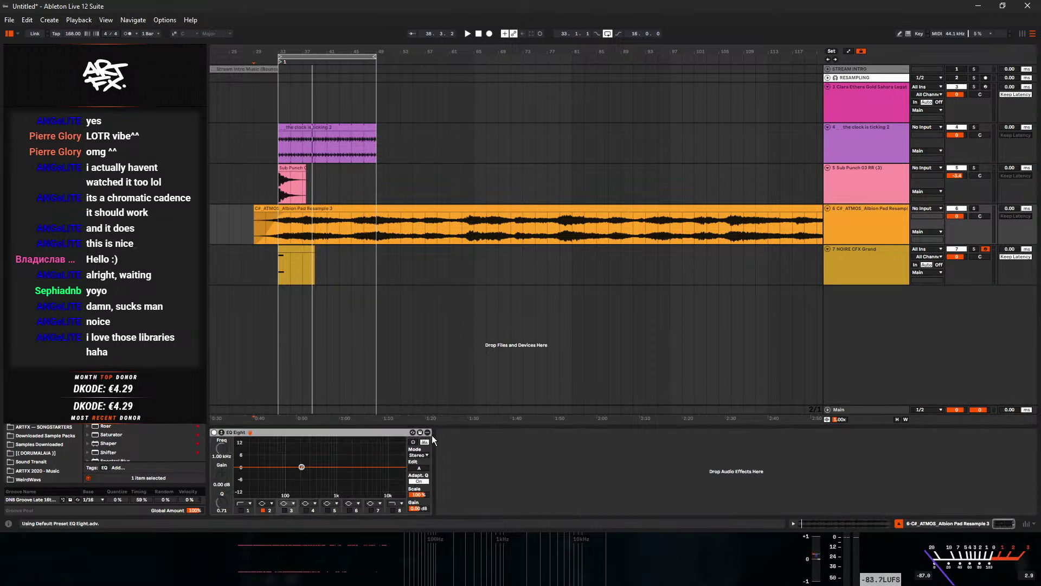
- Cut about 6 dB at about 1.02 kHz with band 2 of the pad's EQ Eight, and play it
{"action": "left_click", "coordinate": [271, 505]}
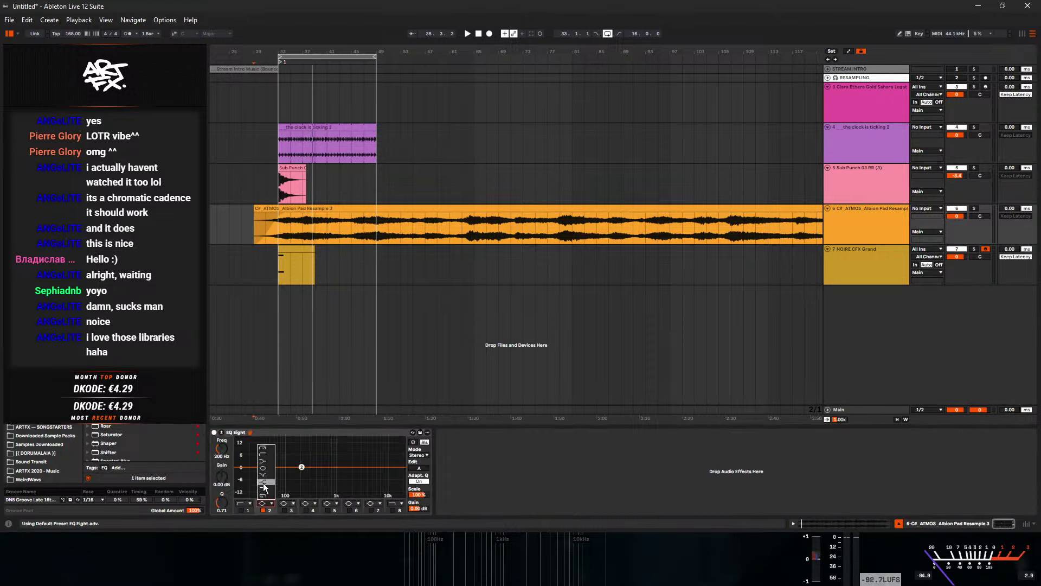
{"action": "left_click", "coordinate": [268, 490]}
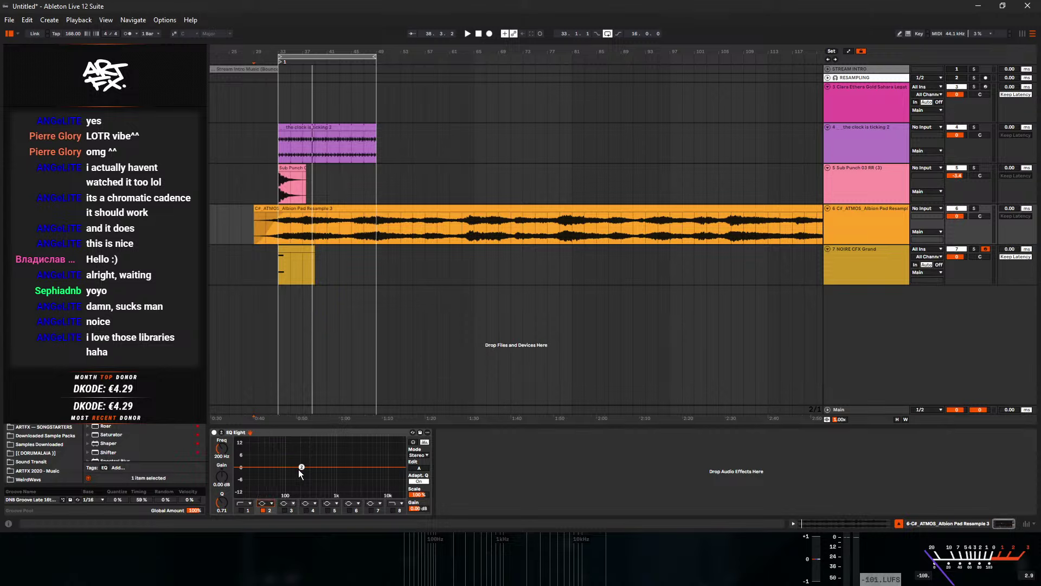
{"action": "mouse_move", "coordinate": [328, 485]}
{"action": "left_mouse_down"}
{"action": "mouse_move", "coordinate": [342, 485]}
{"action": "mouse_move", "coordinate": [336, 478]}
{"action": "left_mouse_up"}
{"action": "key", "text": "space"}
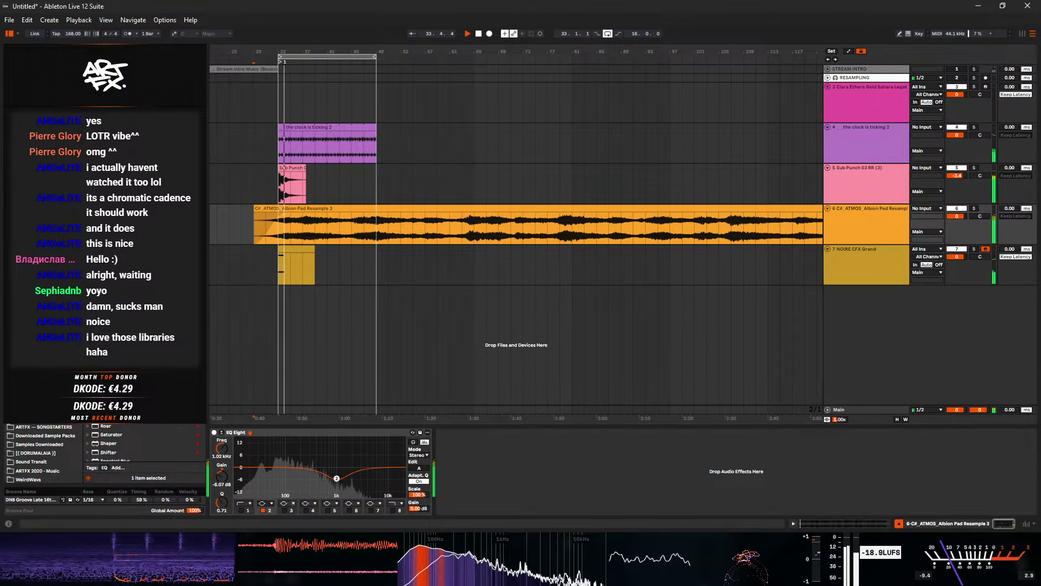
{"action": "key", "text": "space"}
- Enable band 3 of the pad's EQ as a high shelf at about 250 Hz, -11 dB and Q 0.20, checking by ear
{"action": "left_click", "coordinate": [285, 511]}
{"action": "left_click", "coordinate": [284, 503]}
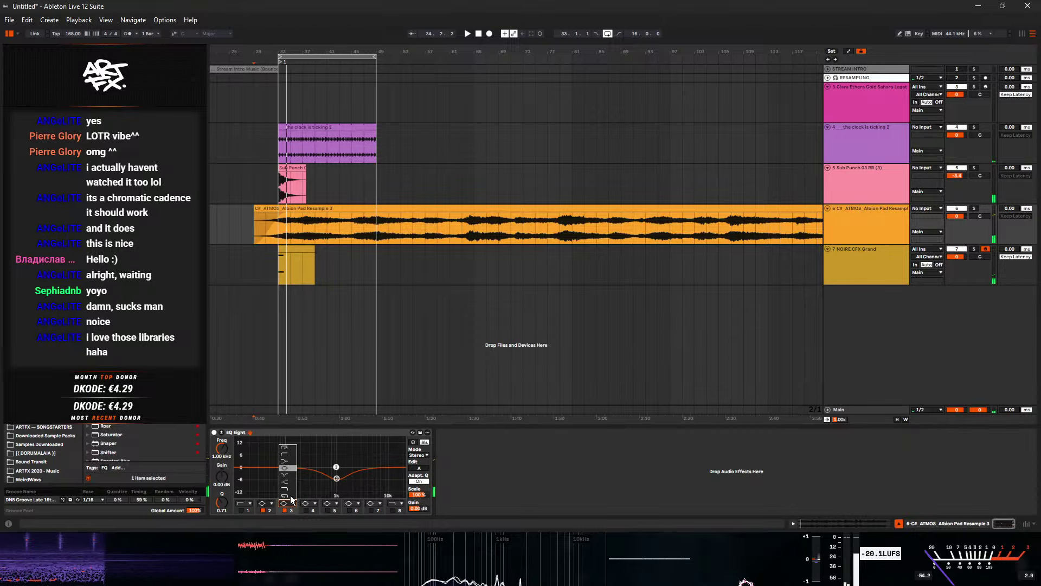
{"action": "left_click", "coordinate": [291, 482]}
{"action": "left_click_drag", "start_coordinate": [336, 467], "coordinate": [289, 481]}
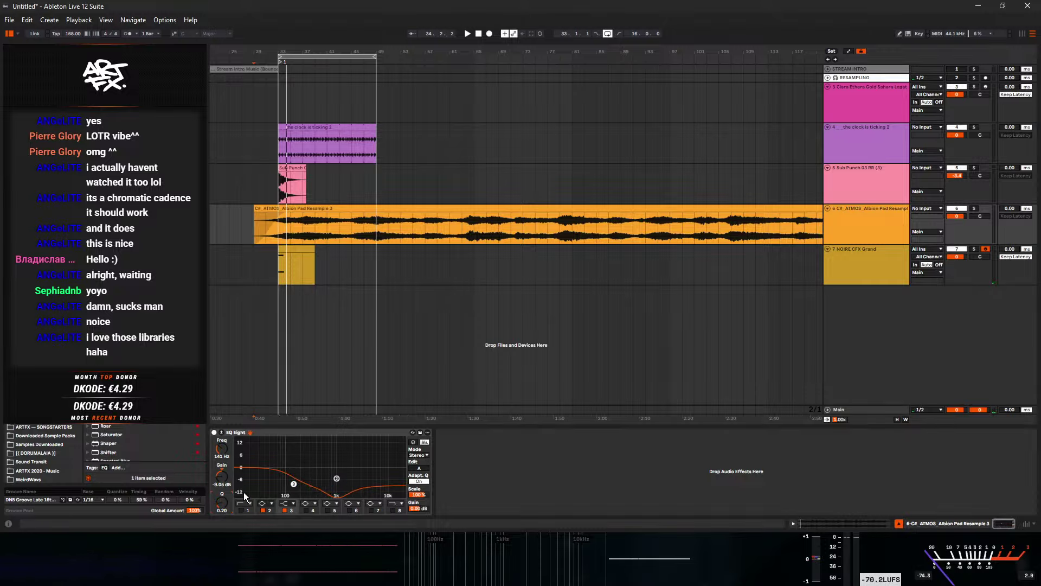
{"action": "key", "text": "space"}
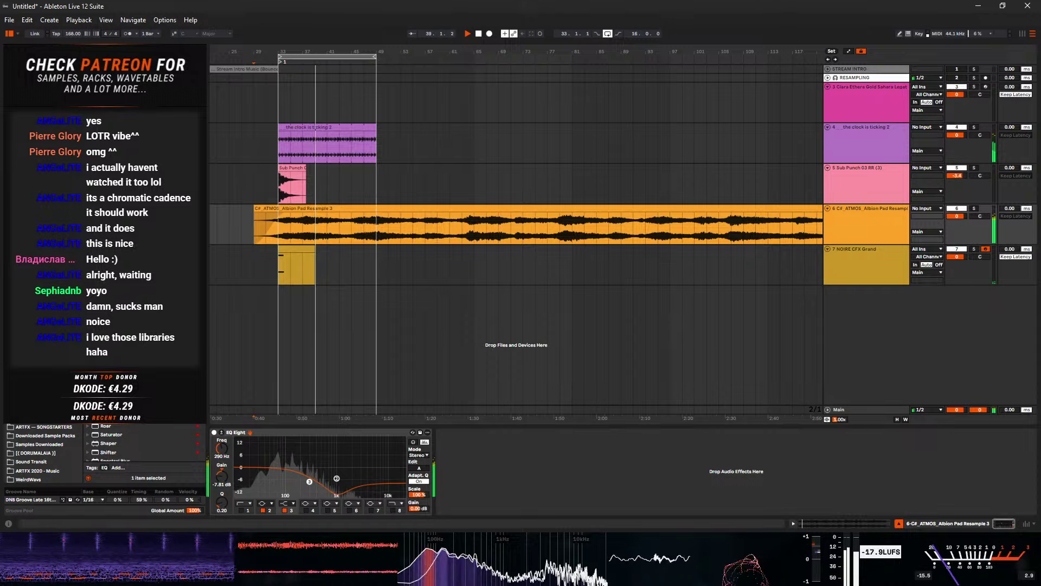
{"action": "key", "text": "space"}
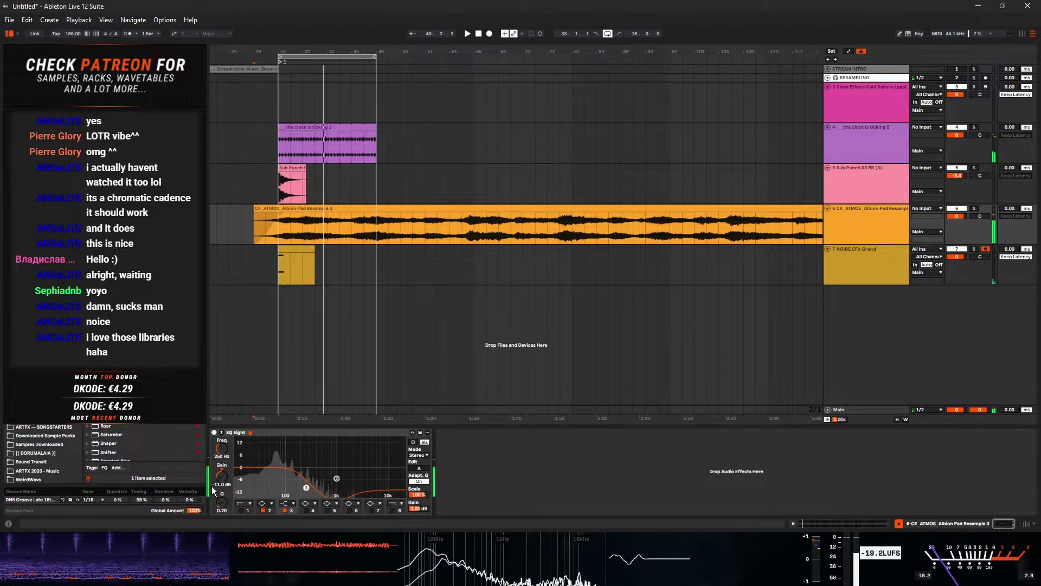
- Automate the pad's EQ band 3 gain to rise from its current level at bar 29 to about -8.35 dB at bar 33
{"action": "key", "text": "a"}
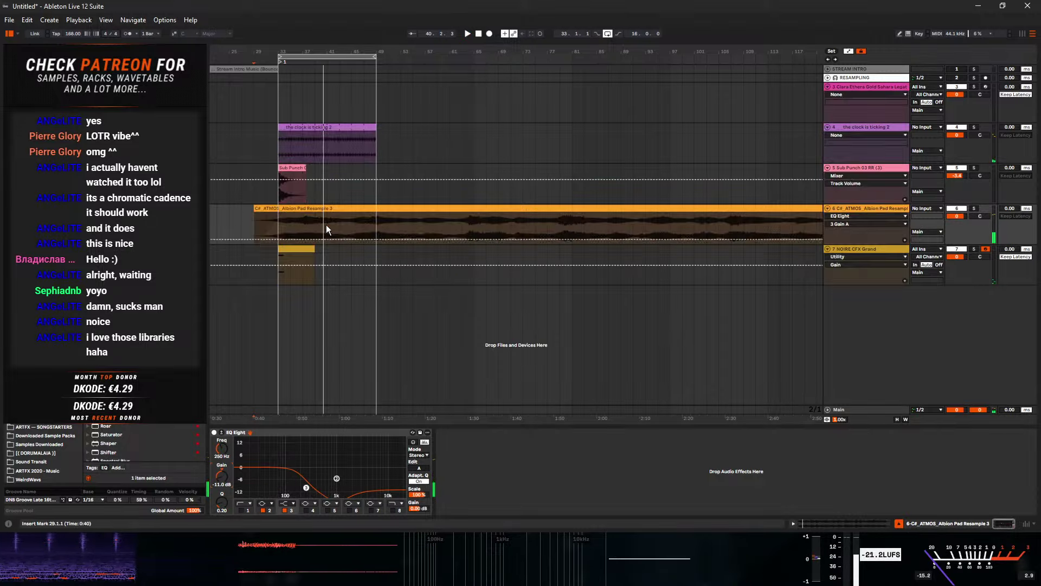
{"action": "left_click", "coordinate": [252, 238]}
{"action": "left_click", "coordinate": [254, 241]}
{"action": "left_click_drag", "start_coordinate": [278, 241], "coordinate": [278, 237]}
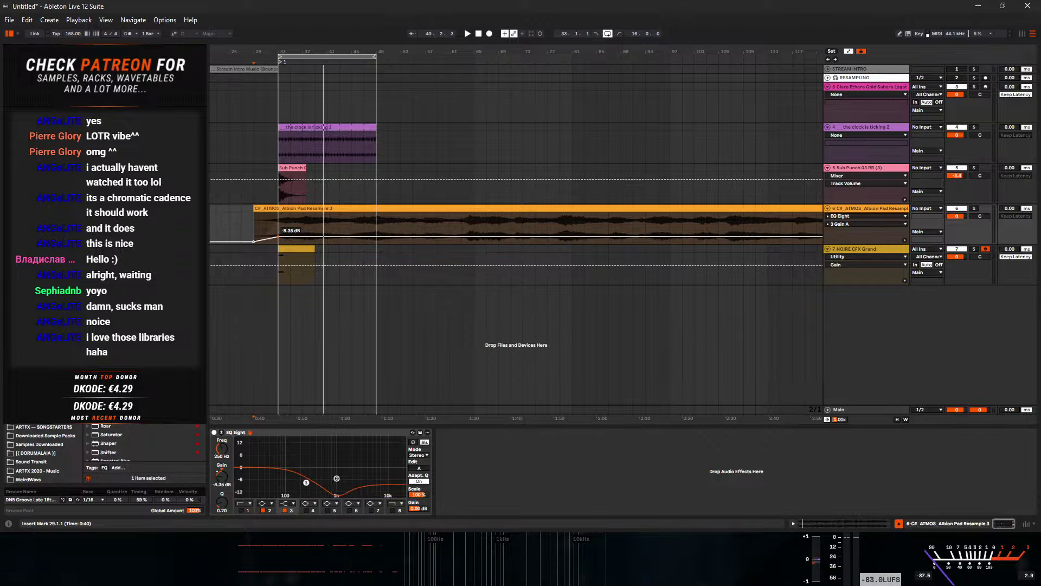
- While playing from bar 29, lower the pad's EQ gain point at bar 33 to about -9.24 dB and raise the gain gradually to bar 49
{"action": "left_click", "coordinate": [249, 226]}
{"action": "key", "text": "space"}
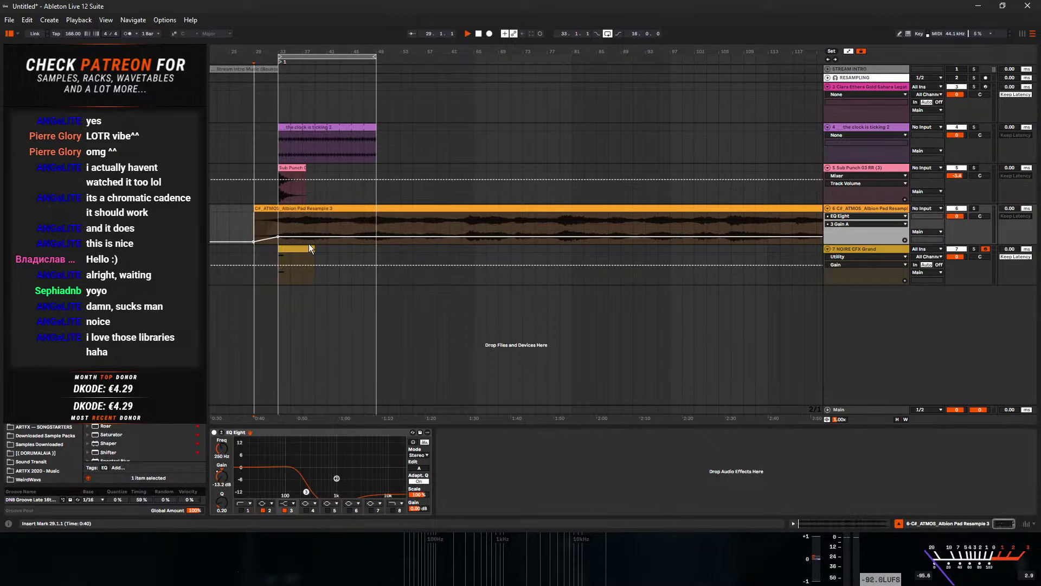
{"action": "left_click_drag", "start_coordinate": [279, 236], "coordinate": [278, 237]}
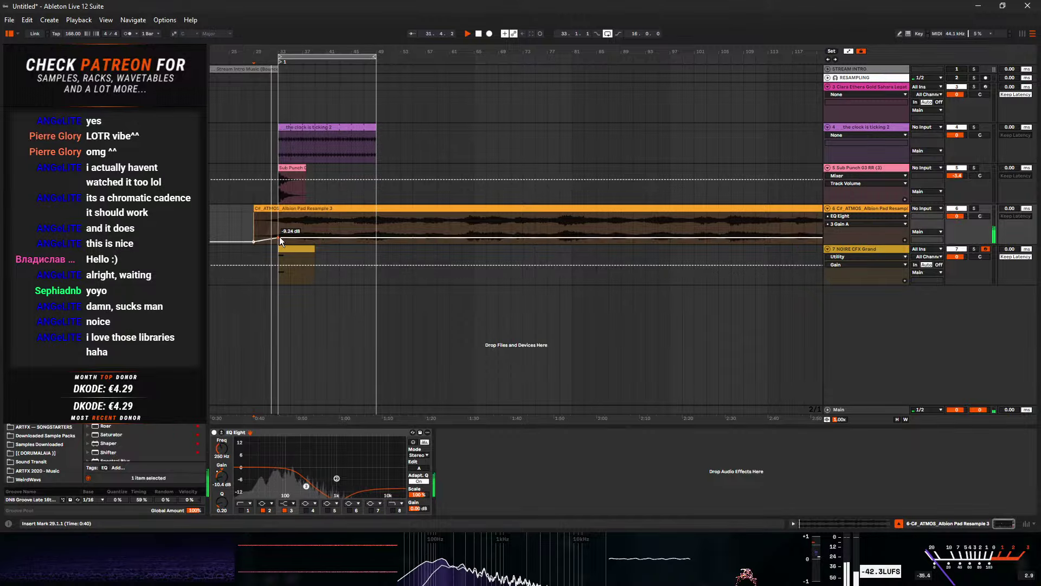
{"action": "left_click_drag", "start_coordinate": [376, 237], "coordinate": [376, 231]}
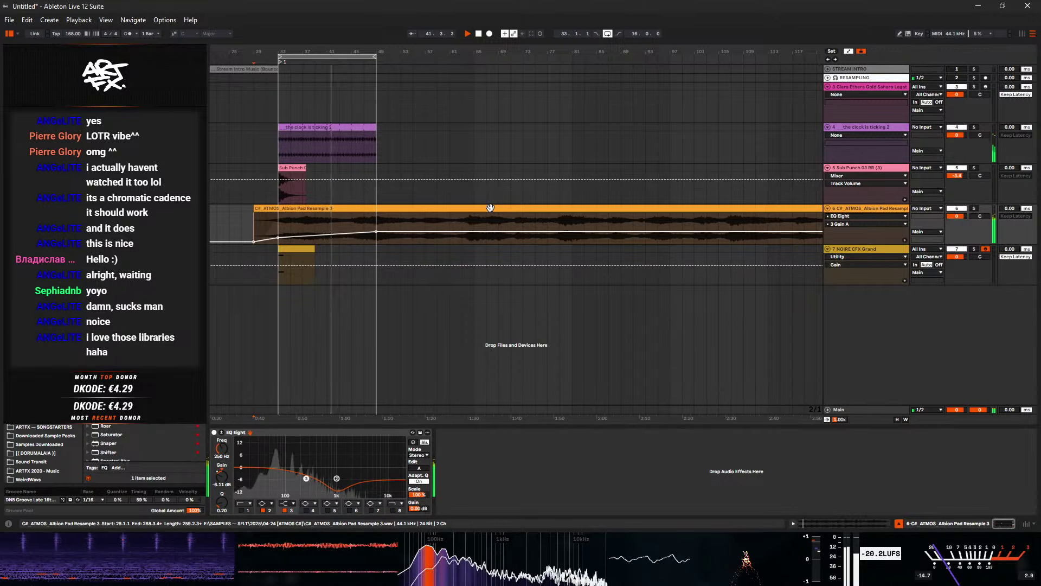
- Stop playback and duplicate the 16-bar ticking clock clip so the copy starts at bar 49
{"action": "left_click", "coordinate": [850, 86]}
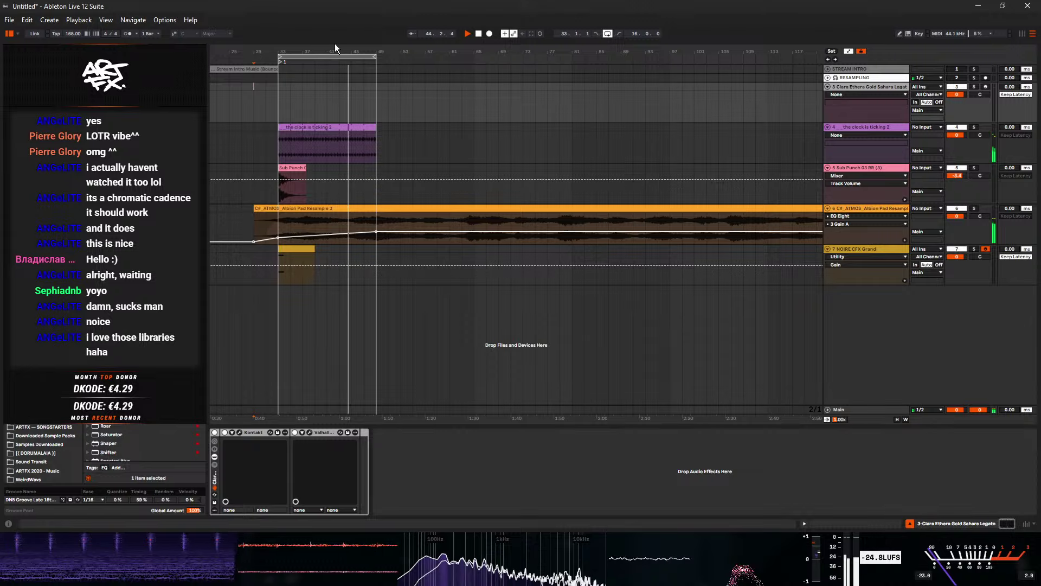
{"action": "left_click_drag", "start_coordinate": [334, 46], "coordinate": [378, 69]}
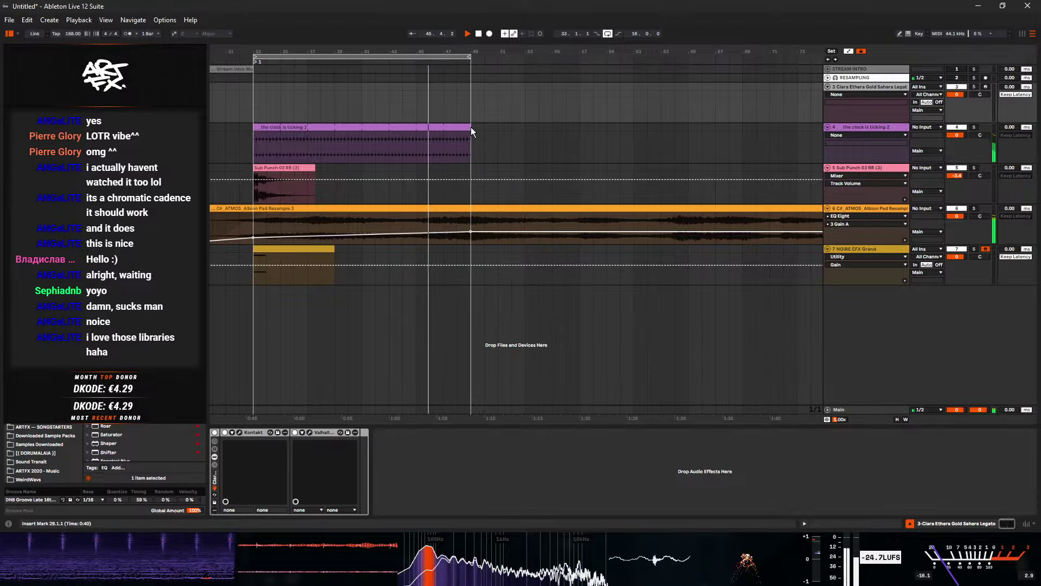
{"action": "left_click", "coordinate": [309, 244]}
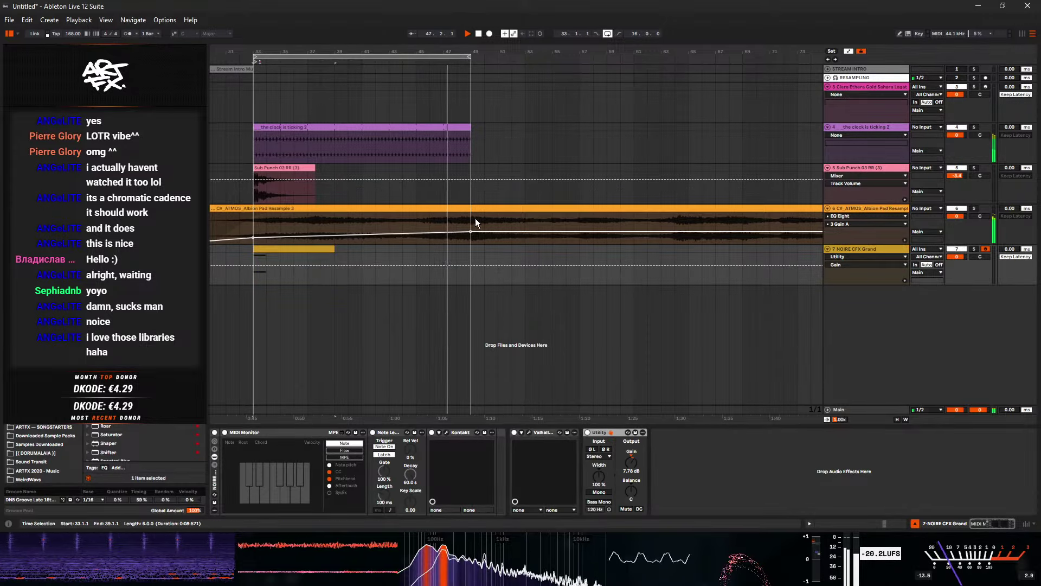
{"action": "left_click_drag", "start_coordinate": [456, 48], "coordinate": [377, 31]}
{"action": "key", "text": "space"}
{"action": "left_click", "coordinate": [348, 126]}
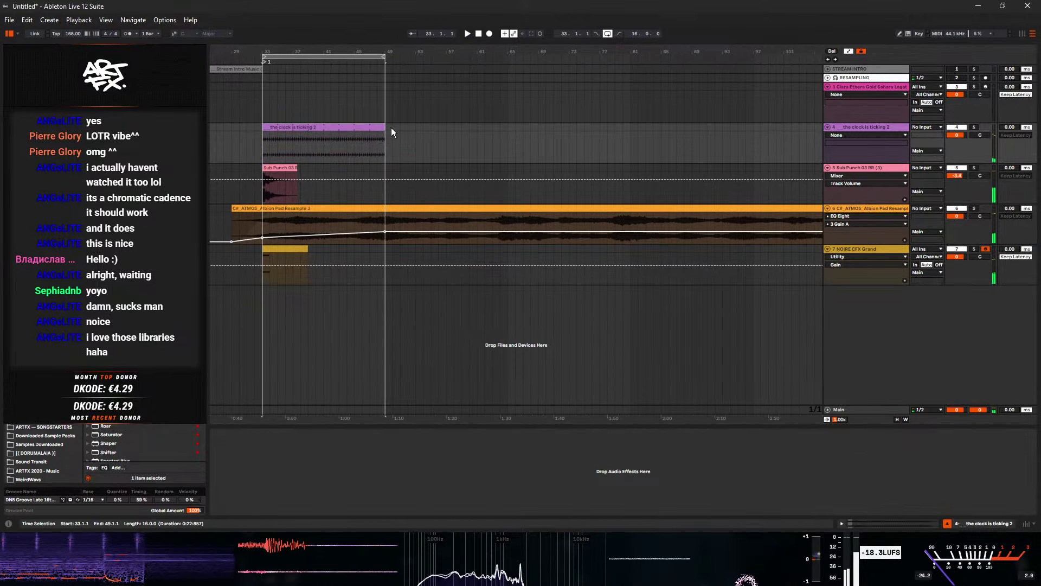
{"action": "key", "text": "ctrl+d"}
- Copy the Sub Punch clip to bar 49 and extend the arrangement loop to 32 bars from bar 33
{"action": "left_click", "coordinate": [282, 171]}
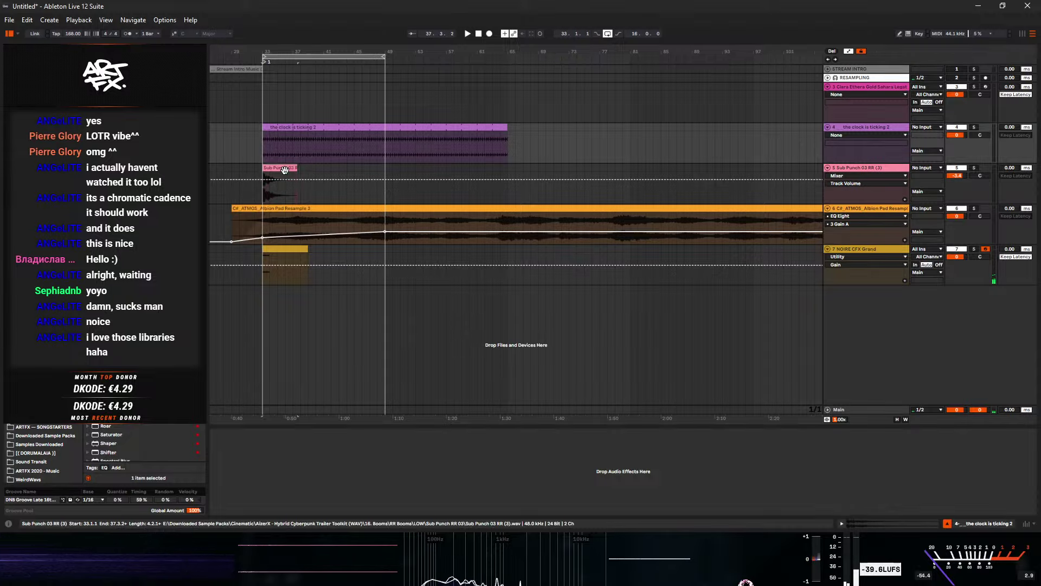
{"action": "left_click_drag", "start_coordinate": [282, 171], "coordinate": [404, 169]}
{"action": "left_click_drag", "start_coordinate": [385, 57], "coordinate": [508, 59]}
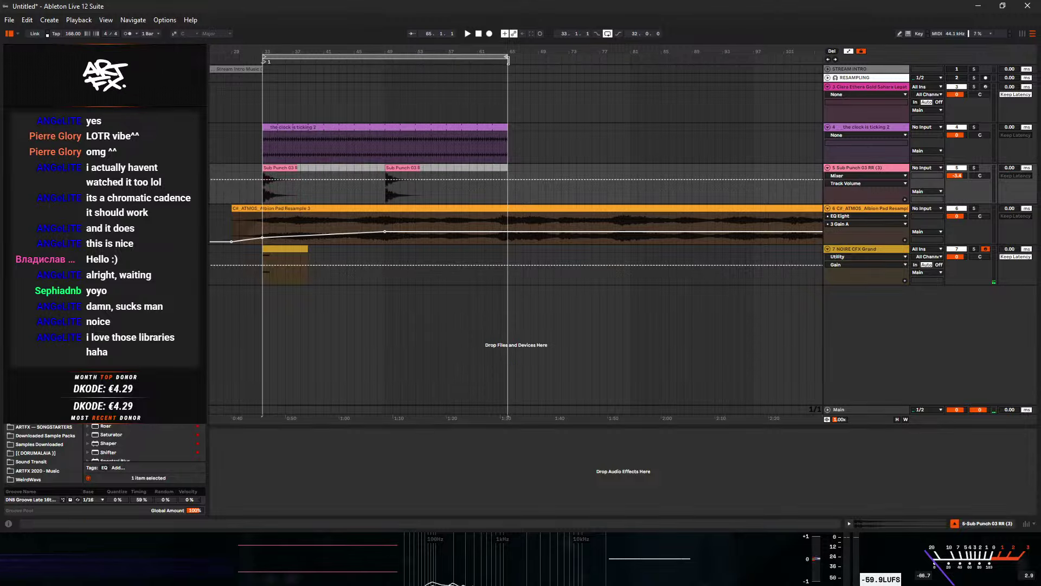
- Add a MIDI track below the NOIRE piano track and load Kontakt onto it
{"action": "left_click", "coordinate": [302, 184]}
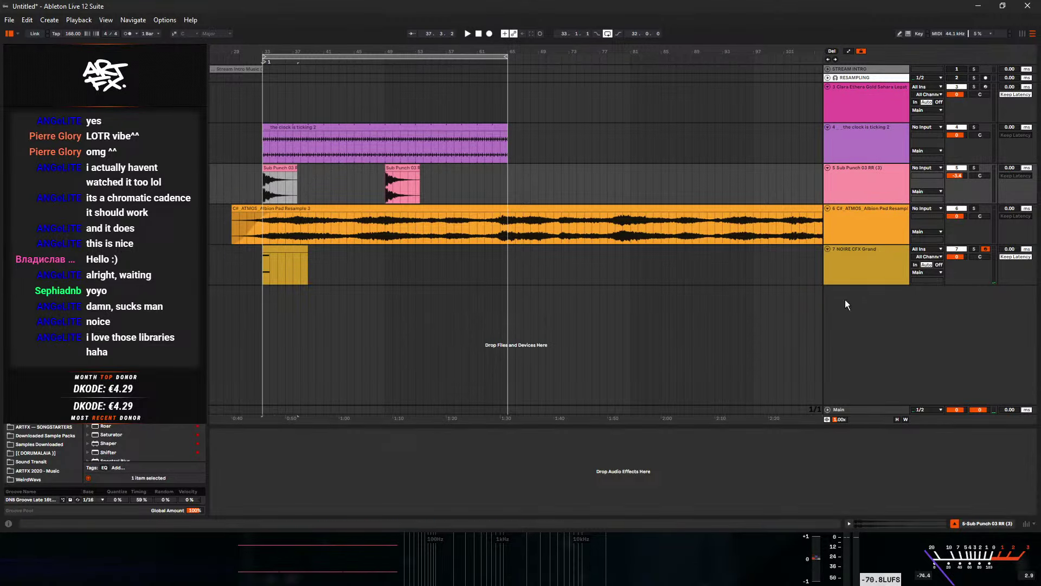
{"action": "left_click", "coordinate": [863, 271]}
{"action": "key", "text": "ctrl+shift+t"}
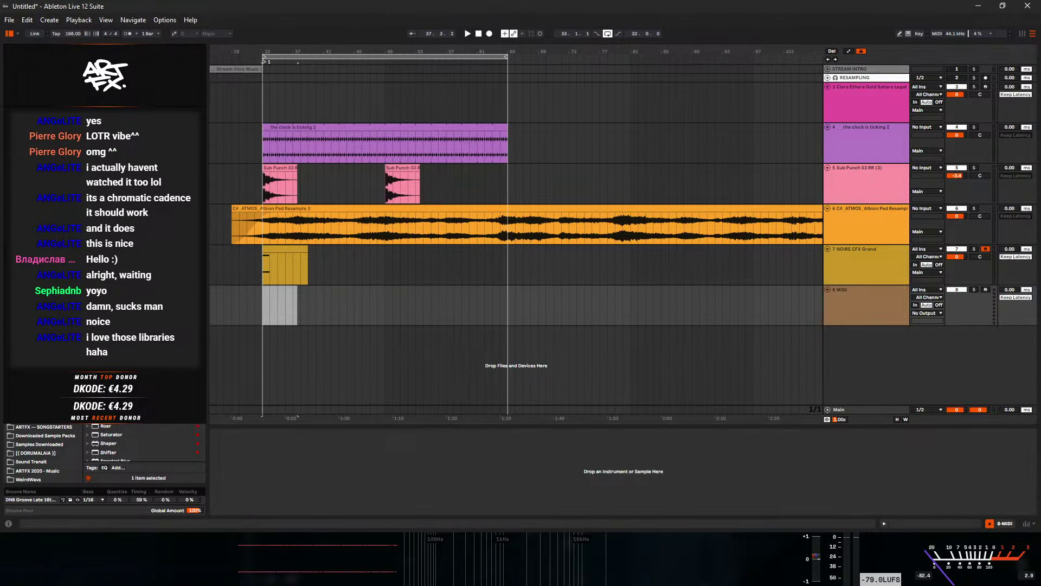
{"action": "left_click", "coordinate": [34, 217]}
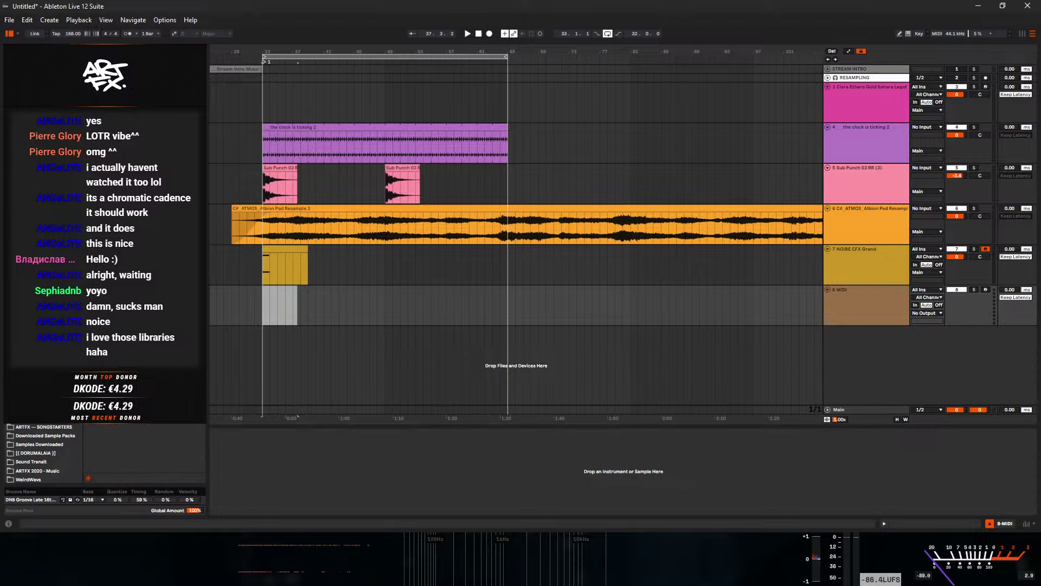
{"action": "scroll", "coordinate": [144, 442], "scroll_direction": "up", "scroll_amount": 6}
{"action": "scroll", "coordinate": [144, 442], "scroll_direction": "up", "scroll_amount": 5}
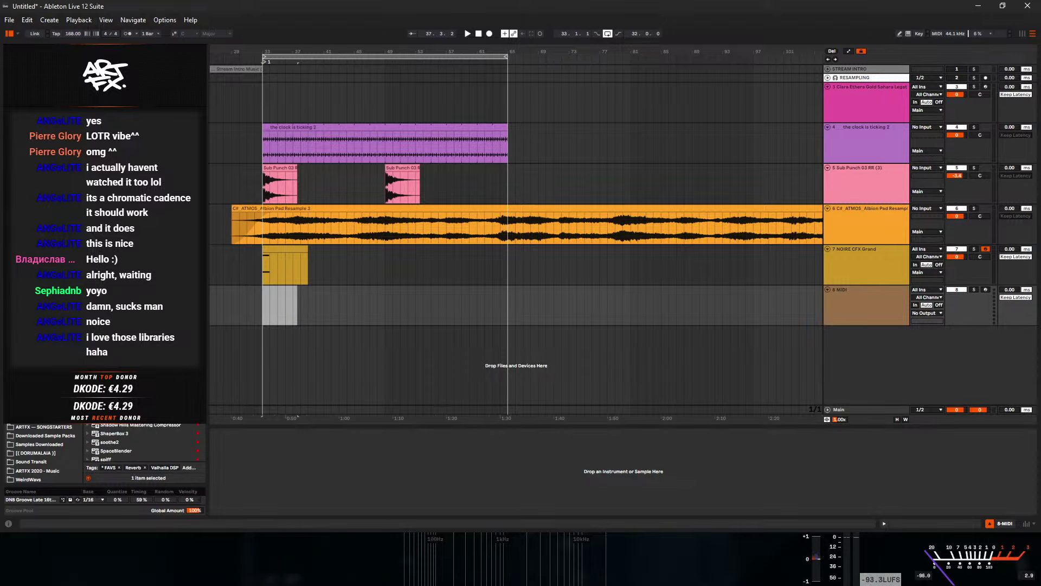
{"action": "left_click_drag", "start_coordinate": [143, 442], "coordinate": [362, 292]}
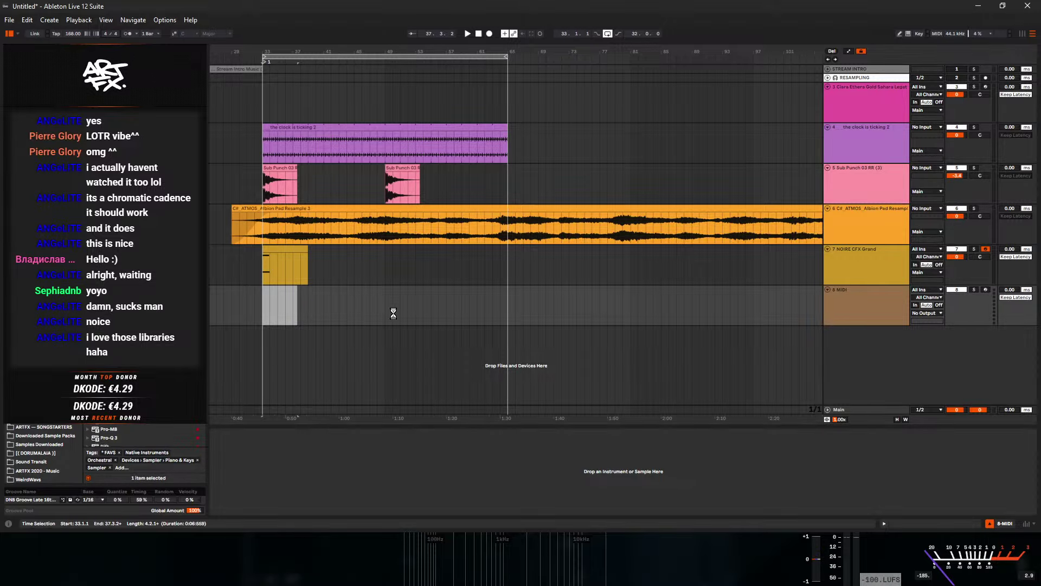
- Find the Intimate Textures library in Kontakt and load its I Violins - Textures 2 instrument
{"action": "left_click", "coordinate": [232, 138]}
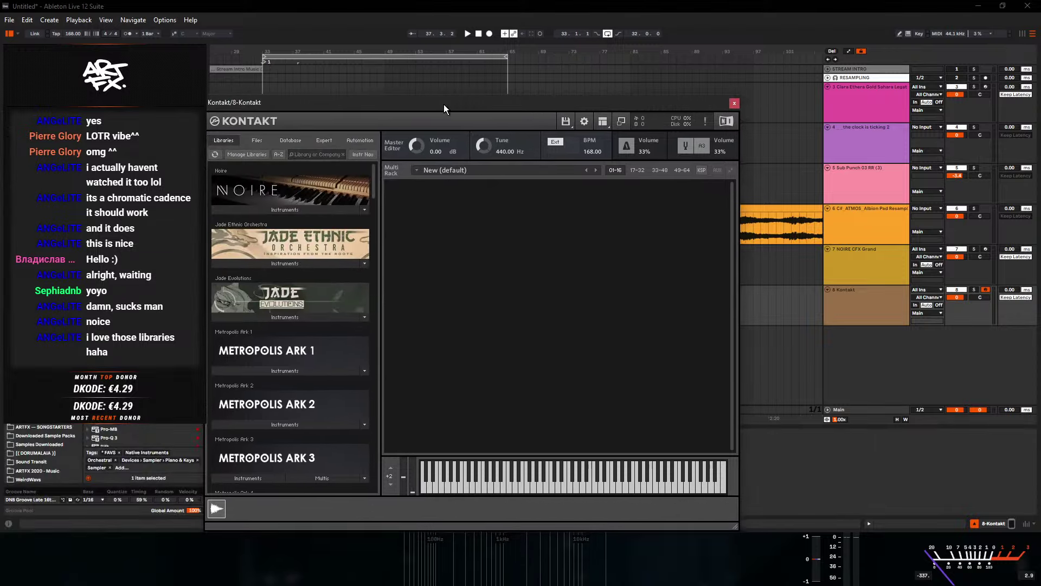
{"action": "scroll", "coordinate": [337, 328], "scroll_direction": "down", "scroll_amount": 5}
{"action": "scroll", "coordinate": [337, 328], "scroll_direction": "down", "scroll_amount": 5}
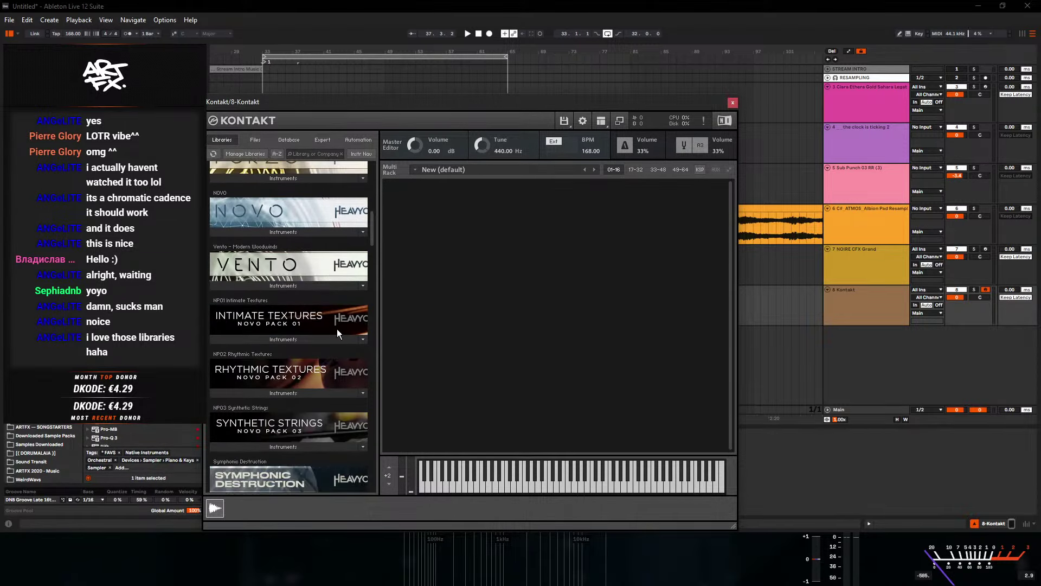
{"action": "left_click", "coordinate": [270, 339]}
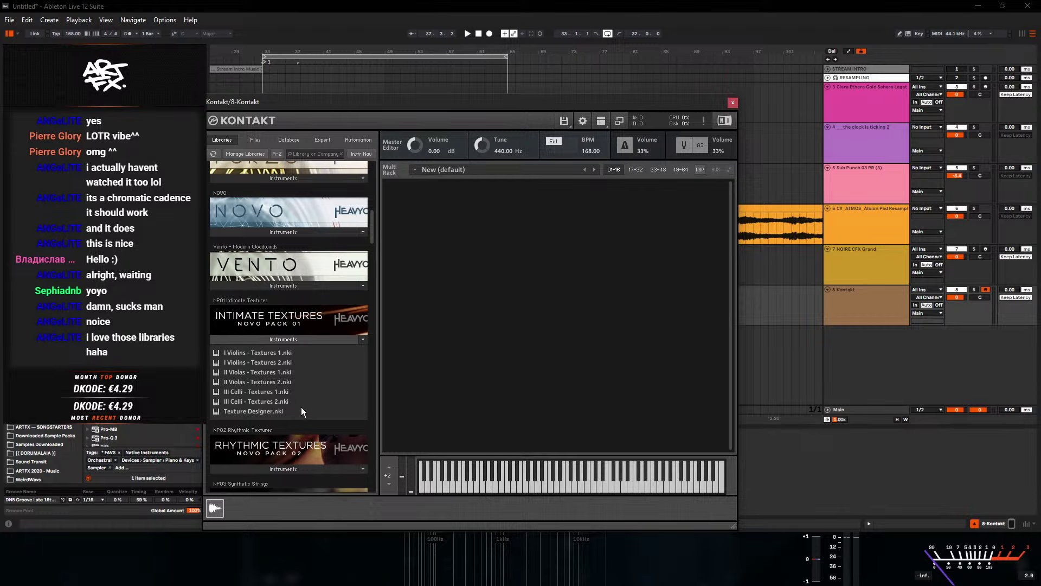
{"action": "left_click", "coordinate": [271, 339]}
{"action": "left_click", "coordinate": [271, 338]}
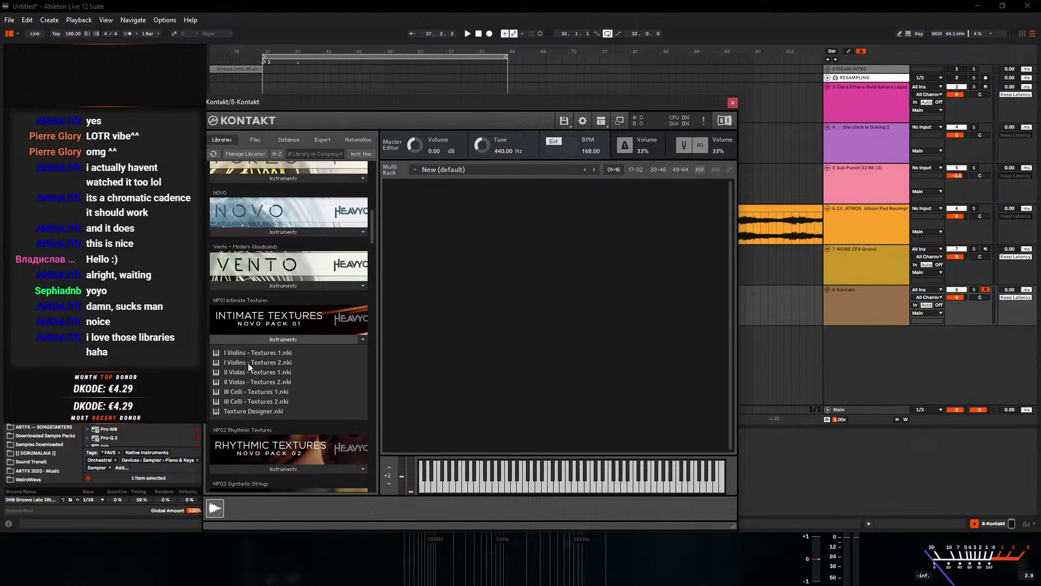
{"action": "left_click_drag", "start_coordinate": [248, 363], "coordinate": [577, 285]}
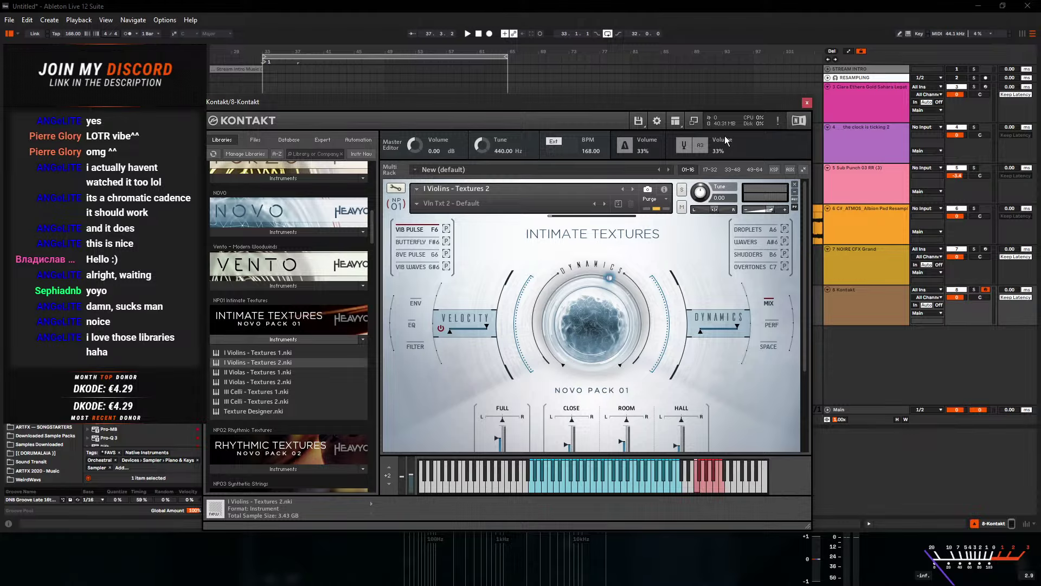
- Hide Kontakt's library browser and show the envelope page for the Butterfly articulation
{"action": "left_click", "coordinate": [694, 120]}
{"action": "left_click_drag", "start_coordinate": [553, 99], "coordinate": [782, 99]}
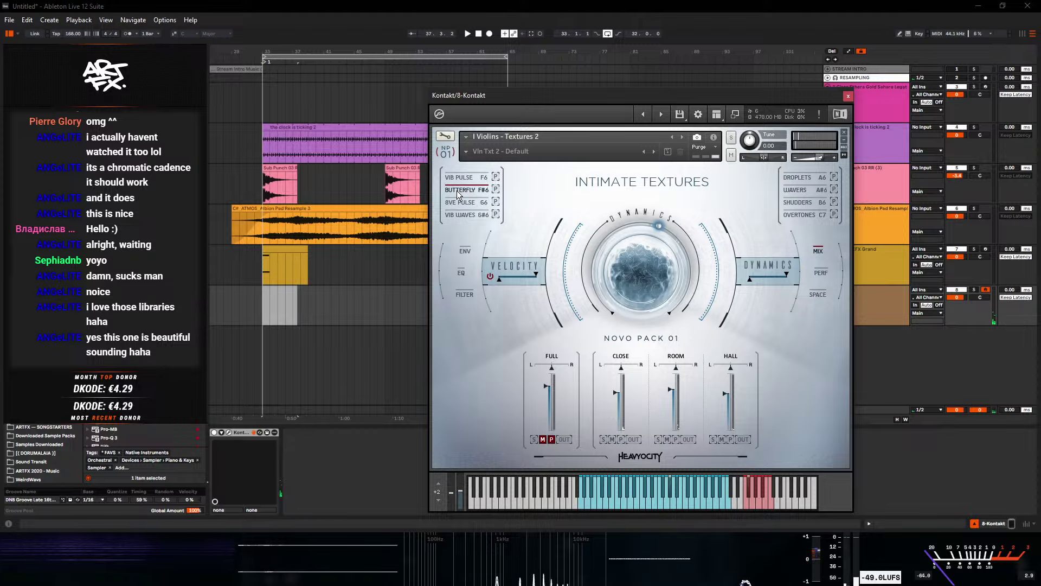
{"action": "left_click", "coordinate": [464, 251]}
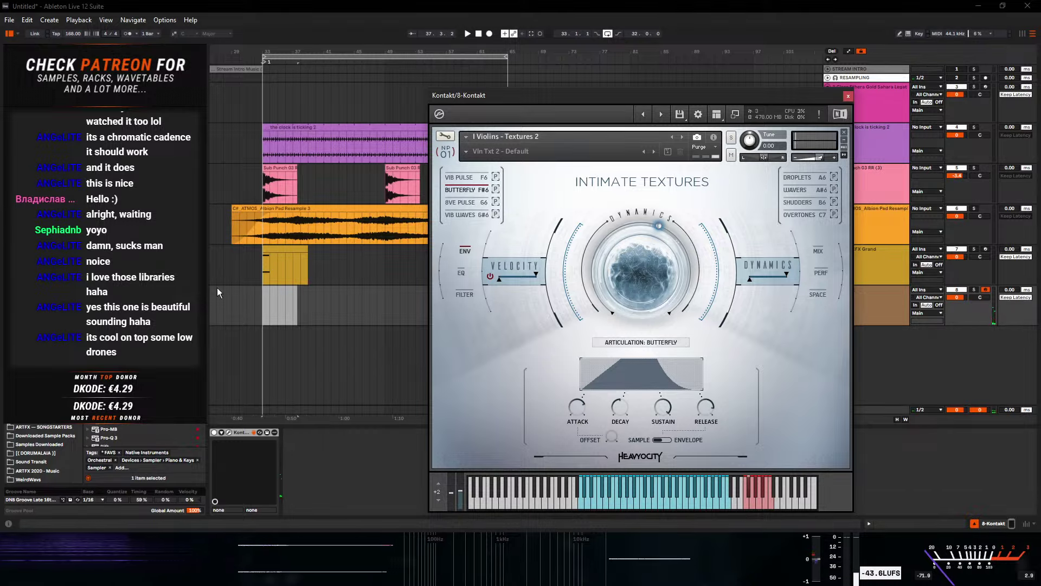
- Play the arrangement from bar 29 while performing a violin line, and move the captured MIDI clip to start at bar 33
{"action": "left_click", "coordinate": [233, 298]}
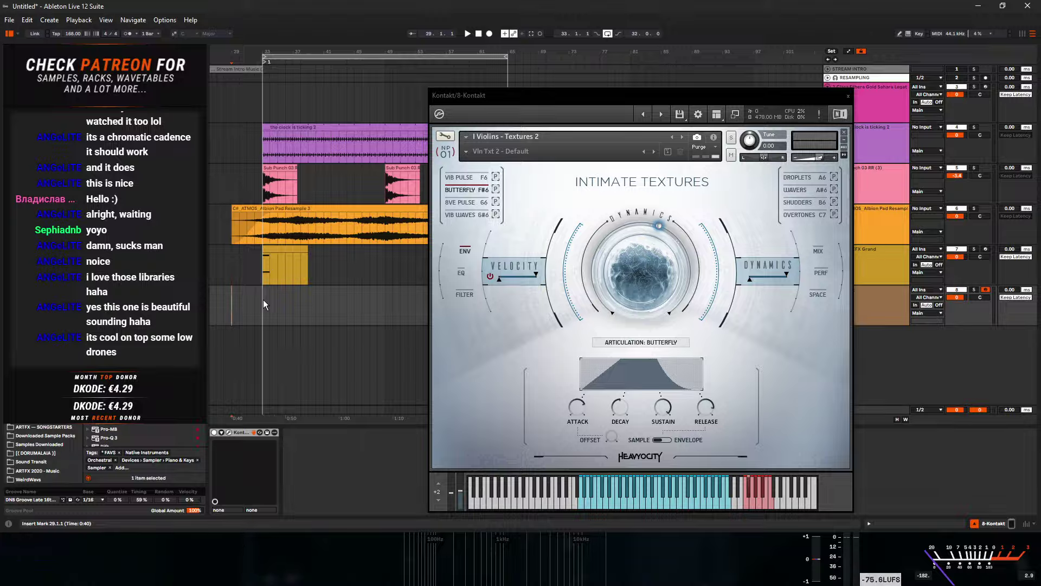
{"action": "key", "text": "space"}
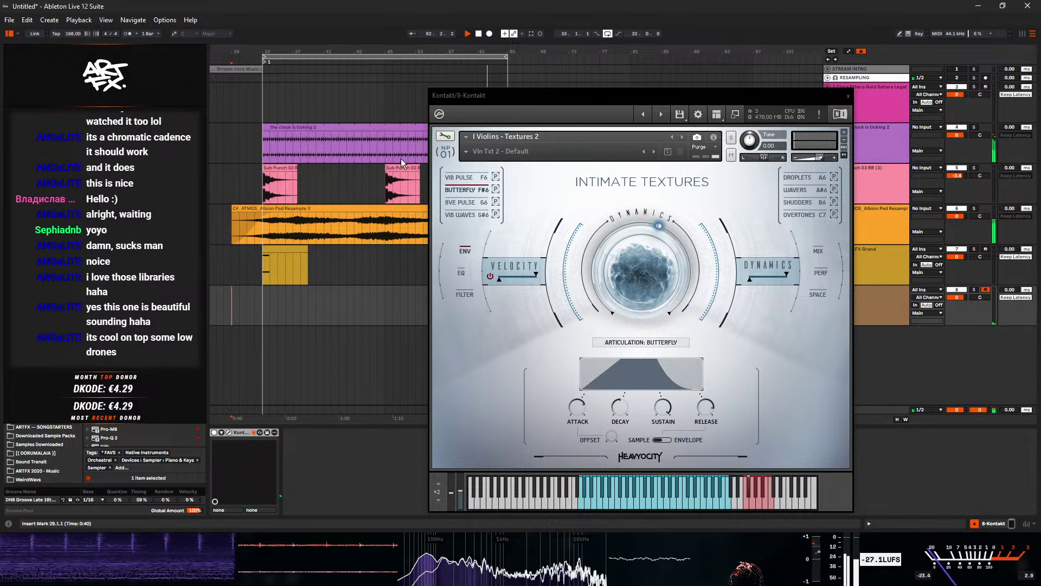
{"action": "key", "text": "space"}
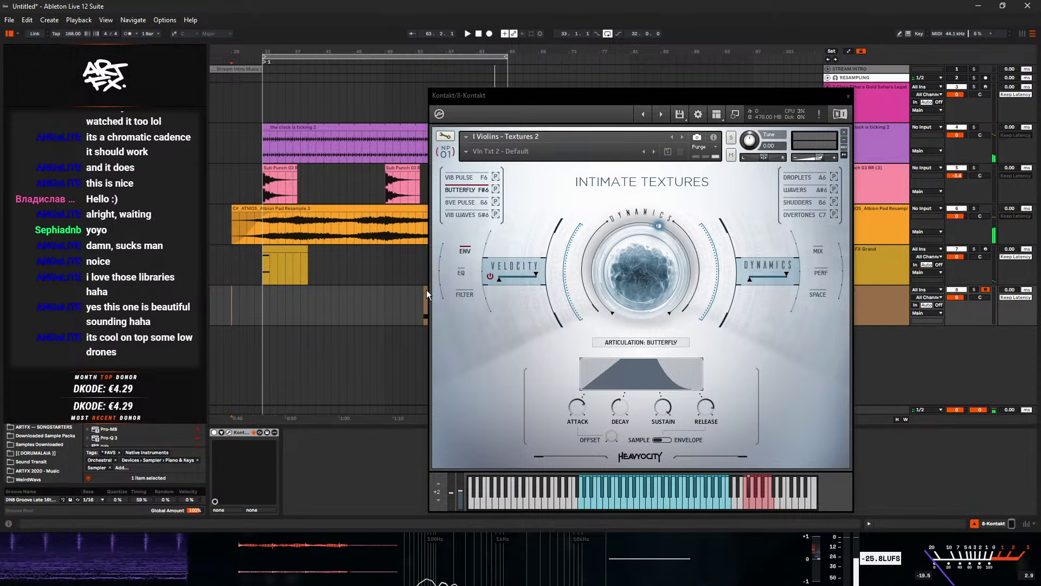
{"action": "left_click", "coordinate": [424, 291]}
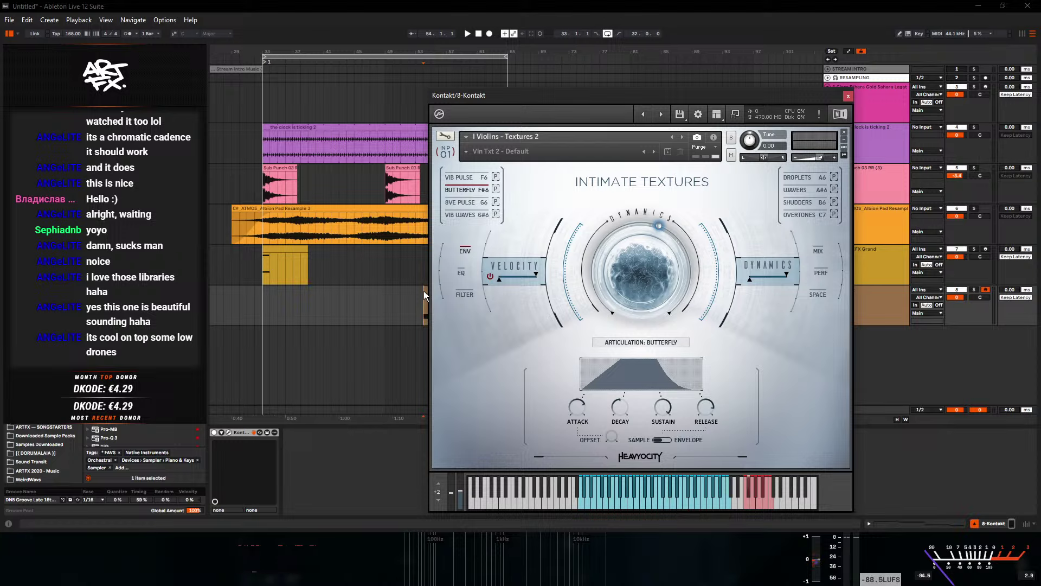
{"action": "left_click_drag", "start_coordinate": [424, 290], "coordinate": [257, 296]}
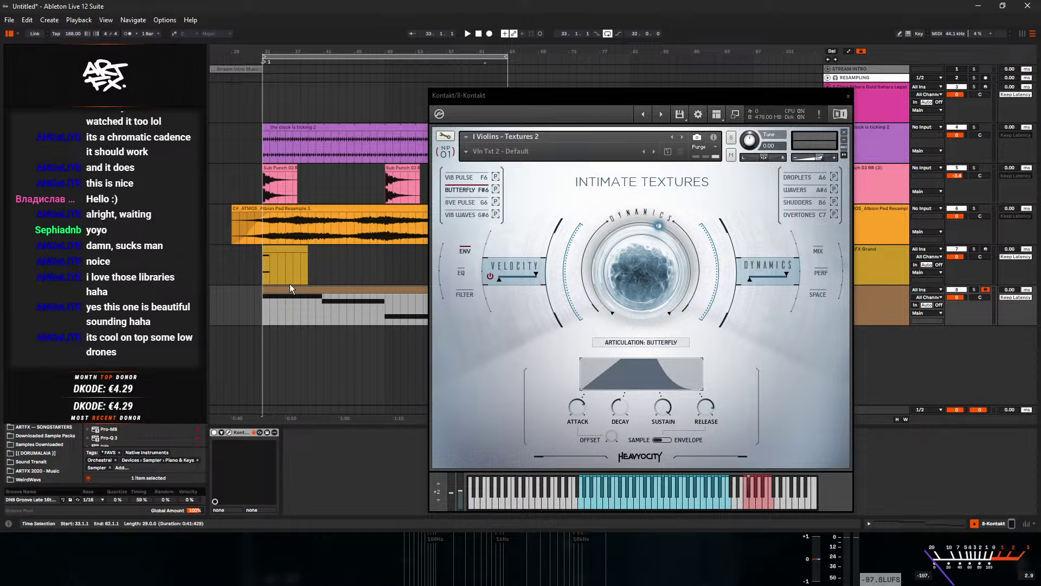
- Trim the violin MIDI clip to end at bar 49 and delete the stray notes near its end
{"action": "left_click", "coordinate": [848, 97]}
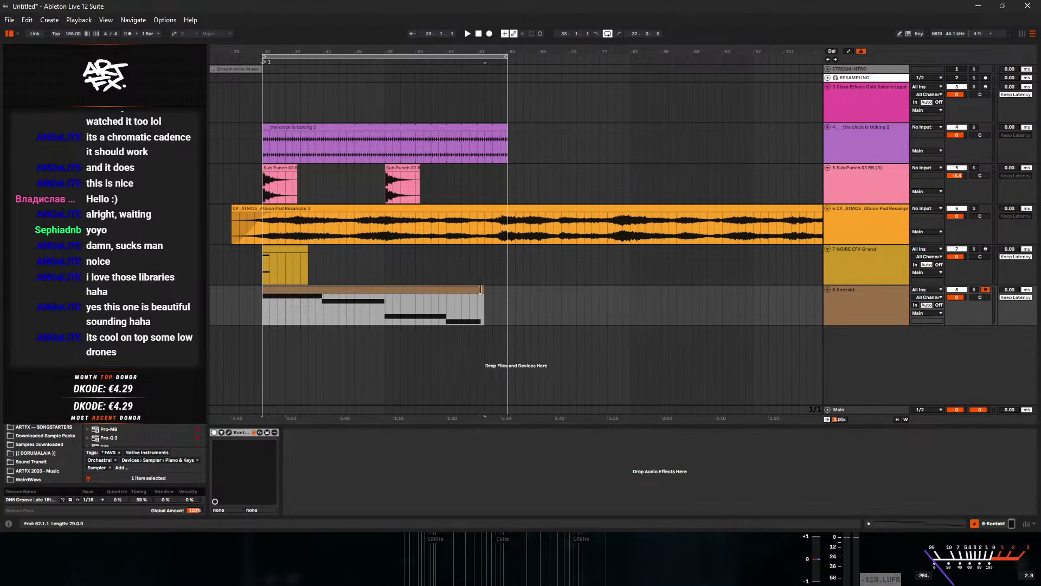
{"action": "left_click_drag", "start_coordinate": [480, 289], "coordinate": [385, 290]}
{"action": "key", "text": "shift+Tab"}
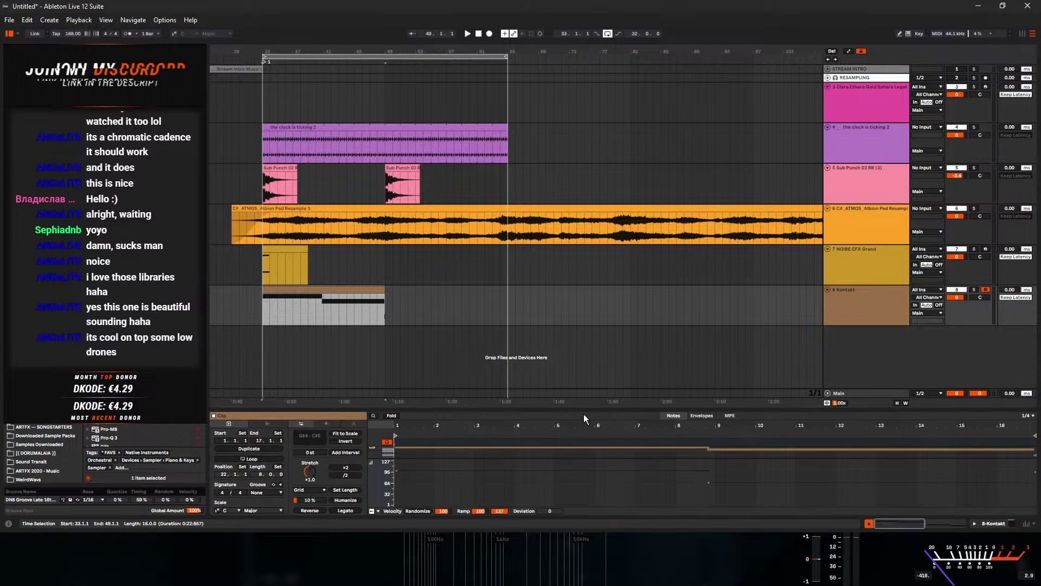
{"action": "left_click_drag", "start_coordinate": [752, 408], "coordinate": [759, 185]}
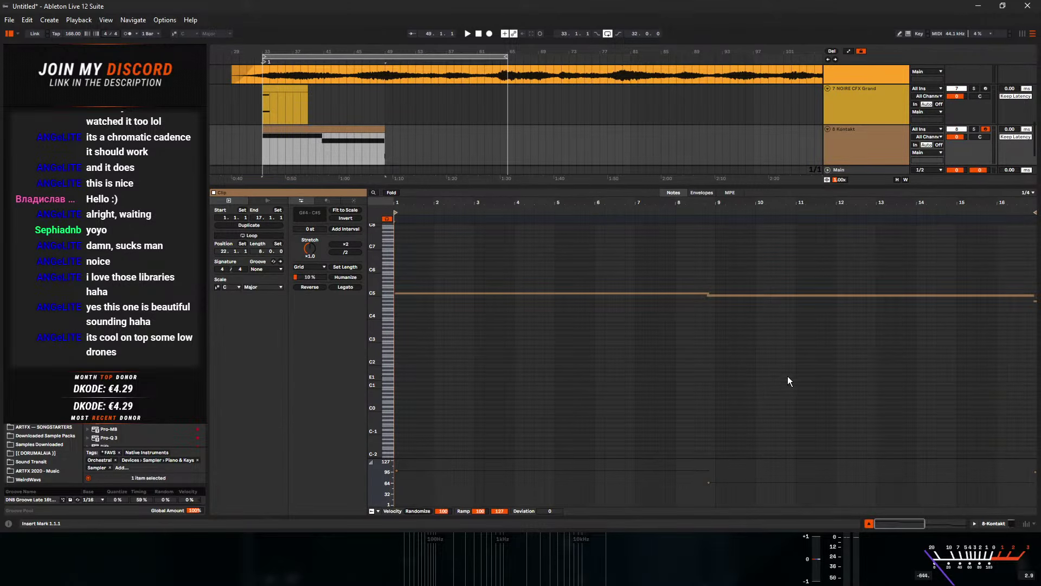
{"action": "left_click_drag", "start_coordinate": [992, 325], "coordinate": [1036, 301]}
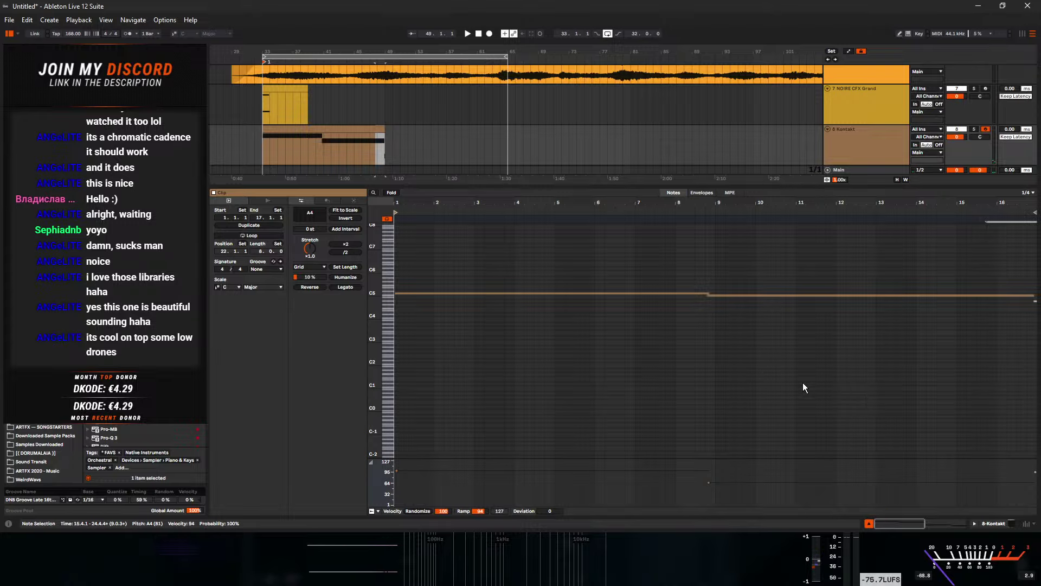
{"action": "key", "text": "Delete"}
{"action": "left_click", "coordinate": [997, 524]}
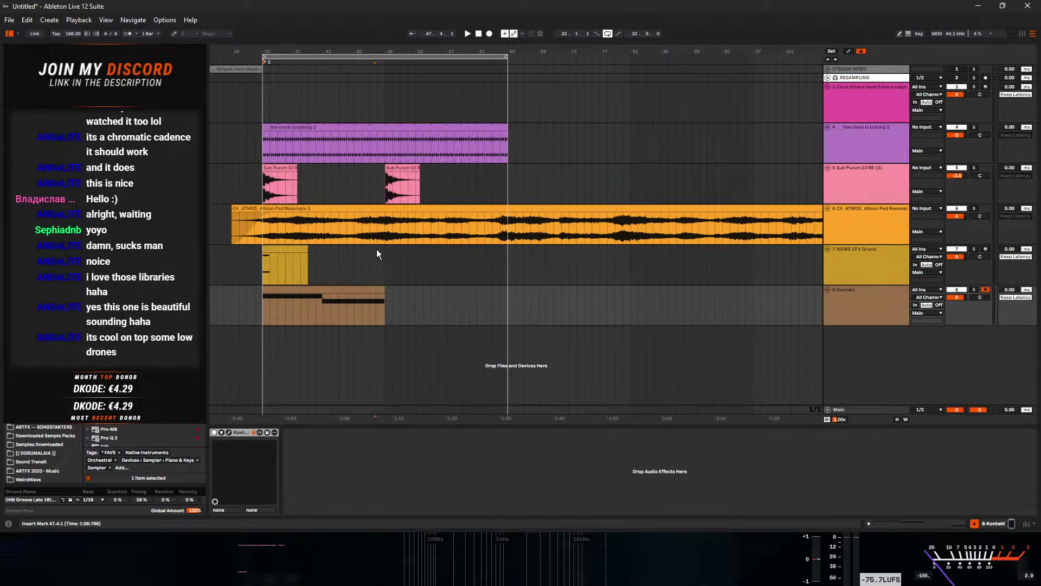
- Add ValhallaVintageVerb after Kontakt on the violin track and load the St Pauls Cathedral preset
{"action": "scroll", "coordinate": [132, 434], "scroll_direction": "down", "scroll_amount": 5}
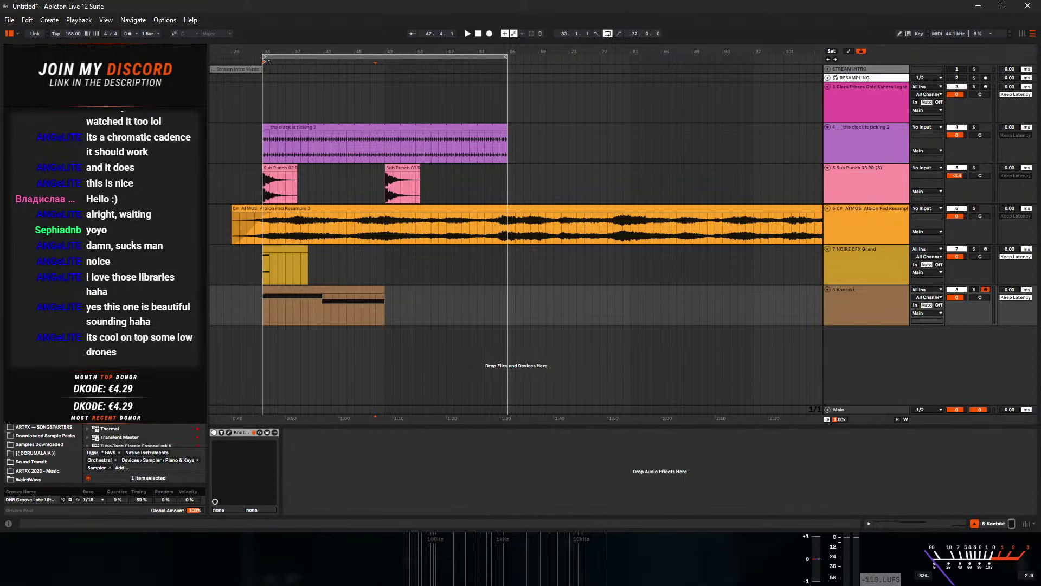
{"action": "left_click_drag", "start_coordinate": [122, 424], "coordinate": [333, 455]}
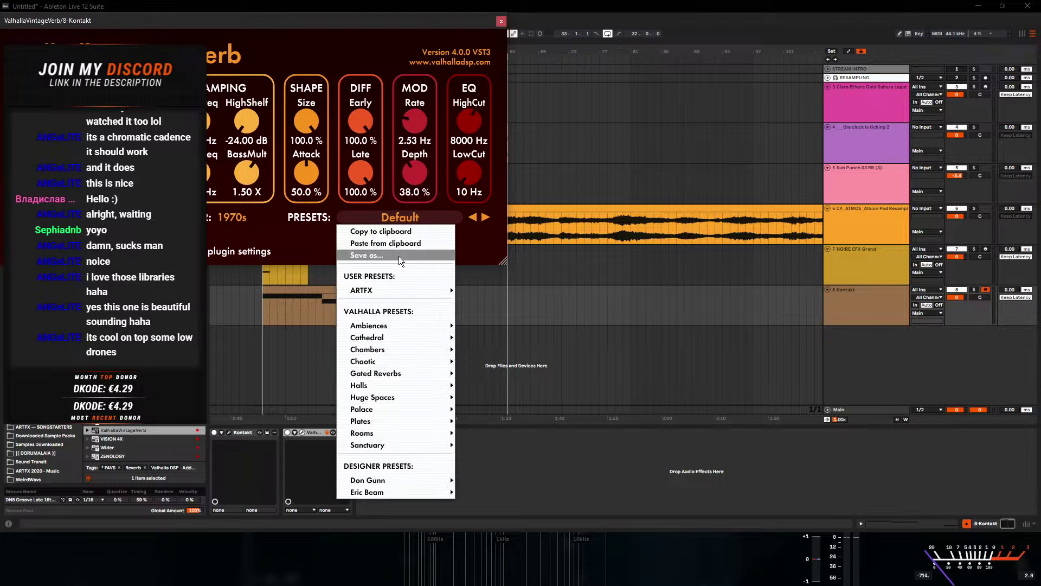
{"action": "left_click", "coordinate": [382, 217]}
{"action": "mouse_move", "coordinate": [432, 341]}
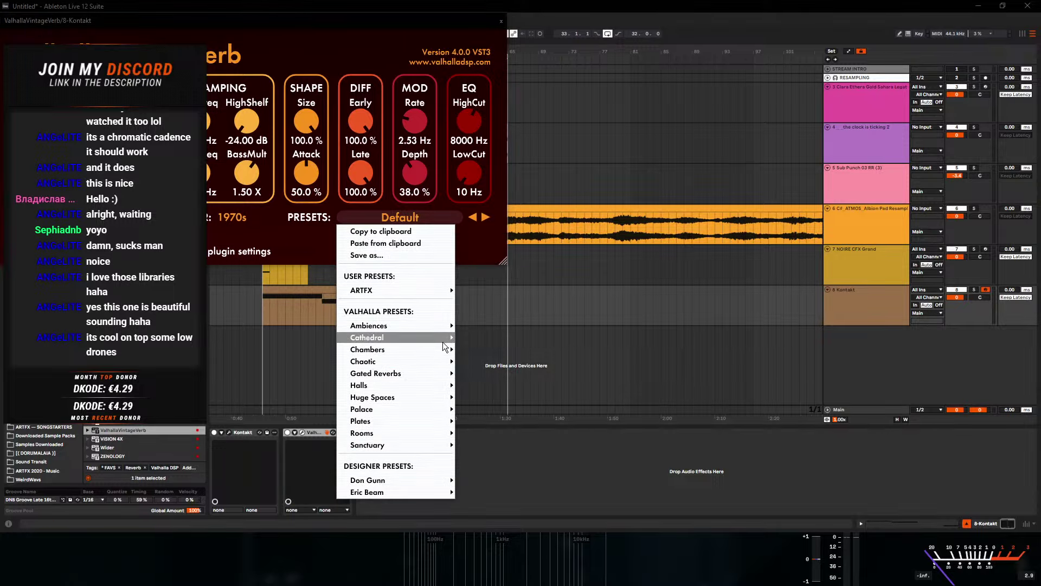
{"action": "left_click", "coordinate": [490, 338]}
{"action": "left_click_drag", "start_coordinate": [332, 28], "coordinate": [572, 153]}
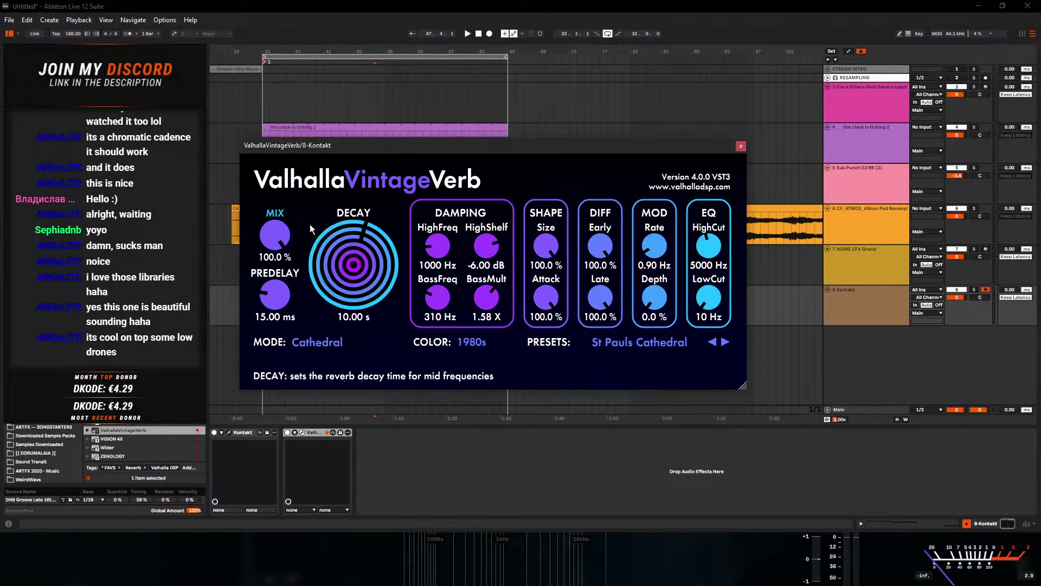
- Lower the violin reverb's mix to about 54% during playback, close its window, and reduce the violin track's volume to about -4.3 dB
{"action": "key", "text": "space"}
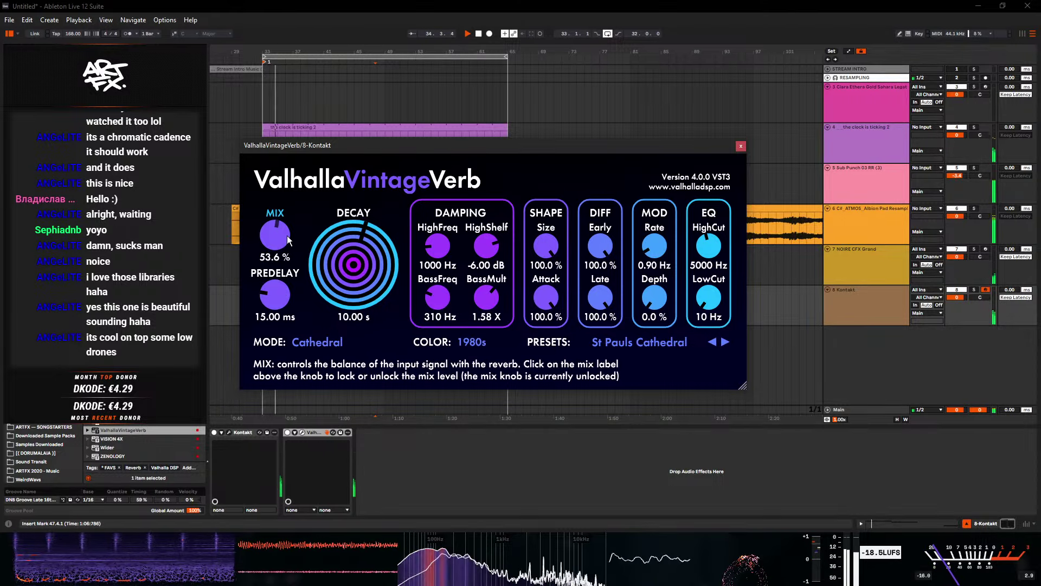
{"action": "left_click", "coordinate": [741, 146]}
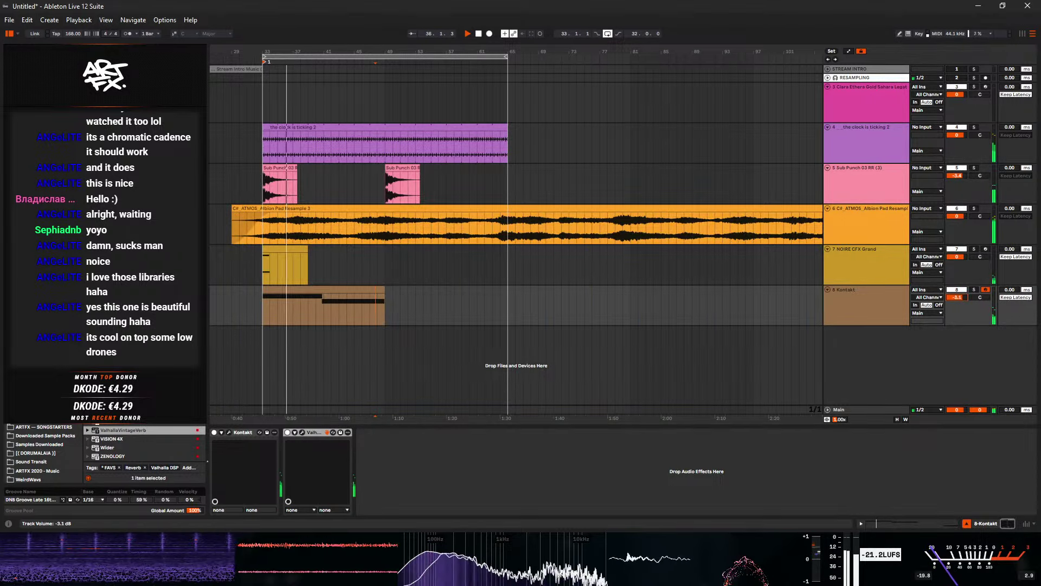
{"action": "left_click_drag", "start_coordinate": [958, 297], "coordinate": [957, 304]}
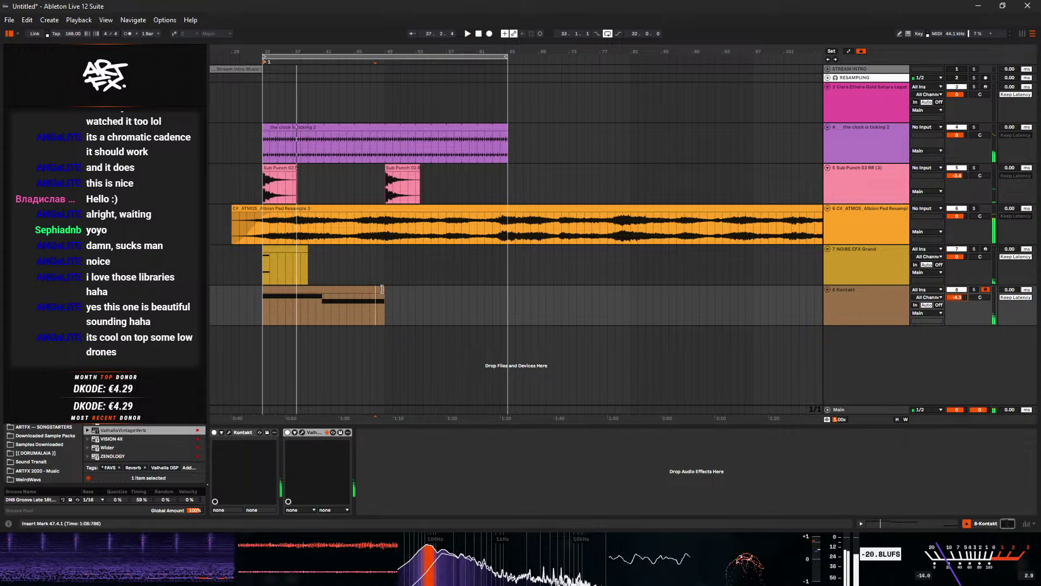
- Shorten the first violin note to end at clip bar 5 and make the second note span clip bars 5 to 9
{"action": "left_click", "coordinate": [348, 289]}
{"action": "key", "text": "space"}
{"action": "double_click", "coordinate": [349, 290]}
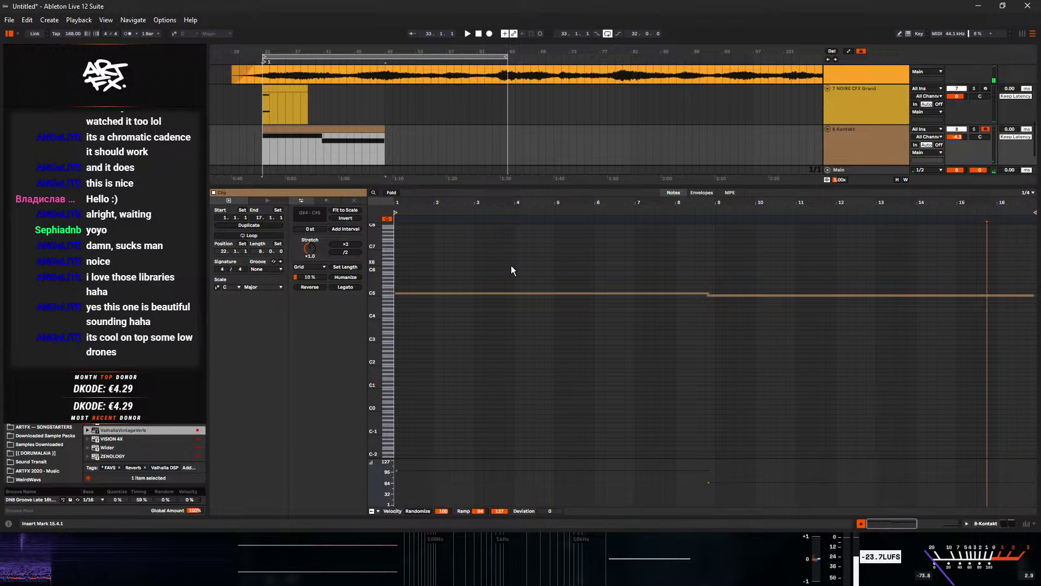
{"action": "left_click", "coordinate": [616, 325]}
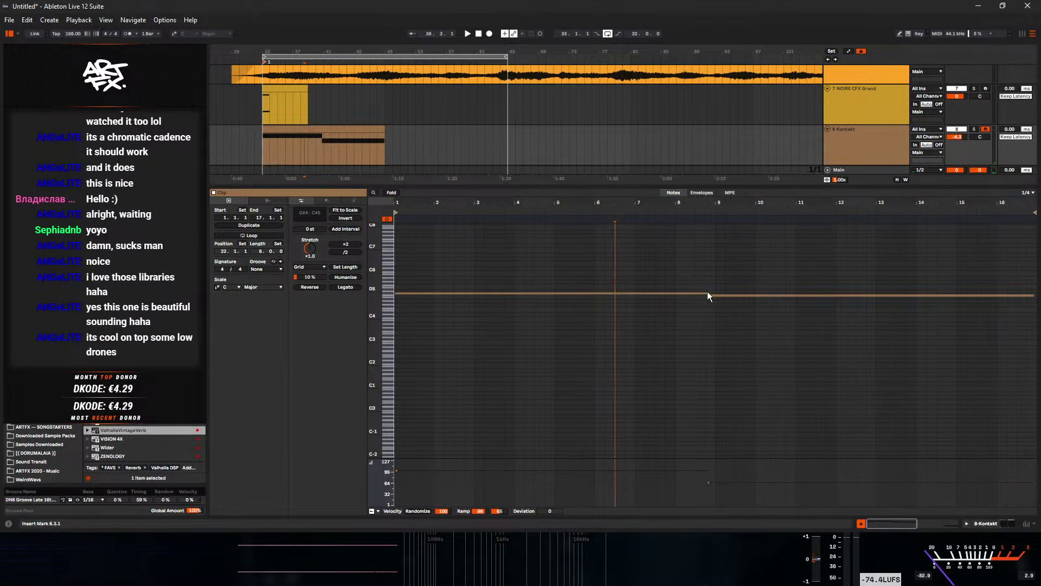
{"action": "left_click_drag", "start_coordinate": [708, 292], "coordinate": [555, 319]}
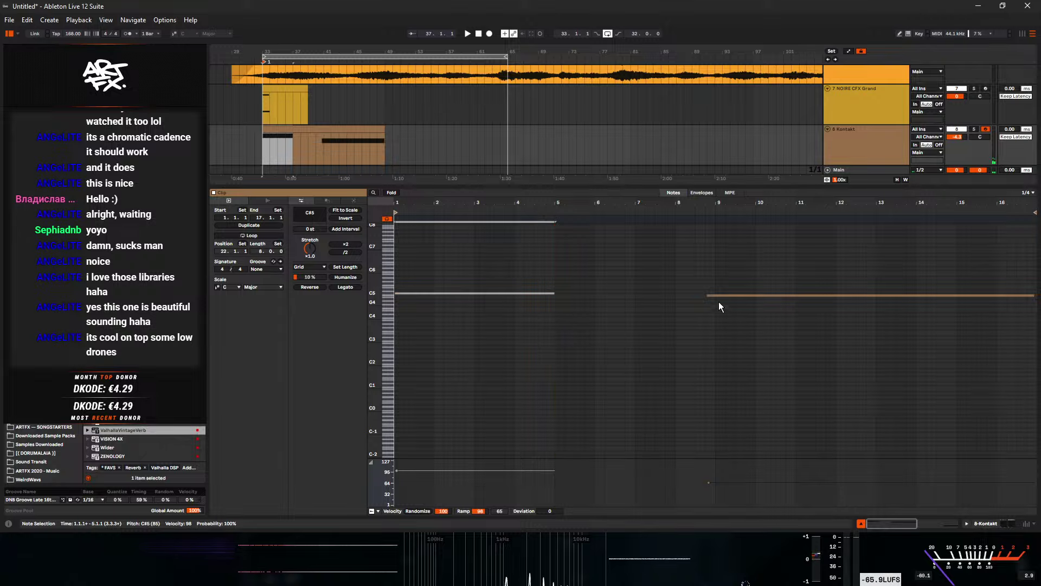
{"action": "left_click_drag", "start_coordinate": [725, 296], "coordinate": [574, 297]}
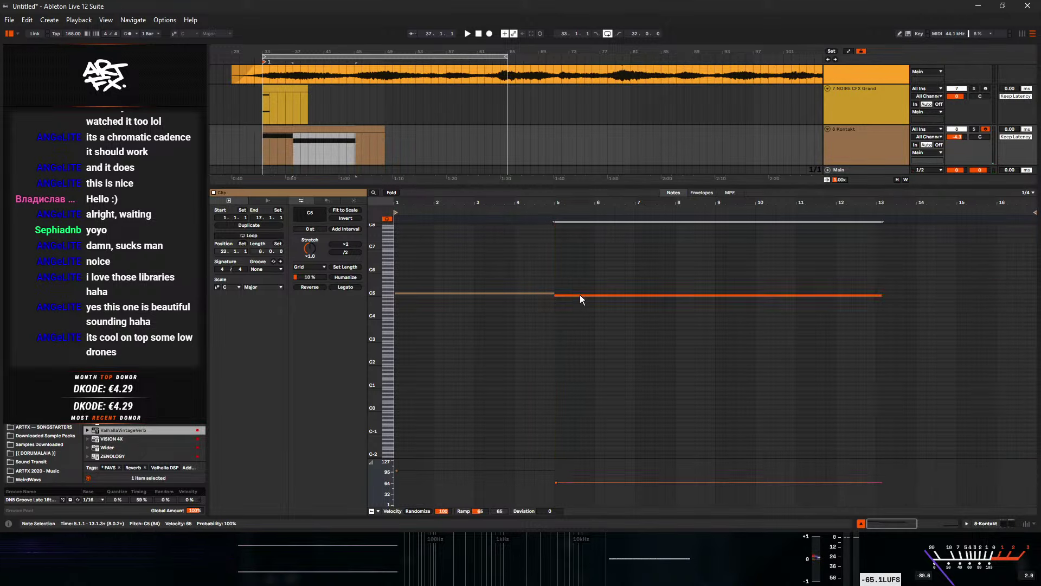
{"action": "left_click_drag", "start_coordinate": [880, 295], "coordinate": [709, 307]}
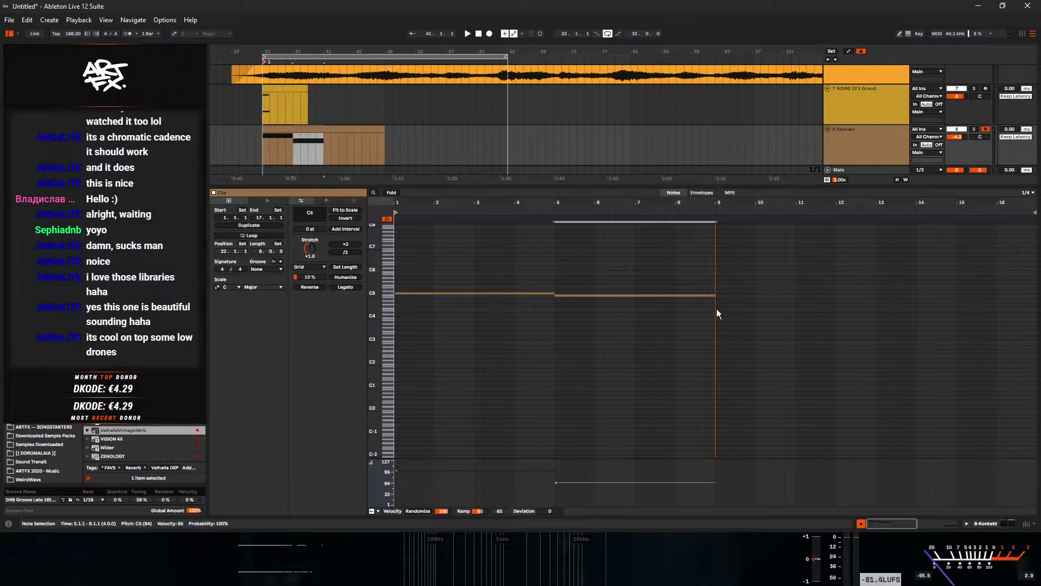
- Play the arrangement and trim the violin clip so it ends at bar 41
{"action": "key", "text": "space"}
{"action": "left_click", "coordinate": [990, 520]}
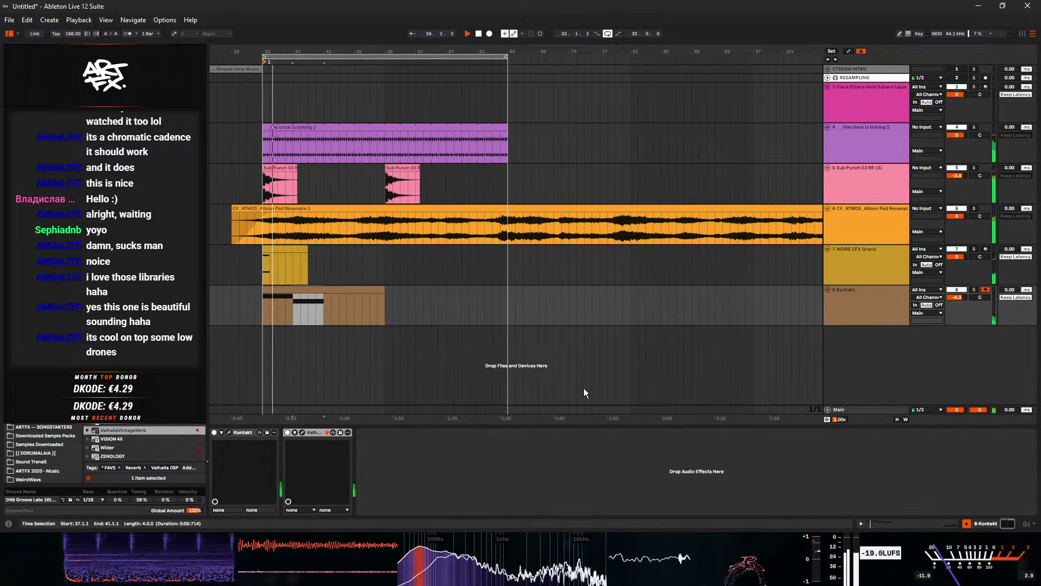
{"action": "left_click_drag", "start_coordinate": [385, 295], "coordinate": [325, 297]}
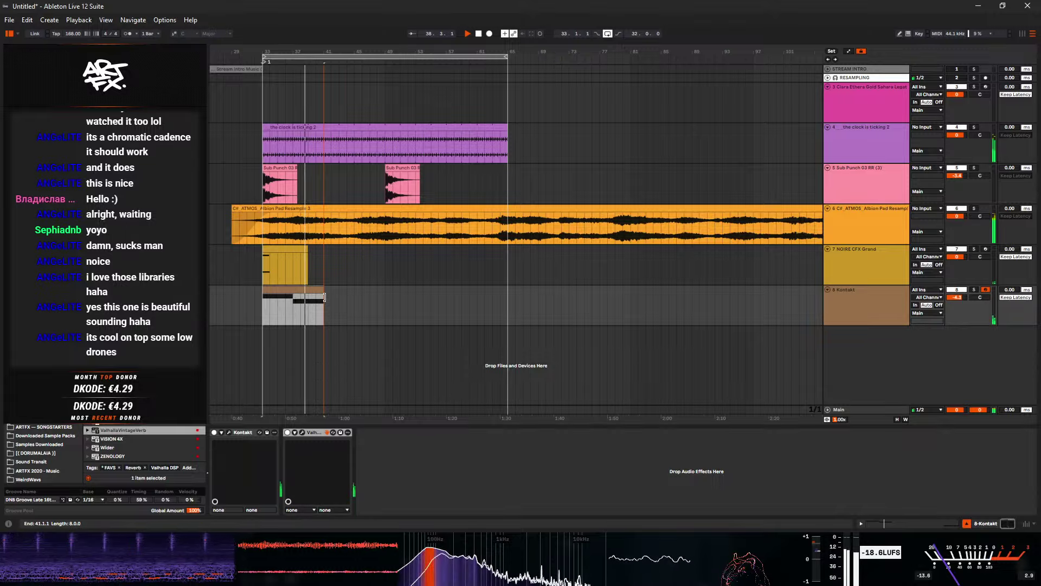
{"action": "left_click_drag", "start_coordinate": [324, 297], "coordinate": [324, 297]}
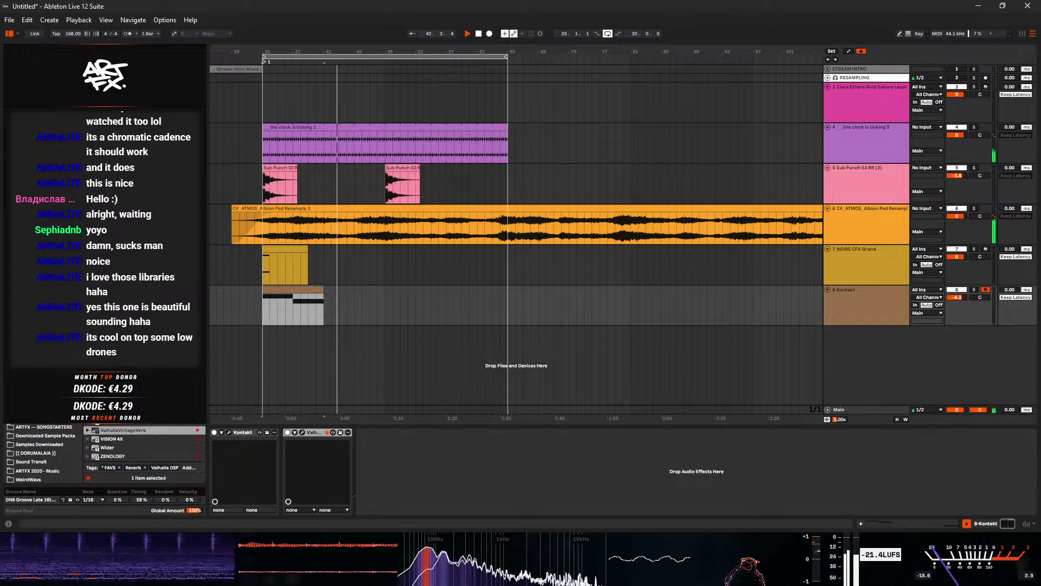
- Check the Albion pad track during playback, arm the Clara Ethera Gold Sahara Legato track for recording, and stop playback
{"action": "left_click", "coordinate": [879, 225]}
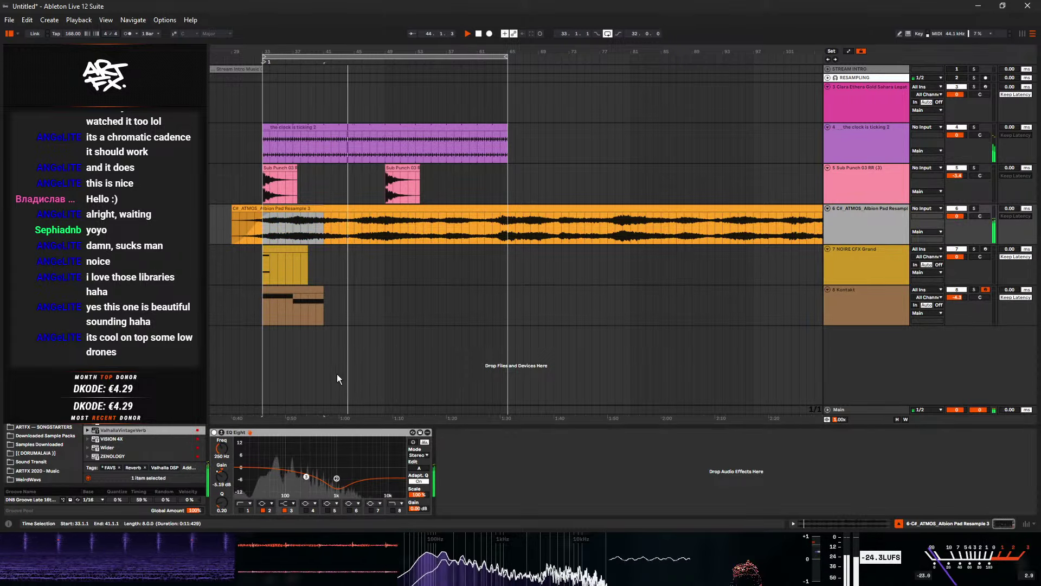
{"action": "scroll", "coordinate": [144, 442], "scroll_direction": "up", "scroll_amount": 2}
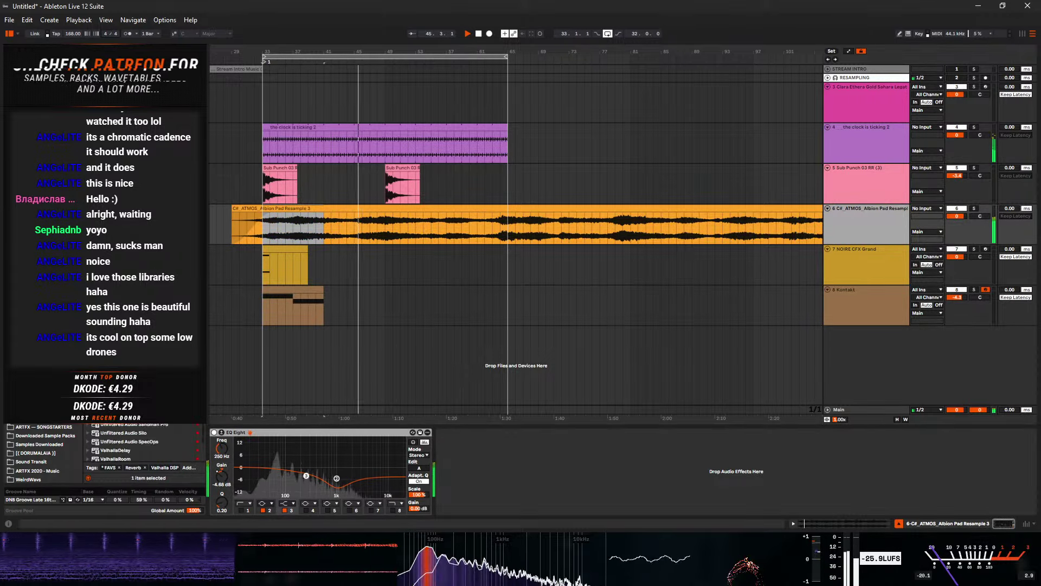
{"action": "scroll", "coordinate": [144, 442], "scroll_direction": "up", "scroll_amount": 3}
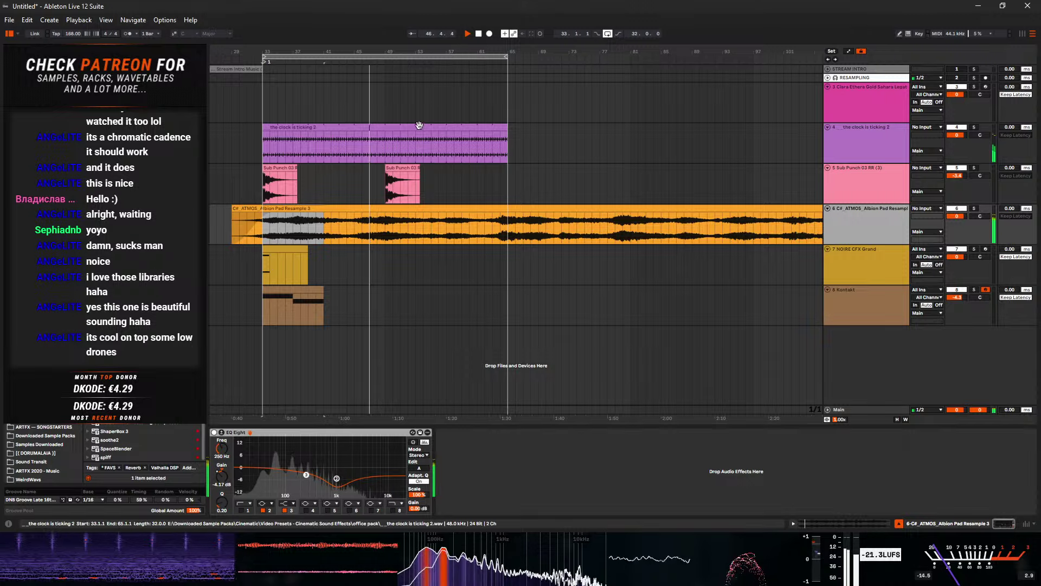
{"action": "left_click", "coordinate": [986, 87]}
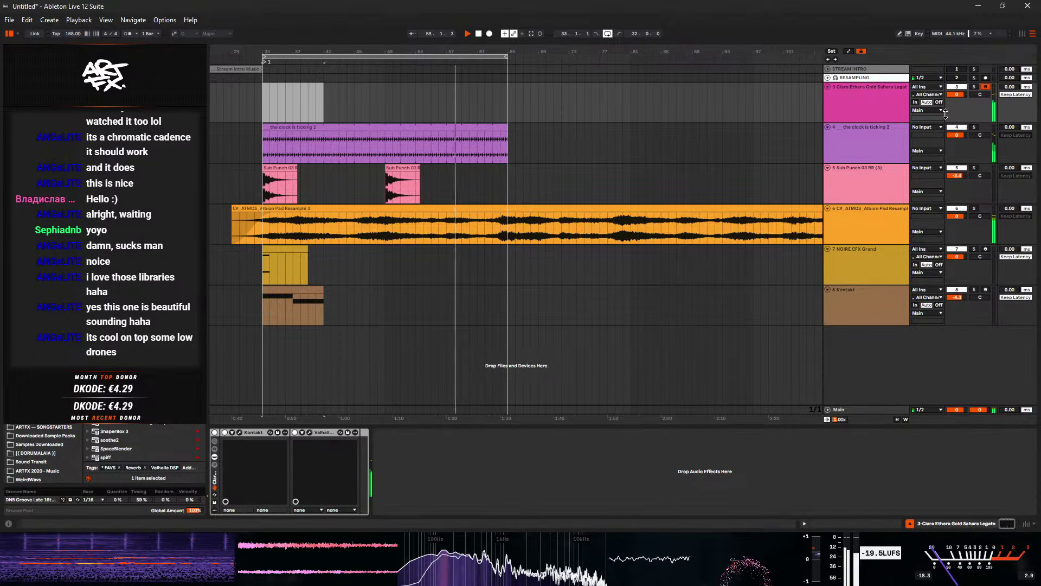
{"action": "key", "text": "space"}
- Mute the Kontakt violin track and play from bar 29 while trying out a vocal line on the armed Clara track
{"action": "left_click", "coordinate": [257, 296]}
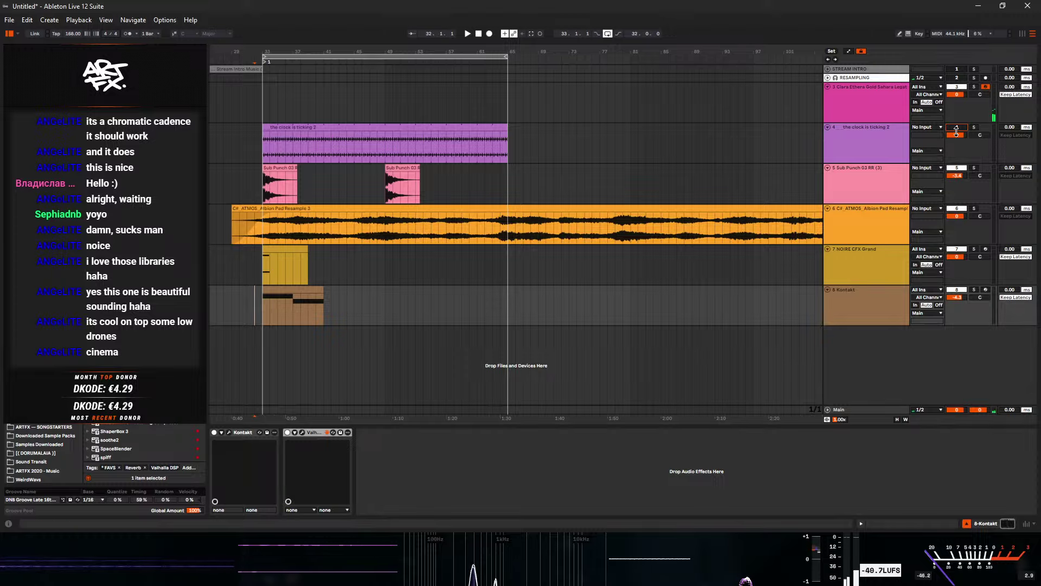
{"action": "left_click", "coordinate": [884, 101]}
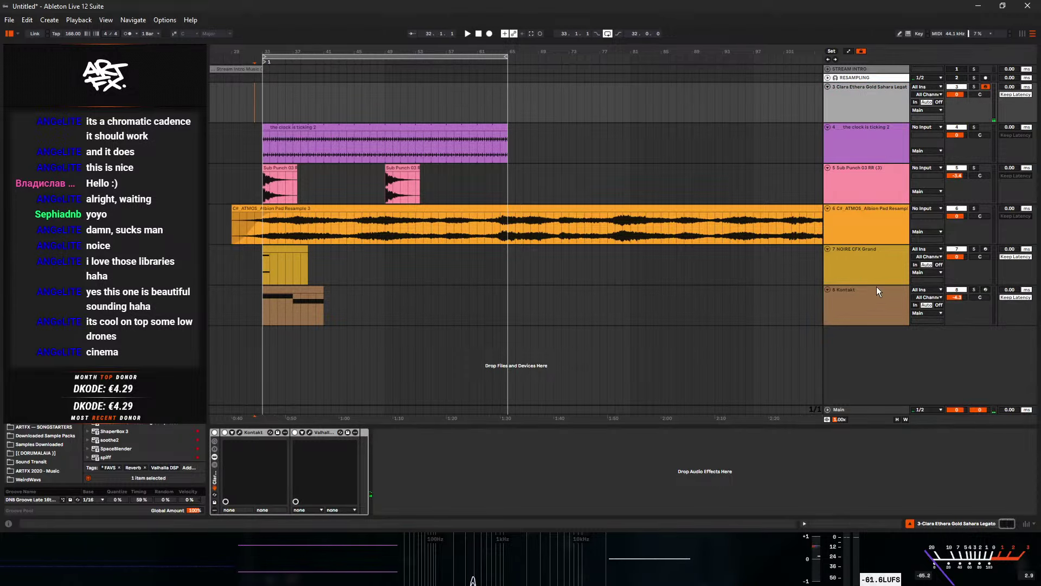
{"action": "left_click", "coordinate": [962, 294]}
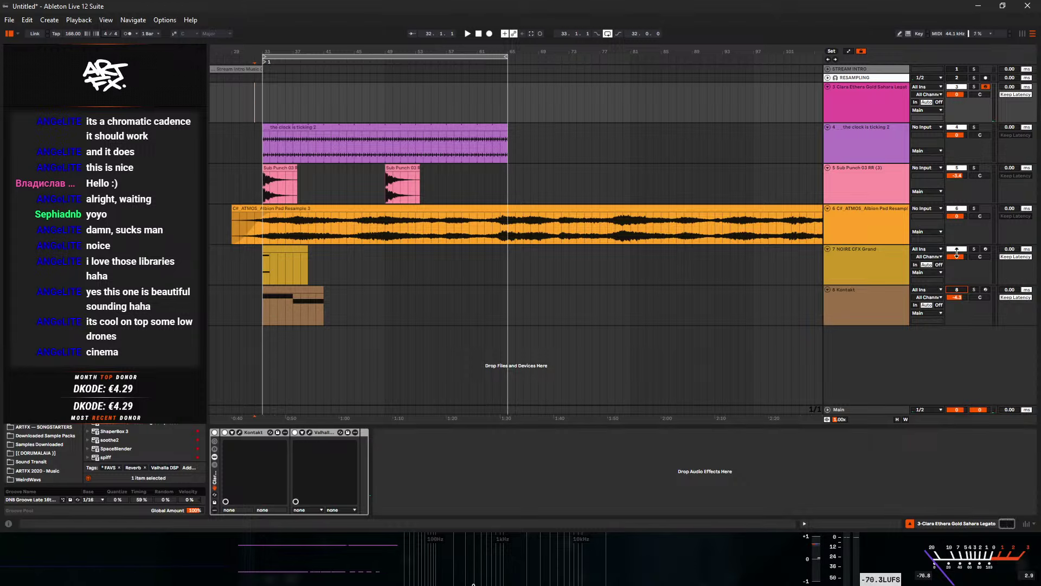
{"action": "left_click", "coordinate": [248, 215]}
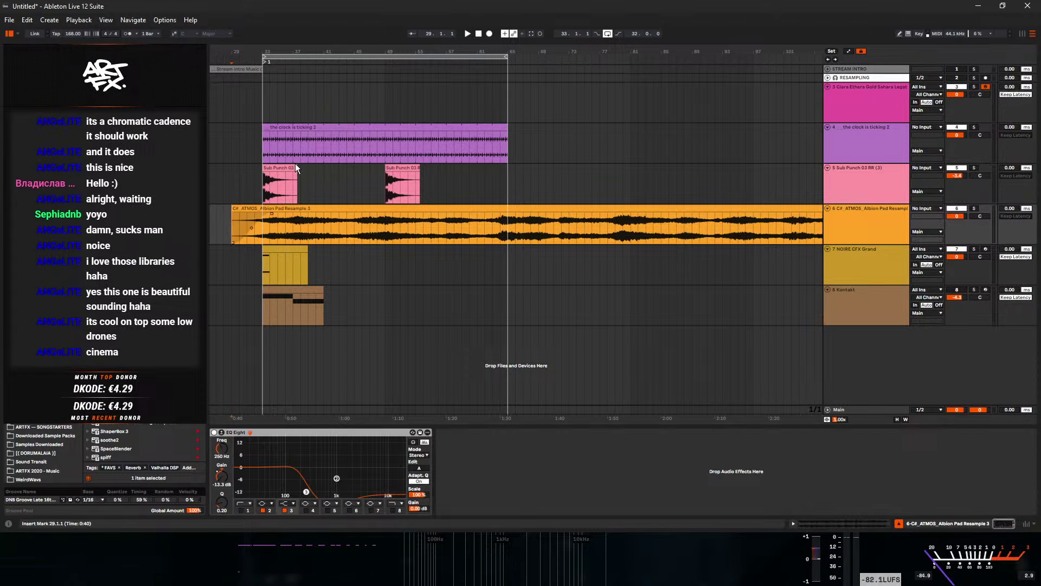
{"action": "left_click", "coordinate": [469, 33]}
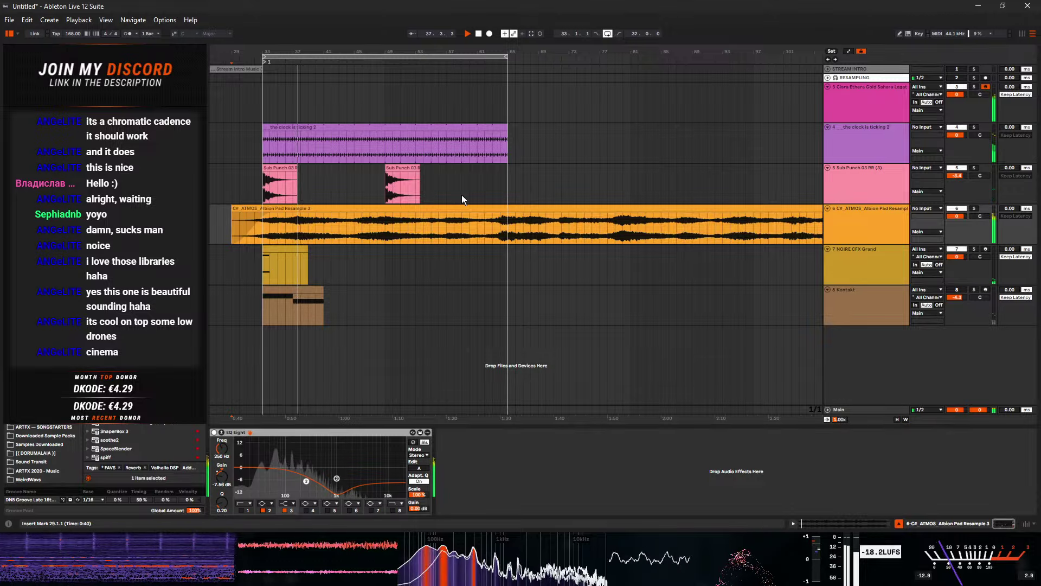
{"action": "key", "text": "space"}
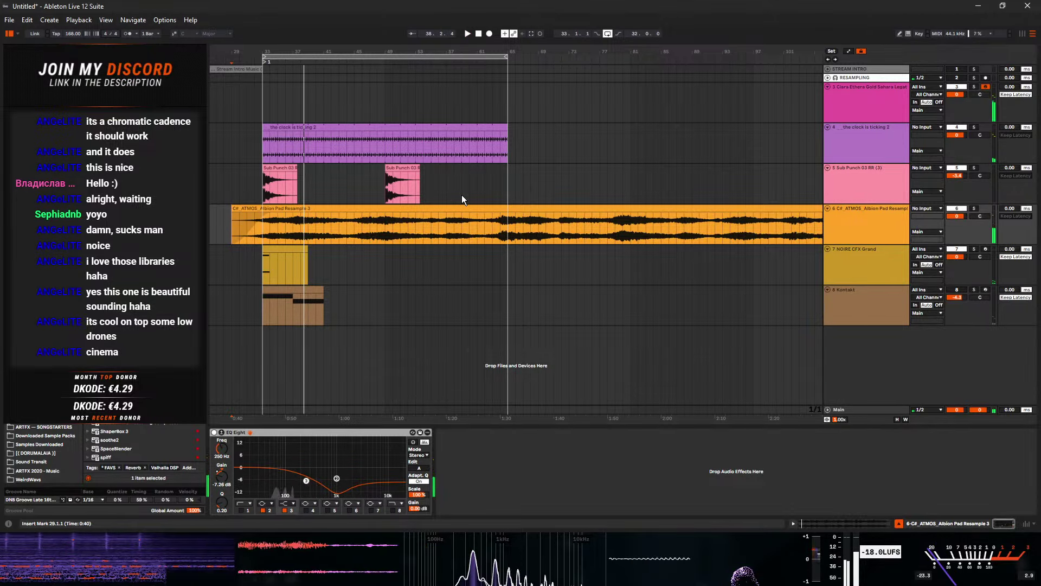
- Turn on the metronome and dismiss its options unchanged
{"action": "left_click", "coordinate": [128, 33]}
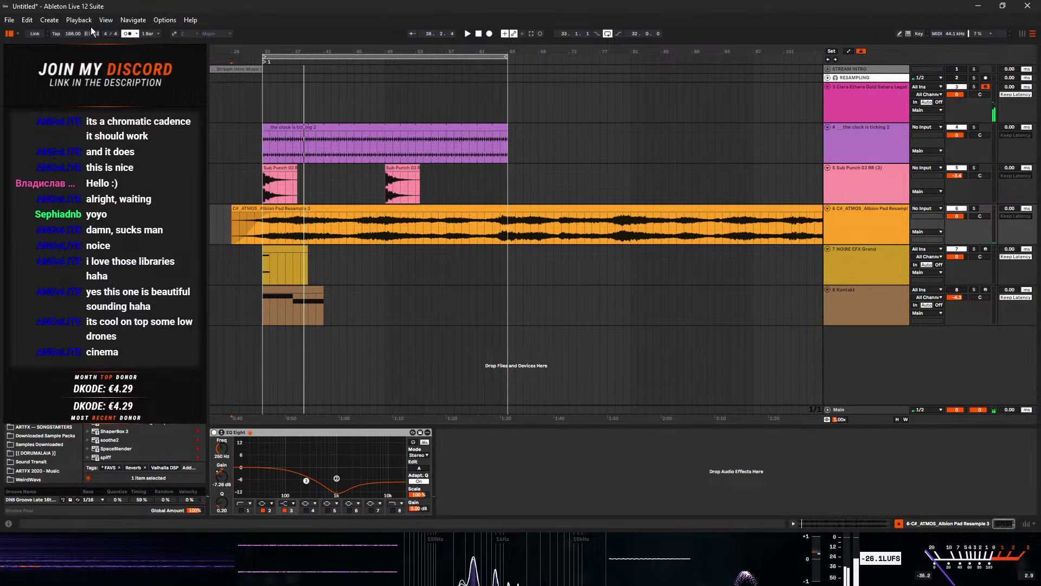
{"action": "left_click", "coordinate": [137, 34]}
{"action": "key", "text": "Escape"}
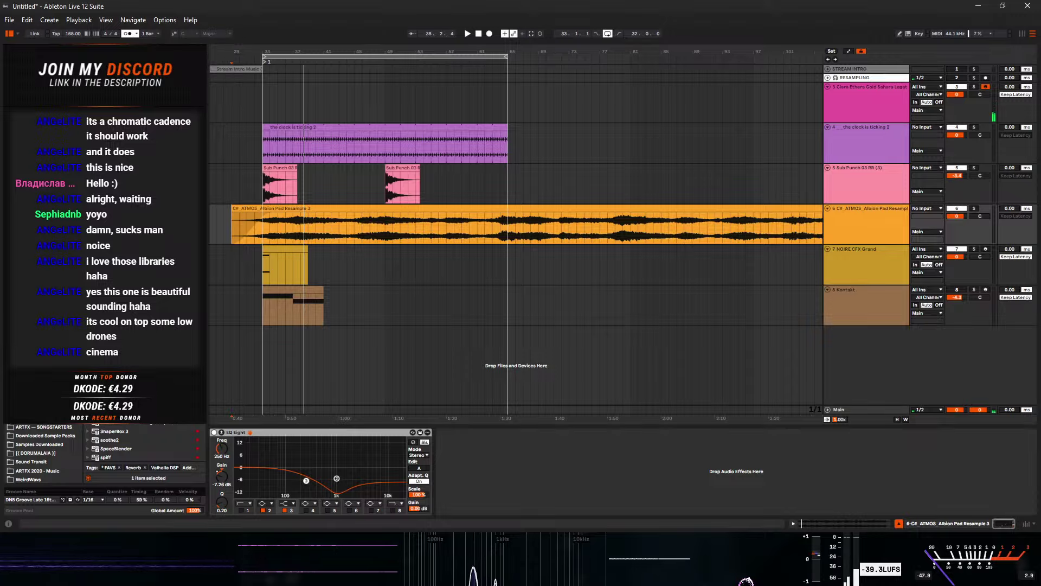
- Play from bar 29 while performing a vocal line, and capture the performance as a MIDI clip on the Clara track
{"action": "left_click", "coordinate": [247, 184]}
{"action": "key", "text": "space"}
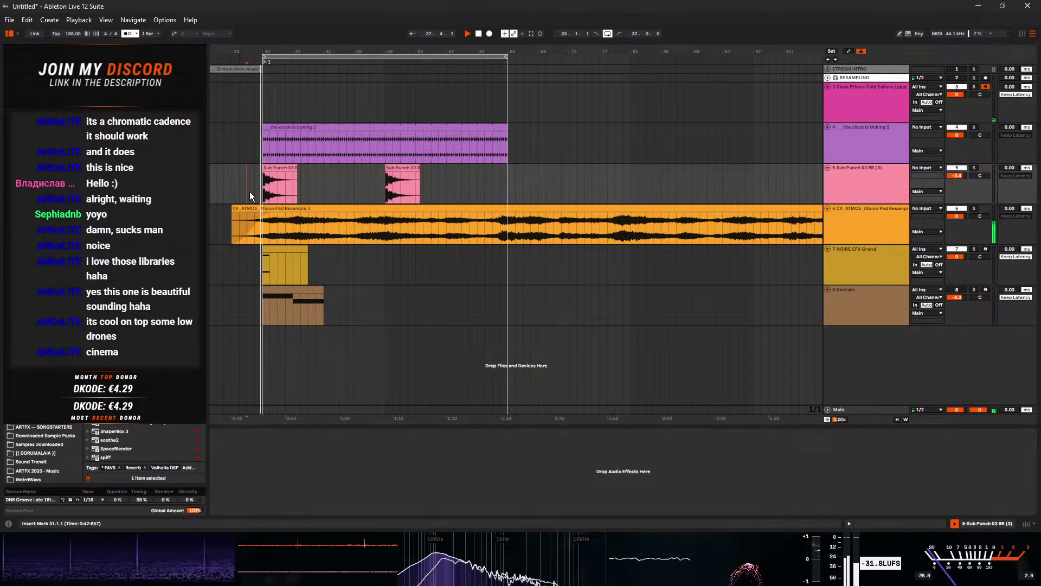
{"action": "left_click", "coordinate": [239, 187]}
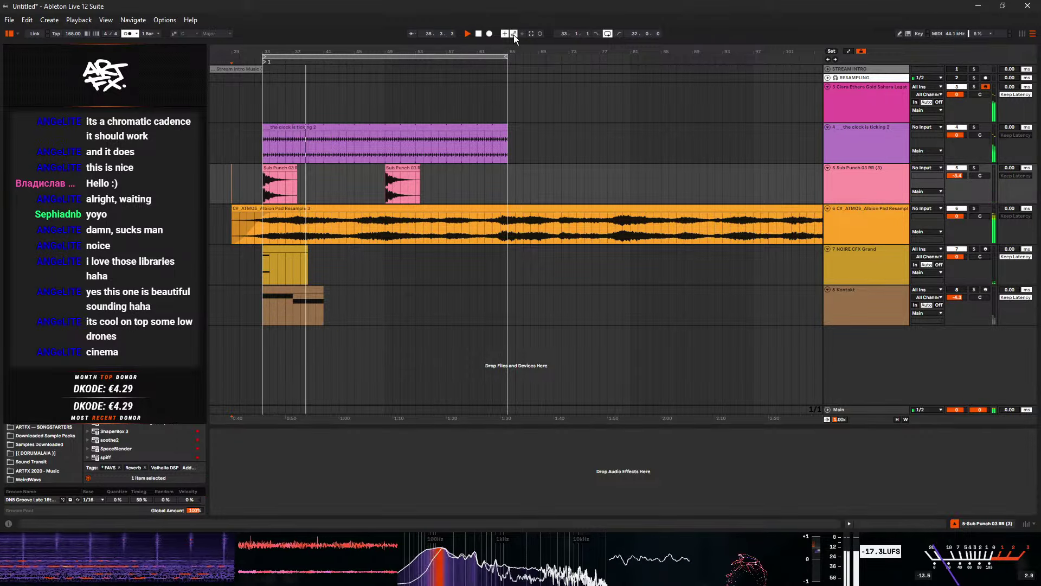
{"action": "left_click", "coordinate": [531, 34]}
{"action": "key", "text": "space"}
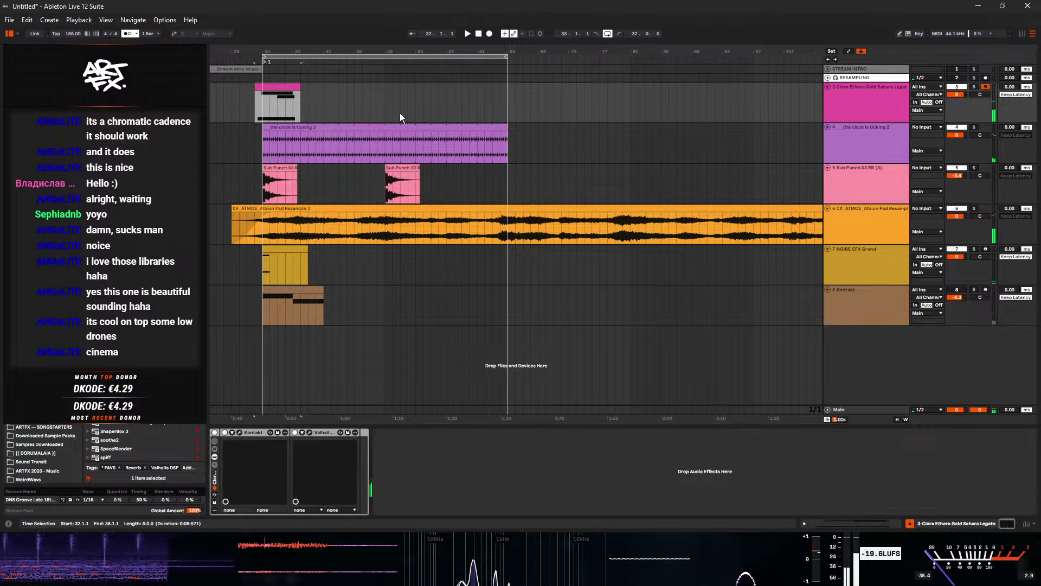
- Move the ticking clock clip to start at bar 65
{"action": "left_click", "coordinate": [362, 130]}
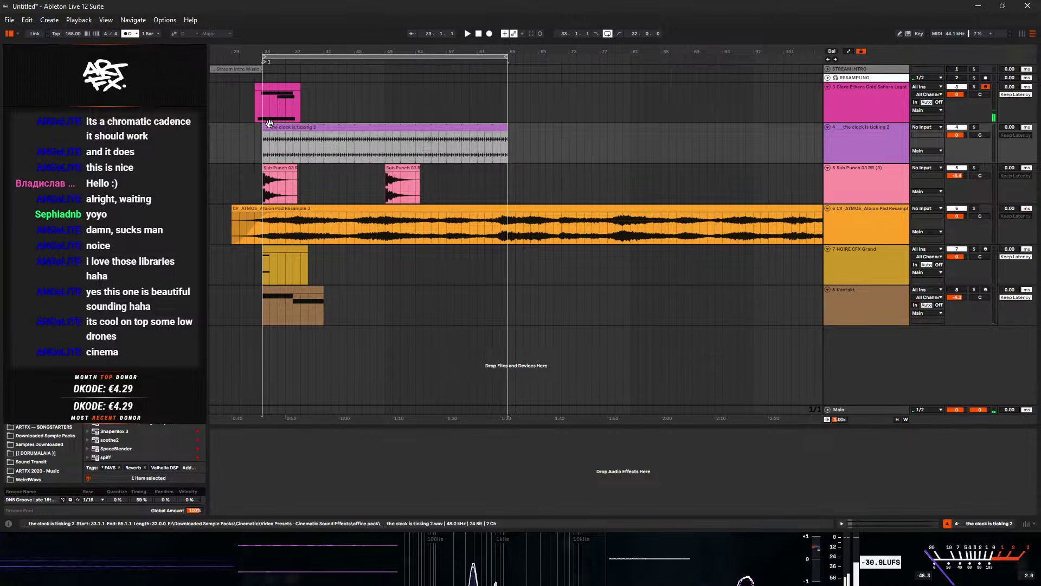
{"action": "left_click_drag", "start_coordinate": [270, 123], "coordinate": [516, 135]}
- In the captured vocal clip, trim the G#3 note's start to bar 2 and C#3's to 1.3, and shift G3 to bar 4
{"action": "left_click", "coordinate": [273, 88]}
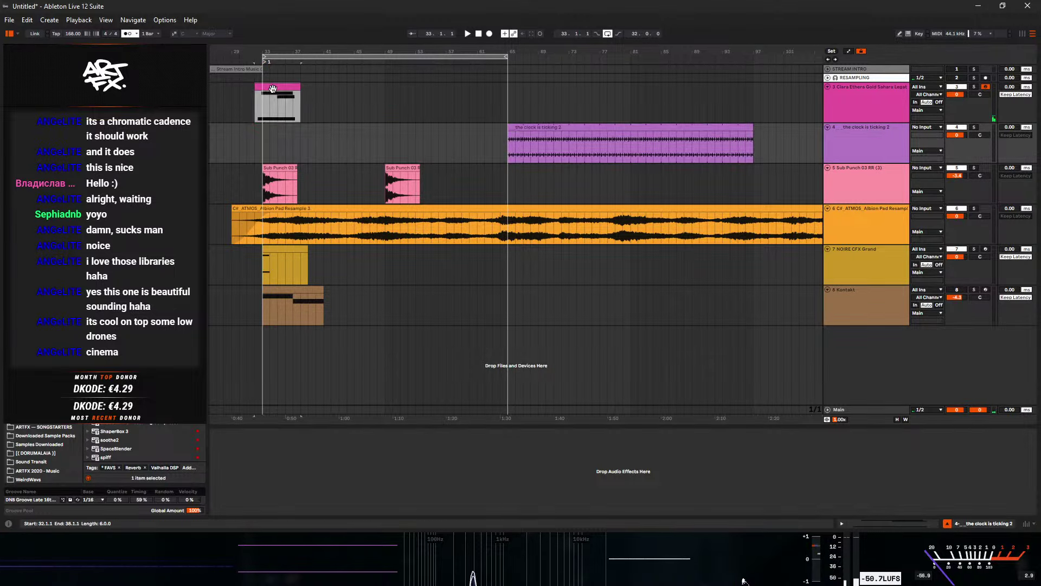
{"action": "double_click", "coordinate": [272, 88]}
{"action": "left_click_drag", "start_coordinate": [449, 277], "coordinate": [512, 442]}
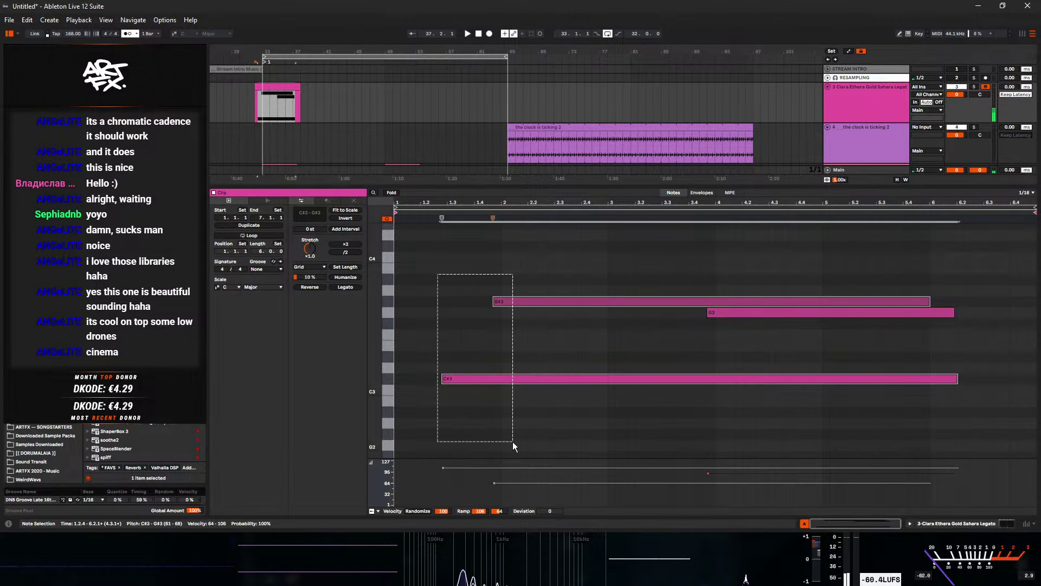
{"action": "left_click", "coordinate": [494, 301]}
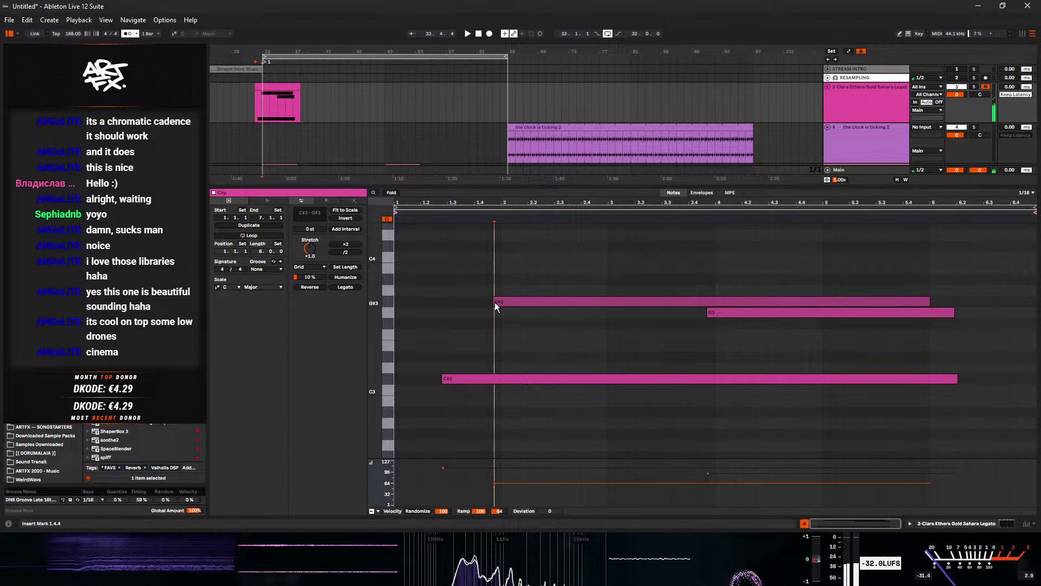
{"action": "left_click_drag", "start_coordinate": [494, 302], "coordinate": [502, 306]}
{"action": "left_click_drag", "start_coordinate": [442, 379], "coordinate": [451, 382]}
{"action": "left_click_drag", "start_coordinate": [710, 317], "coordinate": [730, 315]}
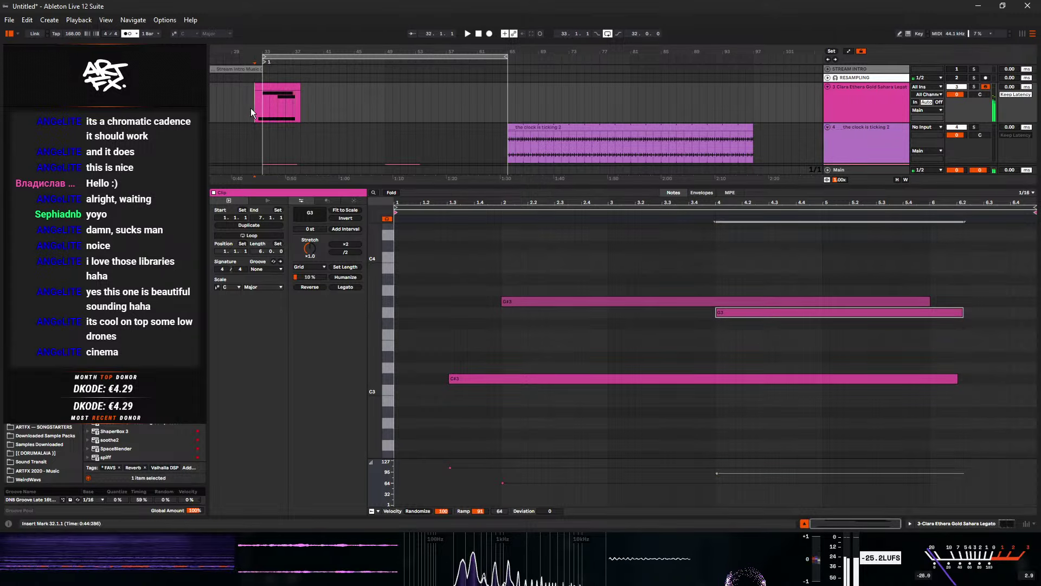
- Return to the full arrangement during playback and lower the Albion pad track's volume to about -4 dB
{"action": "left_click", "coordinate": [980, 526]}
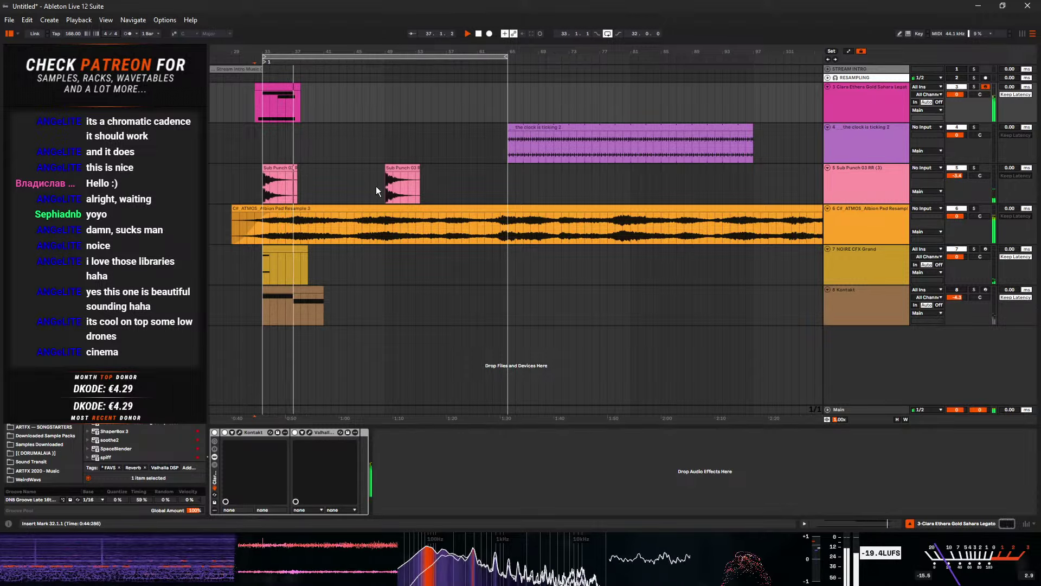
{"action": "left_click_drag", "start_coordinate": [957, 216], "coordinate": [957, 225]}
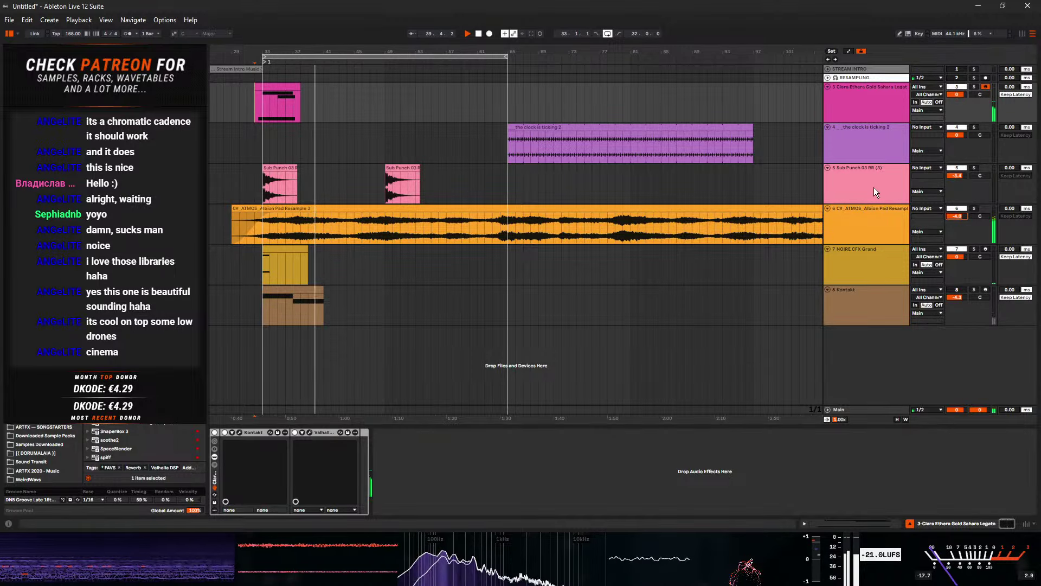
- Stop playback and insert a new MIDI track below the Sub Punch track
{"action": "left_click", "coordinate": [850, 120]}
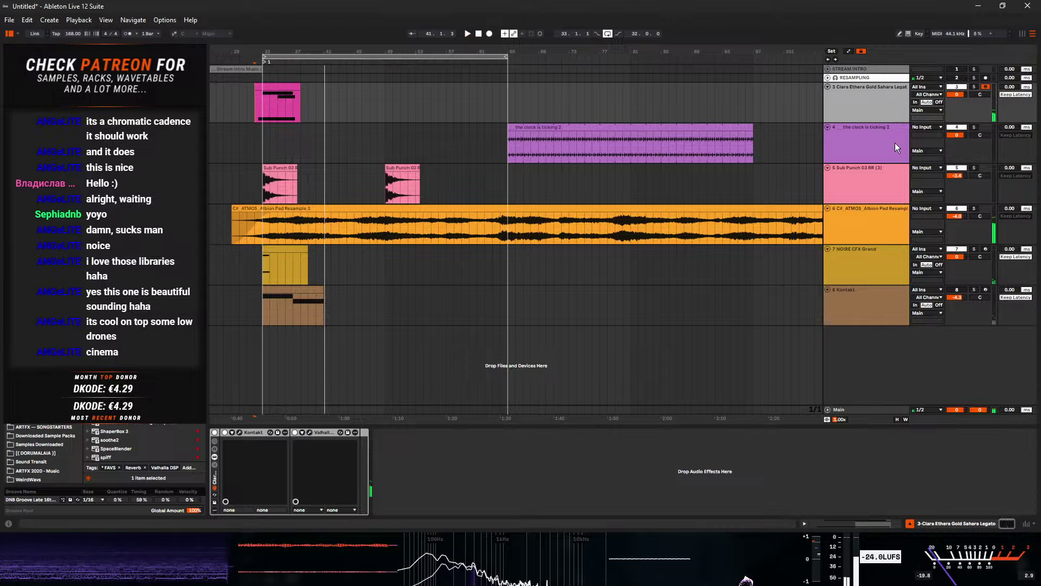
{"action": "right_click", "coordinate": [877, 183]}
{"action": "left_click", "coordinate": [904, 262]}
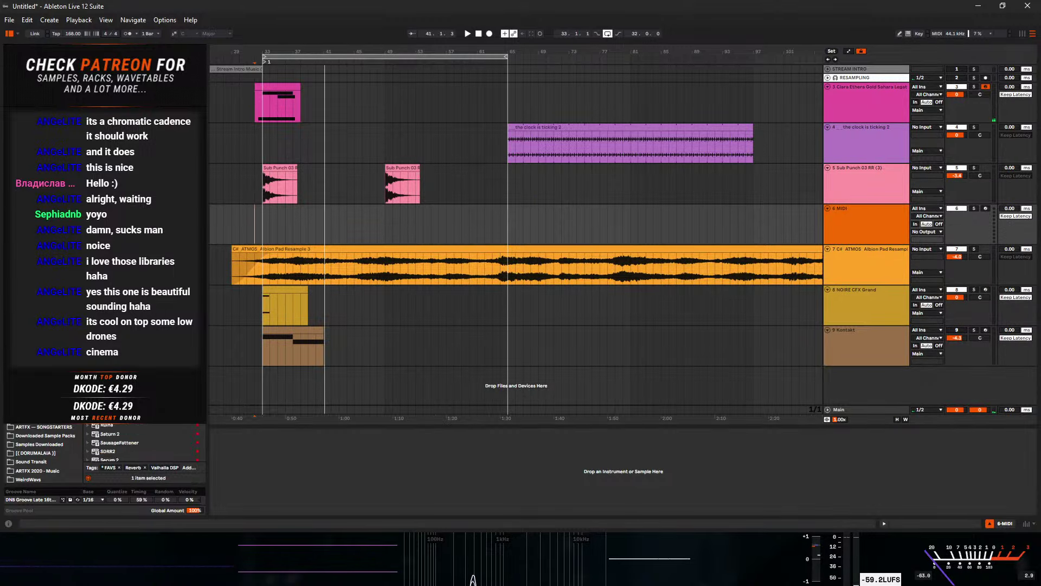
- Load Kontakt on the new MIDI track and open FORZO's traditional "I Horns (12).nki" instrument
{"action": "left_click_drag", "start_coordinate": [112, 326], "coordinate": [296, 235]}
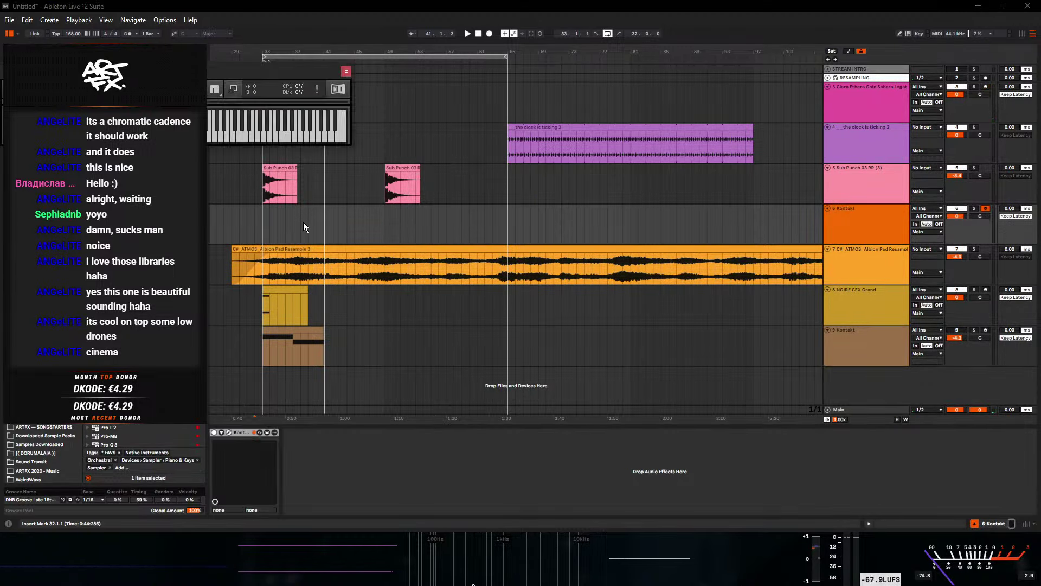
{"action": "left_click", "coordinate": [233, 89]}
{"action": "scroll", "coordinate": [370, 310], "scroll_direction": "down", "scroll_amount": 5}
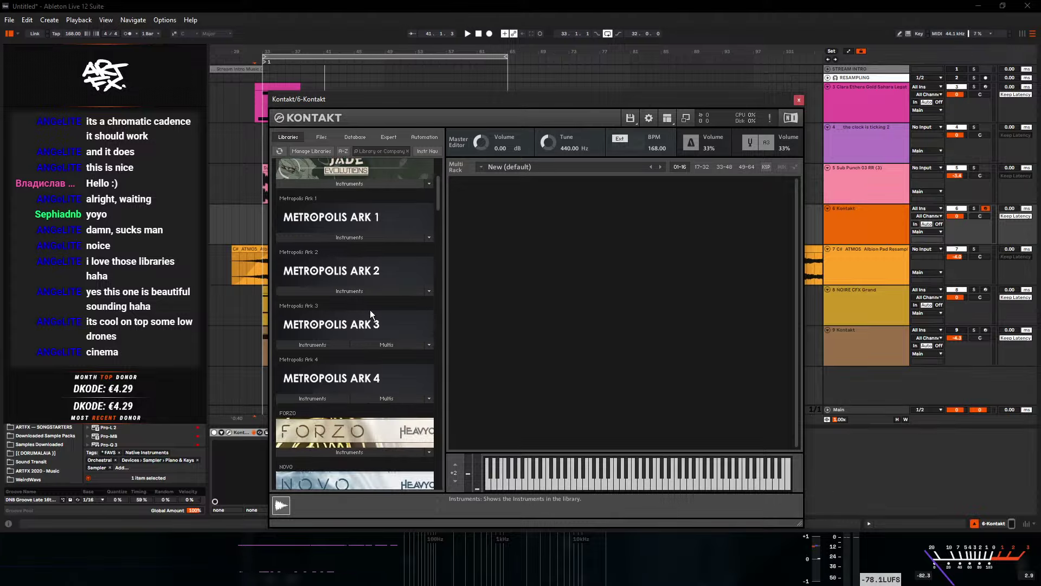
{"action": "left_click", "coordinate": [340, 371]}
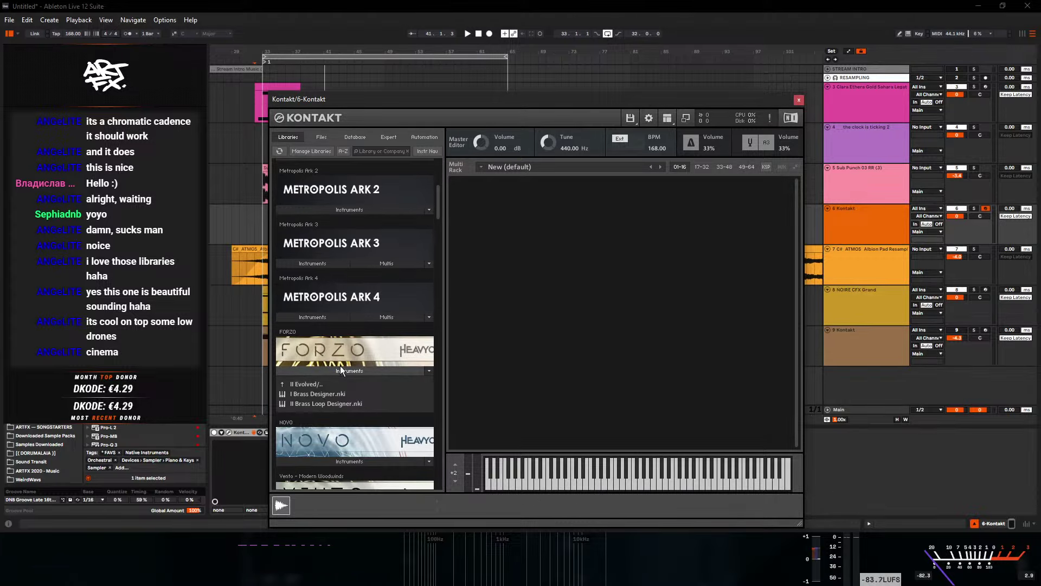
{"action": "left_click", "coordinate": [310, 385]}
{"action": "left_click", "coordinate": [306, 385]}
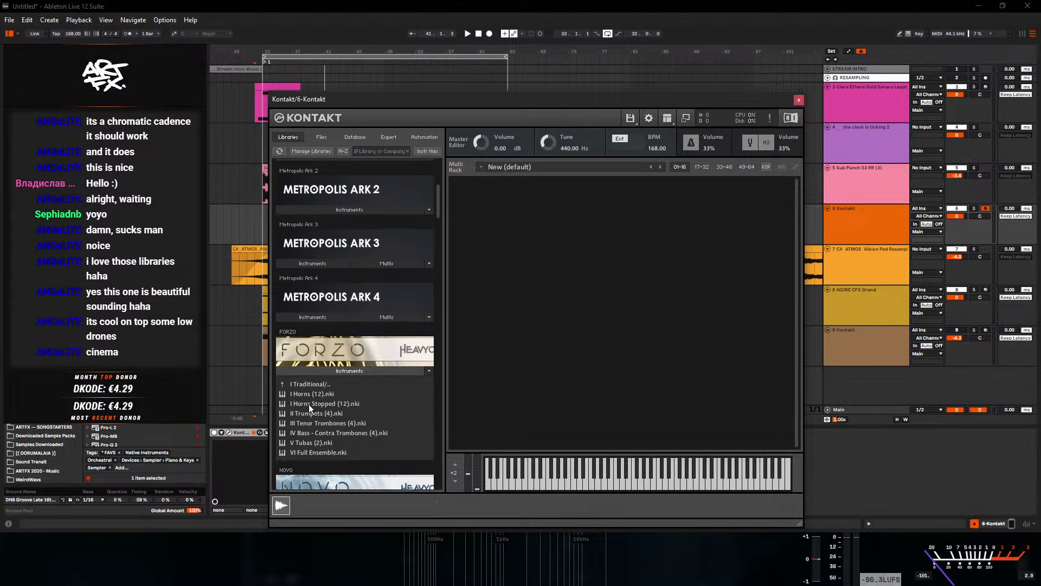
{"action": "left_click", "coordinate": [311, 394]}
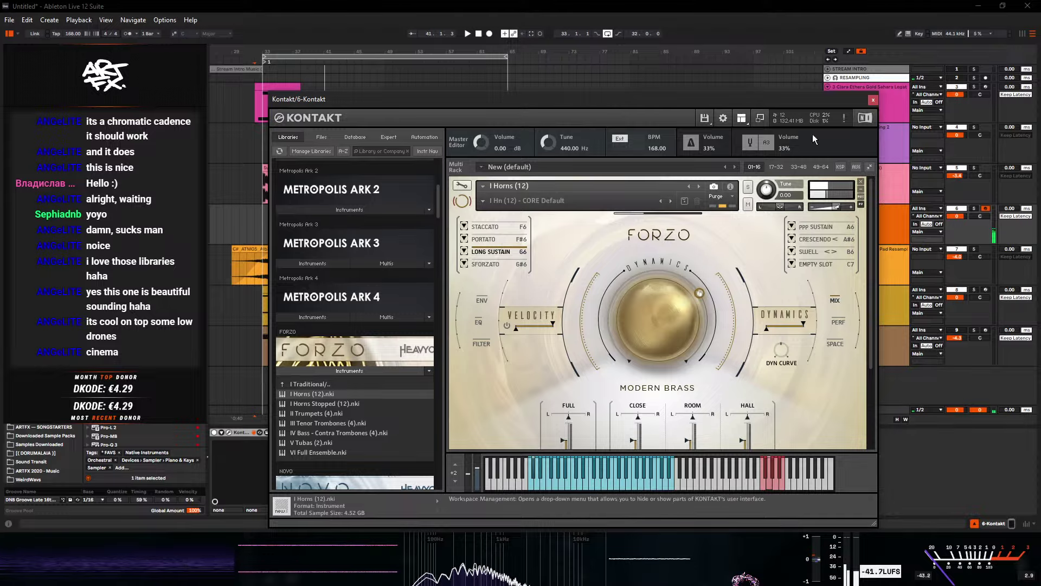
{"action": "left_click_drag", "start_coordinate": [834, 207], "coordinate": [847, 210]}
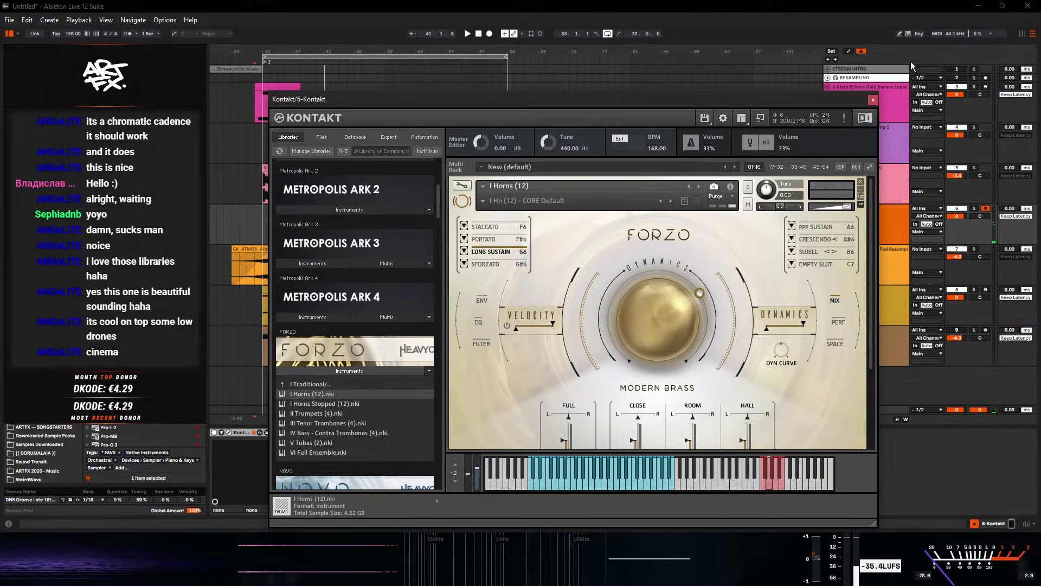
{"action": "left_click", "coordinate": [872, 101]}
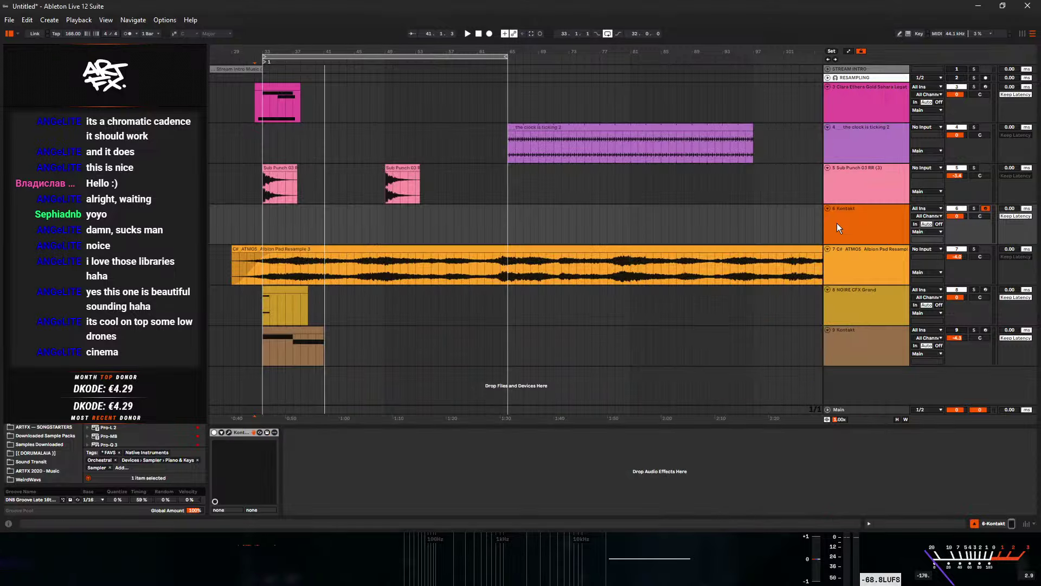
- Create a five-bar MIDI clip at bar 33 on the horn track with a two-bar C#1 note at its start
{"action": "double_click", "coordinate": [301, 233]}
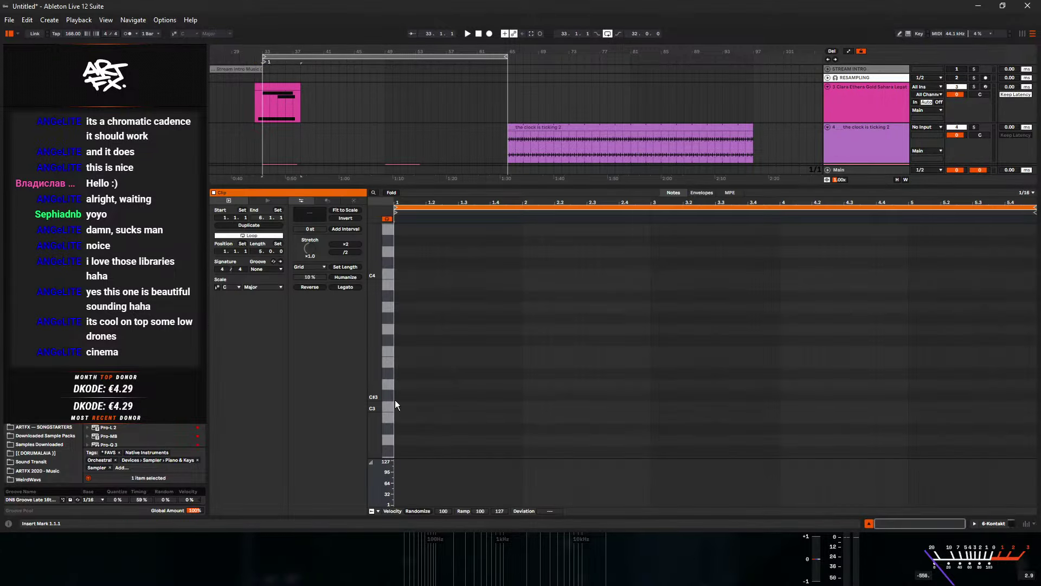
{"action": "mouse_move", "coordinate": [398, 399]}
{"action": "left_mouse_down"}
{"action": "mouse_move", "coordinate": [783, 409]}
{"action": "mouse_move", "coordinate": [642, 407]}
{"action": "mouse_move", "coordinate": [653, 405]}
{"action": "left_mouse_up"}
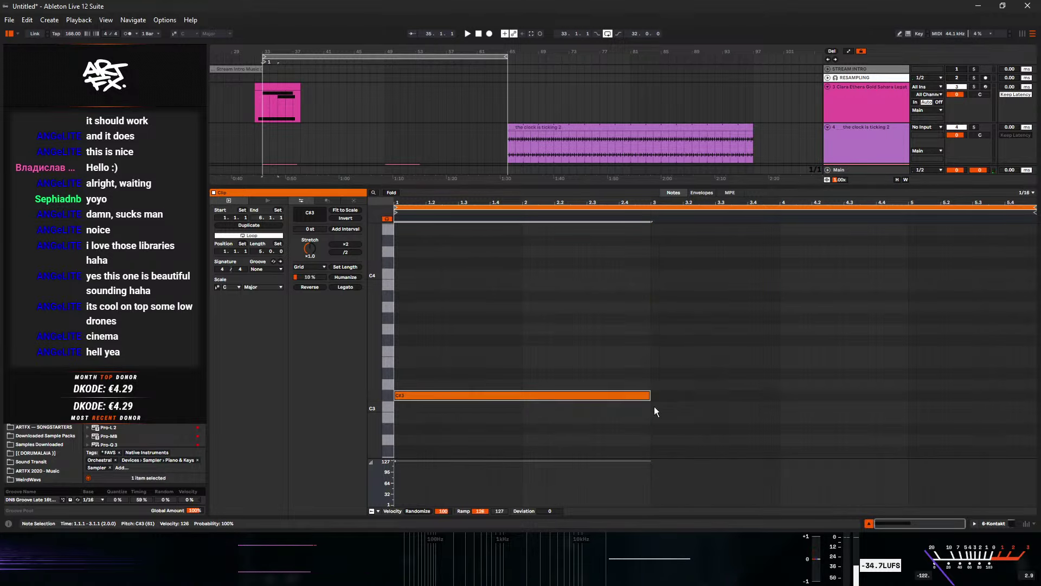
{"action": "key", "text": "shift+Down"}
{"action": "key", "text": "shift+Down"}
{"action": "scroll", "coordinate": [654, 406], "scroll_direction": "down", "scroll_amount": 3}
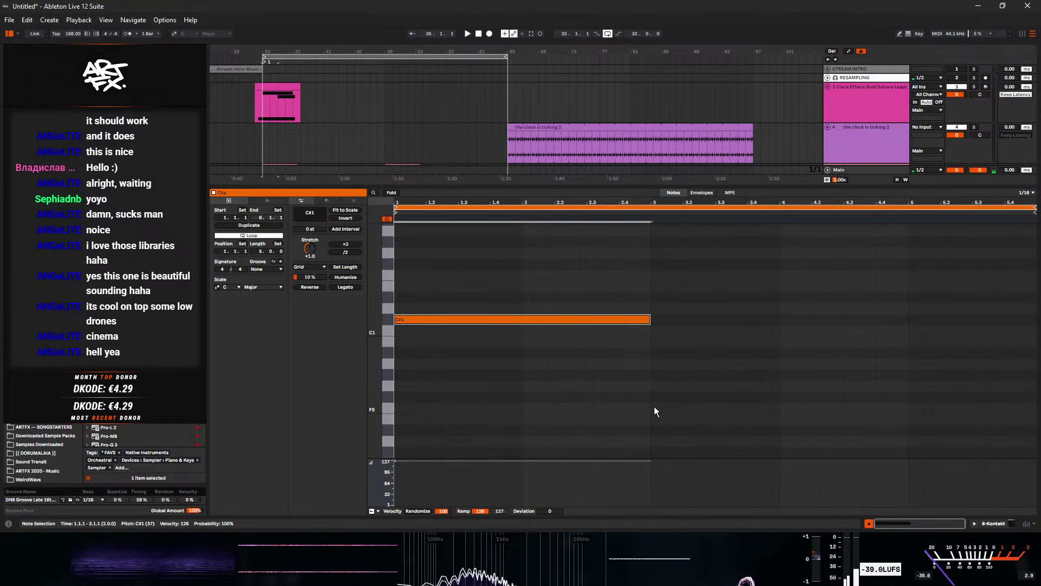
{"action": "key", "text": "shift+Tab"}
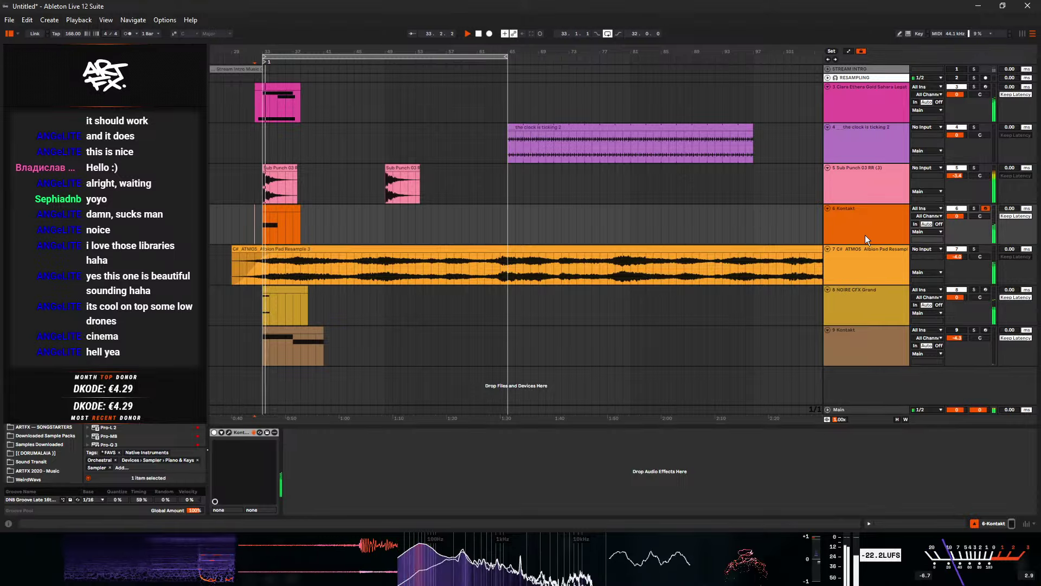
- Add a two-bar C1 note from bar 3 of the horn clip, then play the arrangement with it
{"action": "double_click", "coordinate": [282, 228]}
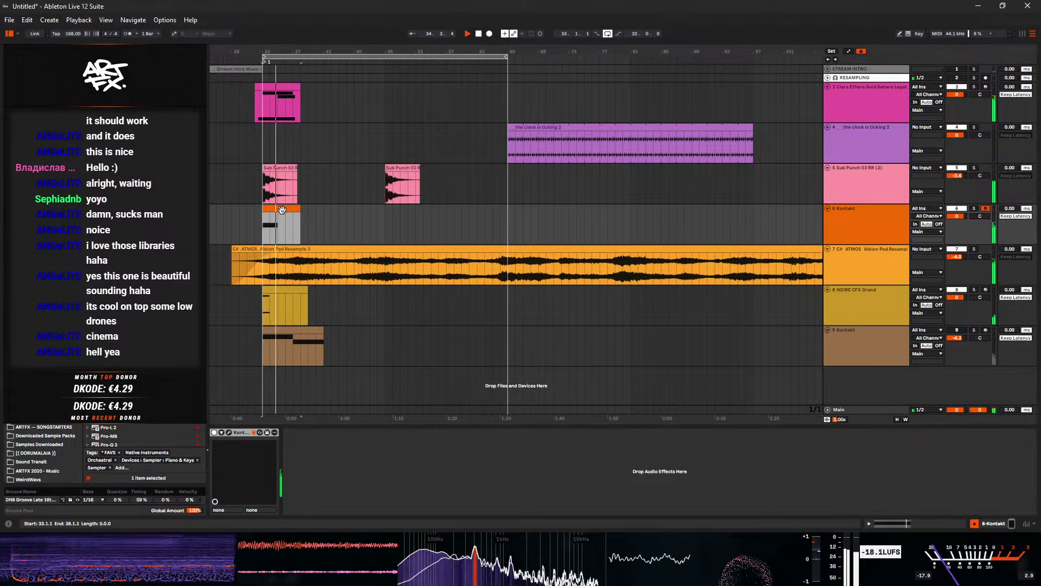
{"action": "key", "text": "space"}
{"action": "left_click_drag", "start_coordinate": [652, 329], "coordinate": [905, 332]}
{"action": "key", "text": "space"}
{"action": "left_click", "coordinate": [1004, 522]}
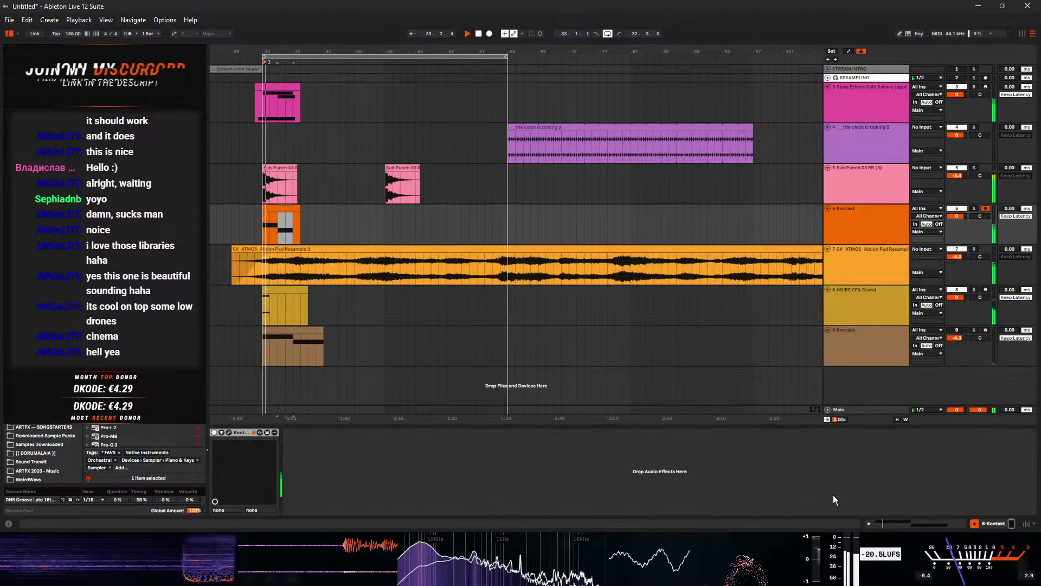
- Deactivate the Albion pad clip and restart playback from bar 31
{"action": "left_click", "coordinate": [292, 208]}
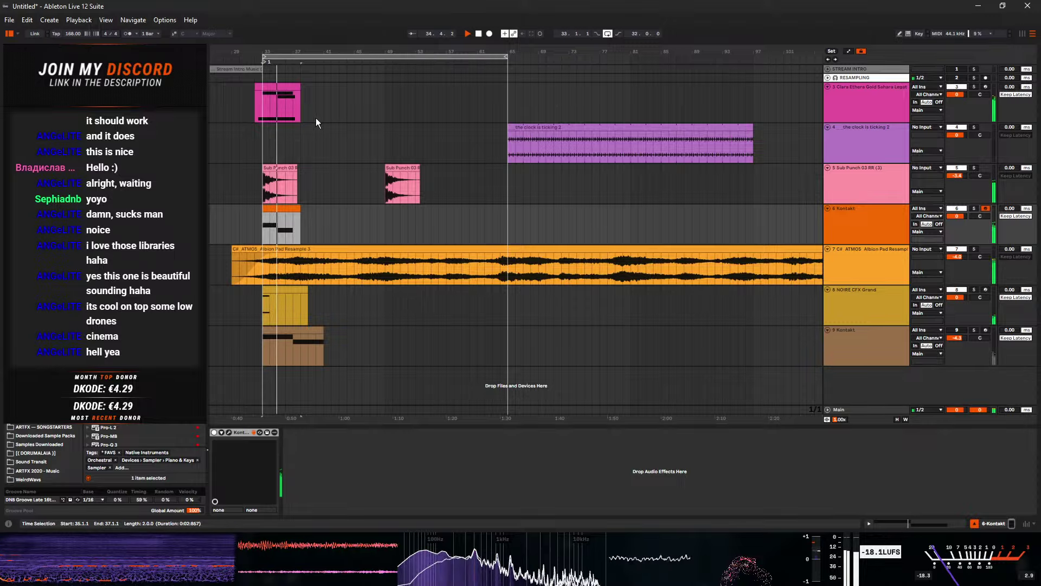
{"action": "left_click", "coordinate": [299, 299]}
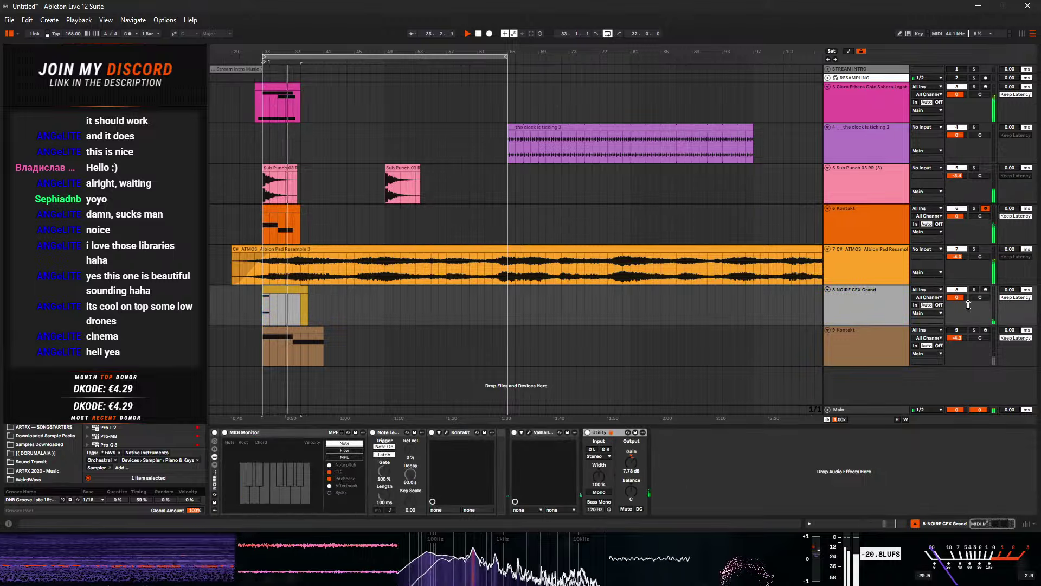
{"action": "left_click", "coordinate": [303, 269]}
{"action": "key", "text": "space"}
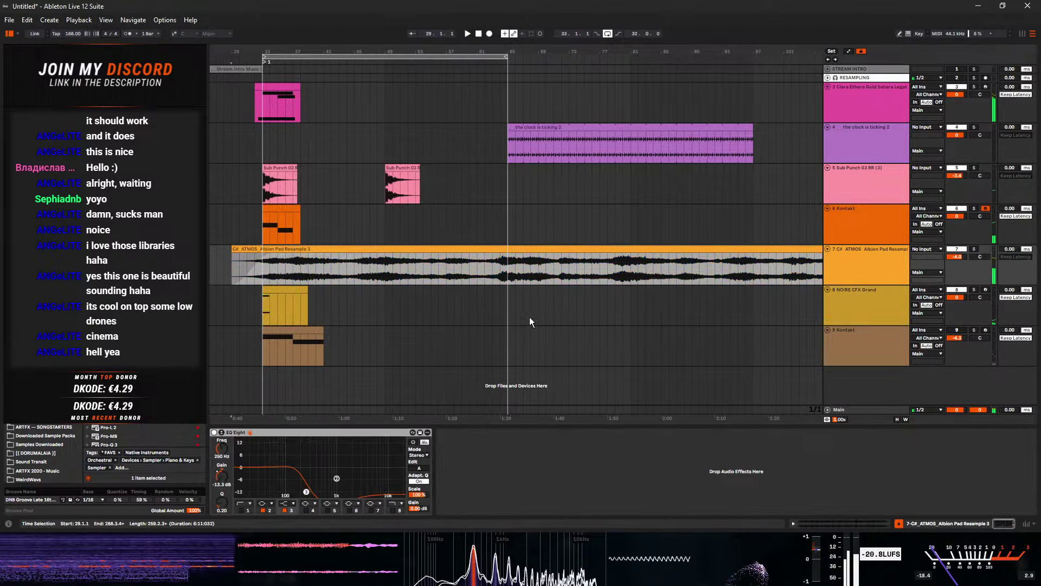
{"action": "left_click", "coordinate": [250, 258]}
{"action": "key", "text": "space"}
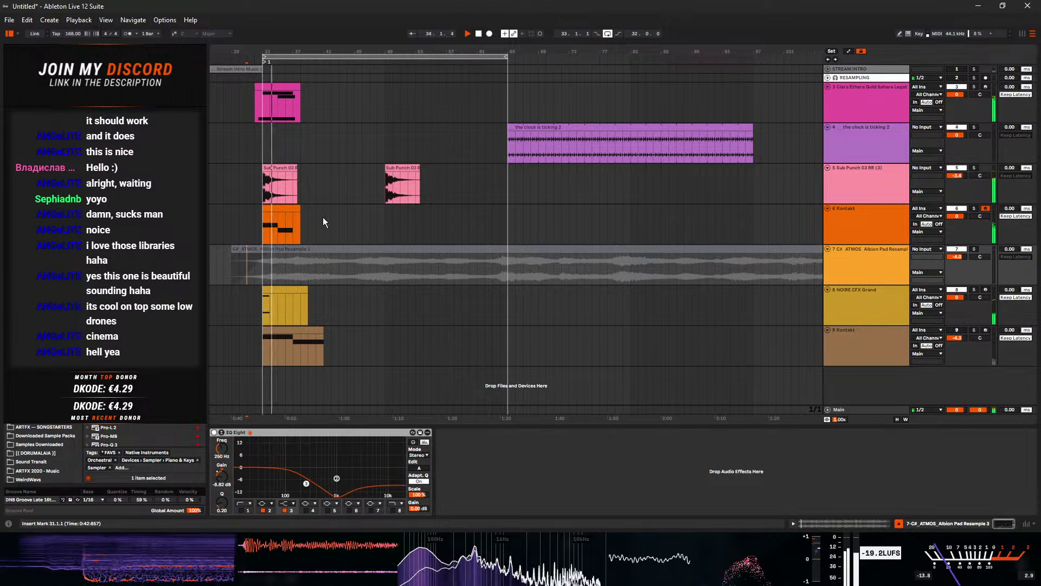
- Check the horn clip's notes during playback, then stop and solo the horn track
{"action": "double_click", "coordinate": [278, 214]}
{"action": "left_click", "coordinate": [670, 330]}
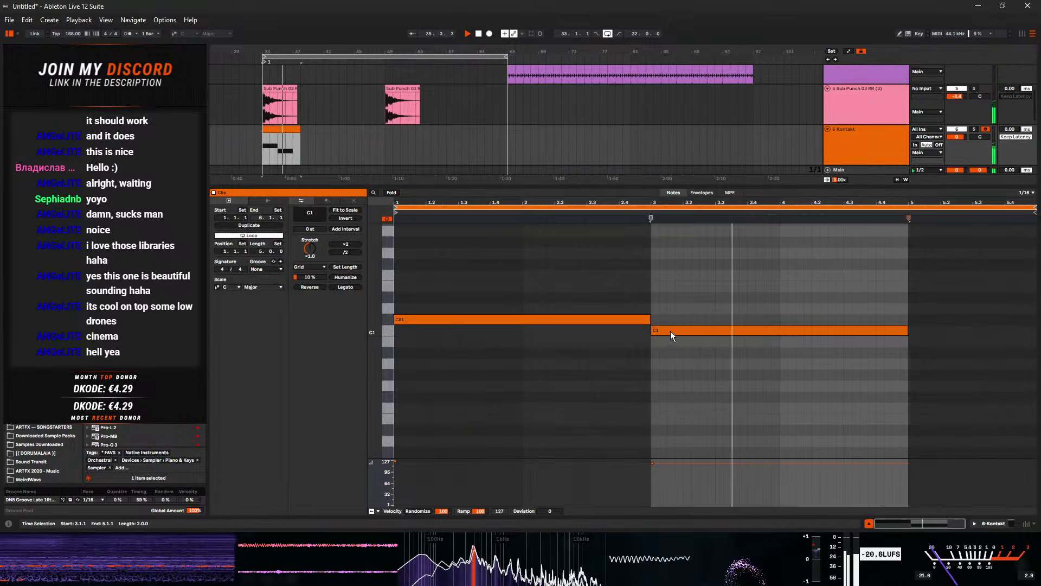
{"action": "left_click", "coordinate": [1012, 523]}
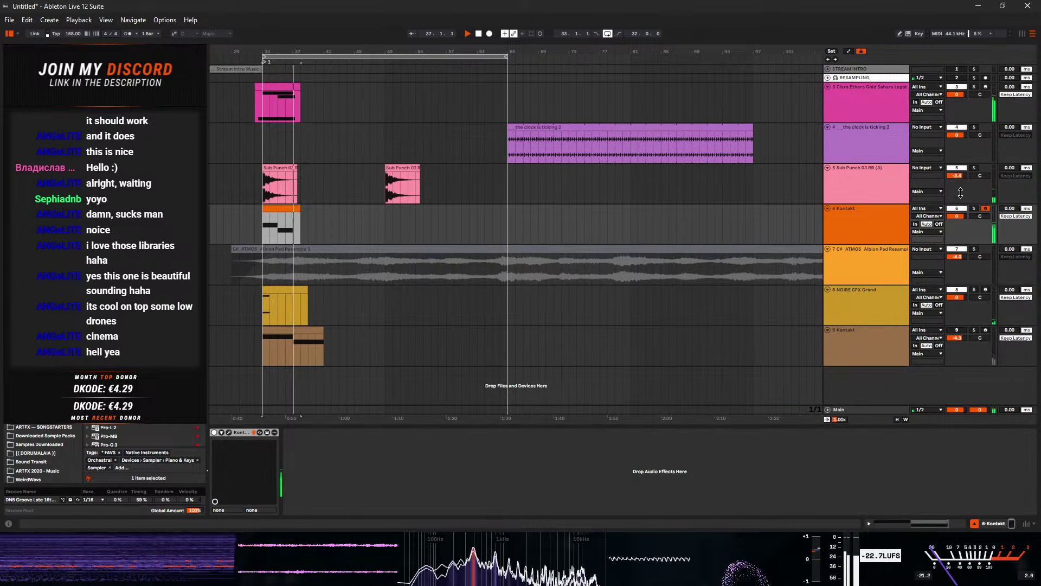
{"action": "key", "text": "space"}
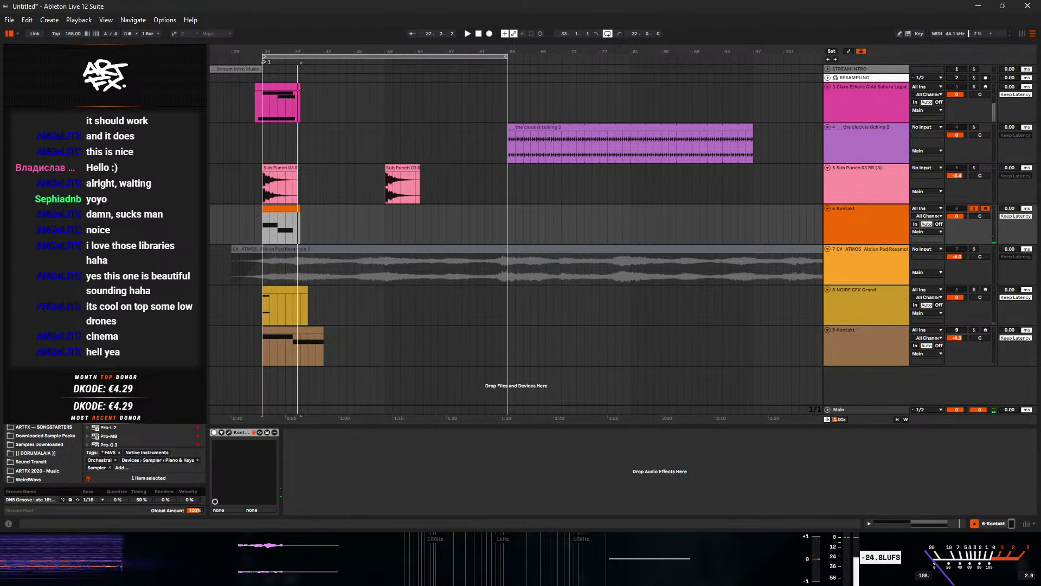
- Copy ValhallaVintageVerb from the Clara Ethera vocal track to the horn track and check its settings
{"action": "scroll", "coordinate": [141, 436], "scroll_direction": "down", "scroll_amount": 10}
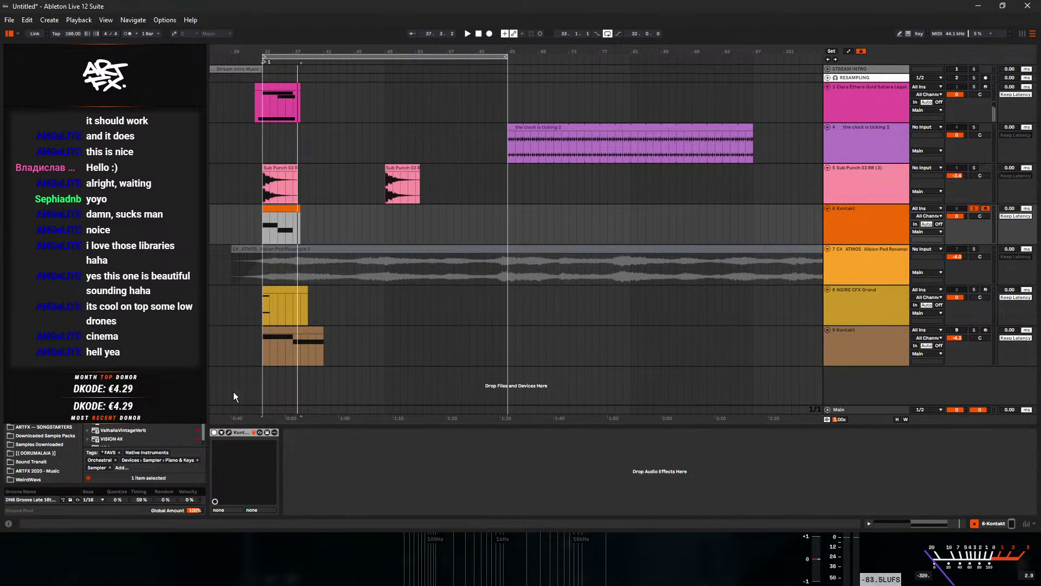
{"action": "left_click", "coordinate": [288, 111]}
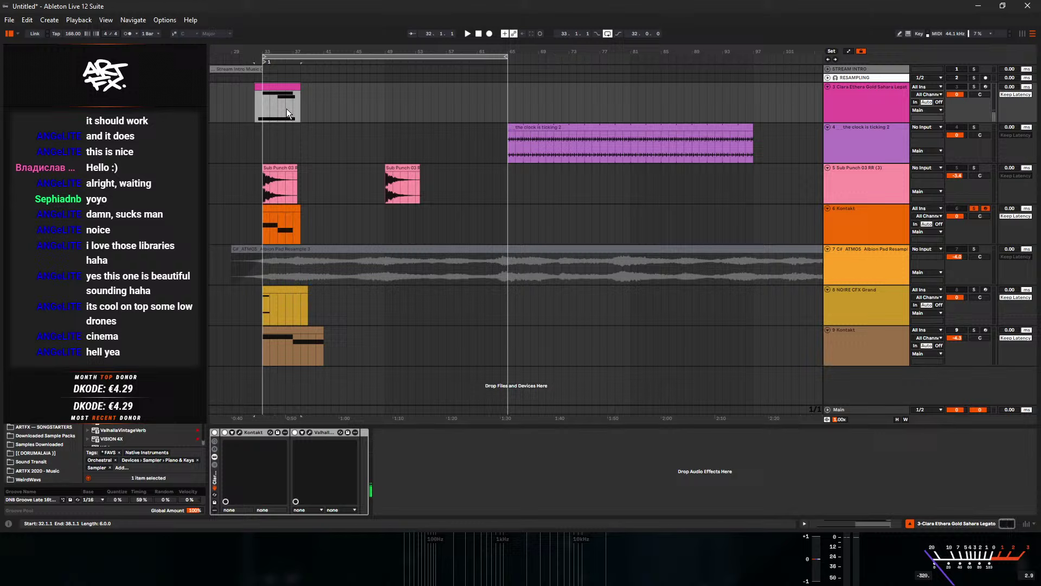
{"action": "left_click", "coordinate": [319, 433]}
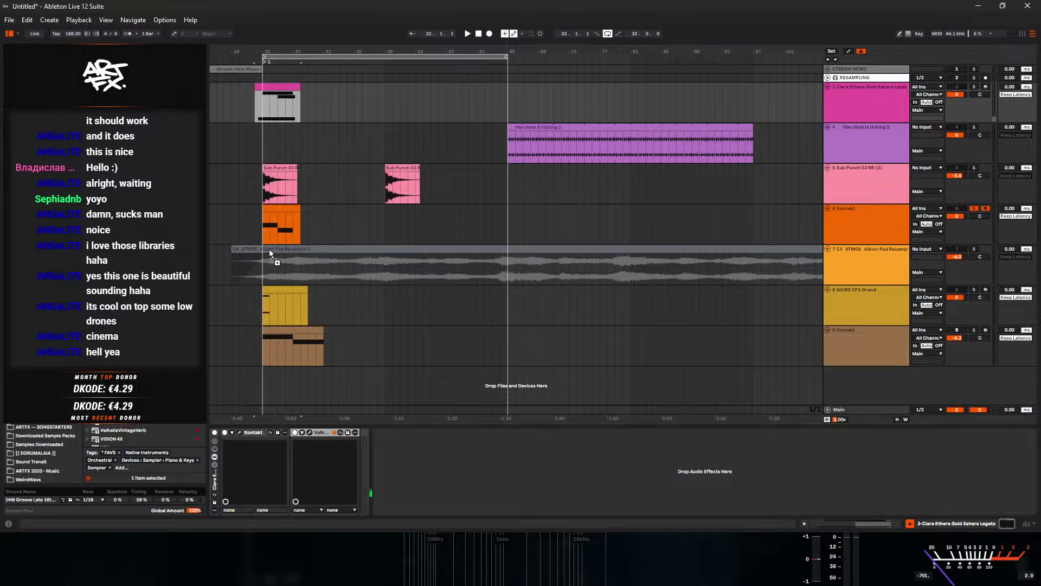
{"action": "left_click", "coordinate": [275, 232]}
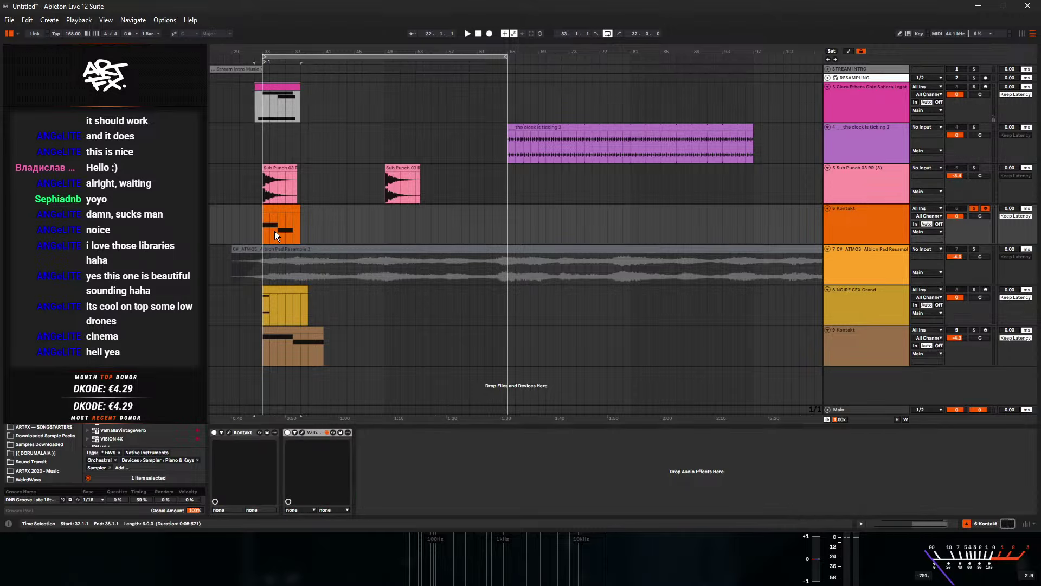
{"action": "left_click", "coordinate": [301, 434]}
{"action": "left_click_drag", "start_coordinate": [282, 14], "coordinate": [534, 168]}
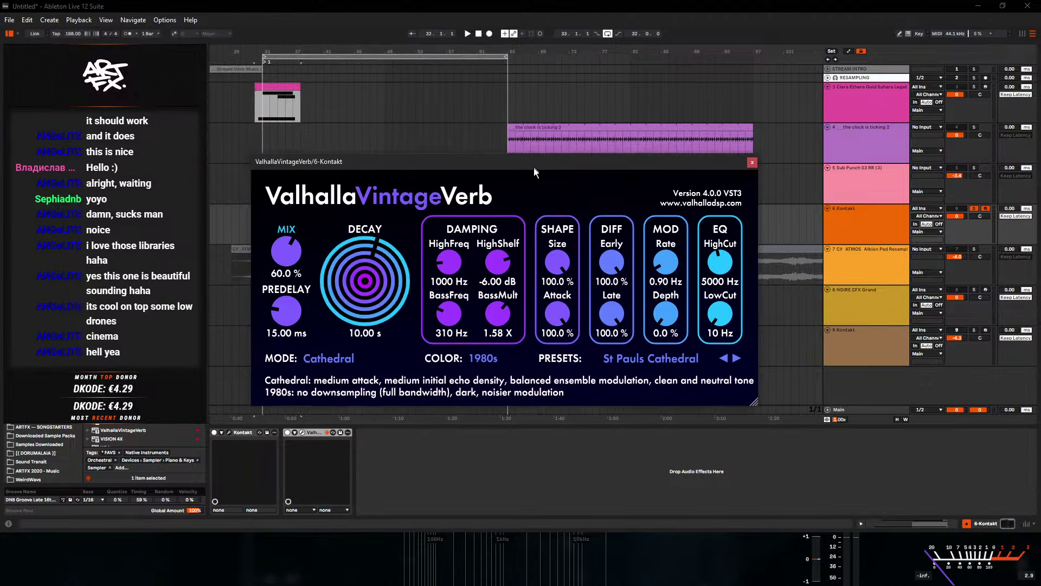
{"action": "left_click", "coordinate": [751, 162]}
- Play the soloed horn part and lower FORZO's Dynamics control to 10.2%
{"action": "left_click", "coordinate": [865, 226]}
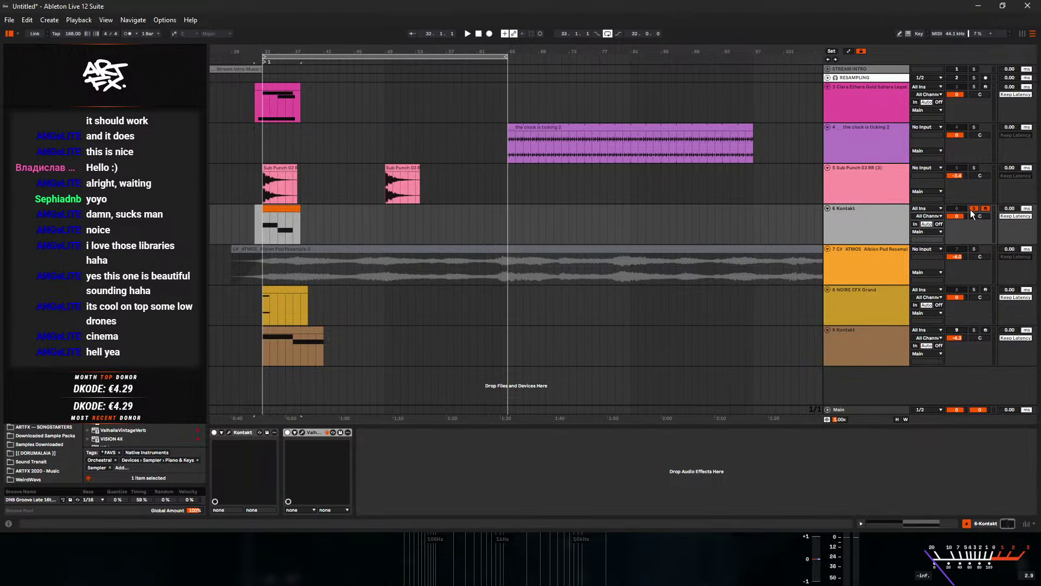
{"action": "left_click", "coordinate": [693, 243]}
{"action": "key", "text": "space"}
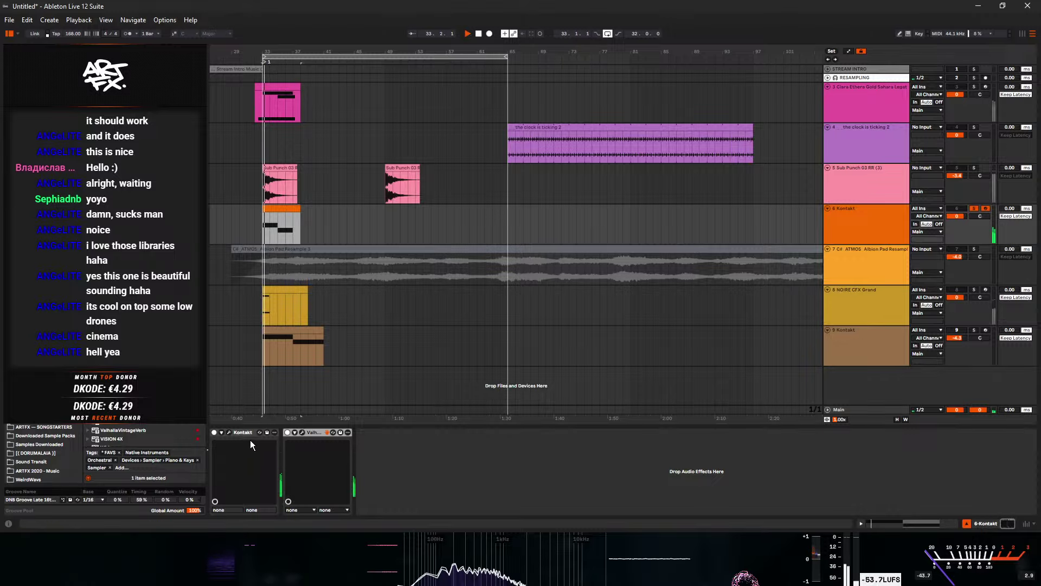
{"action": "left_click", "coordinate": [229, 432]}
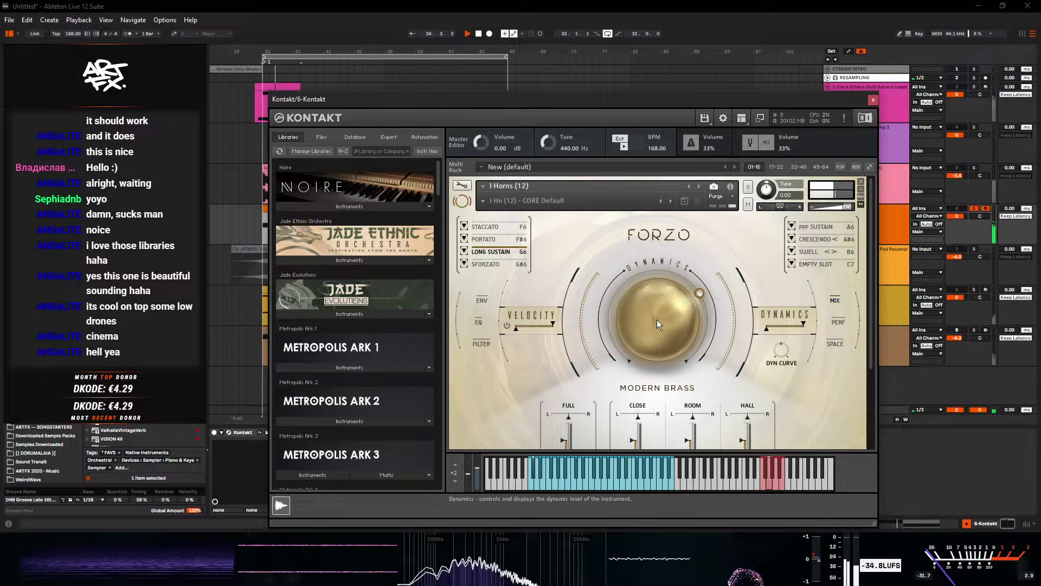
{"action": "left_click_drag", "start_coordinate": [650, 336], "coordinate": [641, 391]}
{"action": "left_click", "coordinate": [874, 101]}
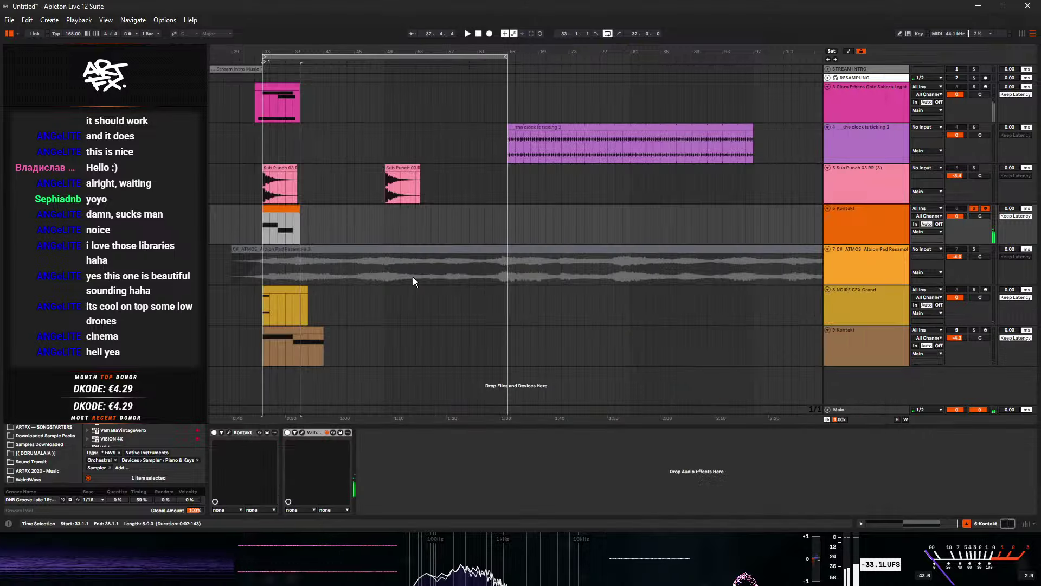
- Draw a Dynamics automation peak at bar 34 that rises and falls over the first horn note, and listen to it
{"action": "key", "text": "a"}
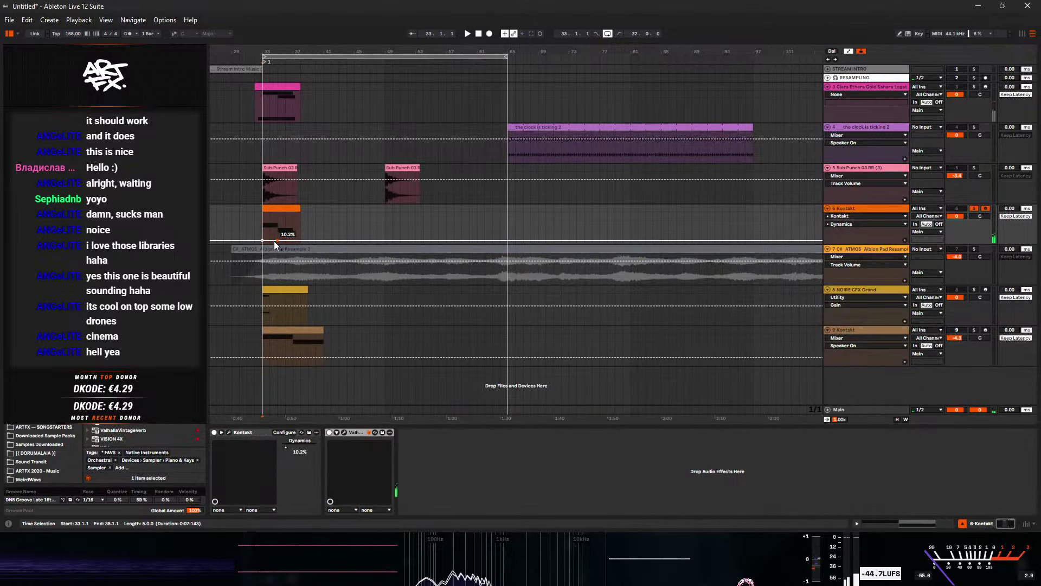
{"action": "left_click_drag", "start_coordinate": [268, 242], "coordinate": [270, 216]}
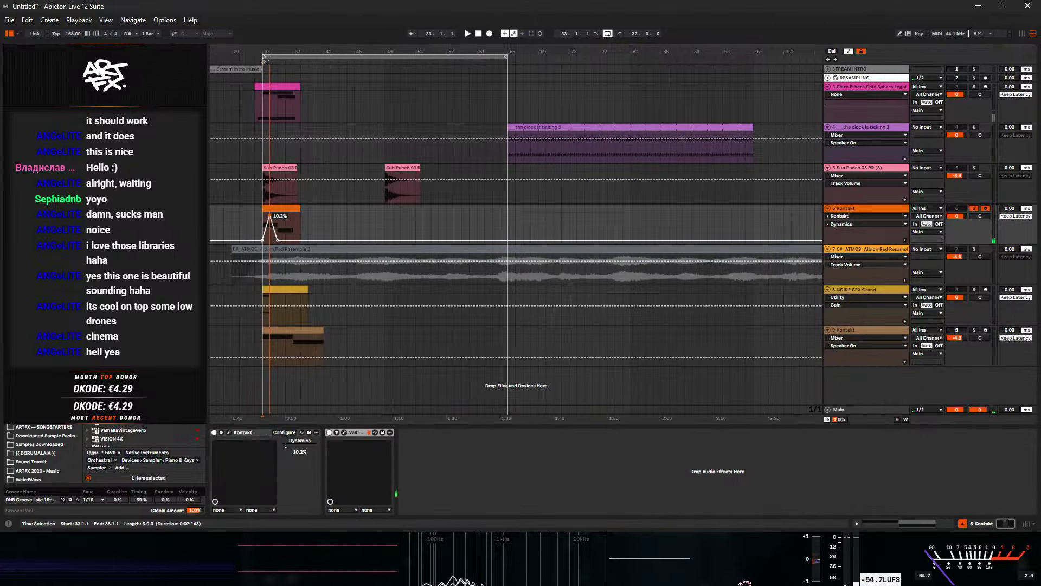
{"action": "key", "text": "space"}
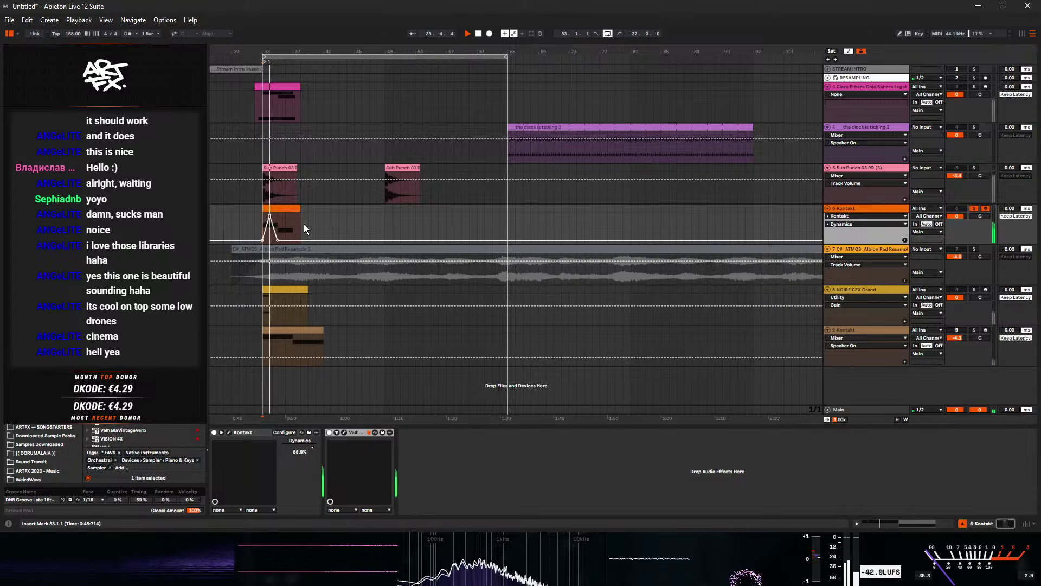
{"action": "key", "text": "space"}
- Add a point on each side of the Dynamics peak to round the swell, and duplicate the two-bar section to bars 35–37
{"action": "mouse_move", "coordinate": [556, 50]}
{"action": "left_mouse_down"}
{"action": "mouse_move", "coordinate": [555, 70]}
{"action": "mouse_move", "coordinate": [556, 50]}
{"action": "left_mouse_up"}
{"action": "left_click_drag", "start_coordinate": [346, 229], "coordinate": [346, 217]}
{"action": "key", "text": "space"}
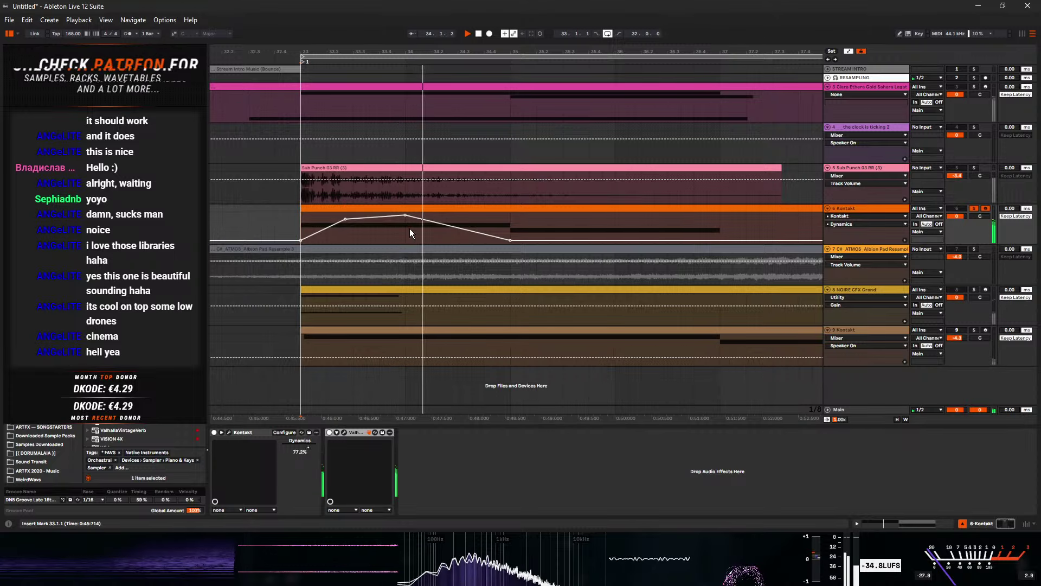
{"action": "left_click_drag", "start_coordinate": [450, 226], "coordinate": [450, 219]}
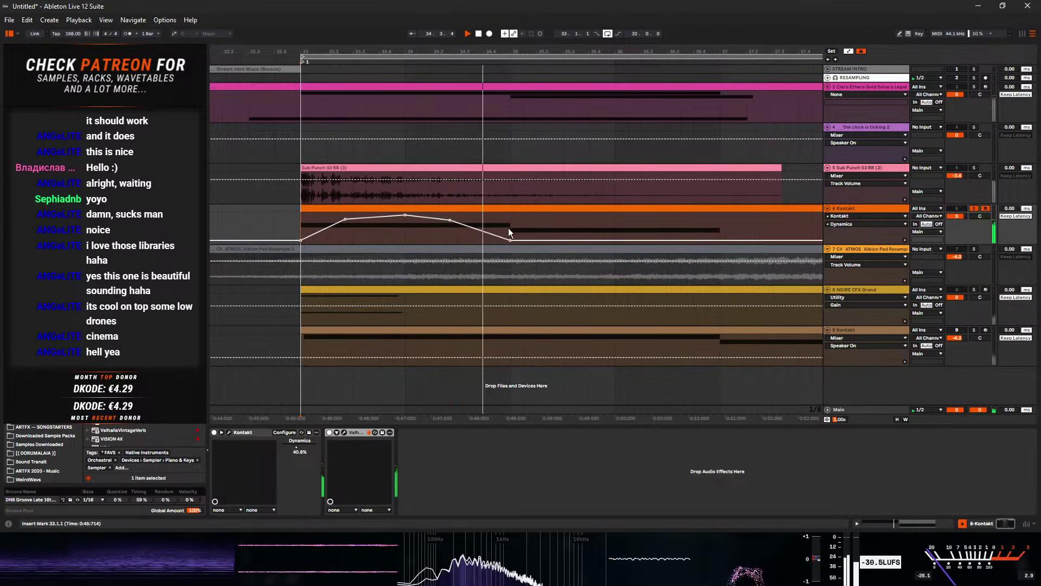
{"action": "left_click_drag", "start_coordinate": [522, 237], "coordinate": [302, 223]}
{"action": "key", "text": "ctrl+d"}
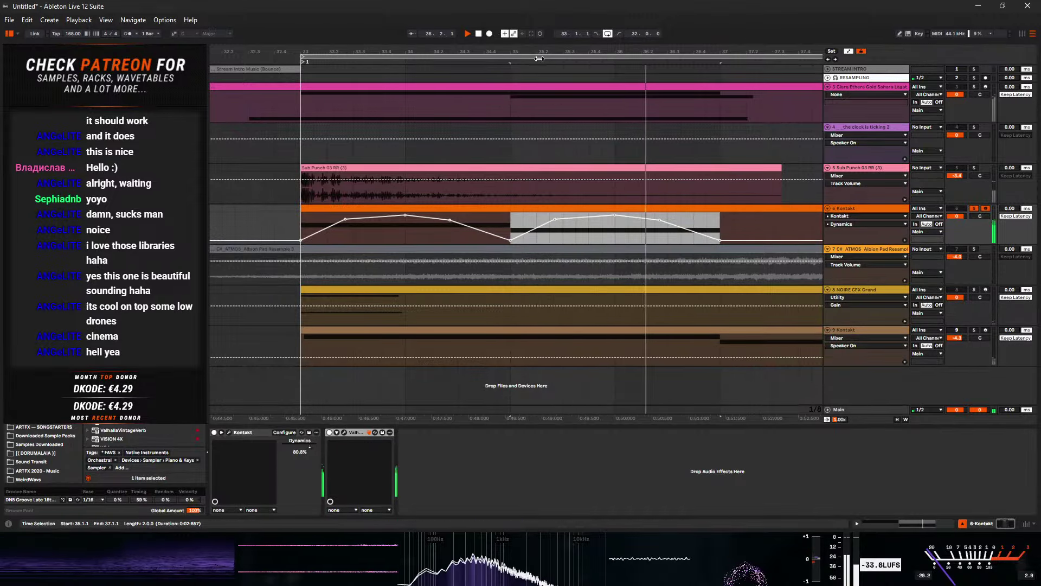
- Play from just before bar 33, unsolo the horn track, and lower the Clara Ethera track's volume to -7.2 dB
{"action": "key", "text": "minus"}
{"action": "key", "text": "minus"}
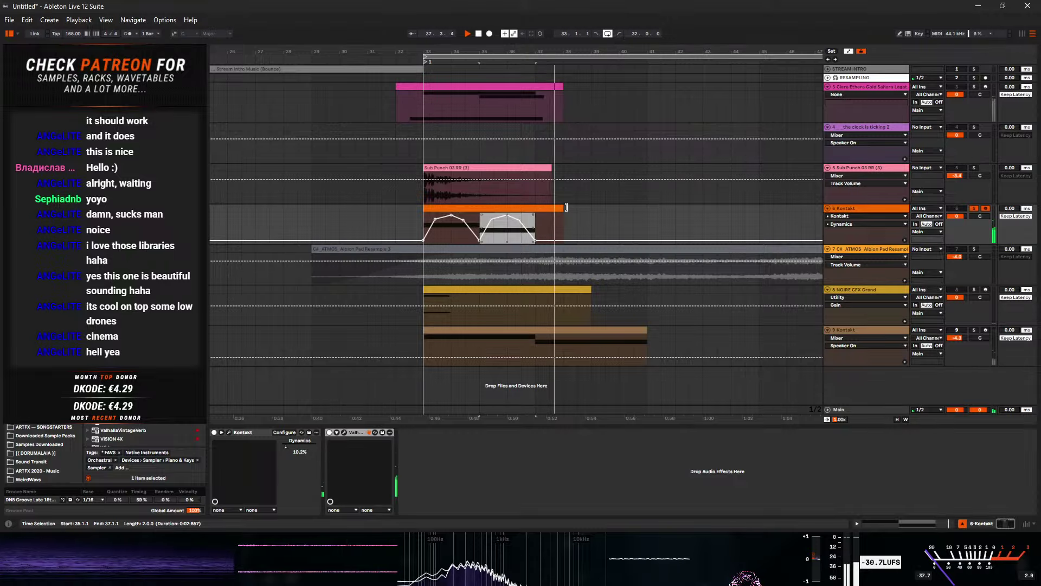
{"action": "left_click", "coordinate": [421, 216]}
{"action": "key", "text": "space"}
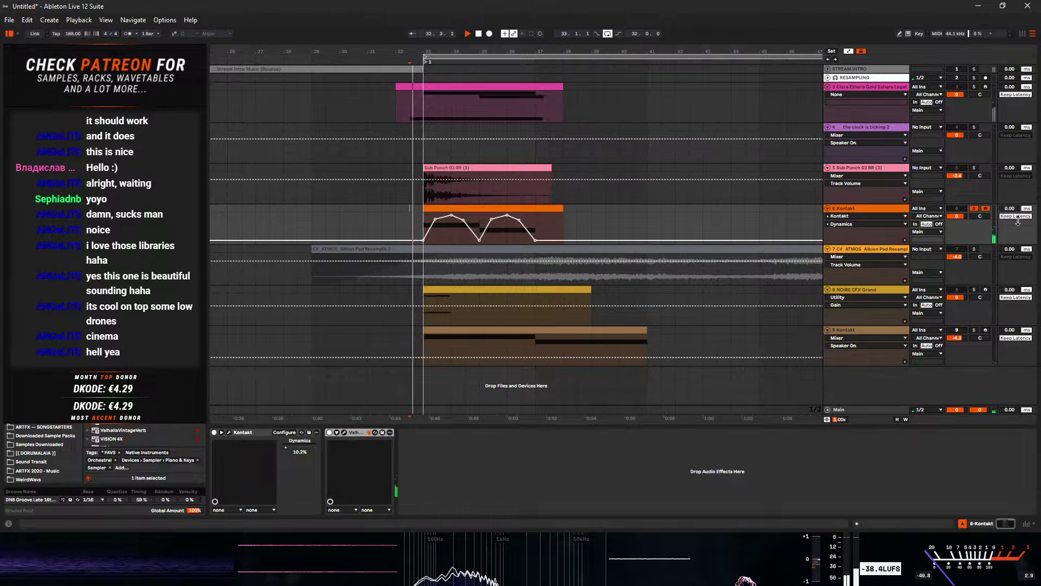
{"action": "left_click", "coordinate": [974, 208]}
{"action": "left_click_drag", "start_coordinate": [958, 94], "coordinate": [957, 113]}
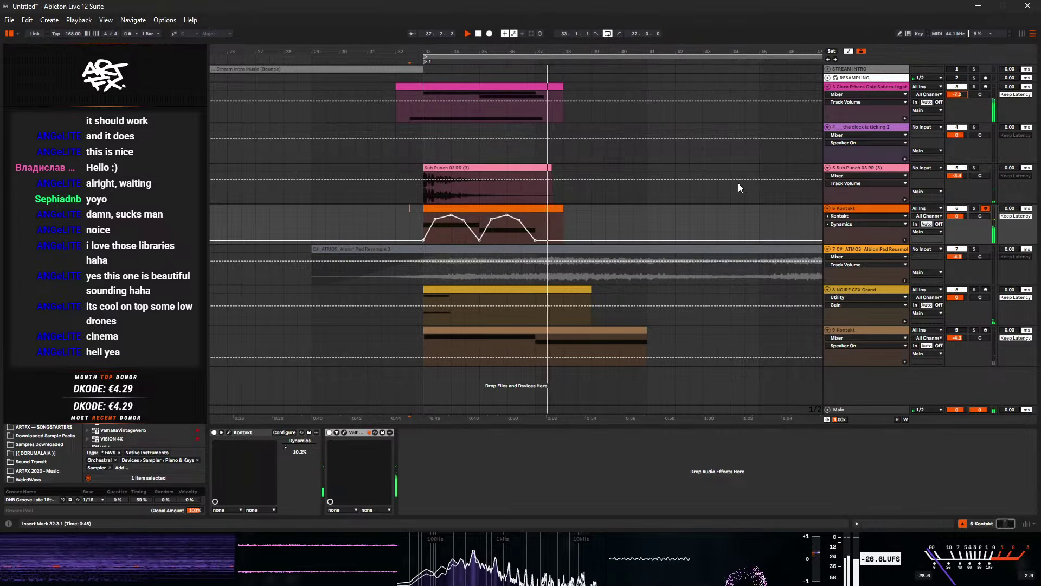
- Trim the Clara Ethera vocal clip to end at bar 37 and play the section from bar 31.3
{"action": "left_click_drag", "start_coordinate": [560, 86], "coordinate": [535, 90]}
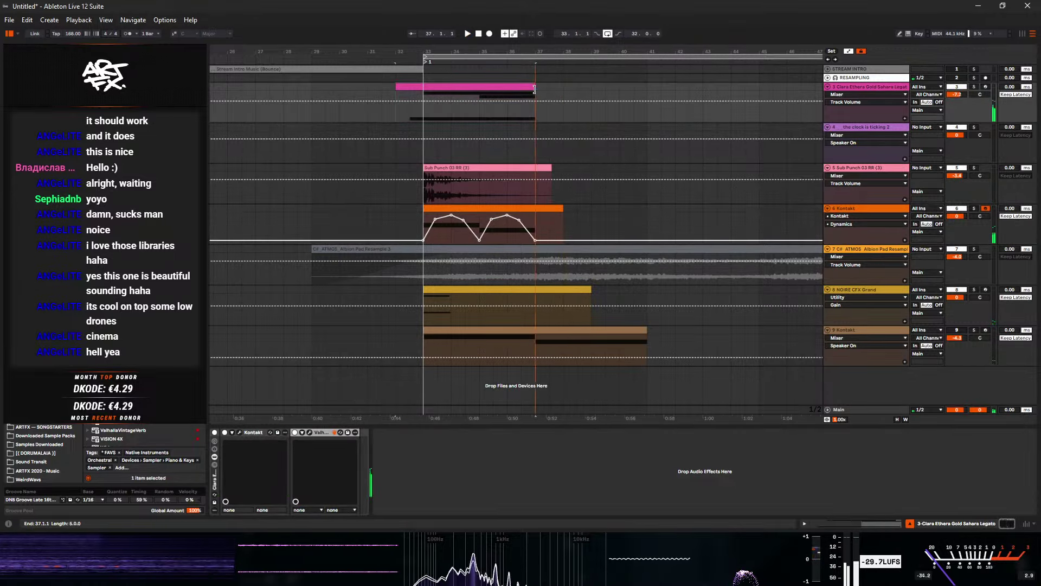
{"action": "left_click", "coordinate": [388, 112]}
{"action": "key", "text": "space"}
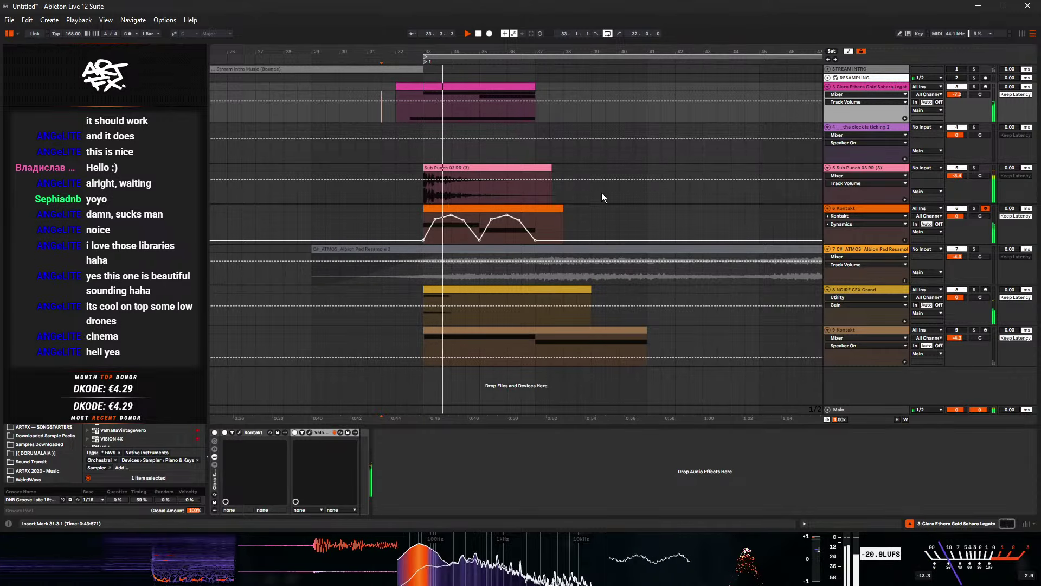
- Try the second horn note at A0, listen to it in the mix, and return the note to C1
{"action": "left_click", "coordinate": [499, 209]}
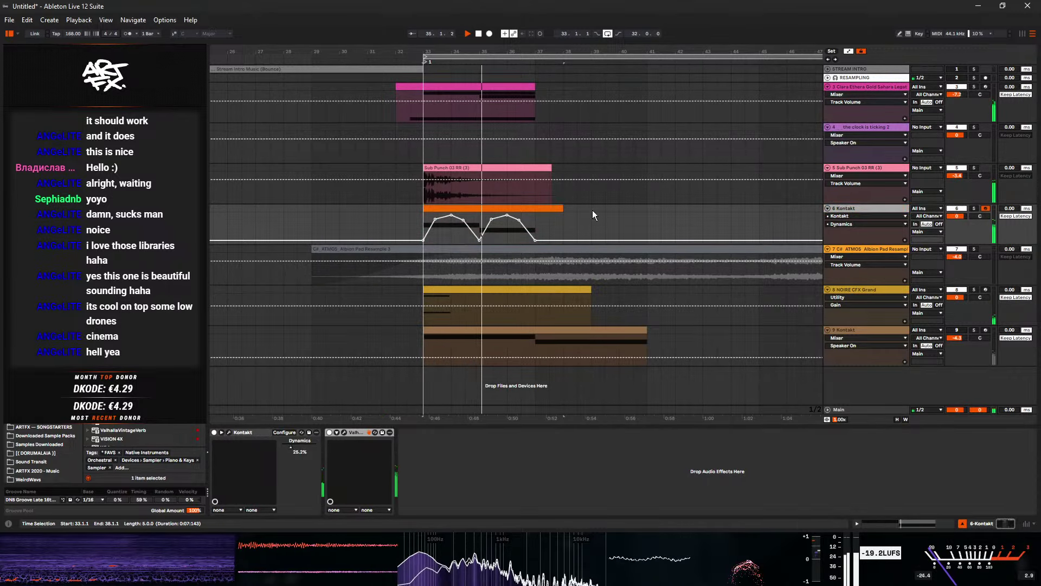
{"action": "double_click", "coordinate": [521, 207]}
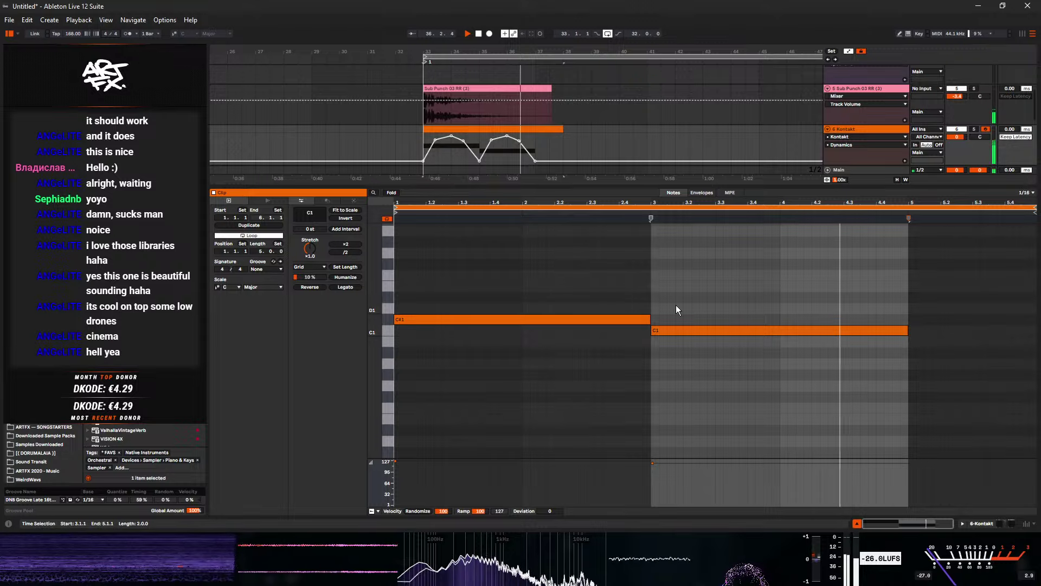
{"action": "scroll", "coordinate": [667, 333], "scroll_direction": "down", "scroll_amount": 2}
{"action": "scroll", "coordinate": [656, 342], "scroll_direction": "up", "scroll_amount": 3}
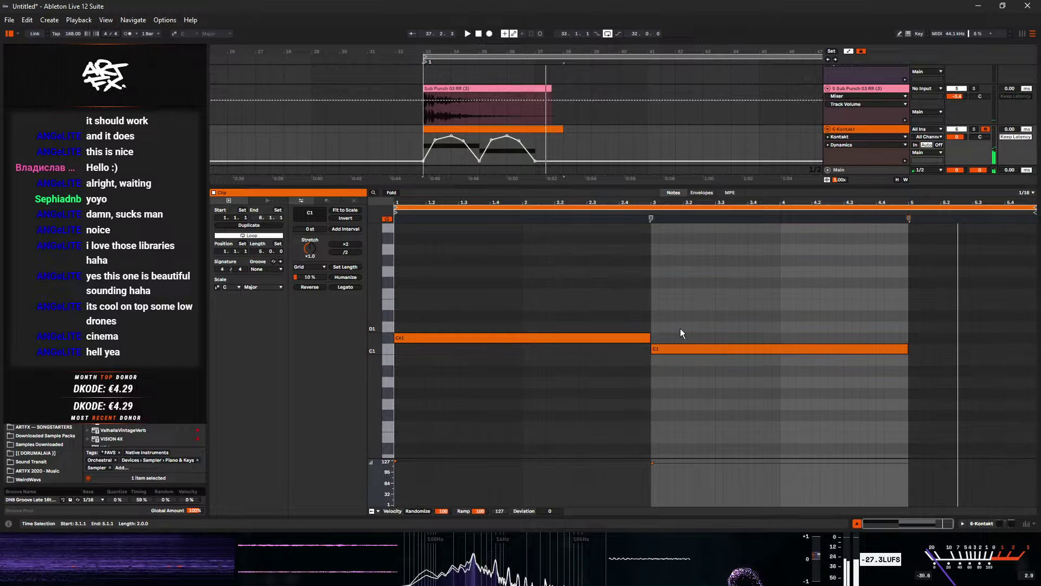
{"action": "left_click_drag", "start_coordinate": [670, 354], "coordinate": [673, 384]}
{"action": "key", "text": "space"}
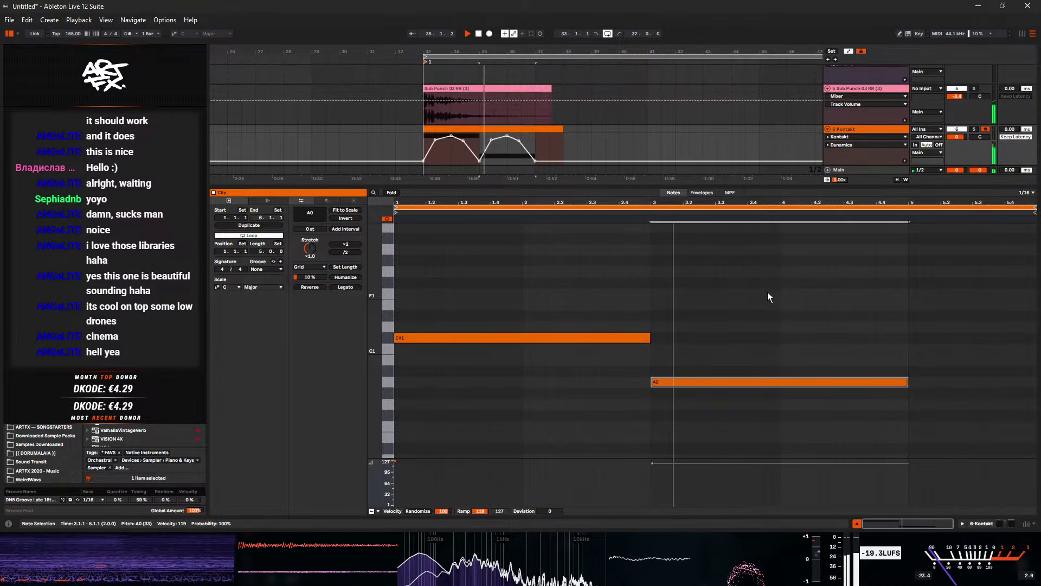
{"action": "left_click_drag", "start_coordinate": [698, 382], "coordinate": [697, 349]}
{"action": "key", "text": "space"}
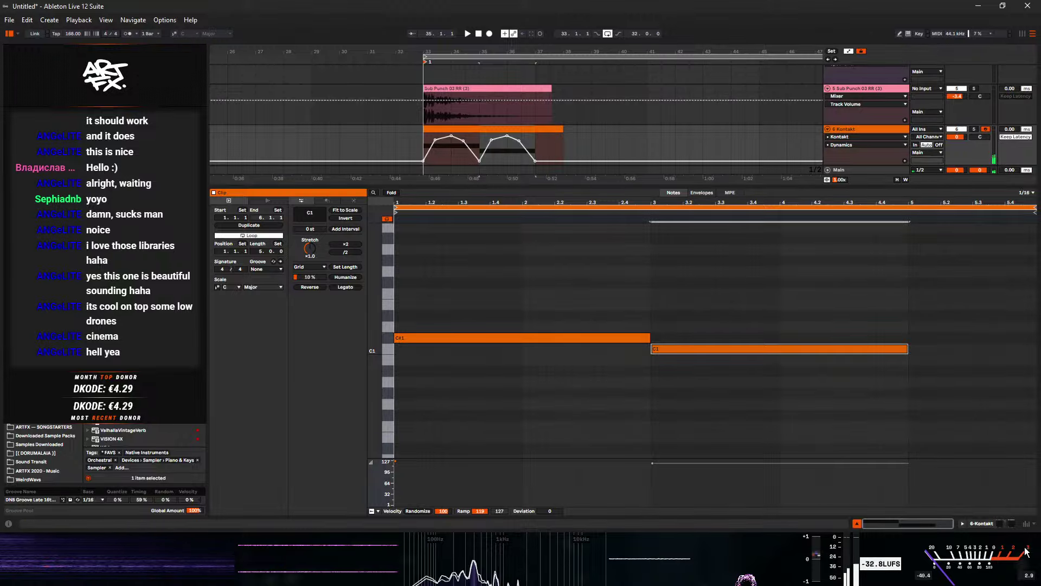
- Try FORZO's IV Bass - Contra Trombones (4) in place of the horns and play it in the mix
{"action": "key", "text": "shift+Tab"}
{"action": "left_click", "coordinate": [232, 434]}
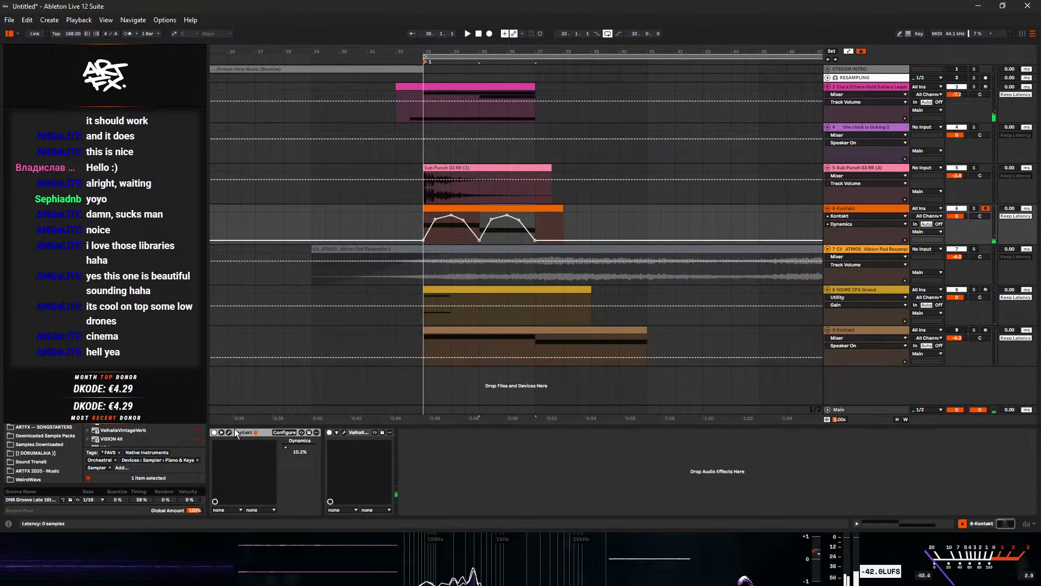
{"action": "left_click", "coordinate": [229, 432]}
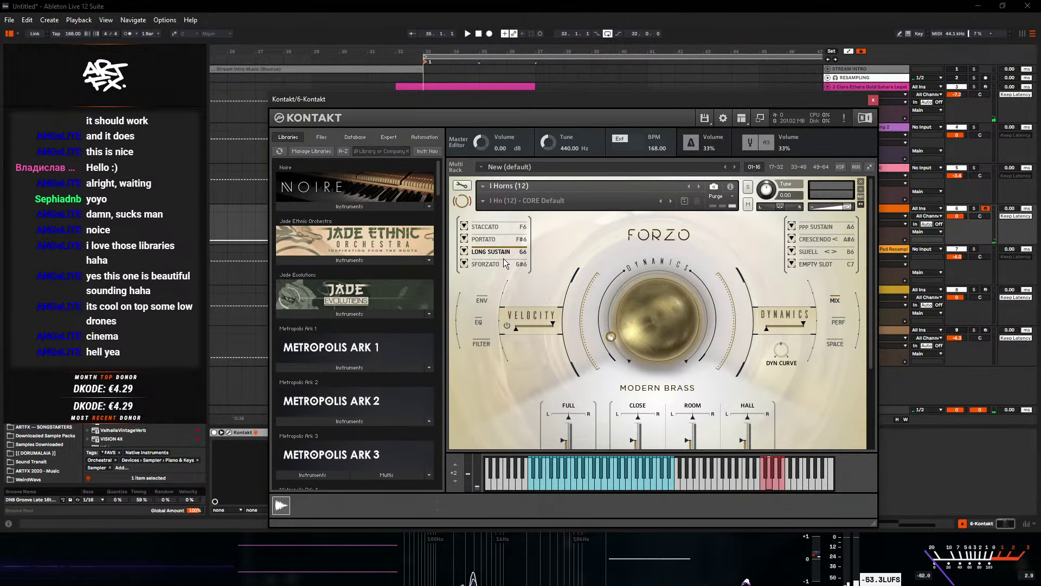
{"action": "scroll", "coordinate": [347, 346], "scroll_direction": "down", "scroll_amount": 5}
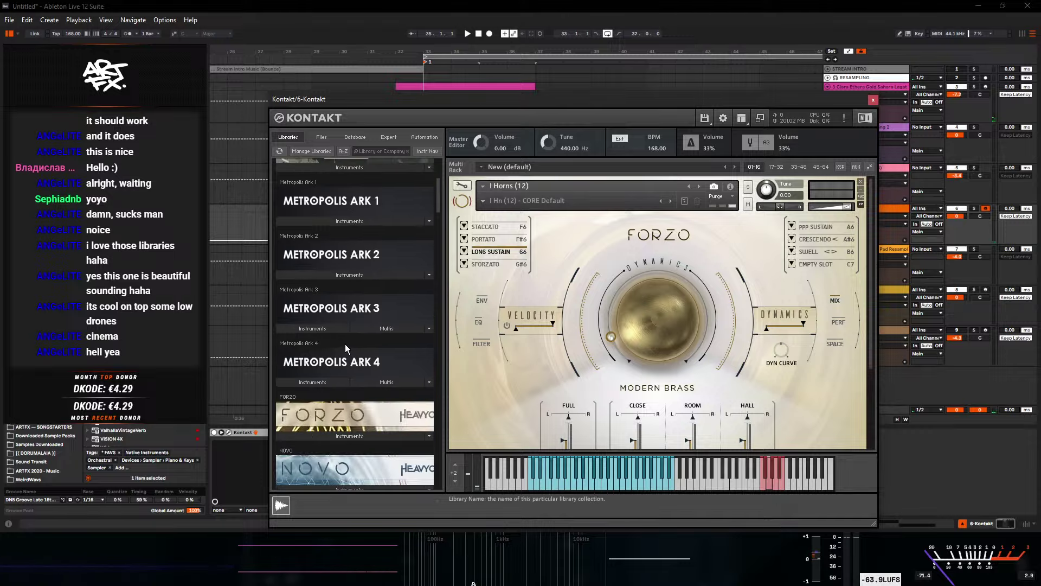
{"action": "left_click", "coordinate": [342, 353]}
{"action": "scroll", "coordinate": [348, 336], "scroll_direction": "down", "scroll_amount": 3}
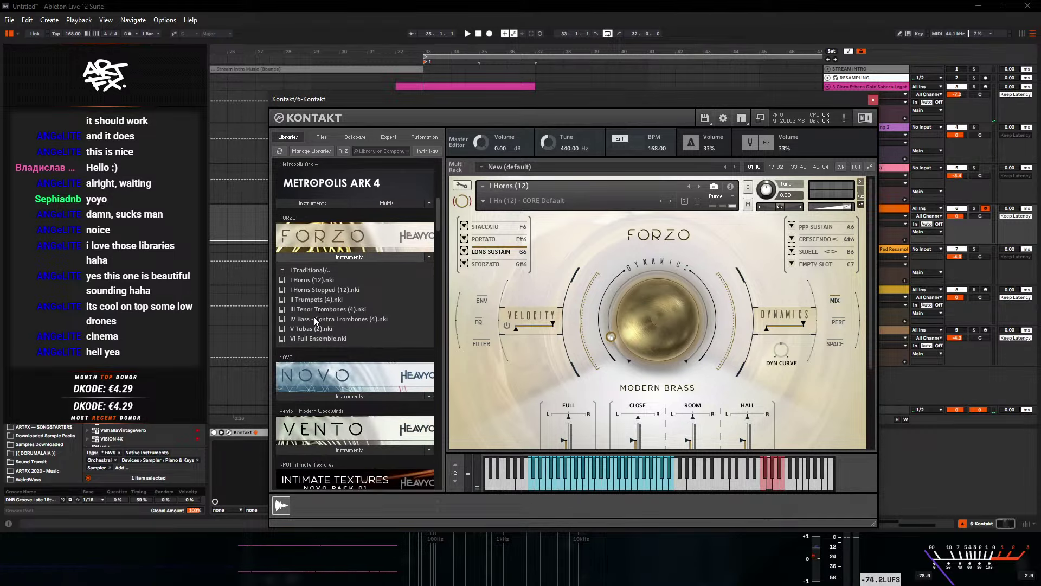
{"action": "left_click_drag", "start_coordinate": [322, 320], "coordinate": [691, 222]}
{"action": "left_click", "coordinate": [522, 34]}
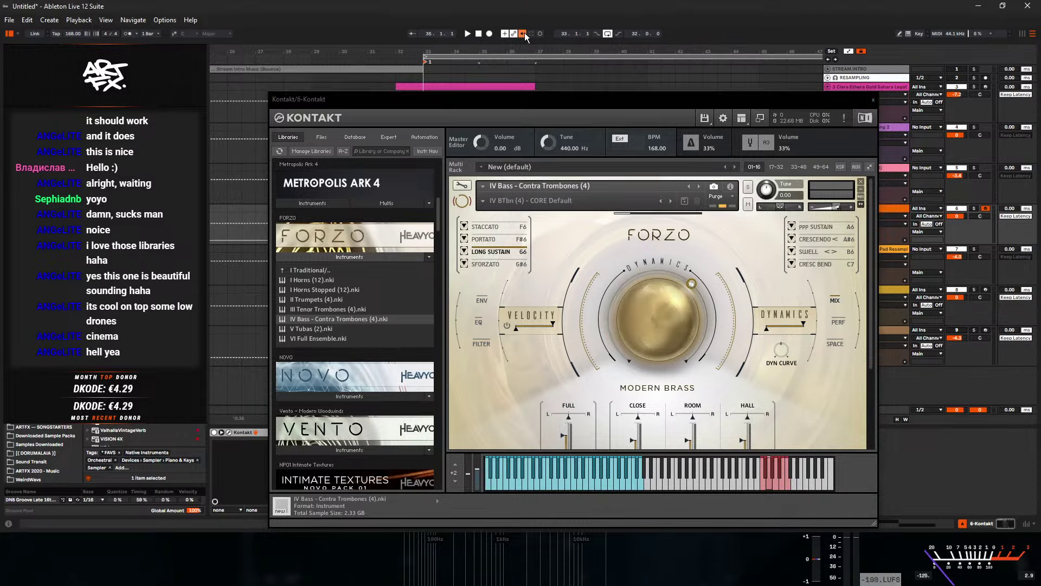
{"action": "key", "text": "space"}
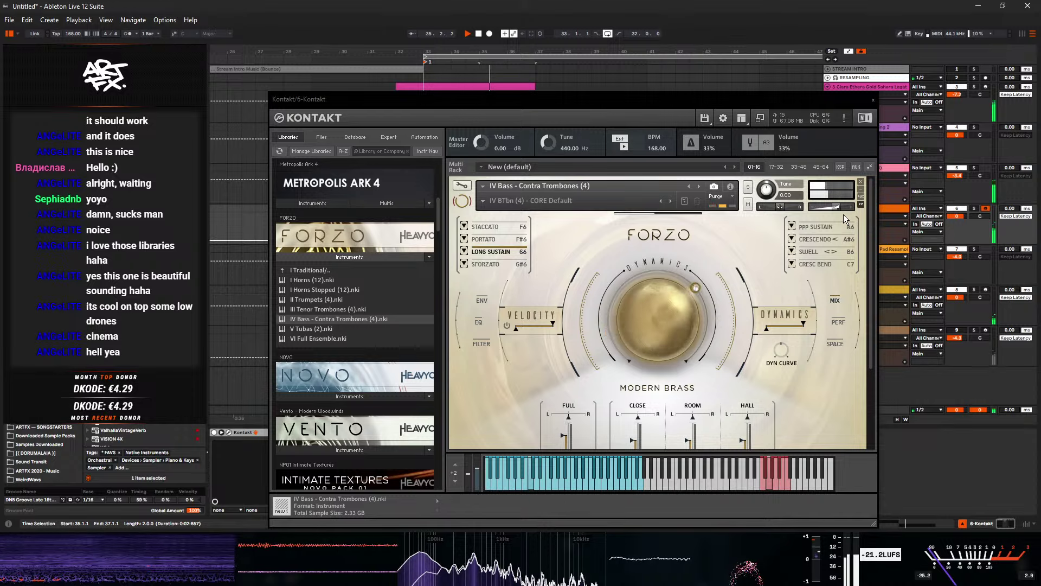
{"action": "left_click", "coordinate": [873, 100]}
- Add a Utility after ValhallaVintageVerb on the brass track and set its gain to 8.89 dB during playback
{"action": "scroll", "coordinate": [117, 379], "scroll_direction": "down", "scroll_amount": 3}
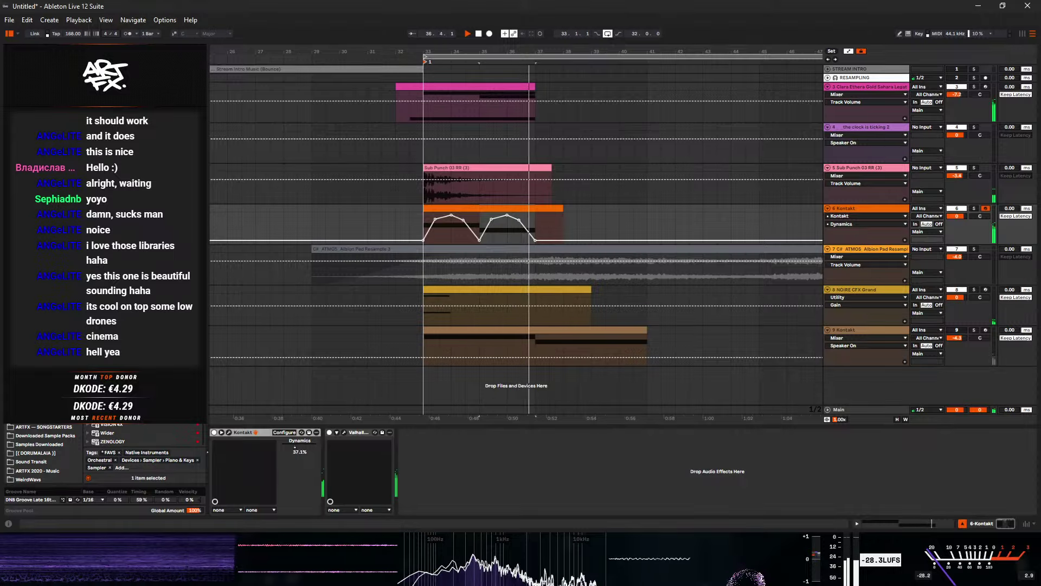
{"action": "key", "text": "space"}
{"action": "left_click", "coordinate": [35, 175]}
{"action": "scroll", "coordinate": [108, 418], "scroll_direction": "down", "scroll_amount": 5}
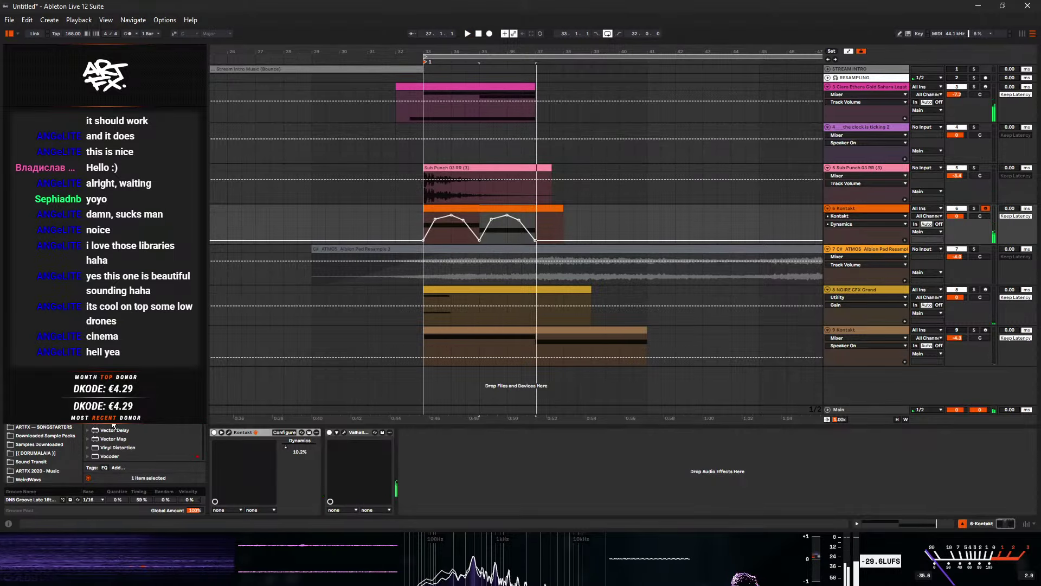
{"action": "mouse_move", "coordinate": [460, 475]}
{"action": "left_mouse_down"}
{"action": "mouse_move", "coordinate": [477, 469]}
{"action": "mouse_move", "coordinate": [451, 459]}
{"action": "left_mouse_up"}
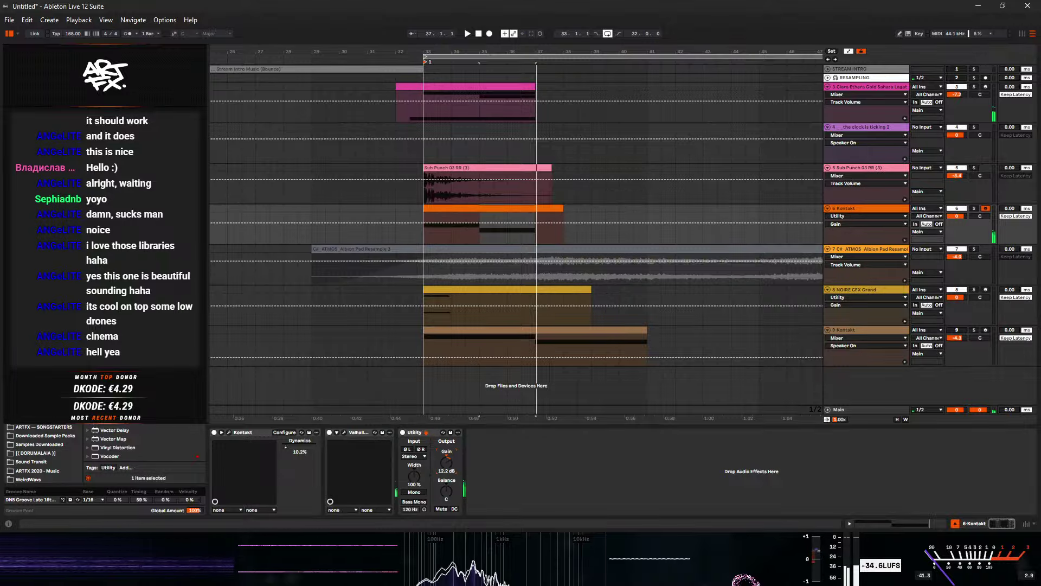
{"action": "key", "text": "space"}
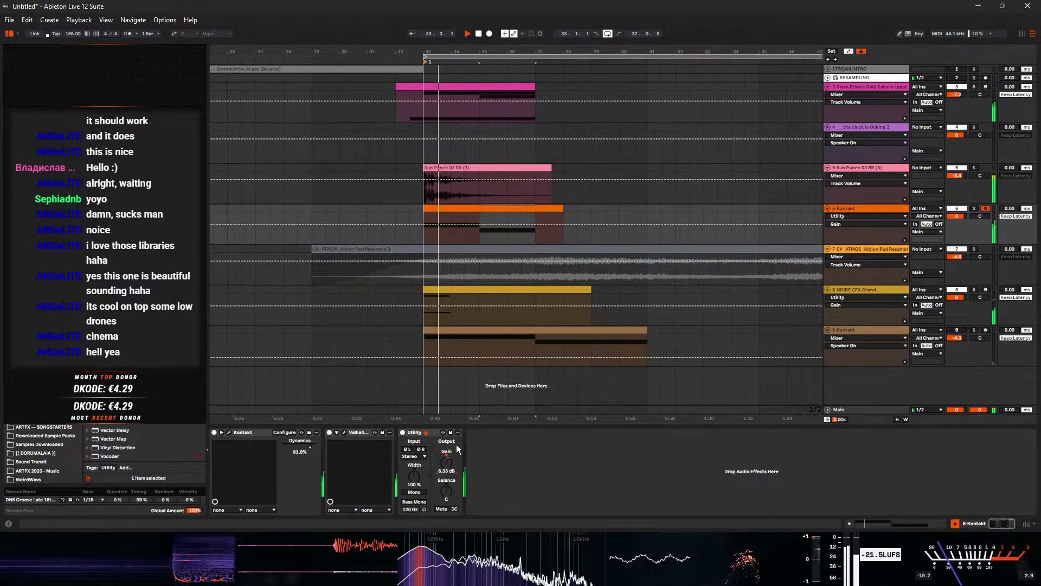
{"action": "left_click_drag", "start_coordinate": [446, 461], "coordinate": [446, 468]}
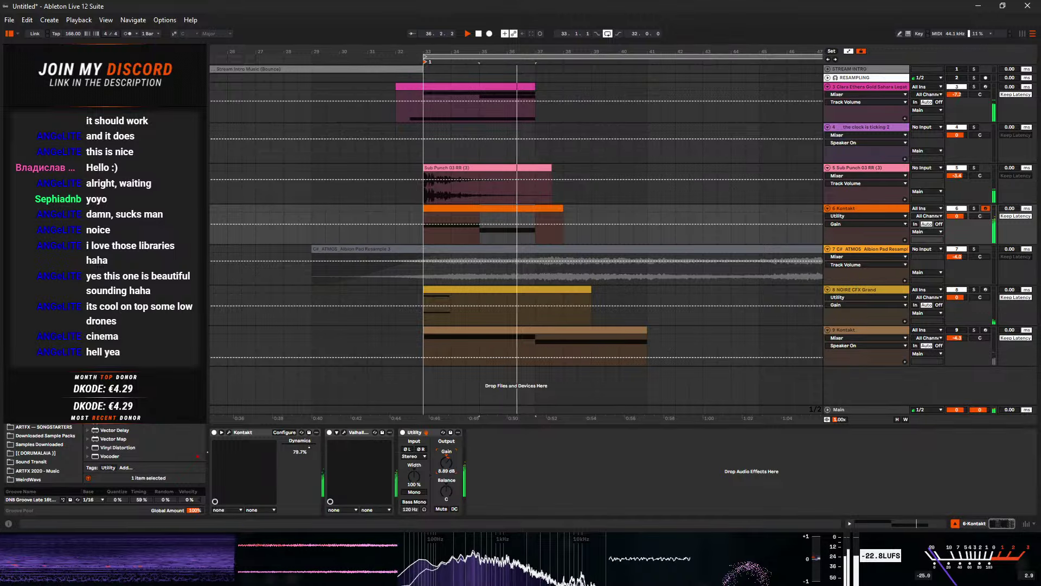
{"action": "key", "text": "space"}
- Try FORZO's III Tenor Trombones (4) in the brass track's Kontakt and play it in the mix
{"action": "left_click", "coordinate": [228, 432]}
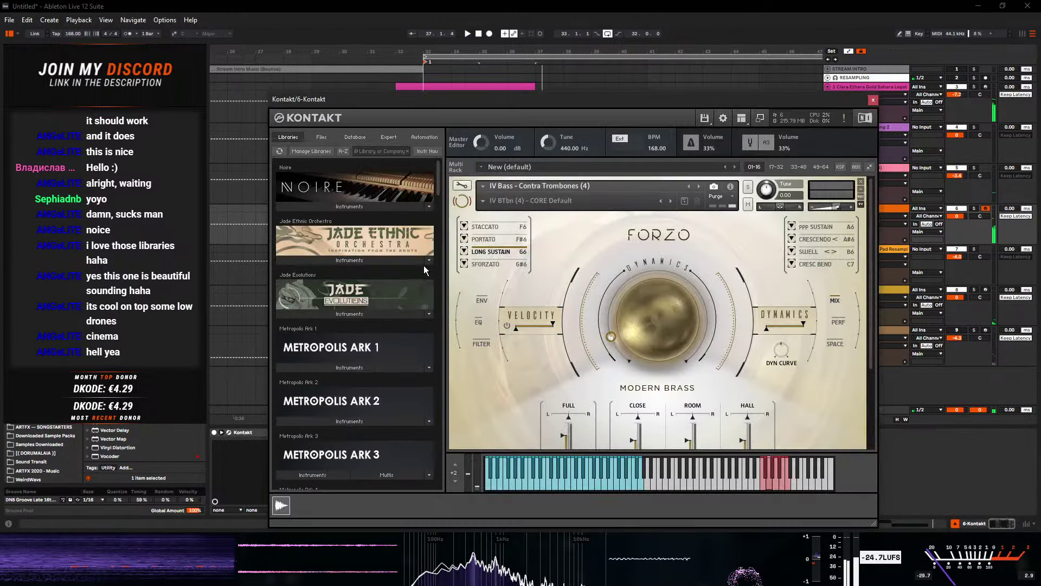
{"action": "scroll", "coordinate": [363, 350], "scroll_direction": "down", "scroll_amount": 2}
{"action": "left_click", "coordinate": [349, 396]}
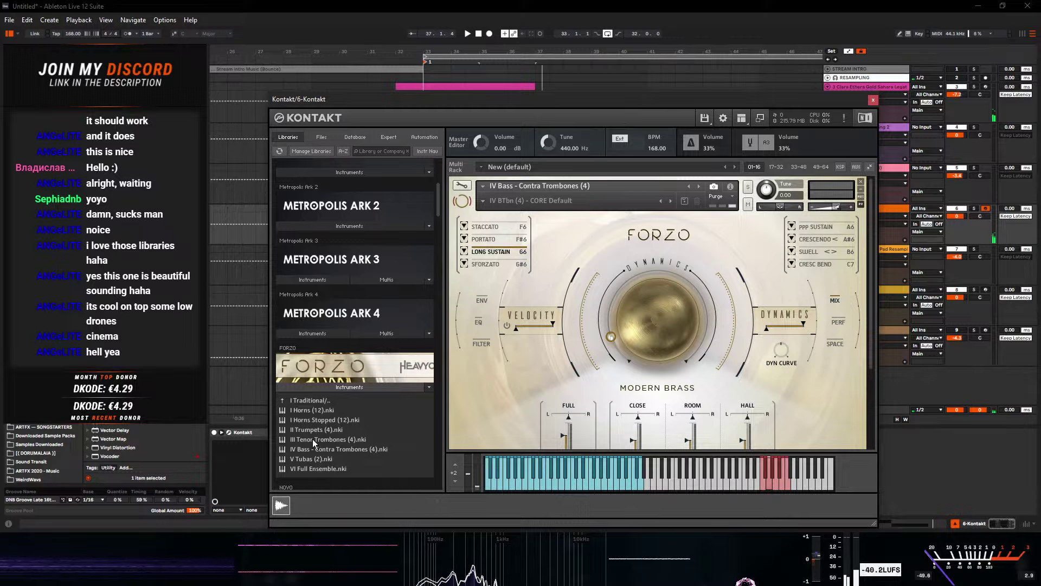
{"action": "left_click_drag", "start_coordinate": [312, 438], "coordinate": [646, 291]}
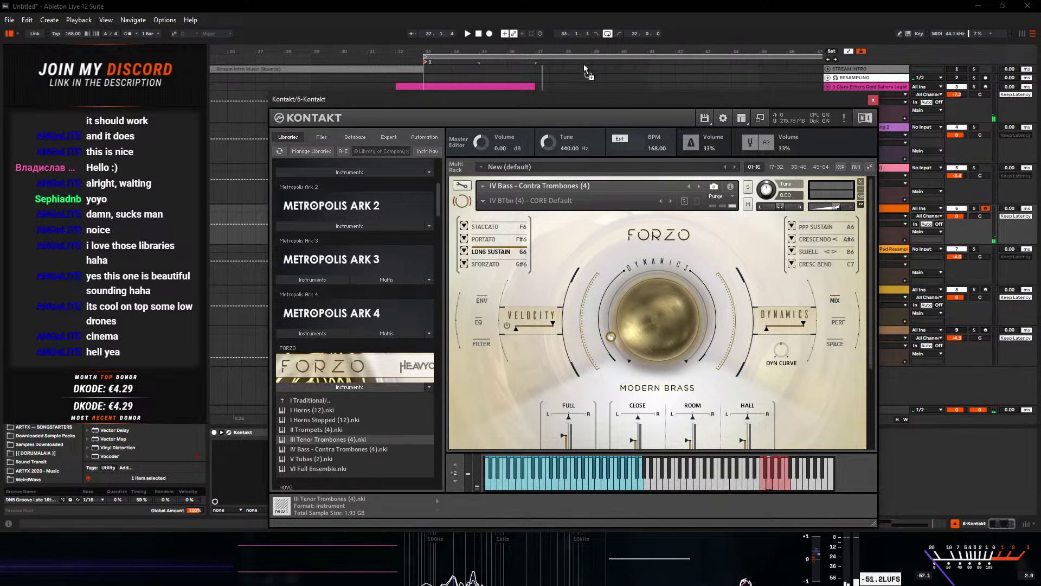
{"action": "left_click", "coordinate": [542, 37]}
{"action": "key", "text": "space"}
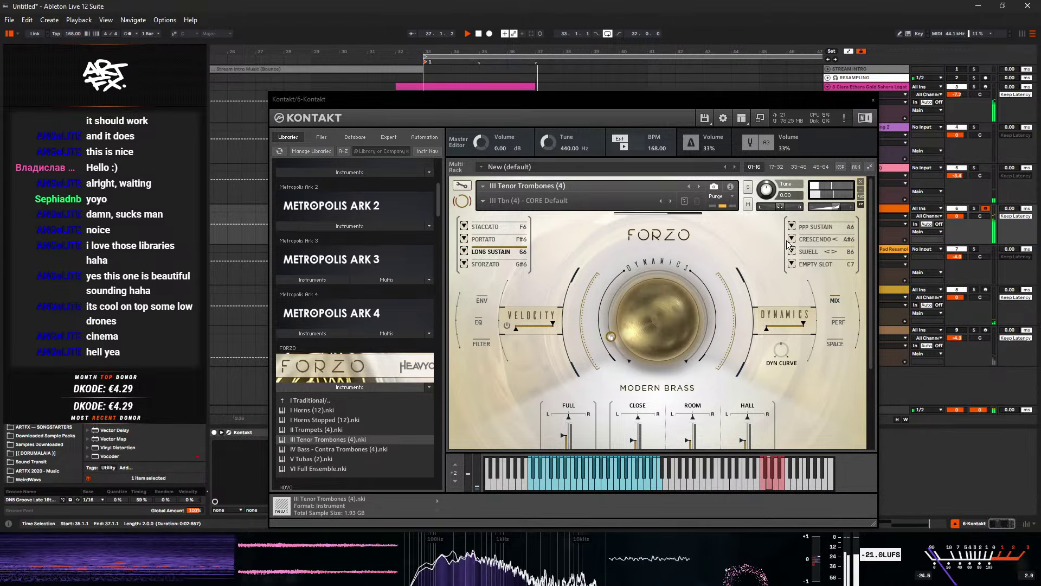
- Load FORZO's I Horns (12) back into Kontakt, play it in the mix, and close the plug-in window
{"action": "left_click_drag", "start_coordinate": [306, 410], "coordinate": [610, 308]}
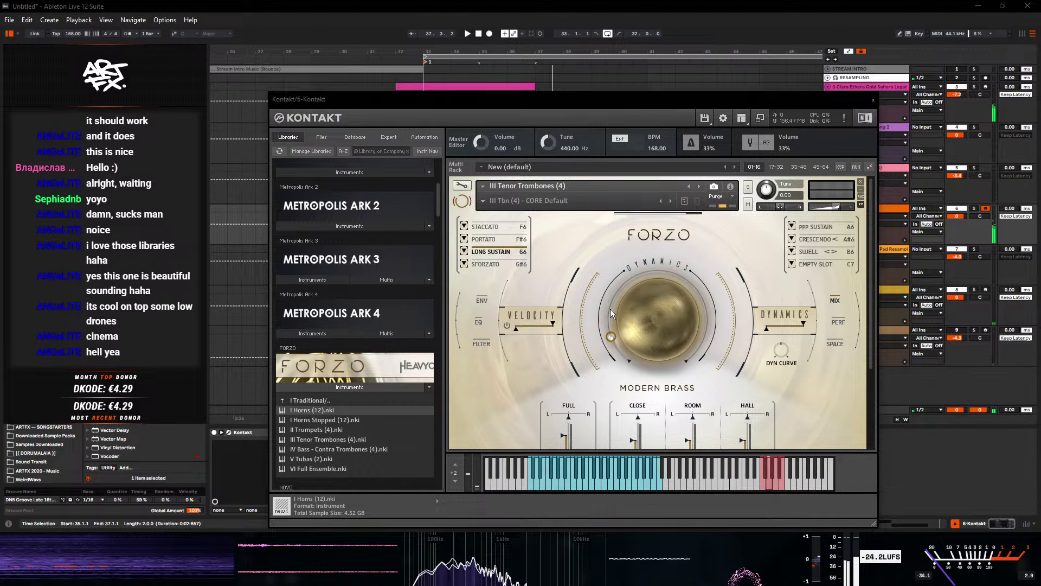
{"action": "left_click", "coordinate": [563, 327]}
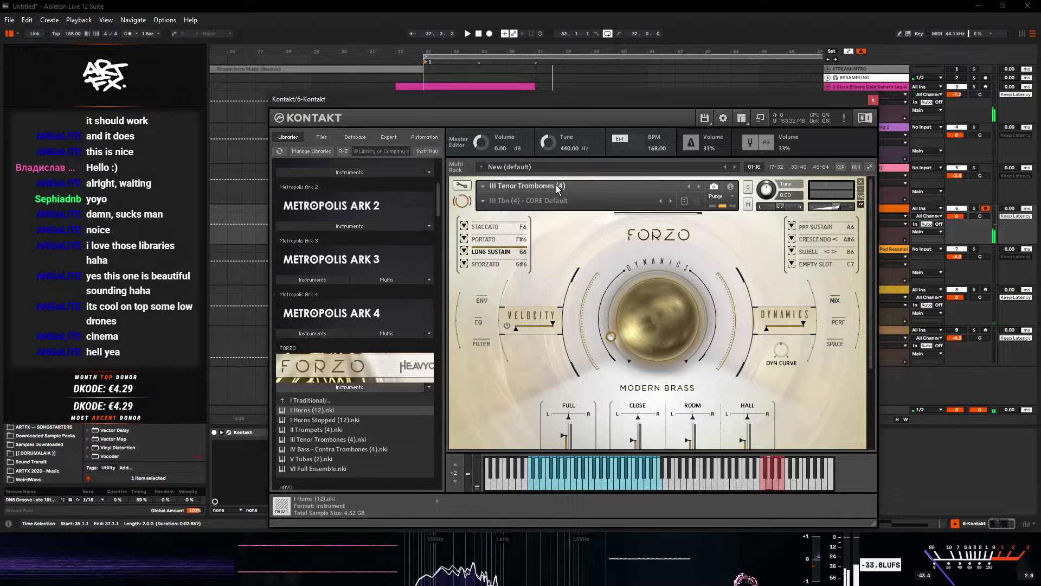
{"action": "left_click", "coordinate": [518, 36]}
{"action": "key", "text": "space"}
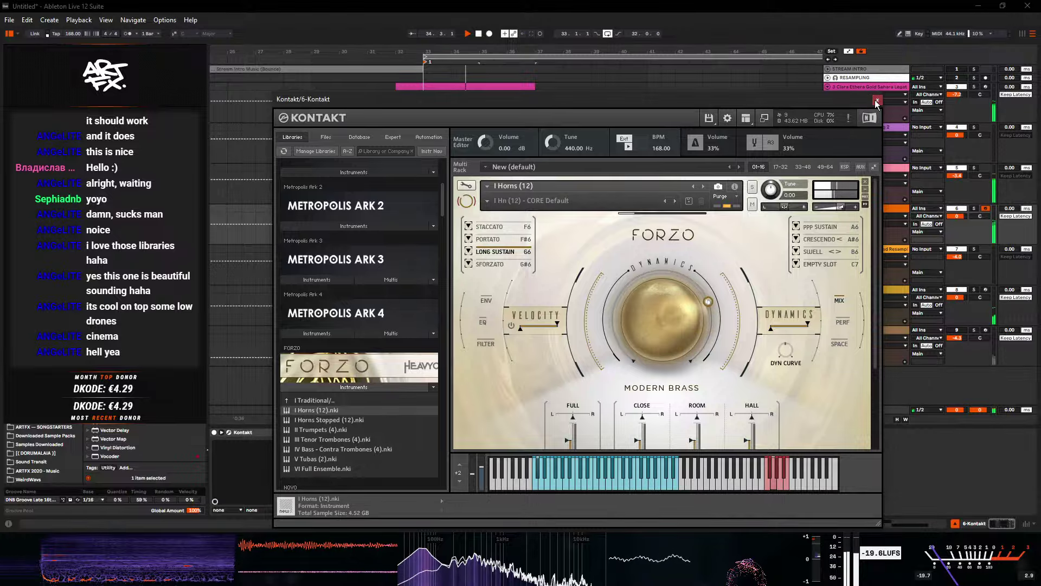
{"action": "key", "text": "ctrl+alt+p"}
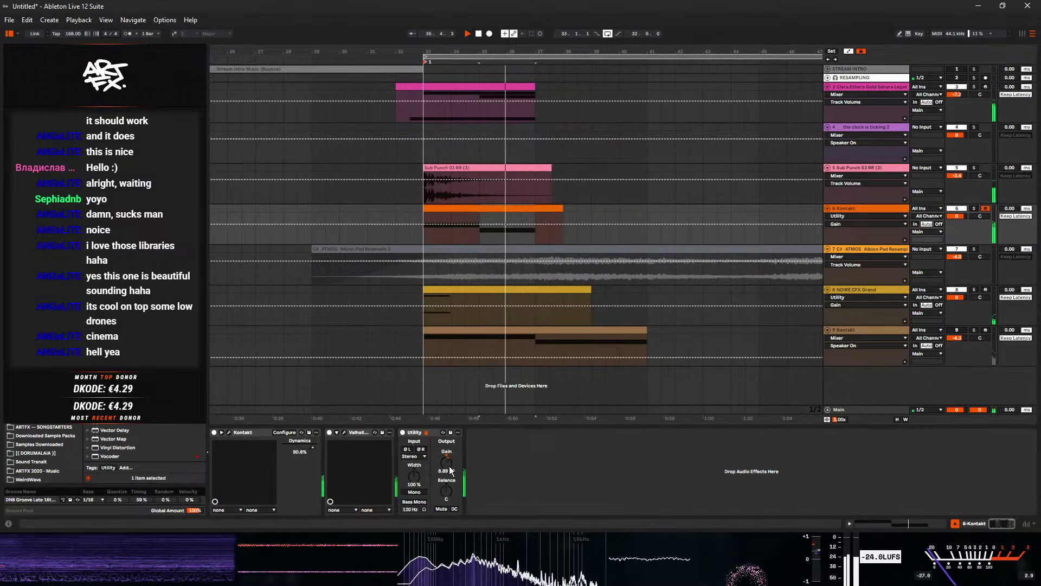
- Raise the horn track's Utility gain to 13.3 dB and shorten the horn clip to end at bar 37
{"action": "left_click_drag", "start_coordinate": [447, 464], "coordinate": [447, 446]}
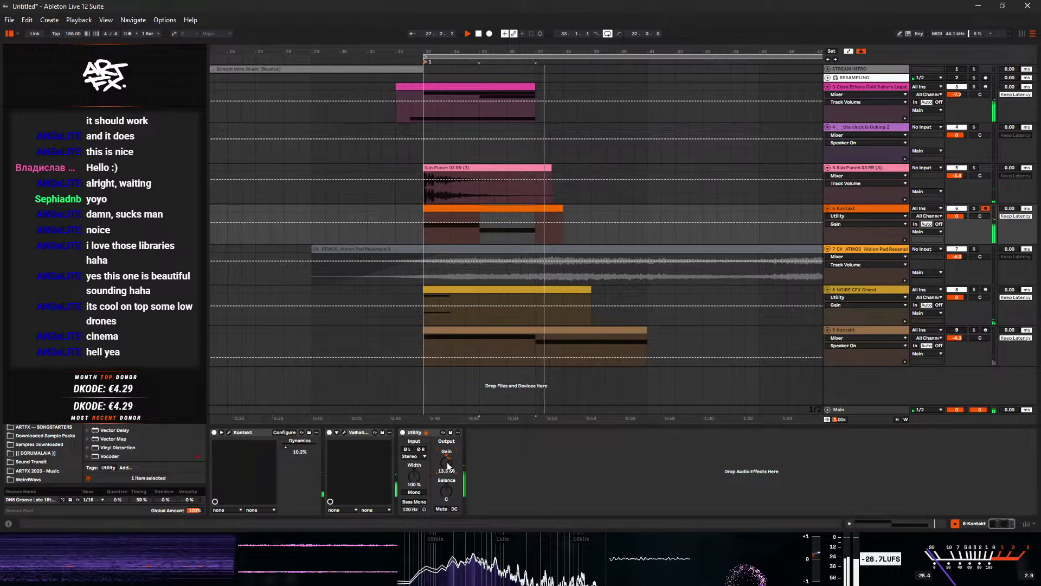
{"action": "left_click", "coordinate": [549, 227]}
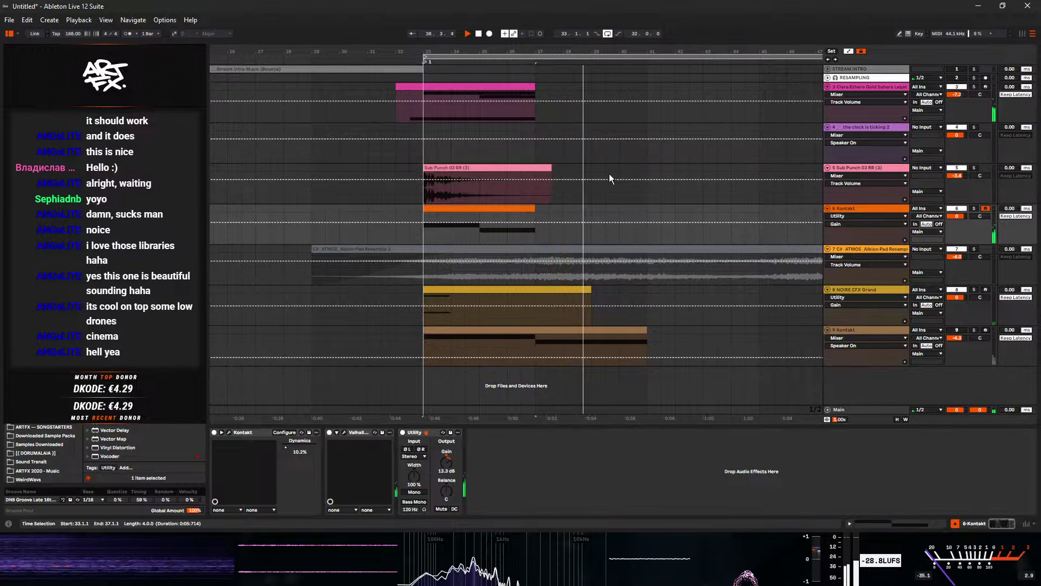
- In the NOIRE piano clip, shorten the G#4 note to half a bar and duplicate it repeatedly up to 23.3
{"action": "double_click", "coordinate": [469, 298]}
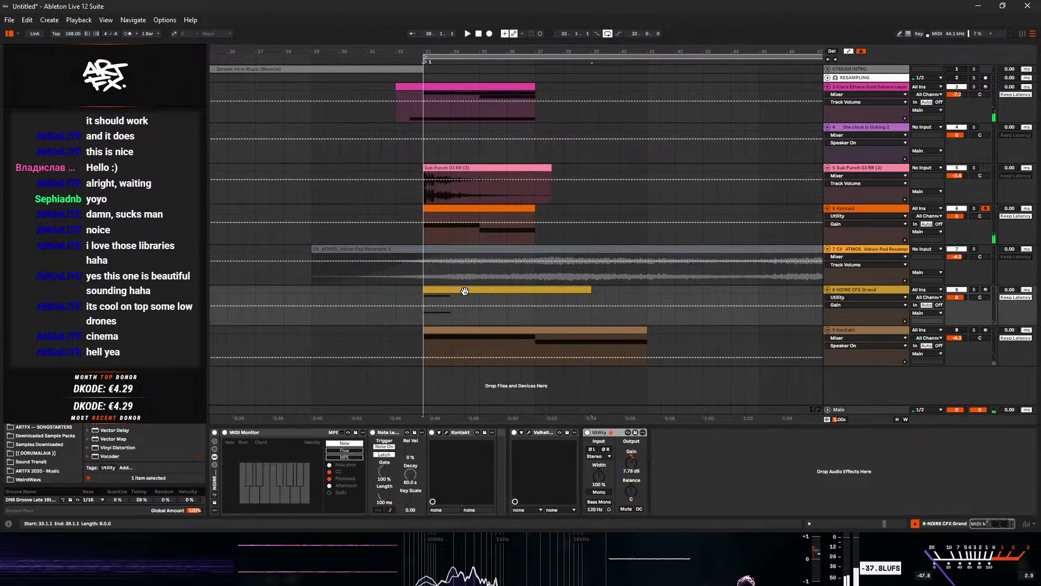
{"action": "left_click", "coordinate": [431, 270]}
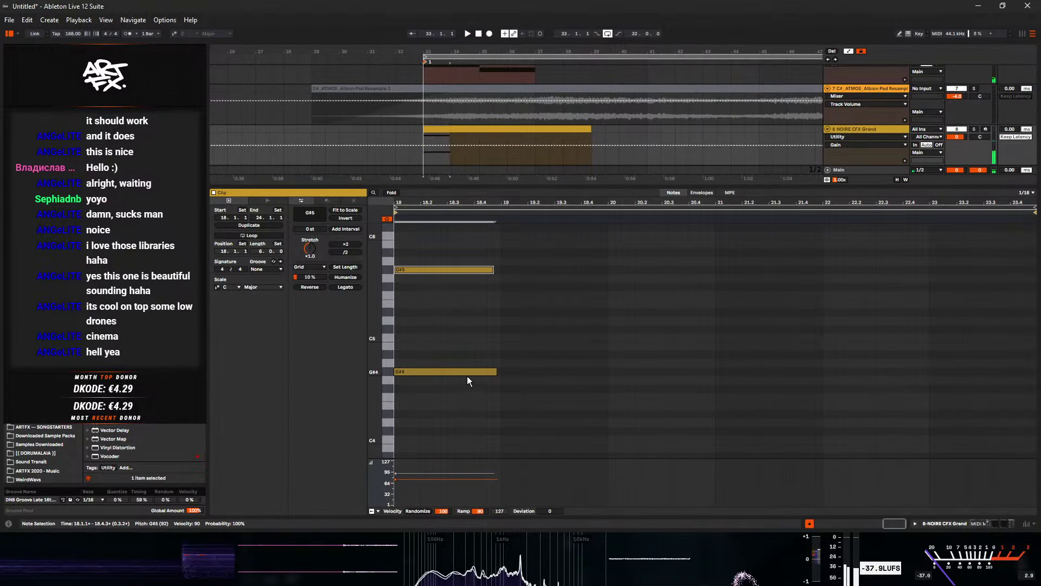
{"action": "left_click_drag", "start_coordinate": [494, 372], "coordinate": [465, 374]}
{"action": "key", "text": "ctrl+d"}
{"action": "key", "text": "ctrl+d"}
{"action": "key", "text": "ctrl+d"}
{"action": "key", "text": "ctrl+d"}
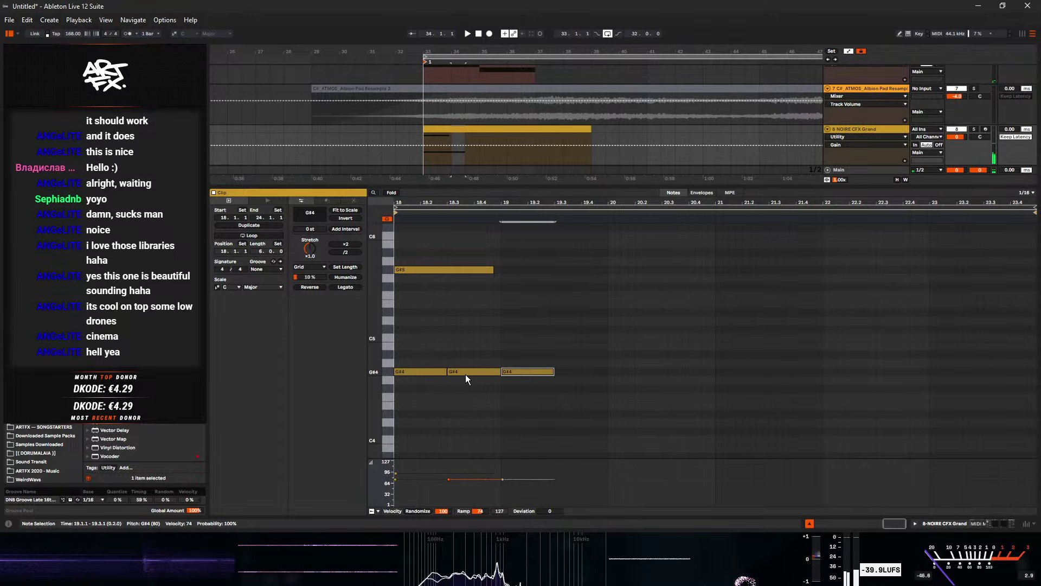
{"action": "key", "text": "ctrl+d"}
{"action": "key", "text": "ctrl+d"}
{"action": "key", "text": "ctrl+d"}
{"action": "key", "text": "ctrl+d"}
{"action": "key", "text": "ctrl+d"}
{"action": "key", "text": "ctrl+d"}
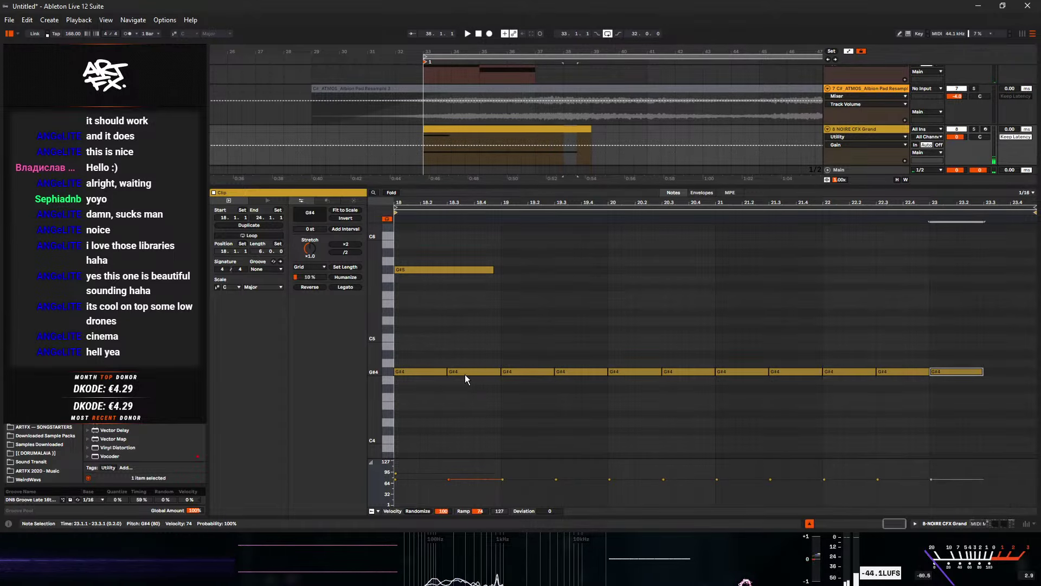
- Play the repeated piano pulses and delete every note in the NOIRE clip except the first half-bar G#4
{"action": "key", "text": "space"}
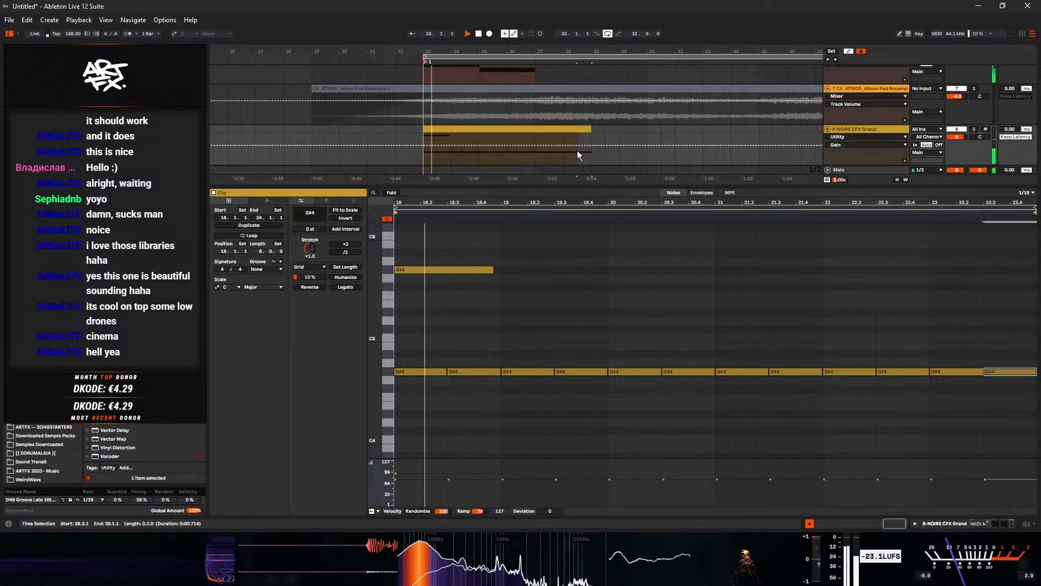
{"action": "left_click", "coordinate": [574, 128]}
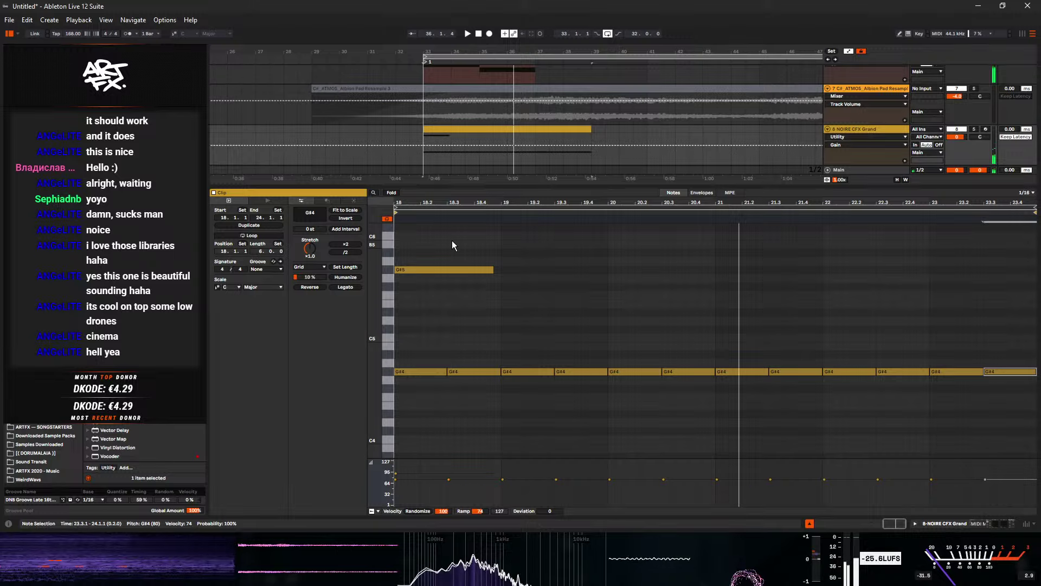
{"action": "key", "text": "space"}
{"action": "left_click_drag", "start_coordinate": [452, 245], "coordinate": [896, 437]}
{"action": "key", "text": "Delete"}
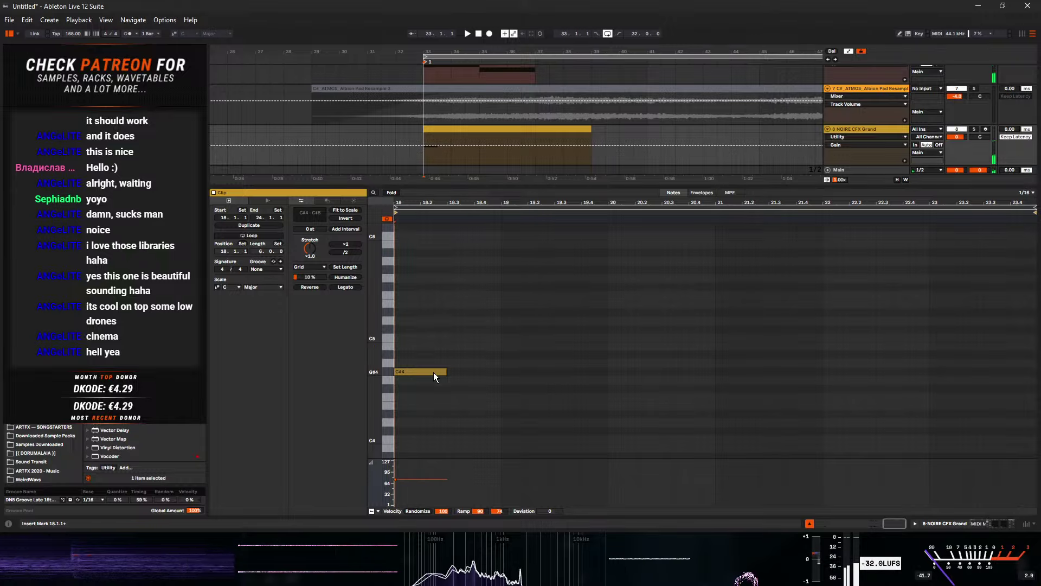
- Raise the remaining piano note to C#5 and duplicate it every half bar up to the end of the clip
{"action": "left_click_drag", "start_coordinate": [434, 373], "coordinate": [435, 324]}
{"action": "key", "text": "Right"}
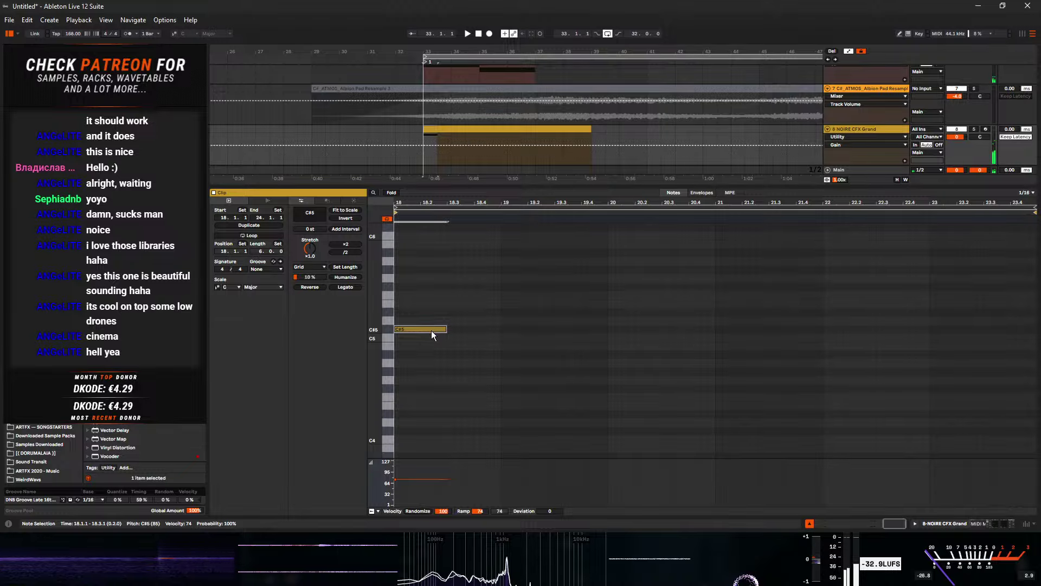
{"action": "key", "text": "ctrl+d"}
{"action": "key", "text": "ctrl+d"}
{"action": "key", "text": "ctrl+d"}
{"action": "key", "text": "ctrl+d"}
{"action": "key", "text": "ctrl+d"}
{"action": "key", "text": "ctrl+d"}
{"action": "key", "text": "ctrl+d"}
{"action": "key", "text": "ctrl+d"}
{"action": "key", "text": "ctrl+d"}
{"action": "key", "text": "ctrl+d"}
{"action": "key", "text": "ctrl+d"}
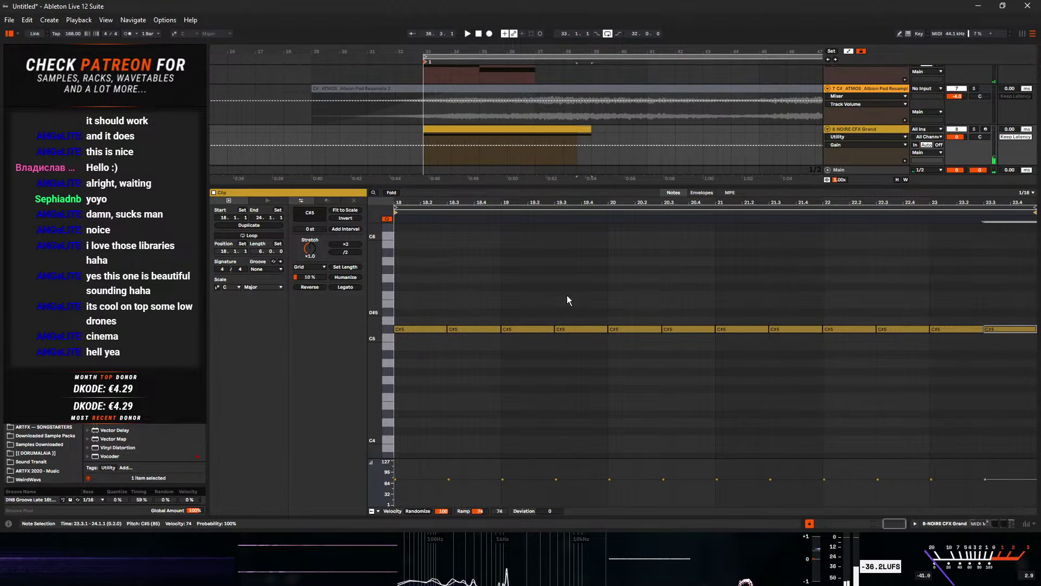
- Play the piano pulses in the mix and shorten the NOIRE clip to end at bar 37
{"action": "left_click", "coordinate": [396, 142]}
{"action": "key", "text": "space"}
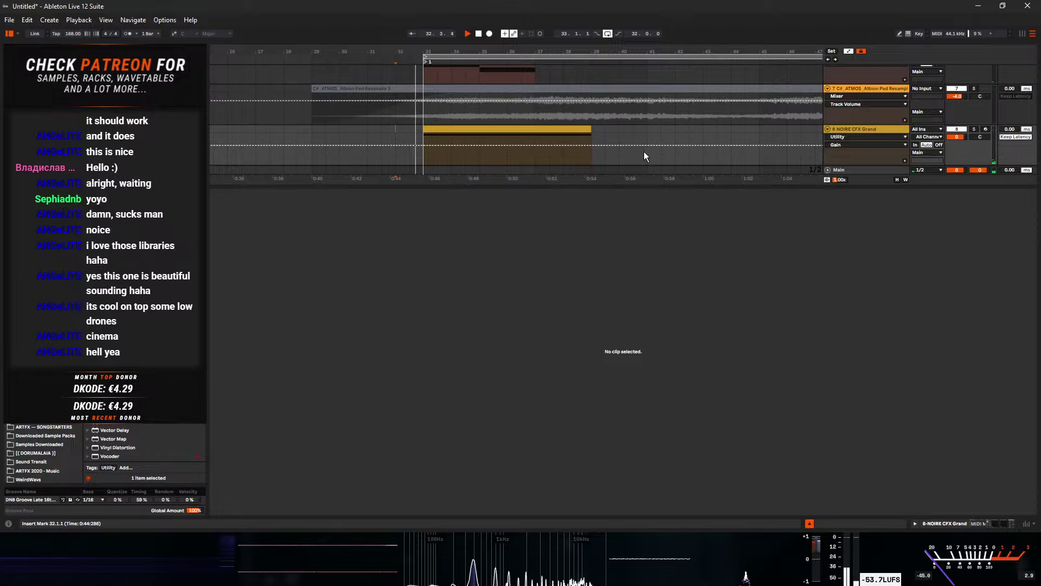
{"action": "left_click", "coordinate": [594, 150]}
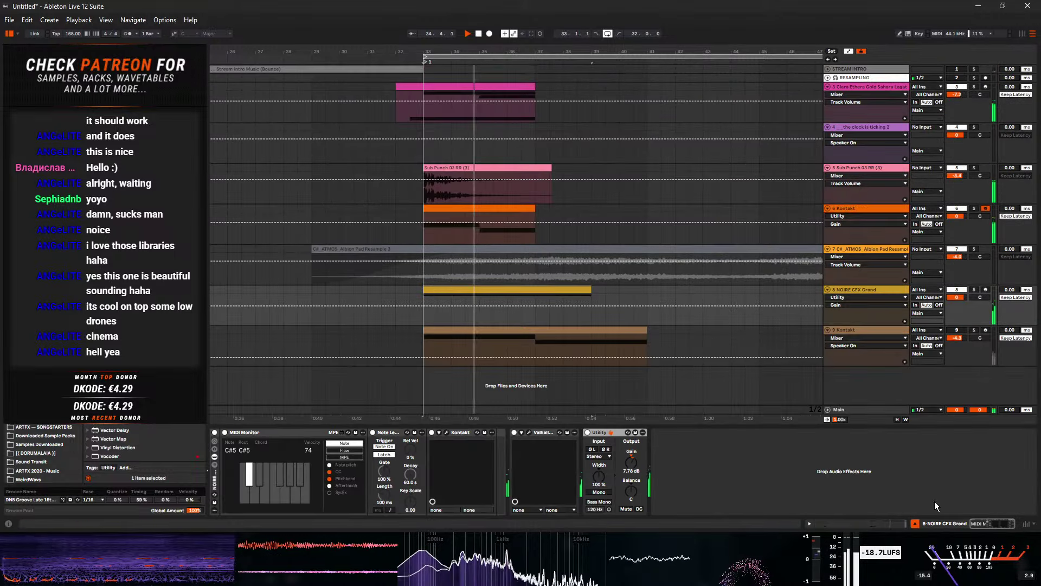
{"action": "left_click", "coordinate": [994, 524]}
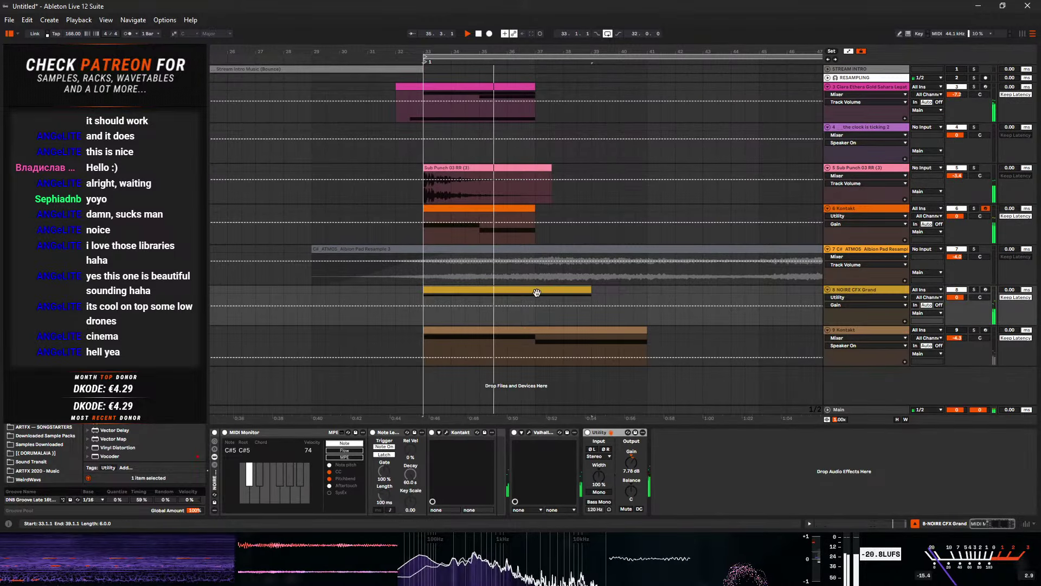
{"action": "left_click_drag", "start_coordinate": [591, 290], "coordinate": [977, 352]}
{"action": "key", "text": "space"}
- Lower the piano notes from bar 20 of the clip onward to C5 and listen to them in the mix
{"action": "double_click", "coordinate": [498, 289]}
{"action": "left_click_drag", "start_coordinate": [730, 291], "coordinate": [1029, 370]}
{"action": "key", "text": "Down"}
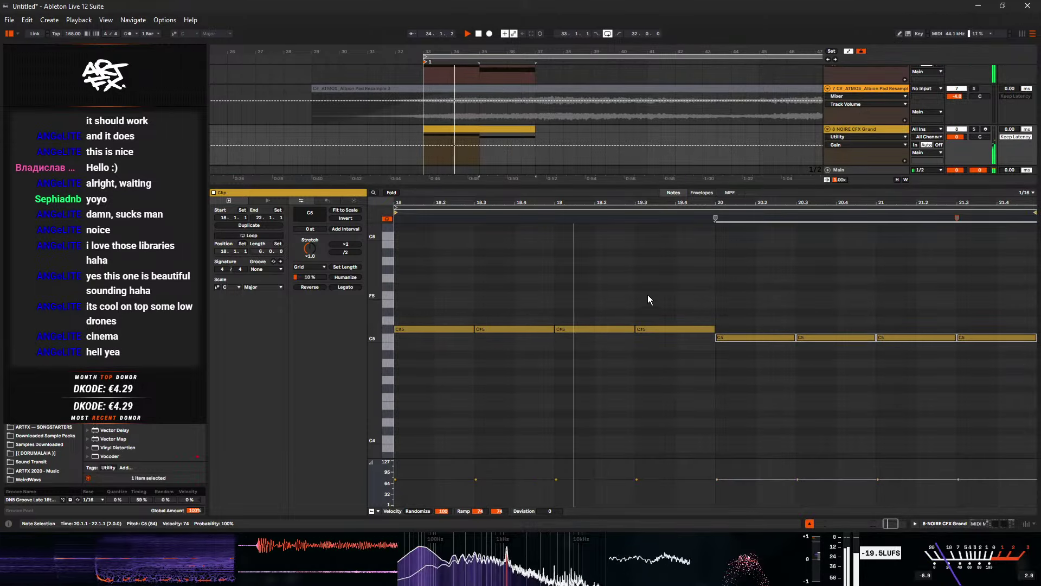
{"action": "left_click", "coordinate": [971, 524]}
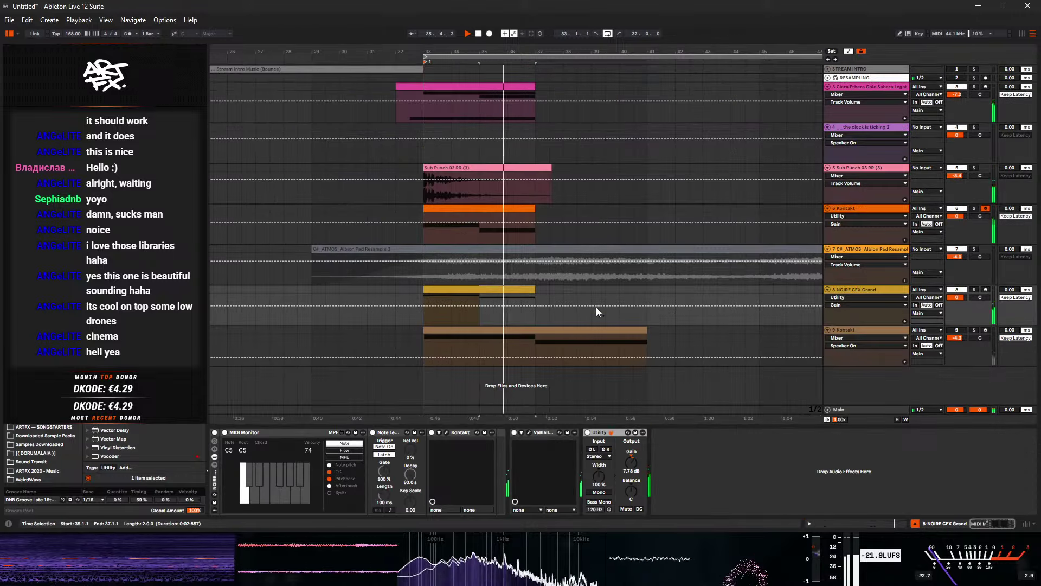
- Reduce the piano clip to a single half-bar octave of G#4 and G#5 at its start and play it
{"action": "double_click", "coordinate": [491, 290]}
{"action": "key", "text": "Delete"}
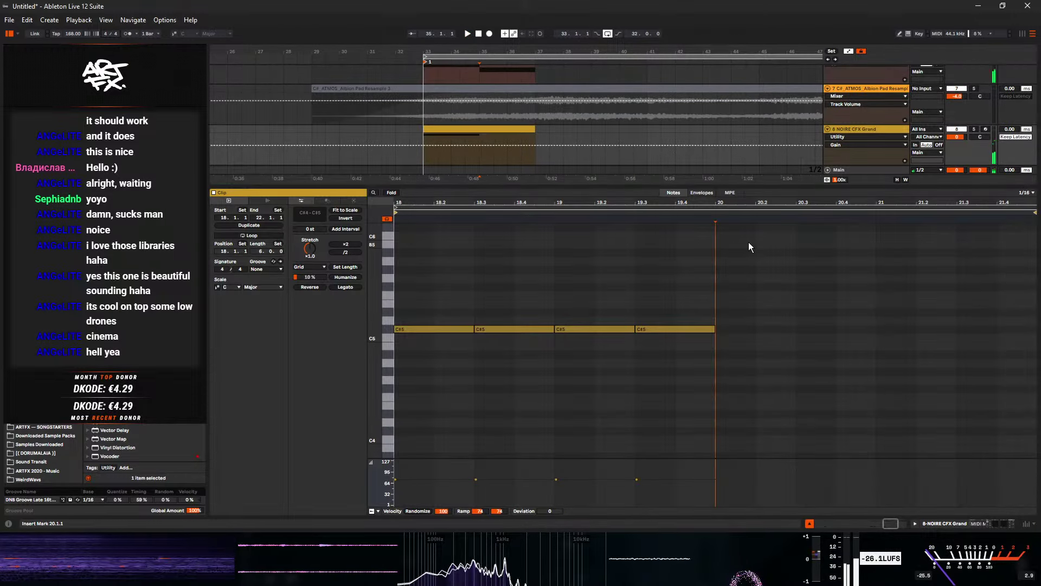
{"action": "left_click_drag", "start_coordinate": [725, 280], "coordinate": [513, 388]}
{"action": "key", "text": "Delete"}
{"action": "left_click_drag", "start_coordinate": [423, 329], "coordinate": [432, 273]}
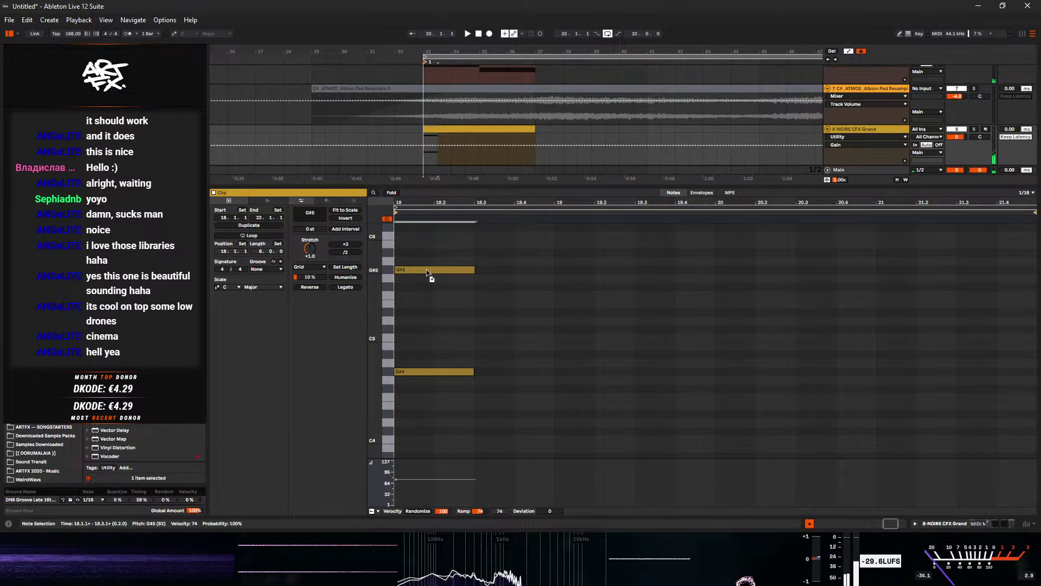
{"action": "key", "text": "space"}
{"action": "left_click", "coordinate": [964, 522]}
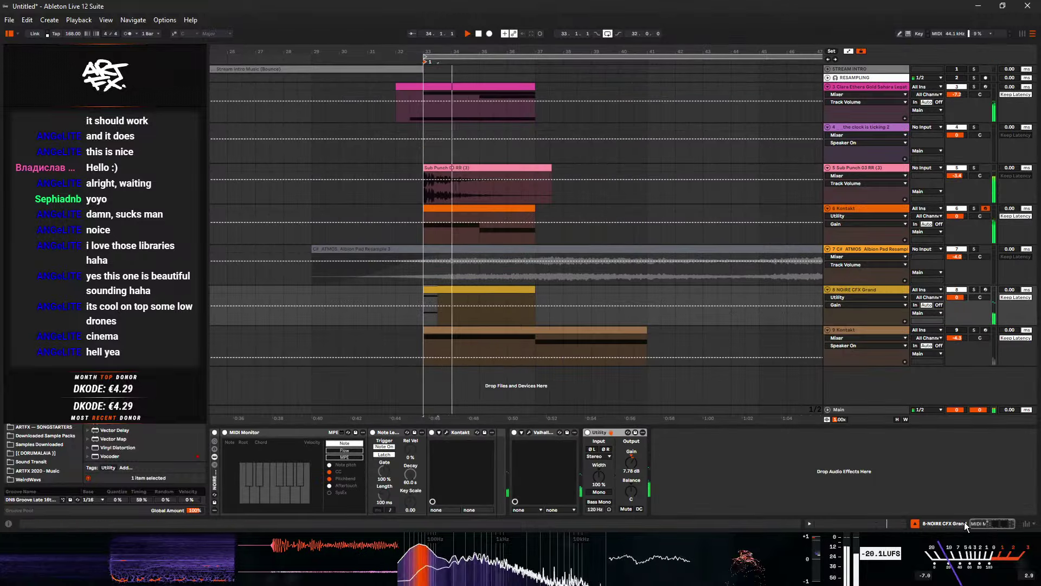
- Copy the piano octave to bars 19 and 20 of the clip, with the bar 20 pair at G4 and G5, and play it
{"action": "double_click", "coordinate": [469, 310]}
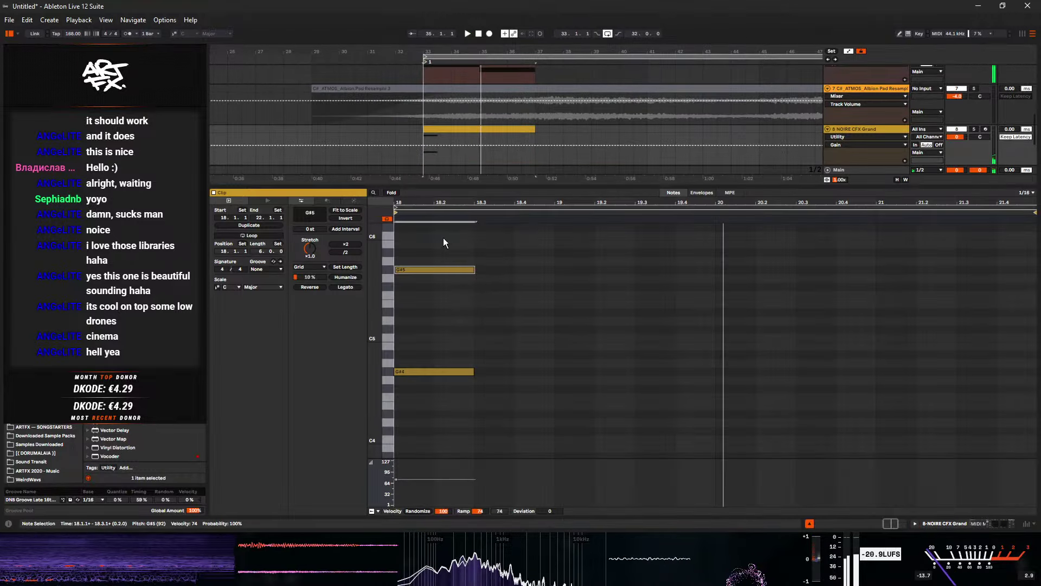
{"action": "left_click", "coordinate": [430, 372], "text": "shift"}
{"action": "left_click_drag", "start_coordinate": [431, 372], "coordinate": [755, 380]}
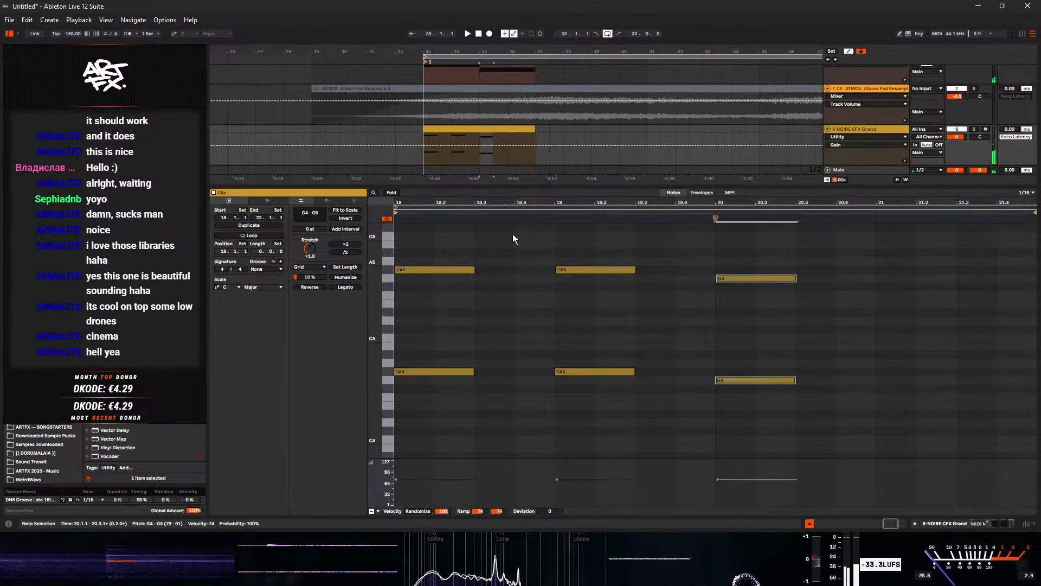
{"action": "key", "text": "space"}
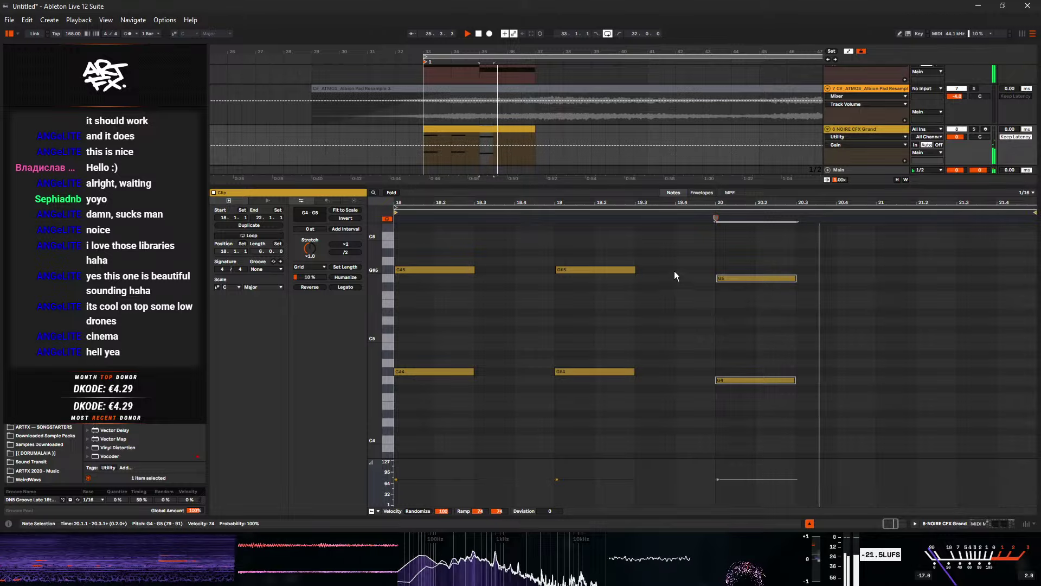
- Delete the G#4 and G#5 pair at bar 19 of the piano clip and listen to the result in the mix
{"action": "left_click_drag", "start_coordinate": [675, 271], "coordinate": [660, 393]}
{"action": "key", "text": "Delete"}
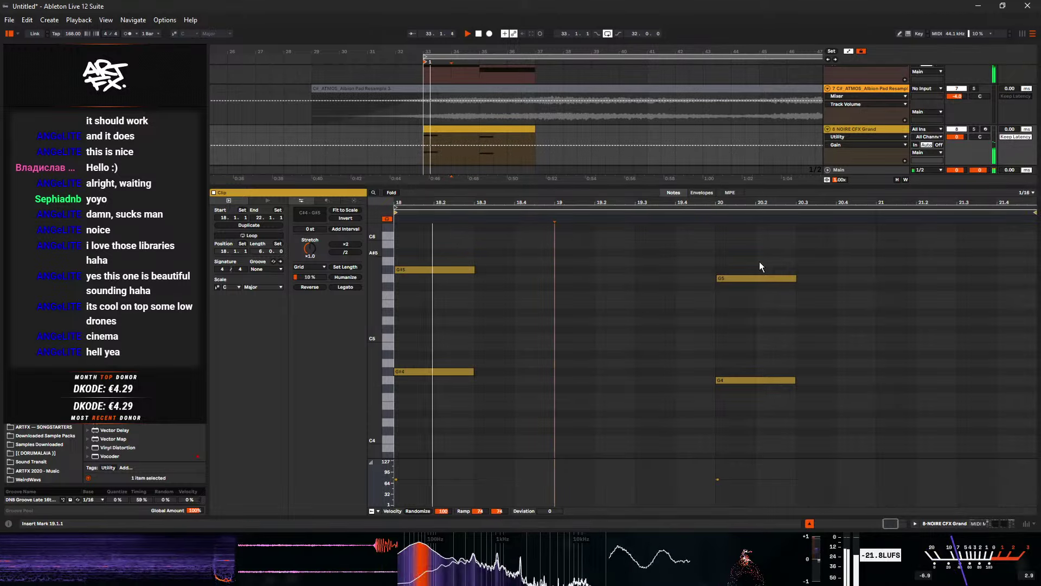
{"action": "key", "text": "shift+Tab"}
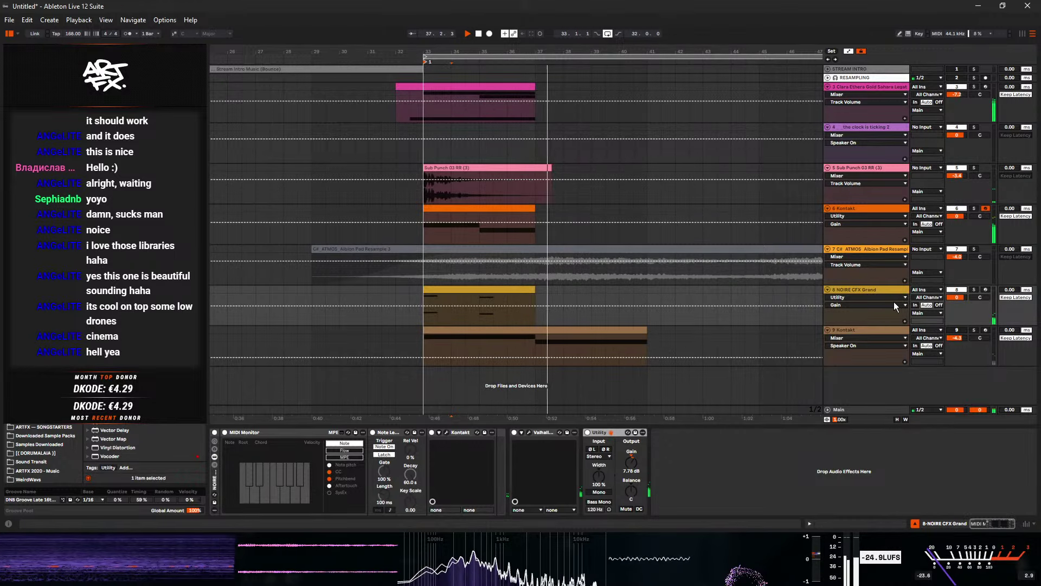
{"action": "key", "text": "space"}
- Turn off release sample playback in the Clara Ethera Gold track's Kontakt, play it in the mix, and close the plug-in window
{"action": "left_click", "coordinate": [866, 88]}
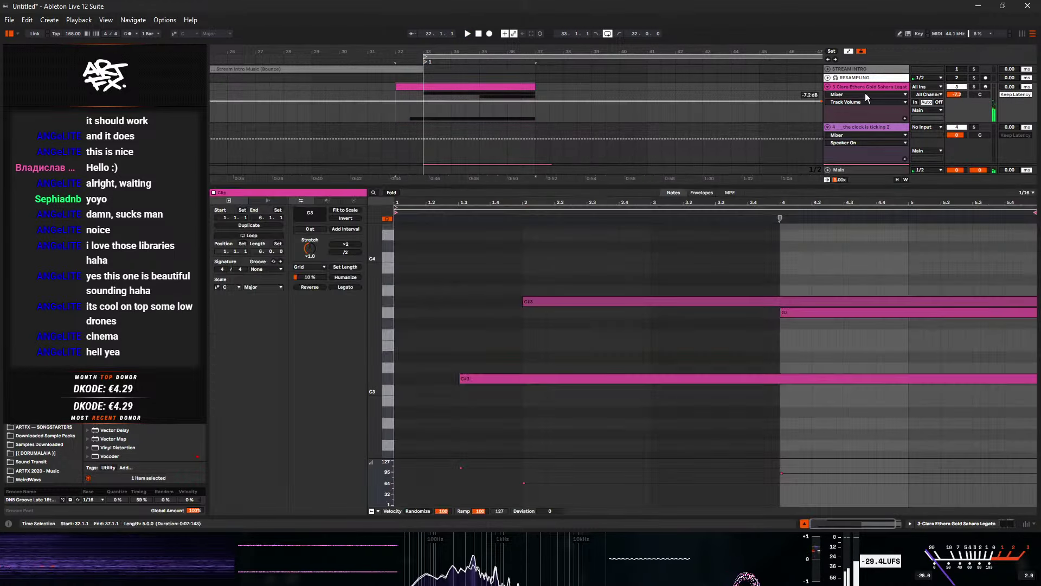
{"action": "left_click", "coordinate": [876, 97]}
{"action": "key", "text": "shift+Tab"}
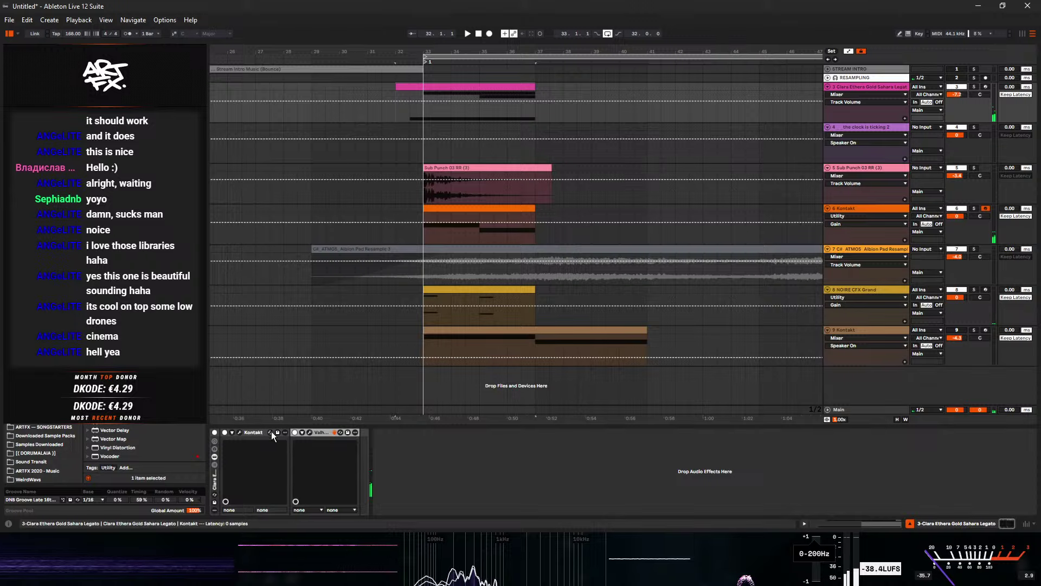
{"action": "left_click", "coordinate": [240, 433]}
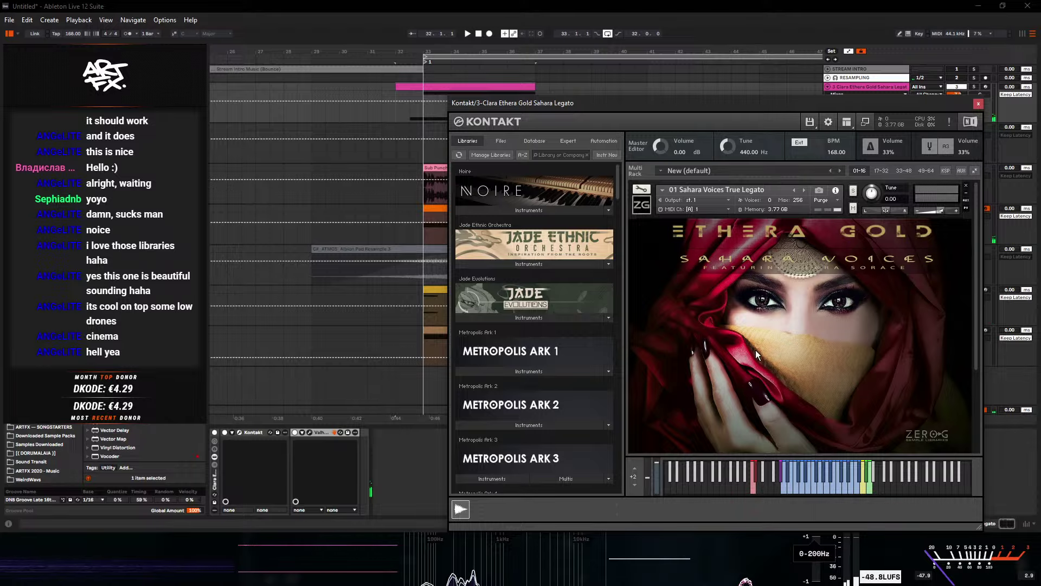
{"action": "scroll", "coordinate": [759, 350], "scroll_direction": "down", "scroll_amount": 3}
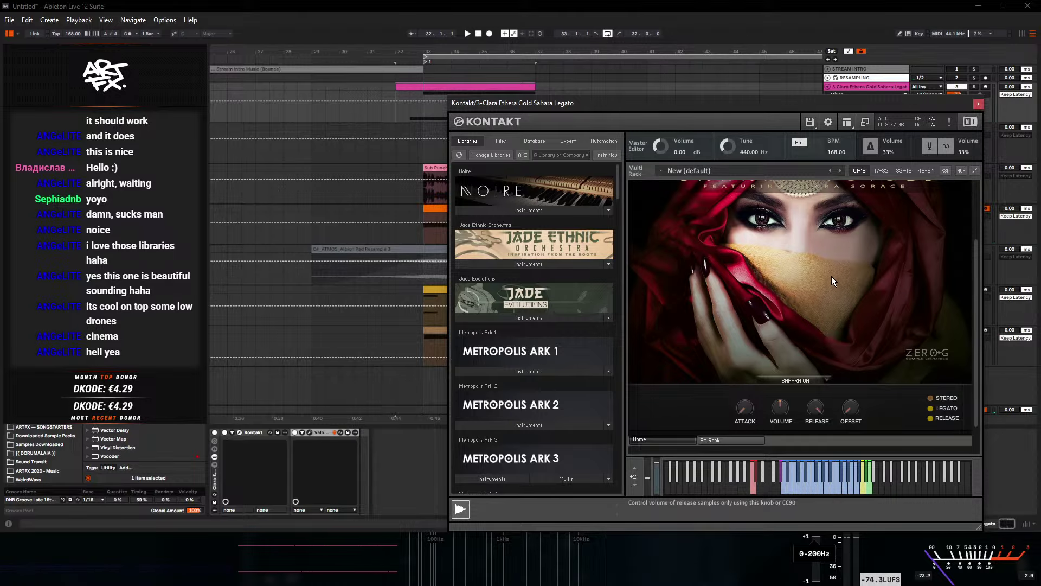
{"action": "key", "text": "space"}
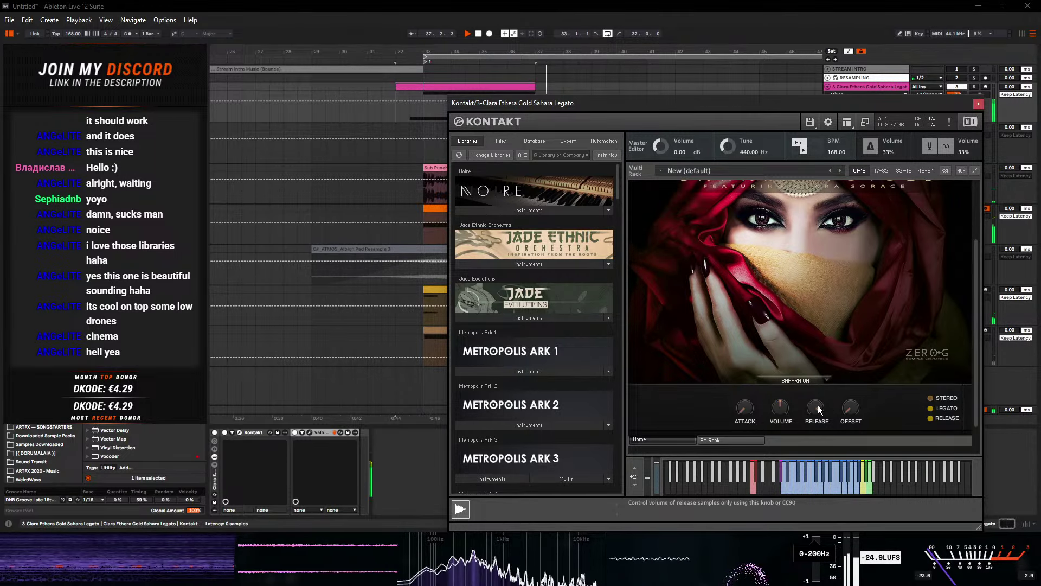
{"action": "left_click", "coordinate": [930, 418]}
{"action": "key", "text": "space"}
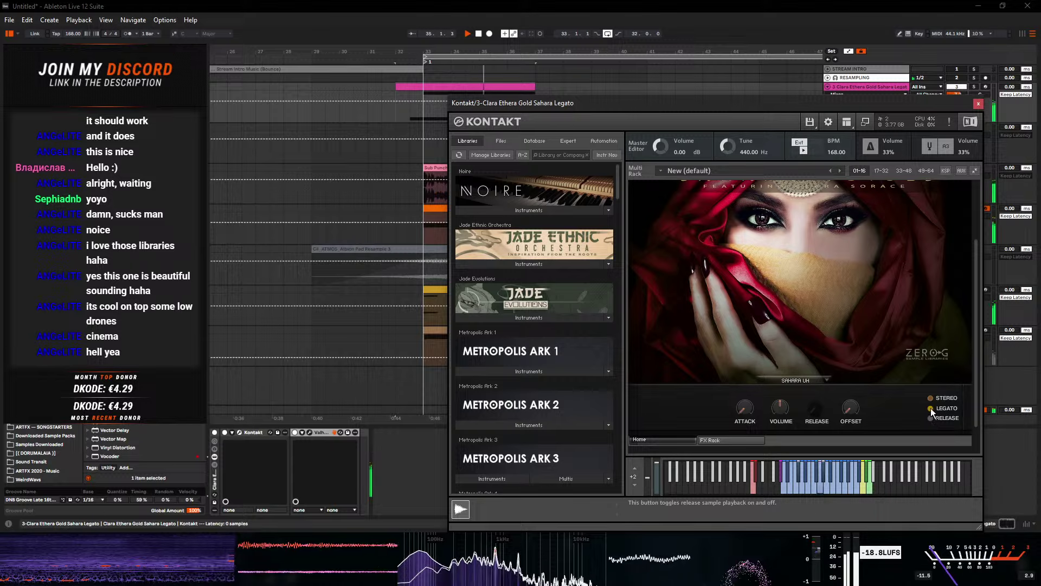
{"action": "left_click", "coordinate": [978, 104]}
- Extend the G3 note in the Clara Ethera clip to start at 3.3 and raise the track volume to -3.3 dB
{"action": "key", "text": "shift+Tab"}
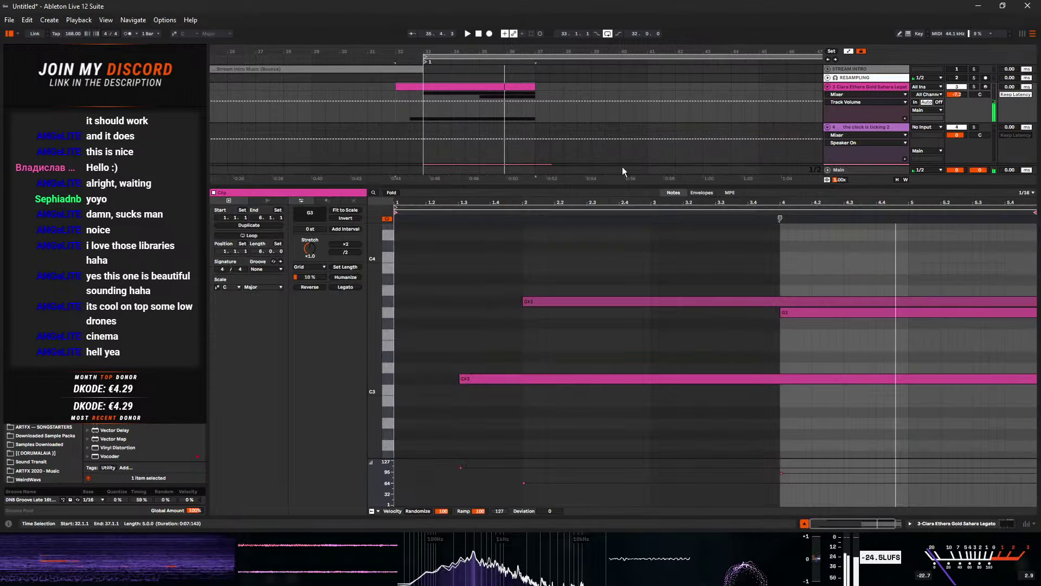
{"action": "left_click_drag", "start_coordinate": [773, 314], "coordinate": [715, 321]}
{"action": "left_click", "coordinate": [954, 524]}
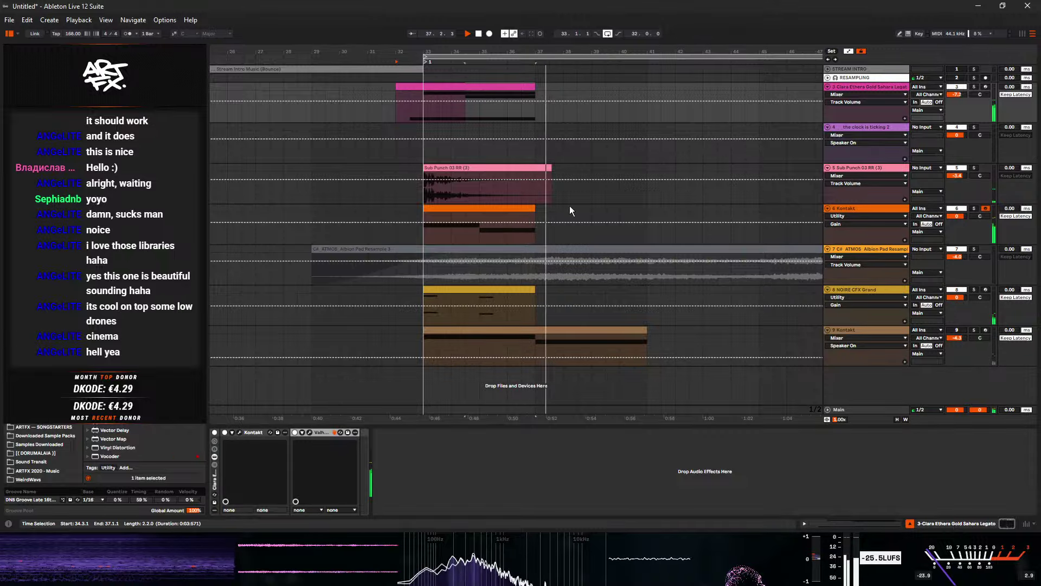
{"action": "left_click_drag", "start_coordinate": [958, 95], "coordinate": [957, 84]}
{"action": "key", "text": "space"}
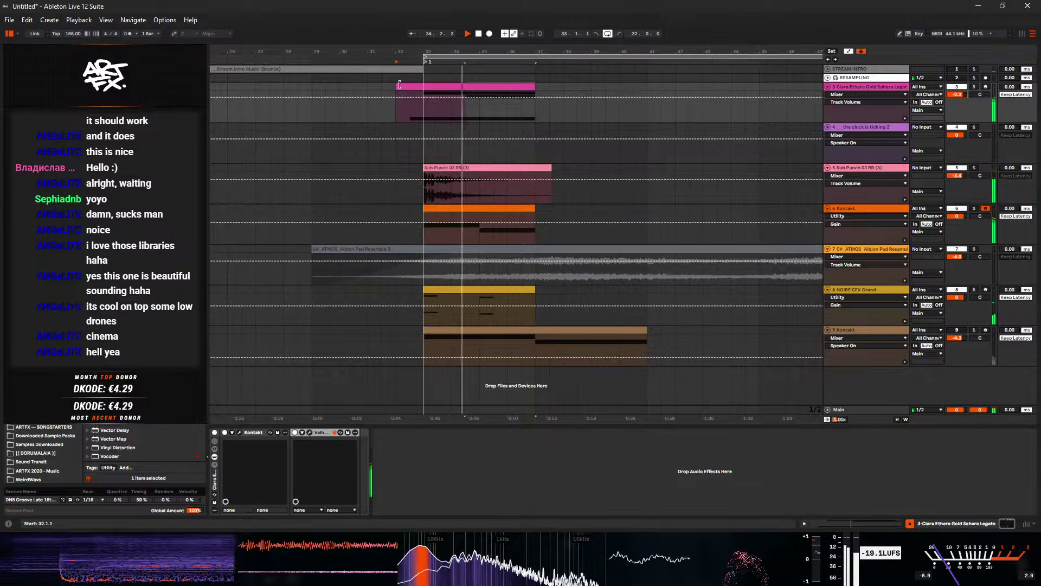
- Try the vocal clip with its C#3 note deactivated during playback, and reactivate the note
{"action": "double_click", "coordinate": [420, 106]}
{"action": "key", "text": "space"}
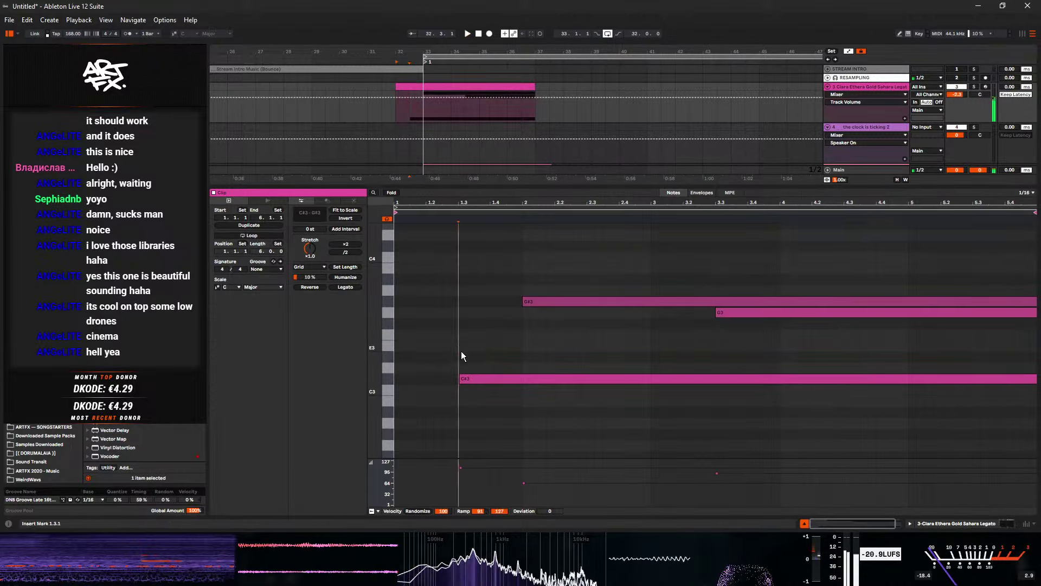
{"action": "left_click", "coordinate": [480, 378]}
{"action": "key", "text": "0"}
{"action": "key", "text": "space"}
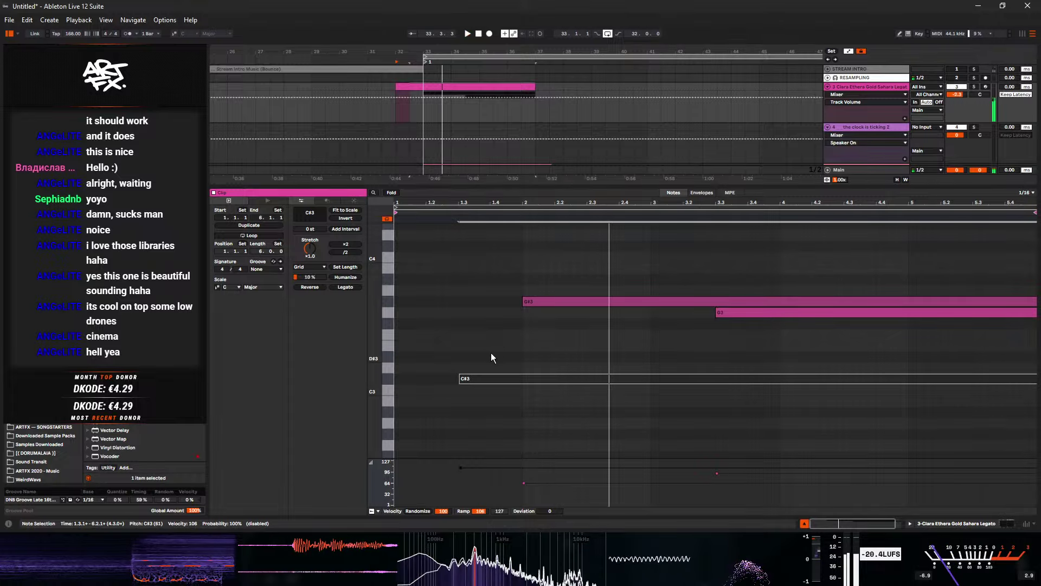
{"action": "key", "text": "space"}
{"action": "key", "text": "0"}
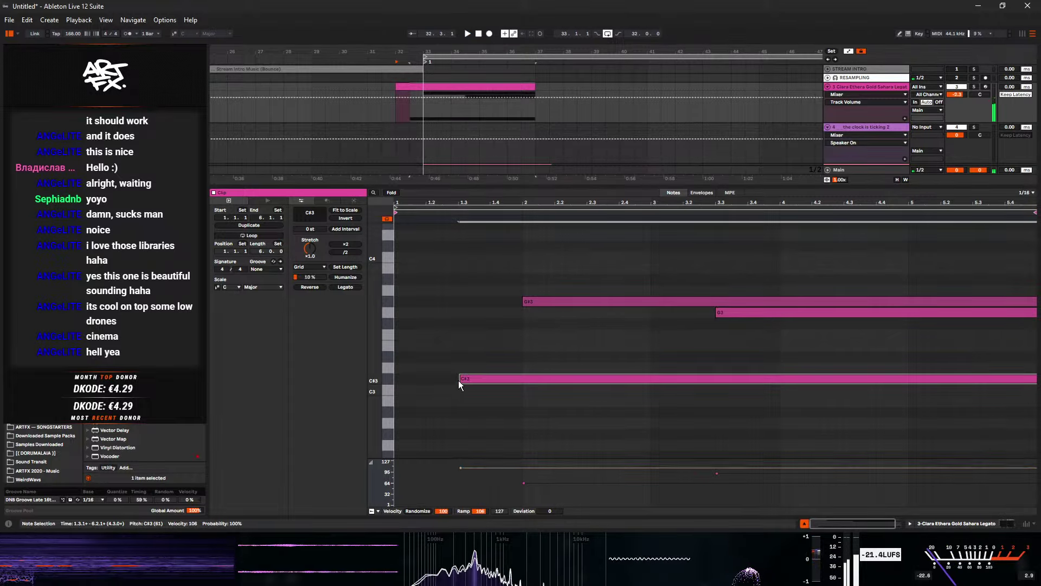
- Trim the start of the vocal clip's C#3 note to 1.4 and play it in the mix
{"action": "left_click_drag", "start_coordinate": [461, 378], "coordinate": [492, 380]}
{"action": "key", "text": "space"}
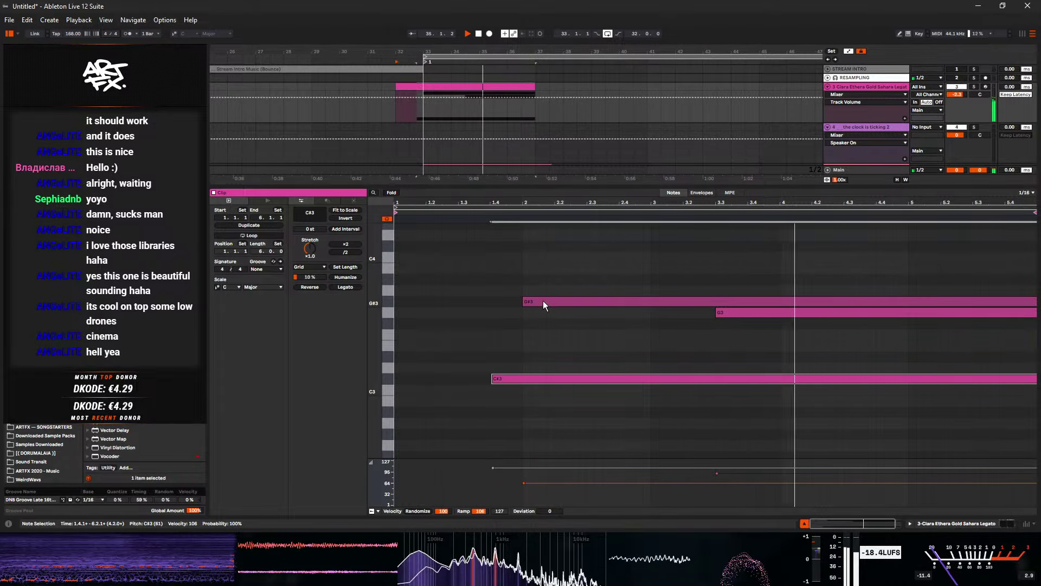
{"action": "left_click", "coordinate": [960, 523]}
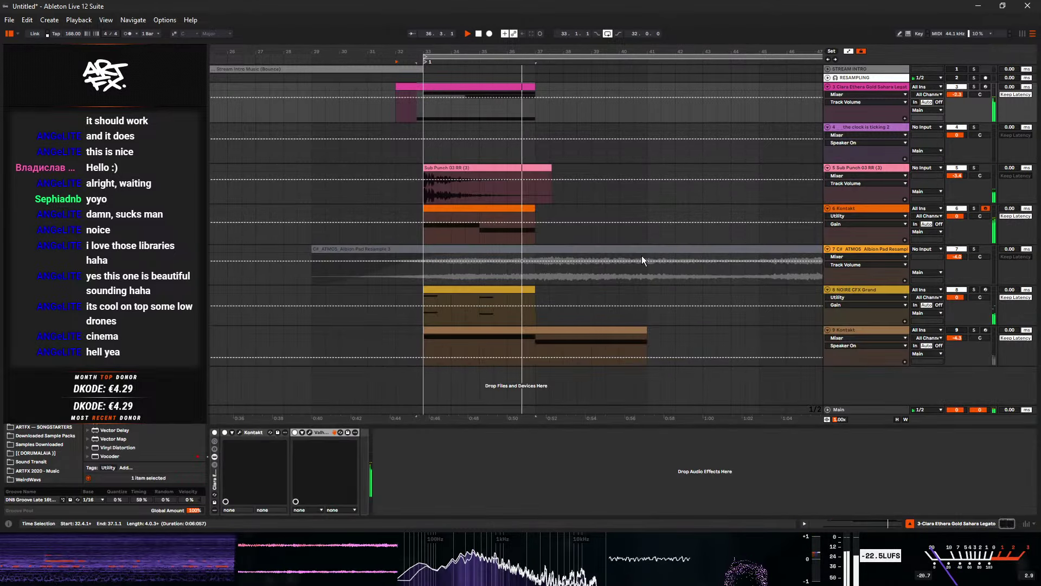
{"action": "key", "text": "space"}
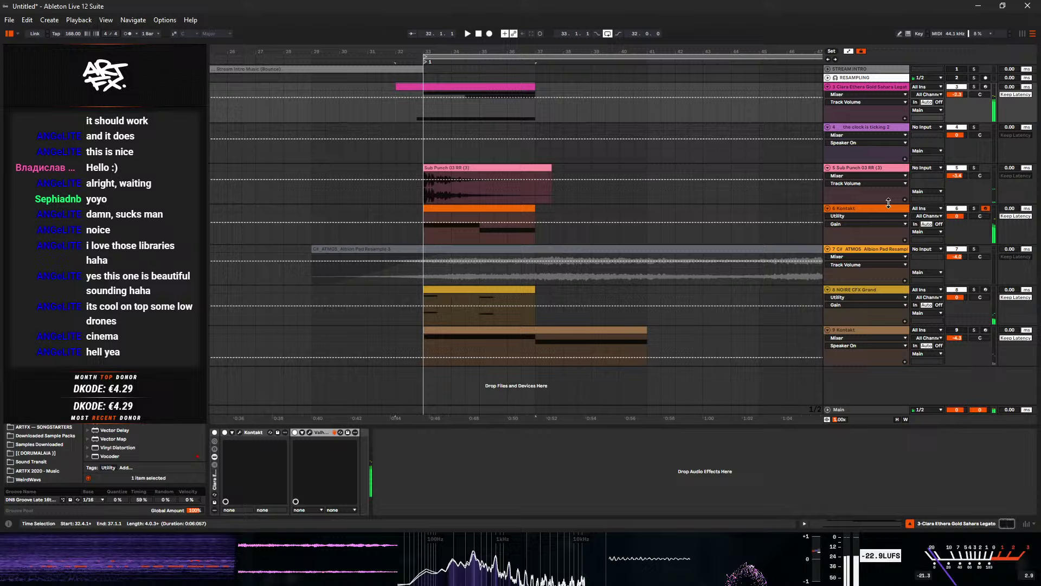
- Insert a new MIDI track at the end of the track list
{"action": "right_click", "coordinate": [878, 378]}
{"action": "left_click", "coordinate": [909, 394]}
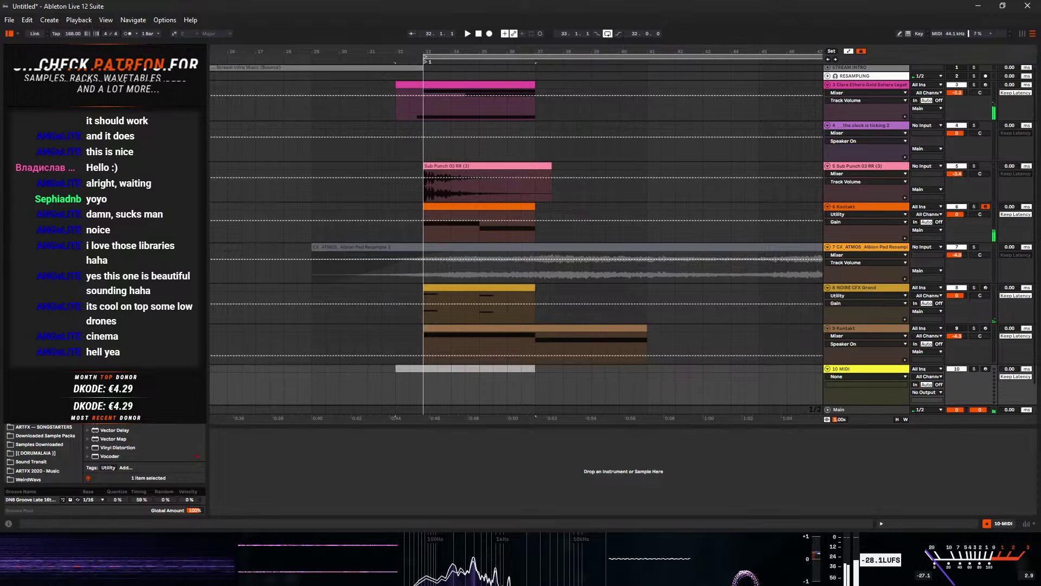
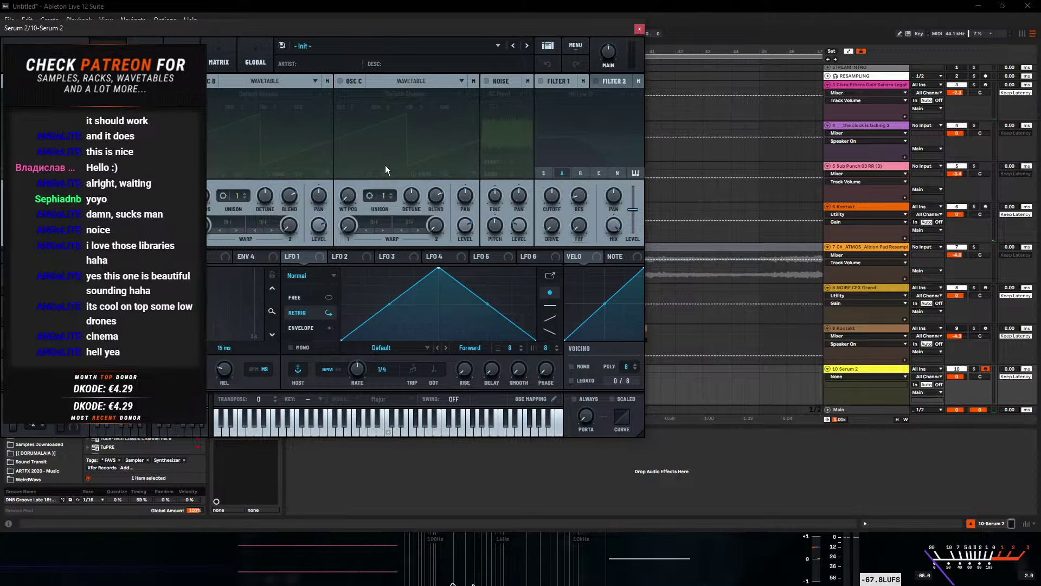
- Create a four-bar MIDI clip at bar 33 on the Serum 2 track, fill it with one sustained C#3 note, and loop its range
{"action": "left_click_drag", "start_coordinate": [347, 35], "coordinate": [556, 248]}
{"action": "left_click", "coordinate": [848, 240]}
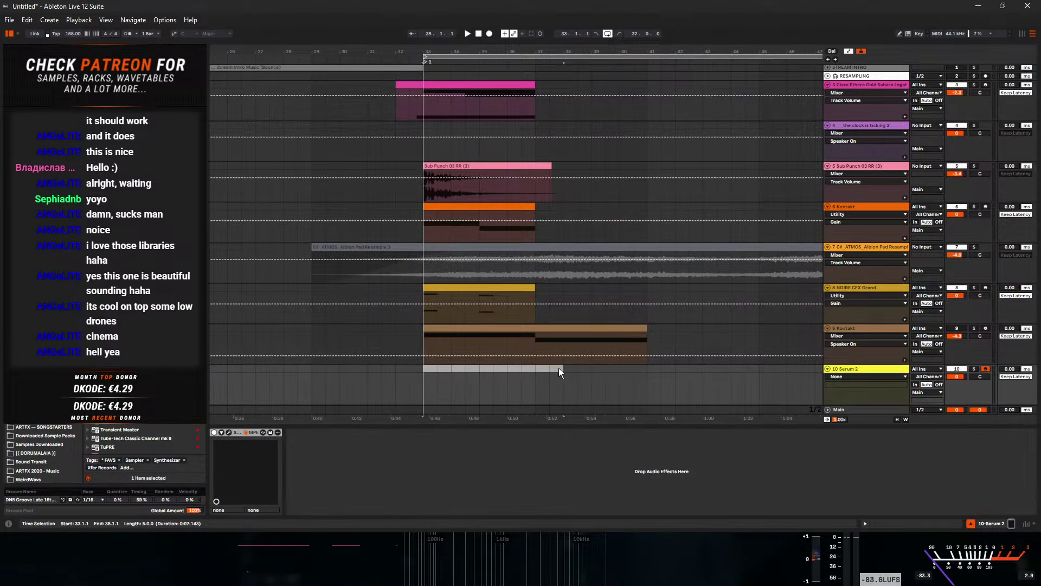
{"action": "double_click", "coordinate": [534, 366]}
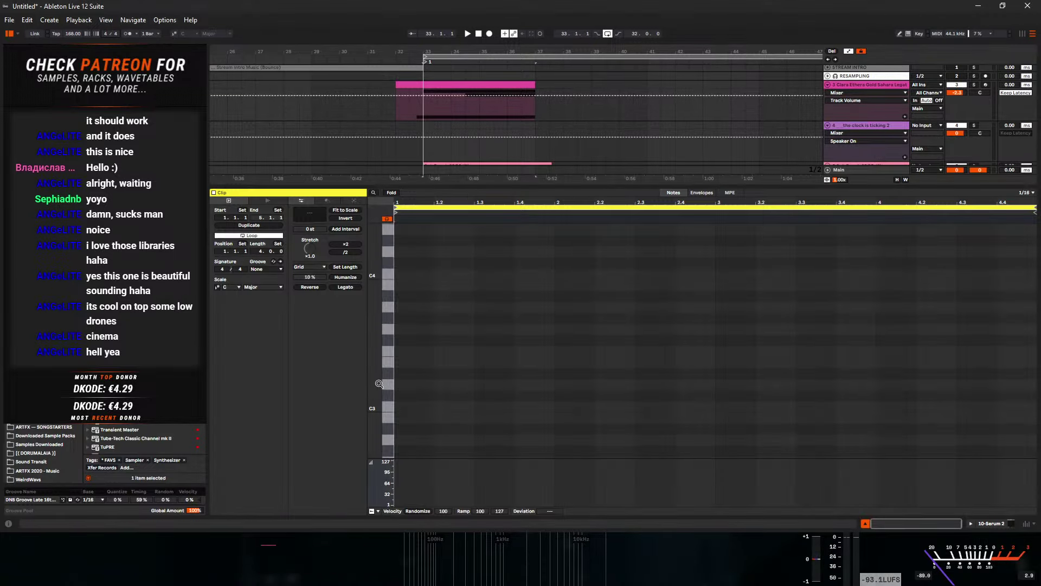
{"action": "left_click", "coordinate": [390, 397]}
{"action": "left_click_drag", "start_coordinate": [395, 396], "coordinate": [1035, 395]}
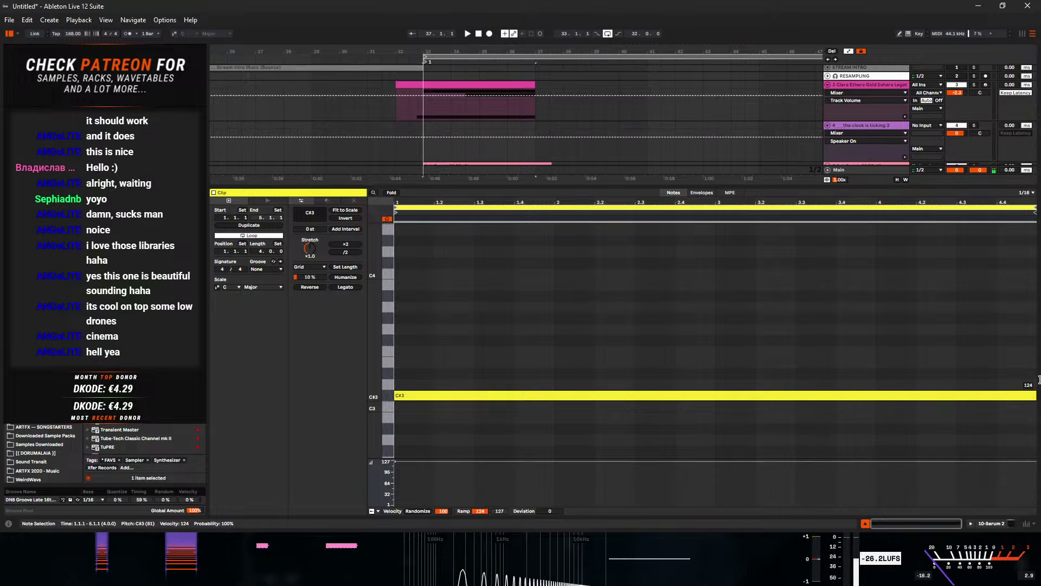
{"action": "left_click", "coordinate": [1005, 523]}
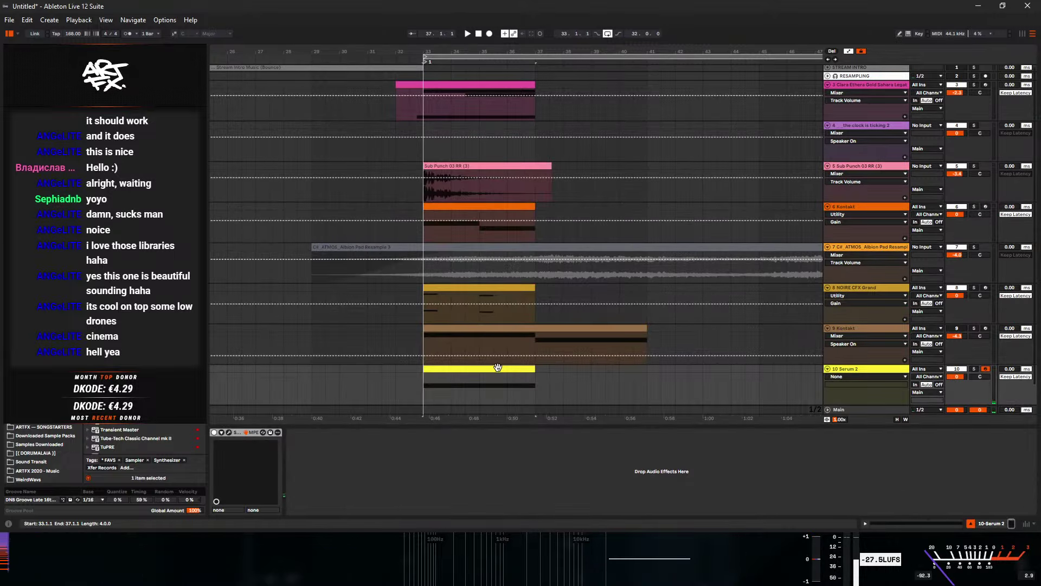
{"action": "key", "text": "ctrl+l"}
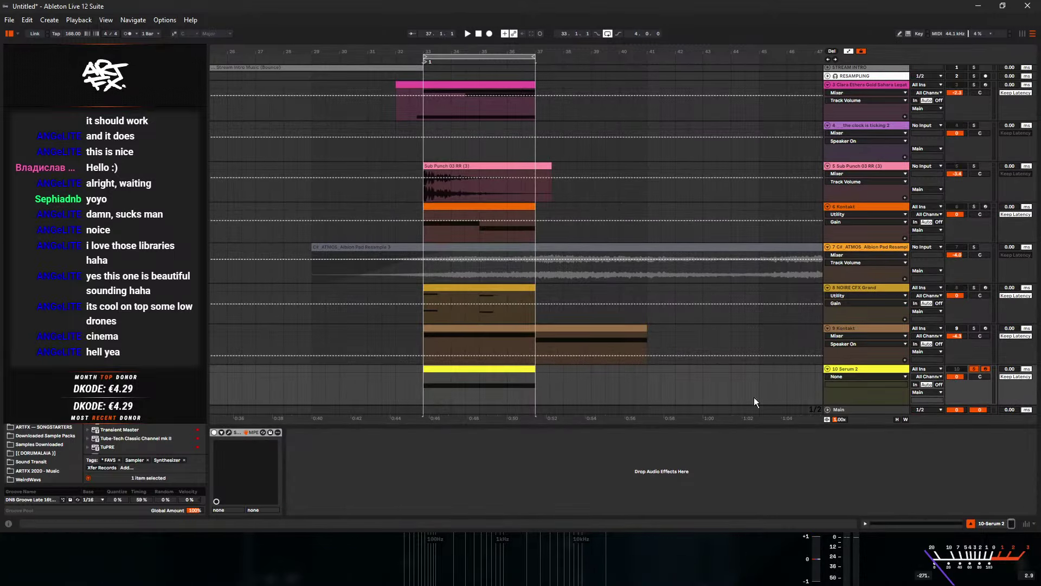
- Enable Serum 2's arpeggiator with an Up pattern at a 1/8 rate and audition it
{"action": "left_click", "coordinate": [228, 432]}
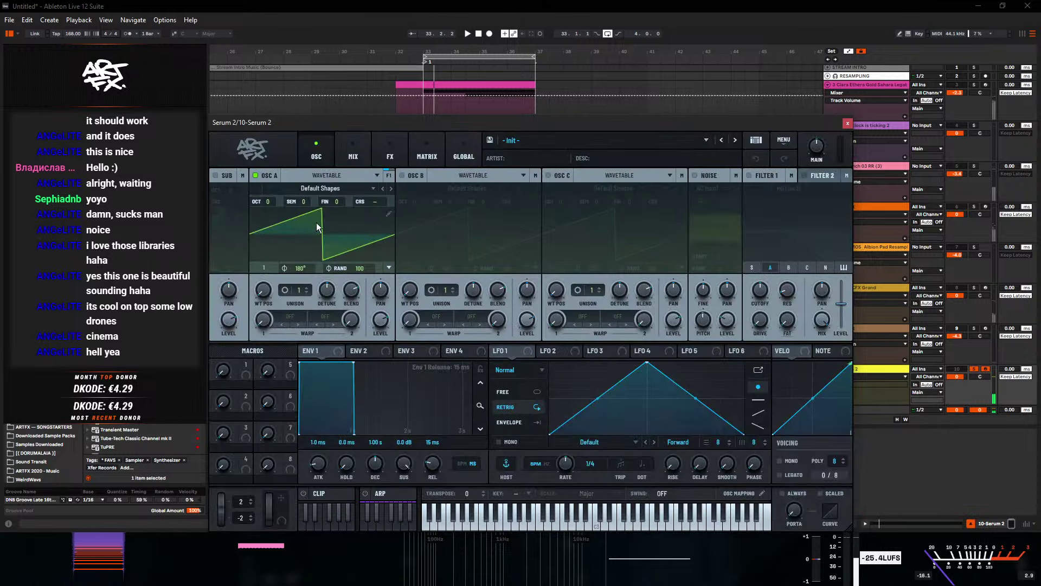
{"action": "left_click", "coordinate": [379, 495]}
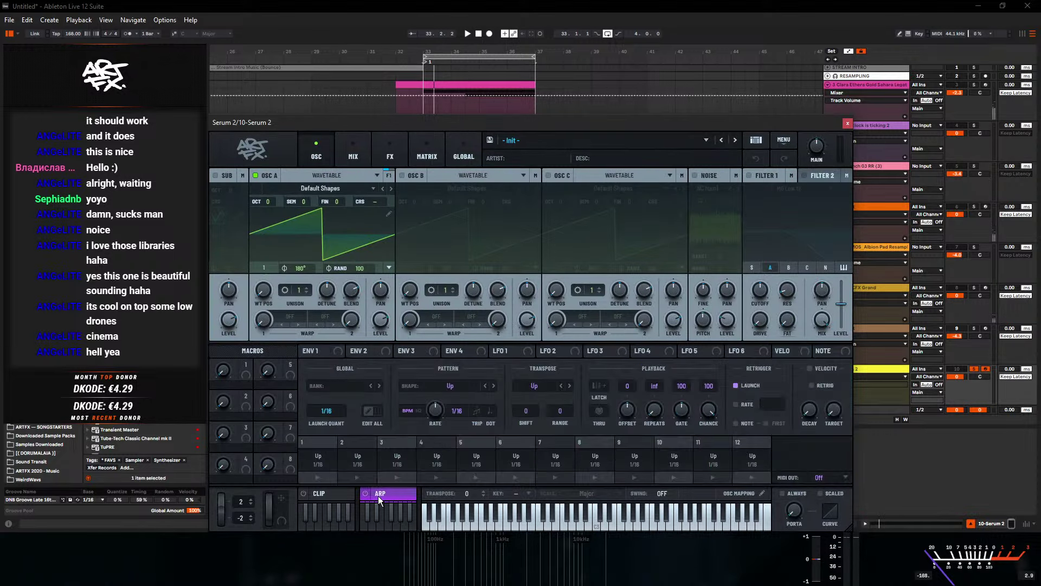
{"action": "left_click", "coordinate": [436, 413]}
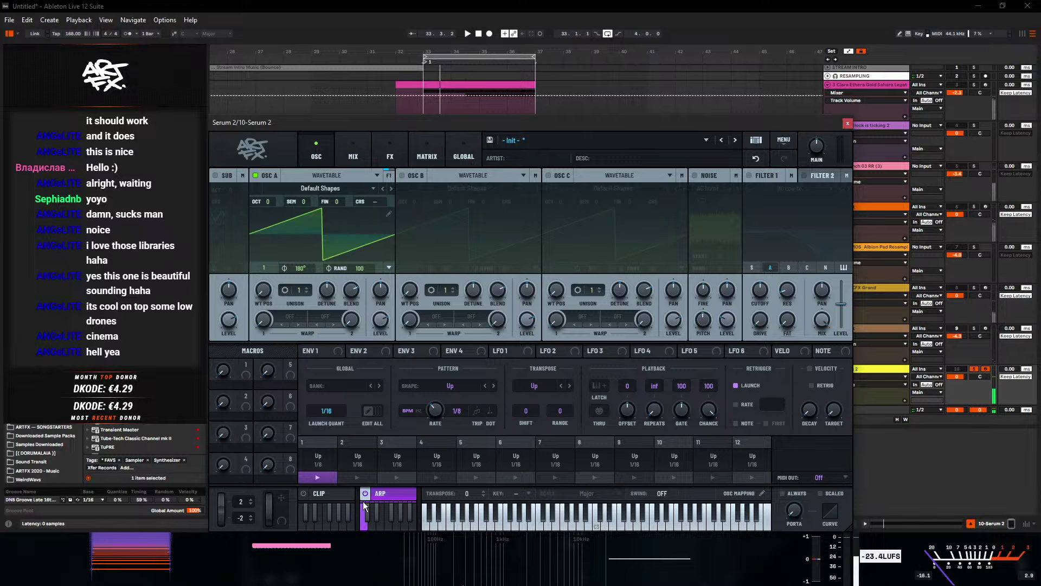
{"action": "key", "text": "space"}
{"action": "key", "text": "space"}
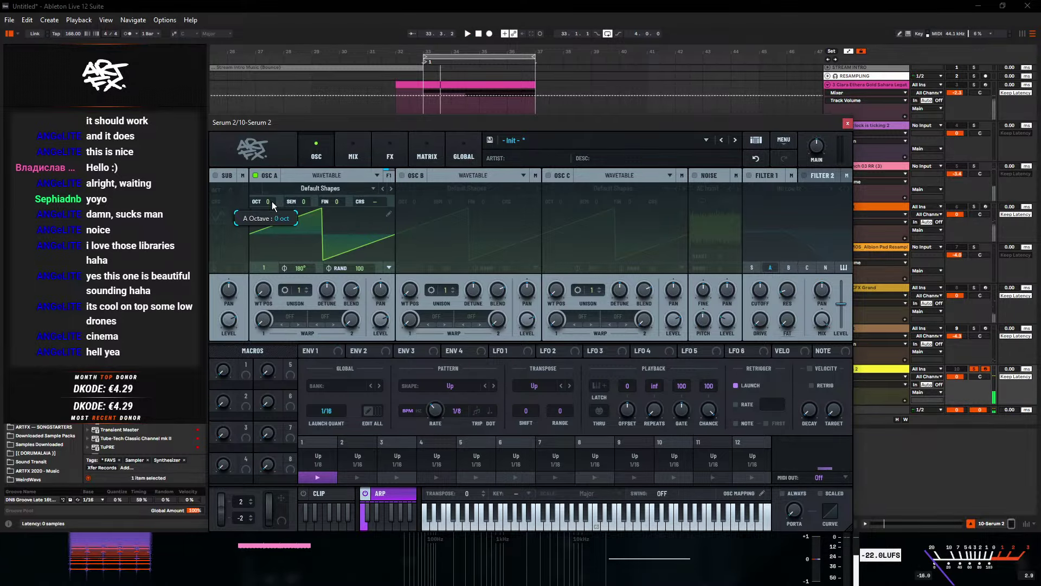
- During playback, set oscillator A to octave -2 with 5 unison voices and a detune of 0.14
{"action": "key", "text": "space"}
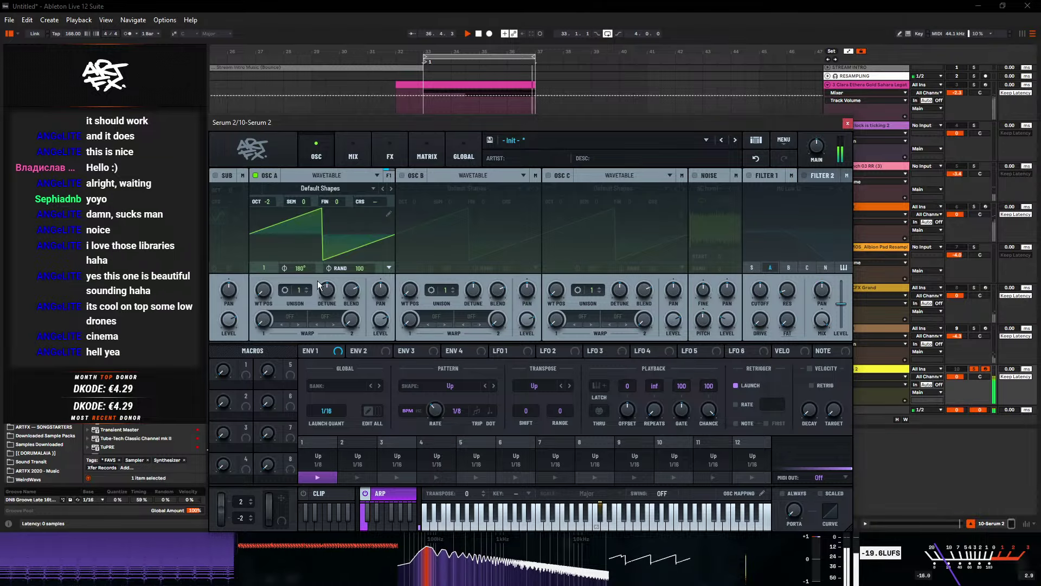
{"action": "left_click_drag", "start_coordinate": [299, 289], "coordinate": [307, 272]}
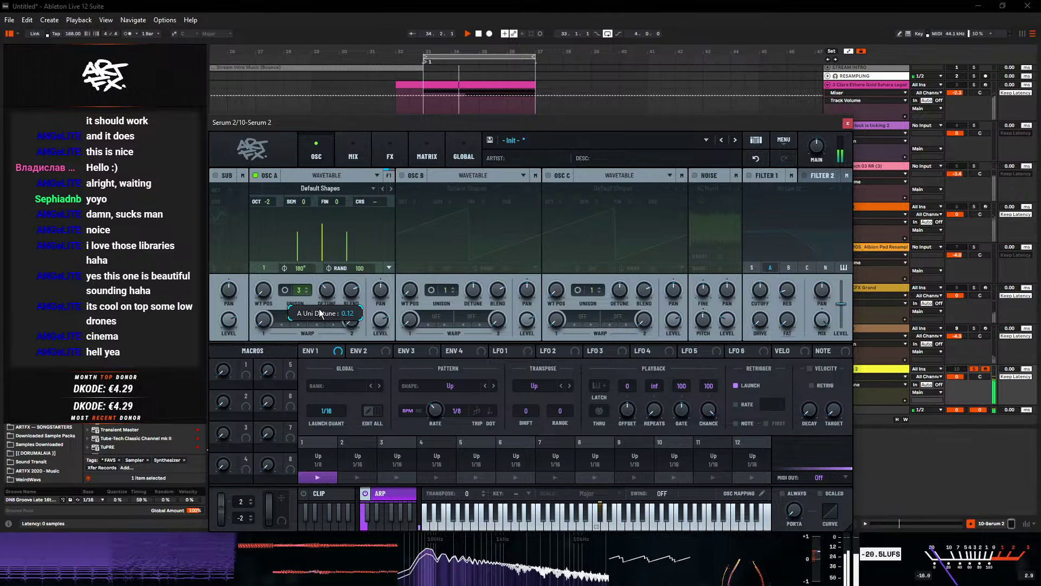
{"action": "scroll", "coordinate": [320, 313], "scroll_direction": "up", "scroll_amount": 2}
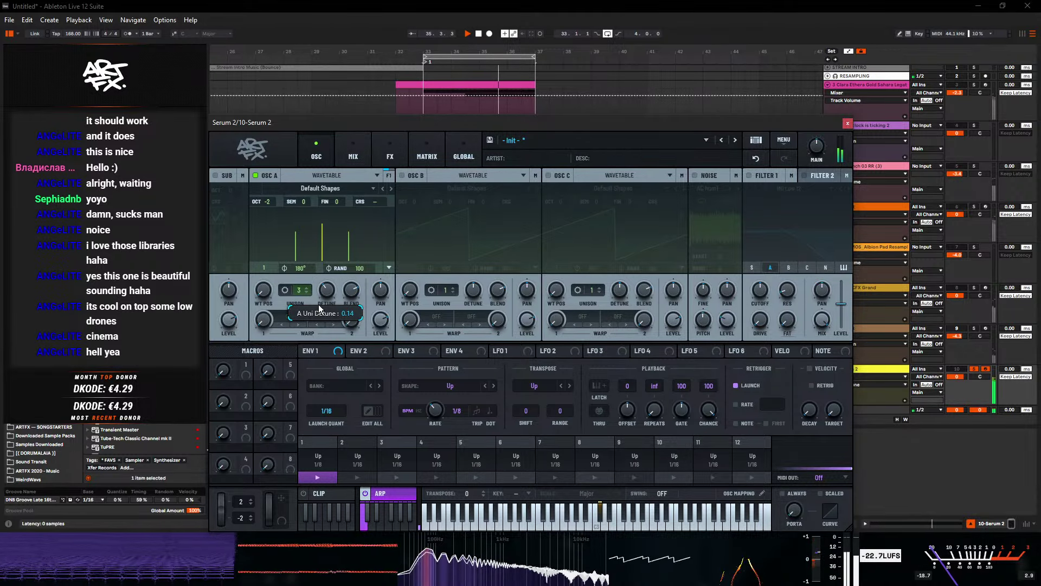
{"action": "left_click_drag", "start_coordinate": [300, 290], "coordinate": [308, 275]}
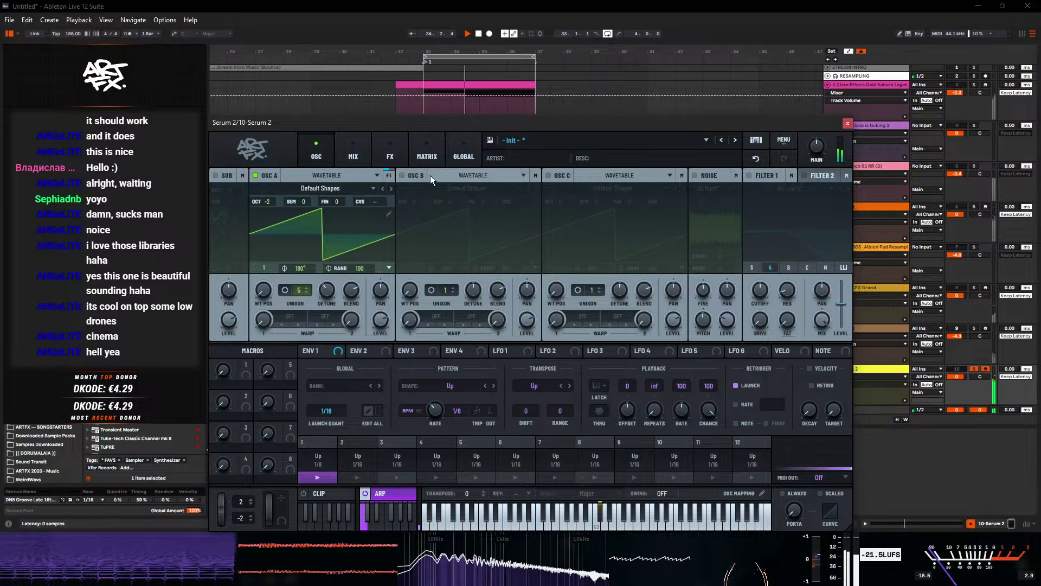
- Enable oscillator B at octave -3 and route both oscillators through filter 1 (MG Low 12) with a lowered cutoff
{"action": "left_click", "coordinate": [402, 175]}
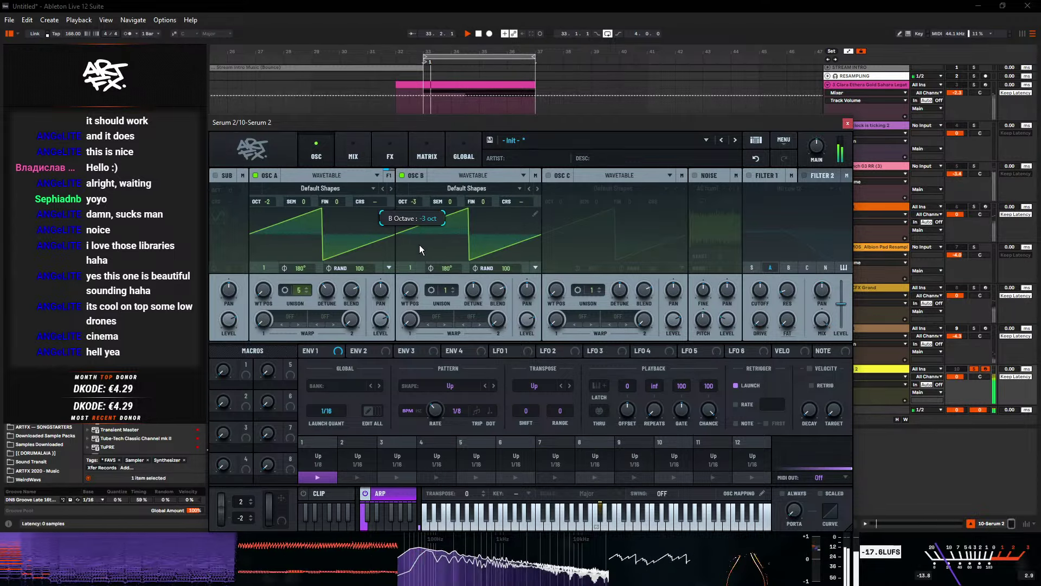
{"action": "left_click", "coordinate": [754, 174]}
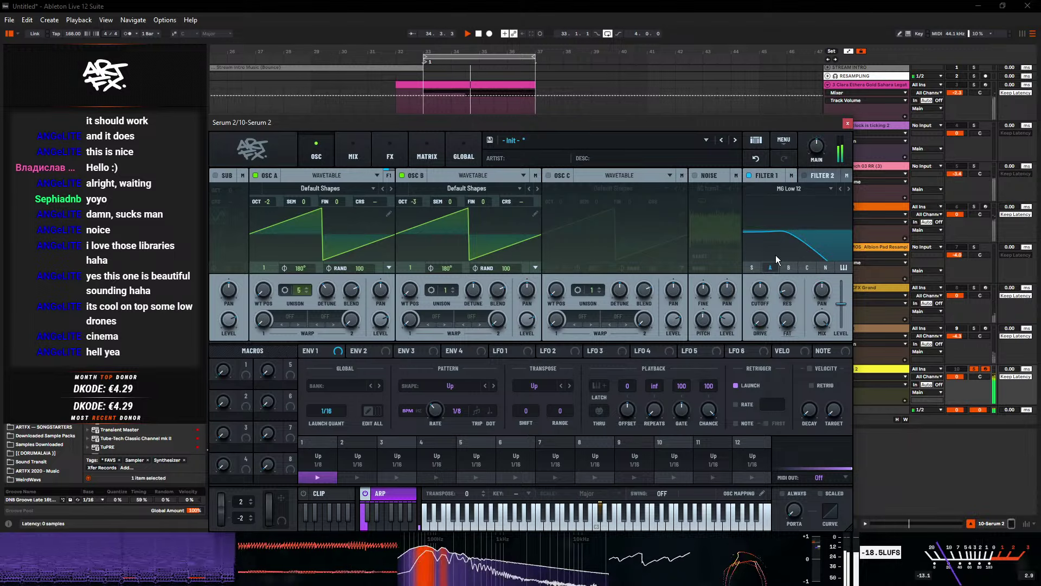
{"action": "left_click", "coordinate": [793, 269]}
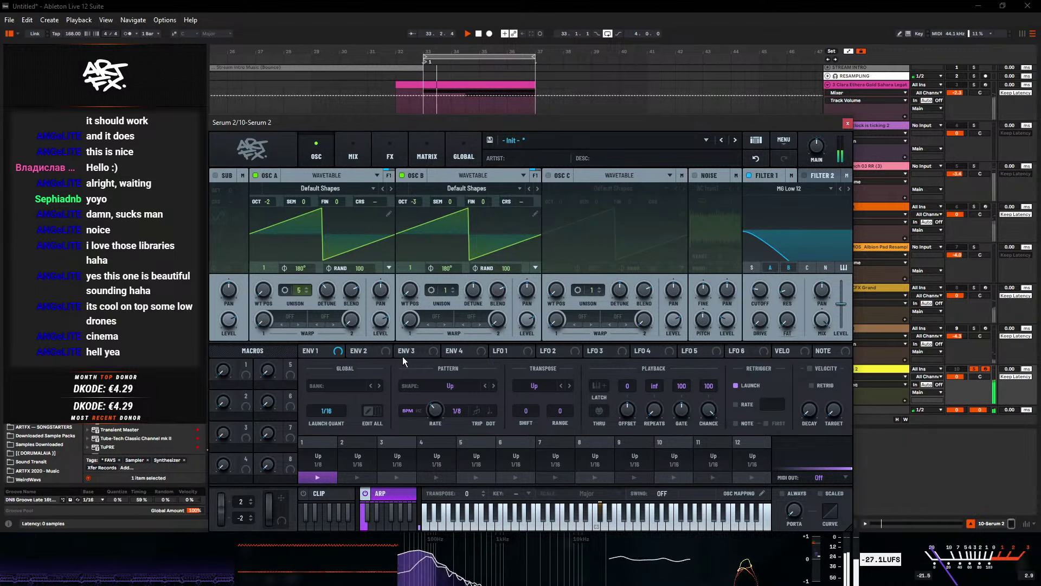
- Shape envelope 2 with zero sustain and a 305 ms decay, and assign it to filter 1's cutoff
{"action": "left_click", "coordinate": [314, 350]}
{"action": "left_click", "coordinate": [363, 352]}
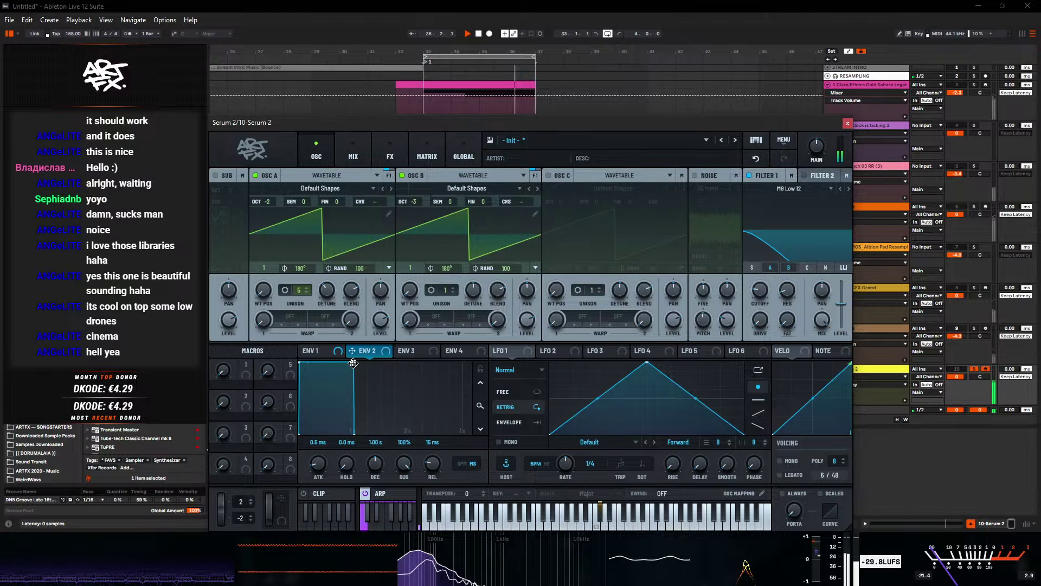
{"action": "left_click_drag", "start_coordinate": [353, 362], "coordinate": [348, 454]}
{"action": "left_click_drag", "start_coordinate": [360, 351], "coordinate": [754, 293]}
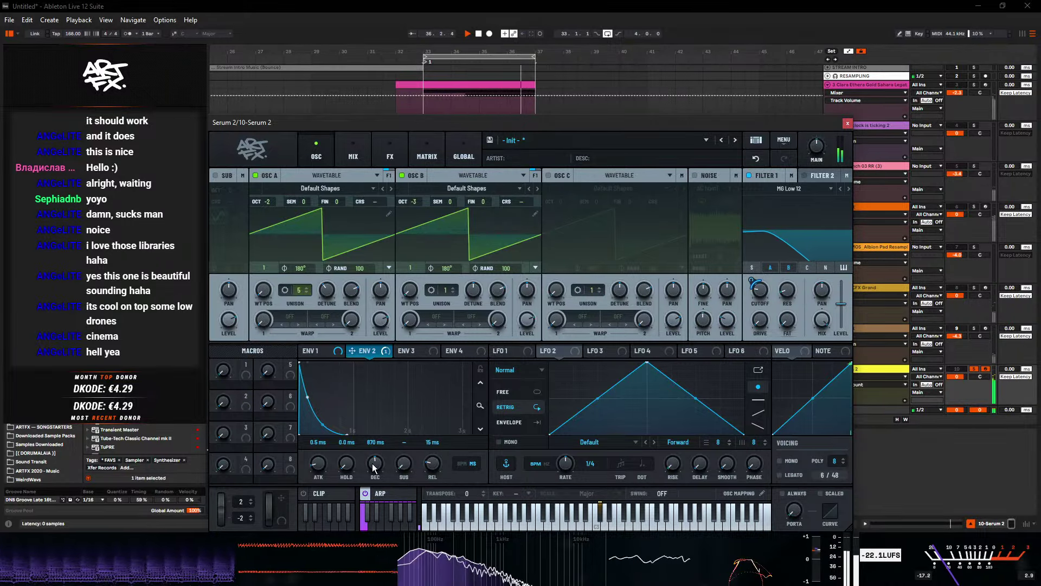
{"action": "left_click_drag", "start_coordinate": [375, 464], "coordinate": [374, 477]}
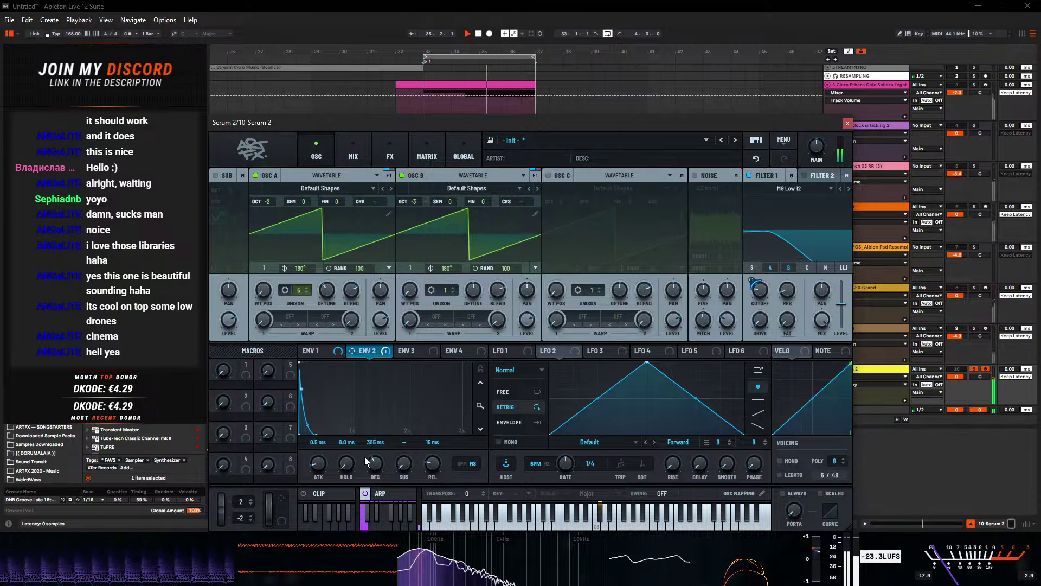
- Shape envelope 1 with a 558 ms decay, -22.6 dB sustain and 115 ms release
{"action": "left_click", "coordinate": [325, 354]}
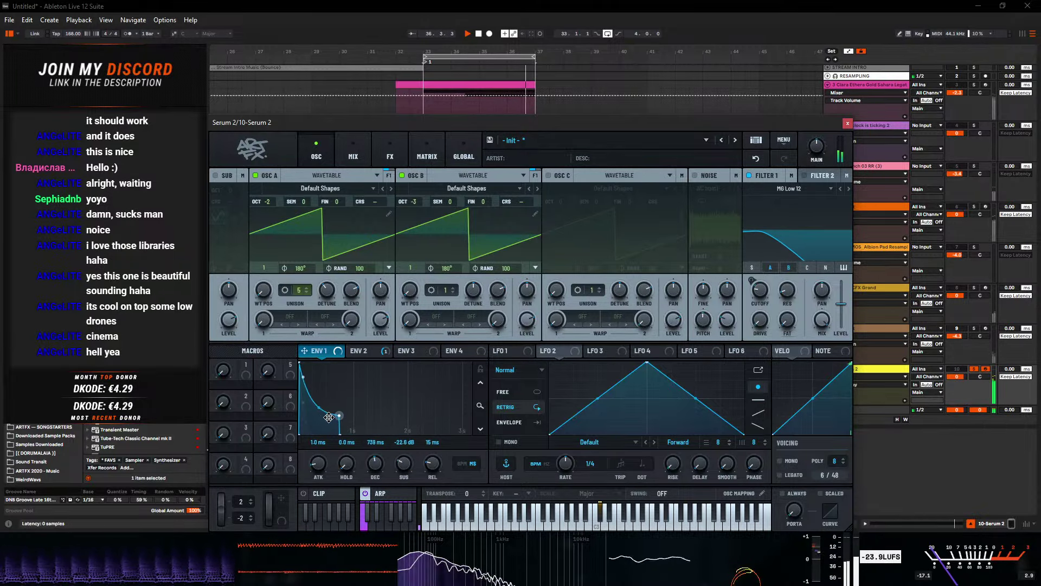
{"action": "left_click_drag", "start_coordinate": [319, 419], "coordinate": [316, 418]}
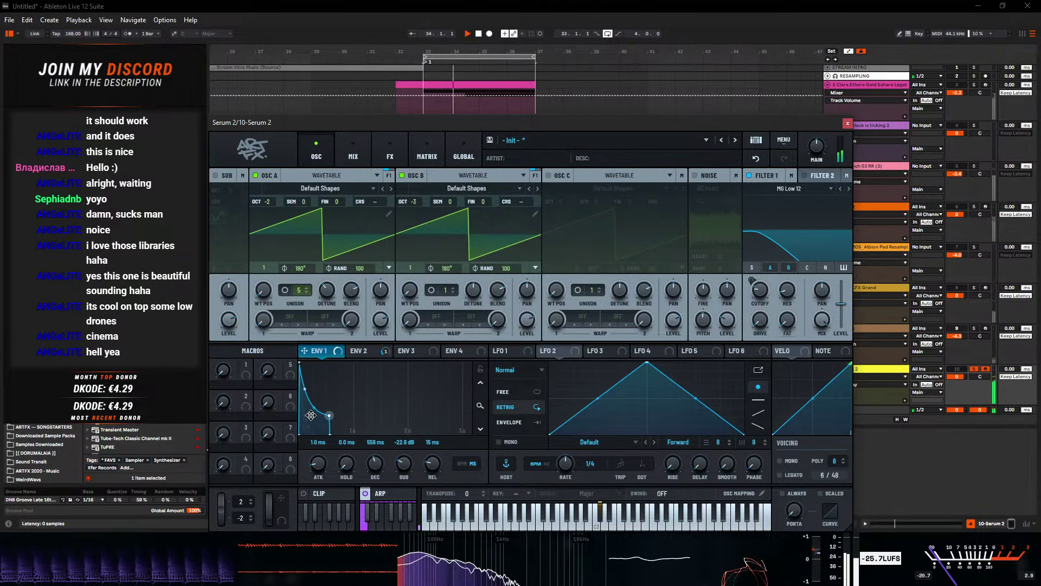
{"action": "left_click_drag", "start_coordinate": [432, 461], "coordinate": [431, 447]}
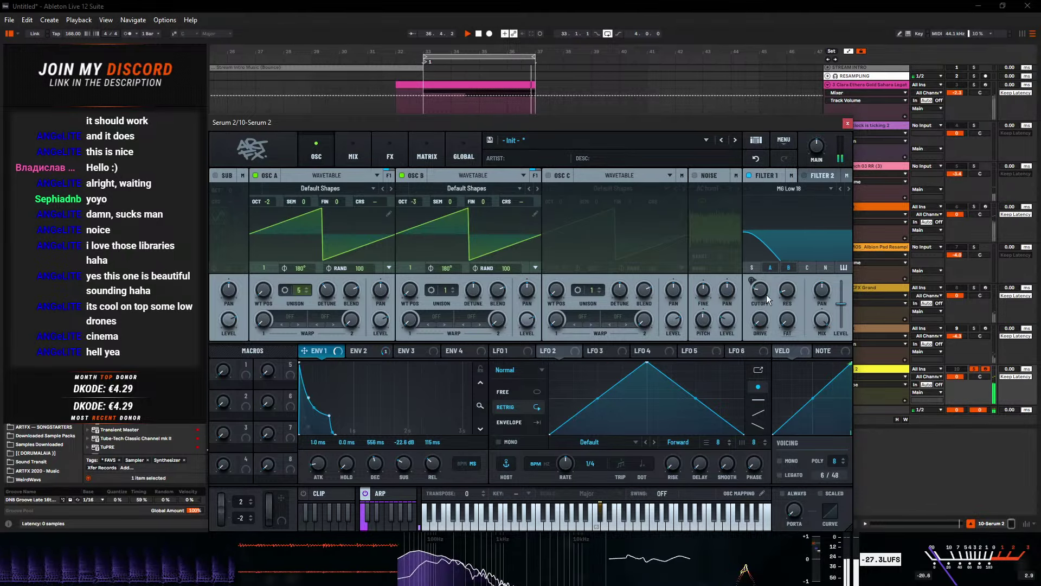
- Refine the pluck by adjusting the MG Low 18 filter's cutoff and envelope 1's sustain point, and setting envelope 2's decay to 570 ms
{"action": "left_click_drag", "start_coordinate": [768, 299], "coordinate": [755, 305]}
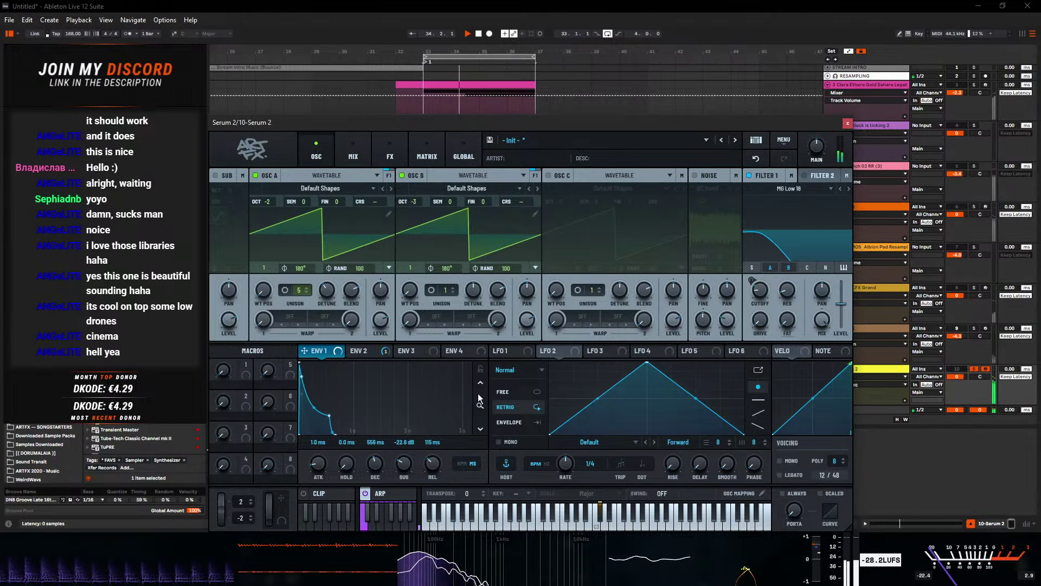
{"action": "mouse_move", "coordinate": [329, 415]}
{"action": "left_mouse_down"}
{"action": "mouse_move", "coordinate": [354, 422]}
{"action": "mouse_move", "coordinate": [336, 422]}
{"action": "left_mouse_up"}
{"action": "left_click", "coordinate": [360, 352]}
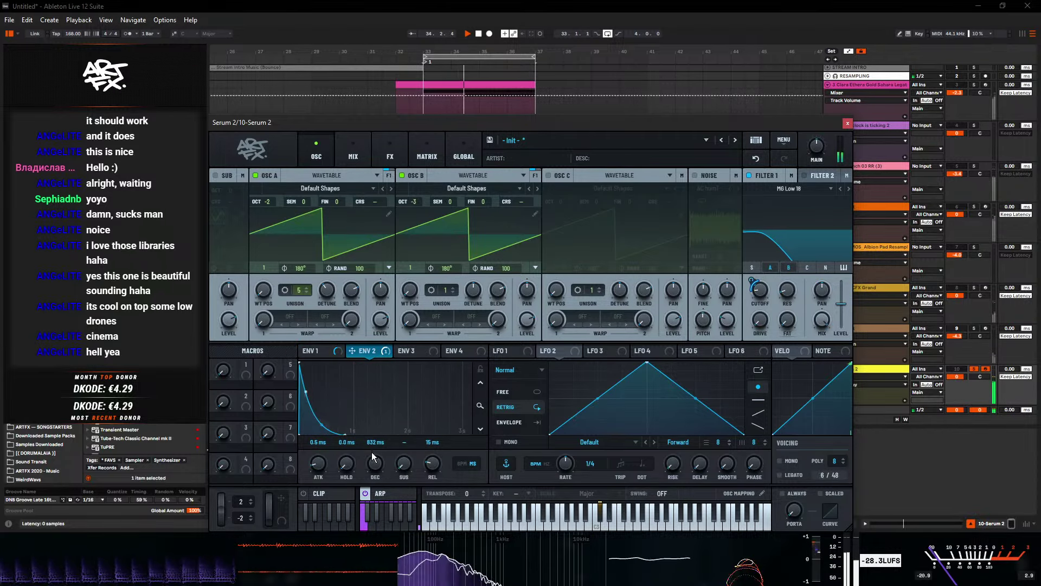
{"action": "left_click_drag", "start_coordinate": [372, 451], "coordinate": [372, 454]}
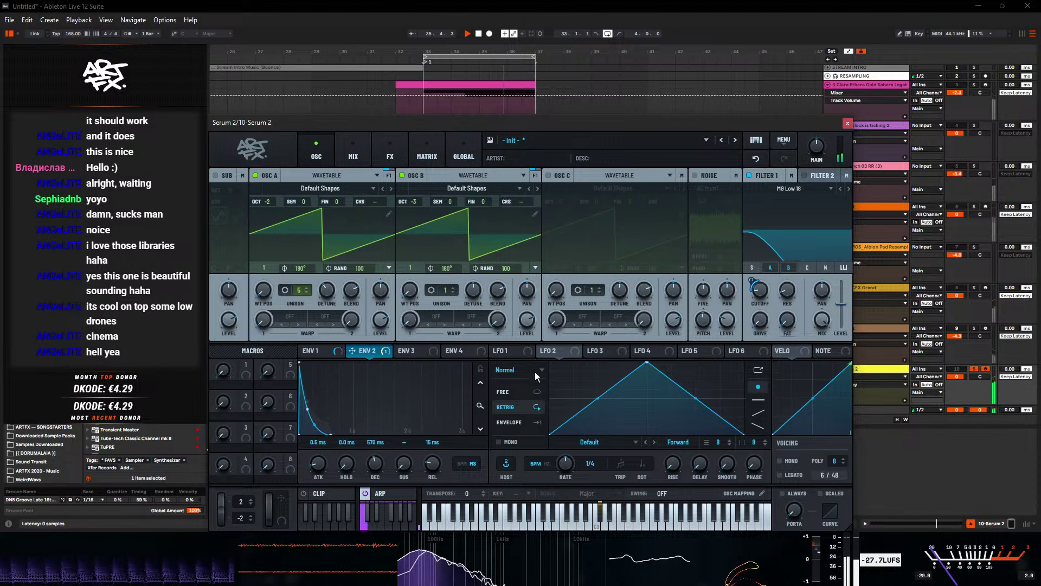
{"action": "left_click_drag", "start_coordinate": [767, 297], "coordinate": [767, 314]}
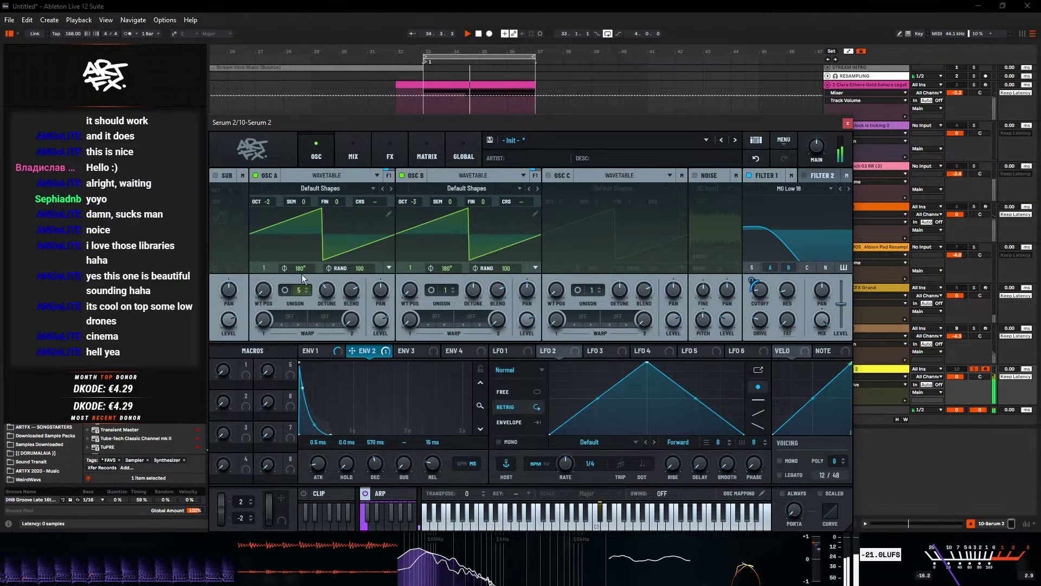
- Try oscillator B at wavetable position 2 and reset it to the default position
{"action": "mouse_move", "coordinate": [331, 295]}
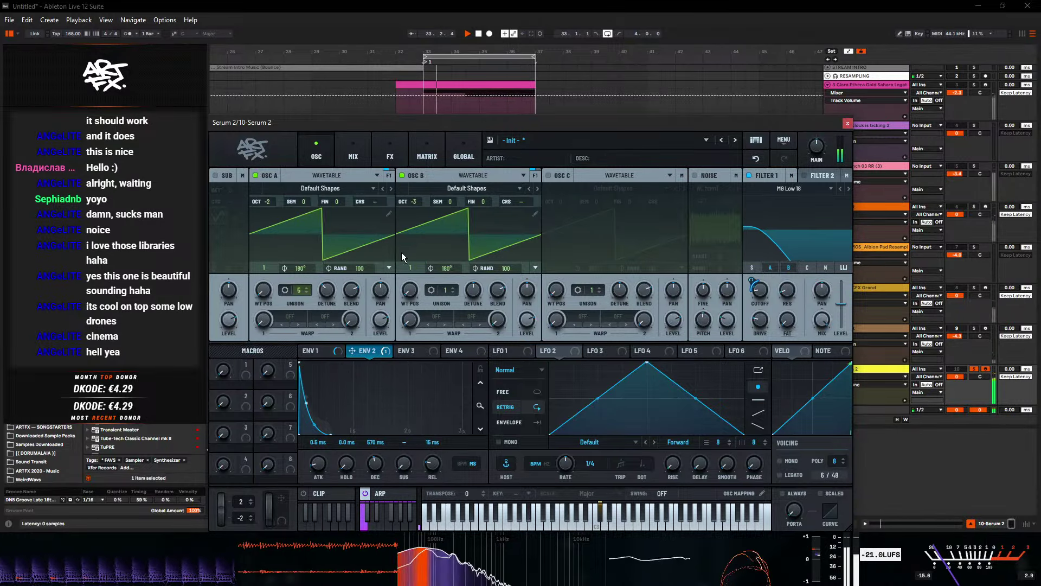
{"action": "left_click_drag", "start_coordinate": [409, 278], "coordinate": [409, 274]}
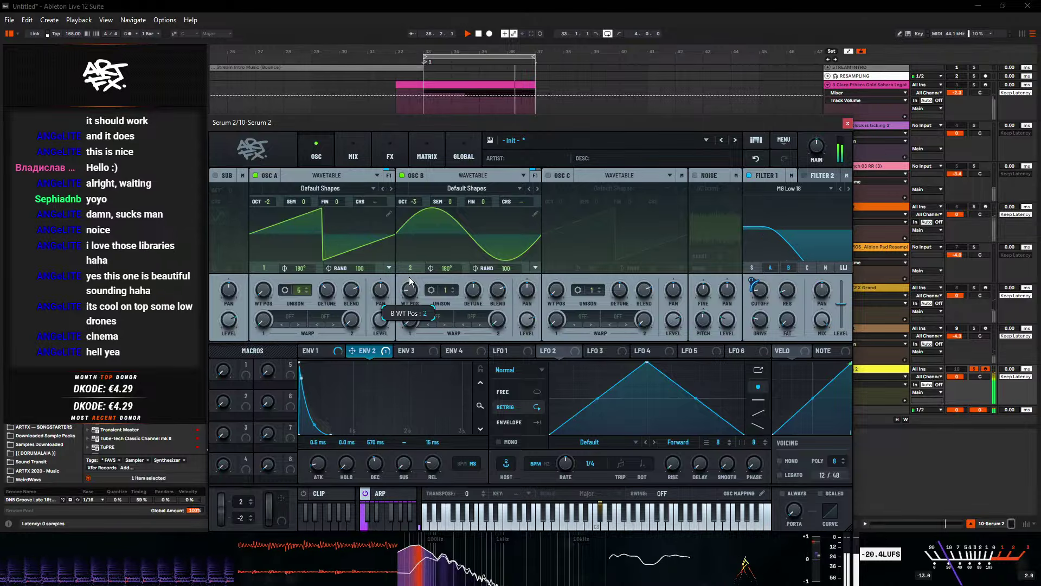
{"action": "double_click", "coordinate": [409, 276]}
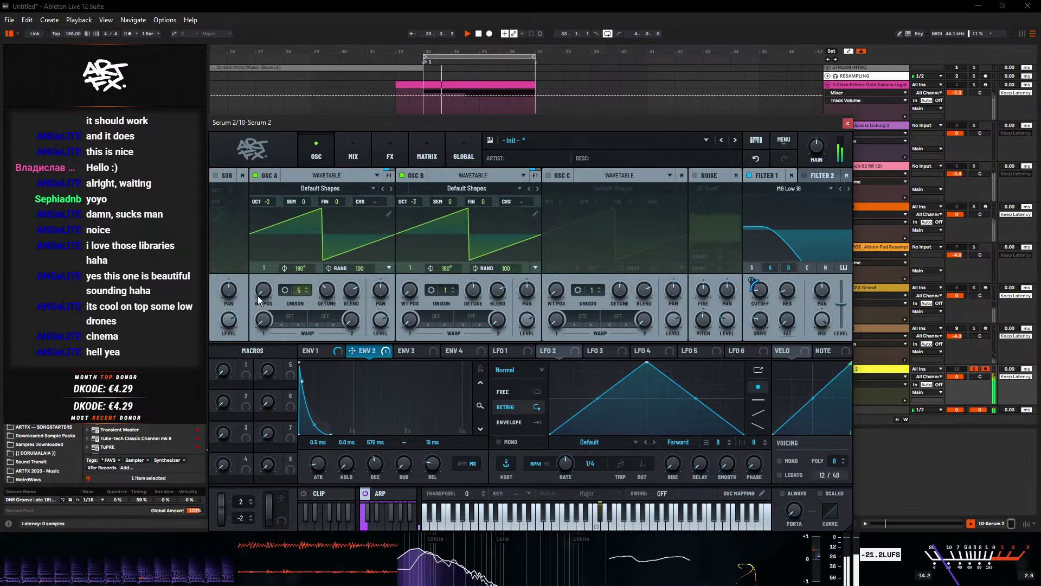
- Set oscillator A's first warp mode to PD from oscillator B
{"action": "left_click", "coordinate": [294, 319]}
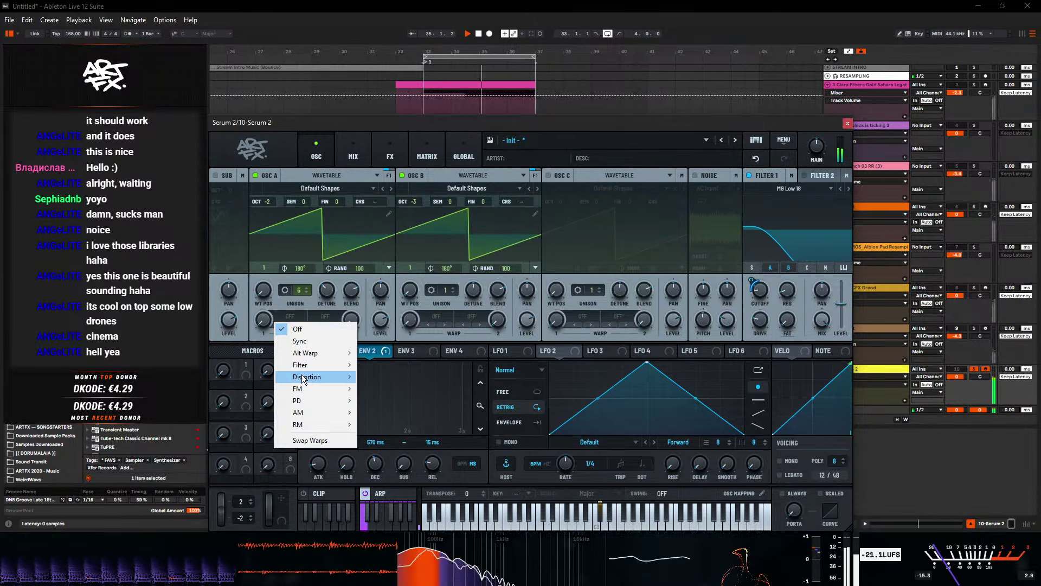
{"action": "mouse_move", "coordinate": [310, 398]}
{"action": "left_click", "coordinate": [382, 412]}
{"action": "mouse_move", "coordinate": [262, 303]}
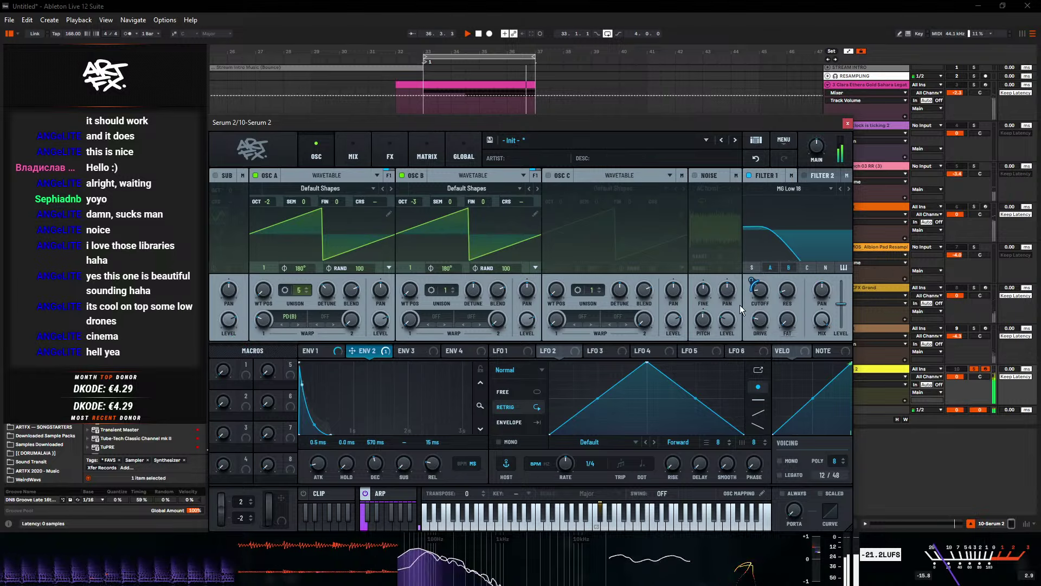
- Modulate filter 1's drive with envelope 2 at 15%, set the drive to 12%, and close the synth window
{"action": "mouse_move", "coordinate": [759, 336]}
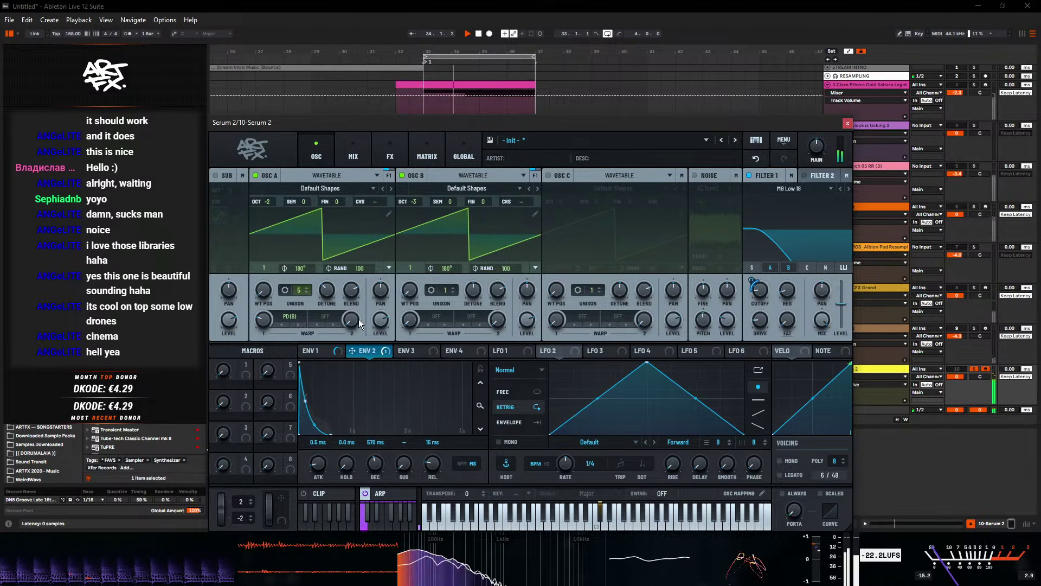
{"action": "left_click_drag", "start_coordinate": [351, 356], "coordinate": [751, 332]}
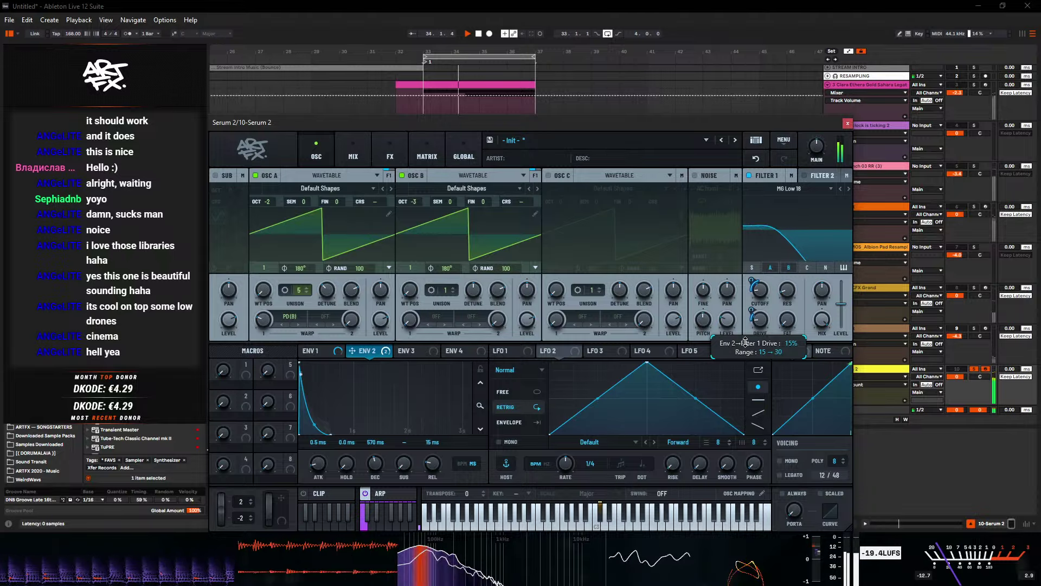
{"action": "mouse_move", "coordinate": [761, 327]}
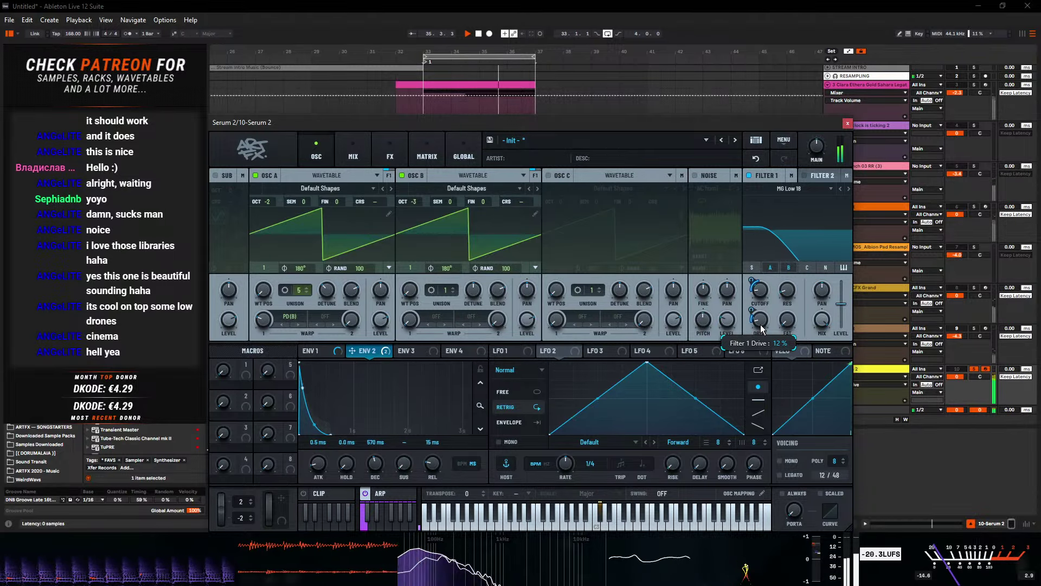
{"action": "left_click", "coordinate": [847, 124]}
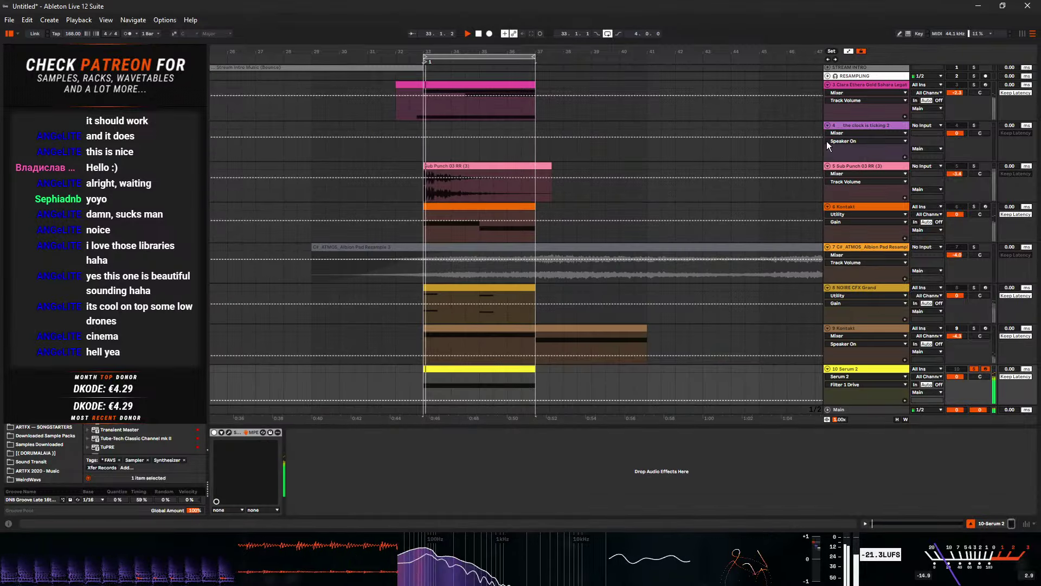
- Extend the Serum 2 clip to bar 45 and take its track out of solo
{"action": "key", "text": "space"}
{"action": "left_click_drag", "start_coordinate": [532, 371], "coordinate": [758, 383]}
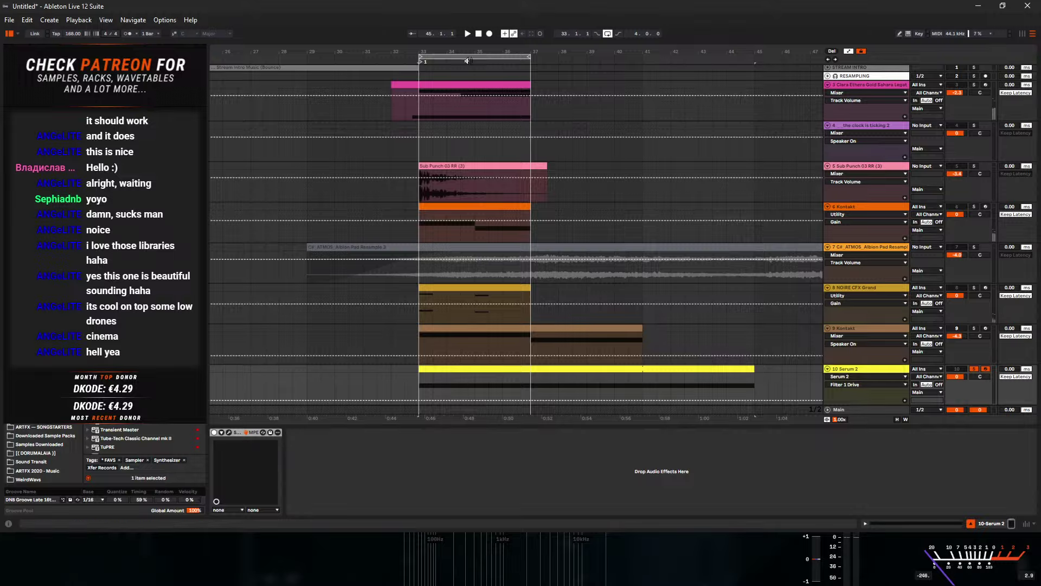
{"action": "left_click", "coordinate": [974, 166]}
- Audition the looped section with the track 6 Kontakt layer switched off
{"action": "left_click", "coordinate": [454, 206]}
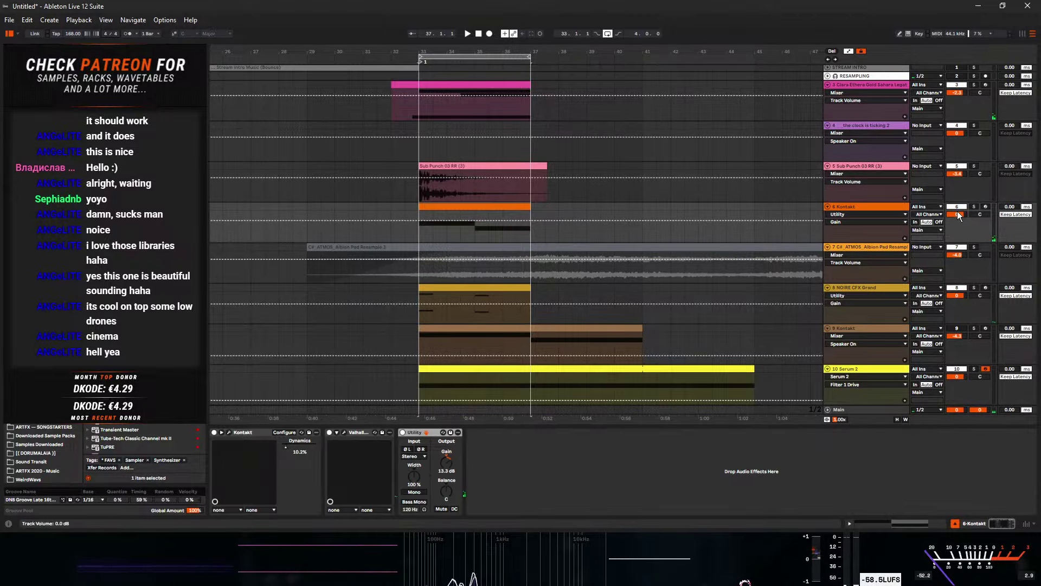
{"action": "left_click", "coordinate": [935, 223]}
{"action": "left_click", "coordinate": [405, 210]}
{"action": "key", "text": "space"}
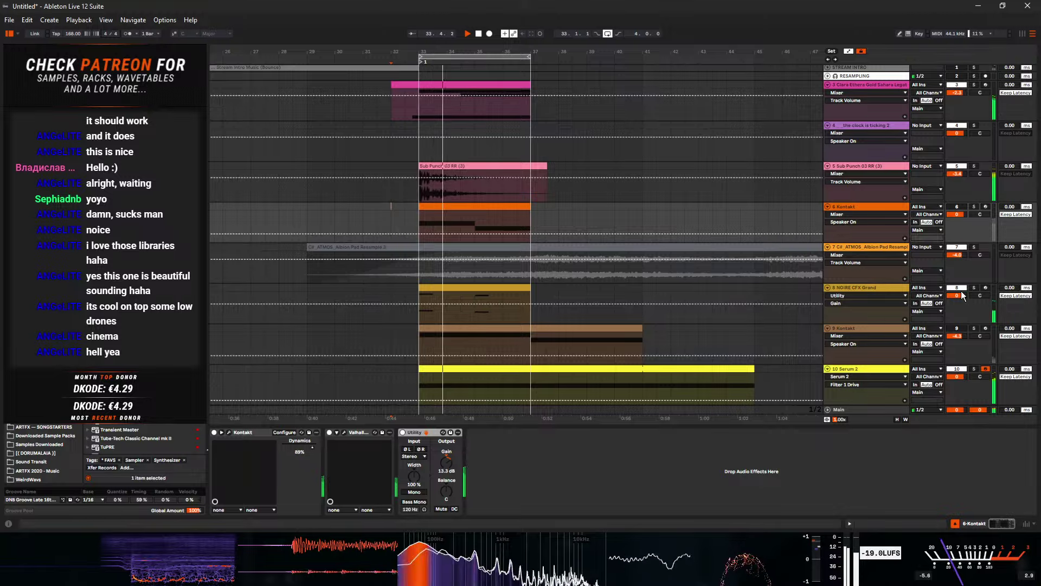
- Extend the loop to run from bar 33 to bar 41 and play it with the track 6 Kontakt layer on
{"action": "left_click", "coordinate": [501, 290]}
{"action": "double_click", "coordinate": [501, 290]}
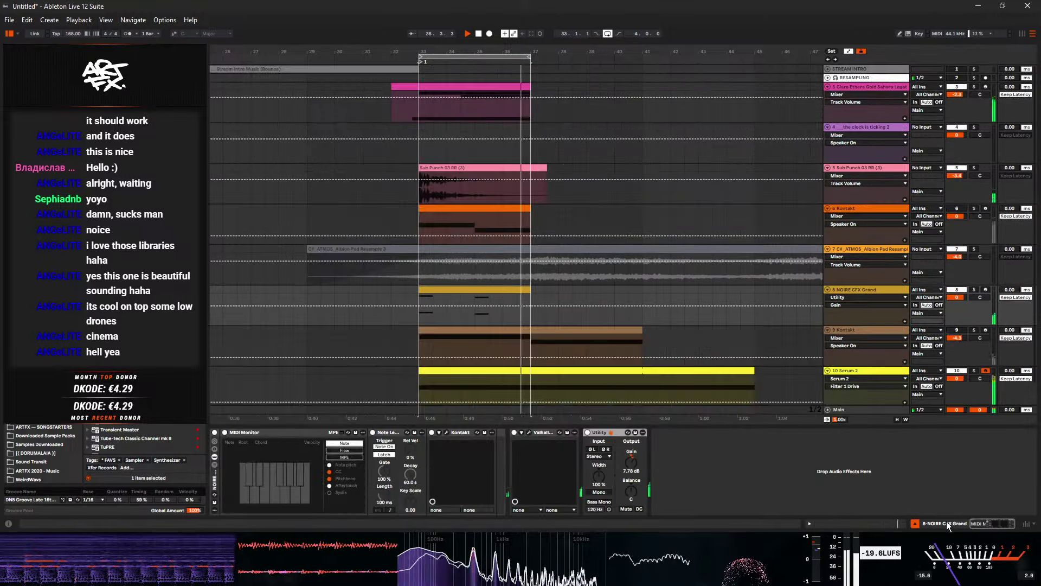
{"action": "left_click", "coordinate": [945, 522]}
{"action": "left_click_drag", "start_coordinate": [531, 59], "coordinate": [643, 96]}
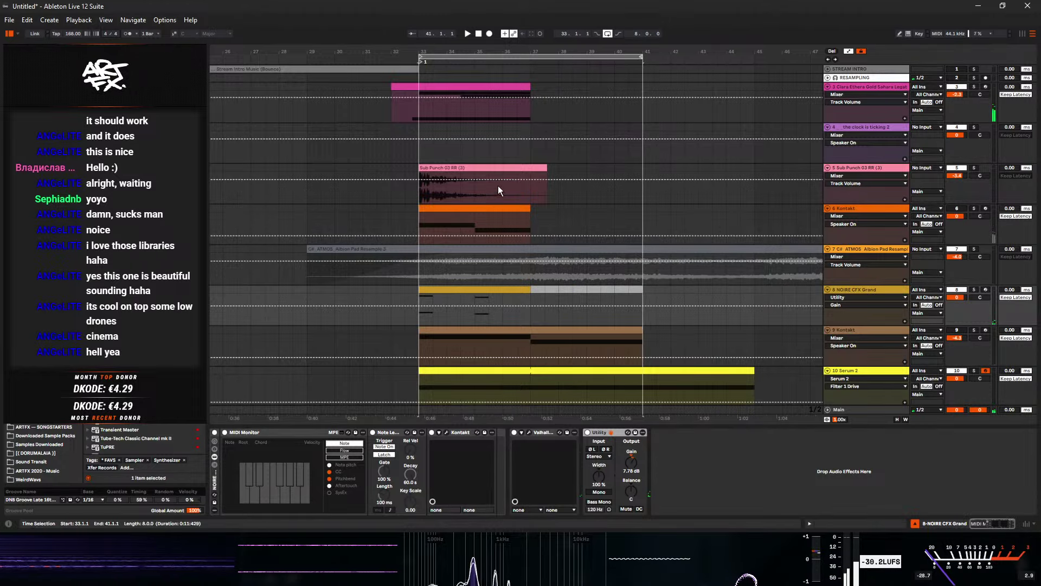
{"action": "left_click", "coordinate": [481, 217]}
{"action": "key", "text": "space"}
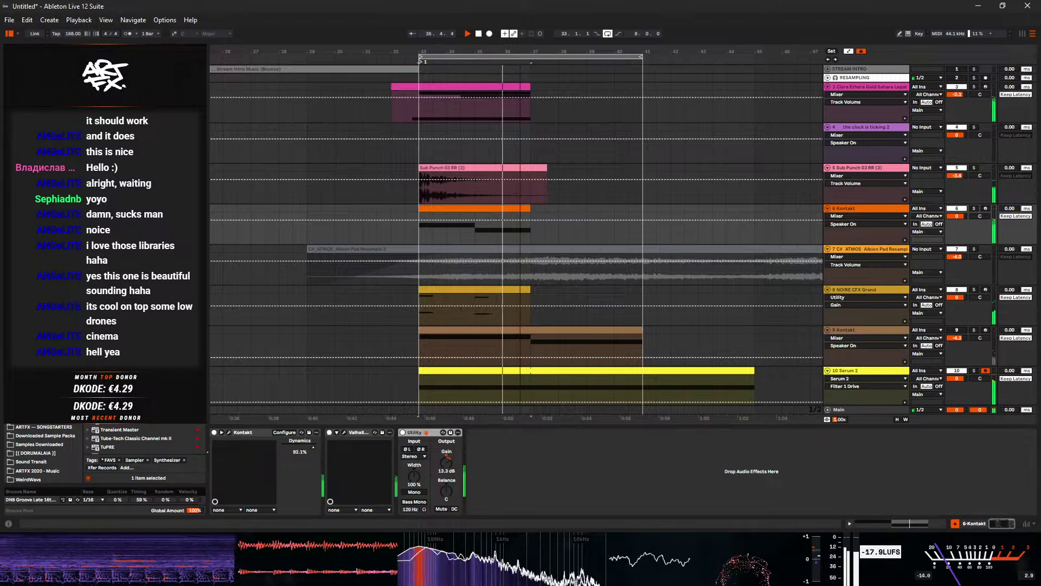
- Add an EQ Eight to the Serum 2 track and cut its second band at 290 Hz with a Q of 0.59
{"action": "key", "text": "minus"}
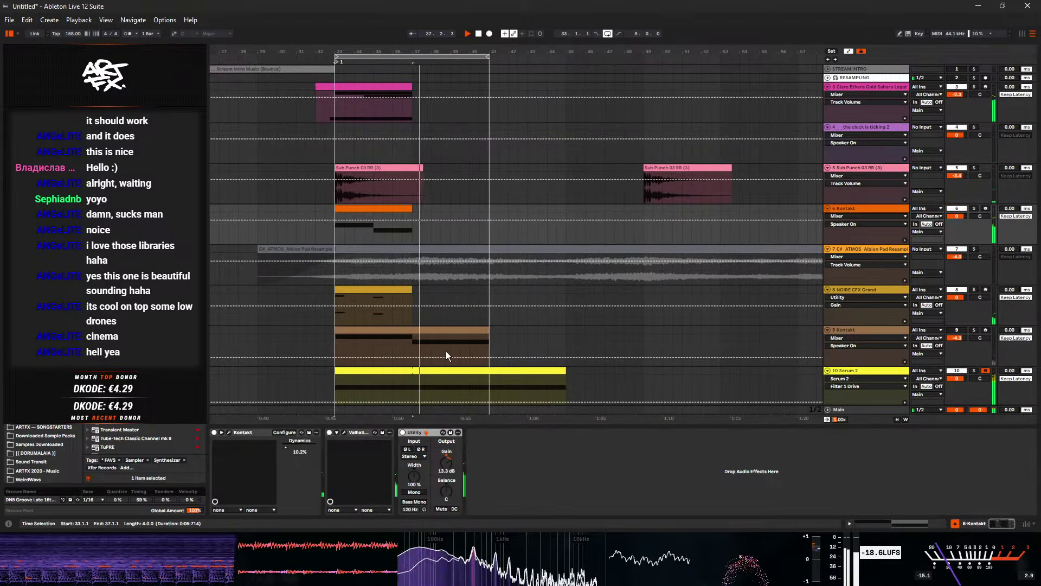
{"action": "left_click", "coordinate": [566, 385]}
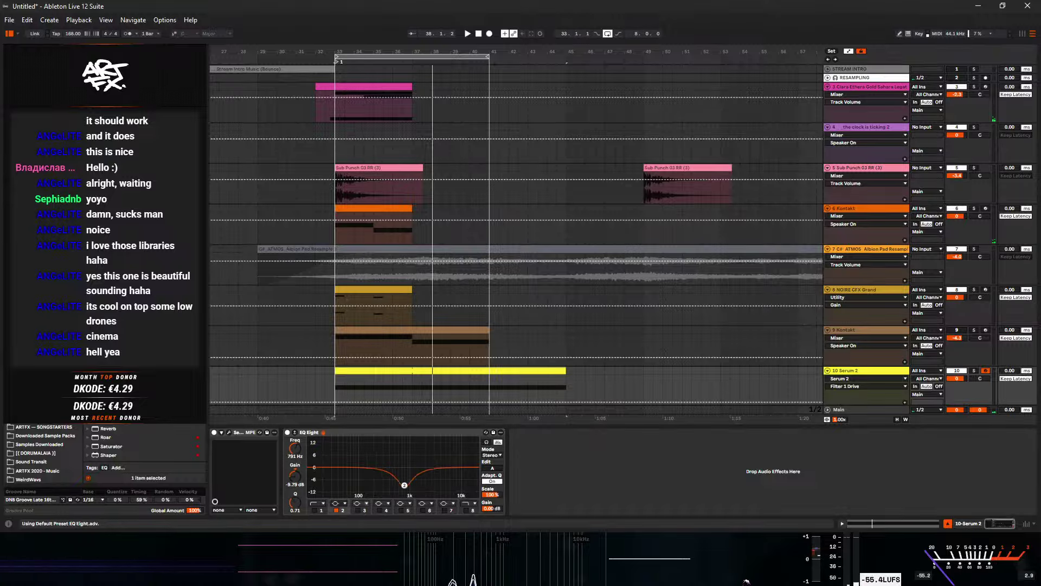
{"action": "key", "text": "space"}
{"action": "left_click_drag", "start_coordinate": [388, 478], "coordinate": [382, 478]}
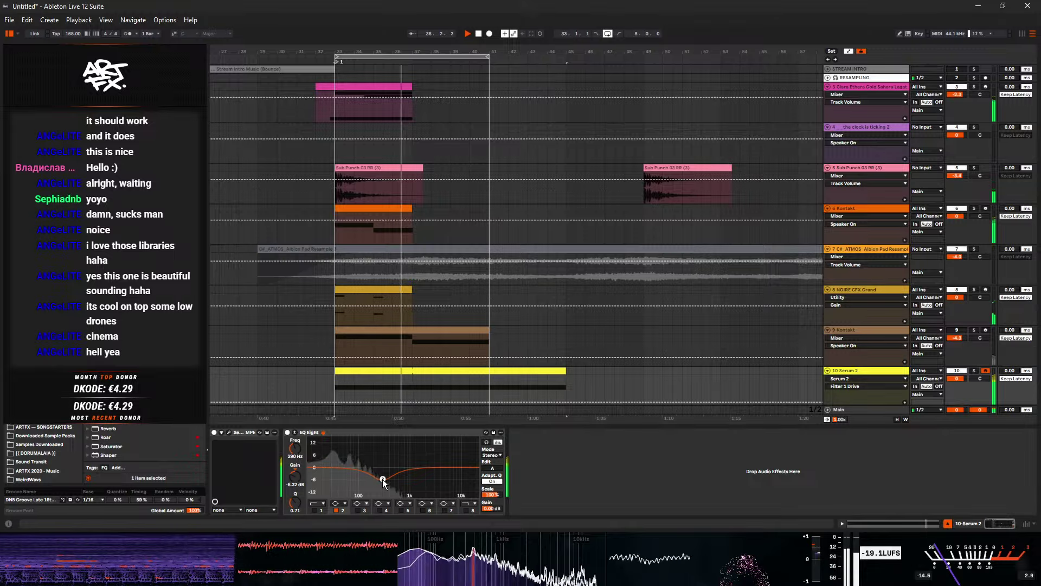
{"action": "left_click_drag", "start_coordinate": [302, 491], "coordinate": [302, 499]}
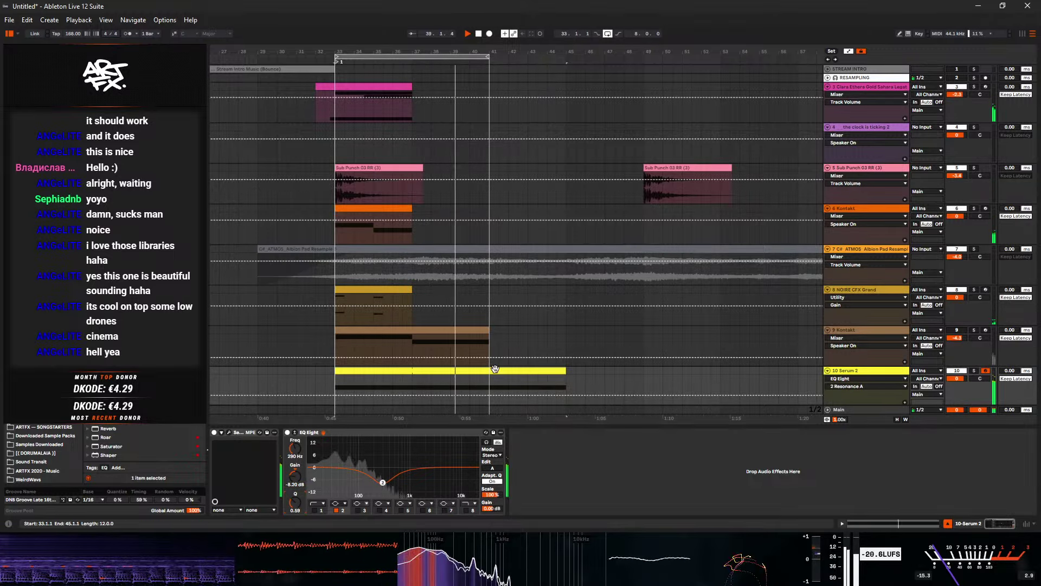
- Extend the loop and the Serum 2 clip to bar 49, covering 16 bars
{"action": "left_click_drag", "start_coordinate": [484, 58], "coordinate": [643, 57]}
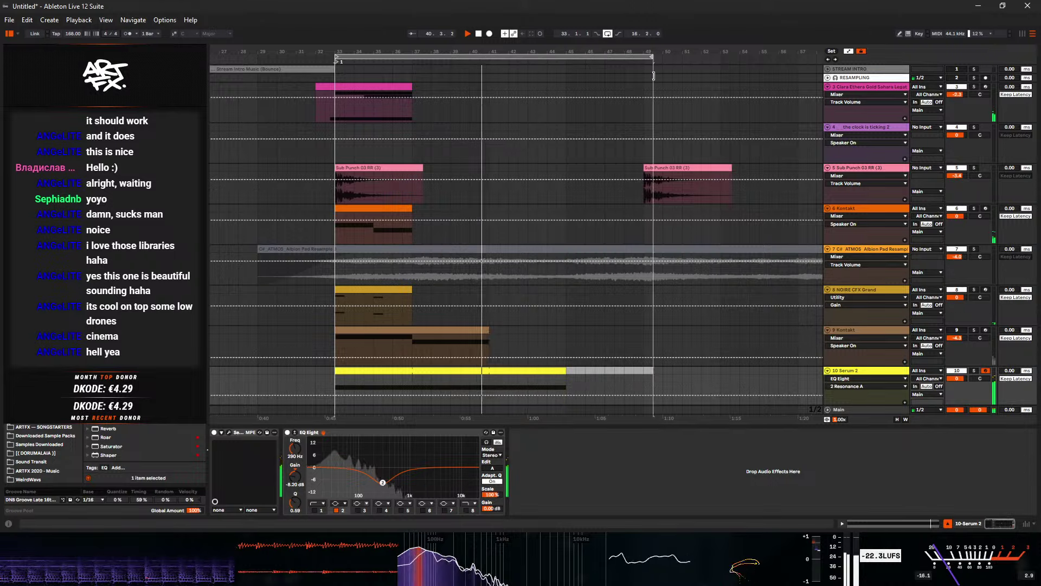
{"action": "left_click_drag", "start_coordinate": [552, 370], "coordinate": [644, 370]}
- Shorten the Serum 2 clip's C#3 note to two bars, follow it with a two-bar C3 duplicate, and play the result
{"action": "double_click", "coordinate": [477, 371]}
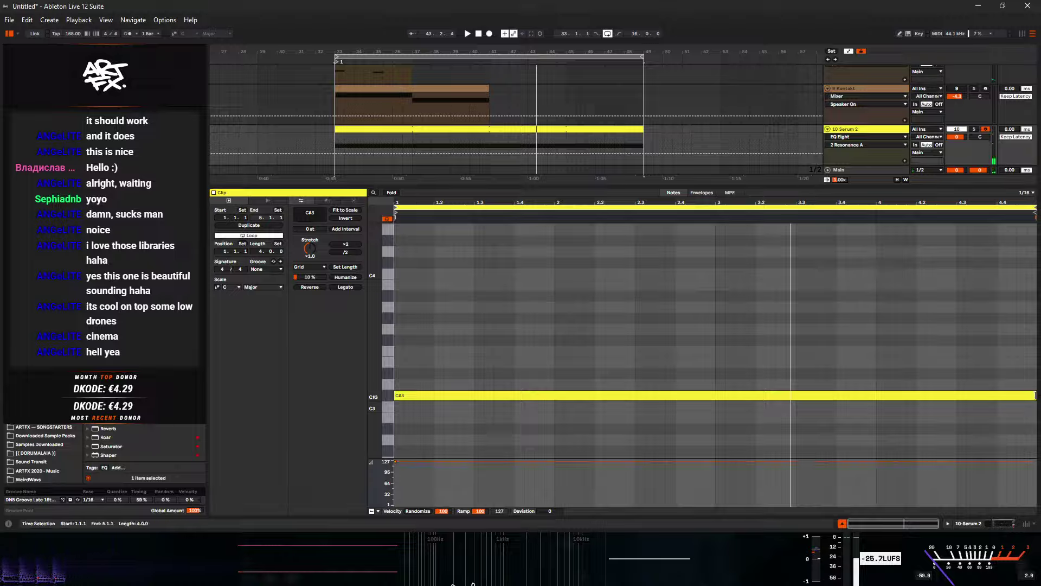
{"action": "left_click_drag", "start_coordinate": [1032, 398], "coordinate": [715, 398]}
{"action": "key", "text": "ctrl+d"}
{"action": "key", "text": "Down"}
{"action": "key", "text": "space"}
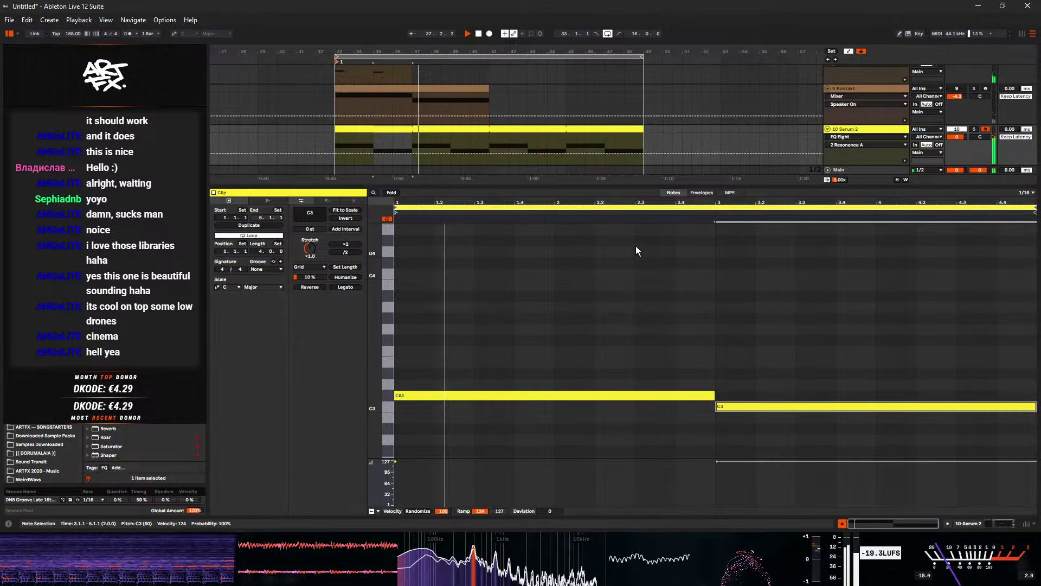
- Raise the second note of the Serum 2 clip from C3 to C#3 and show the track's devices
{"action": "left_click", "coordinate": [445, 126]}
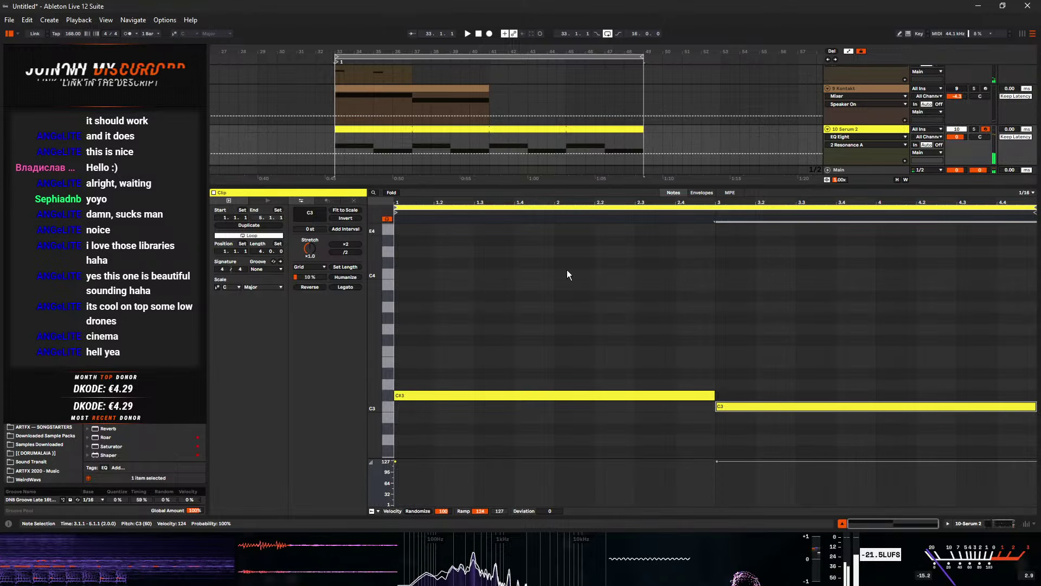
{"action": "left_click", "coordinate": [733, 406]}
{"action": "left_click_drag", "start_coordinate": [733, 405], "coordinate": [735, 395]}
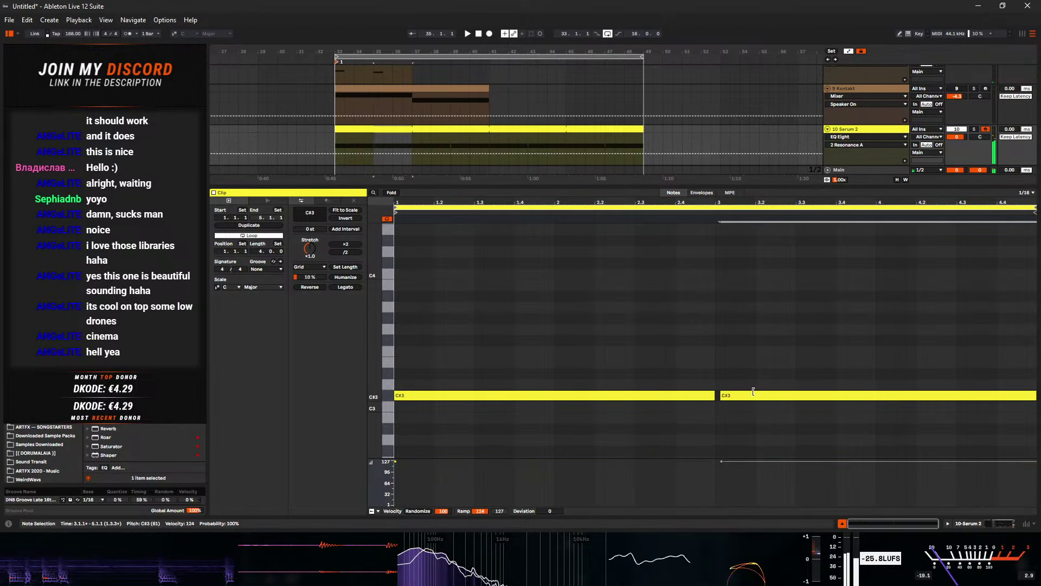
{"action": "key", "text": "shift+Tab"}
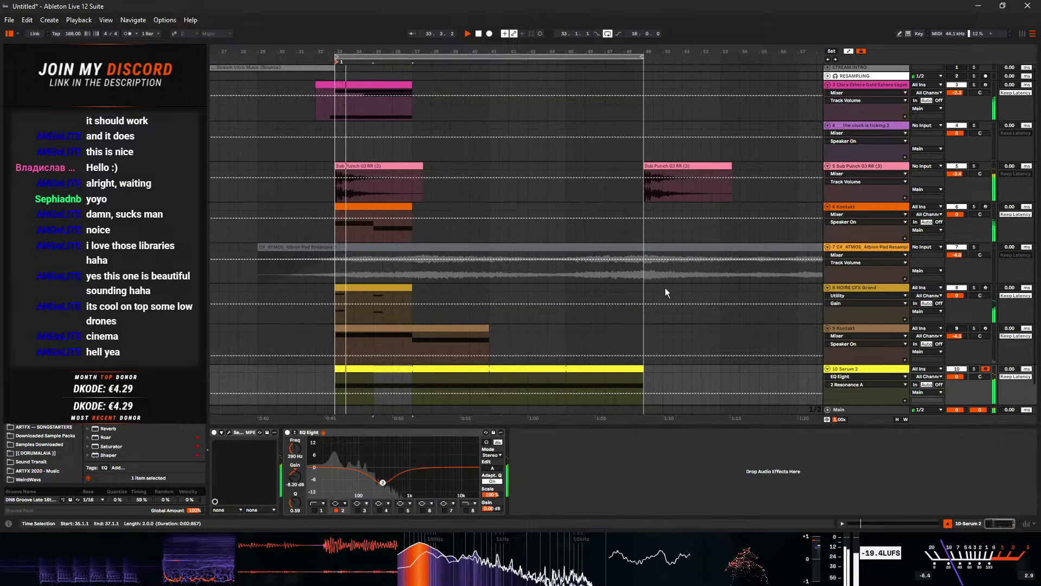
- Open the Serum 2 plugin on track 10 and set its arpeggiator rate to 1/4 for playback
{"action": "scroll", "coordinate": [665, 288], "scroll_direction": "down", "scroll_amount": 1}
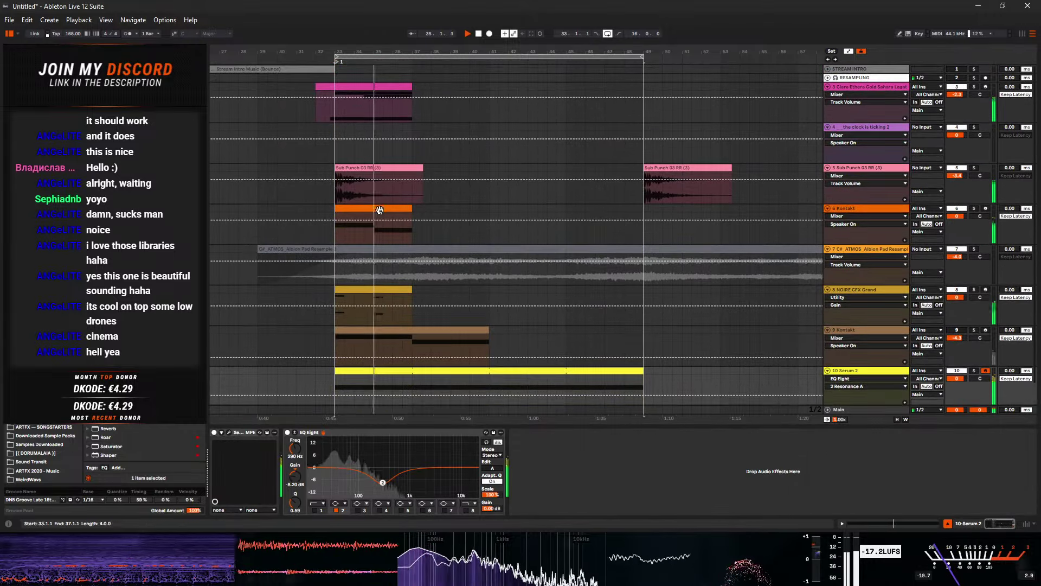
{"action": "scroll", "coordinate": [388, 233], "scroll_direction": "up", "scroll_amount": 1}
{"action": "scroll", "coordinate": [402, 201], "scroll_direction": "up", "scroll_amount": 2}
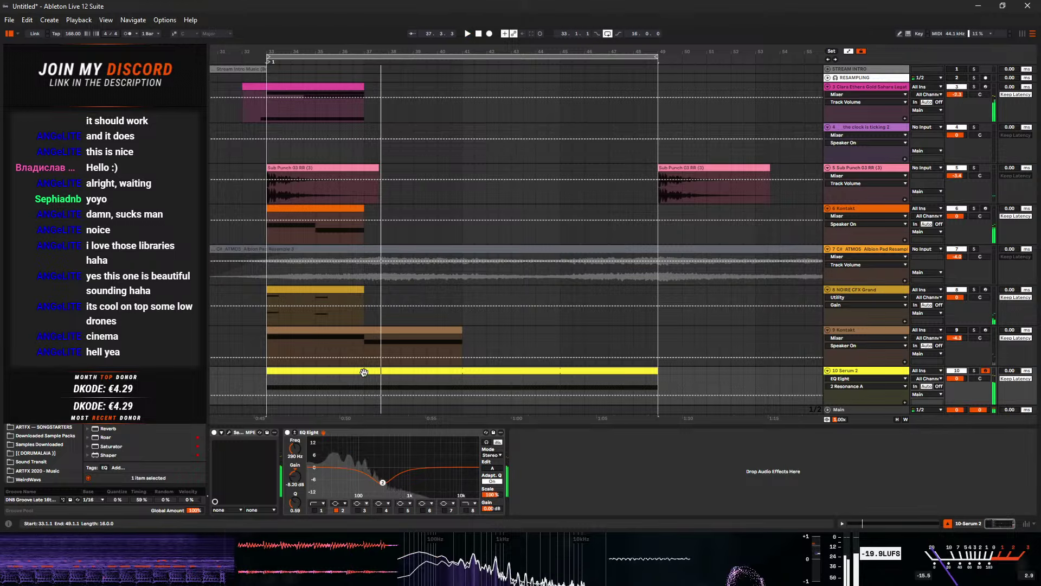
{"action": "key", "text": "space"}
{"action": "left_click", "coordinate": [228, 433]}
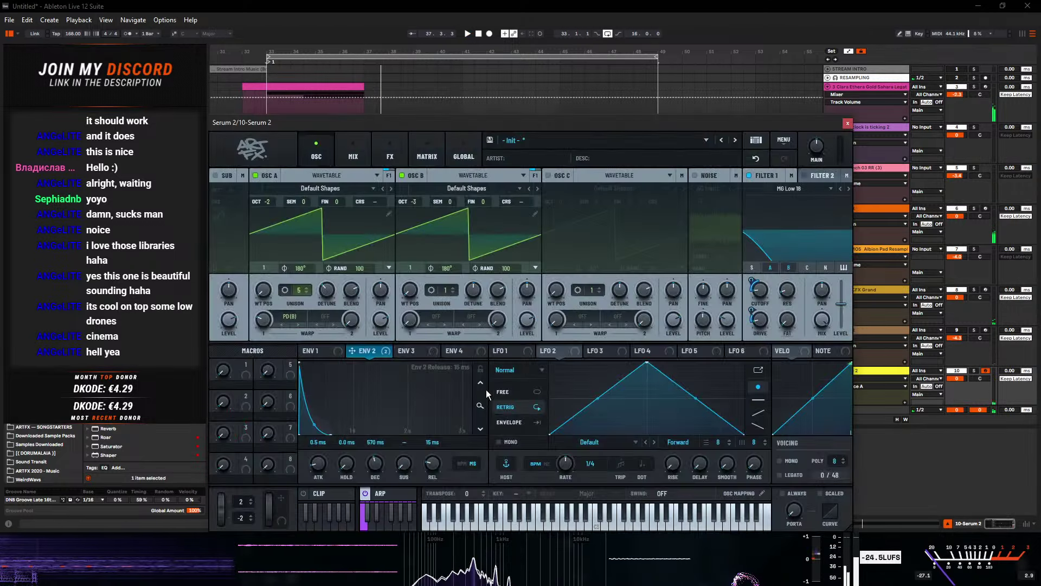
{"action": "left_click", "coordinate": [364, 503]}
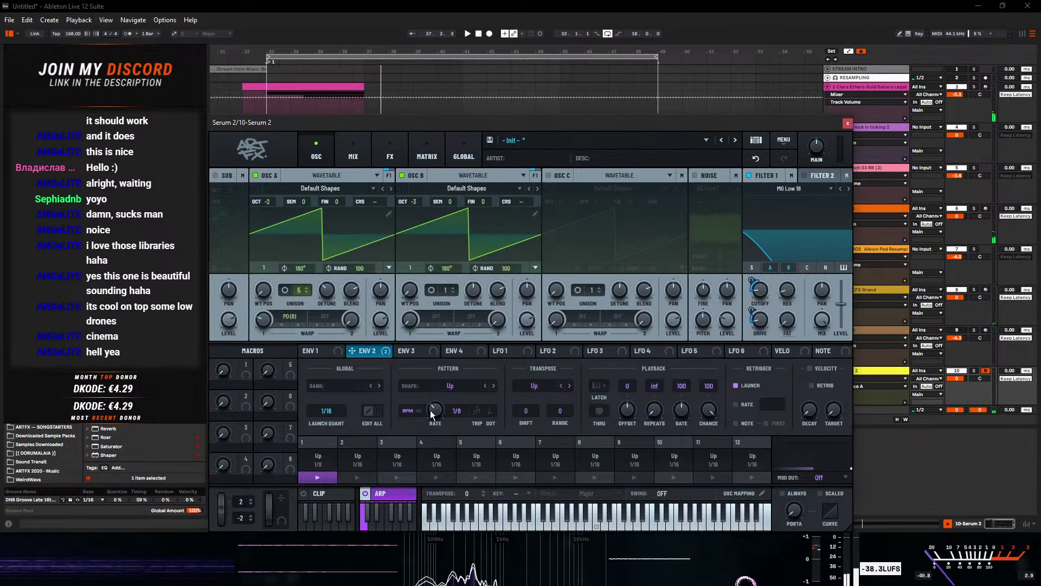
{"action": "key", "text": "space"}
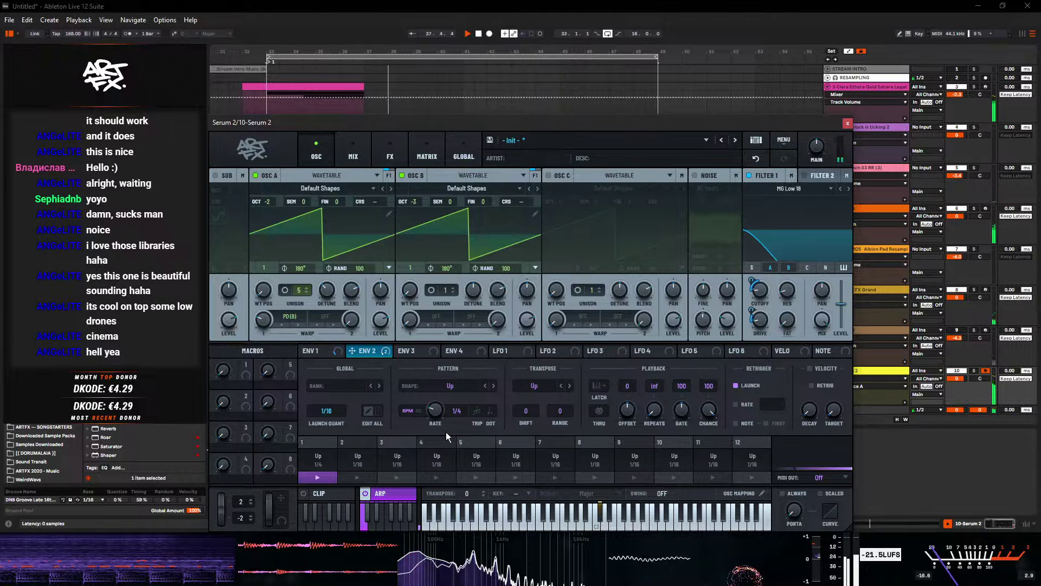
- Set the decay of envelope 2 to 910 ms while listening to the loop
{"action": "left_click", "coordinate": [368, 351]}
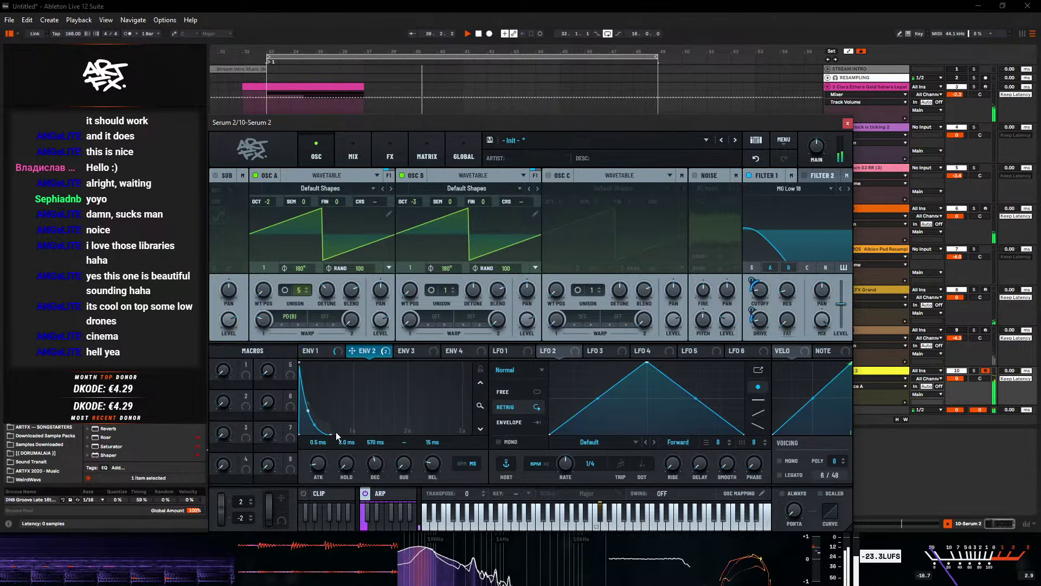
{"action": "left_click_drag", "start_coordinate": [379, 464], "coordinate": [379, 455]}
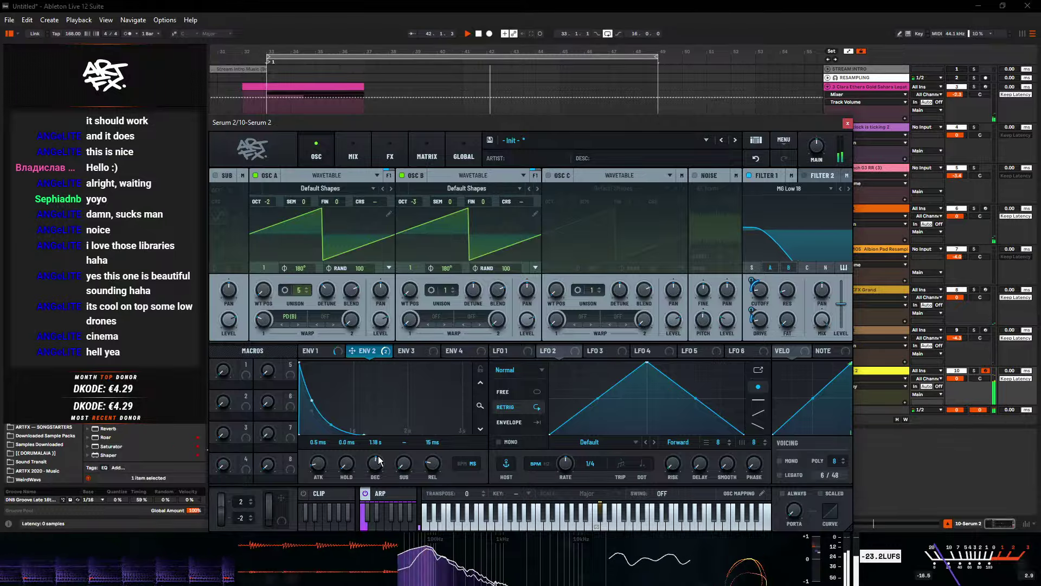
{"action": "left_click_drag", "start_coordinate": [379, 456], "coordinate": [379, 460]}
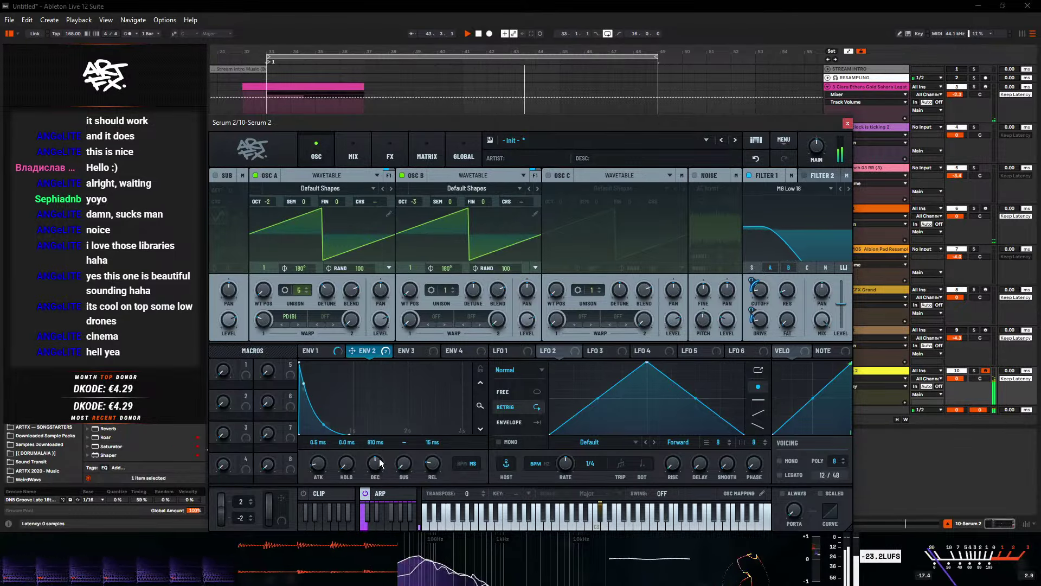
{"action": "key", "text": "space"}
- Set the decay of envelope 1 to 1.09 s and play the loop
{"action": "left_click", "coordinate": [318, 350]}
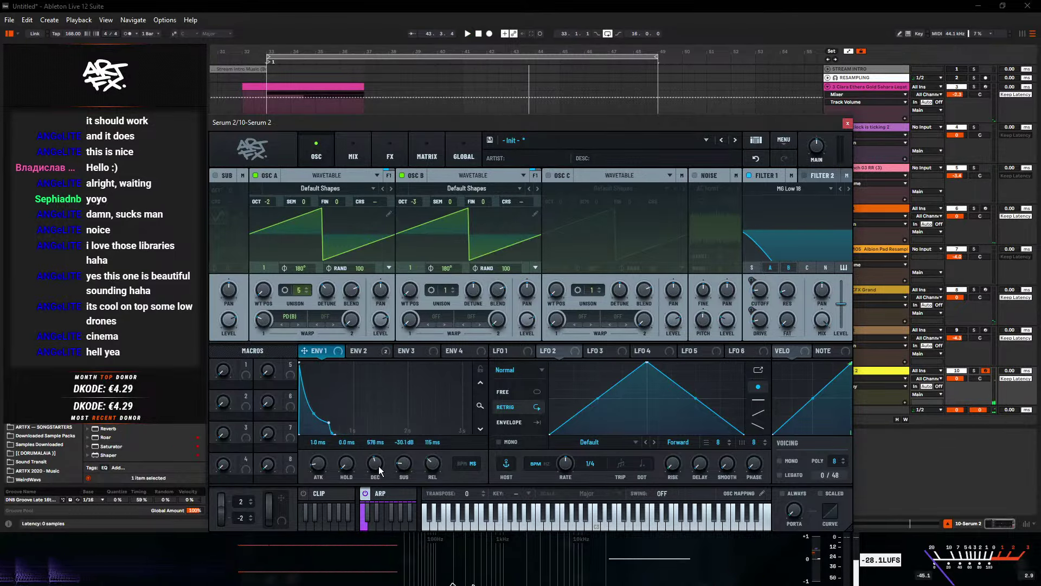
{"action": "left_click_drag", "start_coordinate": [379, 466], "coordinate": [380, 460]}
{"action": "key", "text": "space"}
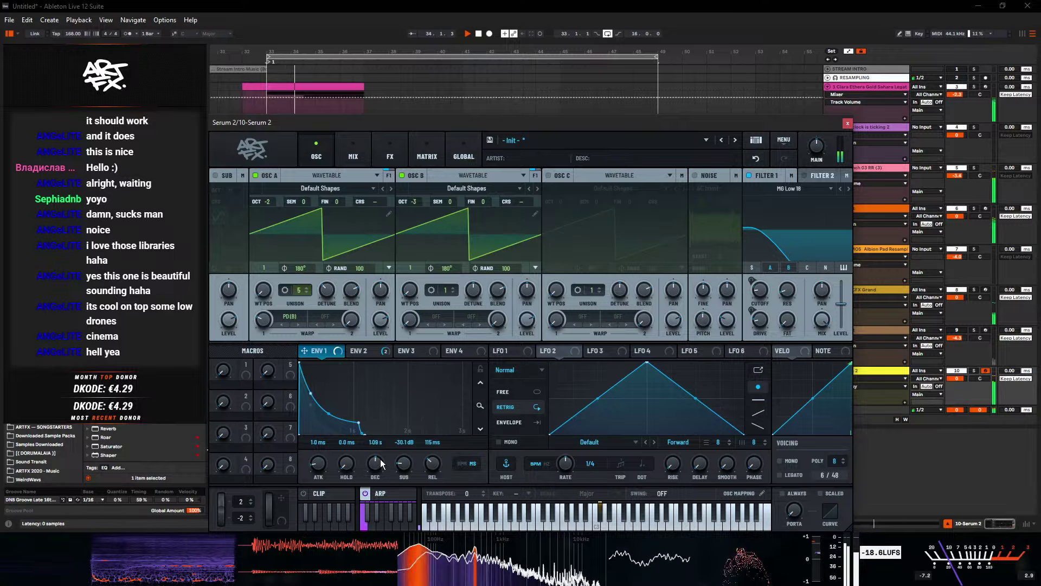
- Set the arpeggiator rate to 1/8 and listen to the result
{"action": "left_click", "coordinate": [364, 351]}
{"action": "left_click", "coordinate": [387, 502]}
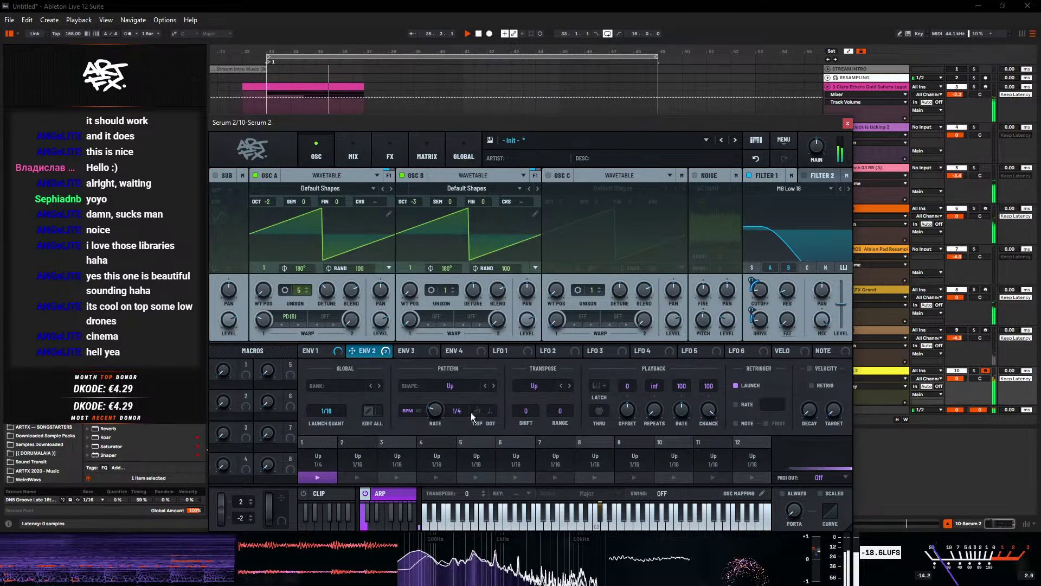
{"action": "left_click_drag", "start_coordinate": [432, 412], "coordinate": [431, 406]}
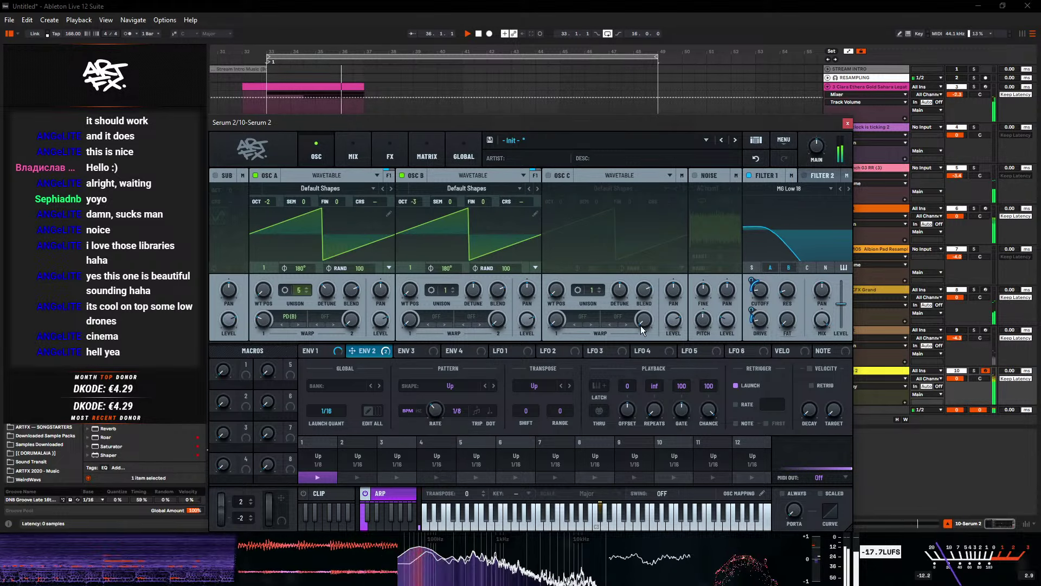
{"action": "key", "text": "space"}
- Draw LFO 1 as six falling sawtooth ramps, four three grid steps long followed by two of two steps
{"action": "left_click", "coordinate": [549, 352]}
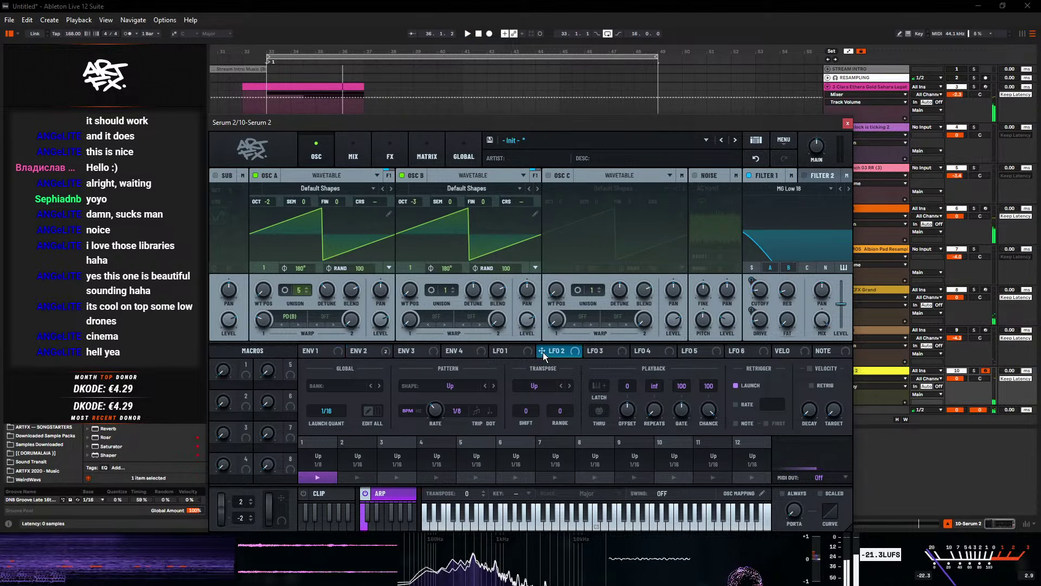
{"action": "left_click_drag", "start_coordinate": [648, 367], "coordinate": [482, 333]}
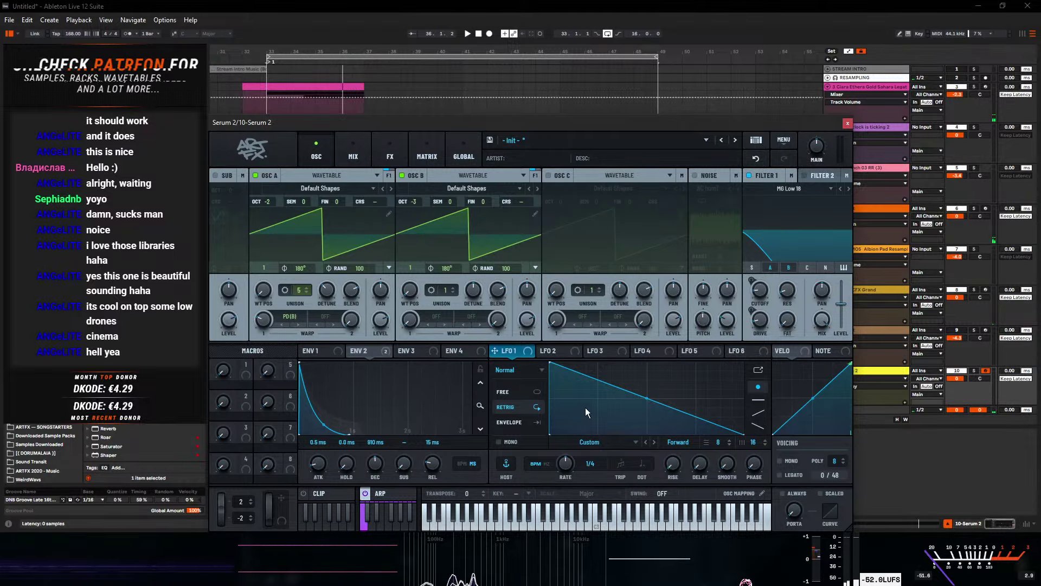
{"action": "left_click_drag", "start_coordinate": [584, 408], "coordinate": [591, 448]}
{"action": "left_click_drag", "start_coordinate": [607, 388], "coordinate": [572, 314]}
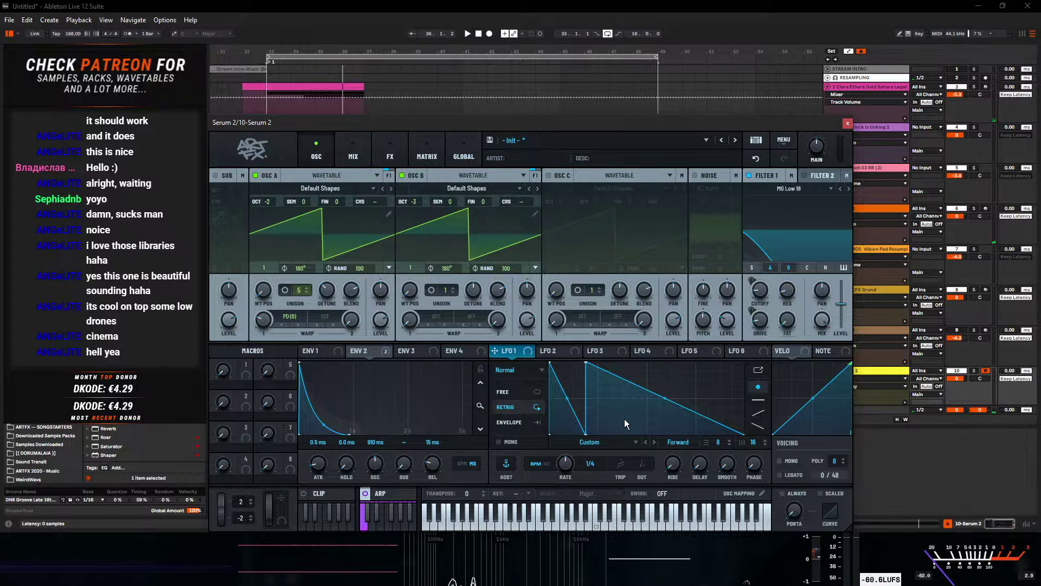
{"action": "left_click_drag", "start_coordinate": [624, 423], "coordinate": [630, 467]}
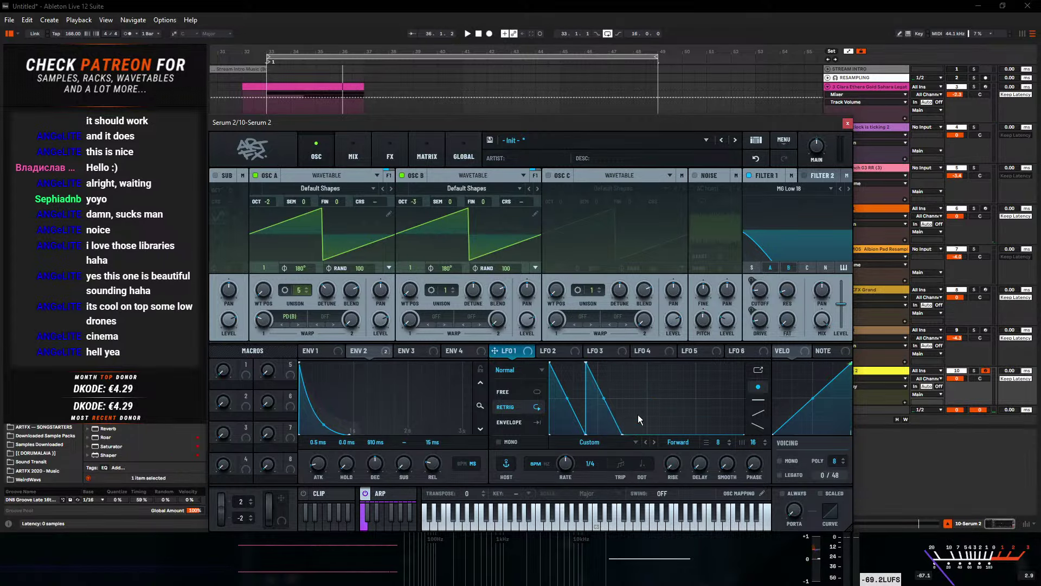
{"action": "double_click", "coordinate": [660, 428]}
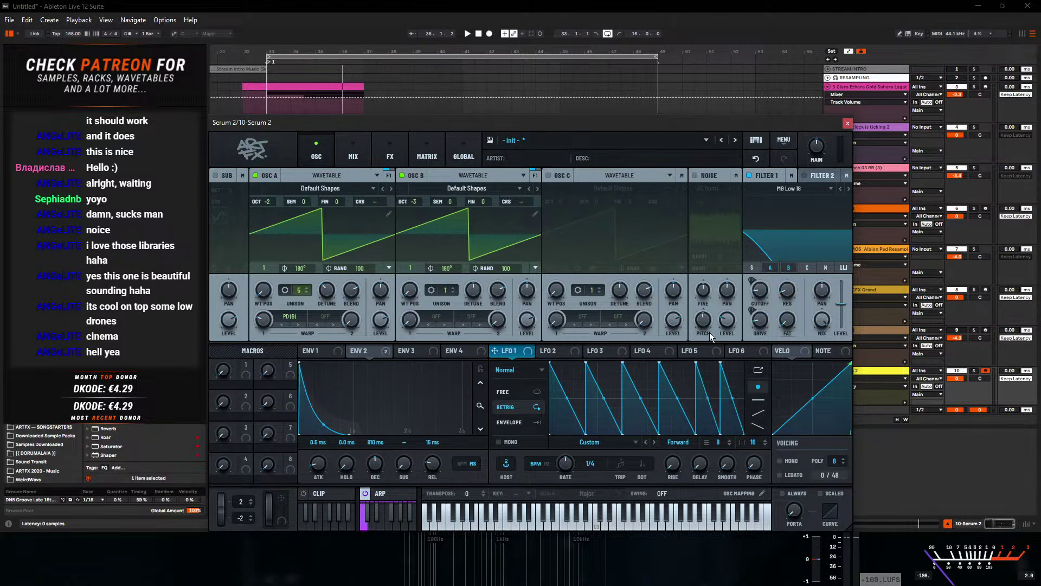
- Assign LFO 1 to modulate the Filter 1 cutoff and audition the movement
{"action": "left_click_drag", "start_coordinate": [508, 352], "coordinate": [748, 312]}
{"action": "key", "text": "space"}
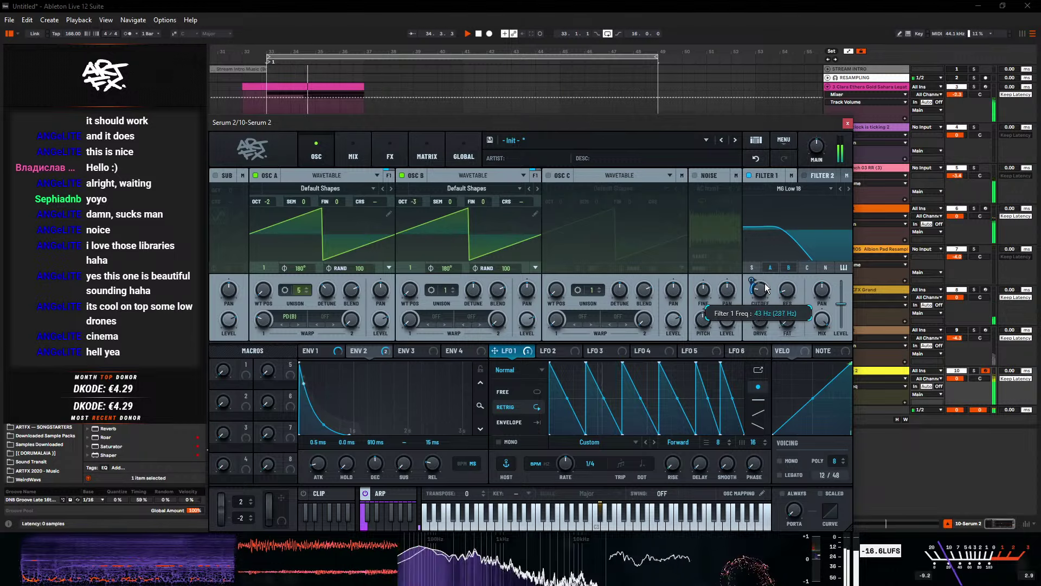
{"action": "mouse_move", "coordinate": [754, 276]}
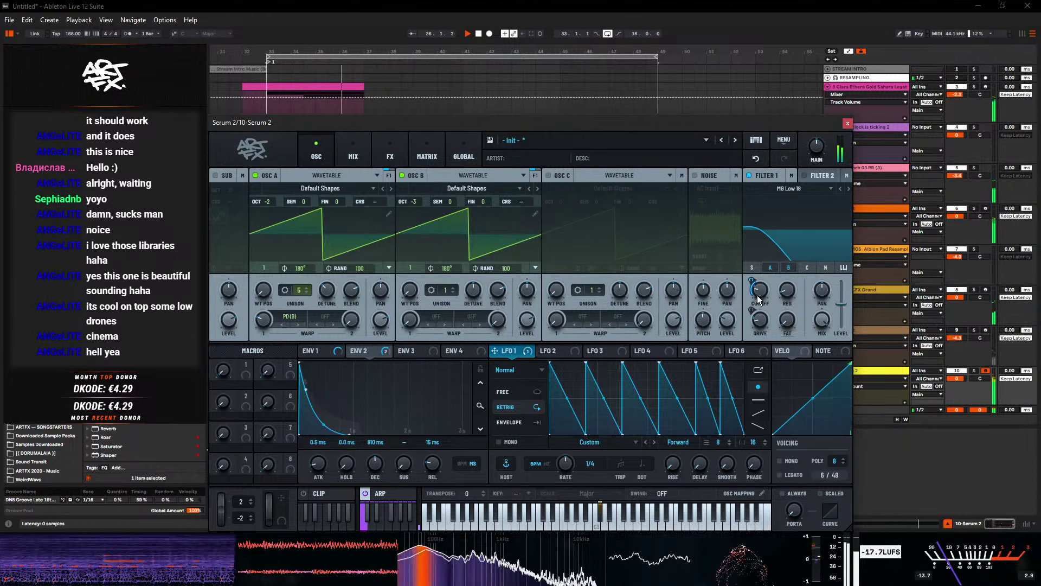
{"action": "key", "text": "space"}
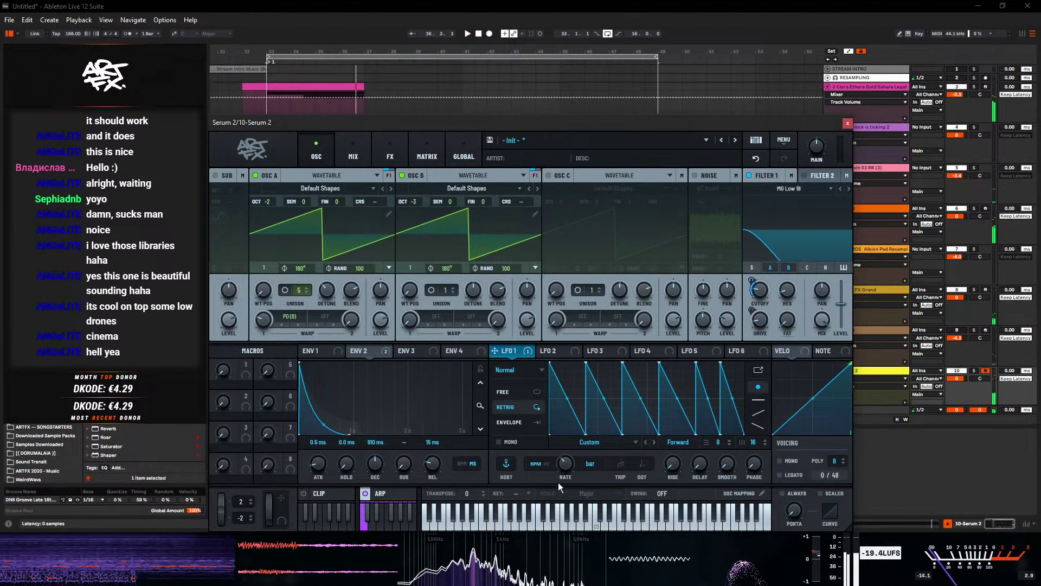
- Set LFO 1's rate to 2 bar and its trigger mode to Free
{"action": "left_click_drag", "start_coordinate": [558, 482], "coordinate": [557, 490]}
{"action": "key", "text": "space"}
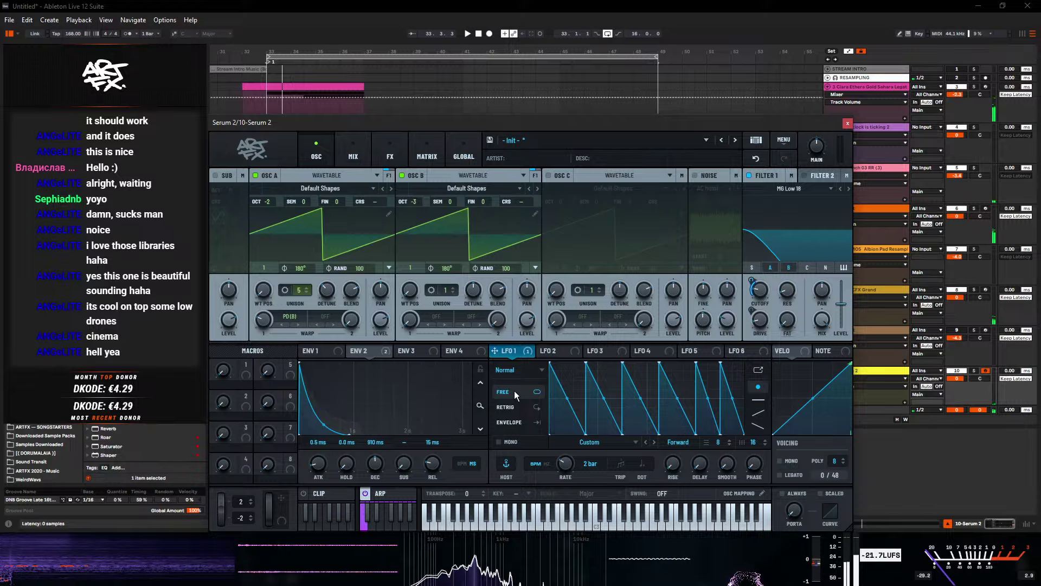
{"action": "key", "text": "space"}
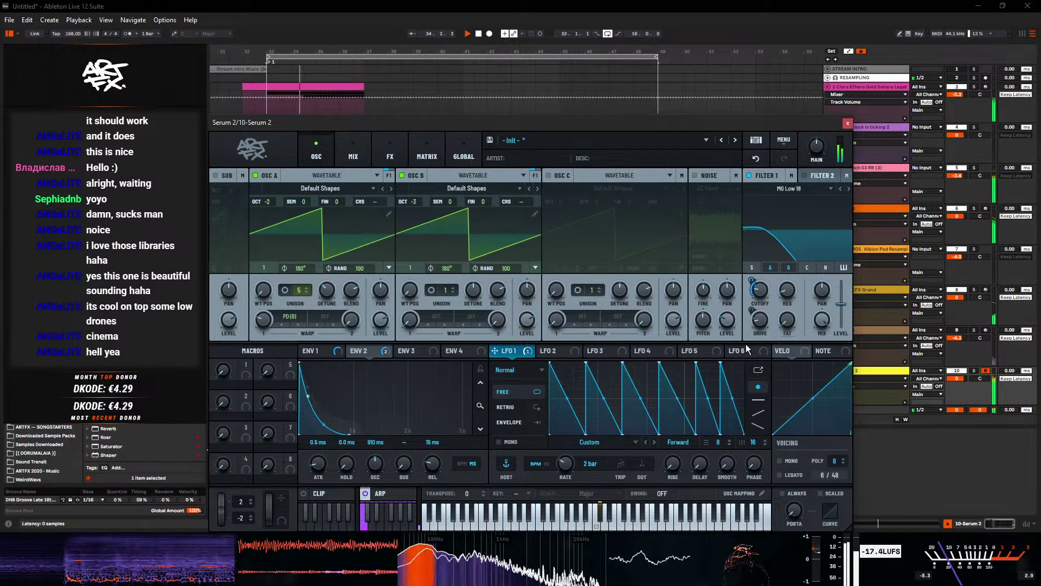
- Fine-tune the LFO-modulated Filter 1 cutoff during playback and solo the Serum 2 track
{"action": "mouse_move", "coordinate": [751, 286]}
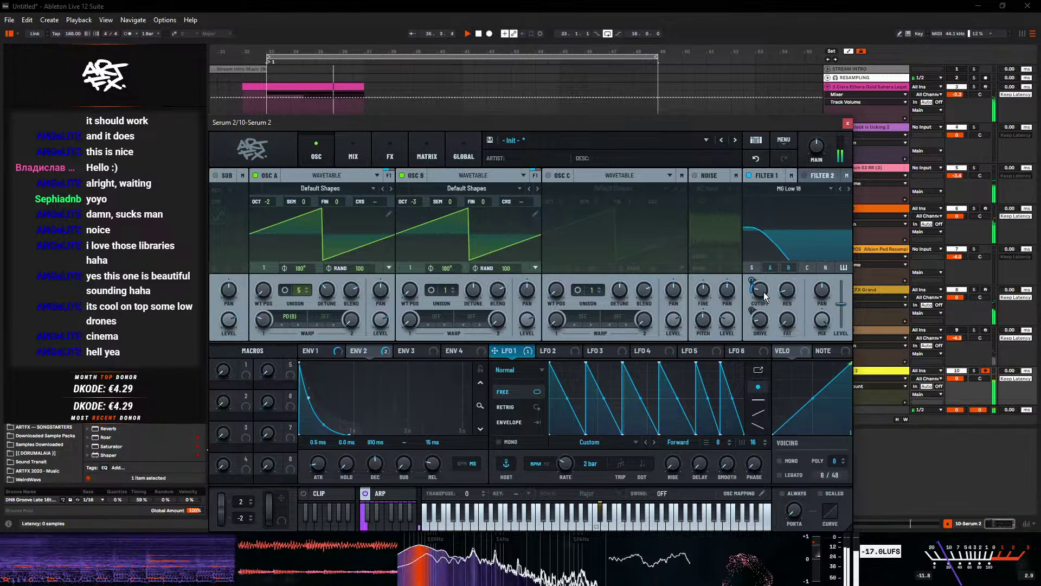
{"action": "left_click_drag", "start_coordinate": [767, 298], "coordinate": [765, 294]}
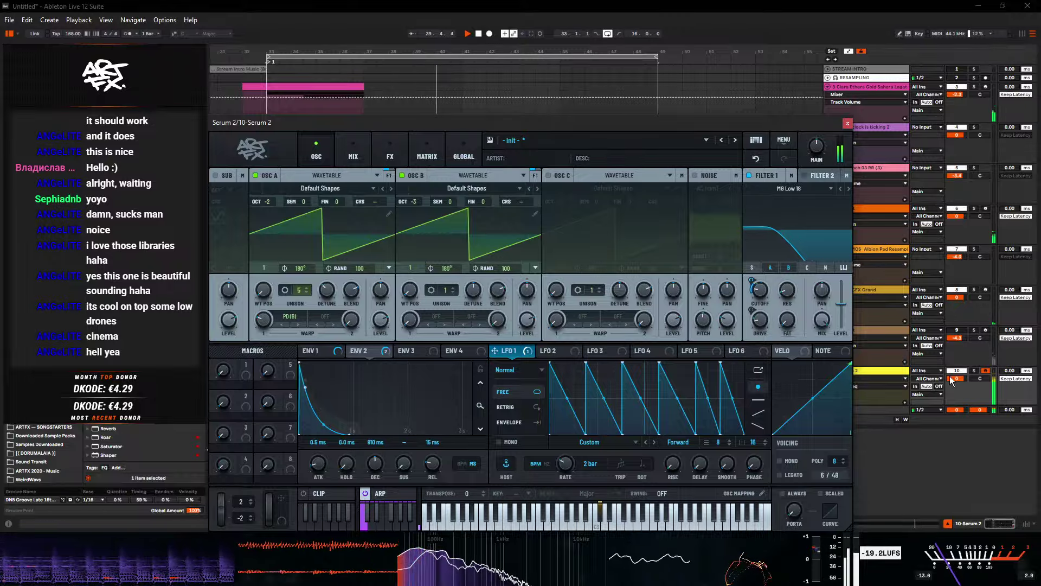
{"action": "left_click_drag", "start_coordinate": [765, 297], "coordinate": [765, 298]}
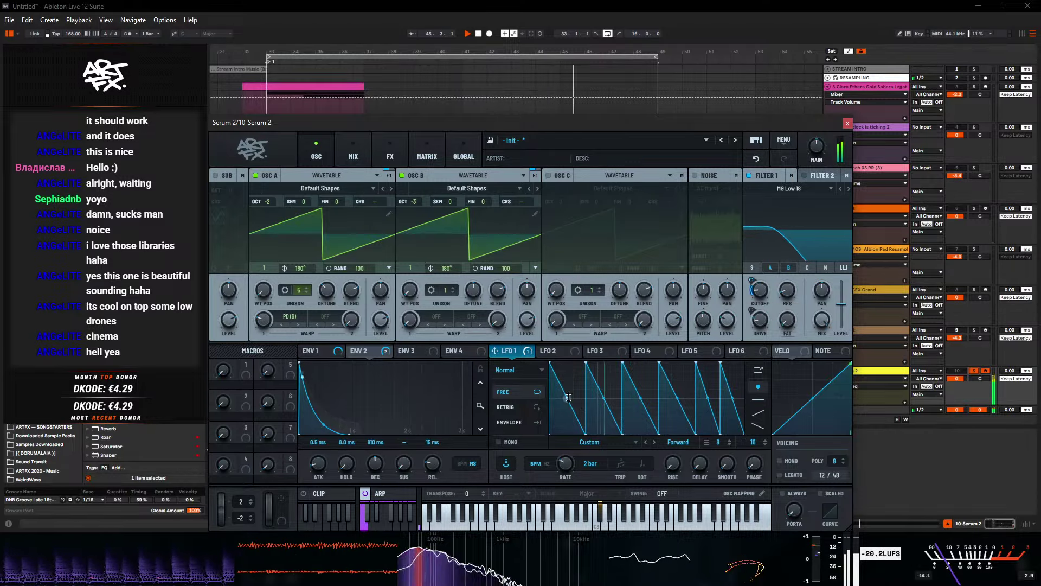
- Bend the falling LFO 1 ramps into concave curves, then hide the plugin window and stop playback
{"action": "left_click_drag", "start_coordinate": [568, 398], "coordinate": [567, 402]}
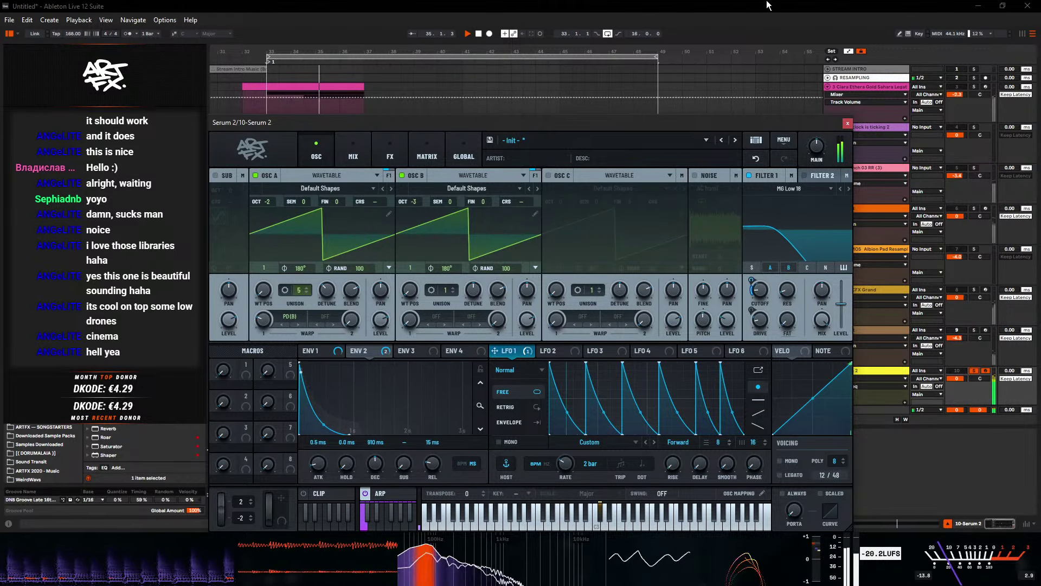
{"action": "key", "text": "ctrl+alt+p"}
{"action": "key", "text": "space"}
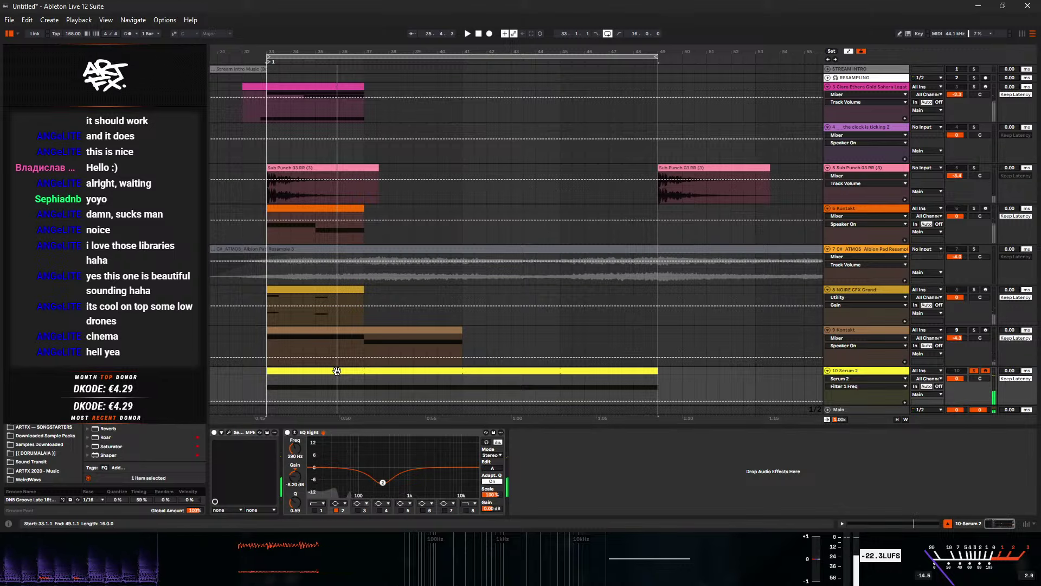
- Select the Serum 2 clips from bar 33 to 49, hide the automation lanes and fold all tracks
{"action": "left_click", "coordinate": [653, 371]}
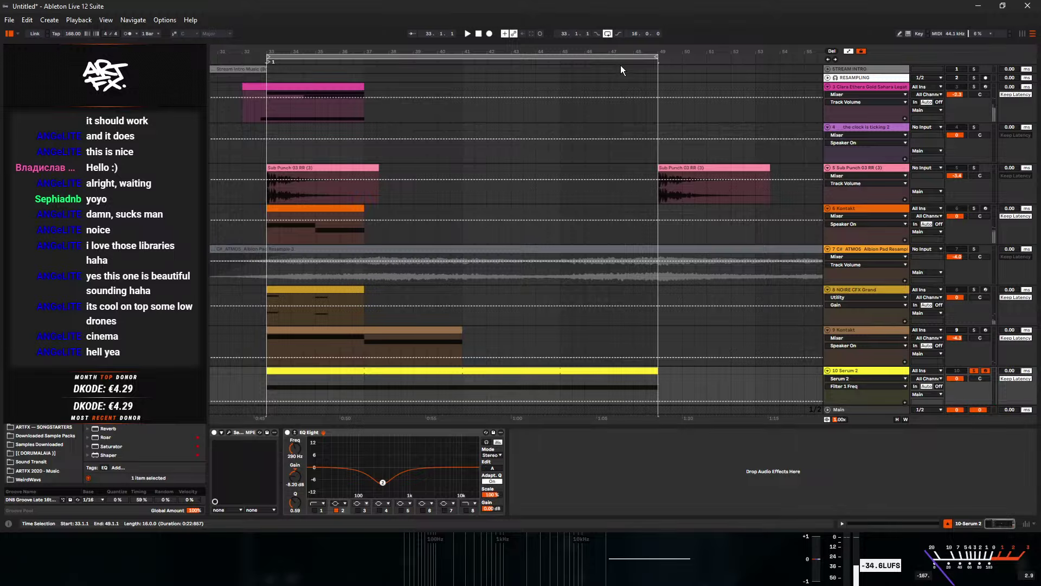
{"action": "key", "text": "a"}
{"action": "key", "text": "alt+u"}
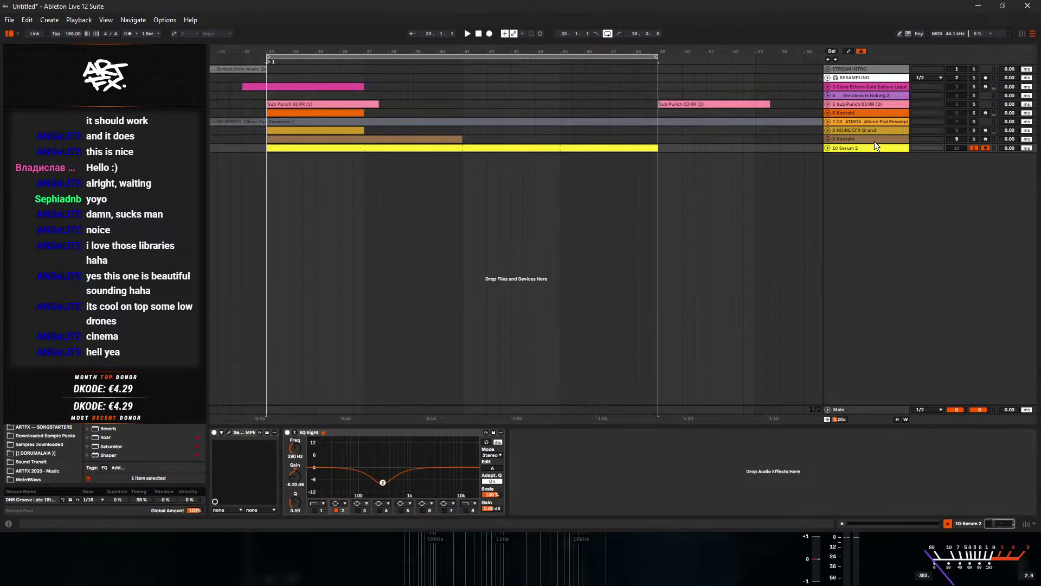
- Unfold the Serum 2 track and move its selected clips to start at bar 49
{"action": "left_click", "coordinate": [827, 148]}
{"action": "left_click", "coordinate": [743, 160]}
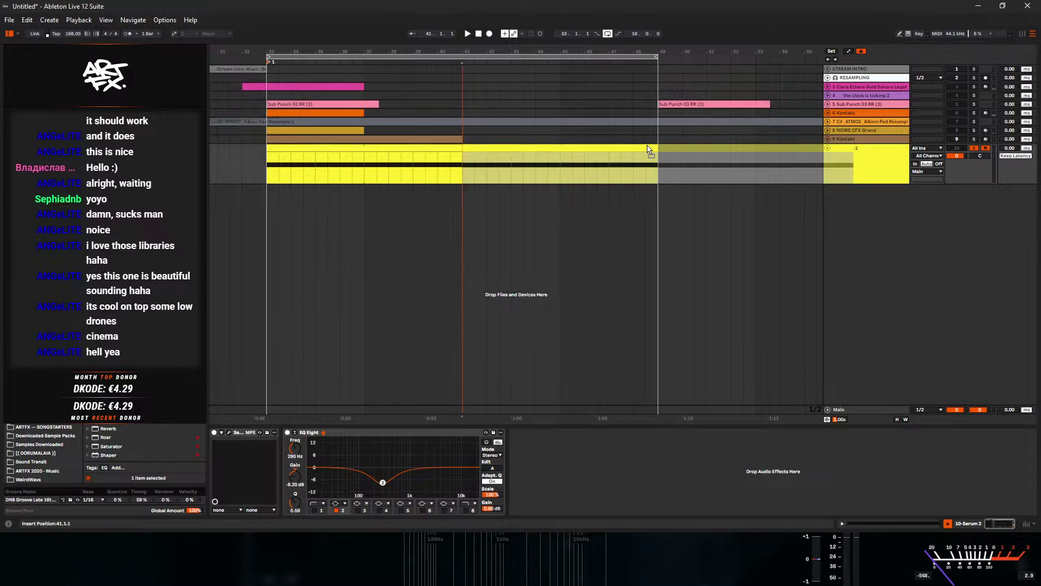
{"action": "left_click_drag", "start_coordinate": [743, 158], "coordinate": [743, 158]}
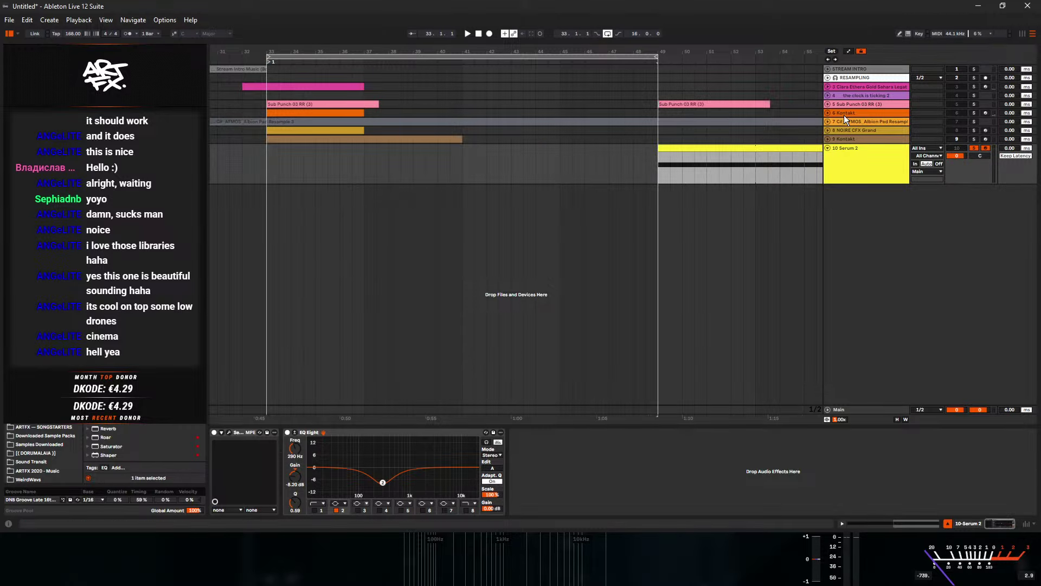
- Create an empty two-bar MIDI clip at bar 49 on the unfolded NOIRE CFX Grand track and clear the active solo
{"action": "left_click", "coordinate": [845, 130]}
{"action": "left_click", "coordinate": [827, 130]}
{"action": "left_click_drag", "start_coordinate": [660, 140], "coordinate": [691, 147]}
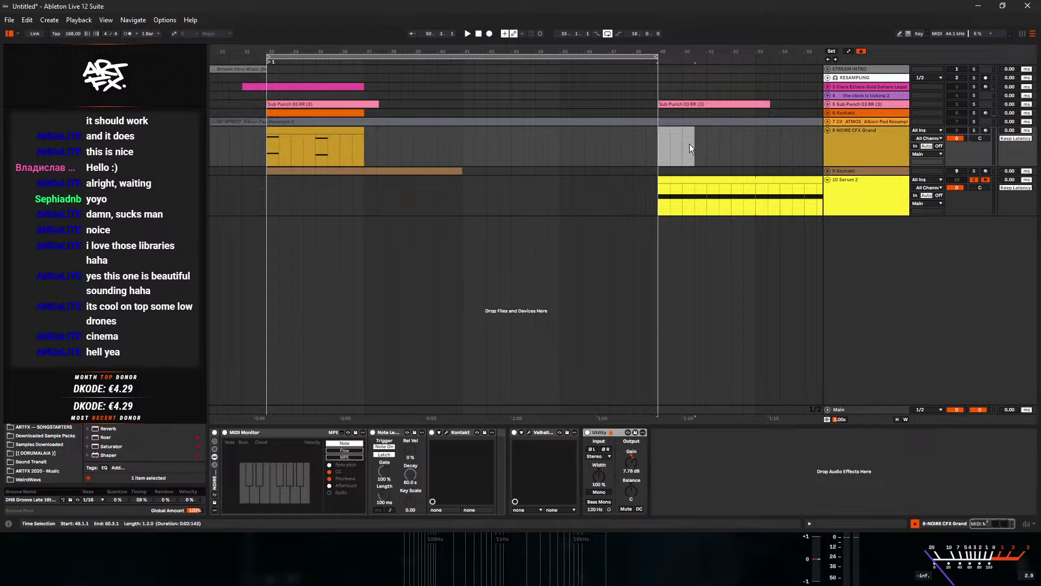
{"action": "key", "text": "ctrl+shift+m"}
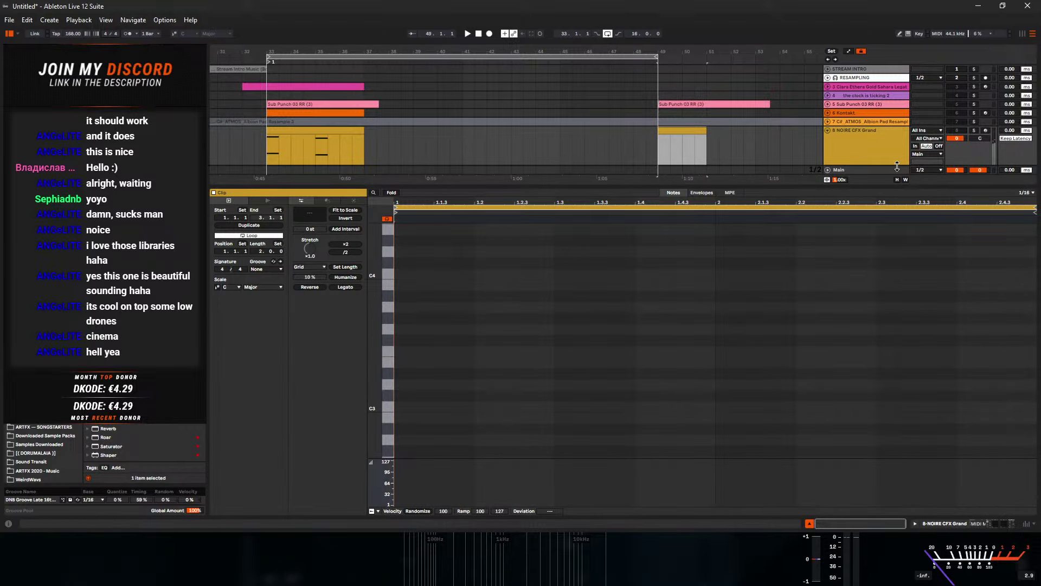
{"action": "left_click", "coordinate": [975, 131]}
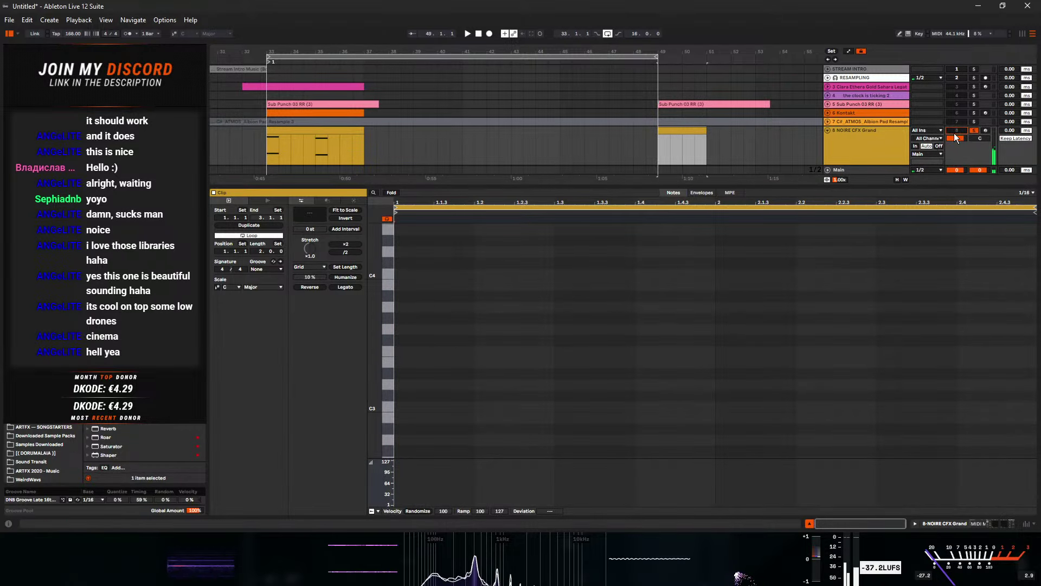
{"action": "left_click", "coordinate": [974, 131]}
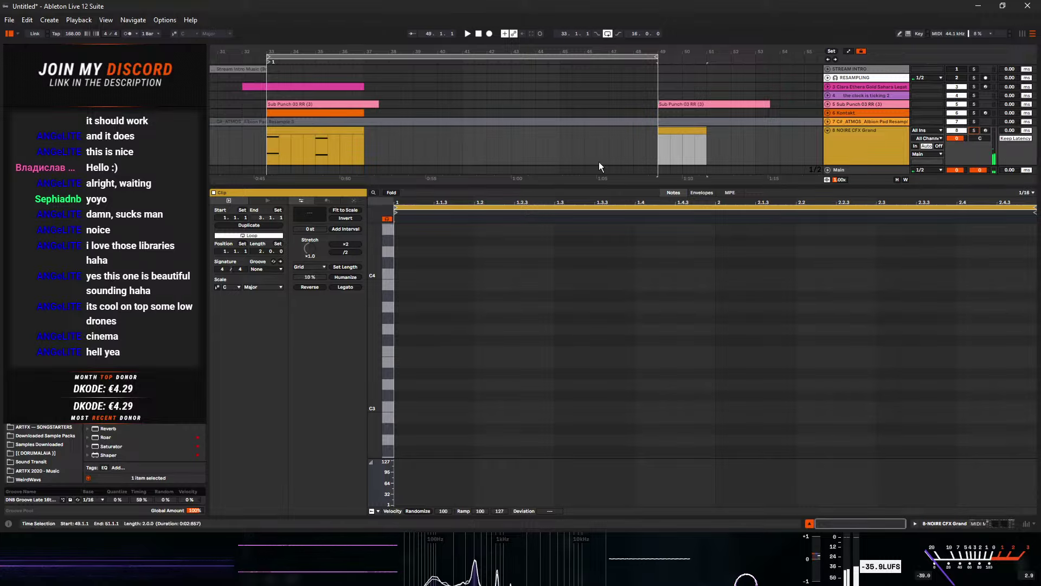
- Audition individual piano notes on the new clip's keyboard in the octave between C4 and C5
{"action": "scroll", "coordinate": [415, 340], "scroll_direction": "up", "scroll_amount": 5}
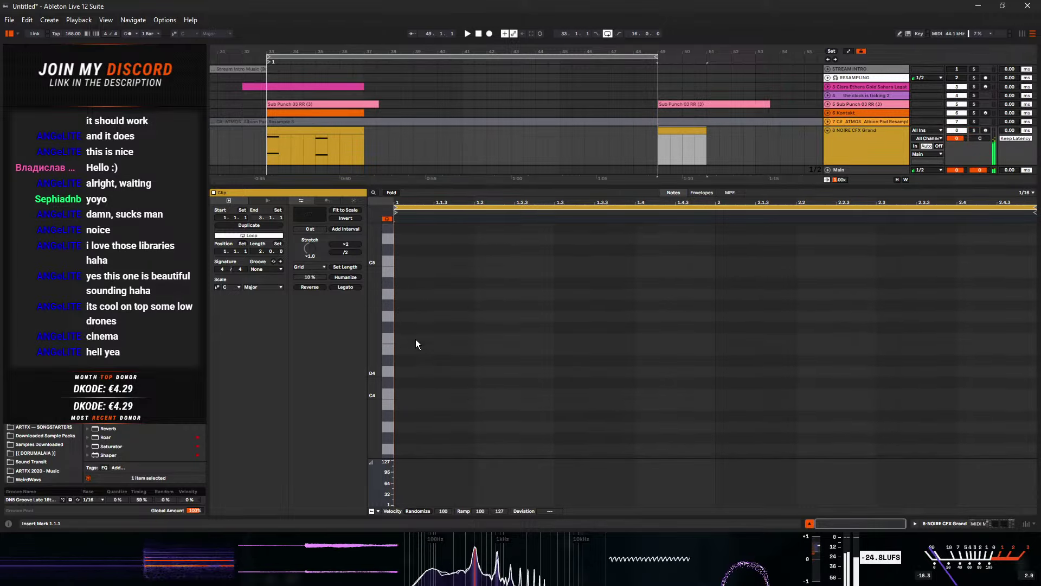
{"action": "left_click", "coordinate": [389, 307]}
{"action": "left_click_drag", "start_coordinate": [389, 307], "coordinate": [389, 276]}
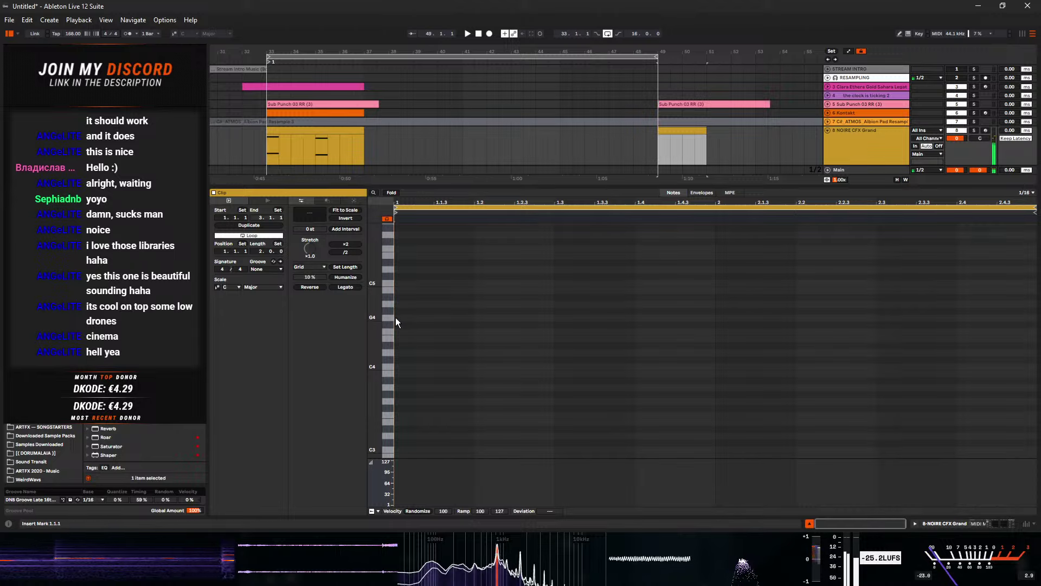
{"action": "left_click", "coordinate": [391, 255]}
{"action": "left_click", "coordinate": [390, 277]}
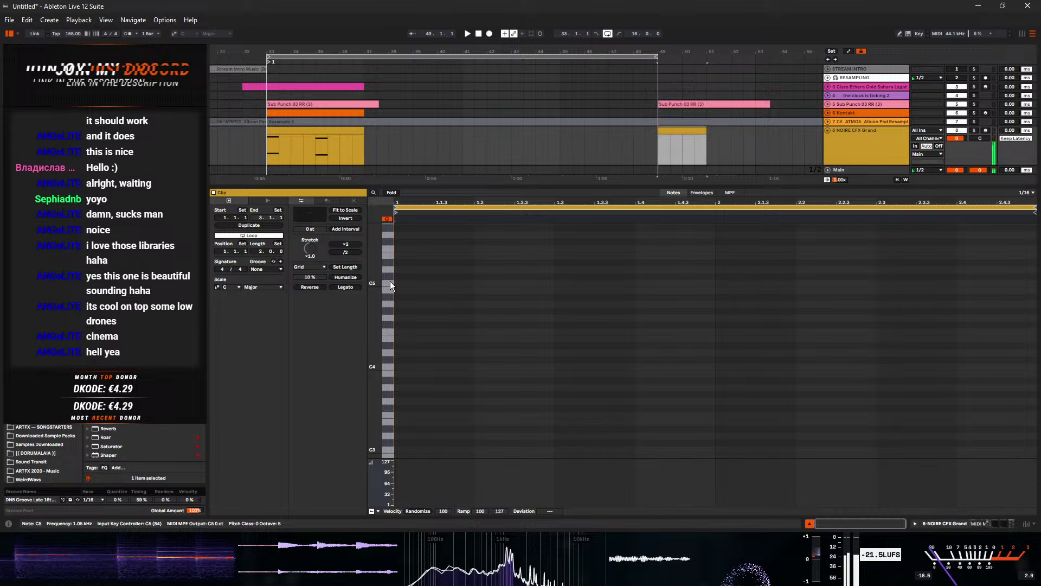
{"action": "left_click", "coordinate": [387, 312]}
{"action": "left_click", "coordinate": [388, 347]}
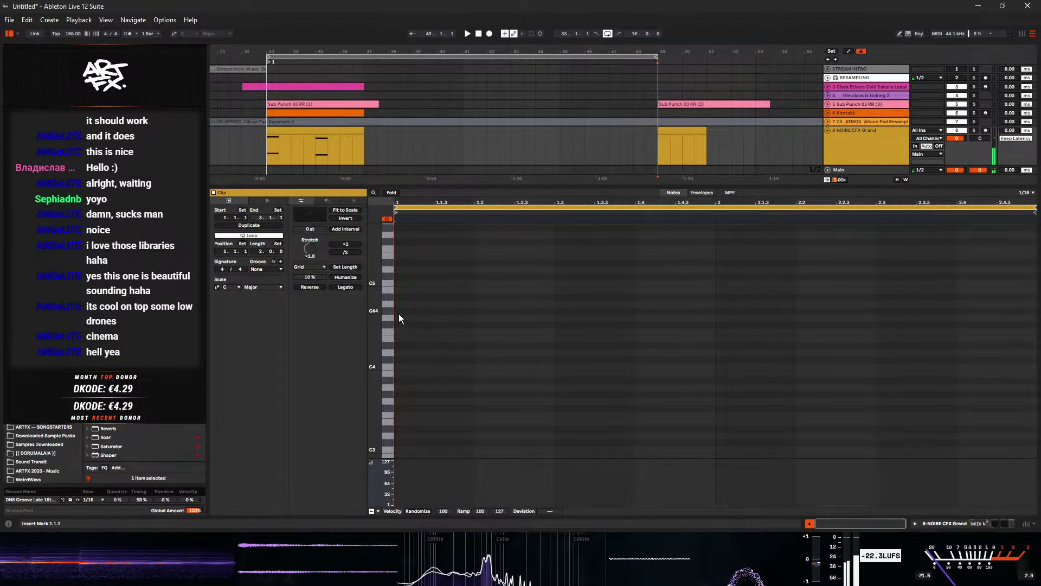
- Write a descending eighth-note figure G#4, E4, D#4, C#4 and duplicate it to fill the two-bar piano clip
{"action": "mouse_move", "coordinate": [398, 313]}
{"action": "left_mouse_down"}
{"action": "mouse_move", "coordinate": [432, 320]}
{"action": "mouse_move", "coordinate": [440, 340]}
{"action": "left_mouse_up"}
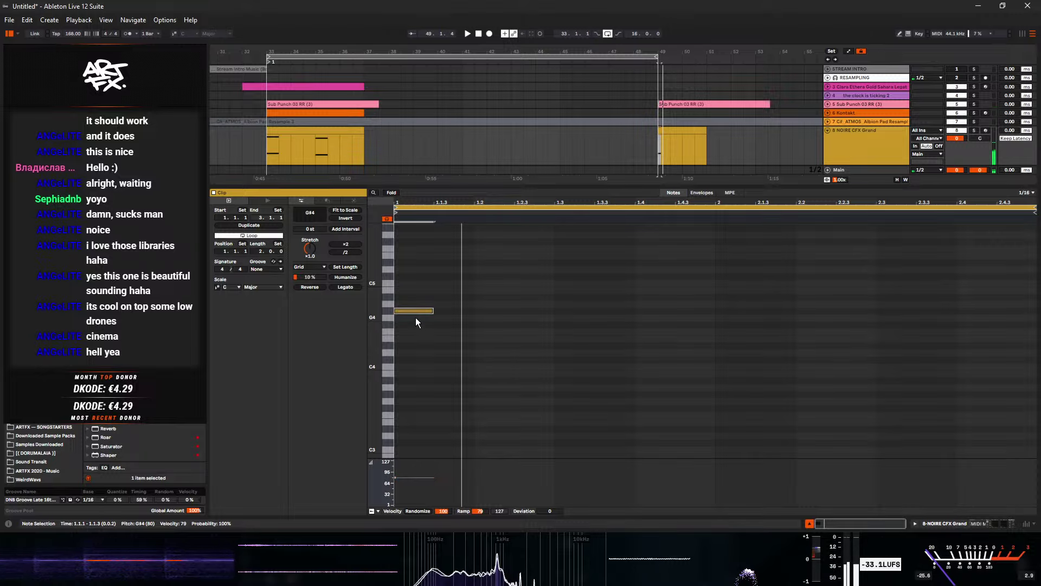
{"action": "mouse_move", "coordinate": [415, 312]}
{"action": "left_mouse_down"}
{"action": "mouse_move", "coordinate": [456, 341]}
{"action": "mouse_move", "coordinate": [534, 361]}
{"action": "mouse_move", "coordinate": [421, 301]}
{"action": "left_mouse_up"}
{"action": "key", "text": "ctrl+d"}
{"action": "key", "text": "ctrl+d"}
{"action": "key", "text": "ctrl+d"}
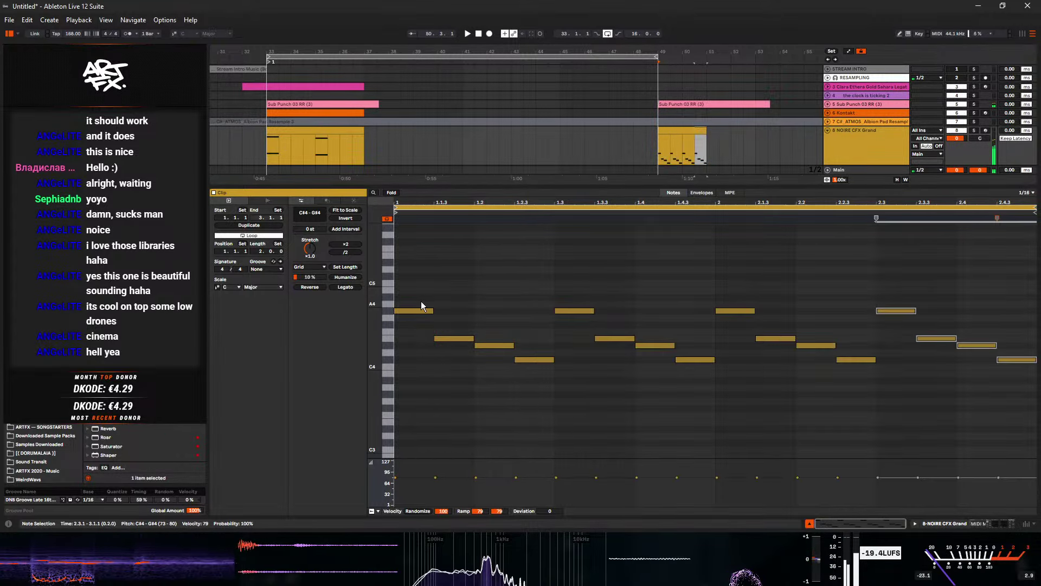
- Extend the NOIRE CFX Grand part to bar 65, play it back and unfold the "the clock is ticking 2" track
{"action": "key", "text": "space"}
{"action": "key", "text": "shift+Tab"}
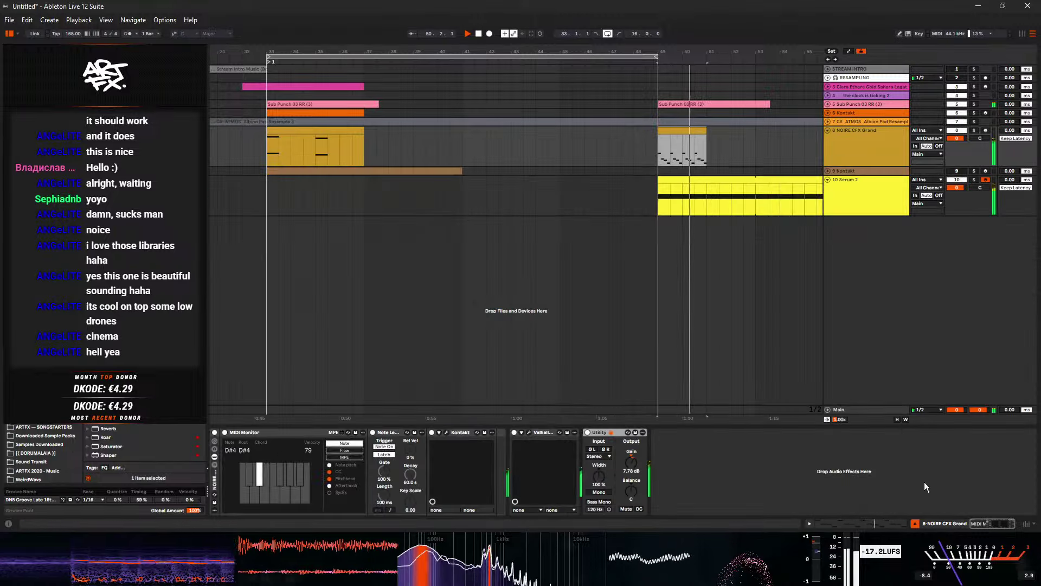
{"action": "key", "text": "space"}
{"action": "left_click_drag", "start_coordinate": [687, 54], "coordinate": [710, 128]}
{"action": "key", "text": "space"}
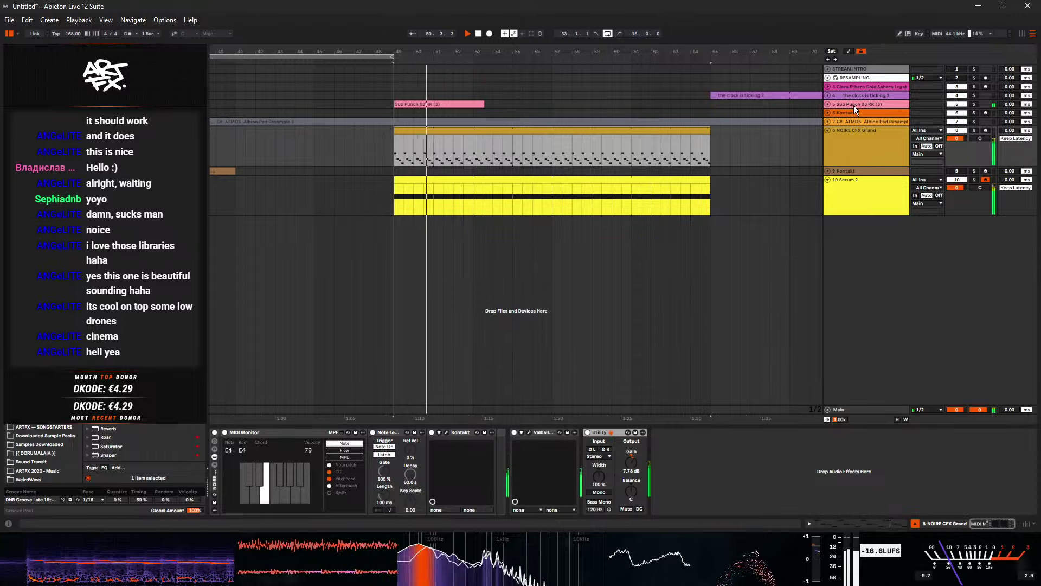
{"action": "left_click", "coordinate": [828, 96]}
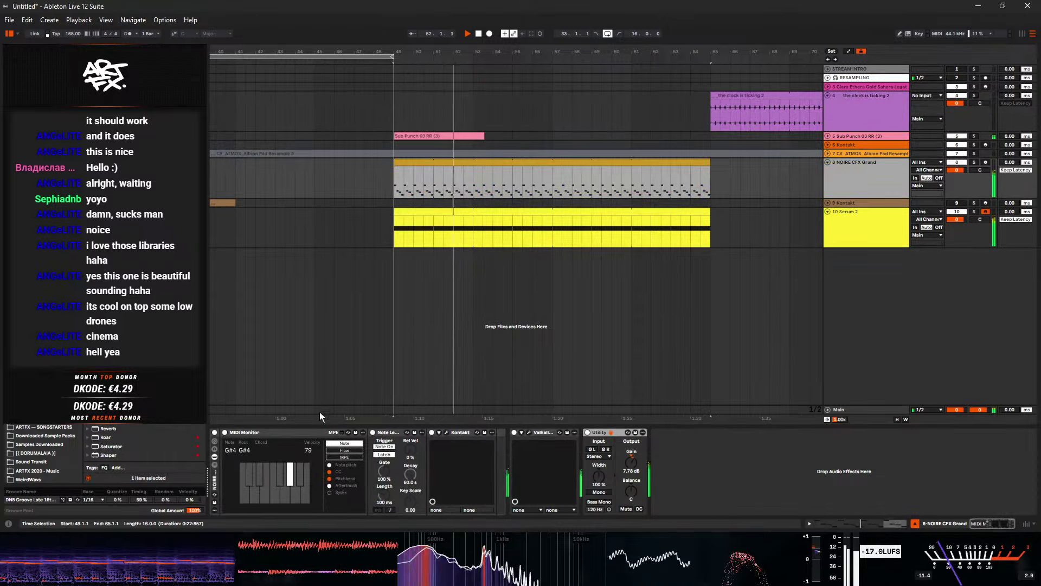
- Loop bars 49 to 65 and set the piano's ValhallaVintageVerb mix to 42.0 % and decay to 4.53 s
{"action": "left_click", "coordinate": [528, 432]}
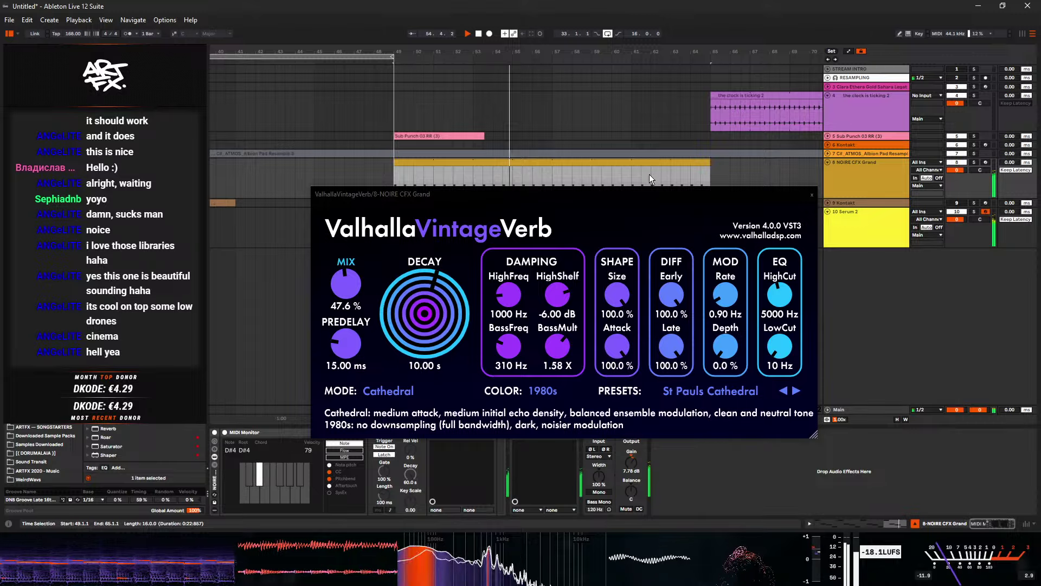
{"action": "key", "text": "ctrl+l"}
{"action": "left_click_drag", "start_coordinate": [431, 339], "coordinate": [425, 348]}
{"action": "mouse_move", "coordinate": [358, 286]}
{"action": "left_mouse_down"}
{"action": "mouse_move", "coordinate": [353, 314]}
{"action": "mouse_move", "coordinate": [347, 283]}
{"action": "left_mouse_up"}
{"action": "left_click_drag", "start_coordinate": [431, 325], "coordinate": [431, 329]}
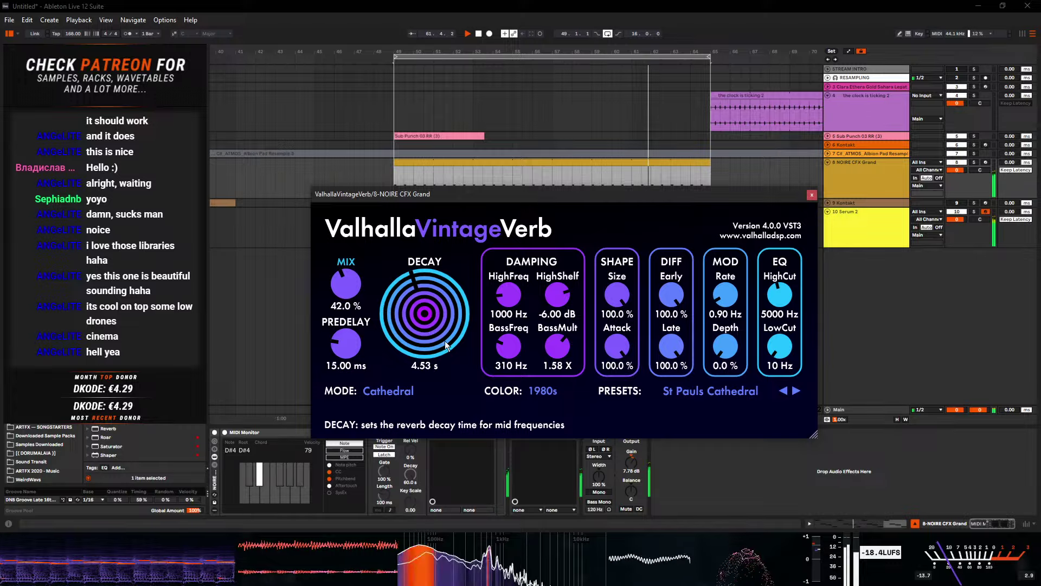
- Change the reverb mode to Concert Hall and set the decay to 4.66 s
{"action": "left_click", "coordinate": [389, 391]}
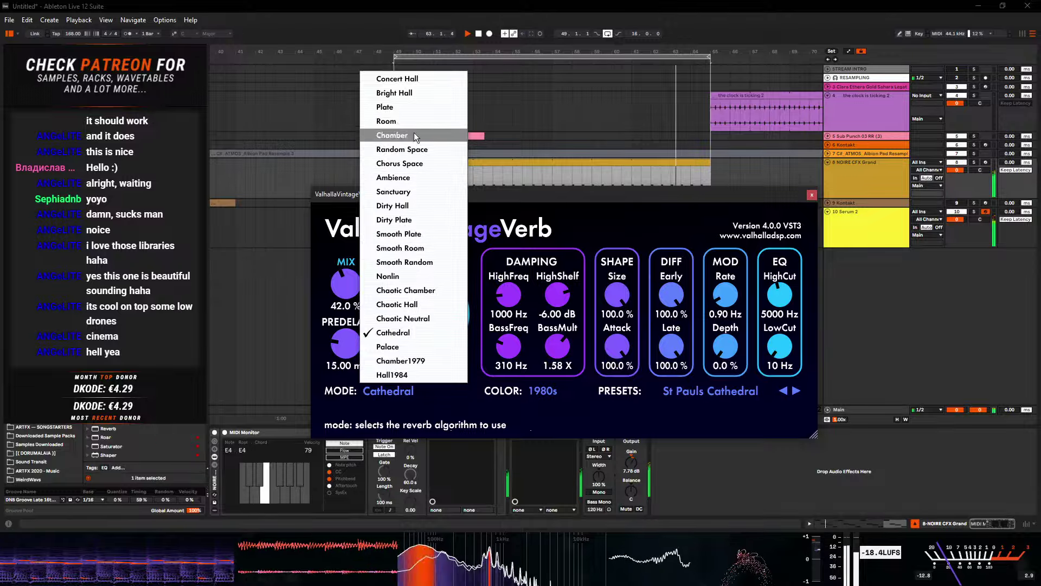
{"action": "left_click", "coordinate": [399, 78]}
{"action": "left_click_drag", "start_coordinate": [424, 332], "coordinate": [425, 330]}
- Load the Gorgeous Cathedral preset from the ARTFX Long (2-10s) presets, set the mix to 39.6 % and close the reverb
{"action": "left_click", "coordinate": [732, 393]}
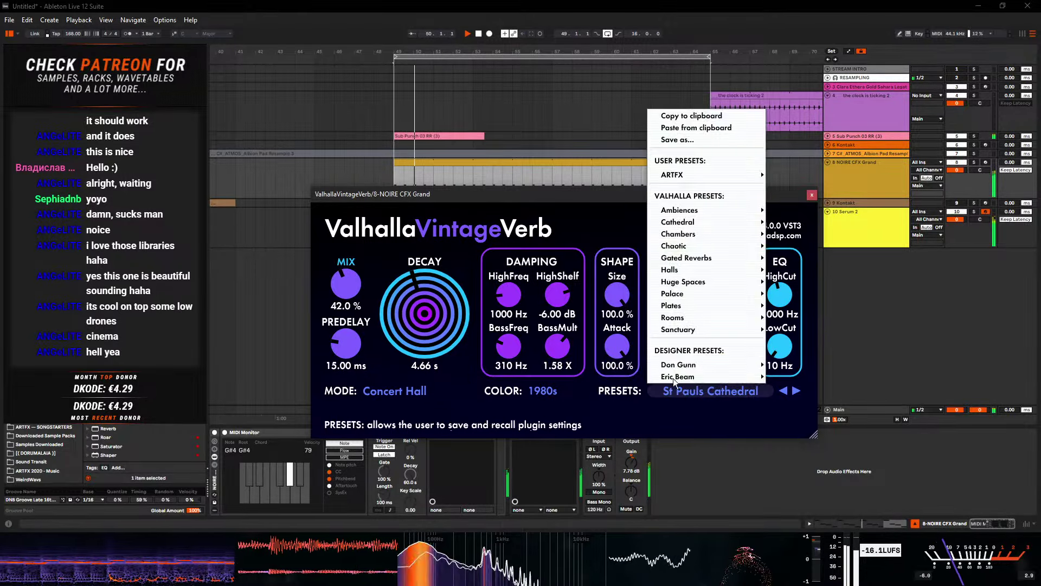
{"action": "mouse_move", "coordinate": [690, 294]}
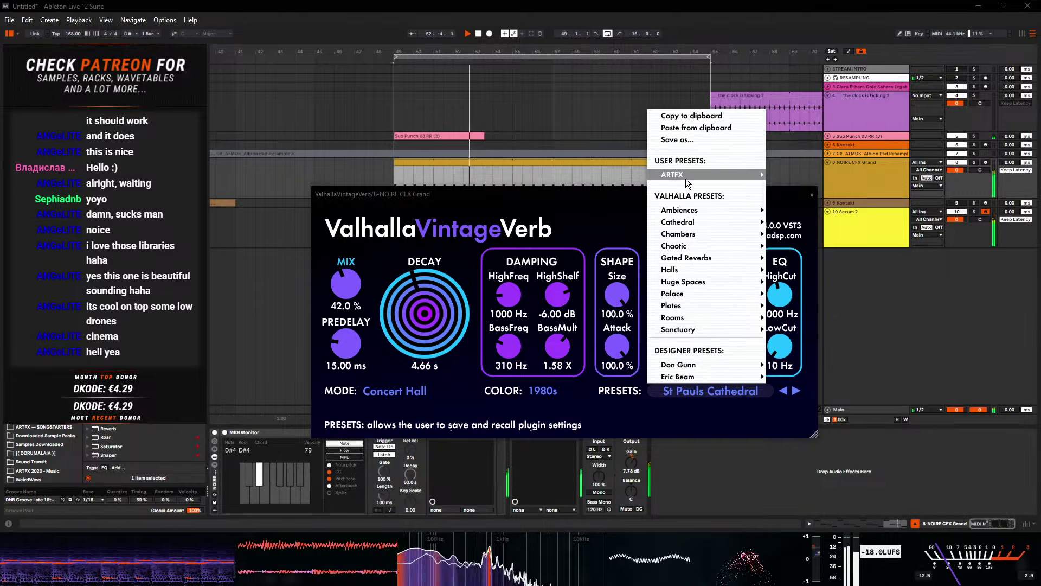
{"action": "mouse_move", "coordinate": [749, 174]}
{"action": "mouse_move", "coordinate": [816, 188]}
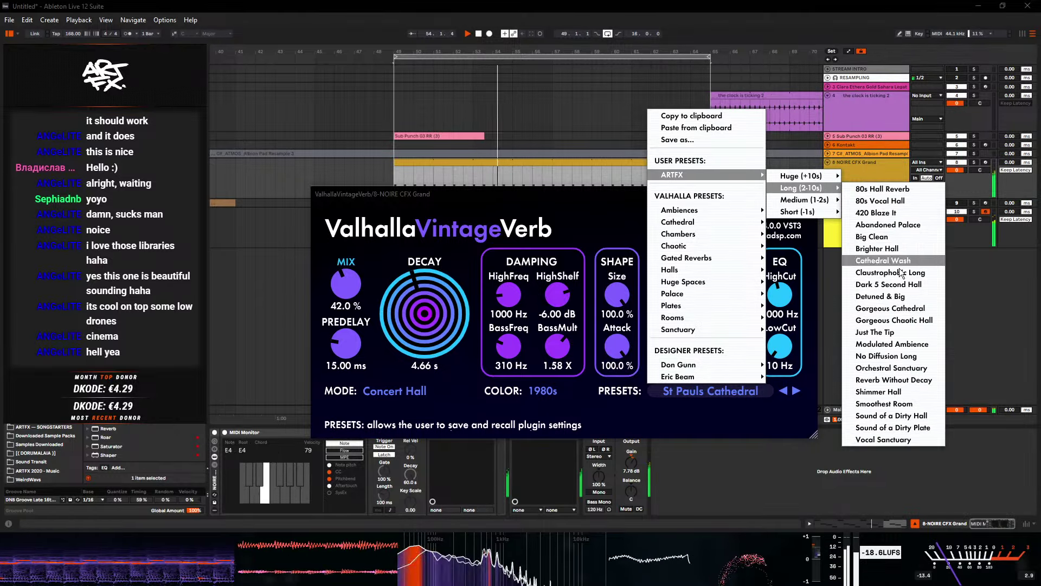
{"action": "left_click", "coordinate": [897, 308]}
{"action": "left_click_drag", "start_coordinate": [347, 283], "coordinate": [347, 348]}
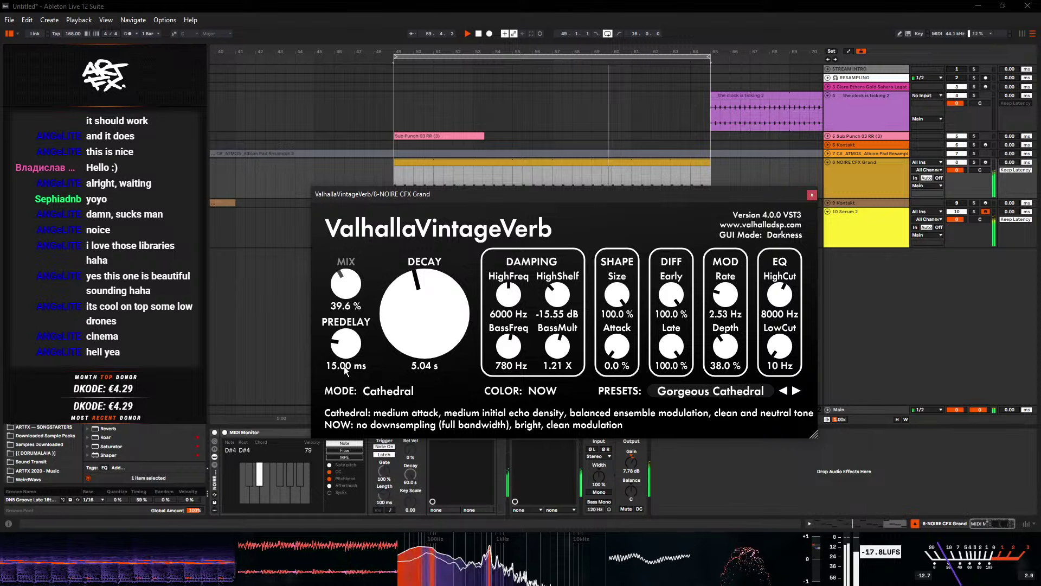
{"action": "left_click", "coordinate": [812, 195]}
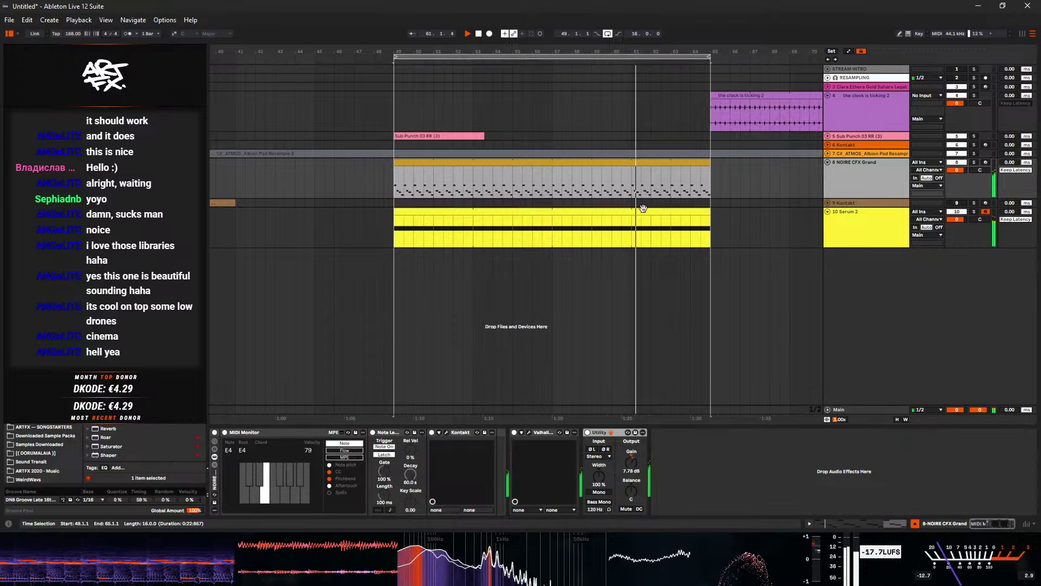
- Move the "the clock is ticking 2" audio clip to start at bar 49 and delete the leftover material past the loop
{"action": "key", "text": "space"}
{"action": "left_click_drag", "start_coordinate": [866, 104], "coordinate": [461, 101]}
{"action": "key", "text": "space"}
{"action": "left_click_drag", "start_coordinate": [710, 106], "coordinate": [789, 117]}
{"action": "key", "text": "Delete"}
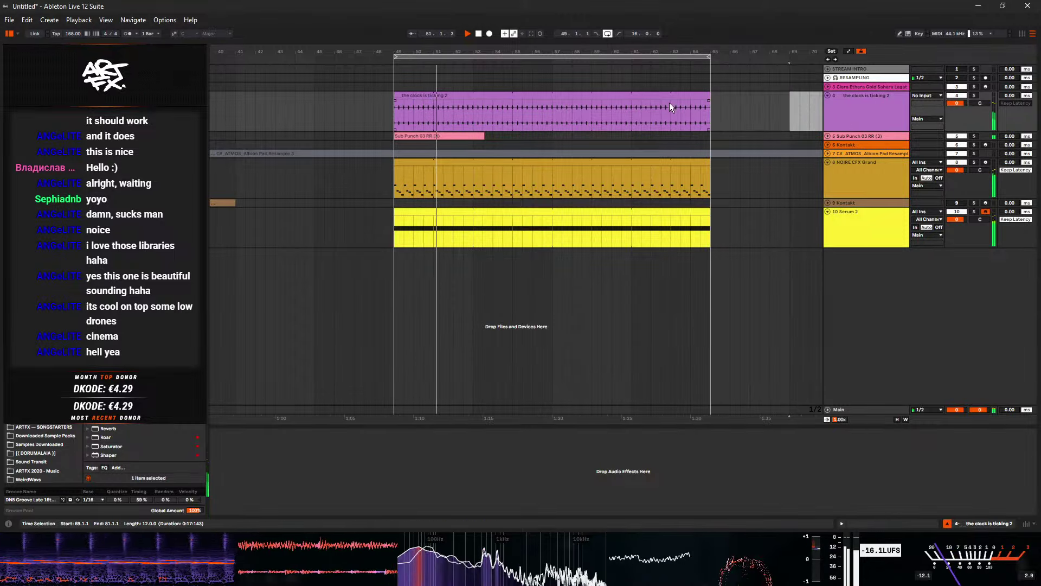
- Duplicate the first four bars of the piano part to bar 53 and lower the copy's G#4 notes to G4
{"action": "double_click", "coordinate": [460, 160]}
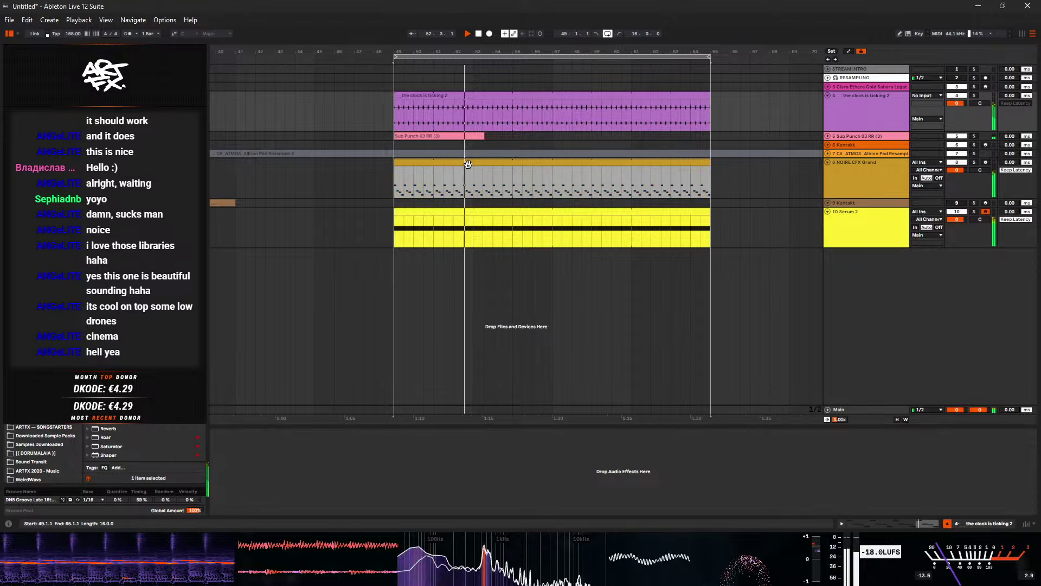
{"action": "left_click_drag", "start_coordinate": [473, 150], "coordinate": [436, 152]}
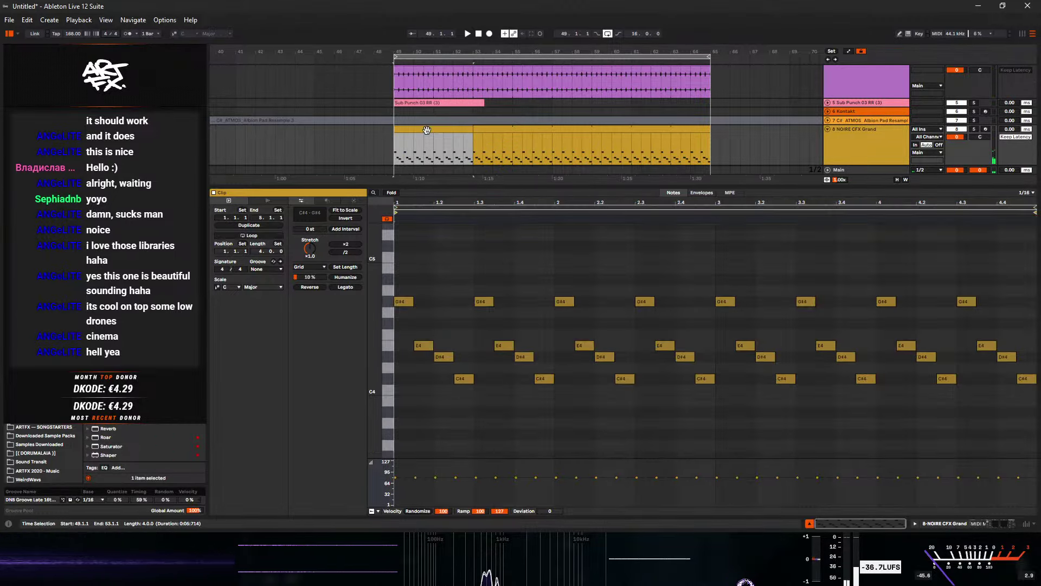
{"action": "key", "text": "ctrl+d"}
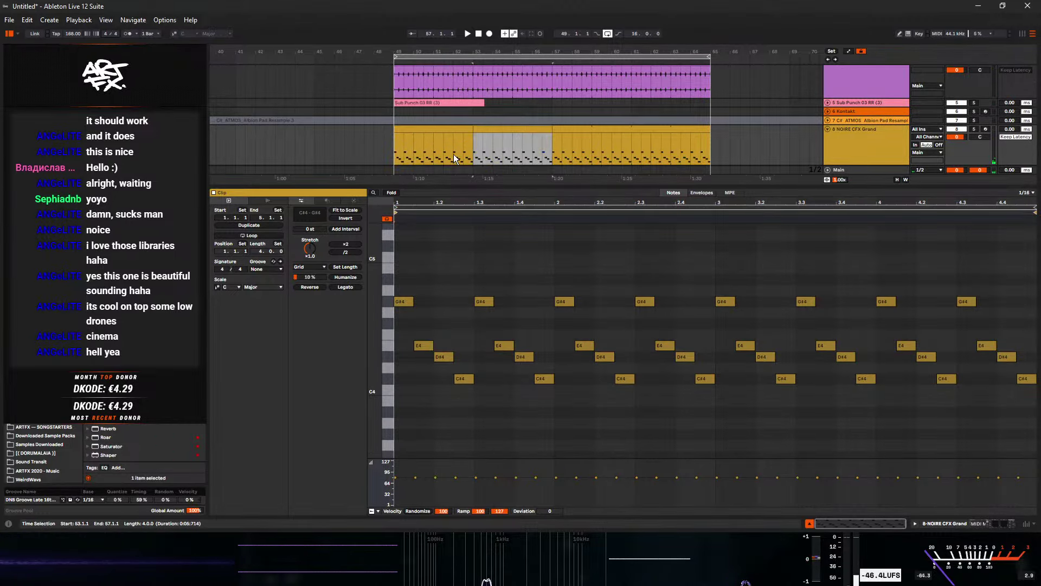
{"action": "left_click", "coordinate": [398, 301]}
{"action": "key", "text": "Down"}
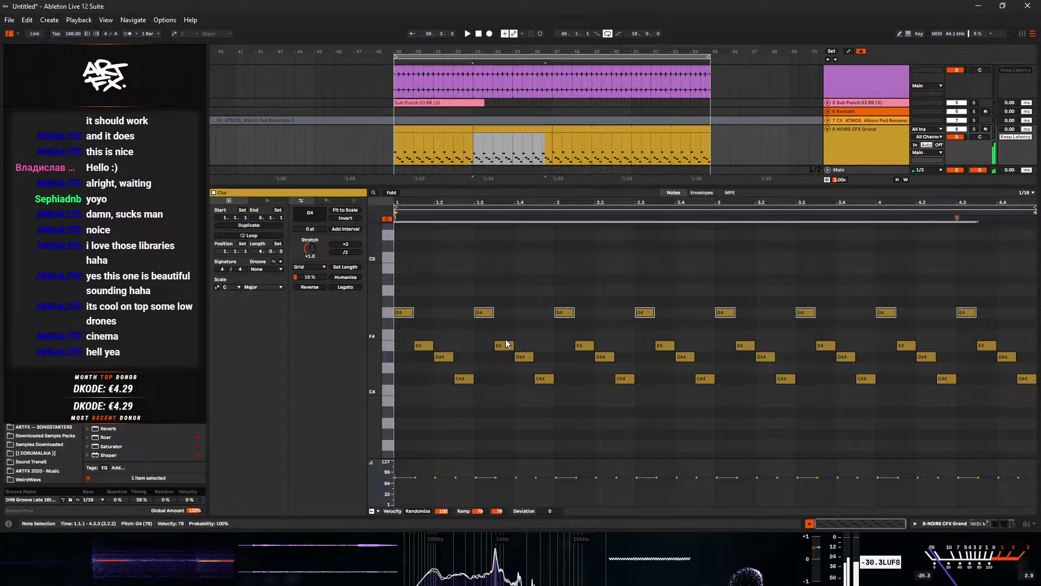
- Play the two piano clips, then duplicate the eight-bar pair to bars 57 to 65 and play the copy
{"action": "left_click", "coordinate": [452, 127]}
{"action": "key", "text": "space"}
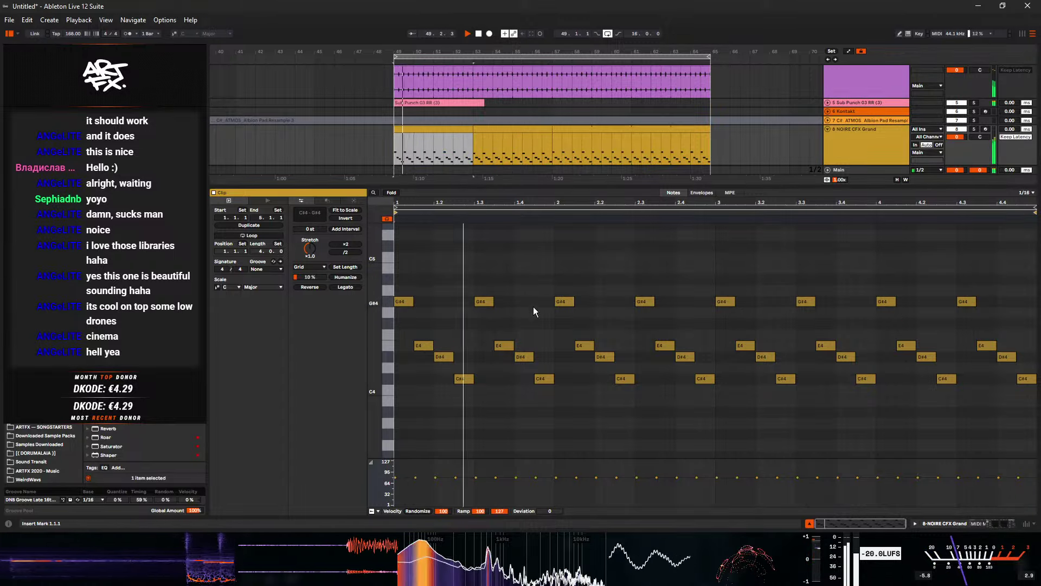
{"action": "left_click", "coordinate": [500, 126]}
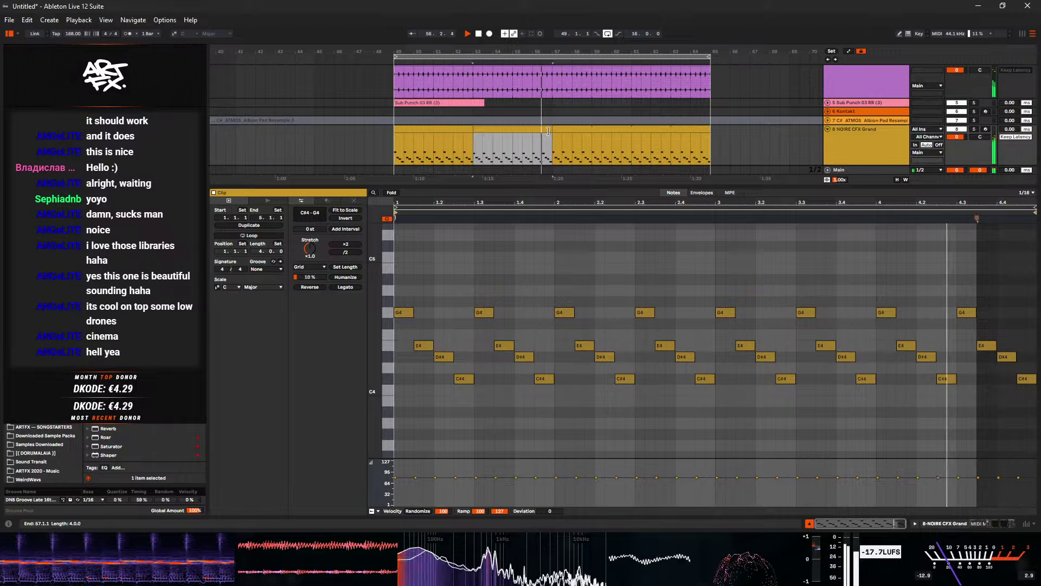
{"action": "key", "text": "space"}
{"action": "key", "text": "Right"}
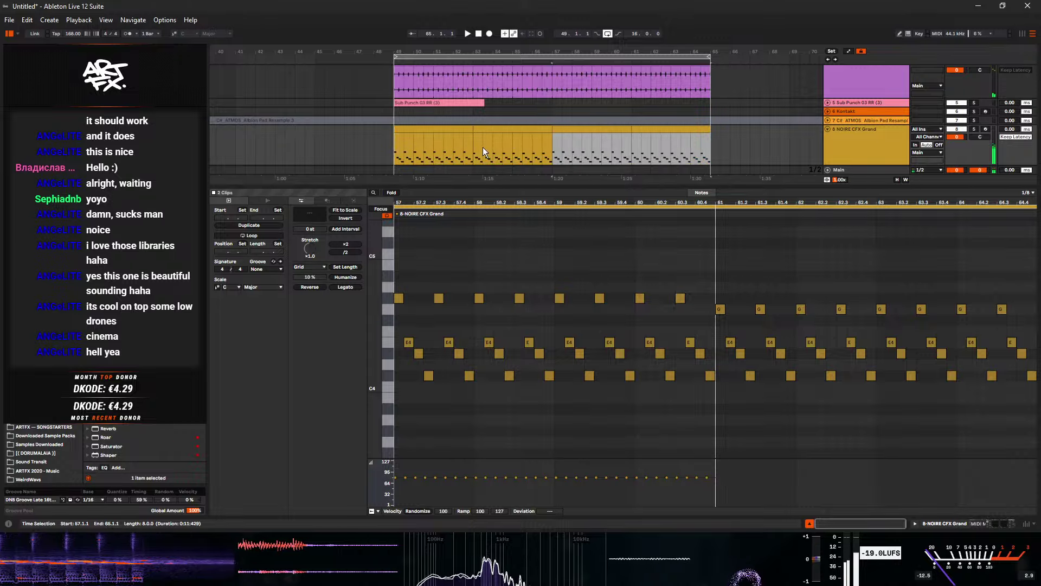
{"action": "key", "text": "space"}
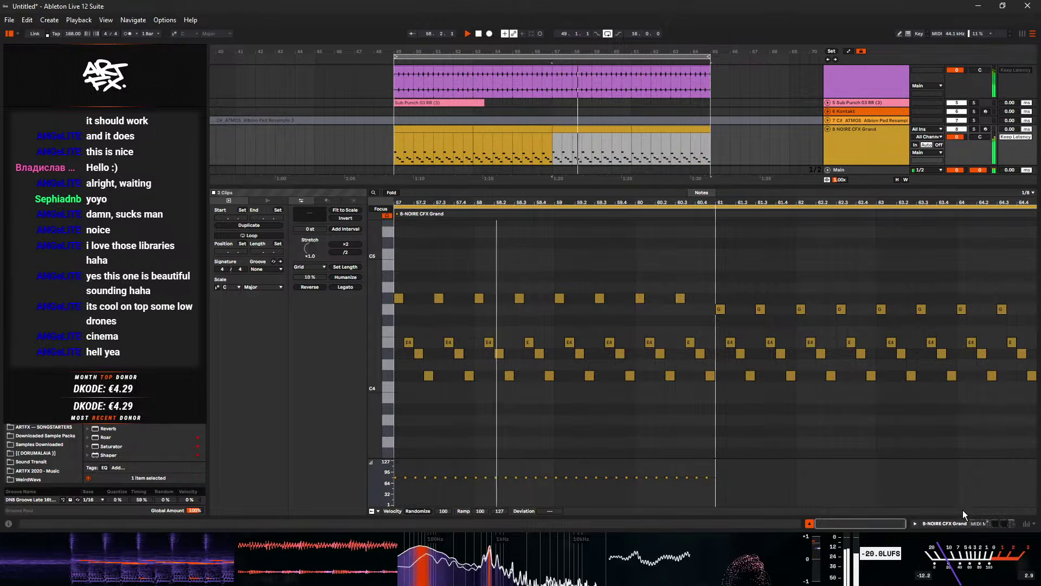
- Add a Velocity device with Random set to 7 and a CC Control device before MIDI Monitor on the NOIRE CFX Grand track
{"action": "key", "text": "shift+Tab"}
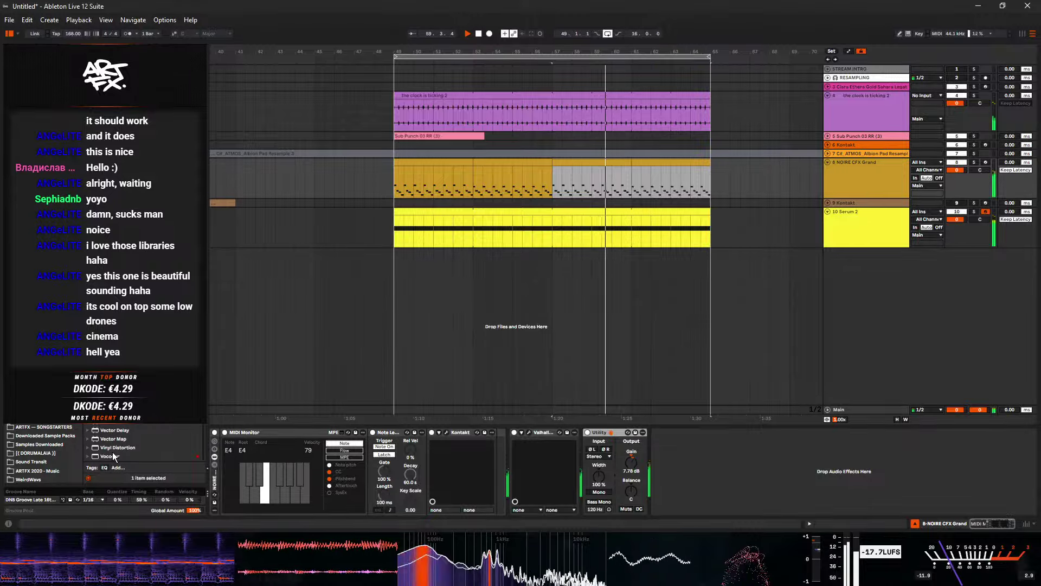
{"action": "left_click", "coordinate": [33, 200]}
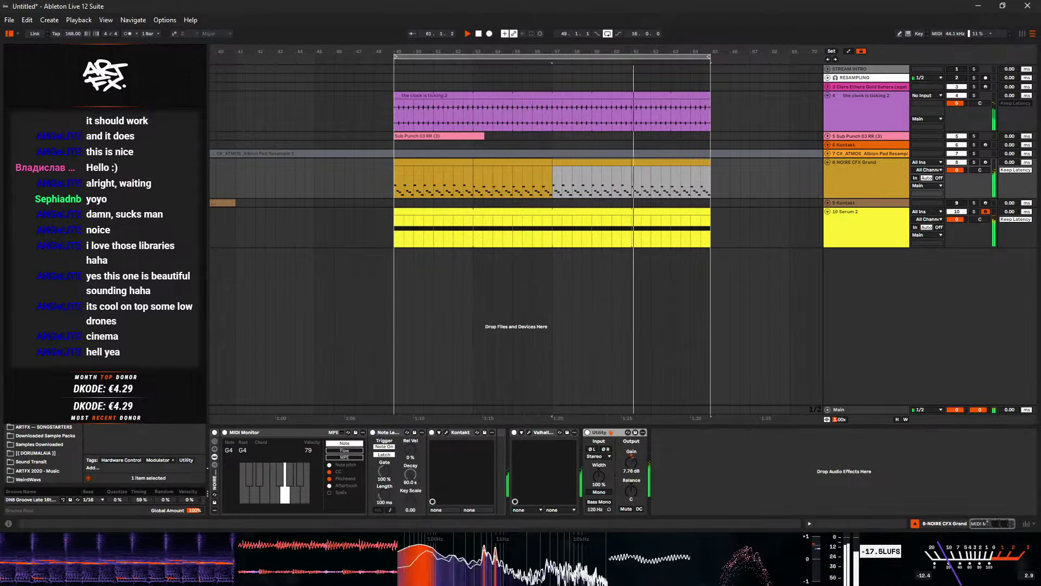
{"action": "left_click_drag", "start_coordinate": [108, 217], "coordinate": [752, 457]}
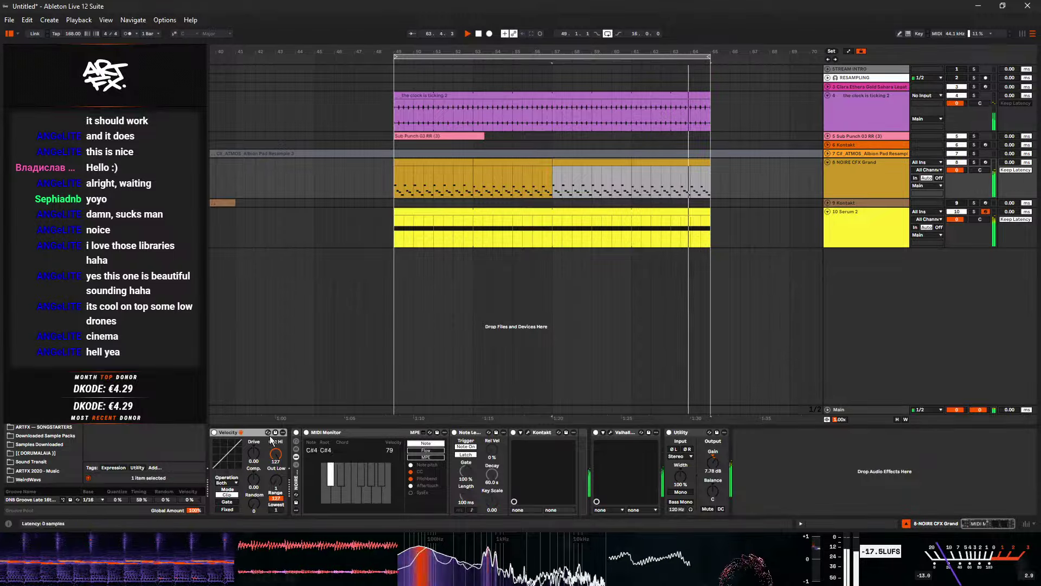
{"action": "left_click_drag", "start_coordinate": [254, 503], "coordinate": [254, 496]}
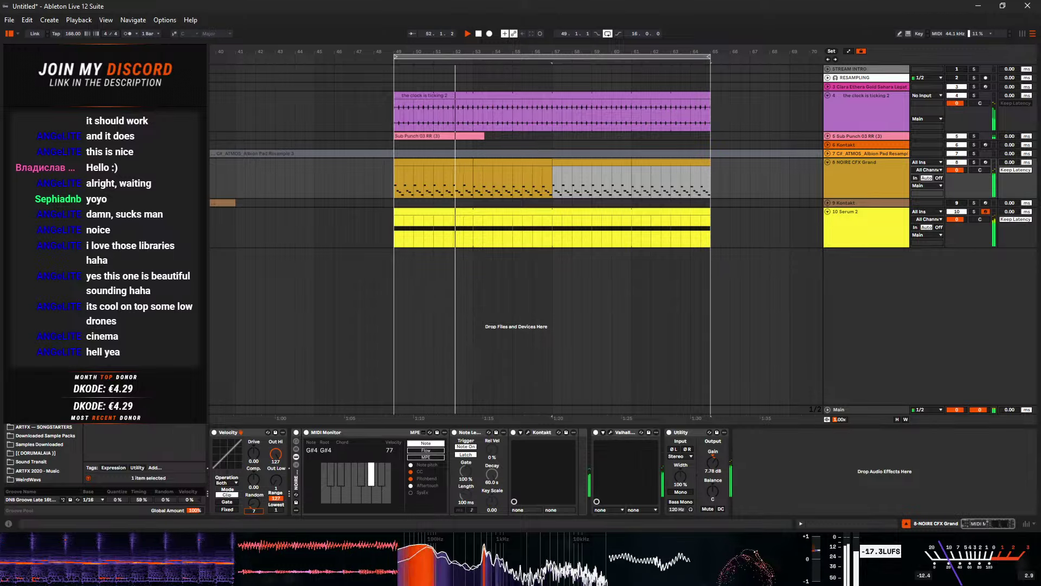
{"action": "left_click_drag", "start_coordinate": [122, 174], "coordinate": [289, 472]}
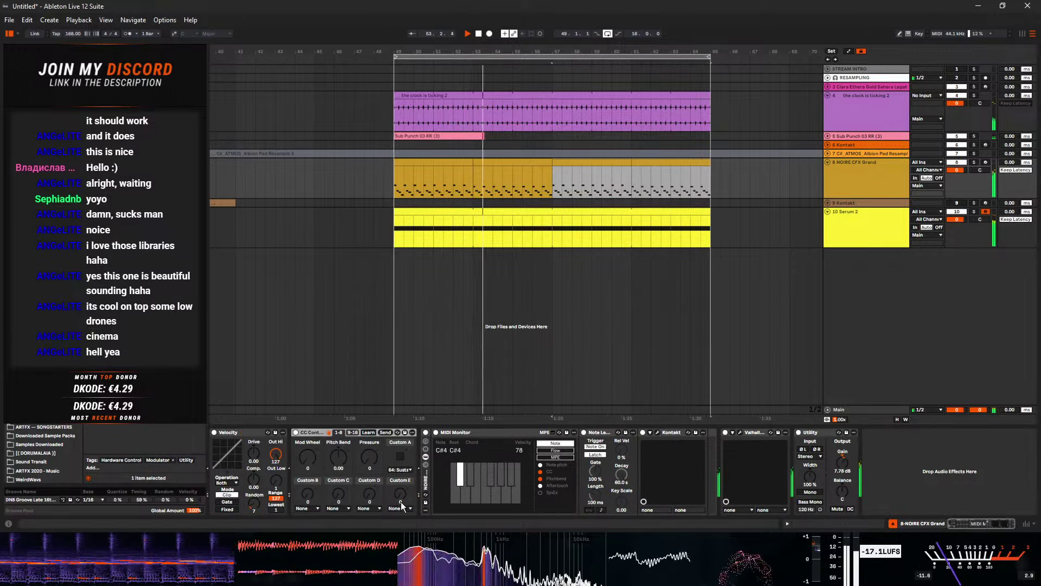
- Switch on the Sustain control in CC Control and set the piano's ValhallaVintageVerb to 3.63 s decay and about 27% mix
{"action": "left_click", "coordinate": [402, 457]}
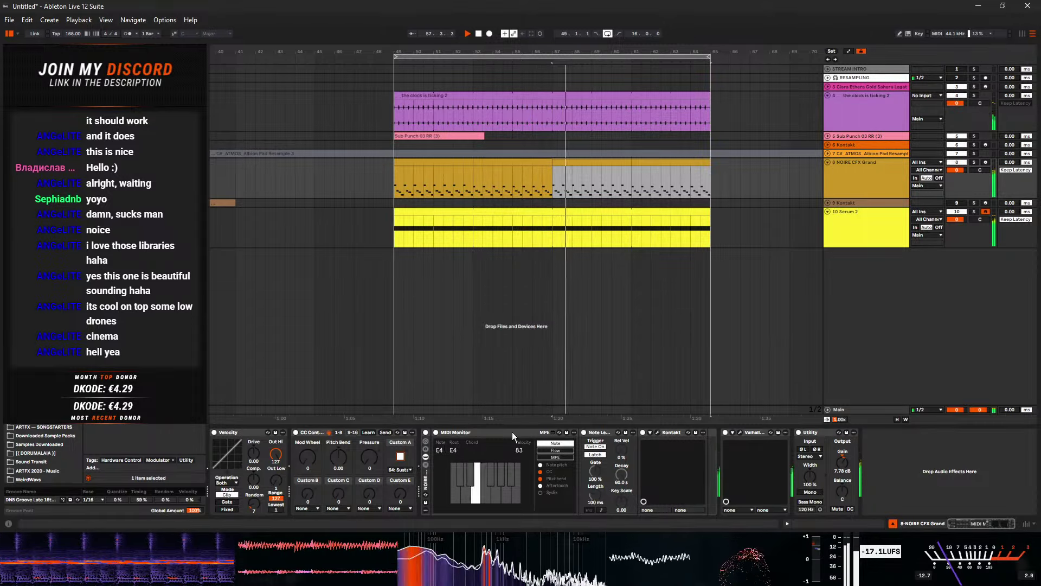
{"action": "left_click", "coordinate": [740, 433]}
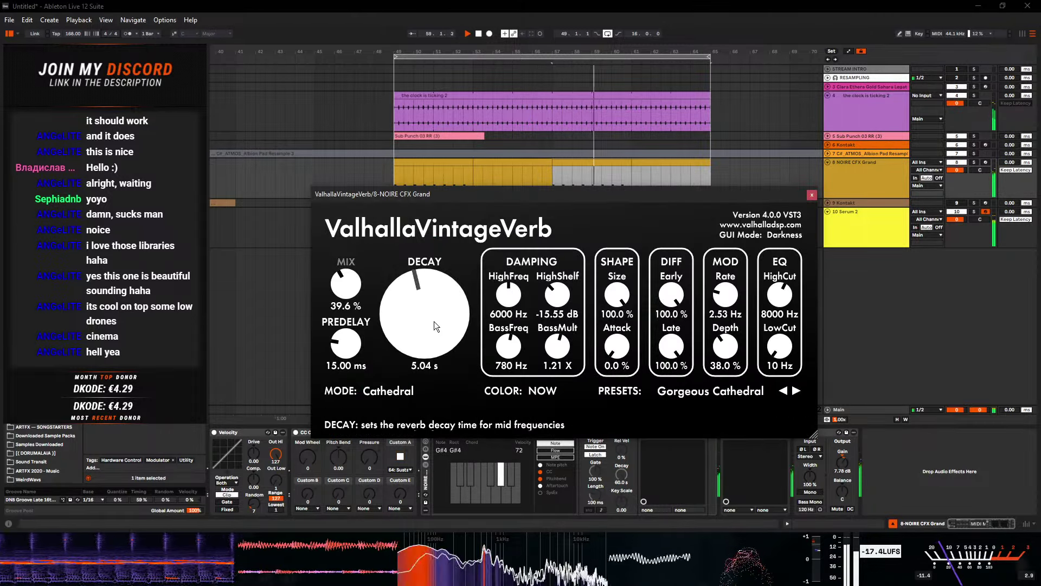
{"action": "left_click_drag", "start_coordinate": [434, 321], "coordinate": [434, 324]}
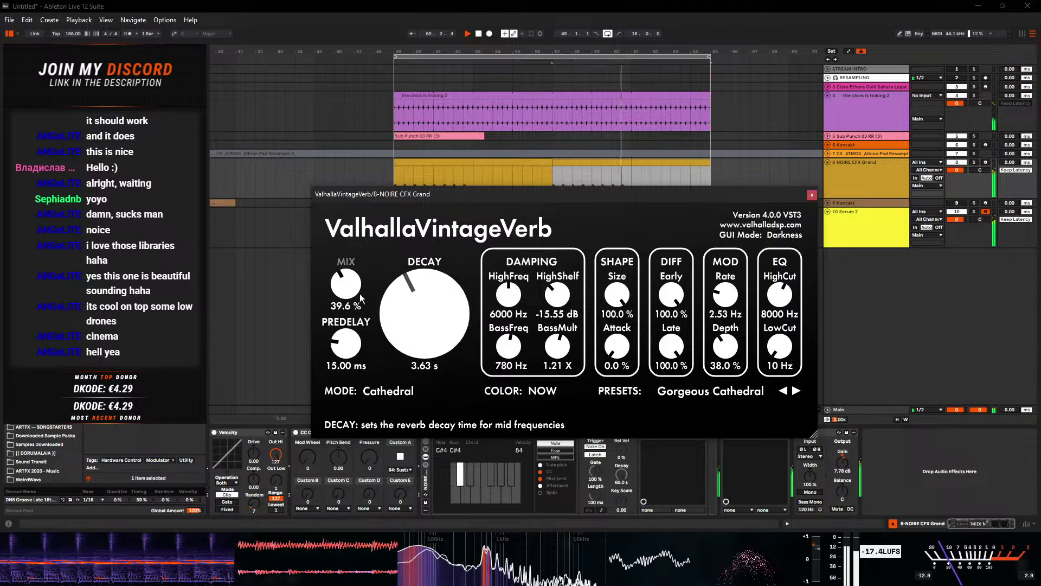
{"action": "left_click_drag", "start_coordinate": [345, 285], "coordinate": [347, 304]}
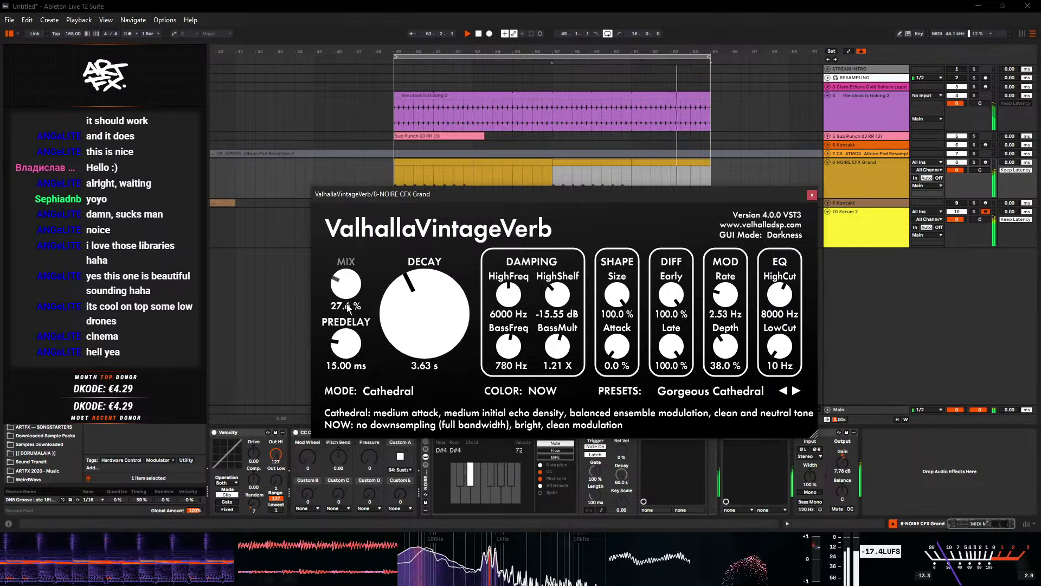
{"action": "left_click", "coordinate": [812, 195]}
- Lower the Velocity device's Out Hi to 110 on the NOIRE CFX Grand track
{"action": "left_click", "coordinate": [855, 178]}
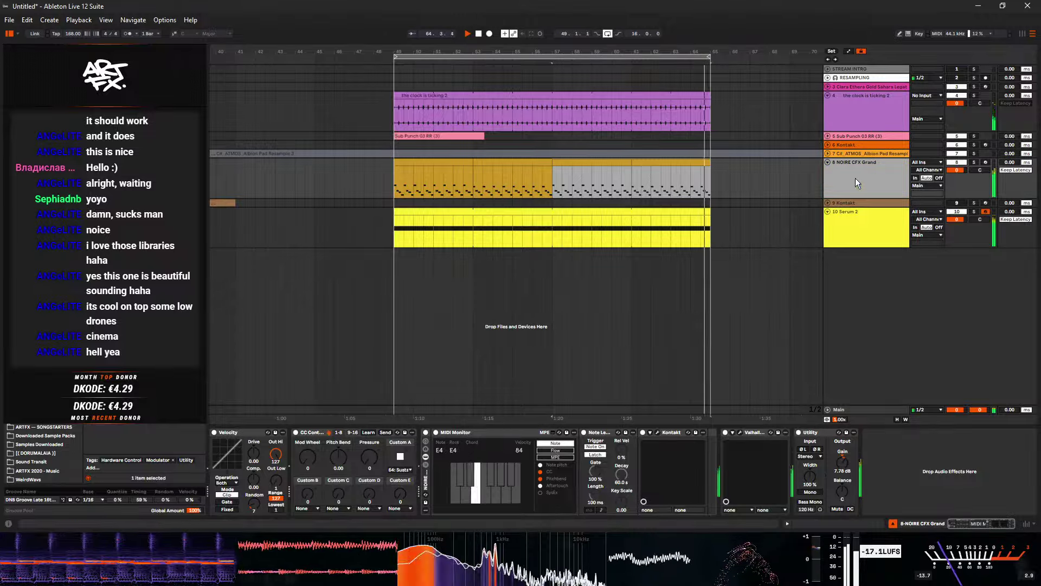
{"action": "left_click_drag", "start_coordinate": [276, 454], "coordinate": [275, 462]}
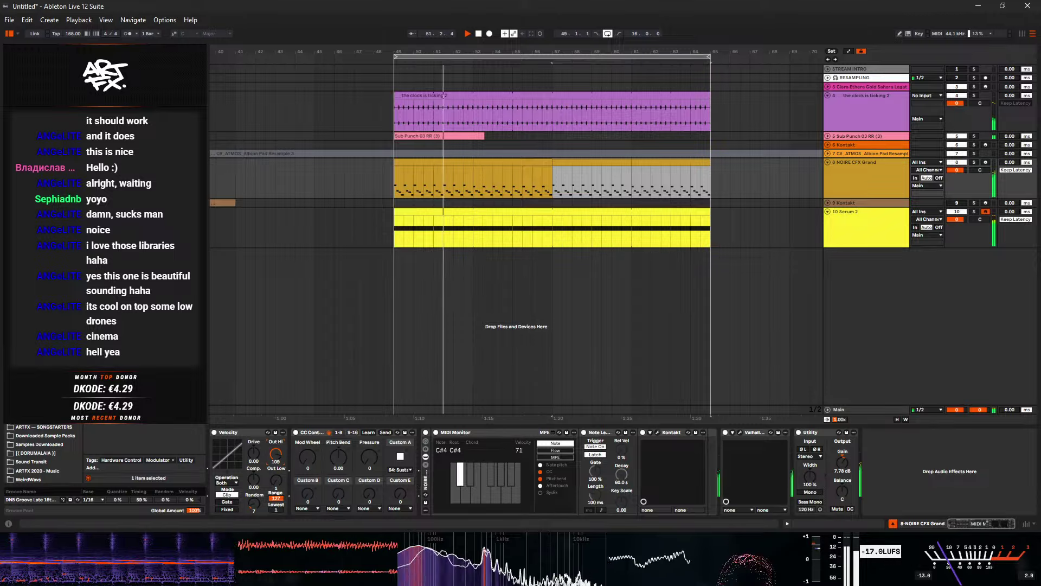
- In the Serum 2 track's EQ Eight, set the boost band to 43.5 Hz with 1.36 dB of gain
{"action": "left_click", "coordinate": [880, 233]}
{"action": "left_click", "coordinate": [379, 510]}
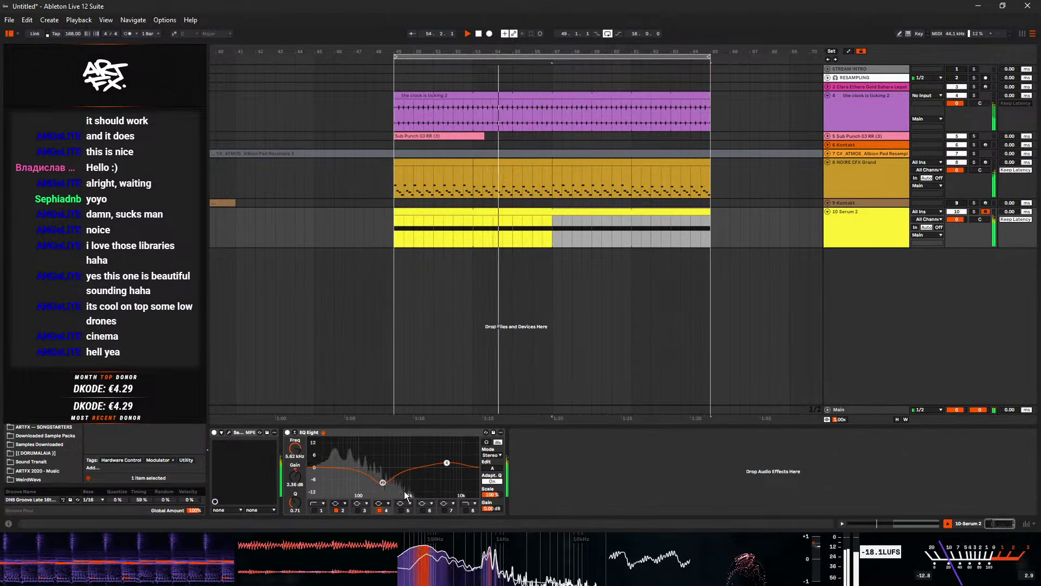
{"action": "left_click_drag", "start_coordinate": [405, 490], "coordinate": [342, 465]}
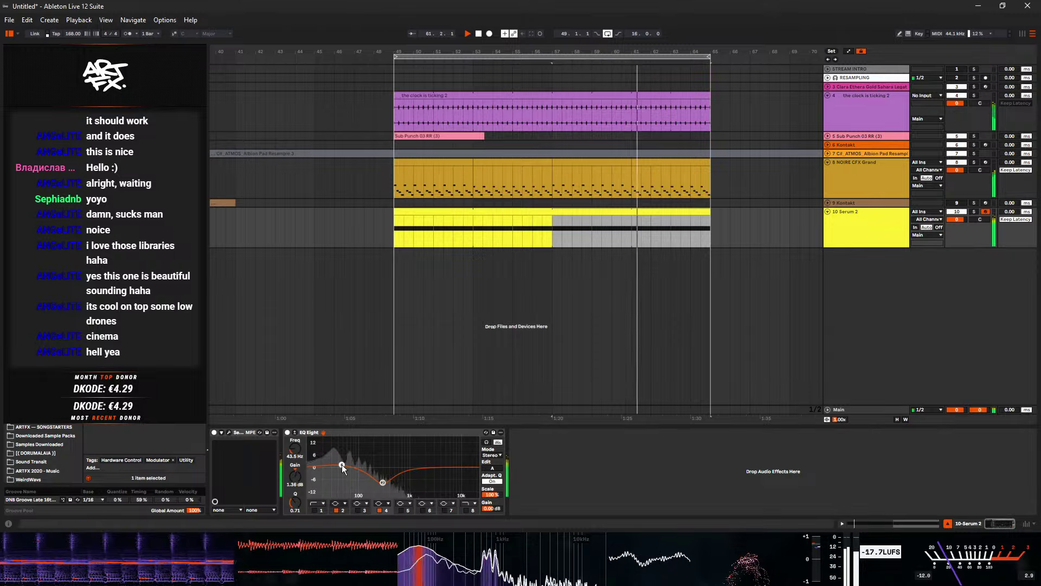
{"action": "left_click", "coordinate": [469, 211]}
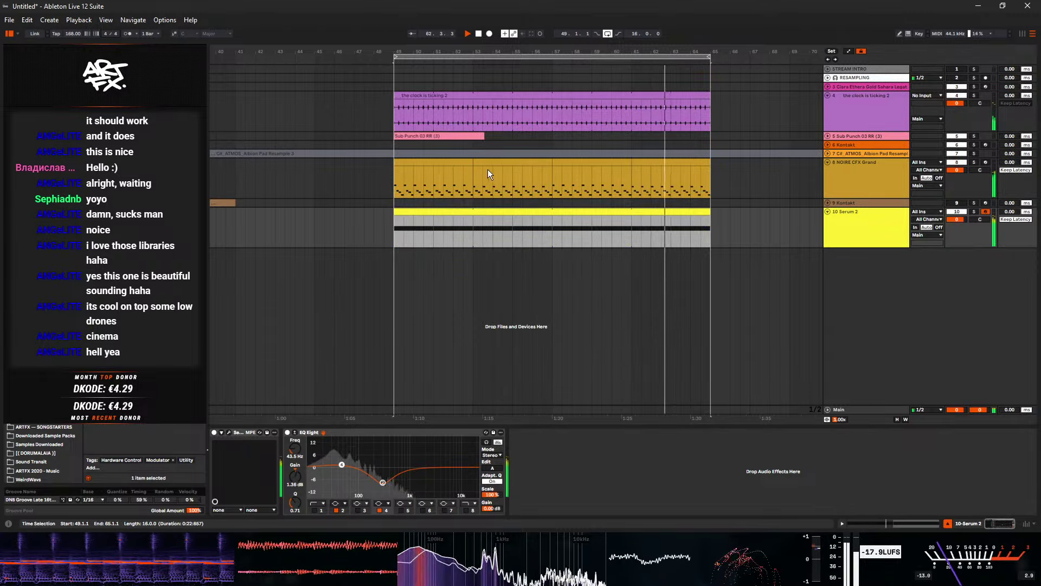
- Reorder the arpeggio in bar 1 of the first piano clip to repeat G#4, C#4, E4, D#4
{"action": "double_click", "coordinate": [456, 161]}
{"action": "key", "text": "space"}
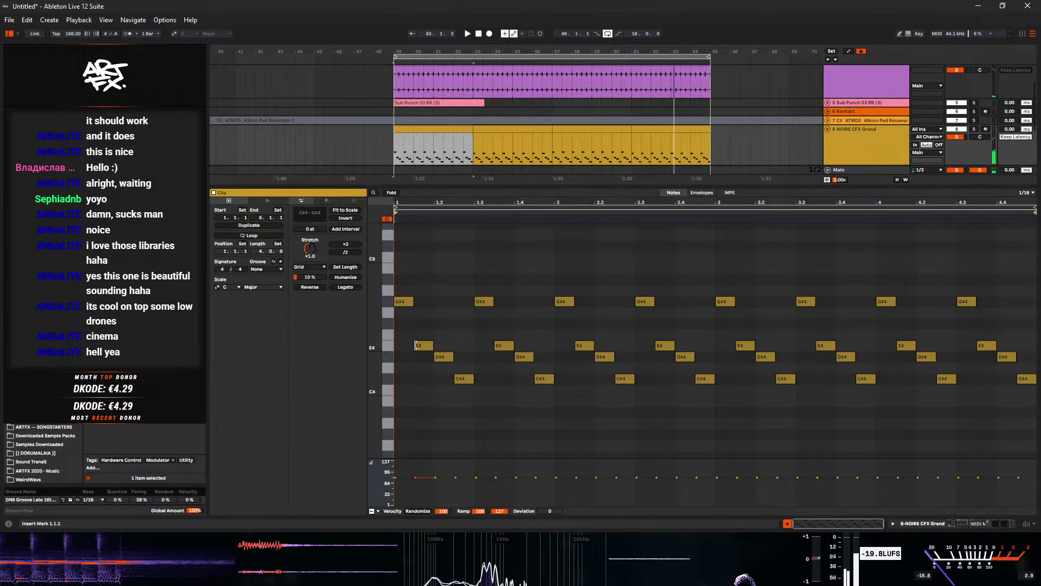
{"action": "left_click_drag", "start_coordinate": [415, 345], "coordinate": [426, 374]}
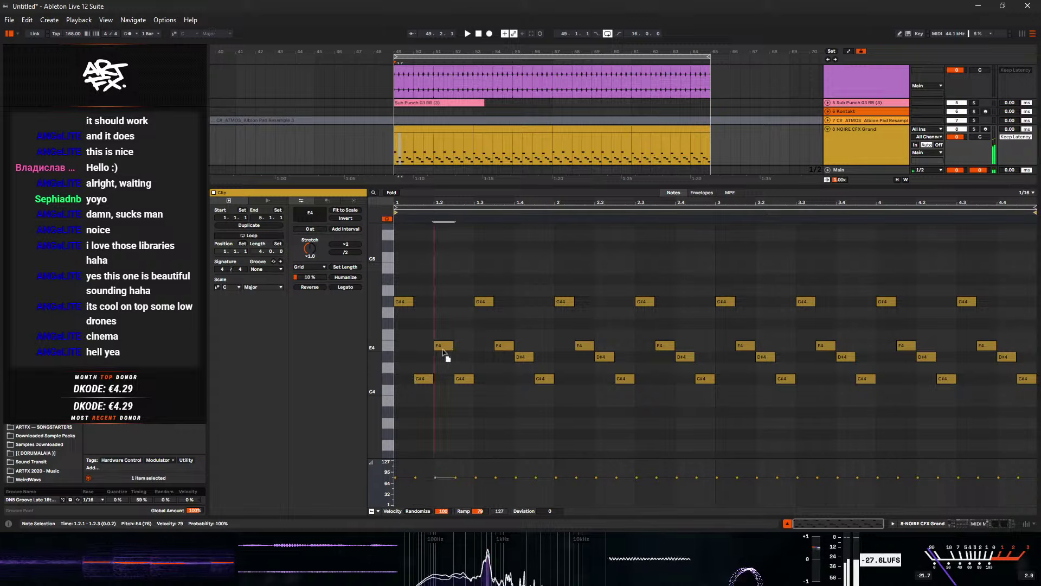
{"action": "key", "text": "space"}
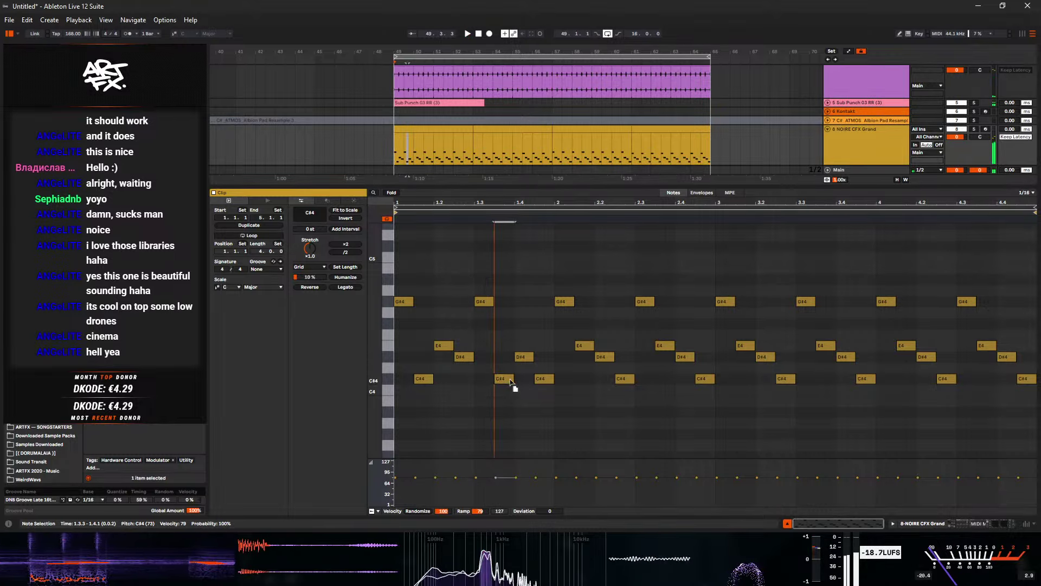
{"action": "left_click_drag", "start_coordinate": [542, 379], "coordinate": [545, 358]}
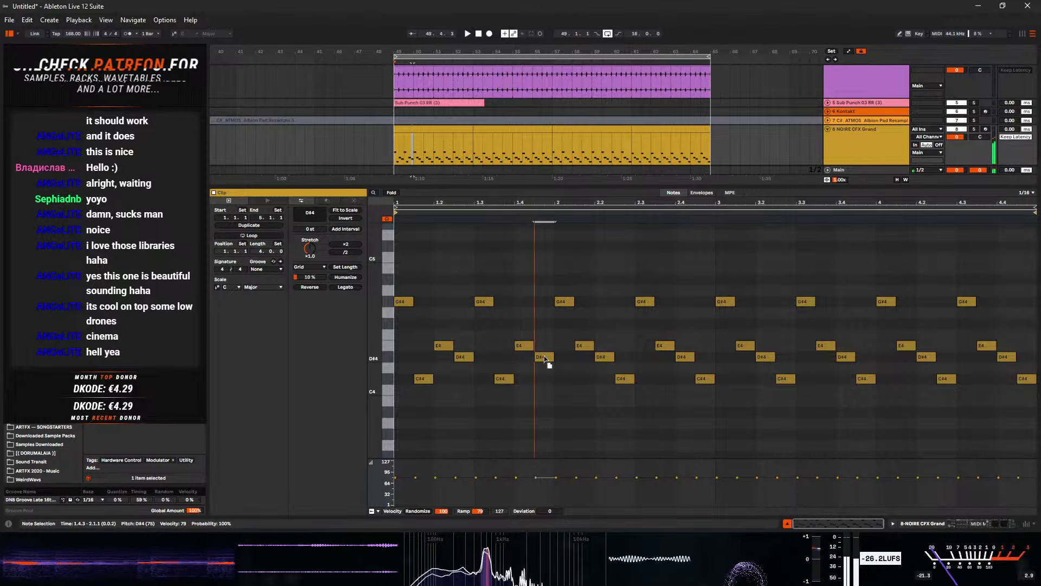
{"action": "key", "text": "space"}
{"action": "key", "text": "space"}
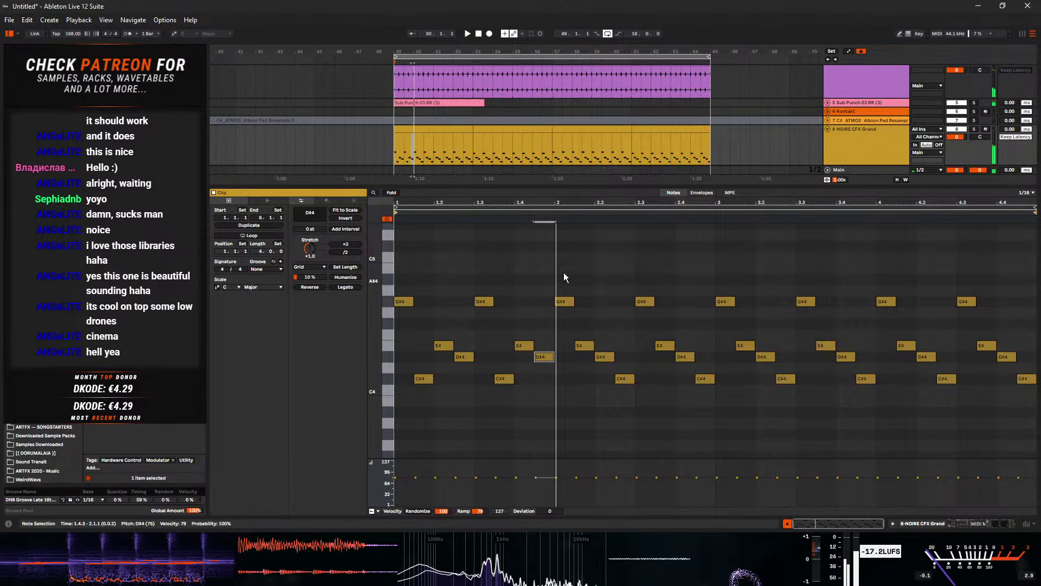
- Delete the piano clip's notes after bar 1, duplicate the first bar's pattern three times to fill four bars, and play it
{"action": "left_click_drag", "start_coordinate": [564, 272], "coordinate": [1036, 418]}
{"action": "key", "text": "Delete"}
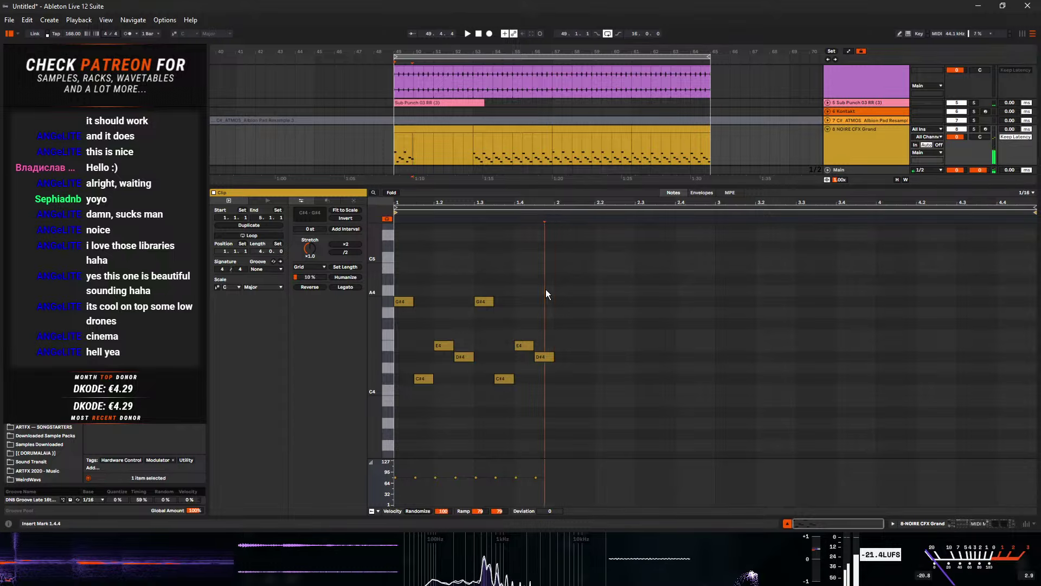
{"action": "left_click_drag", "start_coordinate": [545, 289], "coordinate": [392, 397]}
{"action": "key", "text": "ctrl+d"}
{"action": "key", "text": "ctrl+d"}
{"action": "key", "text": "ctrl+d"}
{"action": "key", "text": "space"}
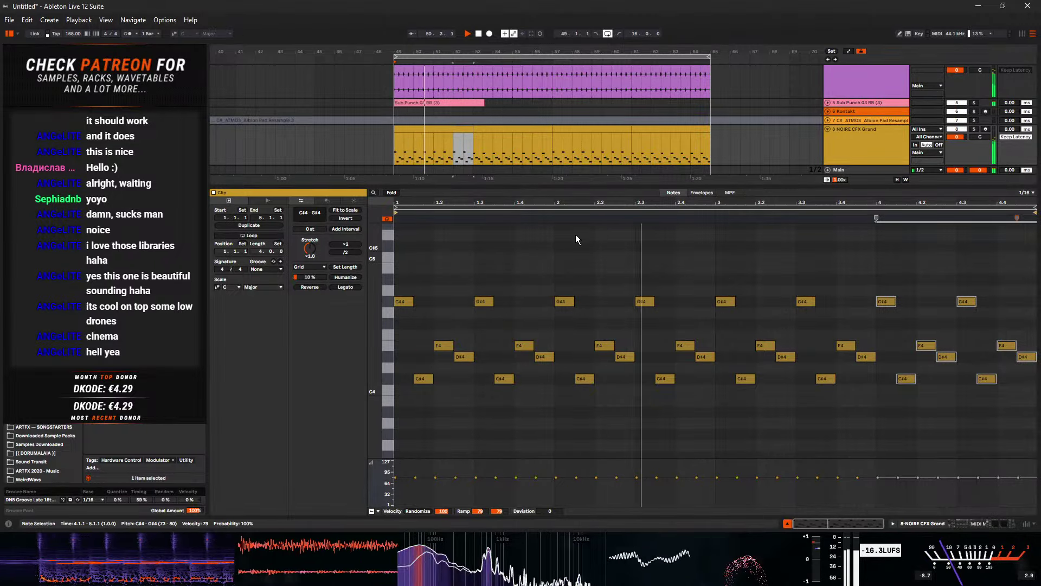
- Duplicate the four-bar piano clip to bar 53, lower the copy's G#4 notes to G4, and play it
{"action": "left_click", "coordinate": [456, 131]}
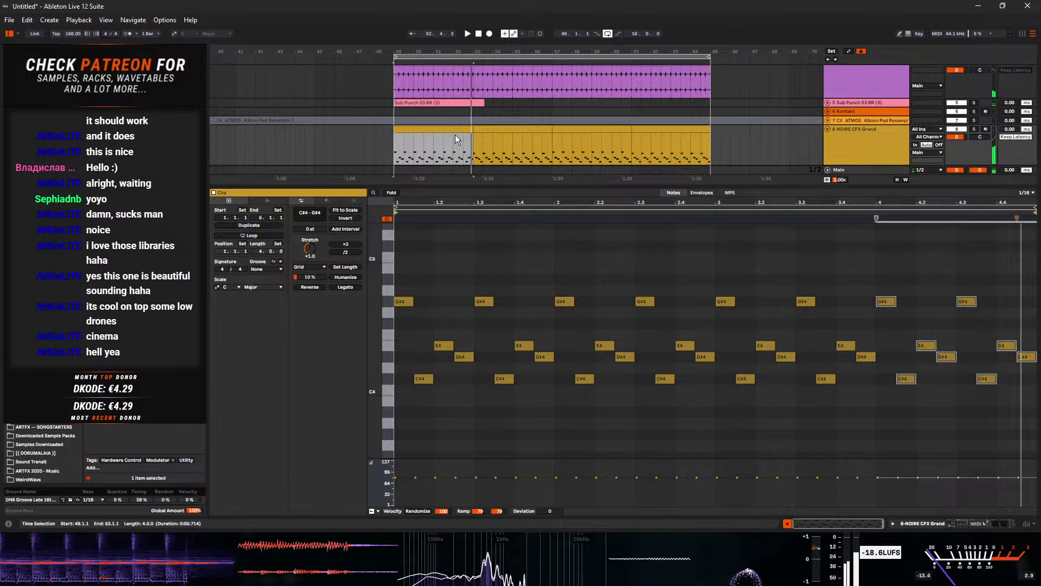
{"action": "key", "text": "ctrl+d"}
{"action": "left_click", "coordinate": [391, 301]}
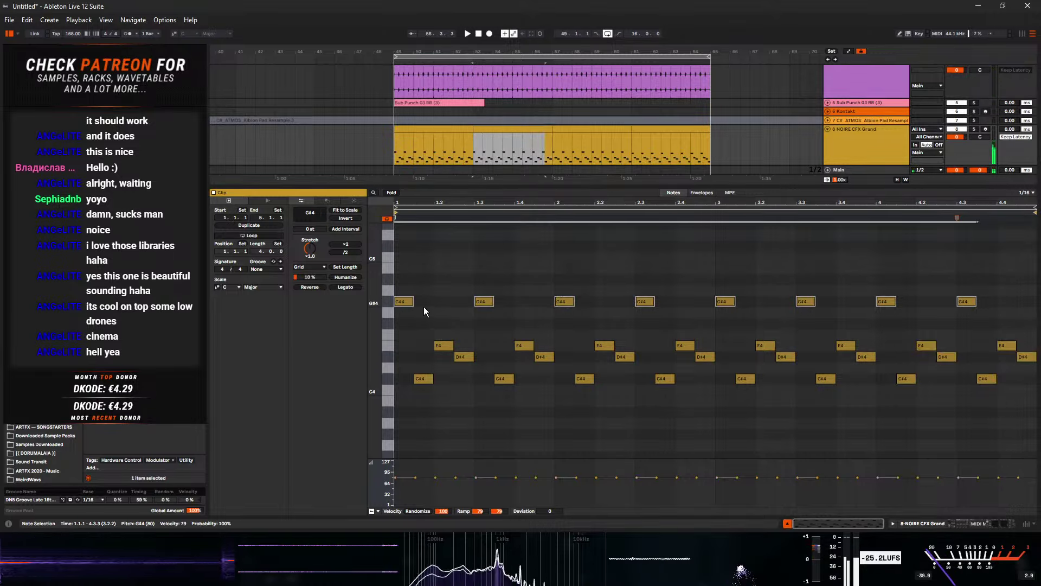
{"action": "key", "text": "Down"}
{"action": "key", "text": "space"}
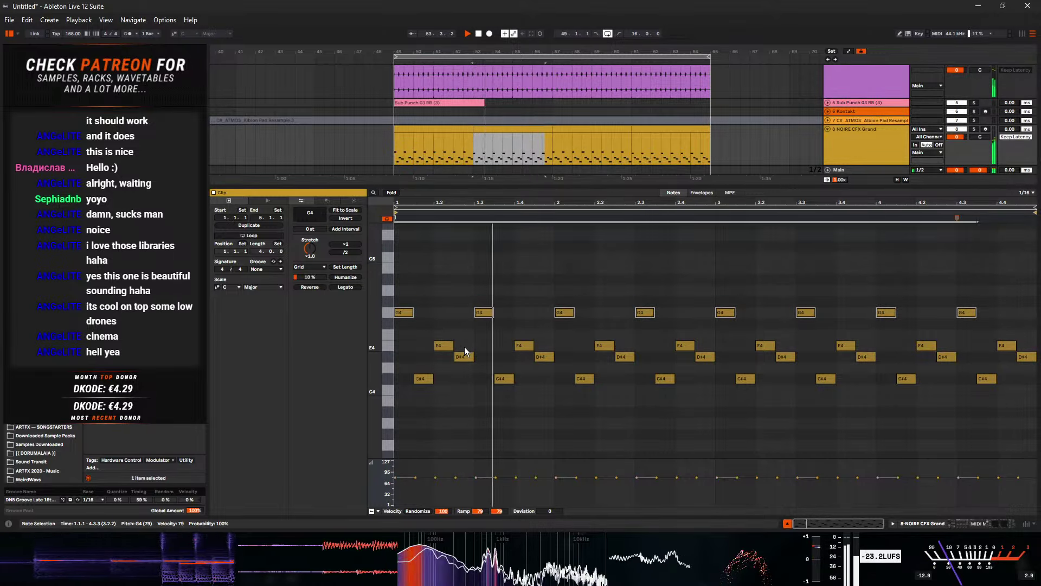
- Try lowering the copy's C#4 notes to C4 during playback, and return them to C#4
{"action": "left_click", "coordinate": [392, 379]}
{"action": "key", "text": "space"}
{"action": "key", "text": "Down"}
{"action": "key", "text": "space"}
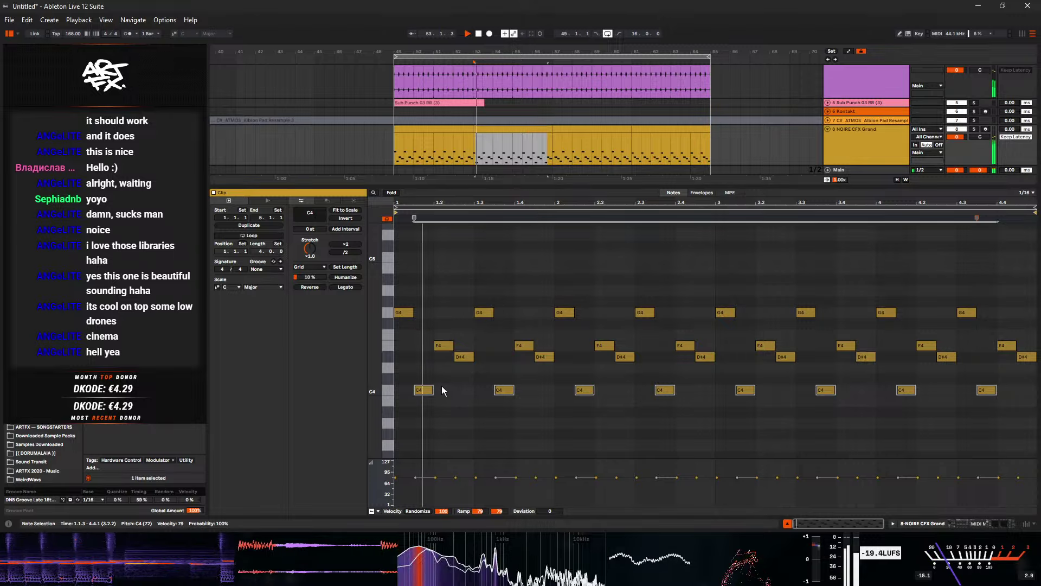
{"action": "key", "text": "Up"}
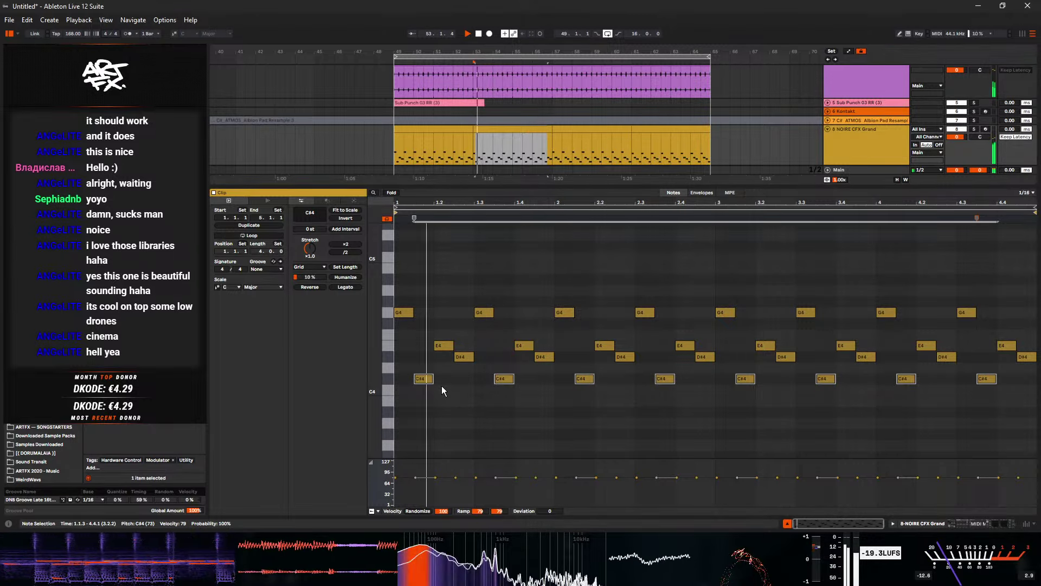
- Duplicate the two edited piano clips over bars 57 to 65 and bring back the piano track's device chain
{"action": "left_click", "coordinate": [456, 135], "text": "shift"}
{"action": "key", "text": "ctrl+d"}
{"action": "left_click", "coordinate": [956, 522]}
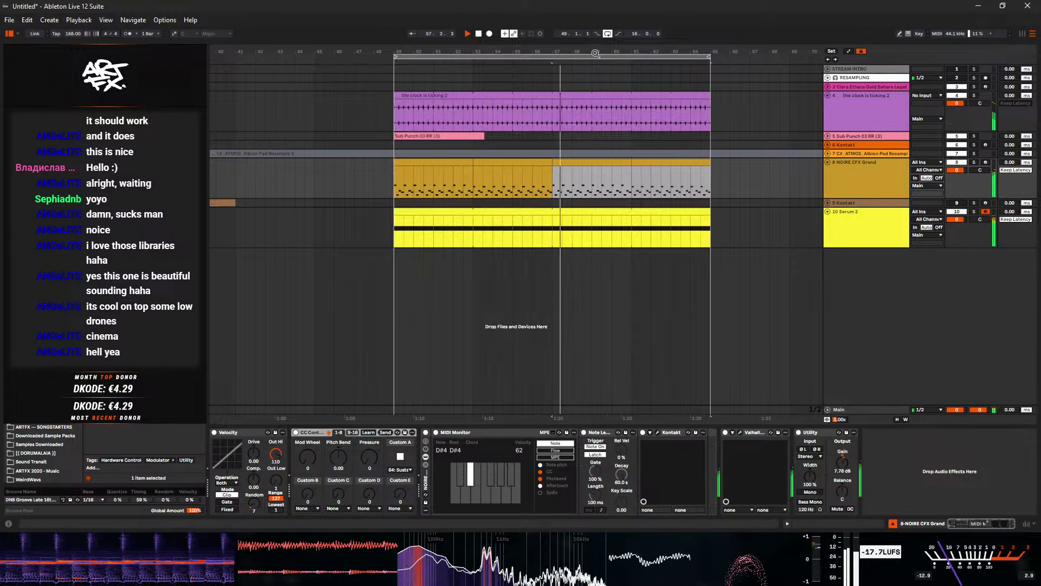
- Open Serum 2 on its track and remove the LFO 1 modulation from the Filter 1 cutoff
{"action": "key", "text": "minus"}
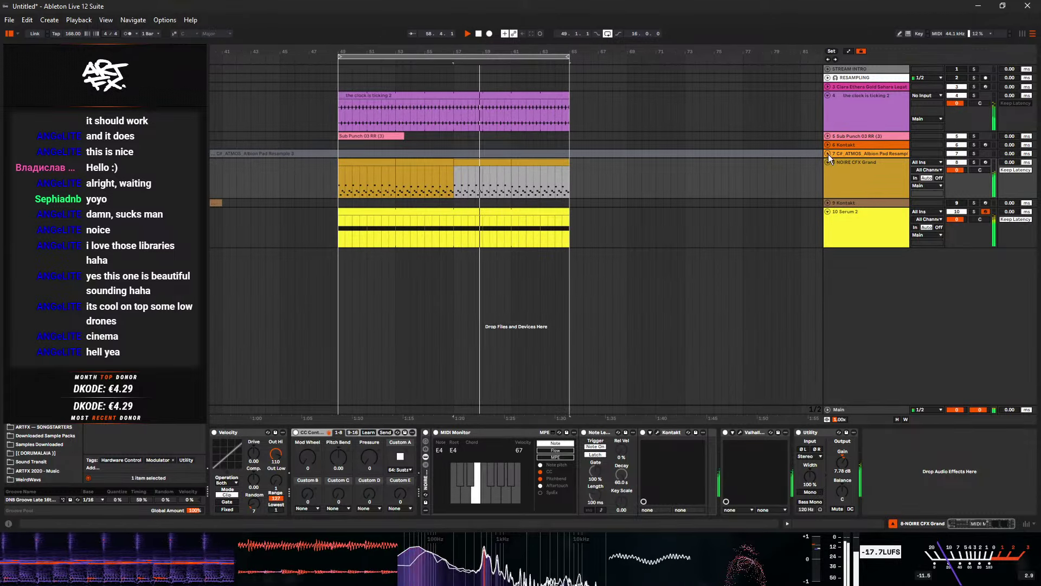
{"action": "left_click", "coordinate": [870, 122]}
{"action": "left_click", "coordinate": [856, 232]}
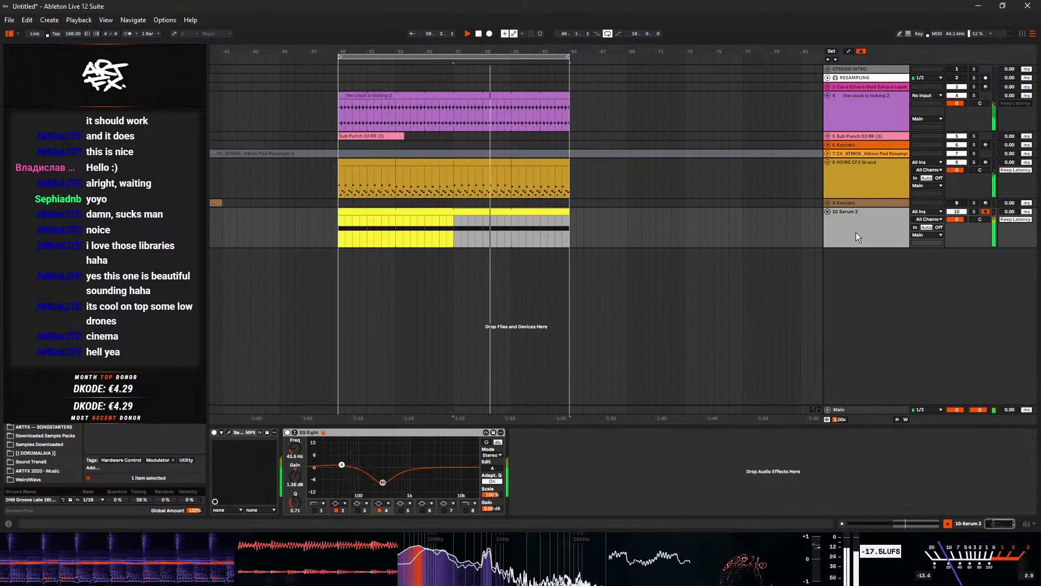
{"action": "left_click", "coordinate": [229, 432]}
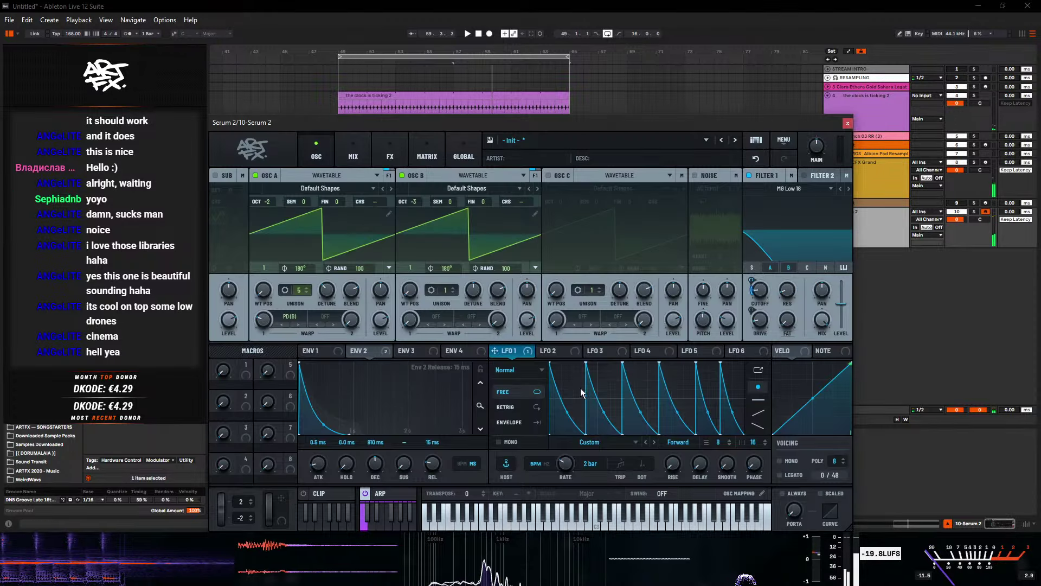
{"action": "right_click", "coordinate": [754, 282]}
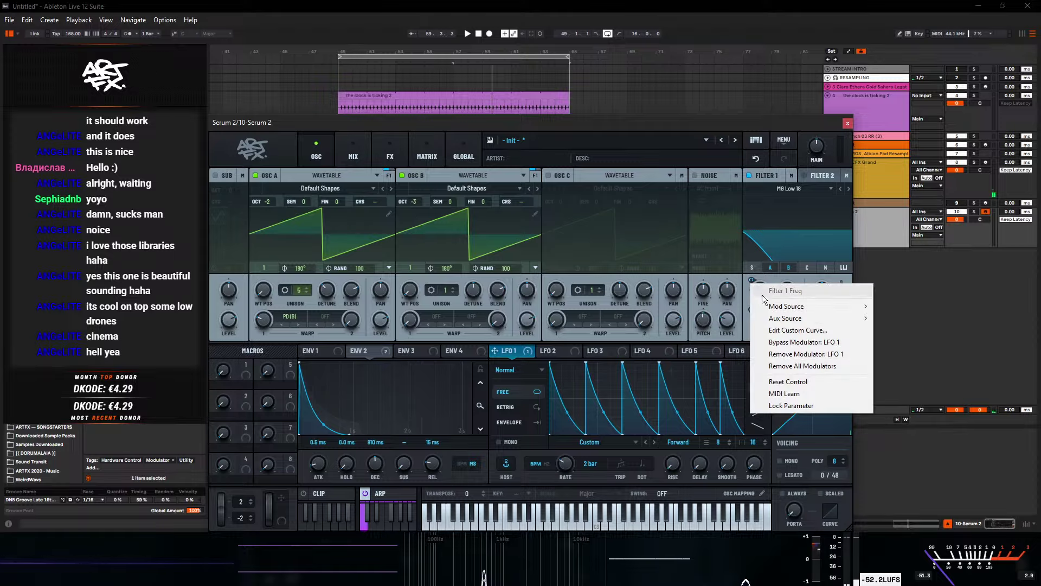
{"action": "left_click", "coordinate": [814, 354]}
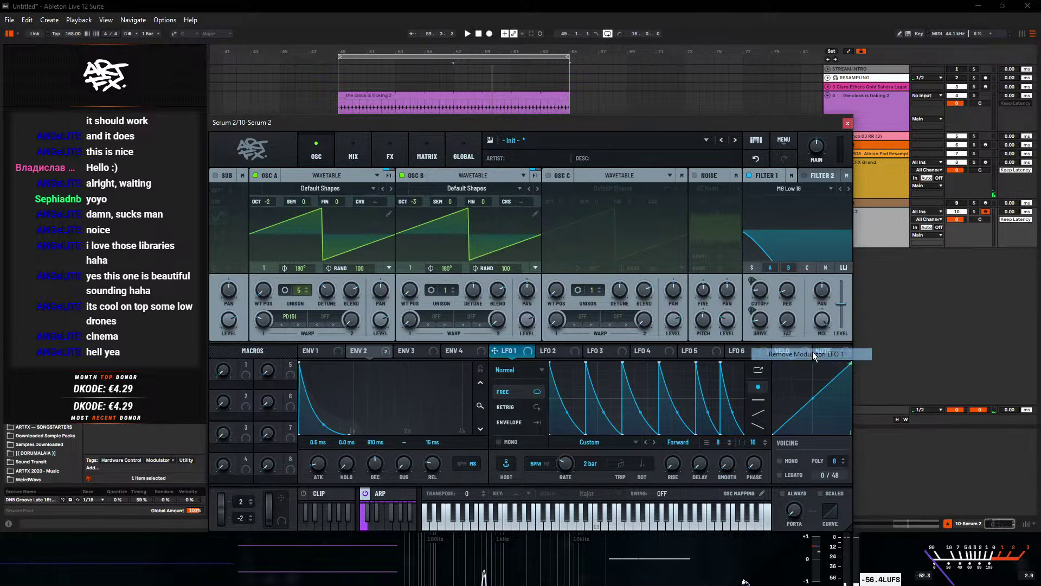
- In Serum 2's modulation matrix, assign LFO 1 as aux source for the Env 2 to Filter 1 Freq routing and play it
{"action": "left_click", "coordinate": [416, 151]}
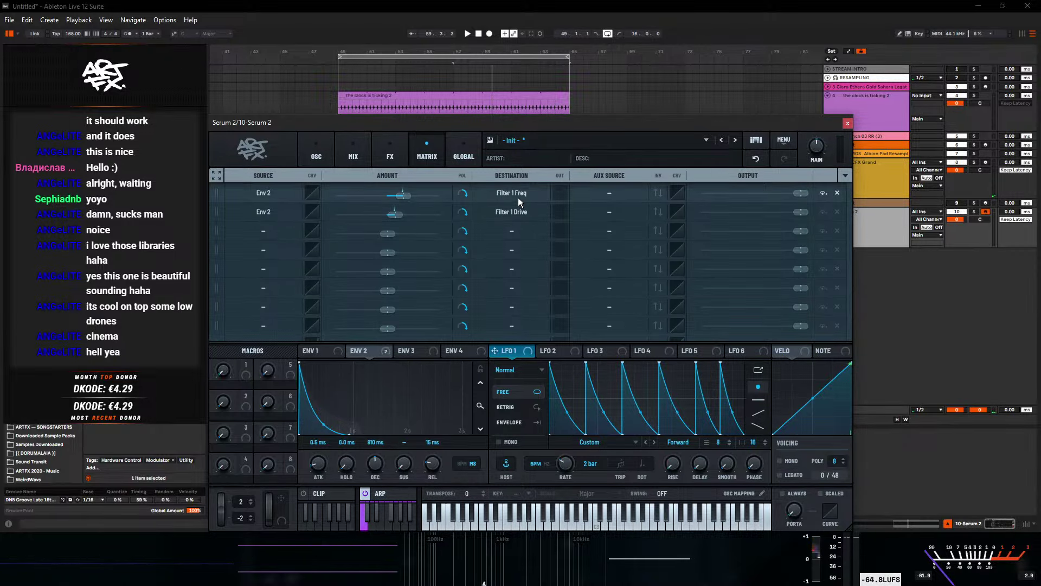
{"action": "left_click", "coordinate": [589, 193]}
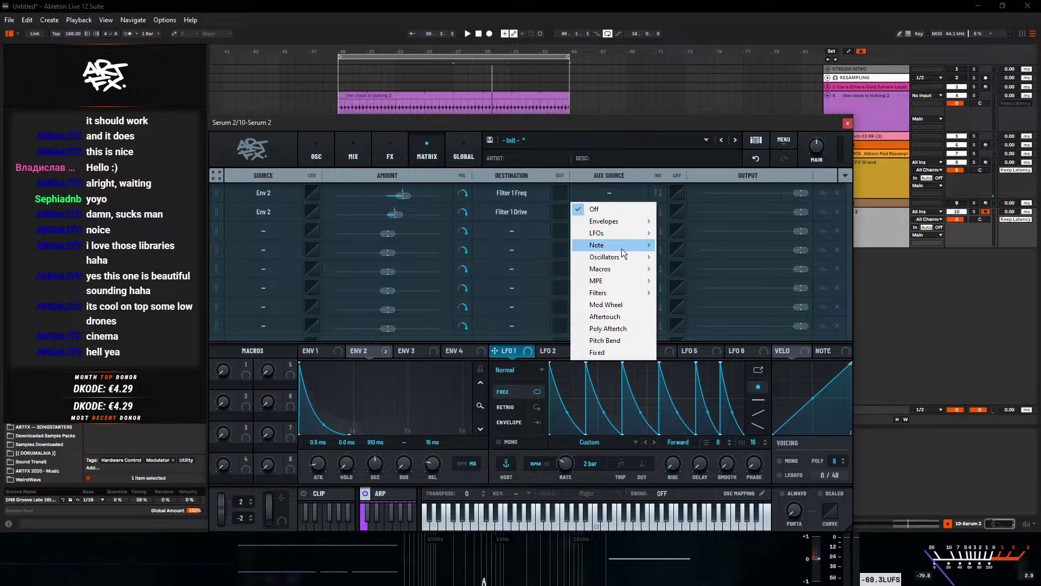
{"action": "mouse_move", "coordinate": [616, 235]}
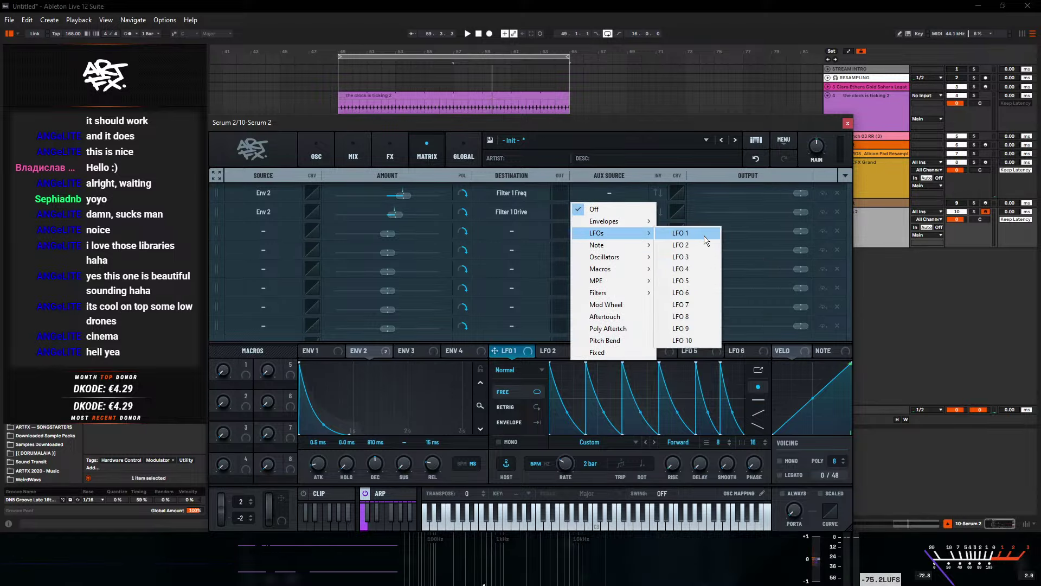
{"action": "left_click", "coordinate": [704, 235]}
{"action": "key", "text": "space"}
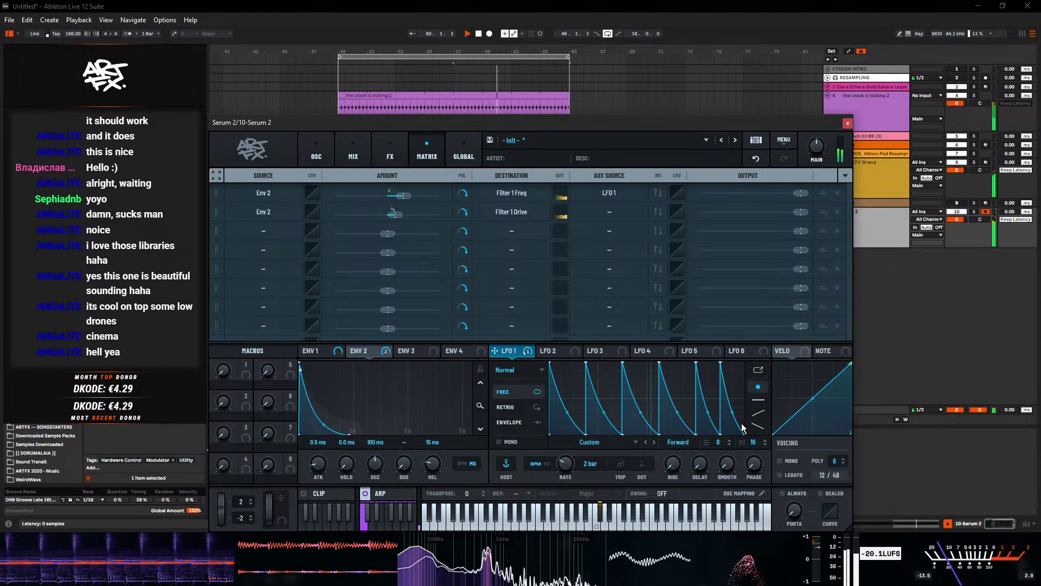
{"action": "key", "text": "space"}
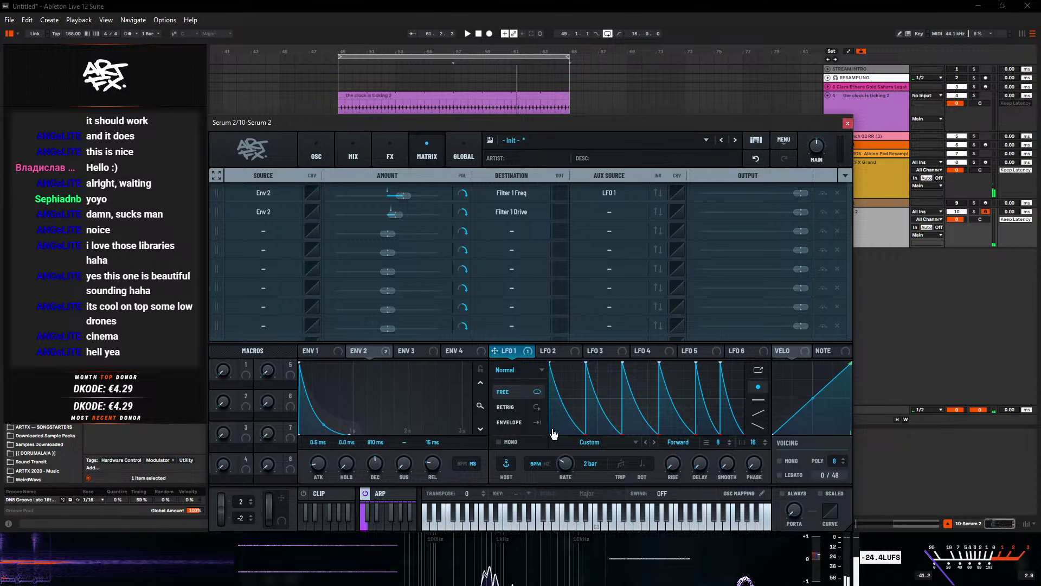
- Undo the trial points added to LFO 1's first decay, and raise all the low points of its curve above zero
{"action": "double_click", "coordinate": [566, 431]}
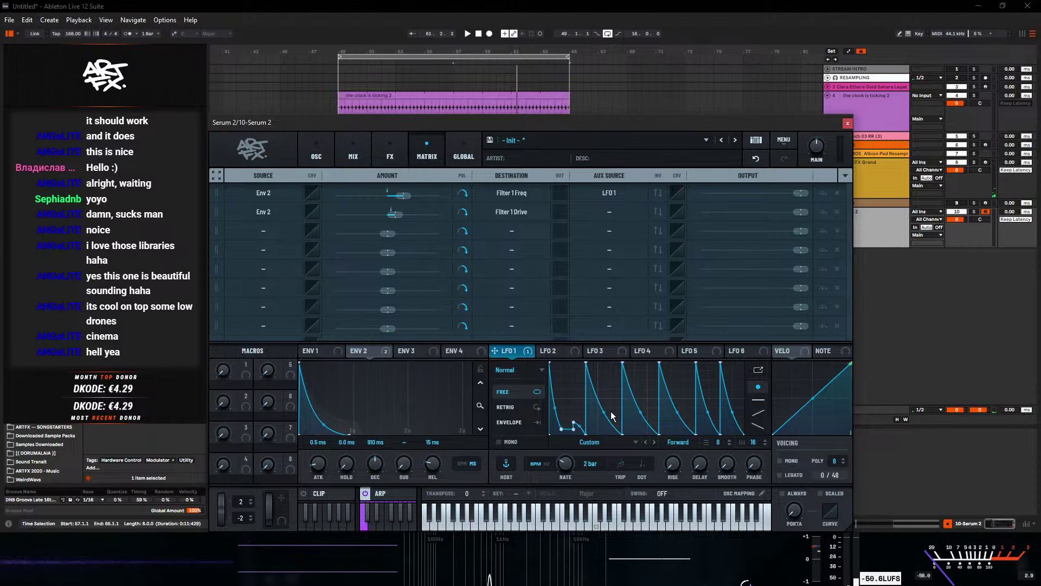
{"action": "left_click", "coordinate": [755, 158]}
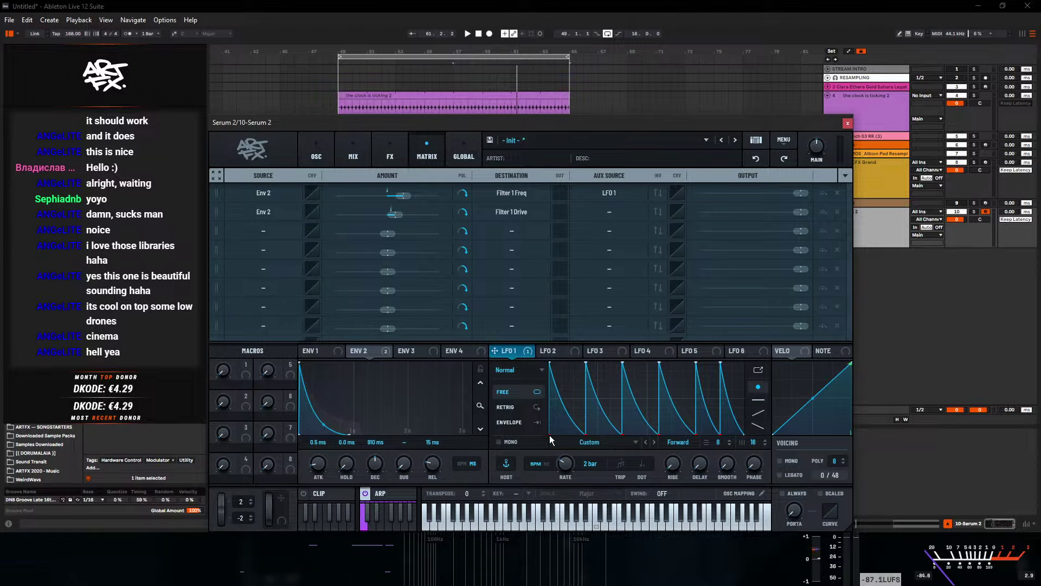
{"action": "left_click_drag", "start_coordinate": [549, 435], "coordinate": [557, 401]}
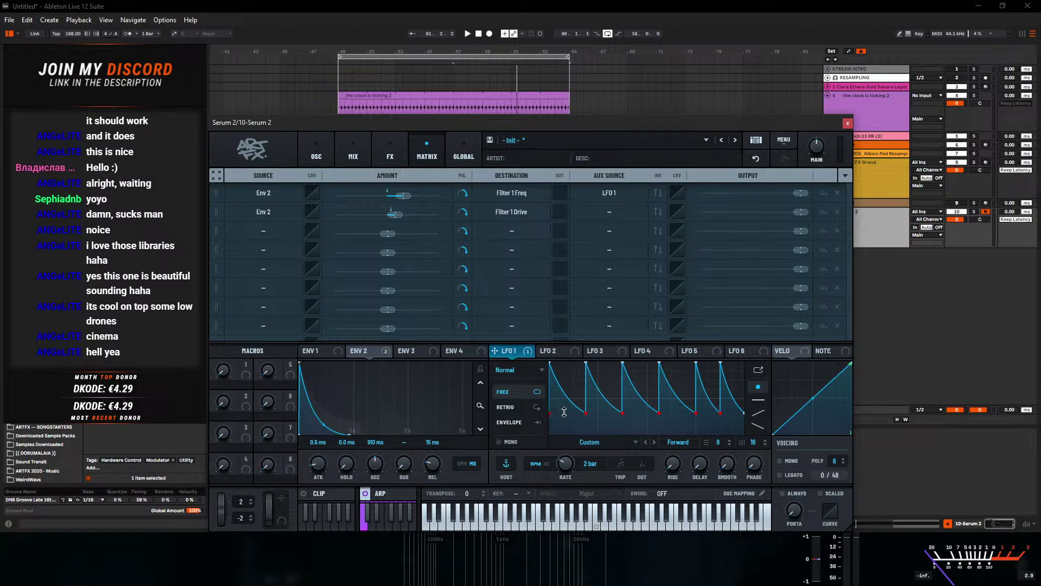
- Play the looped section to judge the Serum 2 bass, and close the synth's window to review the piano and clock tracks
{"action": "key", "text": "space"}
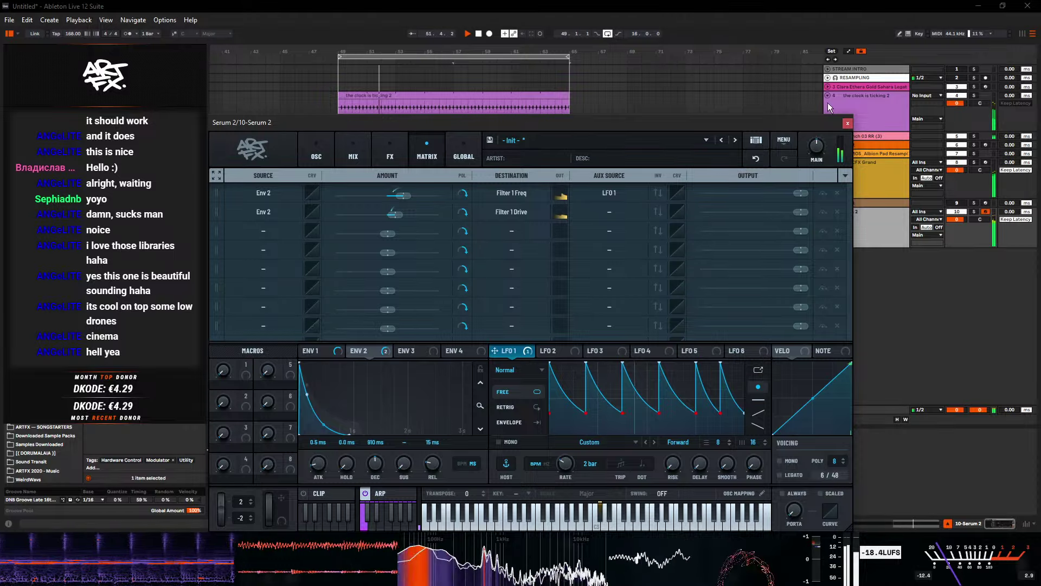
{"action": "left_click", "coordinate": [846, 122]}
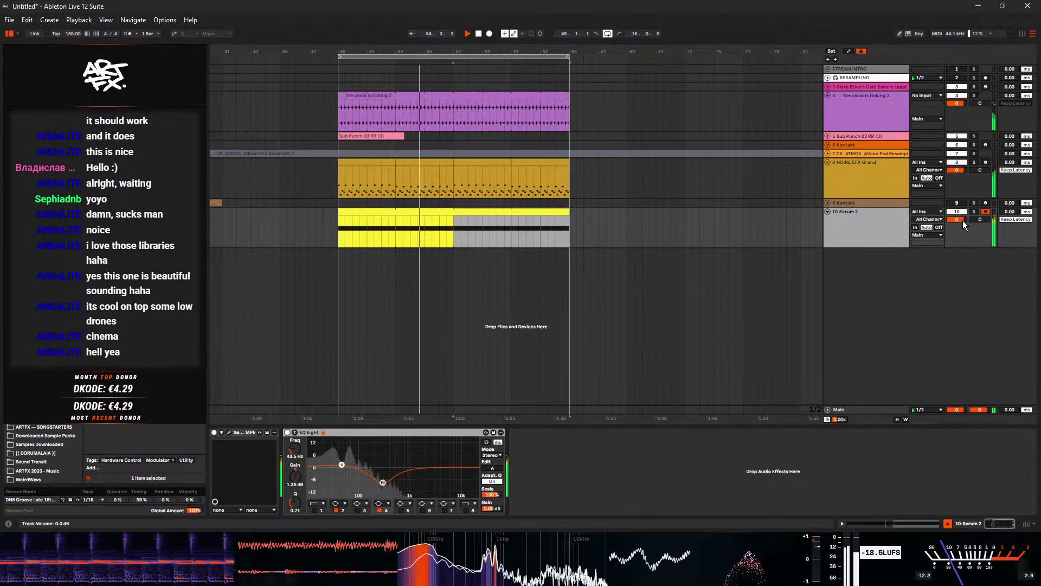
{"action": "left_click", "coordinate": [846, 174]}
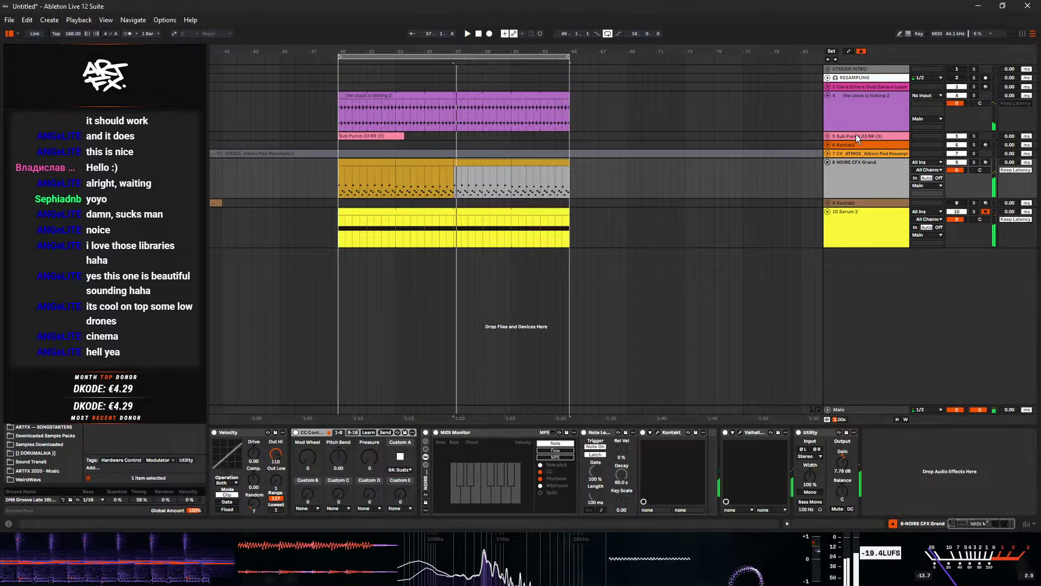
{"action": "left_click", "coordinate": [847, 155]}
{"action": "left_click", "coordinate": [862, 107]}
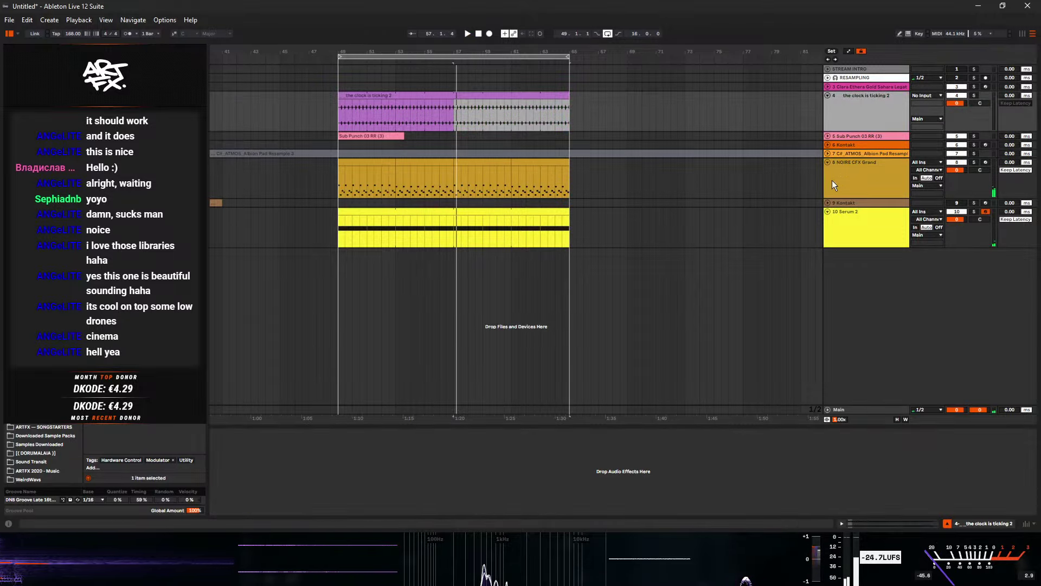
- Solo the NOIRE CFX Grand track during playback, and adjust Color to 10% and try Tonal Shift in its Kontakt instrument
{"action": "left_click", "coordinate": [832, 180]}
{"action": "left_click", "coordinate": [974, 162]}
{"action": "key", "text": "space"}
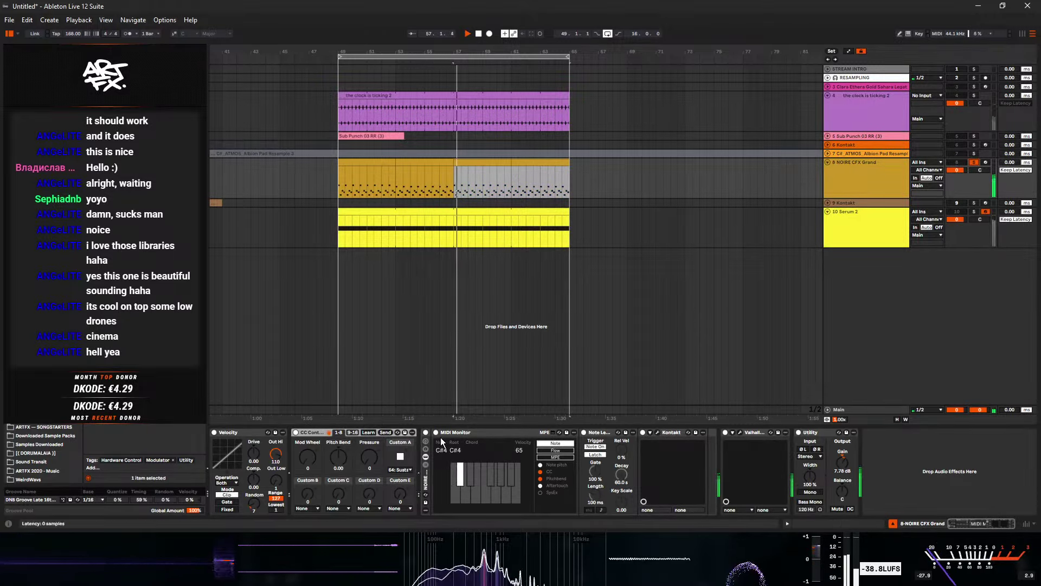
{"action": "left_click", "coordinate": [656, 432]}
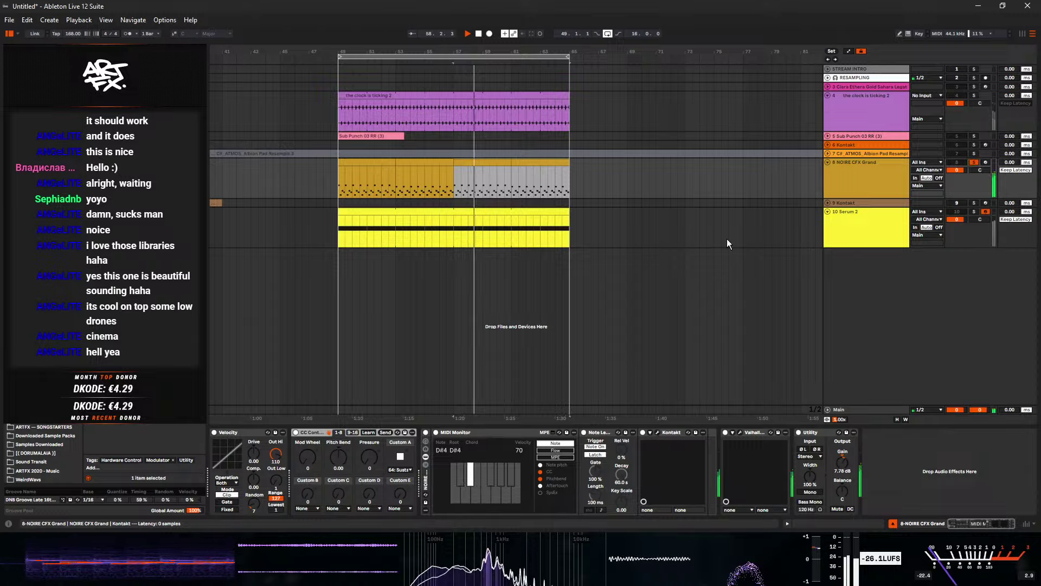
{"action": "scroll", "coordinate": [630, 354], "scroll_direction": "down", "scroll_amount": 2}
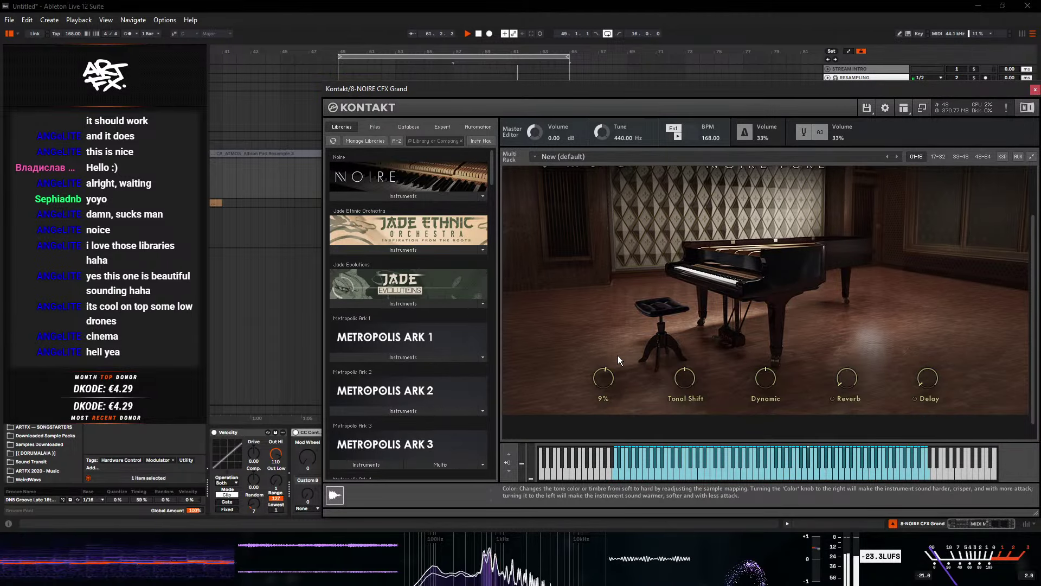
{"action": "left_click_drag", "start_coordinate": [604, 371], "coordinate": [606, 375]}
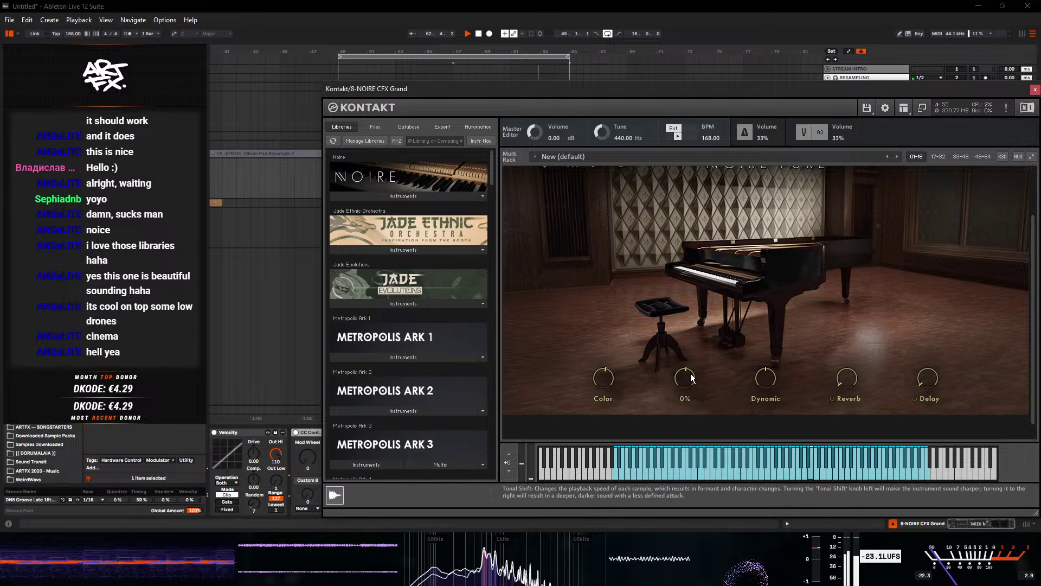
{"action": "mouse_move", "coordinate": [694, 363]}
{"action": "left_click_drag", "start_coordinate": [695, 355], "coordinate": [690, 380]}
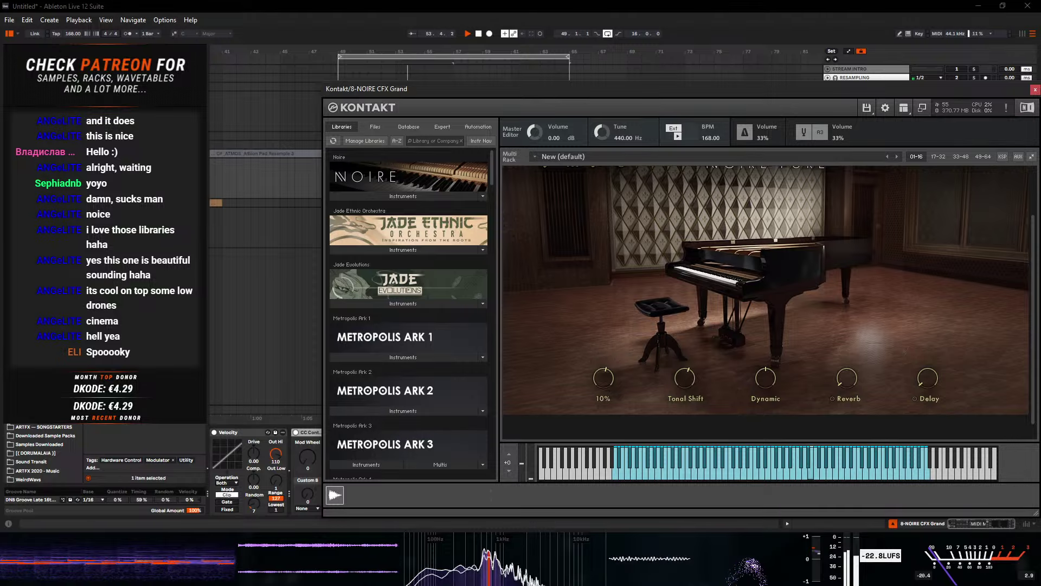
{"action": "left_click", "coordinate": [1036, 90]}
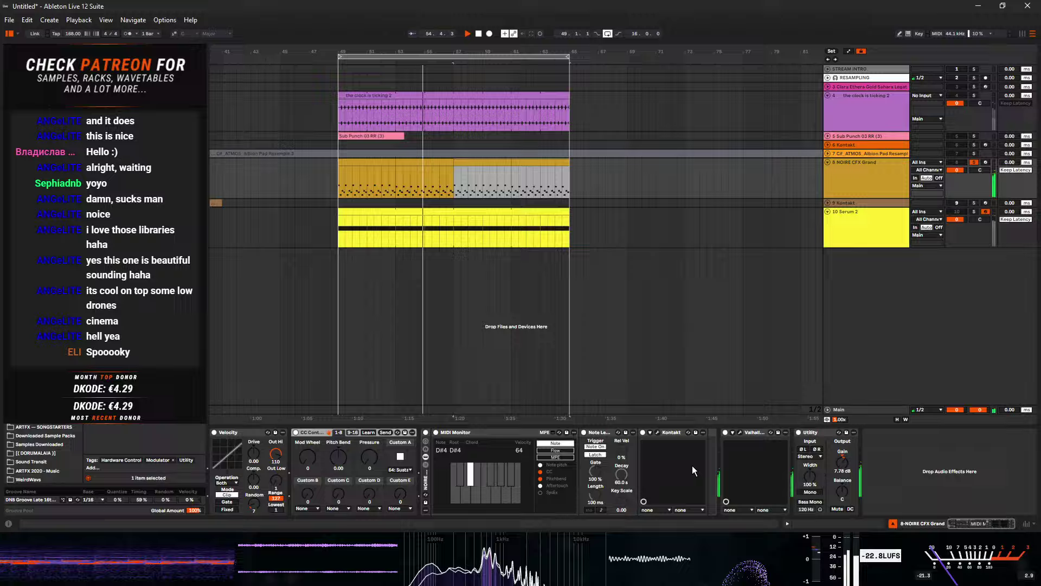
- Shorten the decay of the piano track's ValhallaVintageVerb to 2.14 s
{"action": "left_click", "coordinate": [740, 433]}
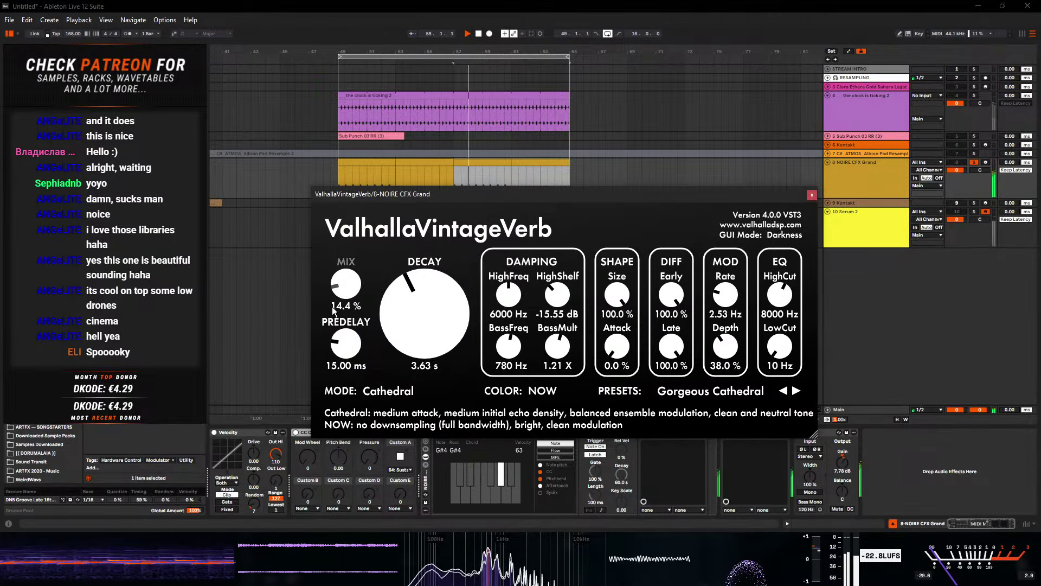
{"action": "scroll", "coordinate": [391, 324], "scroll_direction": "down", "scroll_amount": 6}
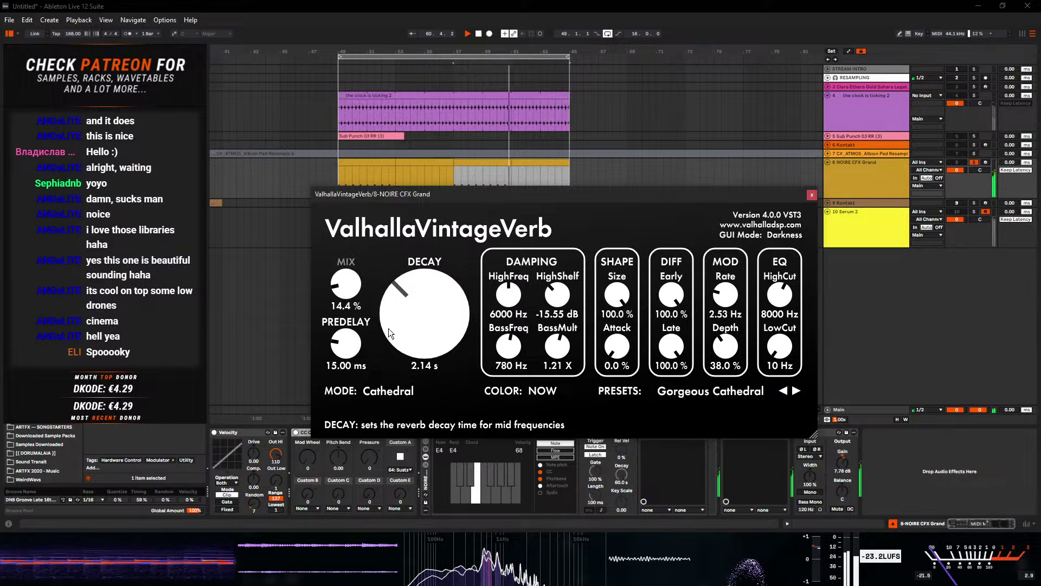
{"action": "left_click", "coordinate": [813, 194]}
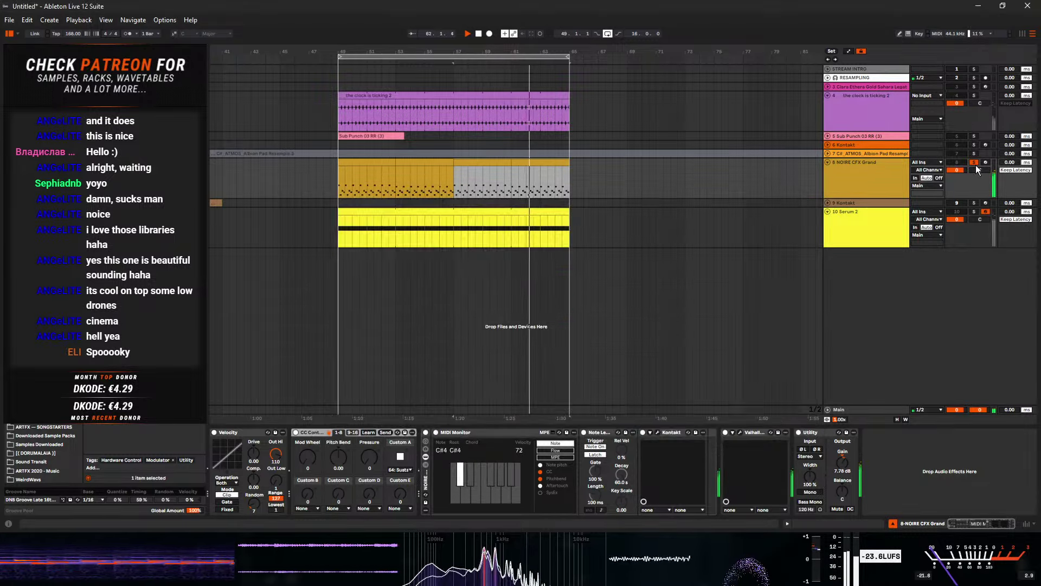
- Stop playback and add a Delay audio effect to the ticking clock track
{"action": "left_click_drag", "start_coordinate": [407, 51], "coordinate": [480, 34]}
{"action": "left_click", "coordinate": [889, 121]}
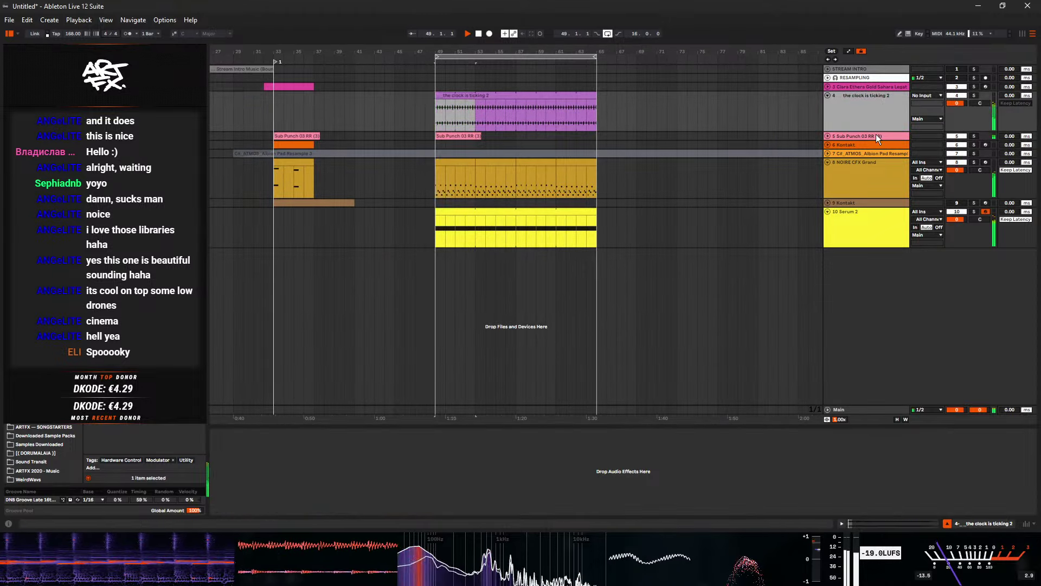
{"action": "key", "text": "space"}
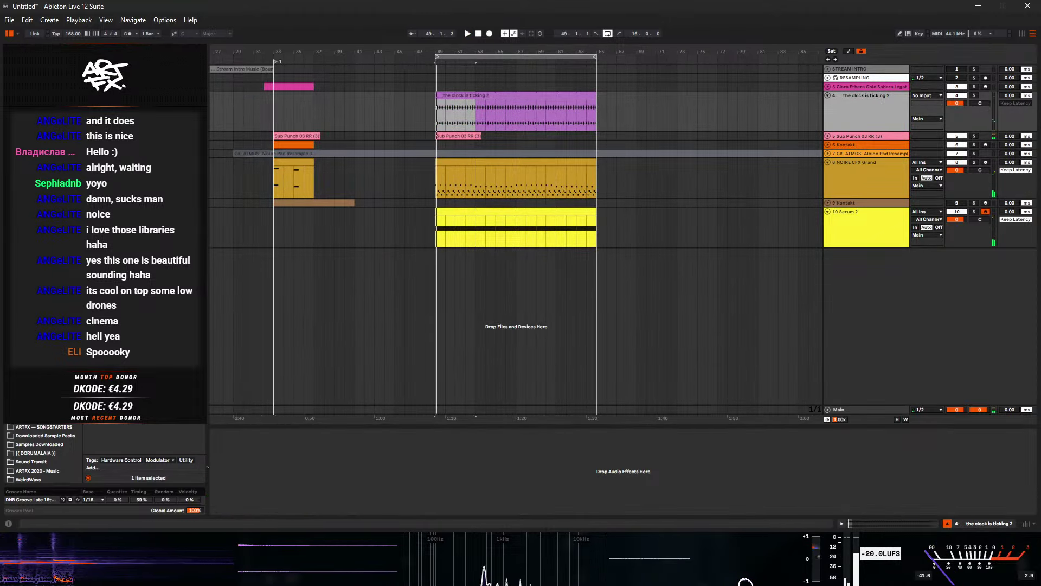
{"action": "left_click", "coordinate": [33, 174]}
{"action": "scroll", "coordinate": [144, 326], "scroll_direction": "down", "scroll_amount": 5}
{"action": "scroll", "coordinate": [144, 442], "scroll_direction": "up", "scroll_amount": 10}
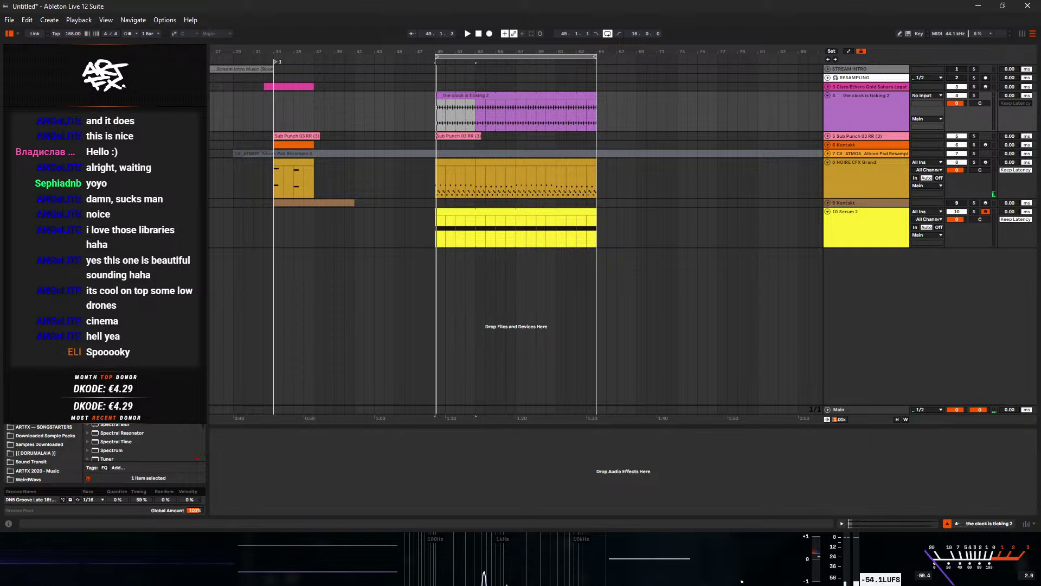
{"action": "left_click_drag", "start_coordinate": [111, 238], "coordinate": [305, 470]}
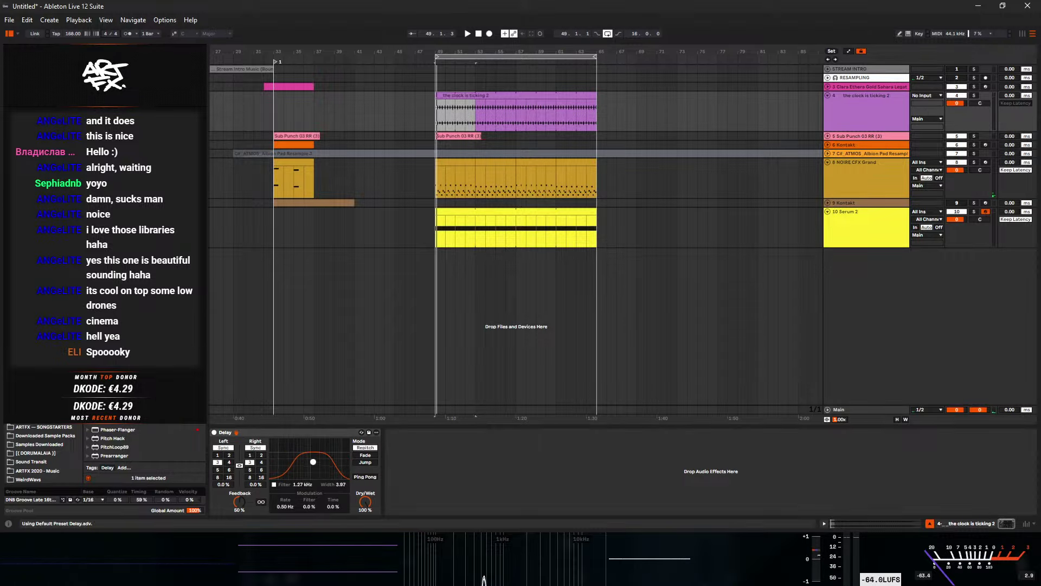
- Set the clock's Delay to 2 sixteenths on both sides with Dry/Wet at 32%, and check it during playback
{"action": "left_click", "coordinate": [262, 455]}
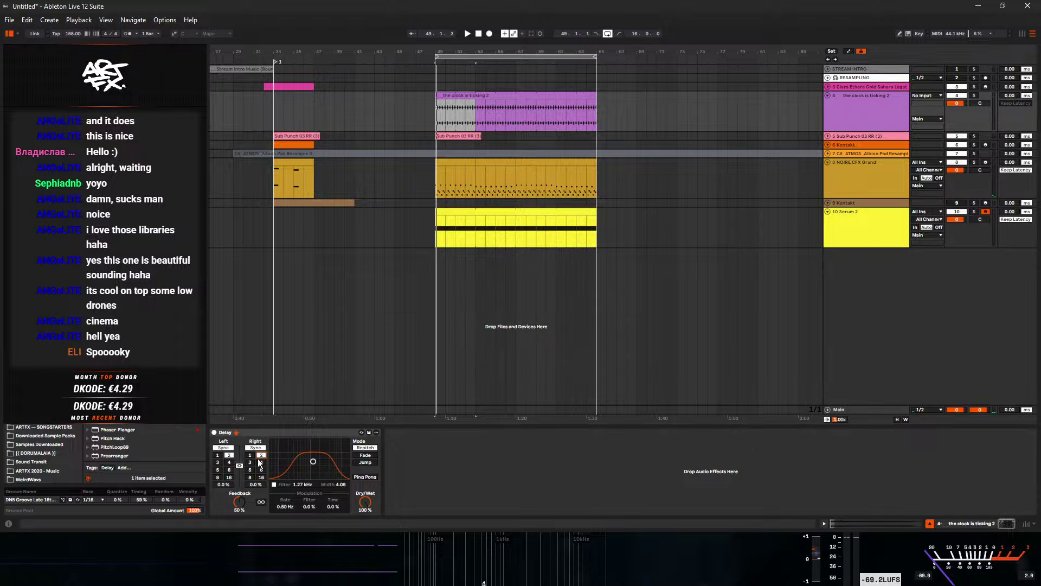
{"action": "key", "text": "space"}
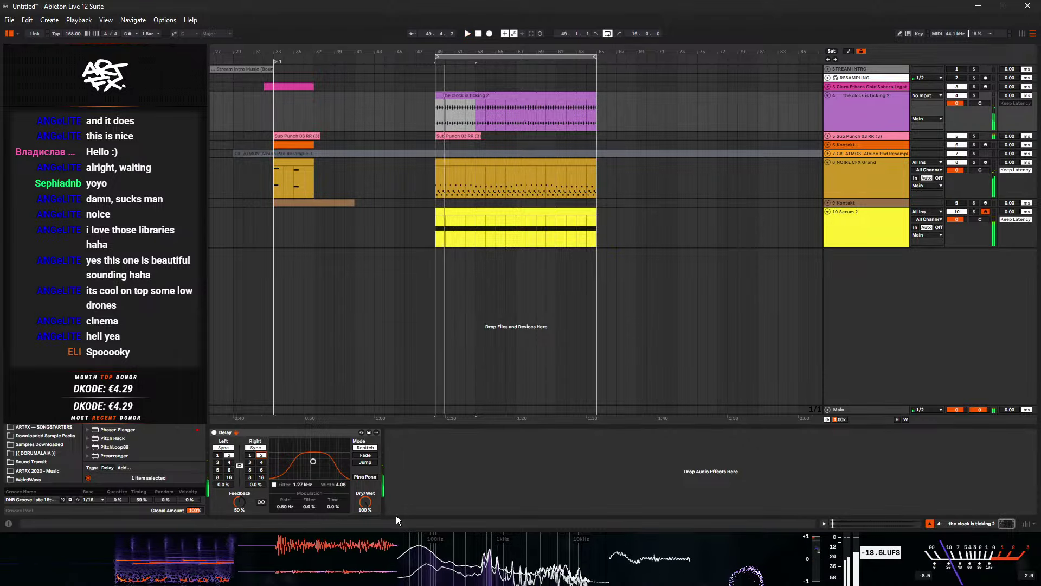
{"action": "left_click_drag", "start_coordinate": [365, 502], "coordinate": [364, 537]}
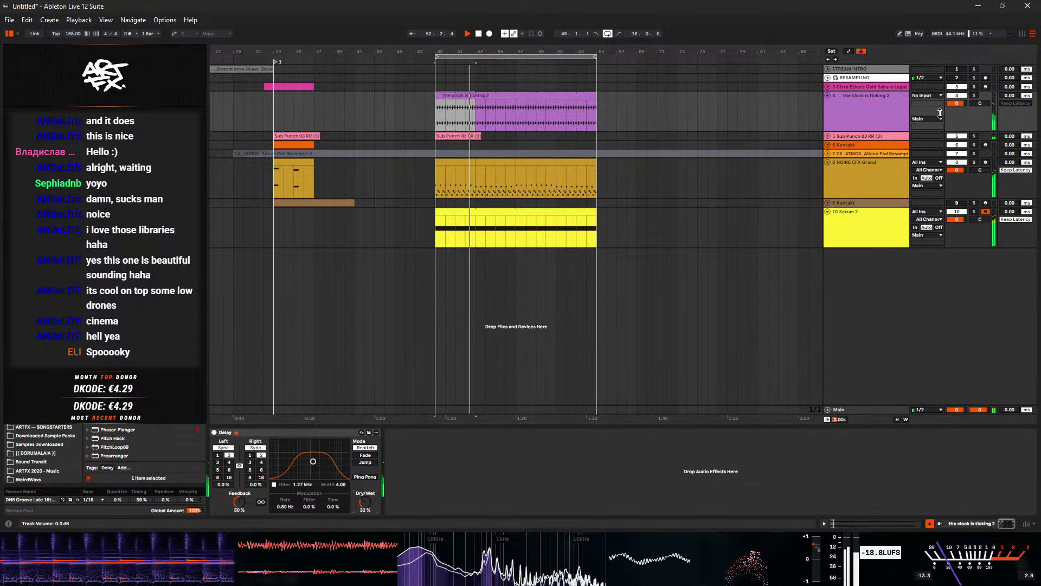
{"action": "left_click", "coordinate": [974, 95]}
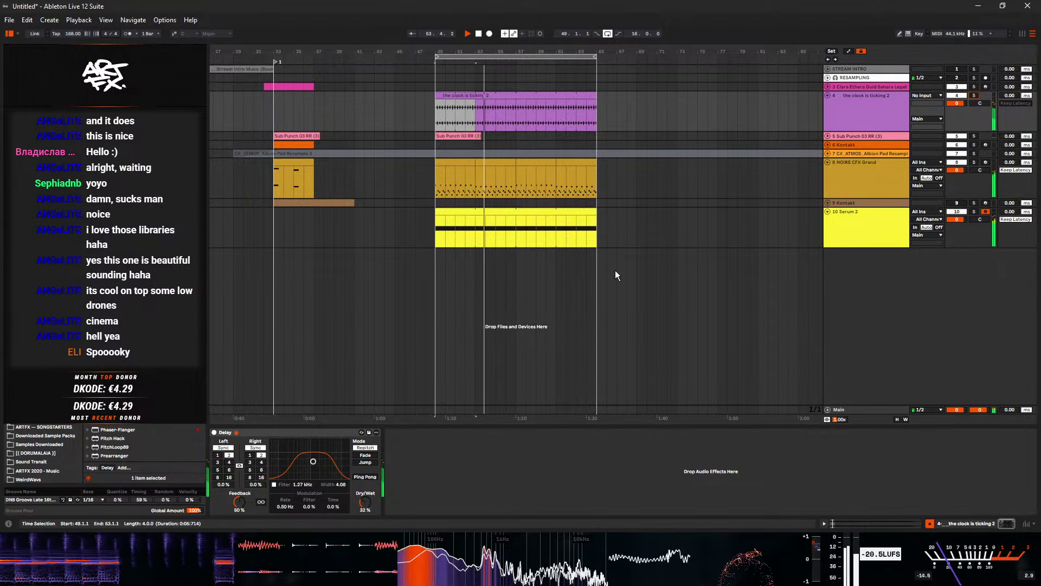
- Unfold the Sub Punch track and duplicate its hit from bar 49 to bar 57
{"action": "left_click", "coordinate": [828, 137]}
{"action": "left_click_drag", "start_coordinate": [529, 149], "coordinate": [430, 148]}
{"action": "key", "text": "ctrl+d"}
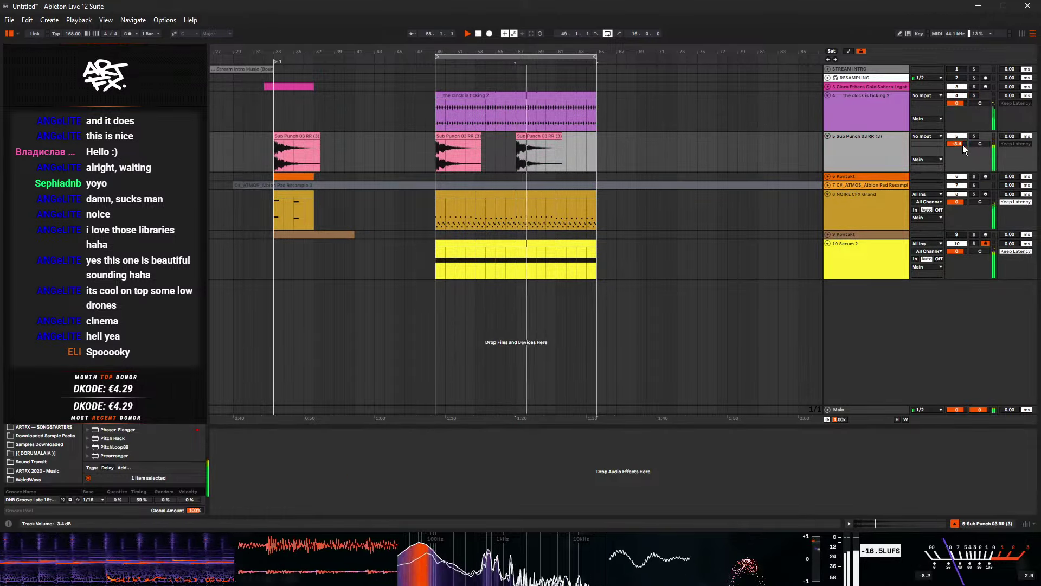
- Balance the track volumes: lower Sub Punch, set the ticking clock to -3.4 dB and the NOIRE CFX Grand to -3.0 dB
{"action": "left_click_drag", "start_coordinate": [957, 145], "coordinate": [958, 152]}
{"action": "left_click_drag", "start_coordinate": [957, 103], "coordinate": [958, 100]}
{"action": "key", "text": "space"}
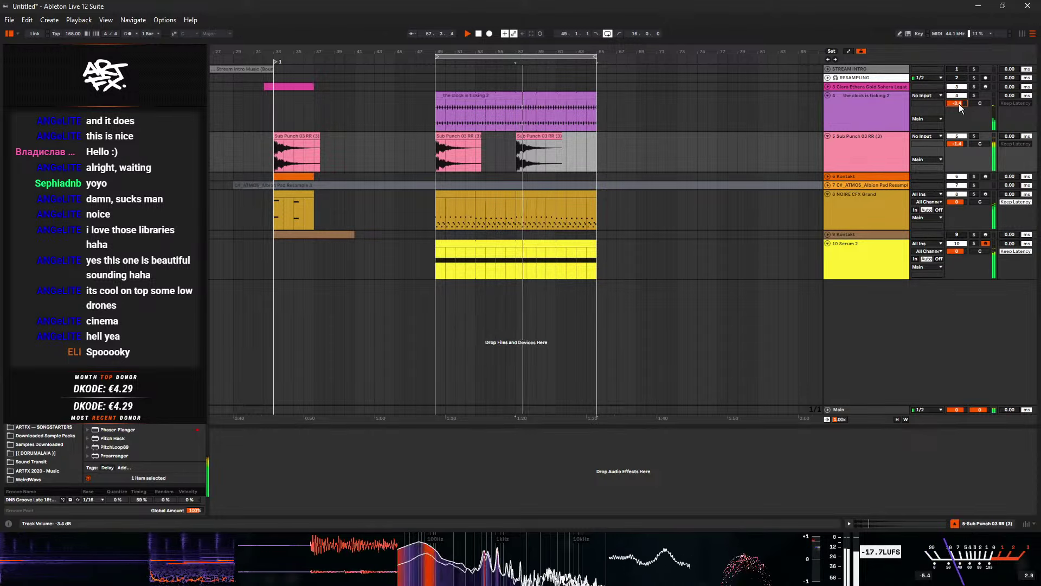
{"action": "left_click", "coordinate": [877, 207]}
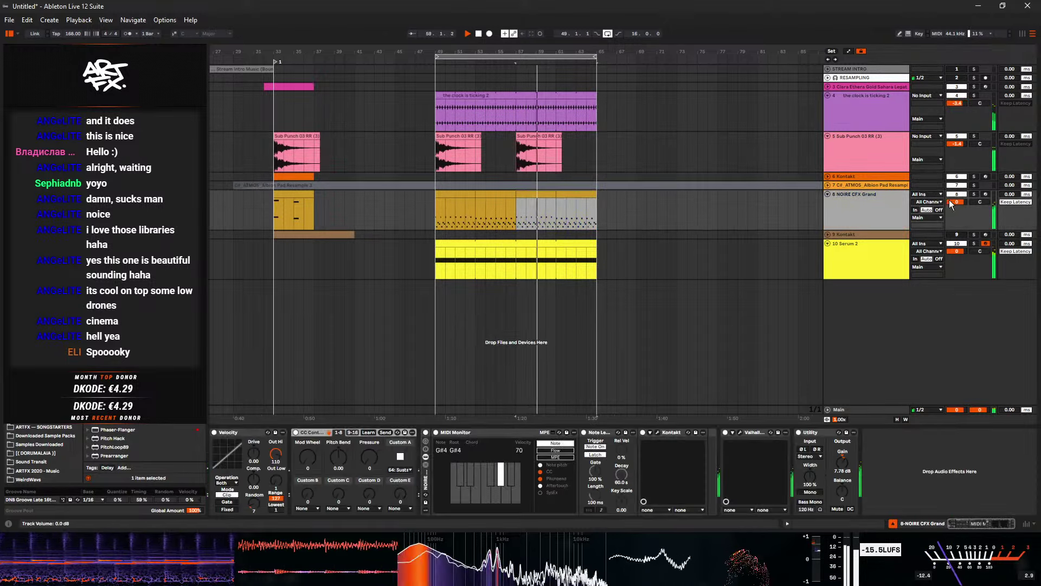
{"action": "left_click_drag", "start_coordinate": [955, 202], "coordinate": [955, 210]}
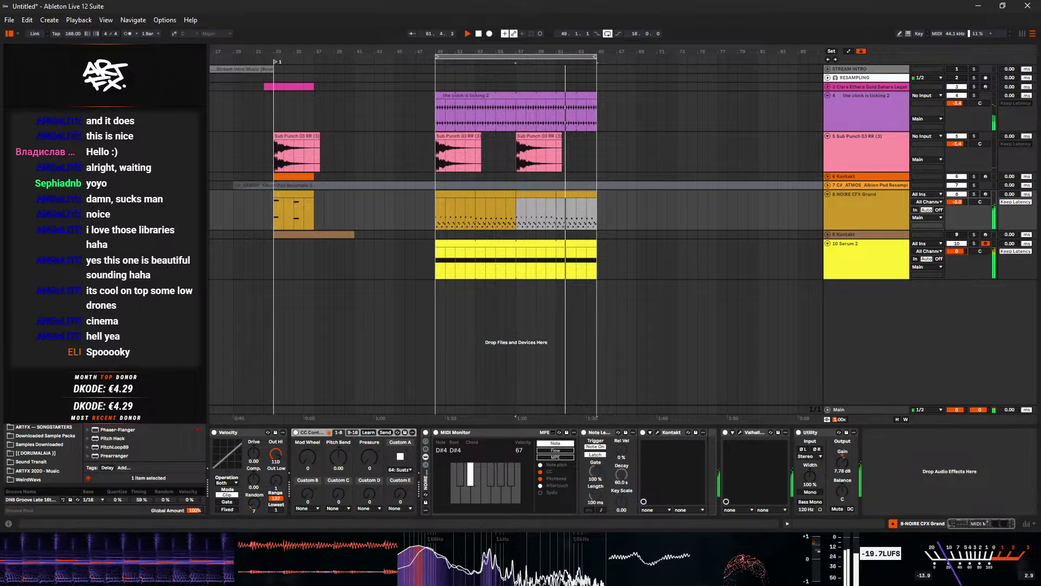
- Unfold the Clara Ethera Gold Sahara Legato track and arm it to try it from bar 49, and switch arming to the piano track
{"action": "scroll", "coordinate": [141, 445], "scroll_direction": "up", "scroll_amount": 3}
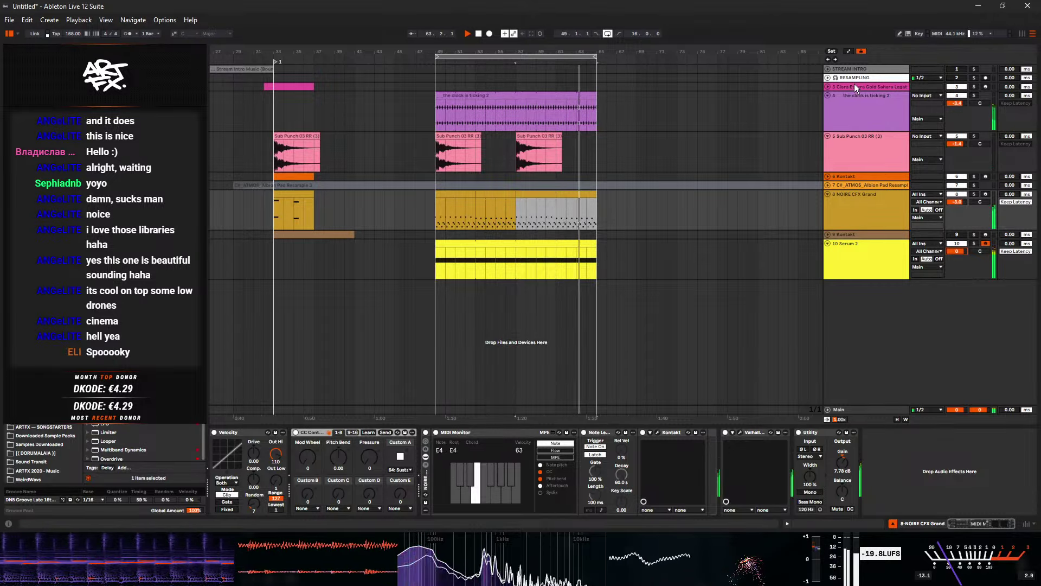
{"action": "left_click", "coordinate": [835, 86]}
{"action": "left_click", "coordinate": [827, 87]}
{"action": "left_click", "coordinate": [435, 100]}
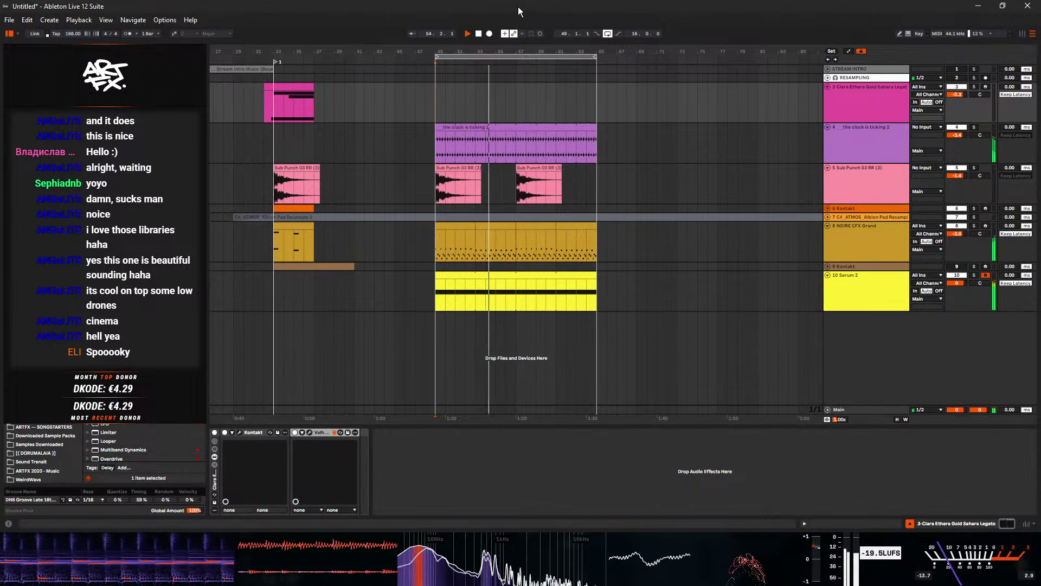
{"action": "left_click", "coordinate": [985, 87]}
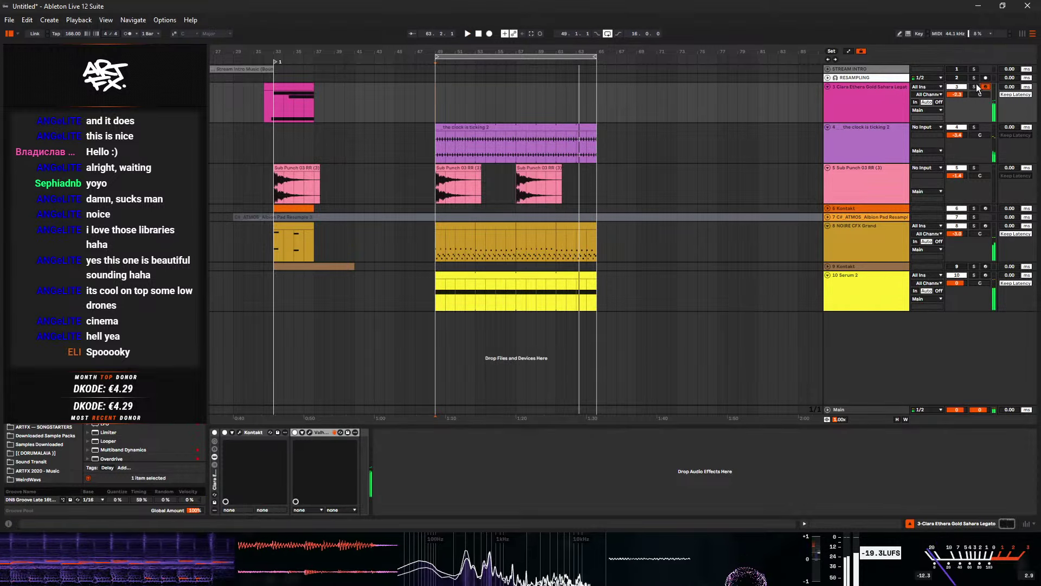
{"action": "left_click", "coordinate": [891, 257]}
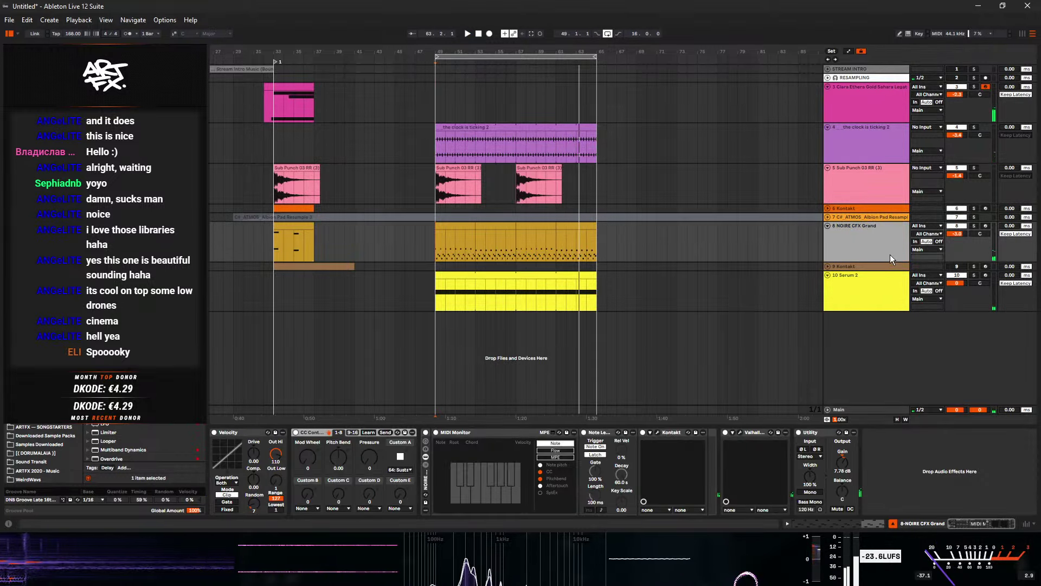
{"action": "left_click", "coordinate": [986, 226]}
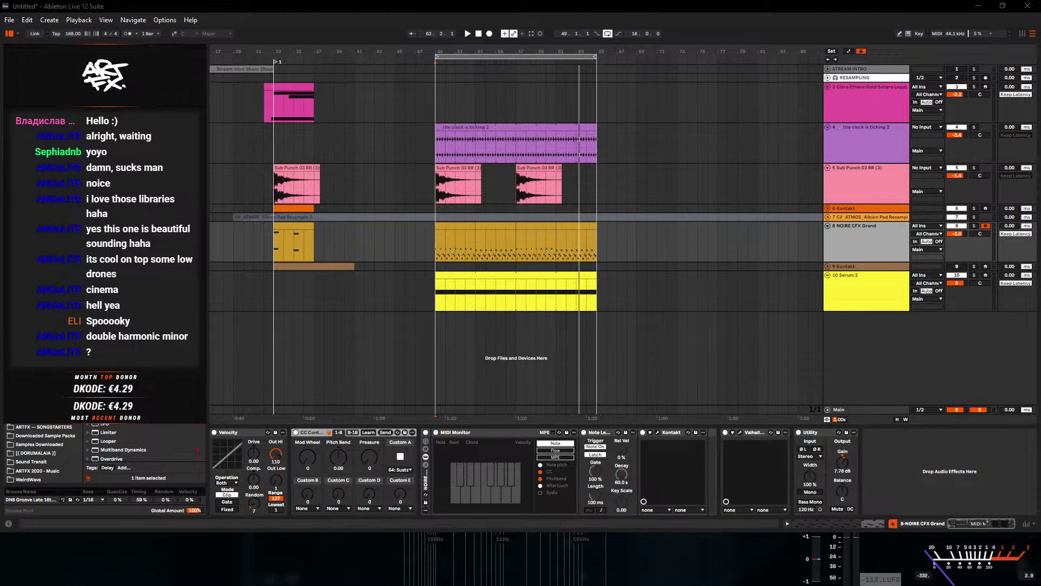
- Bring up the Scales-Chords scale finder in the browser and enter the notes C#, D#, E, G# and G
{"action": "left_click_drag", "start_coordinate": [1040, 130], "coordinate": [575, 94]}
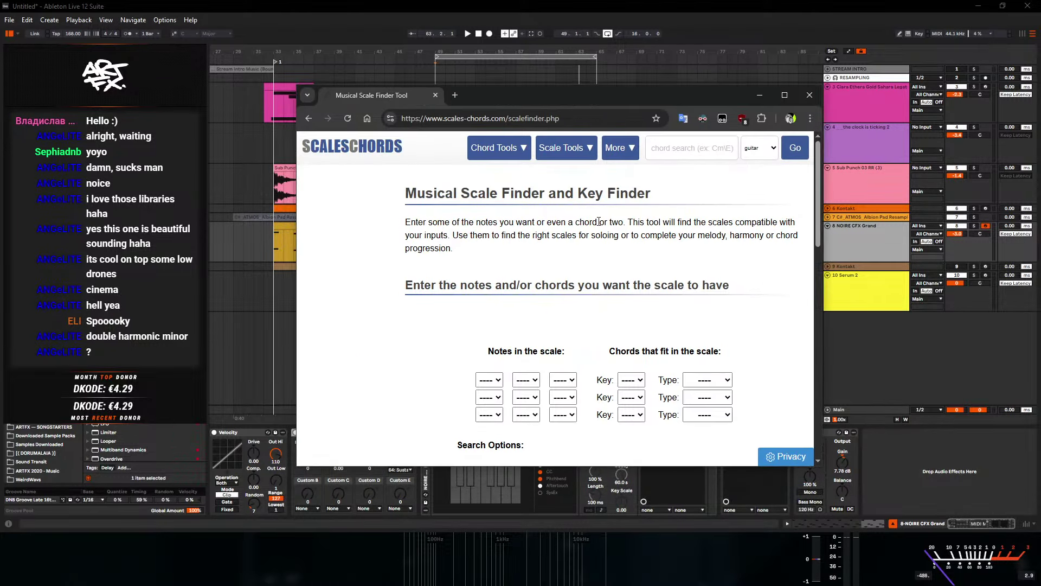
{"action": "left_click", "coordinate": [496, 381]}
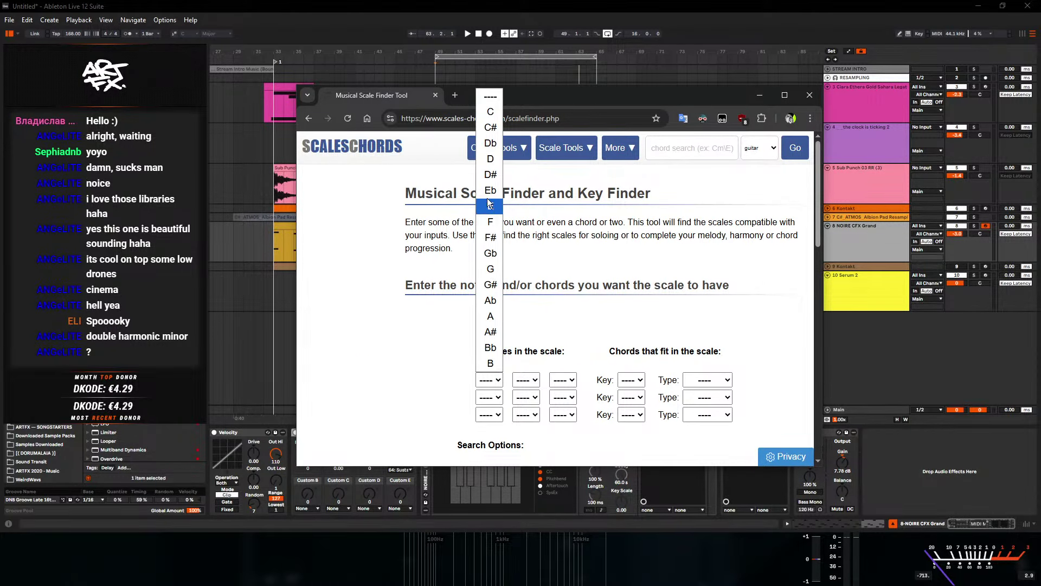
{"action": "left_click", "coordinate": [490, 127]}
{"action": "left_click", "coordinate": [529, 381]}
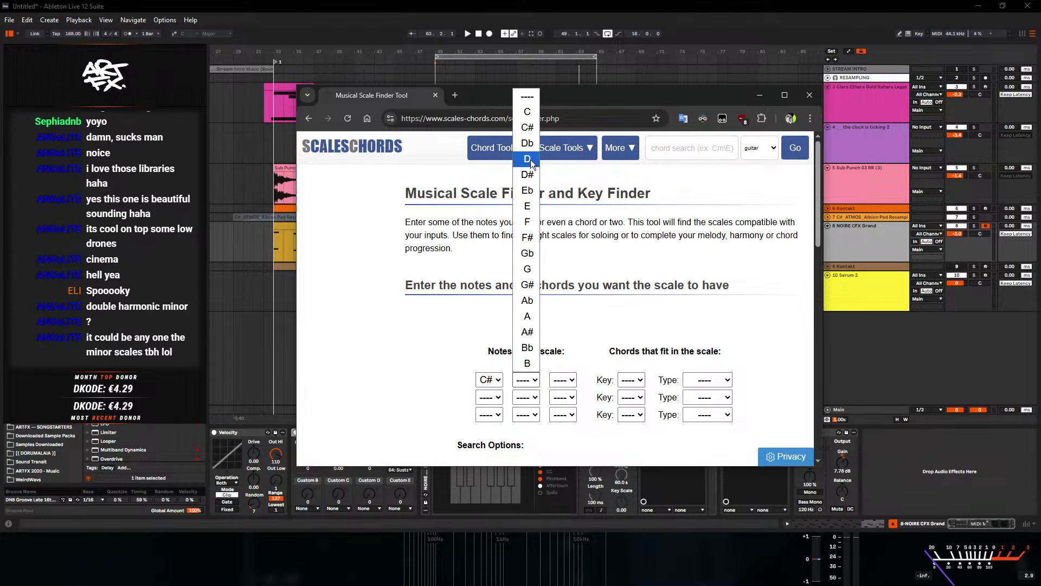
{"action": "left_click", "coordinate": [531, 176]}
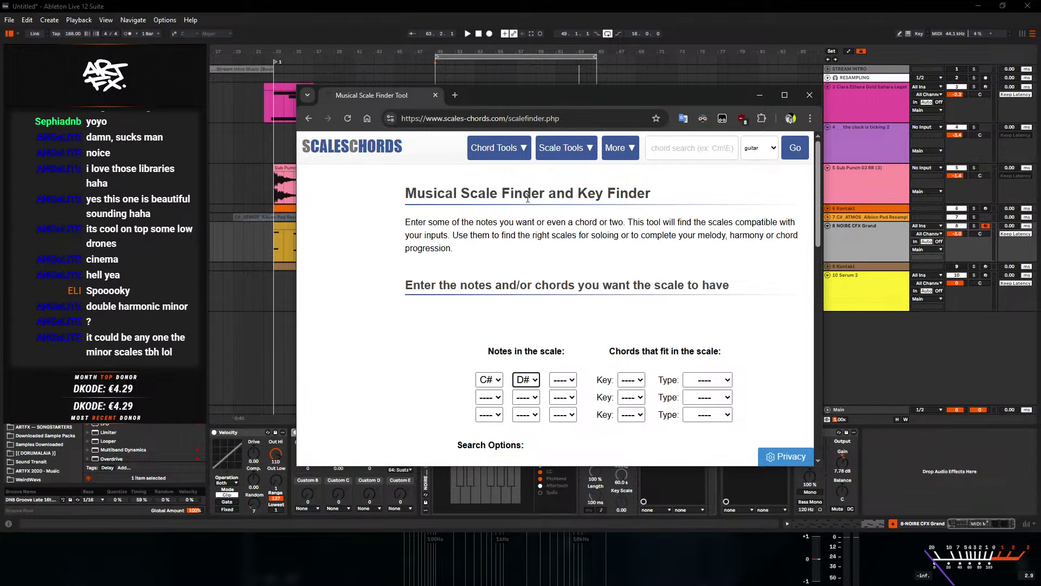
{"action": "left_click", "coordinate": [563, 381]}
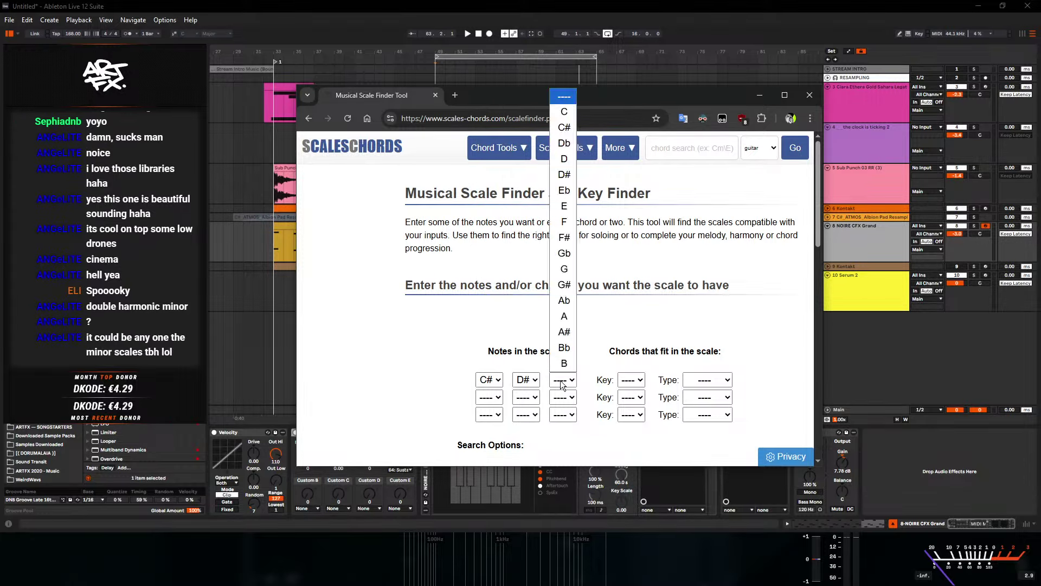
{"action": "left_click", "coordinate": [564, 206]}
{"action": "left_click", "coordinate": [497, 398]}
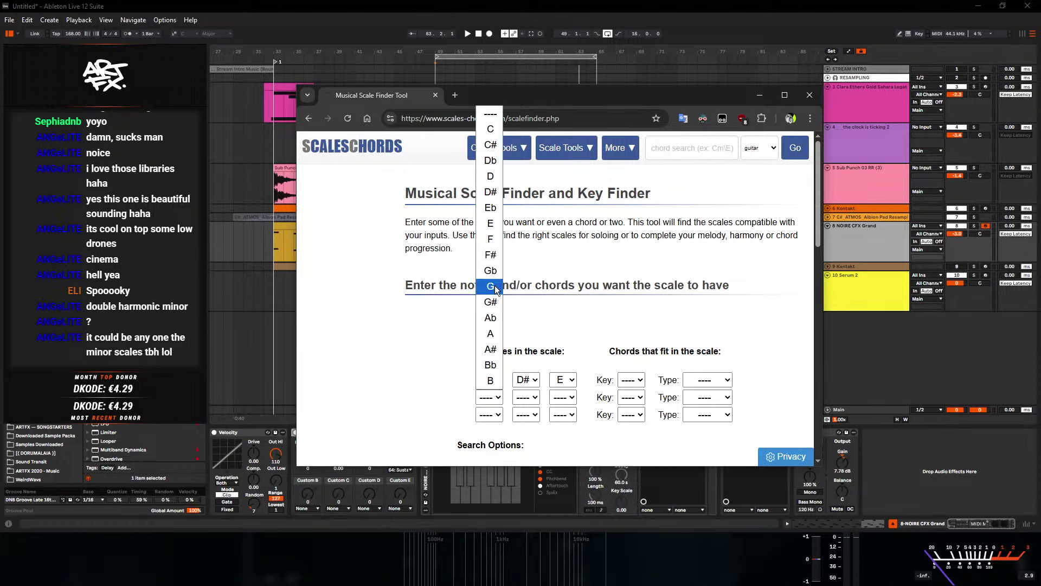
{"action": "left_click", "coordinate": [491, 301]}
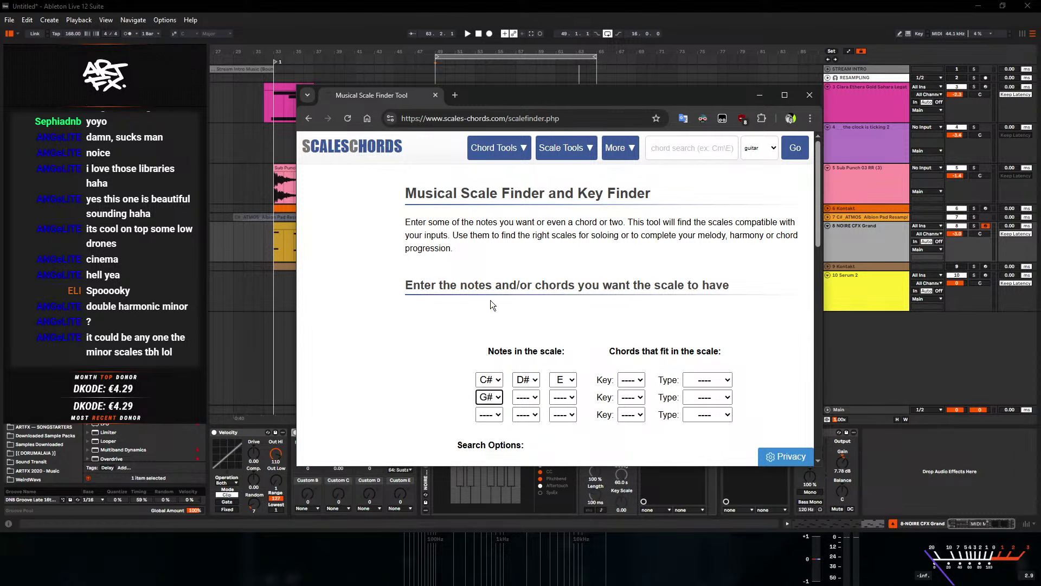
{"action": "left_click", "coordinate": [526, 397]}
{"action": "left_click", "coordinate": [526, 282]}
- Include Altered Greek, Other Western Music and Ethnic scales in the search options and find the scales matching the entered notes
{"action": "scroll", "coordinate": [591, 424], "scroll_direction": "down", "scroll_amount": 4}
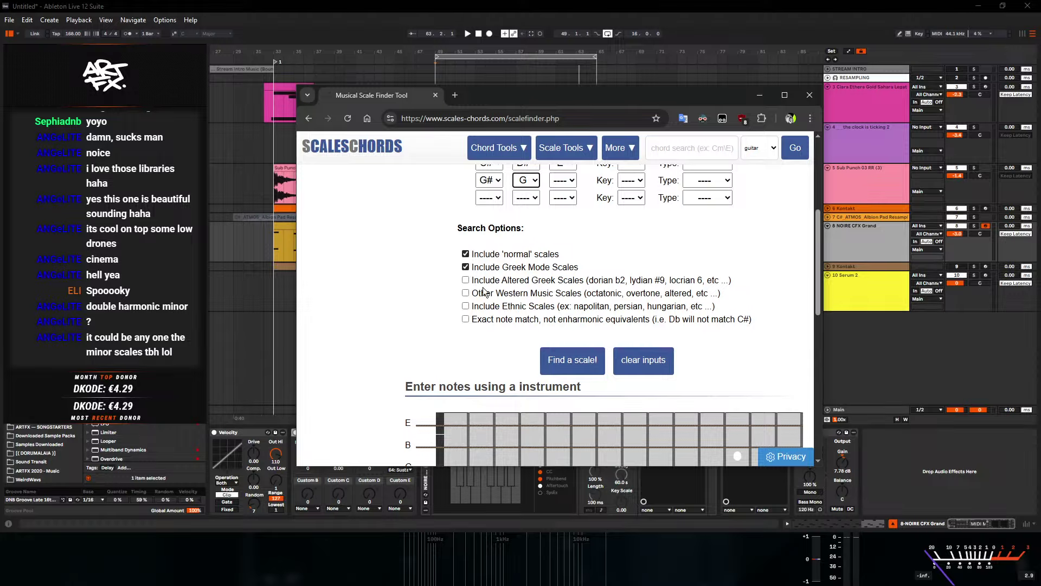
{"action": "left_click", "coordinate": [465, 280]}
{"action": "left_click", "coordinate": [465, 293]}
{"action": "left_click", "coordinate": [465, 306]}
{"action": "scroll", "coordinate": [548, 256], "scroll_direction": "up", "scroll_amount": 3}
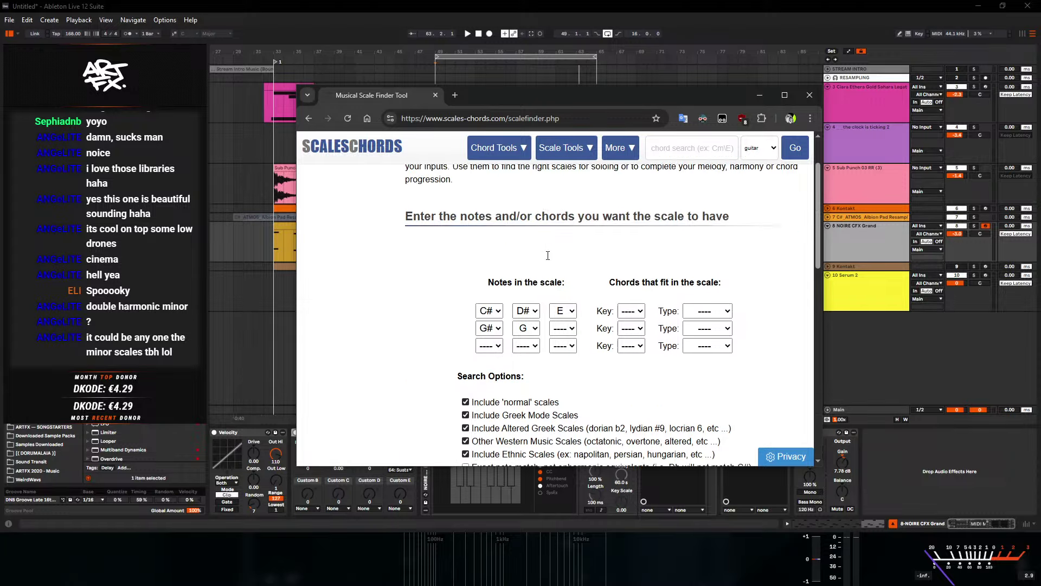
{"action": "scroll", "coordinate": [494, 275], "scroll_direction": "down", "scroll_amount": 1}
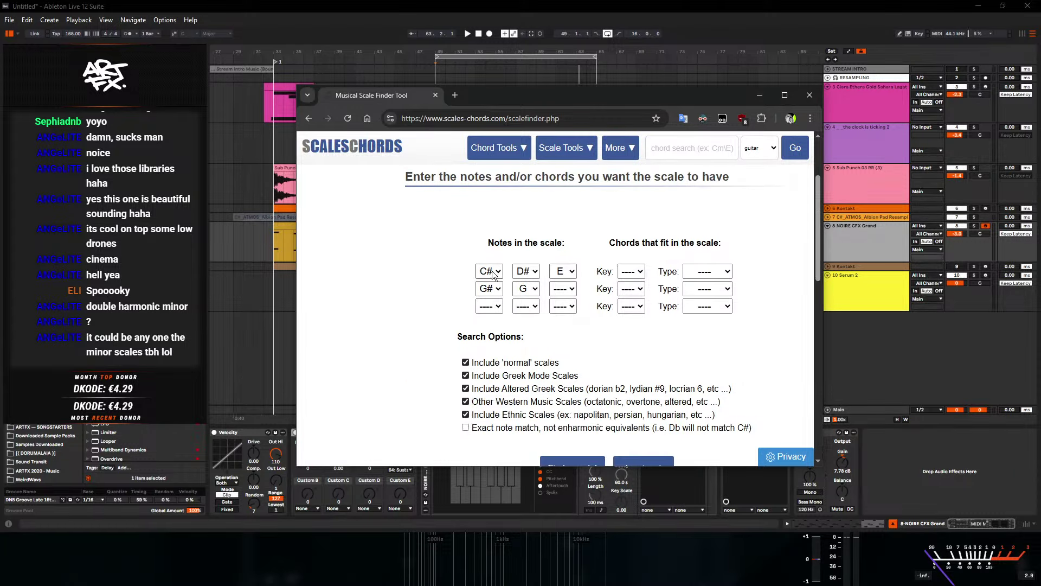
{"action": "scroll", "coordinate": [598, 356], "scroll_direction": "down", "scroll_amount": 5}
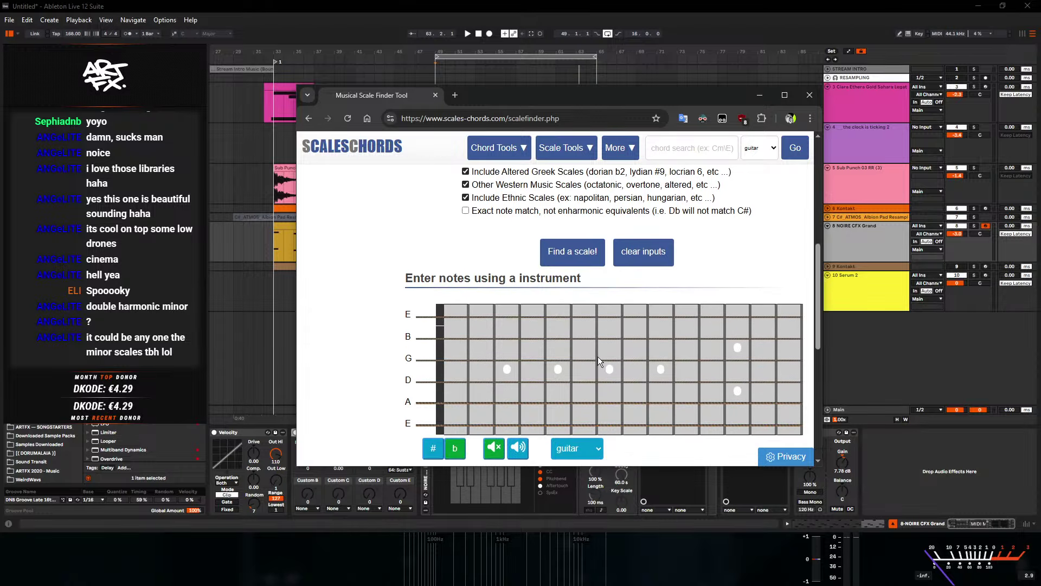
{"action": "scroll", "coordinate": [589, 297], "scroll_direction": "up", "scroll_amount": 3}
{"action": "scroll", "coordinate": [576, 354], "scroll_direction": "down", "scroll_amount": 3}
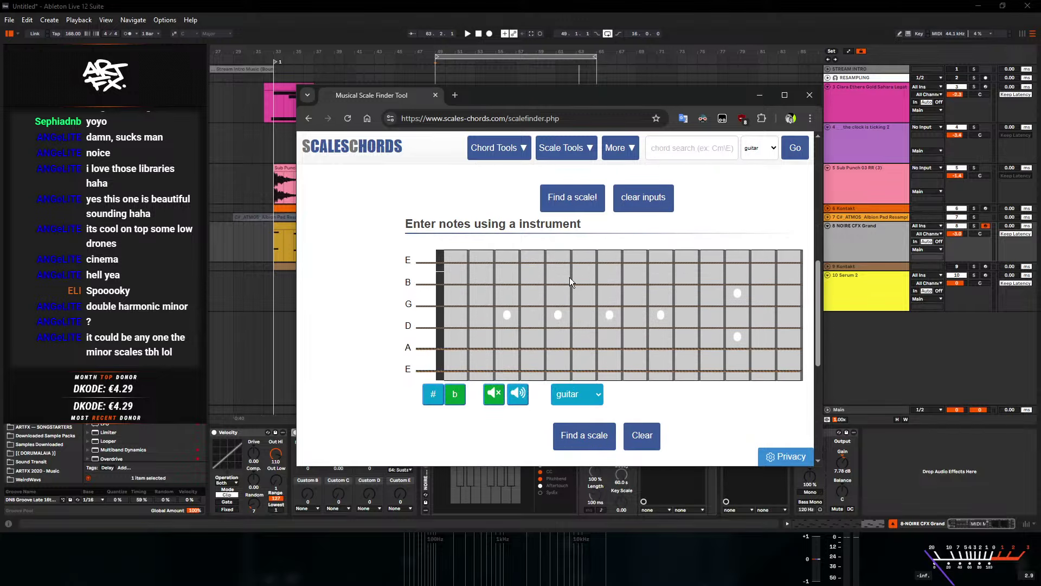
{"action": "left_click", "coordinate": [577, 197]}
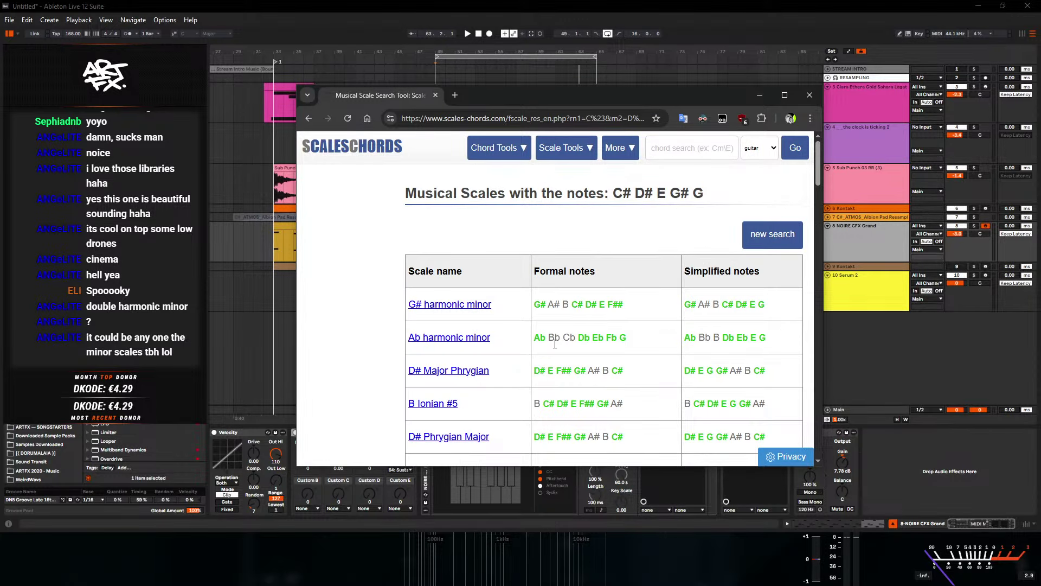
- Look through the matching scales, add C as a sixth note and run the scale search again
{"action": "scroll", "coordinate": [527, 347], "scroll_direction": "down", "scroll_amount": 5}
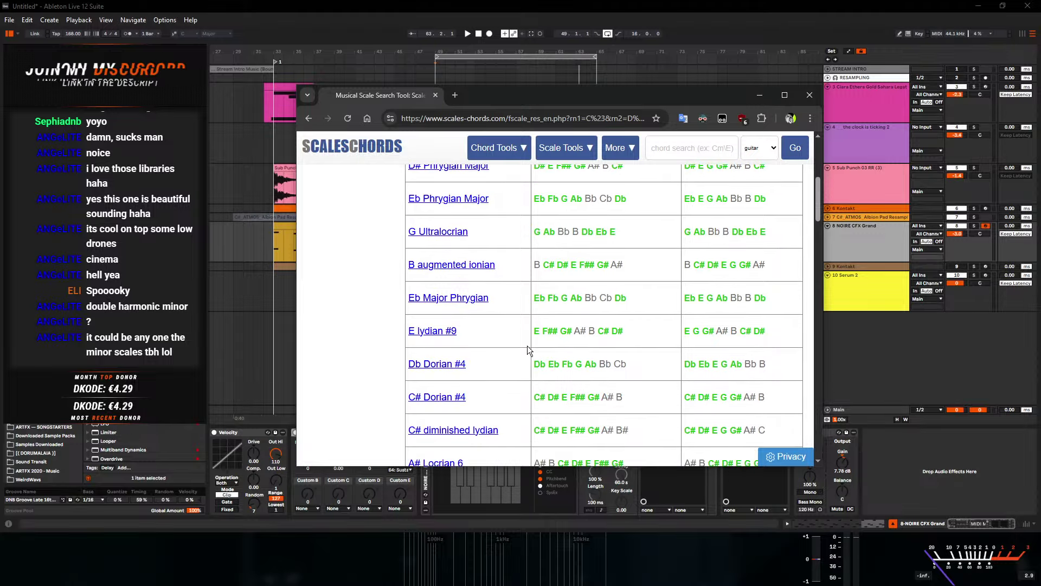
{"action": "scroll", "coordinate": [527, 346], "scroll_direction": "down", "scroll_amount": 2}
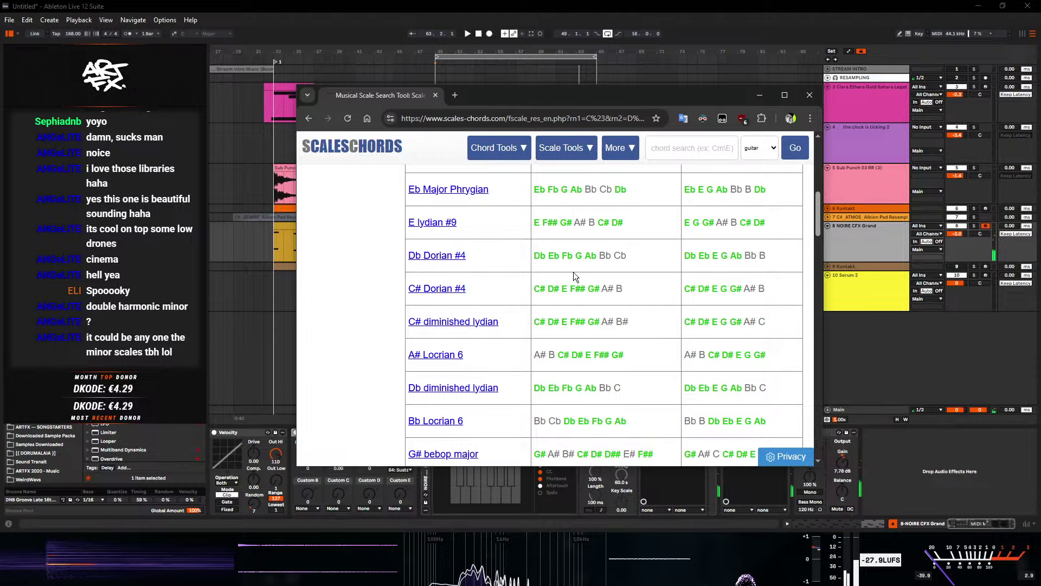
{"action": "scroll", "coordinate": [558, 315], "scroll_direction": "down", "scroll_amount": 15}
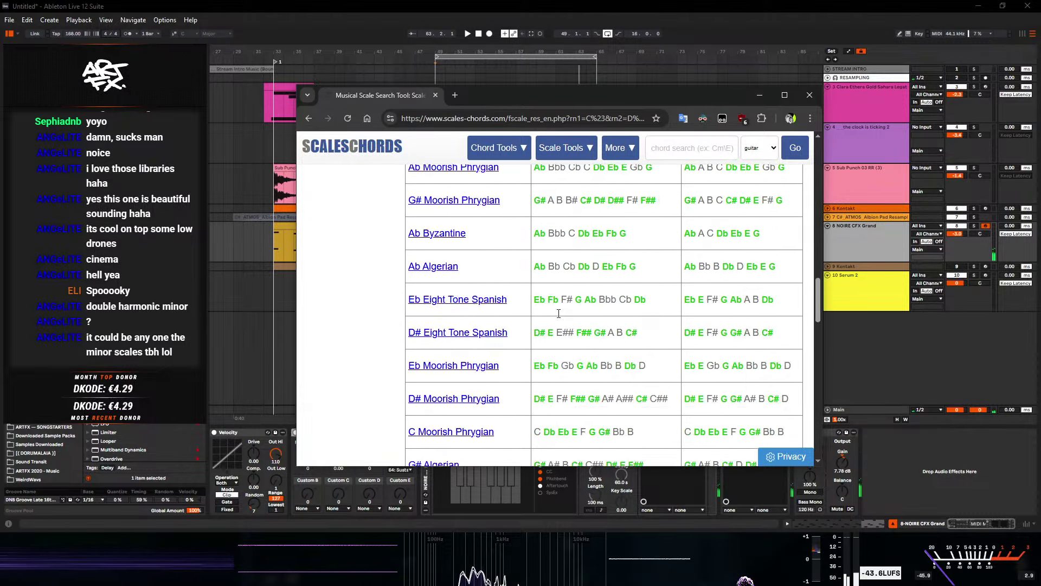
{"action": "scroll", "coordinate": [559, 313], "scroll_direction": "up", "scroll_amount": 5}
{"action": "left_click", "coordinate": [562, 345]}
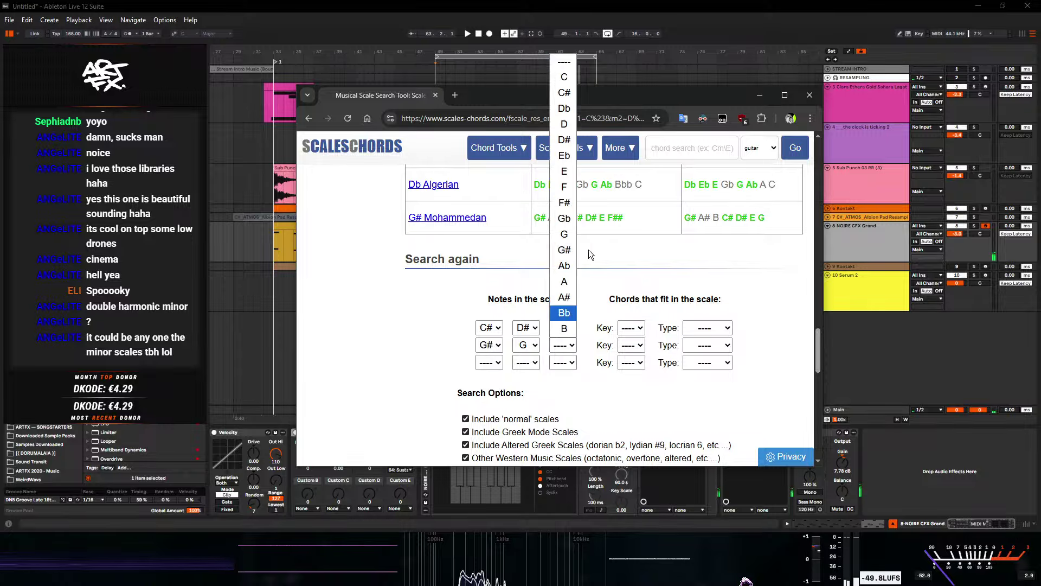
{"action": "left_click", "coordinate": [564, 76]}
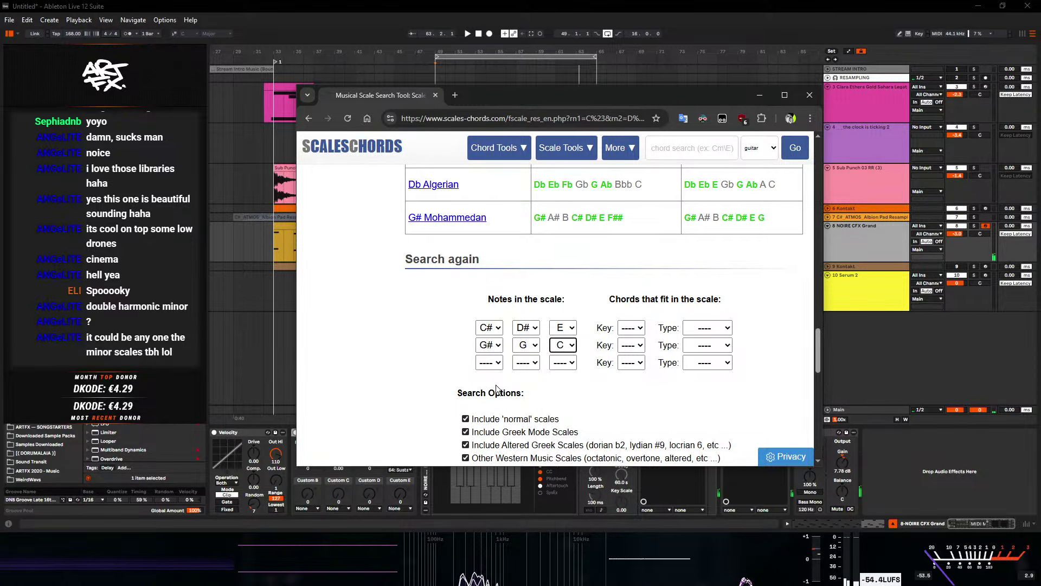
{"action": "scroll", "coordinate": [777, 383], "scroll_direction": "down", "scroll_amount": 4}
{"action": "left_click", "coordinate": [564, 310]}
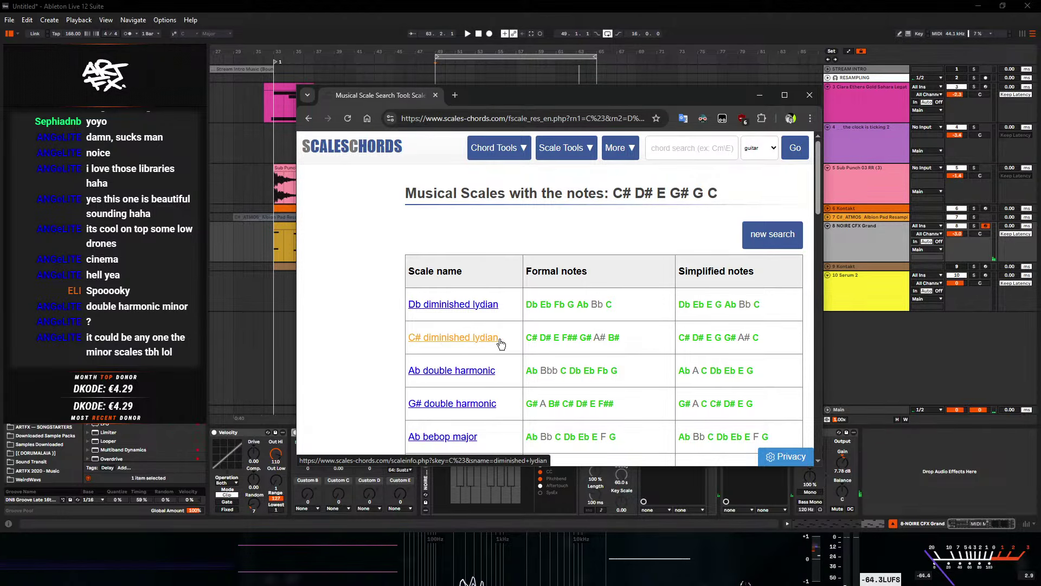
- Highlight the simplified notes of C# diminished lydian to try them, and look through the other matching scales
{"action": "left_click_drag", "start_coordinate": [681, 336], "coordinate": [778, 340]}
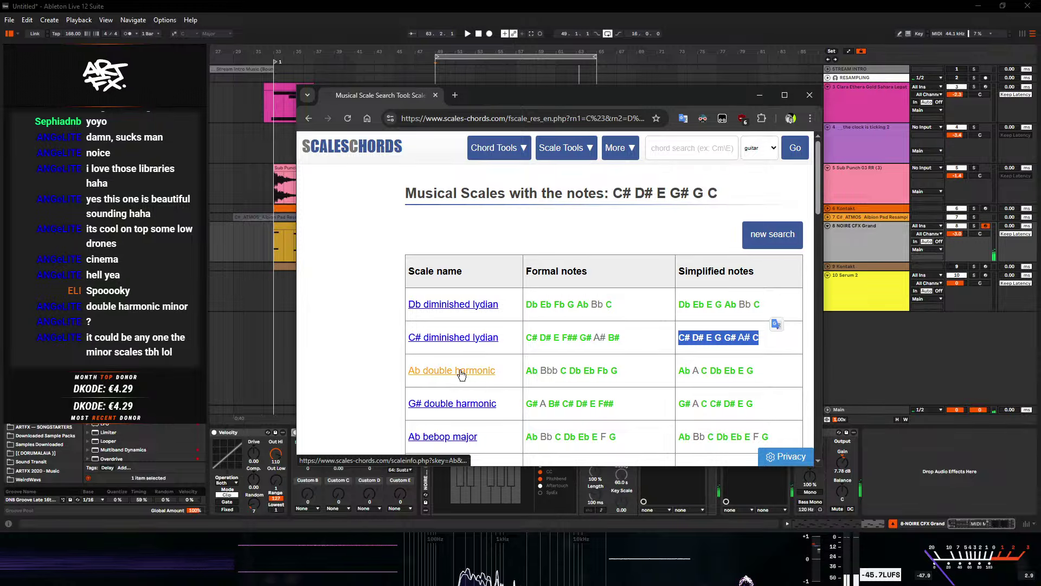
{"action": "scroll", "coordinate": [476, 387], "scroll_direction": "down", "scroll_amount": 1}
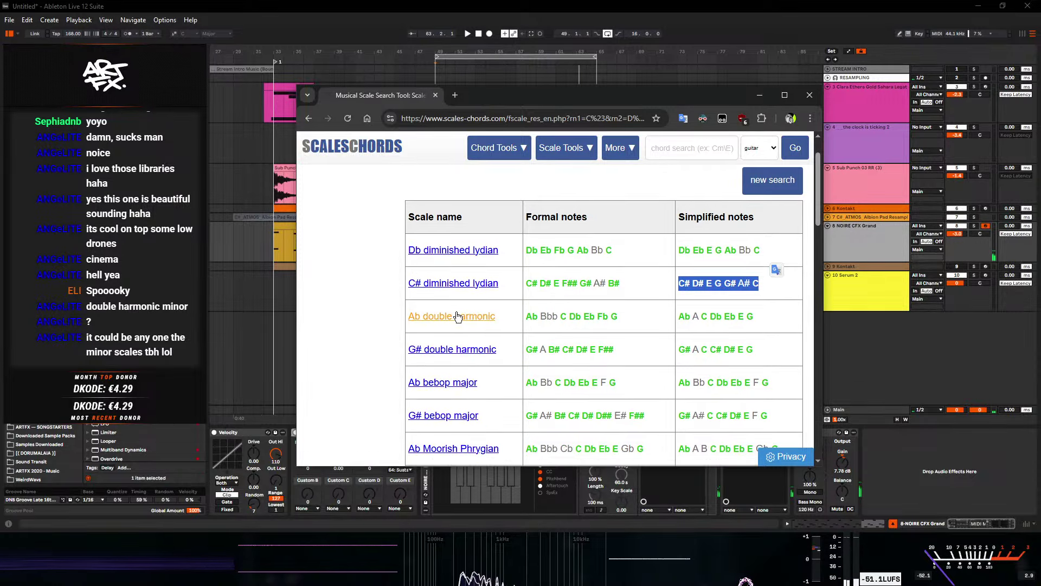
{"action": "scroll", "coordinate": [457, 322], "scroll_direction": "down", "scroll_amount": 6}
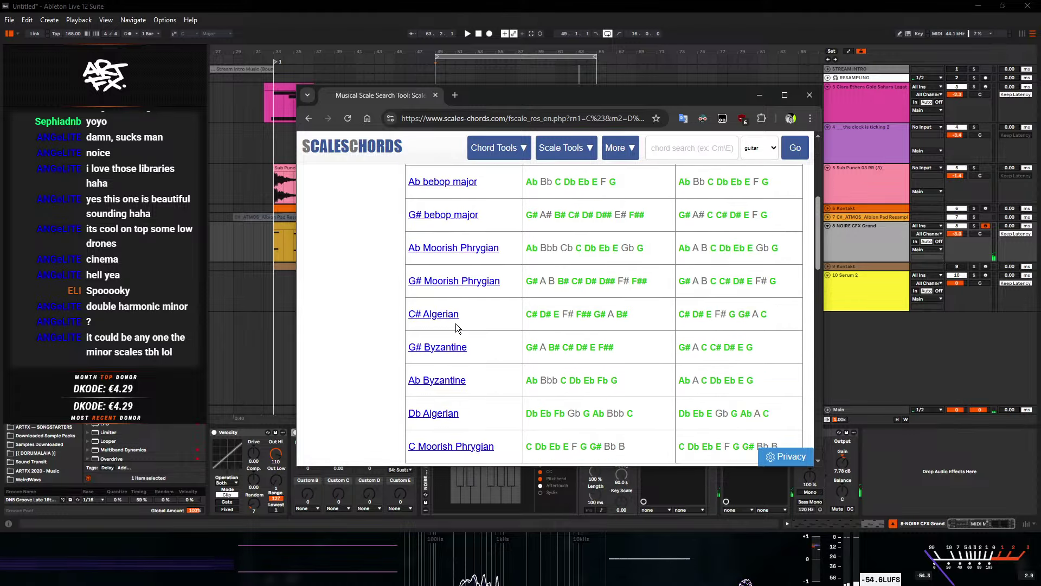
{"action": "scroll", "coordinate": [462, 332], "scroll_direction": "up", "scroll_amount": 8}
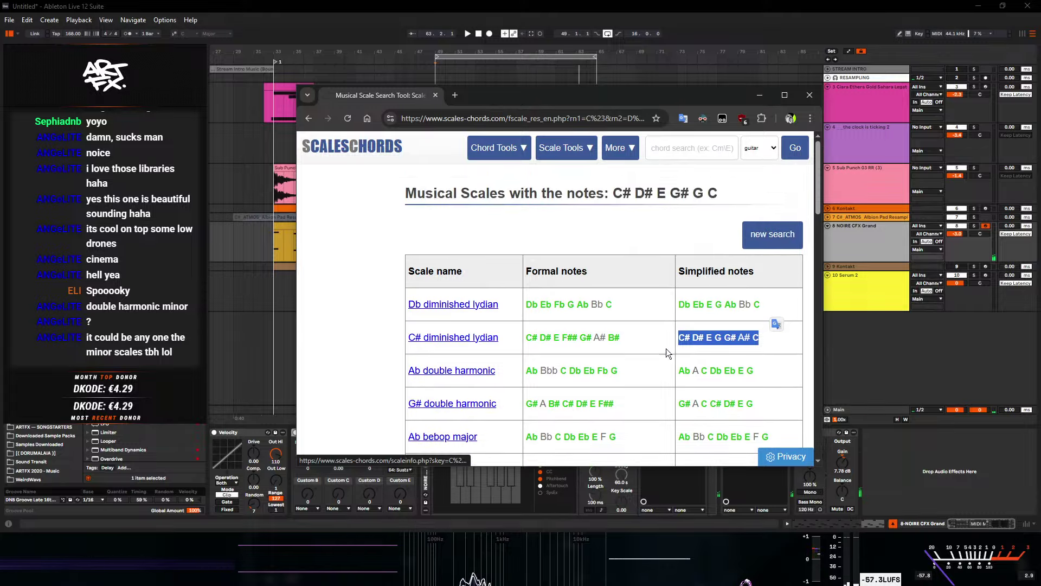
- Return to the results of the five-note search and highlight the C# Dorian #4 row to try its notes
{"action": "left_click", "coordinate": [309, 117]}
{"action": "scroll", "coordinate": [590, 365], "scroll_direction": "up", "scroll_amount": 9}
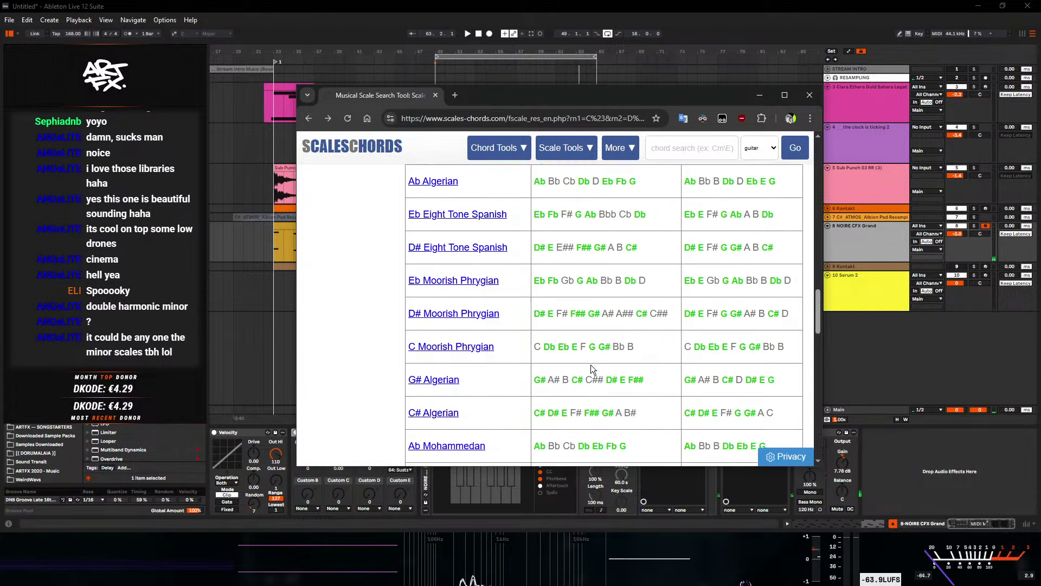
{"action": "scroll", "coordinate": [591, 364], "scroll_direction": "up", "scroll_amount": 6}
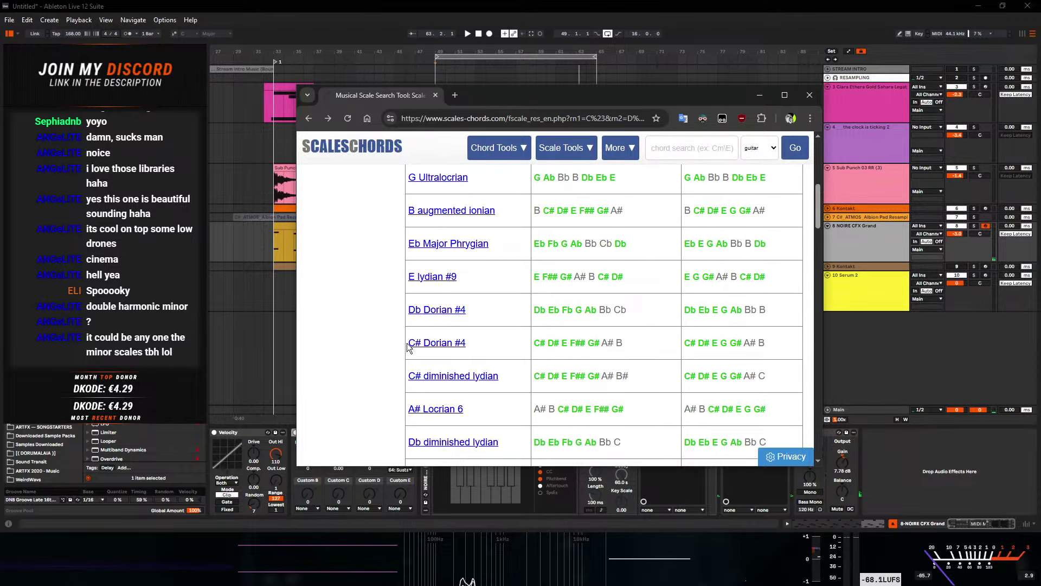
{"action": "left_click_drag", "start_coordinate": [408, 343], "coordinate": [740, 355]}
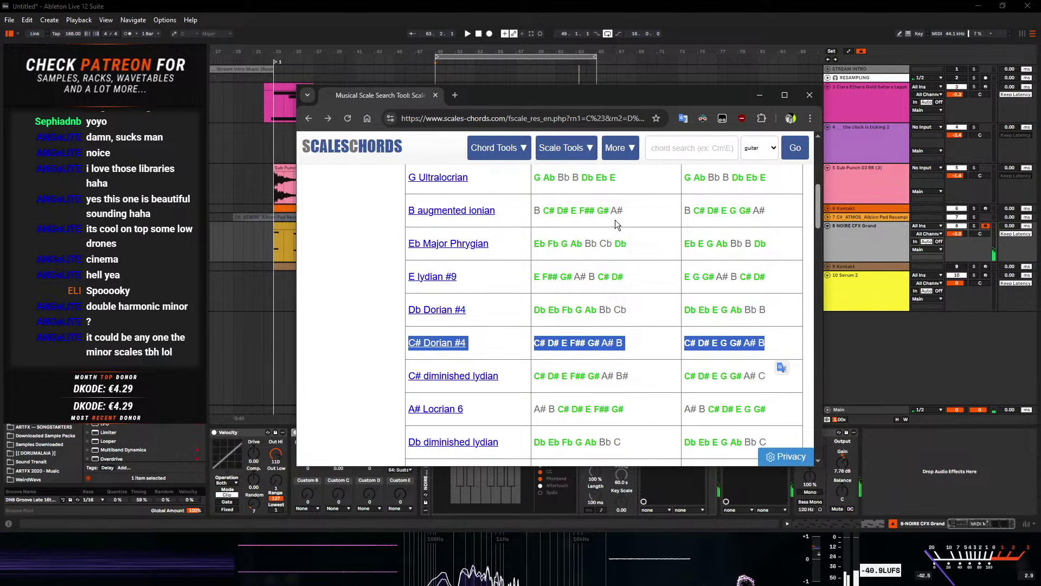
- Look further through the five-note results and highlight the simplified notes of C# Algerian to try them
{"action": "scroll", "coordinate": [507, 339], "scroll_direction": "down", "scroll_amount": 3}
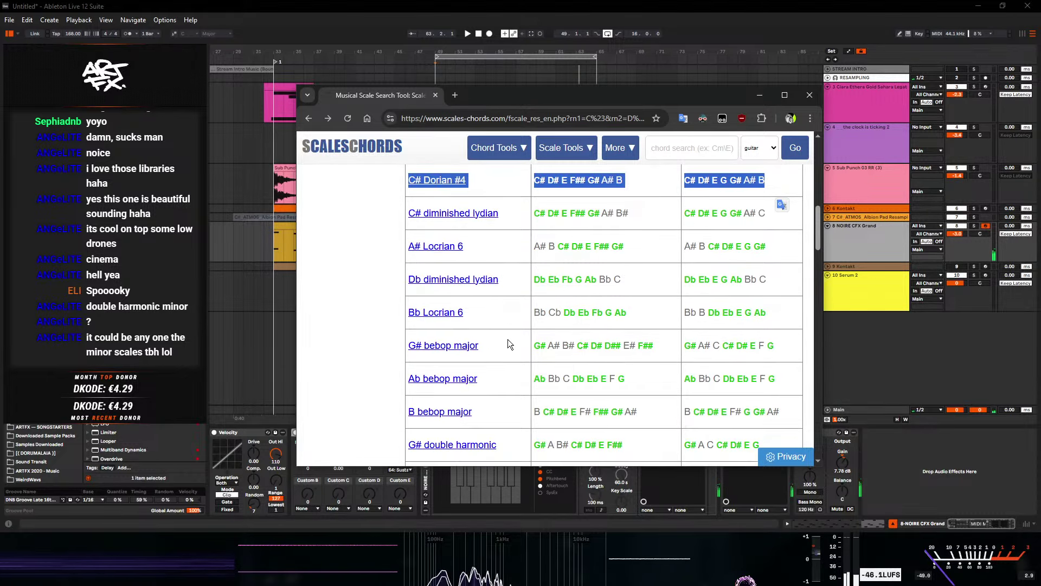
{"action": "scroll", "coordinate": [507, 340], "scroll_direction": "down", "scroll_amount": 13}
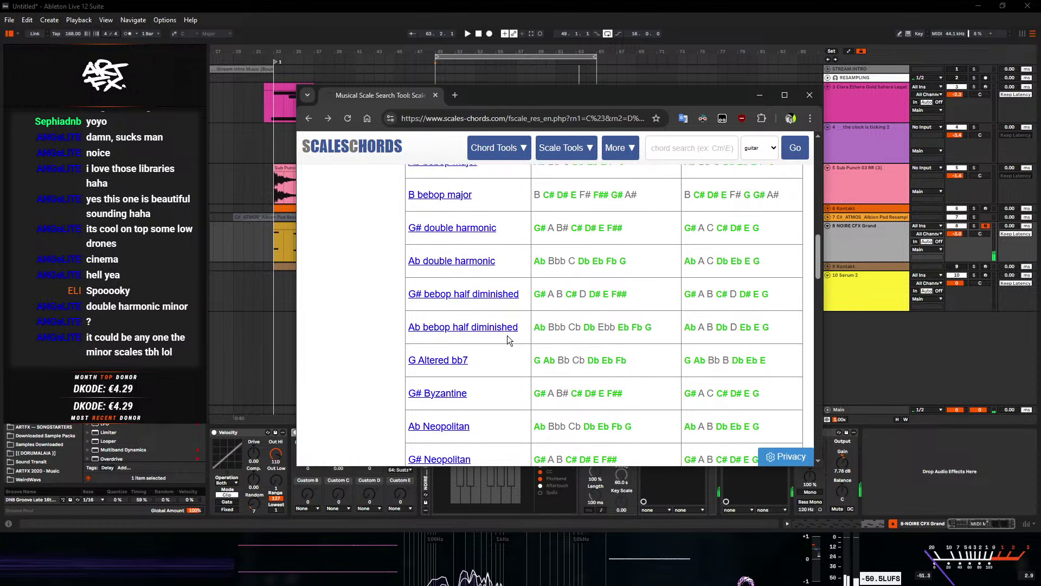
{"action": "scroll", "coordinate": [506, 335], "scroll_direction": "down", "scroll_amount": 4}
{"action": "scroll", "coordinate": [507, 335], "scroll_direction": "up", "scroll_amount": 3}
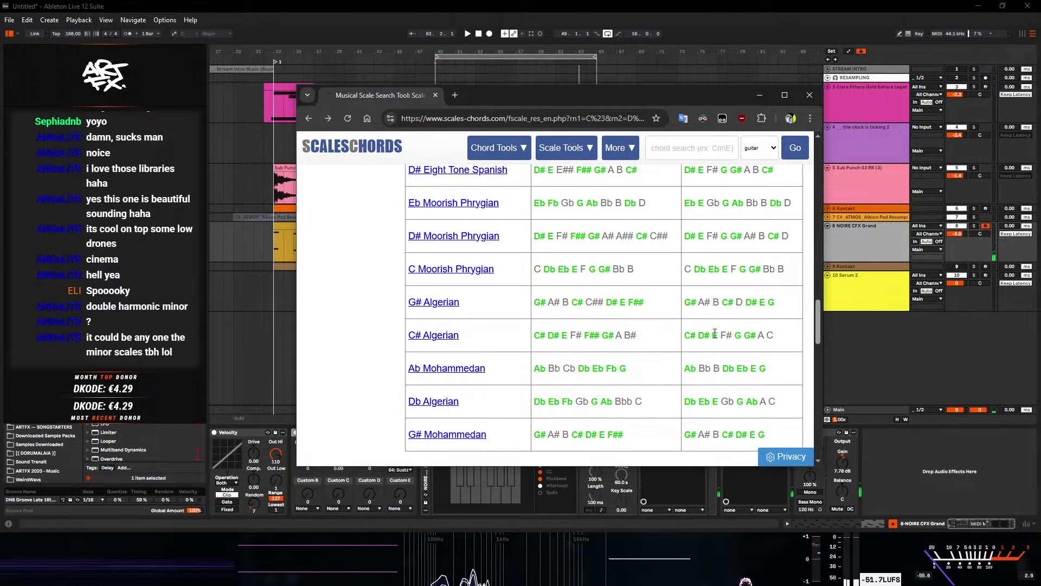
{"action": "left_click_drag", "start_coordinate": [686, 339], "coordinate": [771, 336]}
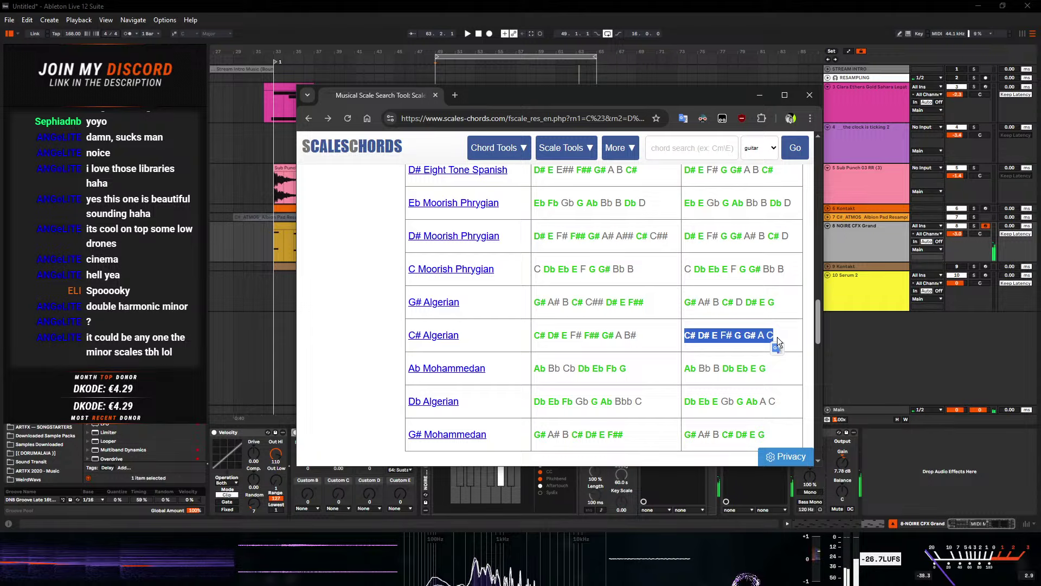
- Go back to C# Dorian #4 in the results and highlight its formal notes for comparison
{"action": "scroll", "coordinate": [620, 342], "scroll_direction": "up", "scroll_amount": 15}
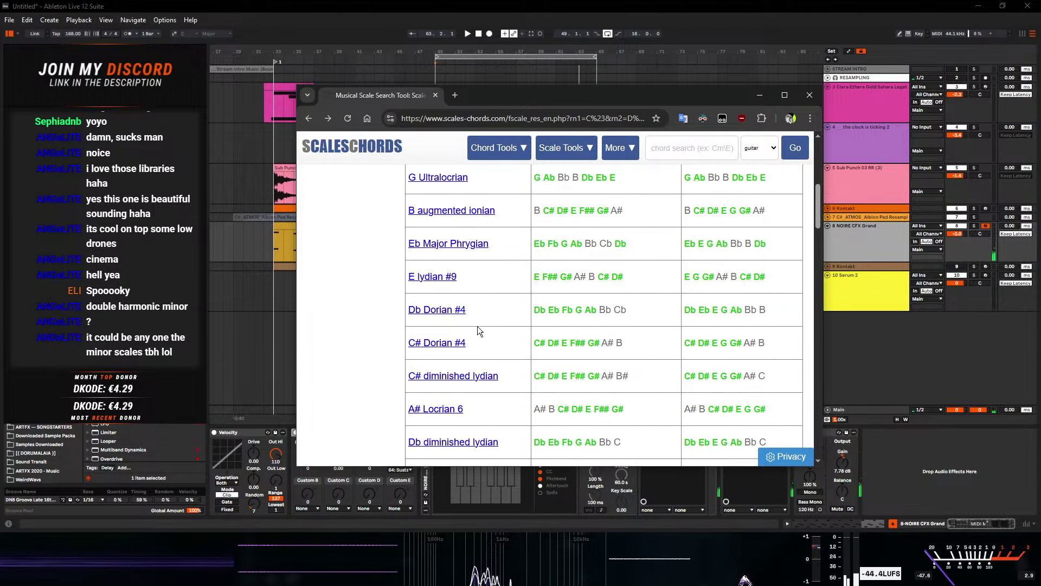
{"action": "left_click_drag", "start_coordinate": [536, 340], "coordinate": [693, 338]}
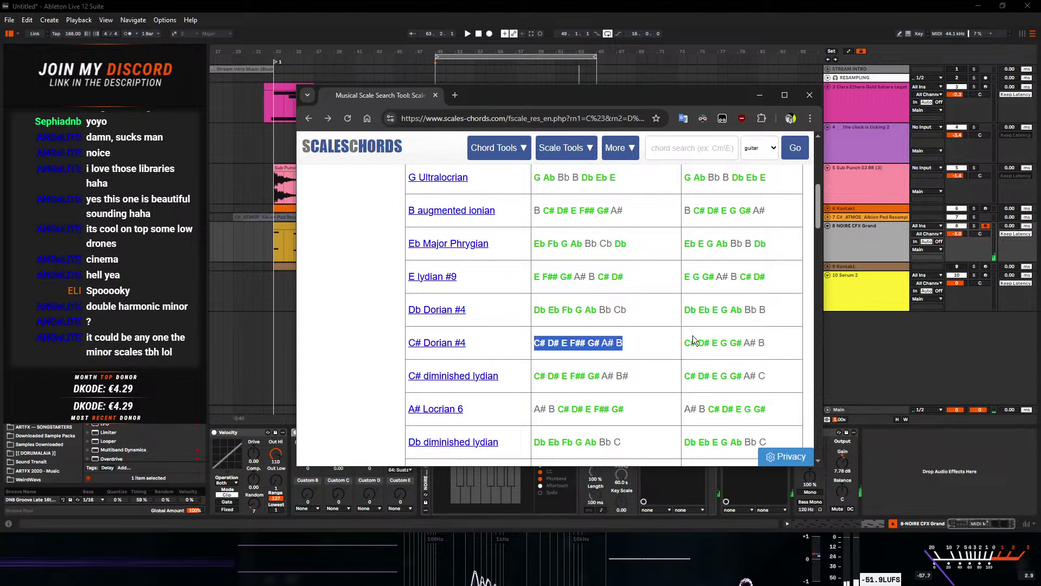
- Minimize the browser to return to Ableton Live and play the looped section from bar 49
{"action": "left_click", "coordinate": [759, 95]}
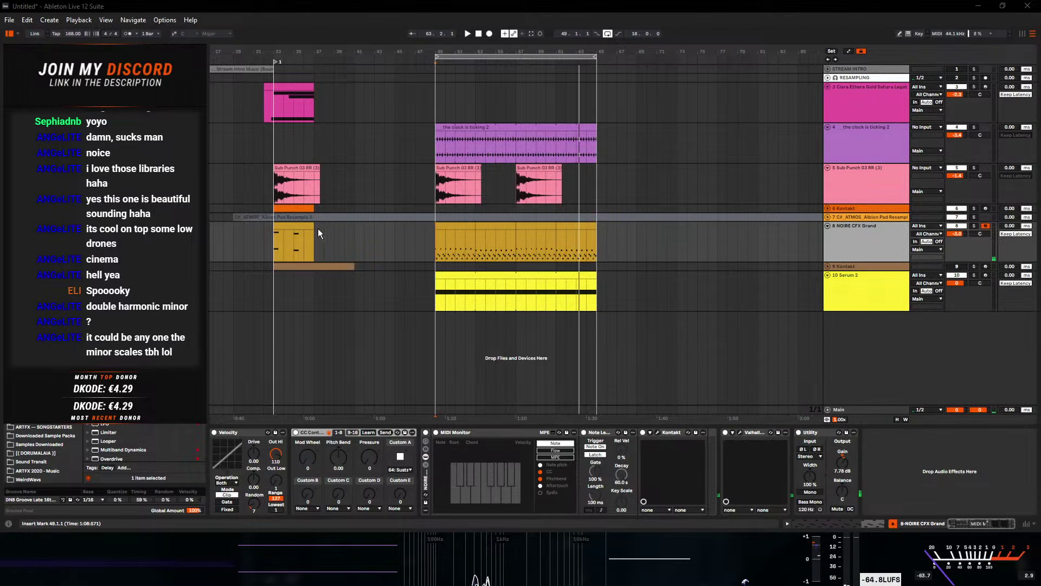
{"action": "left_click", "coordinate": [432, 134]}
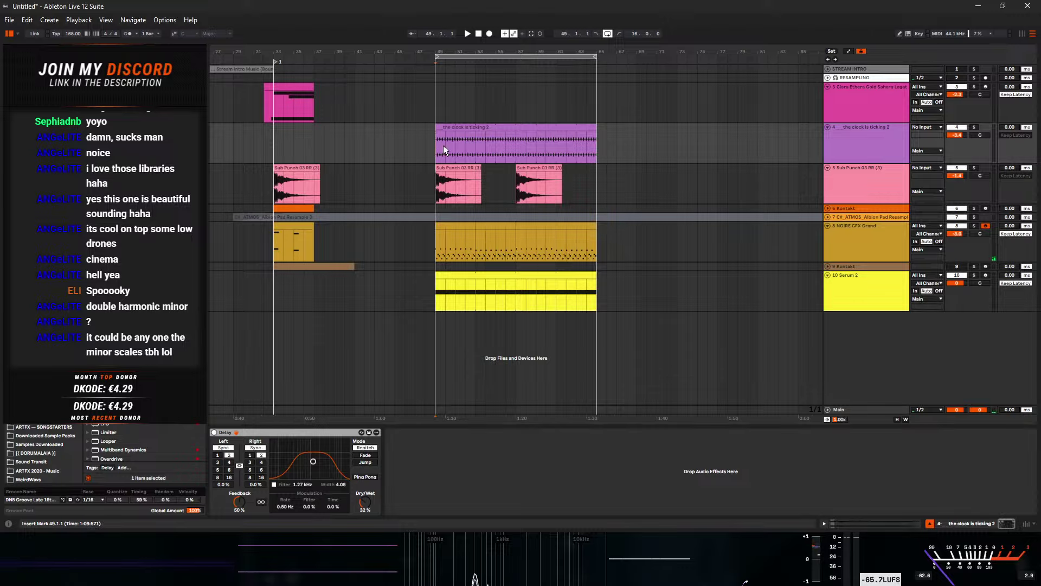
{"action": "key", "text": "space"}
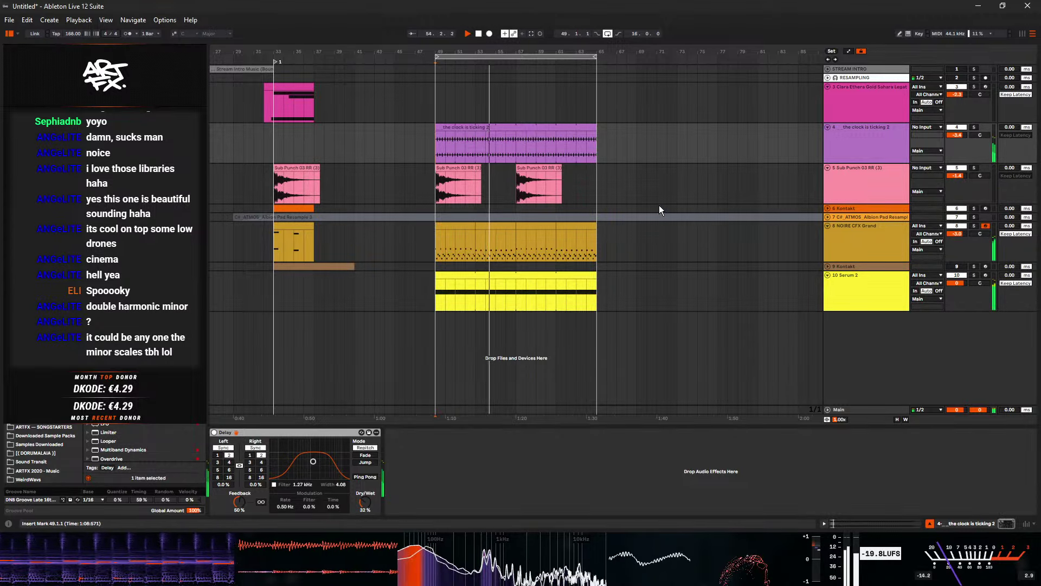
- Arm the Clara Ethera Gold Sahara Legato track for playing along with the loop, and stop playback
{"action": "left_click", "coordinate": [842, 101]}
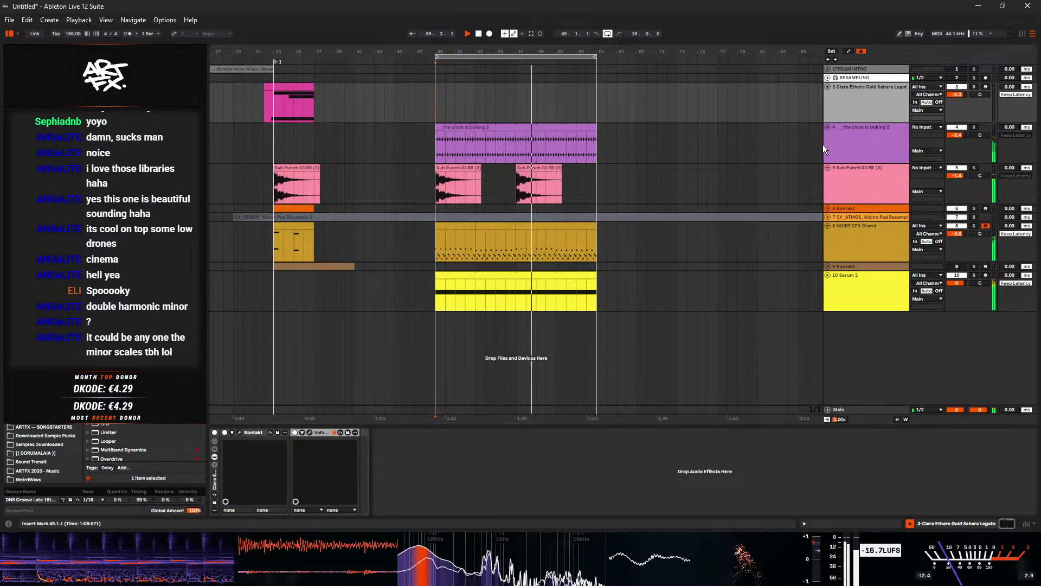
{"action": "left_click", "coordinate": [985, 87]}
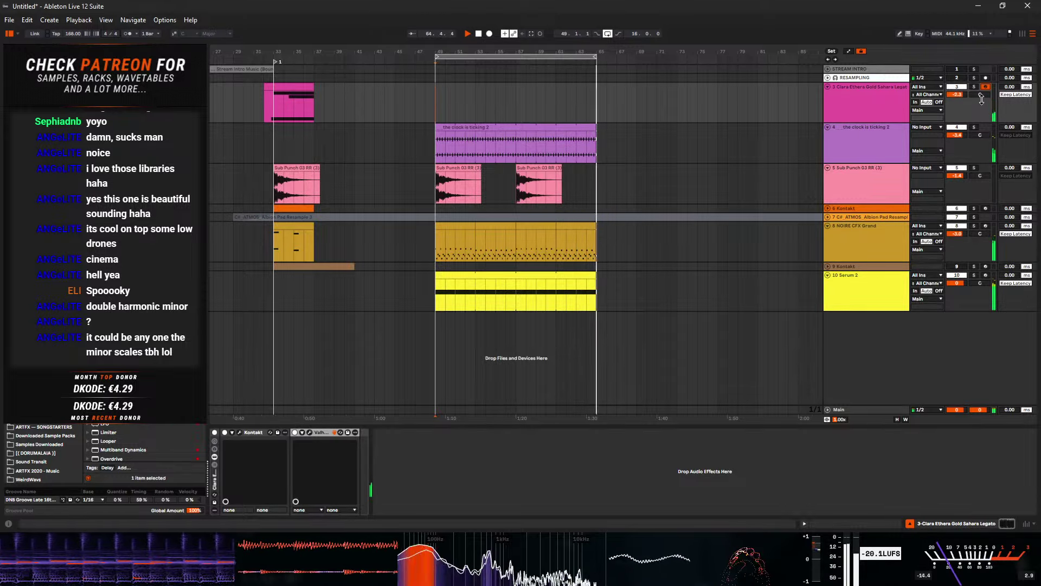
{"action": "key", "text": "space"}
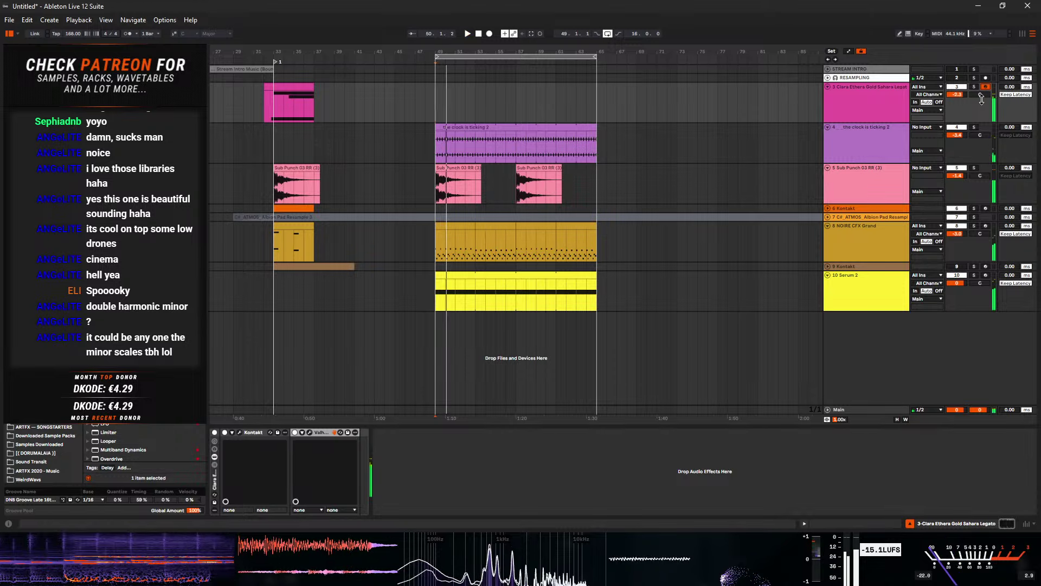
- Replace the Sahara Legato voice on track 3 with Clara Ethera Gold 2.5 True Legato and open its Kontakt window
{"action": "left_click", "coordinate": [844, 106]}
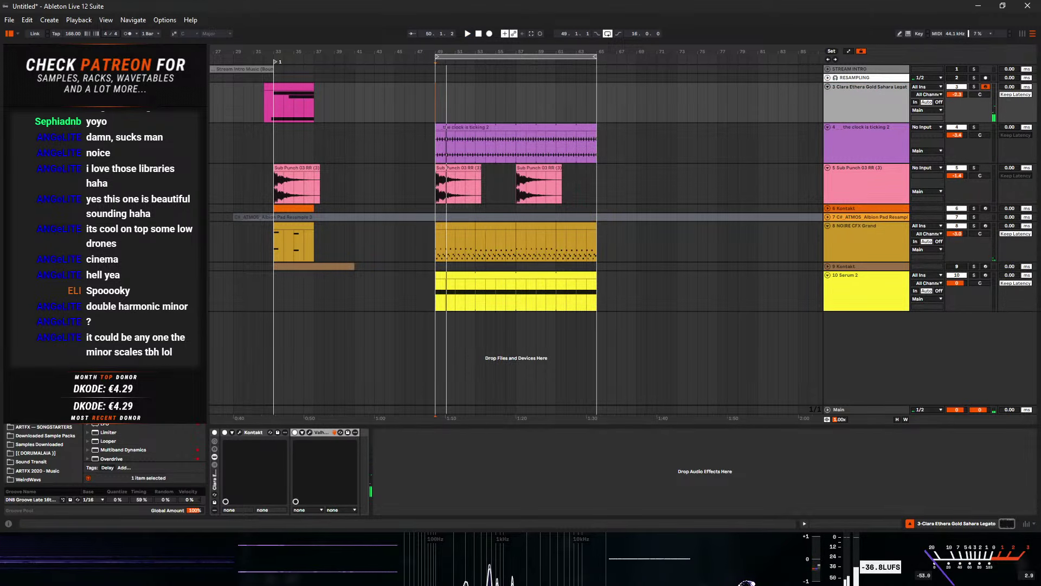
{"action": "left_click", "coordinate": [37, 392]}
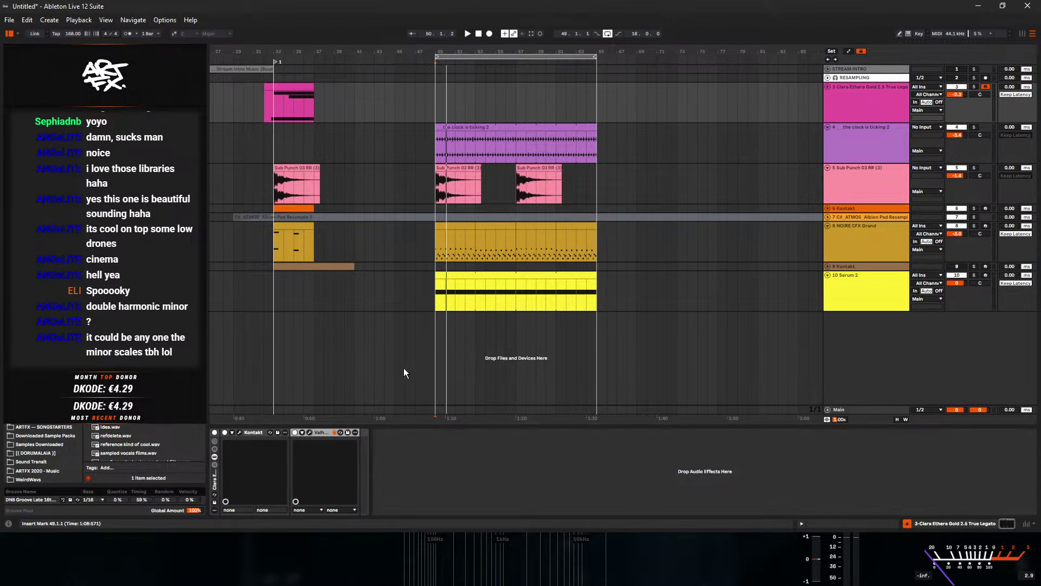
{"action": "left_click", "coordinate": [237, 432]}
{"action": "left_click", "coordinate": [237, 432]}
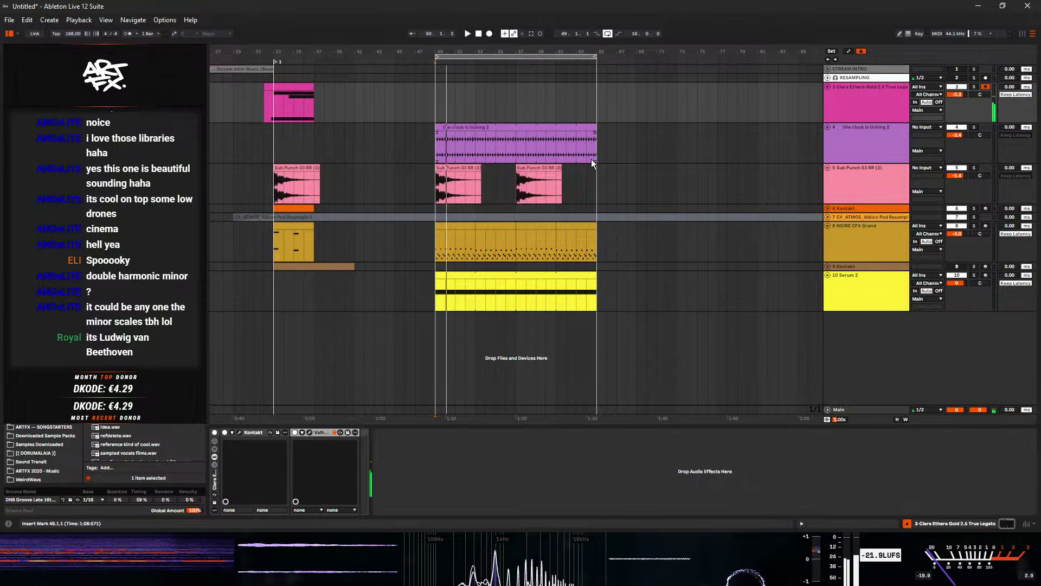
{"action": "left_click", "coordinate": [239, 433]}
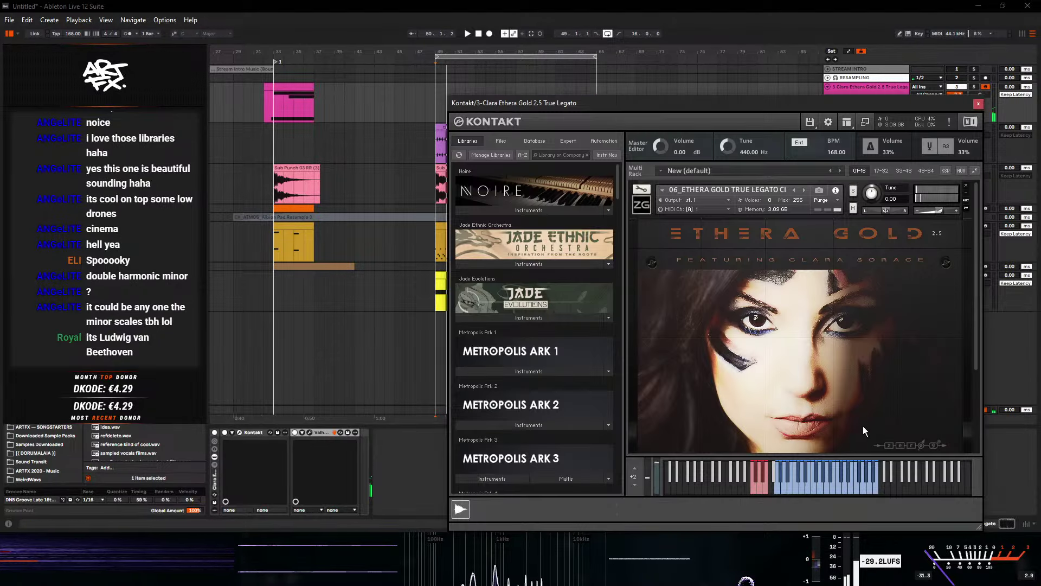
- Set the Ethera Gold vowel articulation to Epic Legato Oh and close the Kontakt window
{"action": "scroll", "coordinate": [934, 339], "scroll_direction": "down", "scroll_amount": 3}
{"action": "scroll", "coordinate": [934, 340], "scroll_direction": "down", "scroll_amount": 1}
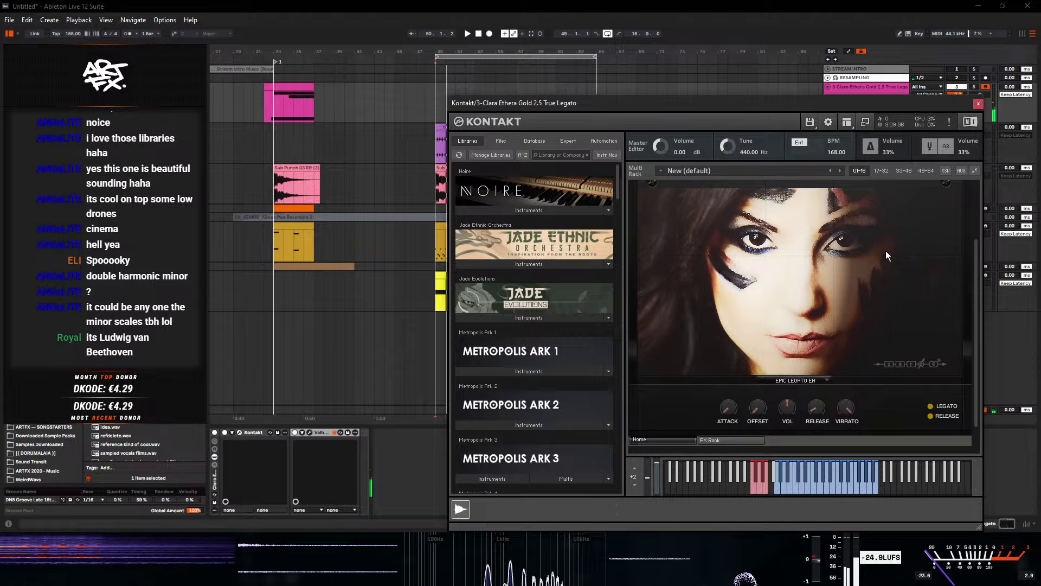
{"action": "left_click", "coordinate": [809, 379]}
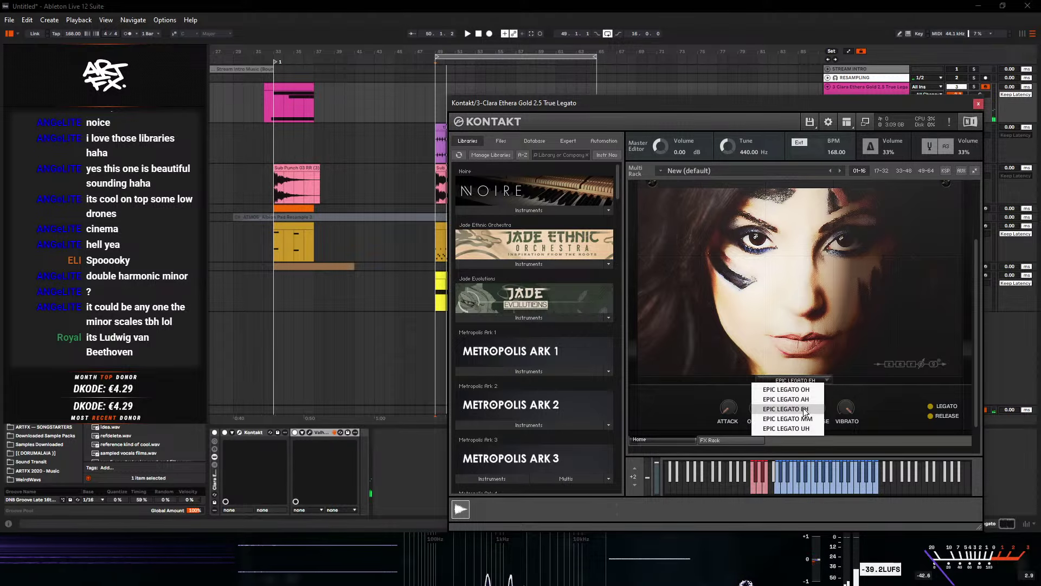
{"action": "left_click", "coordinate": [805, 392]}
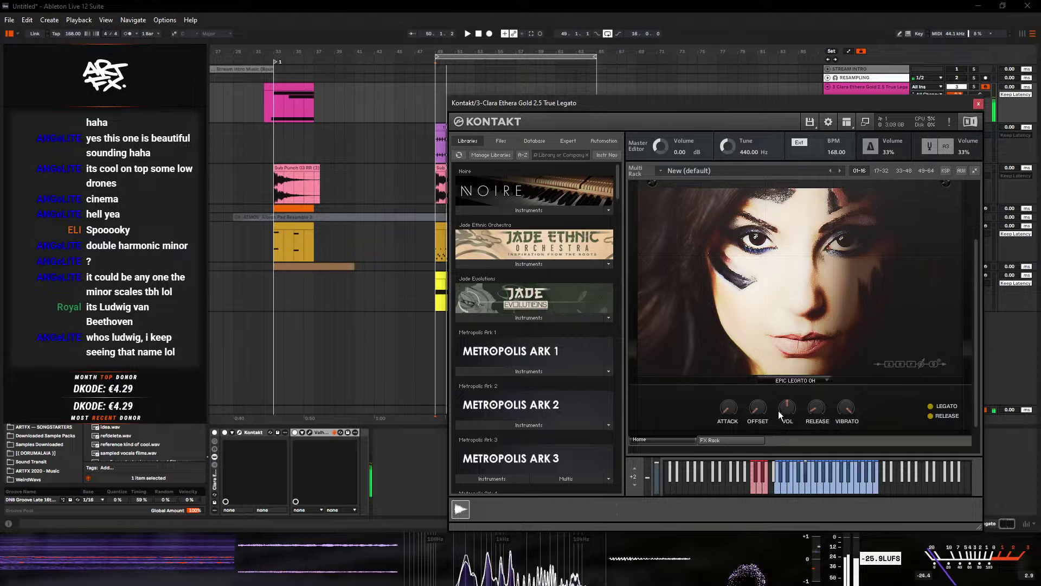
{"action": "left_click", "coordinate": [978, 104]}
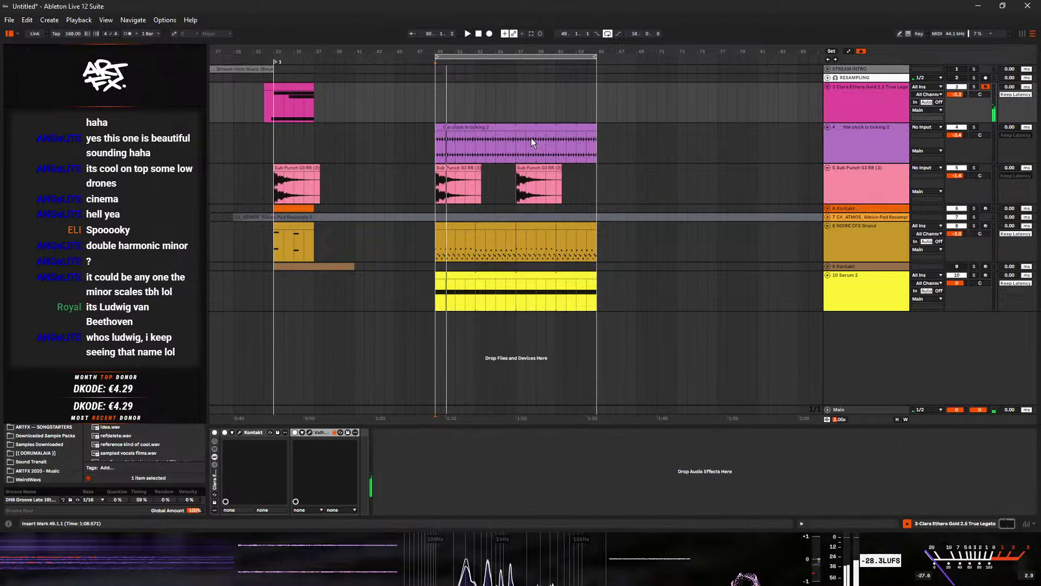
- Play the section from bar 49 and capture the vocal melody performed over it as a MIDI clip on track 3
{"action": "left_click", "coordinate": [424, 103]}
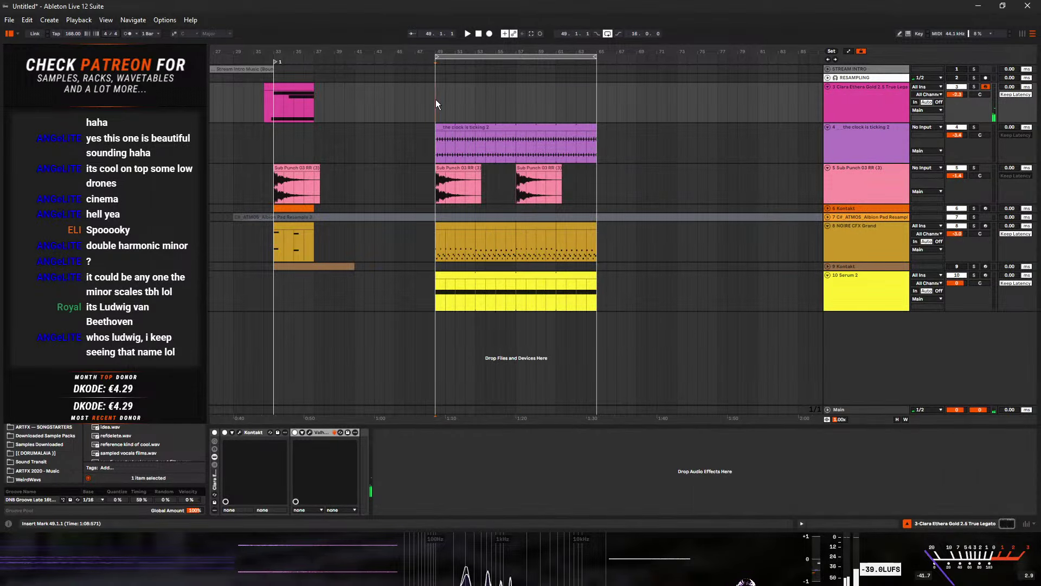
{"action": "left_click", "coordinate": [435, 99]}
{"action": "key", "text": "space"}
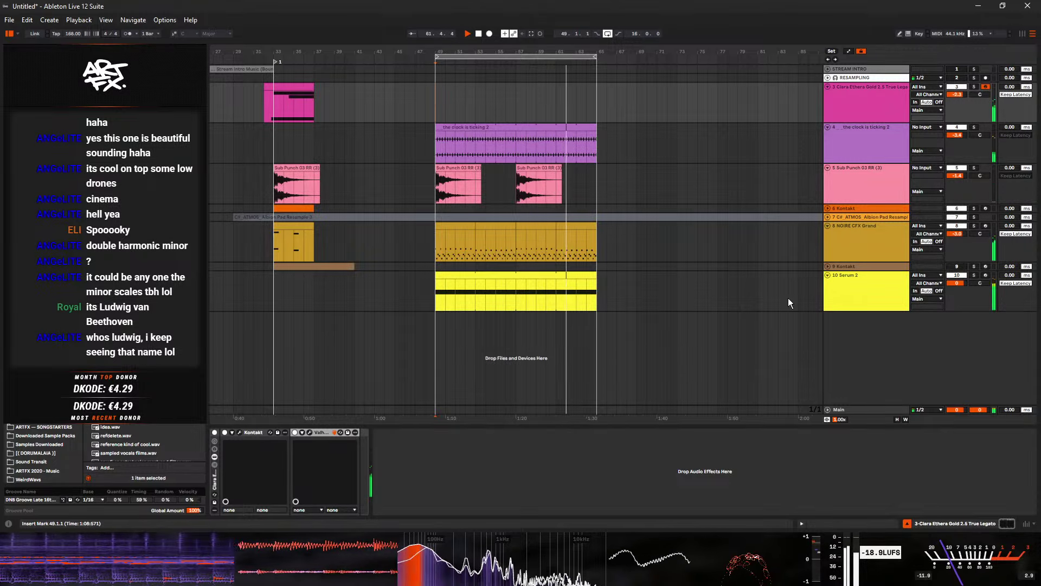
{"action": "left_click", "coordinate": [531, 34]}
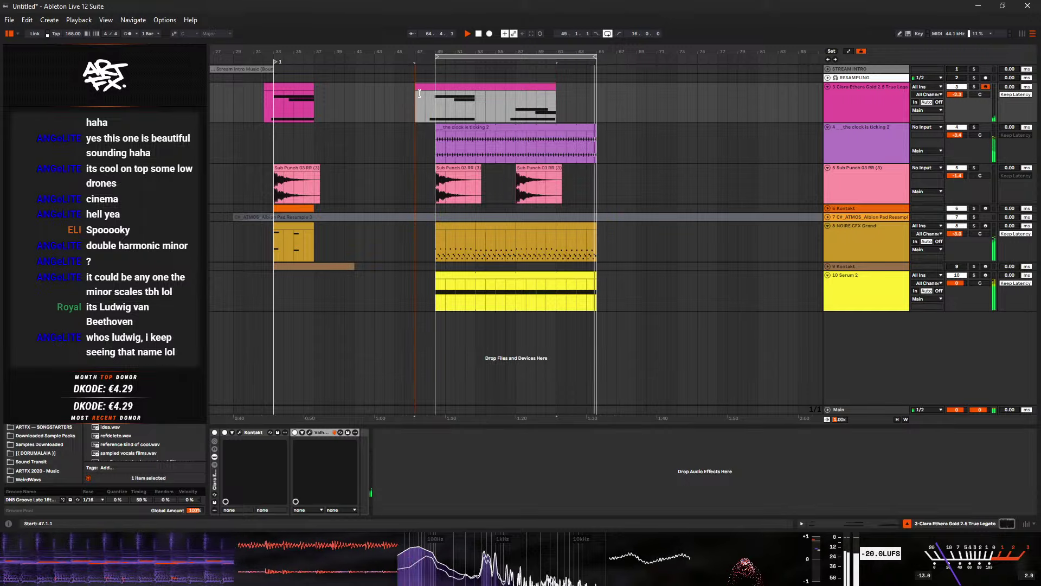
- Stop playback, trim the captured vocal clip to start at bar 48 and undo a trial duplicate of it
{"action": "key", "text": "space"}
{"action": "key", "text": "ctrl+d"}
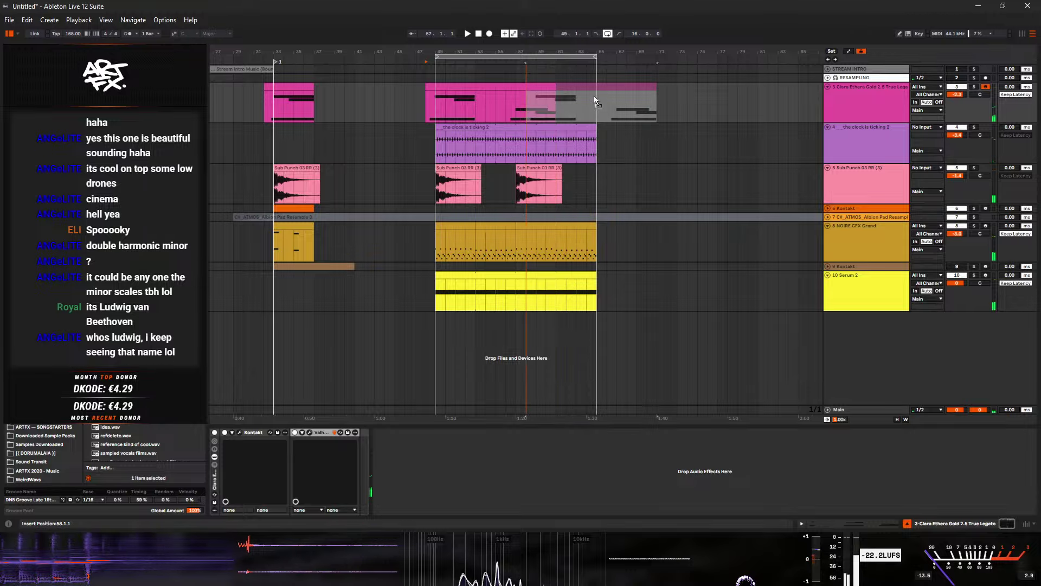
{"action": "key", "text": "ctrl+z"}
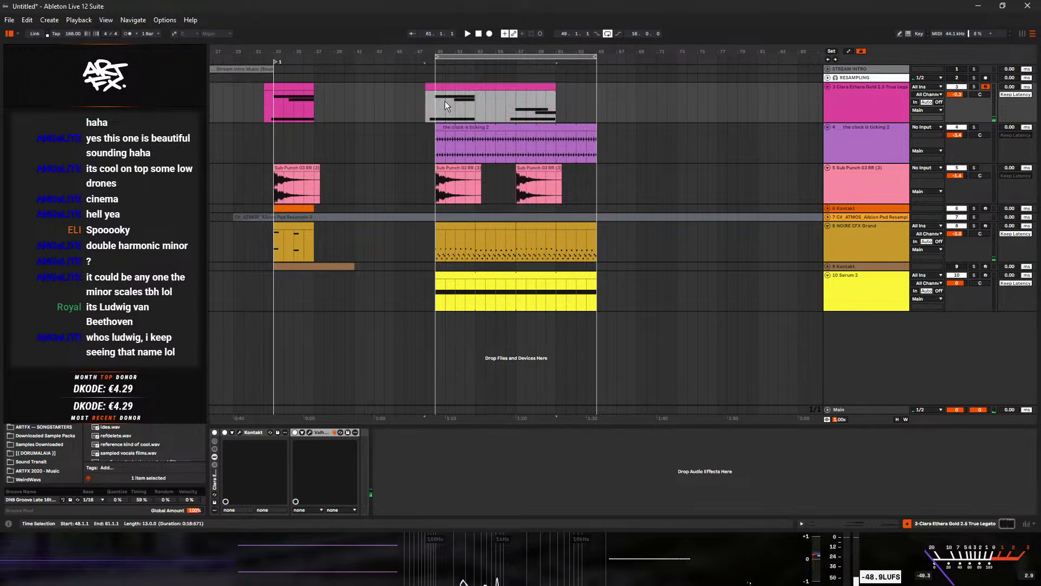
- Audition the captured vocal melody with the other tracks from bar 48
{"action": "left_click", "coordinate": [441, 118]}
{"action": "key", "text": "space"}
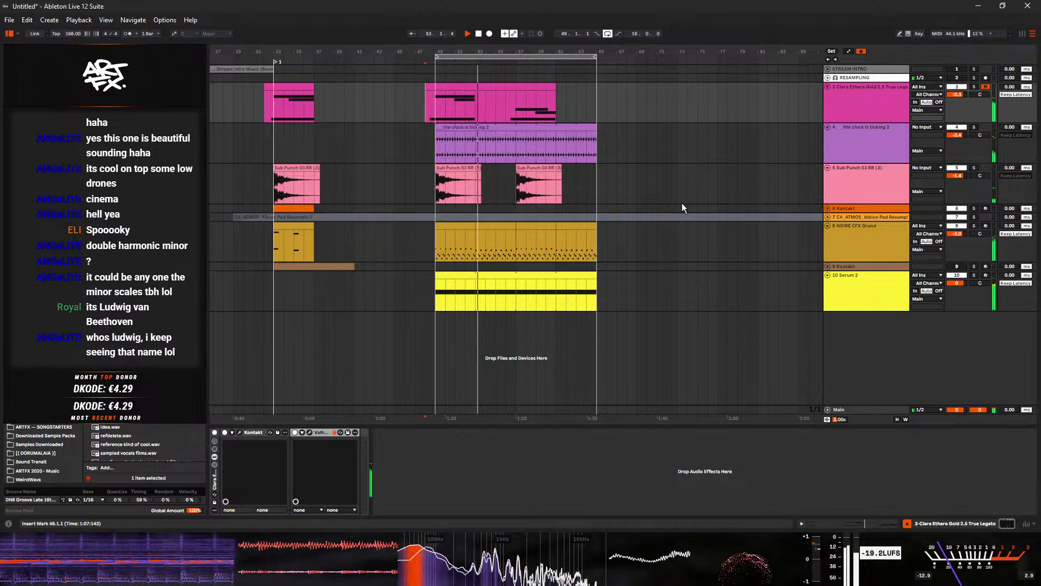
{"action": "key", "text": "space"}
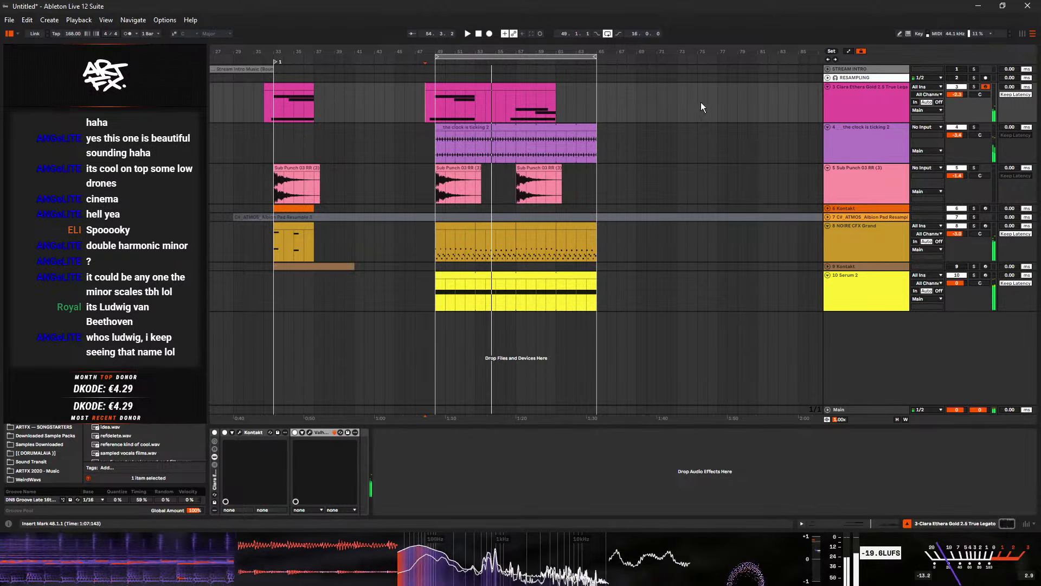
- Expand the orange Kontakt track 6, solo it and audition its clip from bar 33
{"action": "left_click", "coordinate": [860, 184]}
{"action": "left_click", "coordinate": [828, 209]}
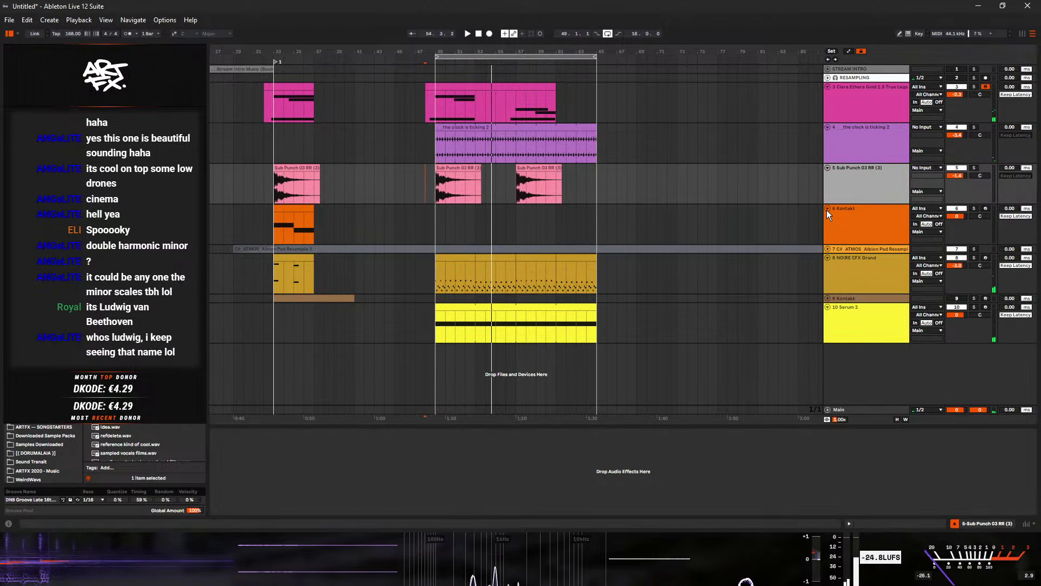
{"action": "left_click", "coordinate": [289, 209]}
{"action": "left_click", "coordinate": [974, 209]}
{"action": "key", "text": "space"}
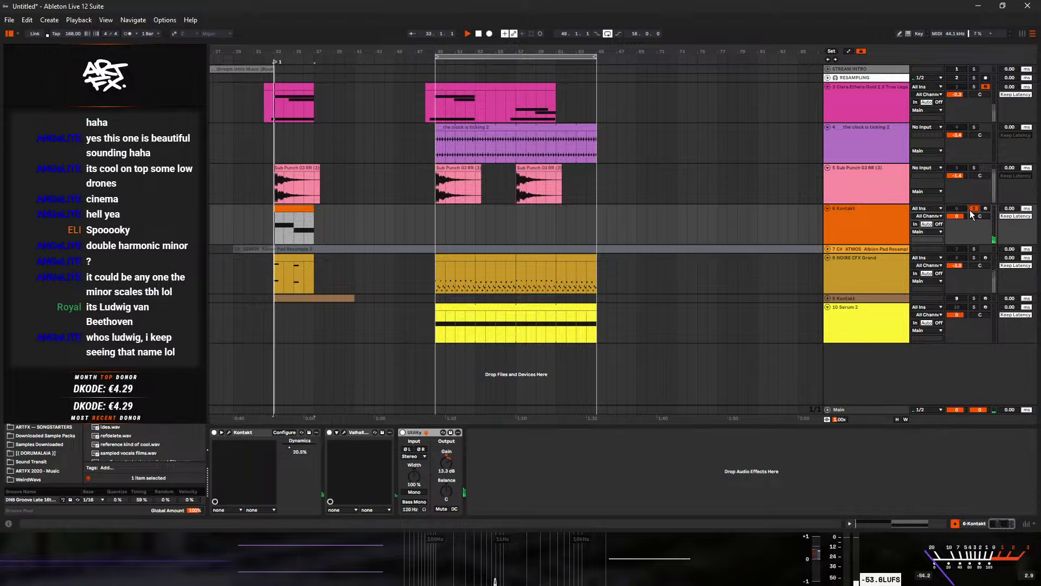
{"action": "key", "text": "space"}
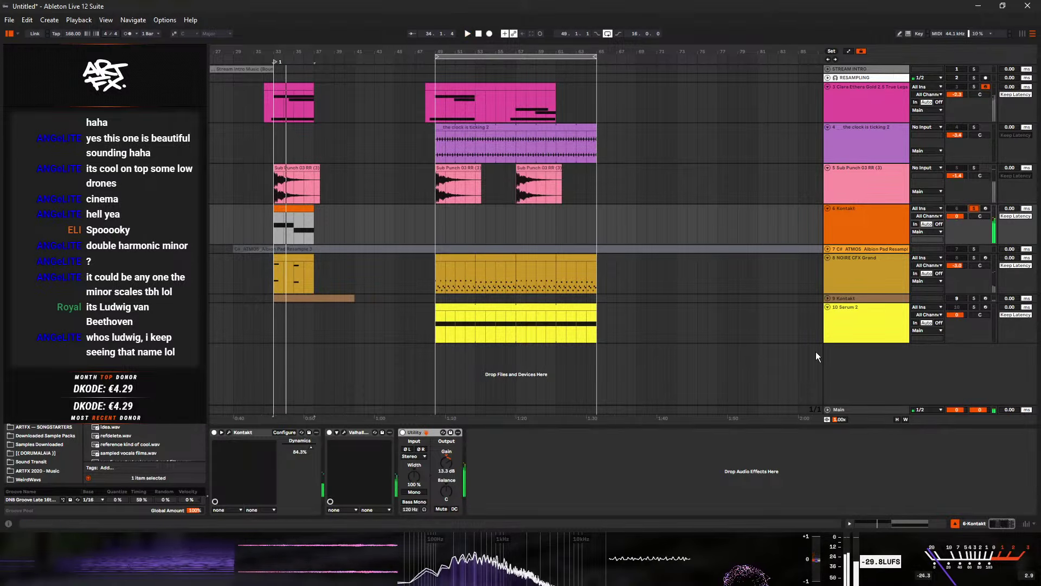
- Expand the brown Kontakt track 9, solo it and audition its clip from bar 33
{"action": "left_click", "coordinate": [828, 298]}
{"action": "left_click", "coordinate": [974, 298]}
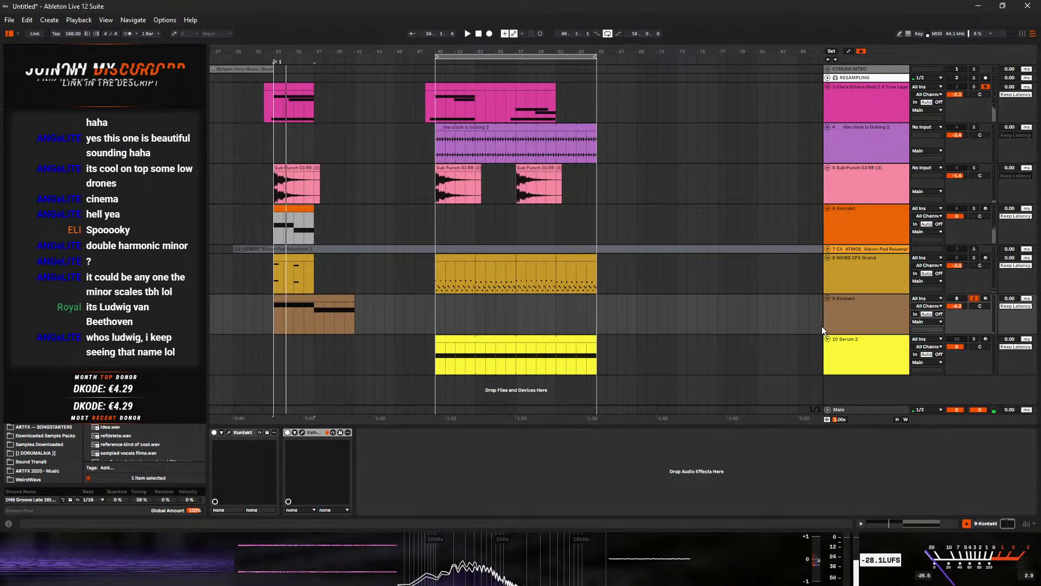
{"action": "left_click", "coordinate": [308, 304]}
{"action": "key", "text": "space"}
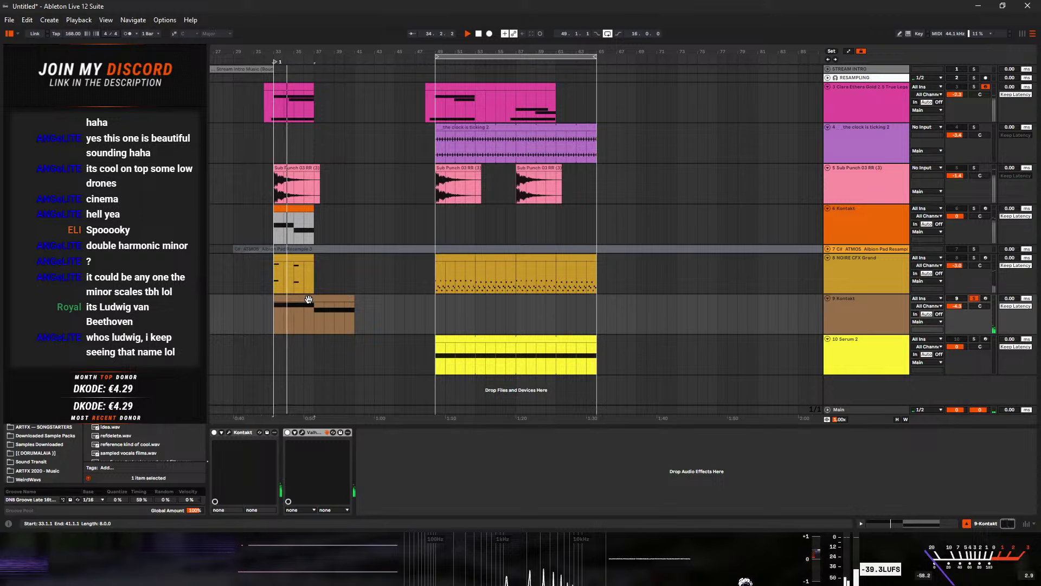
{"action": "key", "text": "space"}
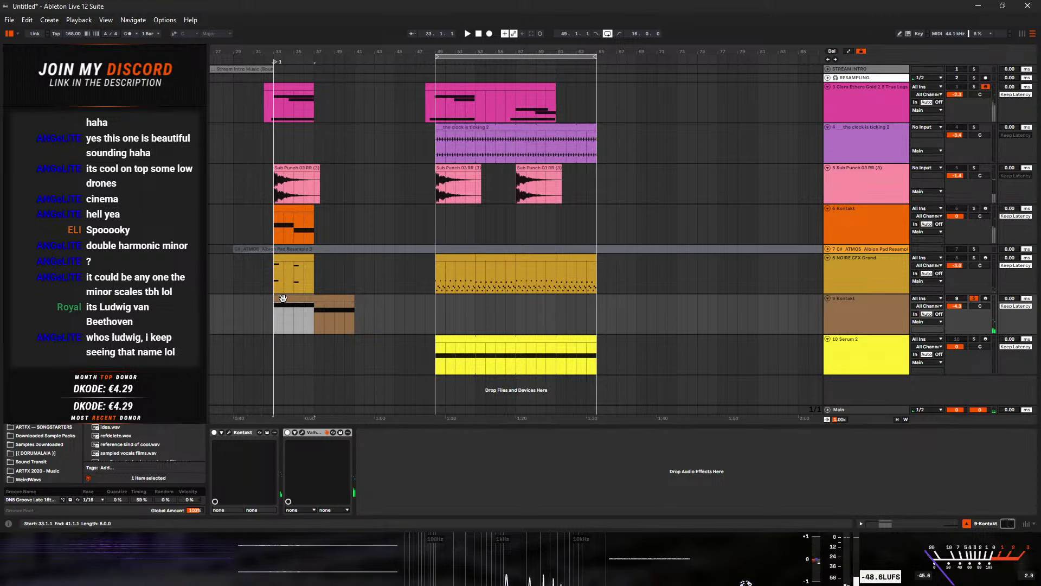
- Copy the first four bars of the brown Kontakt clip to bar 49, quantize its C#5 note and extend it to bar 5
{"action": "left_click_drag", "start_coordinate": [280, 305], "coordinate": [467, 346]}
{"action": "double_click", "coordinate": [468, 298]}
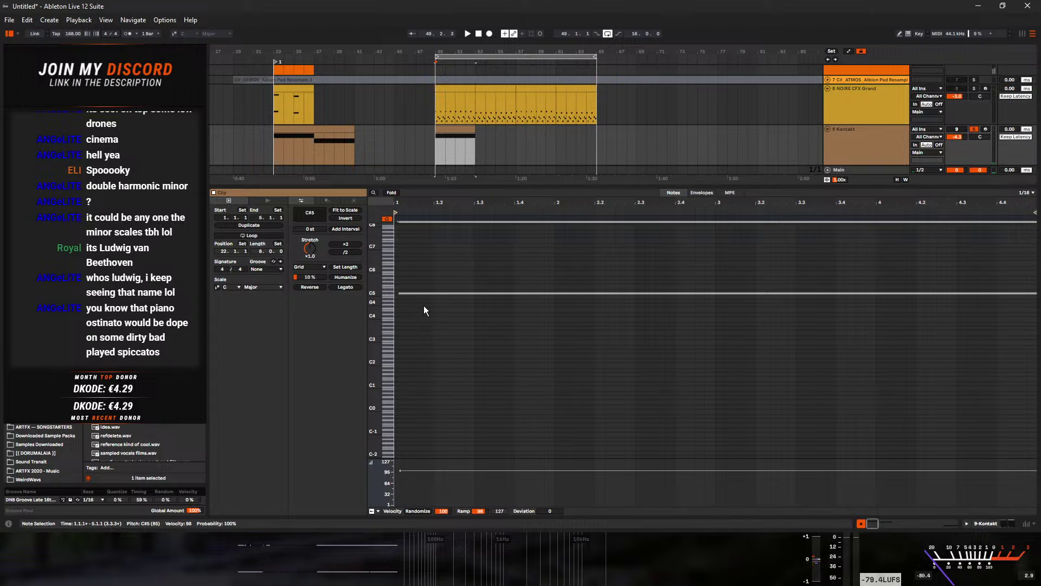
{"action": "key", "text": "ctrl+u"}
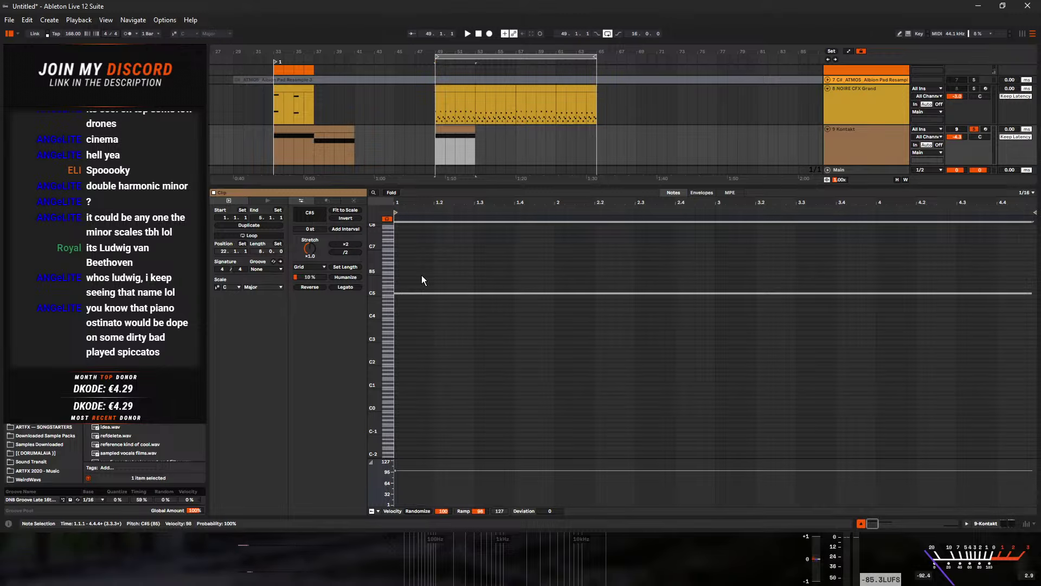
{"action": "left_click_drag", "start_coordinate": [1031, 293], "coordinate": [978, 294]}
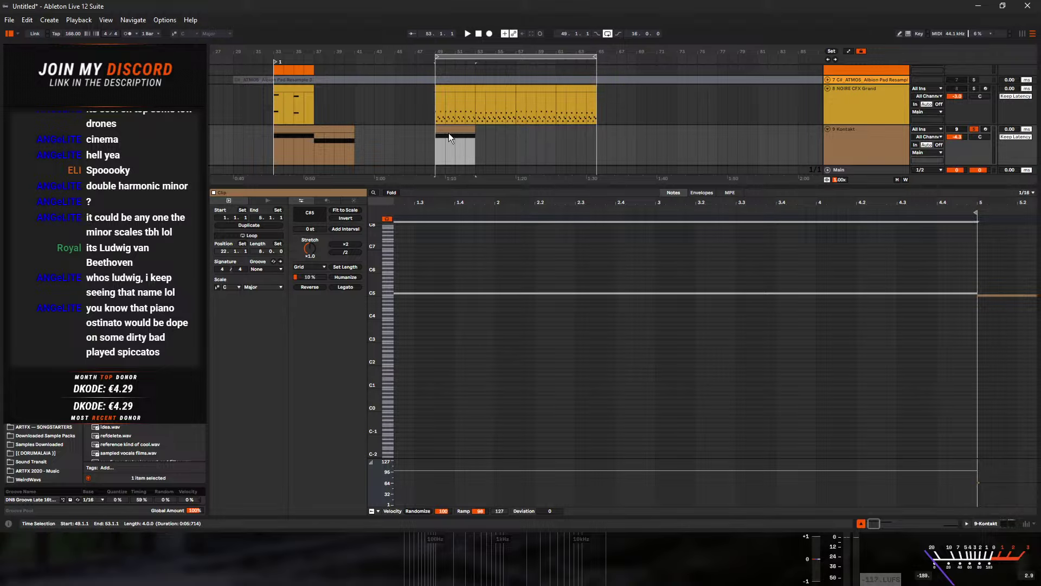
- Double the C#5 note's length twice to fill 16 bars and delete the shorter C5 note starting at bar 5
{"action": "left_click", "coordinate": [345, 244]}
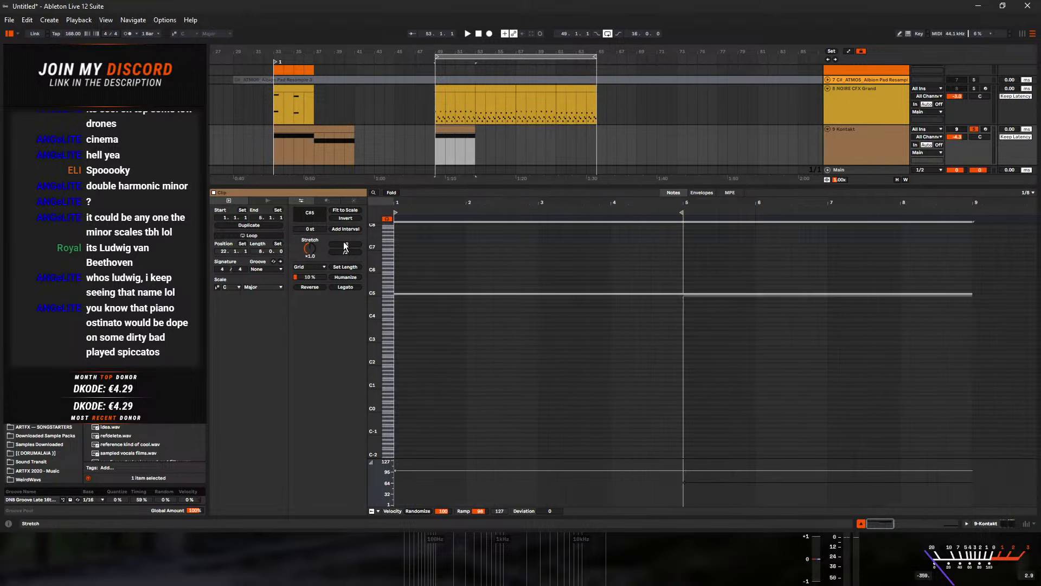
{"action": "left_click", "coordinate": [345, 245]}
{"action": "left_click", "coordinate": [565, 294]}
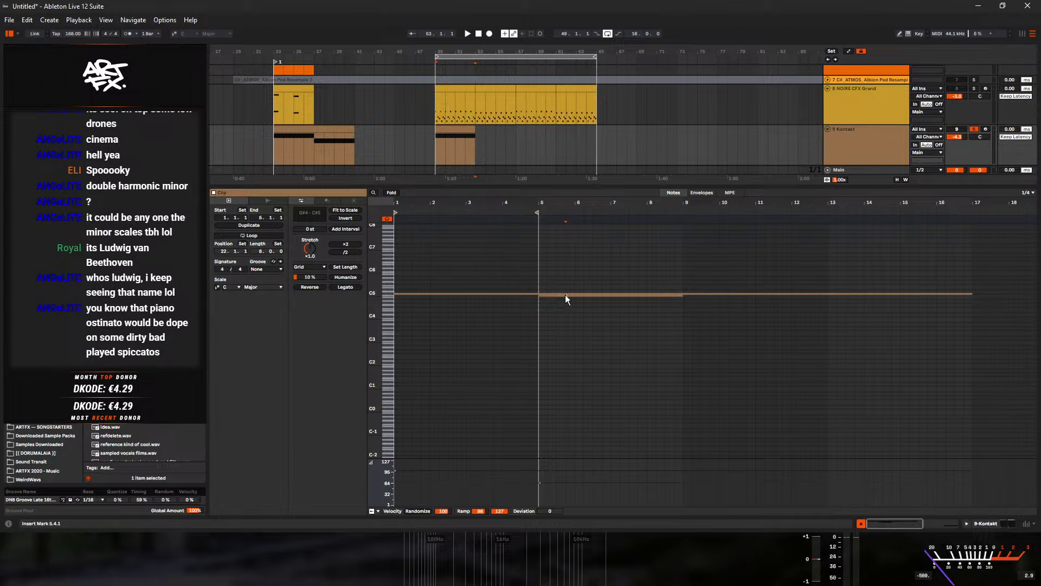
{"action": "left_click_drag", "start_coordinate": [560, 297], "coordinate": [618, 237]}
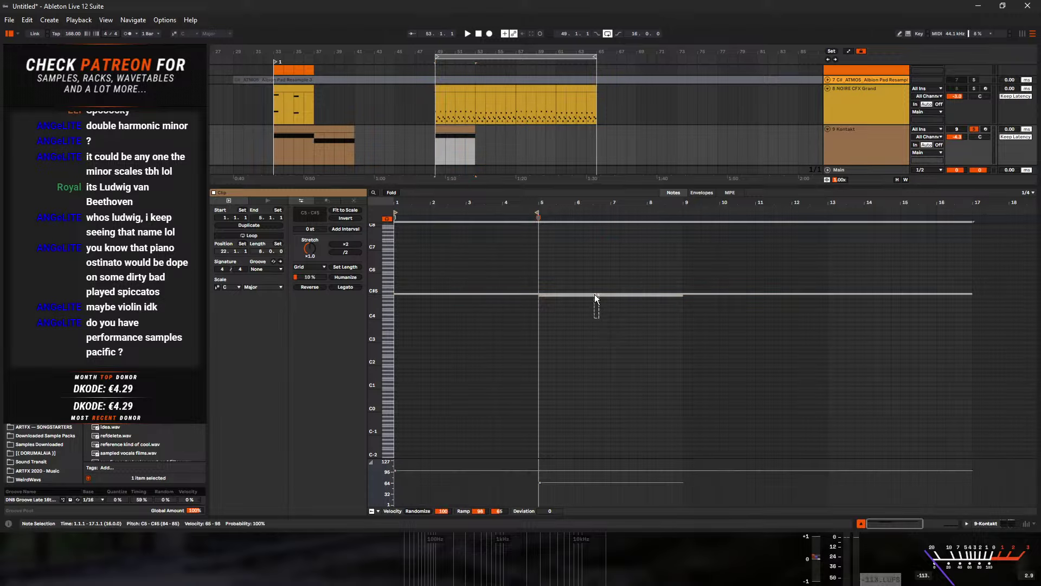
{"action": "left_click", "coordinate": [543, 307]}
{"action": "key", "text": "ctrl+a"}
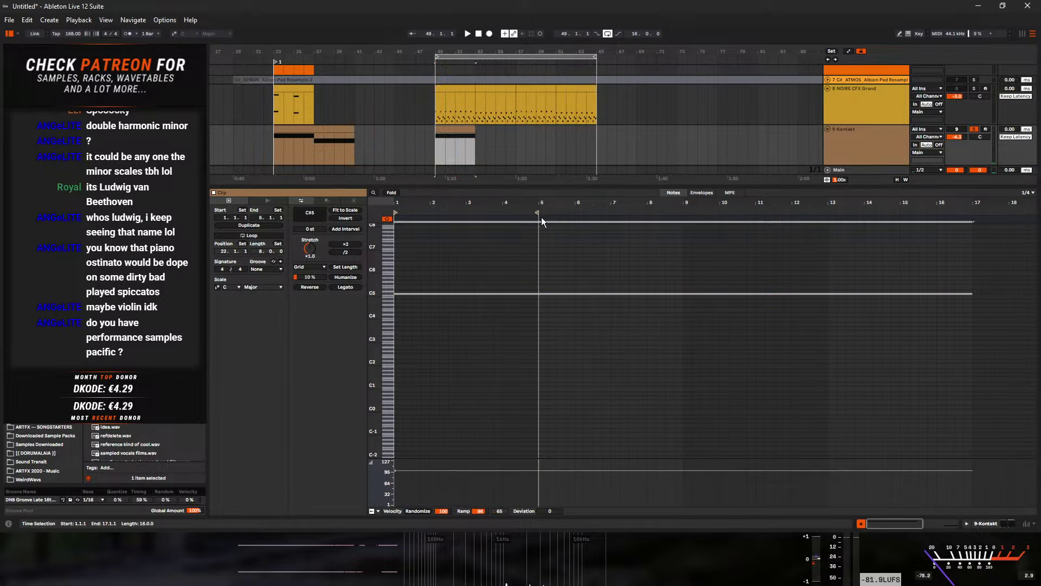
- Extend the Kontakt clip's end to bar 17 and play the full mix from bar 49 with track 9 unsoloed
{"action": "left_click_drag", "start_coordinate": [535, 211], "coordinate": [974, 211]}
{"action": "left_click", "coordinate": [428, 139]}
{"action": "left_click", "coordinate": [431, 138]}
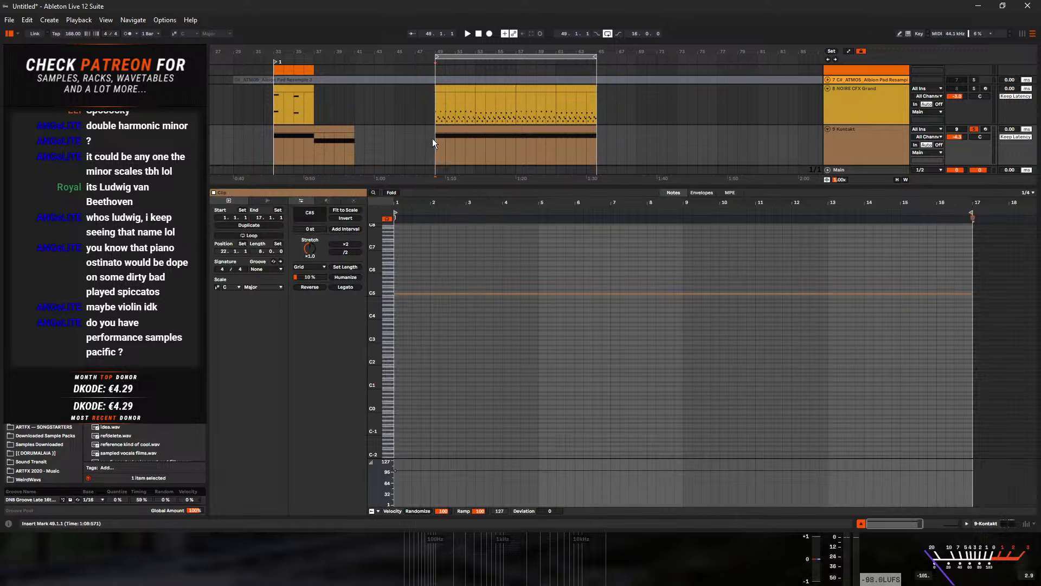
{"action": "key", "text": "space"}
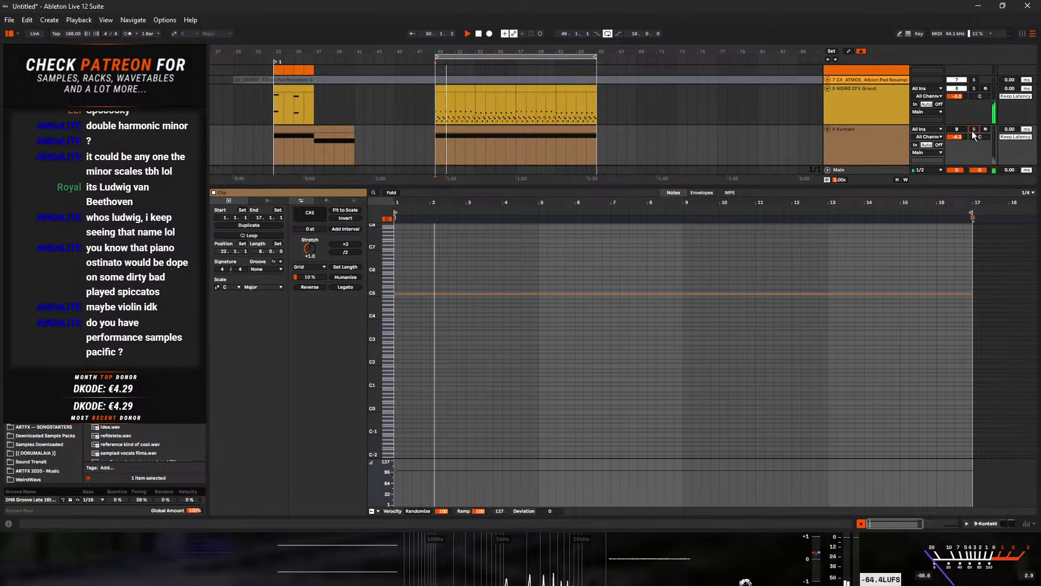
- Fold all tracks, expand the brown Kontakt track 9 alone, lower its volume to -6.2 dB and stop playback
{"action": "left_click", "coordinate": [829, 89], "text": "alt"}
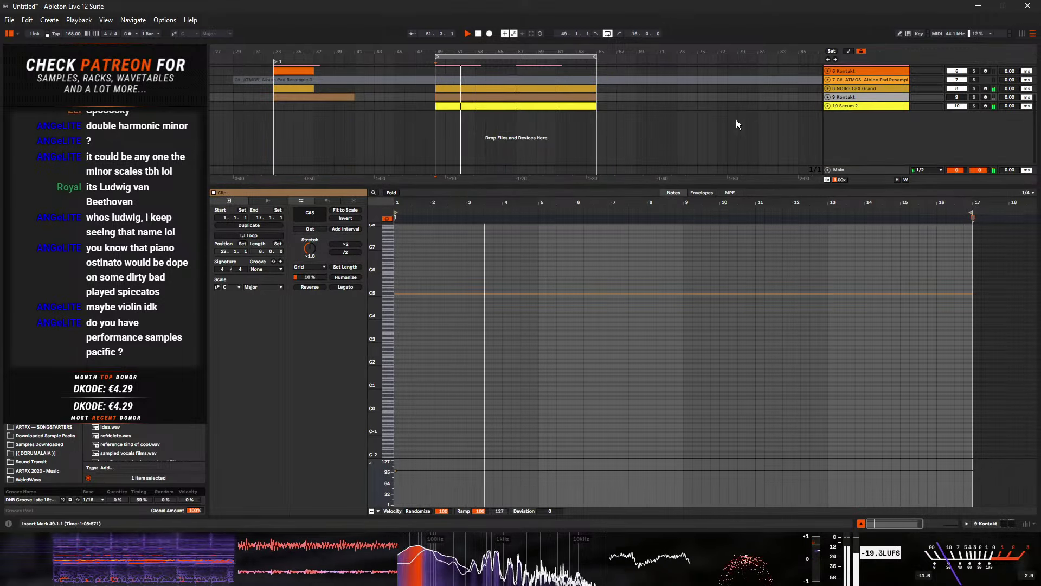
{"action": "left_click", "coordinate": [882, 108]}
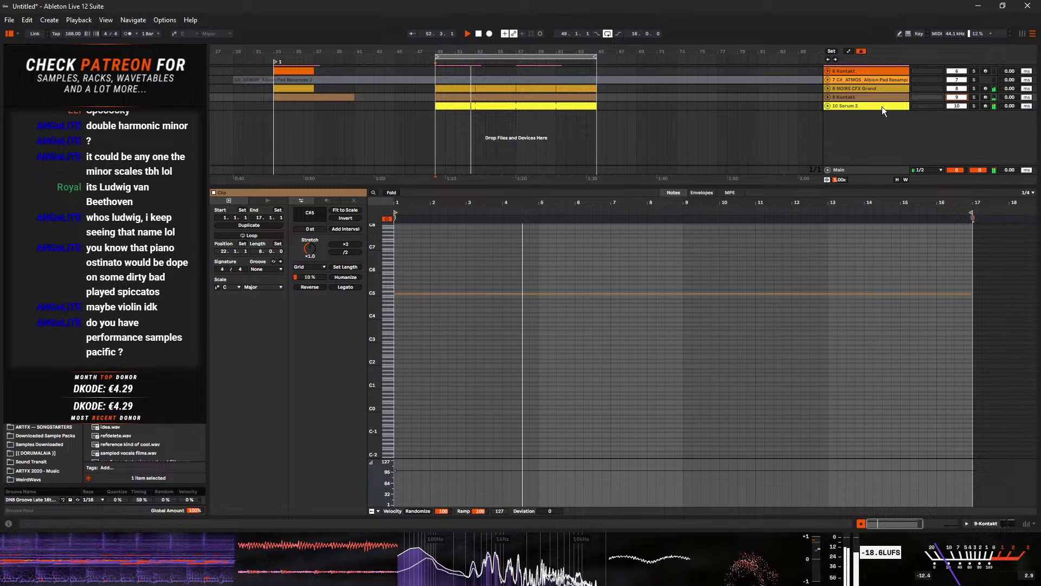
{"action": "left_click", "coordinate": [828, 97]}
{"action": "left_click_drag", "start_coordinate": [957, 105], "coordinate": [956, 113]}
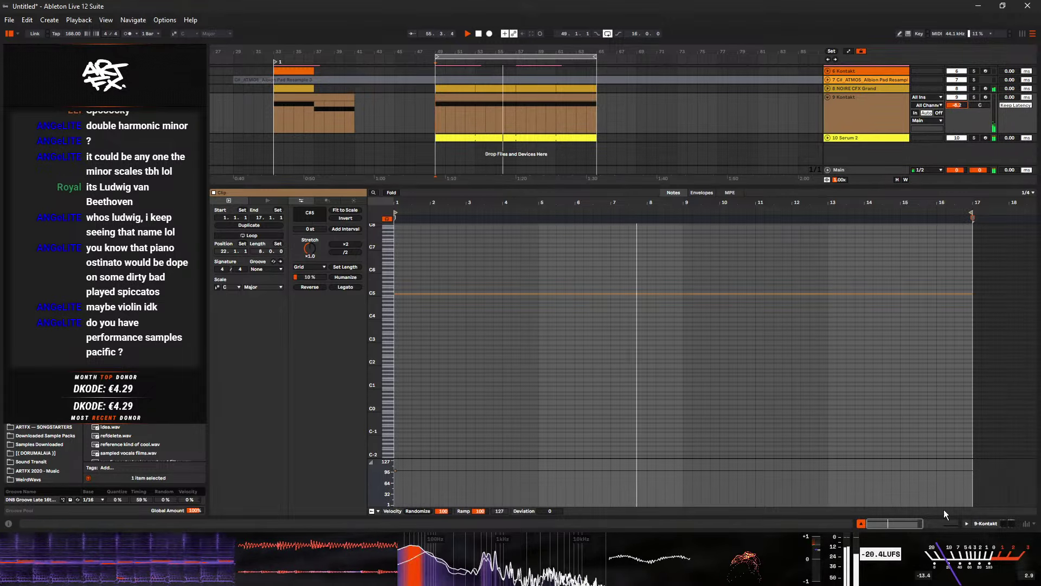
{"action": "key", "text": "space"}
- Expand the orange Kontakt and NOIRE CFX Grand tracks and insert a new MIDI track below NOIRE CFX Grand
{"action": "left_click", "coordinate": [967, 522]}
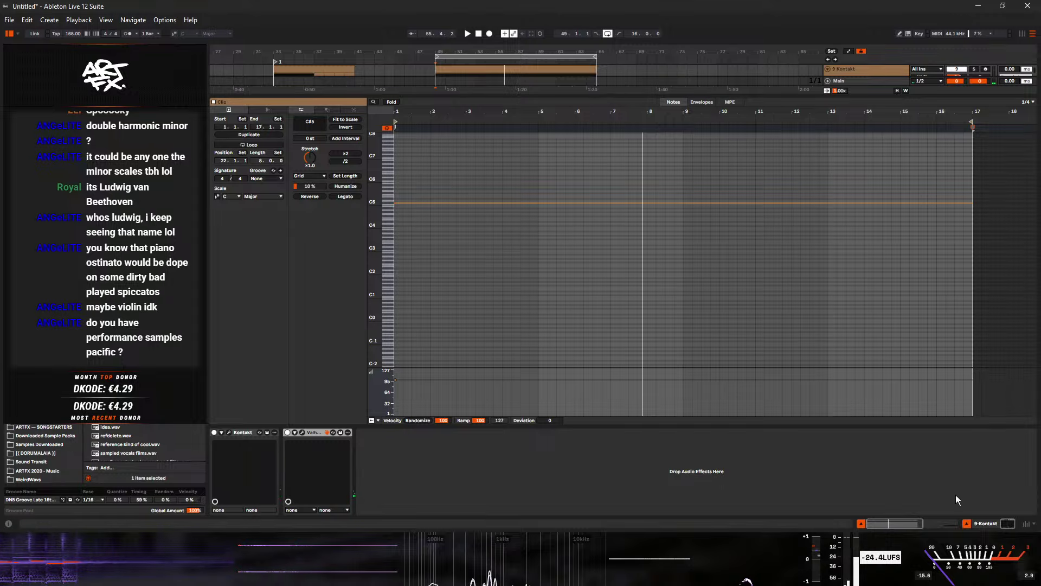
{"action": "left_click", "coordinate": [968, 524]}
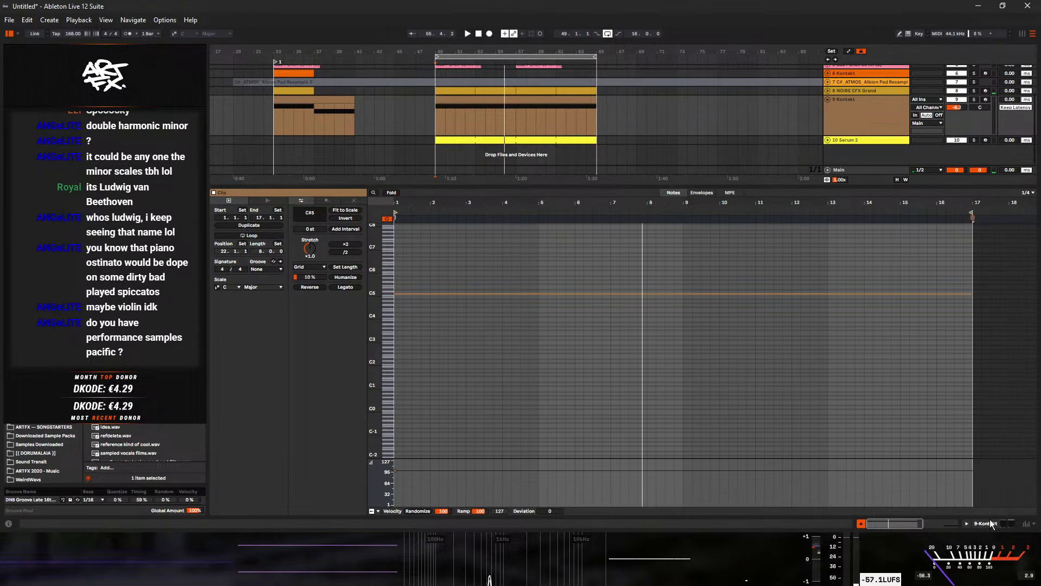
{"action": "left_click", "coordinate": [967, 524]}
{"action": "left_click", "coordinate": [827, 139]}
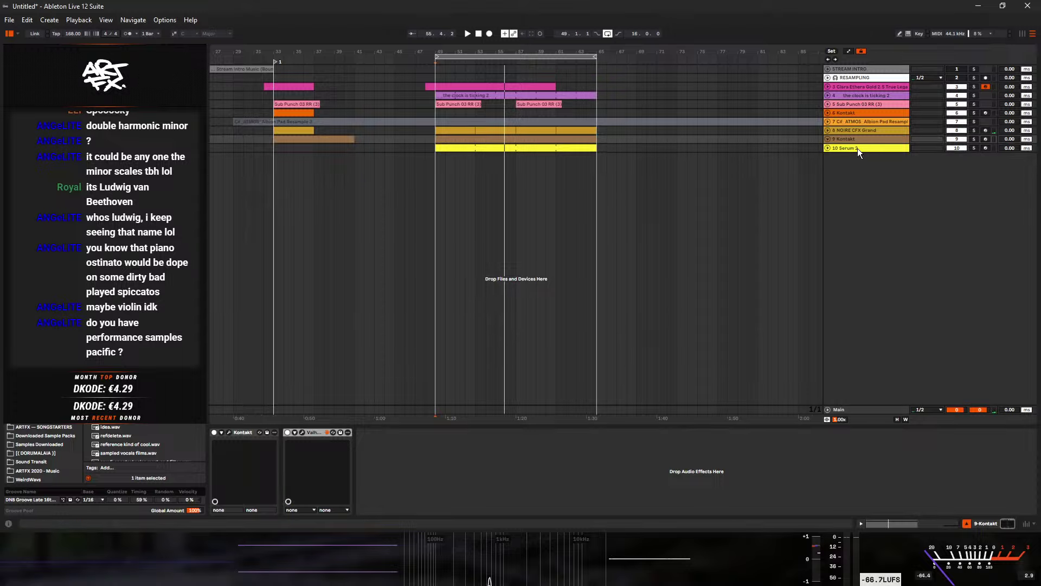
{"action": "left_click", "coordinate": [835, 131]}
{"action": "left_click", "coordinate": [836, 122]}
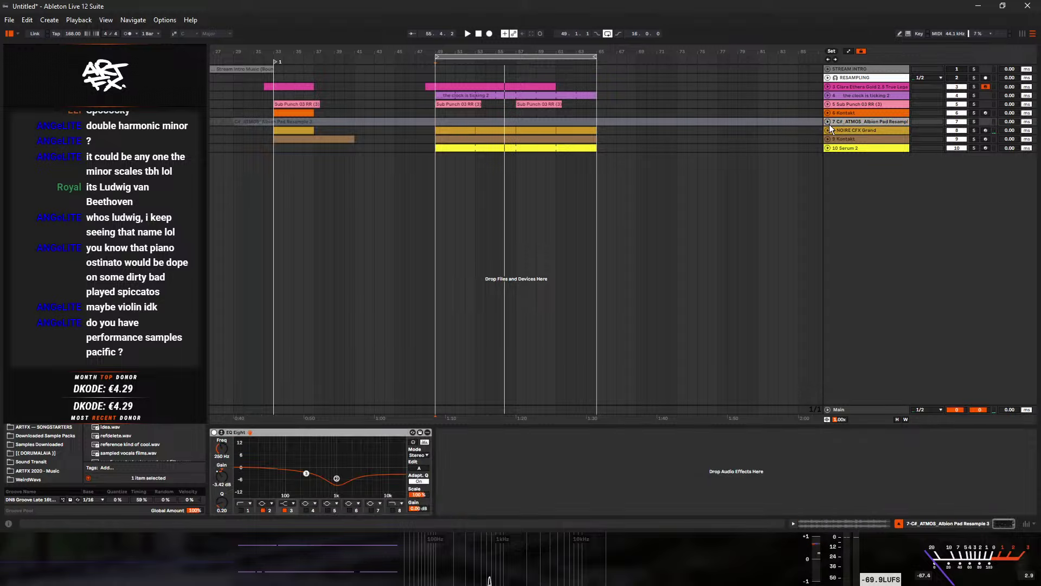
{"action": "left_click", "coordinate": [828, 113]}
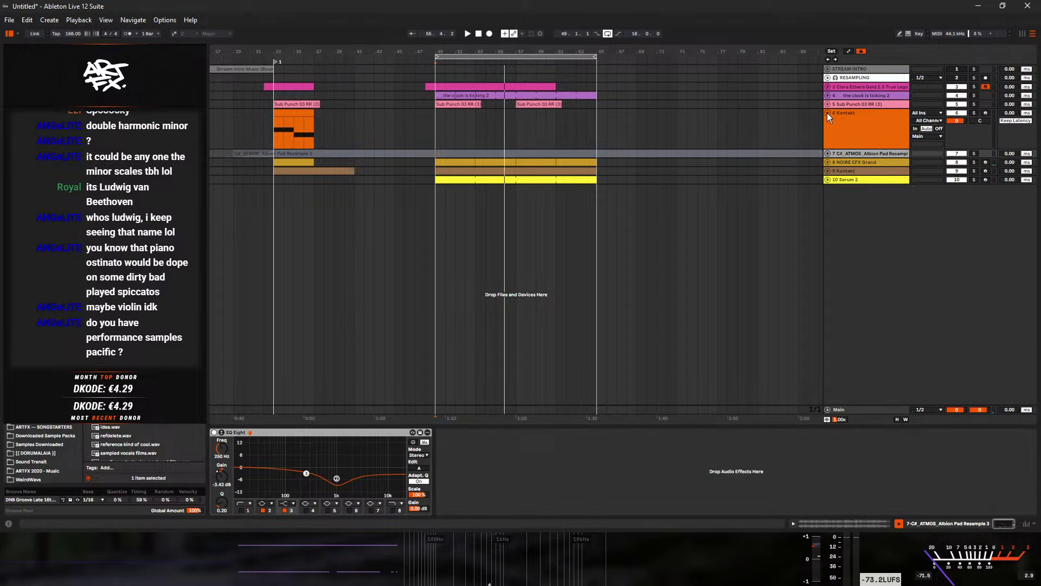
{"action": "left_click", "coordinate": [827, 162]}
{"action": "left_click", "coordinate": [868, 171]}
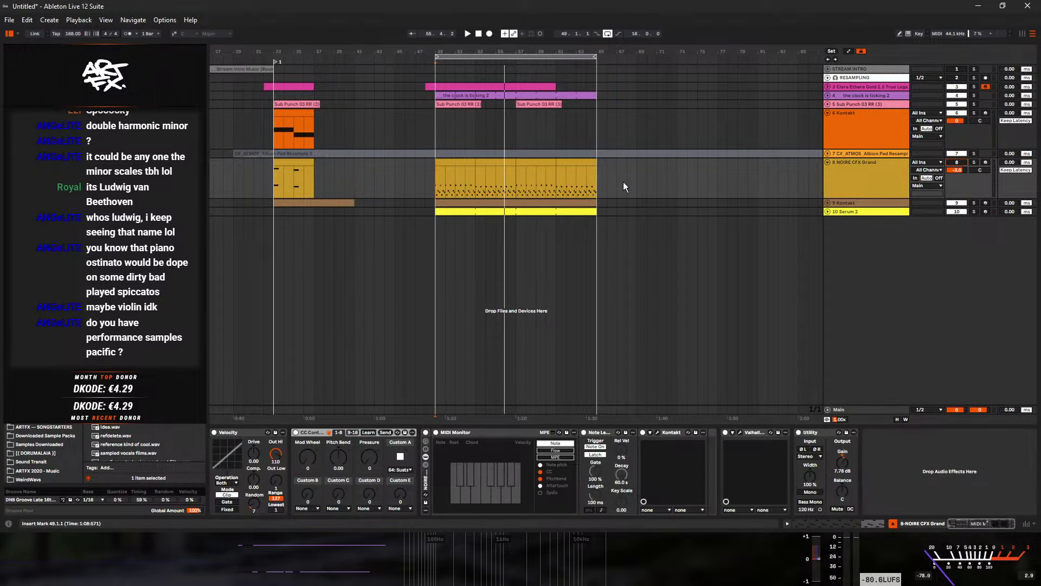
{"action": "right_click", "coordinate": [859, 179]}
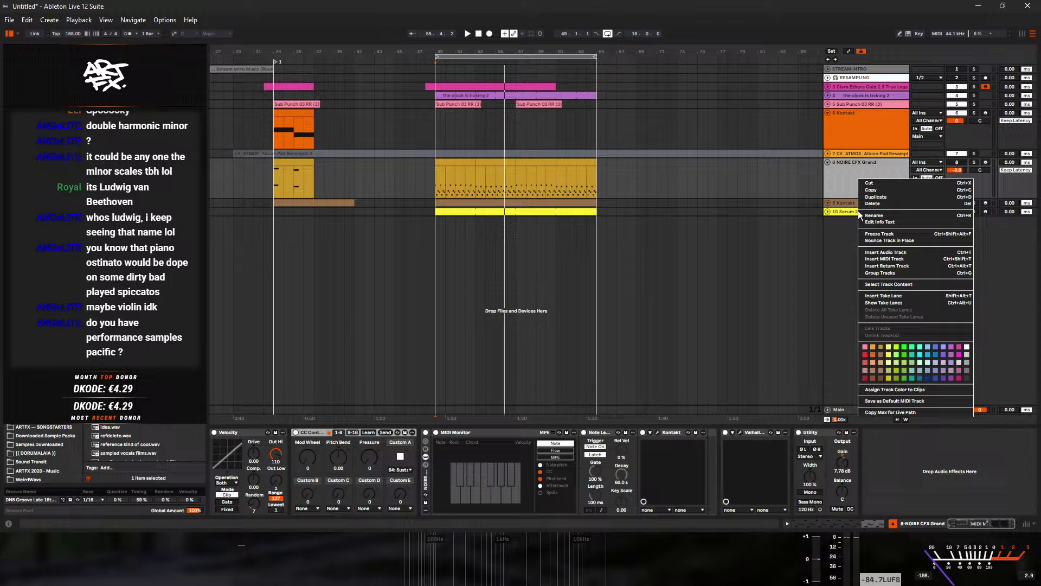
{"action": "left_click", "coordinate": [877, 260]}
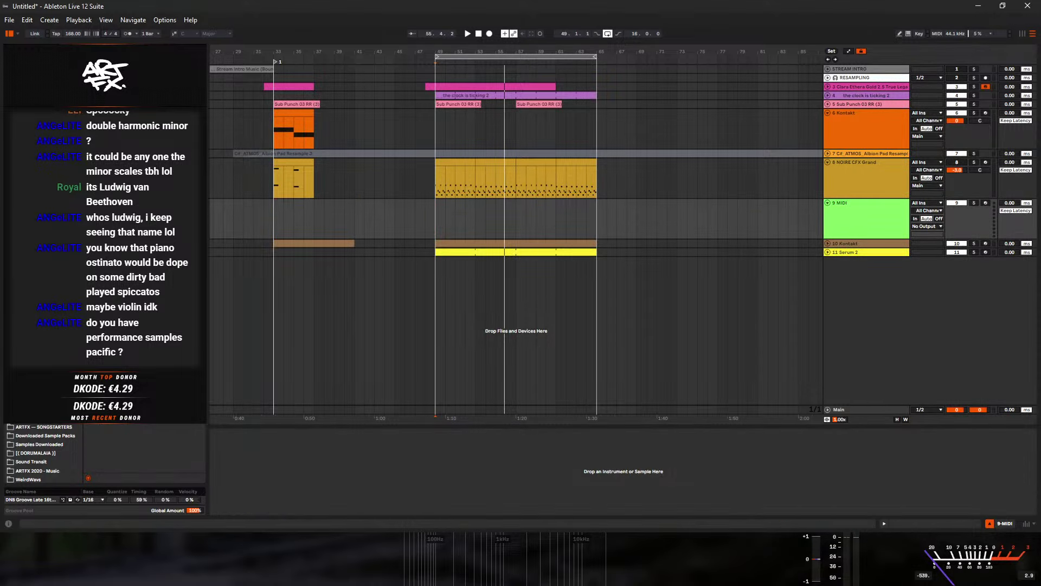
- Load Kontakt on the new MIDI track with I Violins - Detache Textures from the NP02 Rhythmic Textures library
{"action": "scroll", "coordinate": [141, 438], "scroll_direction": "up", "scroll_amount": 5}
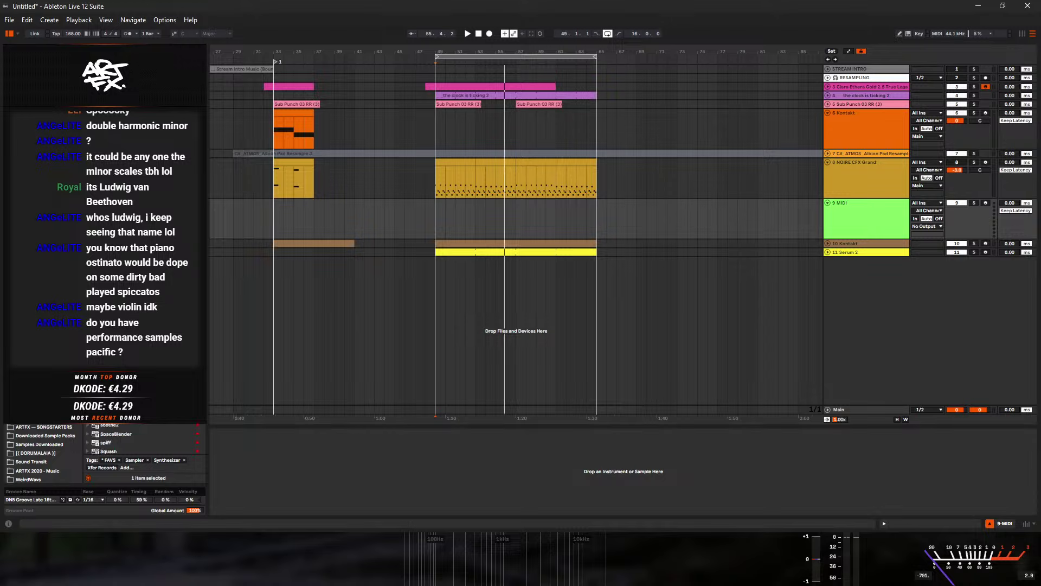
{"action": "left_click_drag", "start_coordinate": [117, 325], "coordinate": [545, 220]}
{"action": "left_click_drag", "start_coordinate": [326, 33], "coordinate": [665, 89]}
{"action": "scroll", "coordinate": [458, 331], "scroll_direction": "down", "scroll_amount": 8}
{"action": "scroll", "coordinate": [456, 332], "scroll_direction": "down", "scroll_amount": 2}
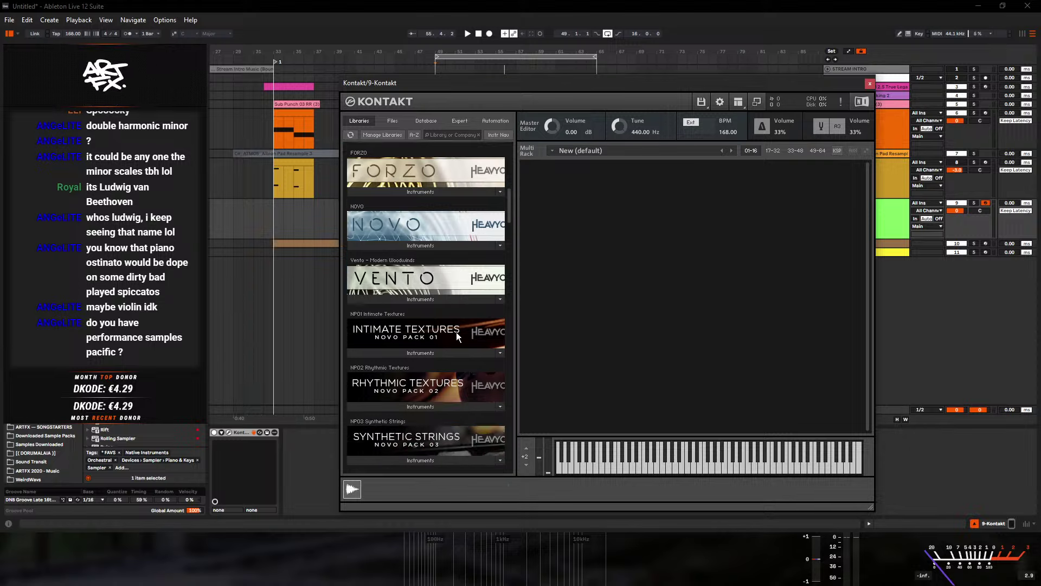
{"action": "left_click", "coordinate": [412, 406]}
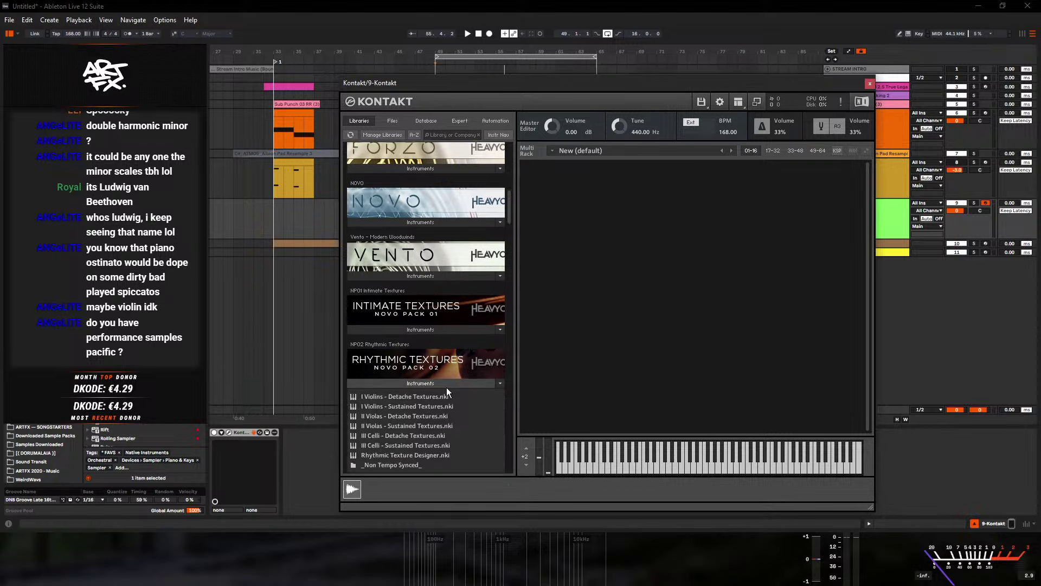
{"action": "left_click", "coordinate": [412, 396]}
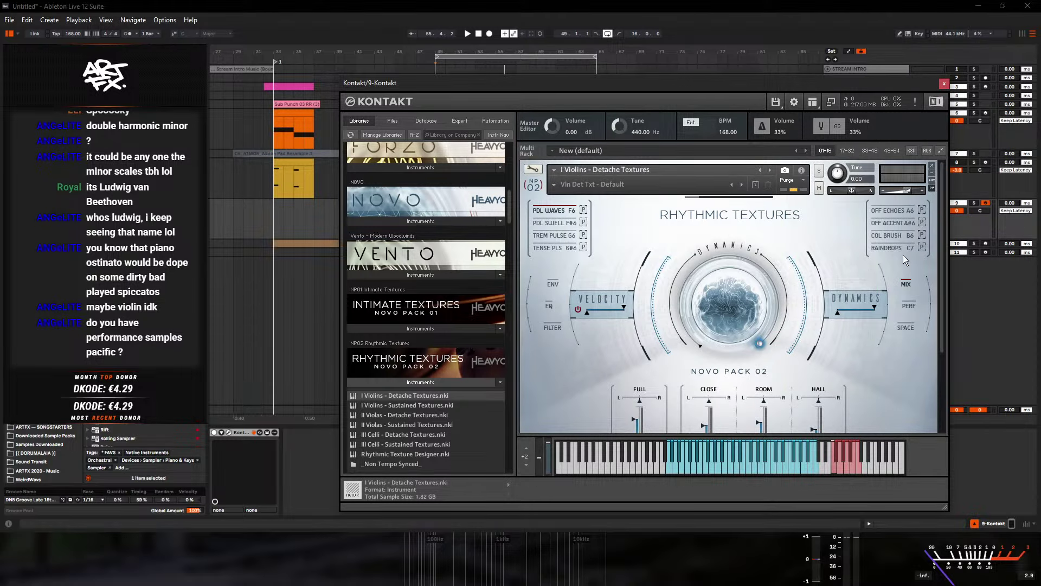
{"action": "left_click", "coordinate": [943, 85]}
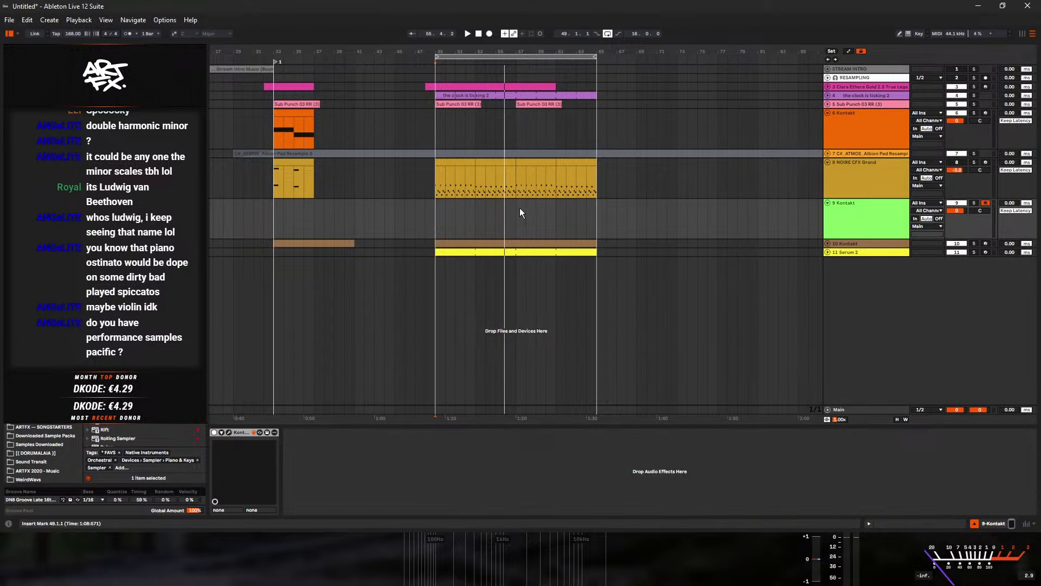
- Copy the brown Kontakt clip at bar 49 up to the new green Kontakt track and shorten the copy to bar 57
{"action": "left_click", "coordinate": [827, 244]}
{"action": "left_click", "coordinate": [485, 246]}
{"action": "key", "text": "Up"}
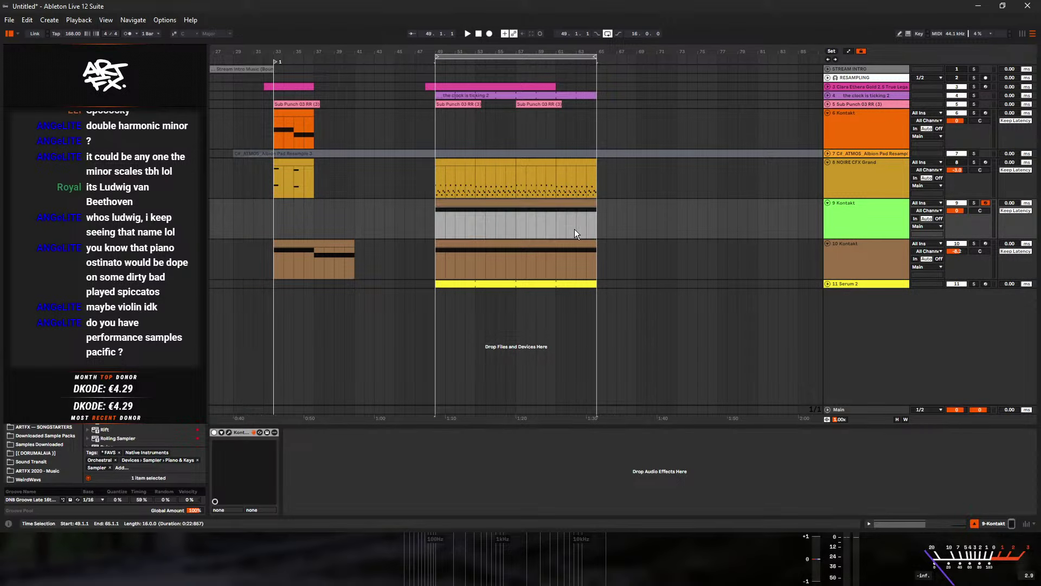
{"action": "left_click_drag", "start_coordinate": [592, 204], "coordinate": [516, 204]}
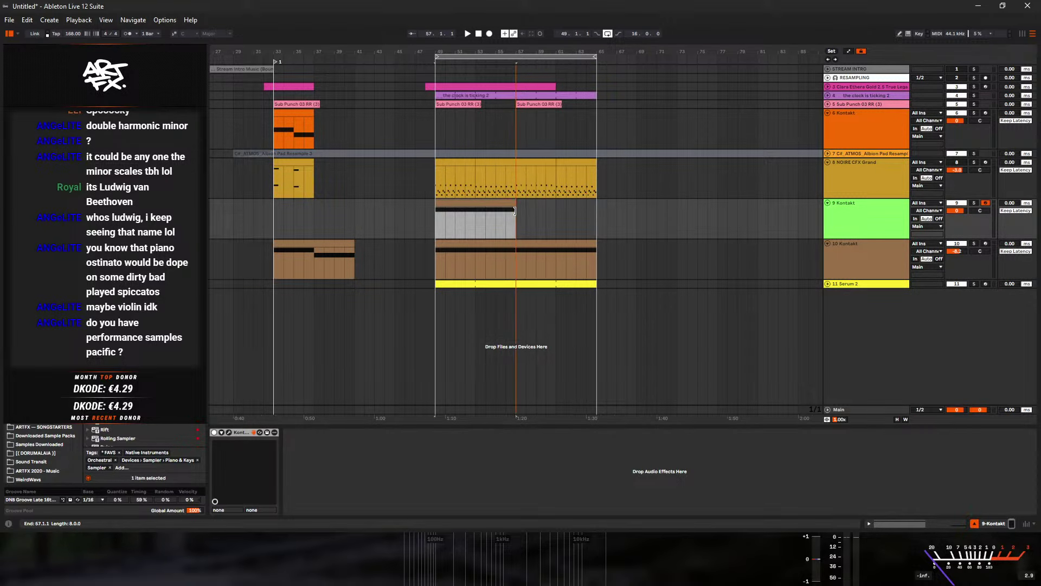
- Halve the copied clip's C#5 note to four bars, duplicate it at bar 5 and transpose the duplicate down to C5
{"action": "double_click", "coordinate": [504, 222]}
{"action": "left_click_drag", "start_coordinate": [565, 257], "coordinate": [600, 351]}
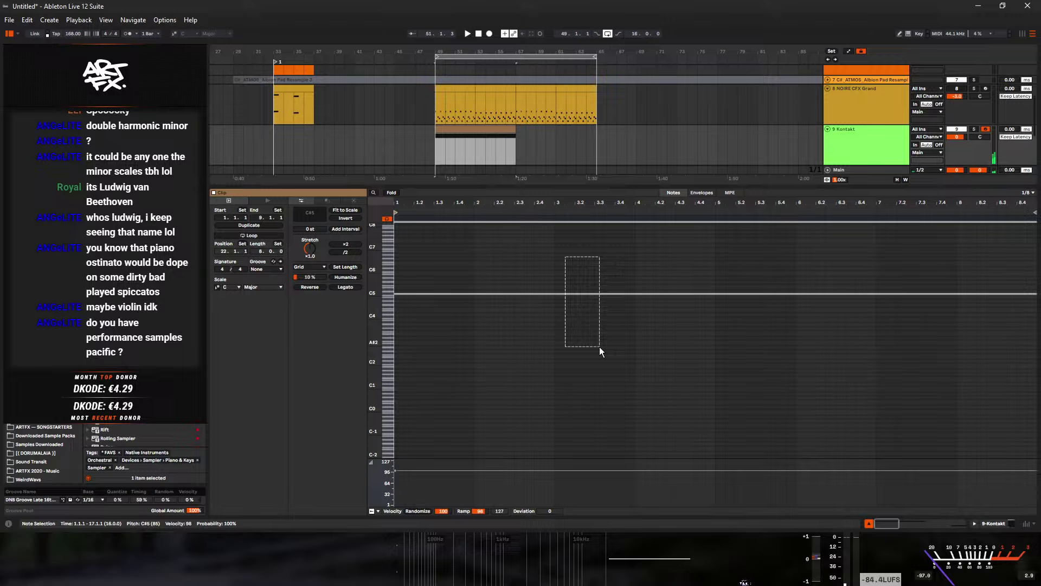
{"action": "left_click", "coordinate": [346, 252]}
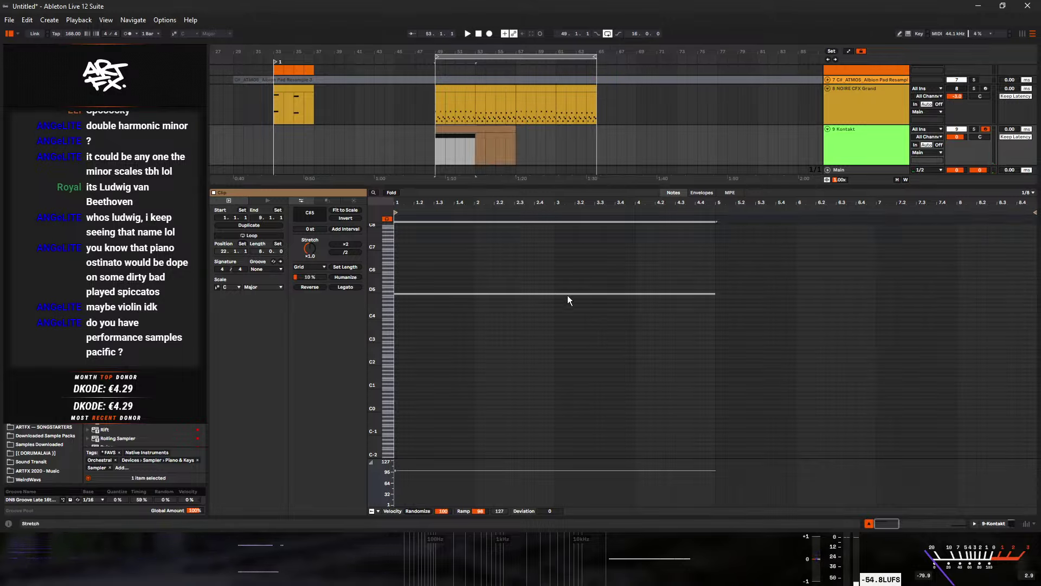
{"action": "key", "text": "ctrl+d"}
{"action": "key", "text": "Down"}
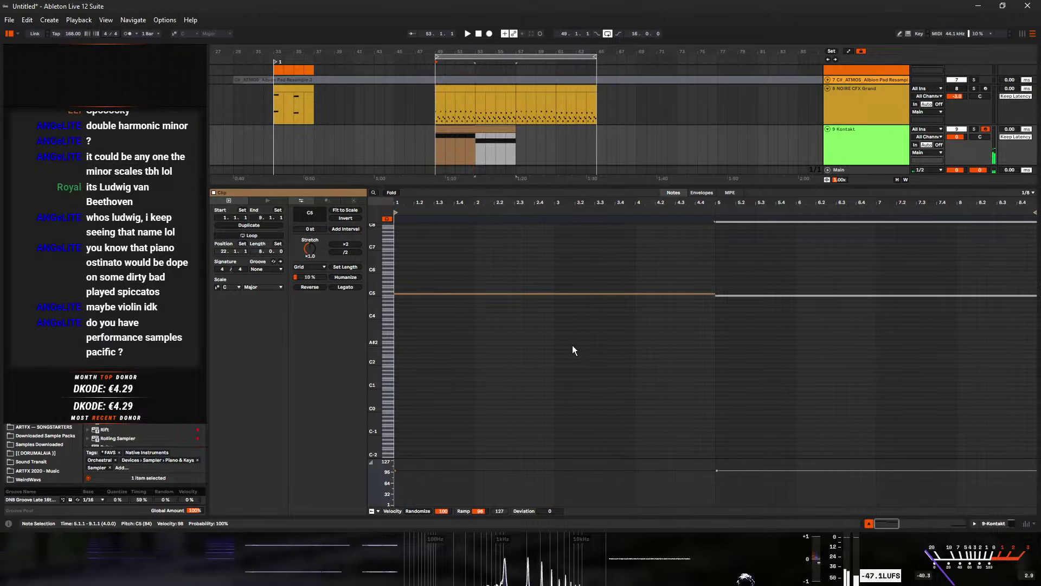
- Extend the green track's clip to 16 bars, repeating the C#5 and C5 notes from bar 9
{"action": "left_click", "coordinate": [511, 130]}
{"action": "left_click_drag", "start_coordinate": [511, 130], "coordinate": [596, 130]}
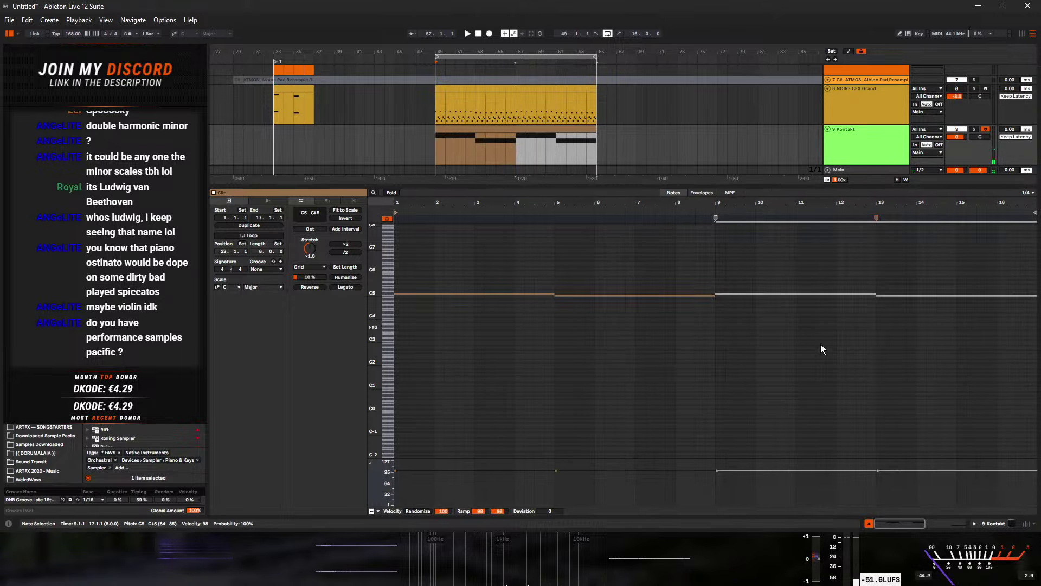
{"action": "left_click", "coordinate": [1000, 528]}
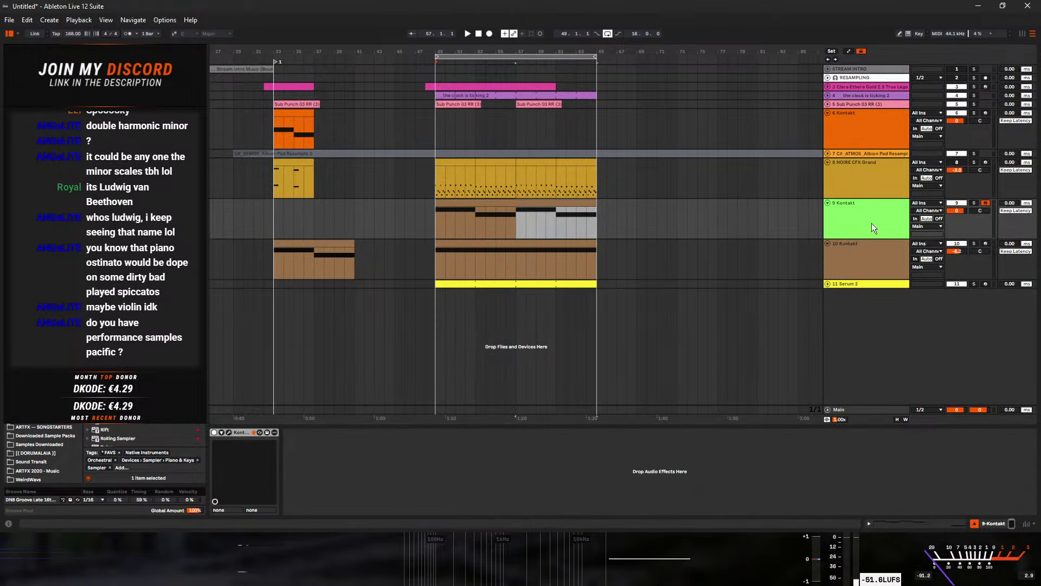
- Play the arrangement from bar 49 and lower the green Kontakt track's volume to -3.6 dB
{"action": "key", "text": "space"}
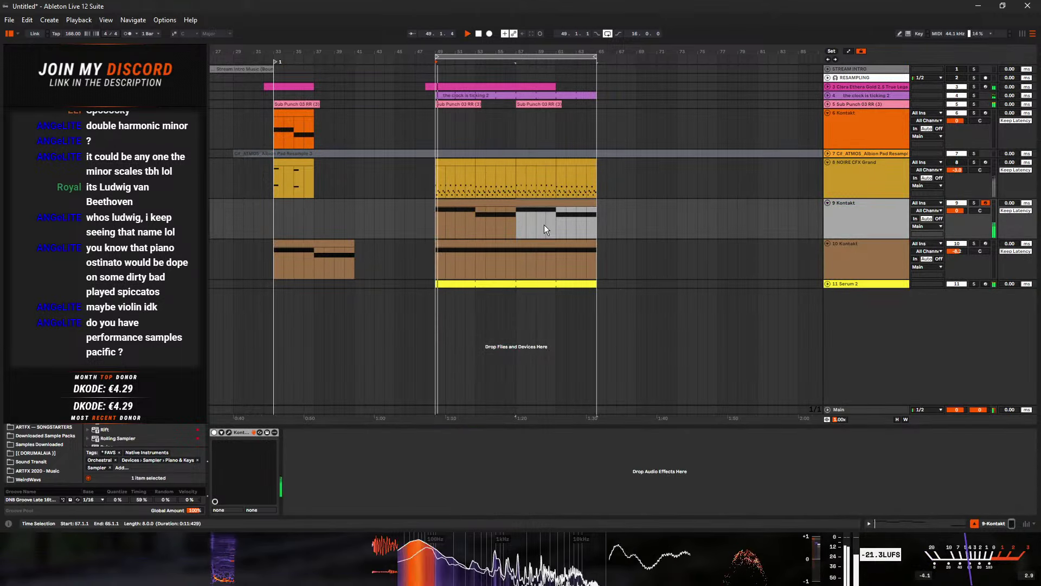
{"action": "left_click", "coordinate": [904, 210]}
{"action": "left_click_drag", "start_coordinate": [957, 211], "coordinate": [957, 220]}
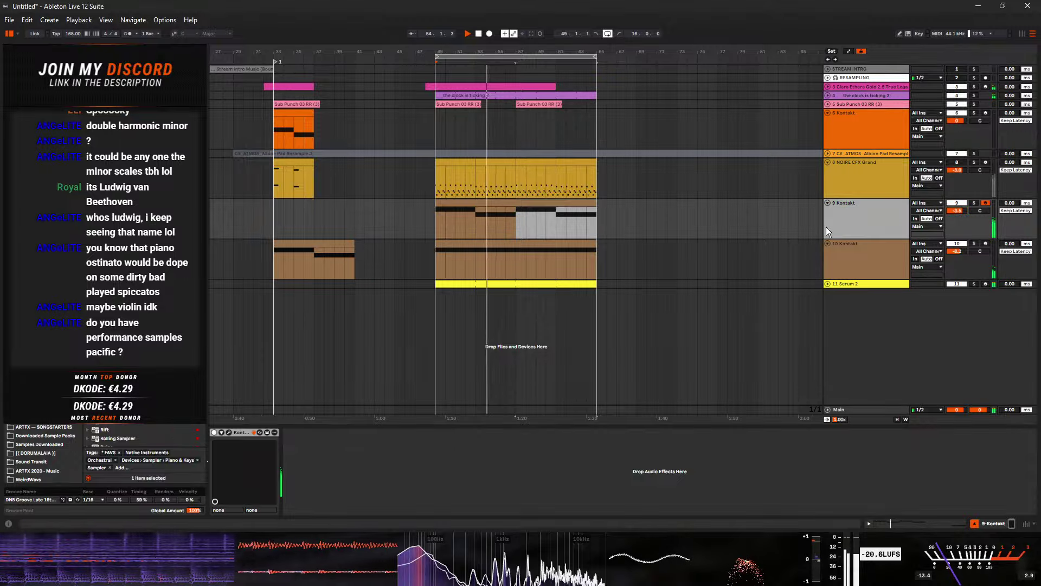
- Audition the Trem Pulse and Col Brush violin articulations, solo track 9, switch to Raindrops and close Kontakt
{"action": "left_click", "coordinate": [229, 432]}
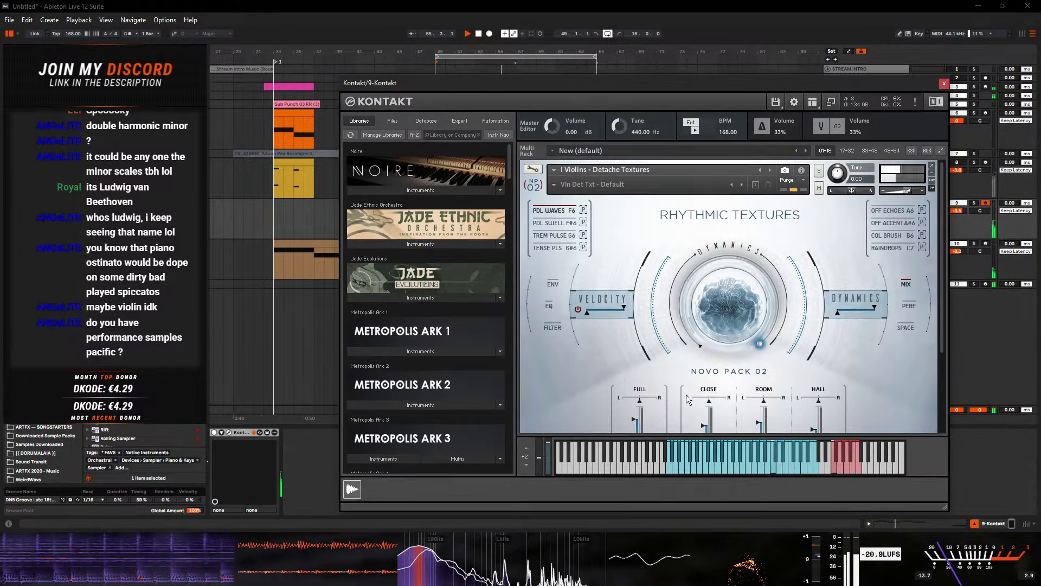
{"action": "left_click", "coordinate": [555, 235]}
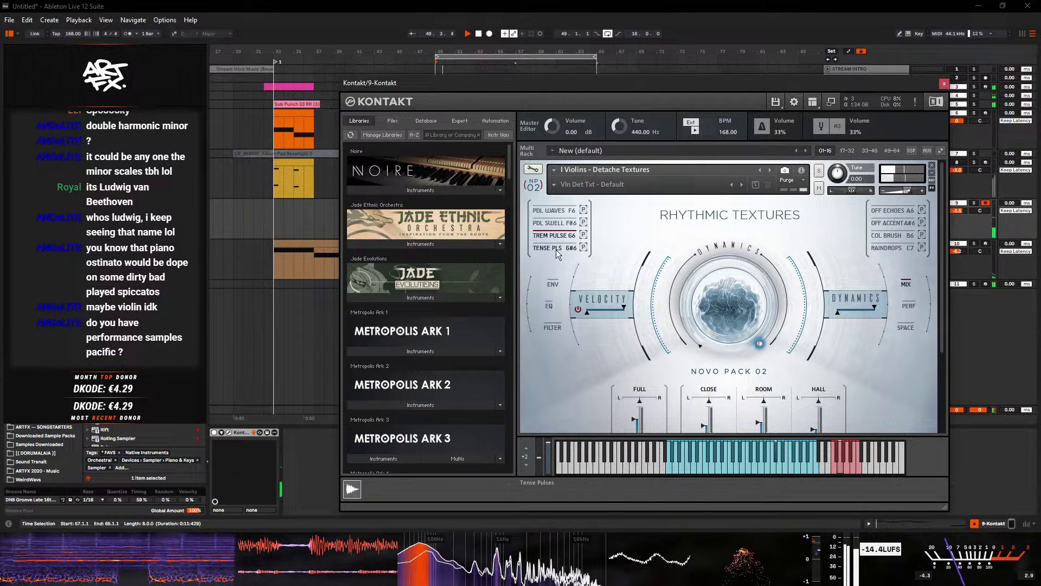
{"action": "left_click", "coordinate": [897, 237]}
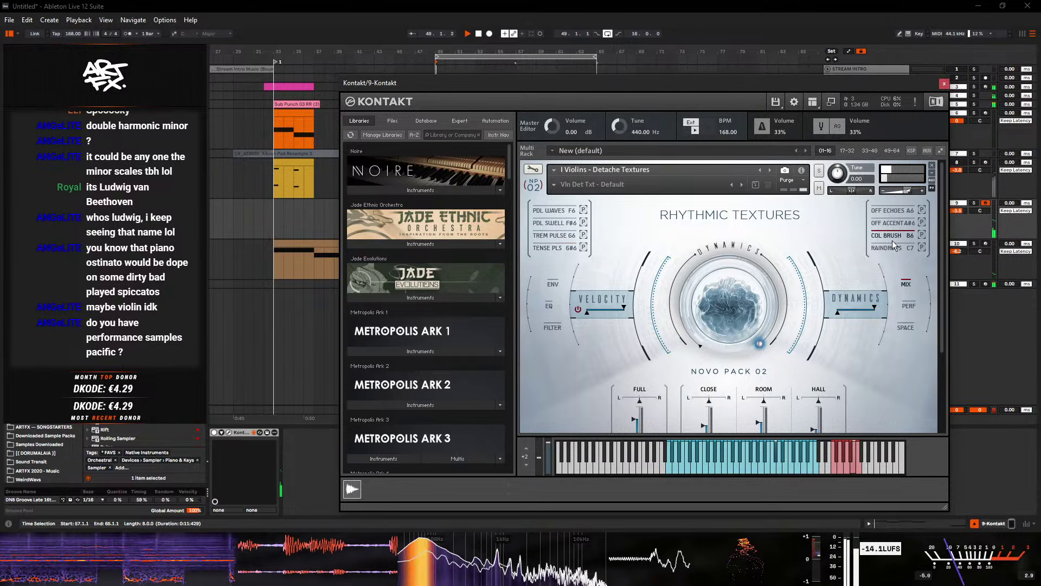
{"action": "left_click", "coordinate": [974, 204]}
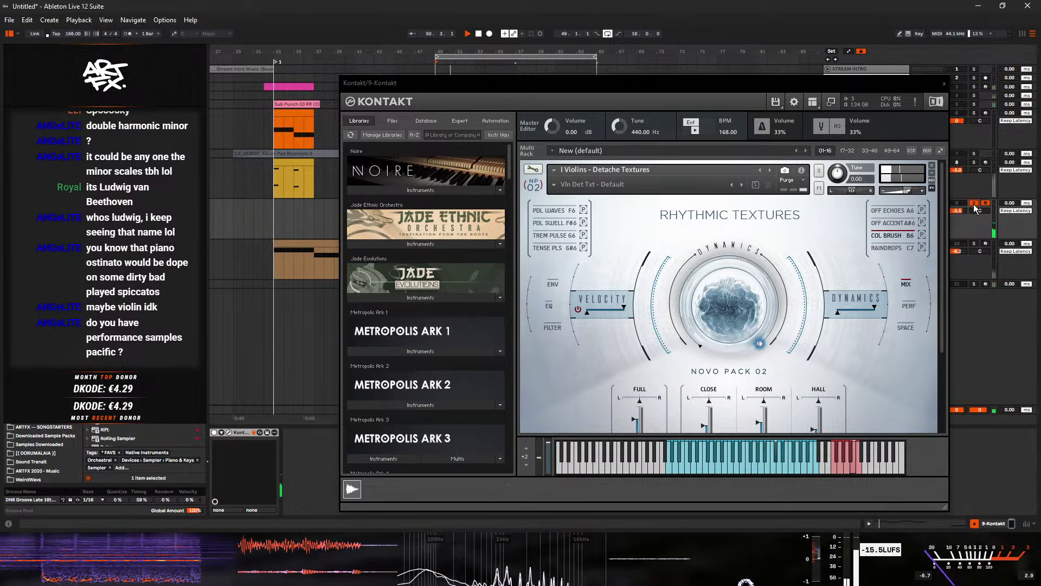
{"action": "left_click", "coordinate": [883, 249]}
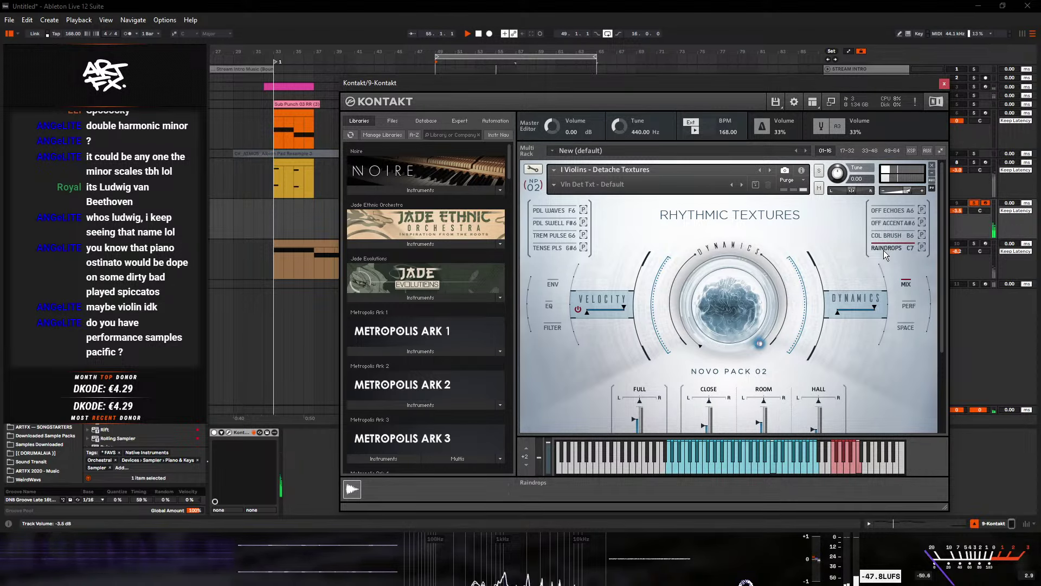
{"action": "key", "text": "space"}
{"action": "left_click", "coordinate": [944, 83]}
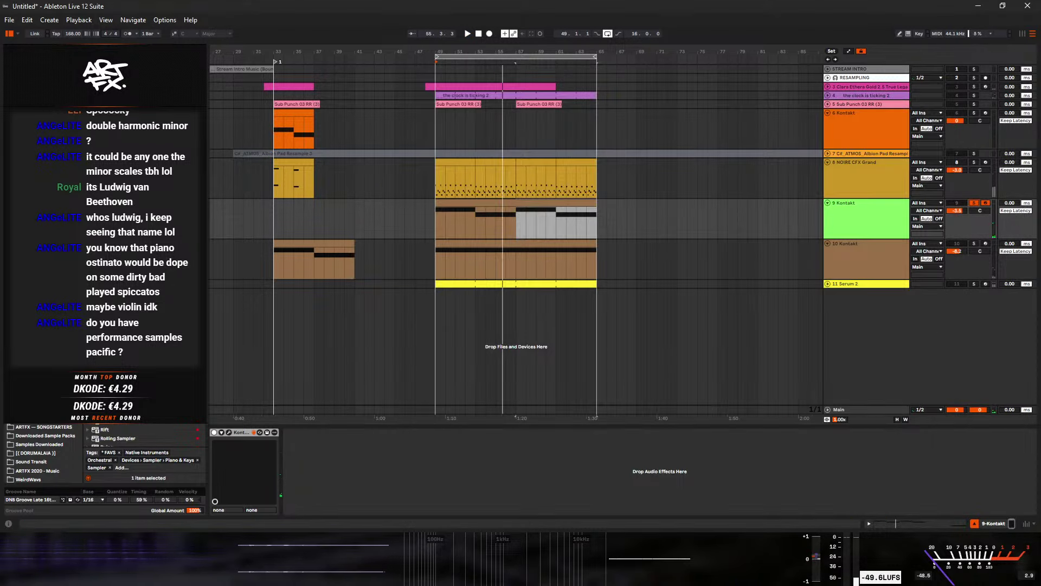
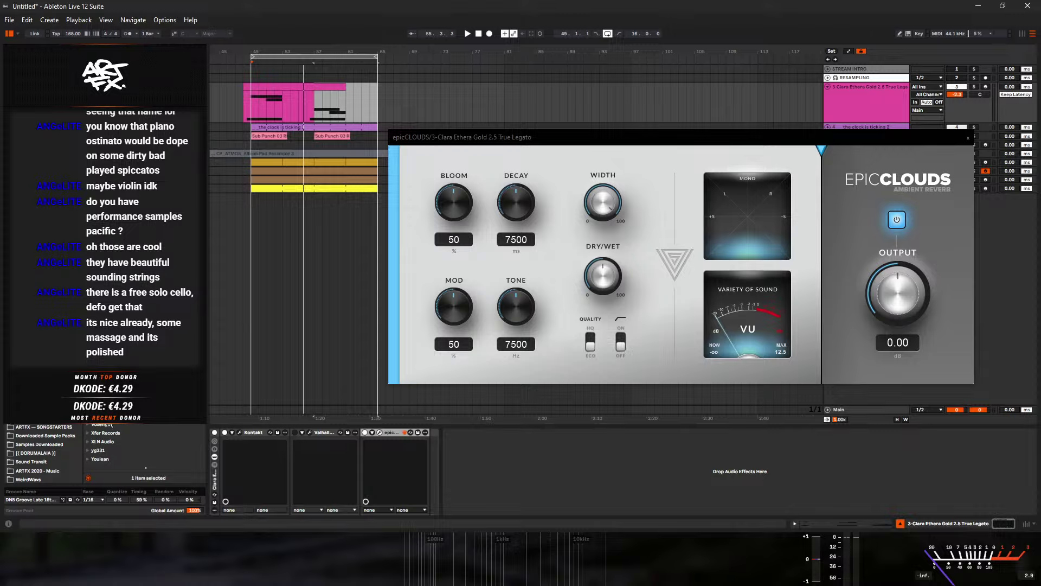
- Move the epicCLOUDS window clear of the track controls and arm the Clara Ethera Gold track 3 for live playing
{"action": "scroll", "coordinate": [111, 434], "scroll_direction": "up", "scroll_amount": 10}
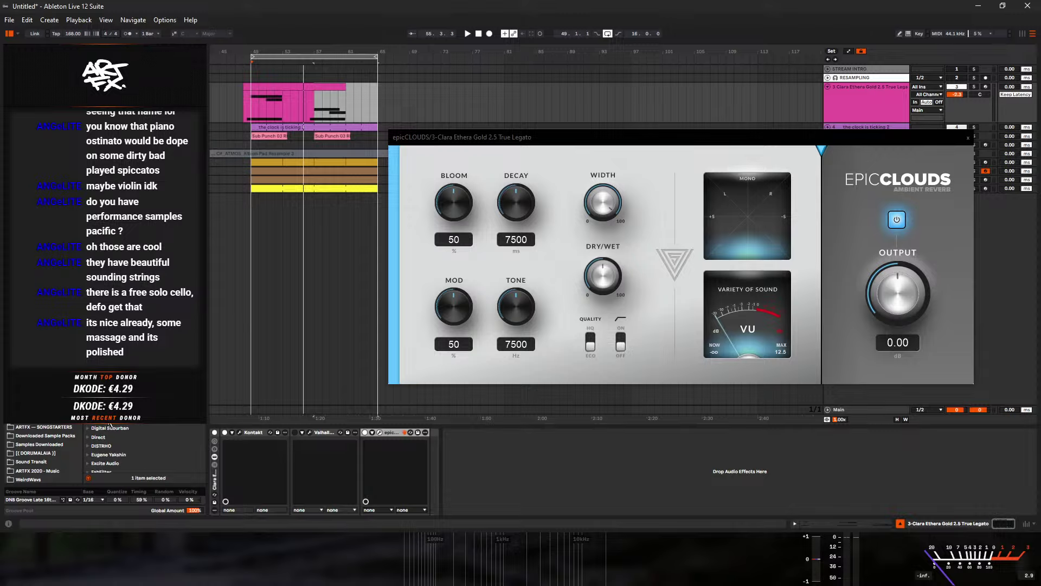
{"action": "scroll", "coordinate": [111, 450], "scroll_direction": "down", "scroll_amount": 10}
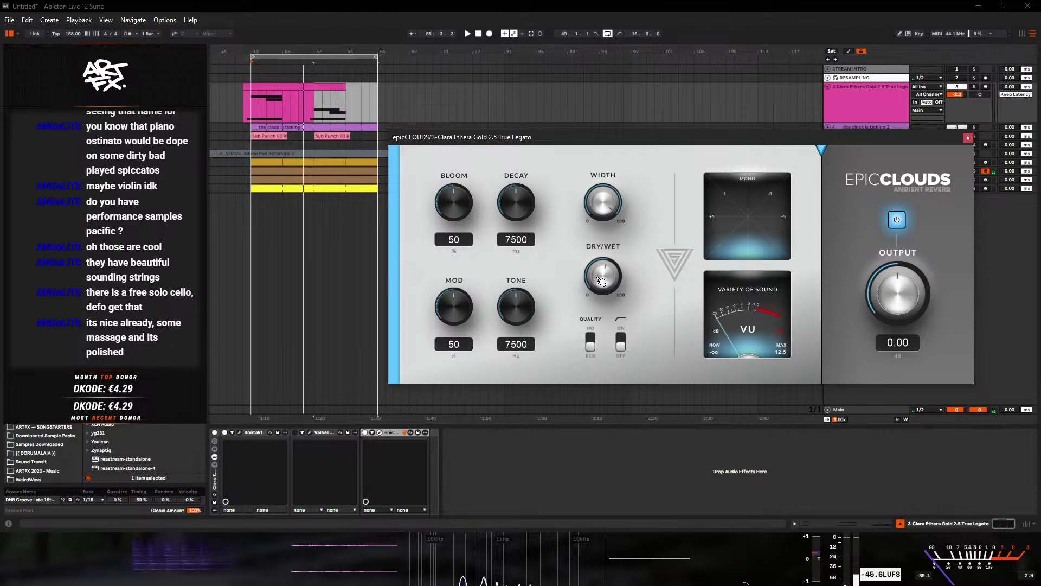
{"action": "left_click_drag", "start_coordinate": [914, 137], "coordinate": [920, 253]}
{"action": "left_click", "coordinate": [985, 87]}
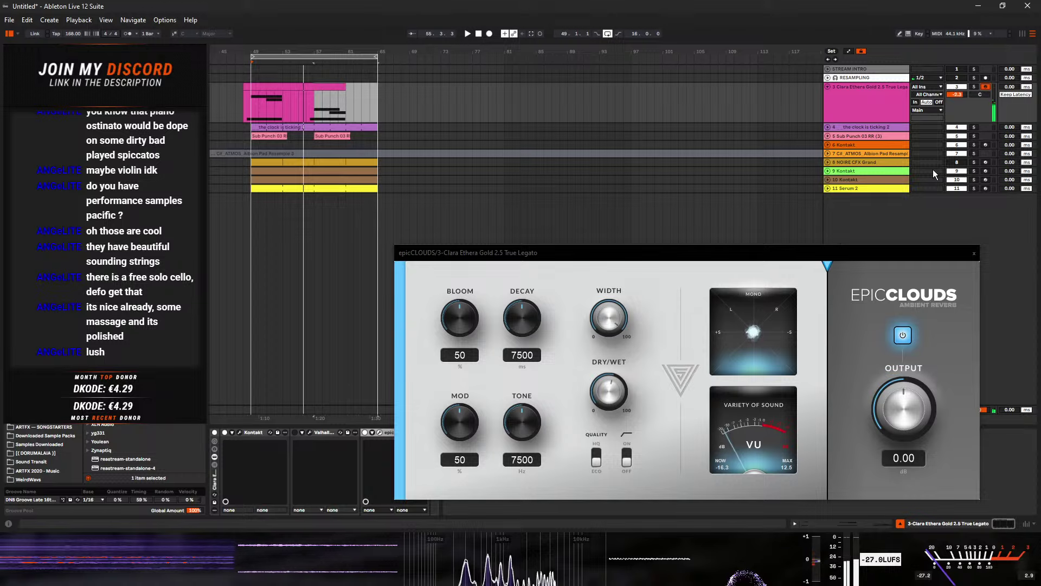
- Raise the bloom in epicCLOUDS to 81% and try adding an epicPLATEmkII reverb to track 3, removing it again
{"action": "left_click_drag", "start_coordinate": [461, 317], "coordinate": [461, 296]}
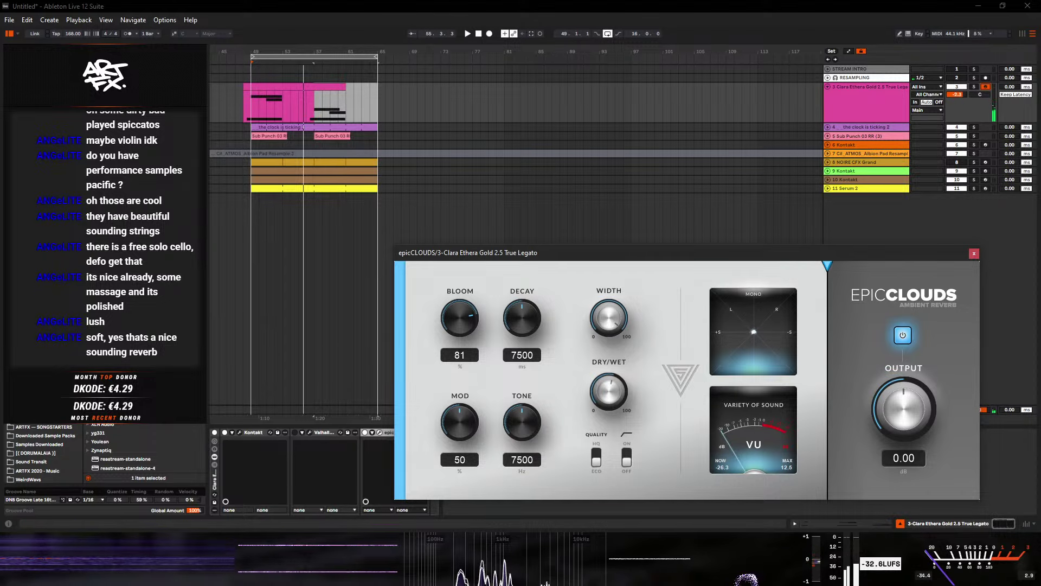
{"action": "left_click", "coordinate": [92, 359]}
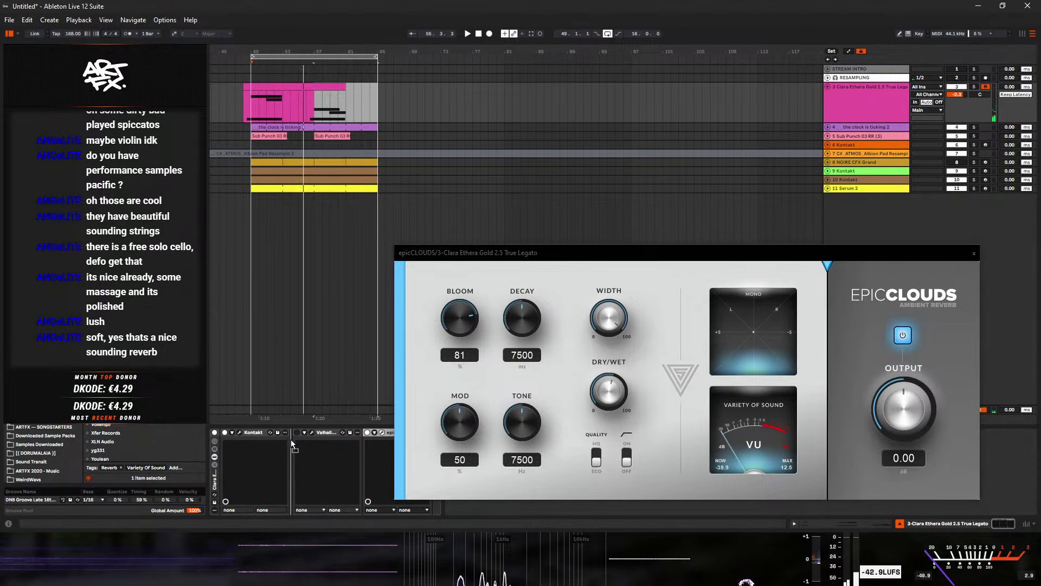
{"action": "left_click", "coordinate": [370, 461]}
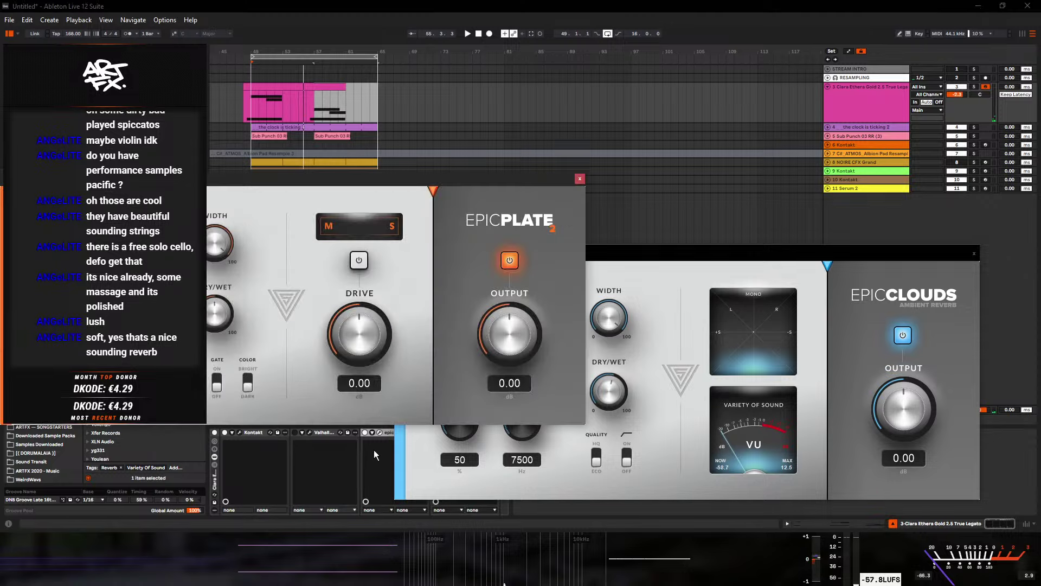
{"action": "left_click_drag", "start_coordinate": [399, 136], "coordinate": [758, 149]}
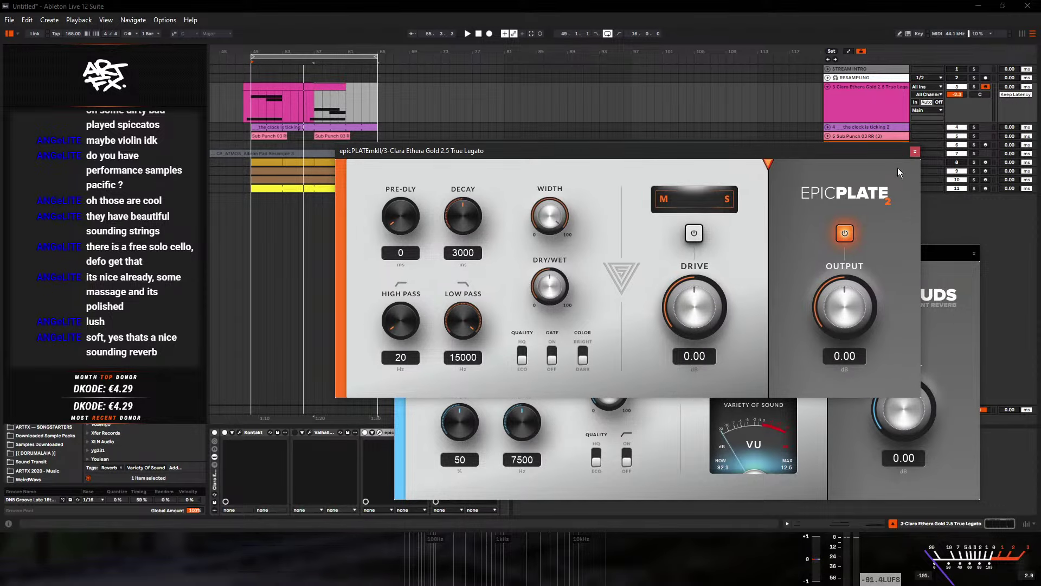
{"action": "left_click", "coordinate": [914, 151]}
{"action": "left_click_drag", "start_coordinate": [585, 268], "coordinate": [668, 142]}
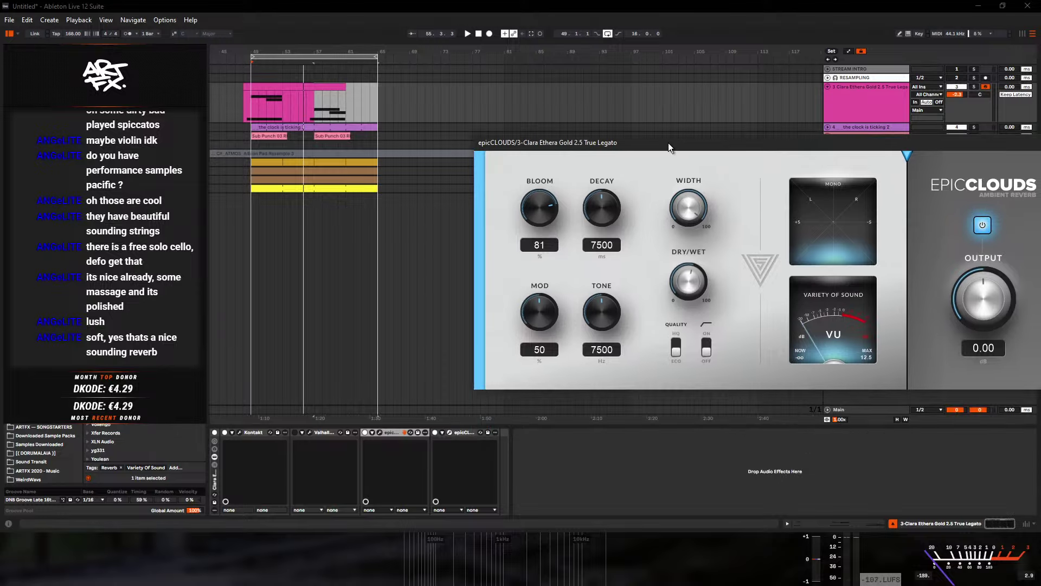
{"action": "left_click", "coordinate": [388, 437]}
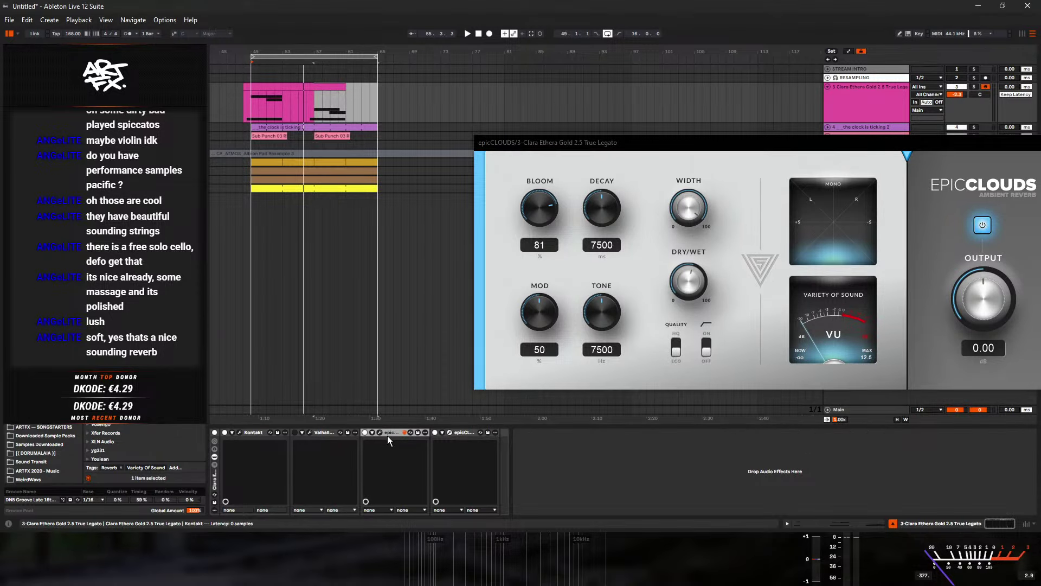
{"action": "key", "text": "ctrl+z"}
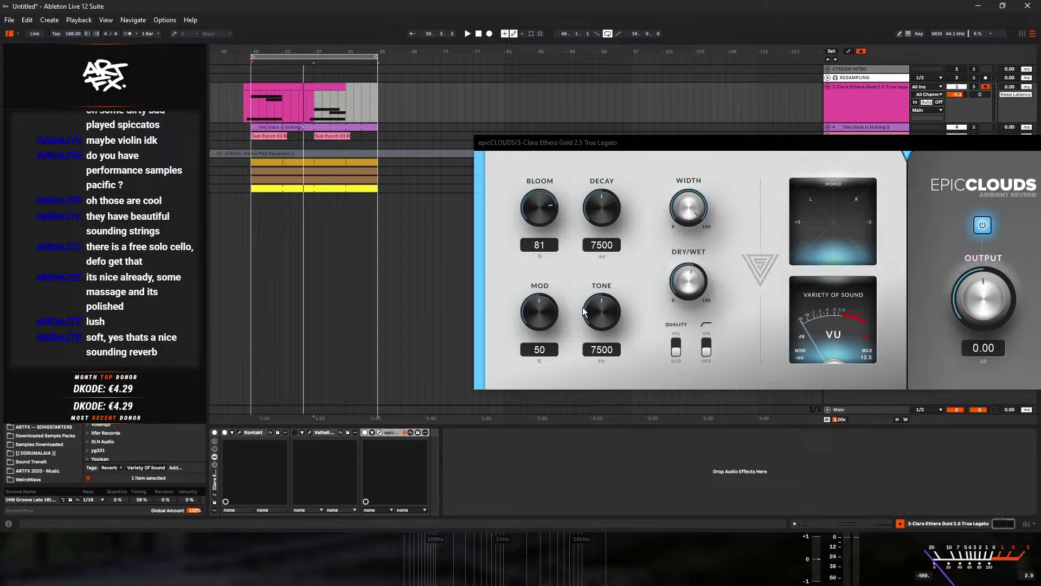
- Set the epicCLOUDS modulation to 75%, decay to 15382 ms and quality to HQ
{"action": "left_click_drag", "start_coordinate": [544, 324], "coordinate": [544, 310]}
{"action": "mouse_move", "coordinate": [602, 202]}
{"action": "left_mouse_down"}
{"action": "mouse_move", "coordinate": [602, 163]}
{"action": "mouse_move", "coordinate": [602, 186]}
{"action": "left_mouse_up"}
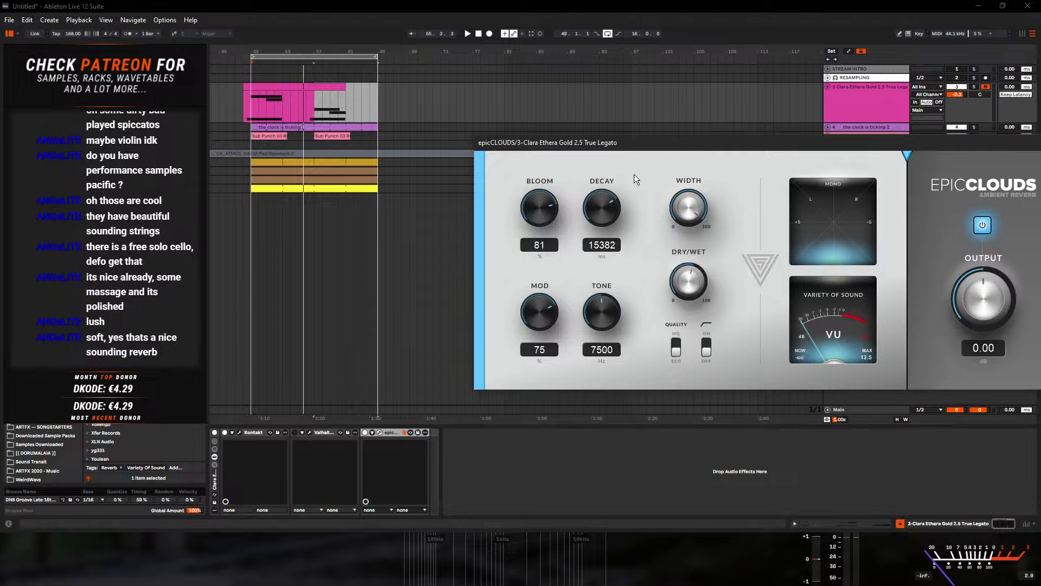
{"action": "left_click_drag", "start_coordinate": [627, 145], "coordinate": [557, 180]}
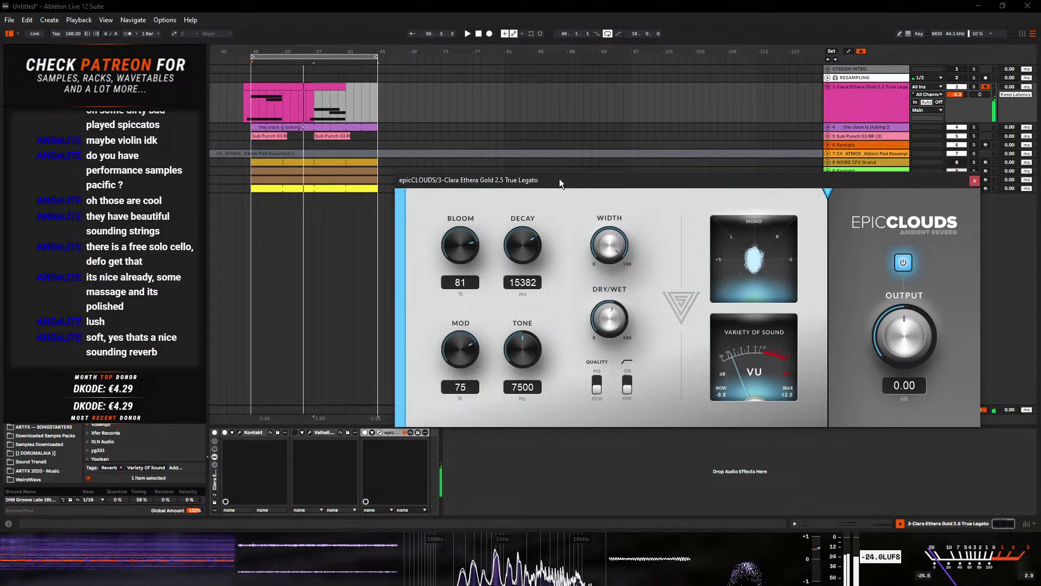
{"action": "left_click", "coordinate": [598, 387]}
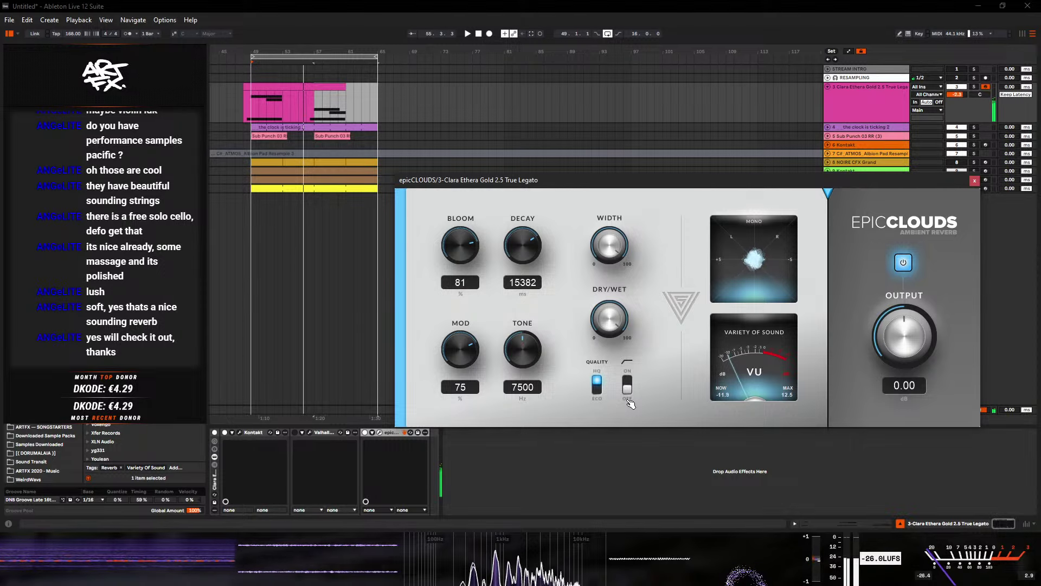
- Set the epicCLOUDS decay to 60000 ms, tone to 10831 Hz and bloom to 100%
{"action": "left_click_drag", "start_coordinate": [522, 245], "coordinate": [499, 404]}
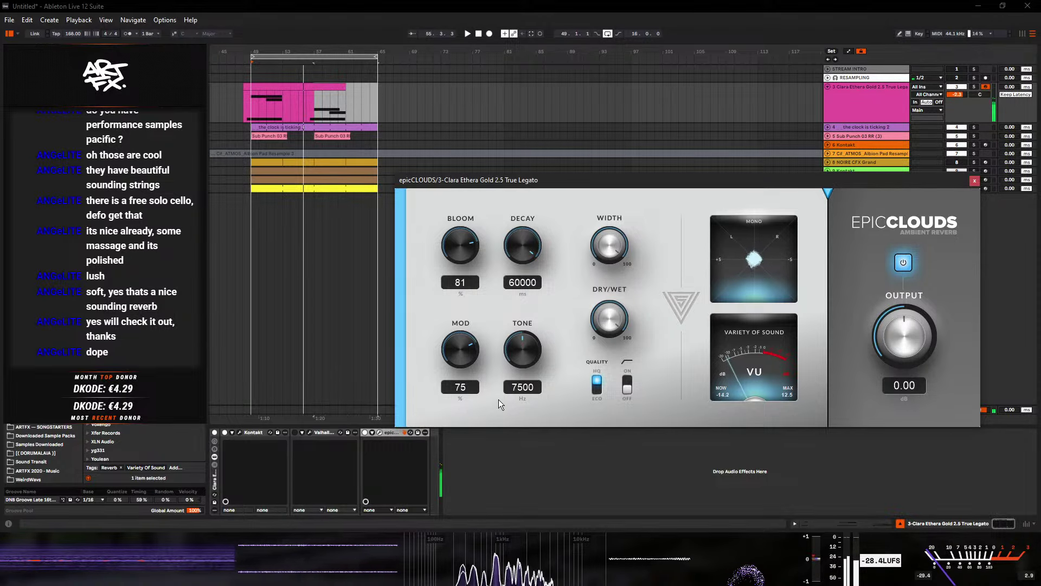
{"action": "left_click_drag", "start_coordinate": [522, 387], "coordinate": [522, 358]}
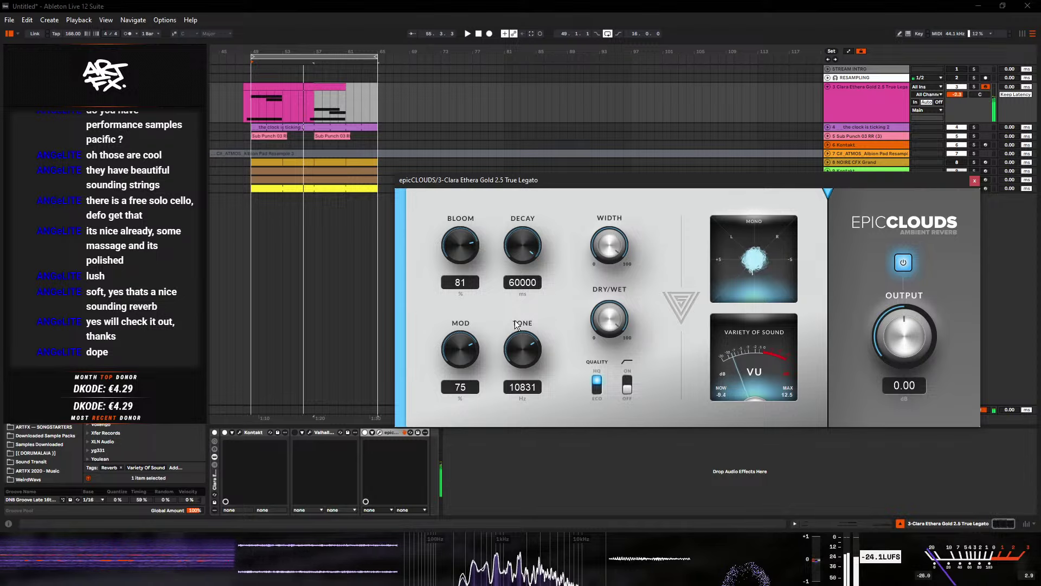
{"action": "scroll", "coordinate": [479, 255], "scroll_direction": "up", "scroll_amount": 5}
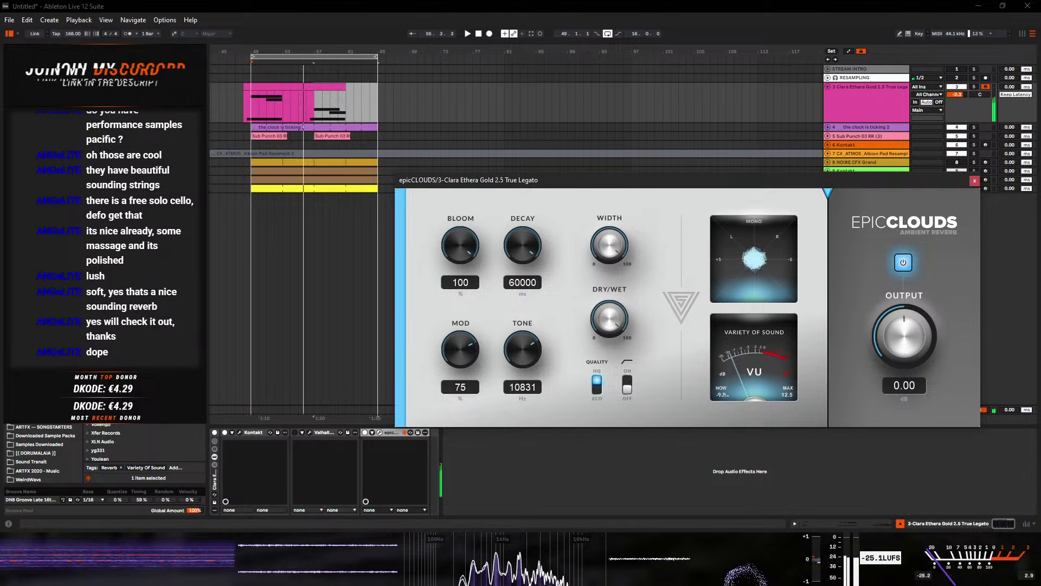
- Reduce the epicCLOUDS modulation to 64%, decay to 12079 ms and bloom to 70%
{"action": "left_click_drag", "start_coordinate": [456, 360], "coordinate": [455, 412]}
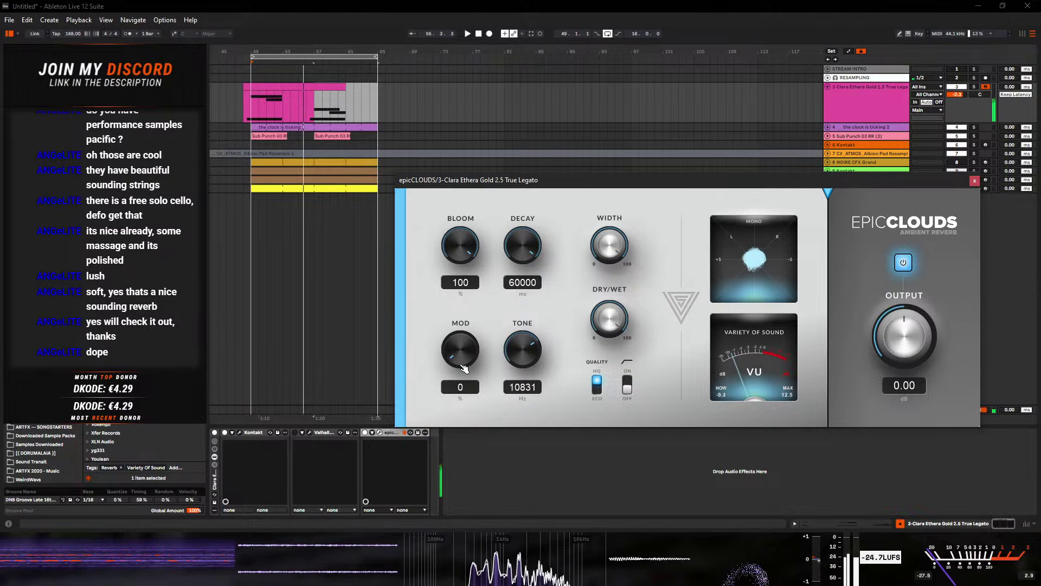
{"action": "left_click_drag", "start_coordinate": [464, 366], "coordinate": [464, 330]}
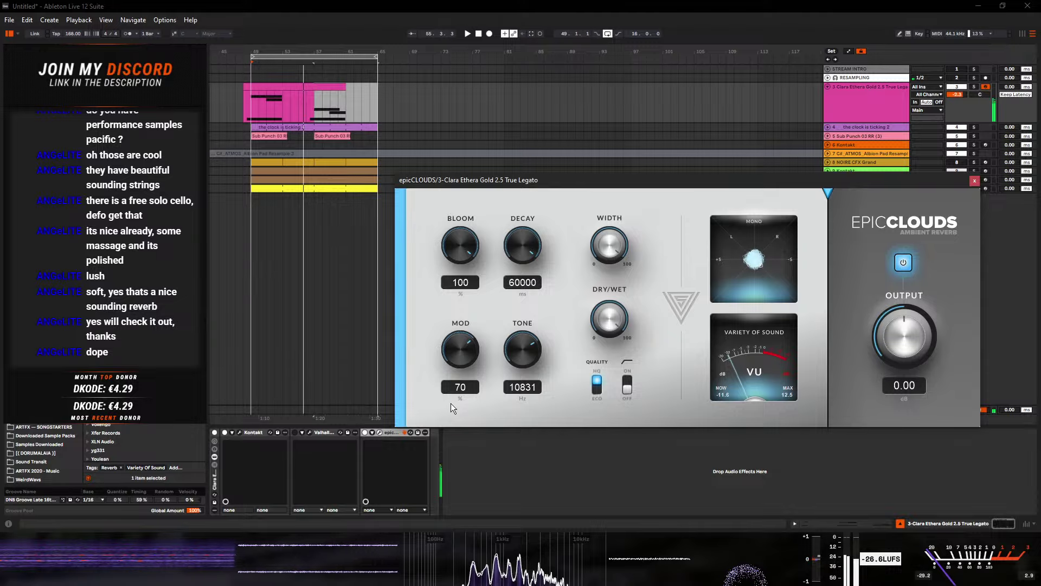
{"action": "left_click_drag", "start_coordinate": [453, 408], "coordinate": [453, 415]}
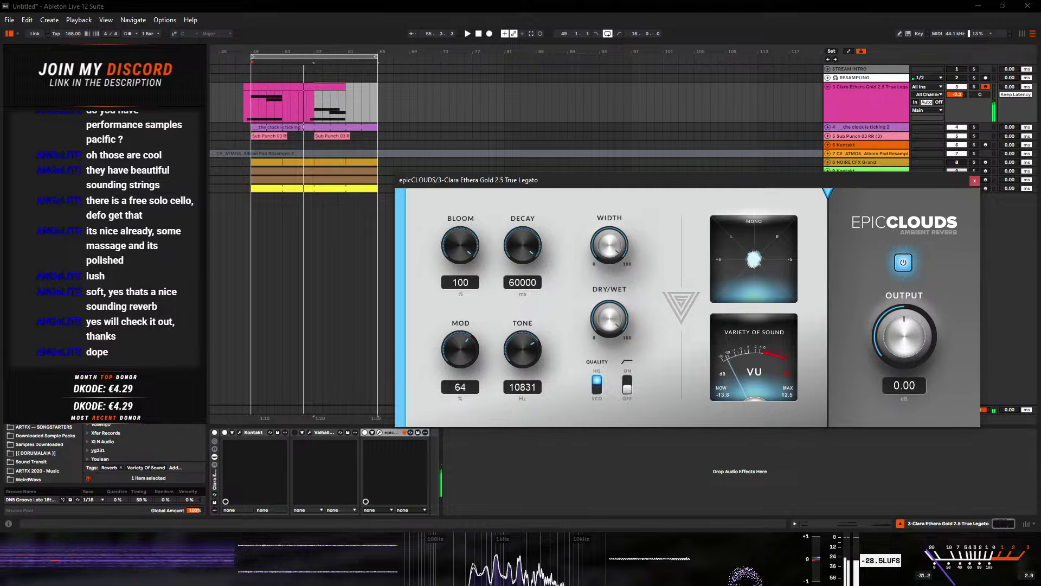
{"action": "left_click_drag", "start_coordinate": [523, 245], "coordinate": [523, 279]}
{"action": "left_click_drag", "start_coordinate": [460, 245], "coordinate": [460, 261]}
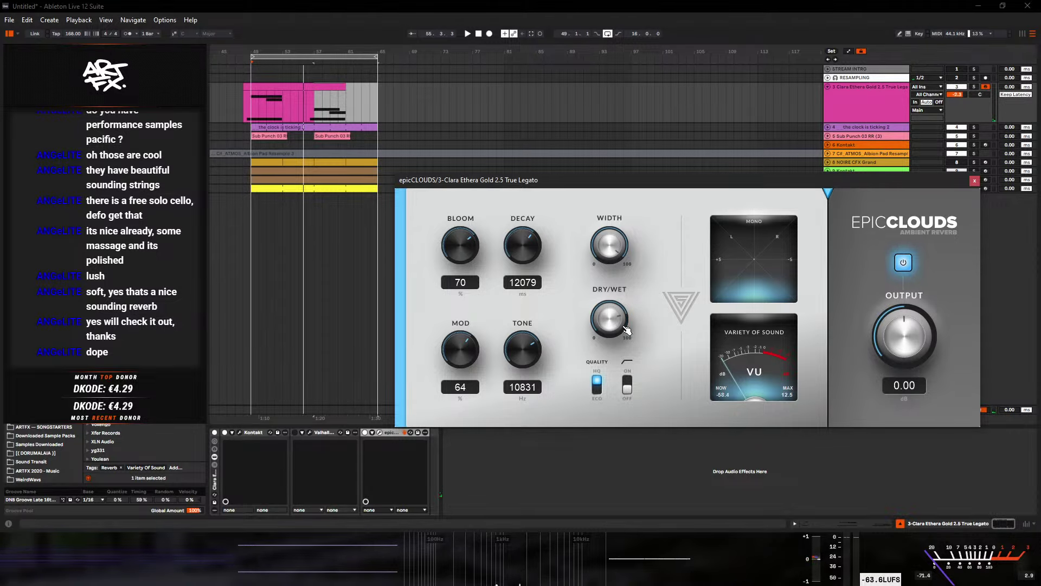
- Enable the Valhalla reverb on track 3 and toggle the epicCLOUDS filter switch on and off again
{"action": "left_click", "coordinate": [299, 438]}
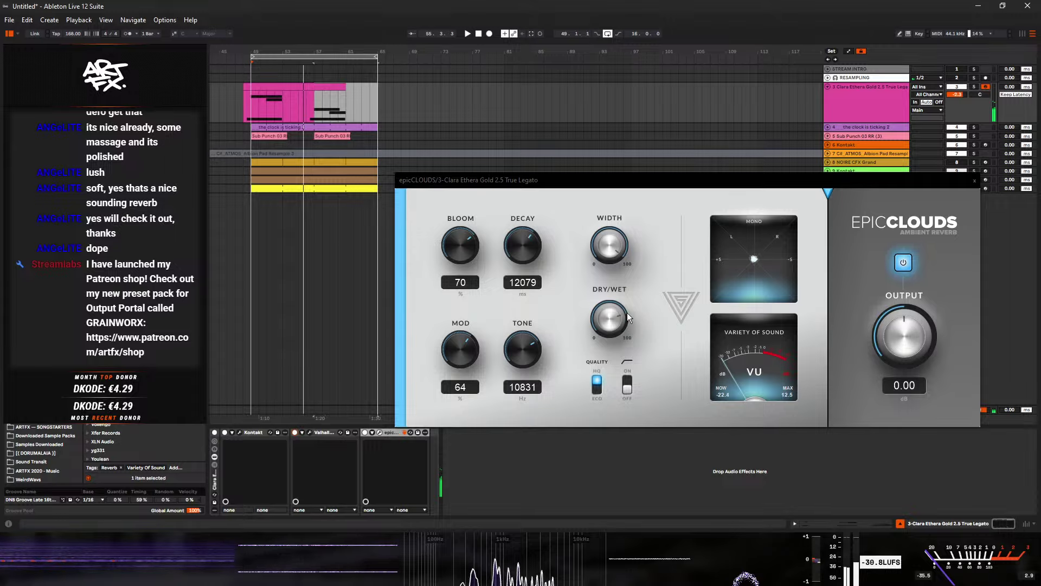
{"action": "left_click", "coordinate": [628, 386]}
{"action": "left_click", "coordinate": [629, 391]}
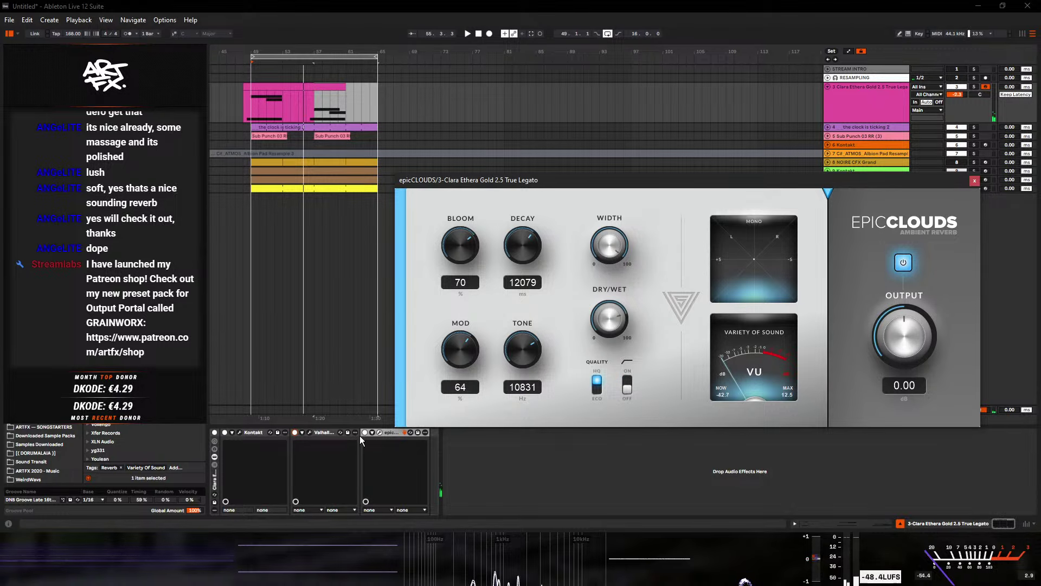
- Bypass Valhalla and try epicPLATEmkII at the end of track 3's chain with HQ quality and a 13291 ms decay
{"action": "left_click", "coordinate": [505, 430]}
{"action": "left_click", "coordinate": [294, 432]}
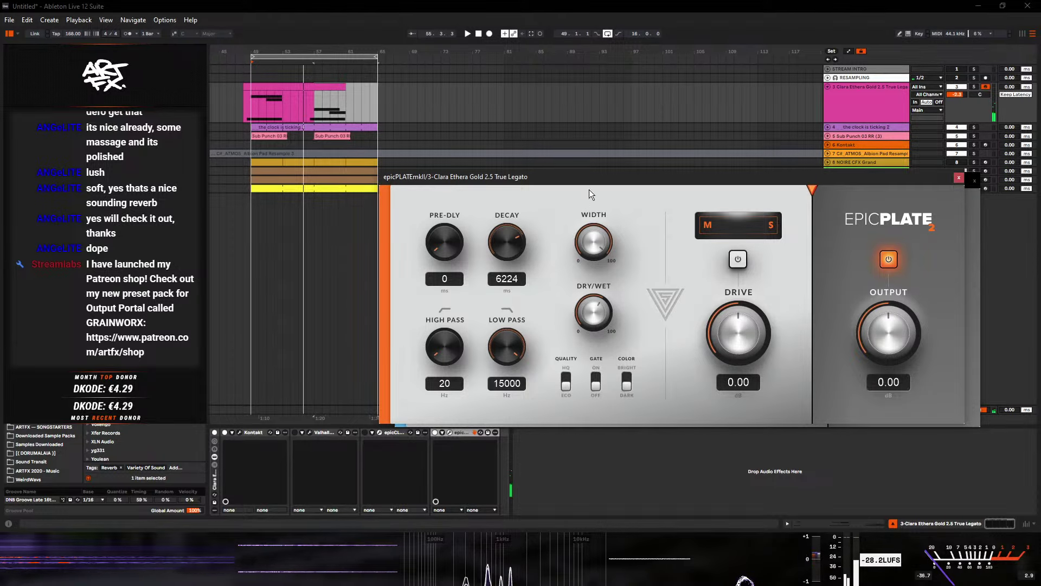
{"action": "scroll", "coordinate": [507, 242], "scroll_direction": "up", "scroll_amount": 3}
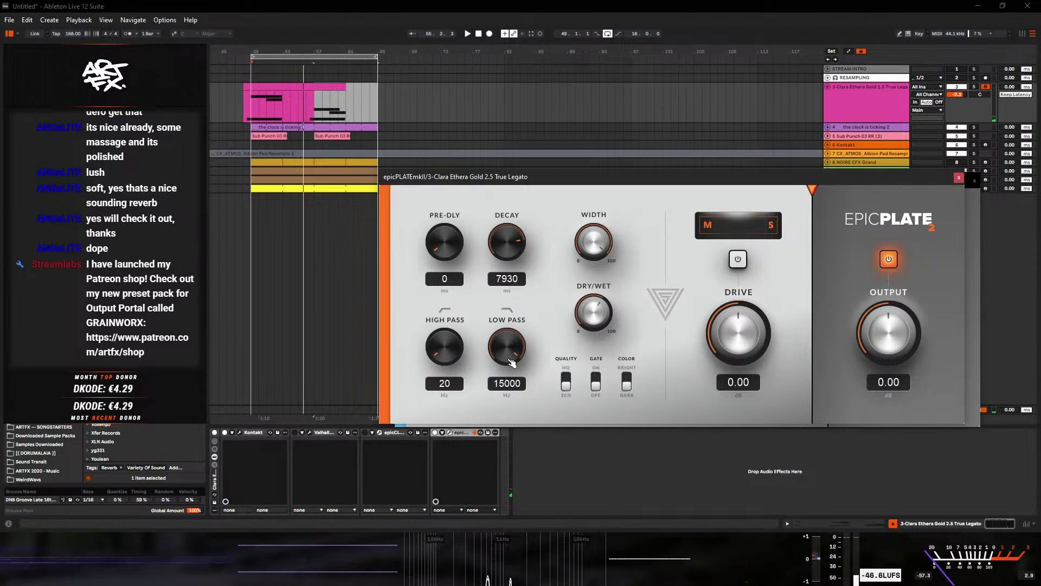
{"action": "left_click", "coordinate": [565, 381]}
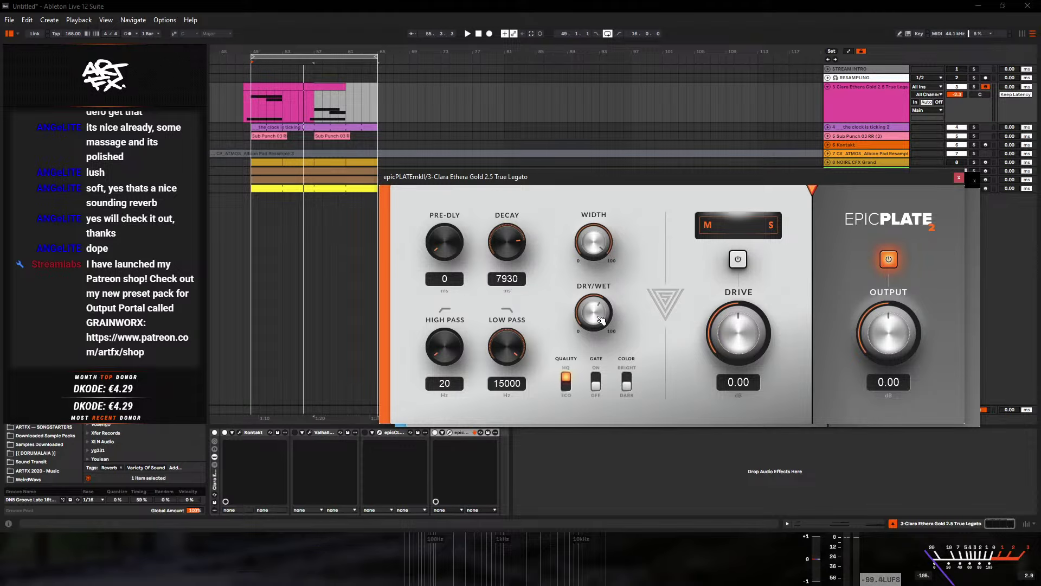
{"action": "scroll", "coordinate": [501, 280], "scroll_direction": "up", "scroll_amount": 3}
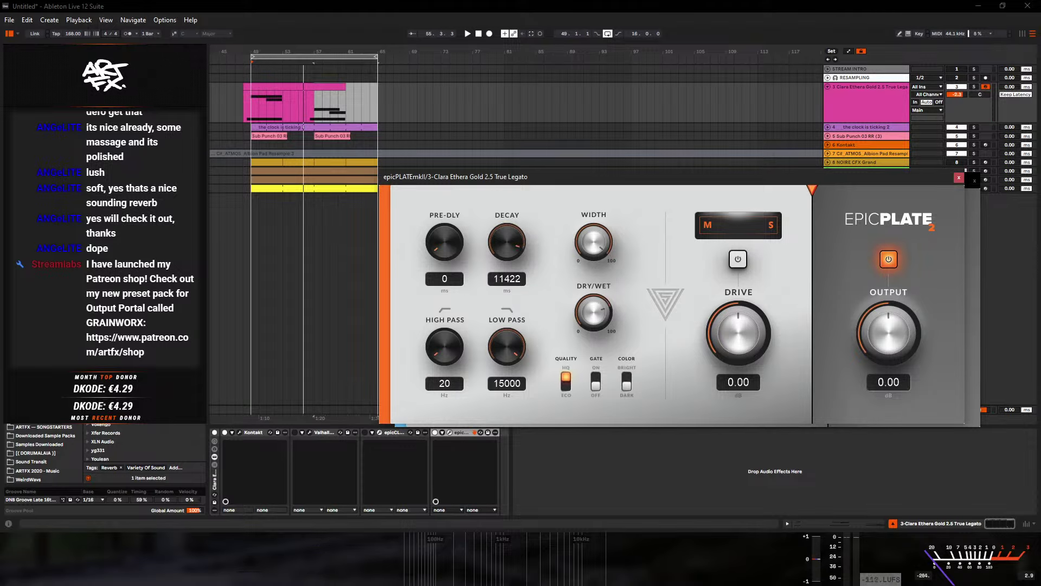
{"action": "scroll", "coordinate": [507, 278], "scroll_direction": "up", "scroll_amount": 3}
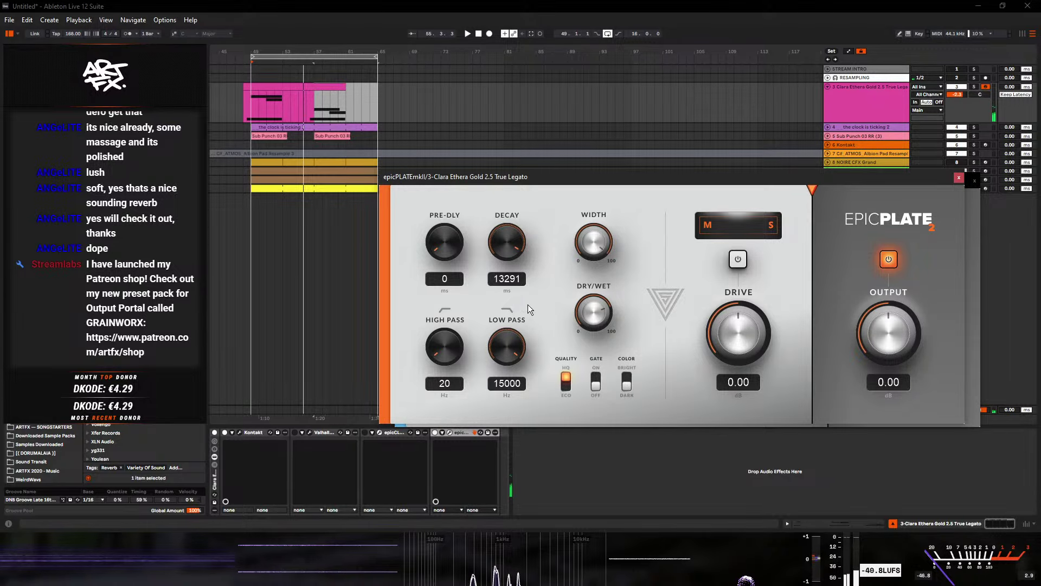
{"action": "left_click", "coordinate": [959, 178]}
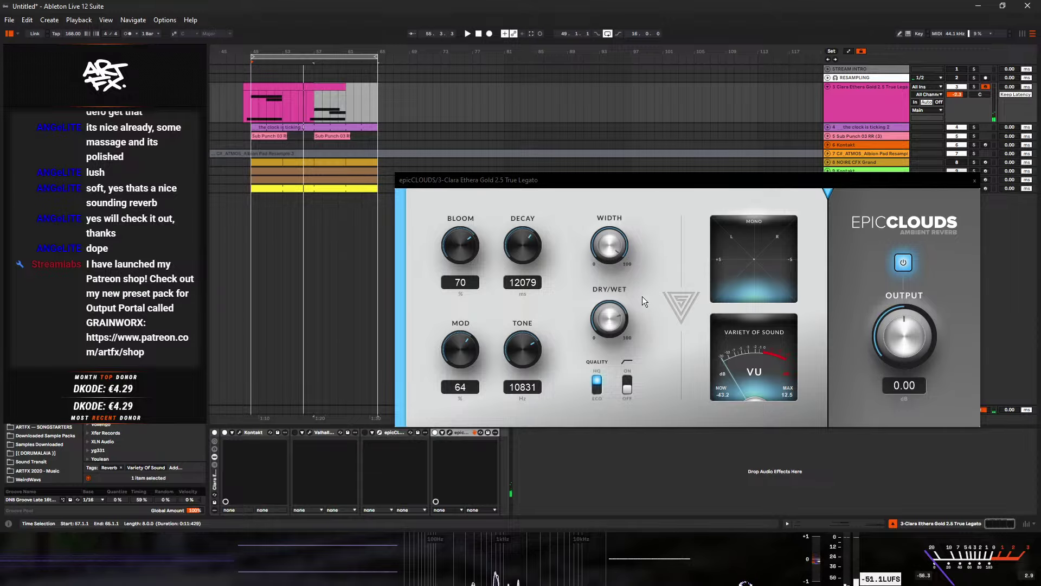
- Delete epicPLATEmkII and epicCLOUDS from the Clara Ethera Gold track and turn its Valhalla reverb back on
{"action": "left_click_drag", "start_coordinate": [589, 185], "coordinate": [605, 153]}
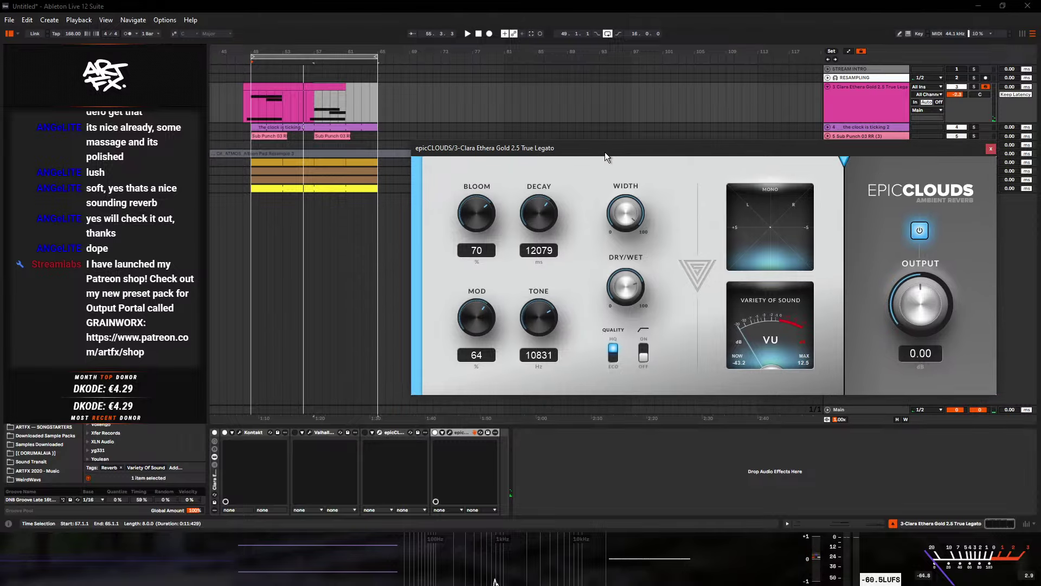
{"action": "left_click", "coordinate": [464, 435]}
{"action": "left_click_drag", "start_coordinate": [464, 434], "coordinate": [397, 432]}
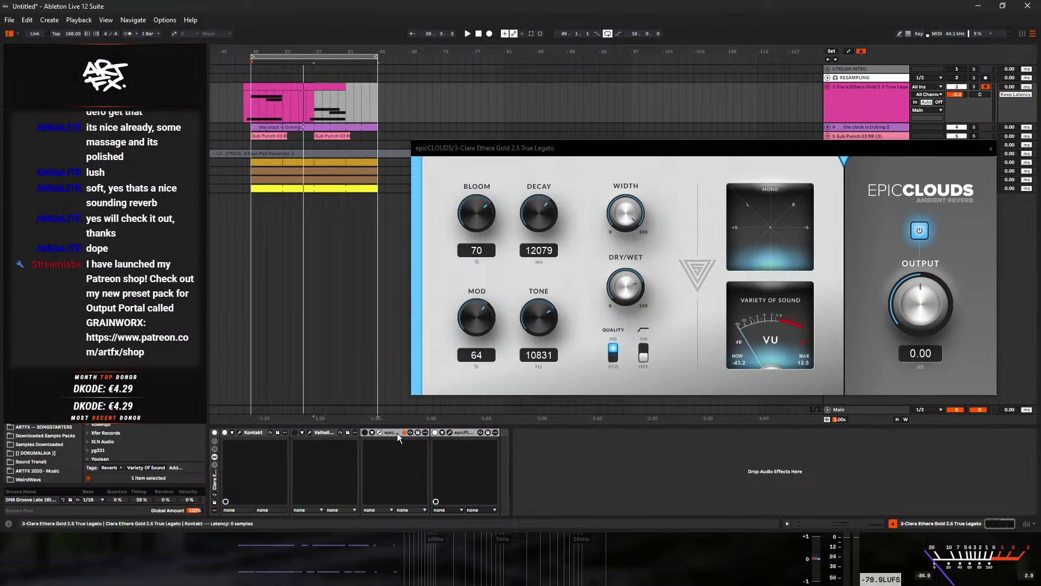
{"action": "key", "text": "Delete"}
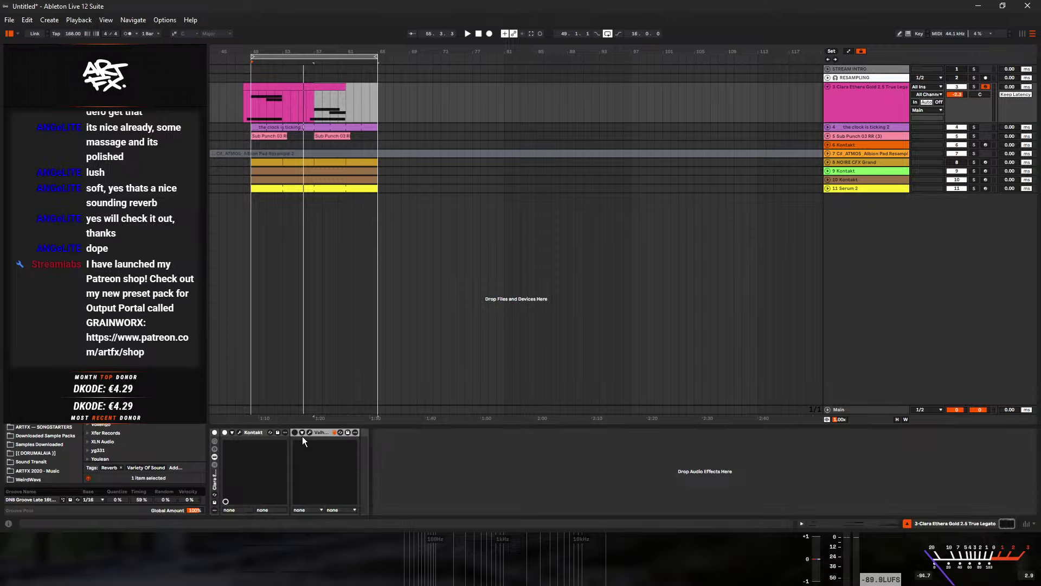
{"action": "left_click", "coordinate": [294, 431]}
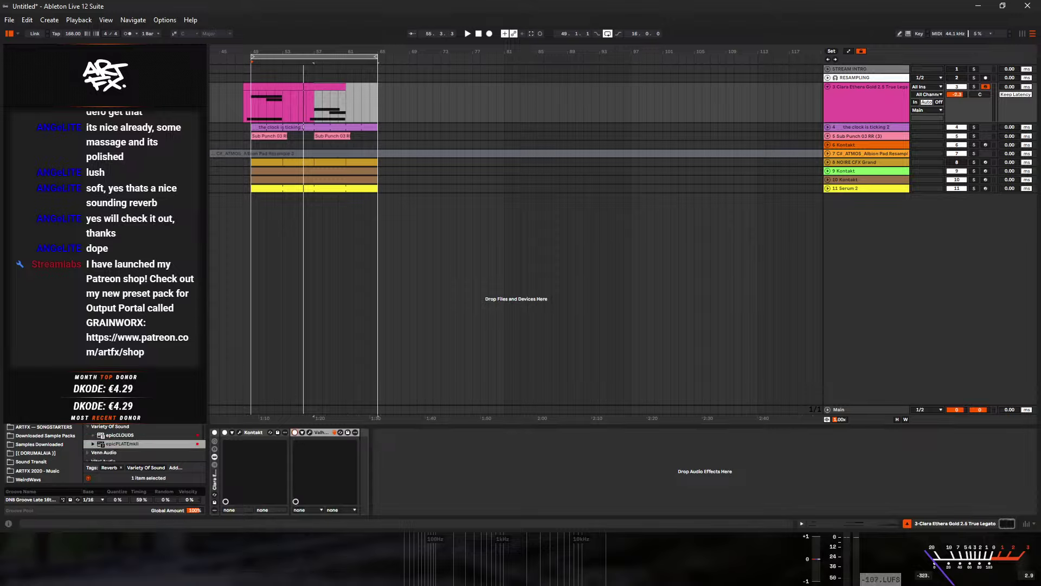
- Browse the plug-ins tagged as reverbs and favourites, add Particle-Reverb after Valhalla on track 3 and place its window in clear view
{"action": "scroll", "coordinate": [144, 445], "scroll_direction": "up", "scroll_amount": 3}
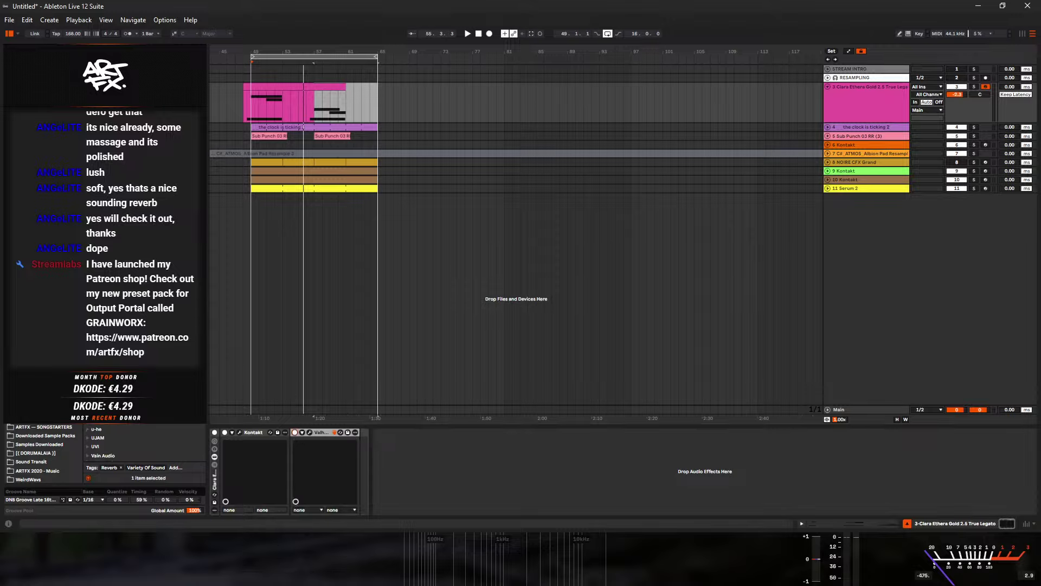
{"action": "scroll", "coordinate": [143, 442], "scroll_direction": "down", "scroll_amount": 3}
{"action": "scroll", "coordinate": [143, 447], "scroll_direction": "down", "scroll_amount": 2}
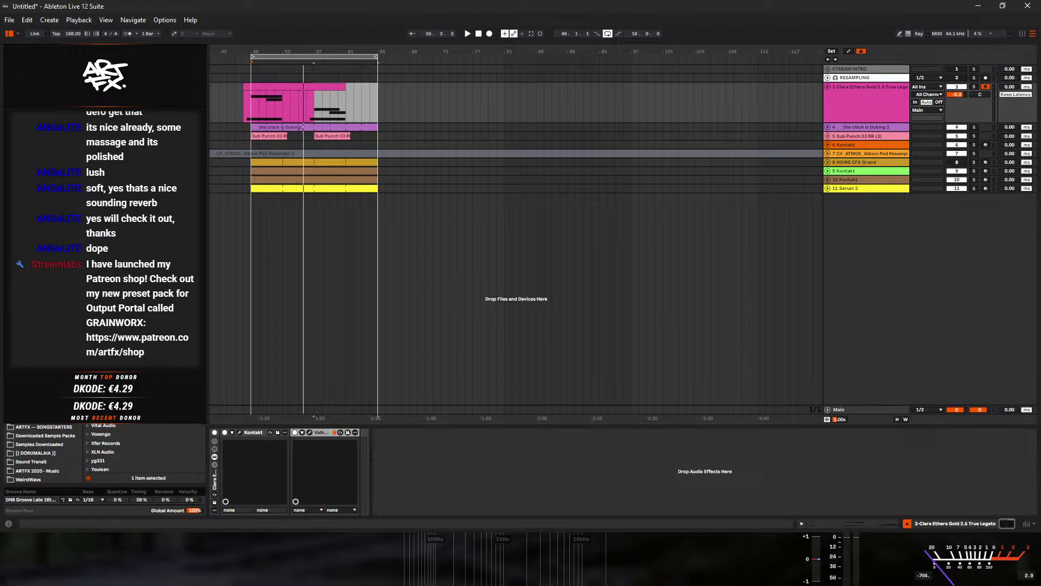
{"action": "scroll", "coordinate": [143, 448], "scroll_direction": "up", "scroll_amount": 4}
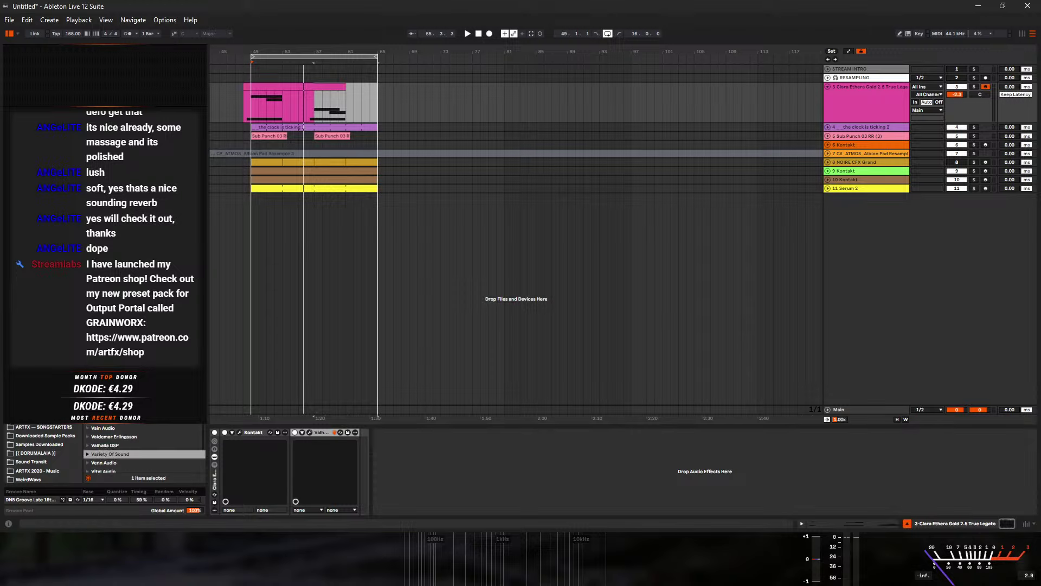
{"action": "scroll", "coordinate": [143, 447], "scroll_direction": "up", "scroll_amount": 3}
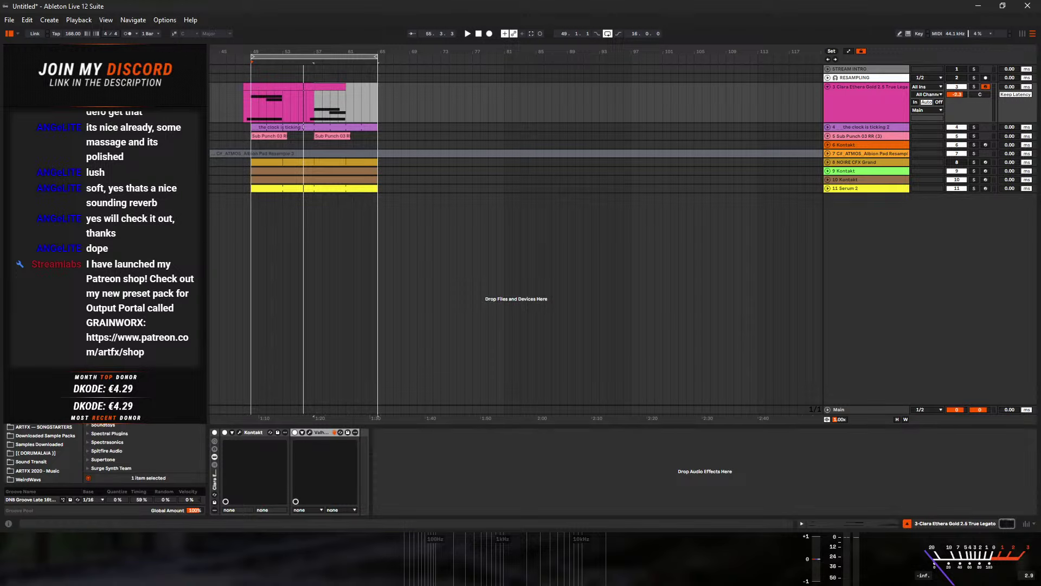
{"action": "scroll", "coordinate": [144, 447], "scroll_direction": "up", "scroll_amount": 4}
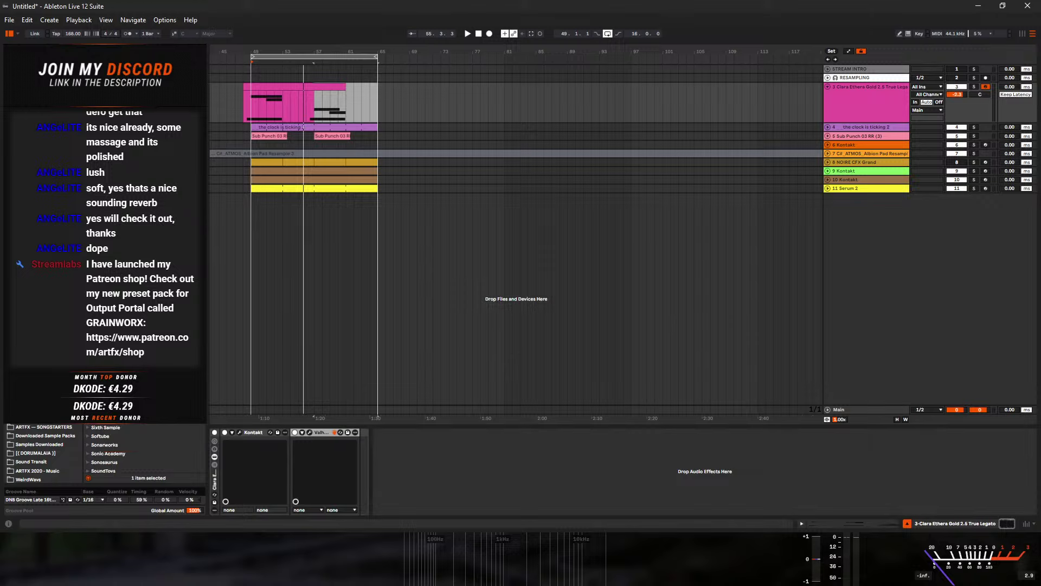
{"action": "scroll", "coordinate": [144, 447], "scroll_direction": "up", "scroll_amount": 3}
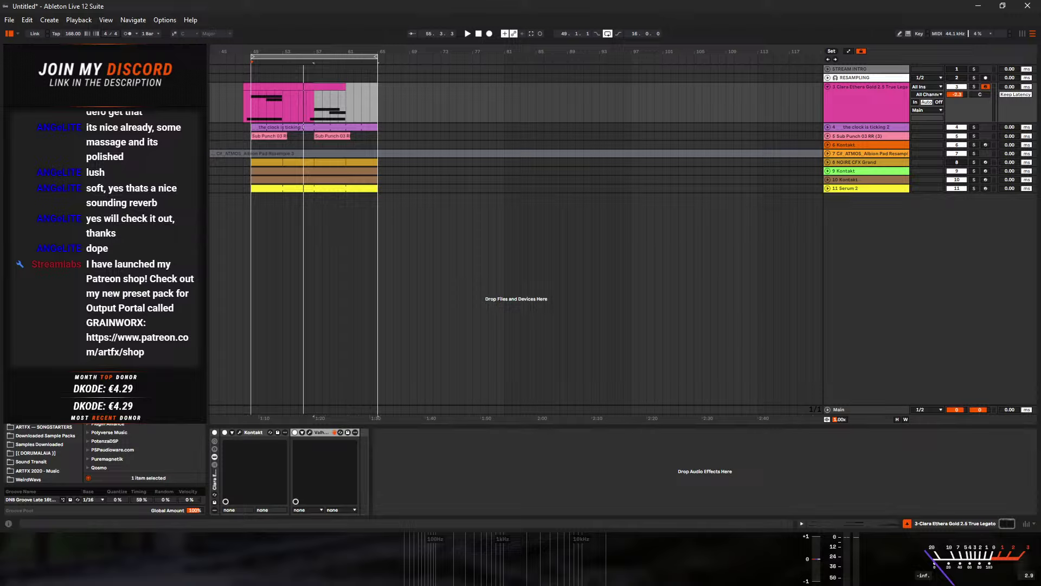
{"action": "scroll", "coordinate": [144, 447], "scroll_direction": "up", "scroll_amount": 2}
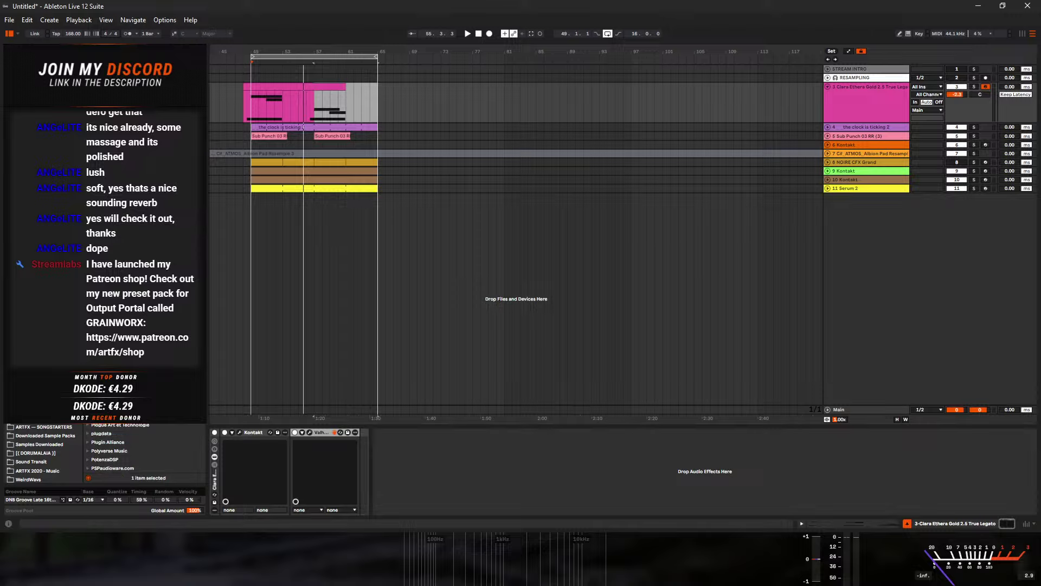
{"action": "scroll", "coordinate": [144, 447], "scroll_direction": "up", "scroll_amount": 1}
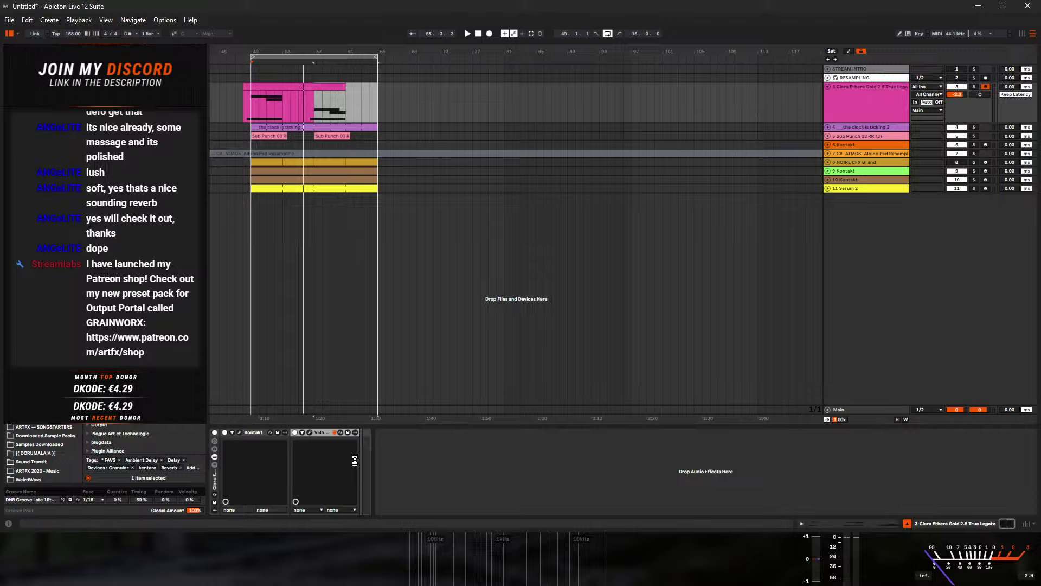
{"action": "left_click_drag", "start_coordinate": [355, 460], "coordinate": [357, 459]}
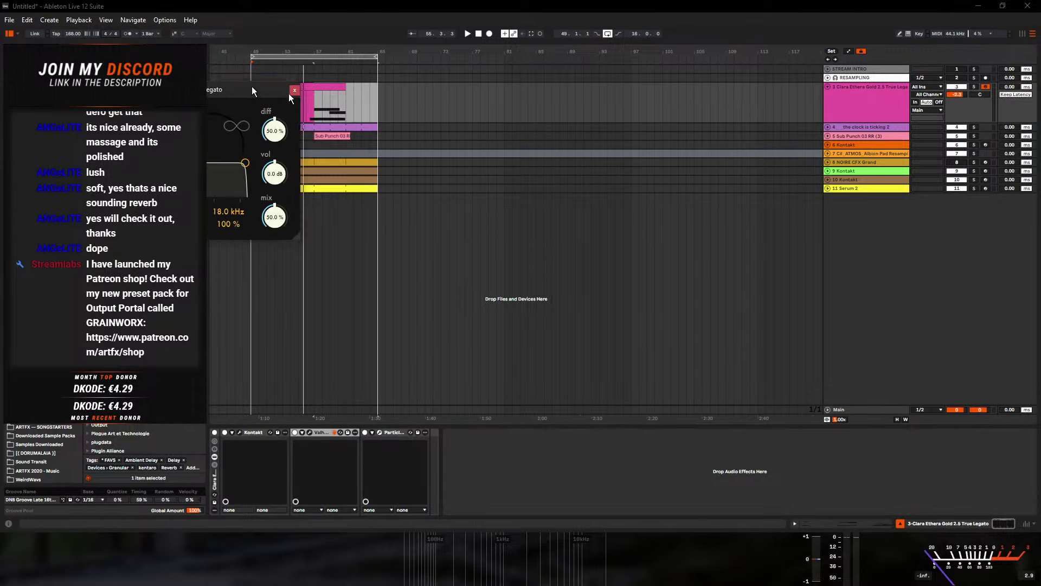
{"action": "left_click_drag", "start_coordinate": [252, 90], "coordinate": [642, 118]}
{"action": "left_click", "coordinate": [642, 257]}
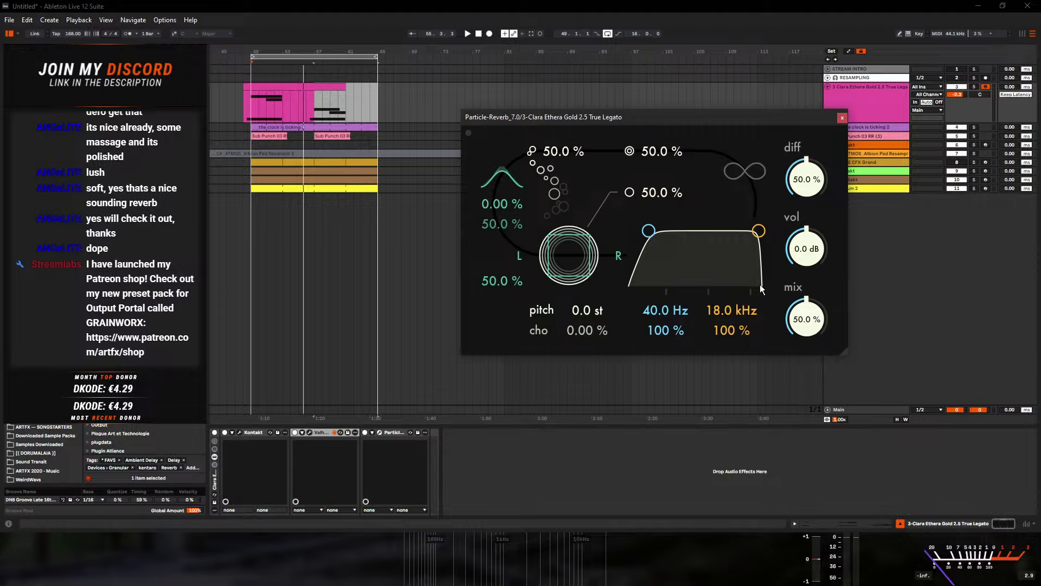
- Set Particle-Reverb's mix to 64.2%, diffusion to 0% and the grain amount beside the small circles to 25.9%
{"action": "left_click_drag", "start_coordinate": [807, 319], "coordinate": [807, 301]}
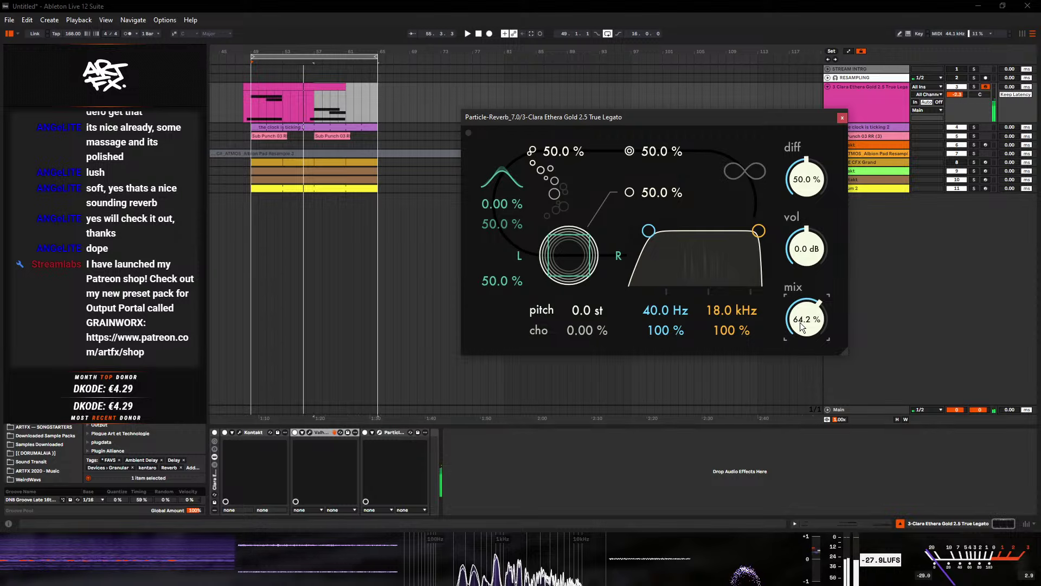
{"action": "double_click", "coordinate": [812, 179]}
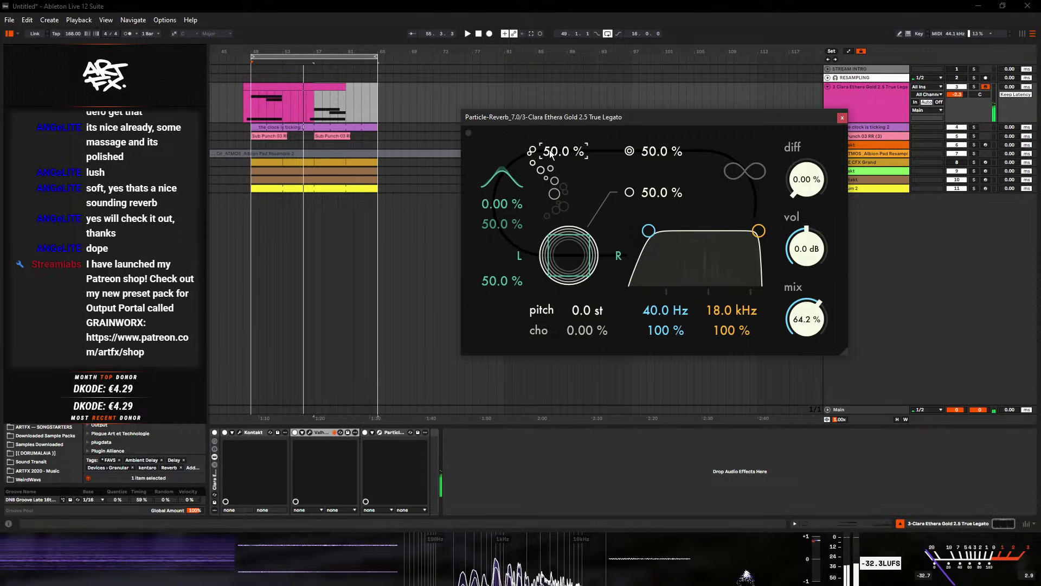
{"action": "mouse_move", "coordinate": [551, 154]}
{"action": "left_mouse_down"}
{"action": "mouse_move", "coordinate": [550, 179]}
{"action": "mouse_move", "coordinate": [550, 155]}
{"action": "left_mouse_up"}
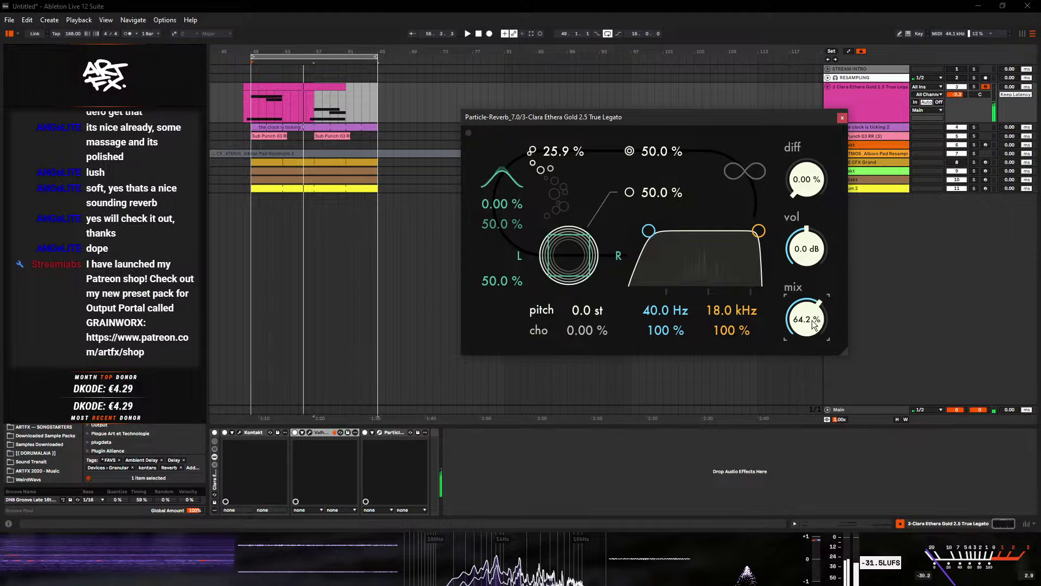
- Set Particle-Reverb's pitch to 12 st, diffusion to 100% and cho to 60.5%, with Valhalla bypassed
{"action": "left_click_drag", "start_coordinate": [558, 320], "coordinate": [558, 303]}
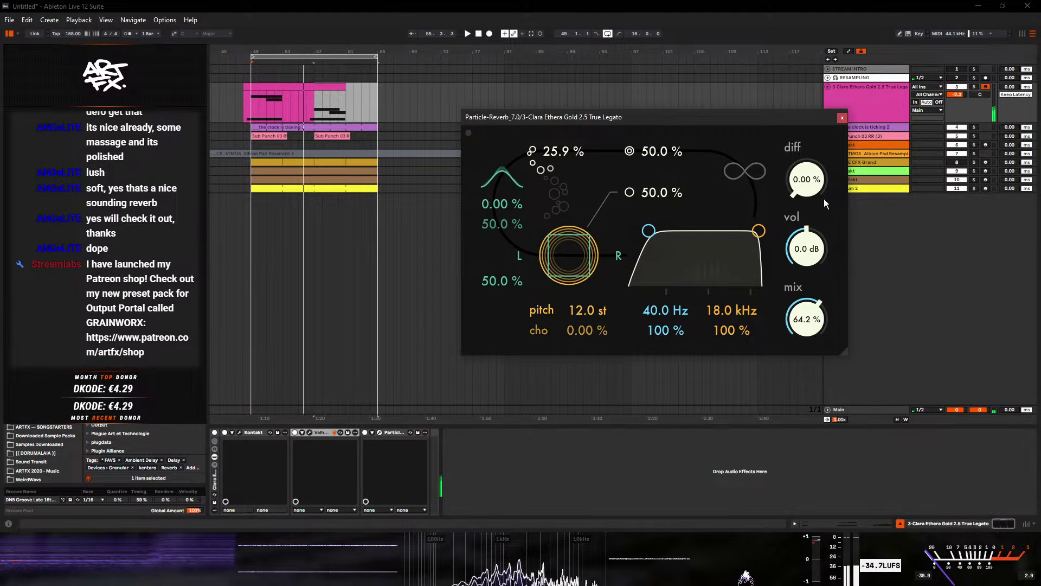
{"action": "left_click_drag", "start_coordinate": [823, 199], "coordinate": [823, 163]}
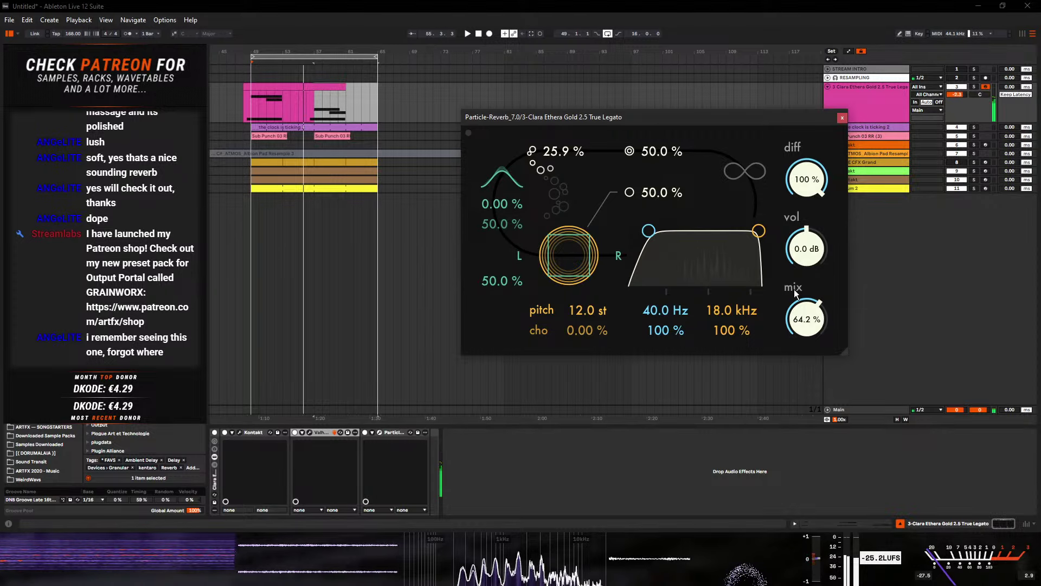
{"action": "left_click", "coordinate": [394, 431]}
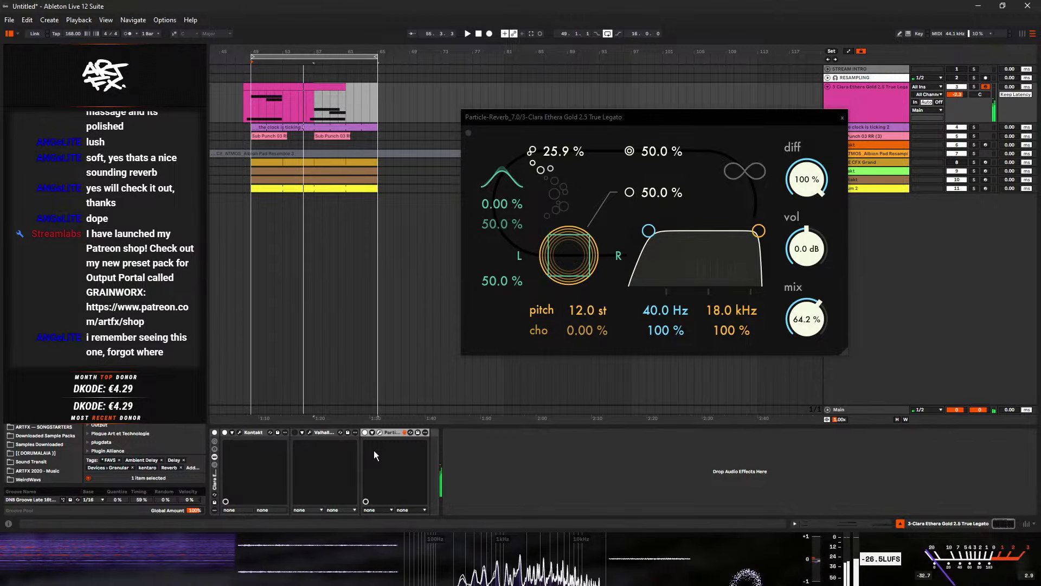
{"action": "left_click_drag", "start_coordinate": [588, 330], "coordinate": [589, 287]}
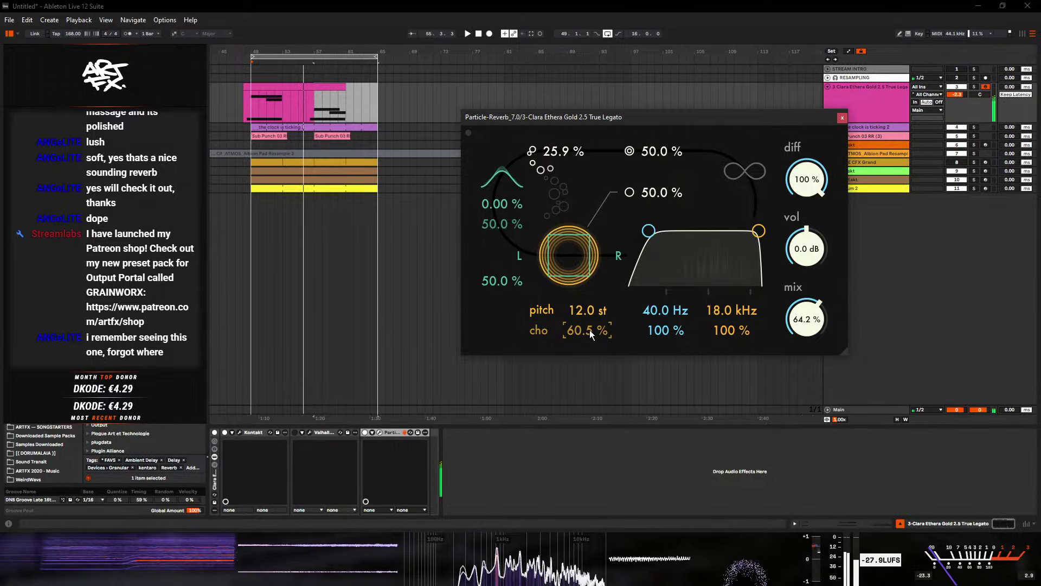
- Reshape Particle-Reverb's green envelope by setting its upper value to 95.6%
{"action": "left_click", "coordinate": [384, 432]}
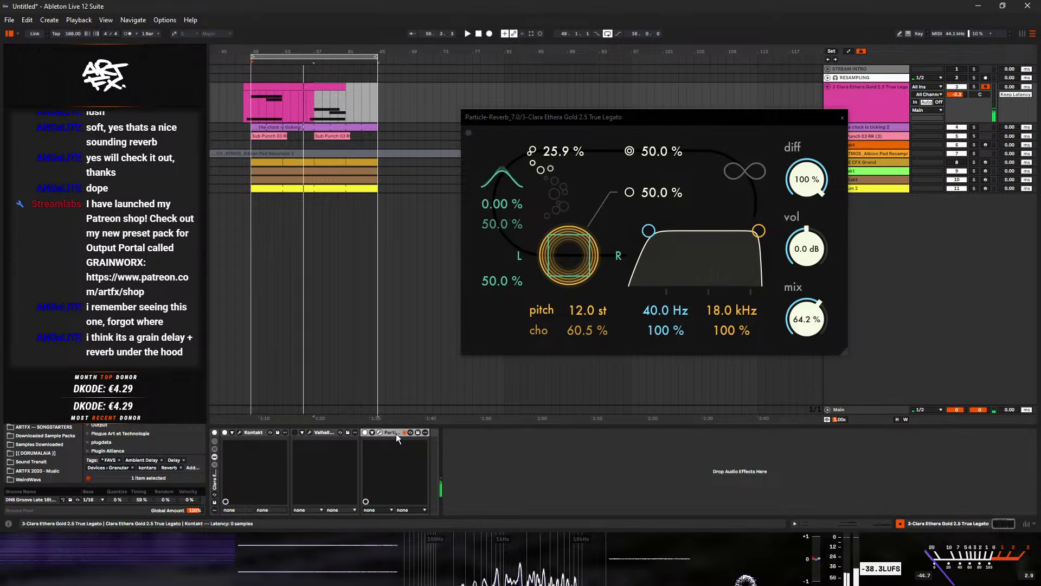
{"action": "left_click", "coordinate": [759, 235]}
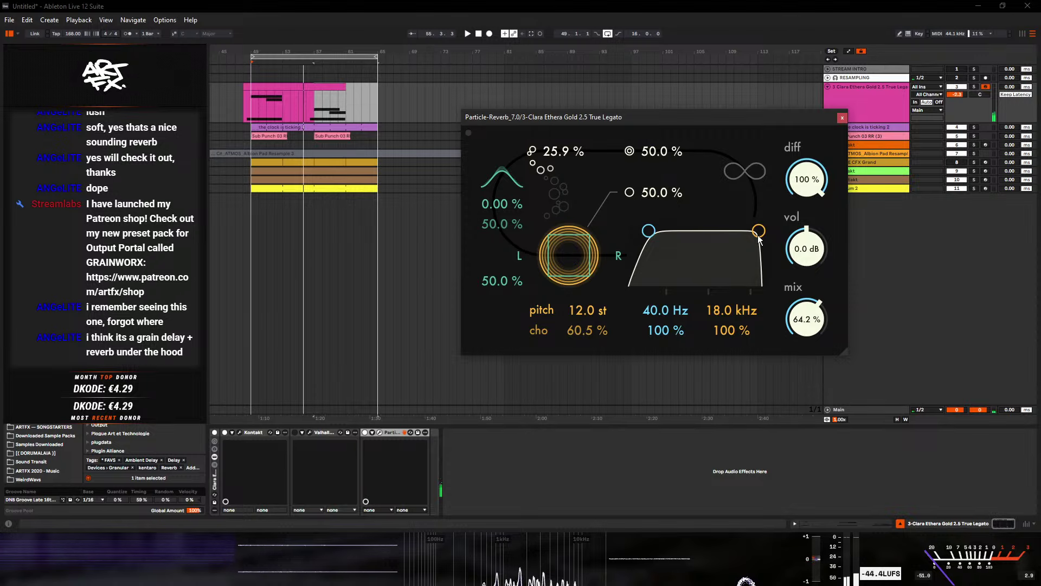
{"action": "left_click", "coordinate": [392, 431]}
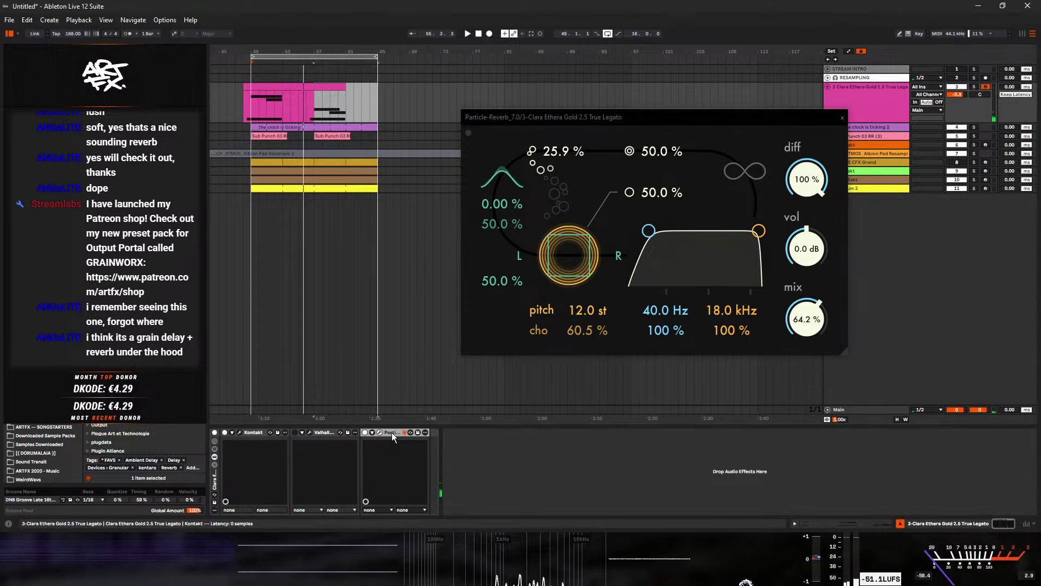
{"action": "left_click", "coordinate": [578, 308]}
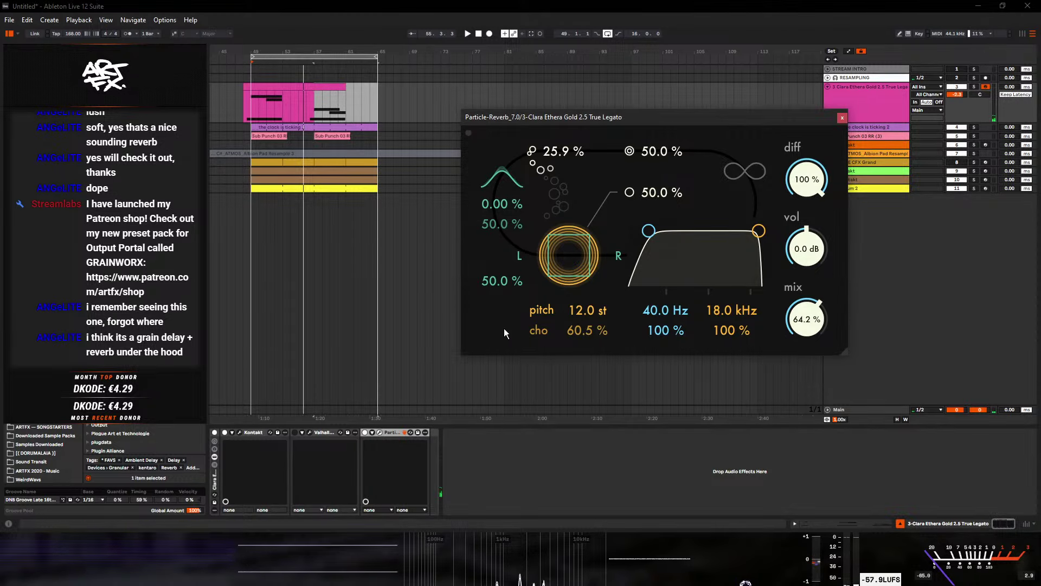
{"action": "left_click_drag", "start_coordinate": [502, 176], "coordinate": [502, 122]}
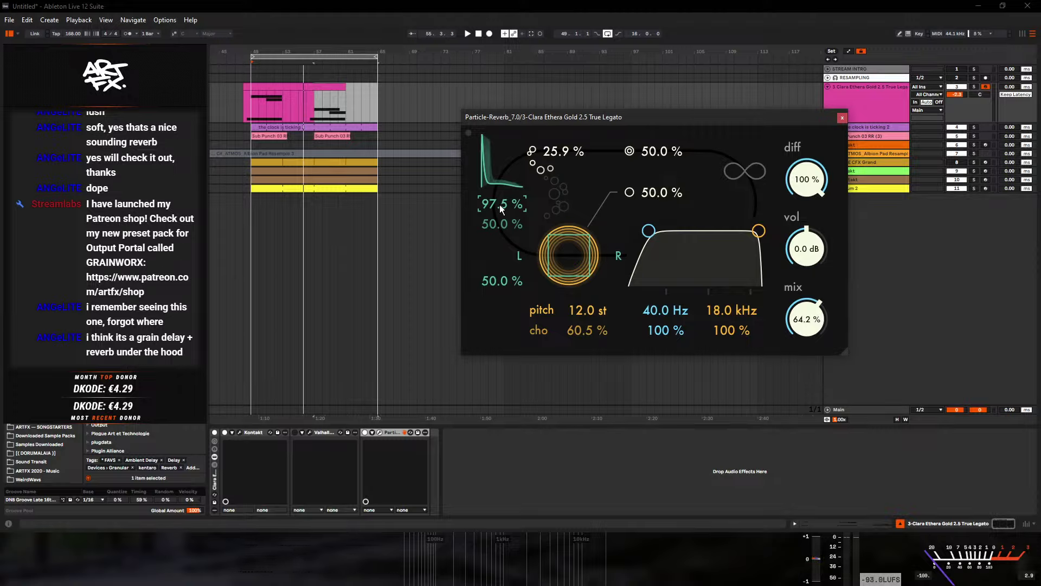
{"action": "left_click_drag", "start_coordinate": [495, 202], "coordinate": [495, 196]}
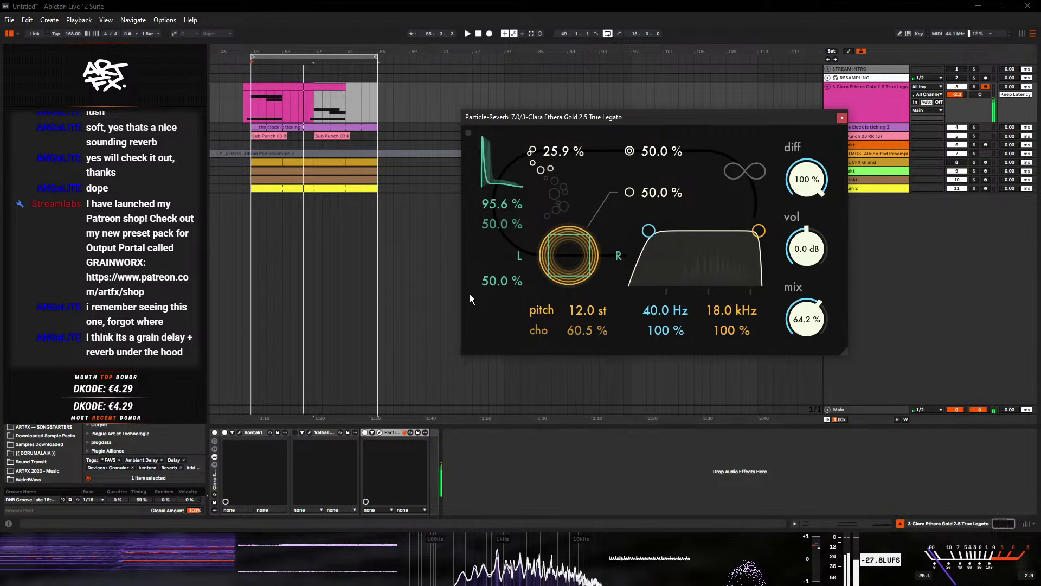
- Reset Particle-Reverb's pitch to 0 st and cho to 0%, and set the green envelope values to 100% and 0%
{"action": "left_click_drag", "start_coordinate": [577, 306], "coordinate": [586, 380]}
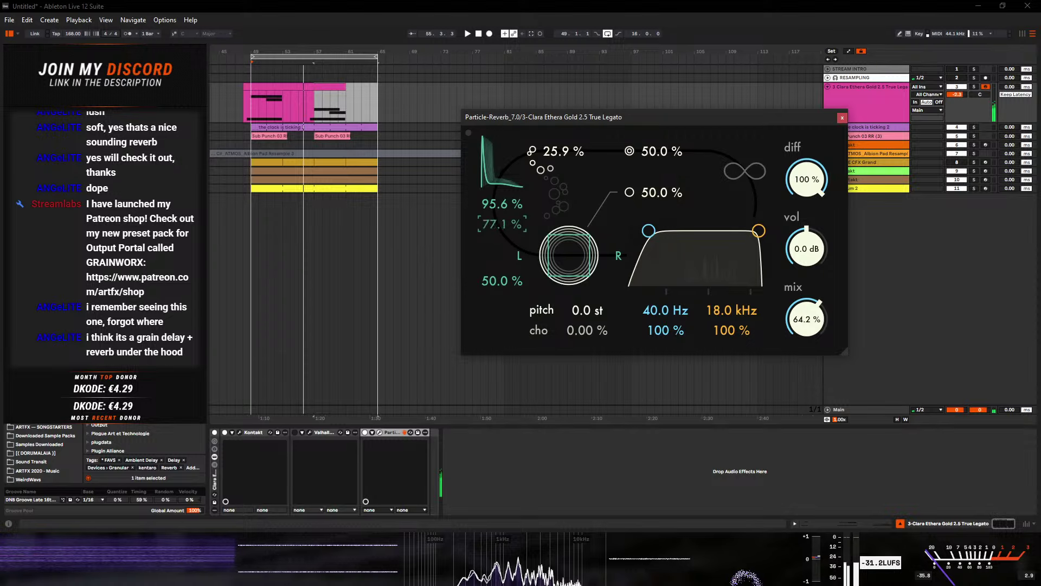
{"action": "left_click_drag", "start_coordinate": [496, 222], "coordinate": [502, 204]}
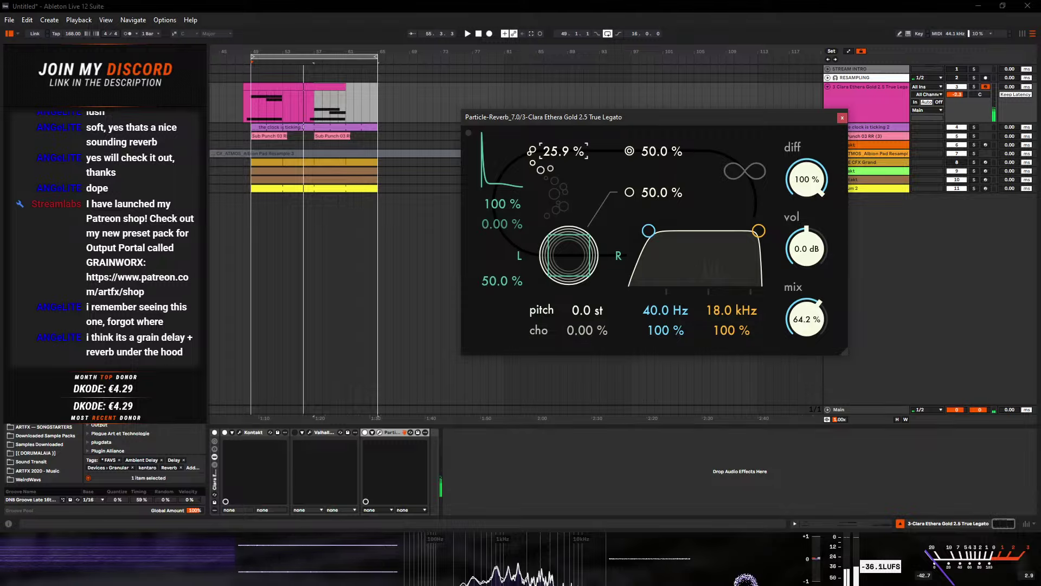
- Raise Particle-Reverb's grain amount and mix to 100% and lower the green envelope's upper value to 83.3%
{"action": "left_click_drag", "start_coordinate": [564, 151], "coordinate": [564, 124]}
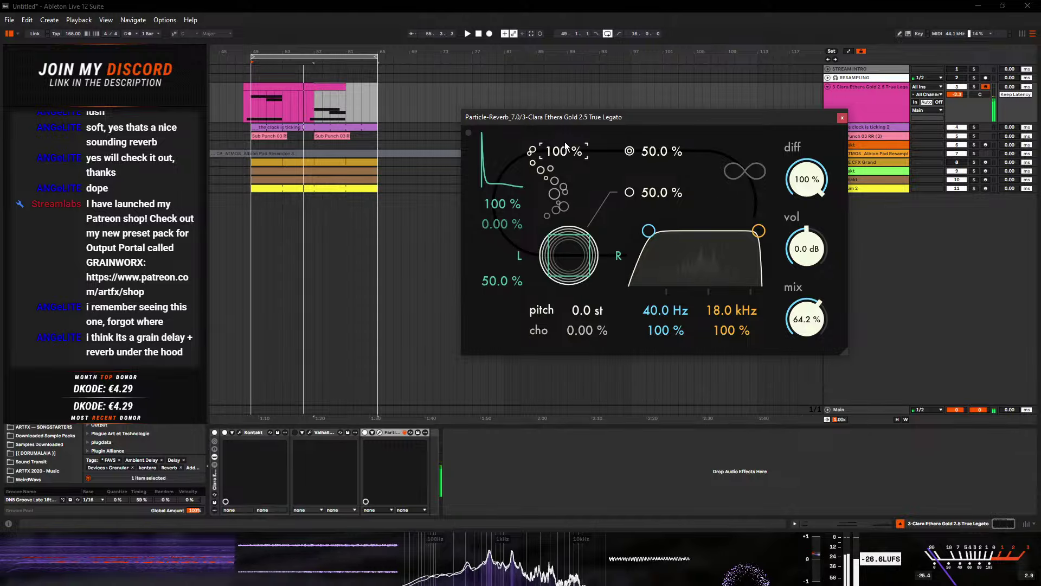
{"action": "double_click", "coordinate": [793, 328]}
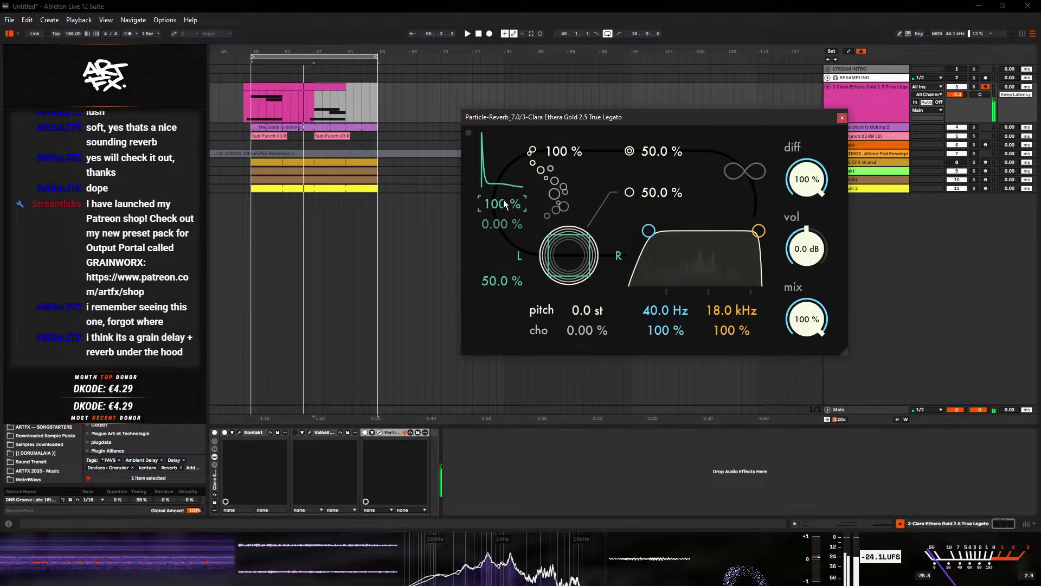
{"action": "mouse_move", "coordinate": [502, 203]}
{"action": "left_mouse_down"}
{"action": "mouse_move", "coordinate": [503, 312]}
{"action": "mouse_move", "coordinate": [504, 204]}
{"action": "left_mouse_up"}
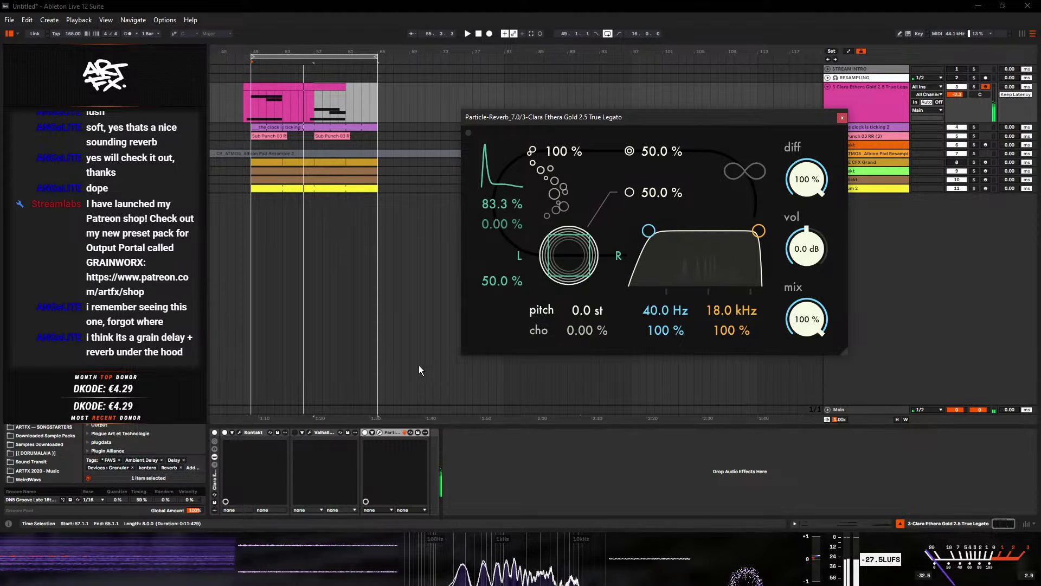
{"action": "mouse_move", "coordinate": [493, 203]}
{"action": "left_mouse_down"}
{"action": "mouse_move", "coordinate": [493, 182]}
{"action": "mouse_move", "coordinate": [493, 200]}
{"action": "left_mouse_up"}
- Close and delete Particle-Reverb from track 3 and turn the Valhalla reverb back on
{"action": "left_click", "coordinate": [841, 118]}
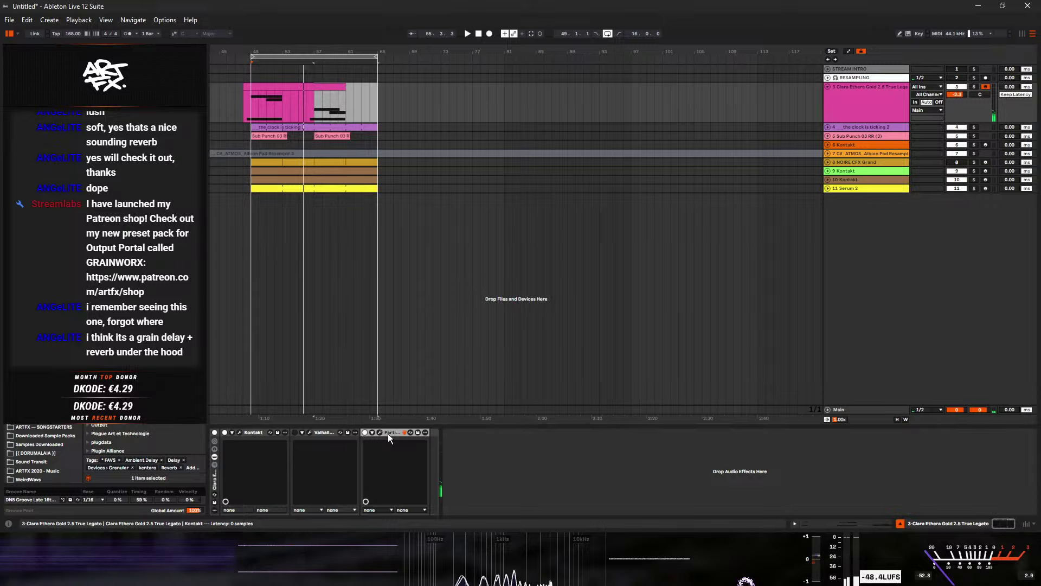
{"action": "key", "text": "Delete"}
{"action": "left_click", "coordinate": [295, 432]}
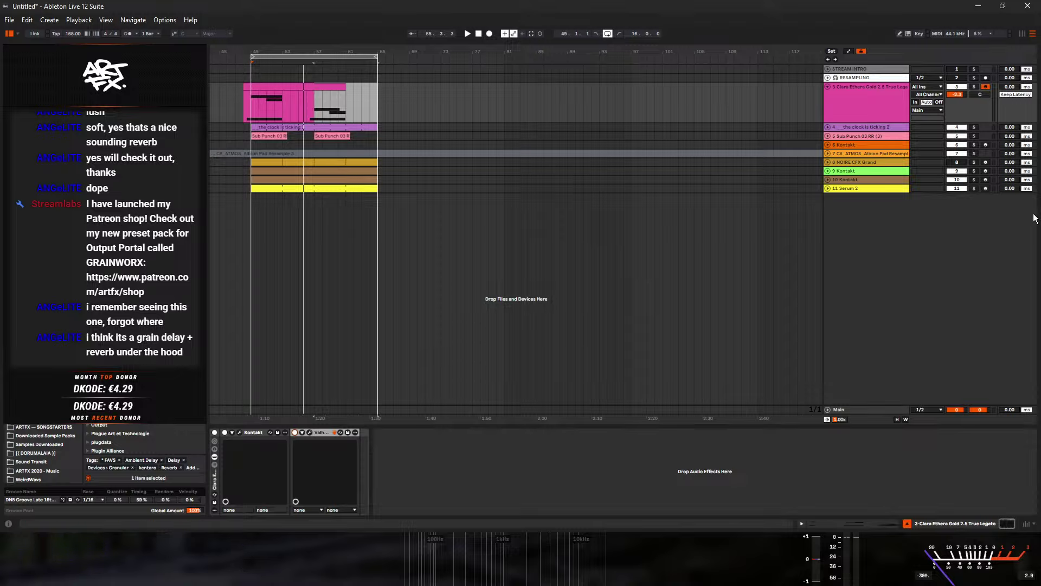
- Move the legato vocal clip on track 3 eight bars later so it starts at about bar 56
{"action": "left_click", "coordinate": [286, 87]}
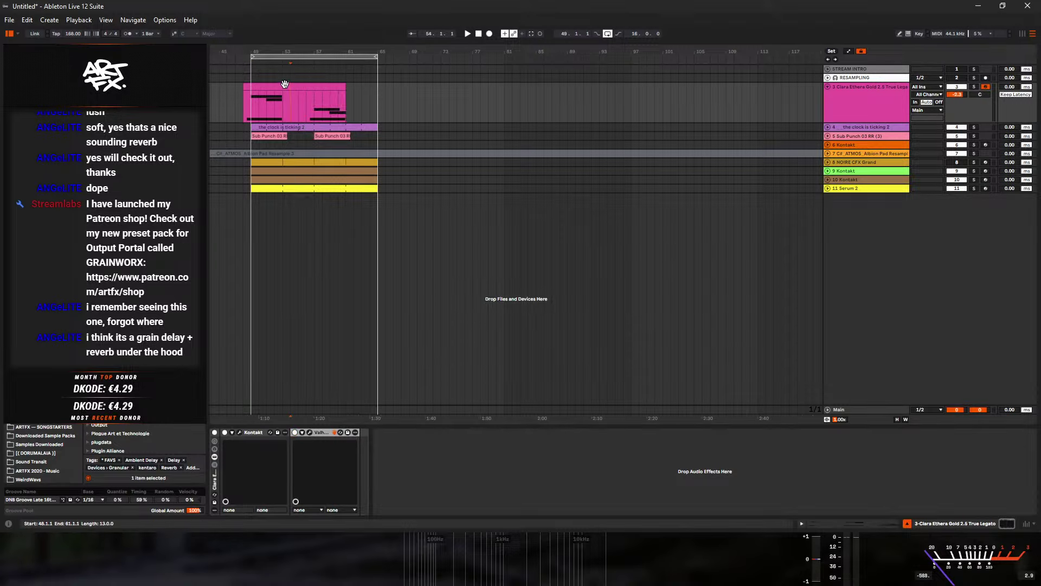
{"action": "left_click_drag", "start_coordinate": [285, 84], "coordinate": [395, 98]}
{"action": "left_click", "coordinate": [373, 189]}
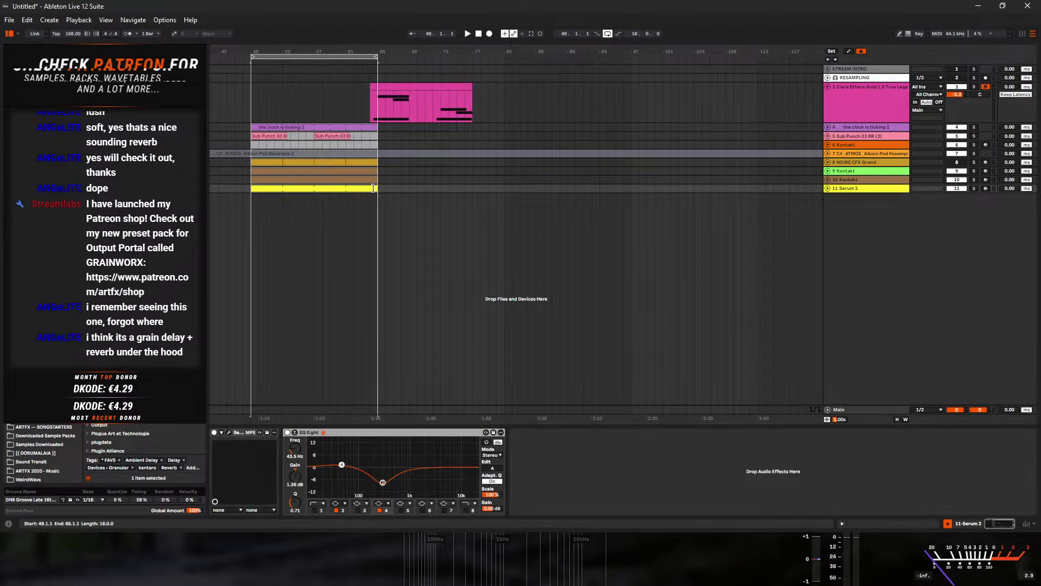
{"action": "left_click", "coordinate": [378, 154]}
{"action": "left_click_drag", "start_coordinate": [340, 136], "coordinate": [264, 132]}
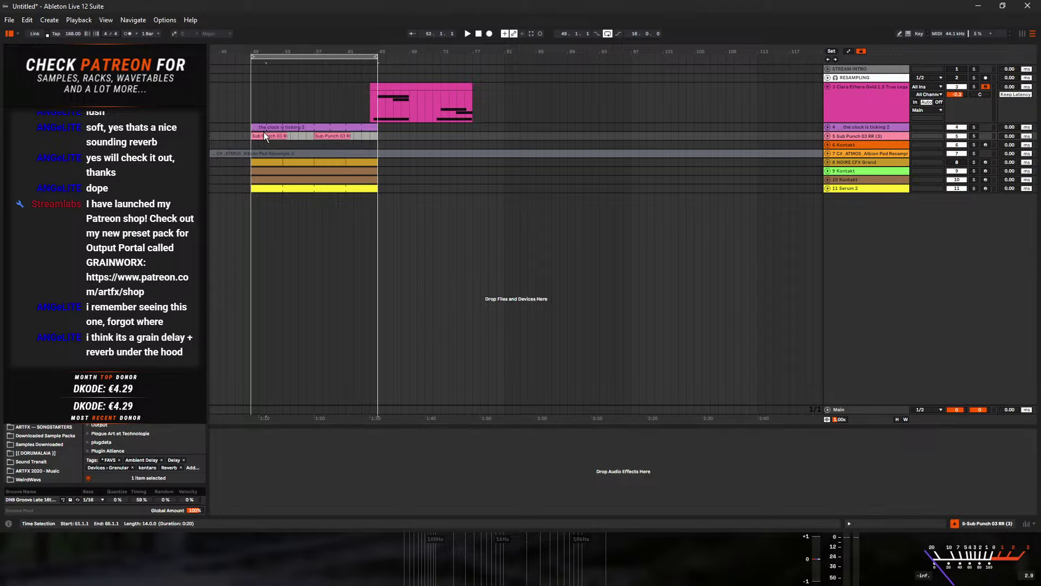
{"action": "left_click_drag", "start_coordinate": [406, 90], "coordinate": [343, 88]}
- Play the section and briefly solo Kontakt track 9 to hear it alone, expanding tracks 9 and 10
{"action": "key", "text": "space"}
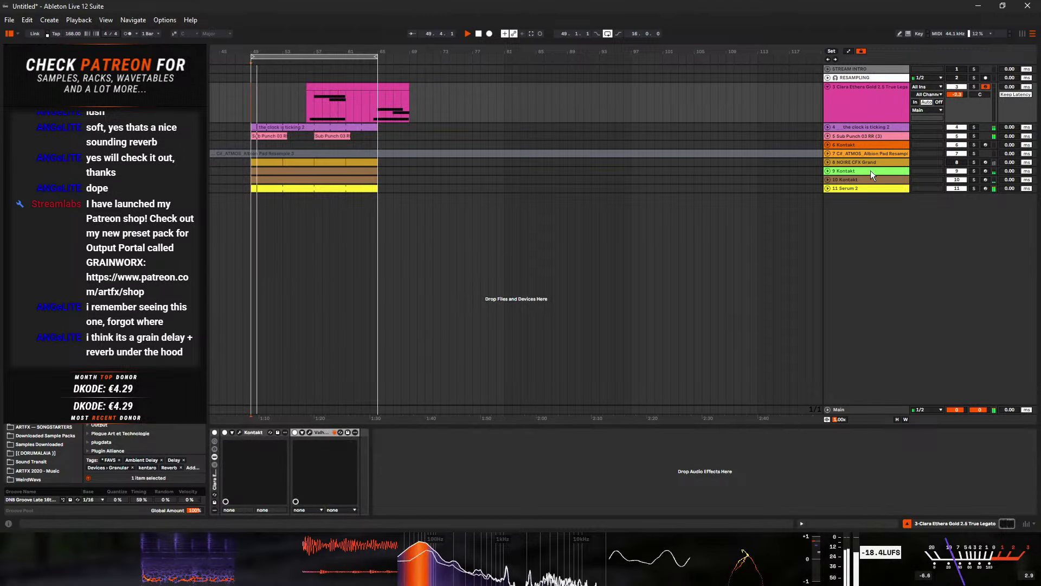
{"action": "left_click", "coordinate": [835, 180]}
{"action": "left_click", "coordinate": [827, 179]}
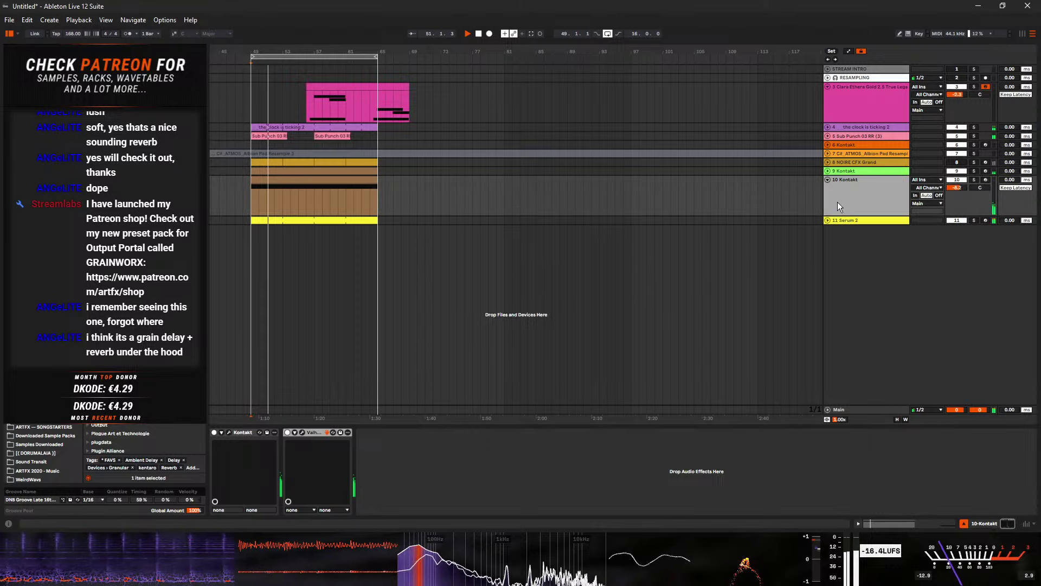
{"action": "left_click", "coordinate": [974, 172]}
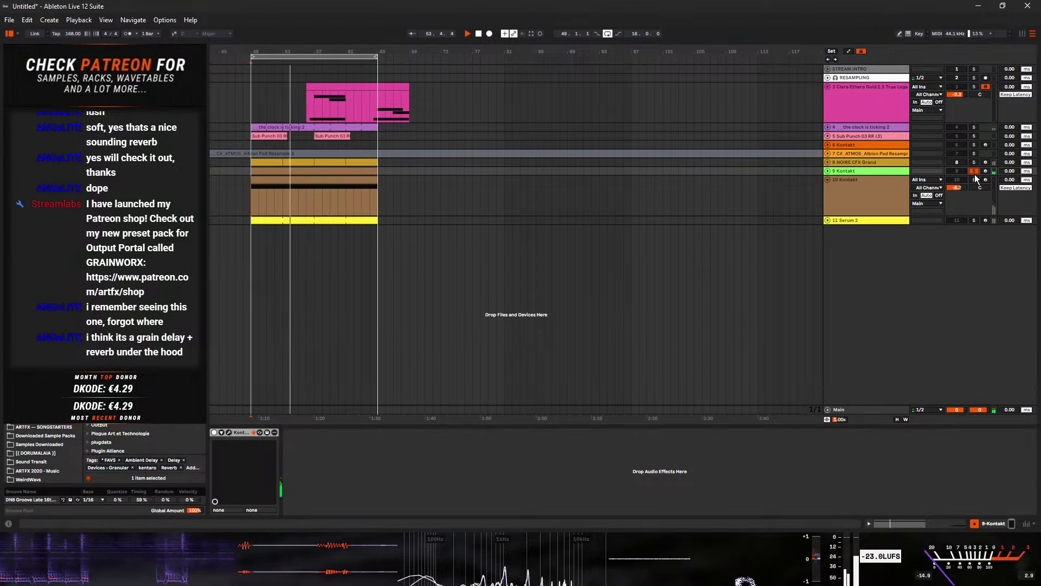
{"action": "key", "text": "space"}
{"action": "left_click", "coordinate": [974, 171]}
{"action": "left_click", "coordinate": [827, 170]}
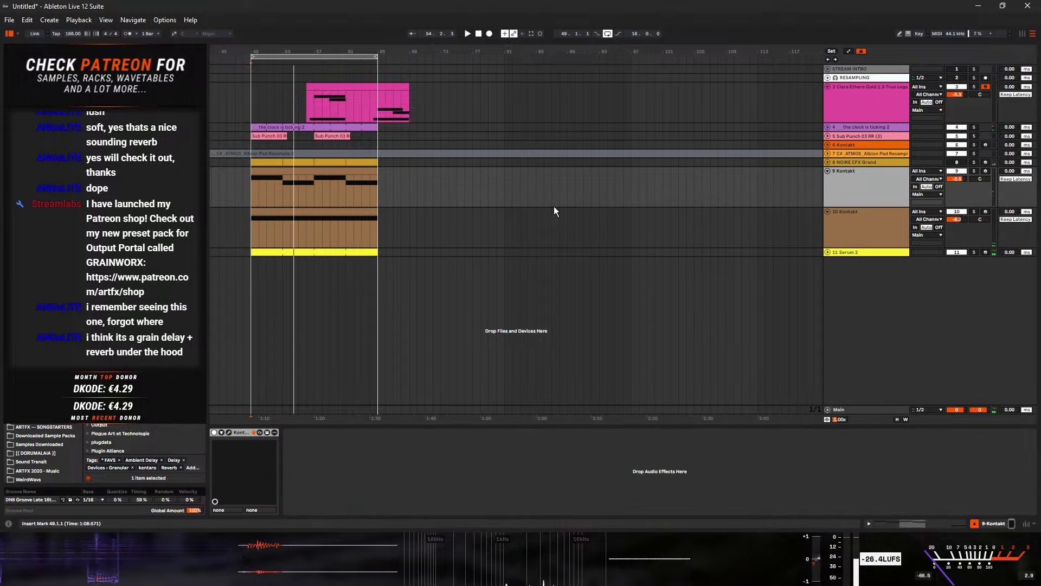
- Move the four NOIRE CFX Grand clips from track 8 onto Kontakt track 9, replacing the clips at bars 49 to 65
{"action": "left_click", "coordinate": [279, 163]}
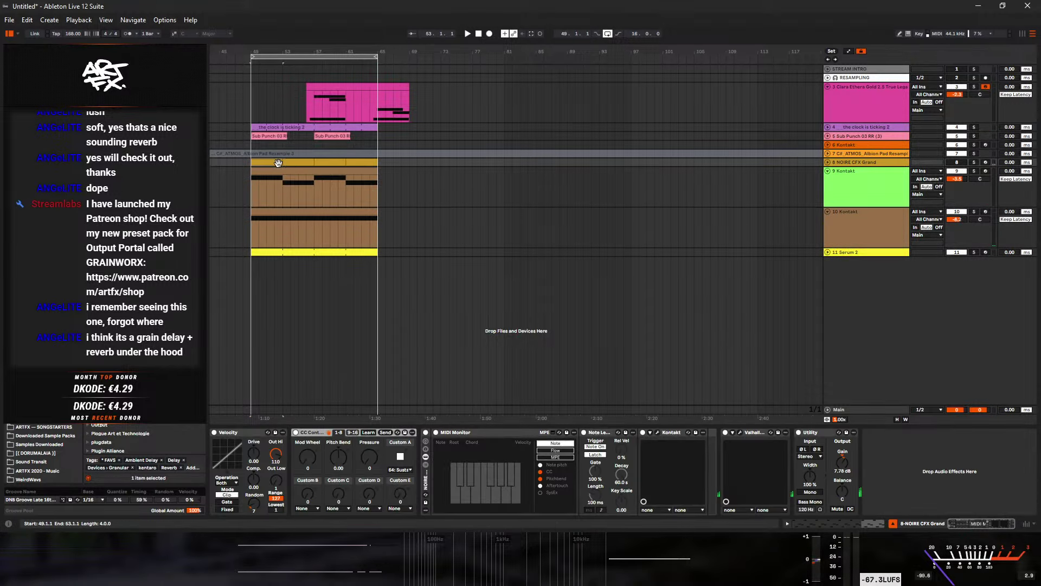
{"action": "double_click", "coordinate": [278, 164]}
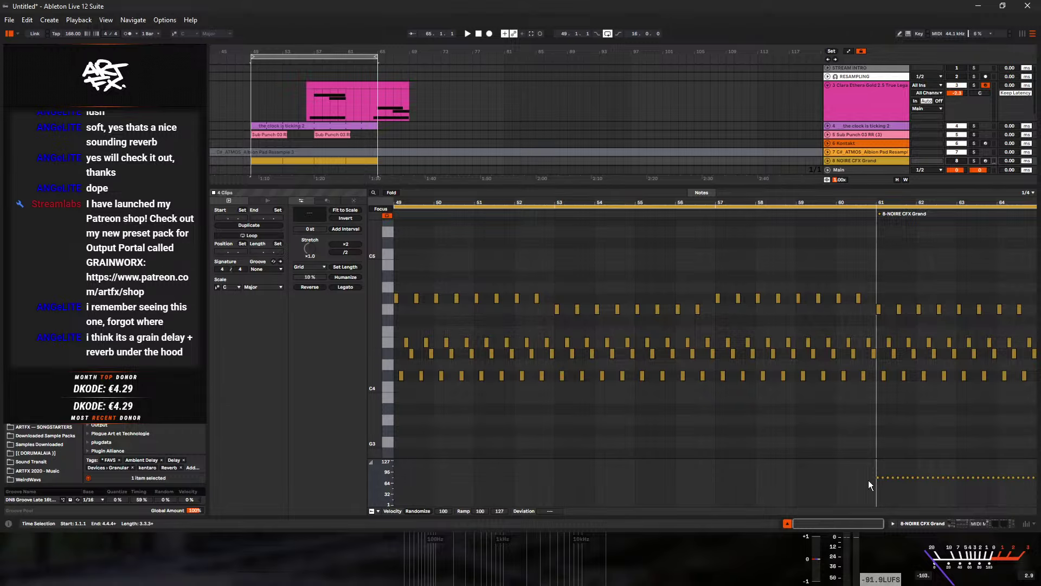
{"action": "left_click", "coordinate": [952, 522]}
{"action": "left_click", "coordinate": [412, 197]}
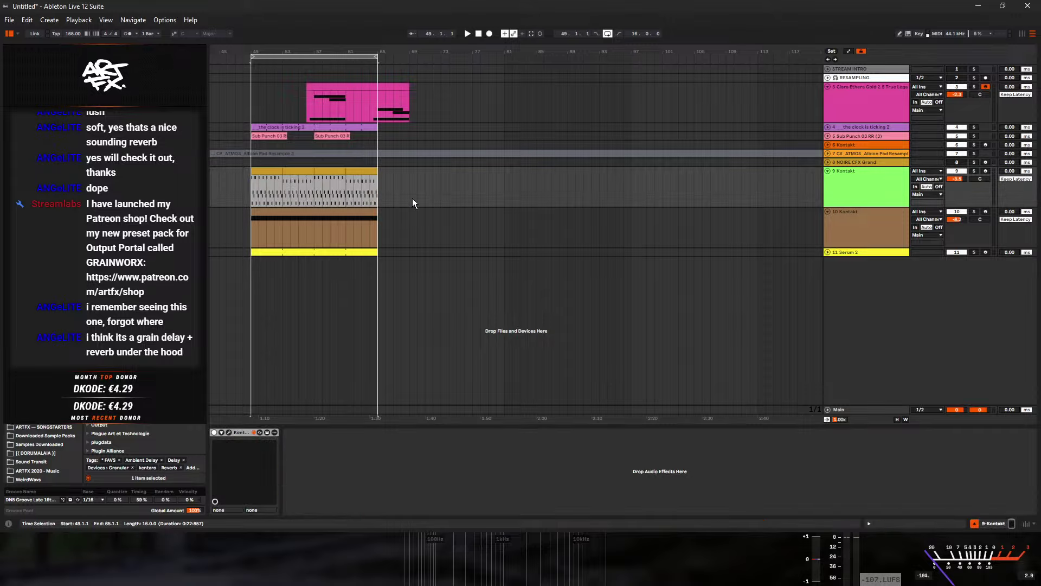
- Load I Violin Section from NOVO's I Traditional folder into track 9's Kontakt, replacing the Detache Textures instrument
{"action": "left_click", "coordinate": [228, 433]}
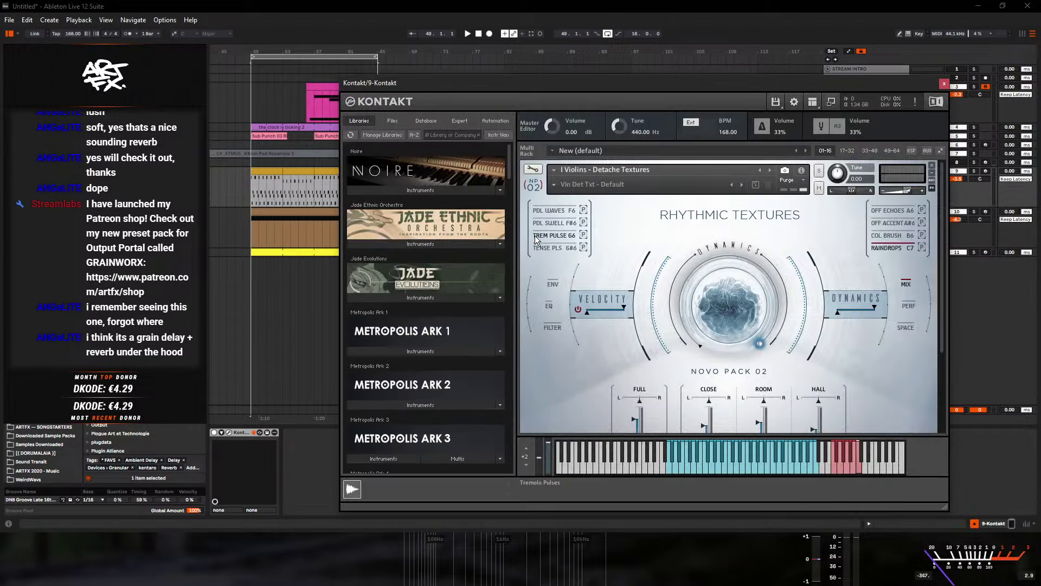
{"action": "scroll", "coordinate": [426, 333], "scroll_direction": "down", "scroll_amount": 8}
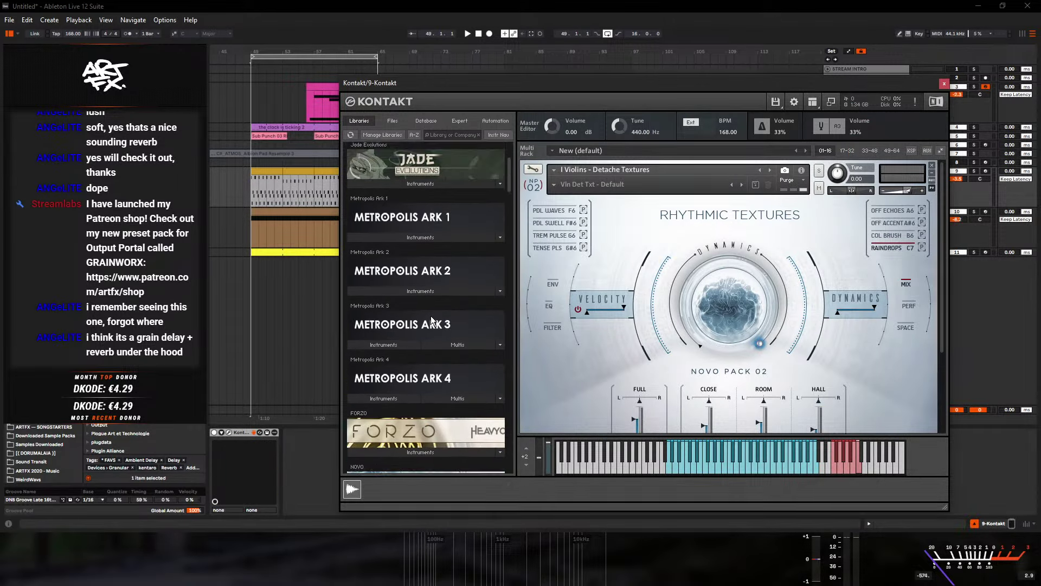
{"action": "left_click", "coordinate": [427, 314]}
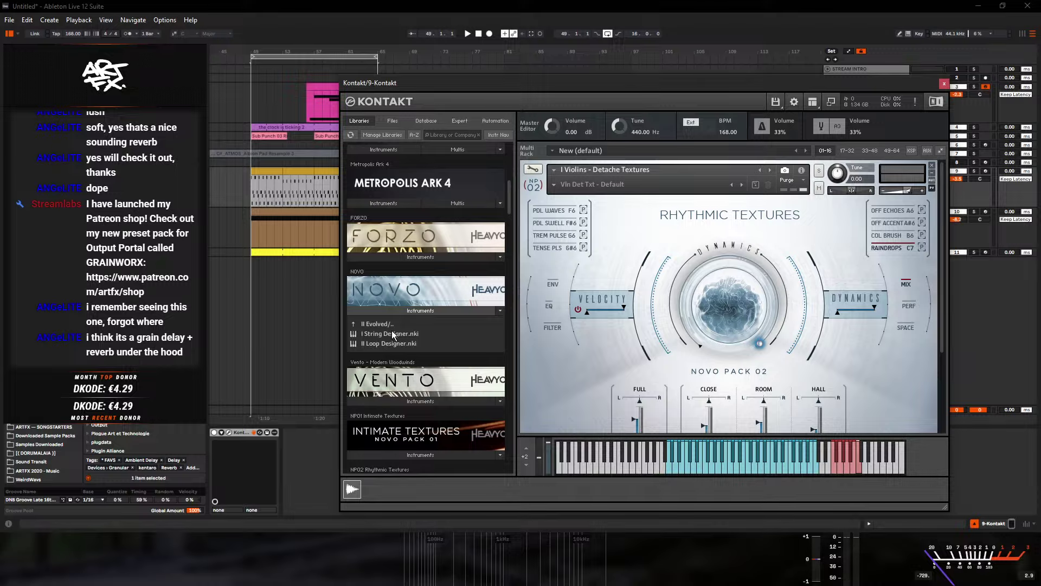
{"action": "left_click", "coordinate": [377, 325]}
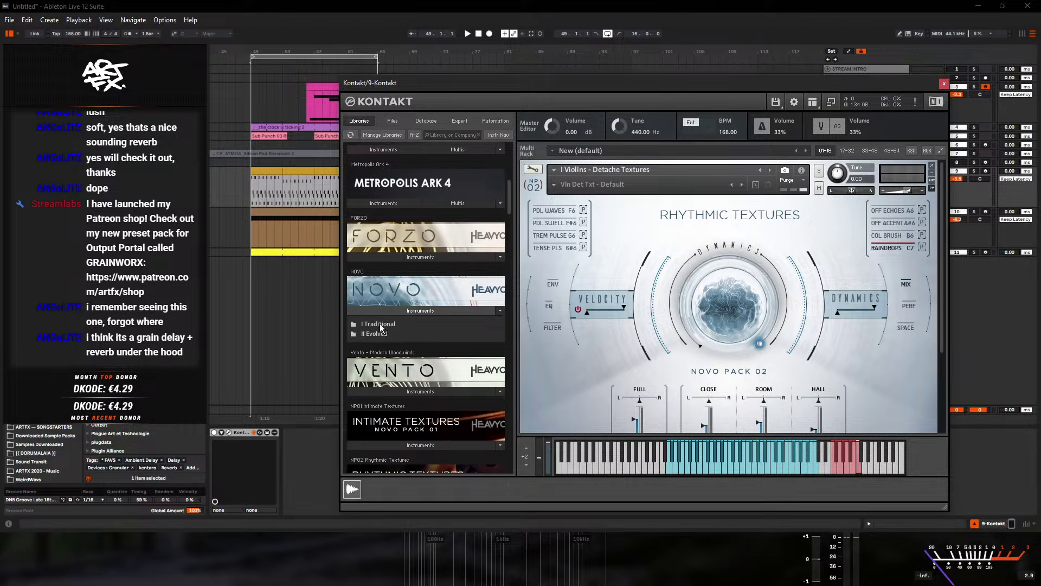
{"action": "left_click", "coordinate": [380, 324]}
{"action": "left_click_drag", "start_coordinate": [389, 336], "coordinate": [571, 331]}
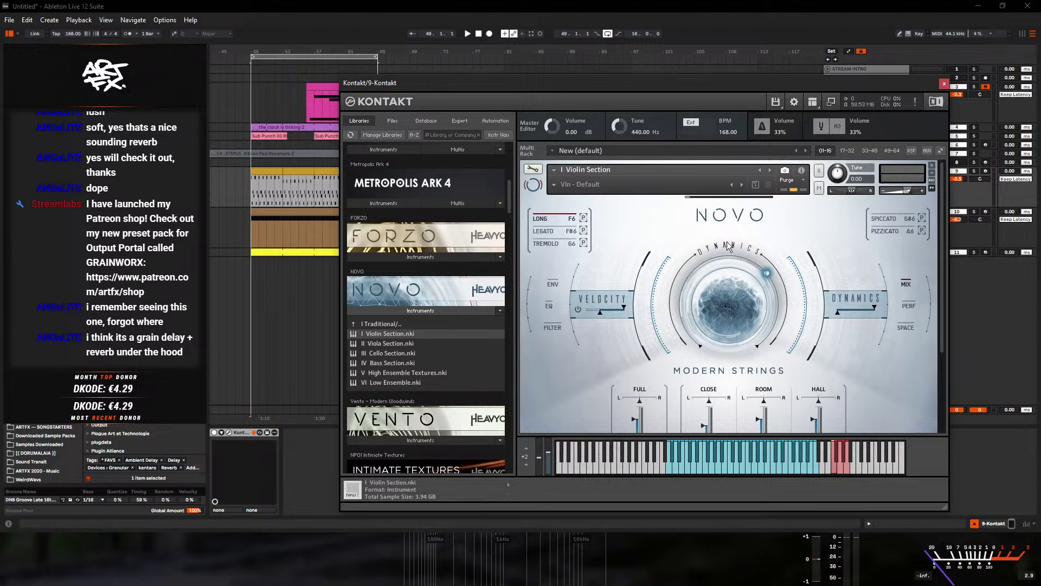
- Compare the Pizzicato and Spiccato articulations of the violin section during playback, keep Pizzicato, and close Kontakt
{"action": "left_click", "coordinate": [886, 231]}
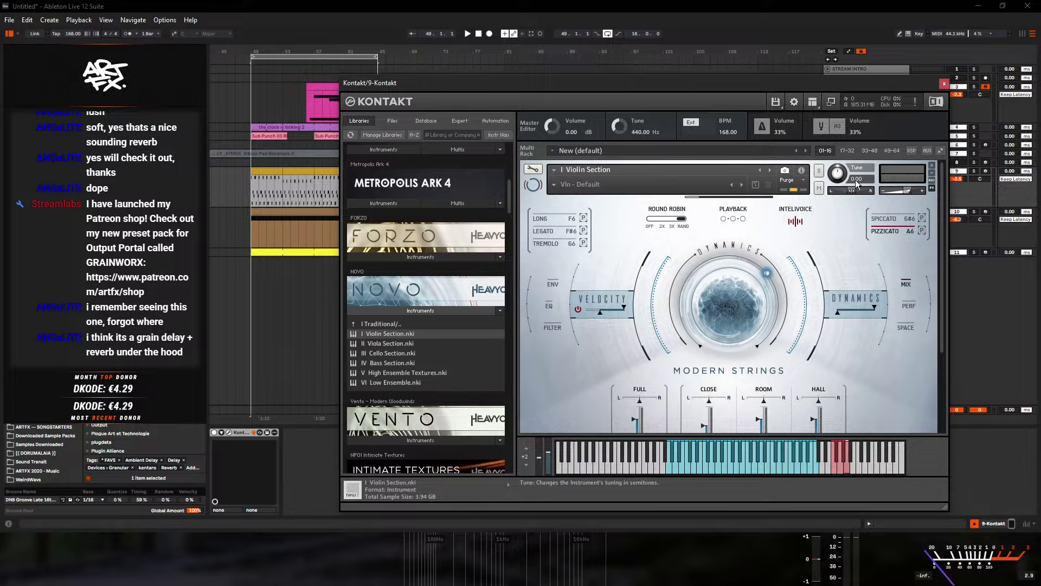
{"action": "key", "text": "space"}
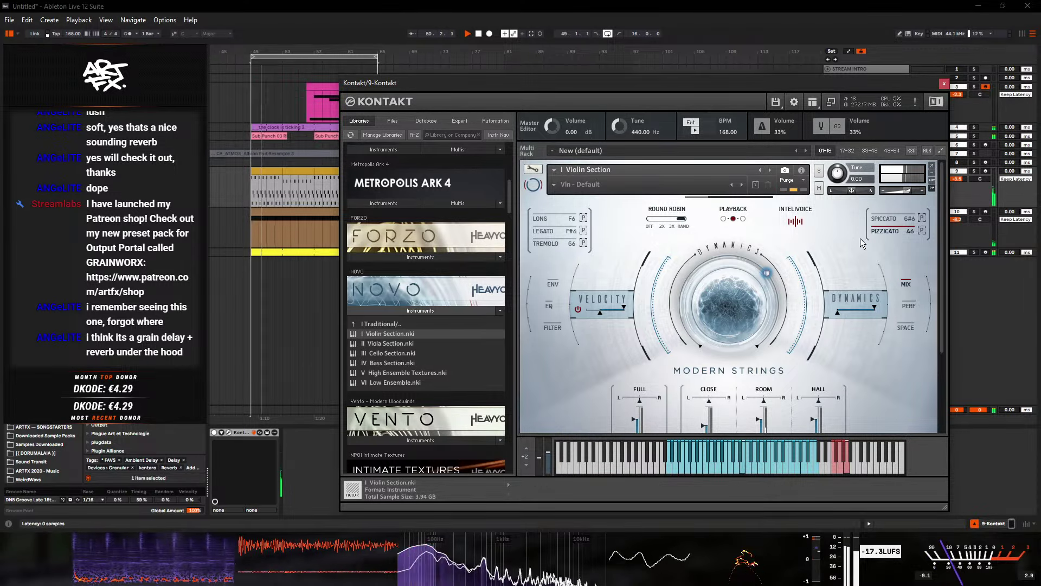
{"action": "left_click", "coordinate": [886, 218]}
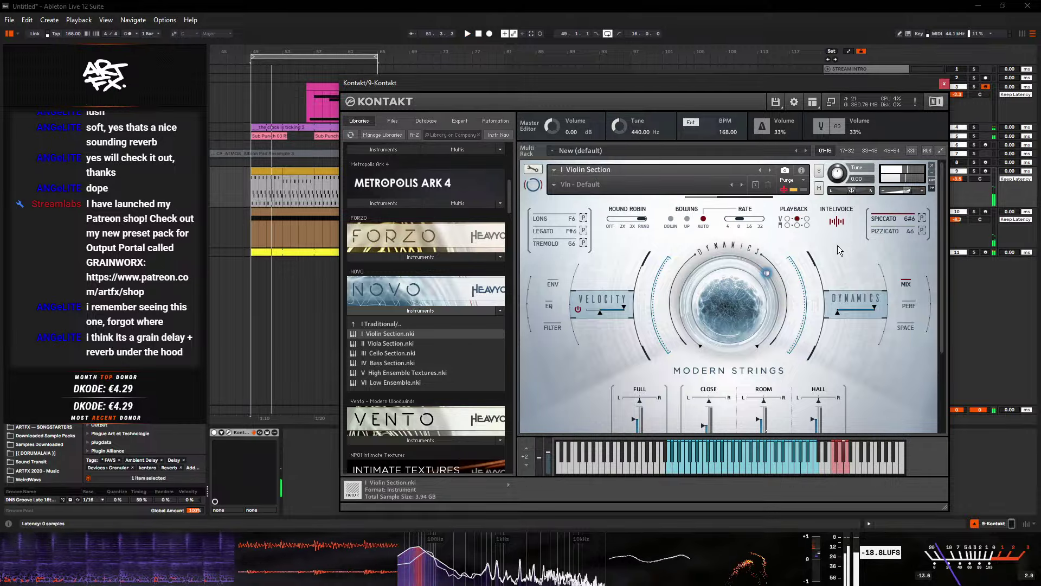
{"action": "left_click", "coordinate": [885, 231]}
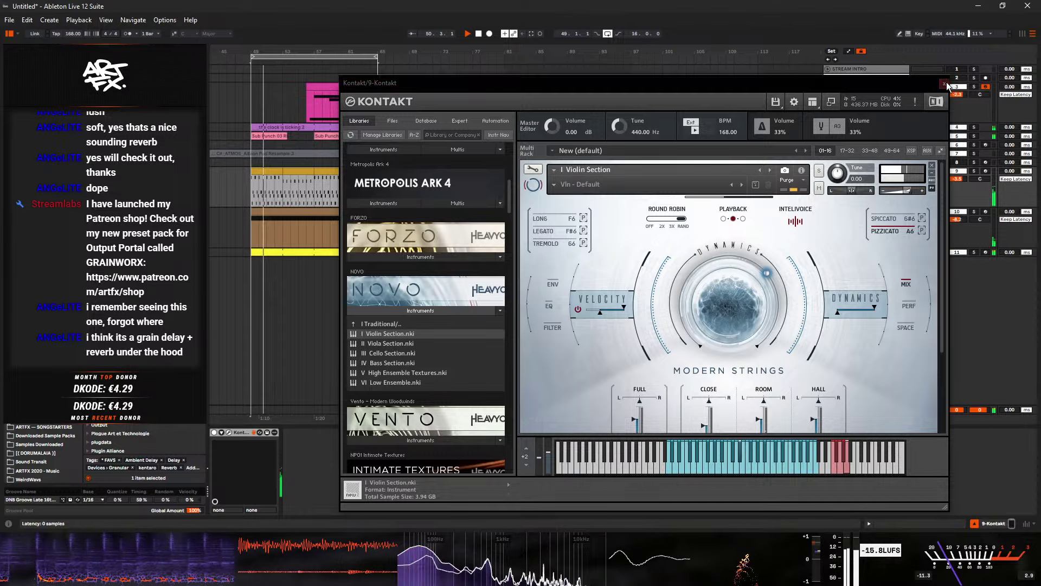
{"action": "left_click", "coordinate": [944, 84]}
- Examine the notes in the Kontakt clip on track 10
{"action": "left_click", "coordinate": [862, 217]}
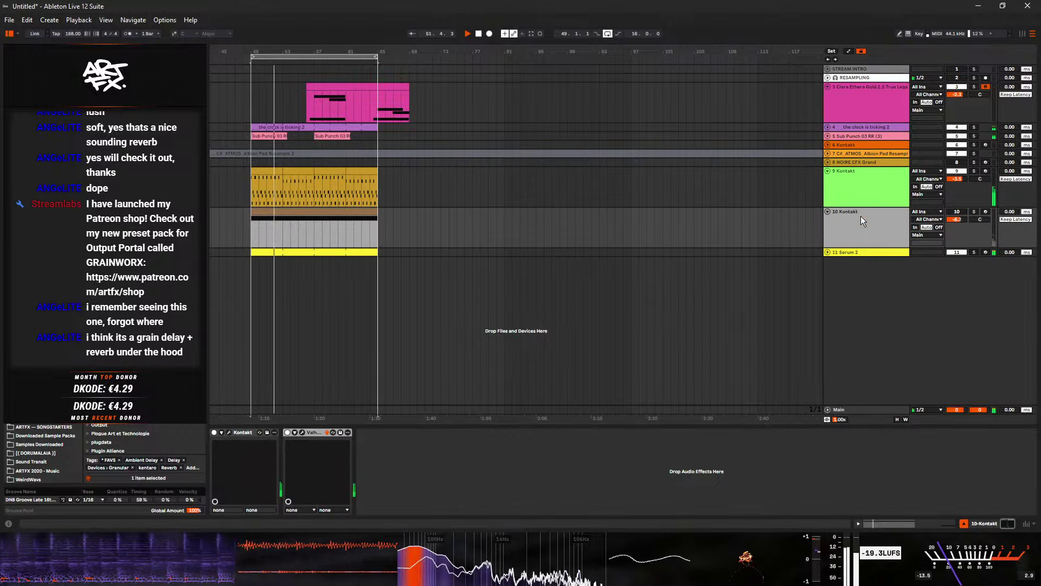
{"action": "double_click", "coordinate": [308, 216]}
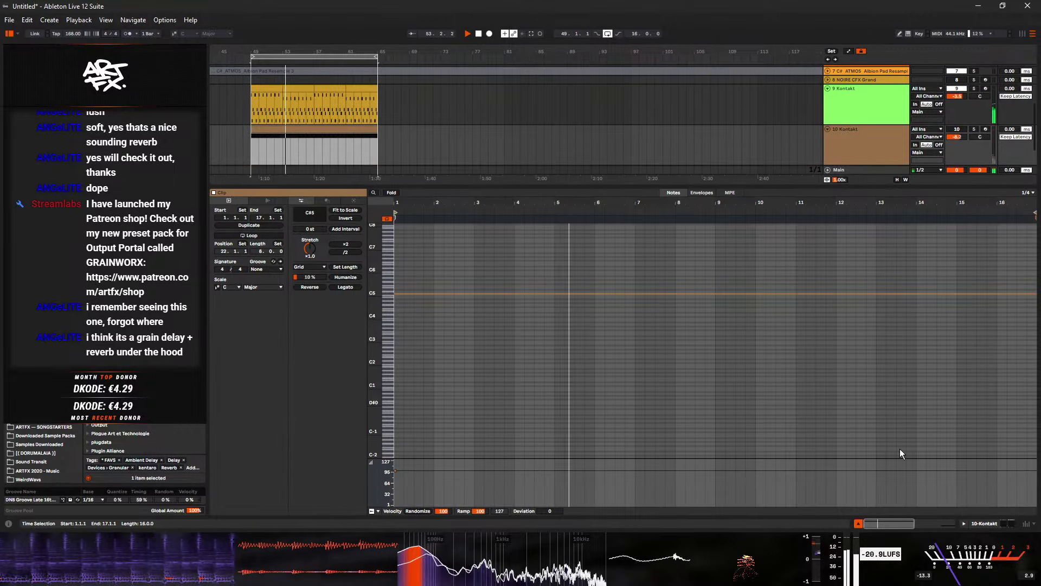
{"action": "left_click", "coordinate": [984, 524]}
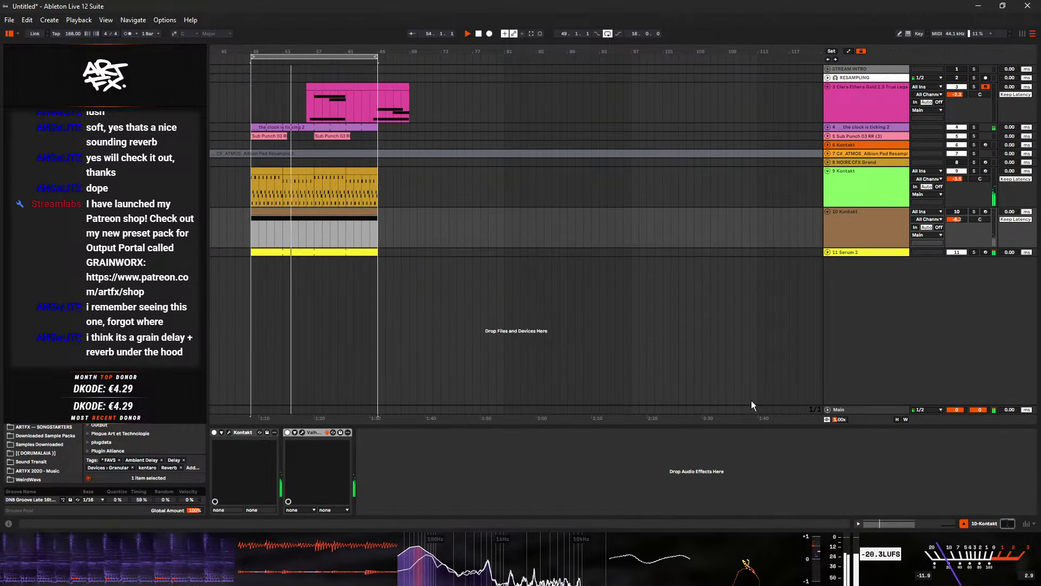
- Duplicate the last eight bars of track 9's clips and extend the Serum 2 part and the loop region to bar 73
{"action": "left_click", "coordinate": [337, 177]}
{"action": "left_click", "coordinate": [358, 171]}
{"action": "key", "text": "ctrl+d"}
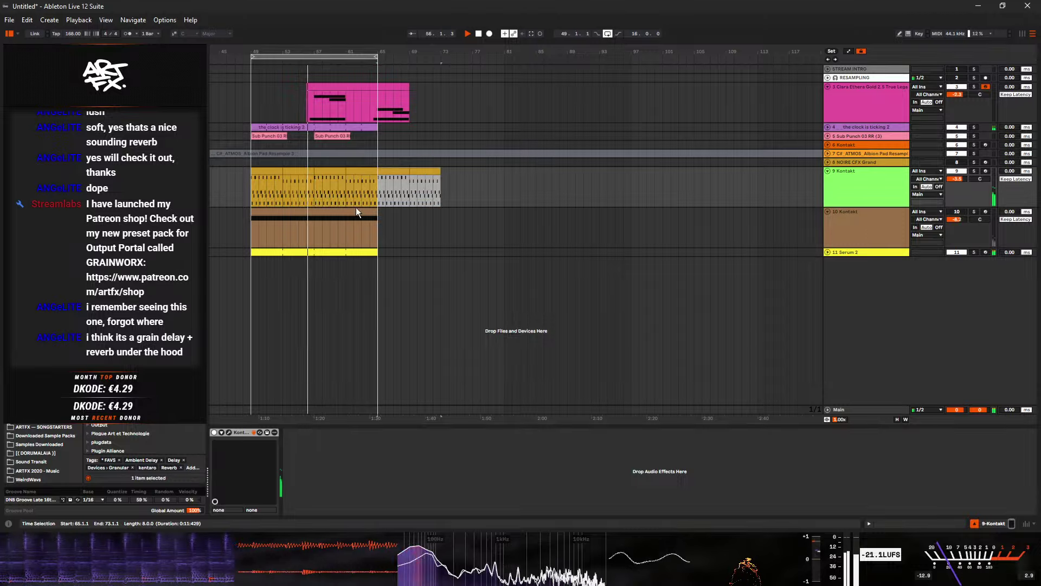
{"action": "left_click_drag", "start_coordinate": [376, 251], "coordinate": [440, 252]}
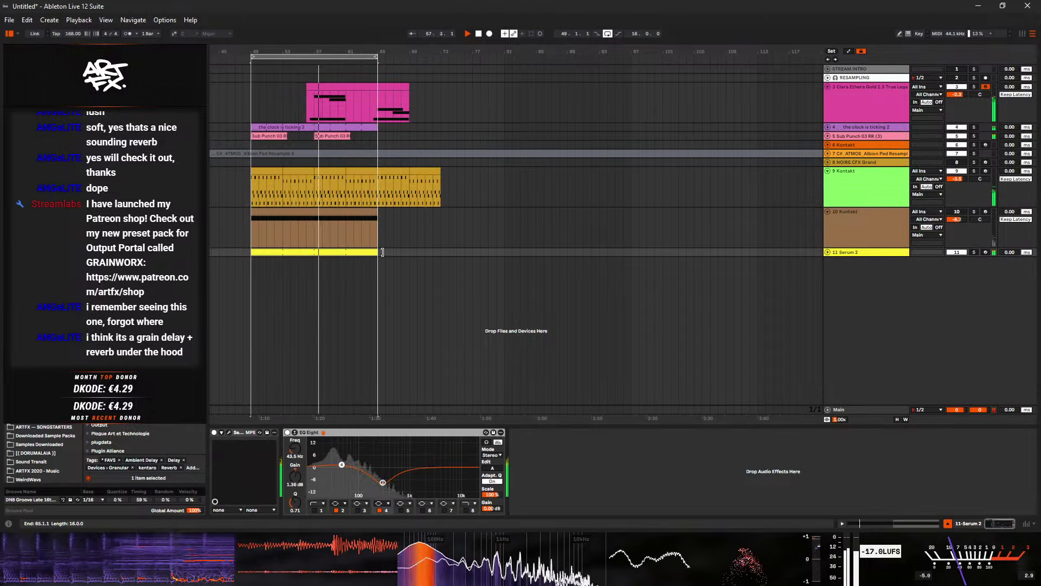
{"action": "left_click_drag", "start_coordinate": [380, 63], "coordinate": [441, 57]}
- Copy the second Sub Punch clip to bar 65 and extend the clock-ticking audio on track 4 to bar 73
{"action": "left_click_drag", "start_coordinate": [325, 141], "coordinate": [390, 136]}
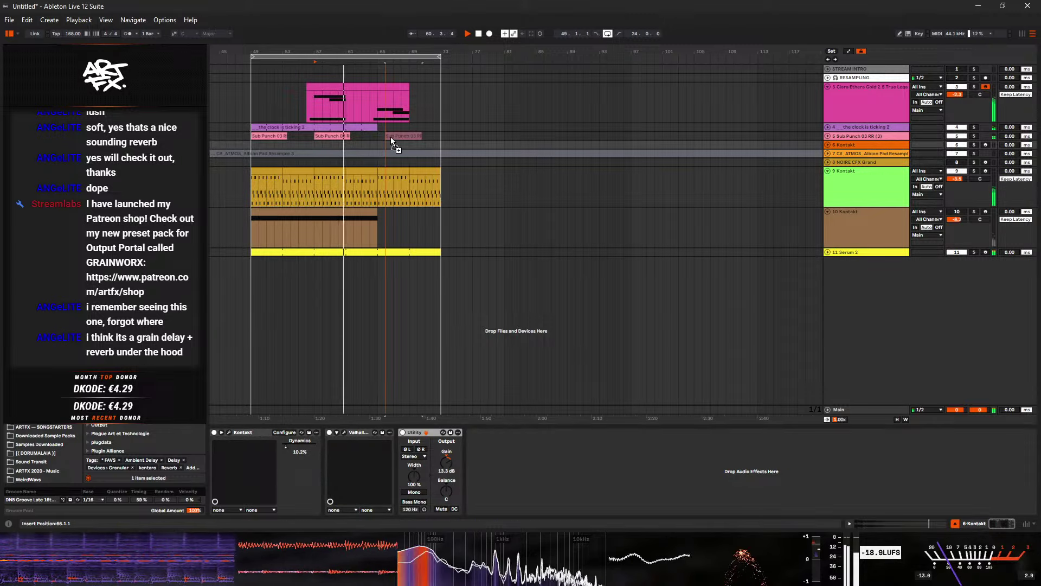
{"action": "left_click", "coordinate": [828, 128]}
{"action": "left_click_drag", "start_coordinate": [378, 128], "coordinate": [440, 129]}
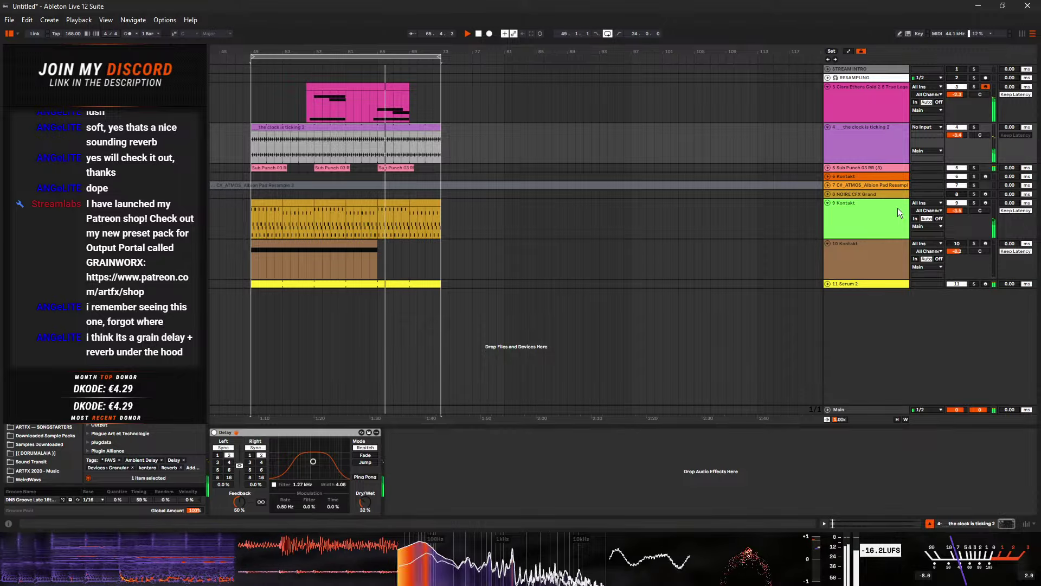
- Expand the NOIRE CFX Grand track, select its bars 49 to 53, stop playback, and arm the track for playing piano
{"action": "left_click", "coordinate": [853, 214]}
{"action": "left_click", "coordinate": [835, 194]}
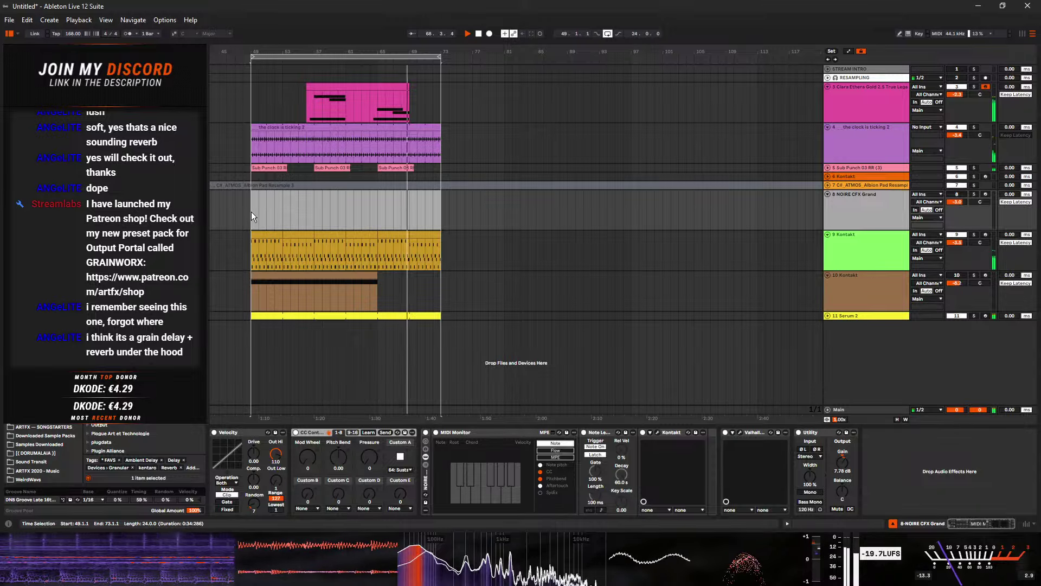
{"action": "left_click_drag", "start_coordinate": [254, 213], "coordinate": [297, 214]}
{"action": "key", "text": "space"}
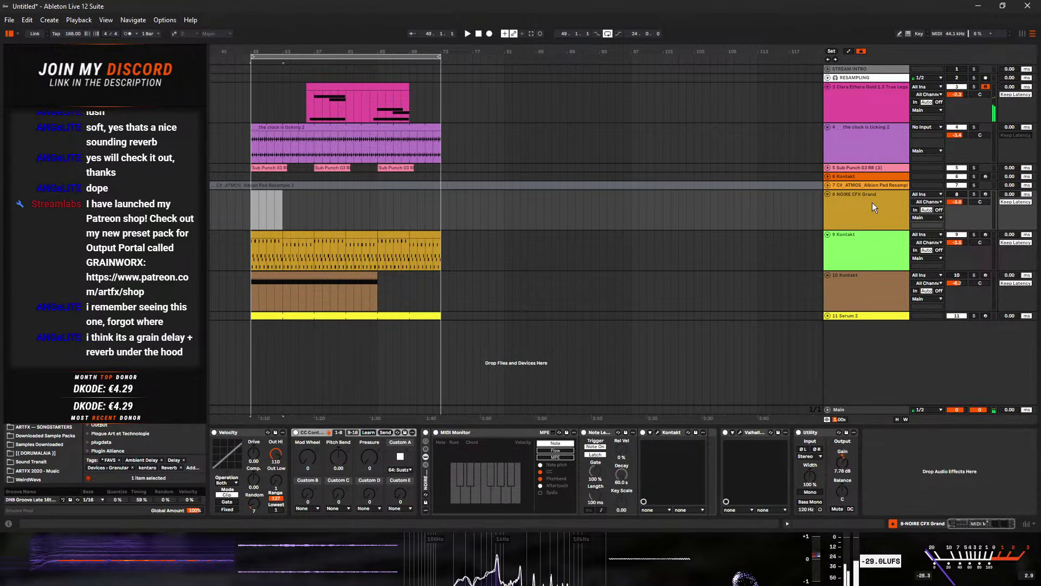
{"action": "left_click", "coordinate": [984, 194]}
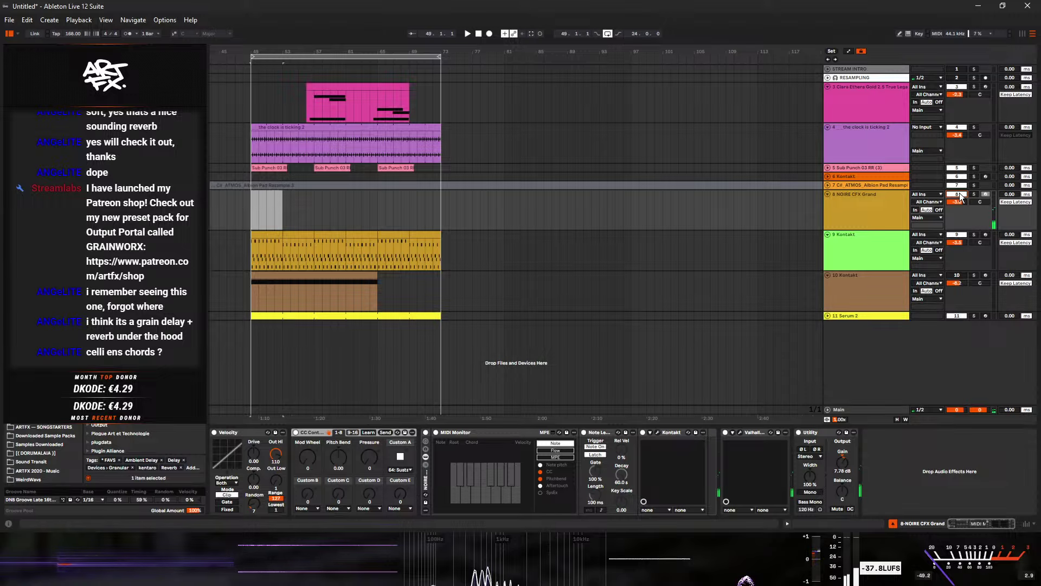
{"action": "left_click", "coordinate": [862, 197]}
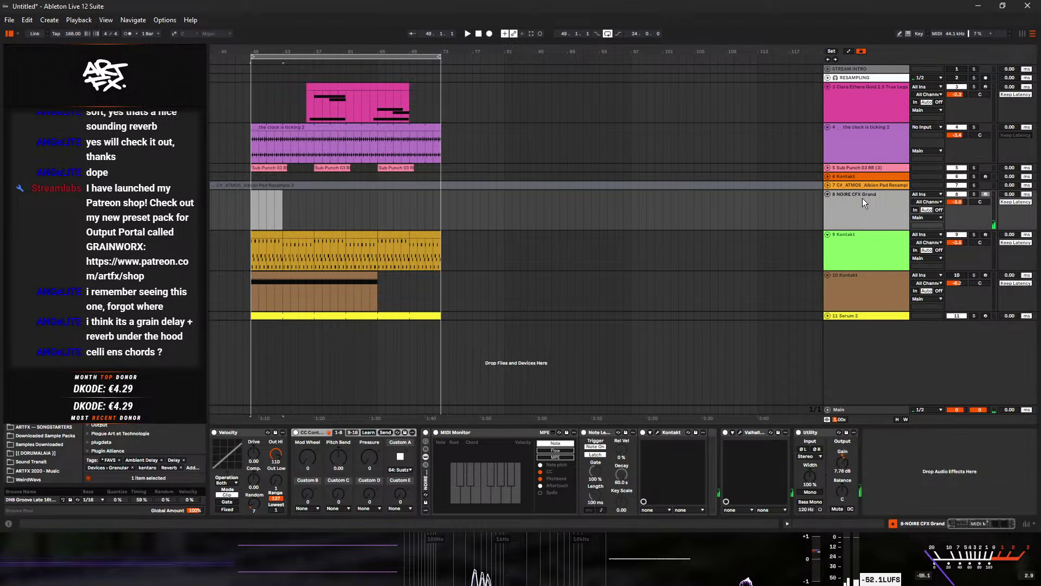
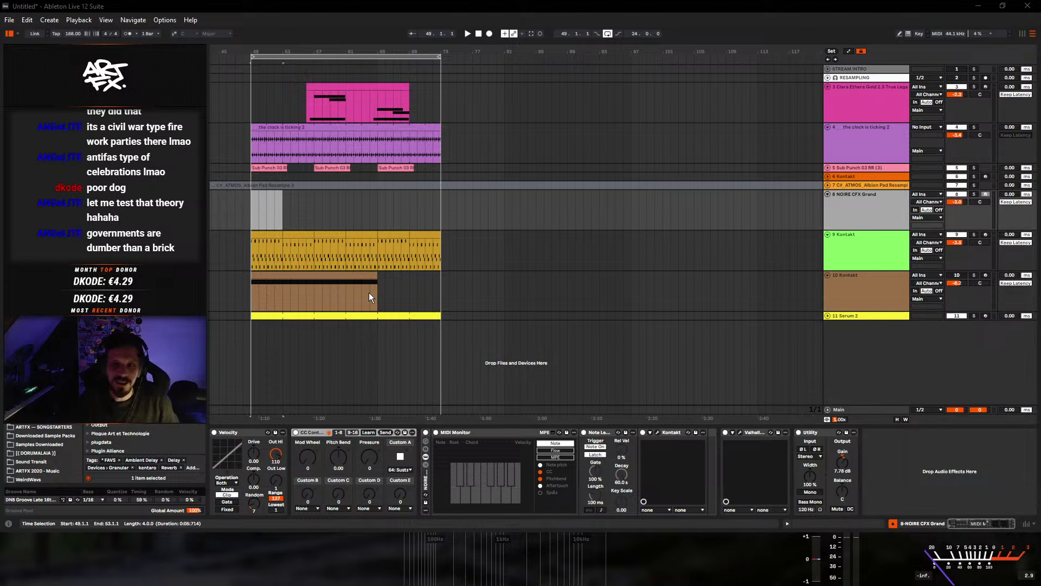
- Select bars 49 to 65 across the clips on Kontakt tracks 9 and 10
{"action": "left_click_drag", "start_coordinate": [379, 295], "coordinate": [254, 250]}
{"action": "left_click", "coordinate": [254, 250]}
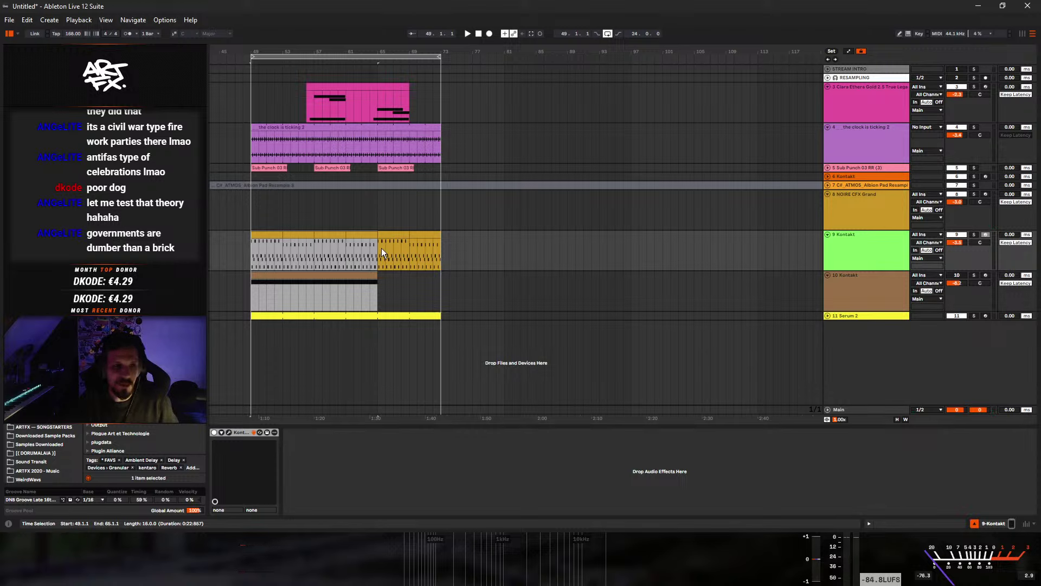